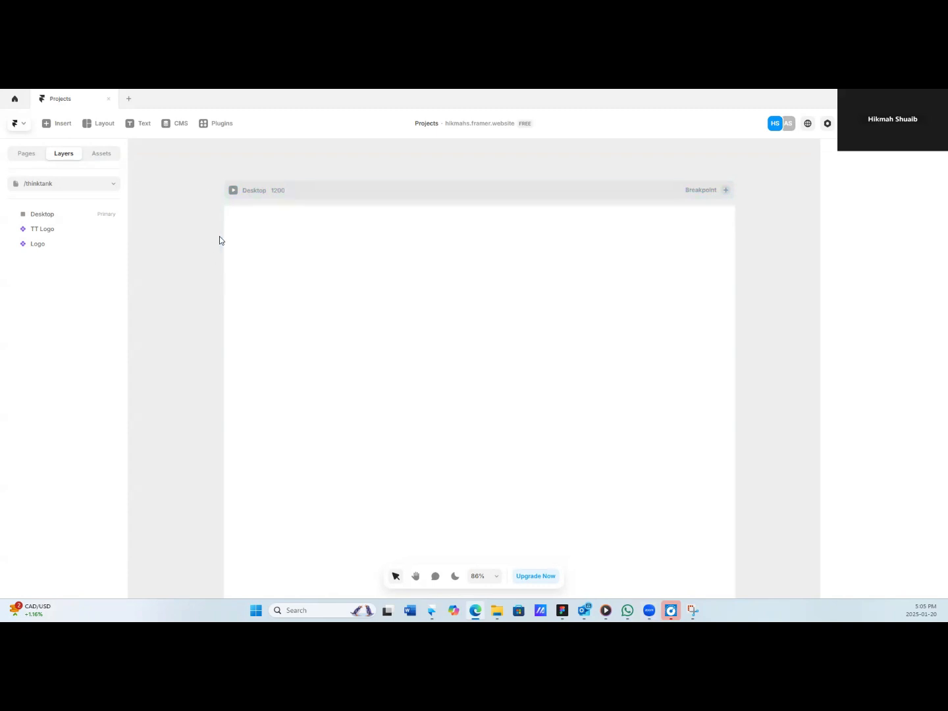
# Move the TT Logo component away from the other logo toward the Desktop frame, to about X -706, Y 311.
pyautogui.hscroll(-5, 180, 276)
pyautogui.hscroll(-5, 244, 330)
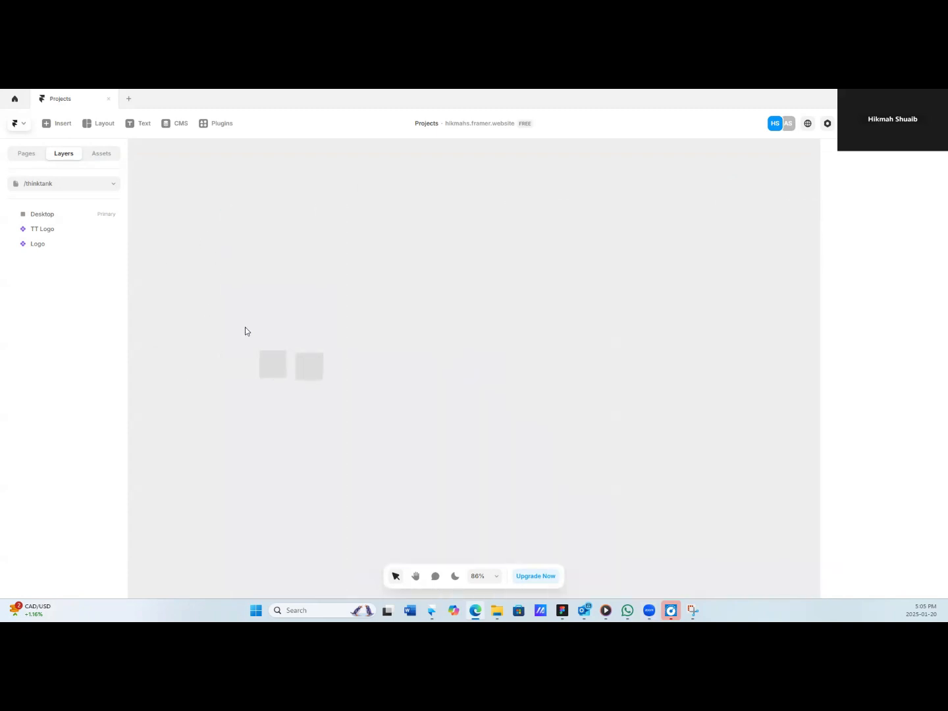
pyautogui.hscroll(2, 321, 369)
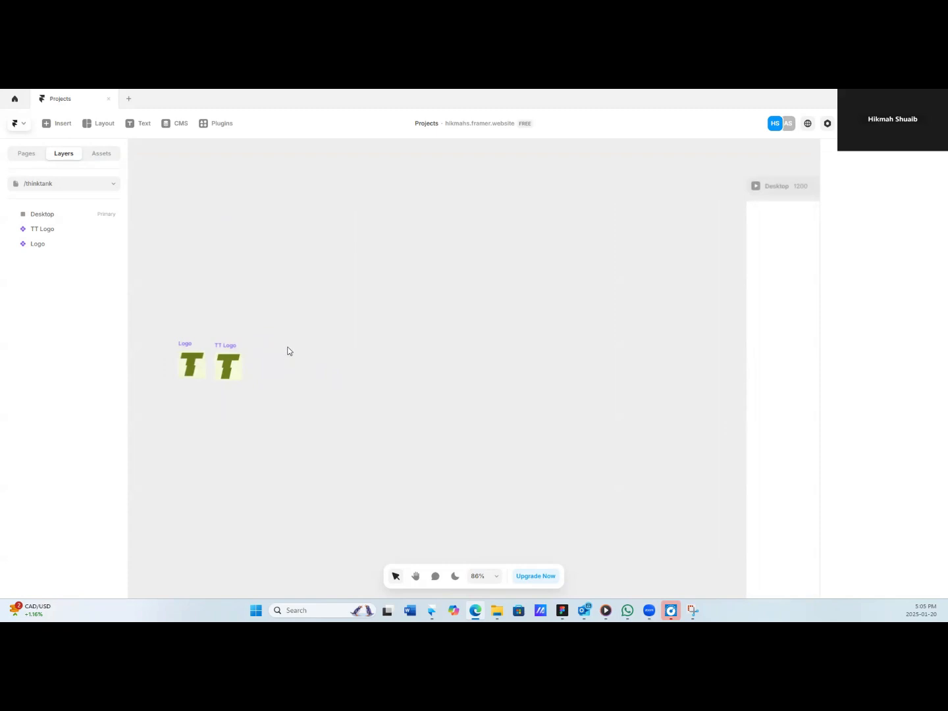
pyautogui.hscroll(1, 230, 347)
pyautogui.click(205, 343)
pyautogui.moveTo(204, 343); pyautogui.dragTo(417, 340)
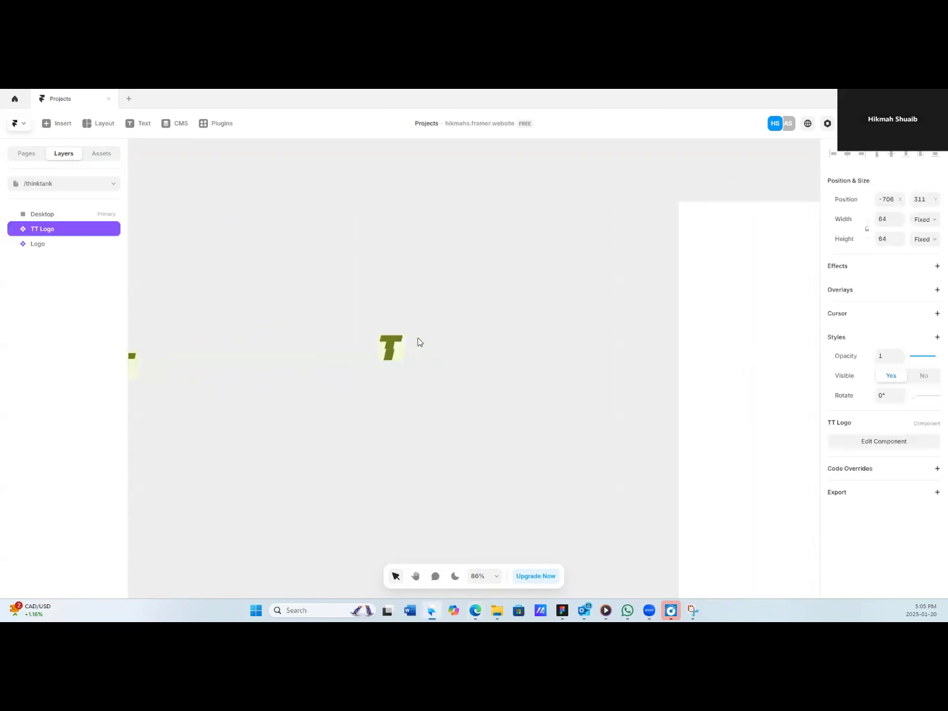
# Insert a ready-made dark navigation bar with a logo and left-aligned links into the Desktop page.
pyautogui.hscroll(4, 418, 343)
pyautogui.click(57, 122)
pyautogui.click(109, 410)
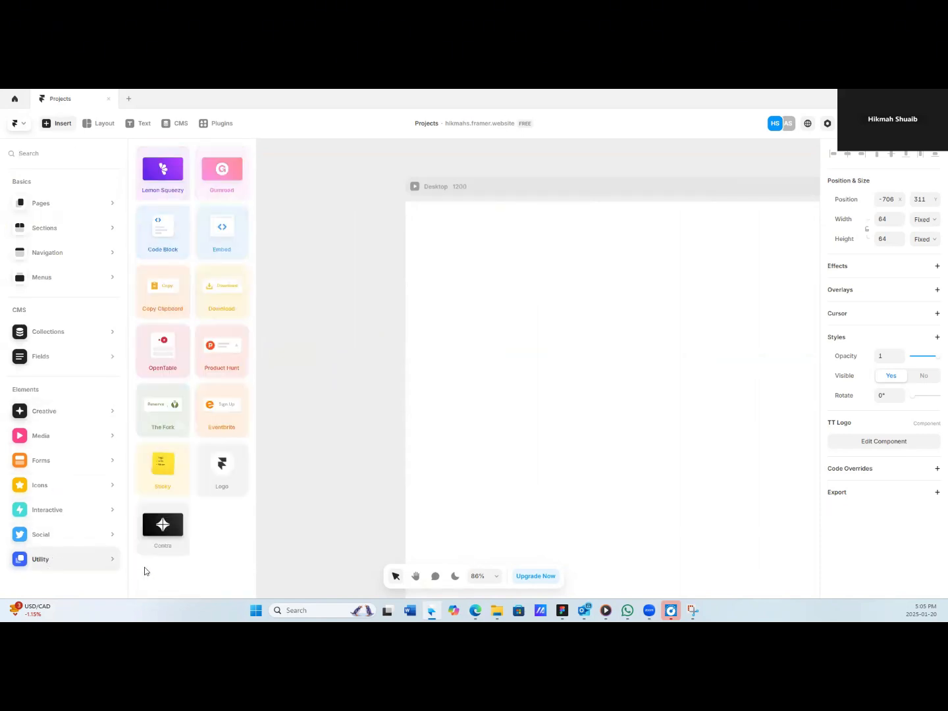
pyautogui.moveTo(52, 439)
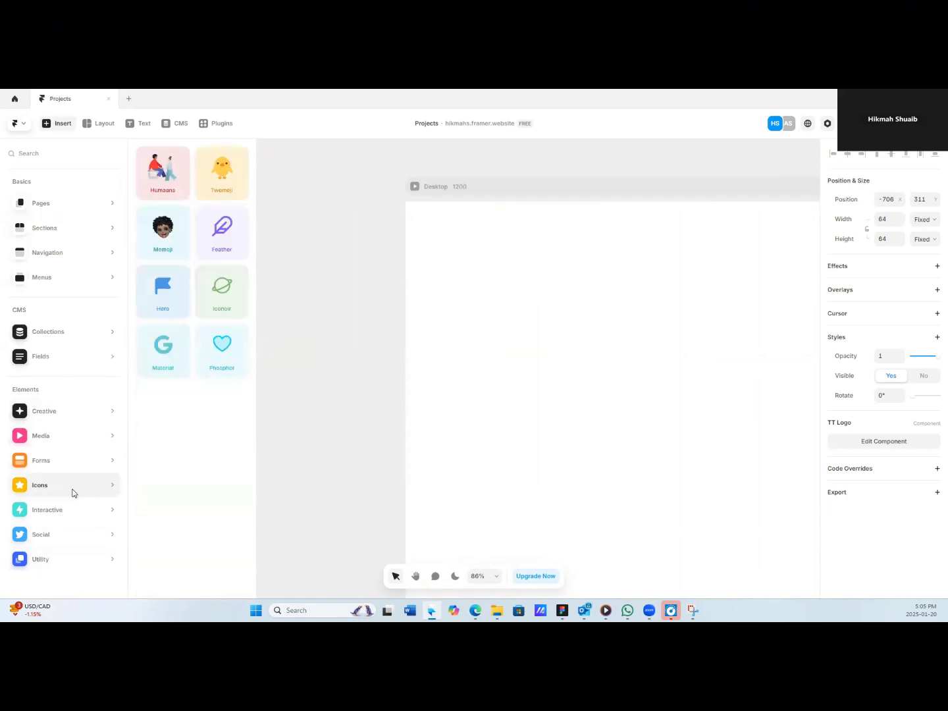
pyautogui.moveTo(58, 487)
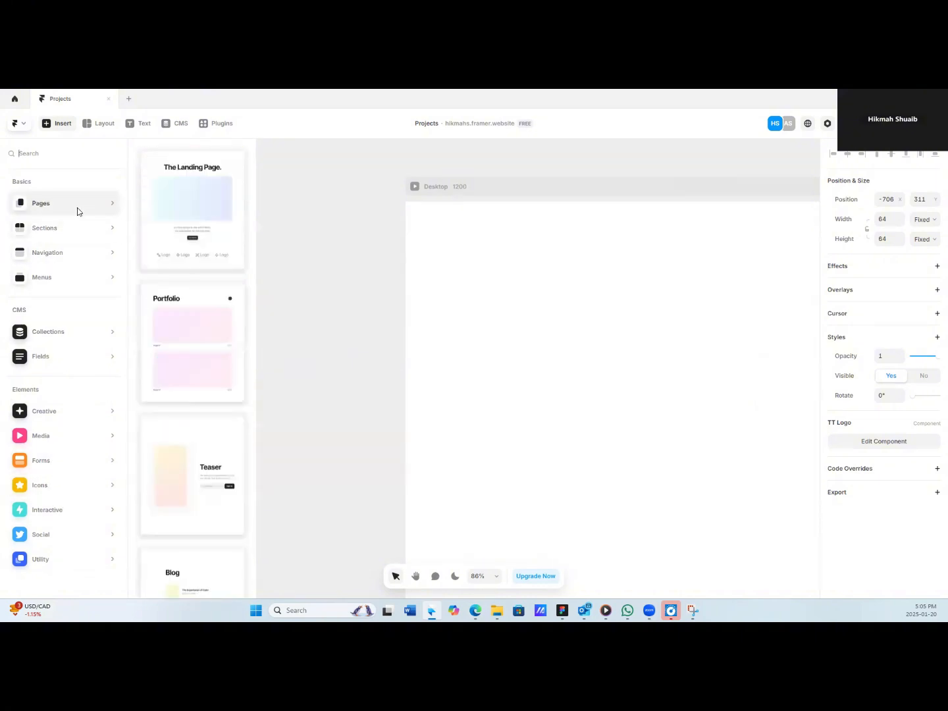
pyautogui.moveTo(62, 255)
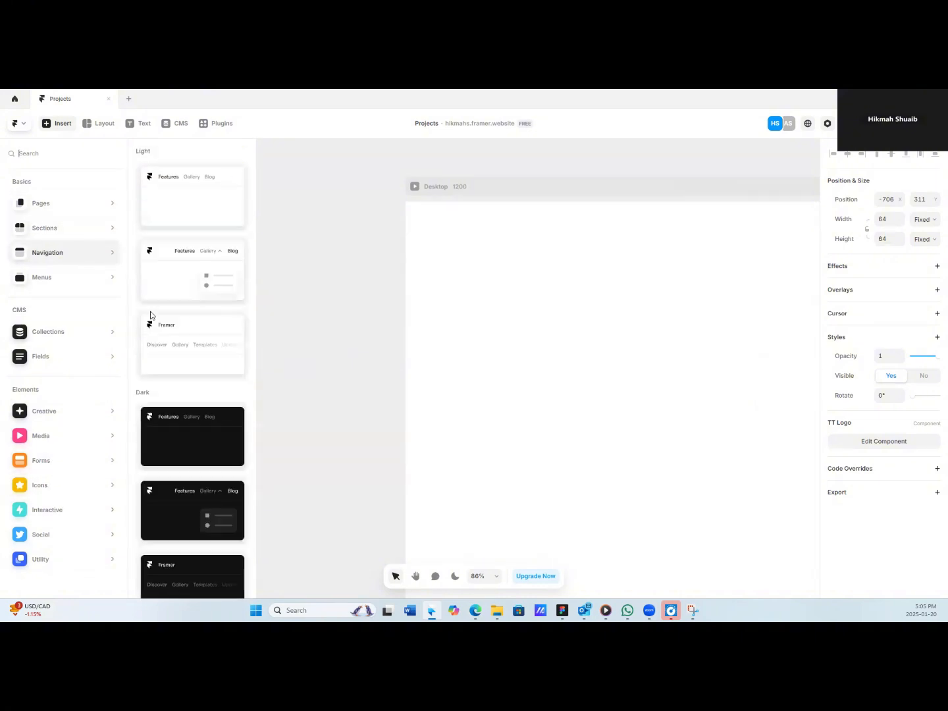
pyautogui.scroll(-1, 204, 501)
pyautogui.click(176, 409)
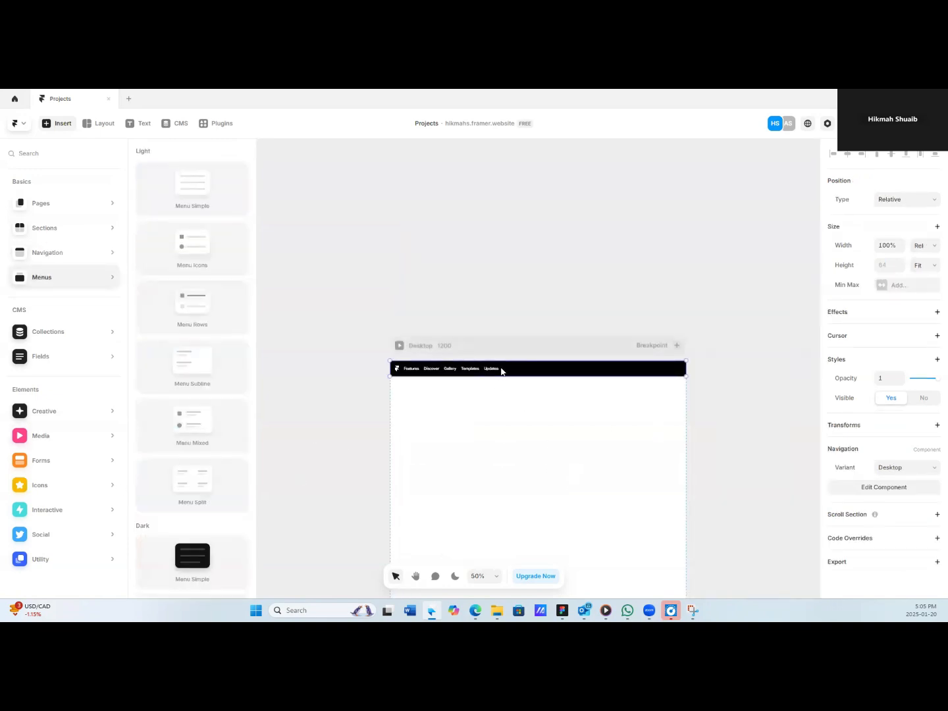
# Open the inserted navigation bar's component for editing and show its layers.
pyautogui.doubleClick(502, 370)
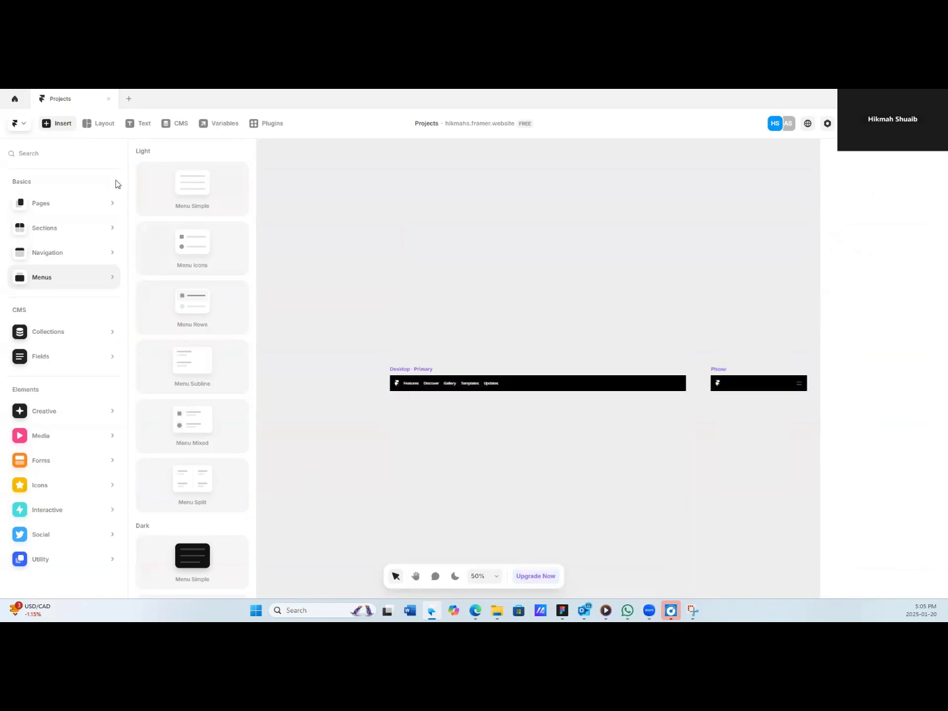
pyautogui.click(58, 125)
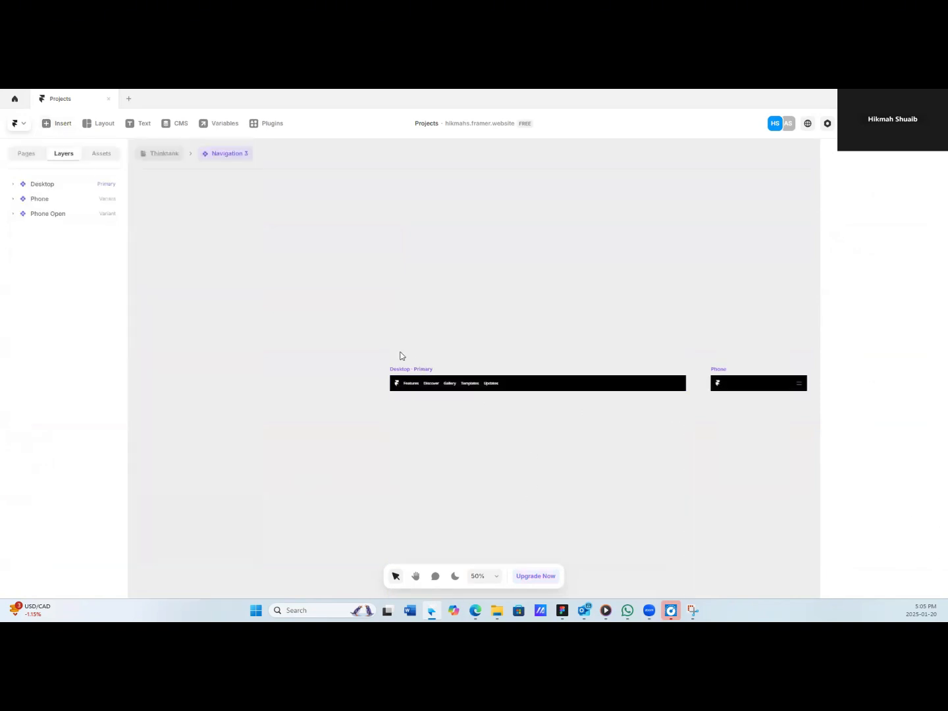
pyautogui.scroll(6, 414, 404)
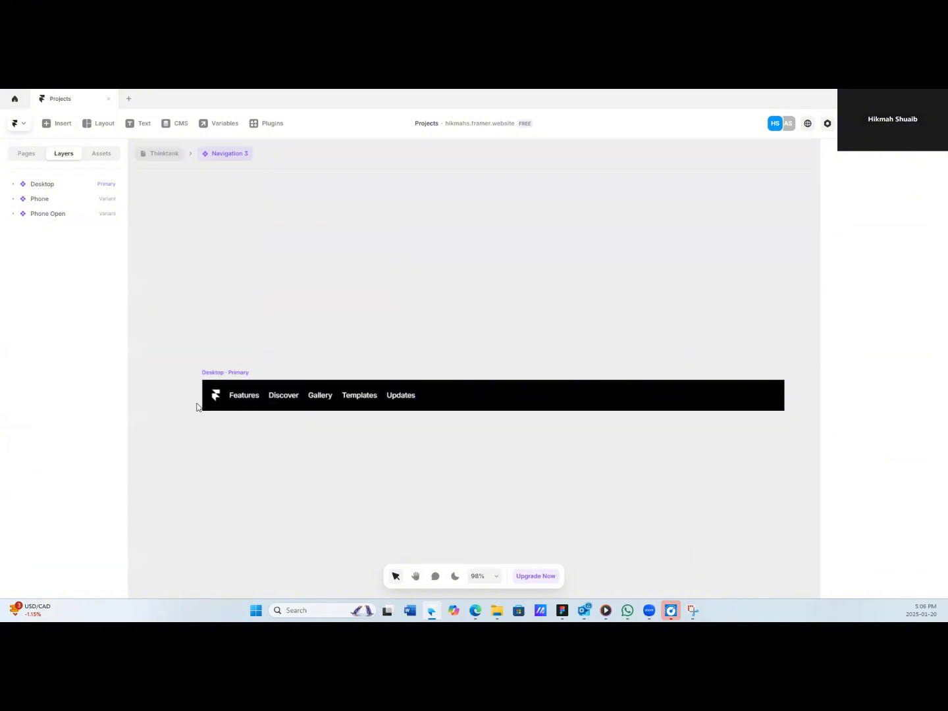
# Place an instance of the TT Logo component from the project assets on the canvas below the desktop navigation bar.
pyautogui.doubleClick(217, 395)
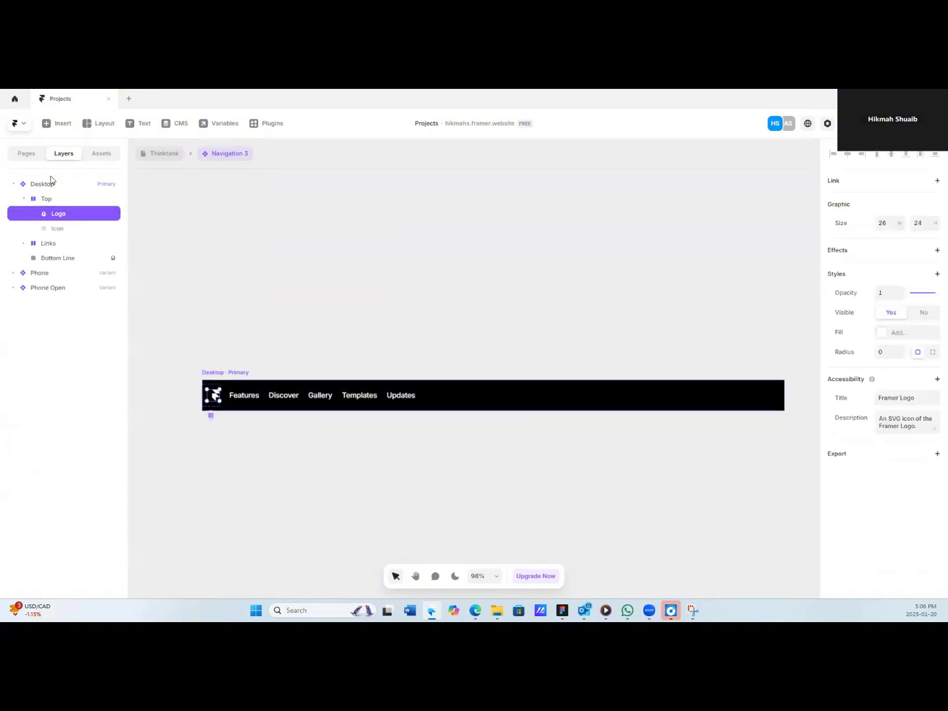
pyautogui.click(102, 153)
pyautogui.moveTo(59, 411); pyautogui.dragTo(227, 478)
pyautogui.click(59, 157)
# Replace the default Framer logo in the desktop bar's Top stack with the TT Logo.
pyautogui.doubleClick(213, 395)
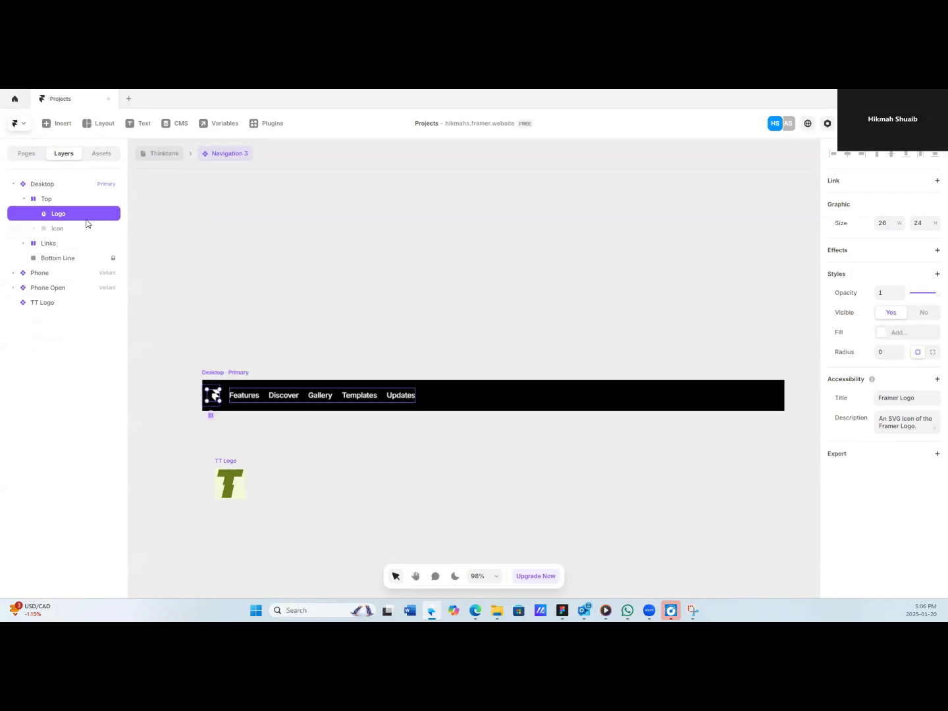
pyautogui.click(59, 197)
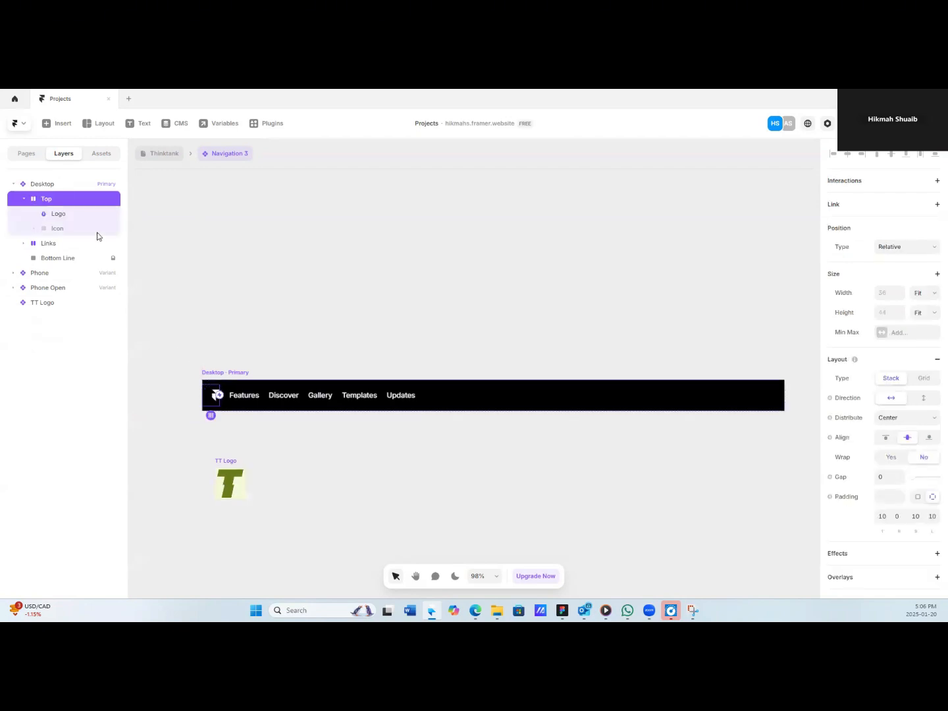
pyautogui.click(69, 217)
pyautogui.press('Delete')
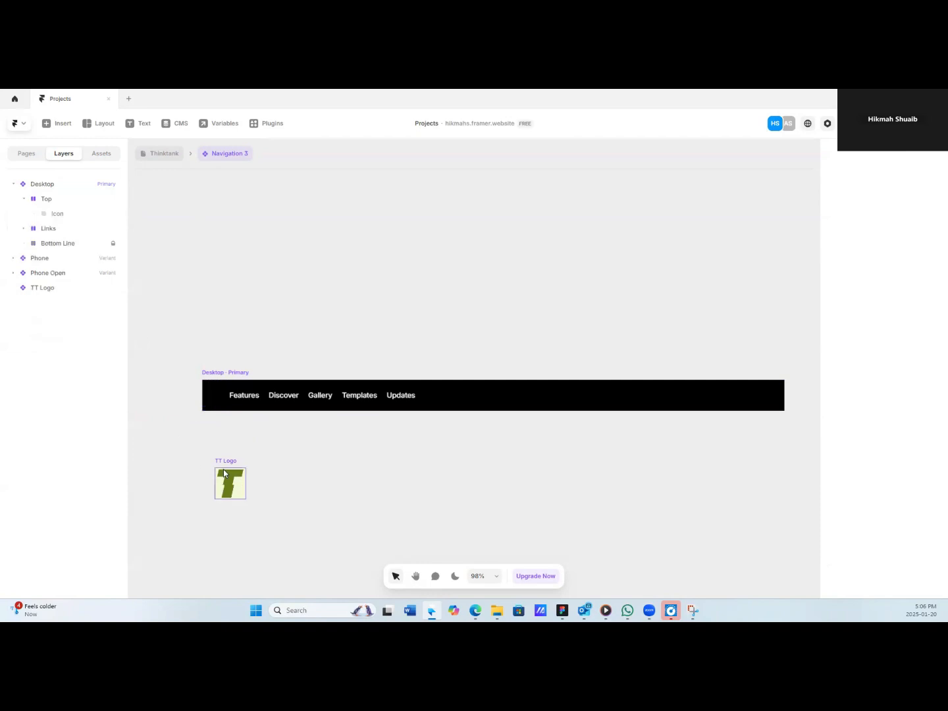
pyautogui.moveTo(239, 483); pyautogui.dragTo(250, 406)
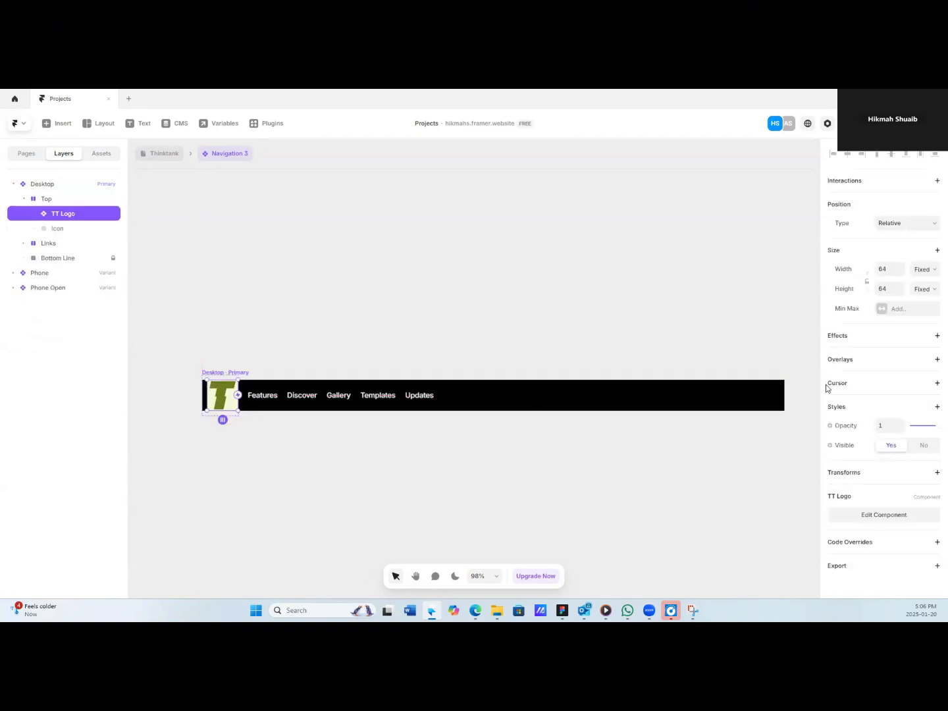
# Set the TT Logo's width and height in the navigation bar to 32 each.
pyautogui.moveTo(900, 276); pyautogui.dragTo(899, 275)
pyautogui.click(891, 269)
pyautogui.write('32')
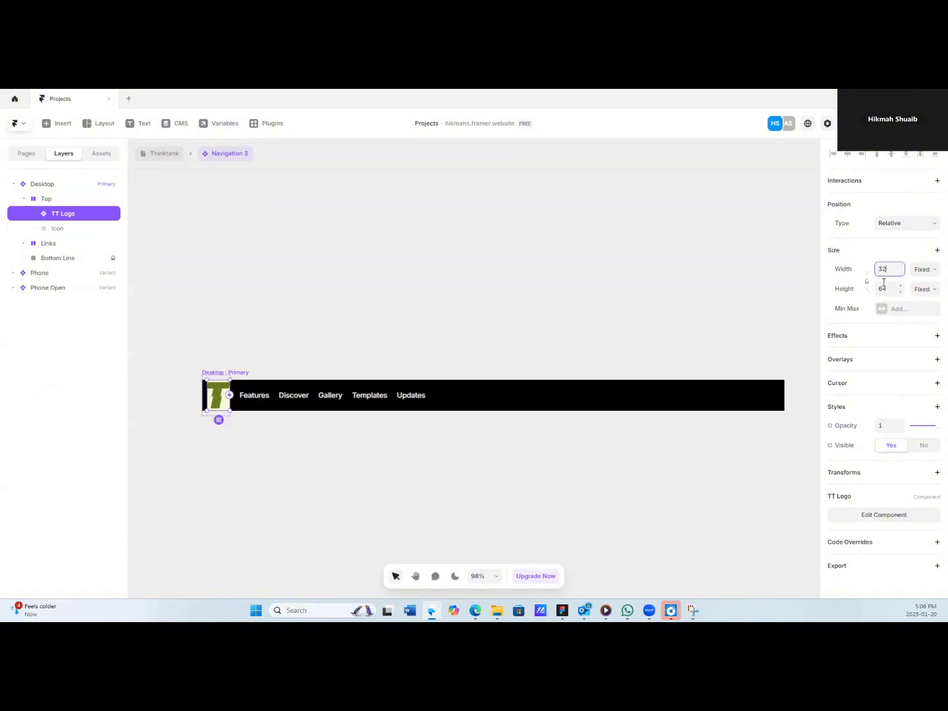
pyautogui.click(883, 288)
pyautogui.write('32')
pyautogui.press('Return')
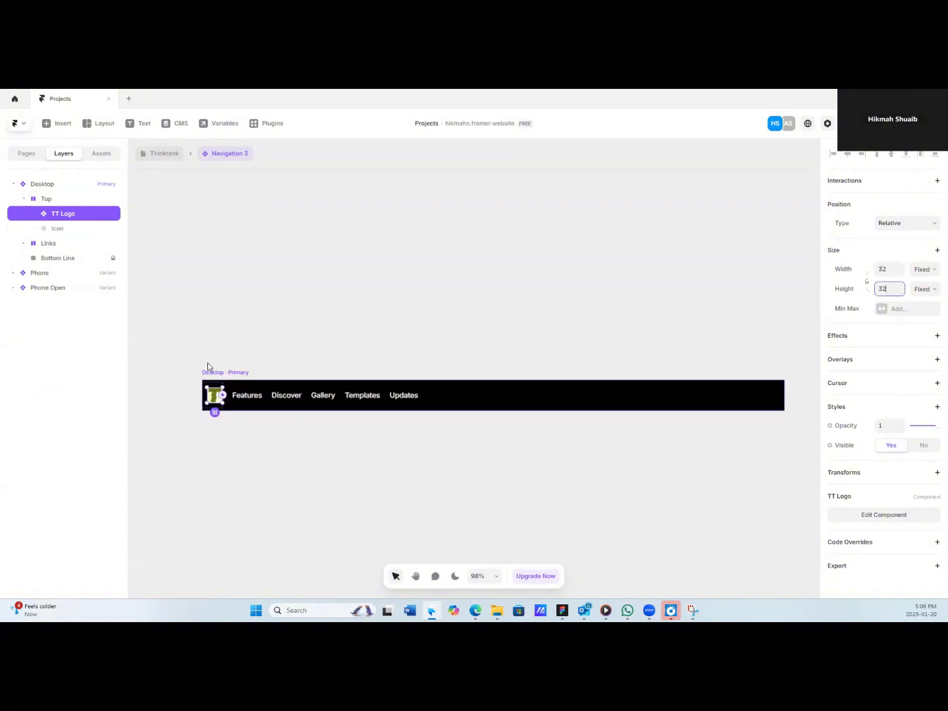
# Set the fill of the Desktop navigation variant to #F2FAD4.
pyautogui.click(226, 373)
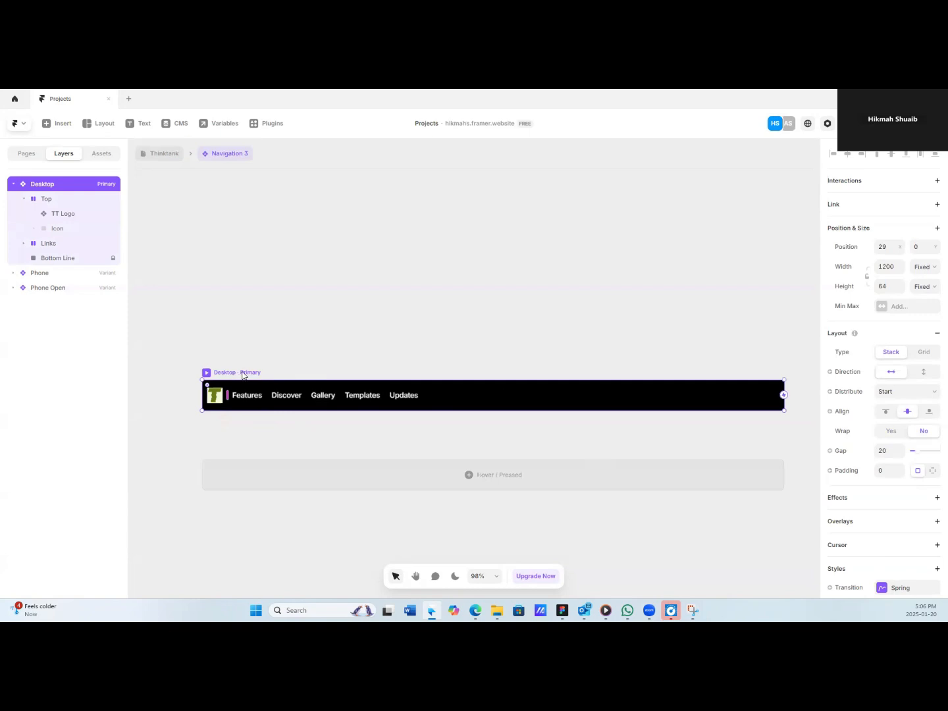
pyautogui.scroll(-3, 894, 487)
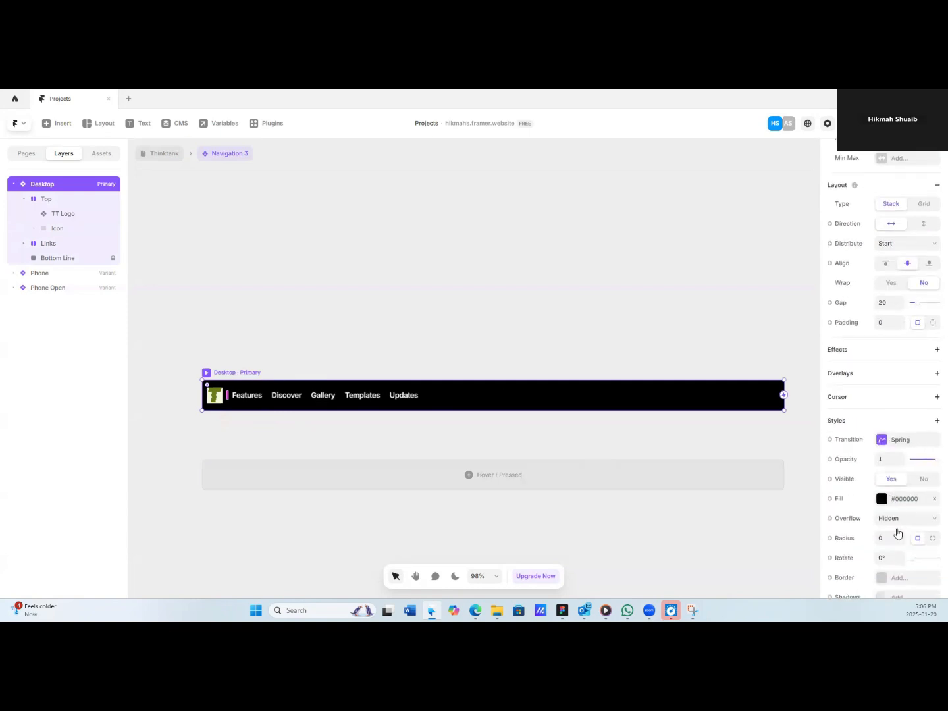
pyautogui.click(881, 498)
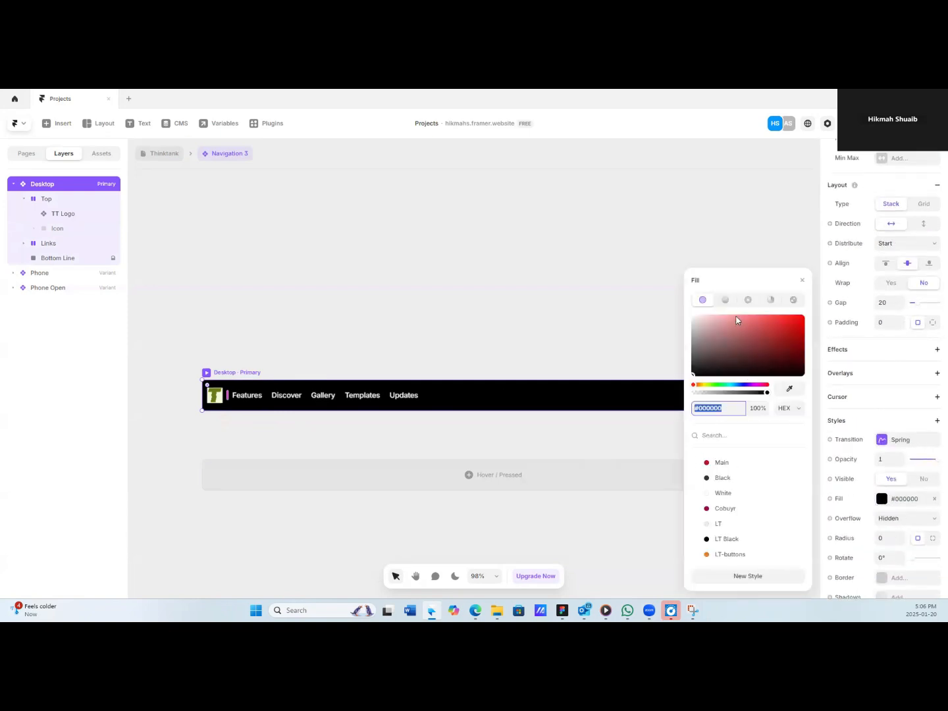
pyautogui.doubleClick(723, 409)
pyautogui.hotkey('alt', 'Tab')
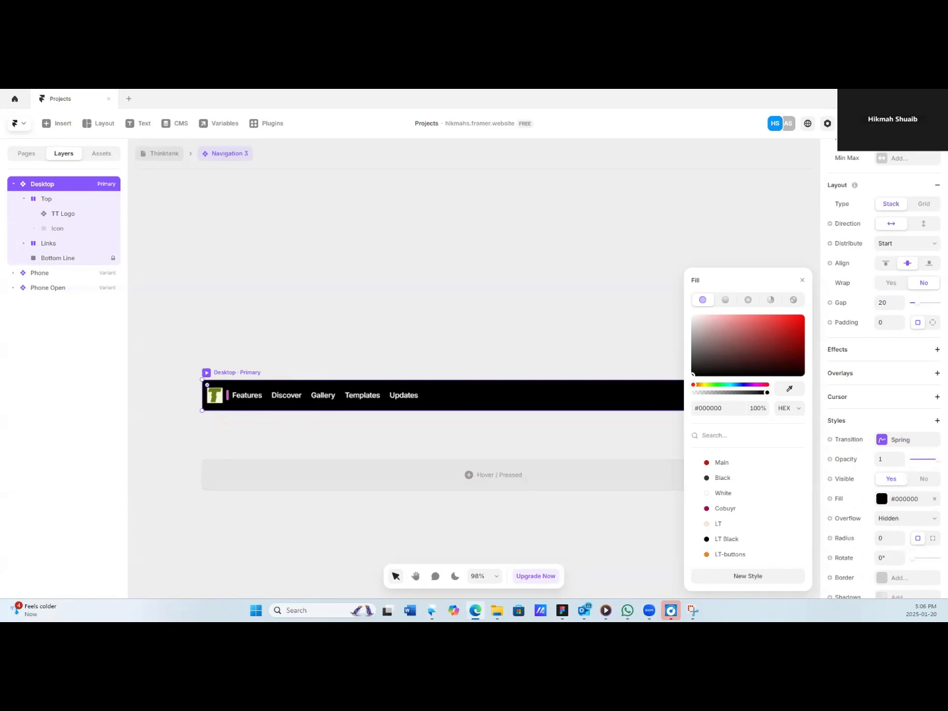
pyautogui.click(703, 408)
pyautogui.write('f2fad4')
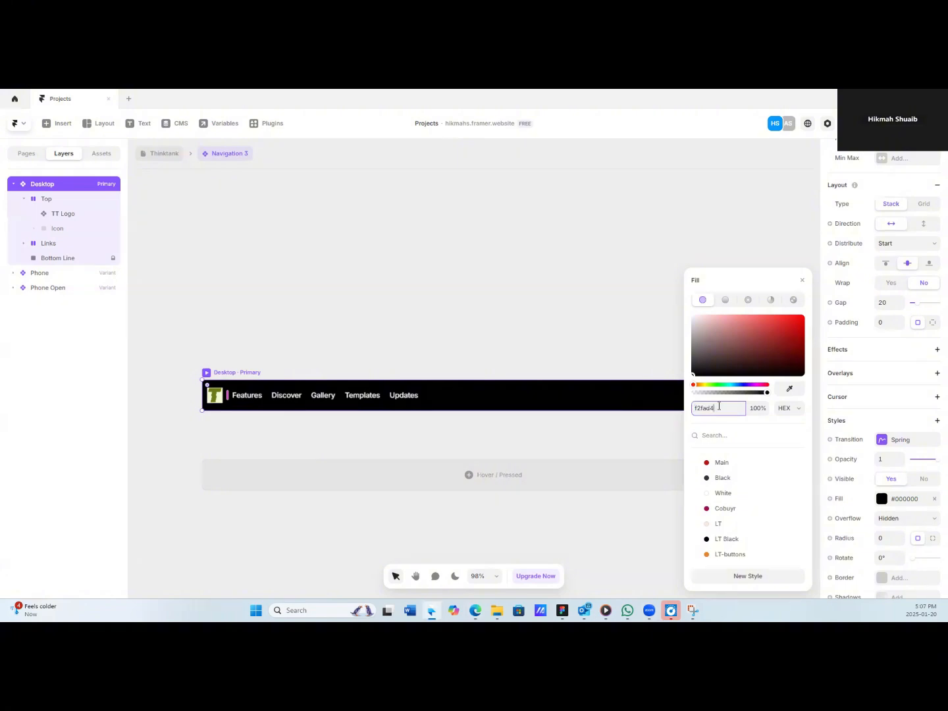
pyautogui.press('Return')
# Set the text color of all five desktop navigation links to #687D1A.
pyautogui.click(301, 403)
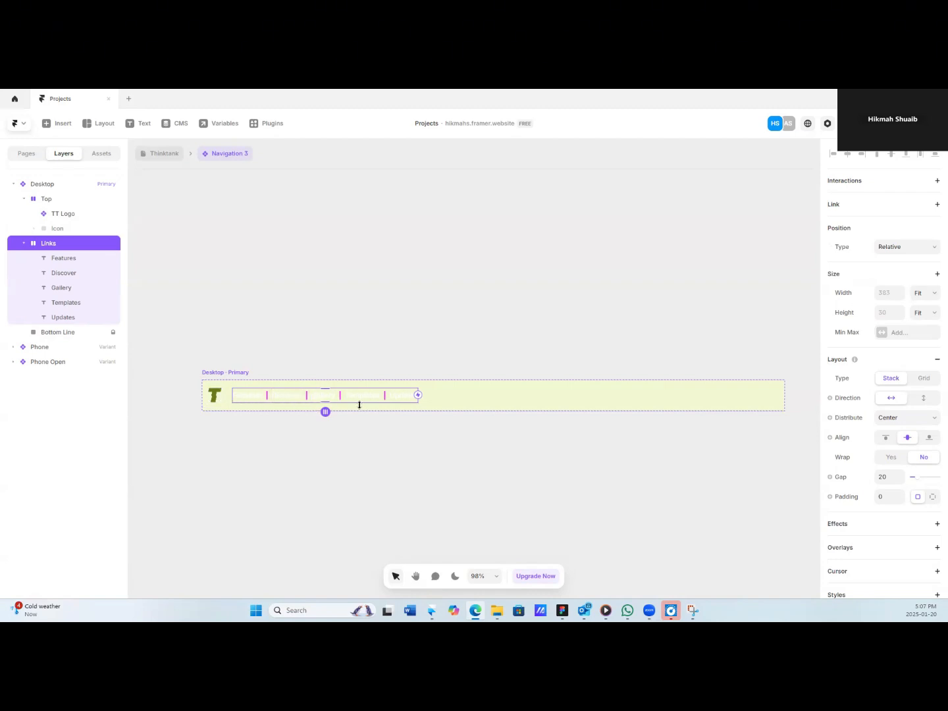
pyautogui.click(64, 261)
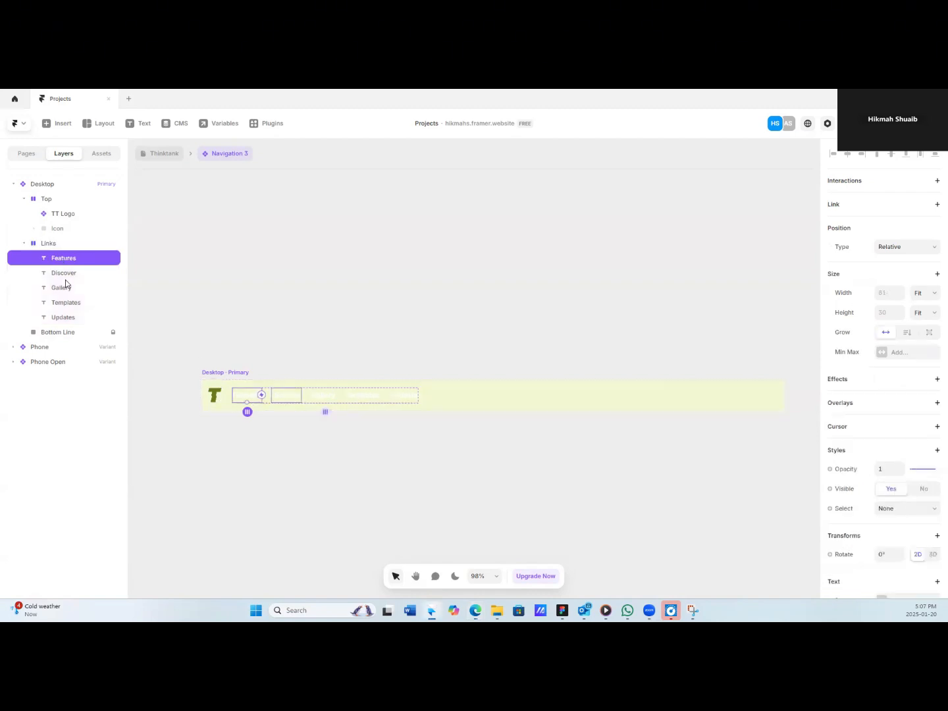
pyautogui.moveTo(66, 283); pyautogui.dragTo(451, 357)
pyautogui.scroll(-4, 881, 431)
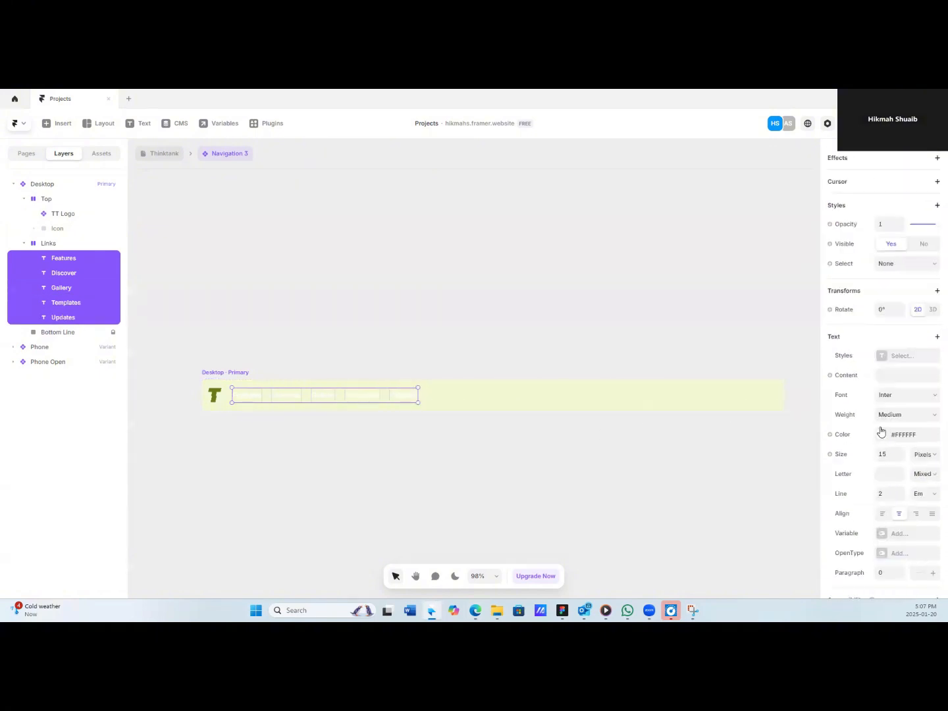
pyautogui.click(884, 435)
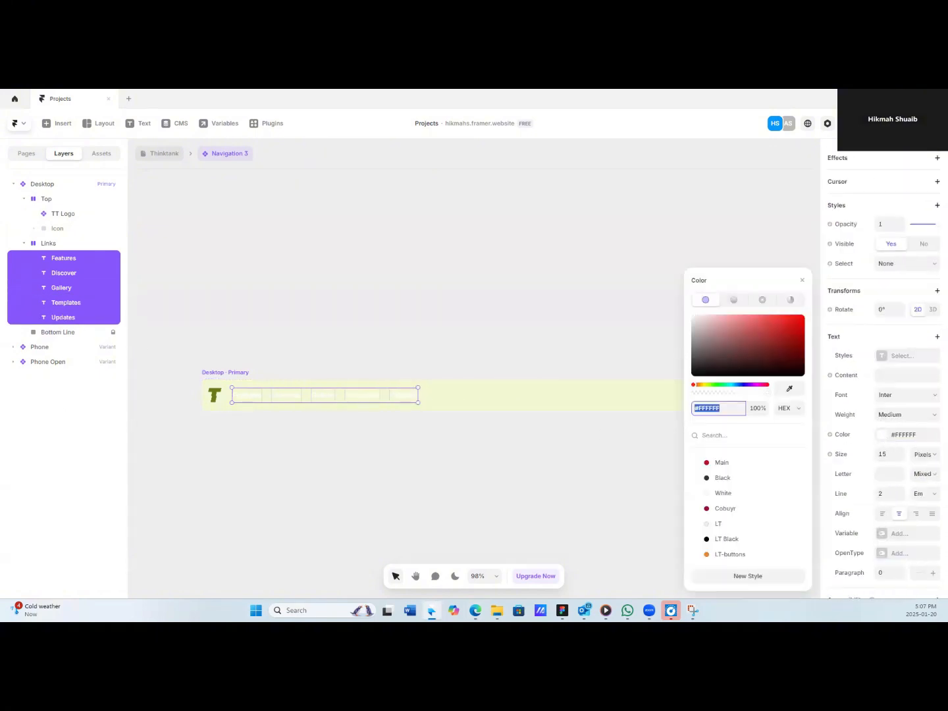
pyautogui.hotkey('alt', 'Tab')
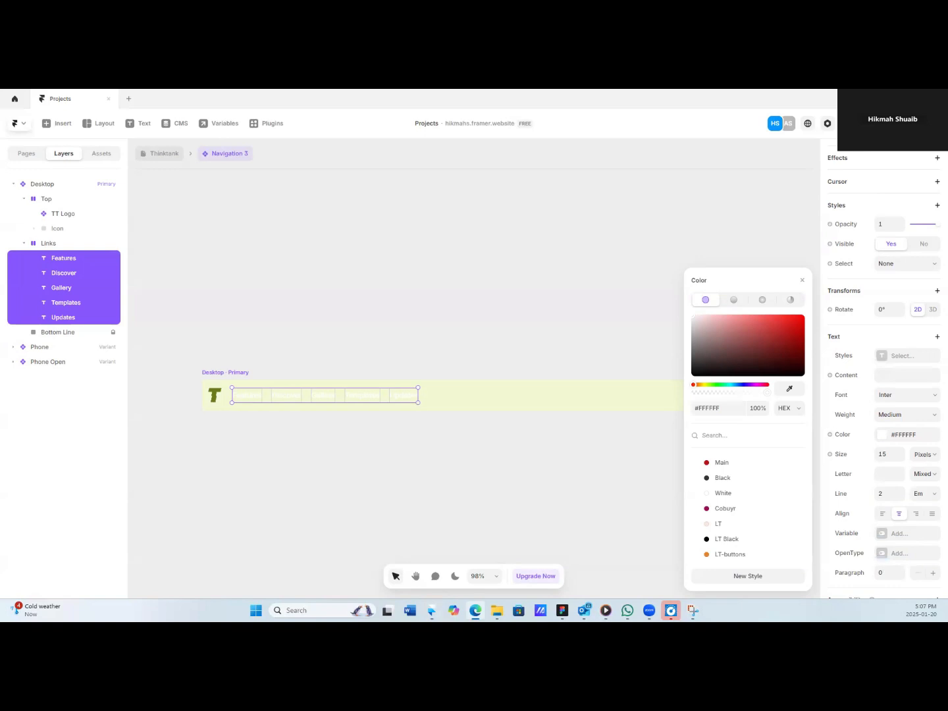
pyautogui.click(718, 408)
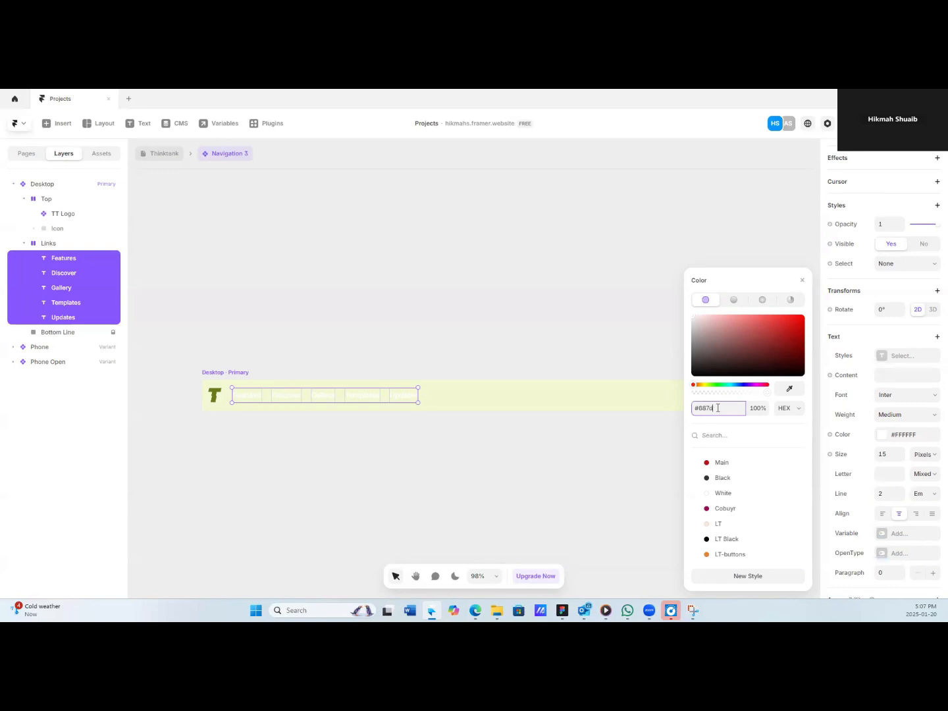
pyautogui.press('Return')
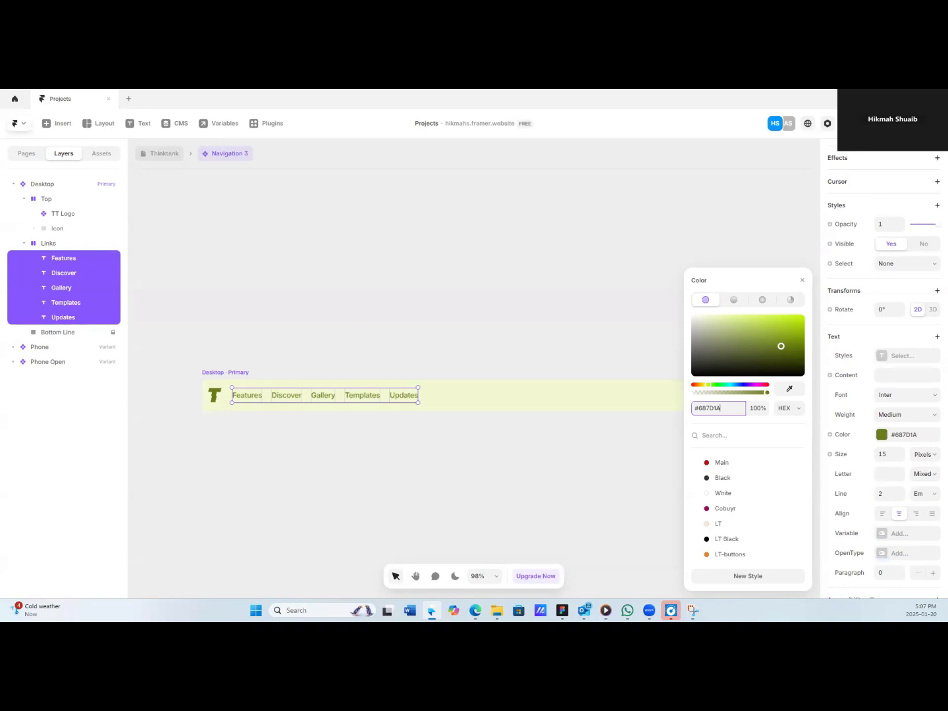
# Undo the color change on the desktop navigation links.
pyautogui.hotkey('alt', 'Tab')
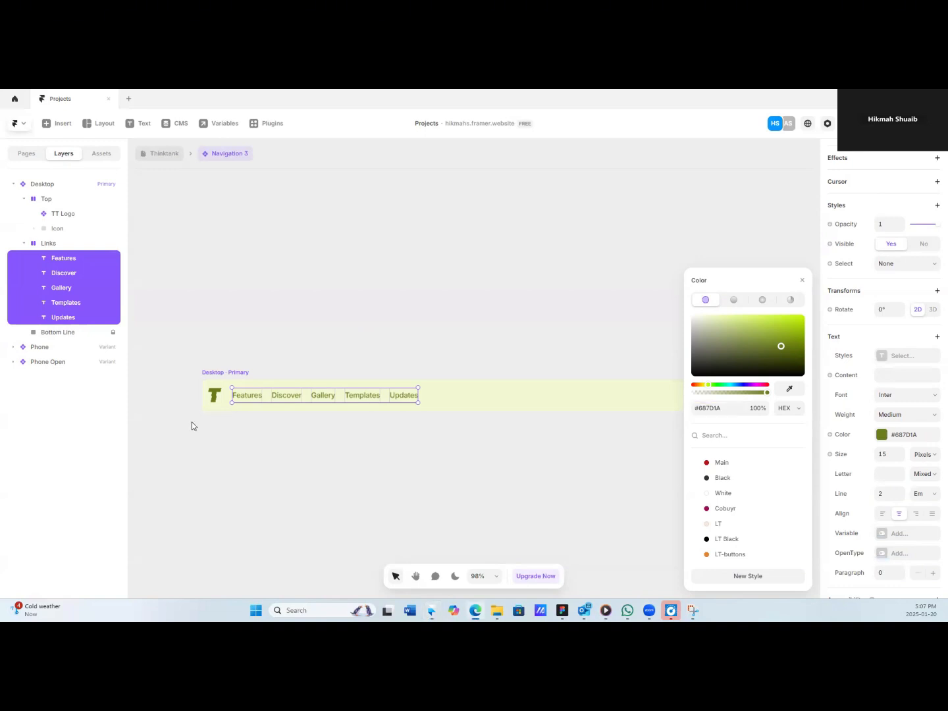
pyautogui.click(237, 373)
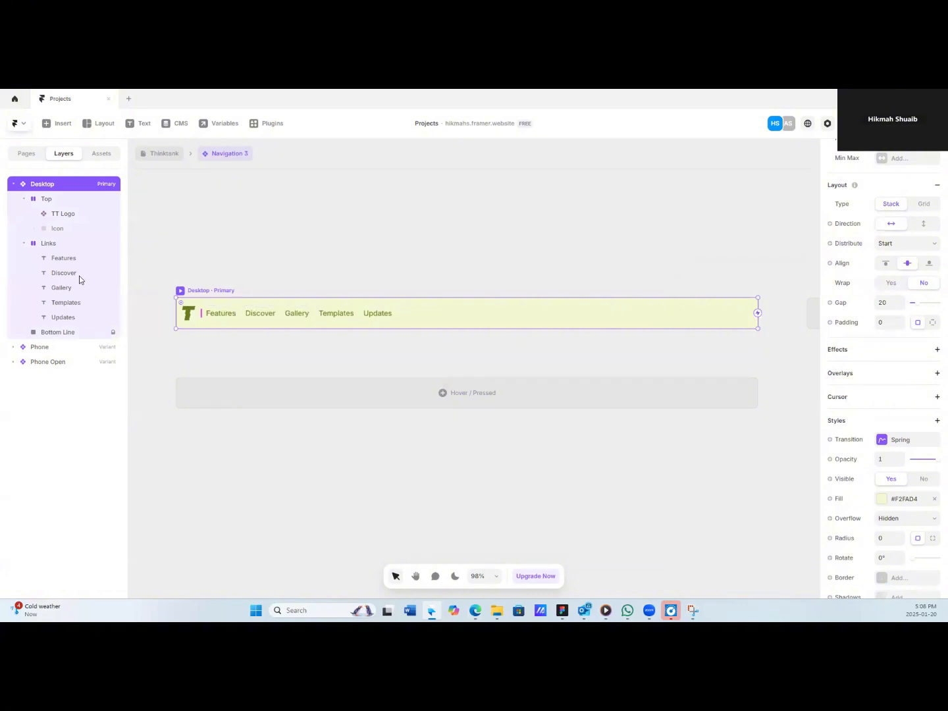
pyautogui.hotkey('ctrl', 'z')
pyautogui.hotkey('ctrl', 'z')
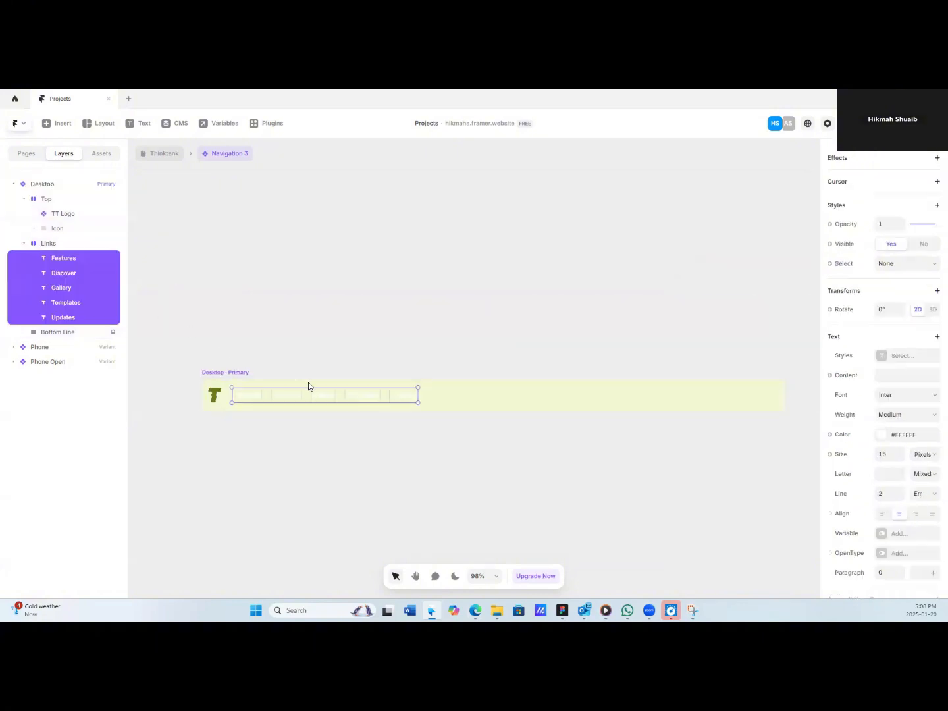
# Set the text color of all five desktop navigation links to #687D1A.
pyautogui.click(881, 438)
pyautogui.scroll(-1, 726, 496)
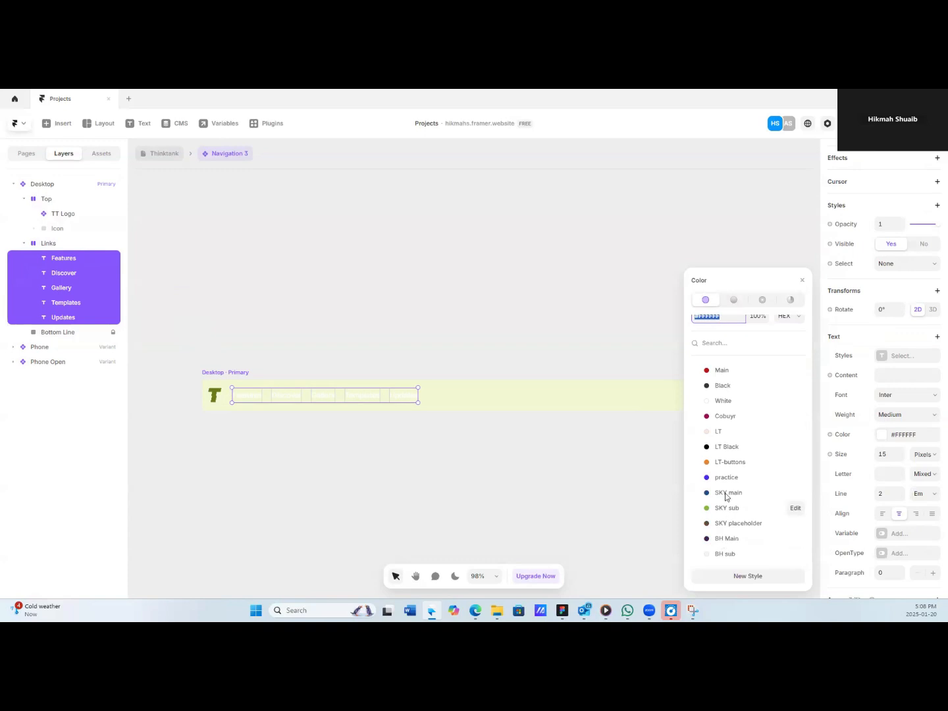
pyautogui.scroll(3, 725, 497)
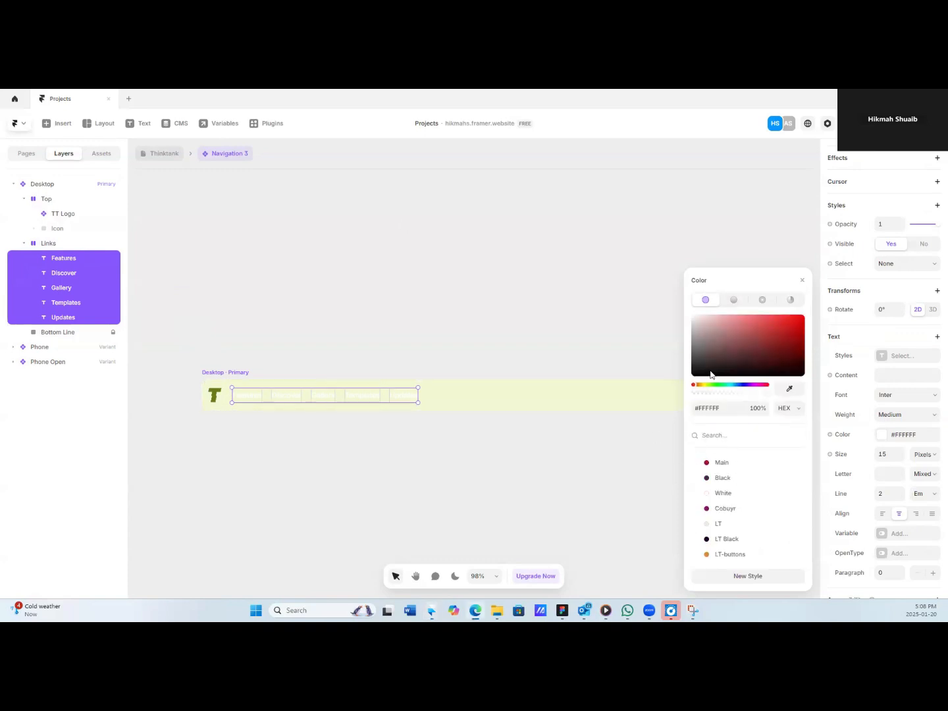
pyautogui.click(704, 406)
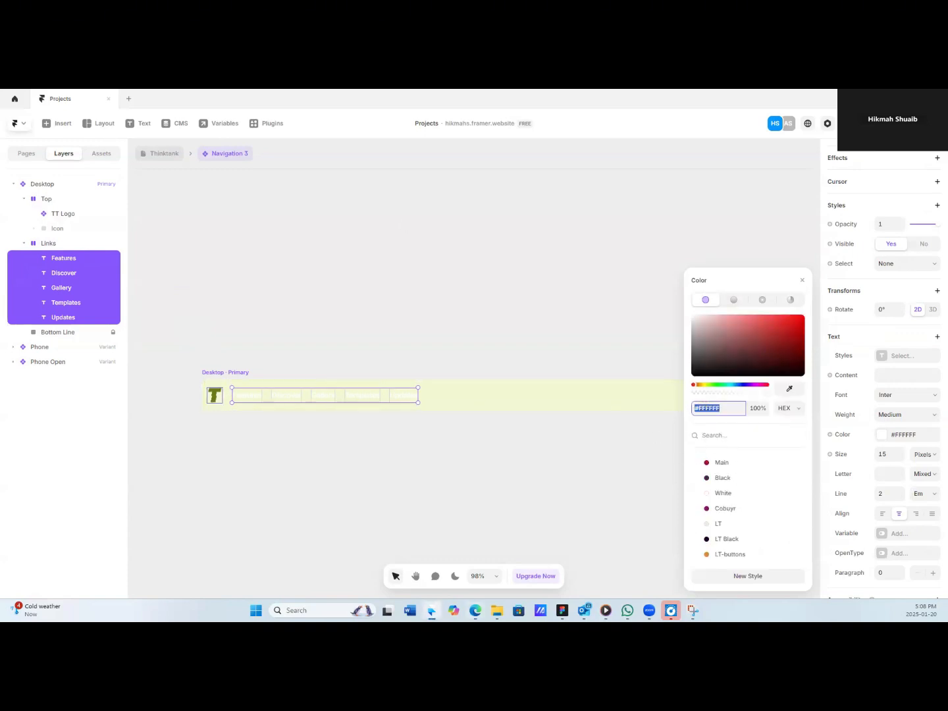
pyautogui.write('687d1a')
pyautogui.press('Return')
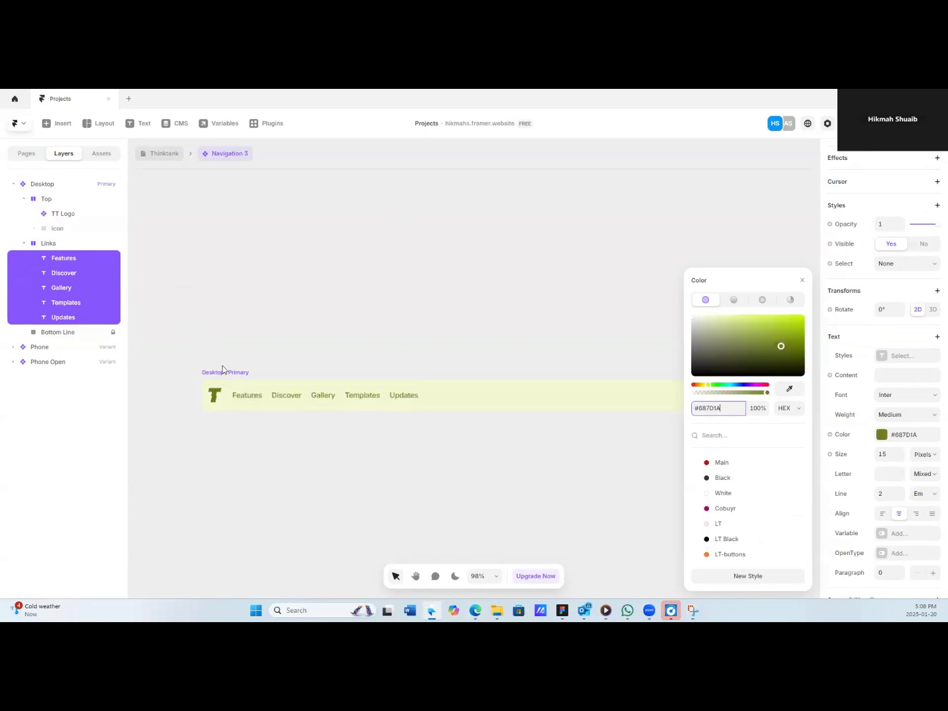
# Set the font of the five navigation links to PP Mori Regular and their size to 14 pixels.
pyautogui.click(880, 395)
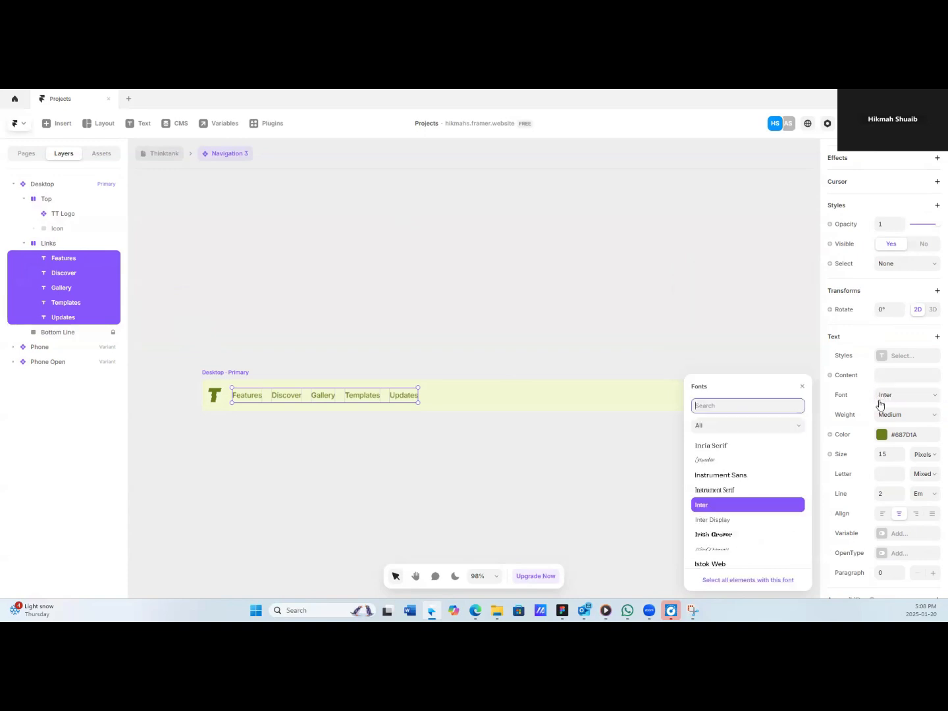
pyautogui.write('pp mori')
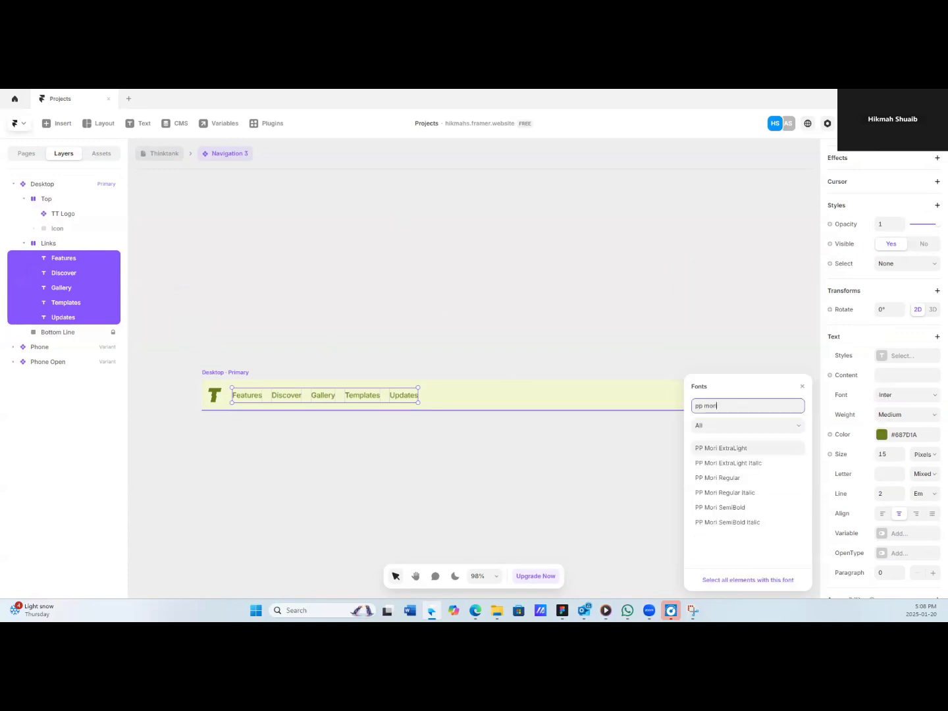
pyautogui.hotkey('alt', 'Tab')
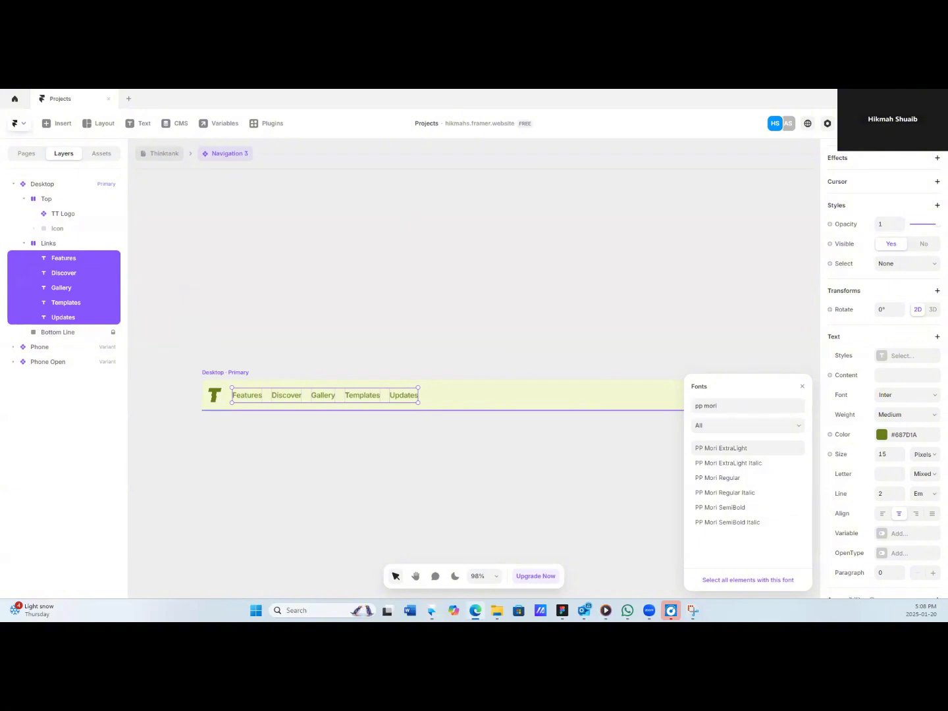
pyautogui.click(724, 477)
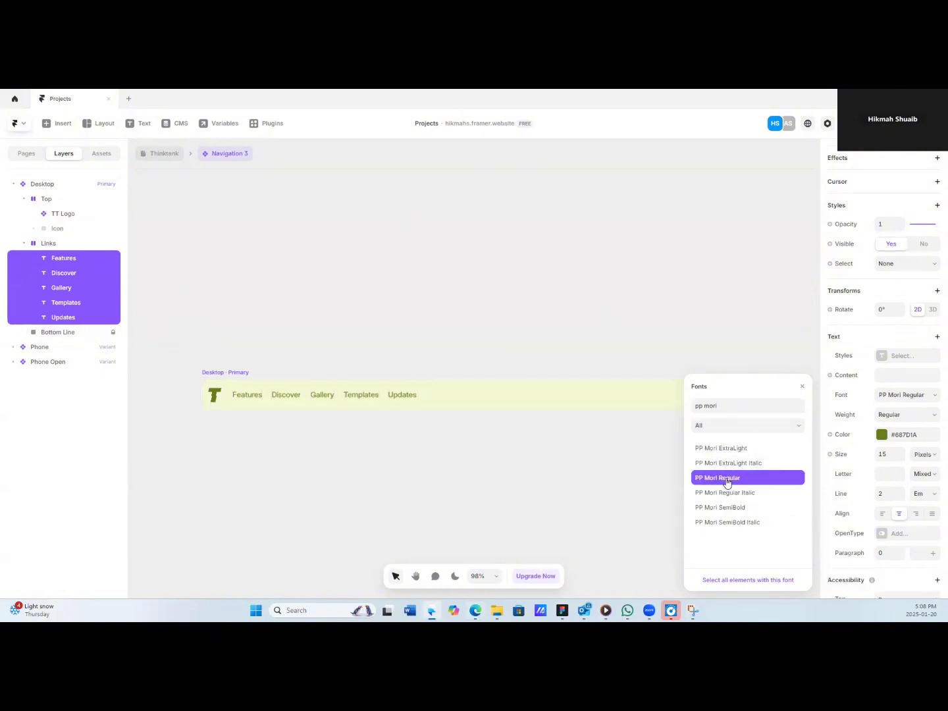
pyautogui.click(899, 460)
pyautogui.click(900, 460)
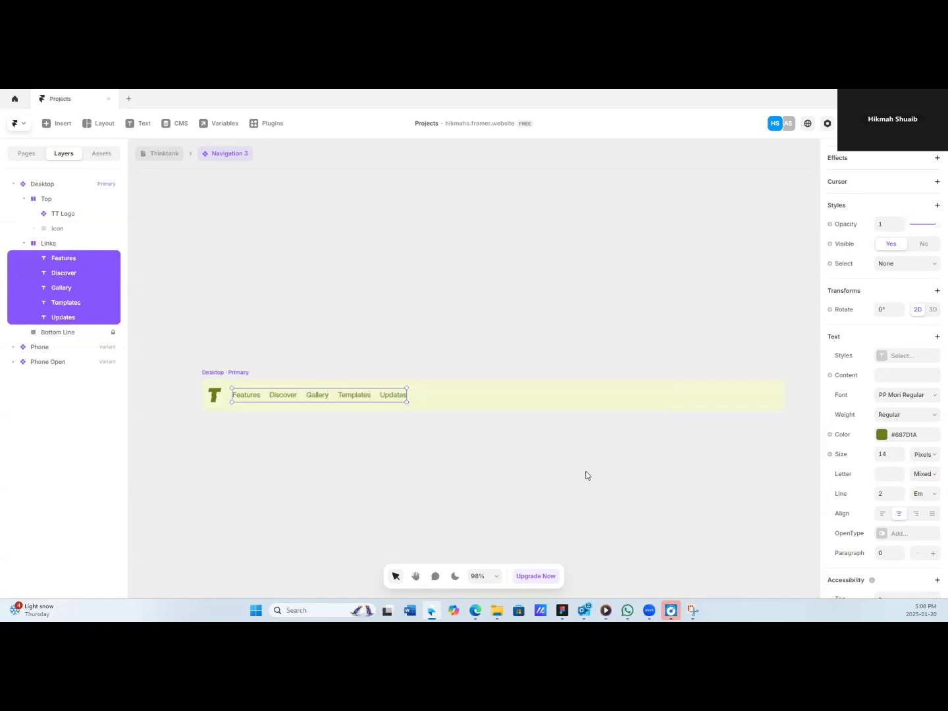
# Set the layout gap of the Desktop navigation variant to 300.
pyautogui.click(233, 381)
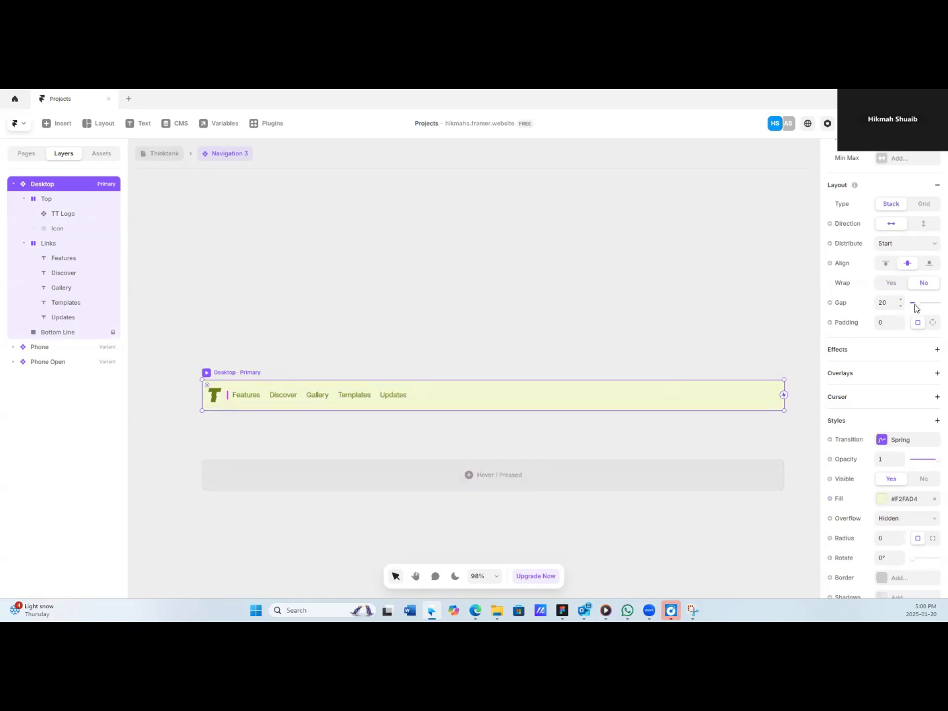
pyautogui.moveTo(913, 304); pyautogui.dragTo(933, 307)
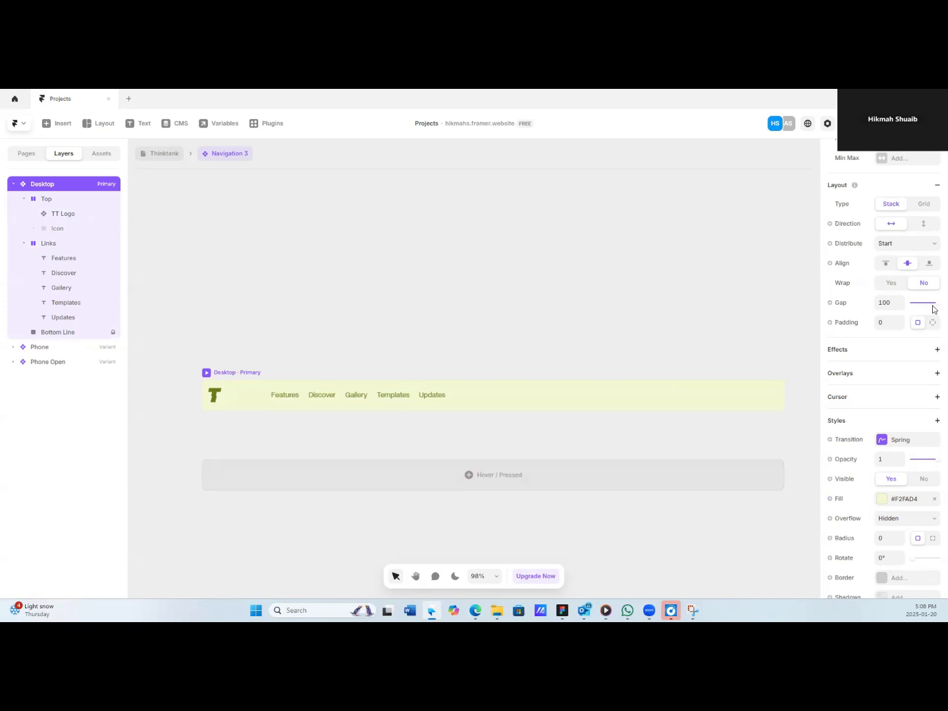
pyautogui.click(890, 303)
pyautogui.scroll(1, 892, 334)
pyautogui.scroll(-3, 892, 326)
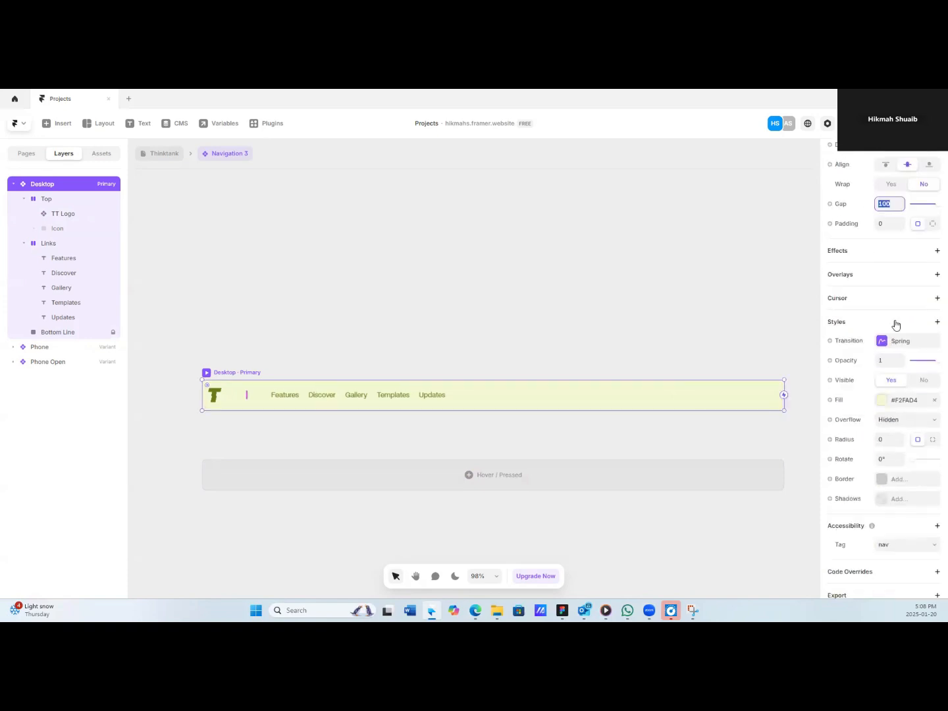
pyautogui.scroll(2, 882, 296)
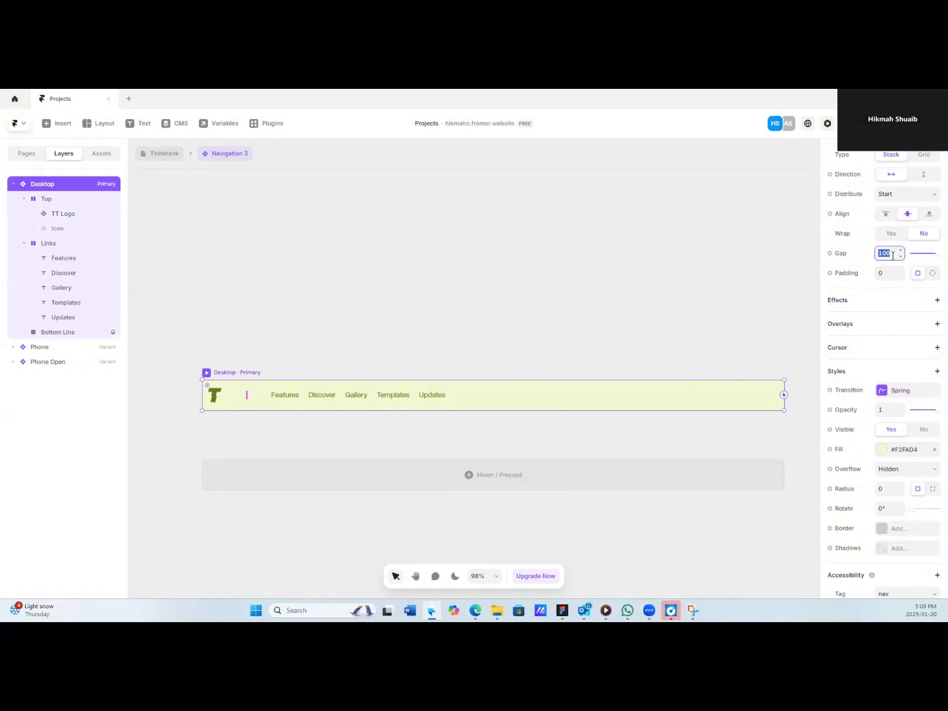
pyautogui.write('300')
pyautogui.press('Return')
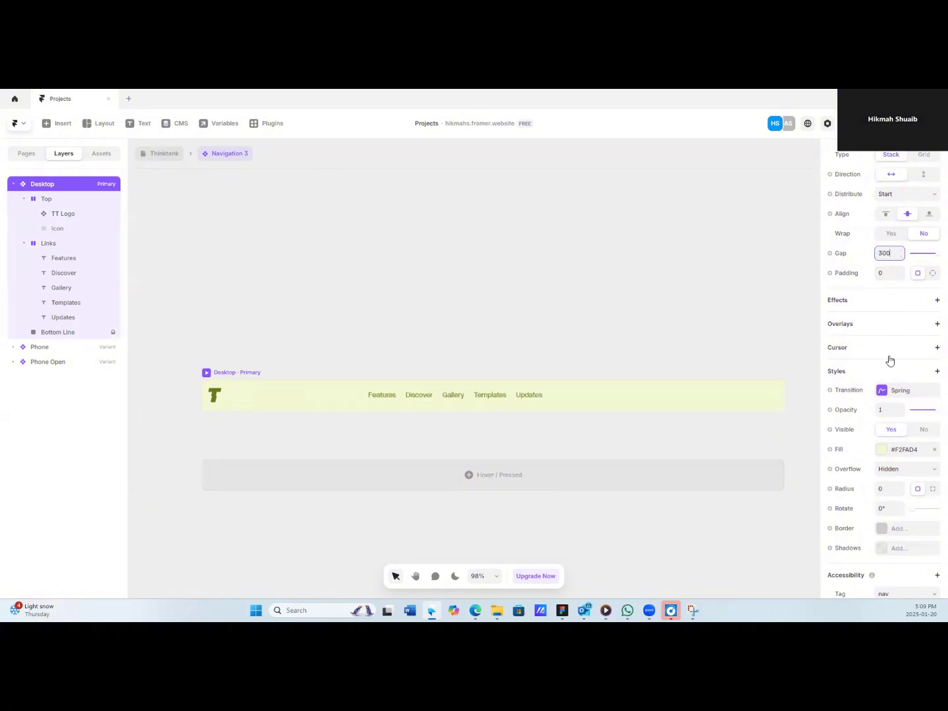
pyautogui.click(573, 301)
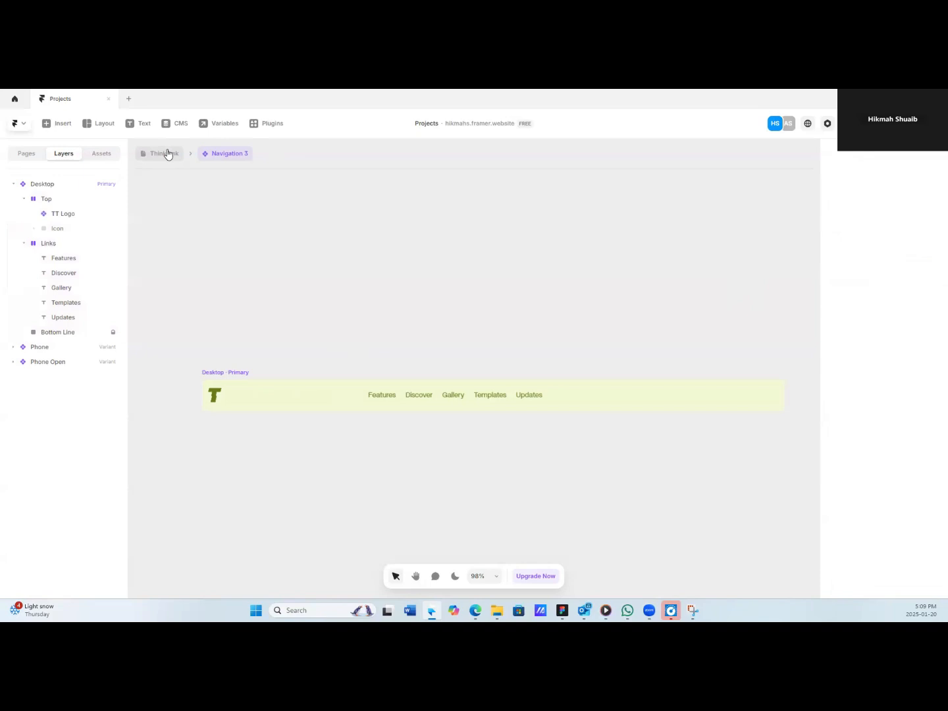
# Return from the Navigation 3 component to the Thinktank page.
pyautogui.click(236, 381)
pyautogui.scroll(3, 857, 428)
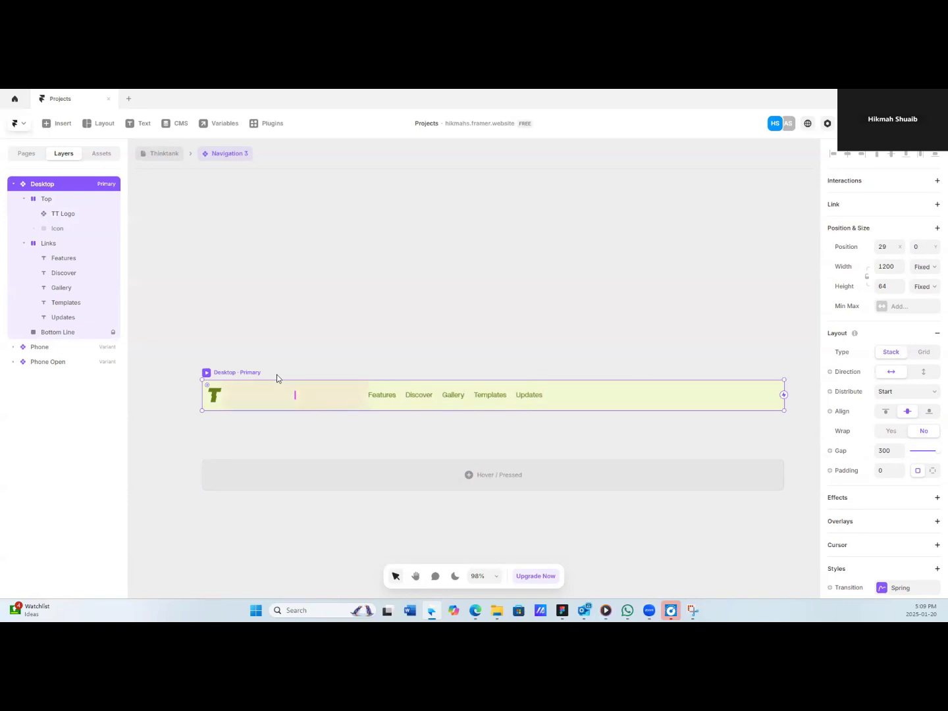
pyautogui.click(164, 154)
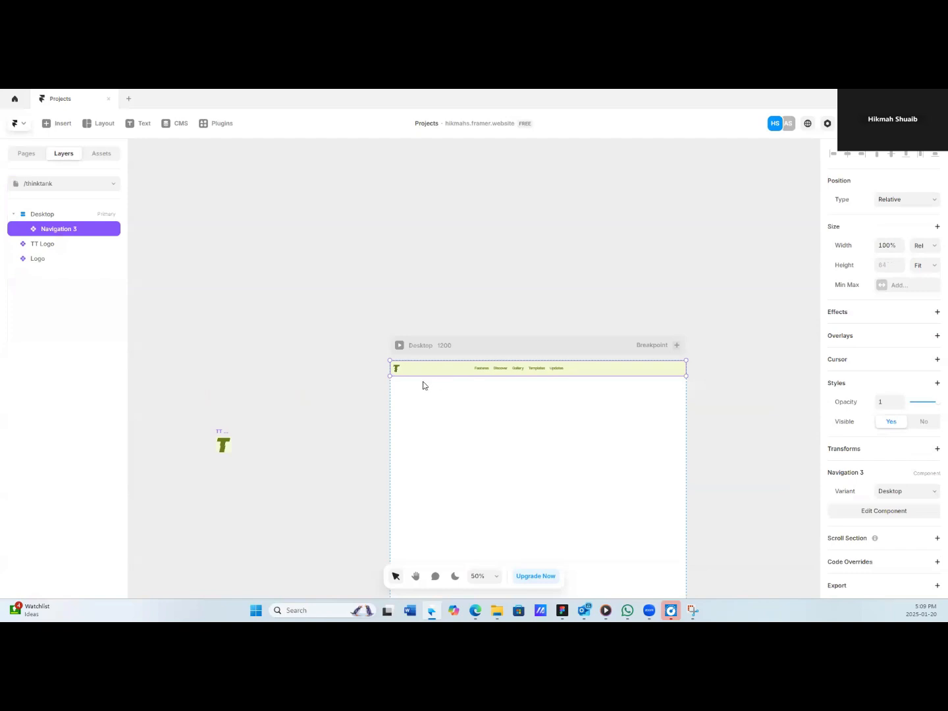
# Insert the plain centered "Ship sites with style." header section below the navigation bar on the Desktop page.
pyautogui.click(505, 414)
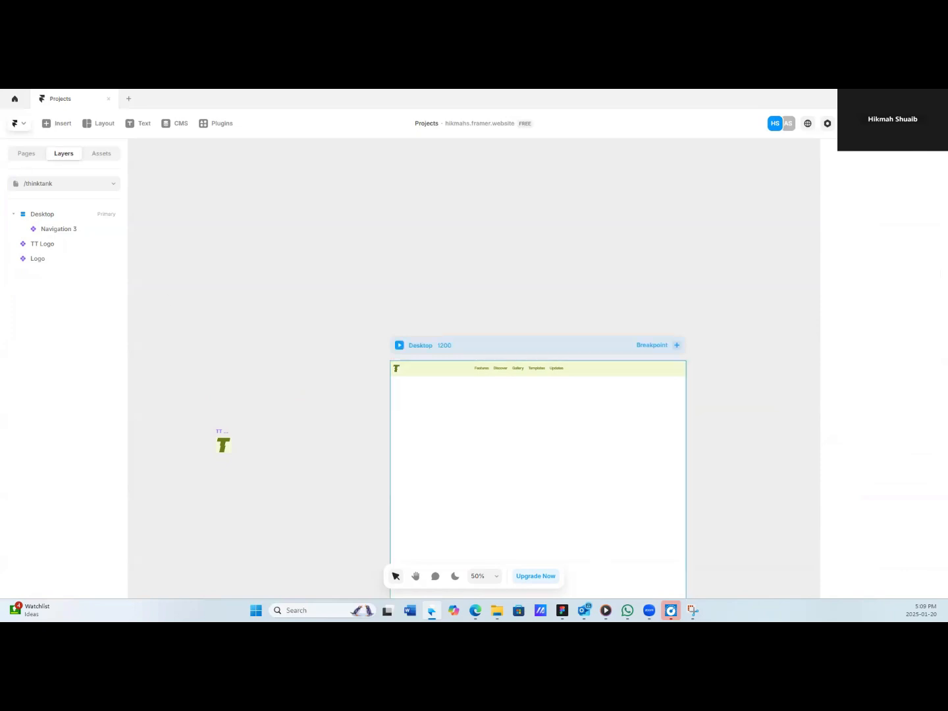
pyautogui.click(59, 124)
pyautogui.moveTo(56, 234)
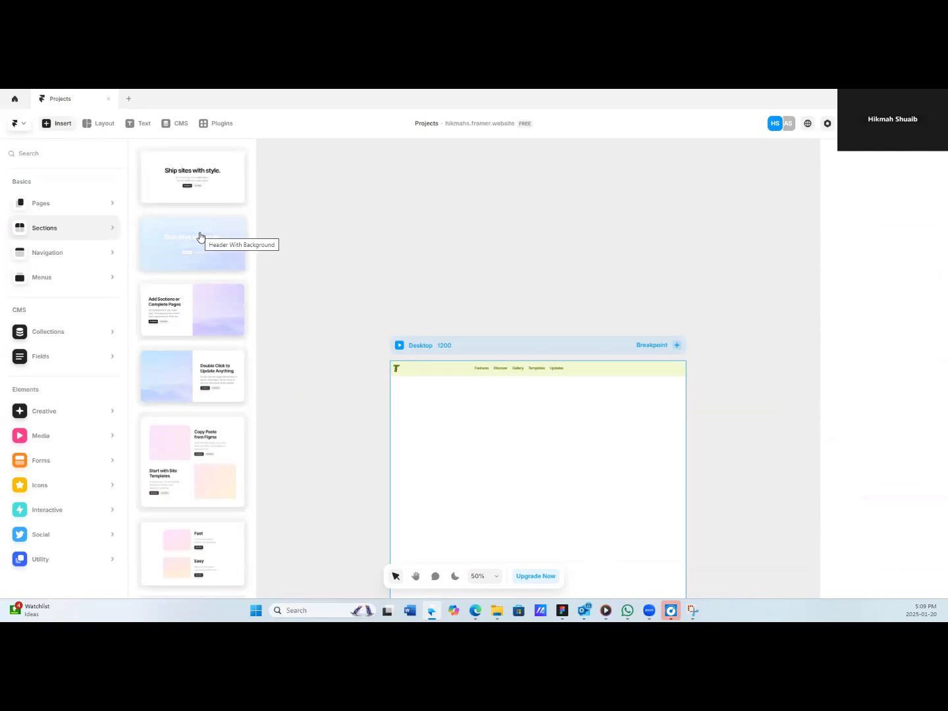
pyautogui.click(170, 197)
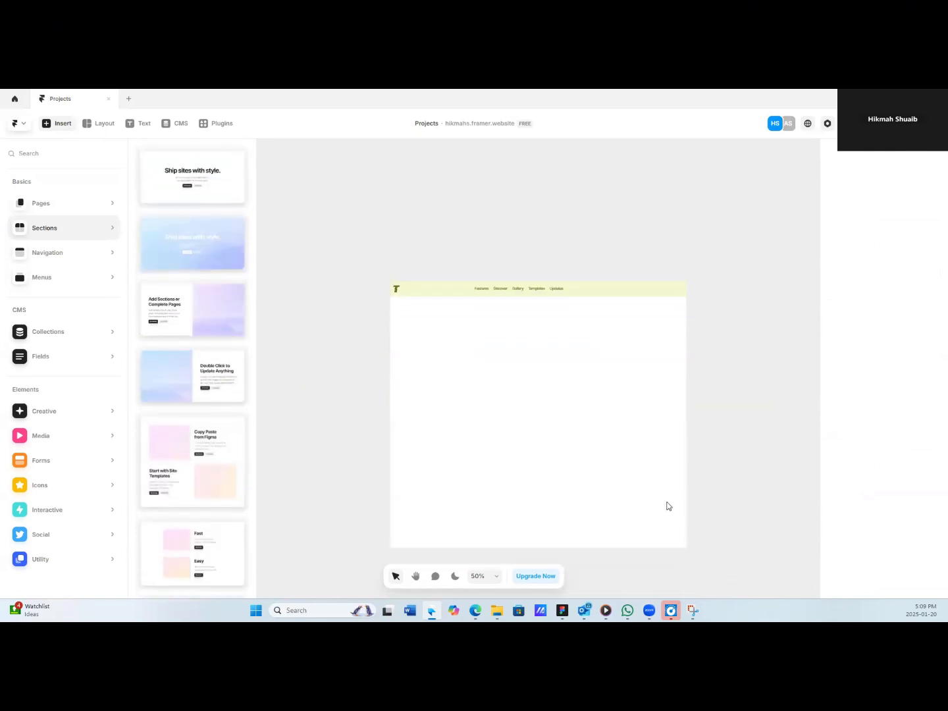
pyautogui.click(59, 124)
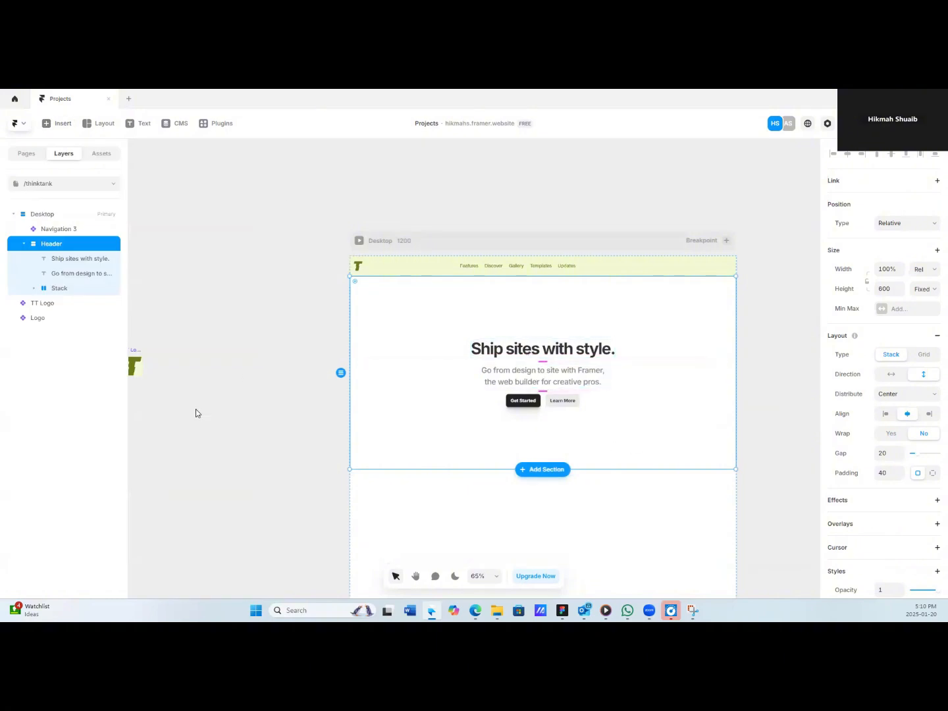
# Delete the stack holding the Get Started and Learn More buttons from the Header section.
pyautogui.click(525, 402)
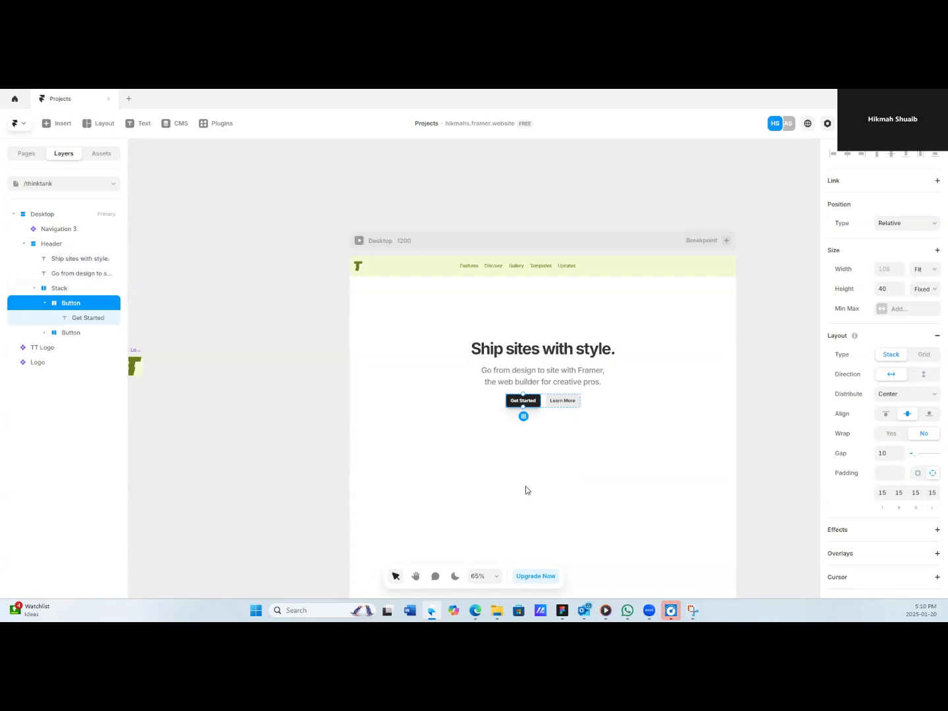
pyautogui.click(69, 287)
pyautogui.press('Delete')
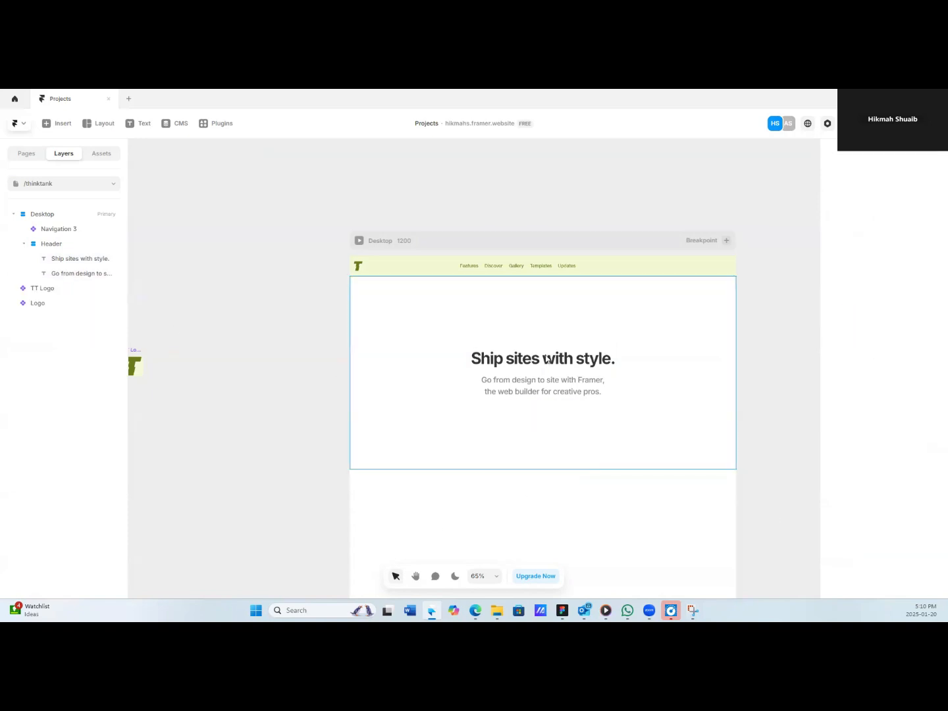
# Rename the Header section to "Hero page" and set its stack direction to horizontal.
pyautogui.click(510, 361)
pyautogui.click(67, 241)
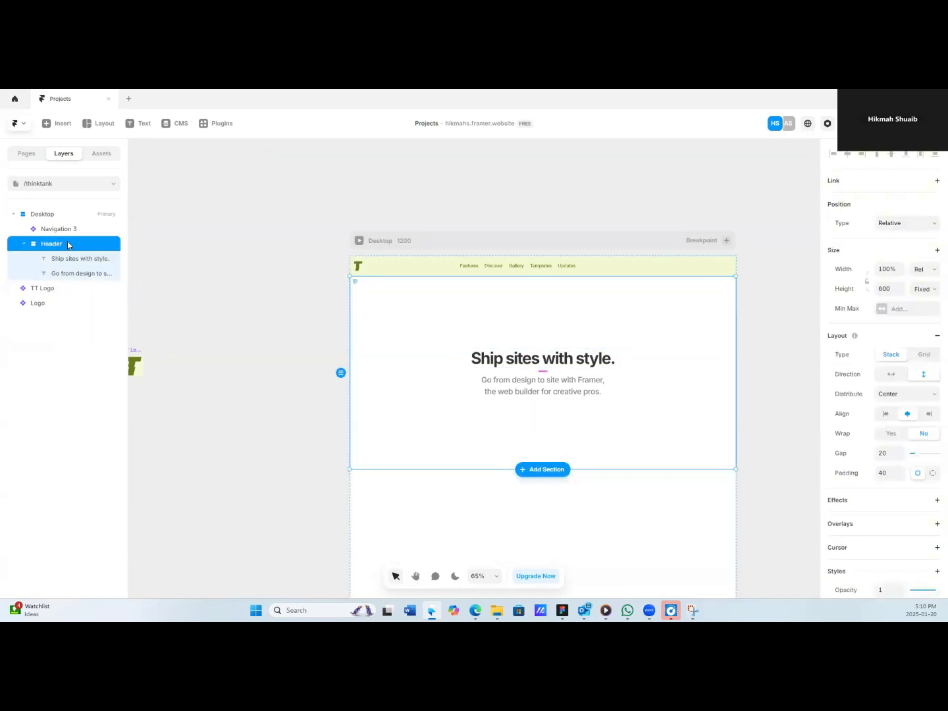
pyautogui.doubleClick(57, 244)
pyautogui.write('Hero pag')
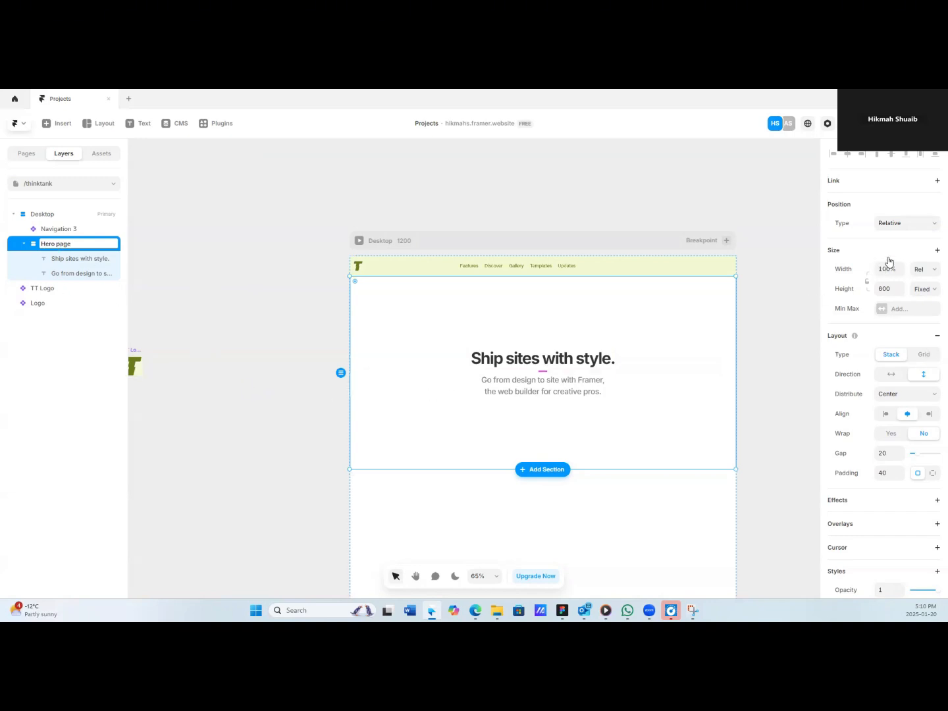
pyautogui.click(893, 376)
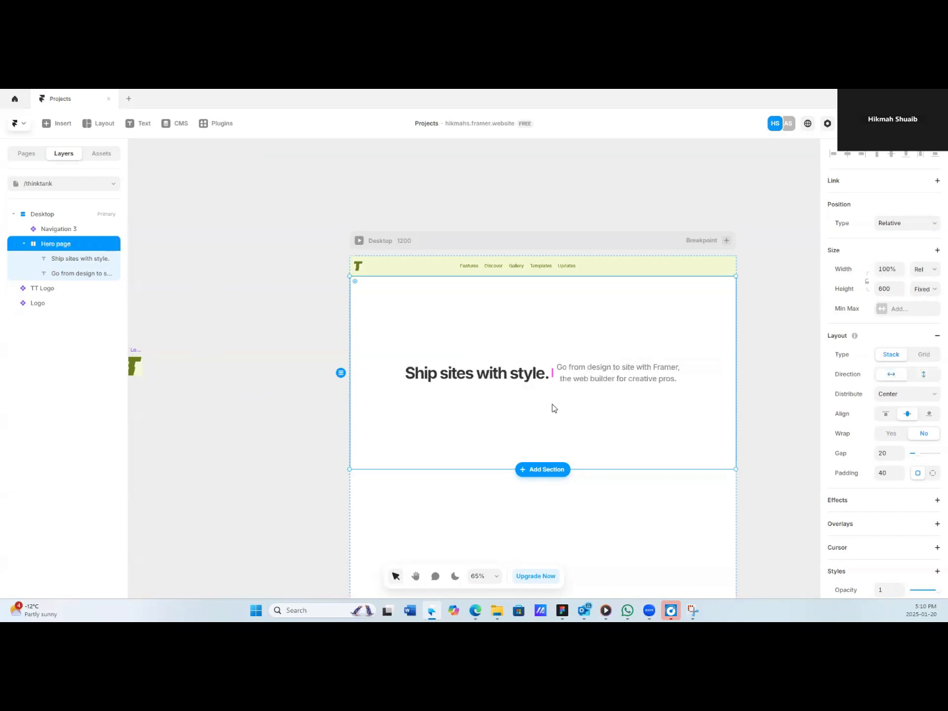
# Set the font of the "Go from design to site" text to PP Mori Regular and its size to 99 pixels.
pyautogui.click(481, 376)
pyautogui.doubleClick(600, 376)
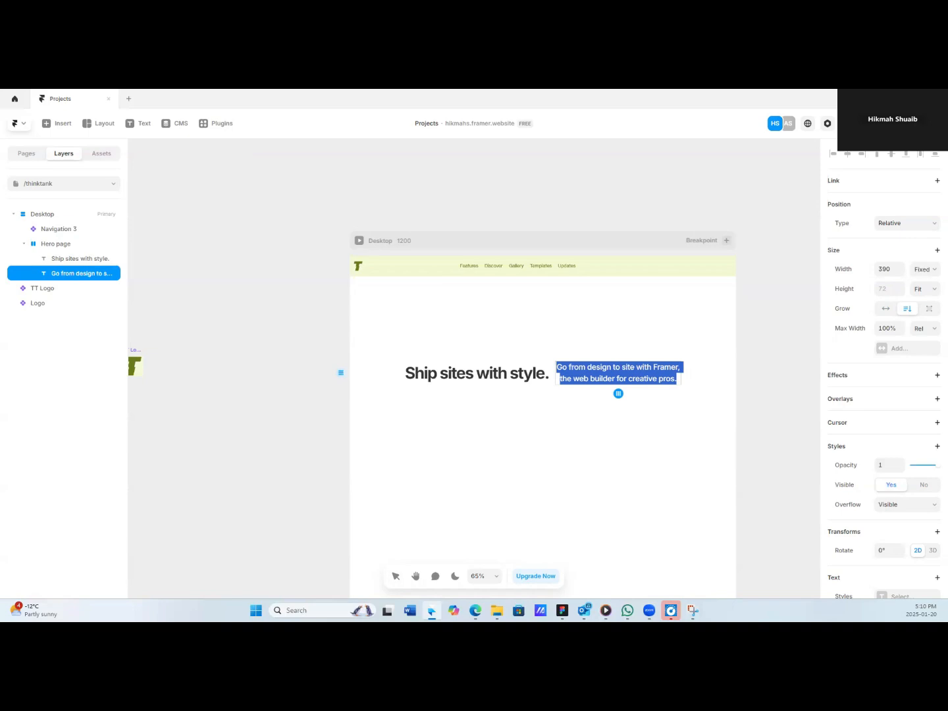
pyautogui.scroll(-3, 895, 474)
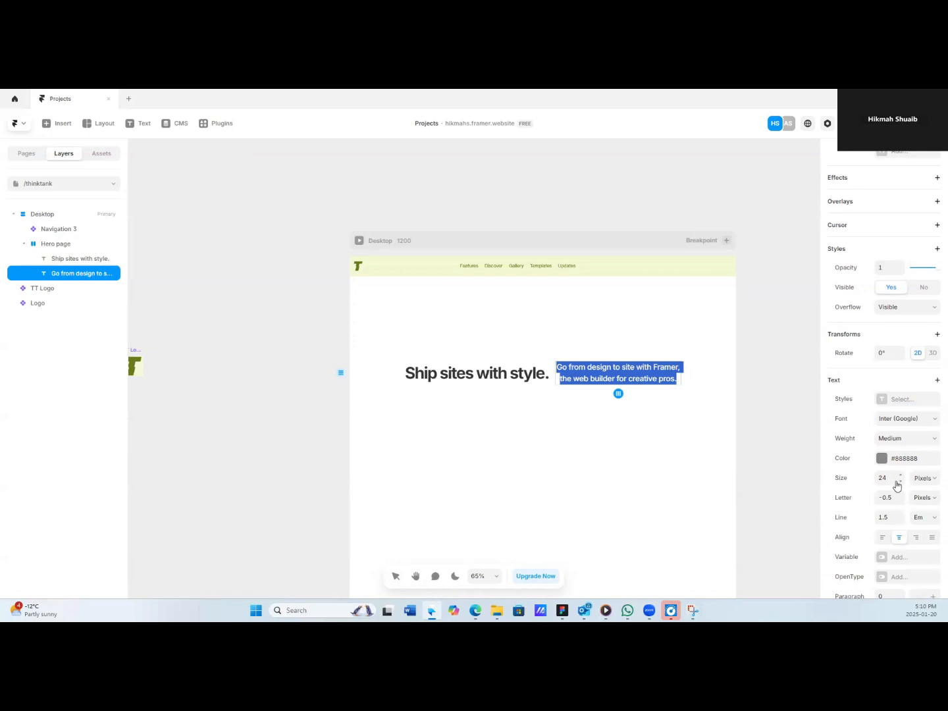
pyautogui.click(891, 420)
pyautogui.write('pp')
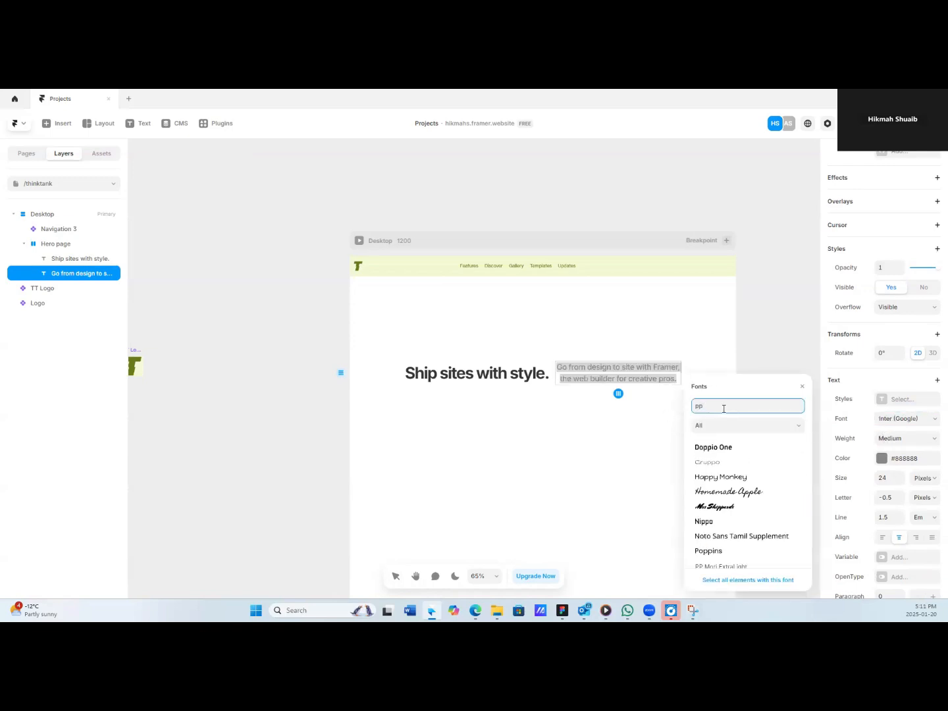
pyautogui.write(' m')
pyautogui.click(716, 478)
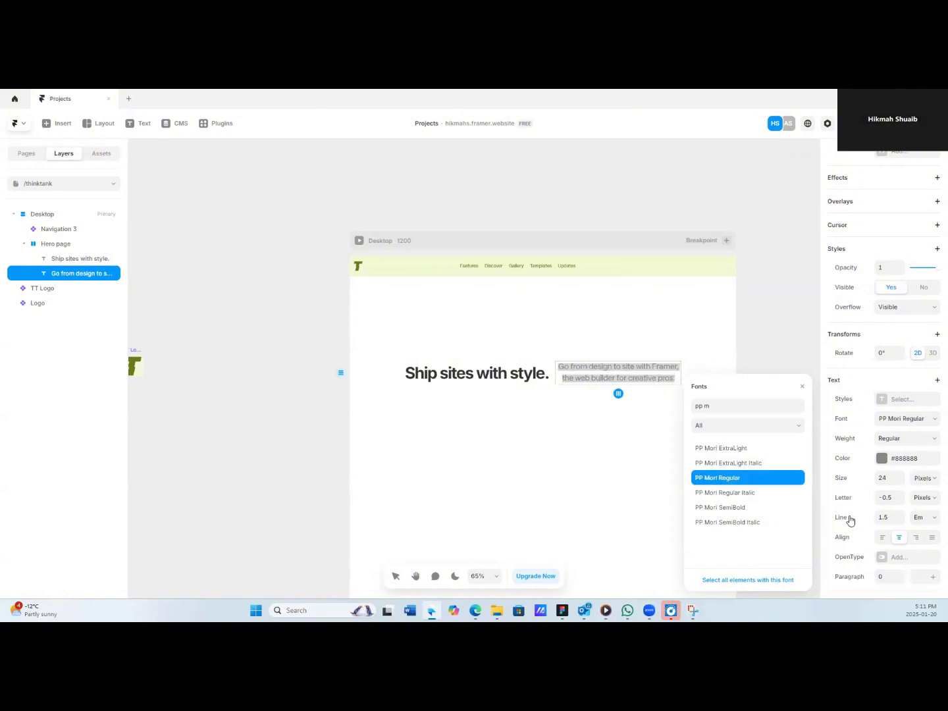
pyautogui.click(891, 477)
pyautogui.write('99')
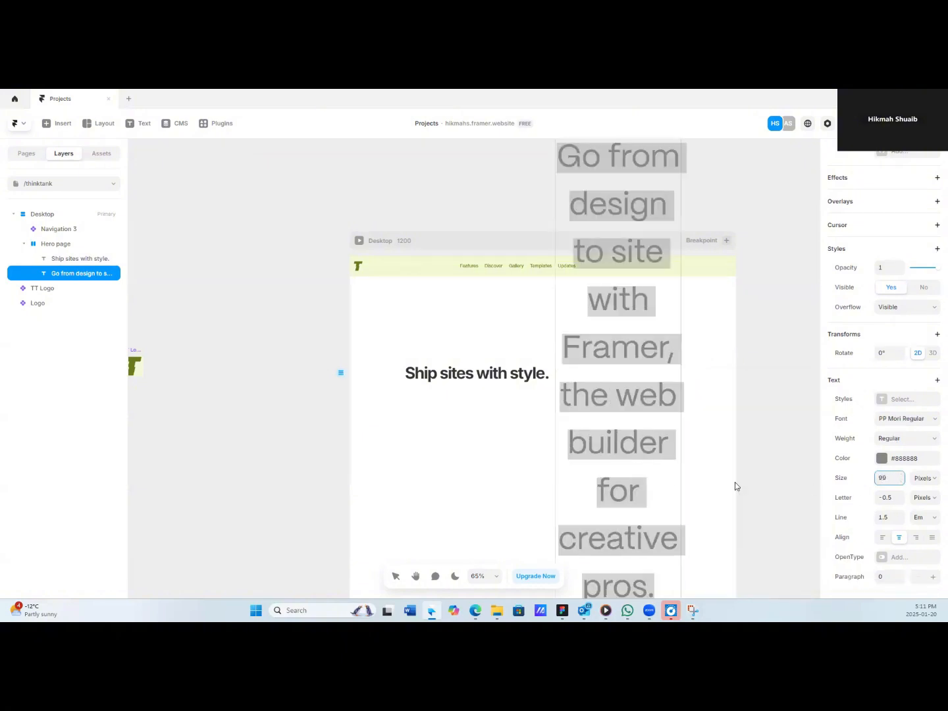
# Give the "Go from design to site" text a fixed width with automatic height and narrow its box to about 676.
pyautogui.scroll(5, 906, 402)
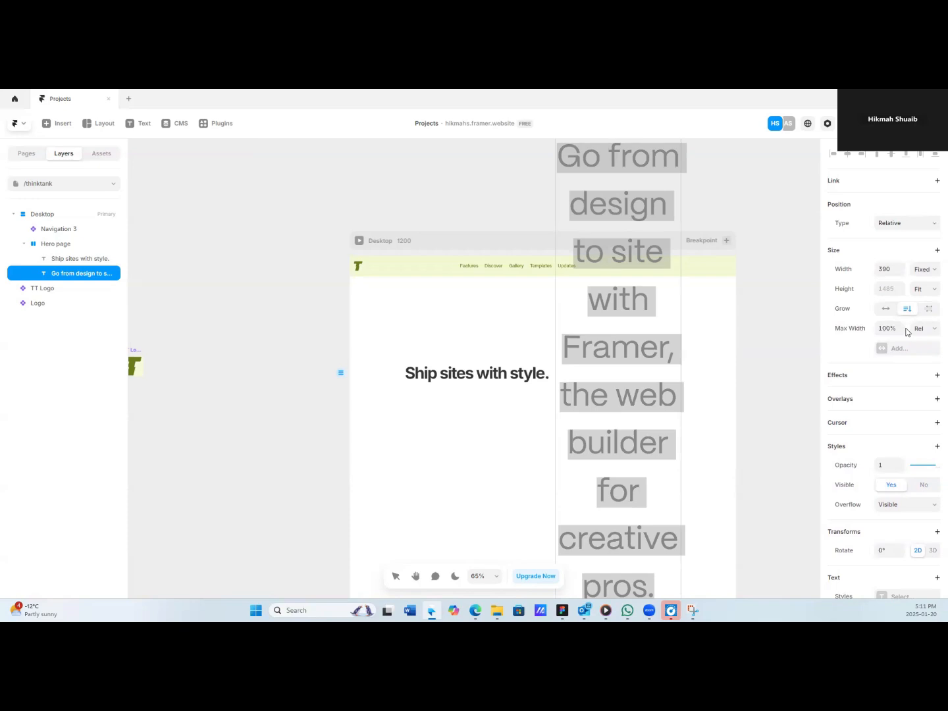
pyautogui.click(919, 269)
pyautogui.click(922, 318)
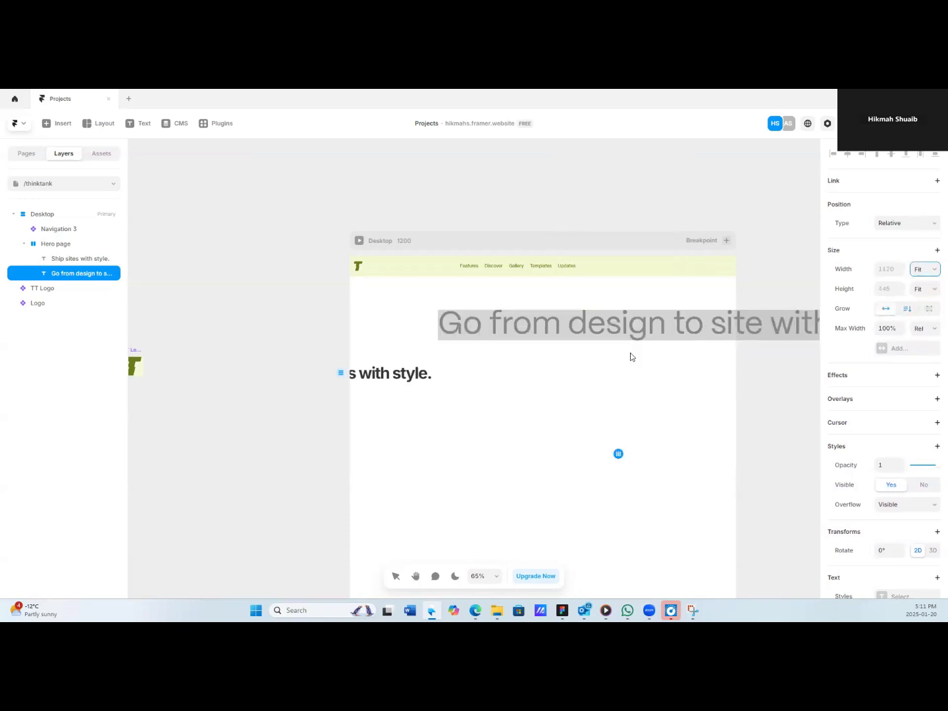
pyautogui.click(908, 308)
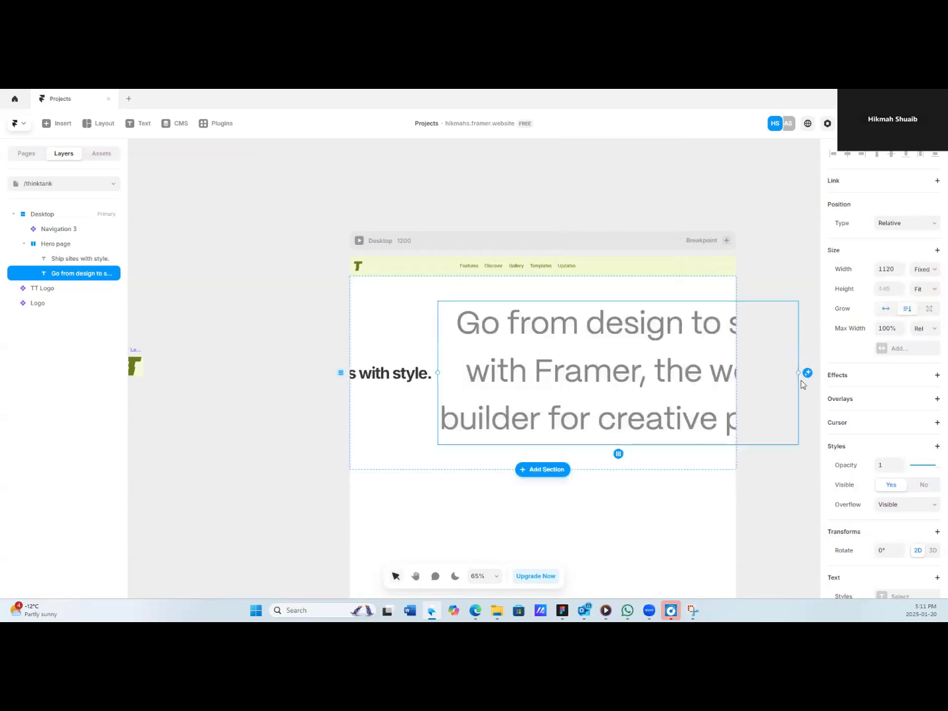
pyautogui.moveTo(804, 373); pyautogui.dragTo(653, 374)
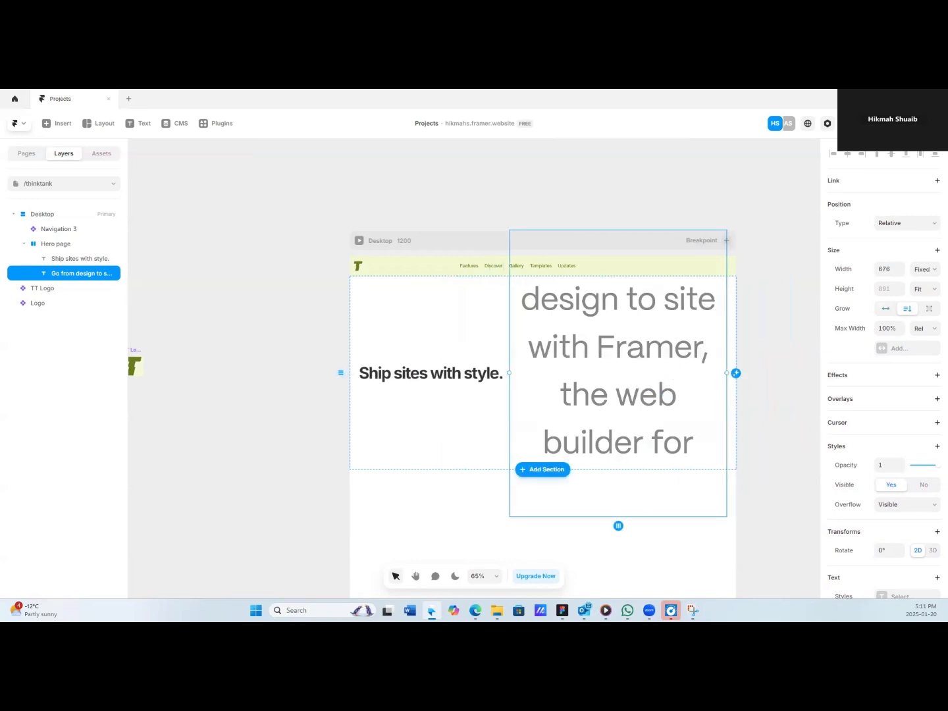
# Set the letter spacing of the "Go from design to site" text to -3.5 pixels.
pyautogui.scroll(-3, 859, 533)
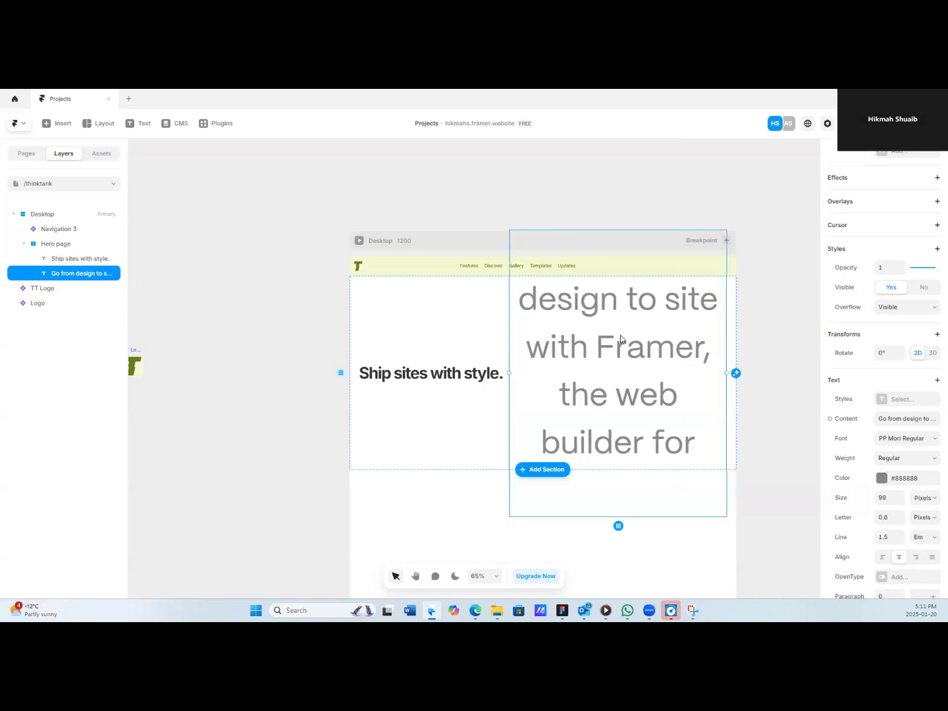
pyautogui.click(899, 513)
pyautogui.click(902, 524)
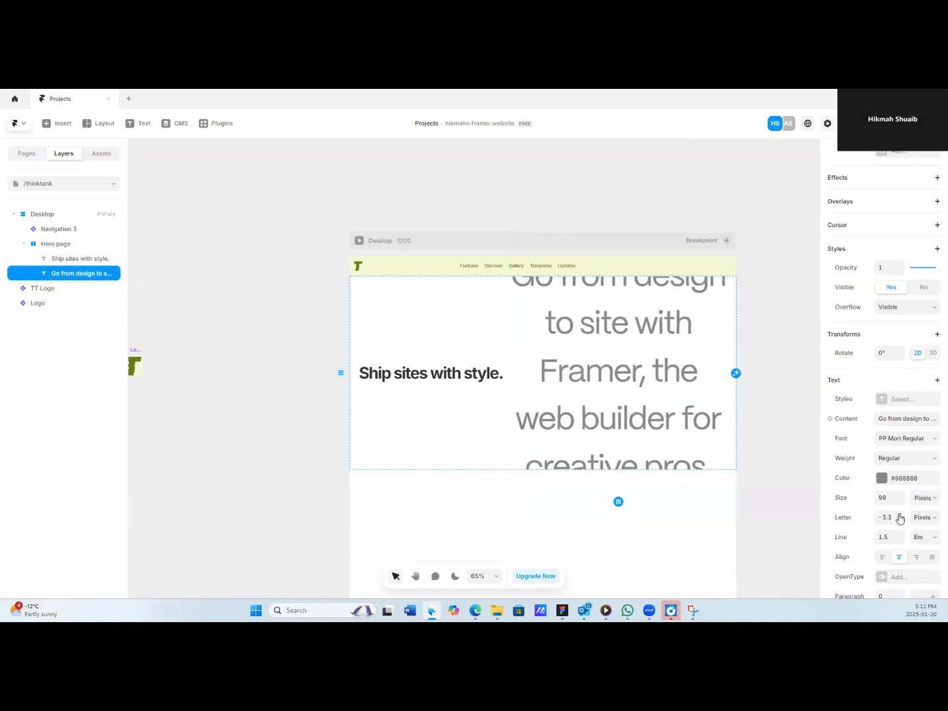
pyautogui.scroll(1, 621, 394)
pyautogui.click(464, 402)
pyautogui.scroll(-1, 601, 417)
pyautogui.click(635, 430)
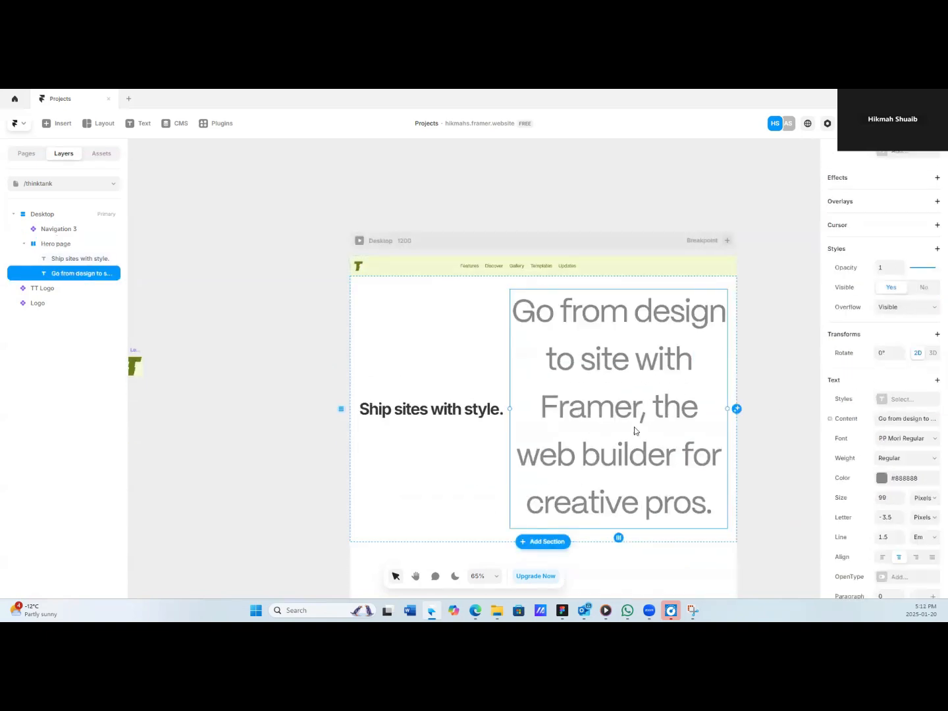
# Widen the "Go from design to site" text box to about 752 and set its line height to 115 pixels.
pyautogui.moveTo(509, 409); pyautogui.dragTo(485, 409)
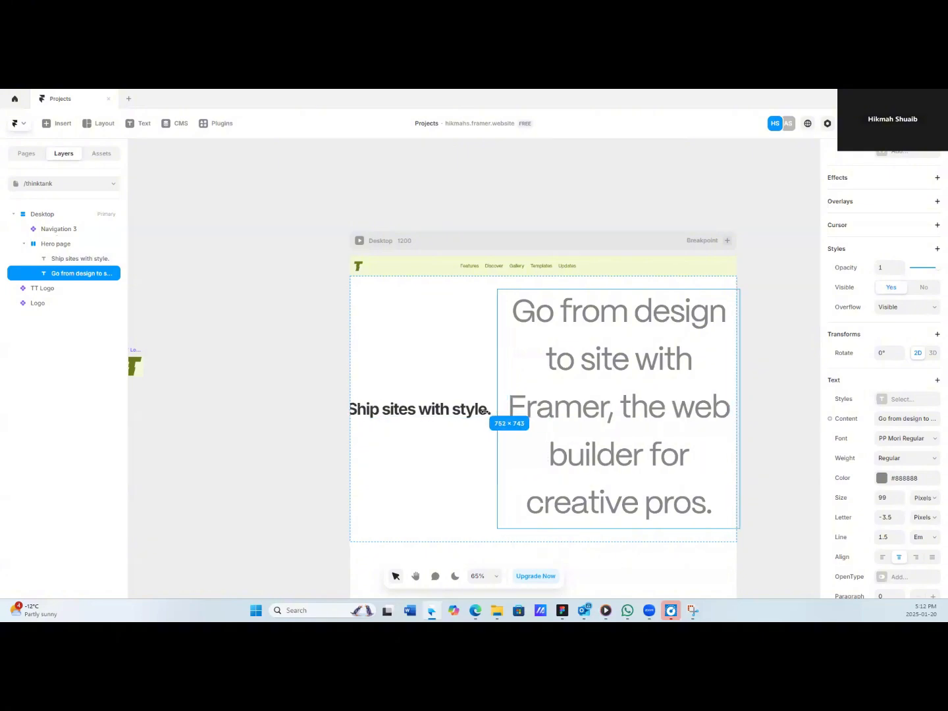
pyautogui.click(923, 541)
pyautogui.click(921, 563)
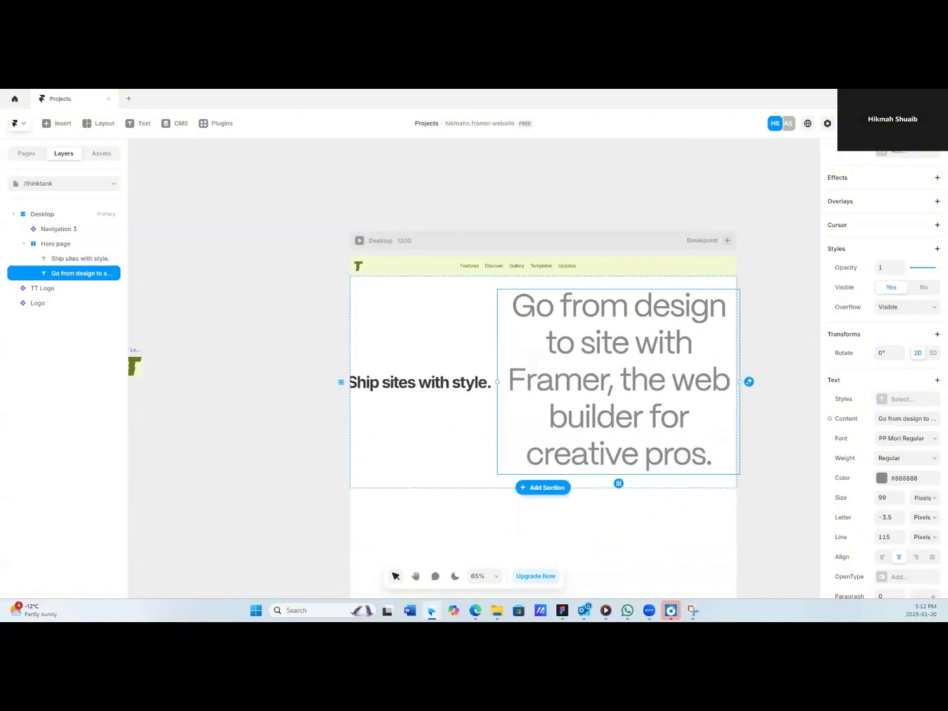
pyautogui.scroll(-1, 586, 399)
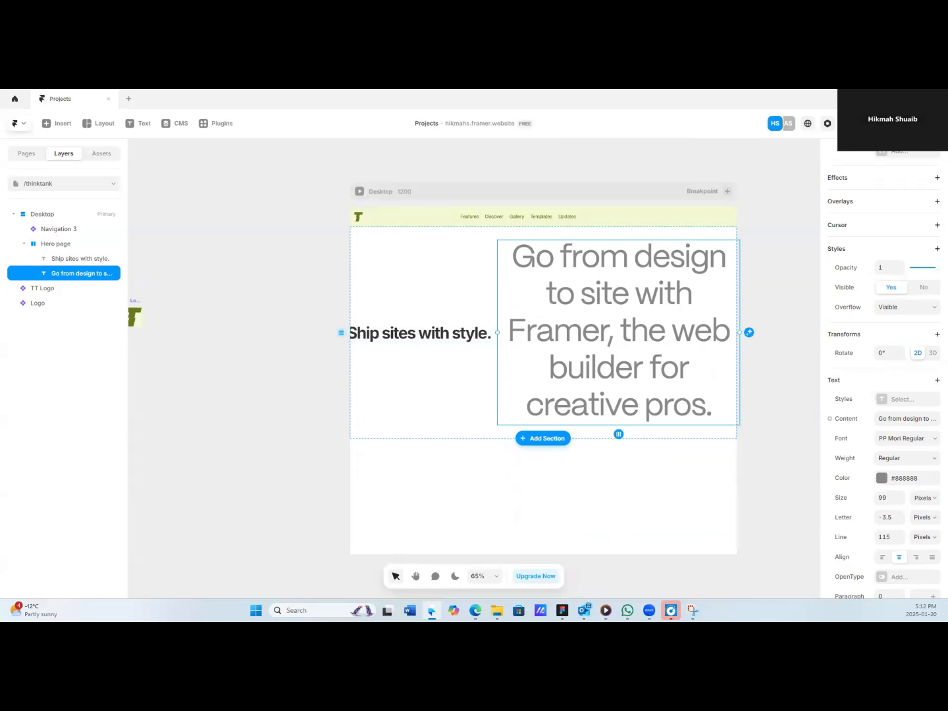
# Set the font of the "Ship sites with style." text to PP Mori Regular and its size to 14 pixels.
pyautogui.click(428, 333)
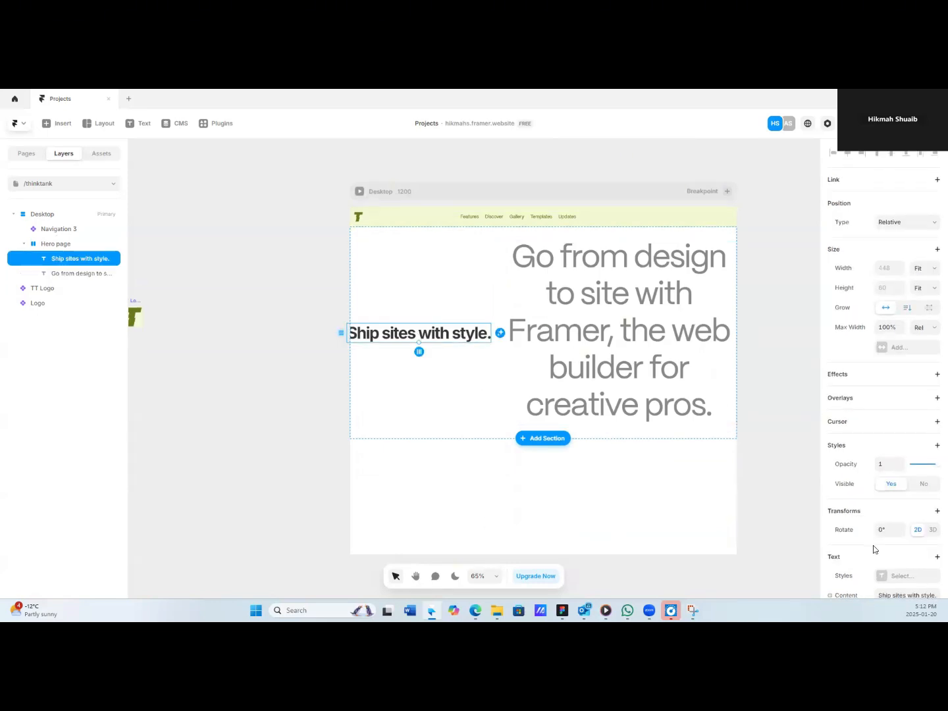
pyautogui.scroll(-3, 881, 513)
pyautogui.click(900, 470)
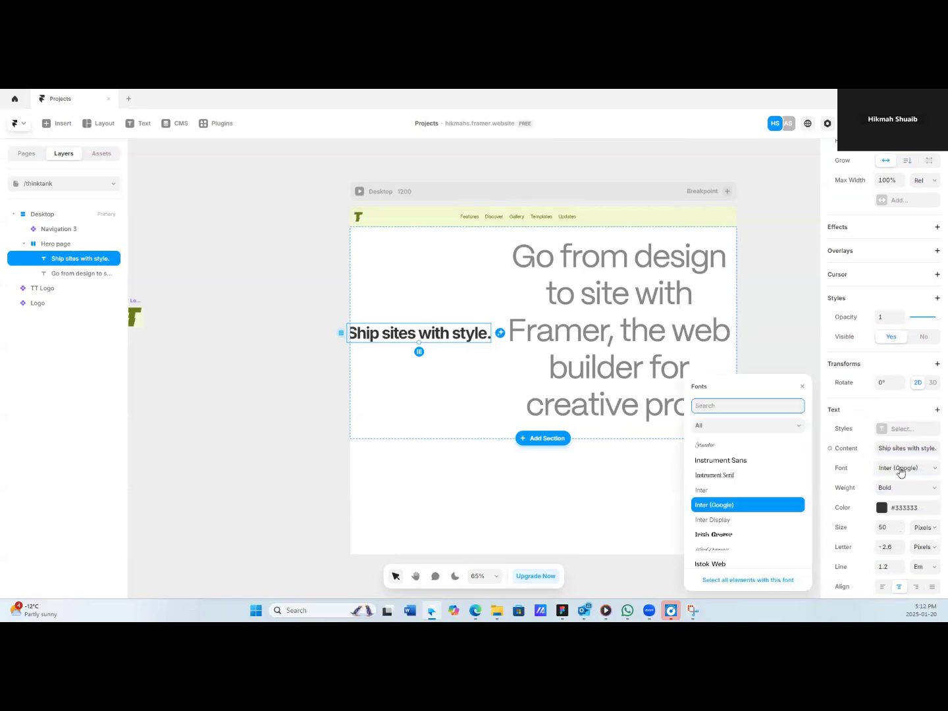
pyautogui.write('pp mori')
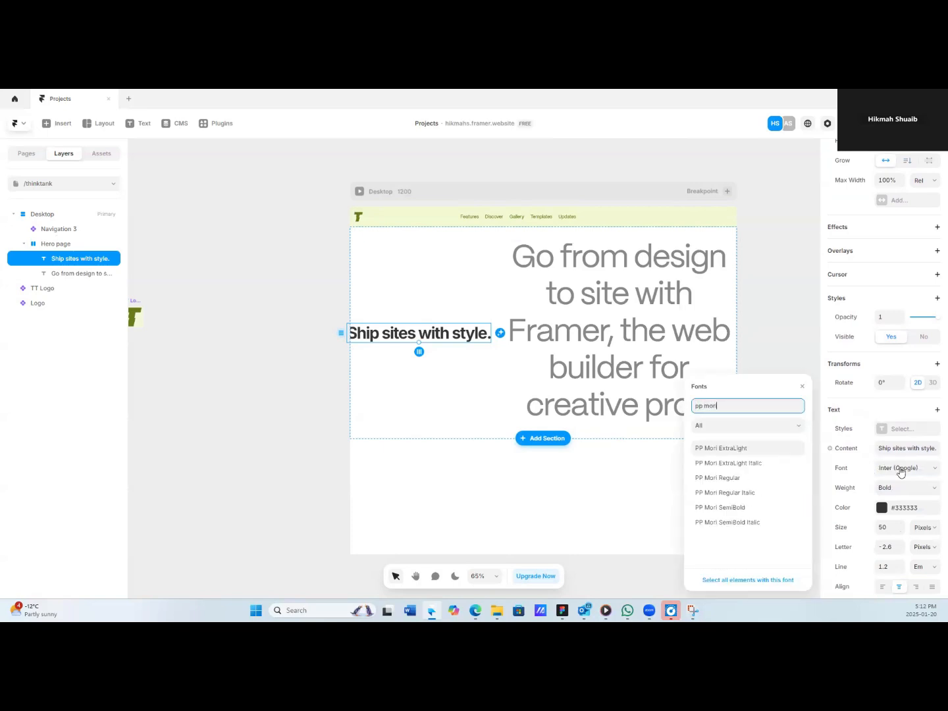
pyautogui.click(744, 478)
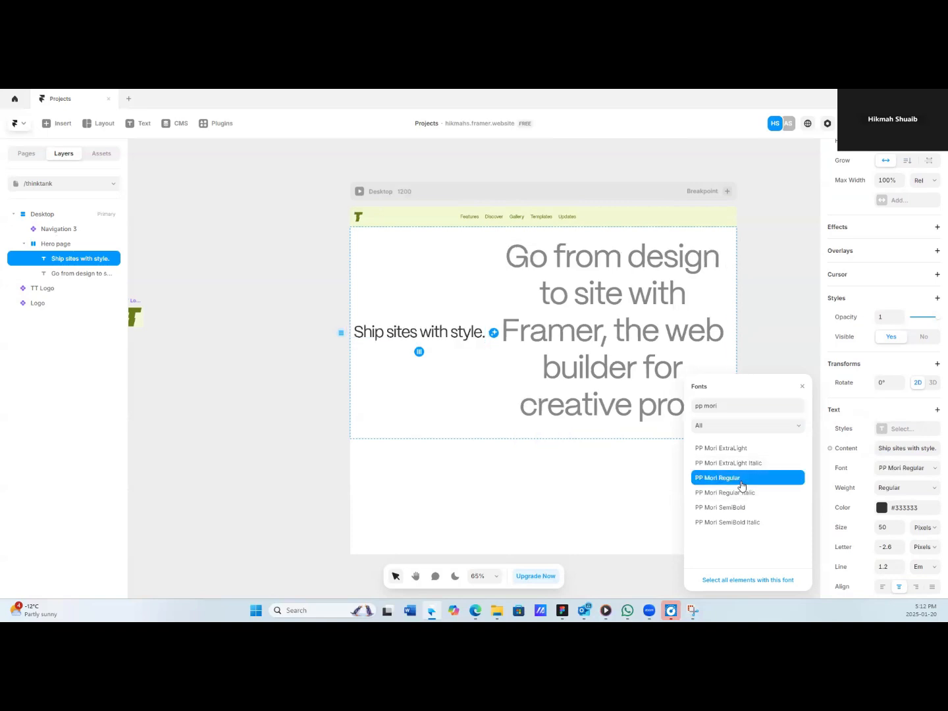
pyautogui.click(892, 529)
# Set the "Ship sites with style." text's letter spacing to 0 and its line height to 20 pixels.
pyautogui.click(900, 551)
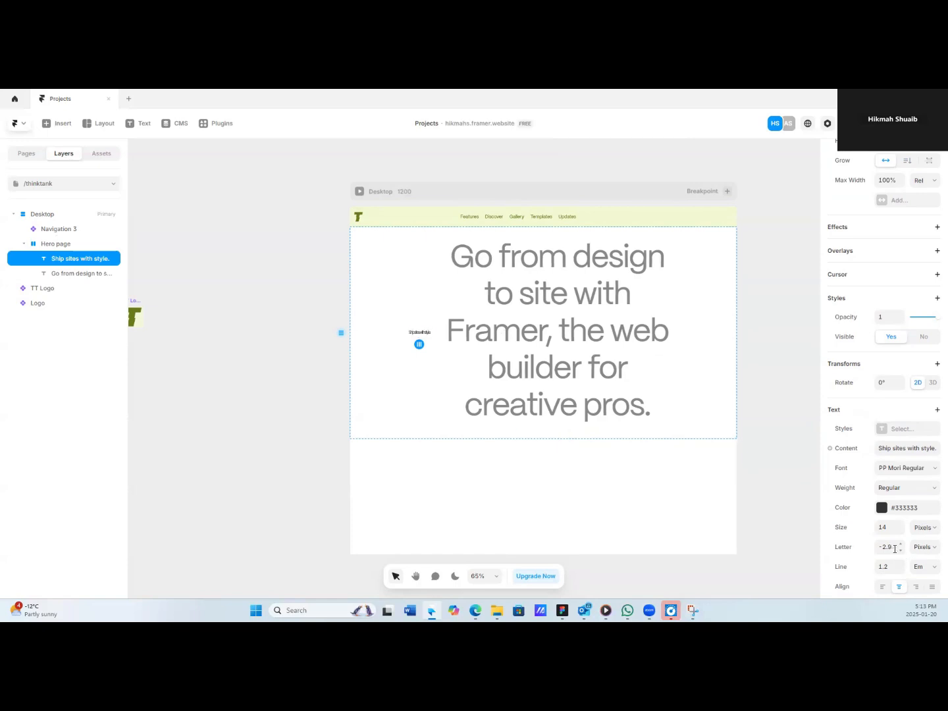
pyautogui.click(886, 548)
pyautogui.write('0')
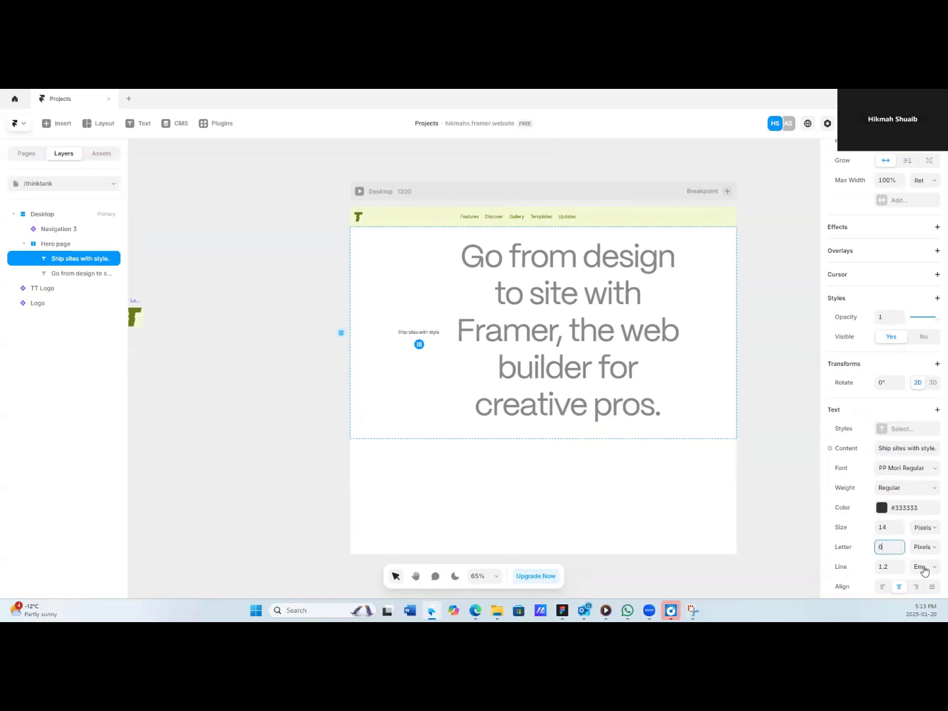
pyautogui.click(921, 566)
pyautogui.click(923, 543)
pyautogui.doubleClick(901, 564)
pyautogui.tripleClick(900, 564)
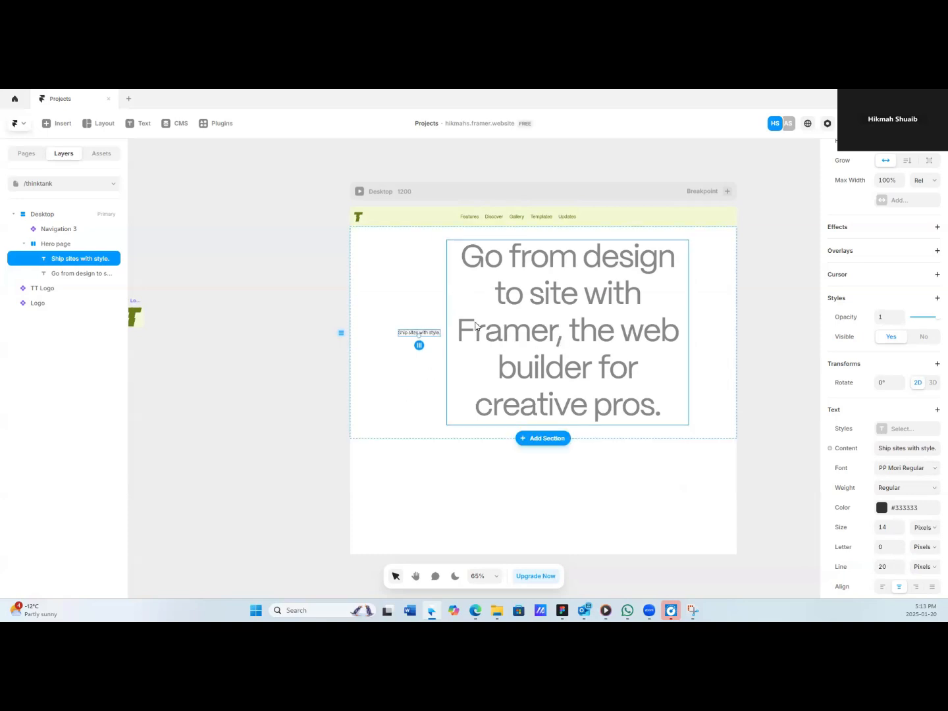
# Align the Hero page stack's contents to the top and set the Desktop frame's gap to 100.
pyautogui.click(424, 281)
pyautogui.click(886, 414)
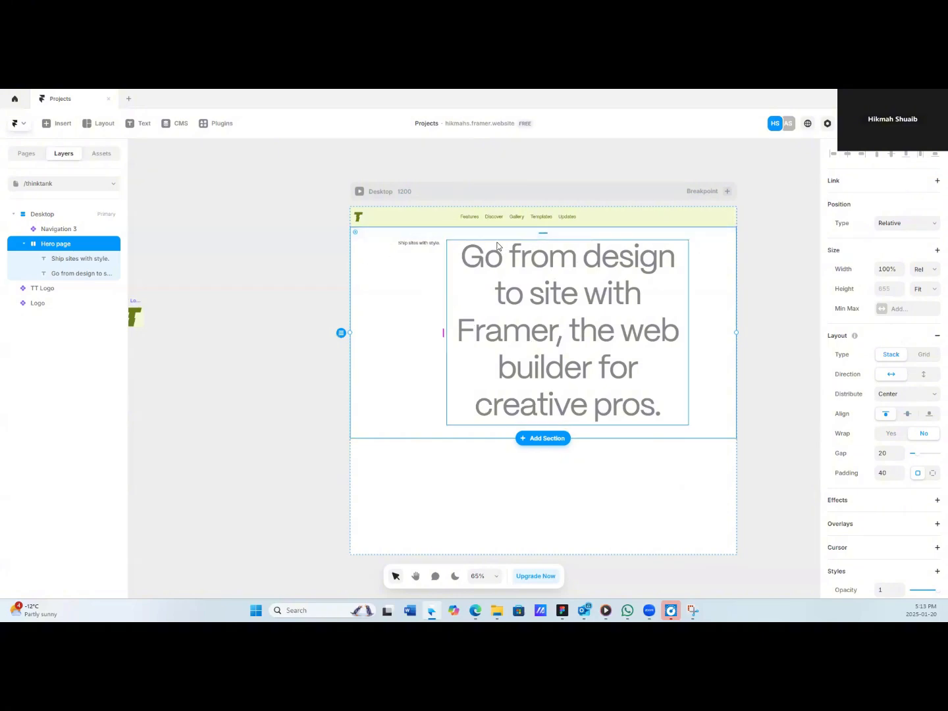
pyautogui.click(57, 215)
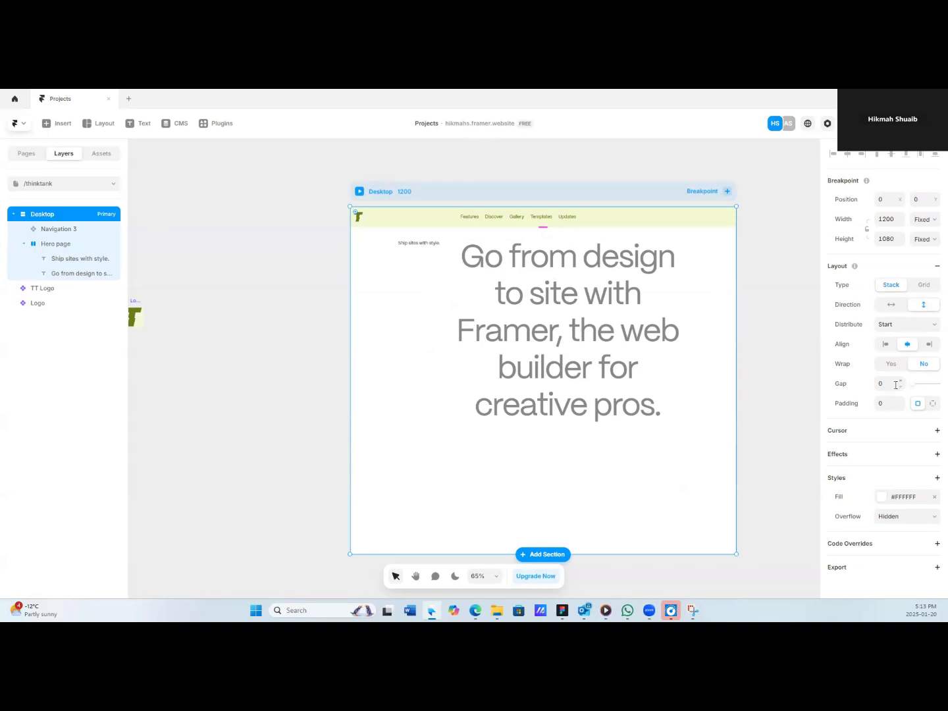
pyautogui.moveTo(915, 389); pyautogui.dragTo(935, 388)
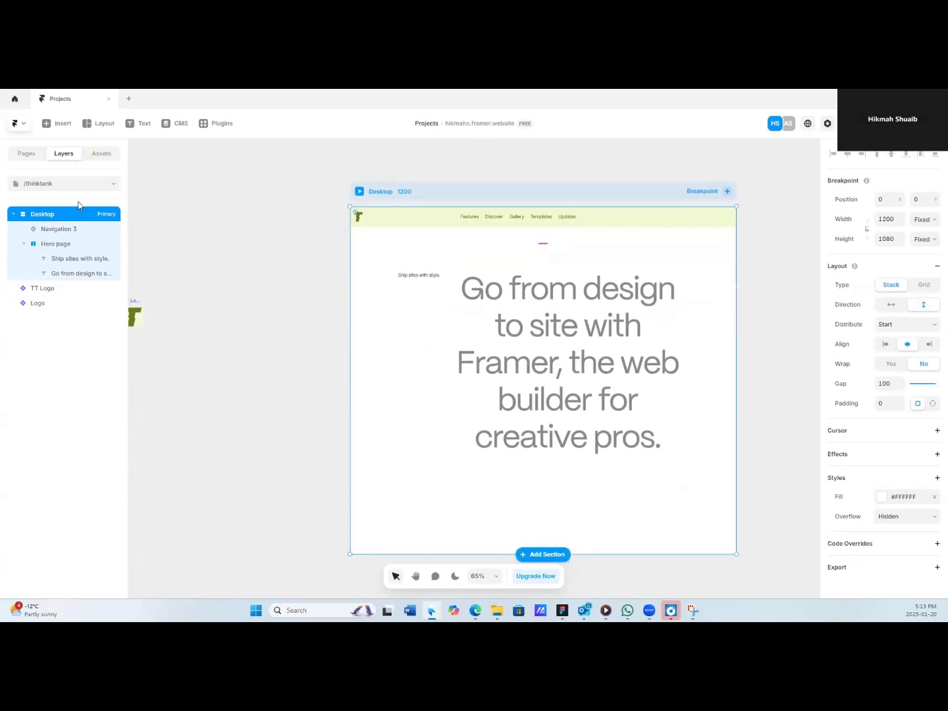
pyautogui.click(78, 258)
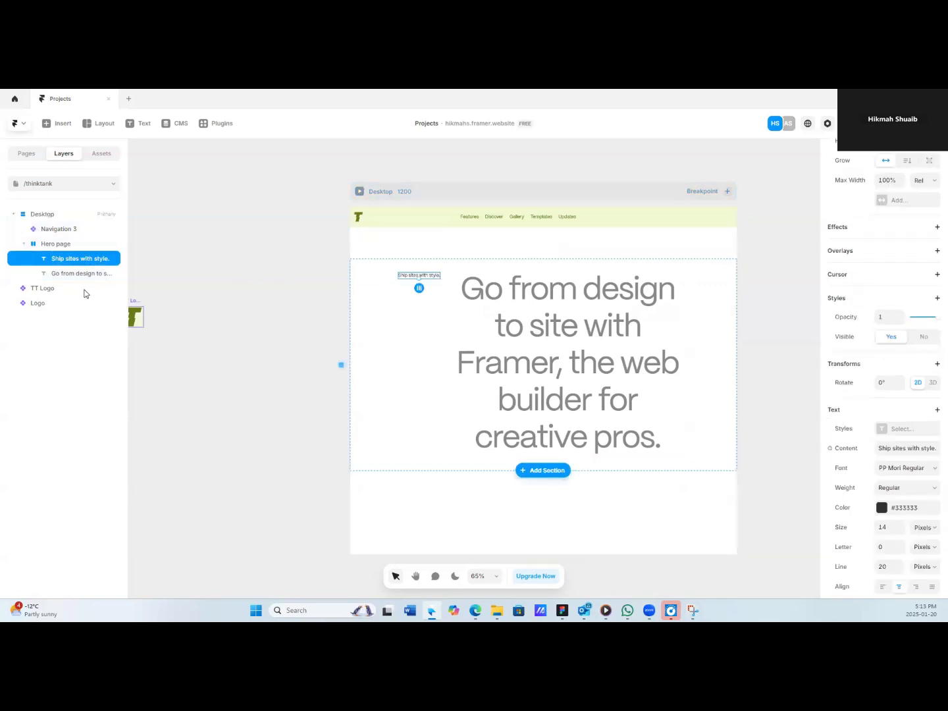
pyautogui.click(74, 275)
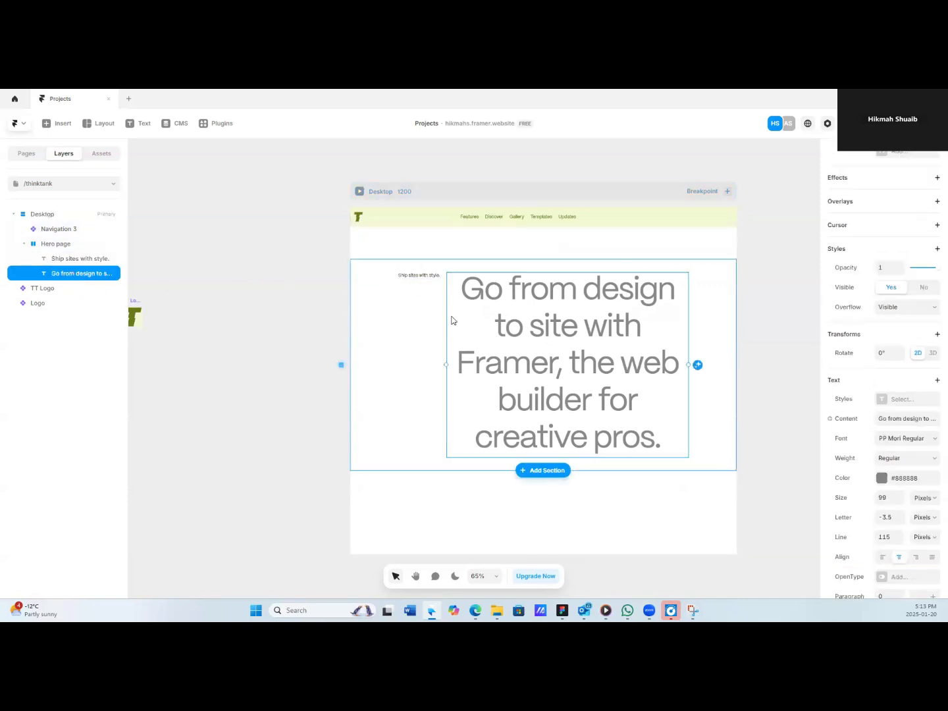
pyautogui.click(432, 276)
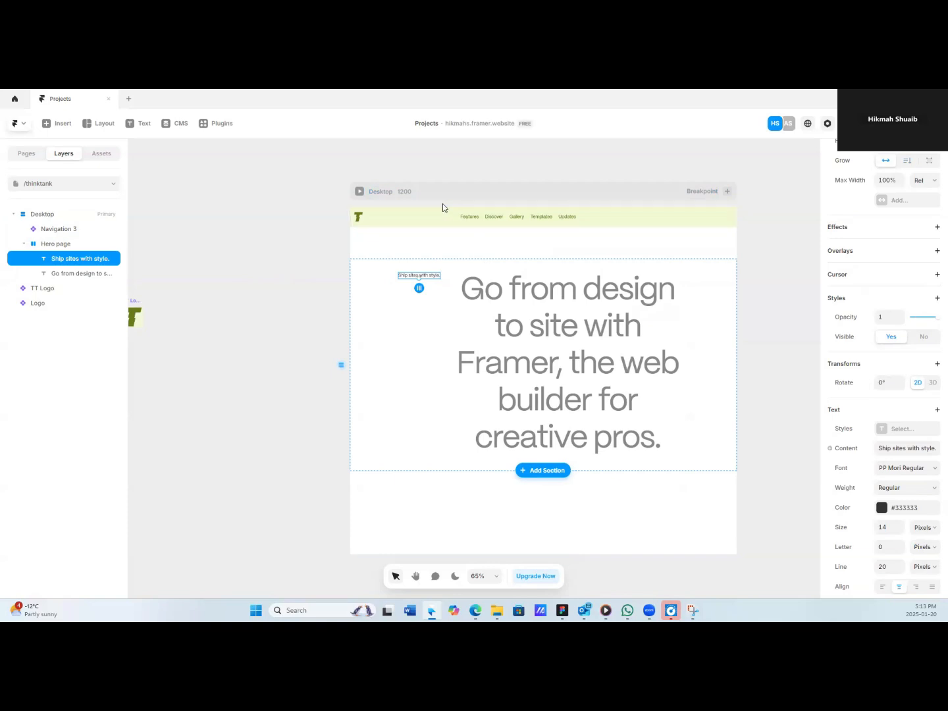
# Fill the Desktop frame with the light green colour sampled from the navigation bar.
pyautogui.click(474, 197)
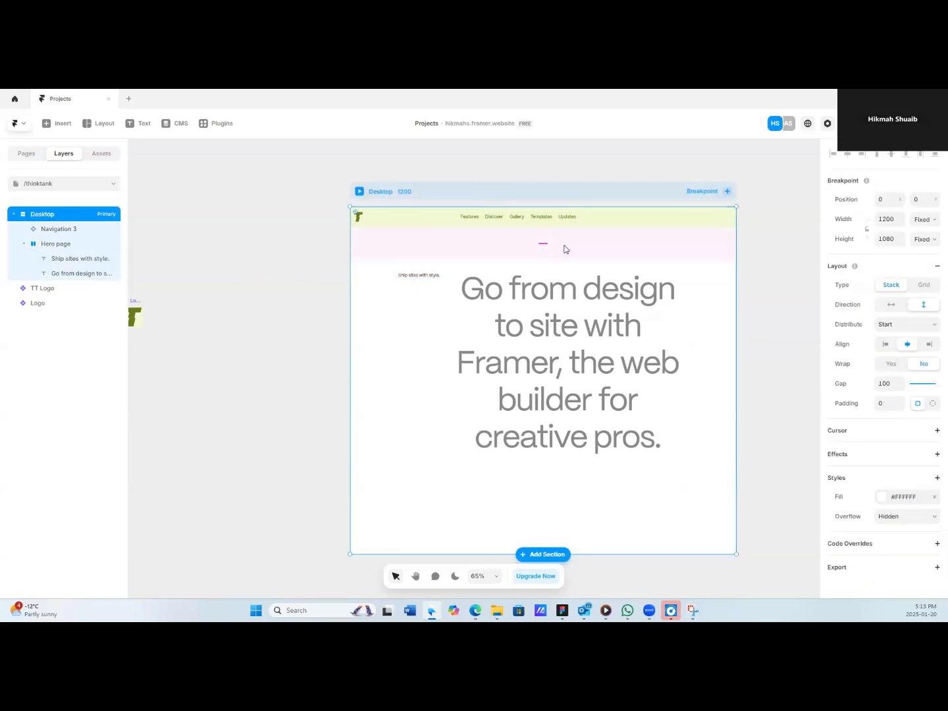
pyautogui.click(880, 497)
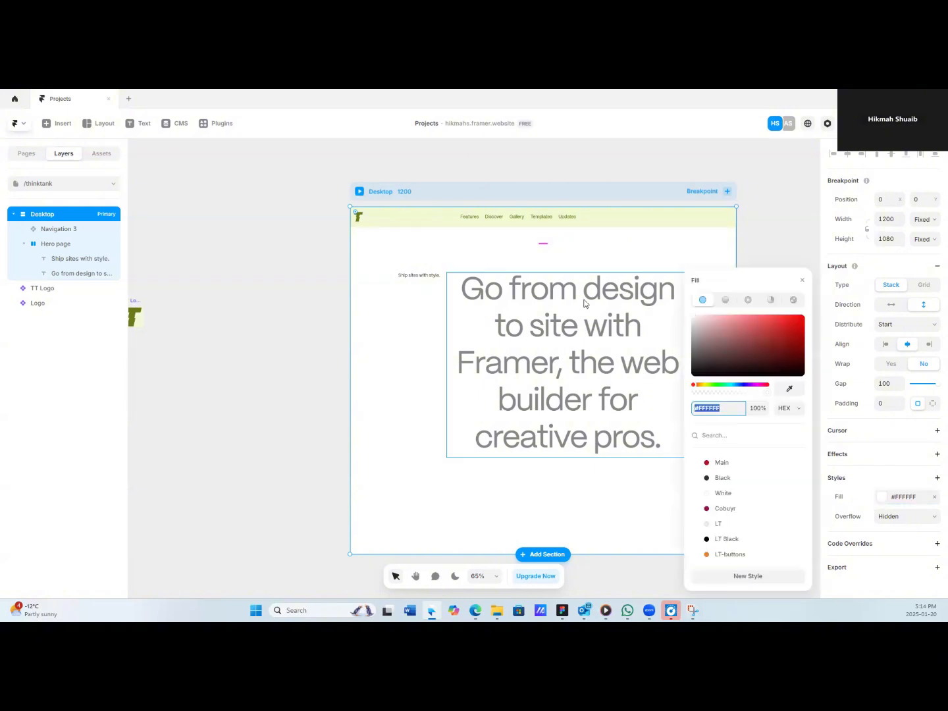
pyautogui.click(790, 388)
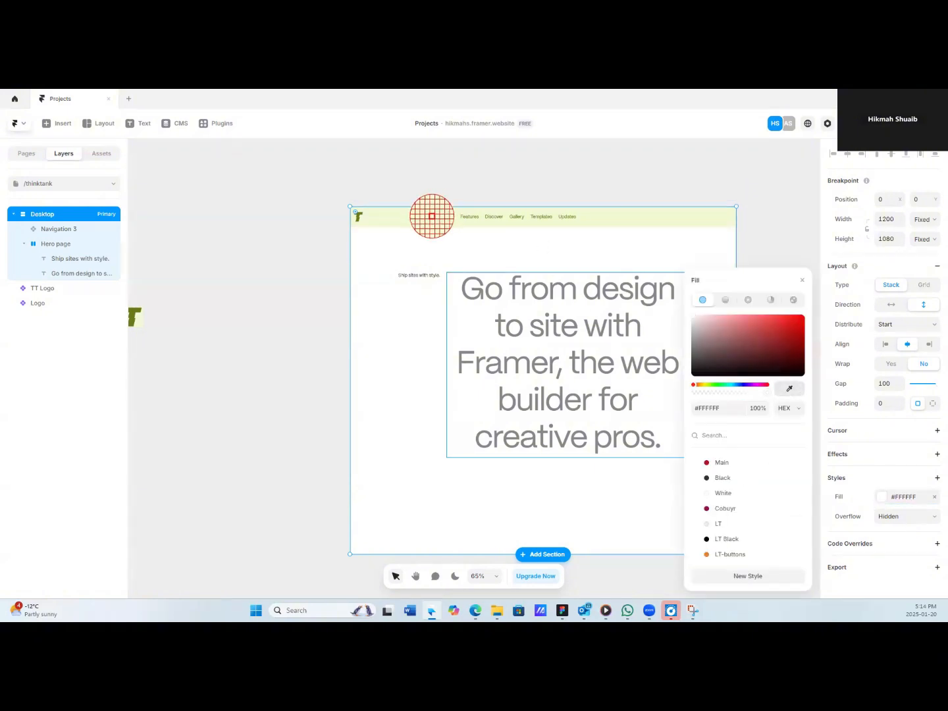
pyautogui.click(434, 214)
# Fill the Hero page section with the light green sampled from the page background.
pyautogui.click(402, 380)
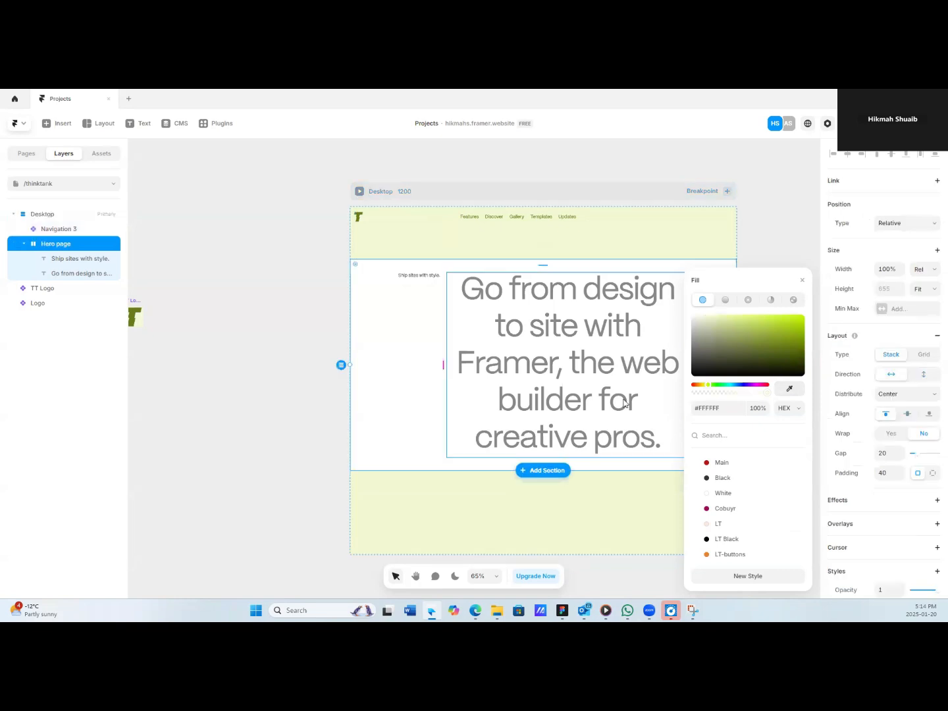
pyautogui.click(790, 389)
pyautogui.click(434, 233)
pyautogui.press('Escape')
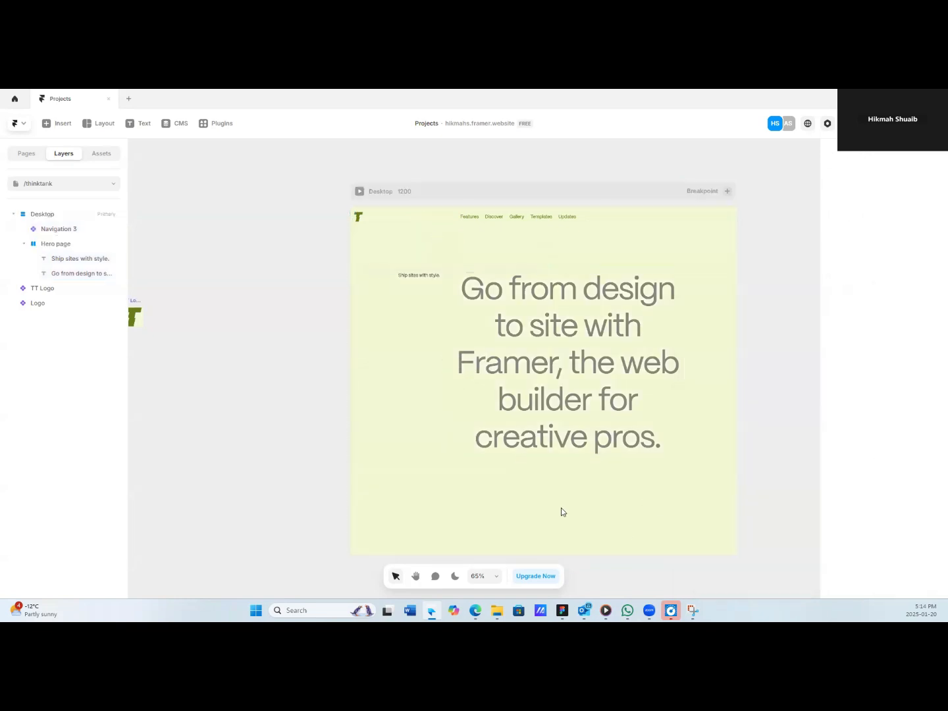
# Colour the "Go from design to site" text with the dark green #687C1A sampled from the navigation logo.
pyautogui.click(519, 336)
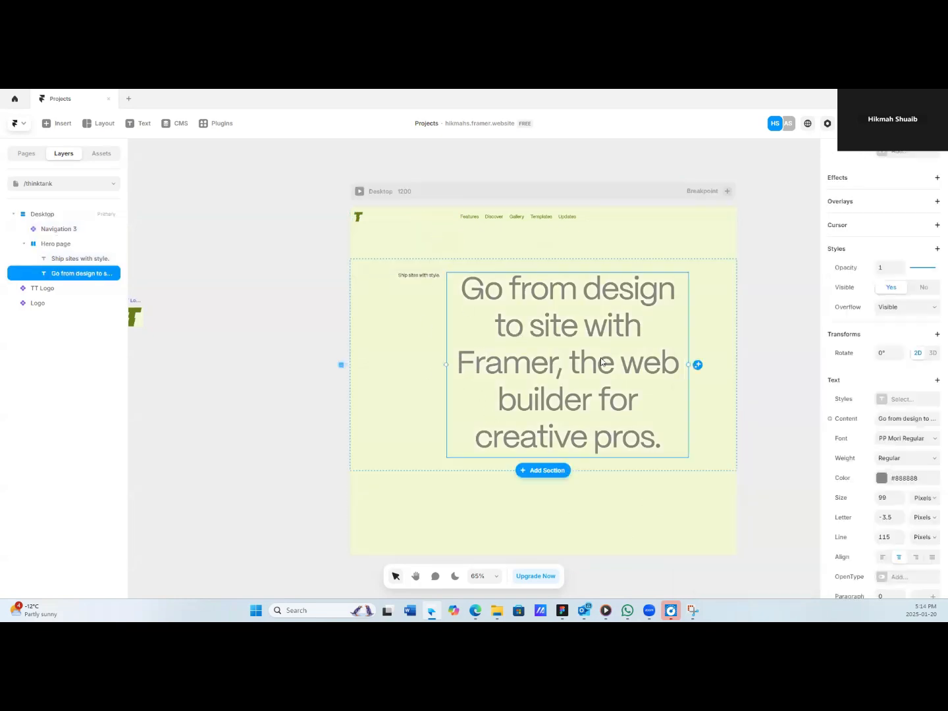
pyautogui.click(882, 478)
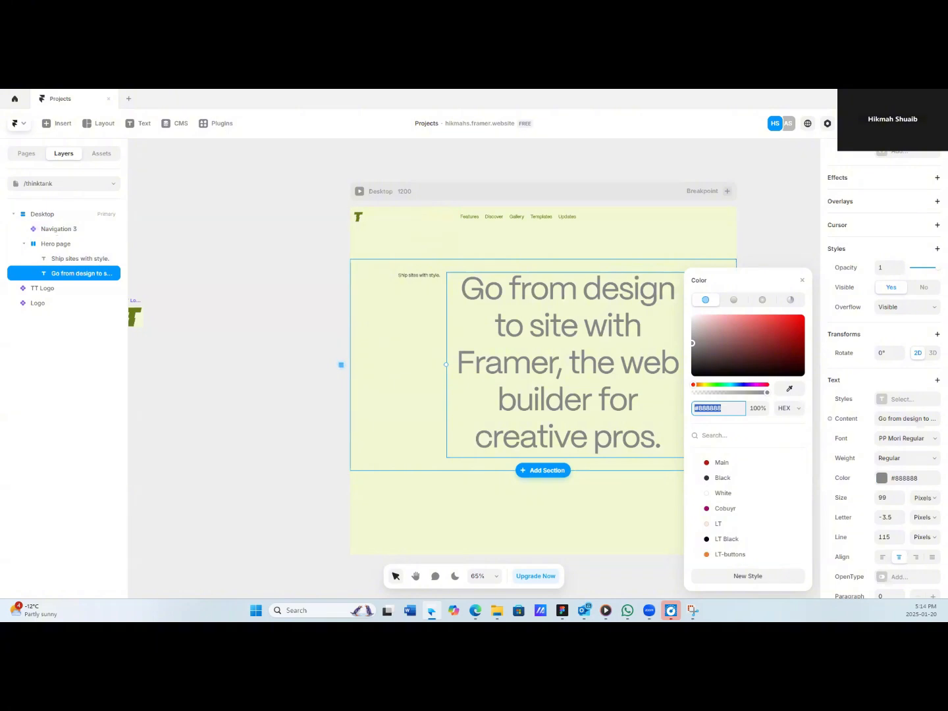
pyautogui.click(791, 391)
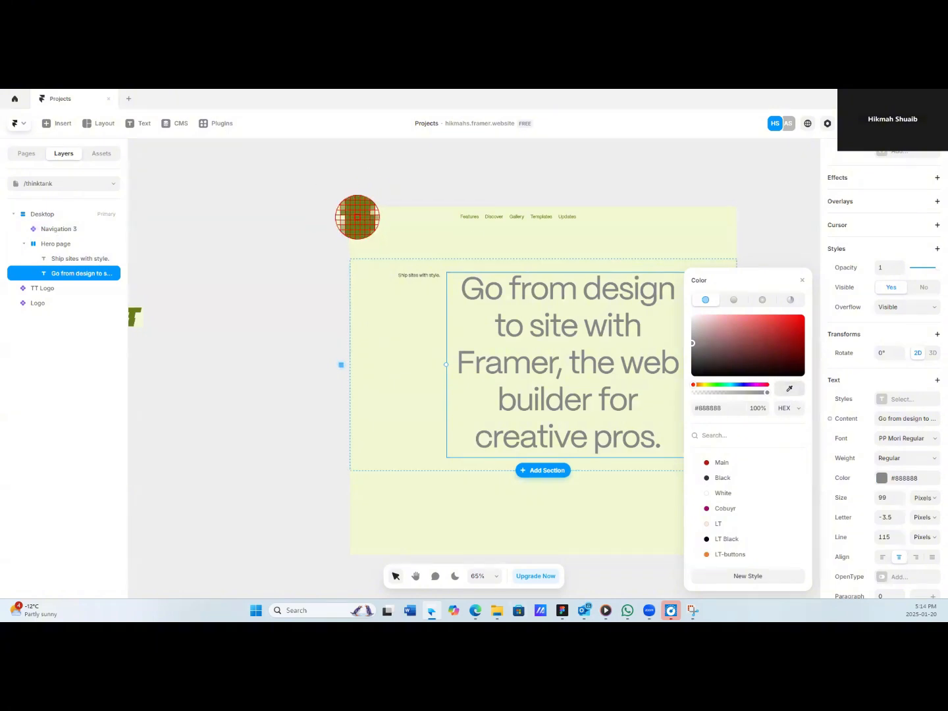
pyautogui.click(358, 219)
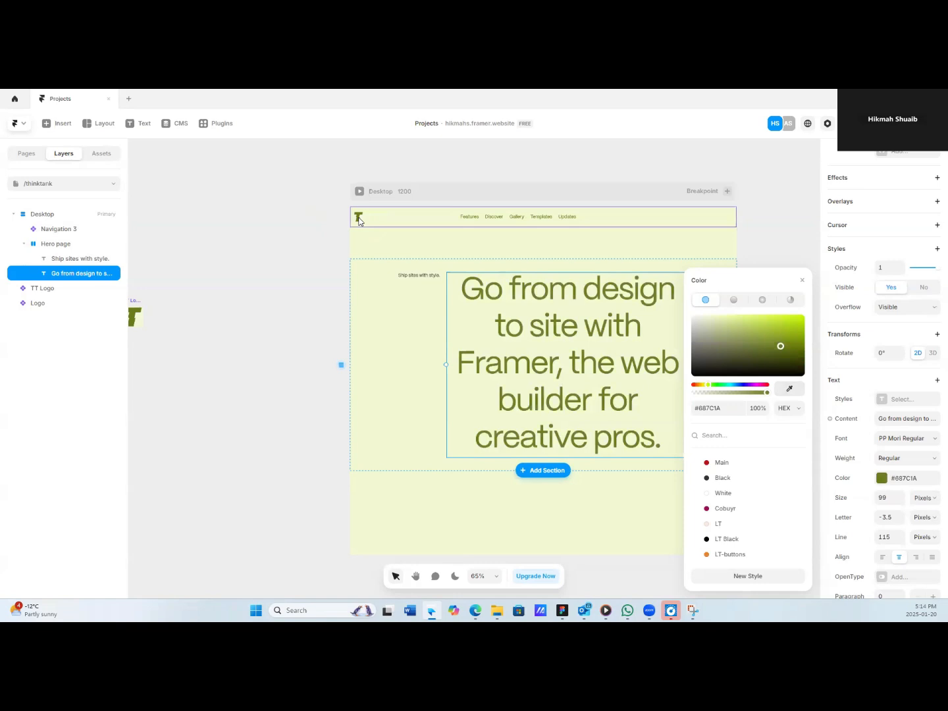
pyautogui.click(797, 388)
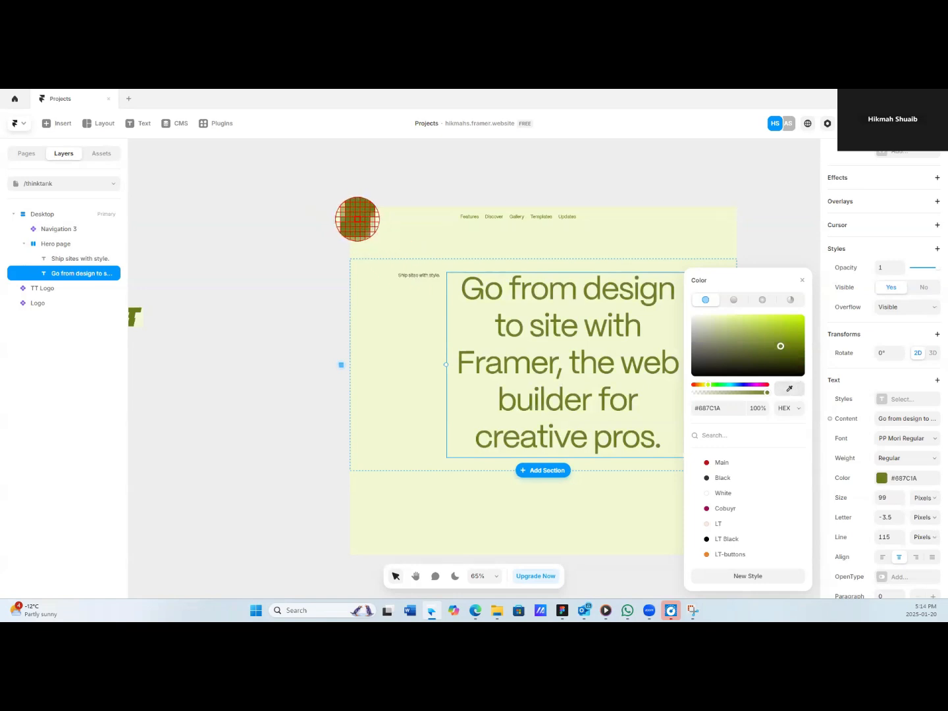
pyautogui.click(357, 219)
# Save the text's dark green as a new colour style named "Thinktank".
pyautogui.click(746, 576)
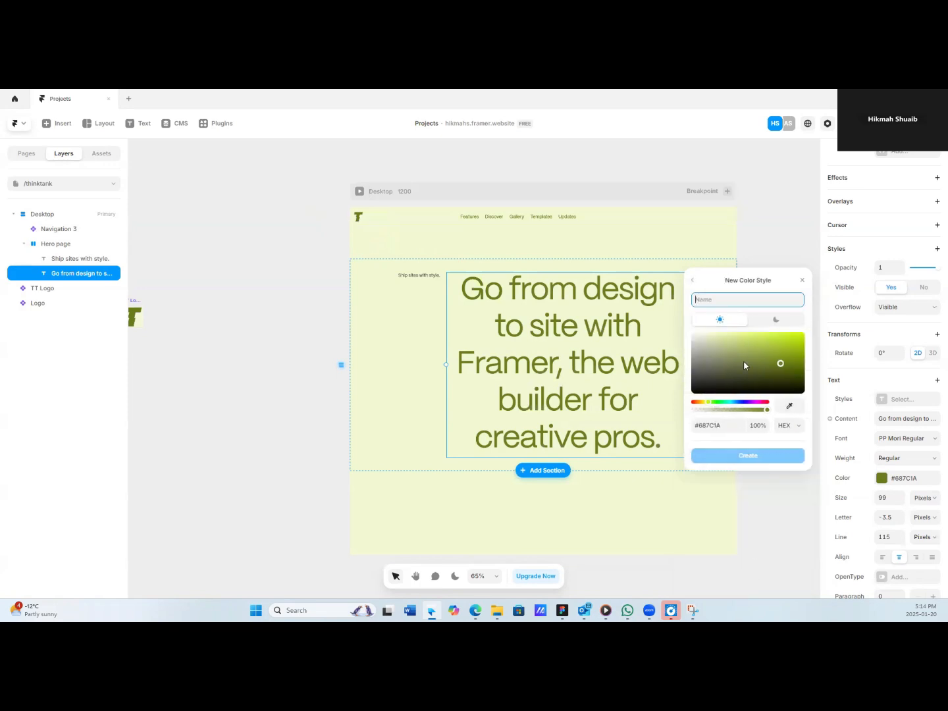
pyautogui.write('Thinktank')
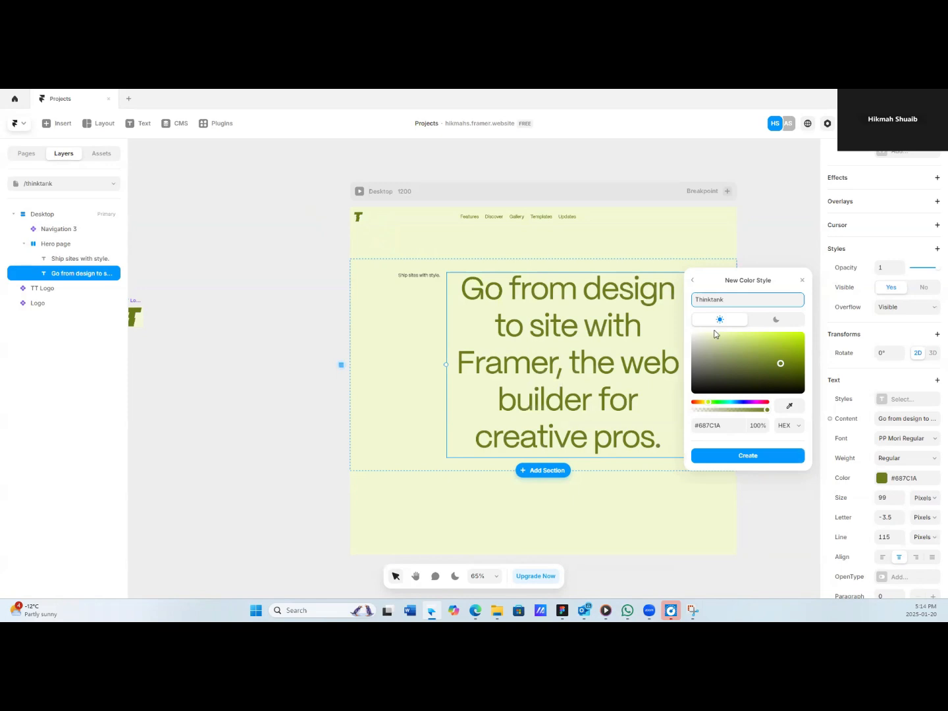
pyautogui.click(748, 451)
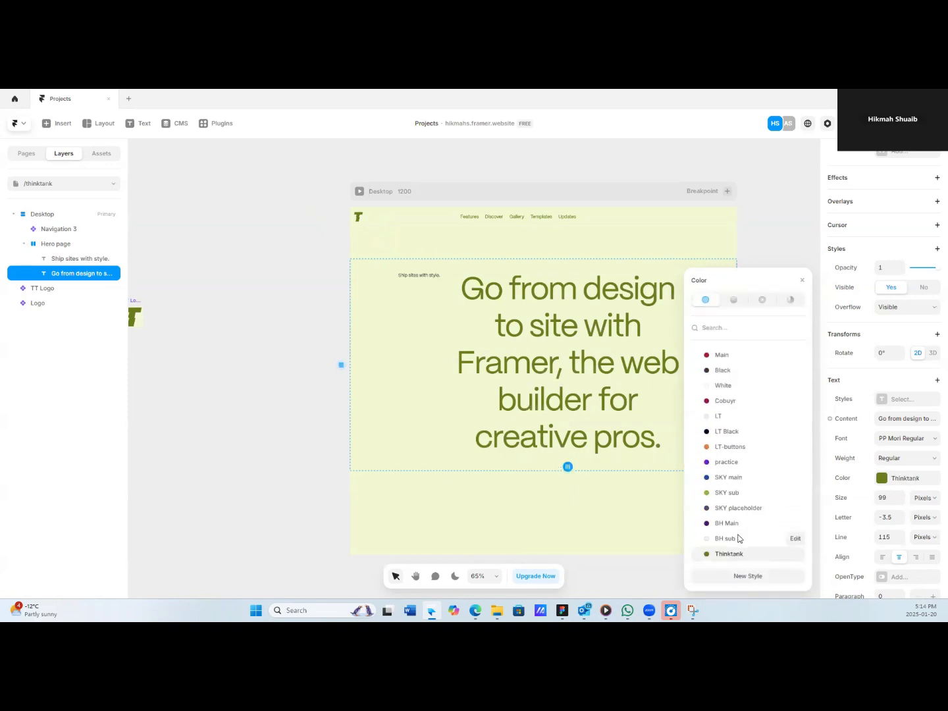
# Create another colour style named "TT sub" from the same green, #687C1A, for the "Go from design to site" text.
pyautogui.click(742, 577)
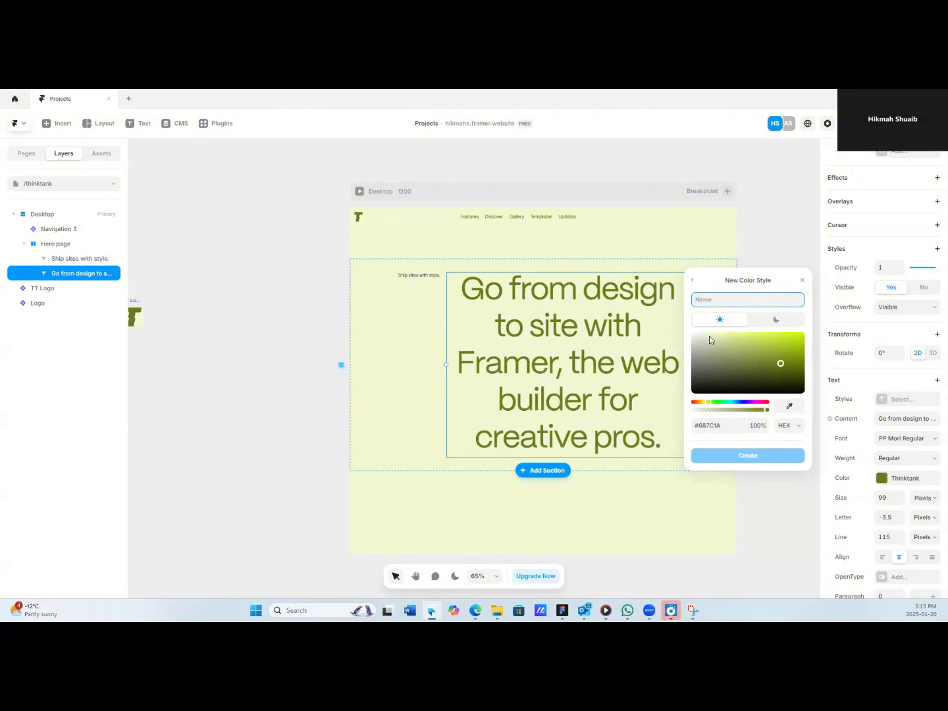
pyautogui.write('th')
pyautogui.press('BackSpace')
pyautogui.press('BackSpace')
pyautogui.write('TT')
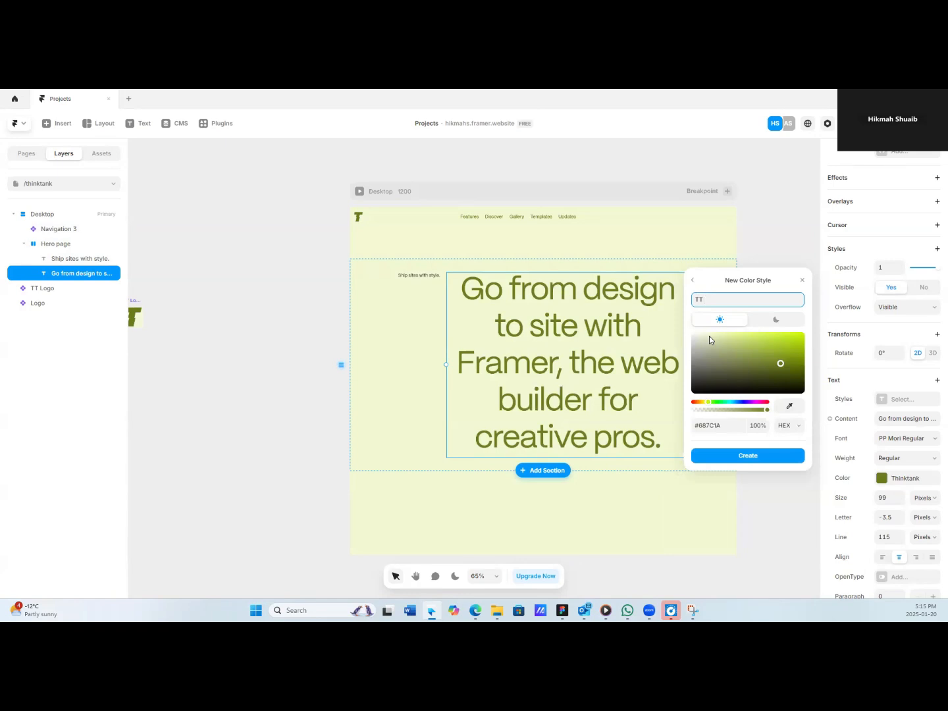
pyautogui.write(' sub')
pyautogui.click(740, 453)
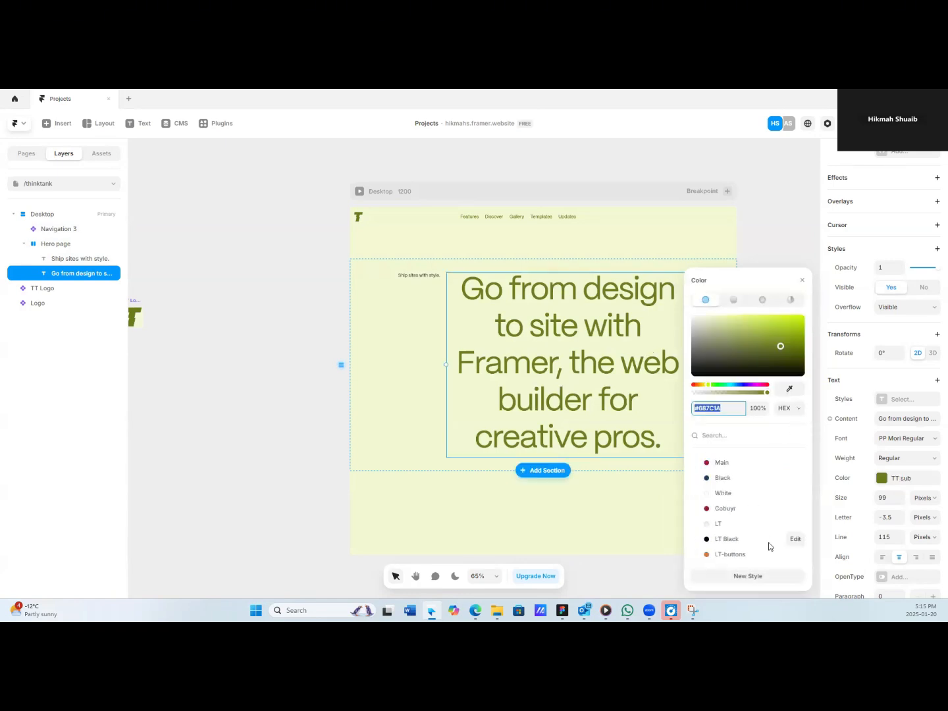
# Apply the "TT sub" colour style to the small "Ship sites with style." text in the hero section.
pyautogui.scroll(3, 783, 506)
pyautogui.click(434, 276)
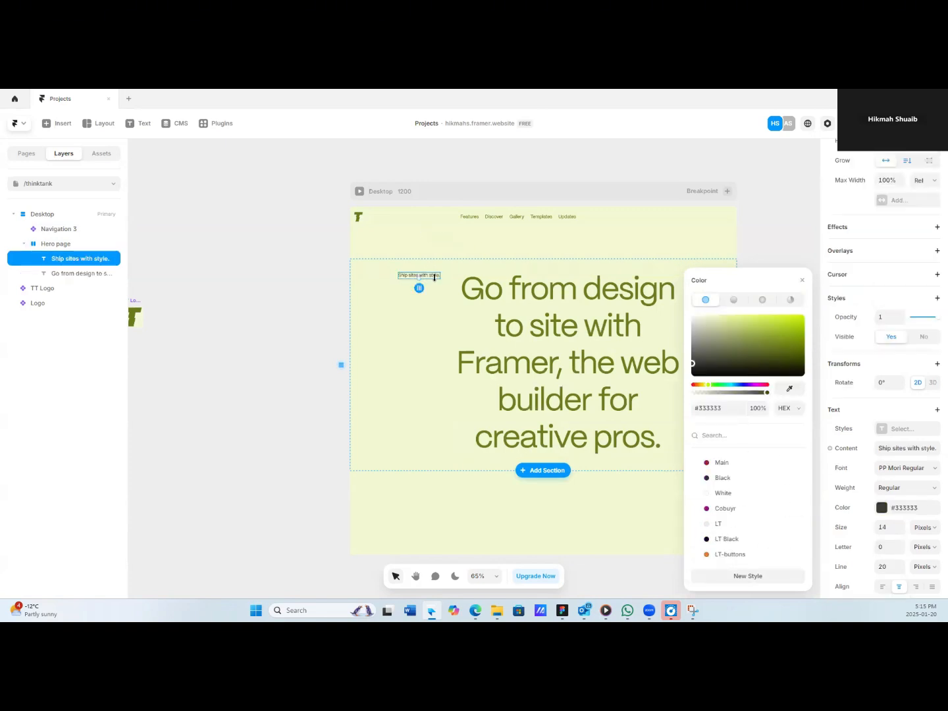
pyautogui.click(881, 508)
pyautogui.click(881, 508)
pyautogui.scroll(-3, 734, 546)
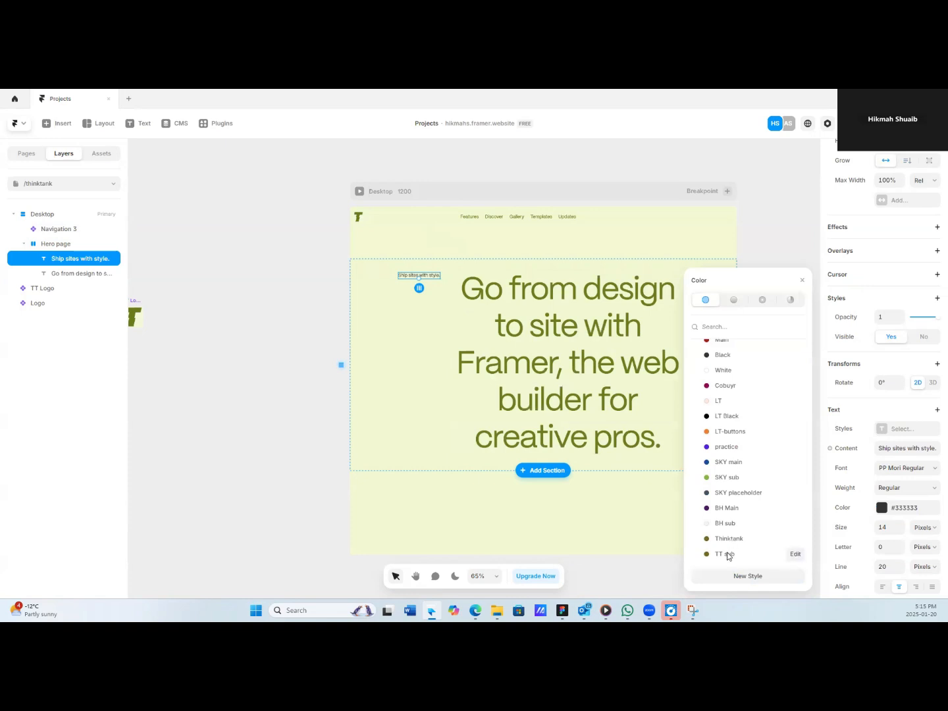
pyautogui.click(724, 555)
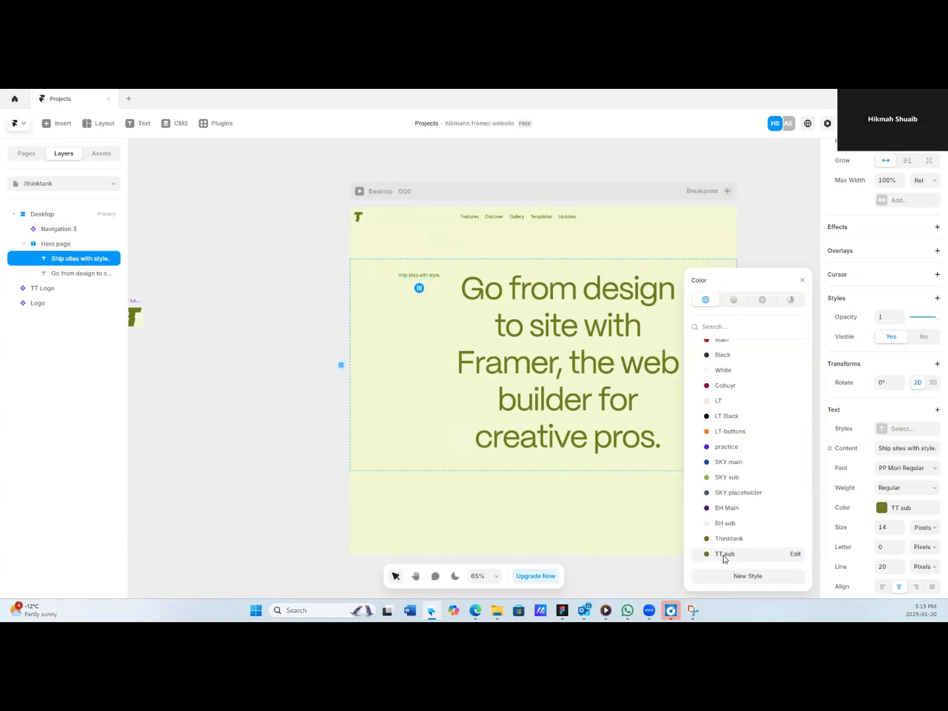
# Try recolouring the "TT sub" style with the light green #F0F8D2 sampled from the page background, and undo the change.
pyautogui.click(795, 555)
pyautogui.click(789, 386)
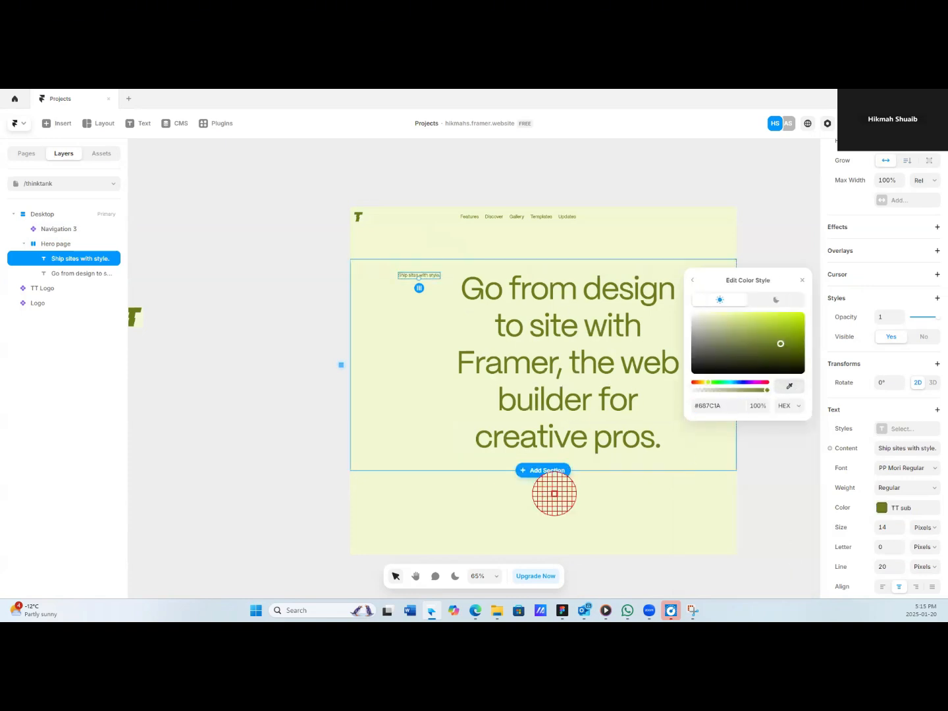
pyautogui.click(550, 510)
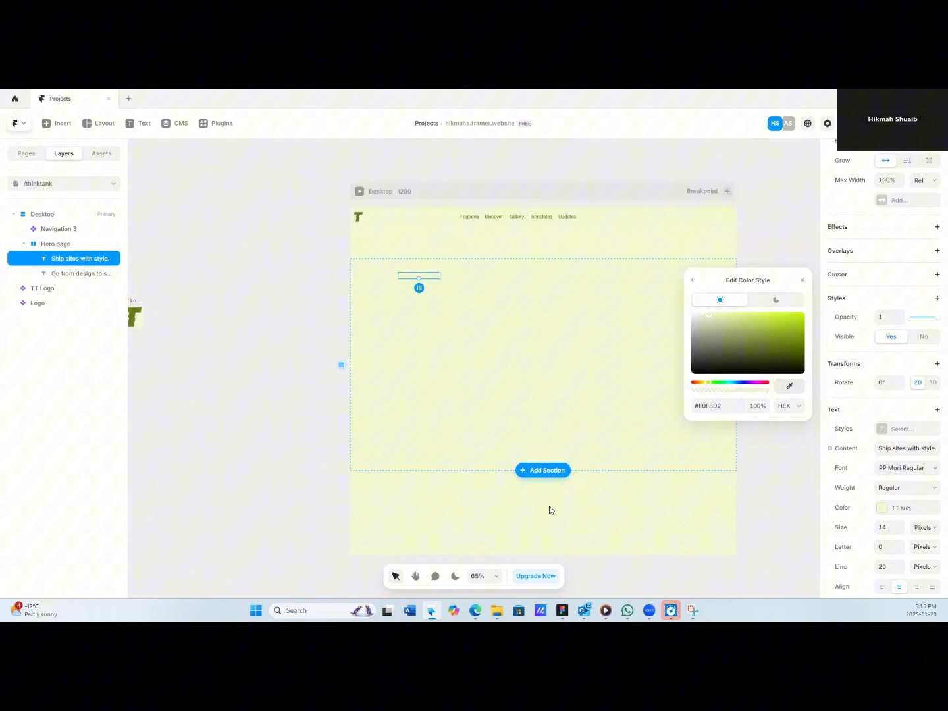
pyautogui.click(691, 280)
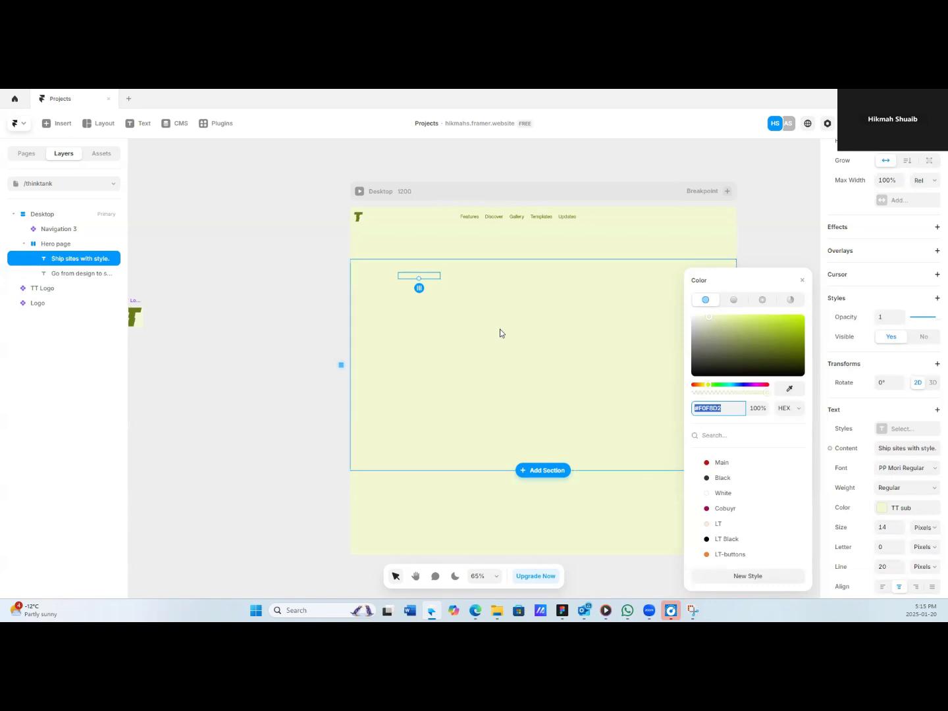
pyautogui.click(568, 527)
pyautogui.hotkey('ctrl', 'z')
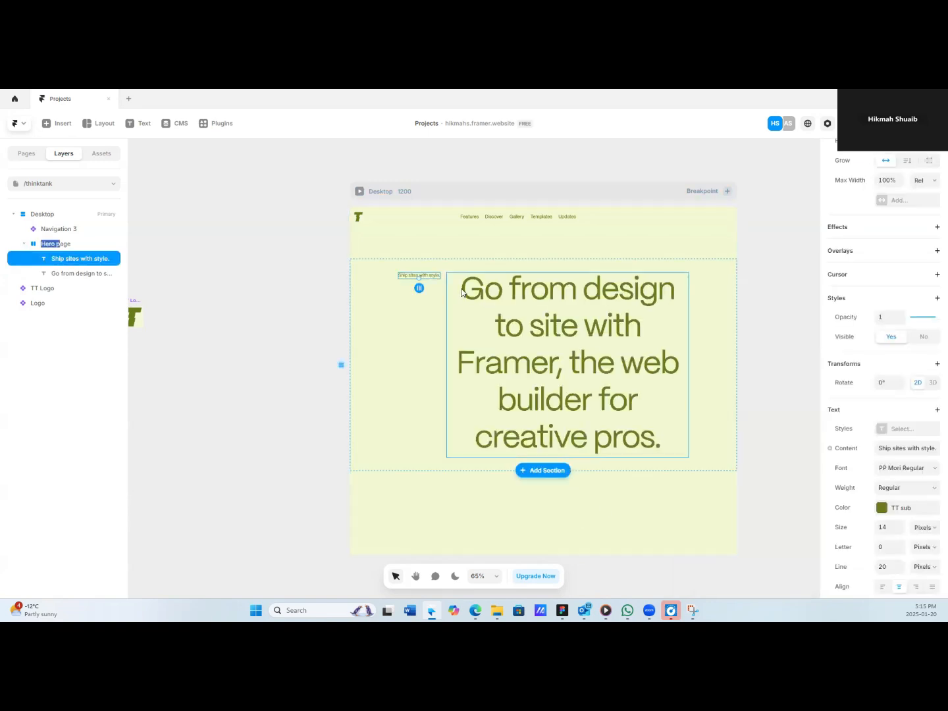
# Check which colour style is applied to the large "Go from design to site" text.
pyautogui.click(299, 369)
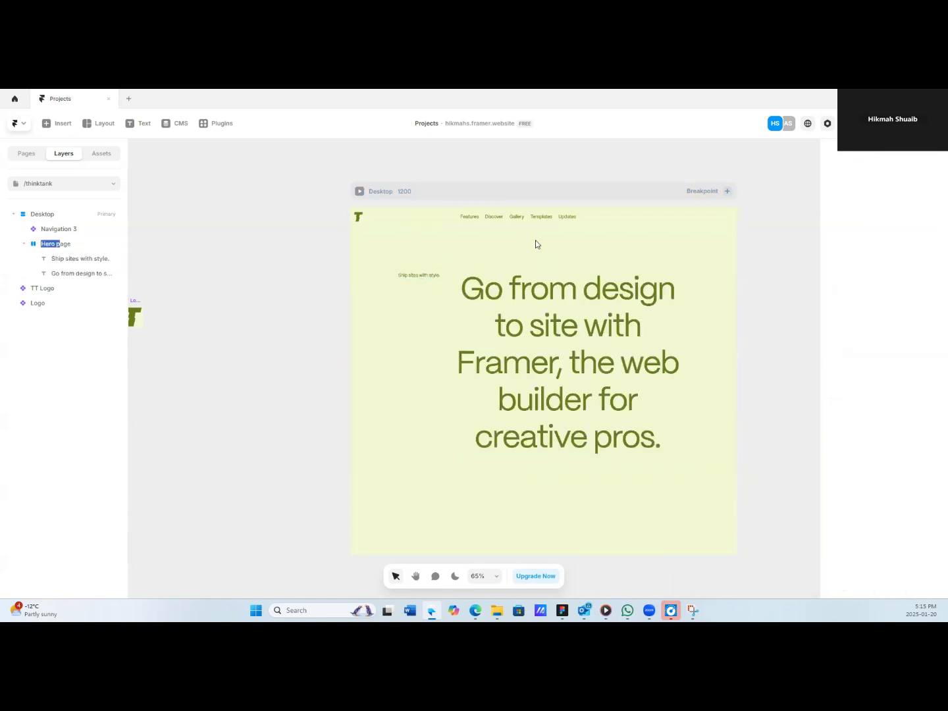
pyautogui.click(568, 329)
pyautogui.click(881, 477)
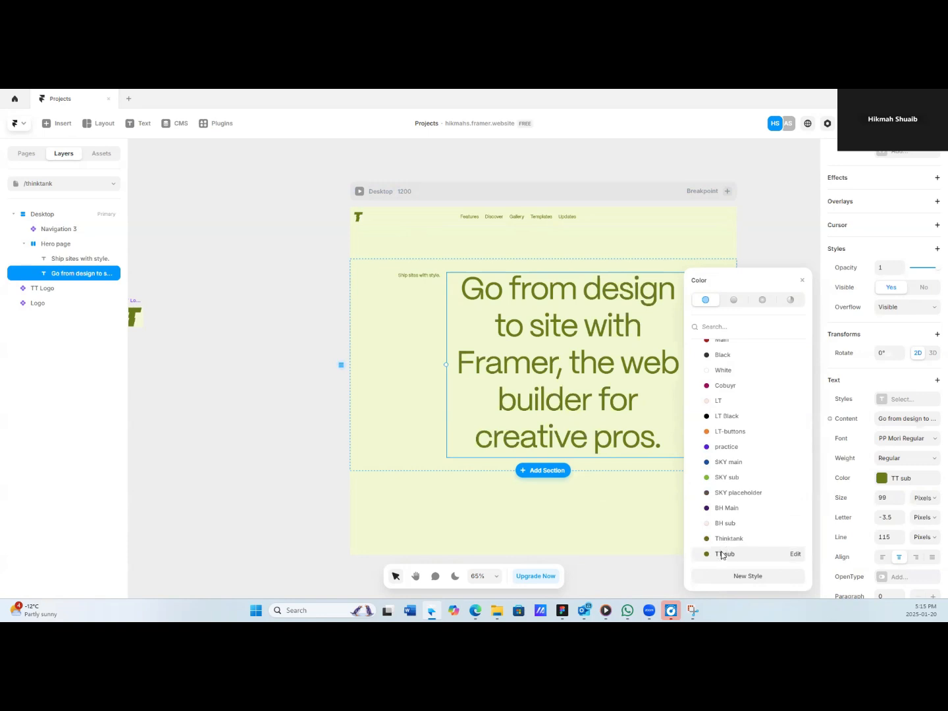
pyautogui.click(571, 488)
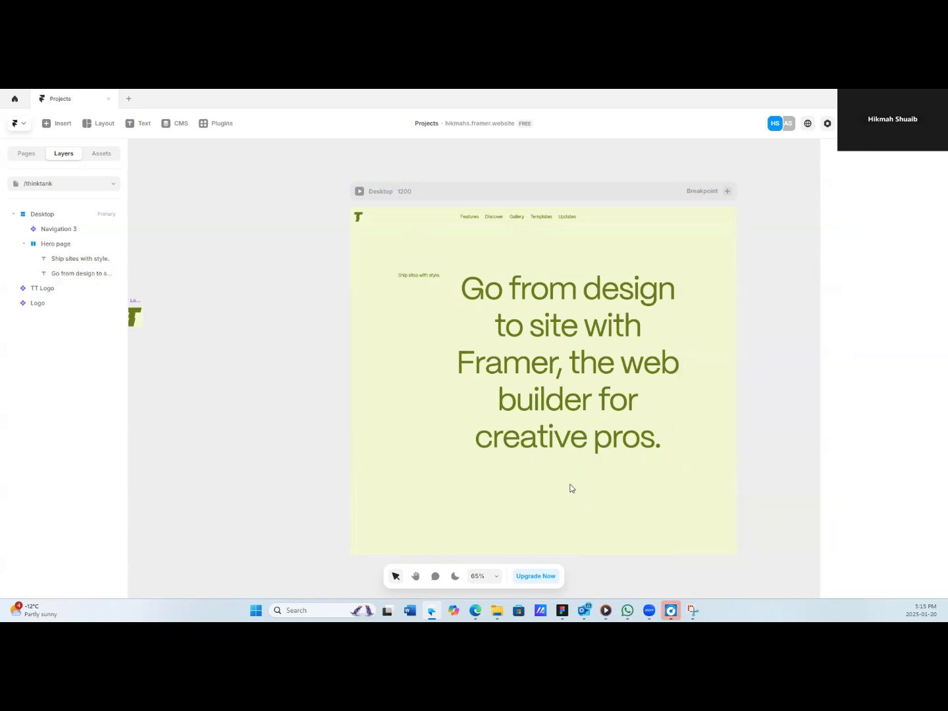
# Save the Desktop frame's light green fill #F1F9D3 as a new colour style named "TT sub color".
pyautogui.click(474, 190)
pyautogui.click(881, 499)
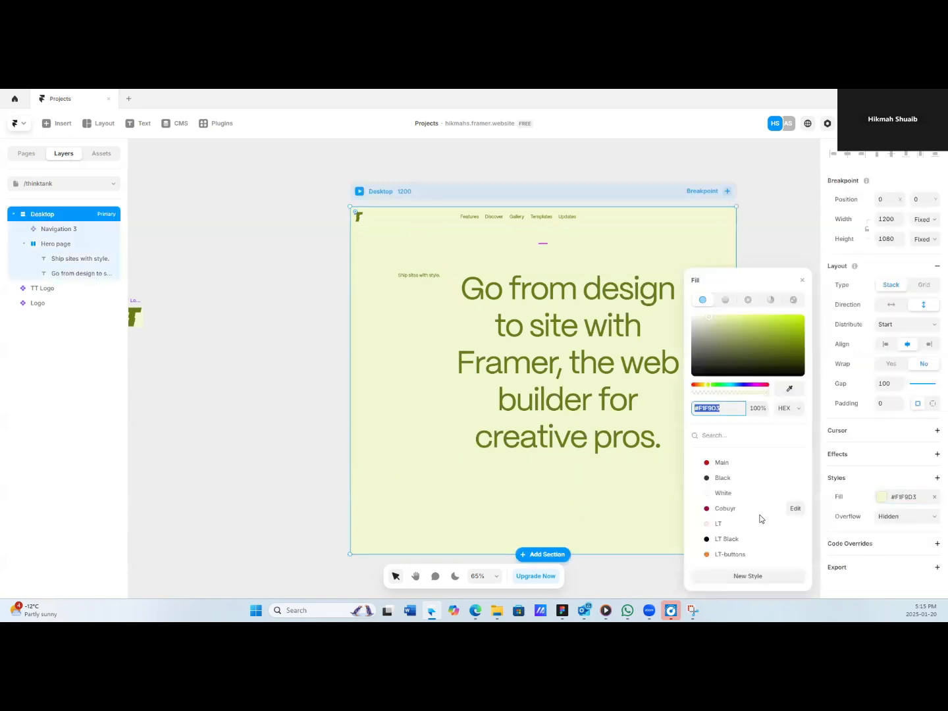
pyautogui.scroll(-5, 751, 501)
pyautogui.click(750, 575)
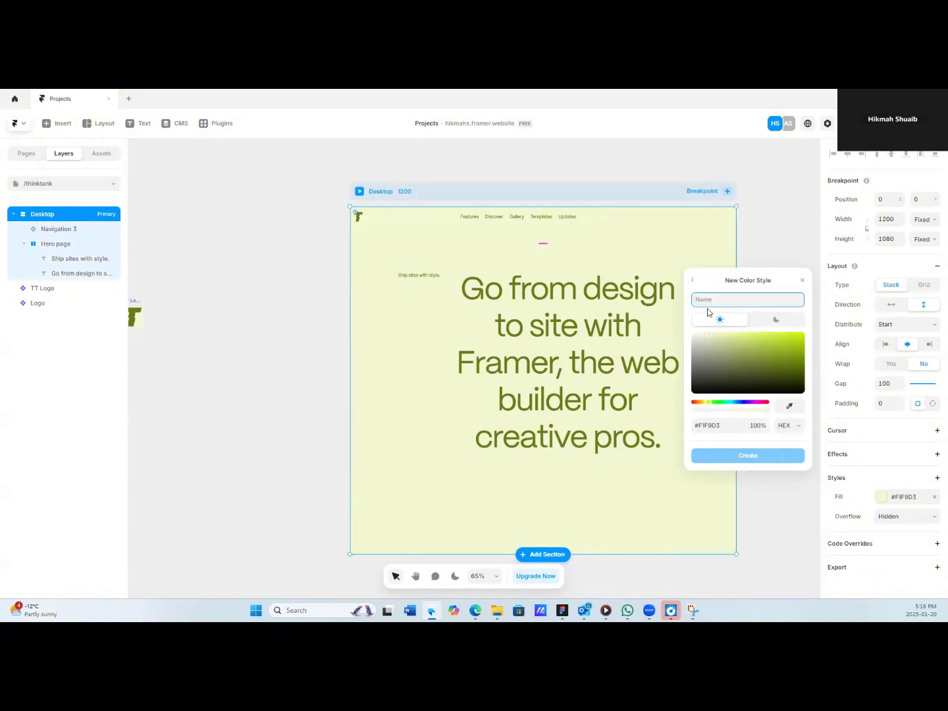
pyautogui.write('TT')
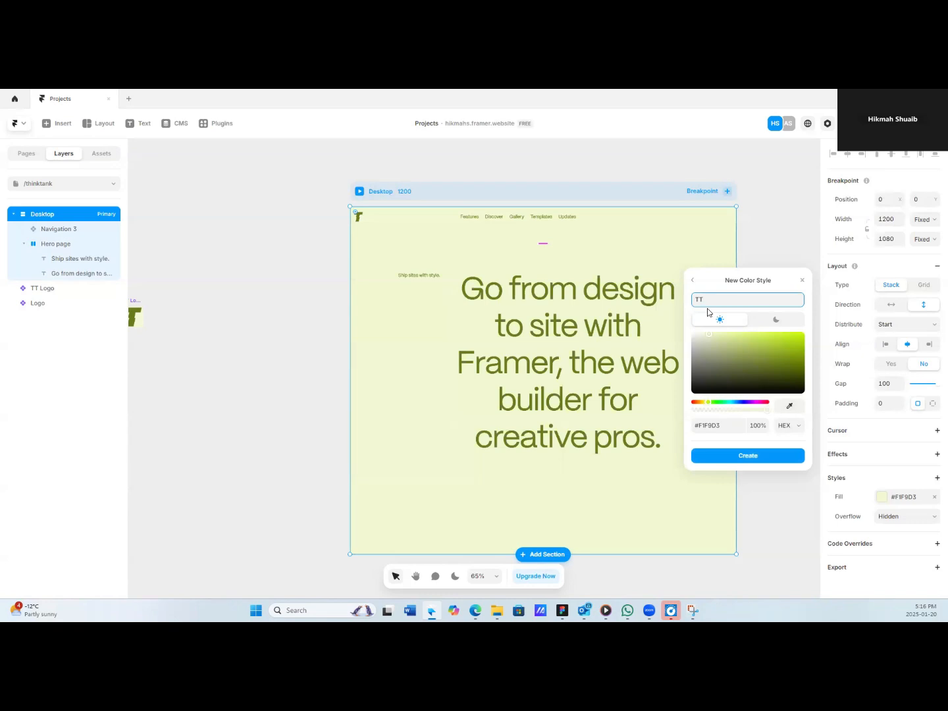
pyautogui.write(' sub')
pyautogui.click(737, 458)
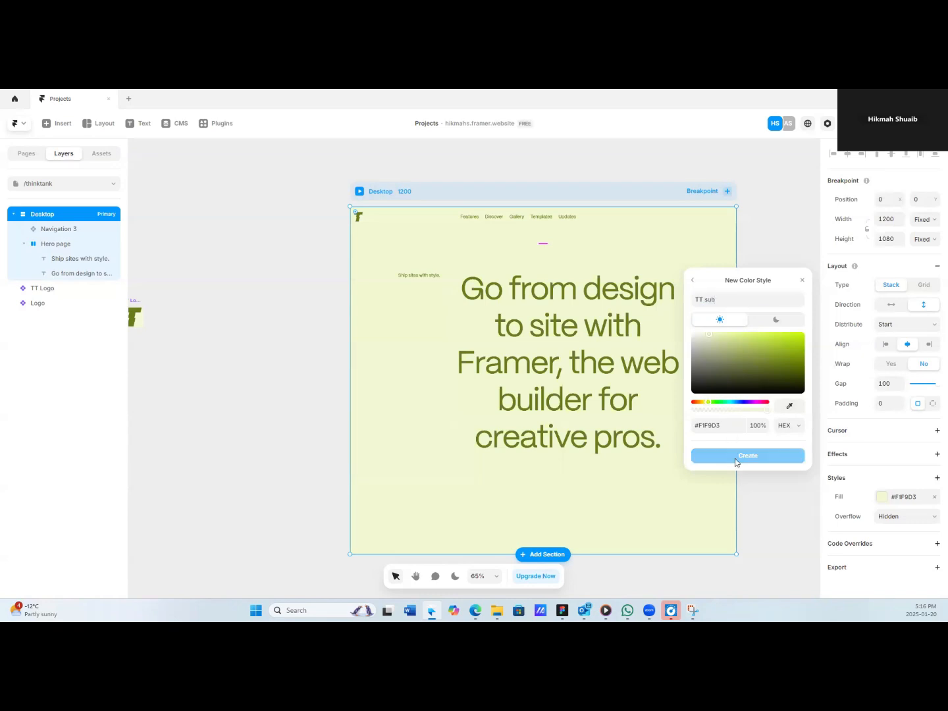
pyautogui.click(732, 299)
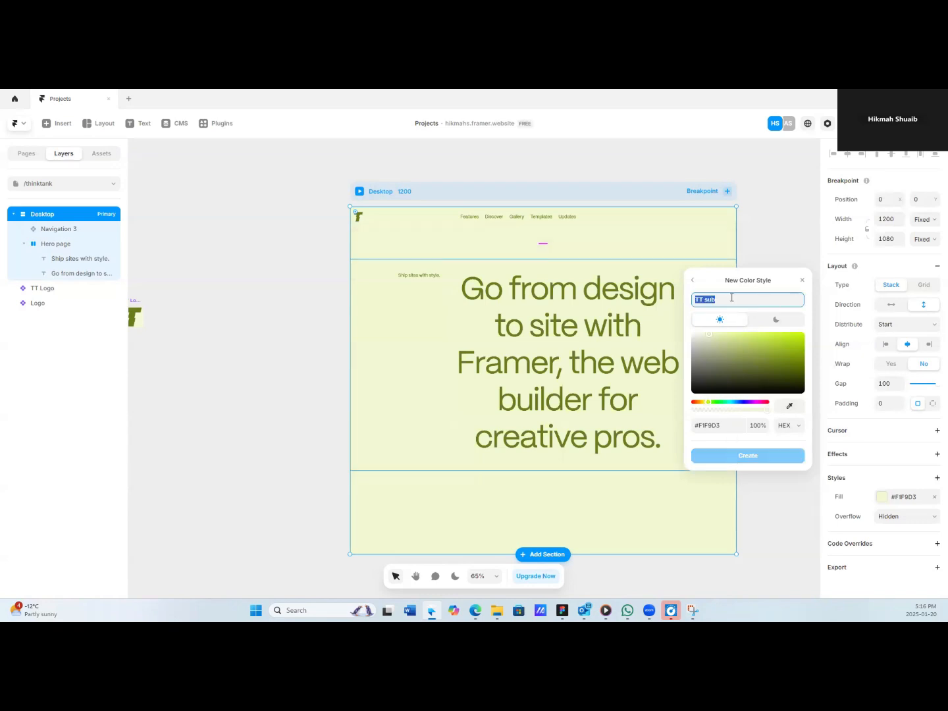
pyautogui.click(731, 297)
pyautogui.press('BackSpace')
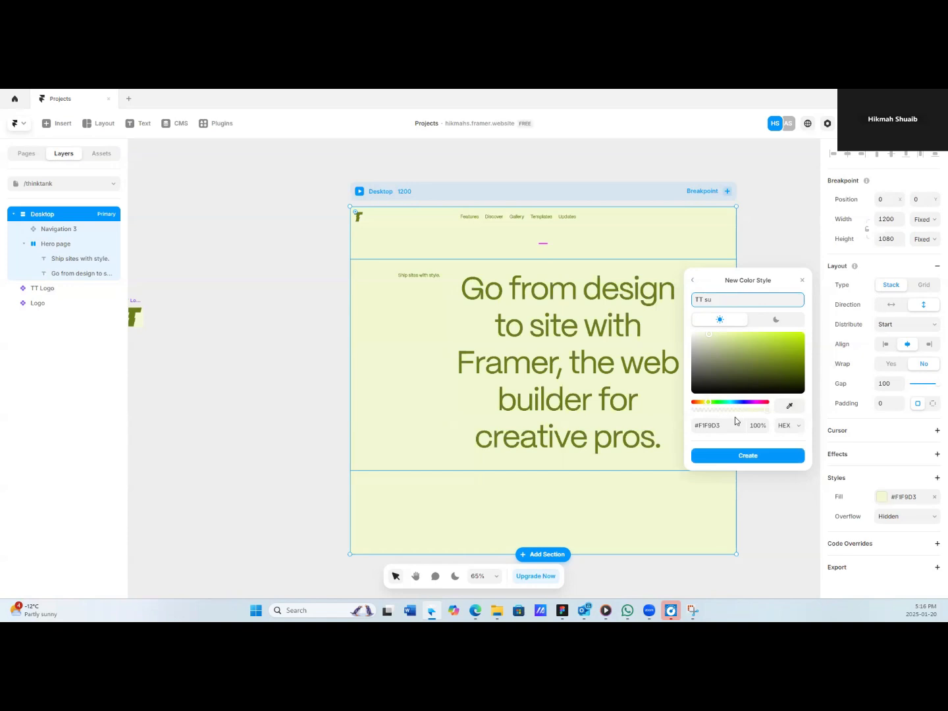
pyautogui.write('b color')
pyautogui.click(762, 454)
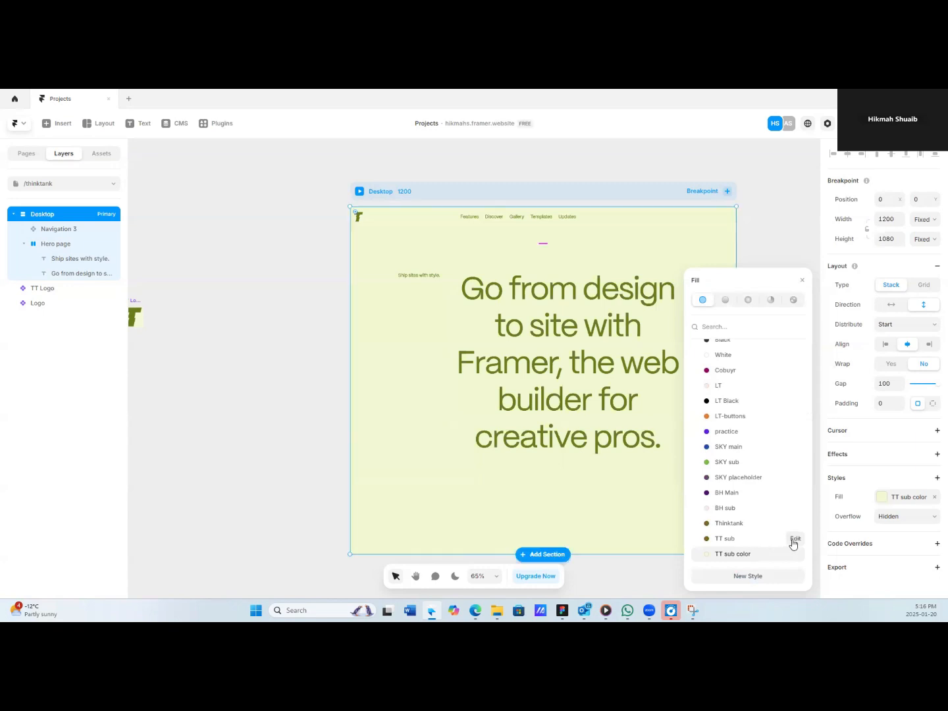
# Delete the dark green "TT sub" colour style from the saved styles.
pyautogui.click(792, 543)
pyautogui.click(692, 280)
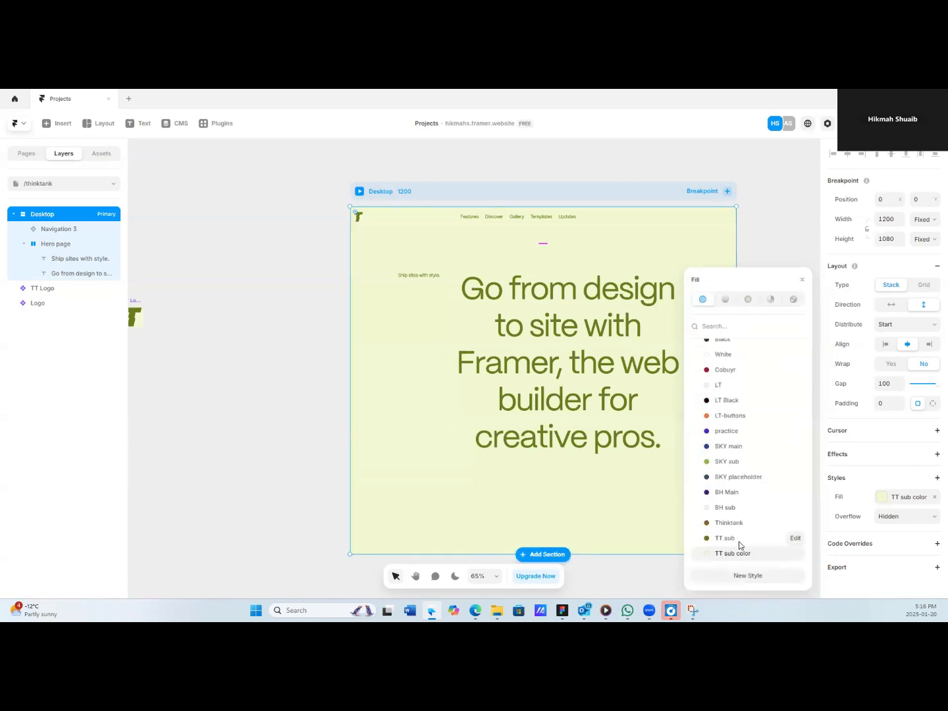
pyautogui.rightClick(738, 541)
pyautogui.click(748, 531)
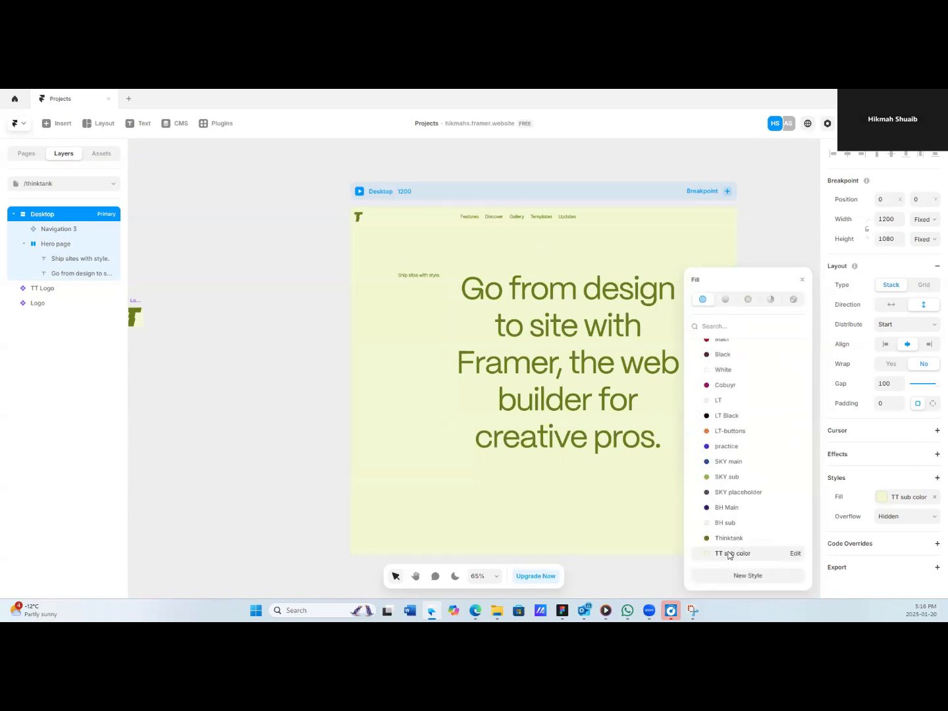
pyautogui.click(651, 580)
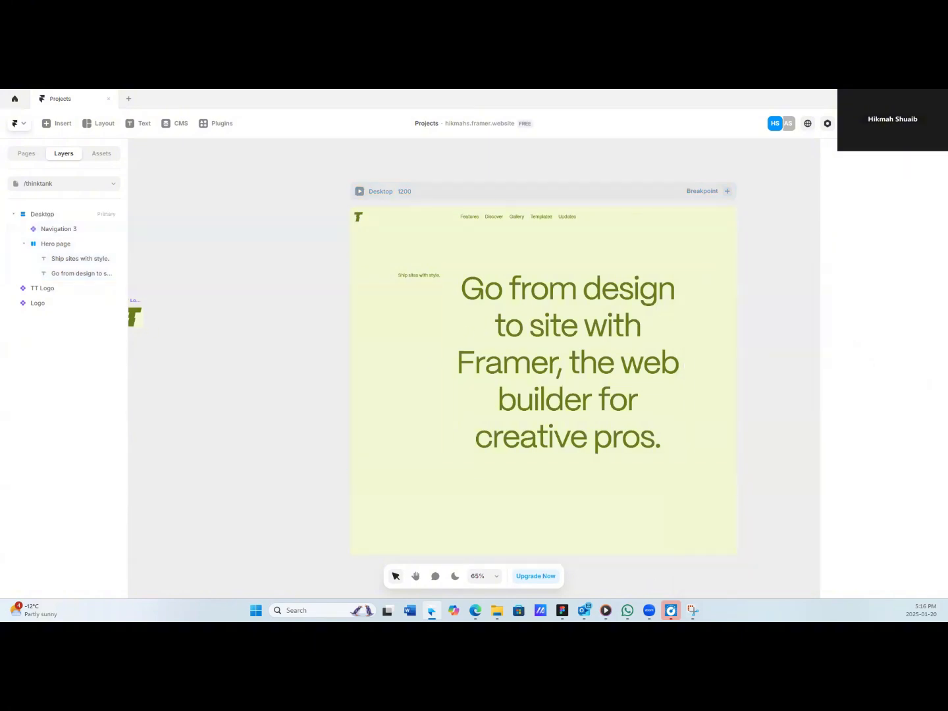
# Insert the ready-made "Ship sites with style." header section with an image background below the hero section.
pyautogui.click(435, 292)
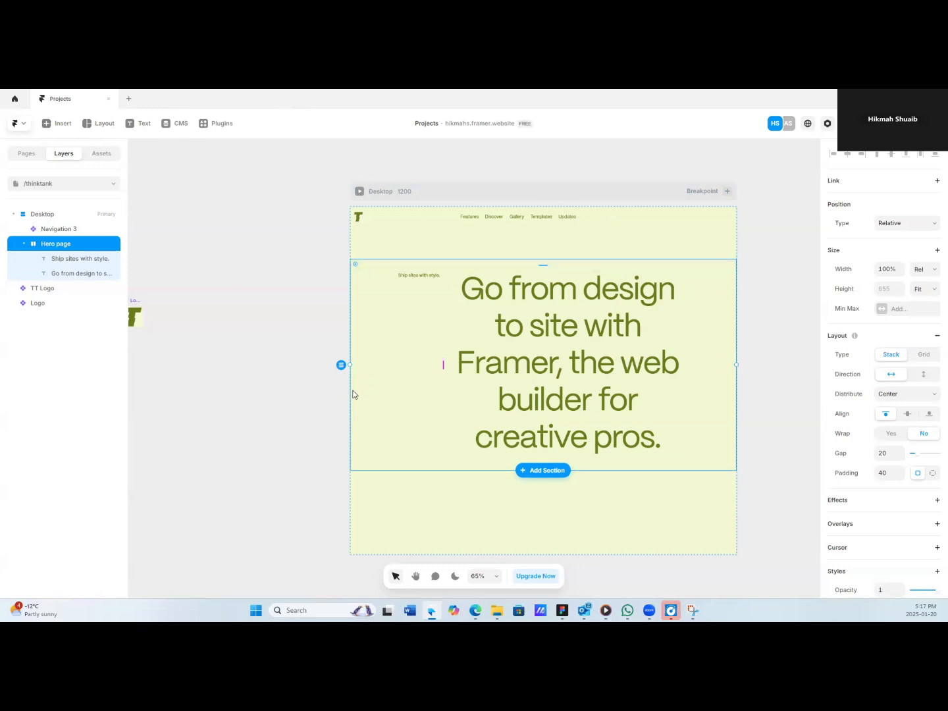
pyautogui.click(318, 387)
pyautogui.click(47, 124)
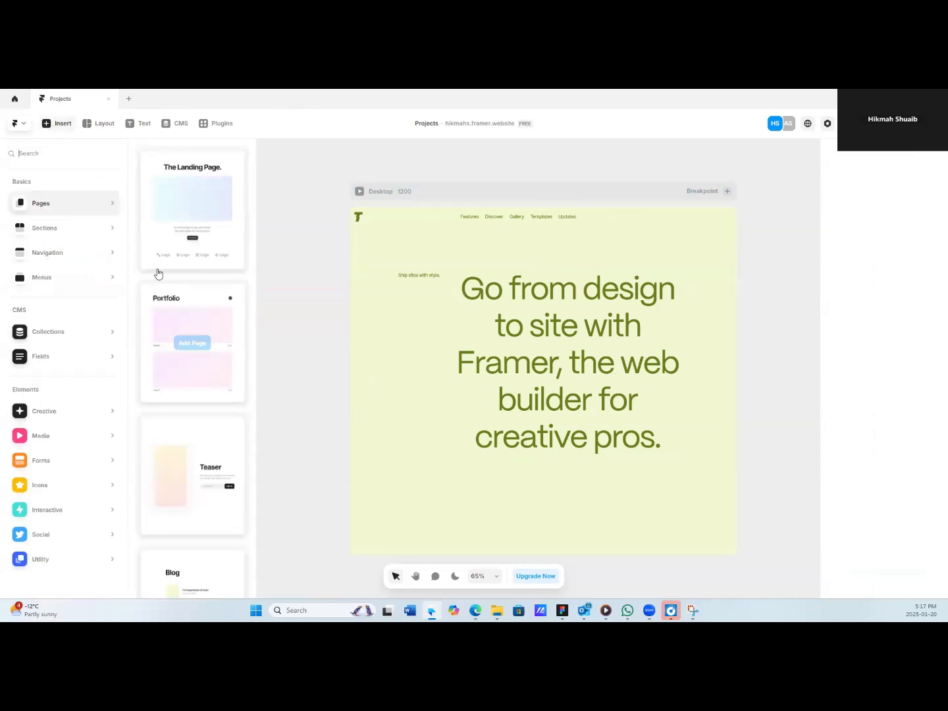
pyautogui.click(68, 226)
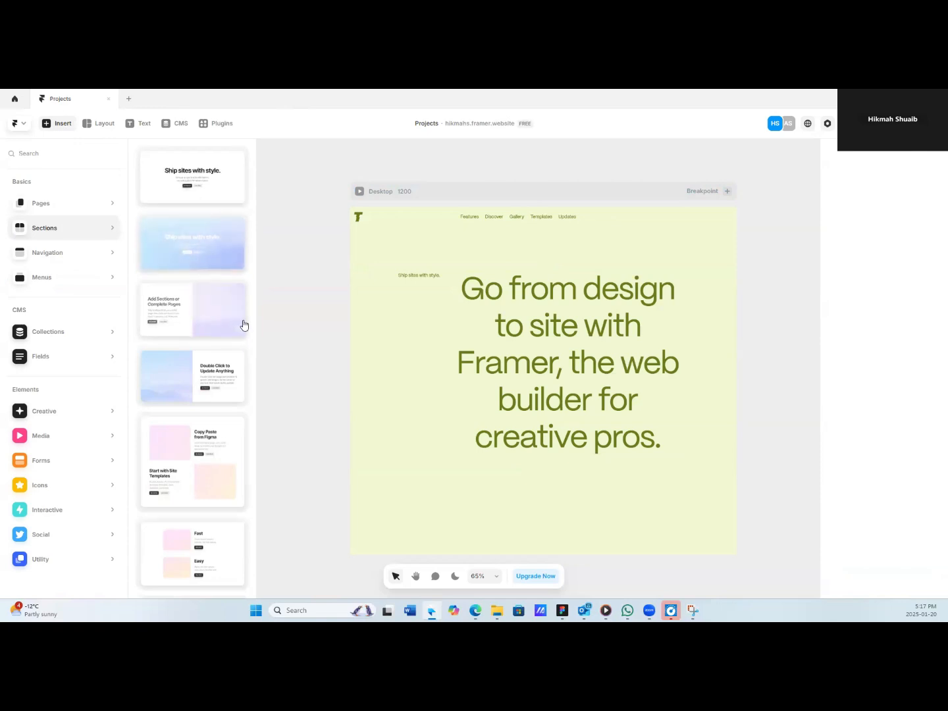
pyautogui.click(201, 200)
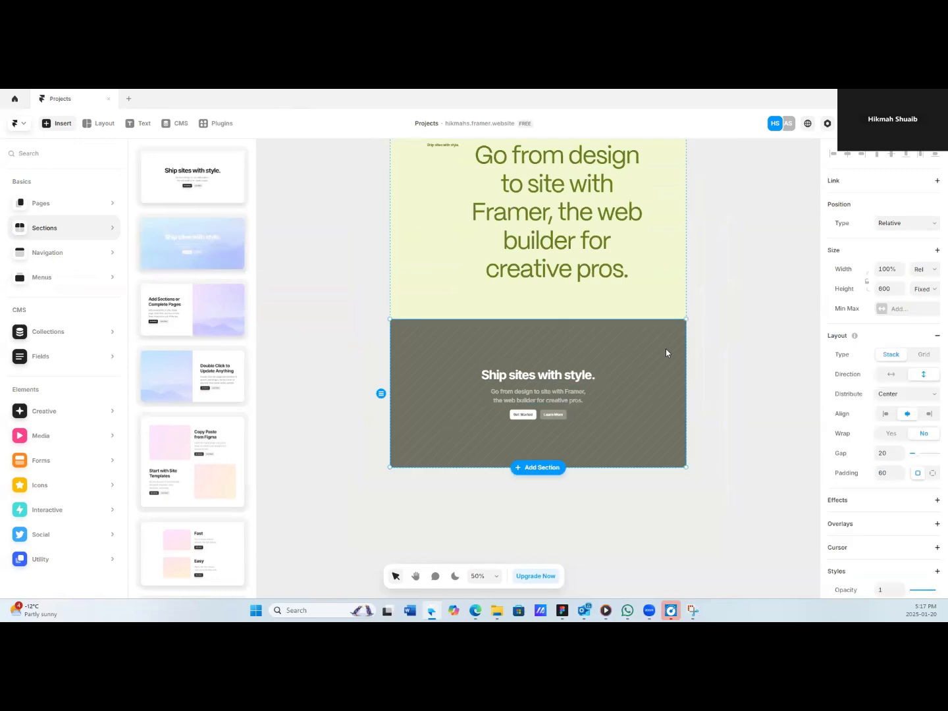
pyautogui.click(63, 123)
pyautogui.scroll(-3, 897, 501)
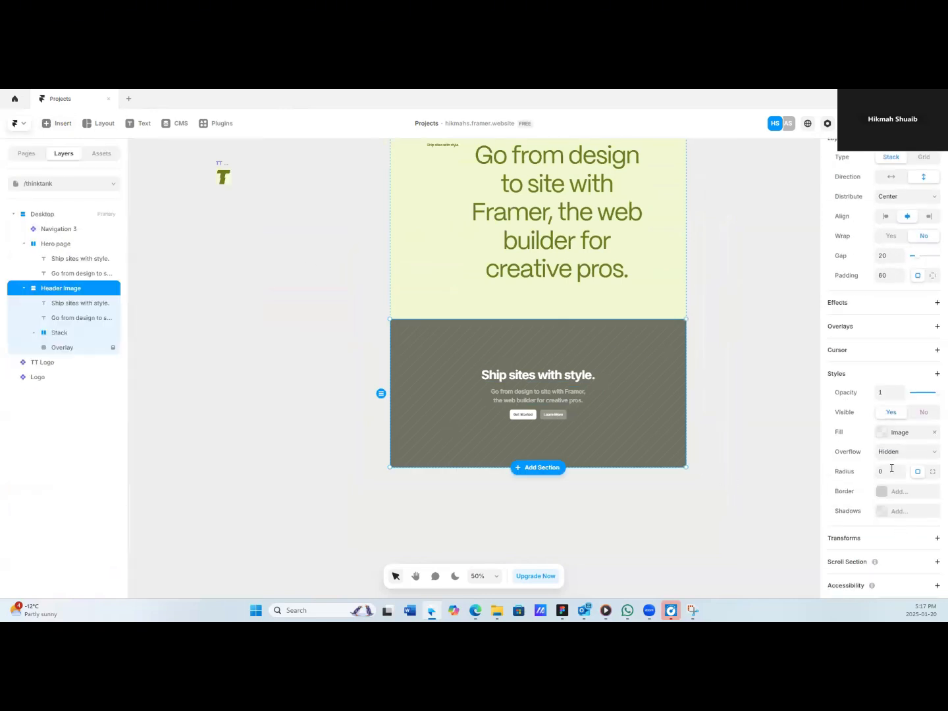
pyautogui.click(881, 433)
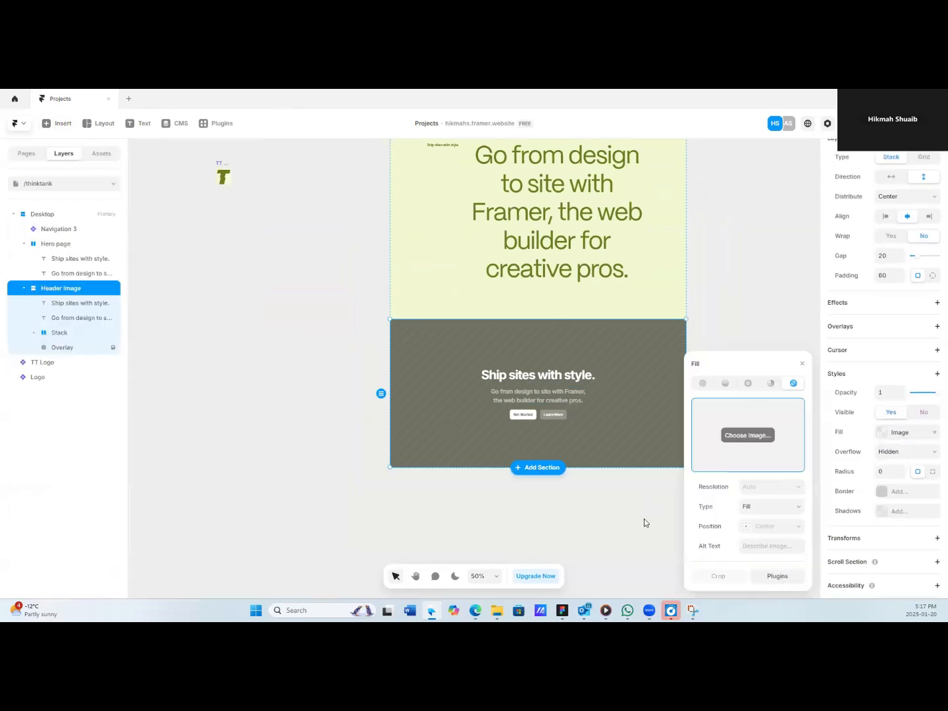
pyautogui.click(551, 512)
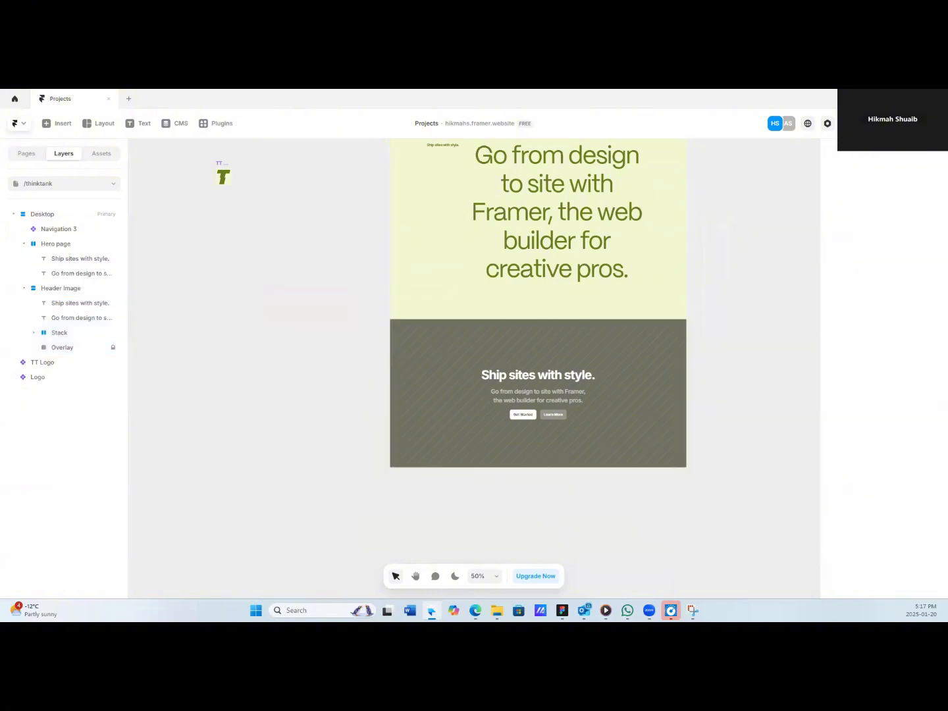
# Paste the copied photo of three people around a laptop into the Header Image section.
pyautogui.hotkey('alt', 'Tab')
pyautogui.click(612, 356)
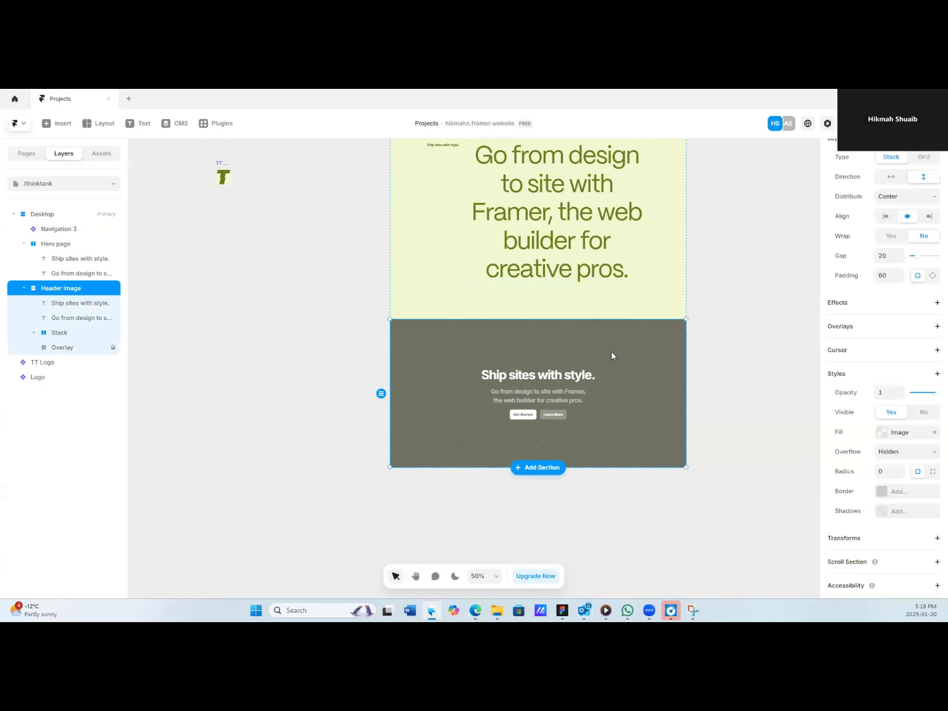
pyautogui.rightClick(611, 339)
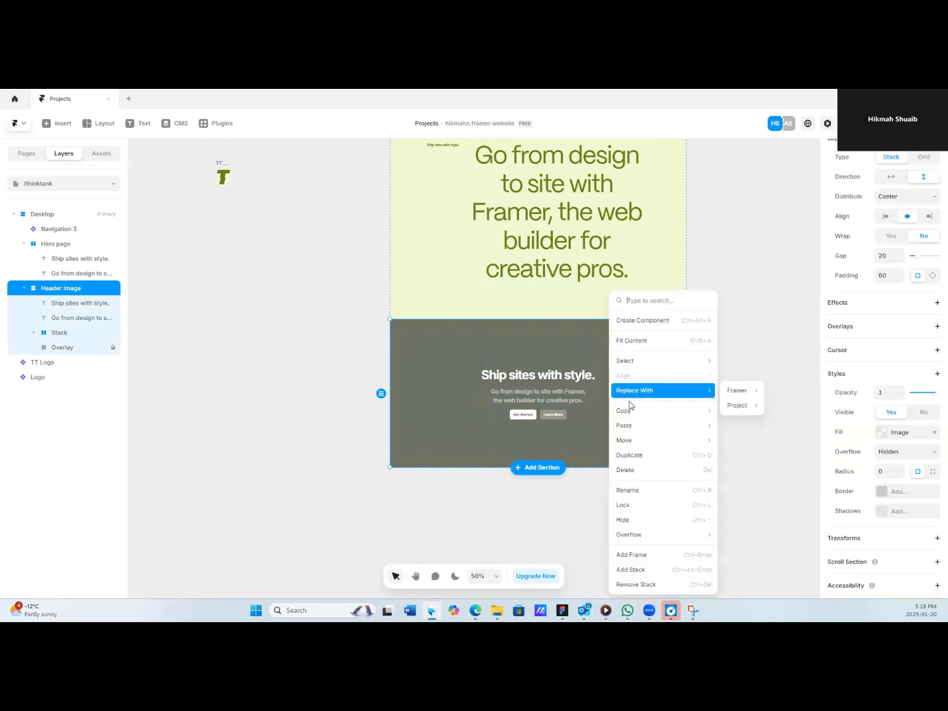
pyautogui.press('Escape')
pyautogui.rightClick(638, 388)
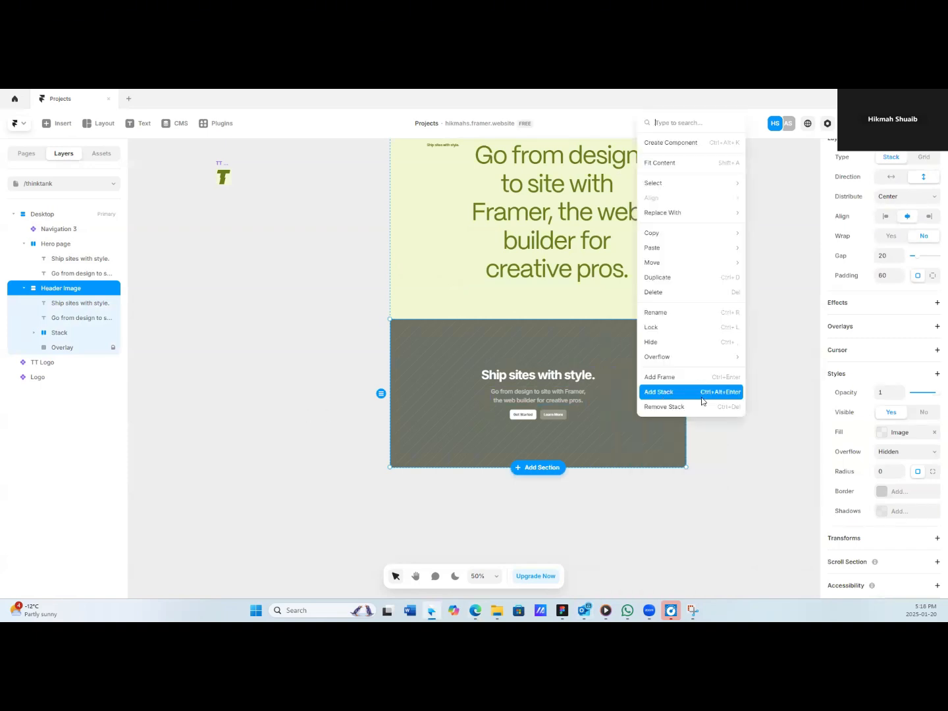
pyautogui.click(764, 249)
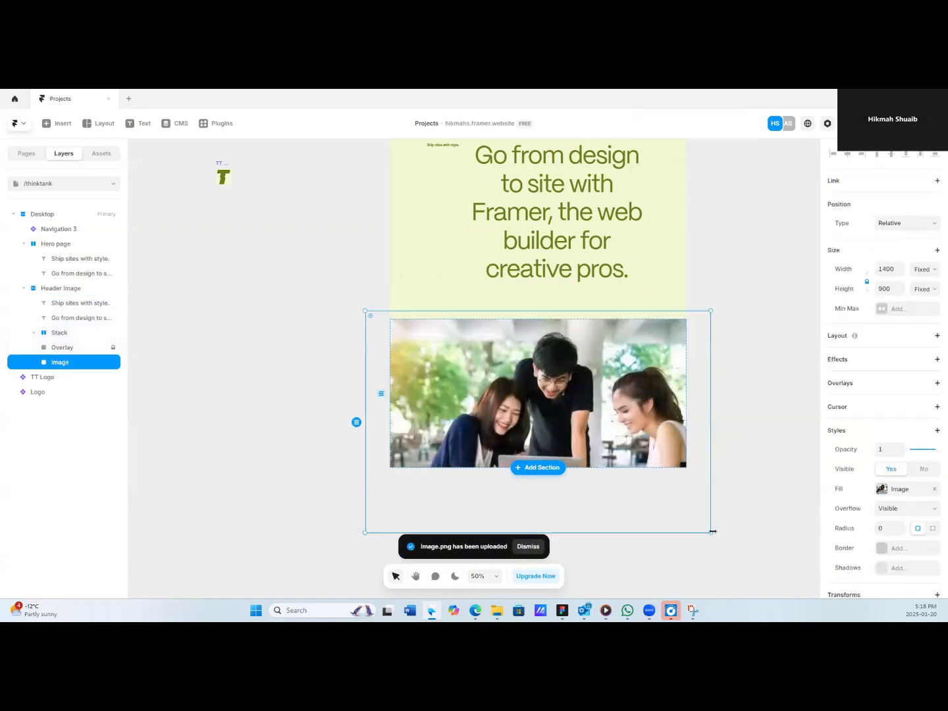
# Shrink the pasted photo to about 922 by 593 and move it out of the header section onto the empty canvas beside the page.
pyautogui.moveTo(712, 530); pyautogui.dragTo(670, 462)
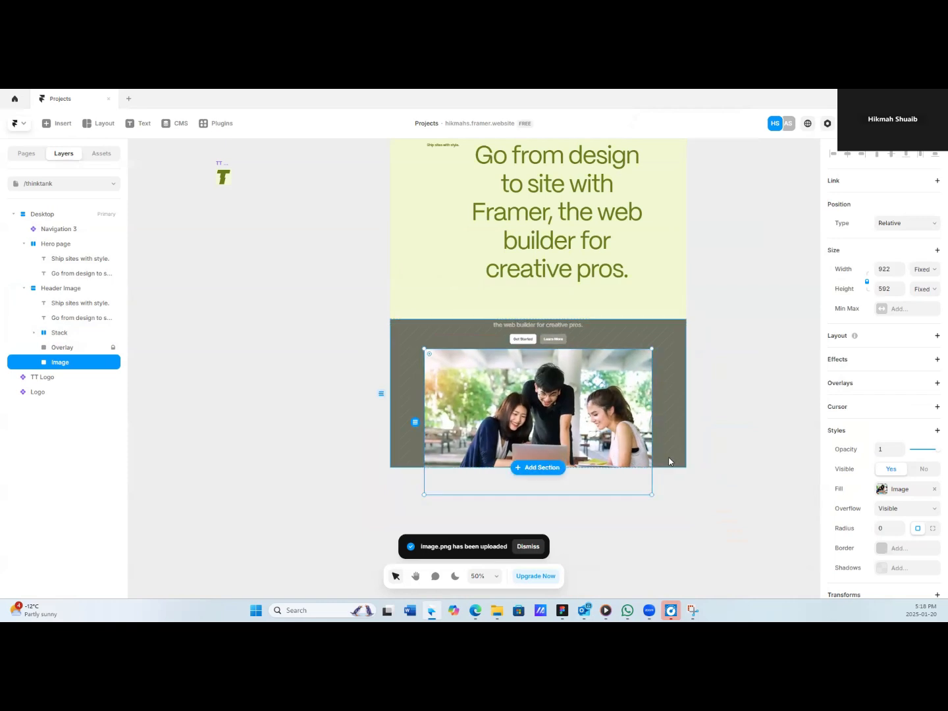
pyautogui.moveTo(507, 396); pyautogui.dragTo(235, 460)
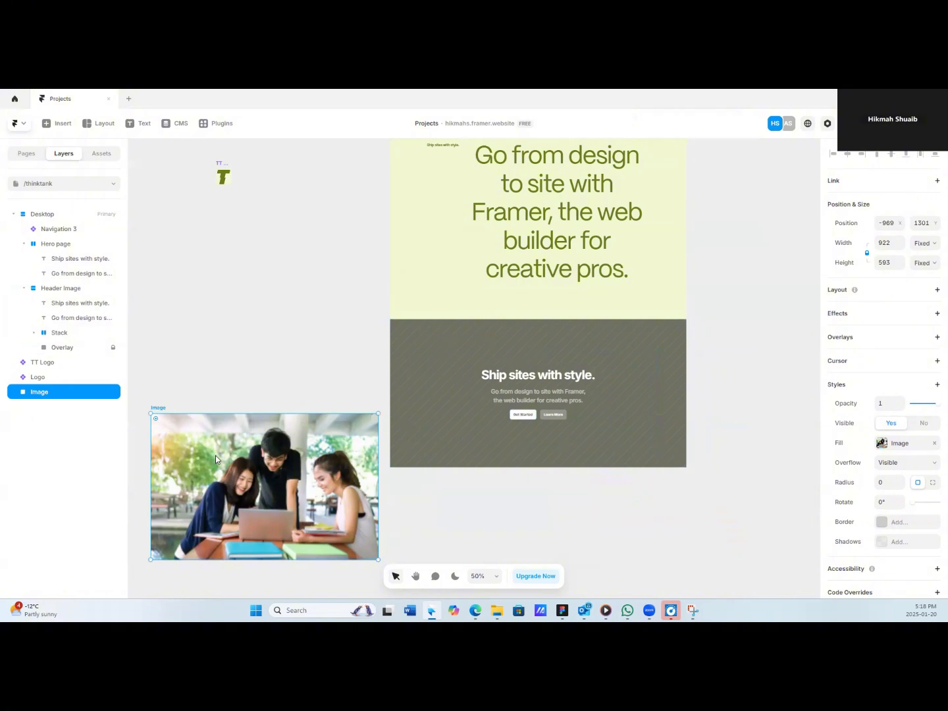
# Fill the Header Image section with an Unsplash classroom photo found by searching for "education".
pyautogui.click(432, 343)
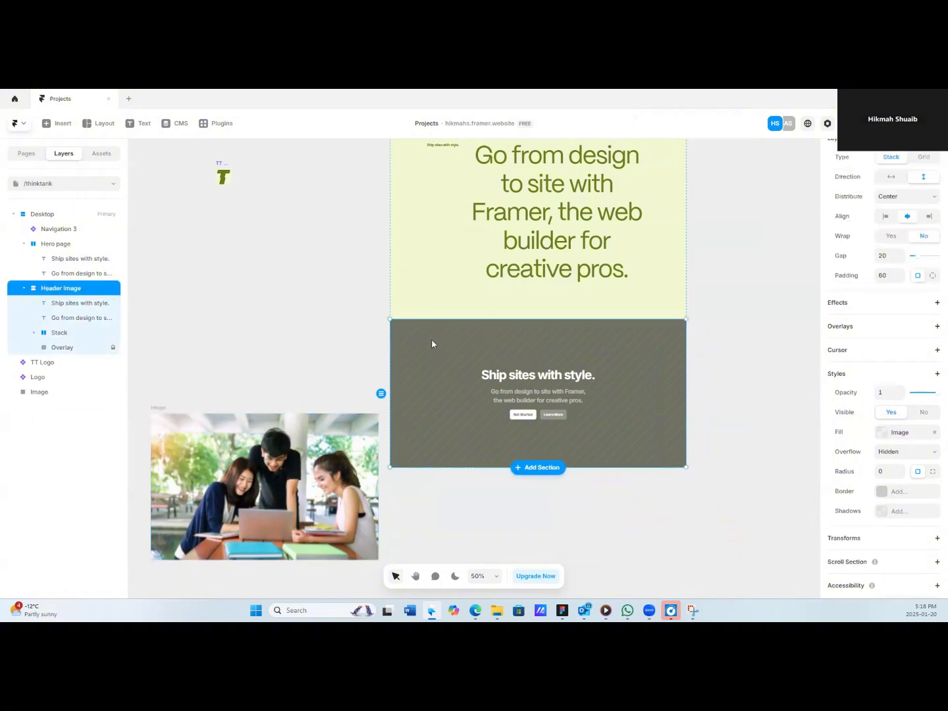
pyautogui.click(882, 432)
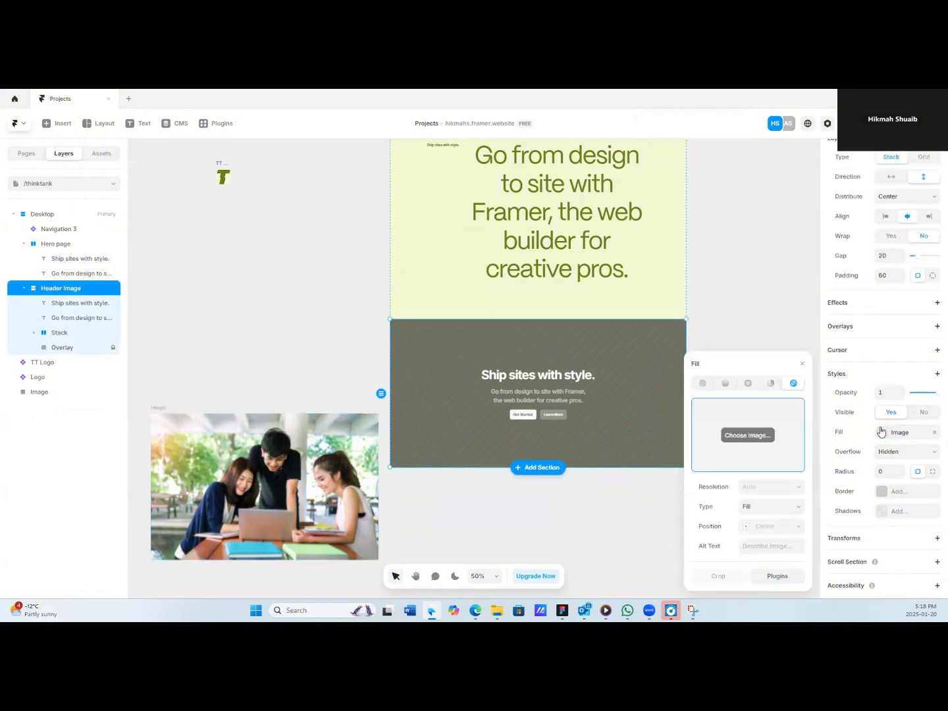
pyautogui.click(775, 580)
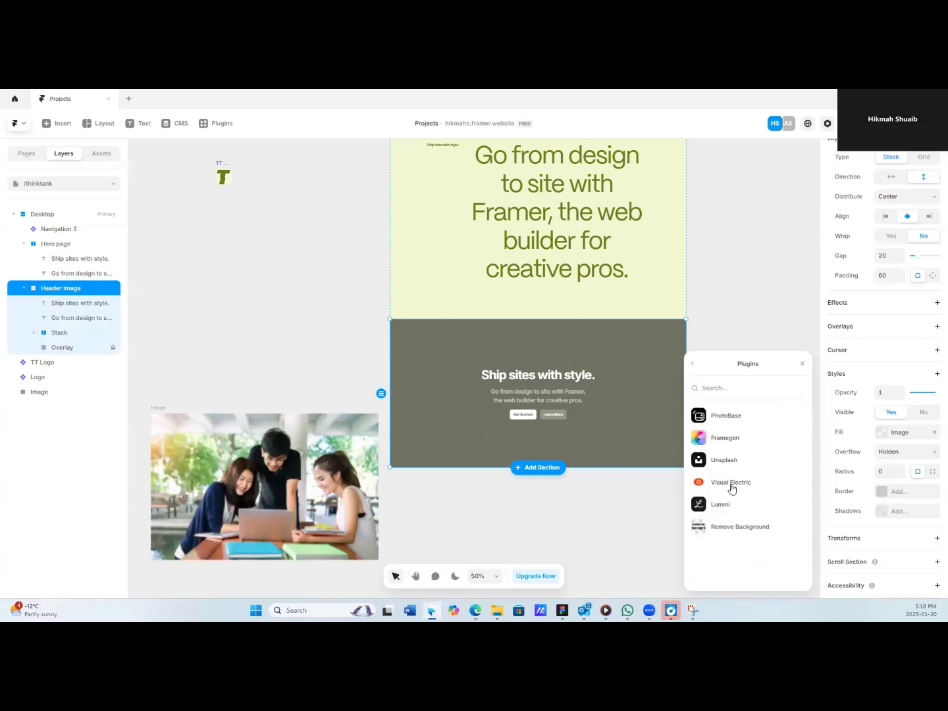
pyautogui.click(724, 459)
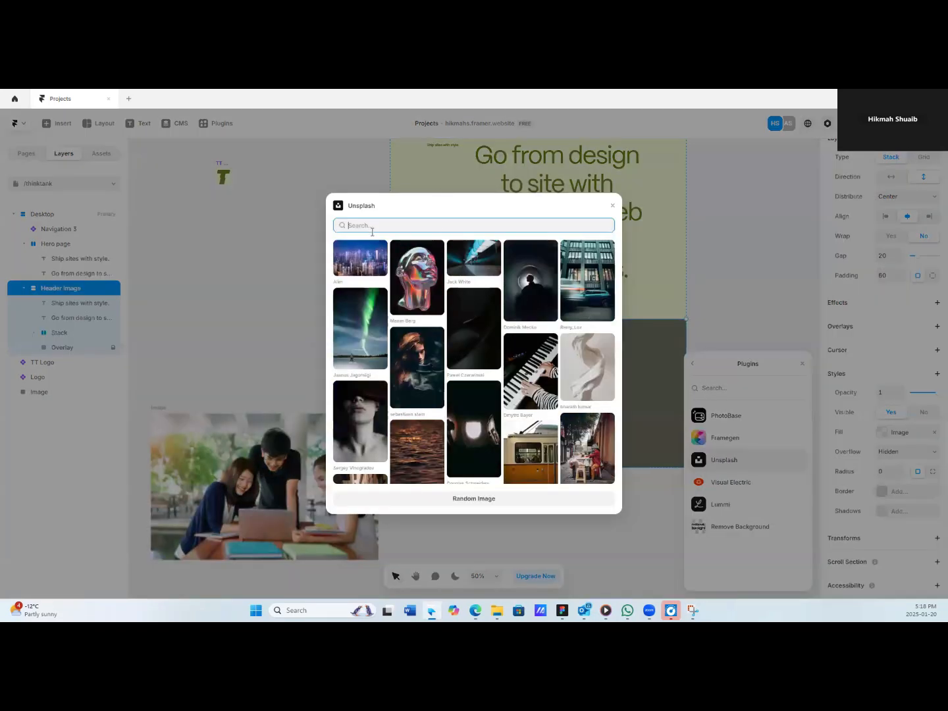
pyautogui.write('education')
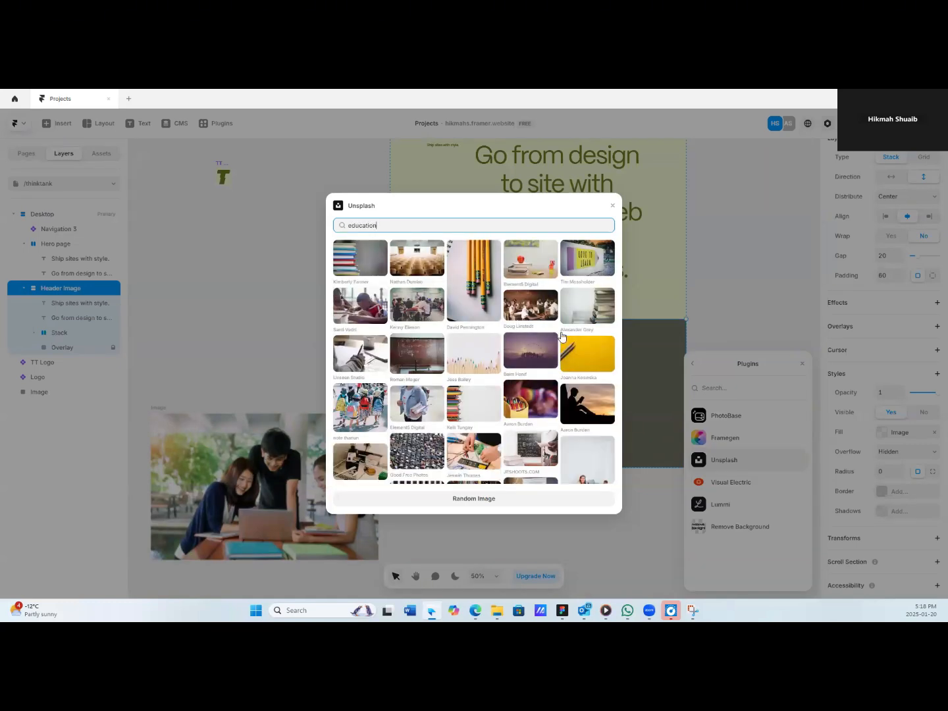
pyautogui.scroll(-3, 448, 321)
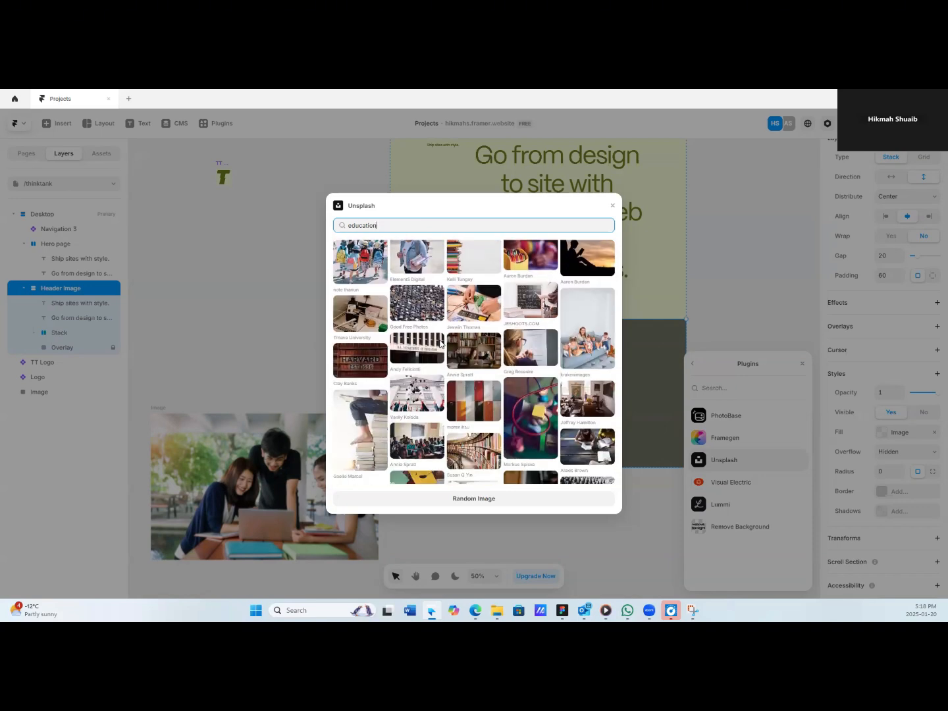
pyautogui.scroll(3, 440, 342)
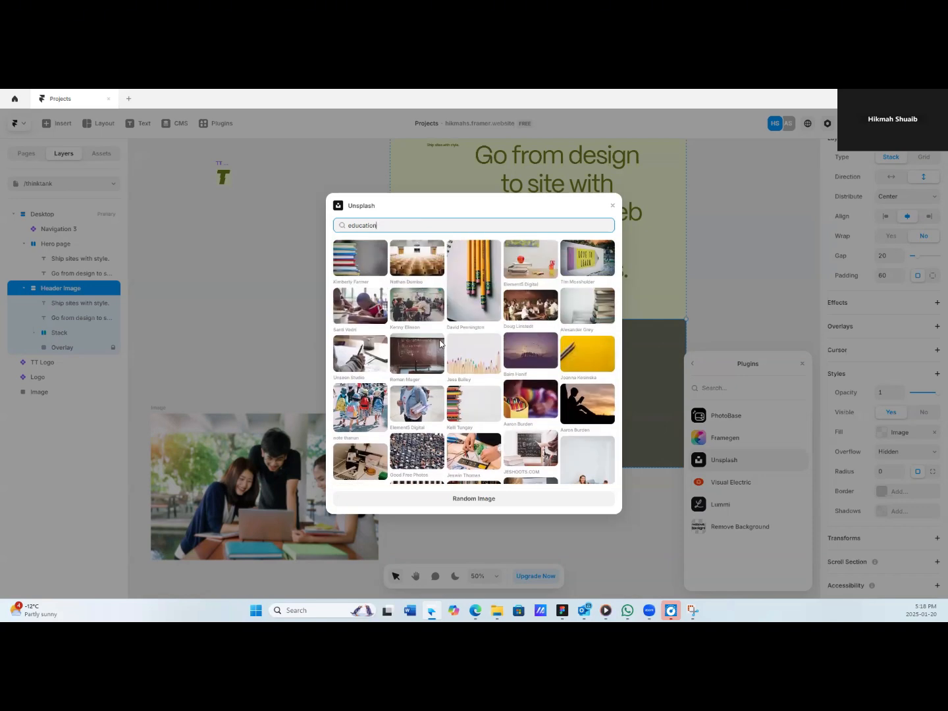
pyautogui.click(419, 309)
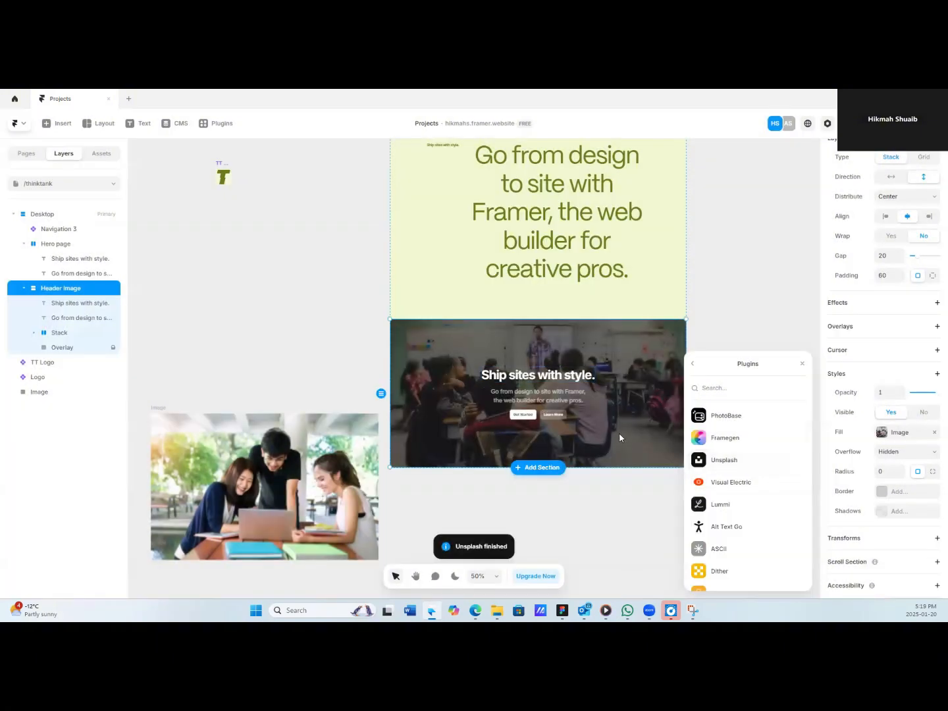
pyautogui.click(802, 364)
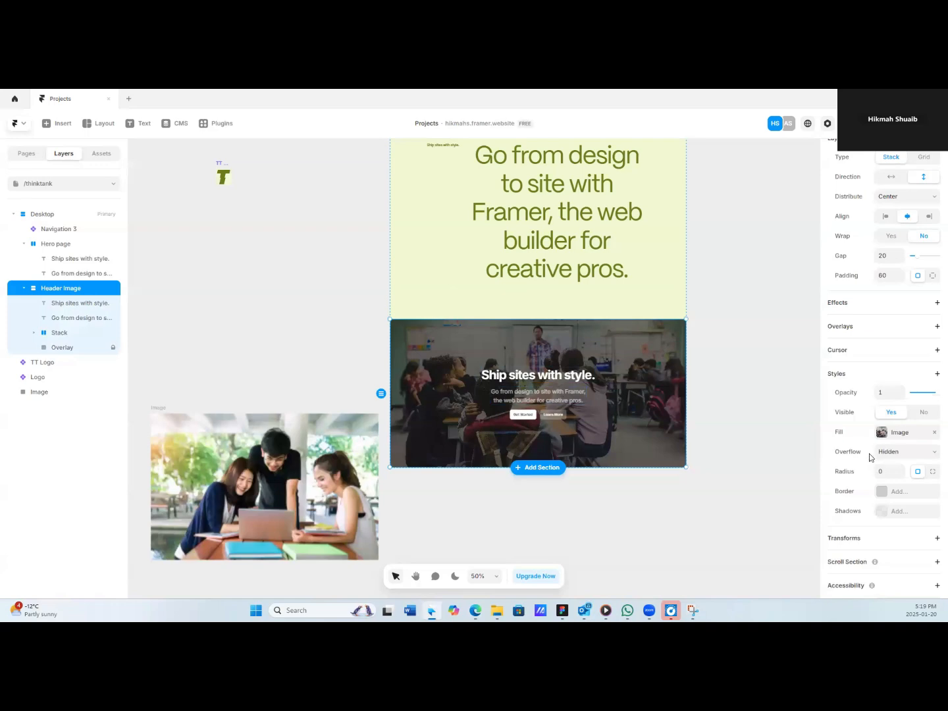
pyautogui.click(895, 432)
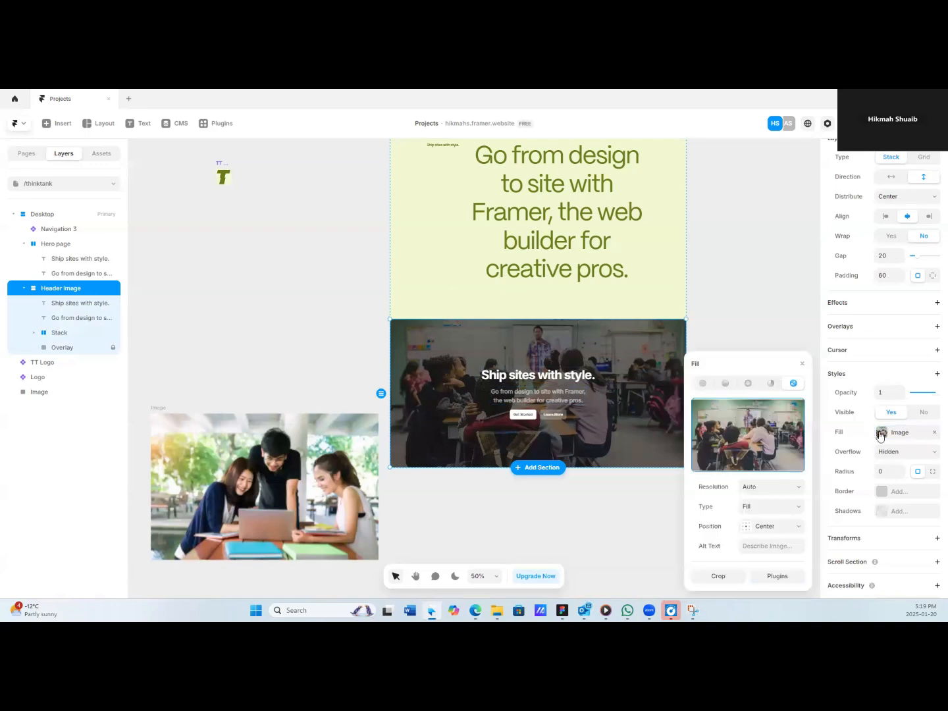
pyautogui.click(763, 490)
pyautogui.click(761, 494)
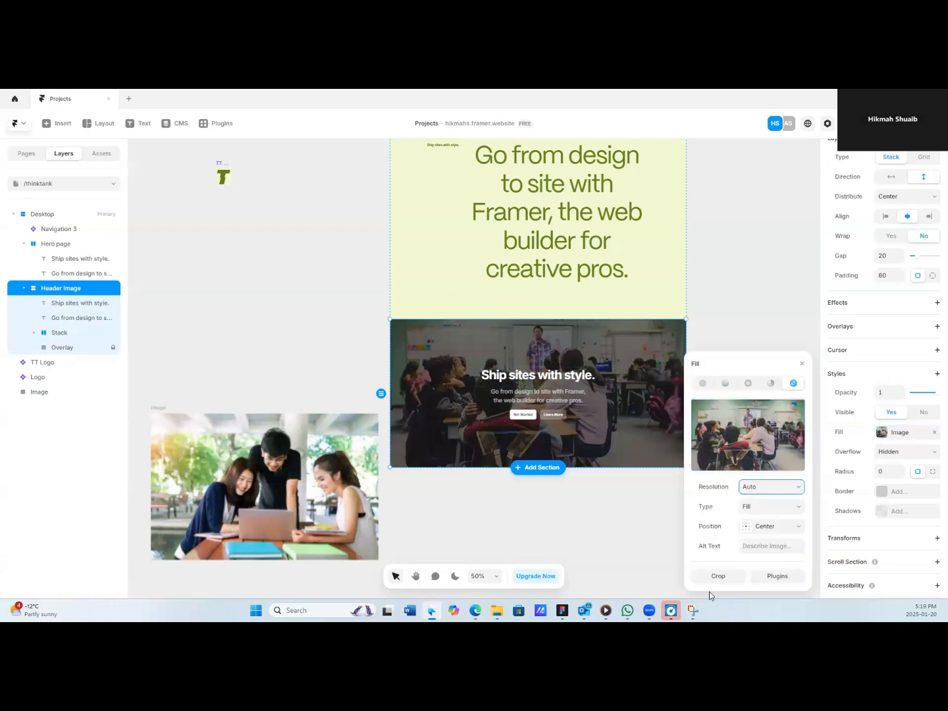
pyautogui.click(475, 610)
pyautogui.click(197, 353)
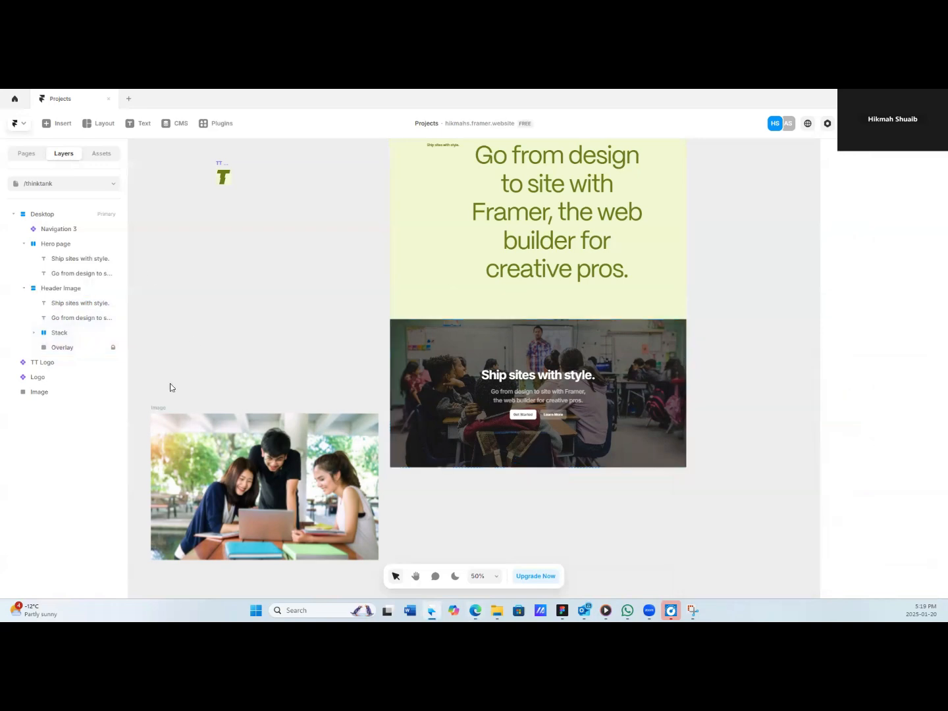
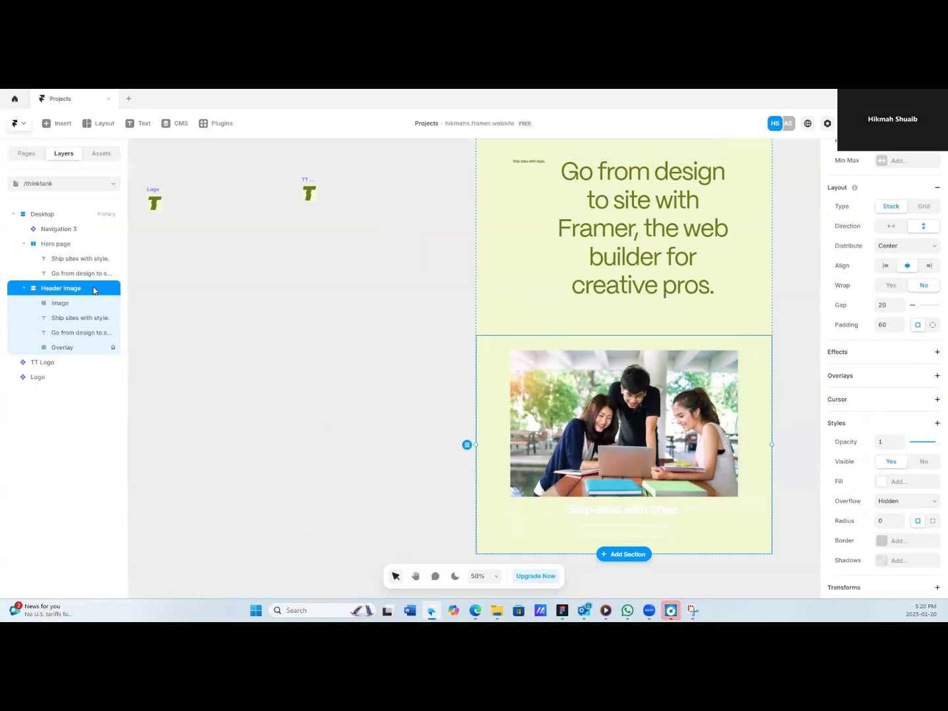
# Enlarge the photo in the Header Image section to a height of 720 and make its width relative at 104%.
pyautogui.click(80, 306)
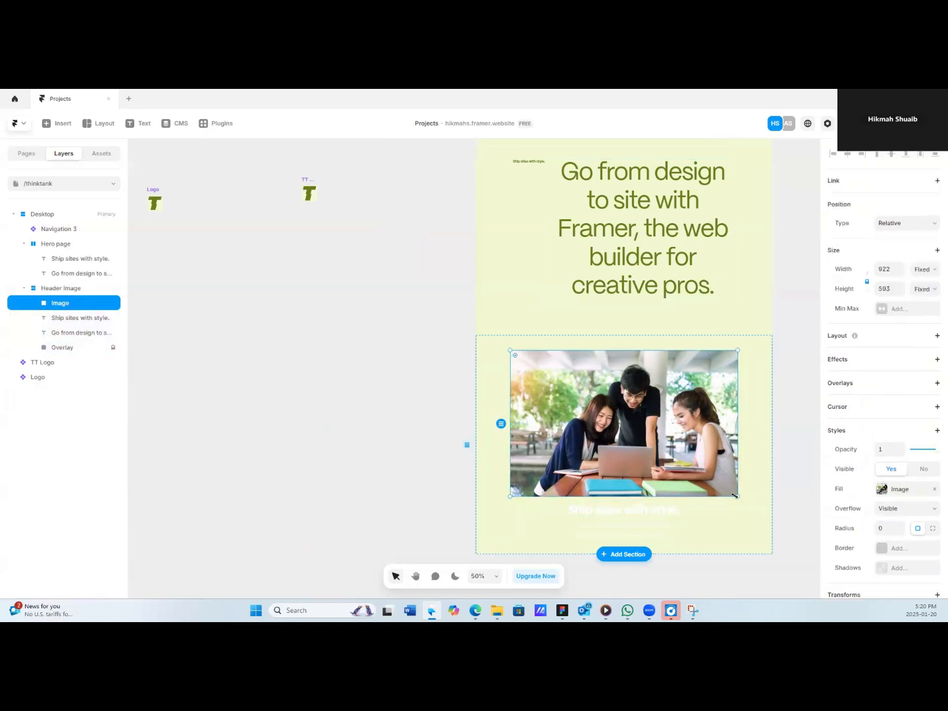
pyautogui.moveTo(736, 496); pyautogui.dragTo(785, 572)
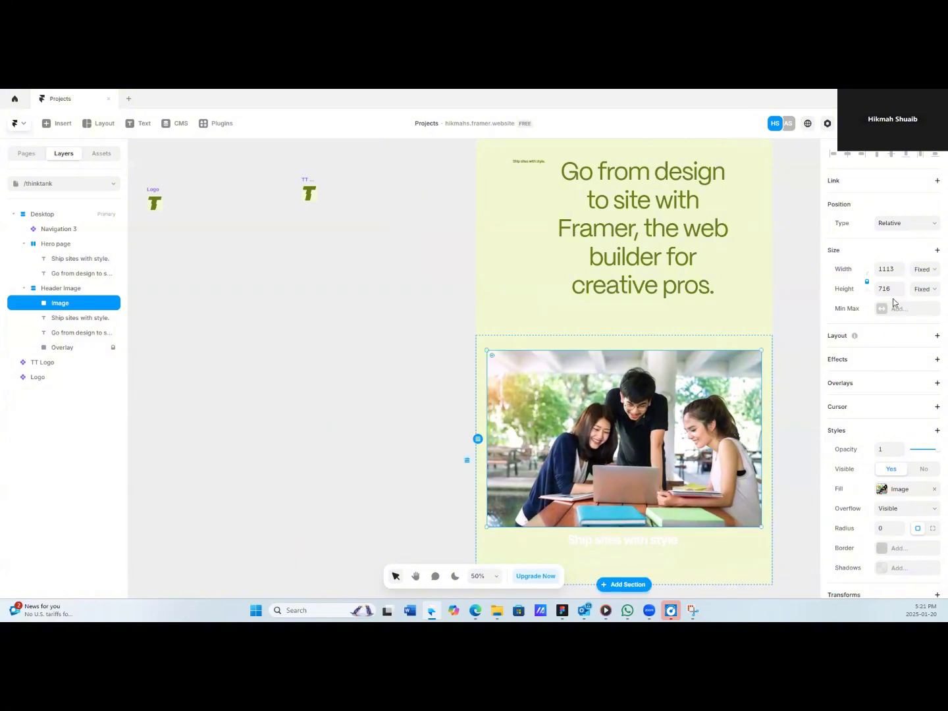
pyautogui.click(898, 267)
pyautogui.click(898, 267)
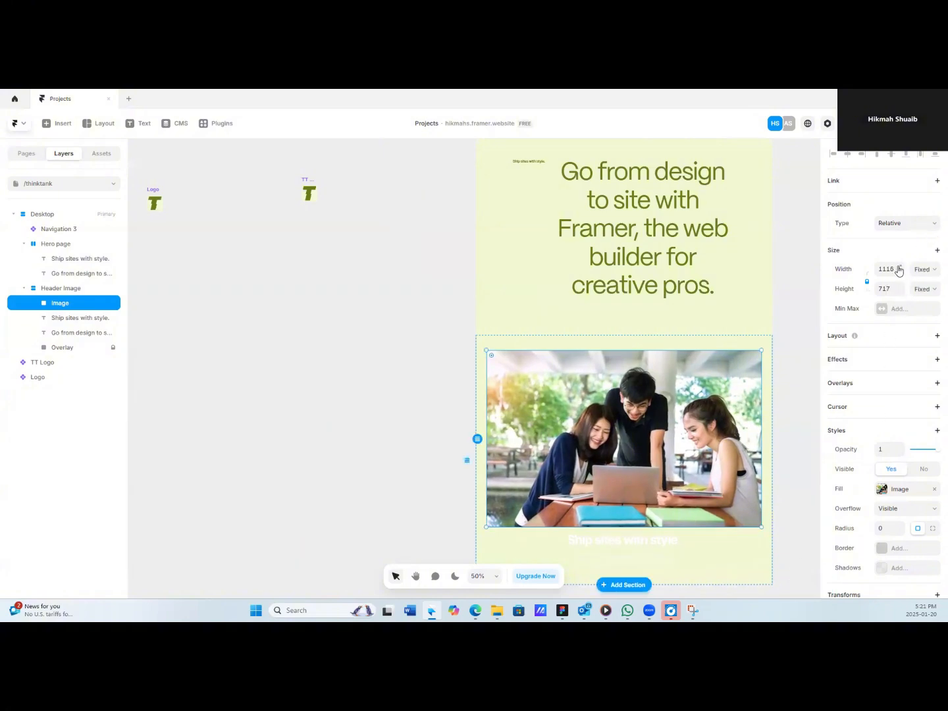
pyautogui.click(899, 268)
pyautogui.click(899, 267)
pyautogui.click(898, 268)
pyautogui.click(899, 268)
pyautogui.click(924, 270)
pyautogui.click(923, 287)
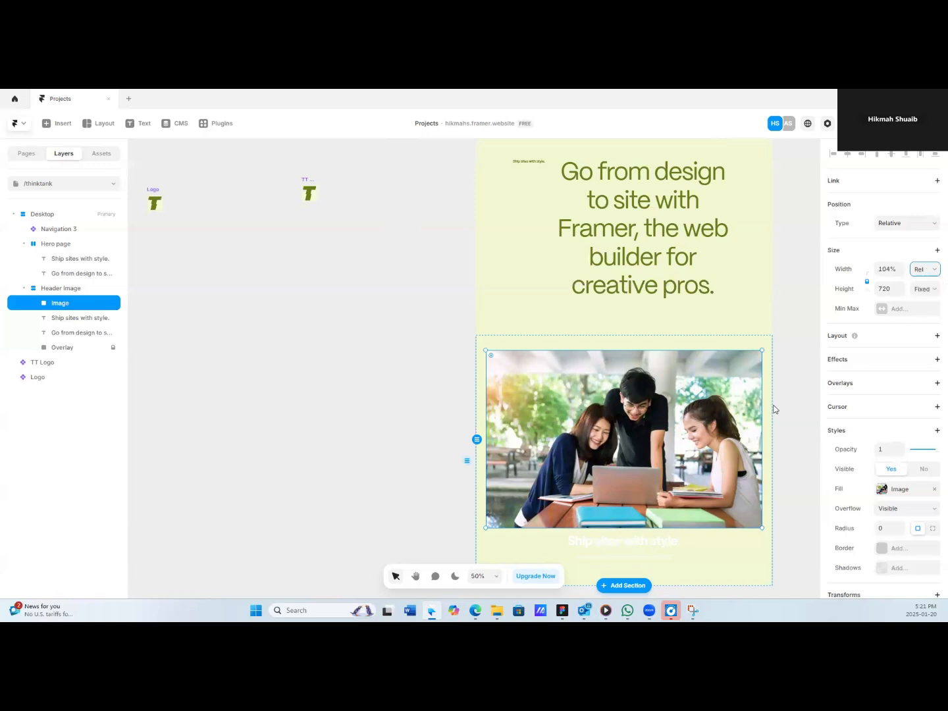
# Left-align the contents of the Header Image section's stack.
pyautogui.hscroll(3, 690, 370)
pyautogui.scroll(-3, 563, 464)
pyautogui.click(504, 453)
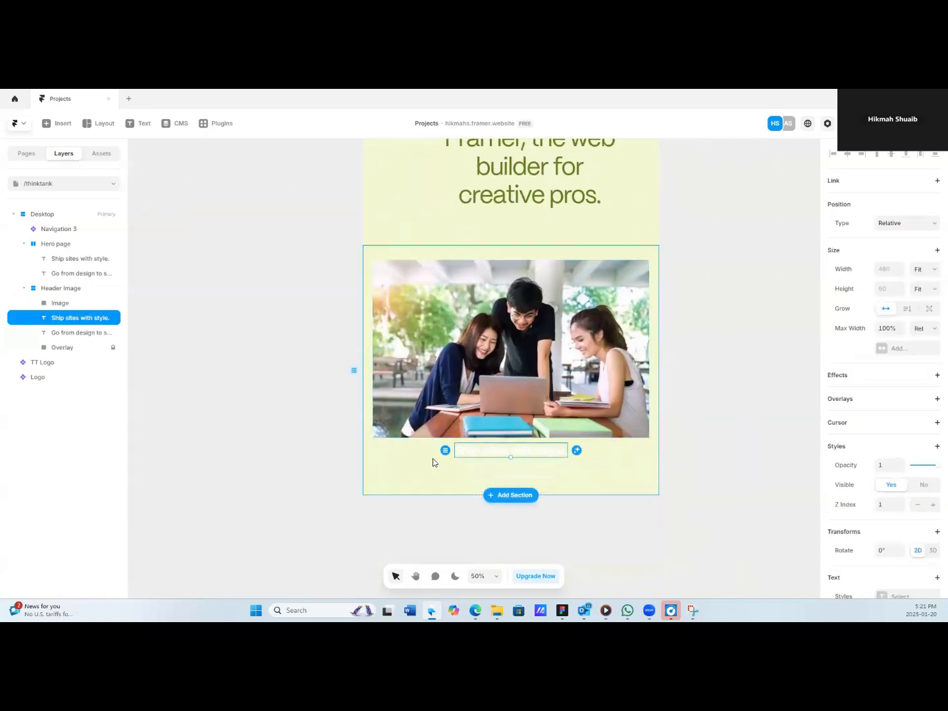
pyautogui.click(586, 460)
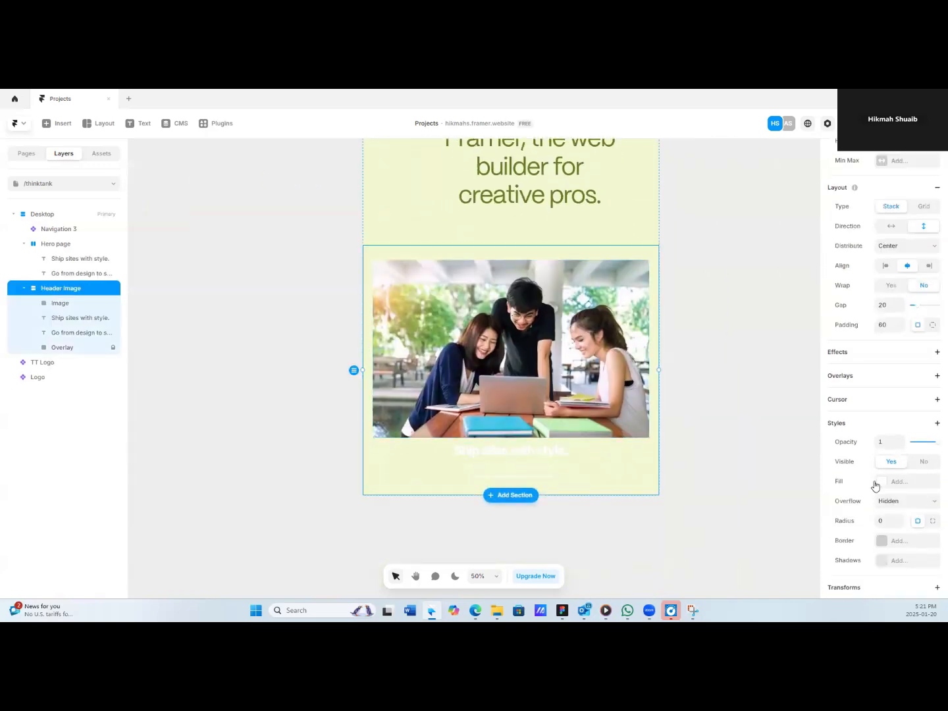
pyautogui.click(886, 265)
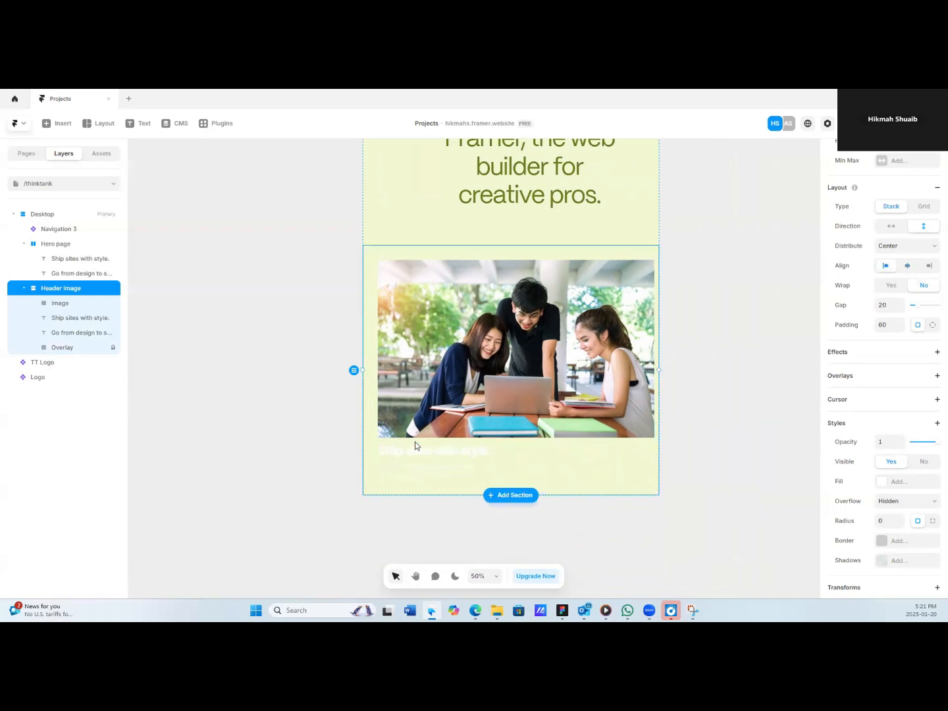
# Set the font of the heading and paragraph below the photo to PP Mori Regular.
pyautogui.click(422, 456)
pyautogui.doubleClick(424, 456)
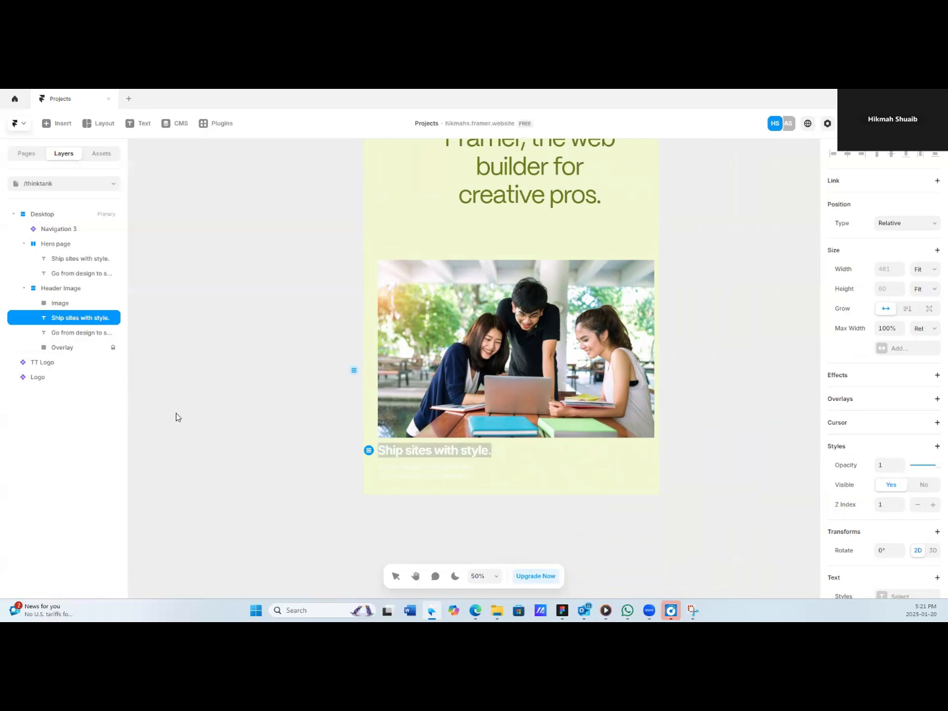
pyautogui.keyDown('shift'); pyautogui.click(75, 330); pyautogui.keyUp('shift')
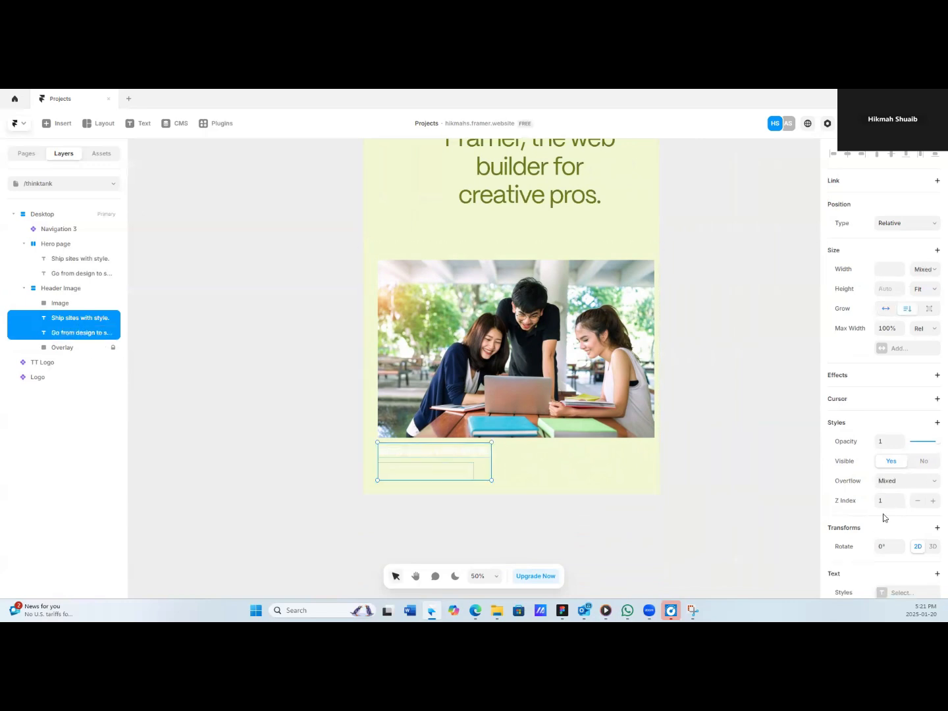
pyautogui.scroll(-3, 926, 404)
pyautogui.click(888, 438)
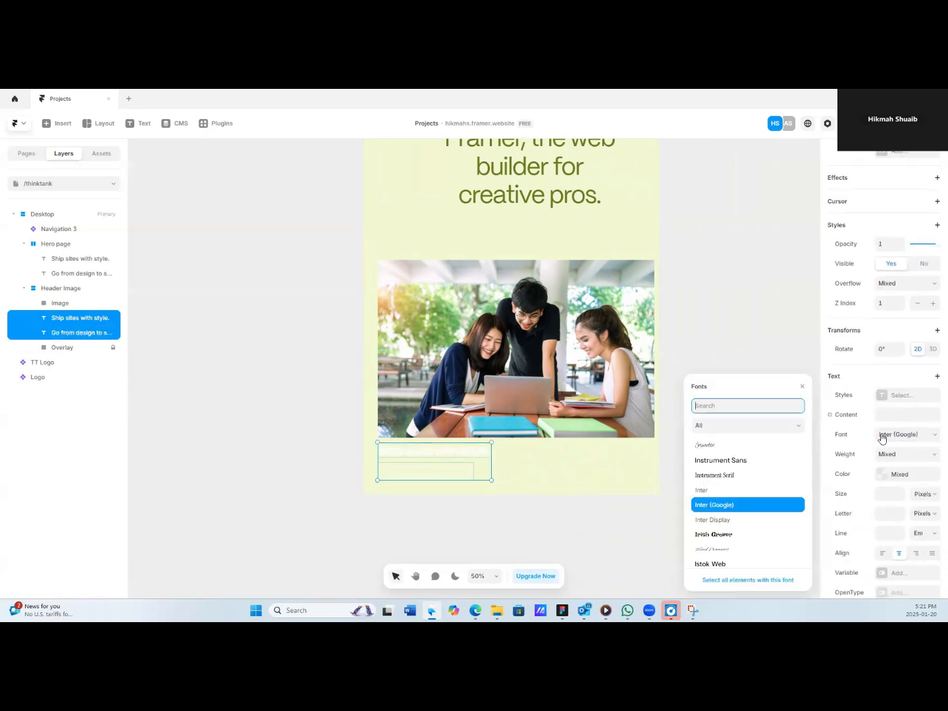
pyautogui.write('PP')
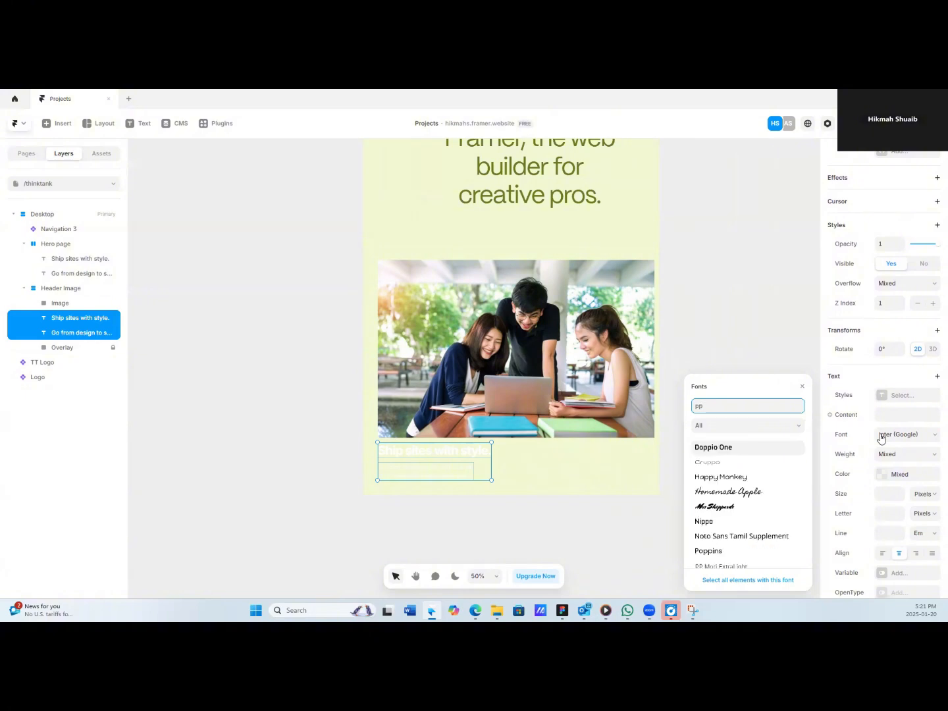
pyautogui.write(' mori')
pyautogui.click(724, 478)
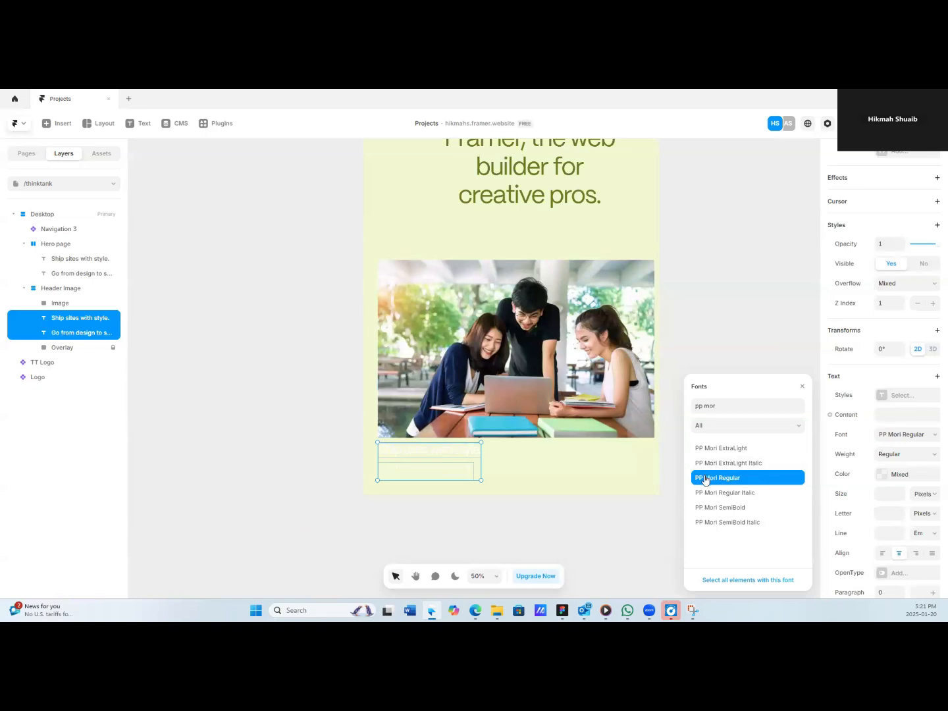
# Apply the Thinktank colour style to the heading and paragraph below the photo.
pyautogui.click(882, 477)
pyautogui.scroll(-3, 734, 519)
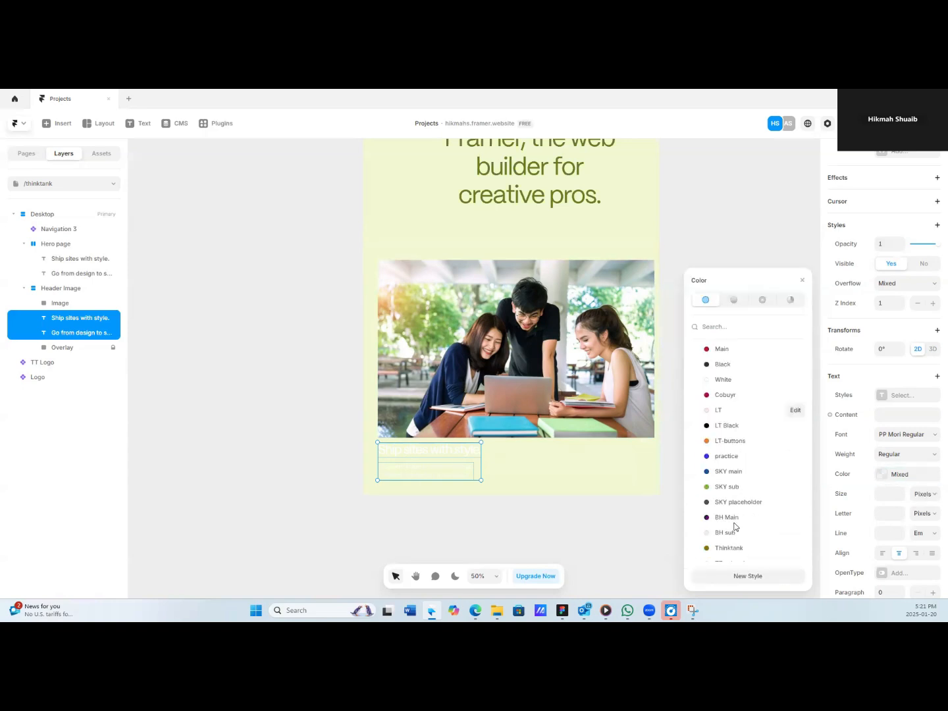
pyautogui.click(724, 539)
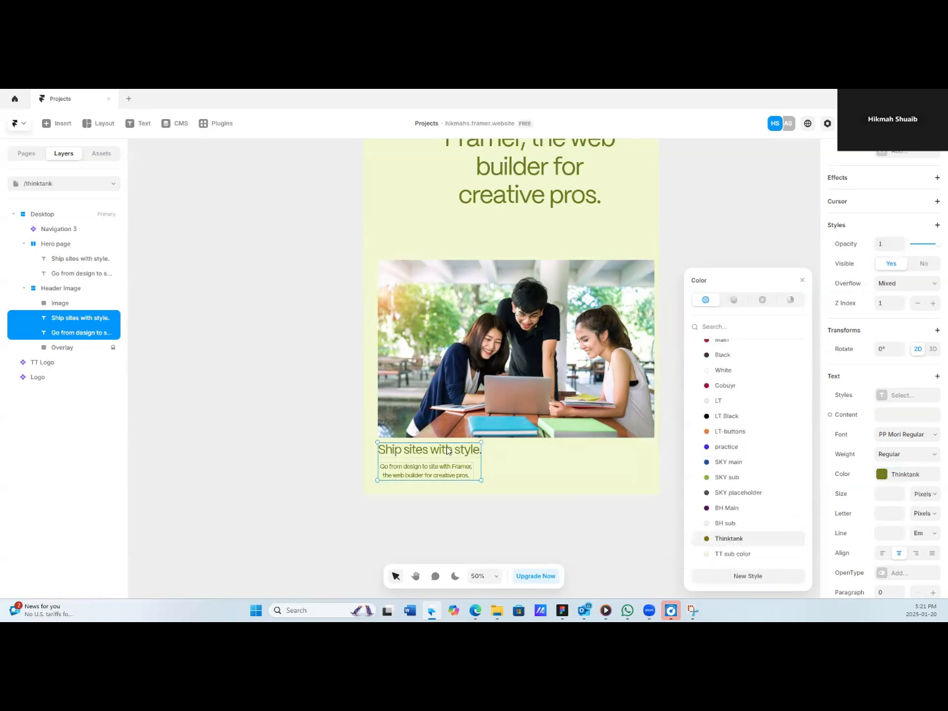
pyautogui.click(436, 517)
# Give the "Ship sites with style." heading below the photo size 14, letter spacing 0 and a line height of 20 pixels.
pyautogui.click(449, 450)
pyautogui.scroll(-4, 883, 450)
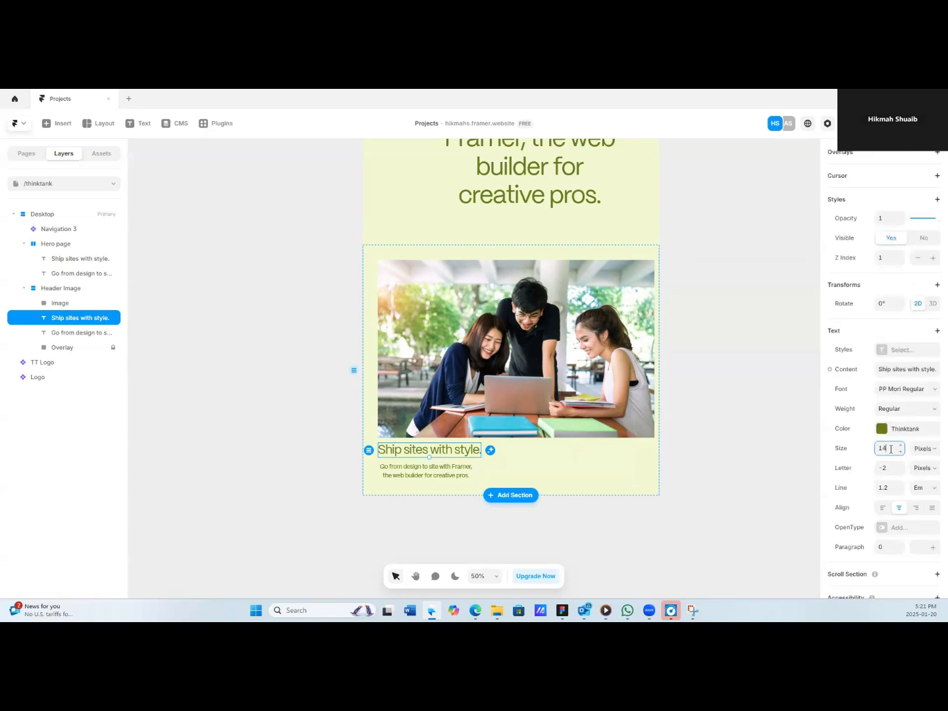
pyautogui.press('Return')
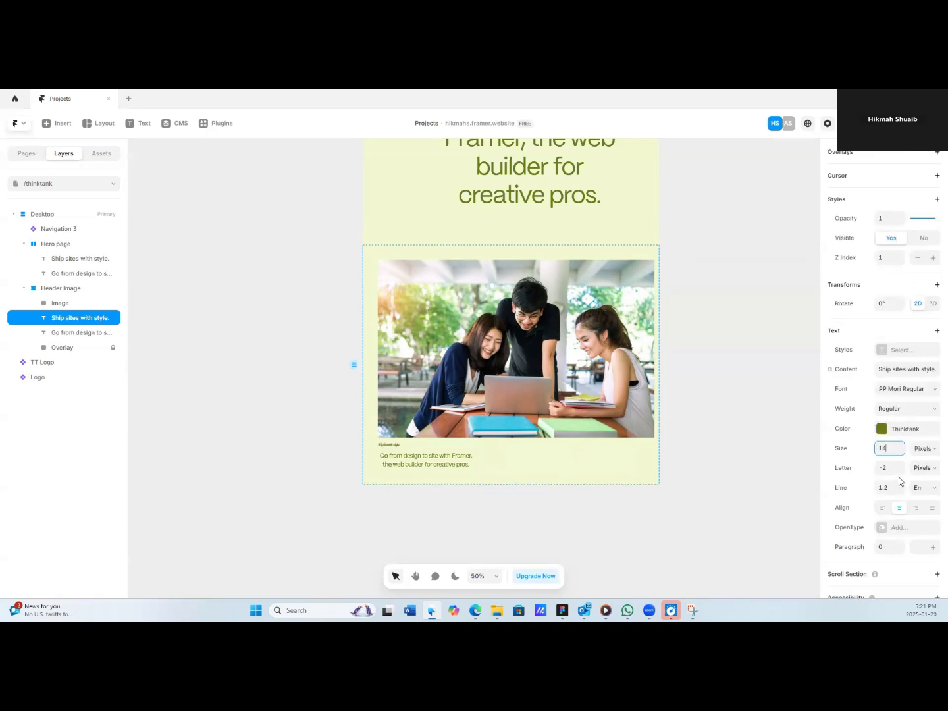
pyautogui.click(932, 488)
pyautogui.click(920, 514)
pyautogui.click(889, 488)
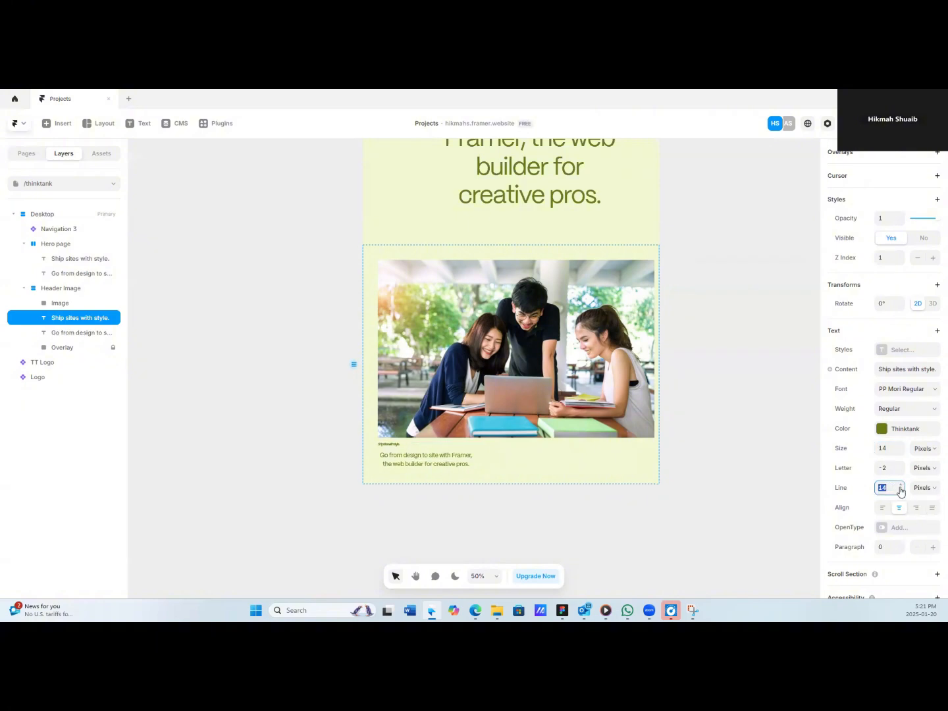
pyautogui.write('20')
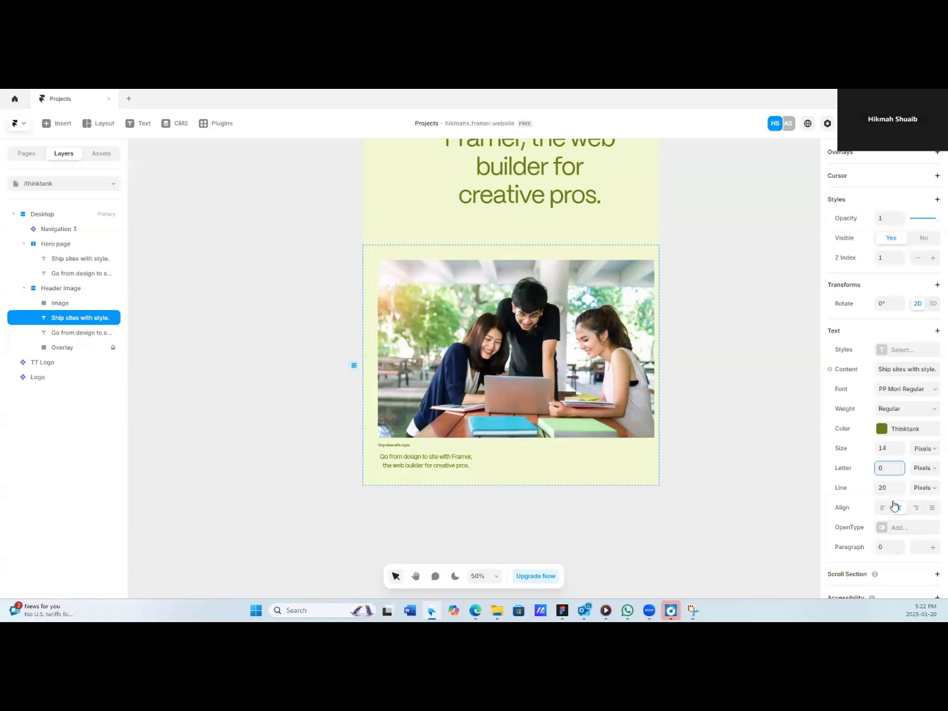
# Widen the "Go from design to site" paragraph below the photo to 729 and set its font size to 28 pixels.
pyautogui.click(419, 462)
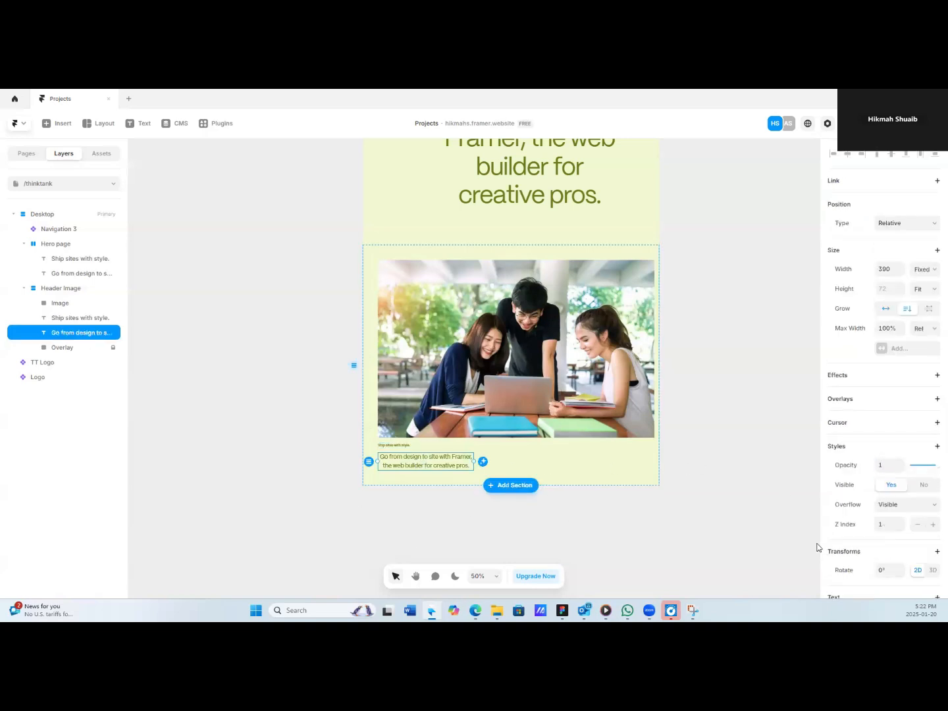
pyautogui.click(885, 309)
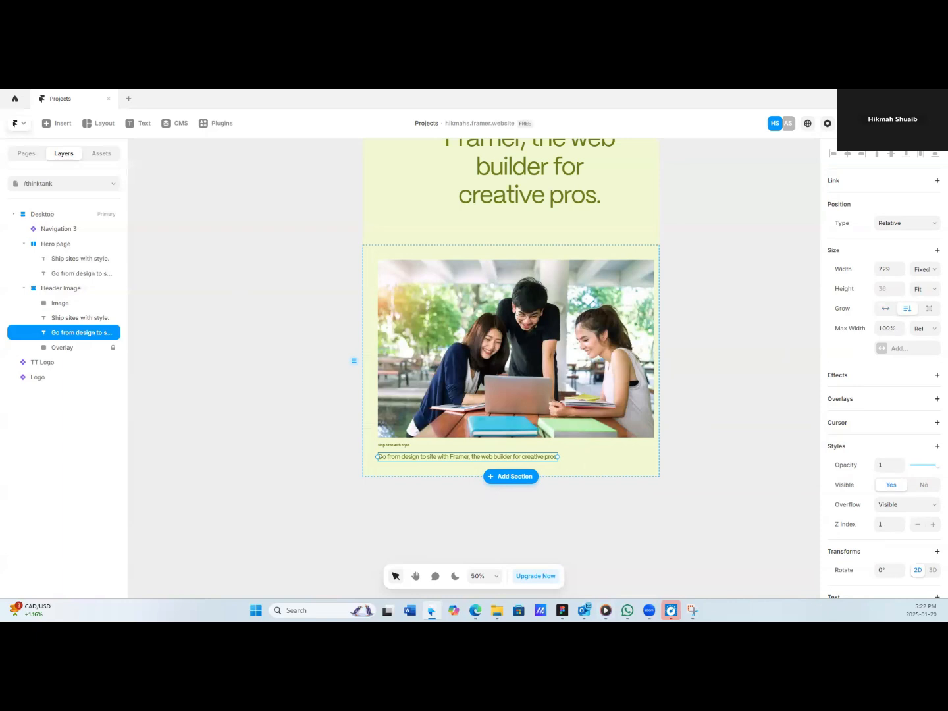
pyautogui.scroll(-4, 915, 438)
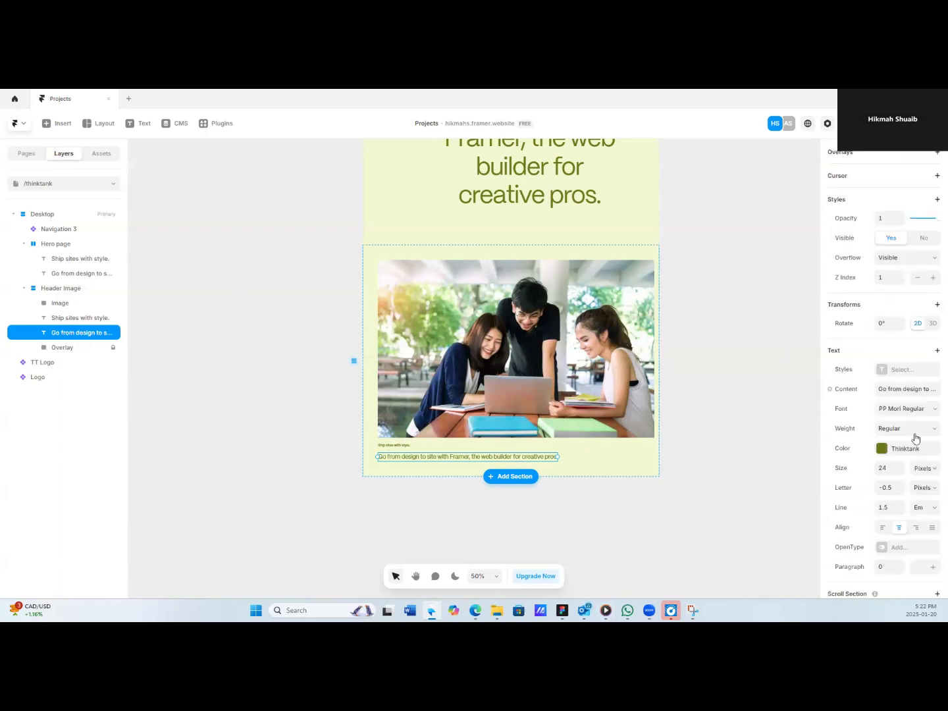
pyautogui.click(899, 466)
pyautogui.click(900, 466)
pyautogui.click(900, 466)
pyautogui.click(900, 466)
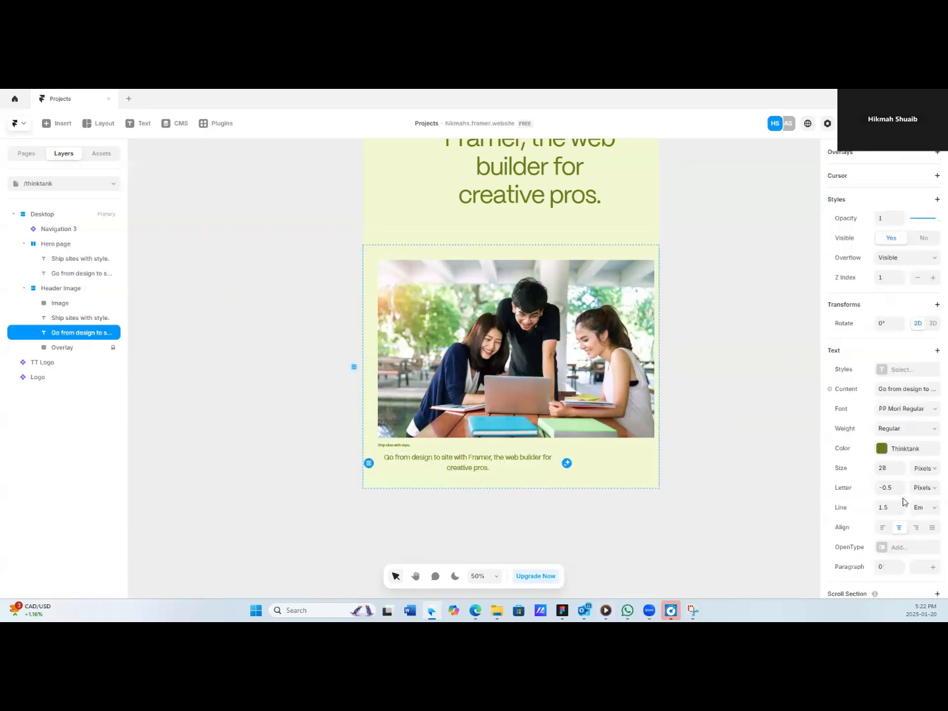
# Give the paragraph below the photo a 40-pixel line height and -0.2 letter spacing, and widen it to fit on one line.
pyautogui.click(927, 512)
pyautogui.click(924, 531)
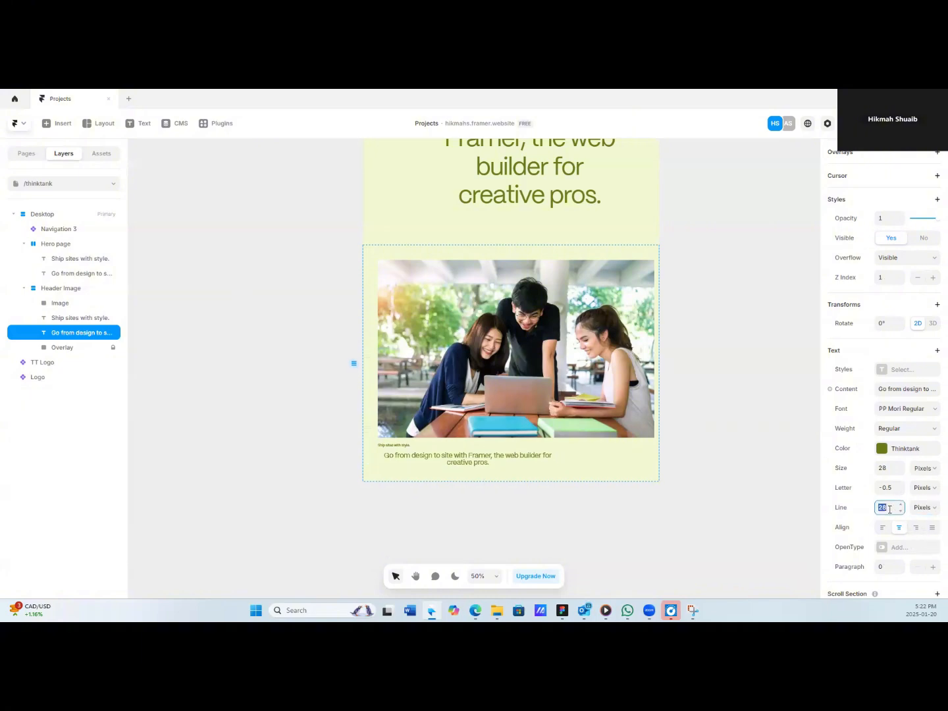
pyautogui.write('40')
pyautogui.click(891, 490)
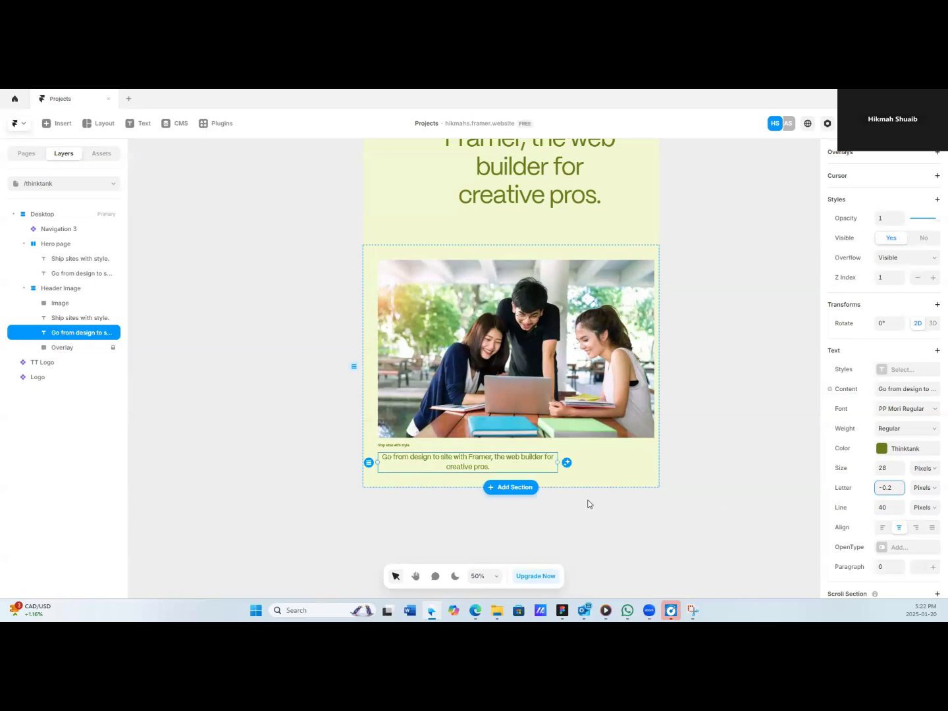
pyautogui.moveTo(567, 463); pyautogui.dragTo(597, 457)
# Set the Hero page stack's distribution to Start and its gap to 120.
pyautogui.scroll(3, 881, 466)
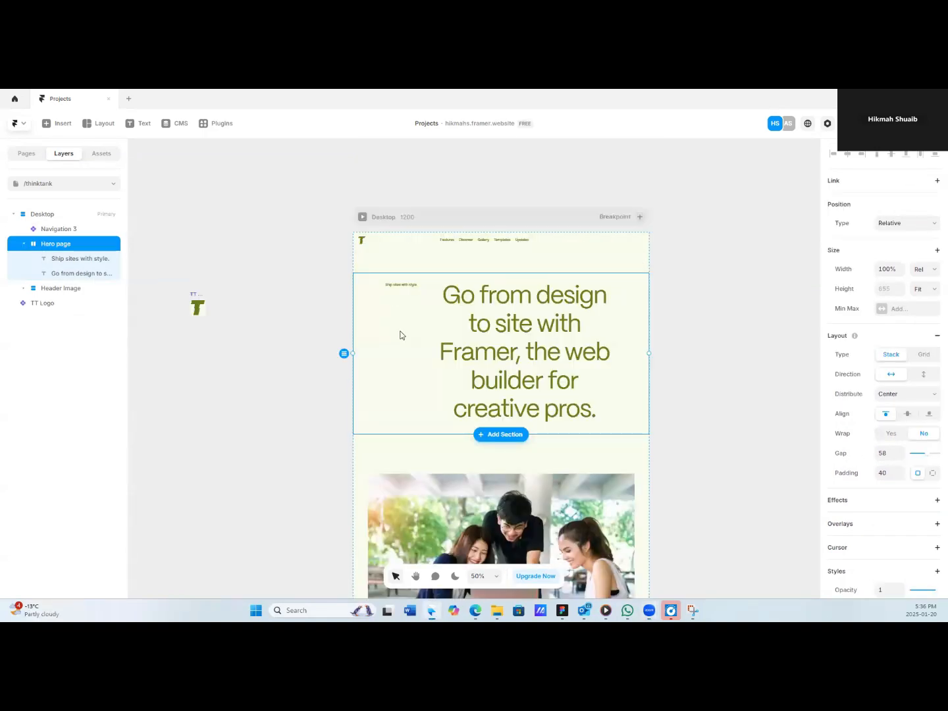
pyautogui.click(447, 306)
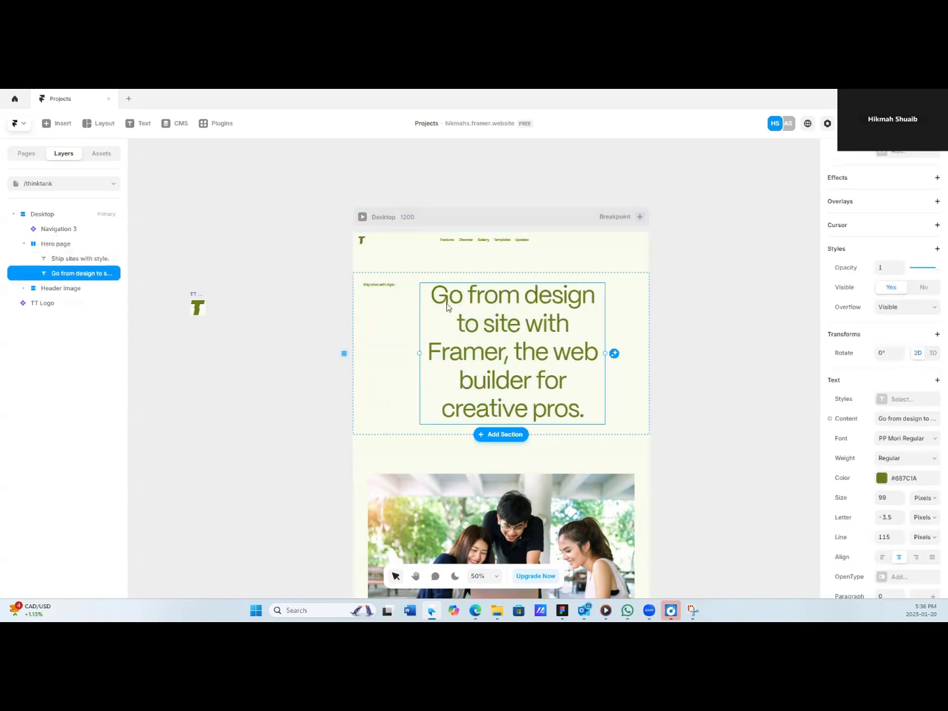
pyautogui.write('120')
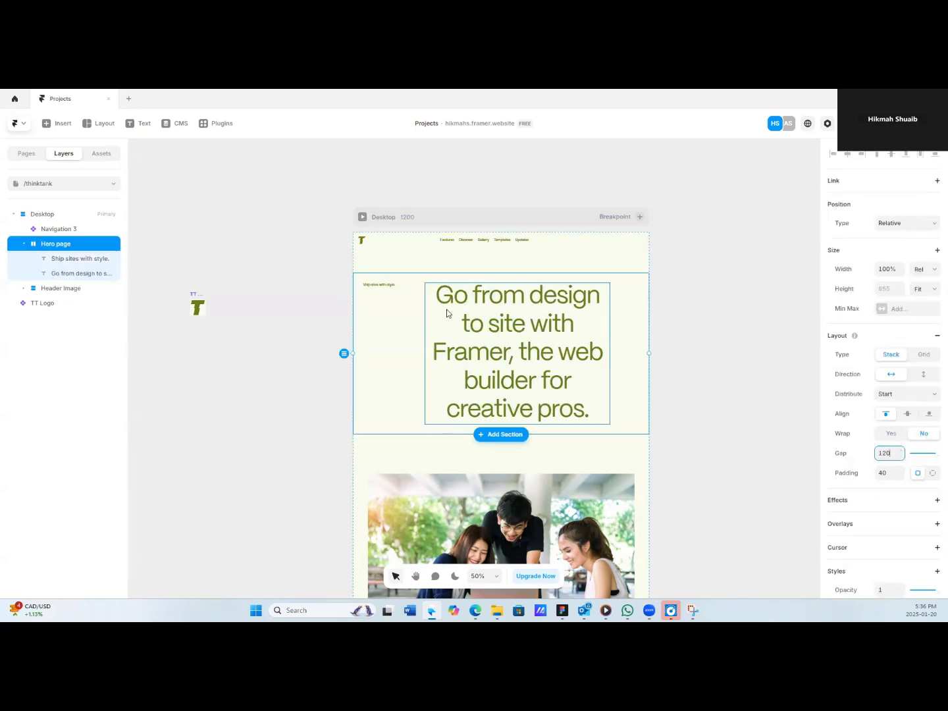
# Duplicate the "Ship sites with style." heading below the photo and move the copy above the image in the Header Image stack.
pyautogui.scroll(-3, 451, 310)
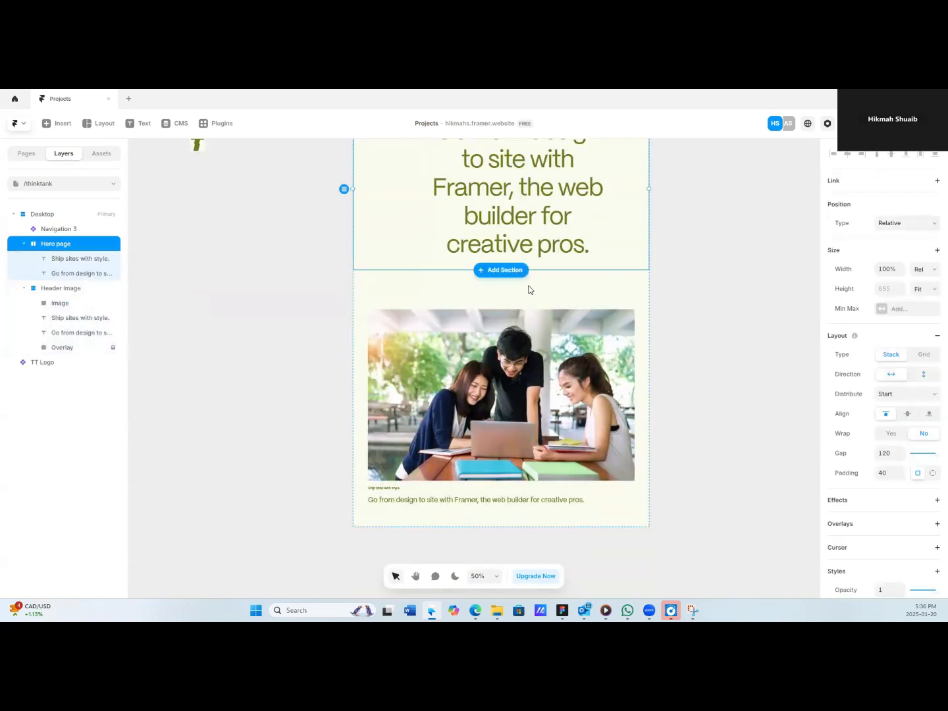
pyautogui.scroll(-2, 519, 439)
pyautogui.click(384, 423)
pyautogui.hotkey('ctrl', 'd')
pyautogui.press('Up')
pyautogui.press('Up')
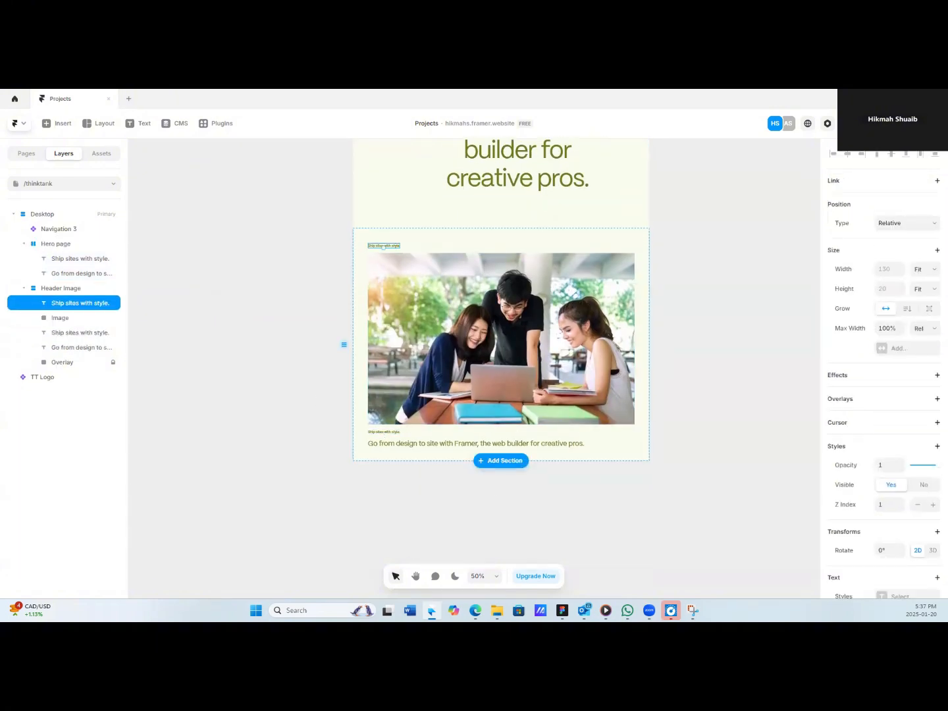
pyautogui.scroll(4, 480, 354)
pyautogui.scroll(-3, 624, 411)
pyautogui.click(372, 504)
pyautogui.scroll(3, 372, 504)
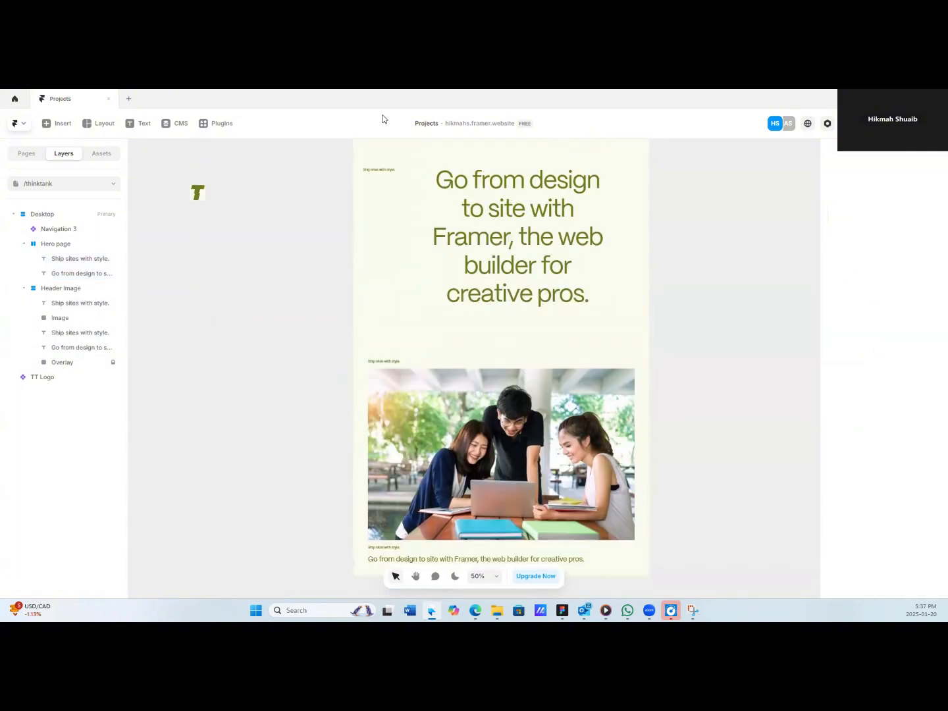
# Insert the ready-made grid section with four mixed-width image cards below the photo section.
pyautogui.click(62, 125)
pyautogui.scroll(-3, 208, 363)
pyautogui.click(210, 260)
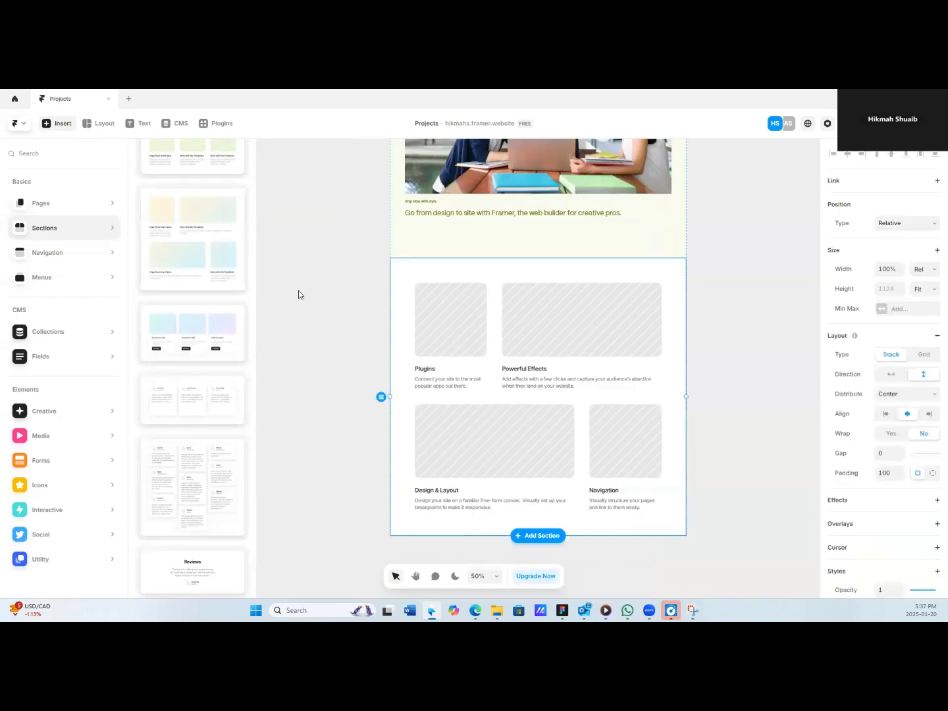
# Reorder the grid's cards to Design & Layout, Plugins, Navigation and Powerful Effects.
pyautogui.click(451, 319)
pyautogui.click(581, 439)
pyautogui.click(71, 451)
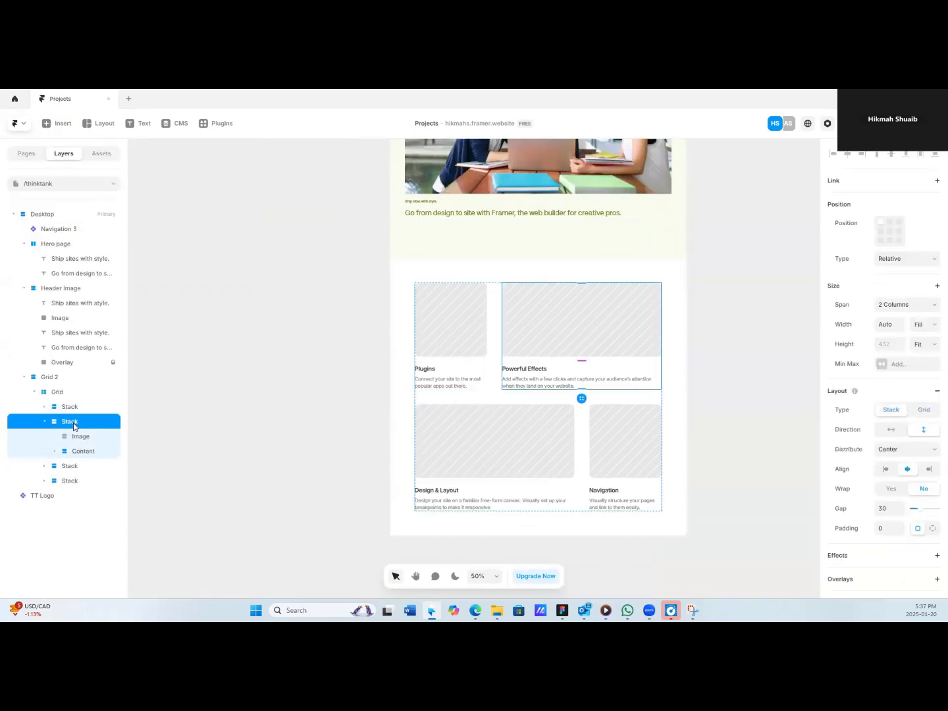
pyautogui.click(78, 466)
pyautogui.press('Up')
pyautogui.press('Up')
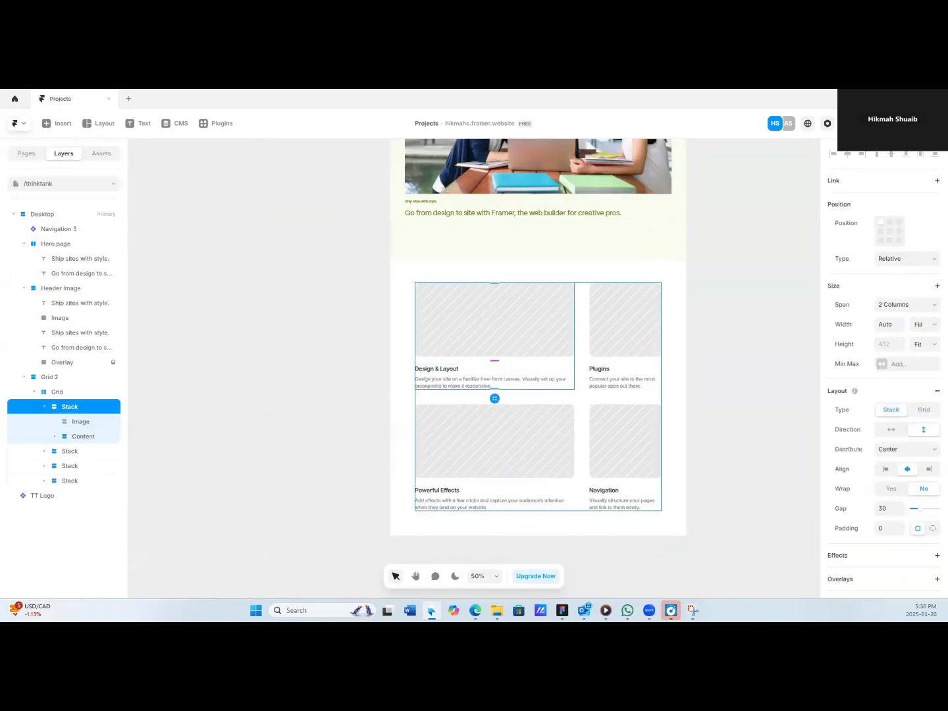
pyautogui.click(87, 480)
pyautogui.press('Up')
# Apply the Thinktank colour style to the headings and descriptions of all four grid cards.
pyautogui.click(447, 370)
pyautogui.click(45, 481)
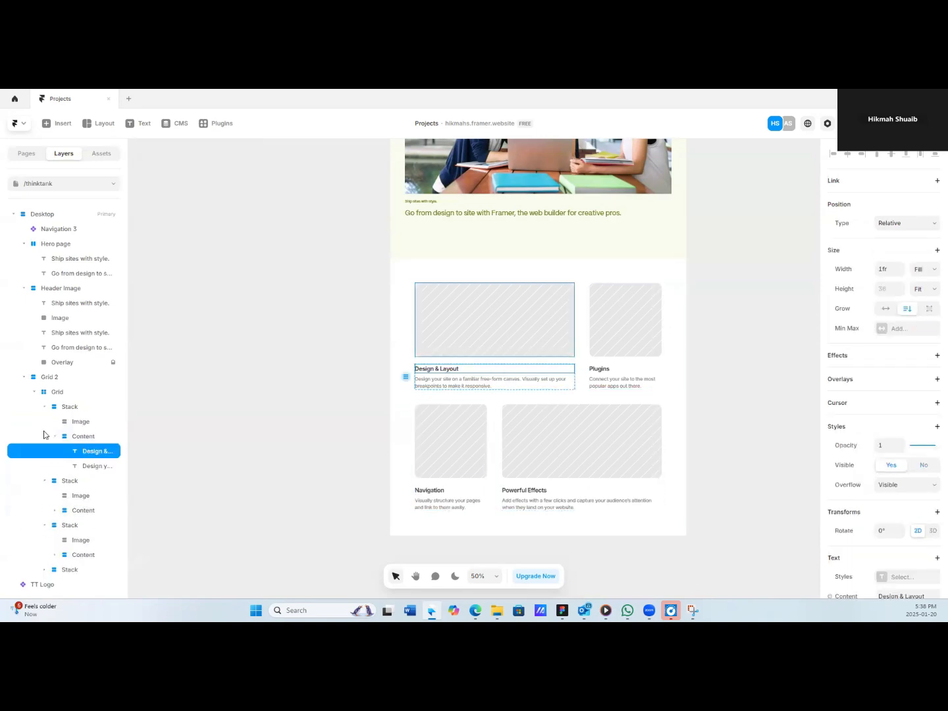
pyautogui.click(45, 525)
pyautogui.click(45, 525)
pyautogui.click(44, 570)
pyautogui.click(54, 511)
pyautogui.scroll(-2, 55, 520)
pyautogui.click(55, 495)
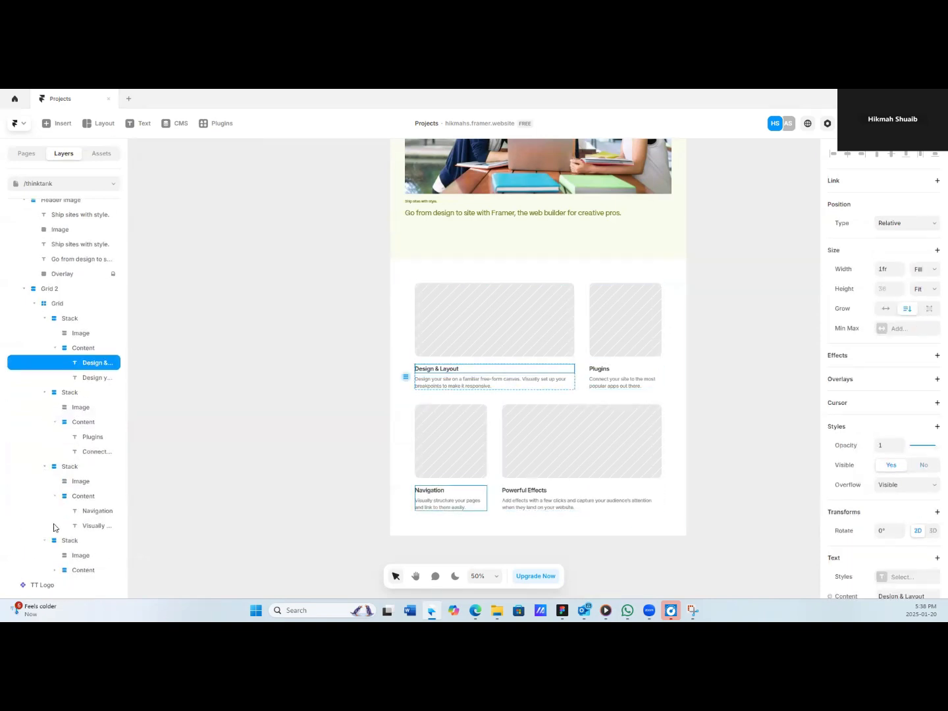
pyautogui.click(54, 570)
pyautogui.keyDown('ctrl'); pyautogui.click(97, 584); pyautogui.keyUp('ctrl')
pyautogui.keyDown('ctrl'); pyautogui.click(97, 376); pyautogui.keyUp('ctrl')
pyautogui.click(882, 337)
pyautogui.click(729, 539)
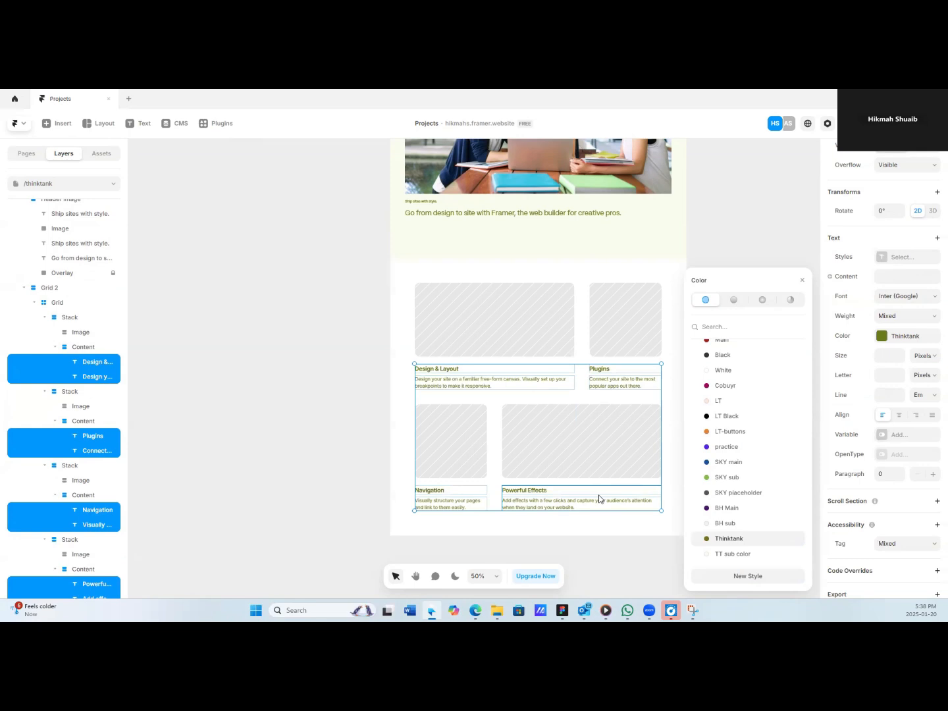
pyautogui.click(90, 364)
pyautogui.hotkey('ctrl', 'z')
pyautogui.click(728, 541)
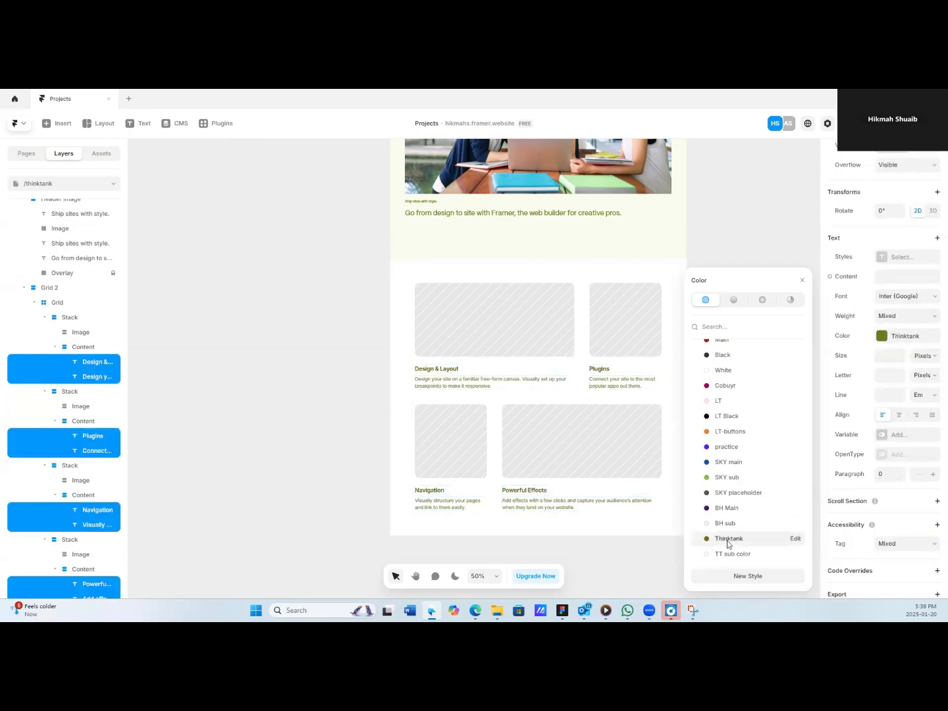
# Set the font of all the grid cards' texts to PP Mori Regular.
pyautogui.click(906, 296)
pyautogui.write('pp  mori')
pyautogui.click(704, 316)
pyautogui.press('BackSpace')
pyautogui.click(719, 388)
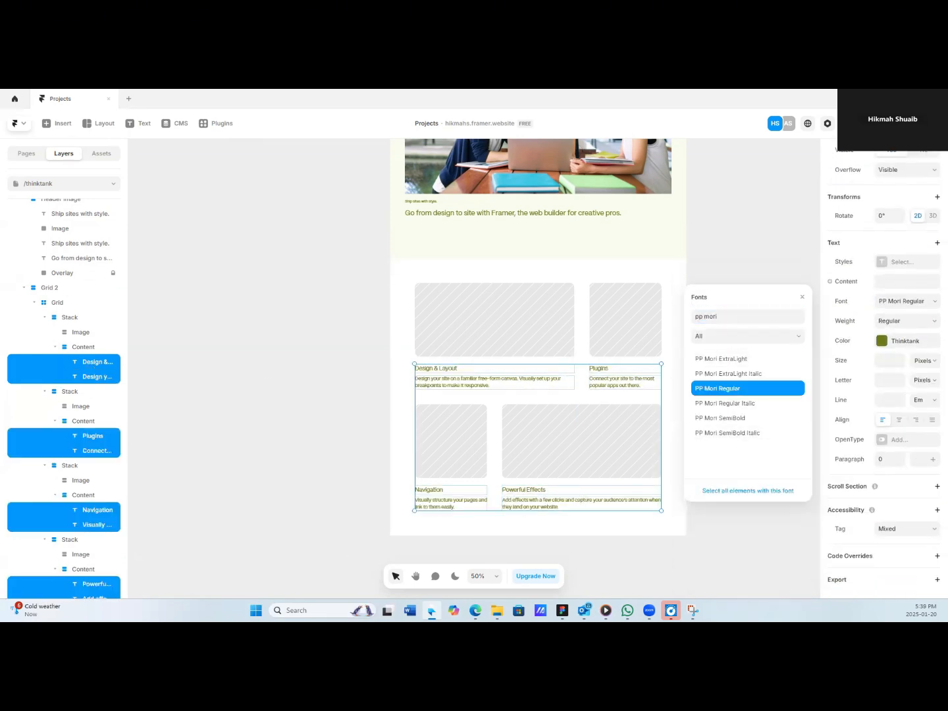
# Give the four card headings size 14, letter spacing -0.2 pixels and a line height of 1.3 em.
pyautogui.click(438, 370)
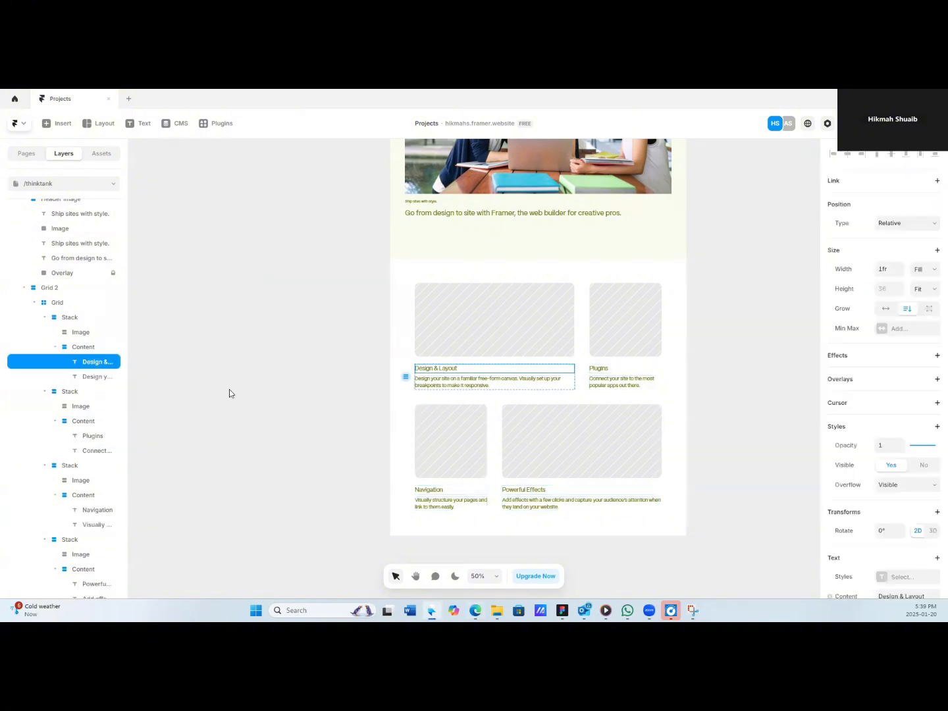
pyautogui.keyDown('shift'); pyautogui.click(91, 435); pyautogui.keyUp('shift')
pyautogui.keyDown('shift'); pyautogui.click(97, 509); pyautogui.keyUp('shift')
pyautogui.keyDown('shift'); pyautogui.click(97, 584); pyautogui.keyUp('shift')
pyautogui.click(902, 430)
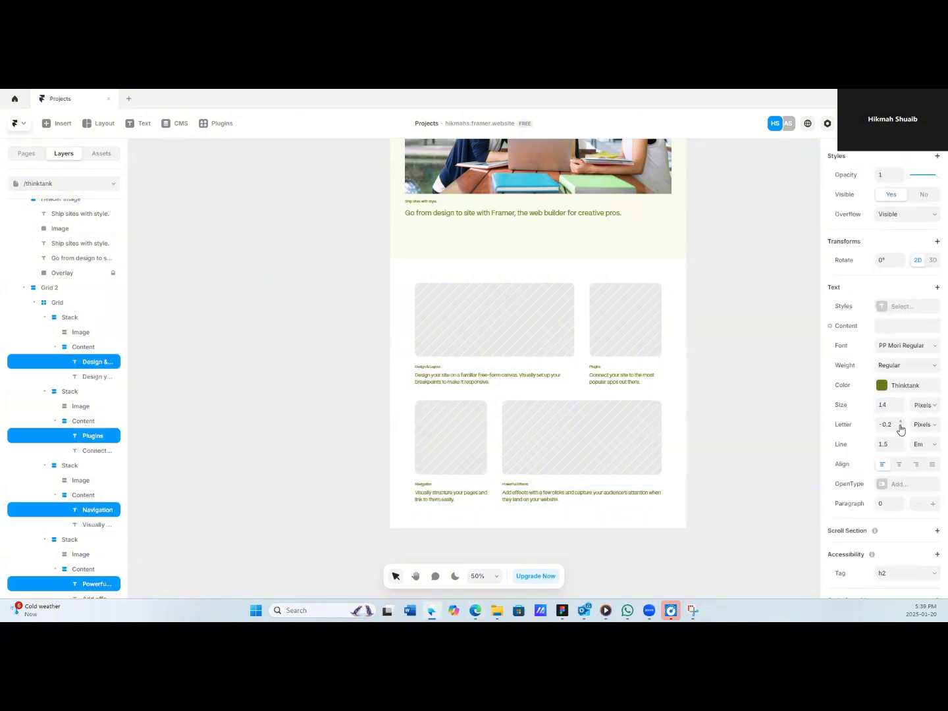
pyautogui.click(890, 444)
pyautogui.write('1.3')
# Give the four card descriptions size 28, letter spacing -0.2 and a line height of 40 pixels.
pyautogui.click(474, 381)
pyautogui.keyDown('shift'); pyautogui.click(606, 384); pyautogui.keyUp('shift')
pyautogui.keyDown('shift'); pyautogui.click(453, 495); pyautogui.keyUp('shift')
pyautogui.keyDown('shift'); pyautogui.click(542, 495); pyautogui.keyUp('shift')
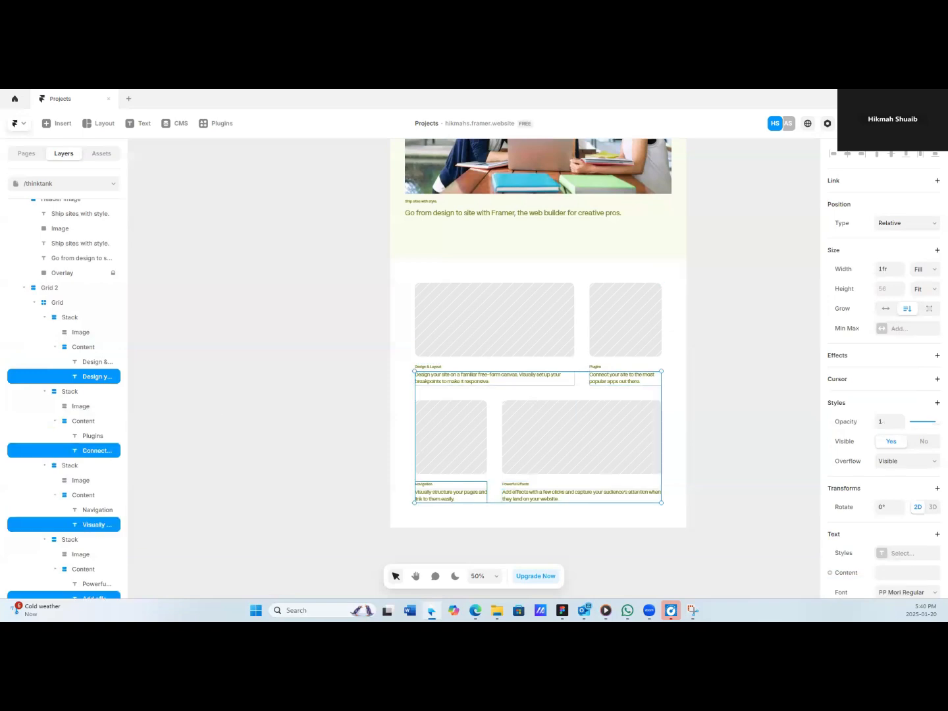
pyautogui.scroll(-3, 911, 497)
pyautogui.click(892, 455)
pyautogui.write('28')
pyautogui.click(899, 494)
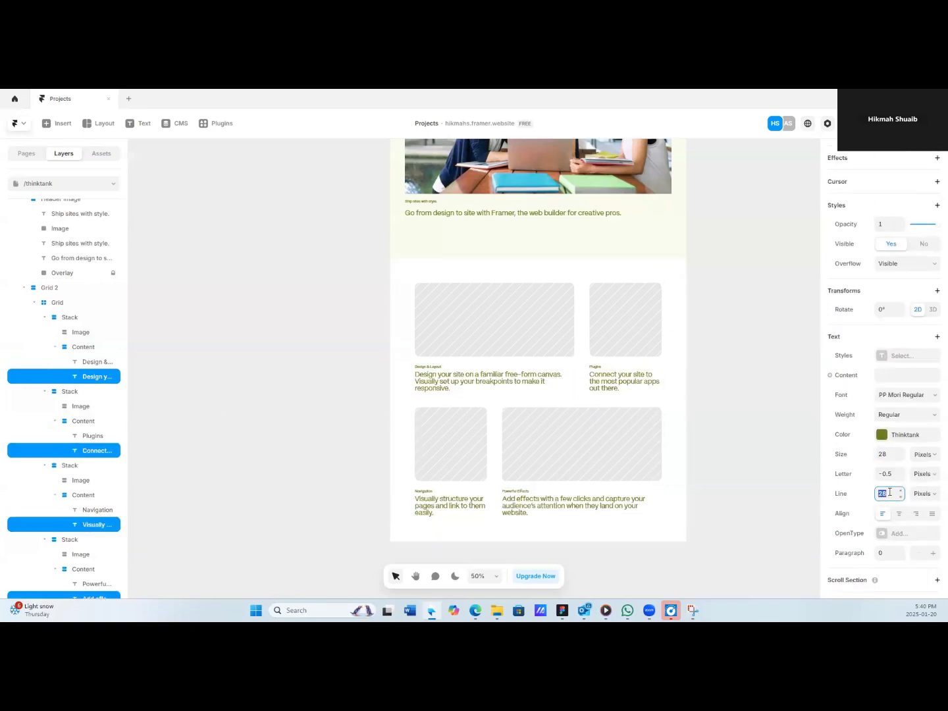
pyautogui.write('40')
pyautogui.press('Return')
pyautogui.scroll(-5, 536, 399)
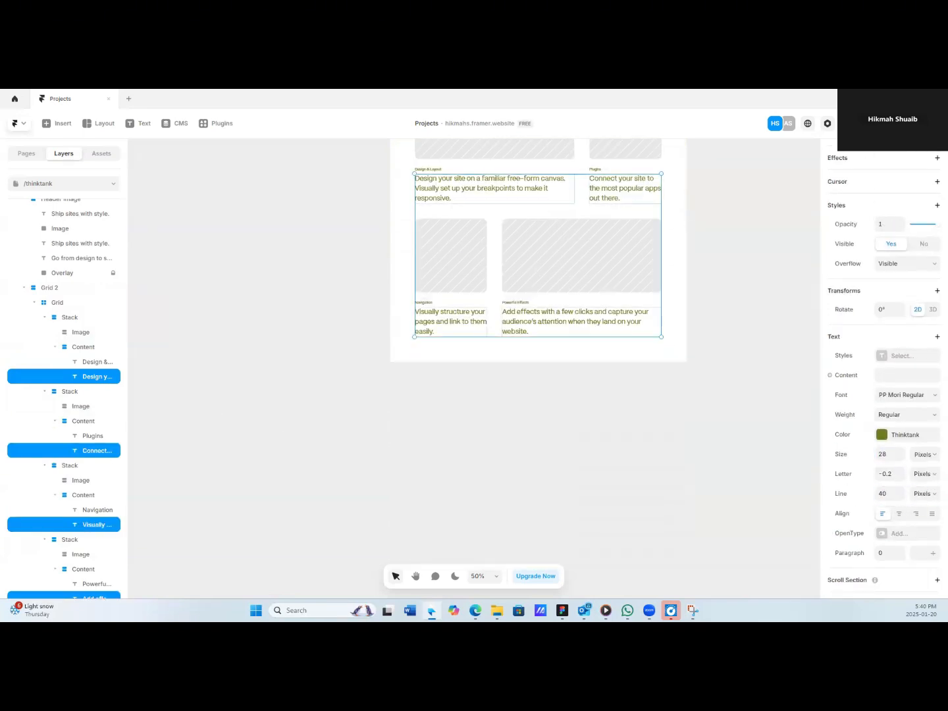
pyautogui.press('Escape')
pyautogui.click(101, 153)
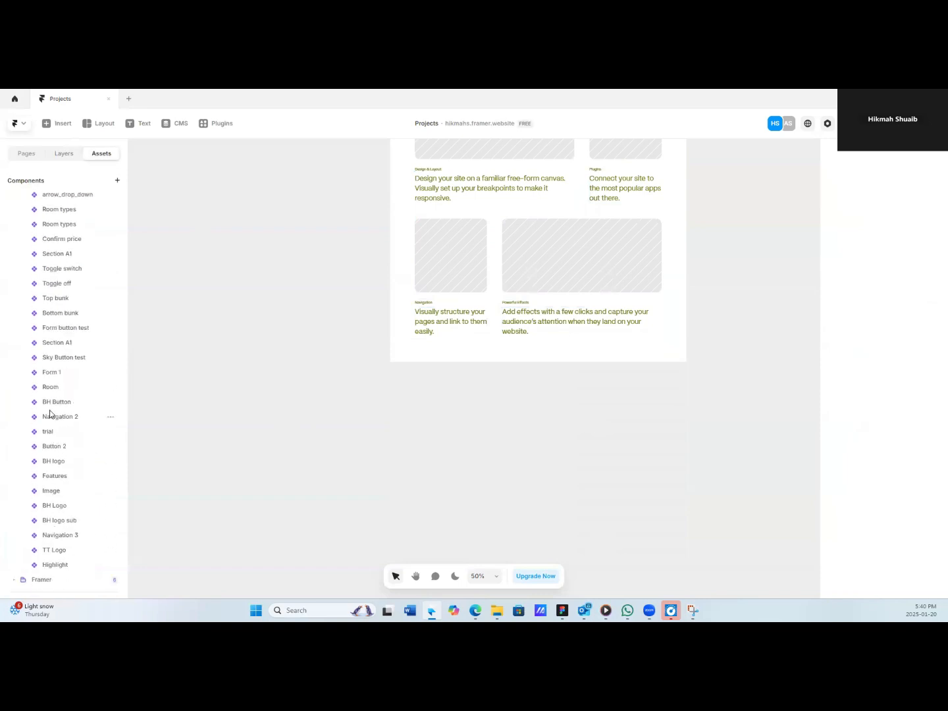
pyautogui.moveTo(209, 304); pyautogui.dragTo(510, 397)
pyautogui.click(906, 441)
pyautogui.click(902, 465)
pyautogui.press('Delete')
# Insert a Phosphor icon on the canvas beside the page and choose the ArrowRight icon for it.
pyautogui.click(56, 123)
pyautogui.moveTo(41, 484)
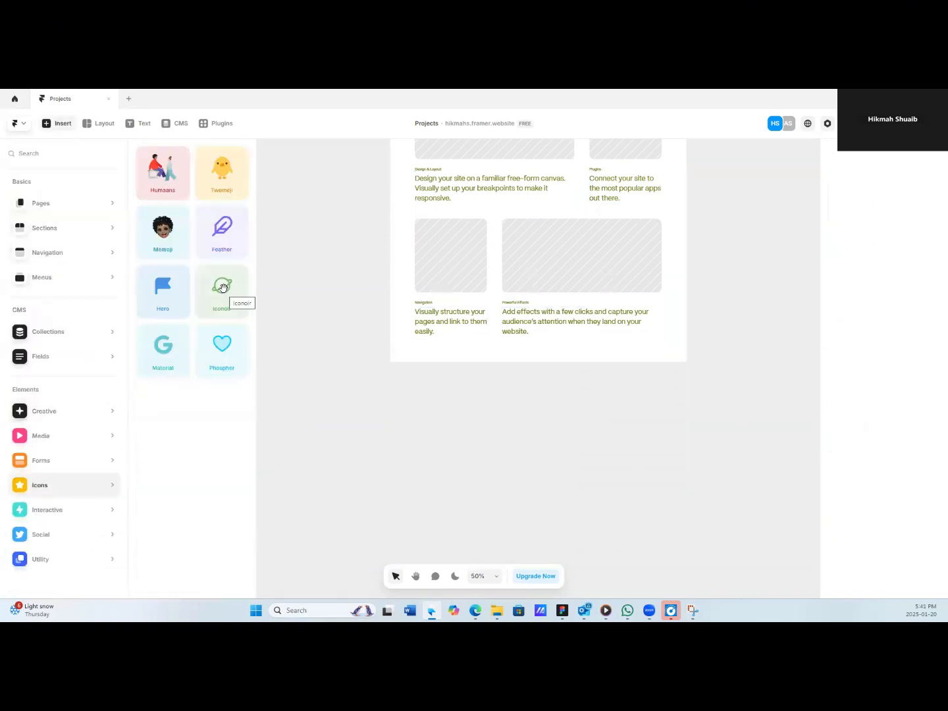
pyautogui.click(226, 353)
pyautogui.click(894, 459)
pyautogui.press('r')
pyautogui.press('a')
pyautogui.scroll(-15, 892, 412)
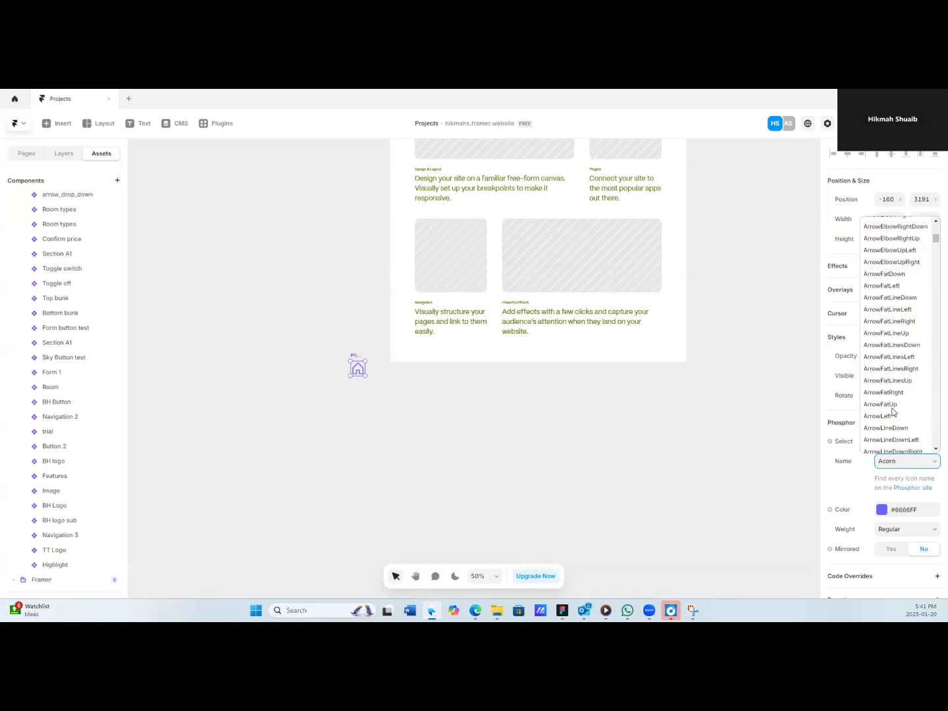
pyautogui.scroll(-2, 886, 293)
pyautogui.scroll(5, 881, 329)
pyautogui.click(880, 378)
# Apply the Thinktank colour style to the arrow icon, keeping its weight at Regular.
pyautogui.click(881, 509)
pyautogui.scroll(-5, 741, 486)
pyautogui.click(732, 541)
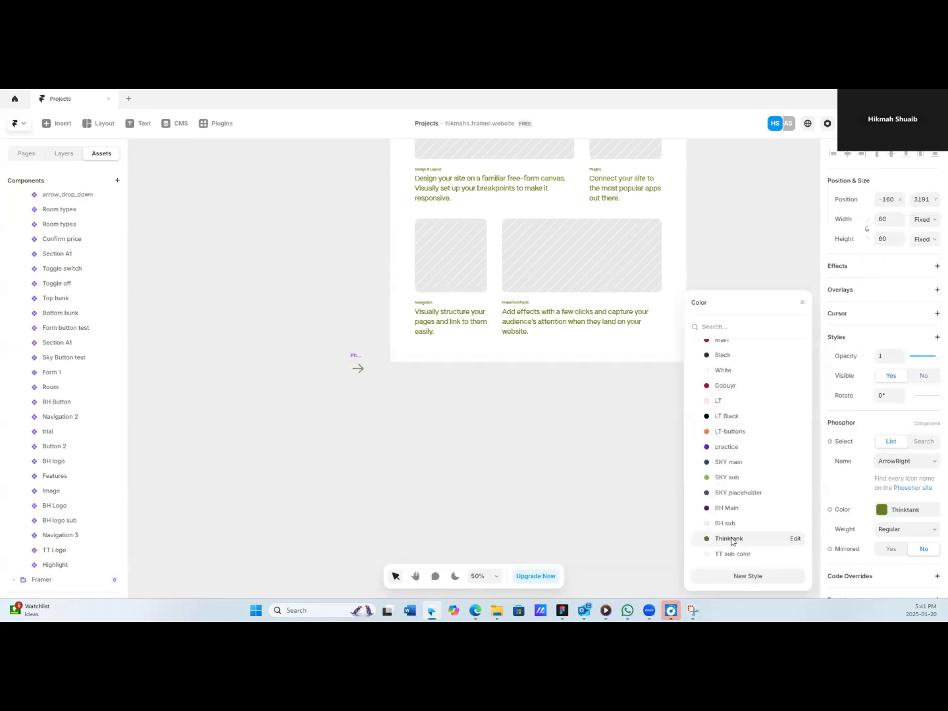
pyautogui.click(891, 530)
pyautogui.click(884, 491)
# Resize the arrow icon to 28 by 28.
pyautogui.scroll(2, 312, 380)
pyautogui.click(886, 219)
pyautogui.write('3')
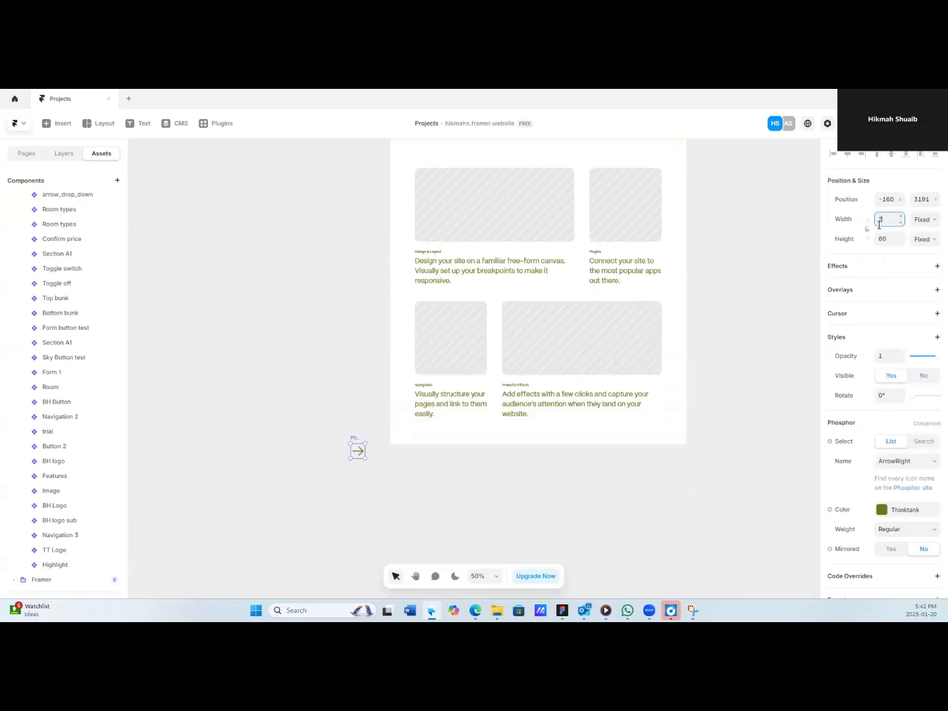
pyautogui.scroll(5, 352, 444)
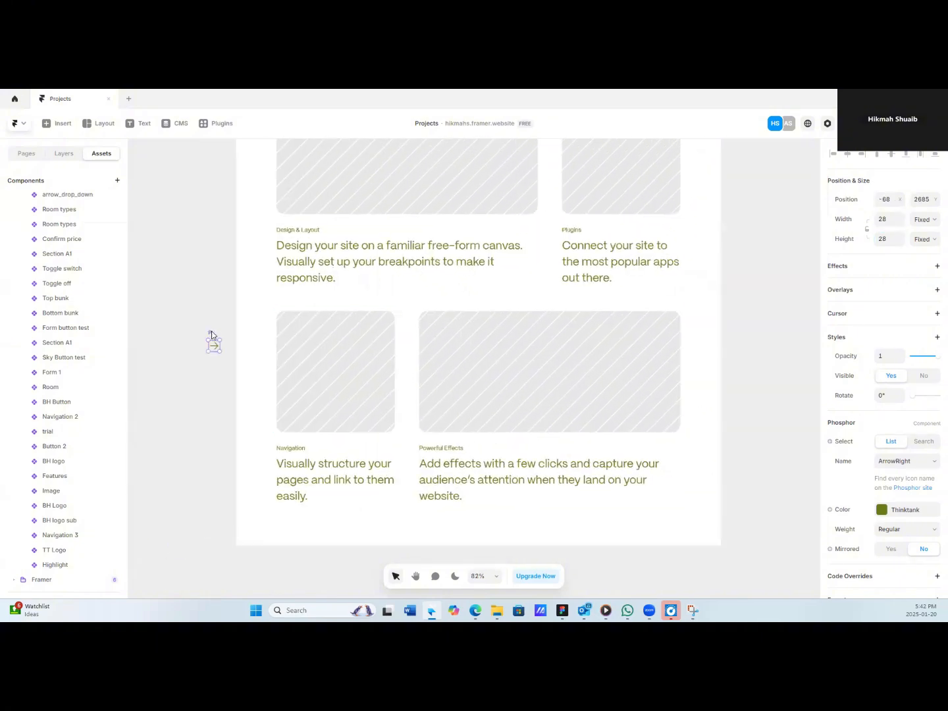
# Place the arrow icon in the Design & Layout card's Content stack below the description, with the new enclosing stack running vertically.
pyautogui.moveTo(210, 335); pyautogui.dragTo(293, 267)
pyautogui.click(64, 153)
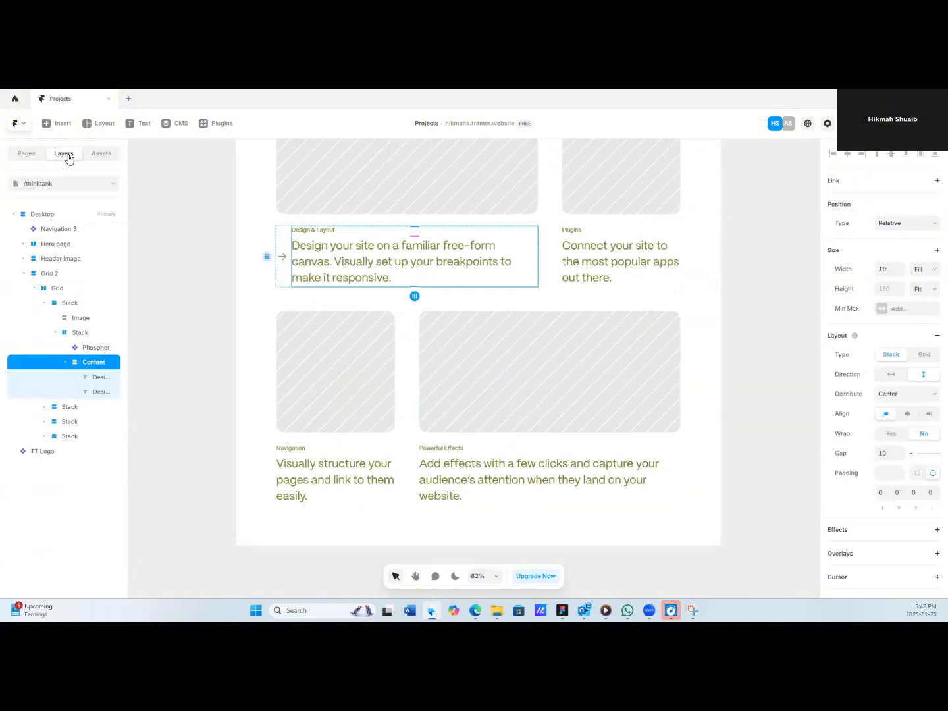
pyautogui.click(933, 374)
pyautogui.moveTo(95, 347); pyautogui.dragTo(96, 399)
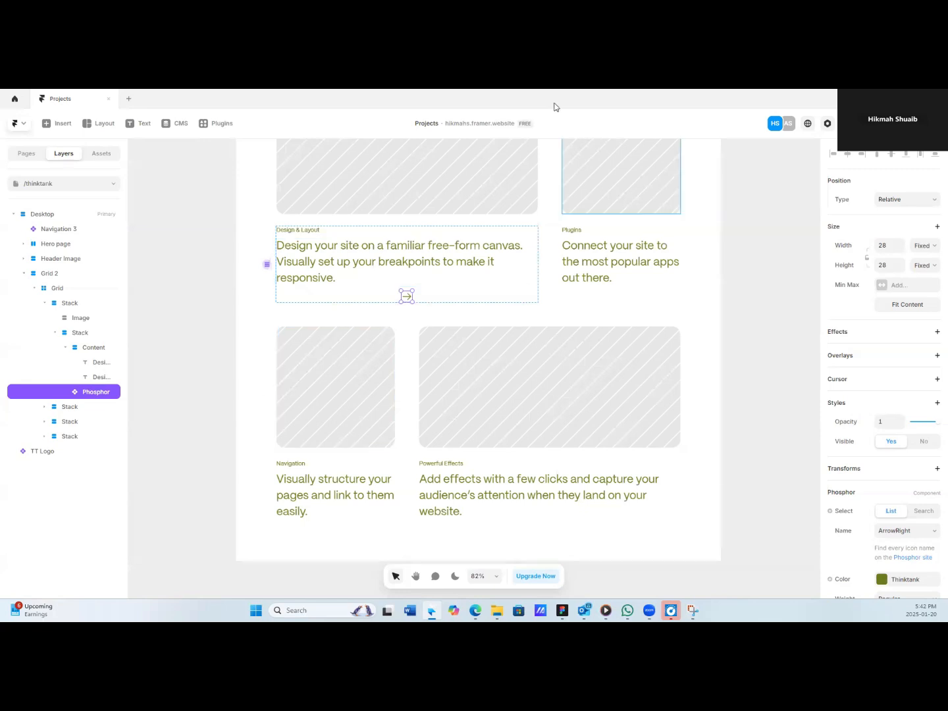
# Wrap the Design & Layout description in a frame and move the arrow icon into that frame.
pyautogui.click(100, 376)
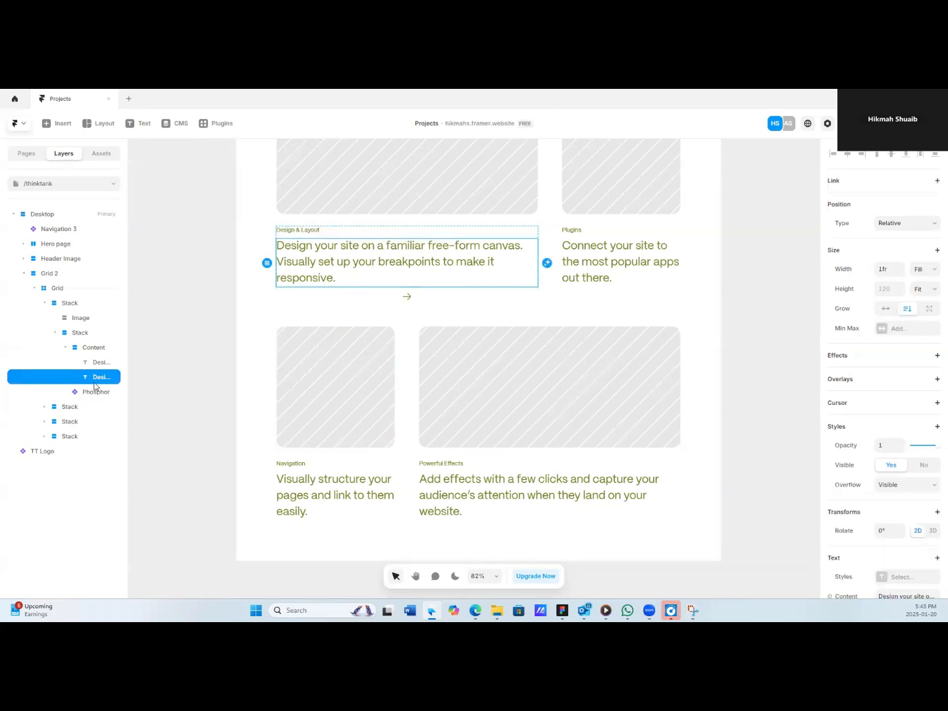
pyautogui.click(96, 392)
pyautogui.rightClick(92, 376)
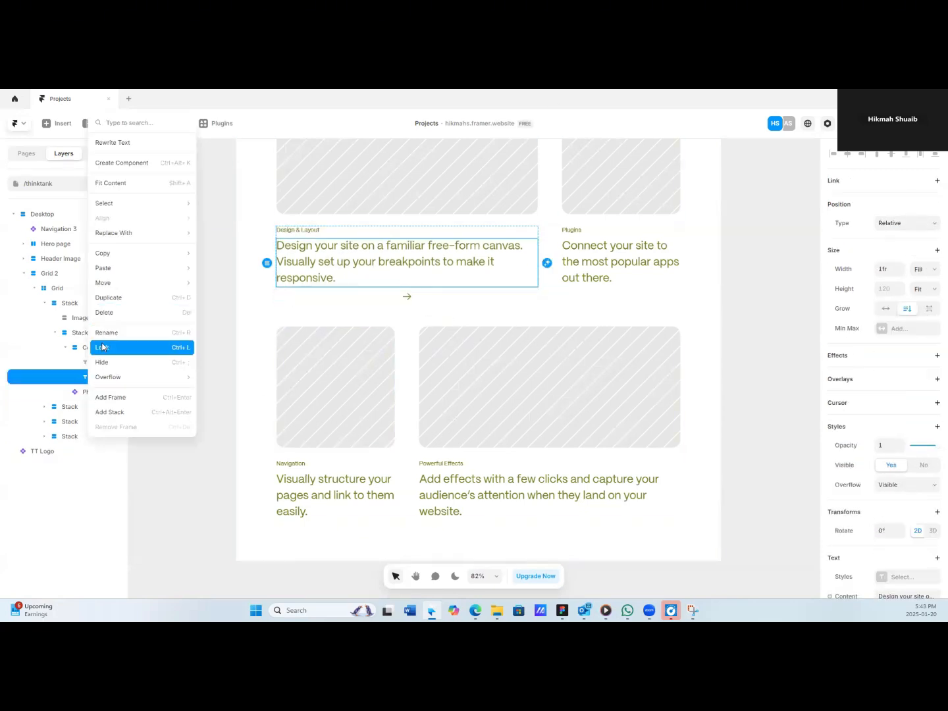
pyautogui.click(109, 398)
pyautogui.moveTo(104, 406); pyautogui.dragTo(105, 379)
# Position the arrow icon right after the word "responsive." in the Design & Layout description.
pyautogui.click(333, 281)
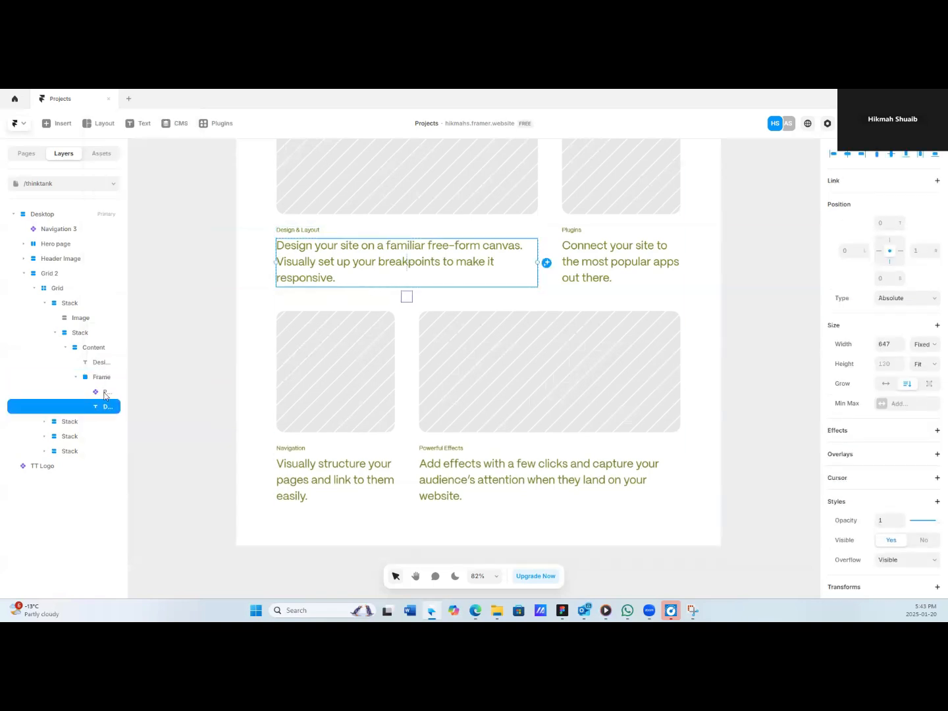
pyautogui.click(106, 393)
pyautogui.moveTo(406, 298); pyautogui.dragTo(349, 281)
pyautogui.click(334, 283)
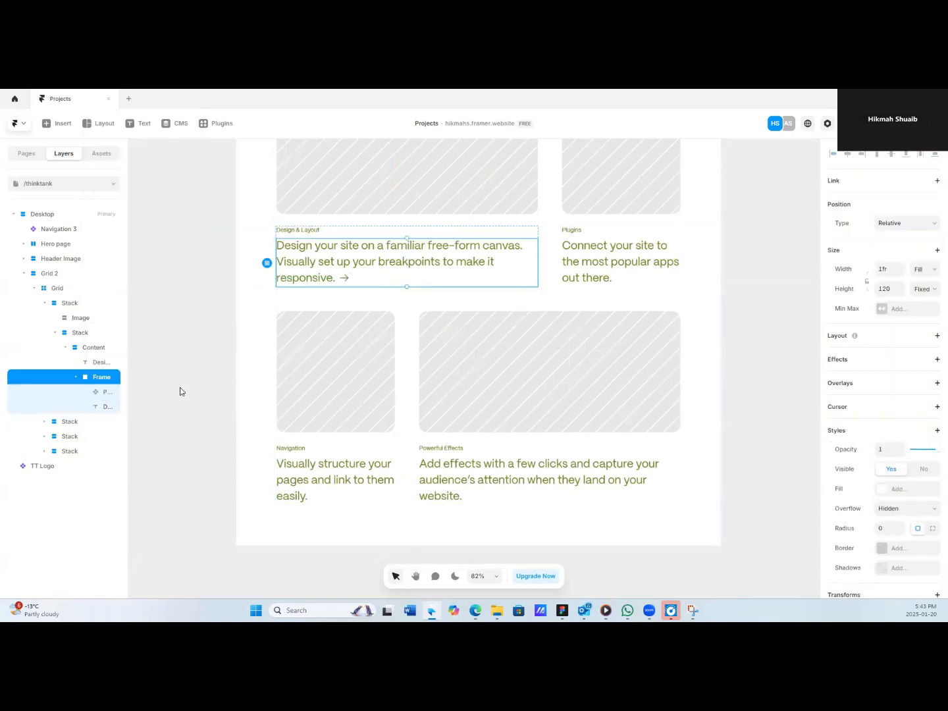
# Duplicate the arrow icon and place the copy after "out there." in the Plugins card's description.
pyautogui.click(107, 392)
pyautogui.hotkey('ctrl', 'd')
pyautogui.moveTo(344, 278); pyautogui.dragTo(618, 277)
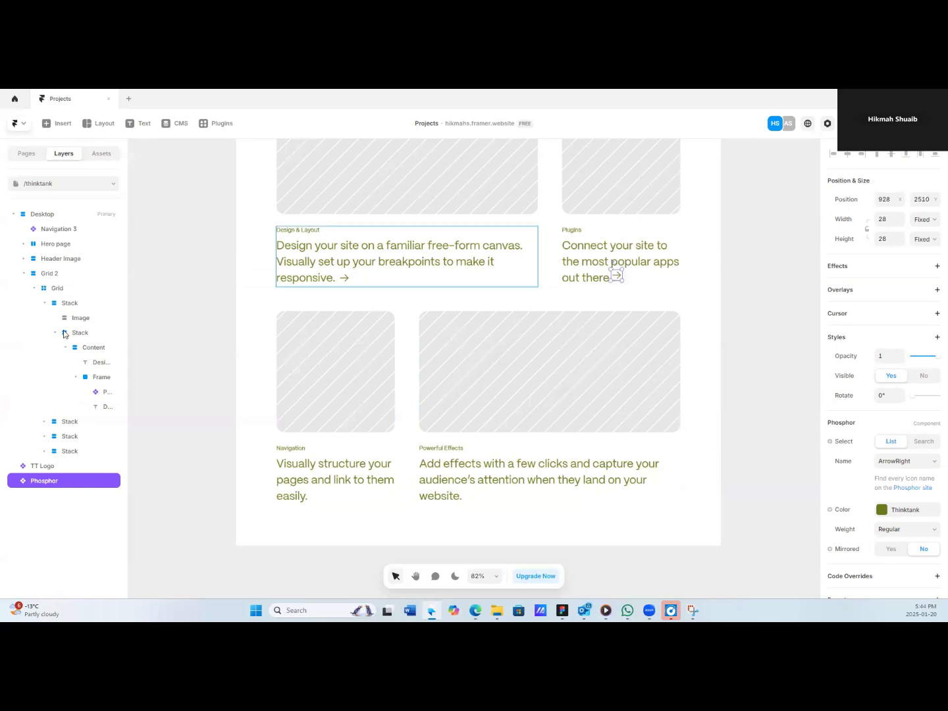
pyautogui.click(99, 407)
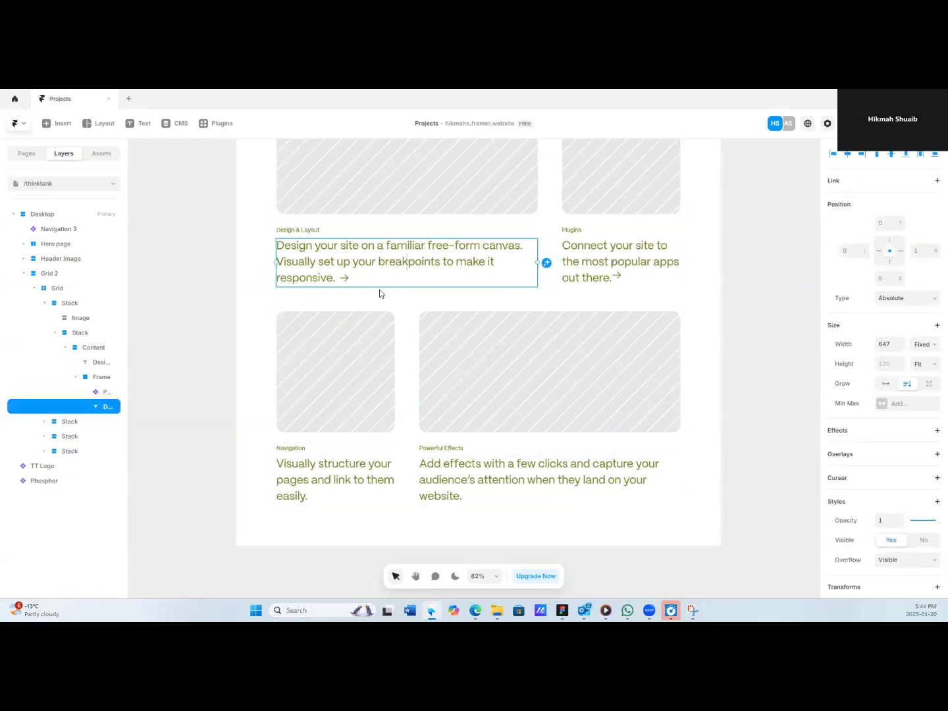
# Replace the Plugins card's description and arrow with a duplicate of the Design & Layout card's text-and-arrow frame.
pyautogui.click(101, 377)
pyautogui.hotkey('ctrl', 'd')
pyautogui.hscroll(1, 773, 303)
pyautogui.moveTo(367, 307); pyautogui.dragTo(642, 230)
pyautogui.moveTo(782, 272); pyautogui.dragTo(636, 274)
pyautogui.click(574, 315)
pyautogui.press('Delete')
pyautogui.doubleClick(590, 279)
pyautogui.press('Delete')
pyautogui.click(536, 268)
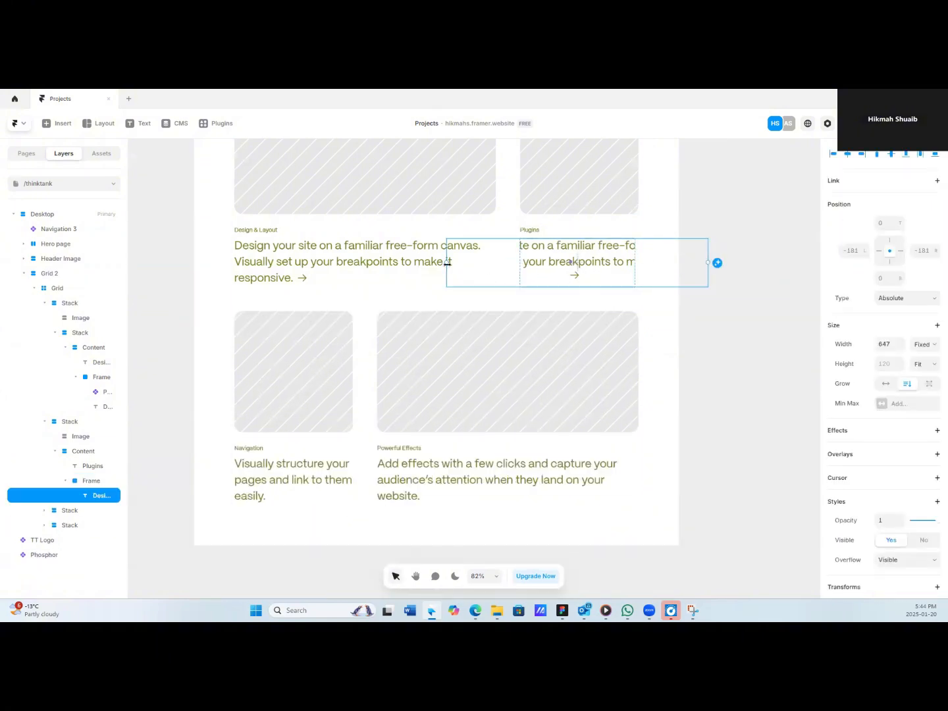
# Narrow the copied Plugins text box, cut its text to "Design your site on a familiar free-form canvas." and place the arrow after it.
pyautogui.moveTo(448, 262); pyautogui.dragTo(506, 262)
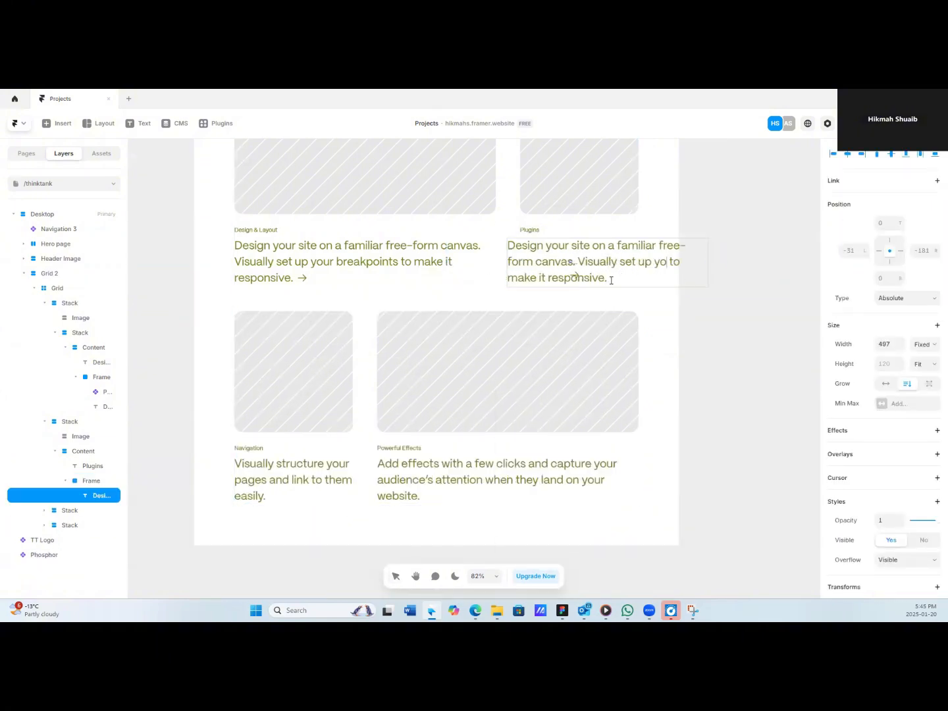
pyautogui.press('BackSpace')
pyautogui.press('BackSpace')
pyautogui.press('BackSpace')
pyautogui.press('BackSpace')
pyautogui.press('BackSpace')
pyautogui.press('BackSpace')
pyautogui.press('BackSpace')
pyautogui.press('BackSpace')
pyautogui.press('BackSpace')
pyautogui.press('BackSpace')
pyautogui.press('BackSpace')
pyautogui.press('BackSpace')
pyautogui.press('BackSpace')
pyautogui.press('BackSpace')
pyautogui.press('BackSpace')
pyautogui.press('BackSpace')
pyautogui.press('BackSpace')
pyautogui.press('BackSpace')
pyautogui.press('BackSpace')
pyautogui.press('Delete')
pyautogui.press('Delete')
pyautogui.press('Delete')
pyautogui.press('Delete')
pyautogui.press('Delete')
pyautogui.press('Delete')
pyautogui.press('Delete')
pyautogui.press('Delete')
pyautogui.press('Delete')
pyautogui.press('Delete')
pyautogui.press('Delete')
pyautogui.press('Delete')
pyautogui.press('Delete')
pyautogui.press('Delete')
pyautogui.press('Delete')
pyautogui.press('Delete')
pyautogui.press('Delete')
pyautogui.press('Delete')
pyautogui.press('Delete')
pyautogui.press('Delete')
pyautogui.moveTo(612, 284); pyautogui.dragTo(584, 270)
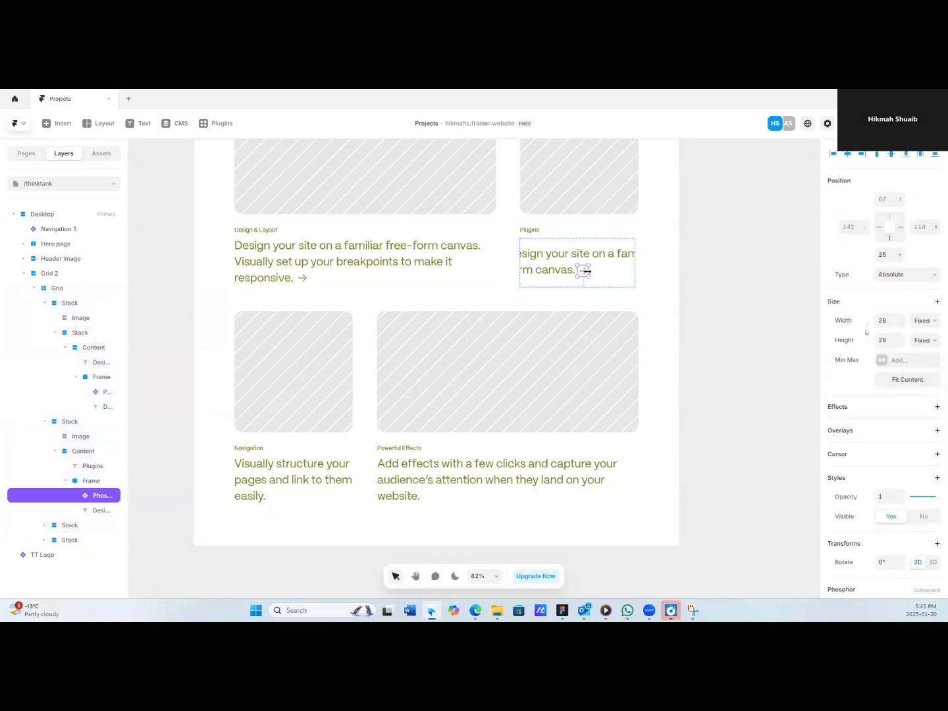
# Resize the Plugins text box to a width of 288 and shorten its text to "Design your site on a familiar free".
pyautogui.click(554, 271)
pyautogui.moveTo(708, 262); pyautogui.dragTo(594, 271)
pyautogui.doubleClick(554, 283)
pyautogui.click(555, 283)
pyautogui.press('BackSpace')
pyautogui.press('BackSpace')
pyautogui.press('BackSpace')
pyautogui.press('BackSpace')
pyautogui.press('BackSpace')
# Center the Plugins description horizontally within its frame.
pyautogui.click(556, 270)
pyautogui.click(846, 154)
pyautogui.click(723, 276)
pyautogui.click(560, 284)
pyautogui.click(454, 264)
pyautogui.click(487, 279)
pyautogui.click(570, 266)
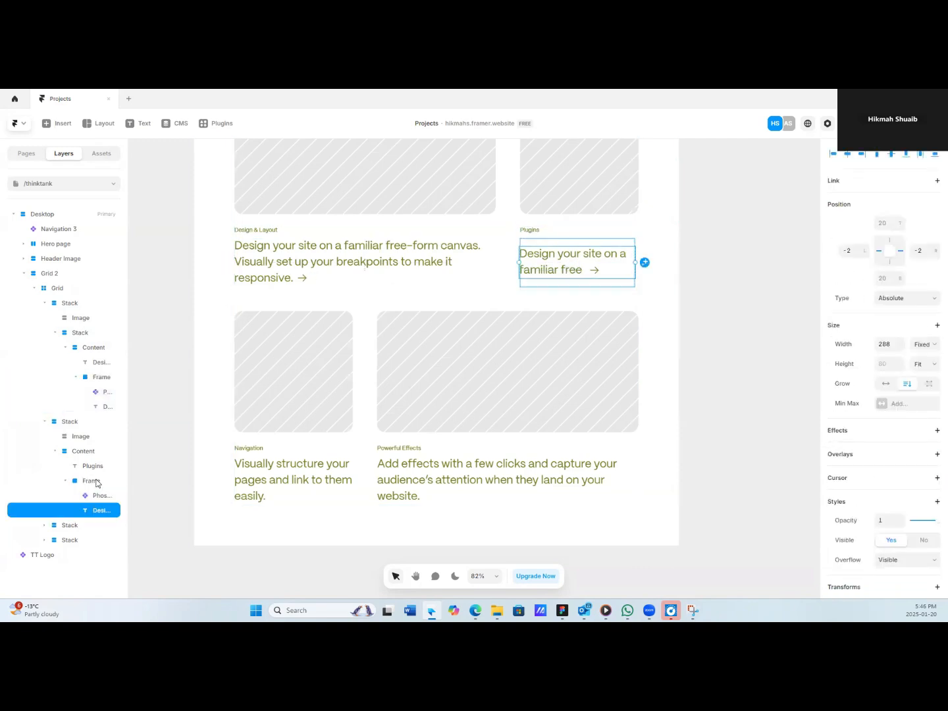
# Duplicate the arrow beside "responsive." and place the copy in the Navigation card's Content stack below the description.
pyautogui.click(96, 483)
pyautogui.click(413, 264)
pyautogui.click(269, 494)
pyautogui.scroll(-1, 269, 495)
pyautogui.click(301, 215)
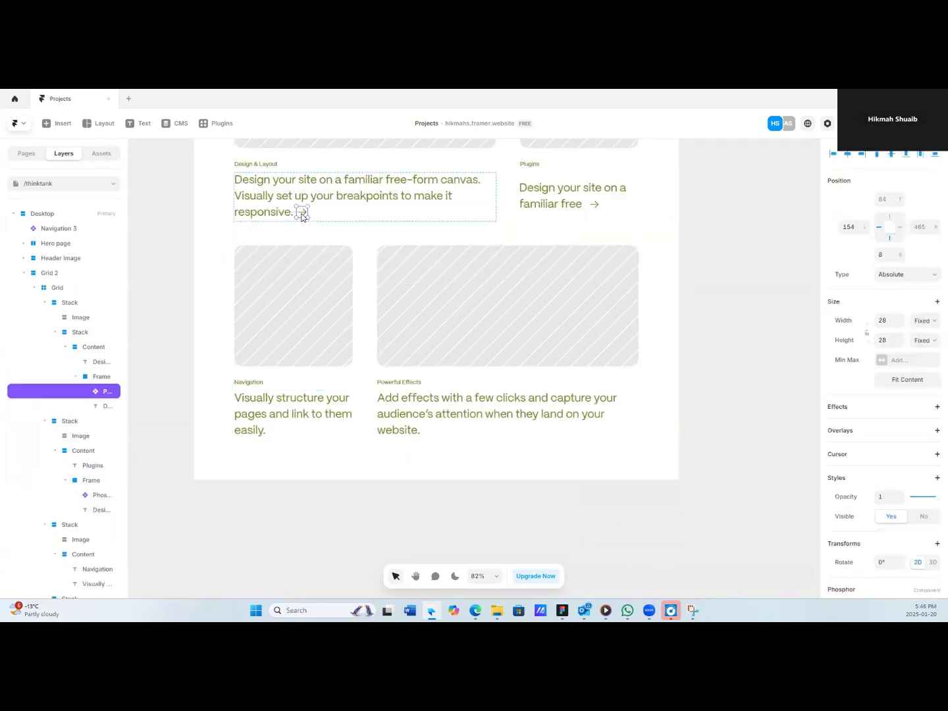
pyautogui.moveTo(302, 215); pyautogui.dragTo(273, 430)
pyautogui.click(260, 421)
pyautogui.click(271, 429)
pyautogui.moveTo(56, 586); pyautogui.dragTo(96, 512)
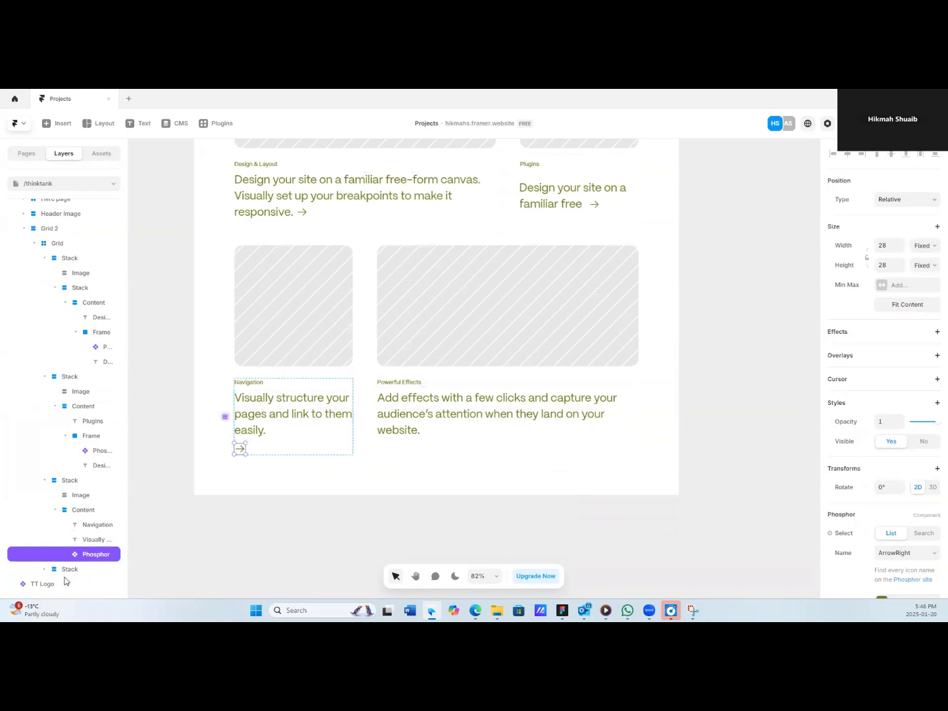
# Wrap the Navigation description and arrow in a frame, position the arrow after "easily." and put an arrow copy beside "website.".
pyautogui.keyDown('shift'); pyautogui.click(90, 542); pyautogui.keyUp('shift')
pyautogui.hotkey('ctrl', 'Return')
pyautogui.moveTo(241, 448); pyautogui.dragTo(432, 430)
pyautogui.click(245, 447)
pyautogui.click(929, 289)
pyautogui.click(924, 335)
pyautogui.hotkey('ctrl', 'z')
pyautogui.click(288, 427)
pyautogui.click(93, 541)
pyautogui.click(99, 557)
# Wrap the Powerful Effects description and the arrow copy in one frame, with the arrow right after "website.".
pyautogui.click(429, 416)
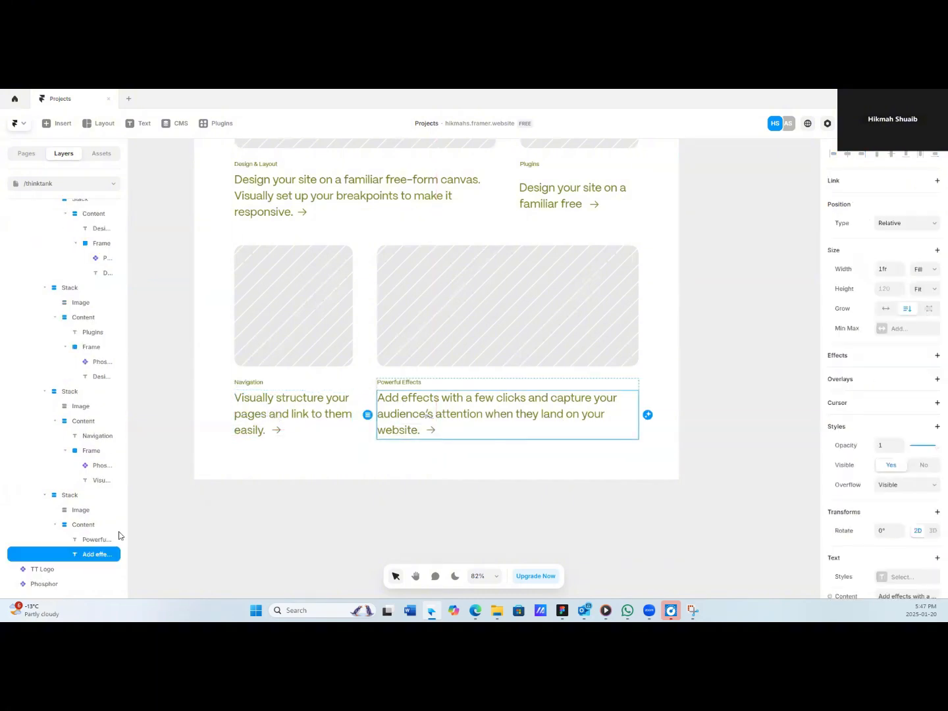
pyautogui.moveTo(46, 585); pyautogui.dragTo(80, 562)
pyautogui.keyDown('shift'); pyautogui.click(93, 553); pyautogui.keyUp('shift')
pyautogui.rightClick(95, 553)
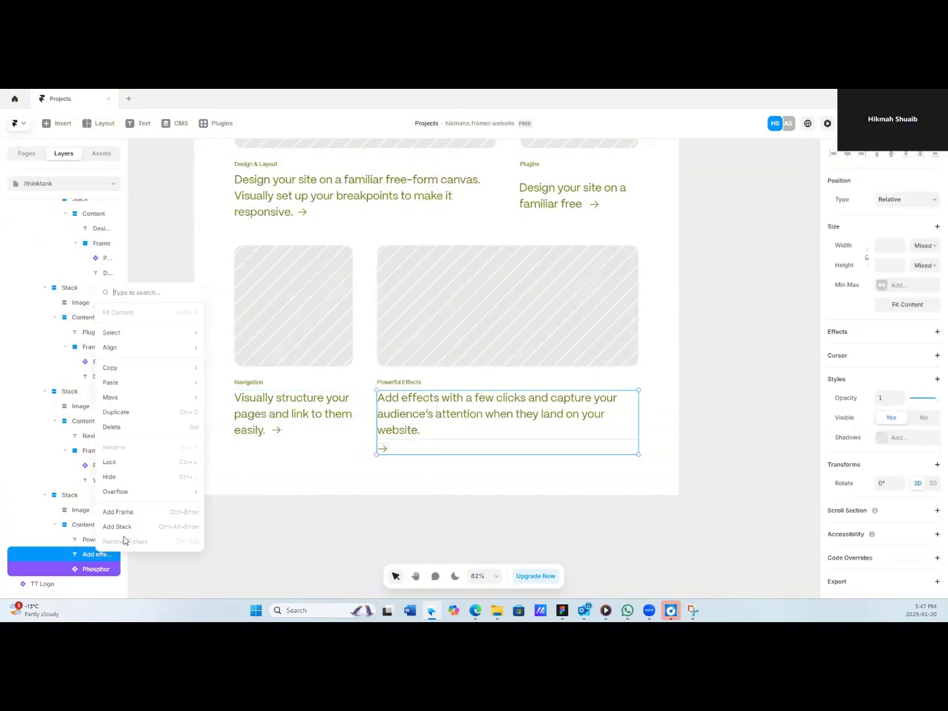
pyautogui.click(128, 515)
pyautogui.moveTo(382, 449); pyautogui.dragTo(434, 430)
pyautogui.click(416, 448)
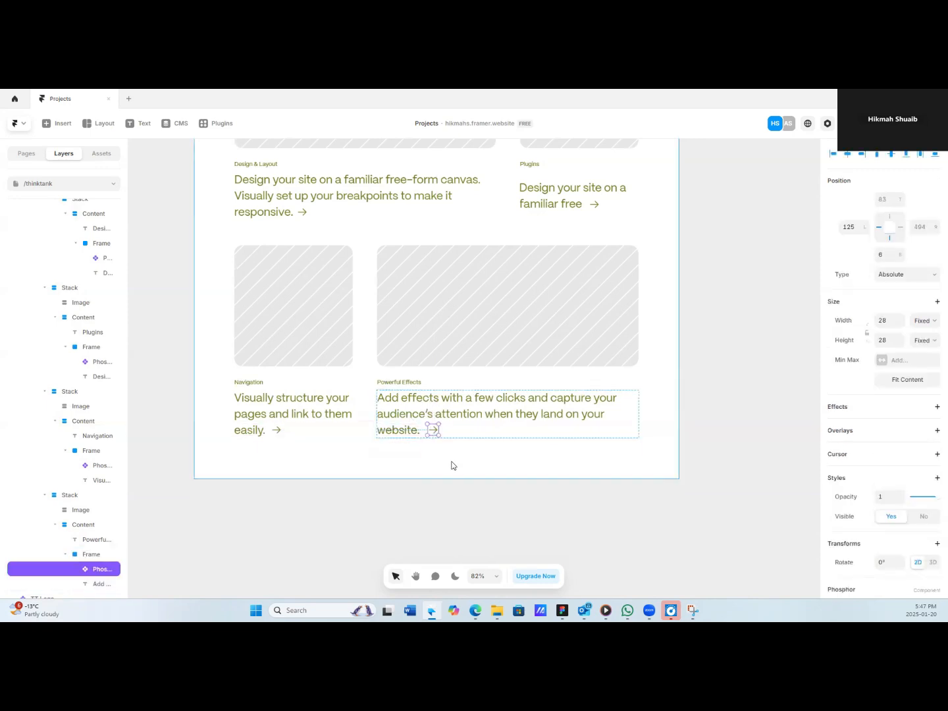
# Remove the white fill from the Grid 2 section.
pyautogui.click(289, 417)
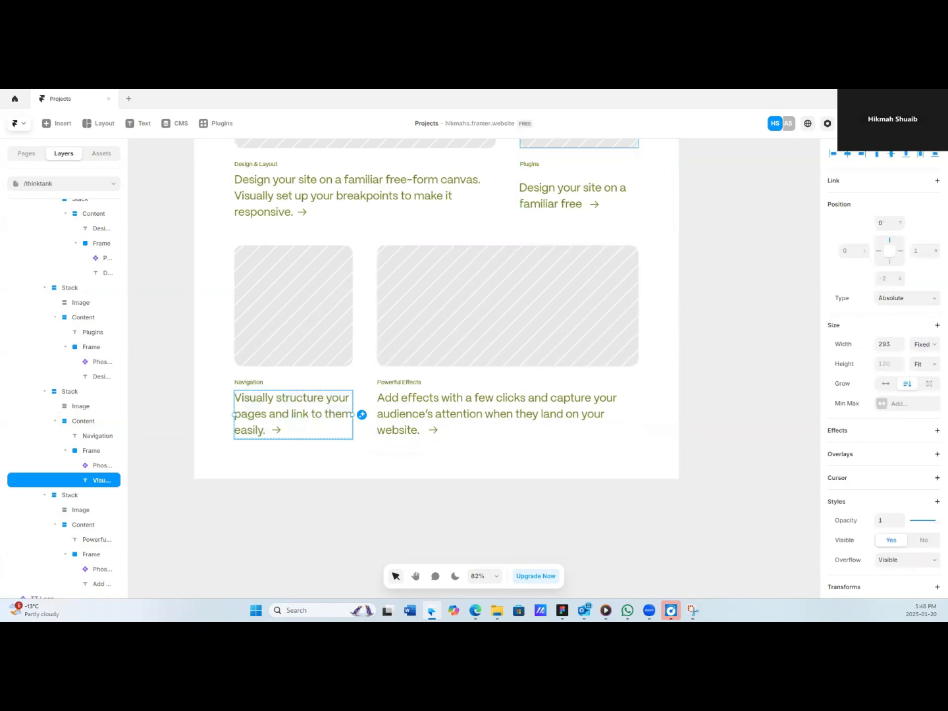
pyautogui.scroll(-3, 305, 402)
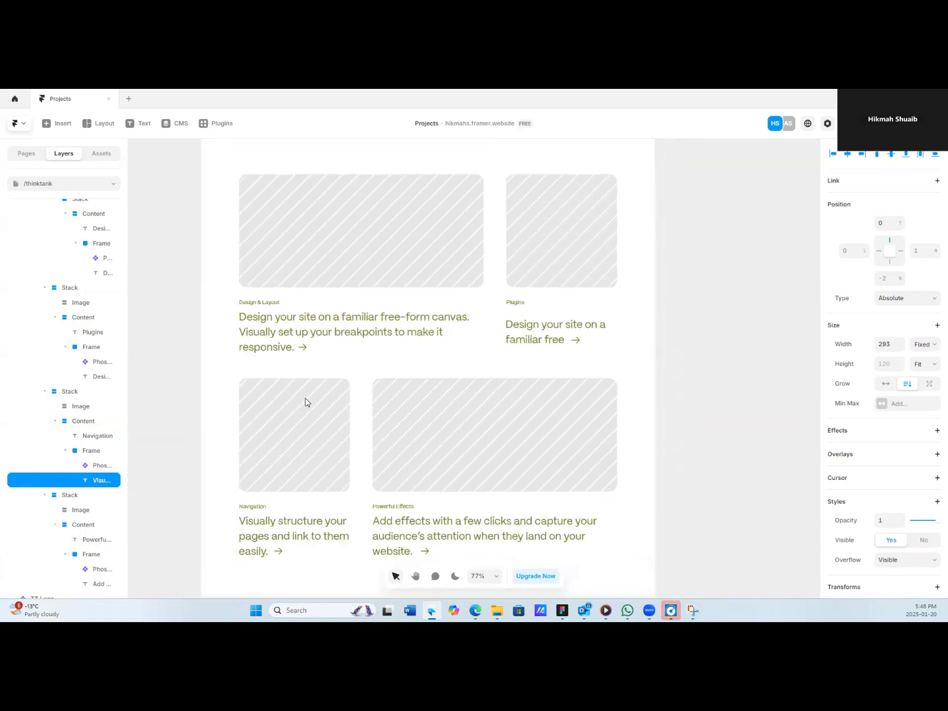
pyautogui.scroll(-2, 506, 464)
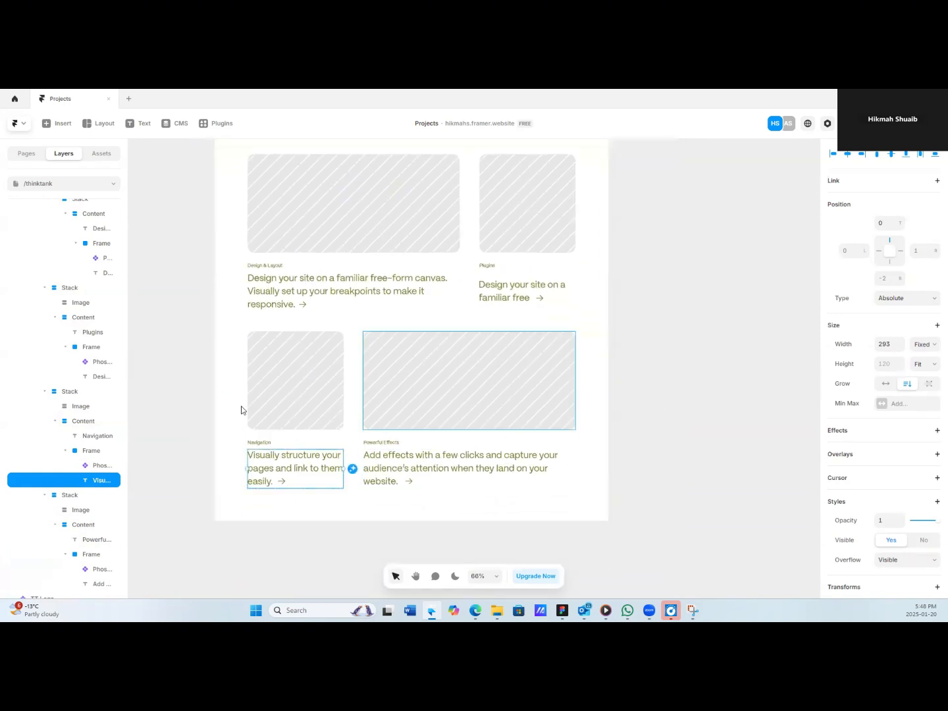
pyautogui.click(422, 246)
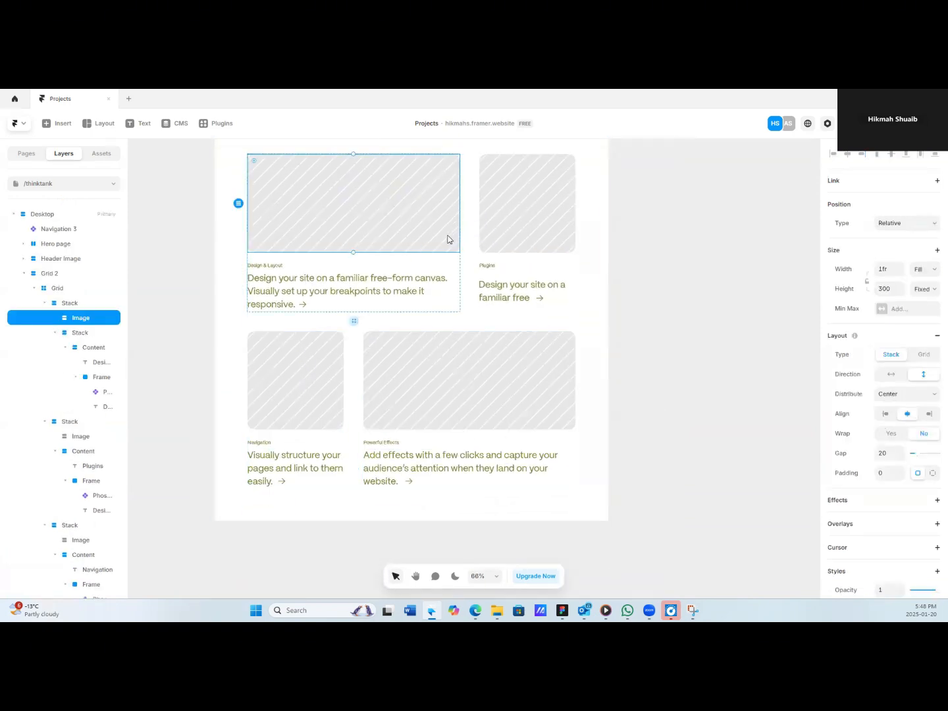
pyautogui.scroll(-1, 282, 363)
pyautogui.scroll(-3, 282, 363)
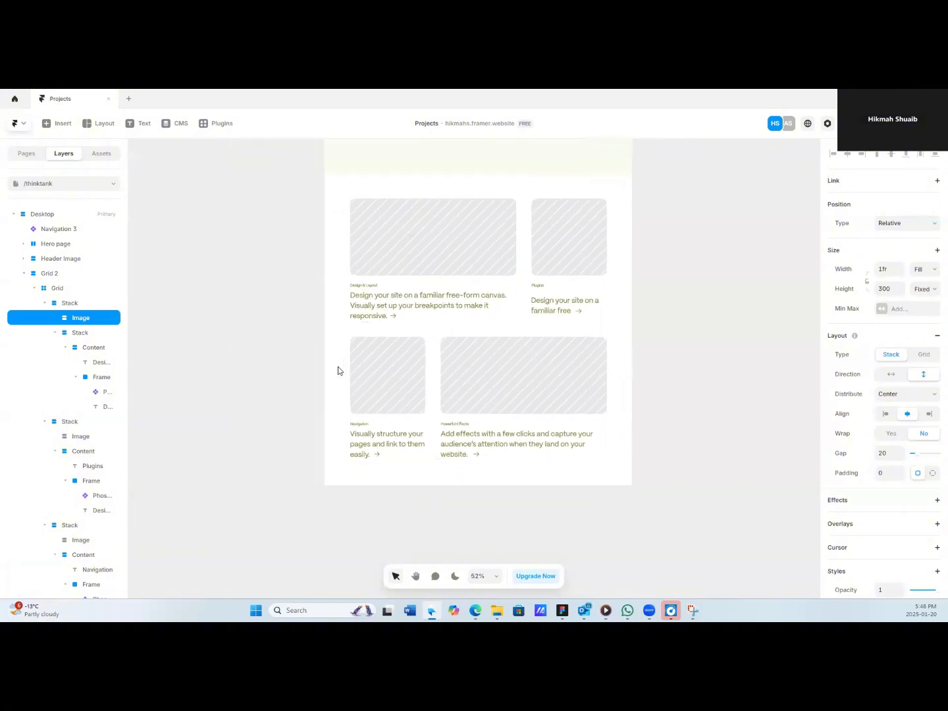
pyautogui.click(374, 179)
pyautogui.scroll(-4, 854, 550)
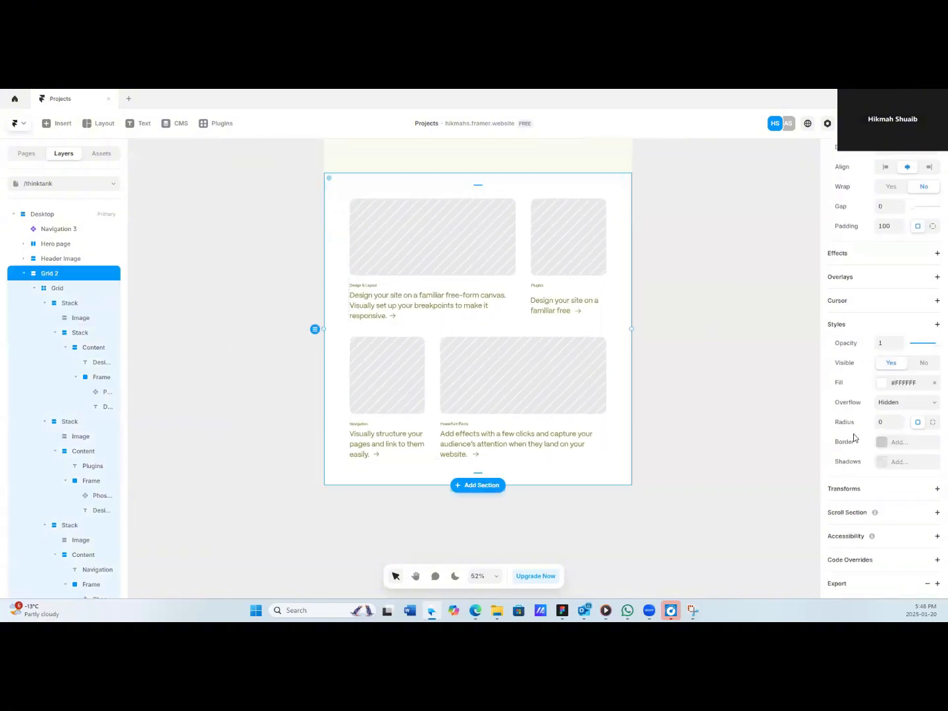
pyautogui.click(936, 383)
pyautogui.scroll(1, 428, 290)
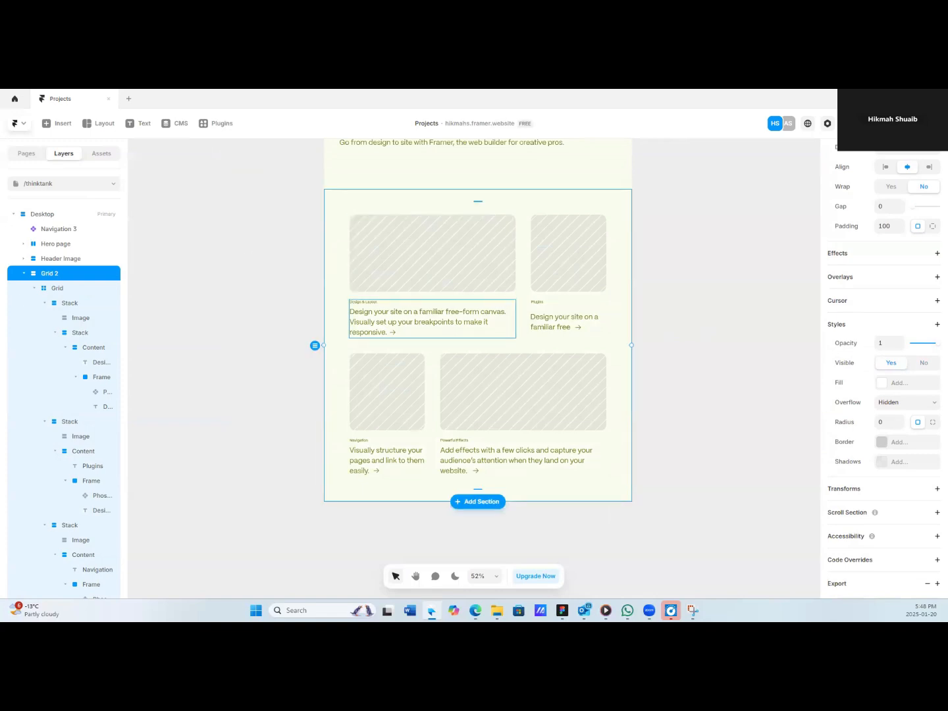
# Duplicate the Hero page section and move the copy below the Grid 2 section.
pyautogui.click(59, 124)
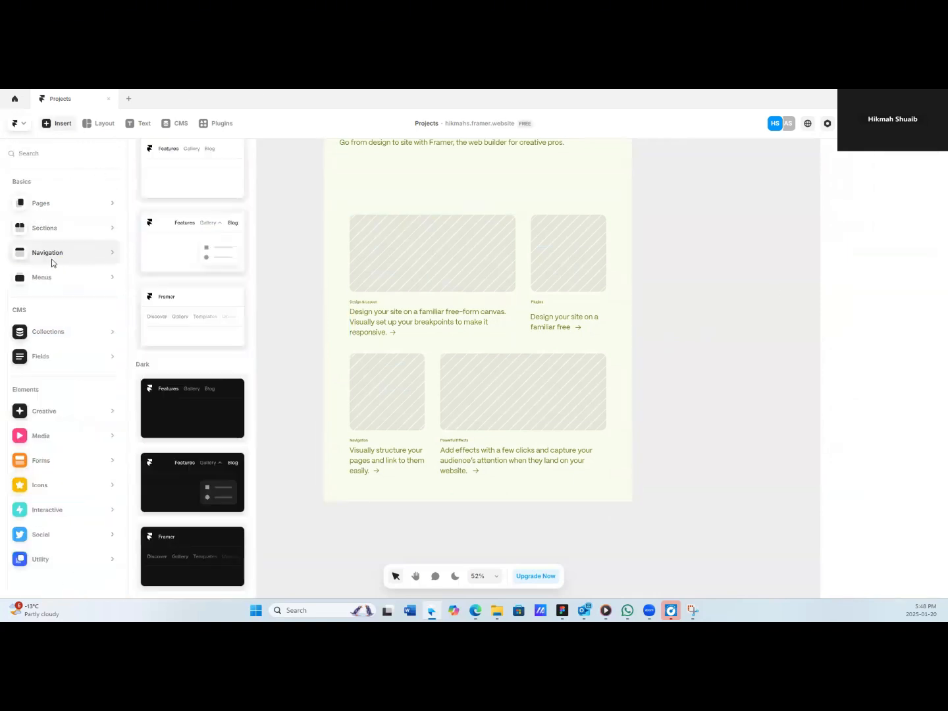
pyautogui.scroll(1, 499, 301)
pyautogui.scroll(3, 497, 310)
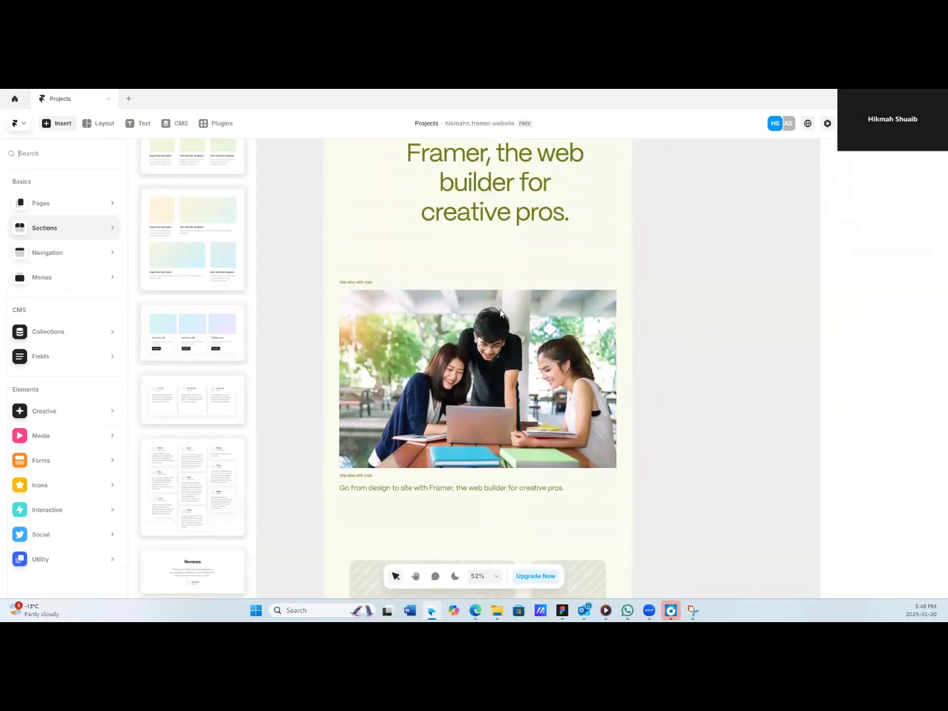
pyautogui.scroll(1, 452, 174)
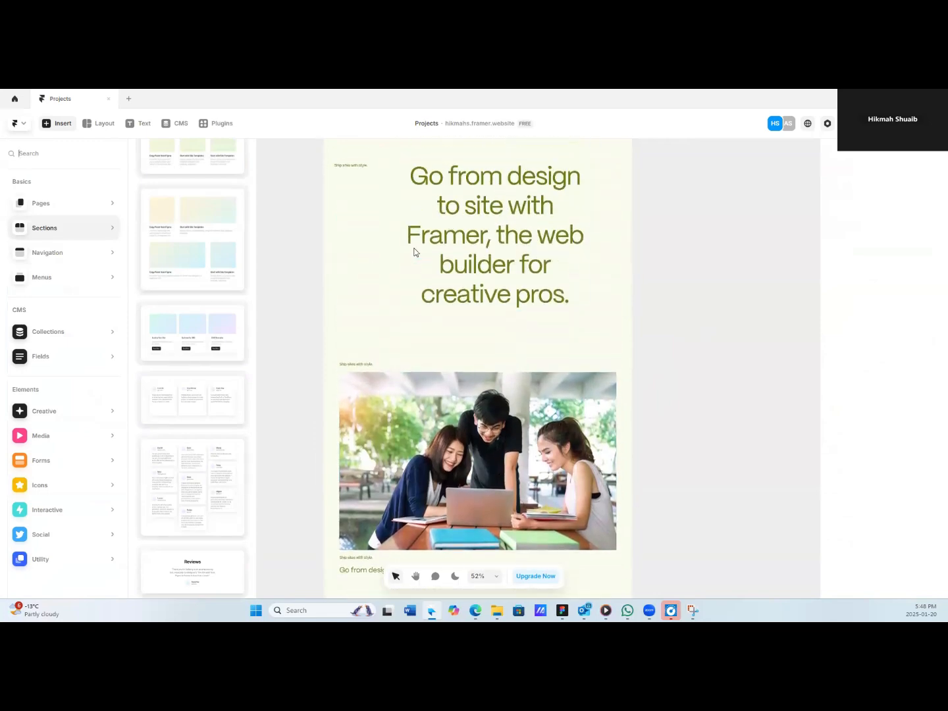
pyautogui.click(367, 219)
pyautogui.hotkey('ctrl', 'd')
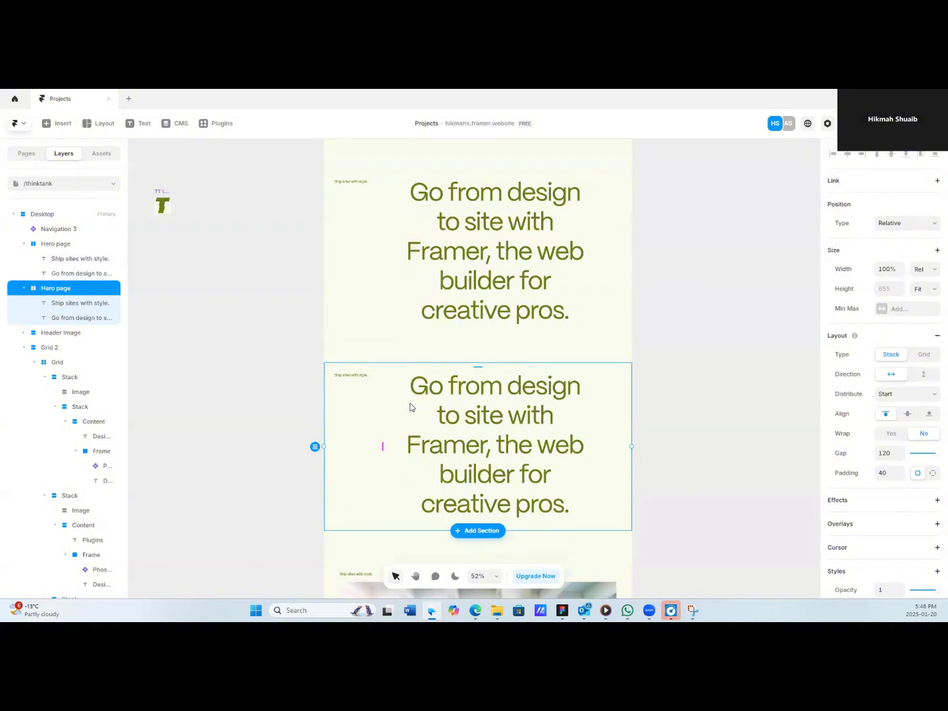
pyautogui.press('Down')
pyautogui.press('Down')
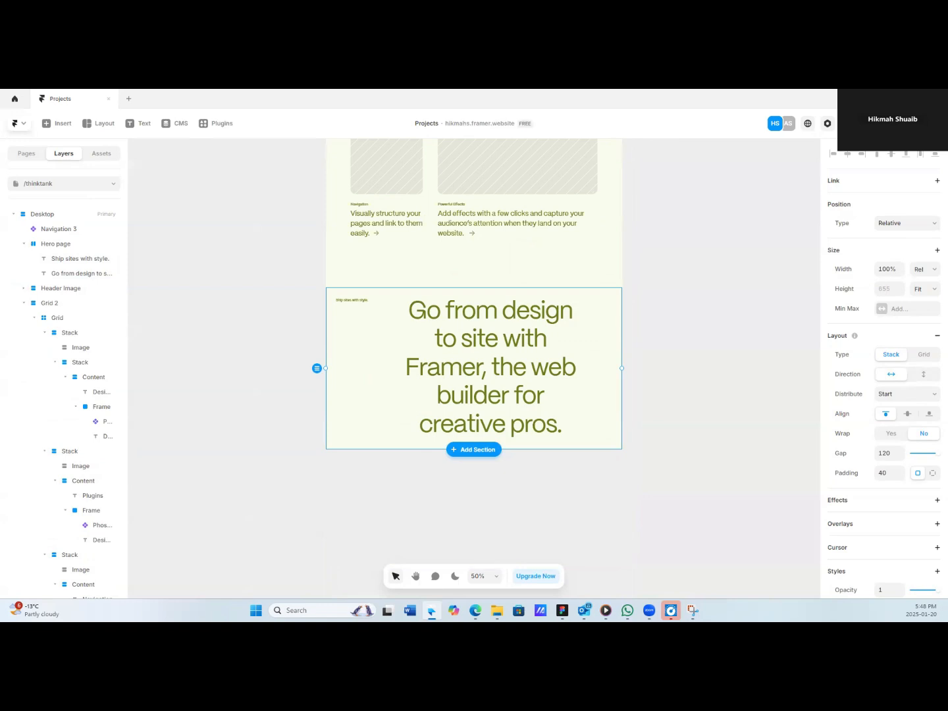
# Set the duplicated section's "Ship sites with style." text to size 56, letter spacing -1.7 and line height 68 pixels.
pyautogui.doubleClick(352, 300)
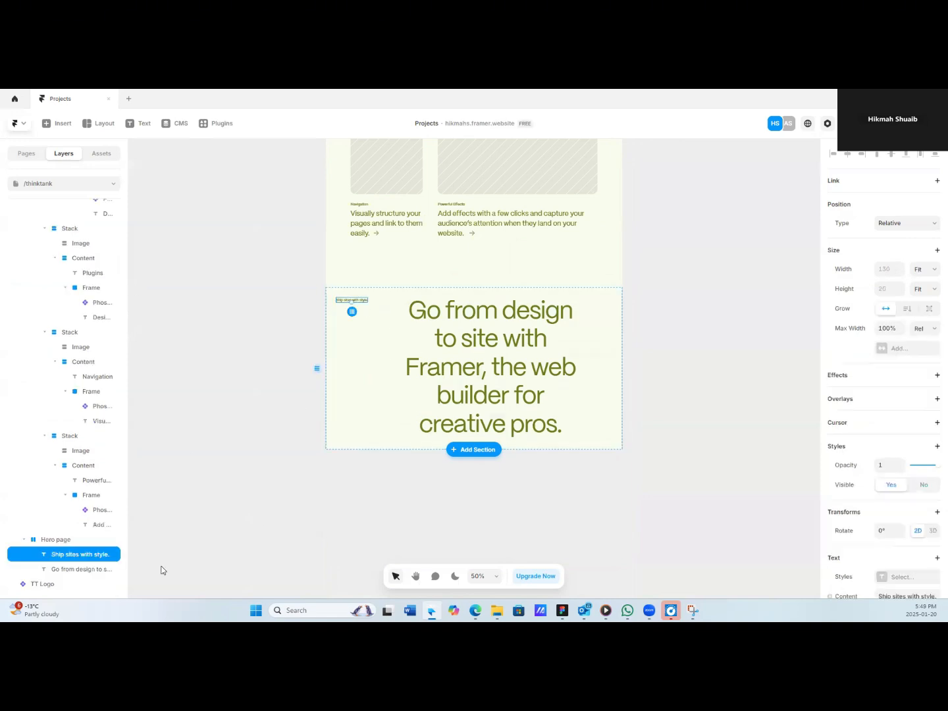
pyautogui.scroll(-5, 894, 533)
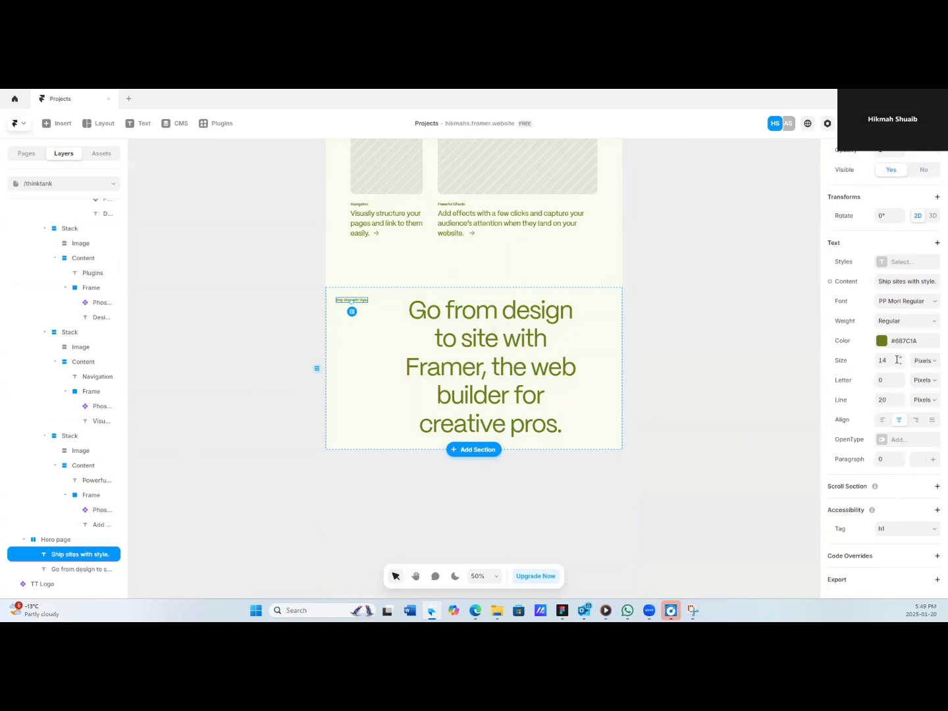
pyautogui.click(886, 361)
pyautogui.write('3')
pyautogui.write('6')
pyautogui.press('Return')
pyautogui.click(900, 384)
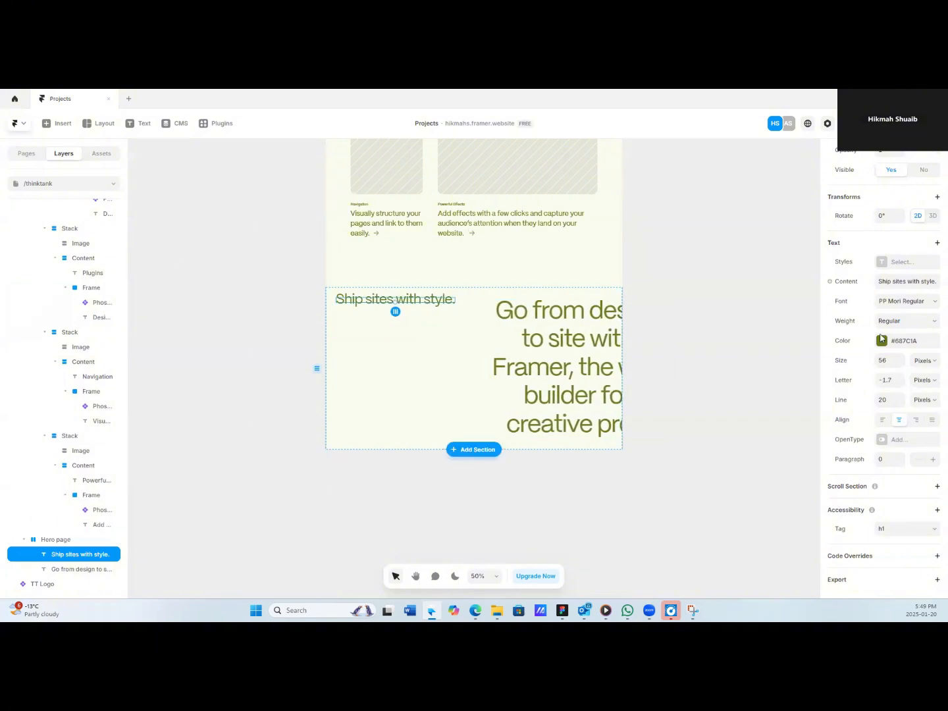
pyautogui.click(885, 397)
pyautogui.write('68')
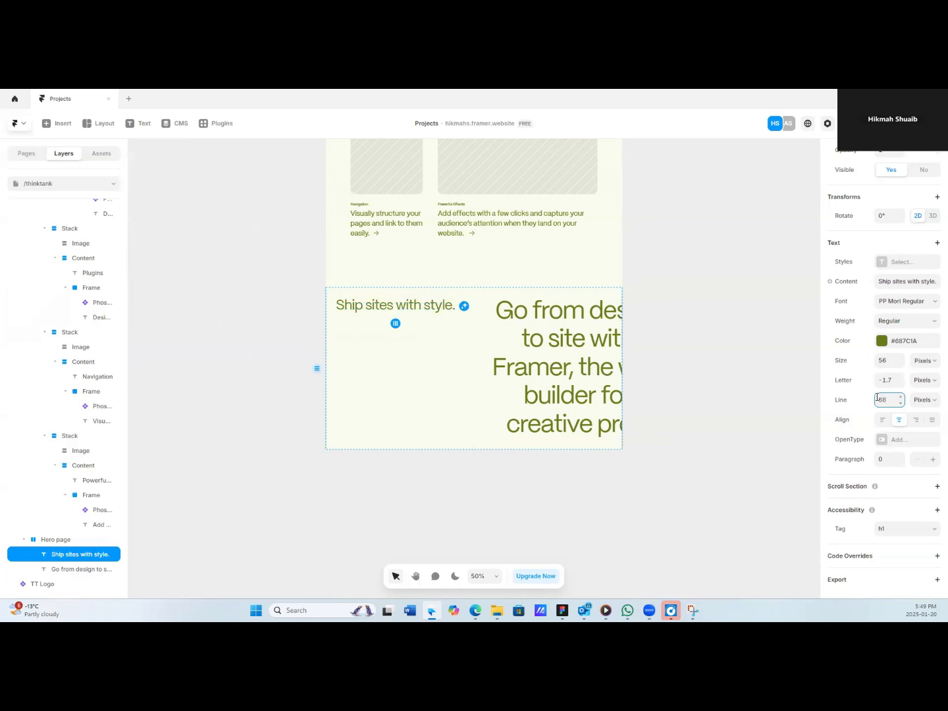
# Set the duplicated section's "Go from design to site" text to size 20, line height 32 and letter spacing 0.2 pixels.
pyautogui.click(541, 339)
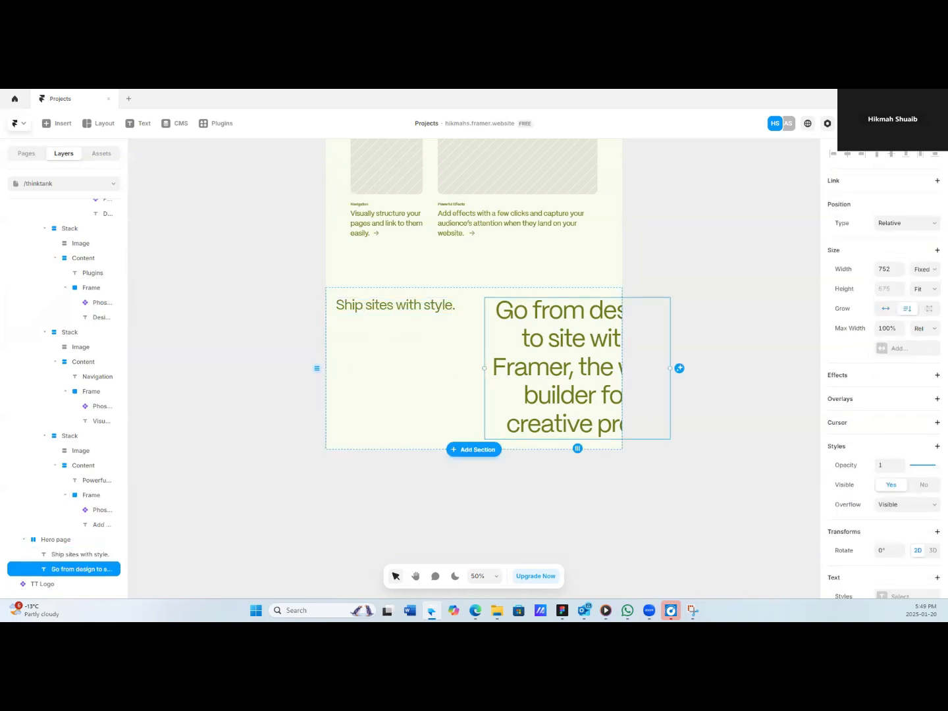
pyautogui.scroll(-4, 882, 481)
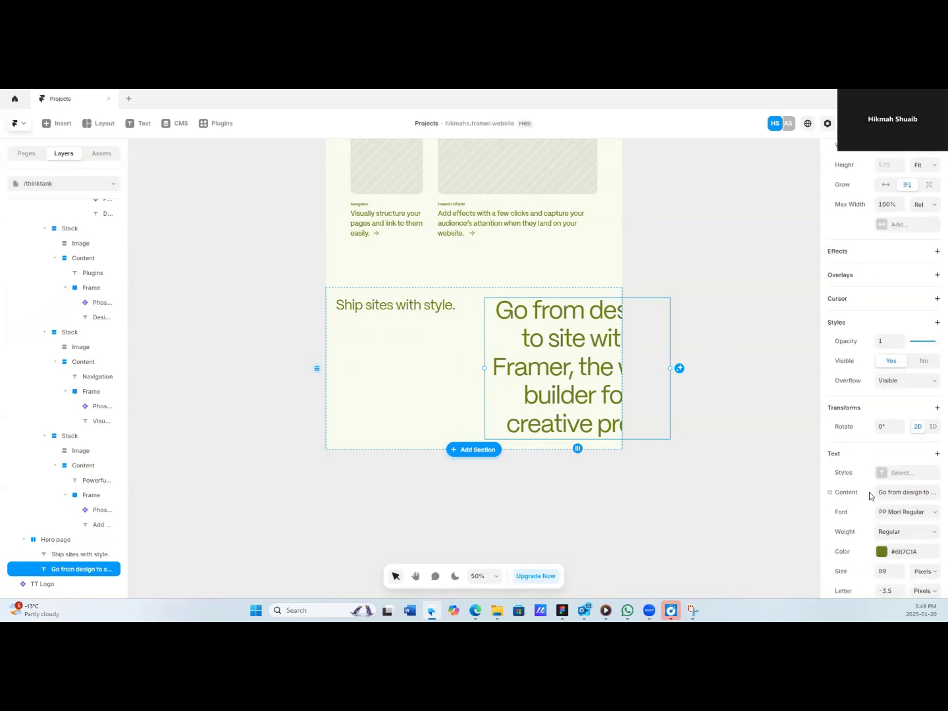
pyautogui.click(884, 449)
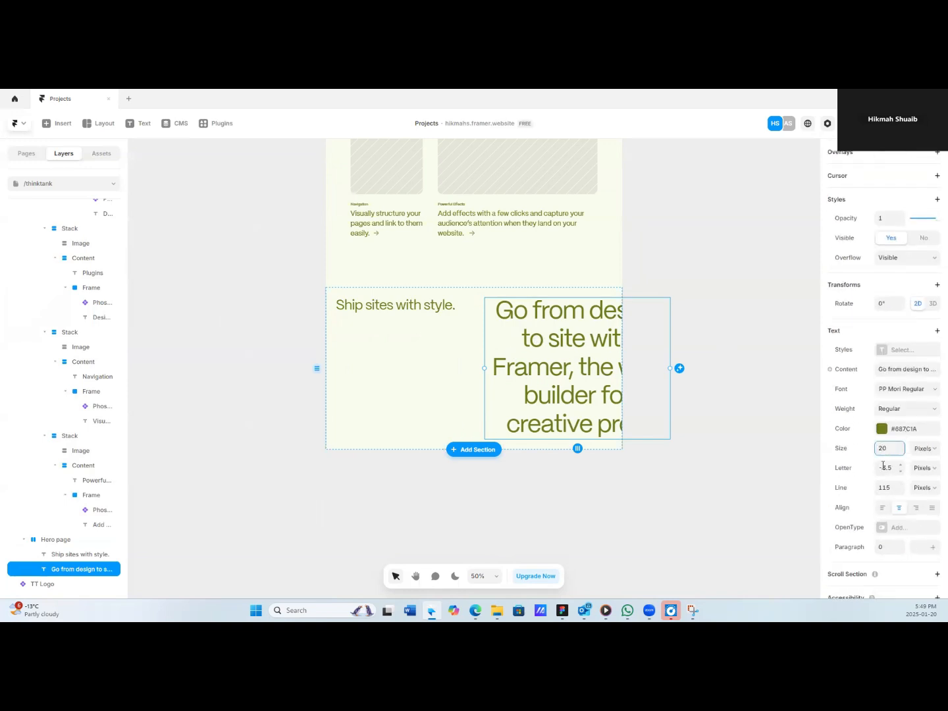
pyautogui.click(886, 488)
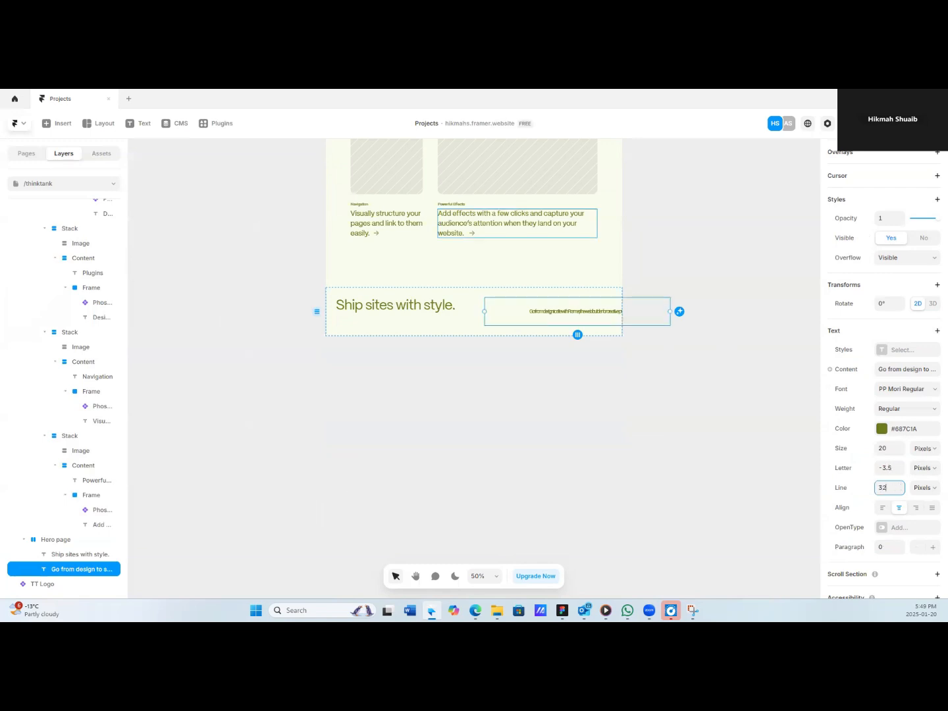
pyautogui.click(895, 467)
pyautogui.write('0.2')
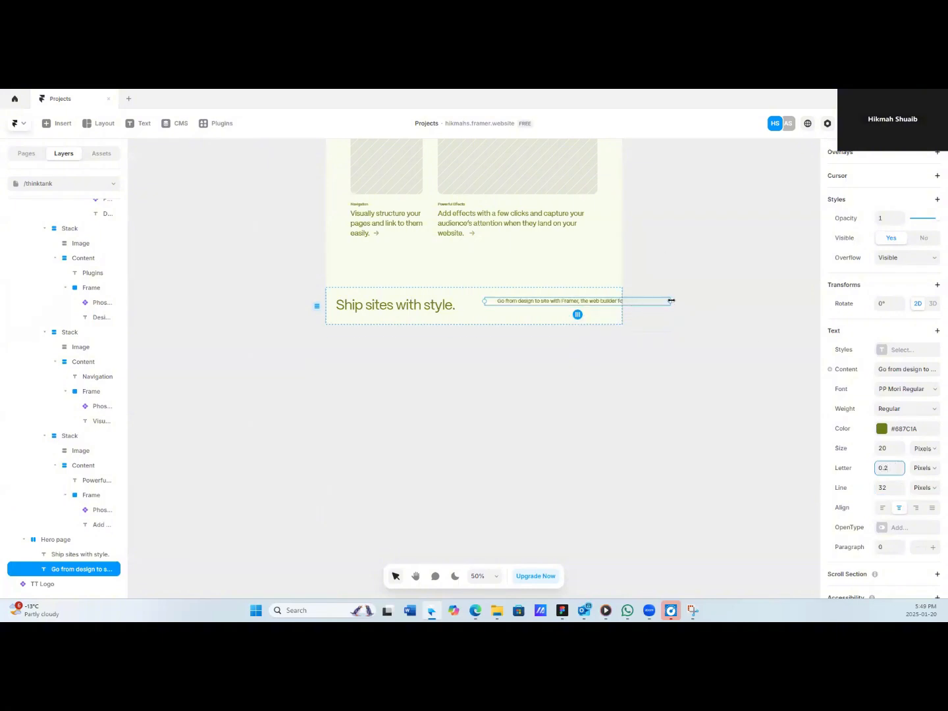
# Narrow the "Go from design to site" text box so it fits the section on two lines, and left-align its text.
pyautogui.moveTo(672, 300); pyautogui.dragTo(607, 307)
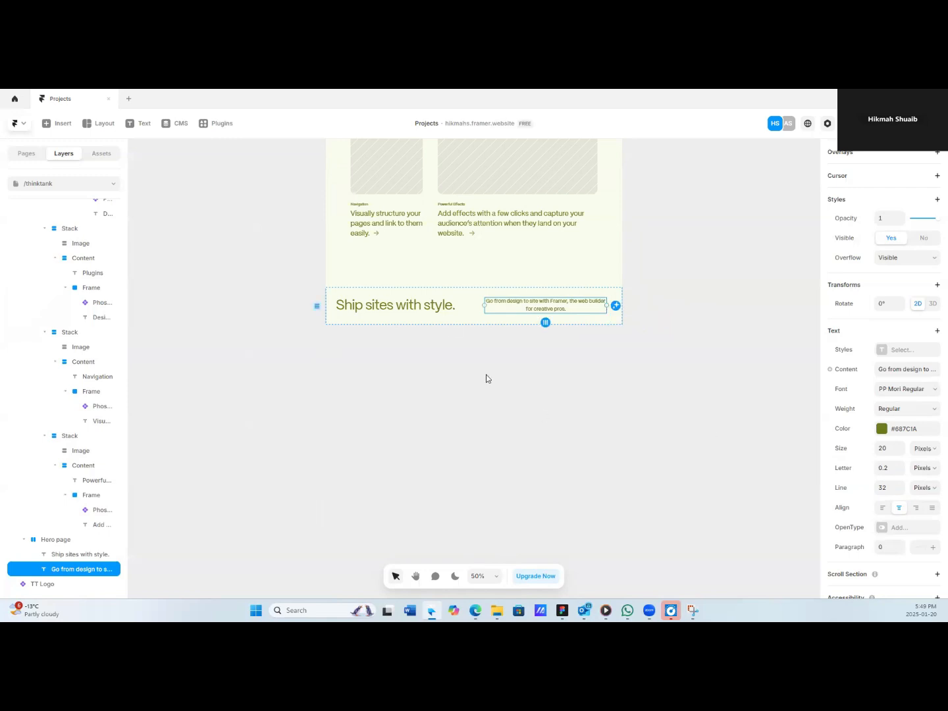
pyautogui.click(469, 322)
pyautogui.click(570, 315)
pyautogui.click(883, 508)
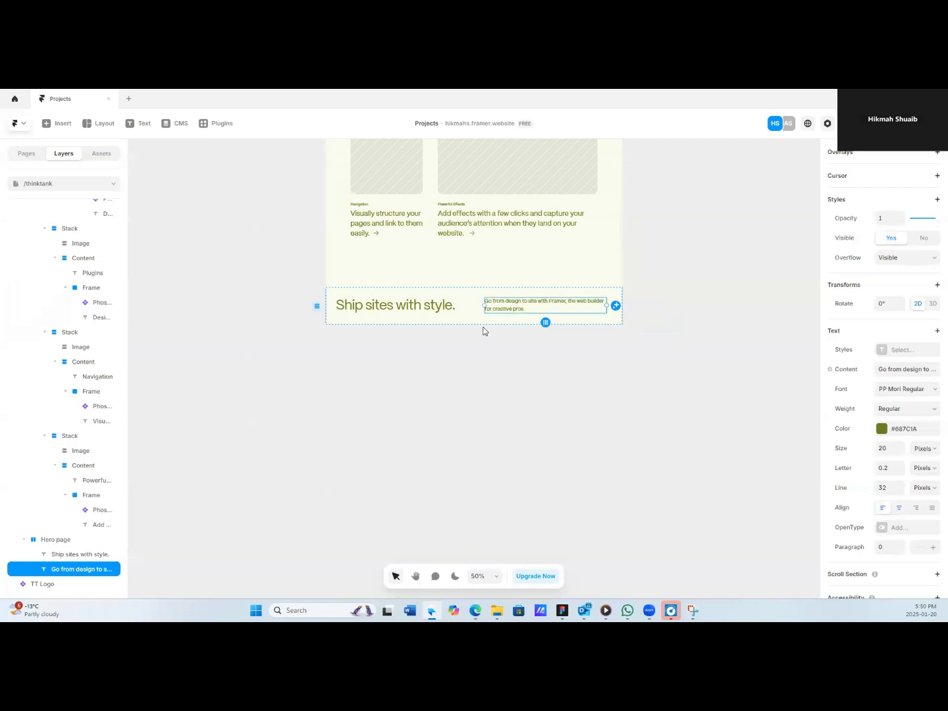
pyautogui.scroll(-1, 448, 323)
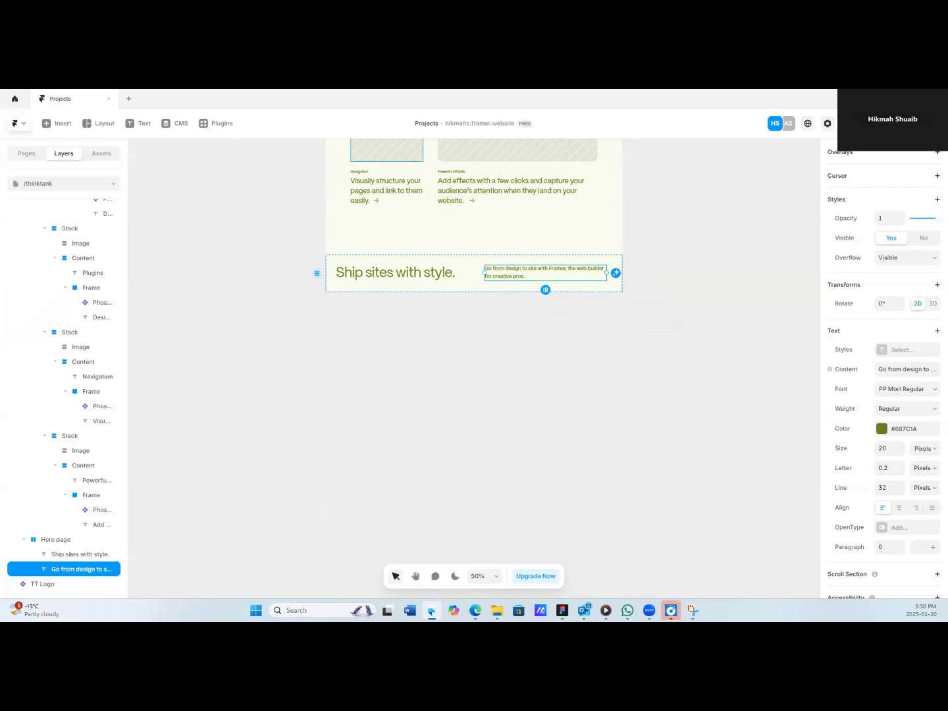
# Draw a thin horizontal divider frame below the page, 1120 wide and 4 high.
pyautogui.click(445, 239)
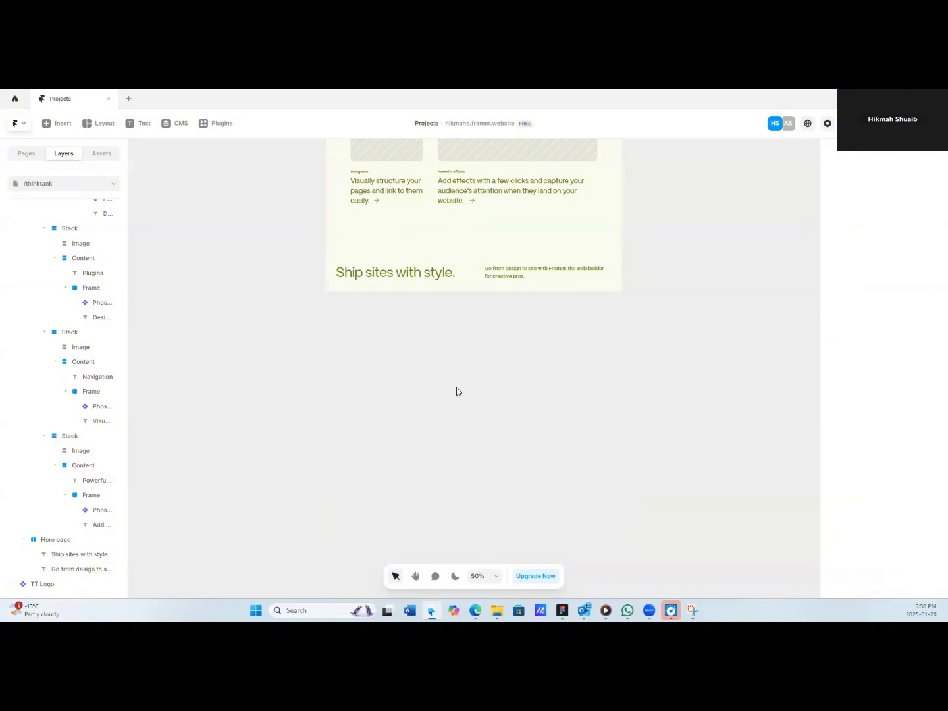
pyautogui.press('f')
pyautogui.moveTo(296, 364); pyautogui.dragTo(550, 360)
pyautogui.click(888, 240)
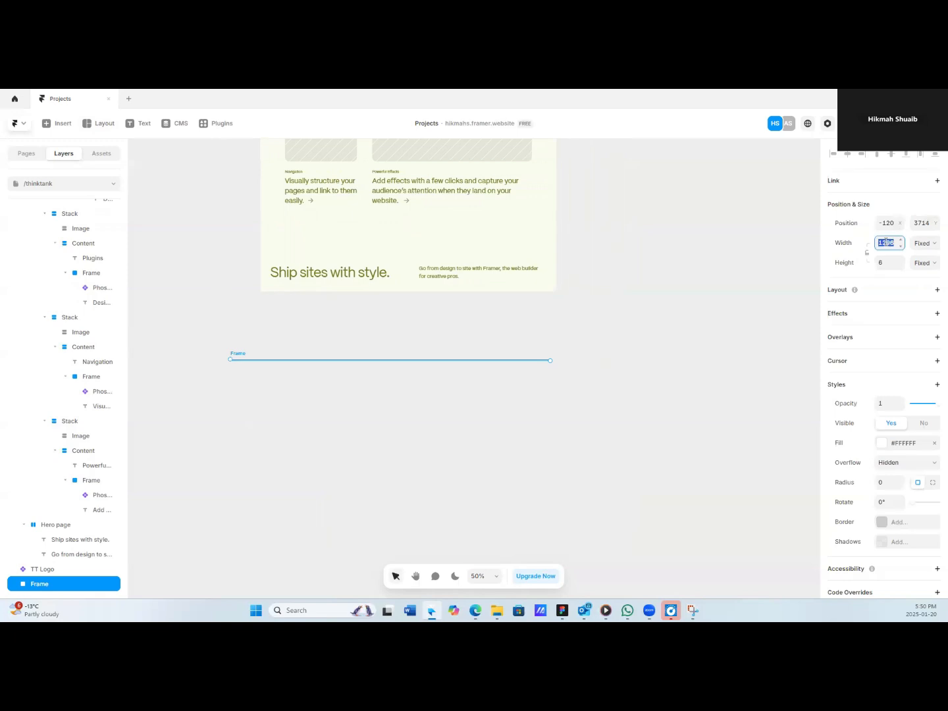
pyautogui.write('1120')
pyautogui.press('Return')
pyautogui.doubleClick(900, 267)
# Fill the divider frame with the Thinktank color style.
pyautogui.click(884, 445)
pyautogui.scroll(-3, 730, 522)
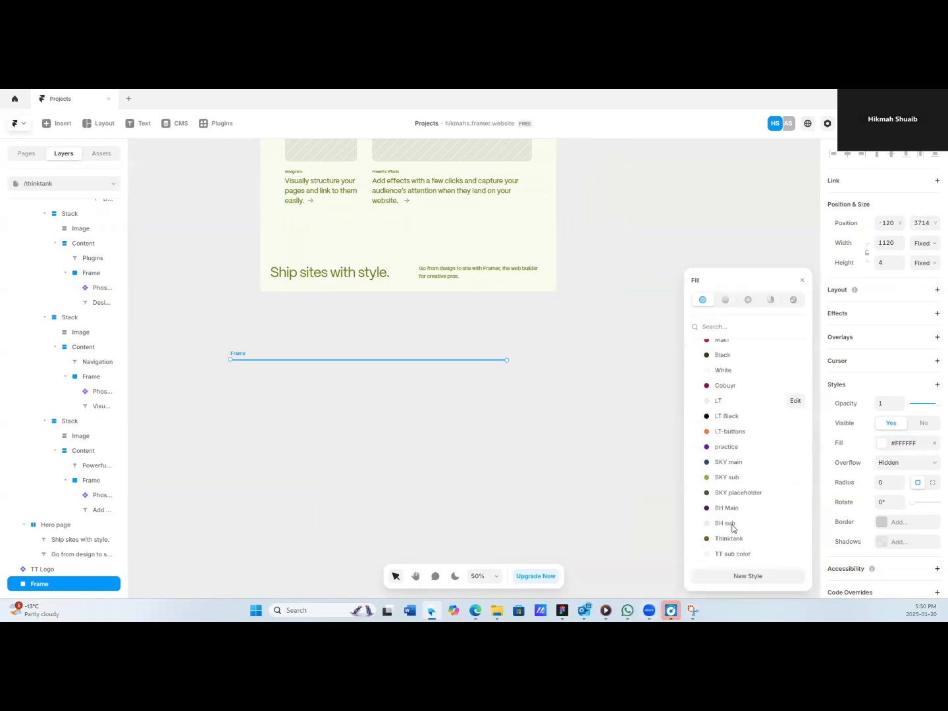
pyautogui.click(728, 538)
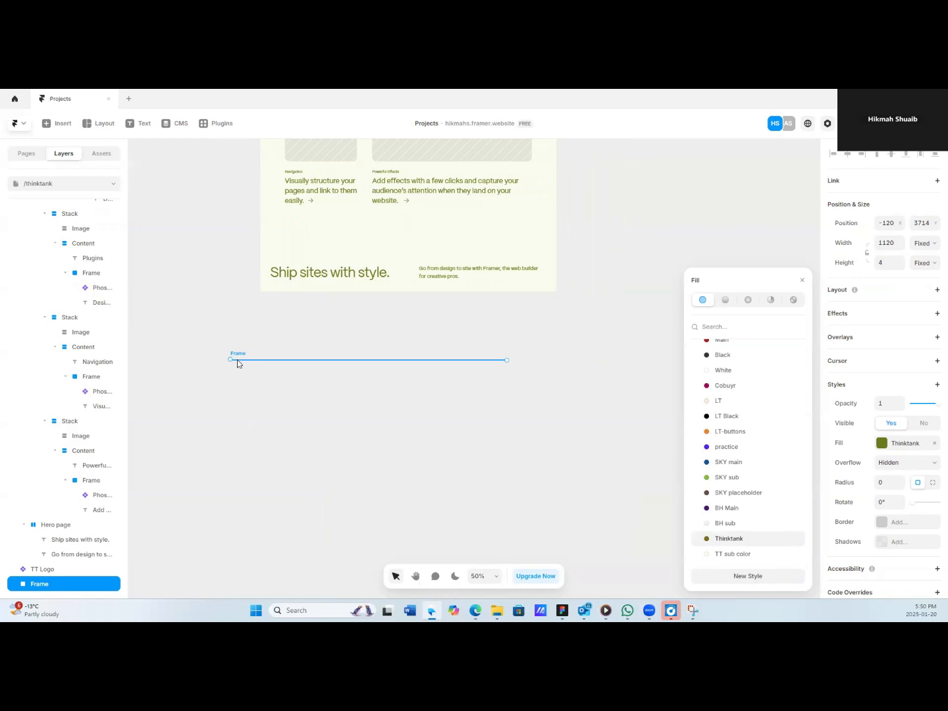
# Move the divider into the page between the card grid and the "Ship sites with style." section, and reduce its height to 1.
pyautogui.moveTo(233, 356); pyautogui.dragTo(277, 240)
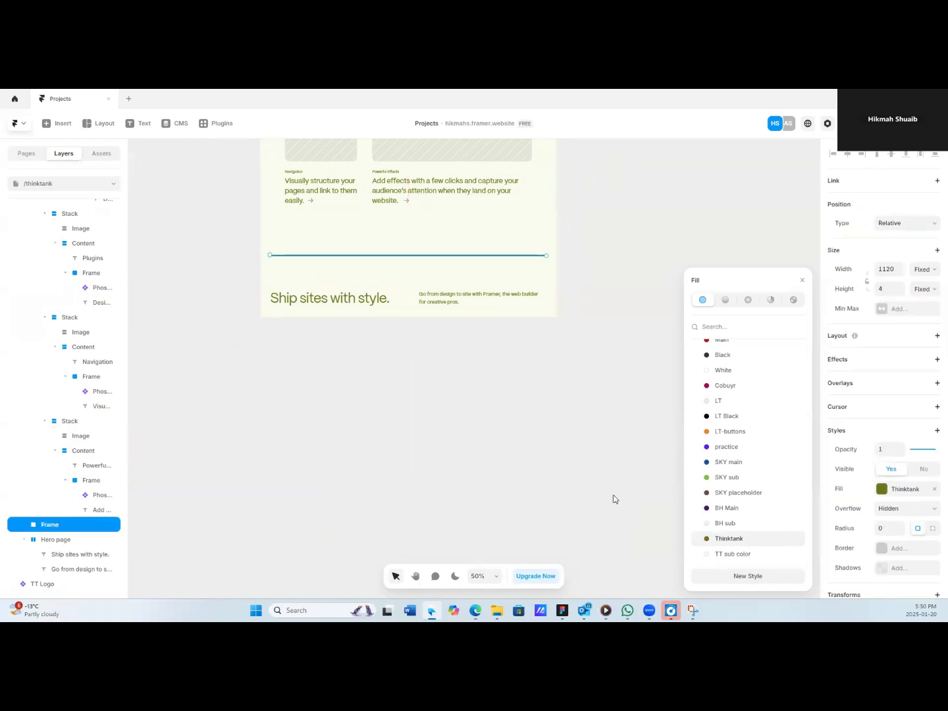
pyautogui.click(900, 292)
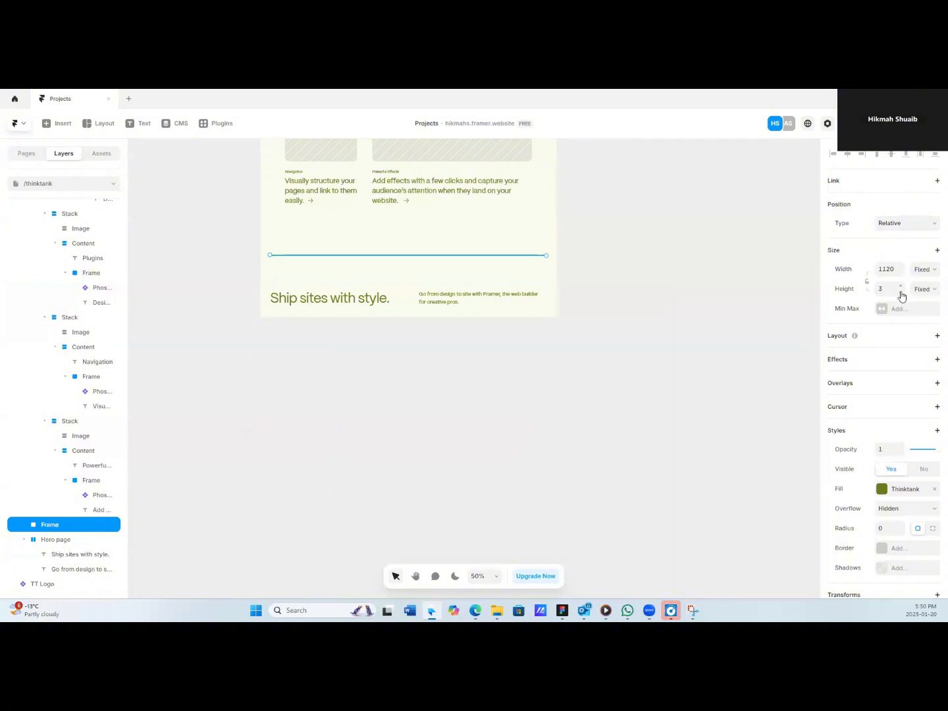
pyautogui.click(417, 404)
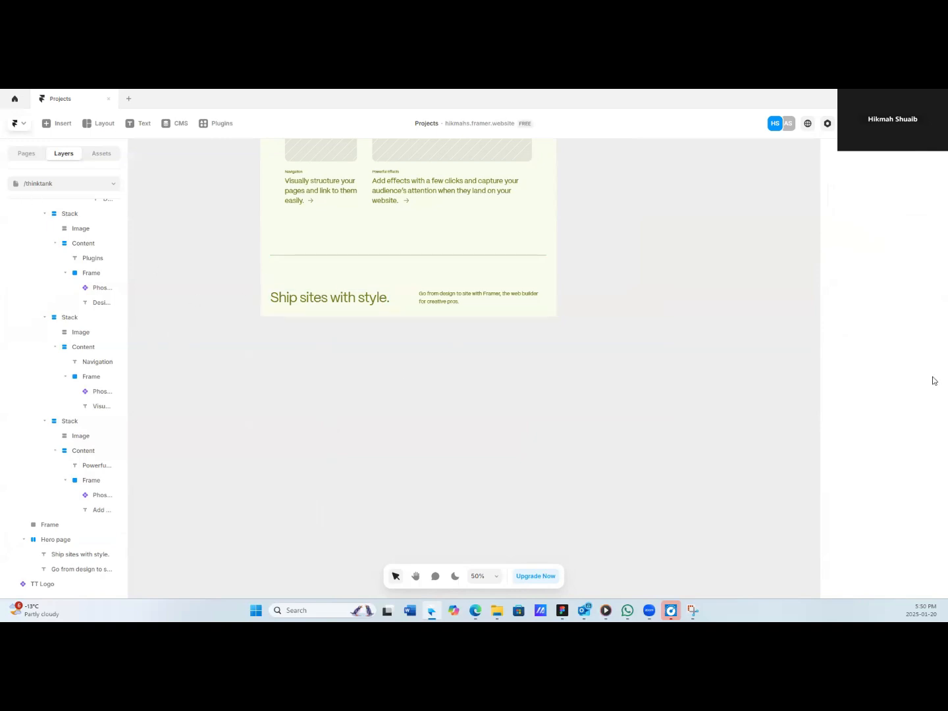
pyautogui.scroll(-2, 432, 307)
pyautogui.click(400, 222)
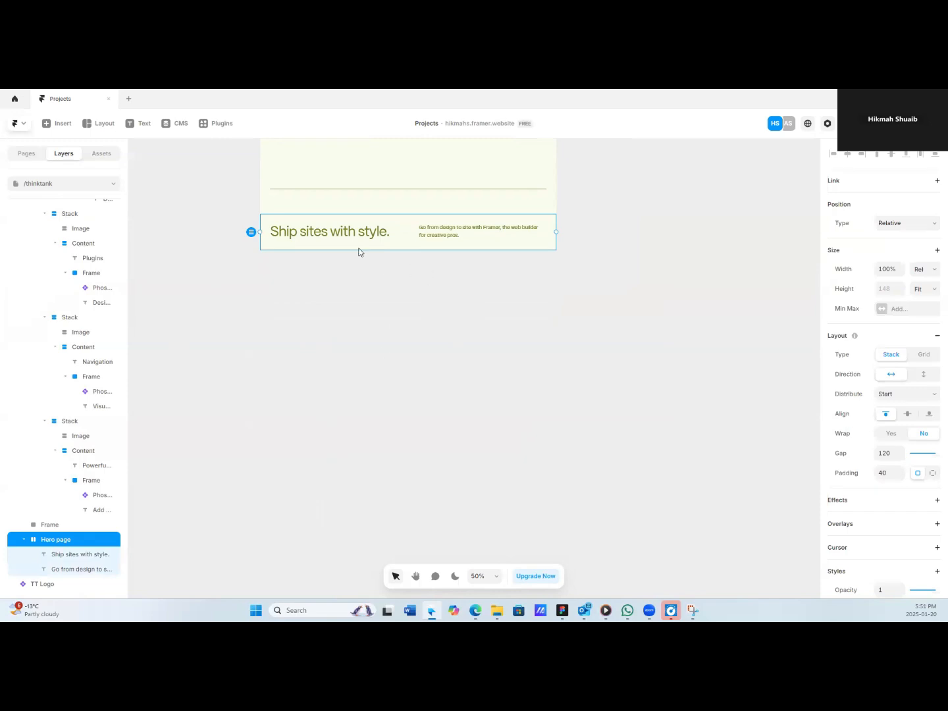
pyautogui.click(382, 235)
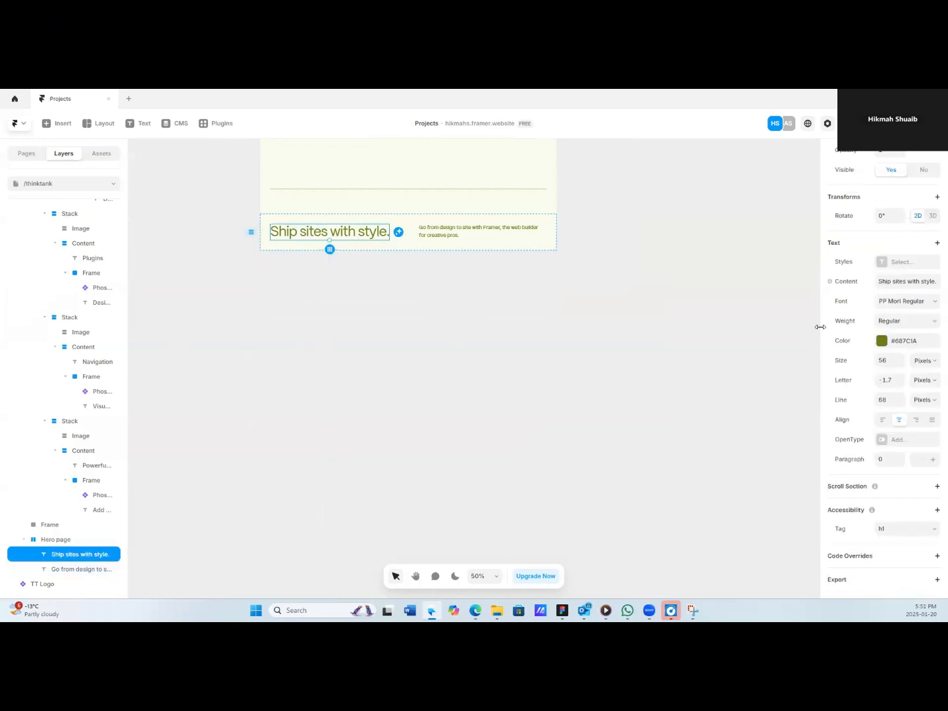
pyautogui.scroll(2, 883, 356)
pyautogui.scroll(1, 883, 356)
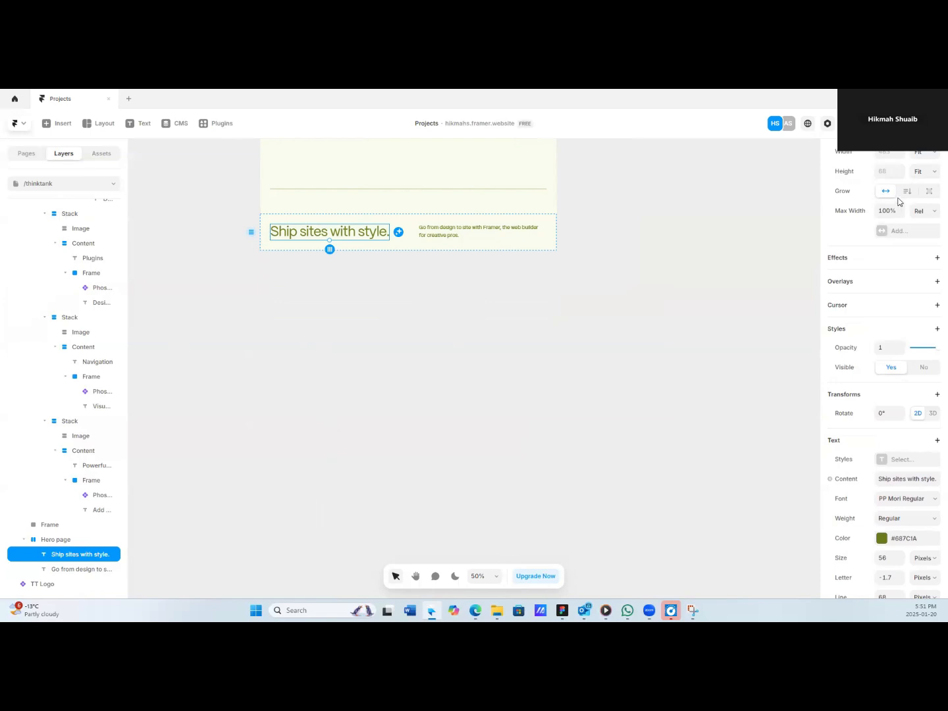
pyautogui.click(426, 237)
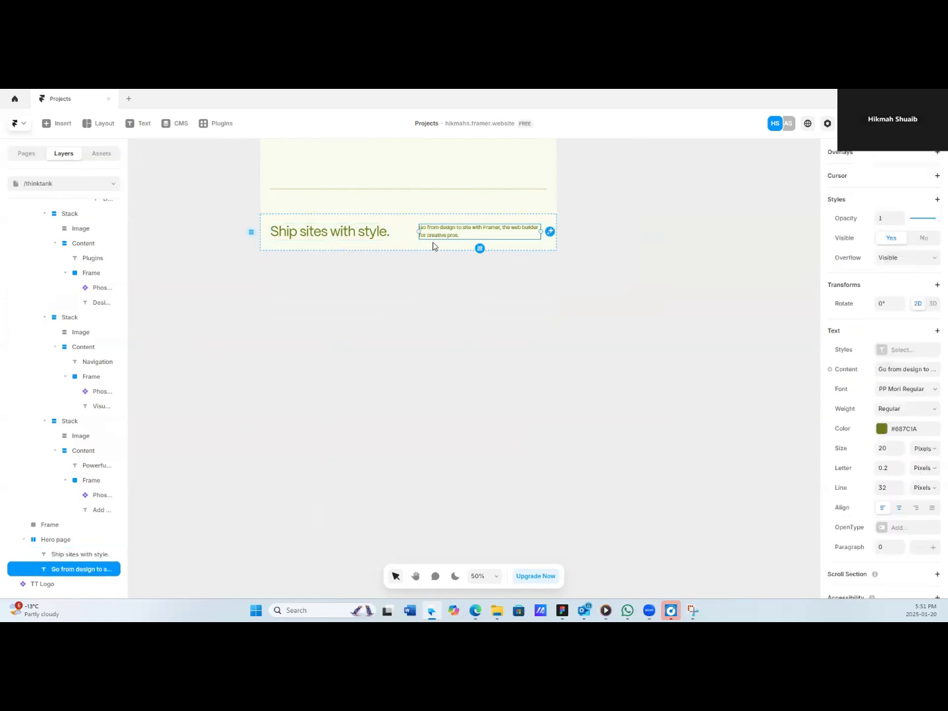
pyautogui.press('Escape')
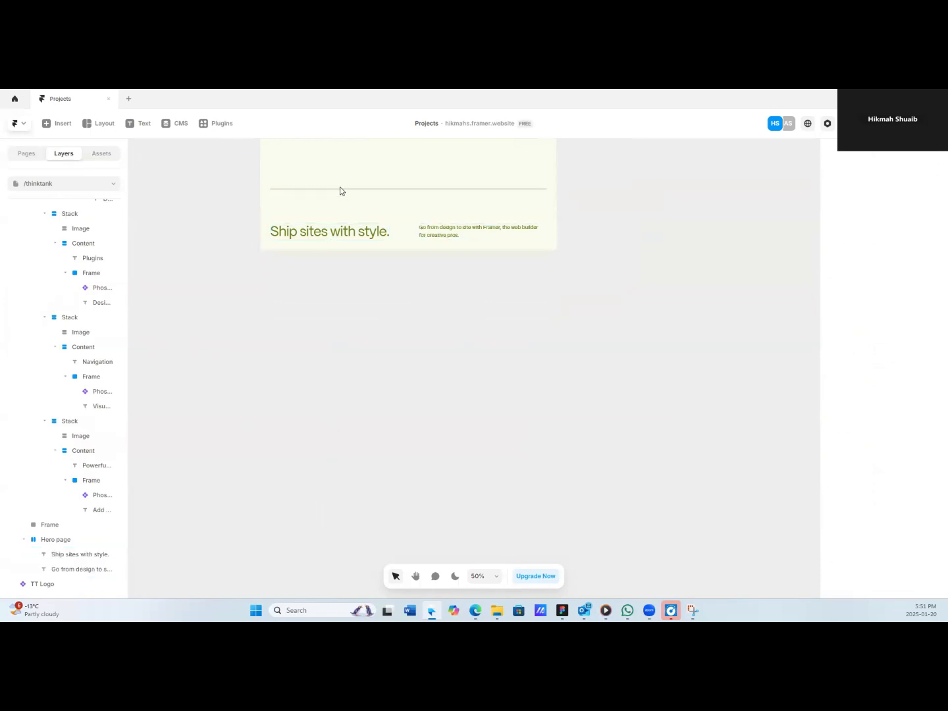
# Duplicate the divider and move the copy below the closing "Ship sites with style." section.
pyautogui.click(340, 192)
pyautogui.hotkey('ctrl', 'd')
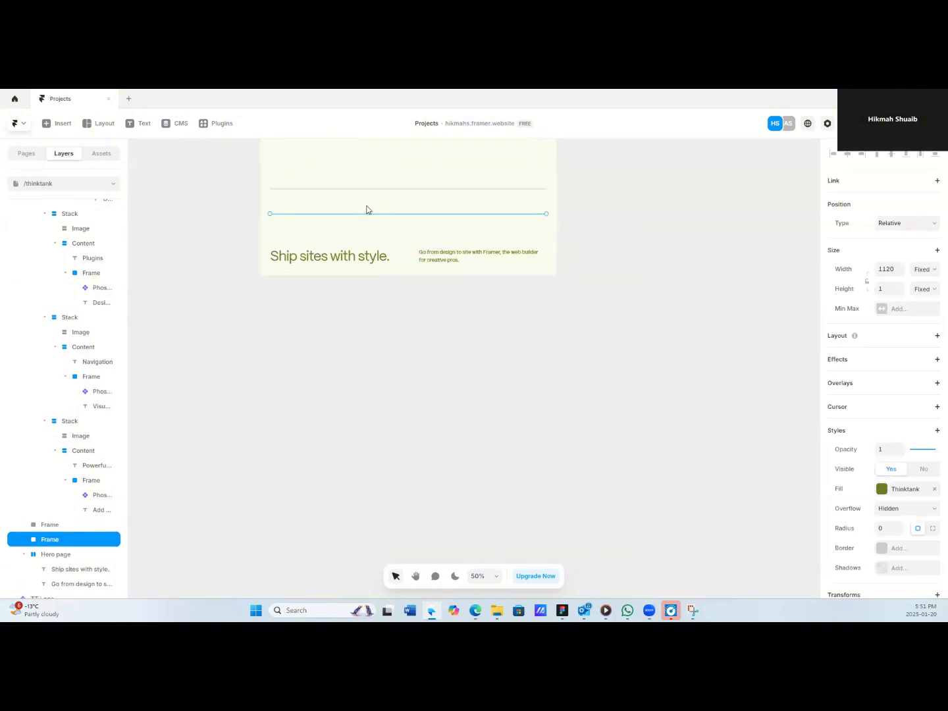
pyautogui.moveTo(366, 213); pyautogui.dragTo(372, 268)
pyautogui.click(331, 204)
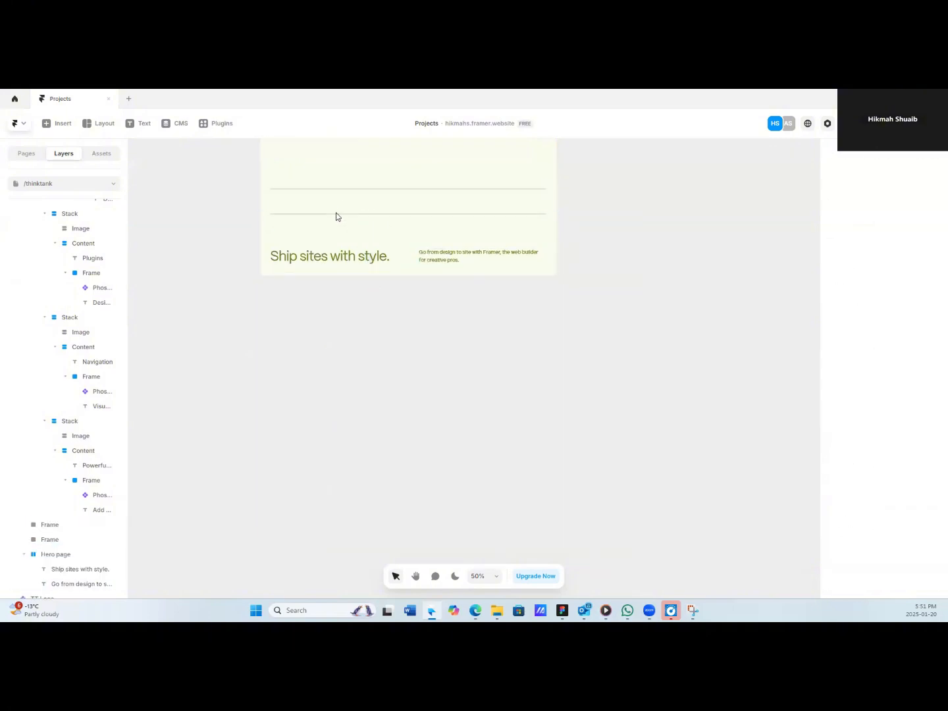
pyautogui.moveTo(335, 213); pyautogui.dragTo(466, 263)
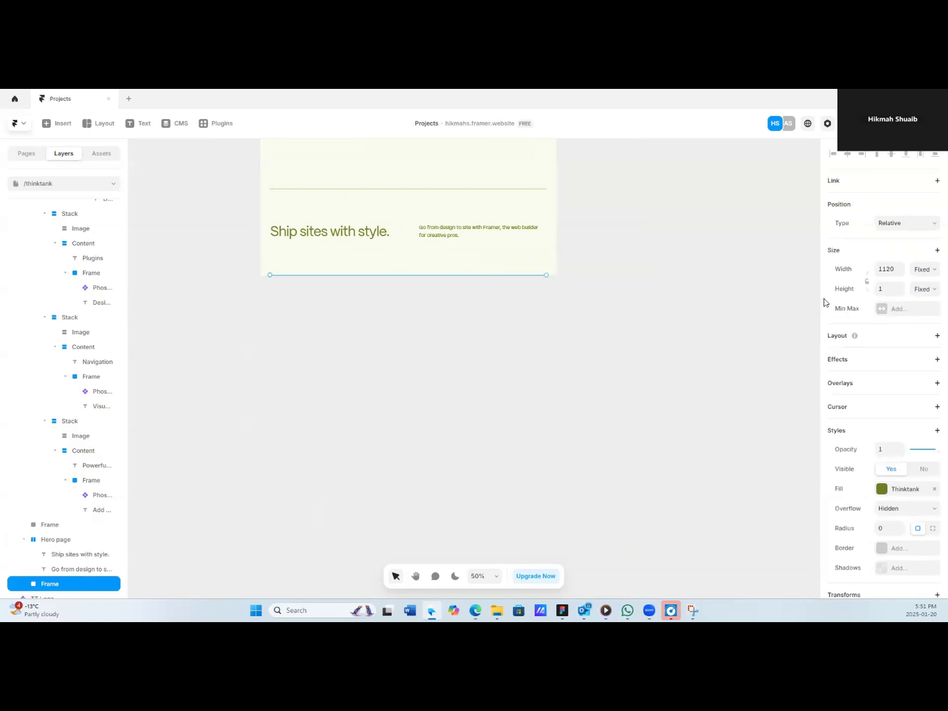
# Set the copied divider's width to 500 and nest it in the closing Hero page section after the "Go from design to site" text.
pyautogui.click(880, 270)
pyautogui.write('500')
pyautogui.moveTo(66, 587); pyautogui.dragTo(66, 539)
# Wrap the "Go from design to site" text and the 500-wide divider in a stack with vertical direction.
pyautogui.click(457, 240)
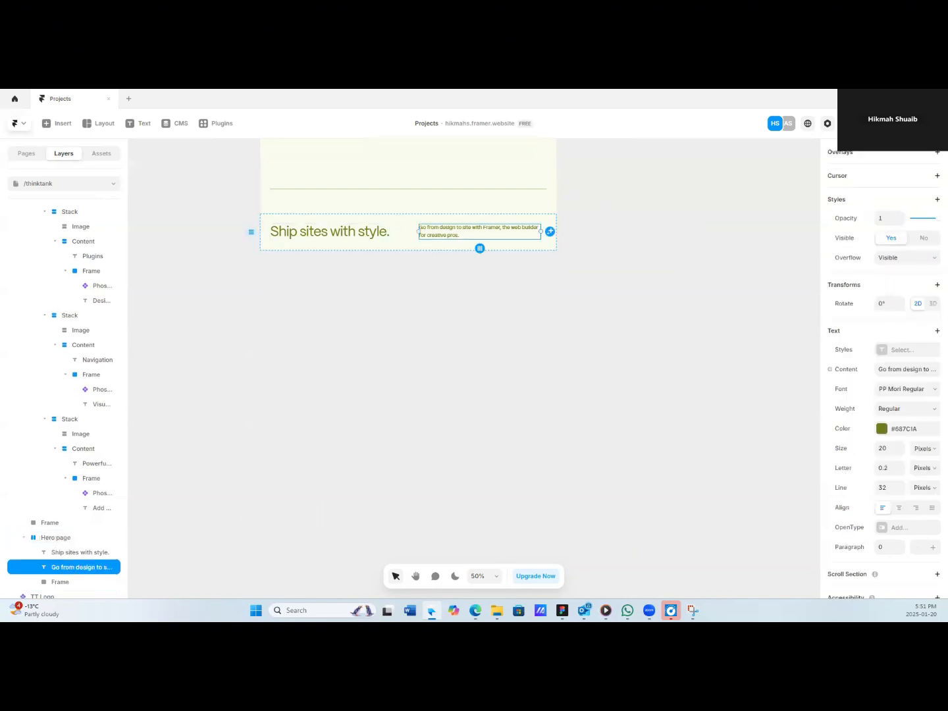
pyautogui.keyDown('shift'); pyautogui.click(61, 582); pyautogui.keyUp('shift')
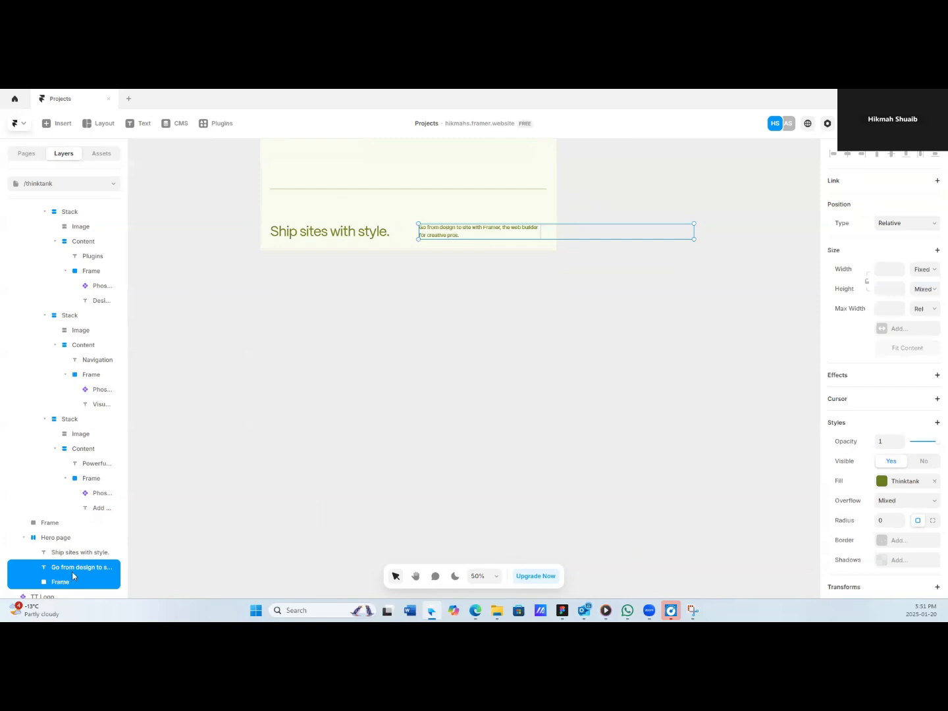
pyautogui.rightClick(73, 572)
pyautogui.click(92, 528)
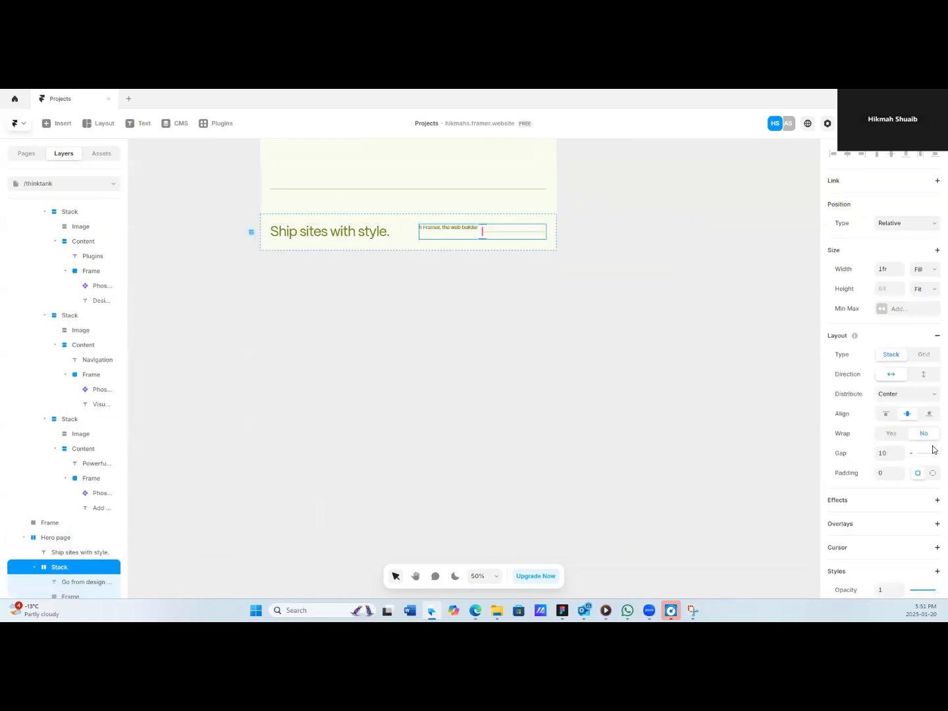
pyautogui.click(924, 374)
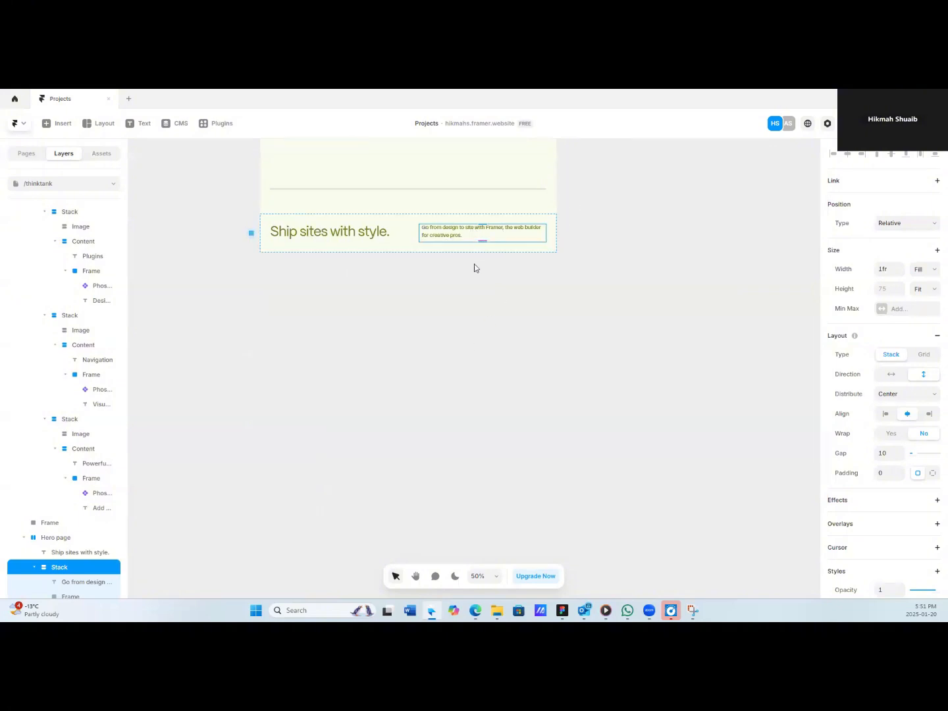
# Duplicate the "Go from design to site" text and move one copy out of the stack, directly below the heading layer.
pyautogui.click(464, 235)
pyautogui.hotkey('ctrl', 'd')
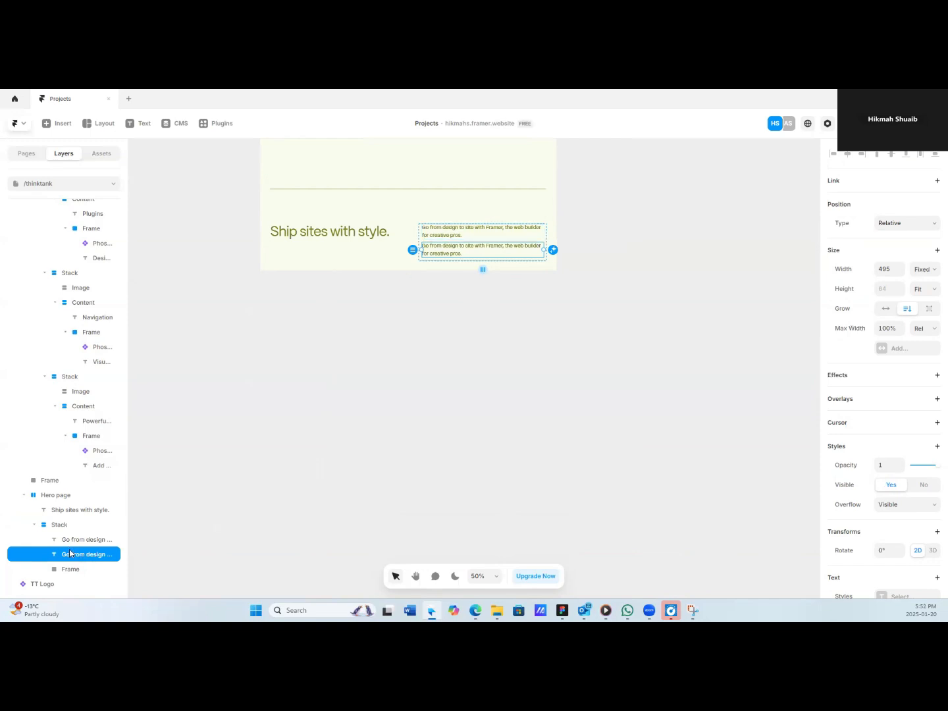
pyautogui.moveTo(69, 541); pyautogui.dragTo(74, 520)
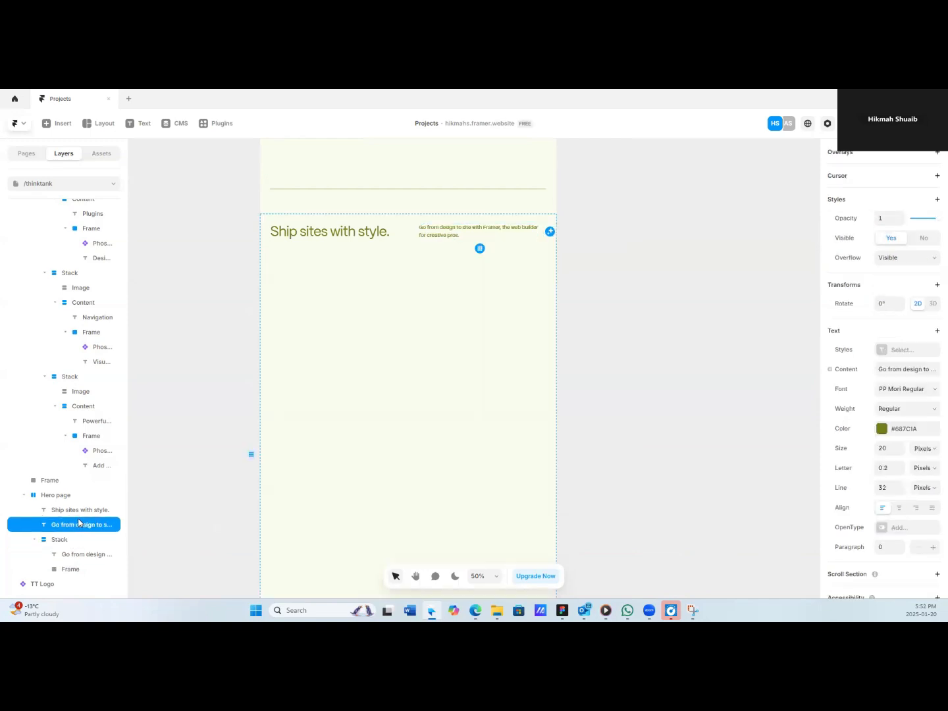
pyautogui.click(347, 411)
pyautogui.scroll(3, 446, 287)
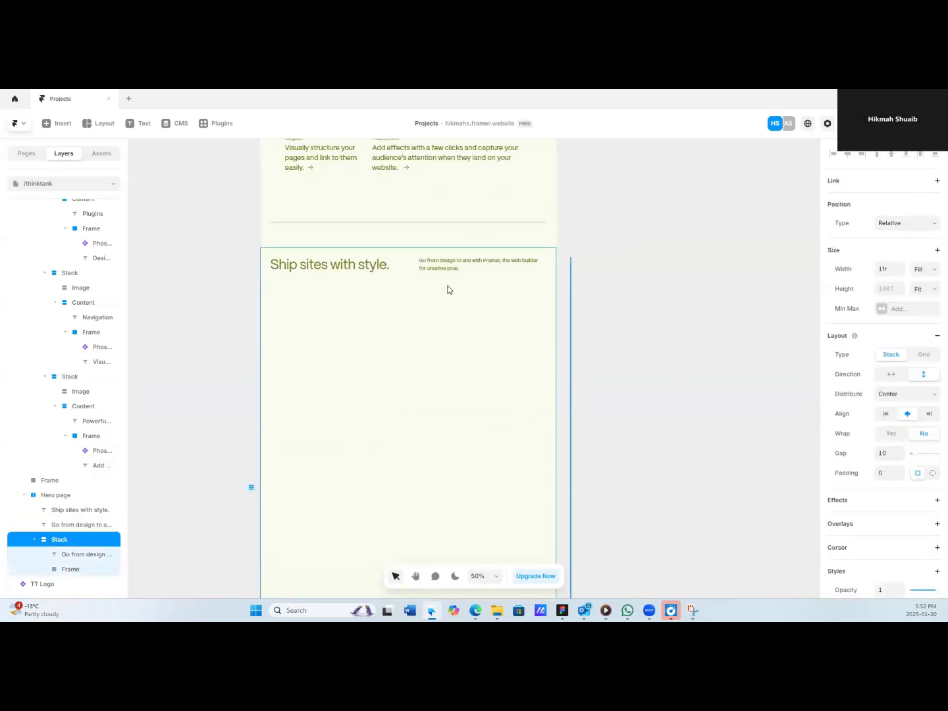
# Wrap the separate text and the text-and-divider stack in an outer stack with vertical direction and a gap of 60.
pyautogui.keyDown('shift'); pyautogui.click(47, 529); pyautogui.keyUp('shift')
pyautogui.rightClick(51, 527)
pyautogui.click(86, 494)
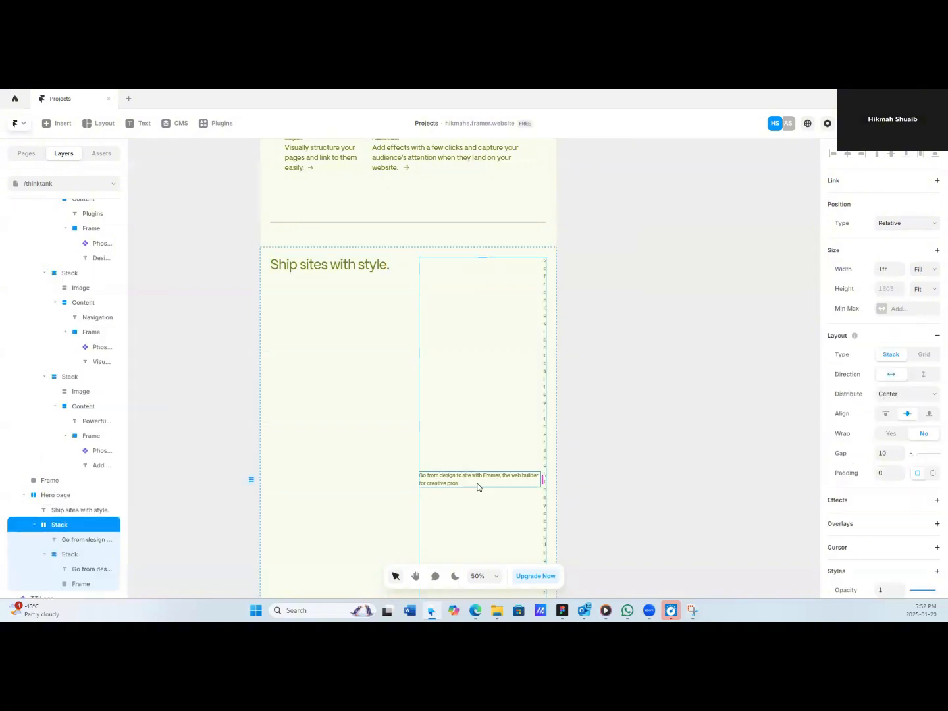
pyautogui.click(924, 375)
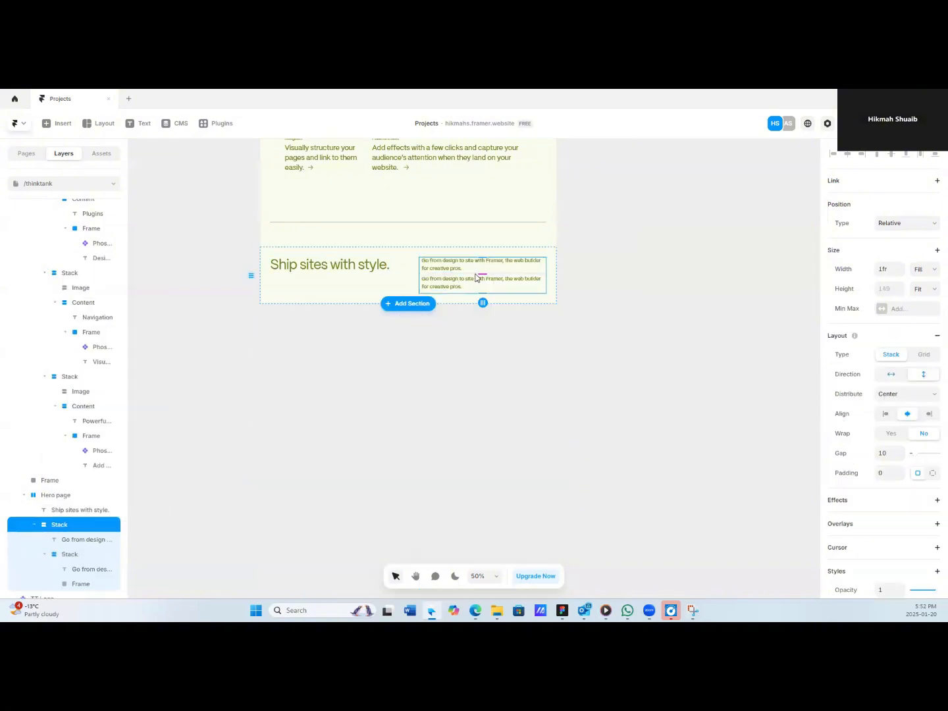
pyautogui.click(891, 454)
pyautogui.write('40')
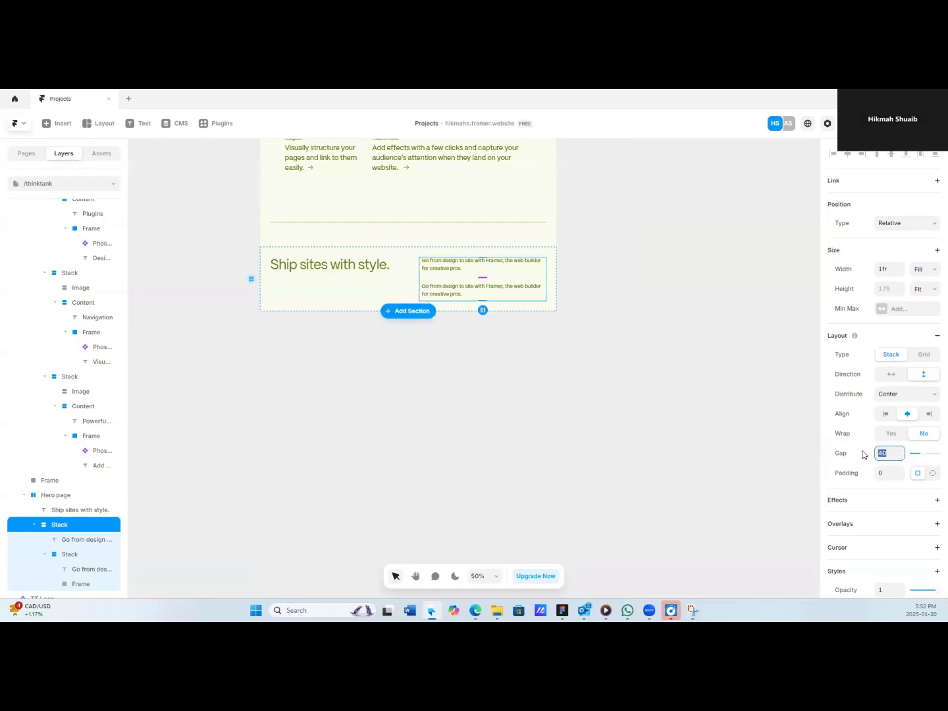
pyautogui.write('60')
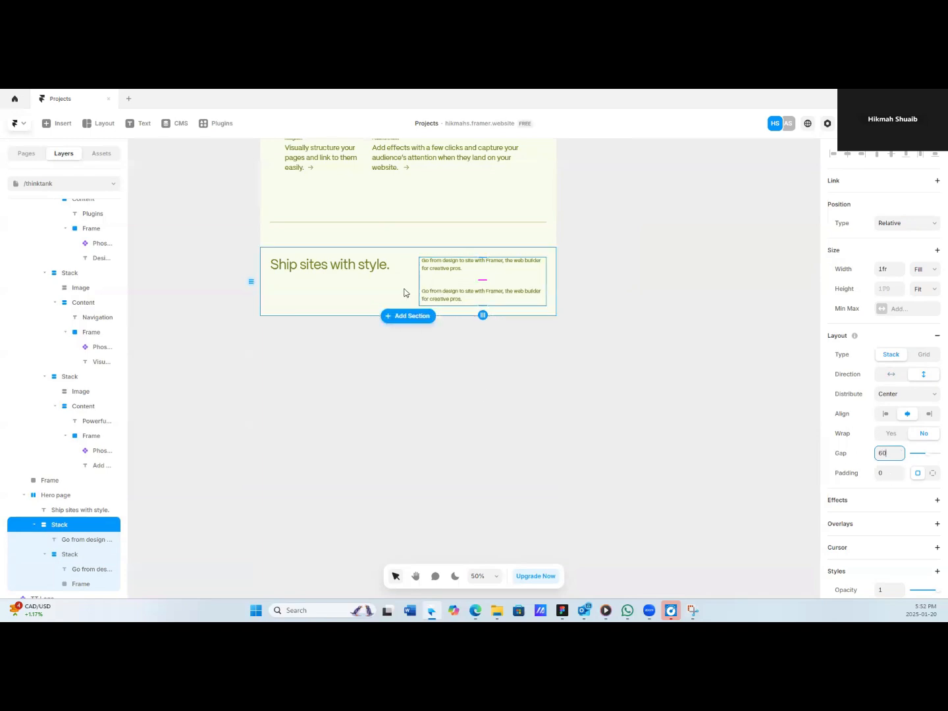
# Move the 500-wide divider above the second "Go from design to site" text within the inner stack.
pyautogui.scroll(5, 406, 294)
pyautogui.scroll(1, 406, 293)
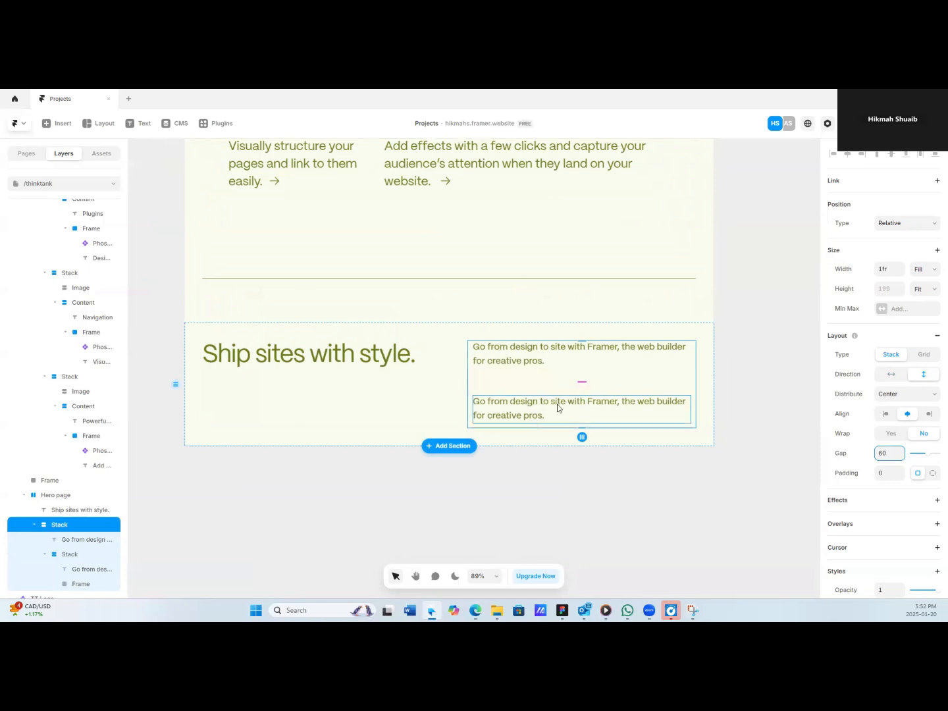
pyautogui.click(72, 584)
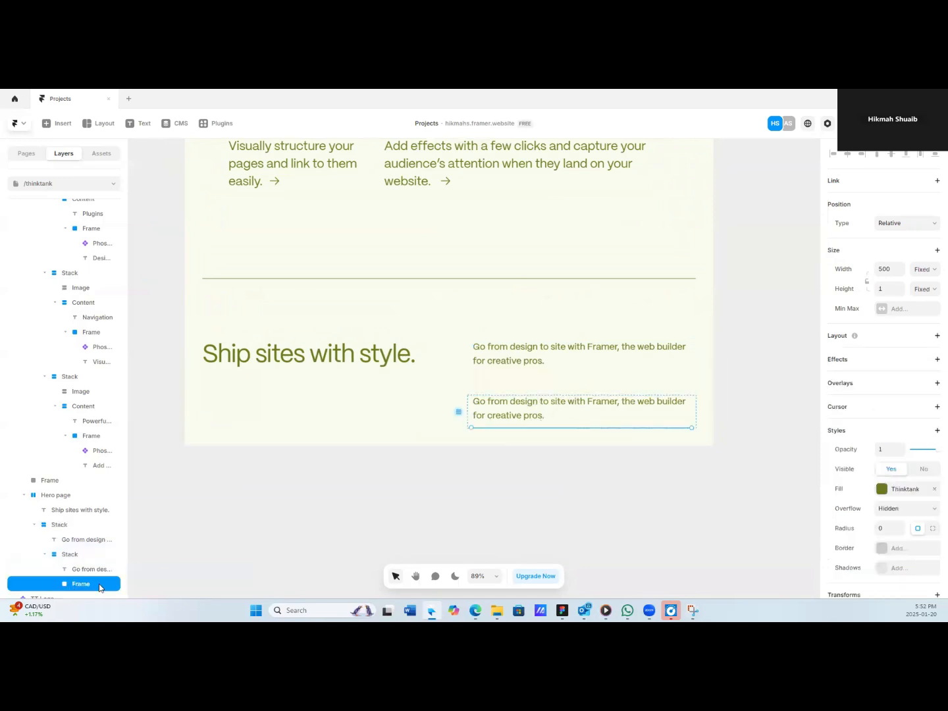
pyautogui.press('Up')
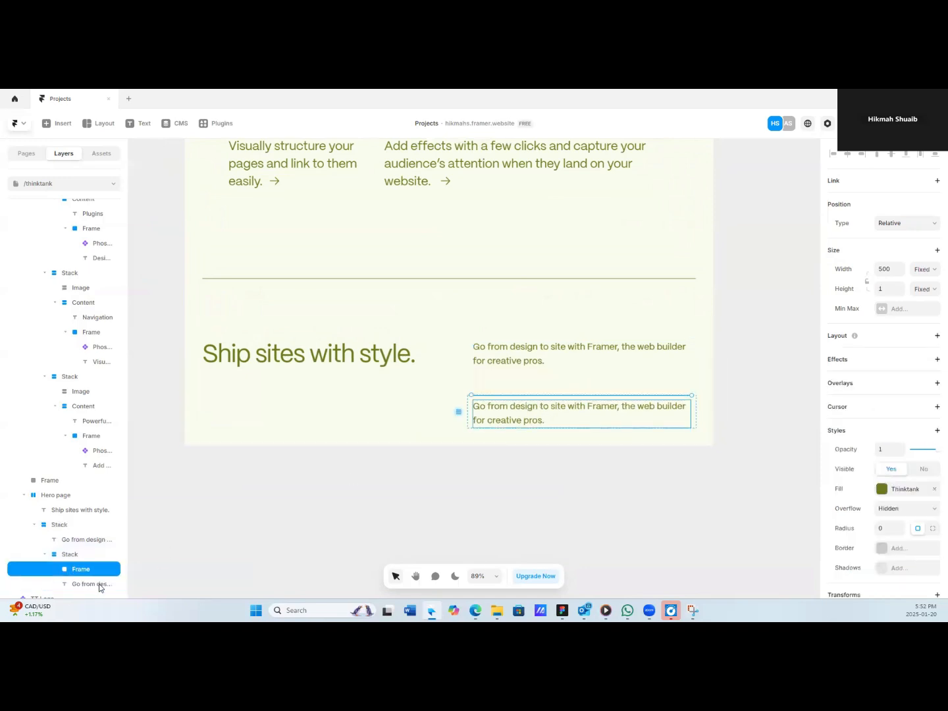
# Delete "for creative pros." from the lower text so it reads "Go from design to site with Framer, the web builder".
pyautogui.doubleClick(507, 420)
pyautogui.moveTo(543, 420); pyautogui.dragTo(476, 422)
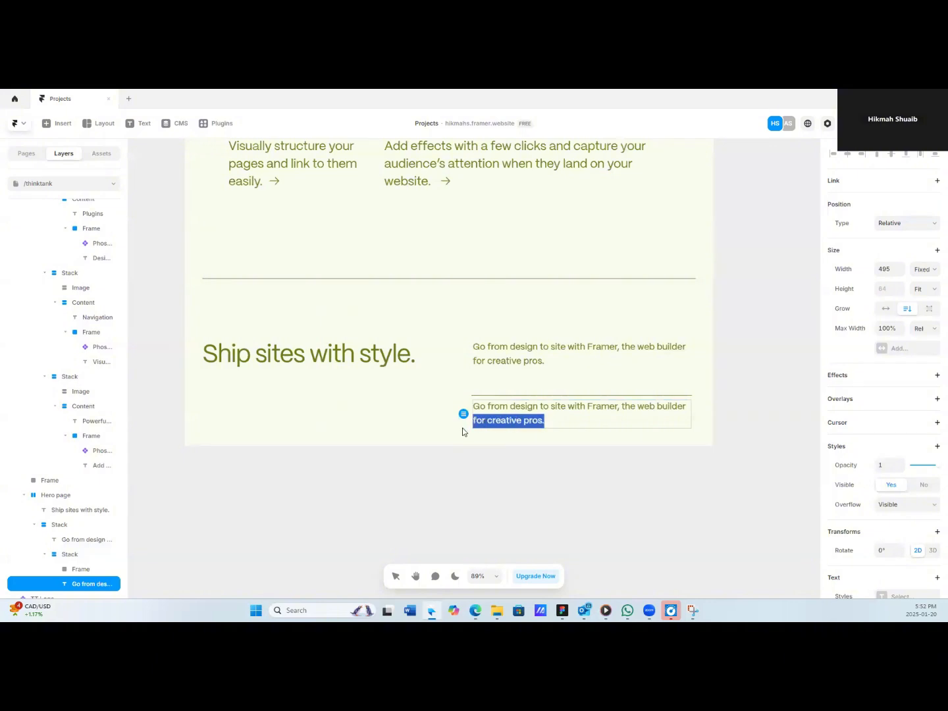
pyautogui.press('BackSpace')
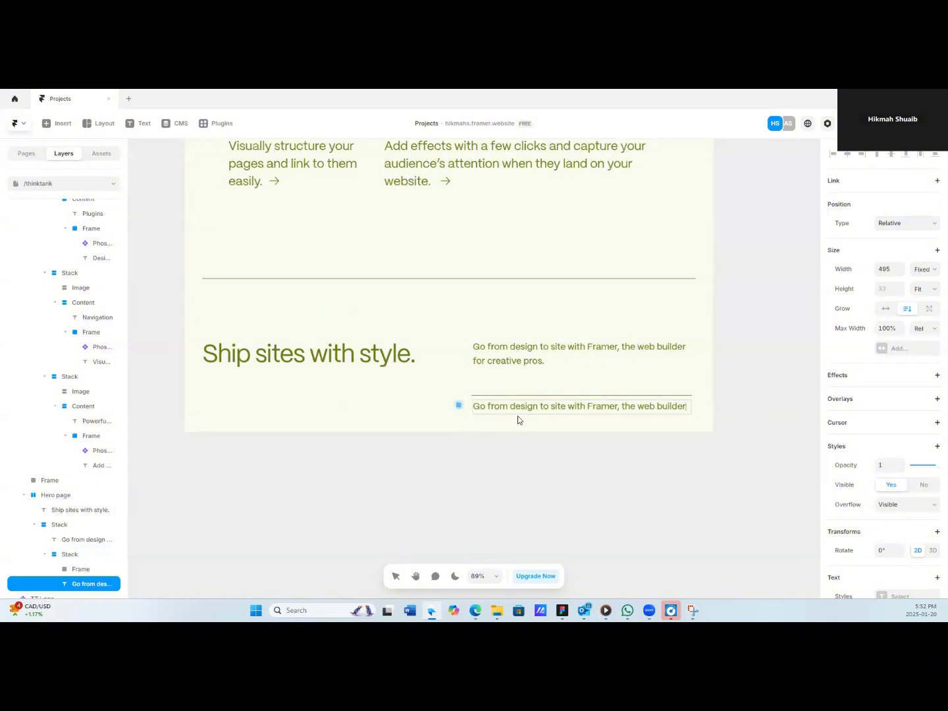
# Duplicate the inner stack's divider and place the copy below the shortened text.
pyautogui.click(483, 395)
pyautogui.click(491, 395)
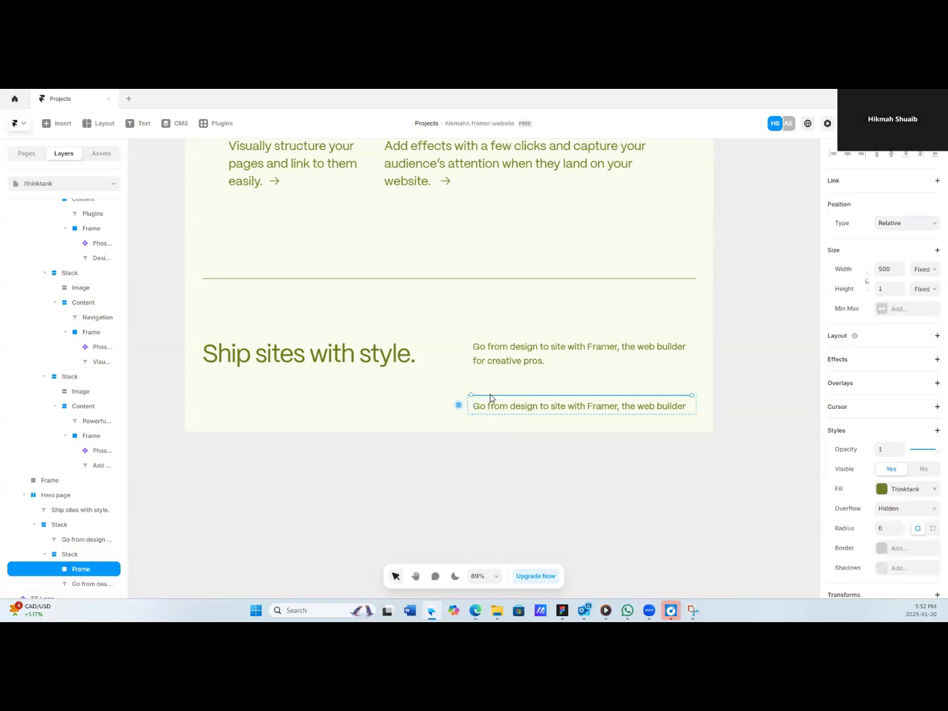
pyautogui.press('Down')
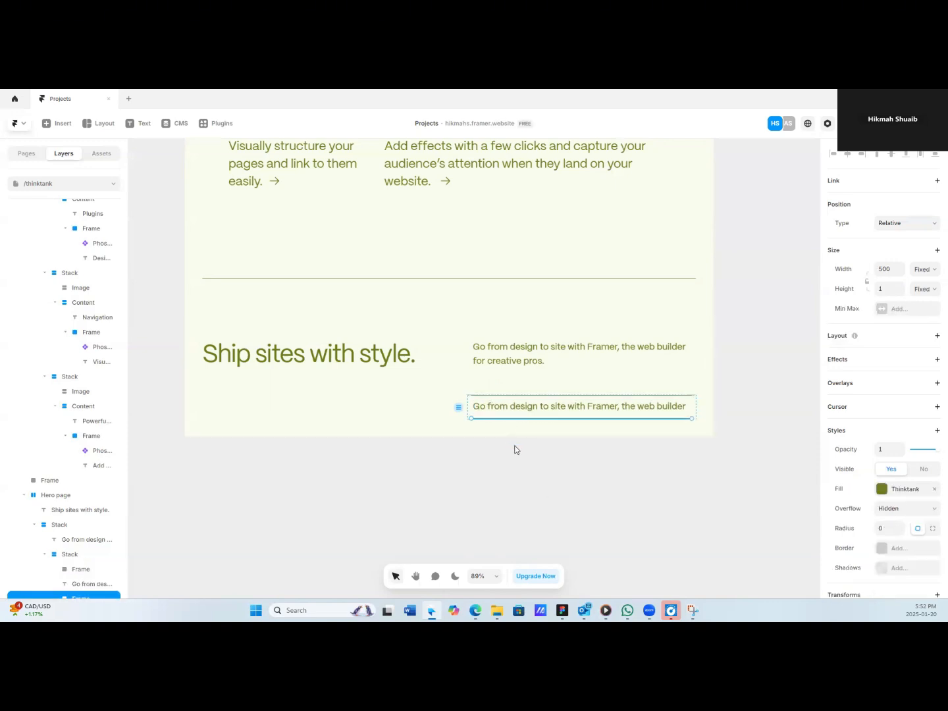
# Wrap the lowest divider of the inner stack in its own stack.
pyautogui.scroll(-1, 69, 590)
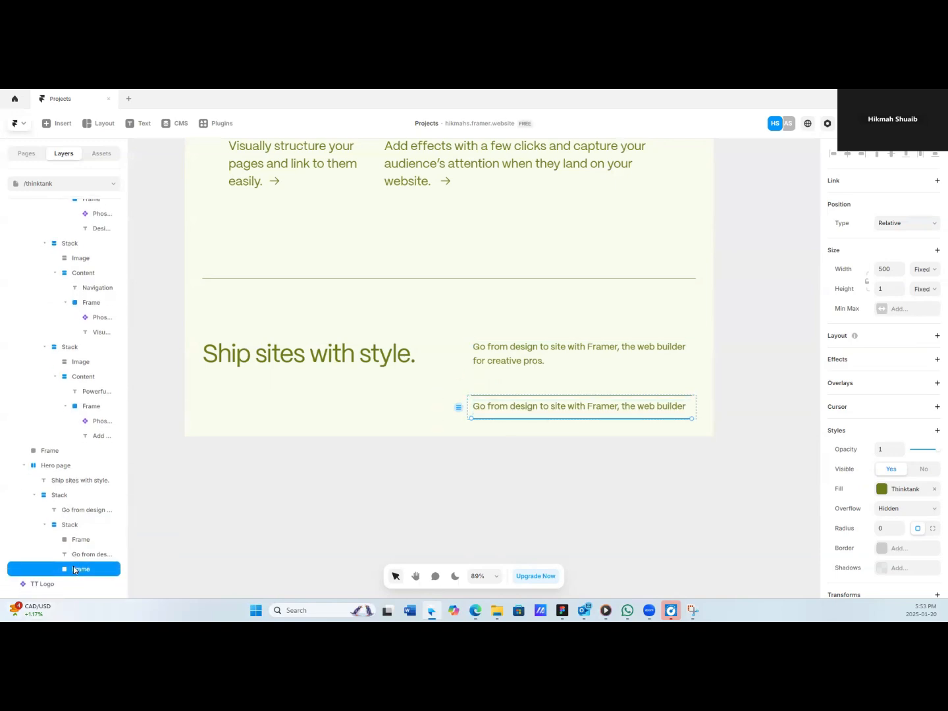
pyautogui.rightClick(71, 571)
pyautogui.click(102, 519)
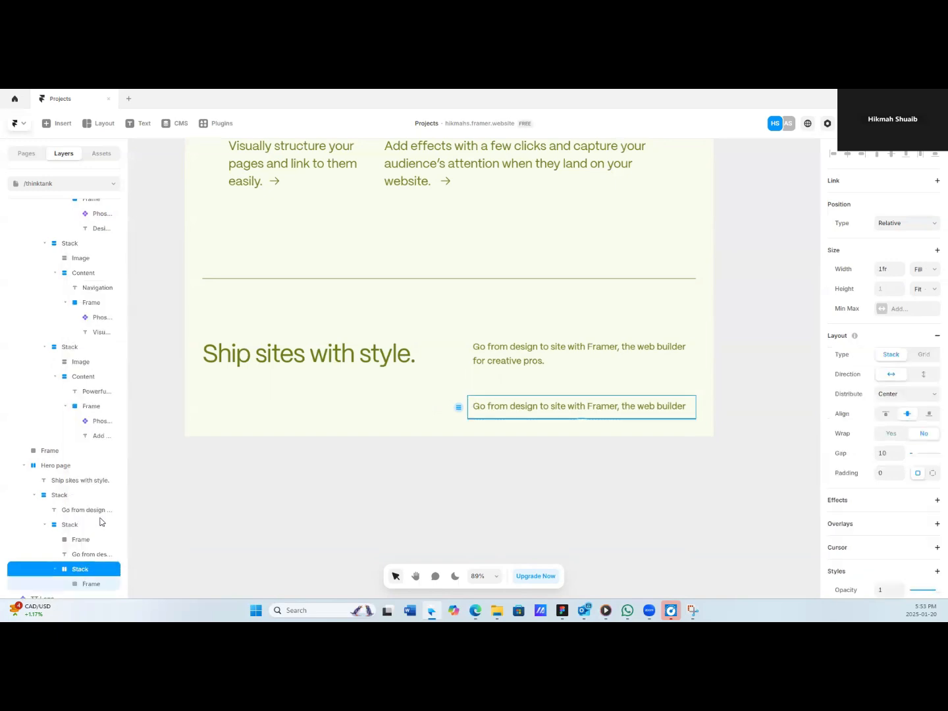
# Delete the stack that wraps the lowest divider beneath the shortened "Go from design to site" text.
pyautogui.click(92, 543)
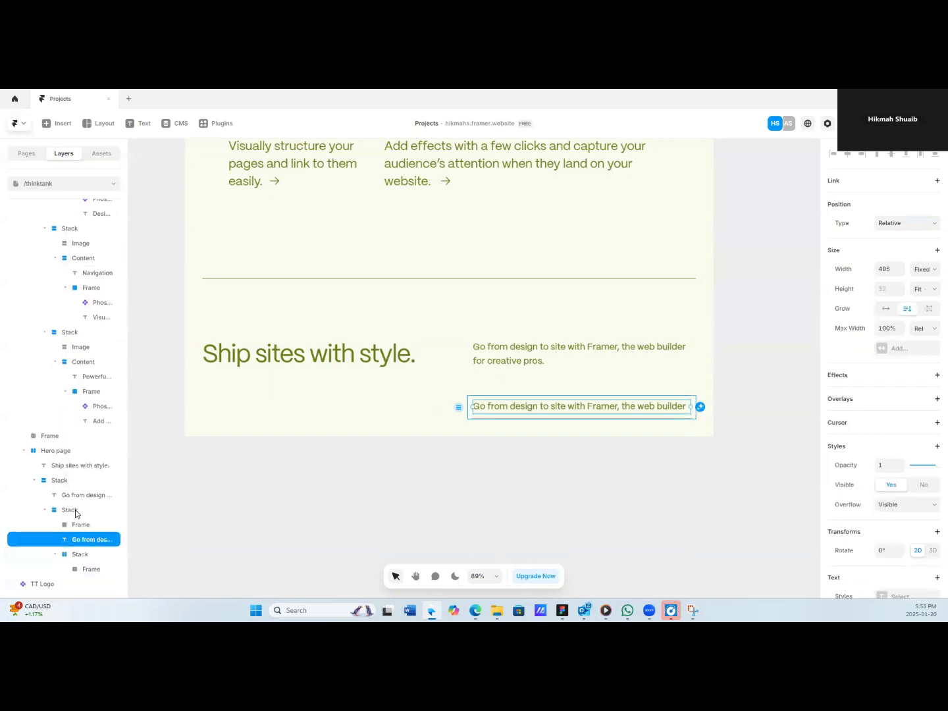
pyautogui.click(77, 558)
pyautogui.press('Delete')
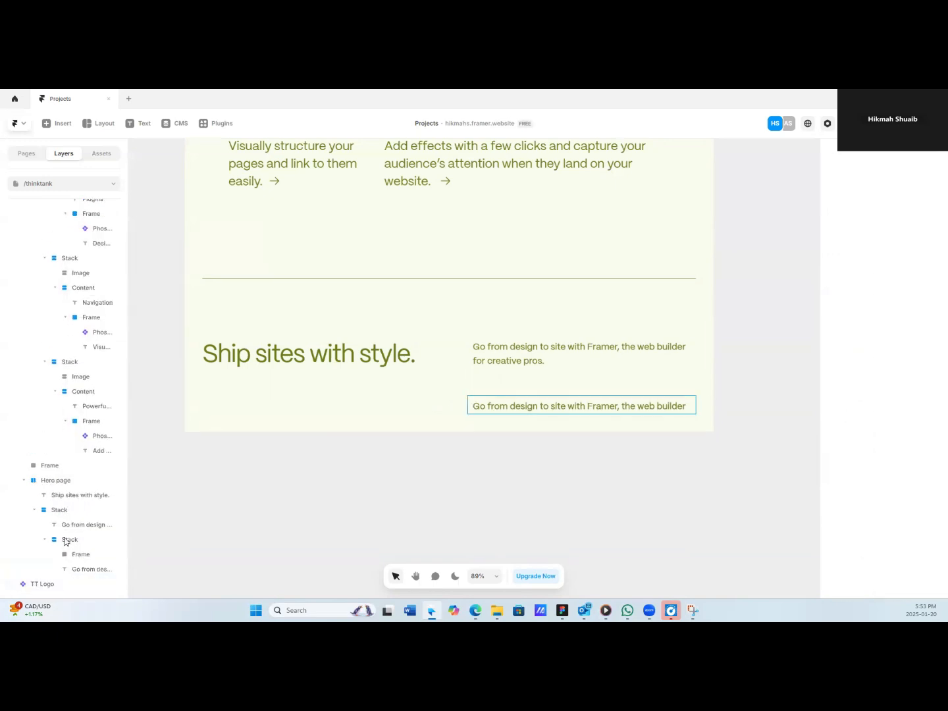
# Duplicate the stack holding the divider and shortened text twice to make three rows.
pyautogui.click(70, 542)
pyautogui.hotkey('ctrl', 'd')
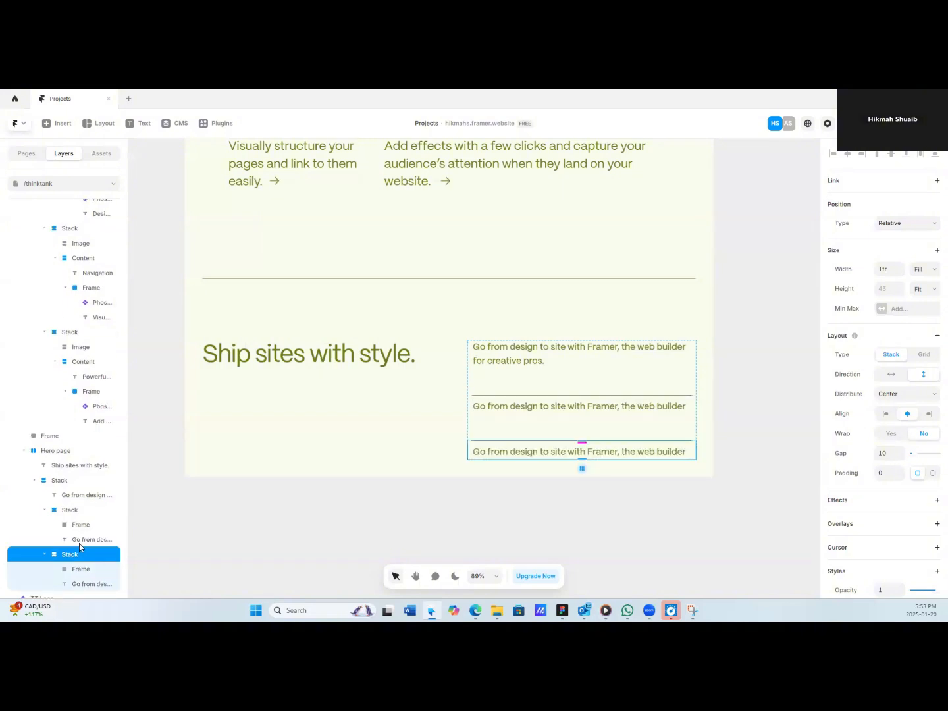
pyautogui.hotkey('ctrl', 'd')
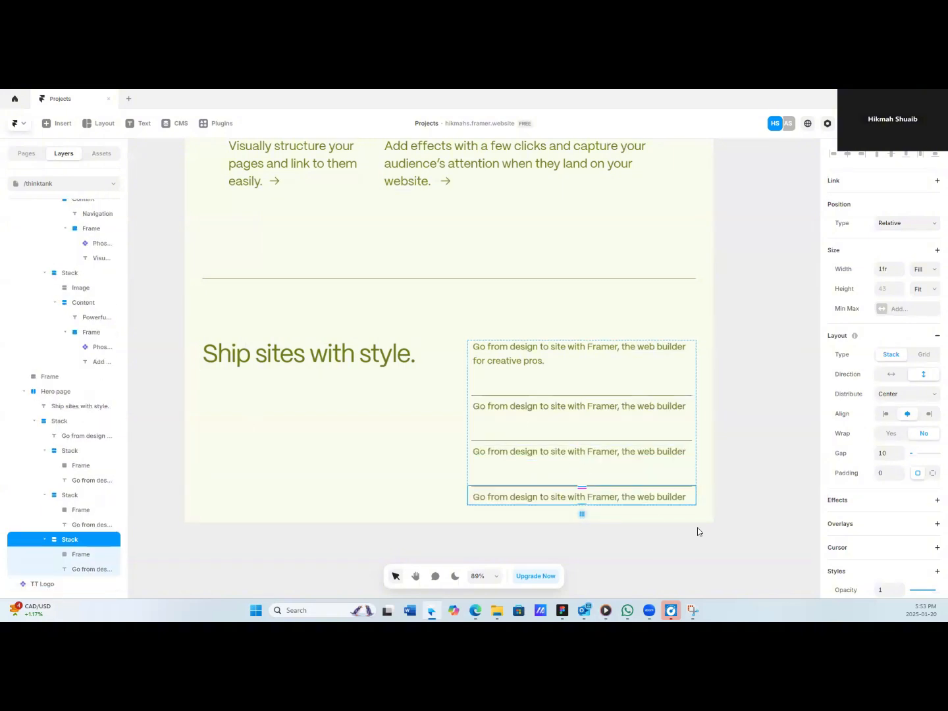
# Set the gap between divider and text to 20 in all three row stacks at once.
pyautogui.scroll(-1, 481, 476)
pyautogui.click(68, 450)
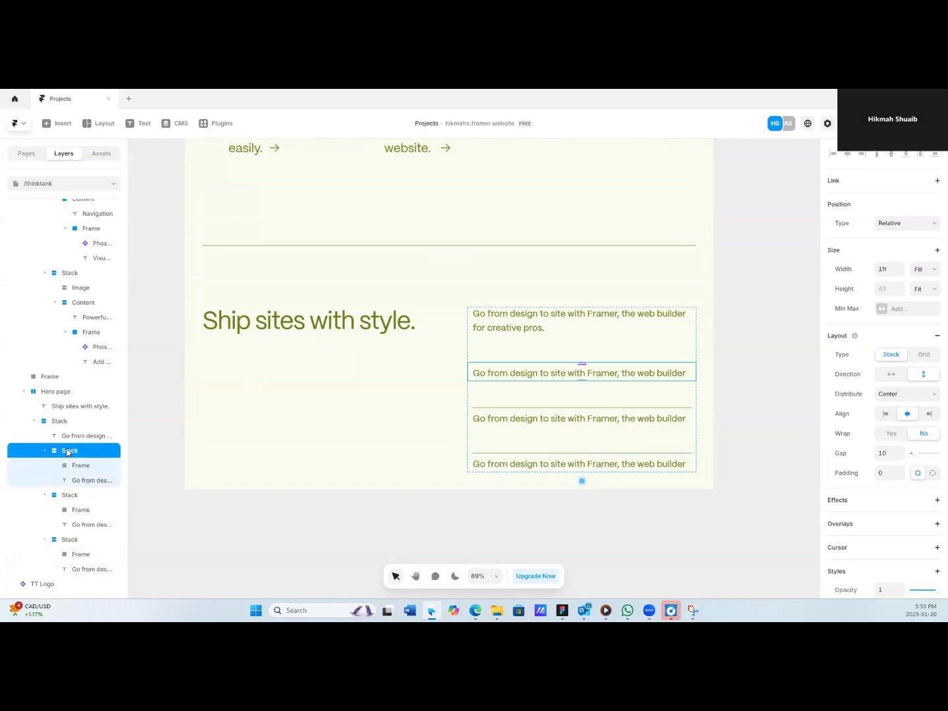
pyautogui.keyDown('shift'); pyautogui.click(59, 497); pyautogui.keyUp('shift')
pyautogui.keyDown('shift'); pyautogui.click(63, 541); pyautogui.keyUp('shift')
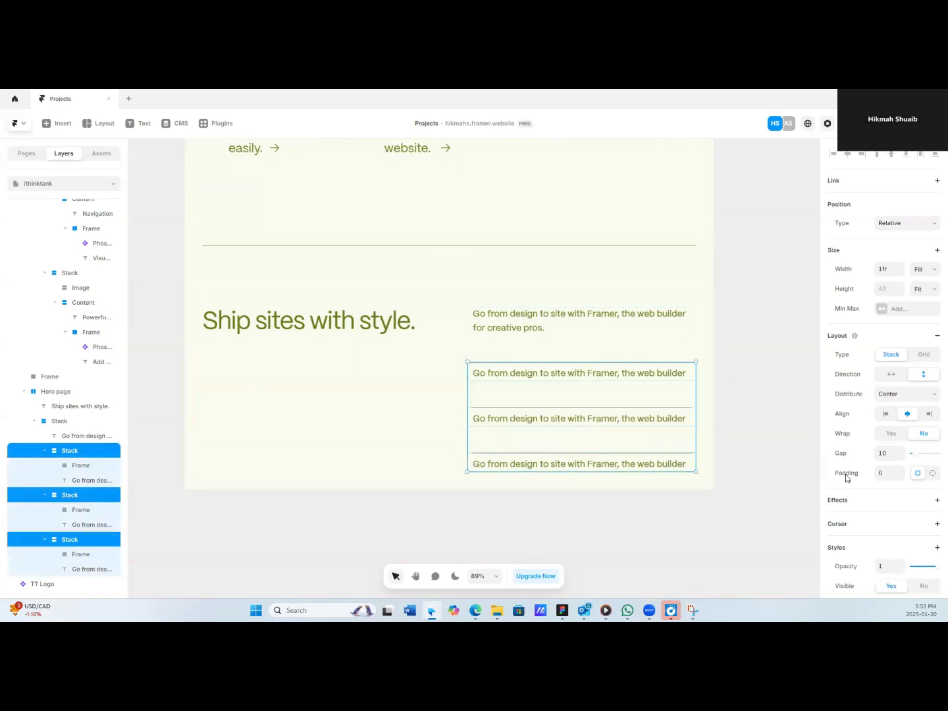
pyautogui.moveTo(895, 452); pyautogui.dragTo(901, 453)
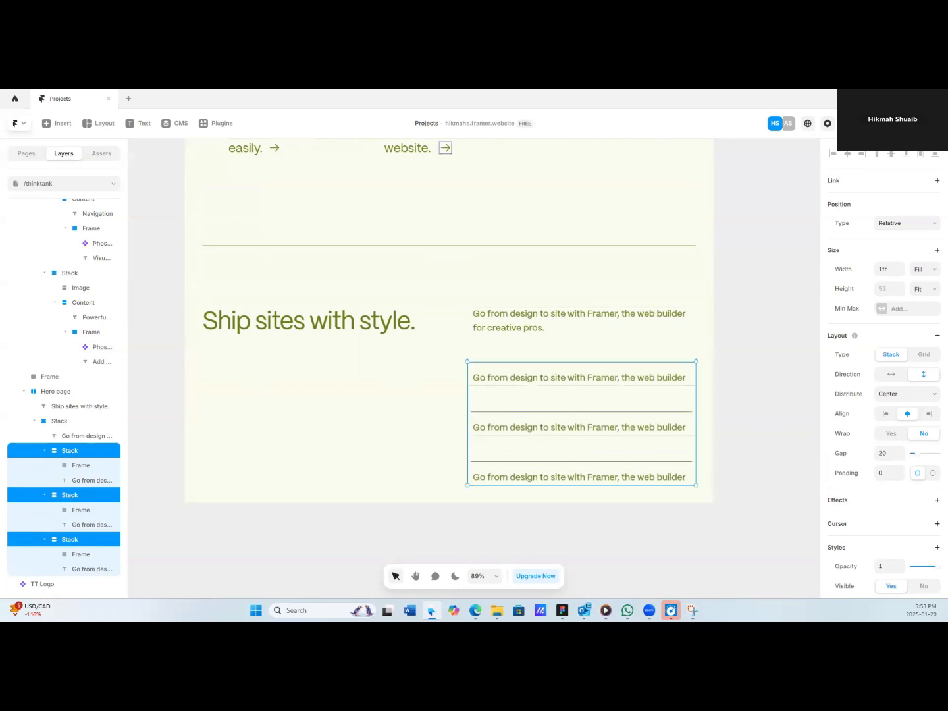
# Wrap the three row stacks in a new stack and set its gap to 60.
pyautogui.rightClick(66, 453)
pyautogui.click(92, 439)
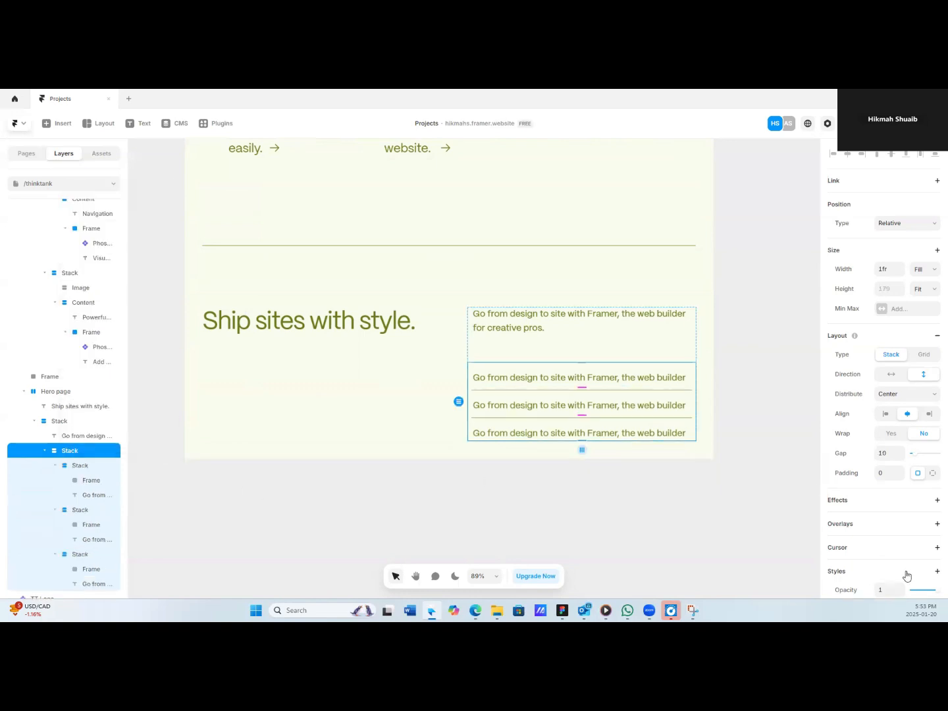
pyautogui.click(889, 454)
pyautogui.write('40')
pyautogui.press('Return')
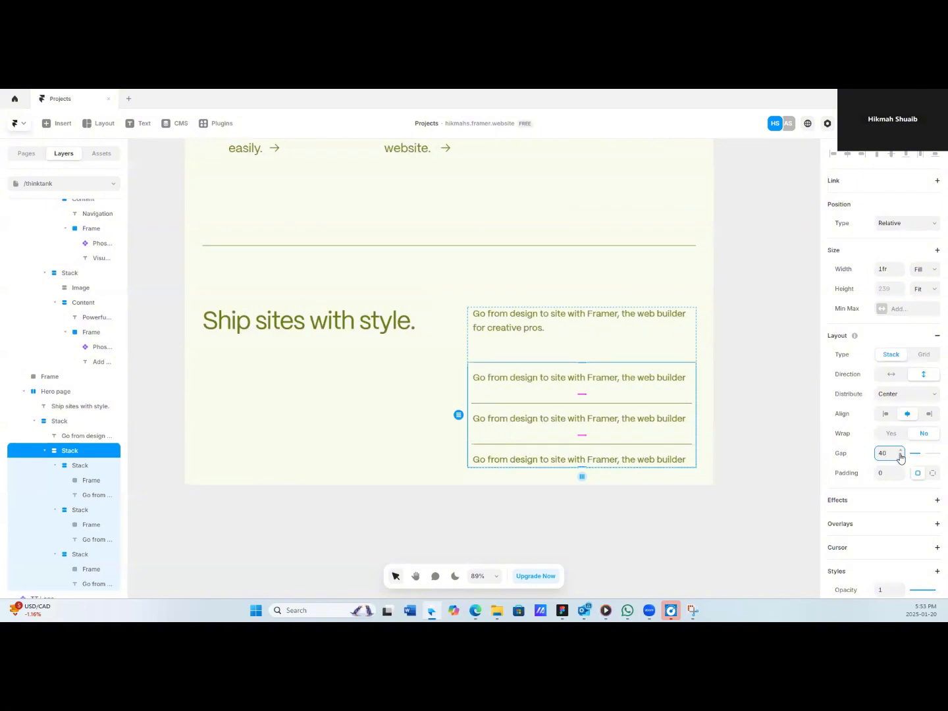
pyautogui.write('60')
pyautogui.press('Return')
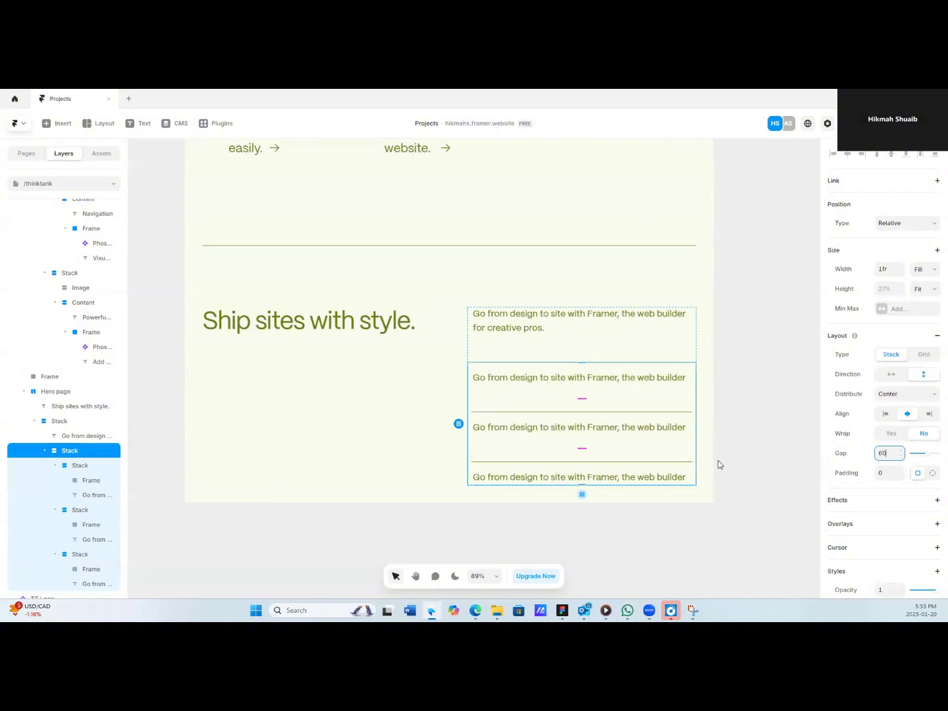
# Set the gap of the outer stack holding the intro text and the rows to 100.
pyautogui.click(528, 345)
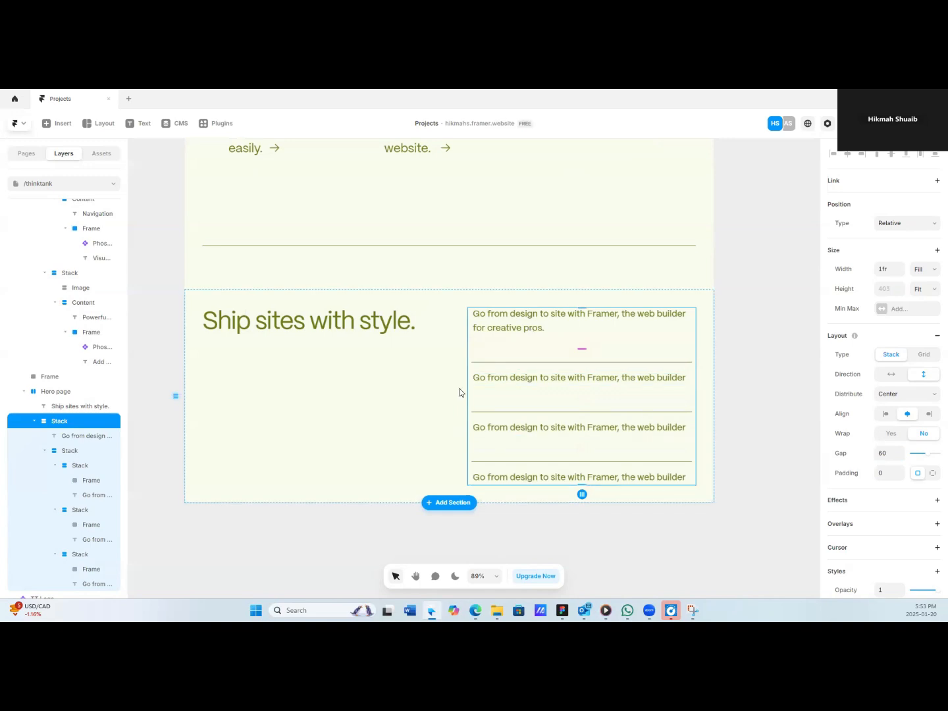
pyautogui.click(885, 453)
pyautogui.write('100')
pyautogui.press('Return')
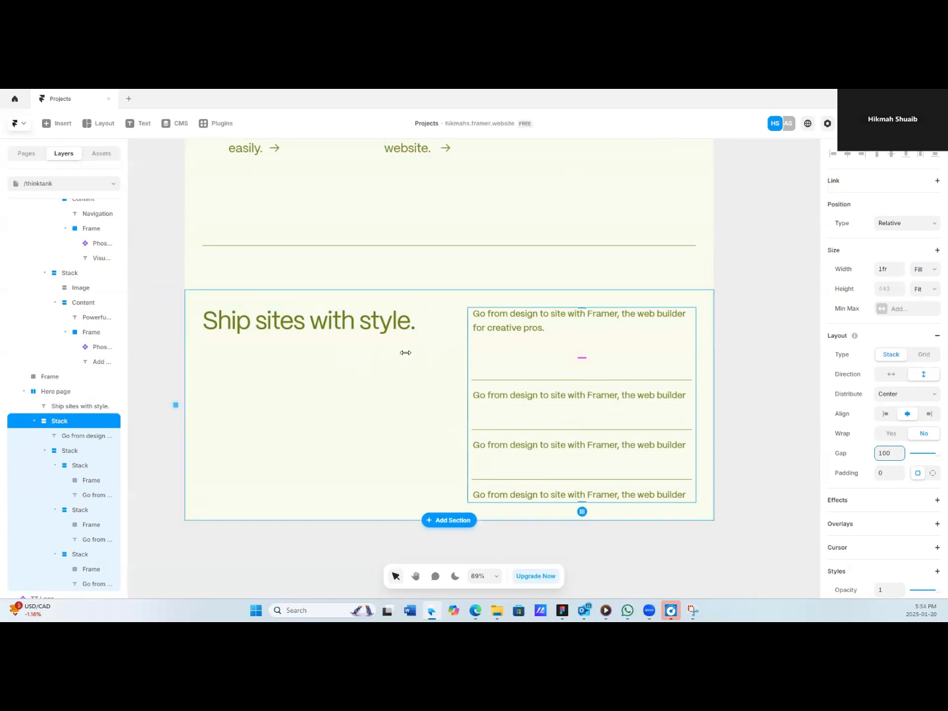
pyautogui.click(409, 334)
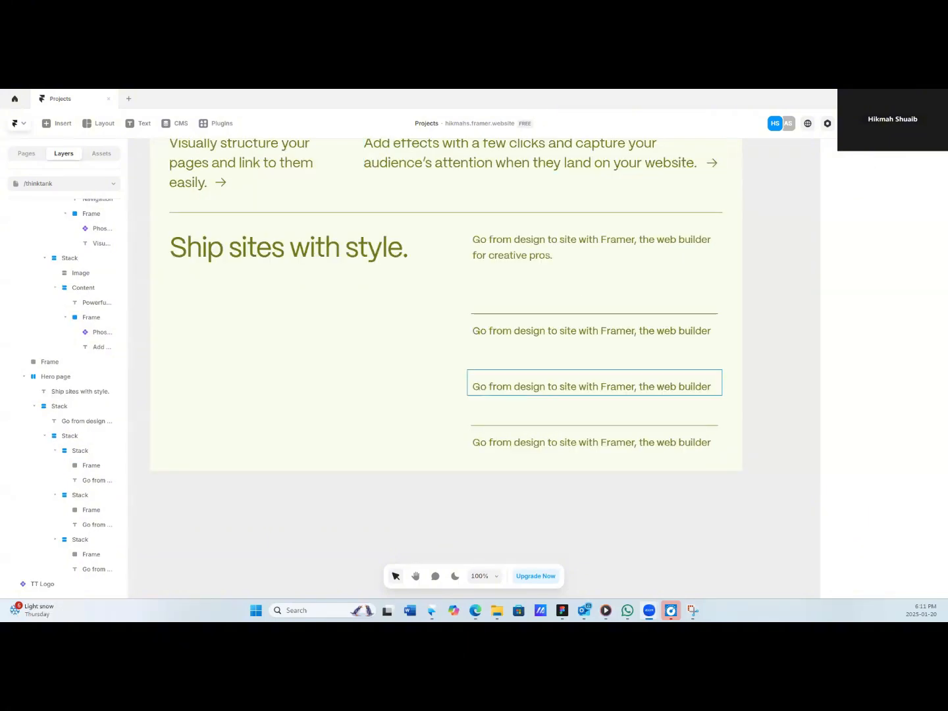
# Set the font size of the three row texts to 24 pixels.
pyautogui.click(550, 332)
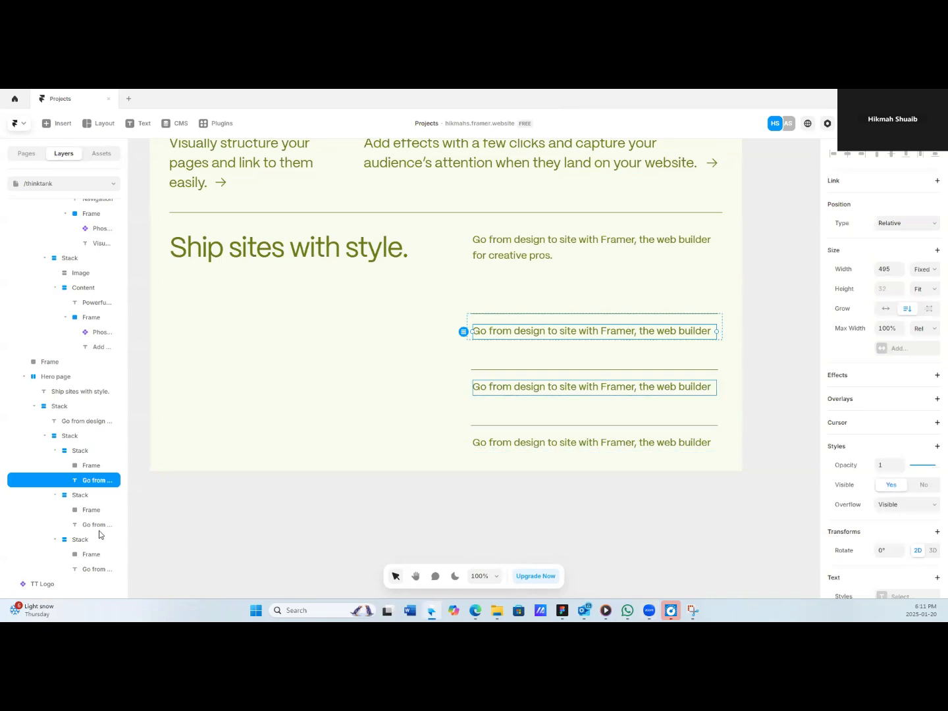
pyautogui.keyDown('shift'); pyautogui.click(97, 525); pyautogui.keyUp('shift')
pyautogui.keyDown('shift'); pyautogui.click(88, 570); pyautogui.keyUp('shift')
pyautogui.scroll(-5, 933, 521)
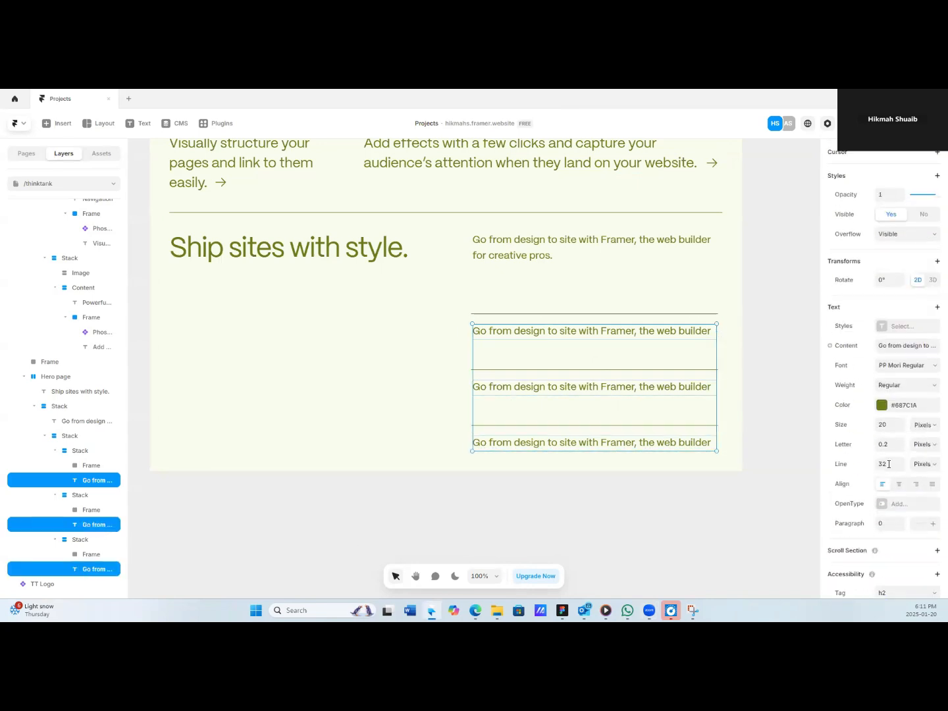
pyautogui.click(900, 424)
pyautogui.click(900, 423)
pyautogui.click(900, 423)
pyautogui.click(900, 424)
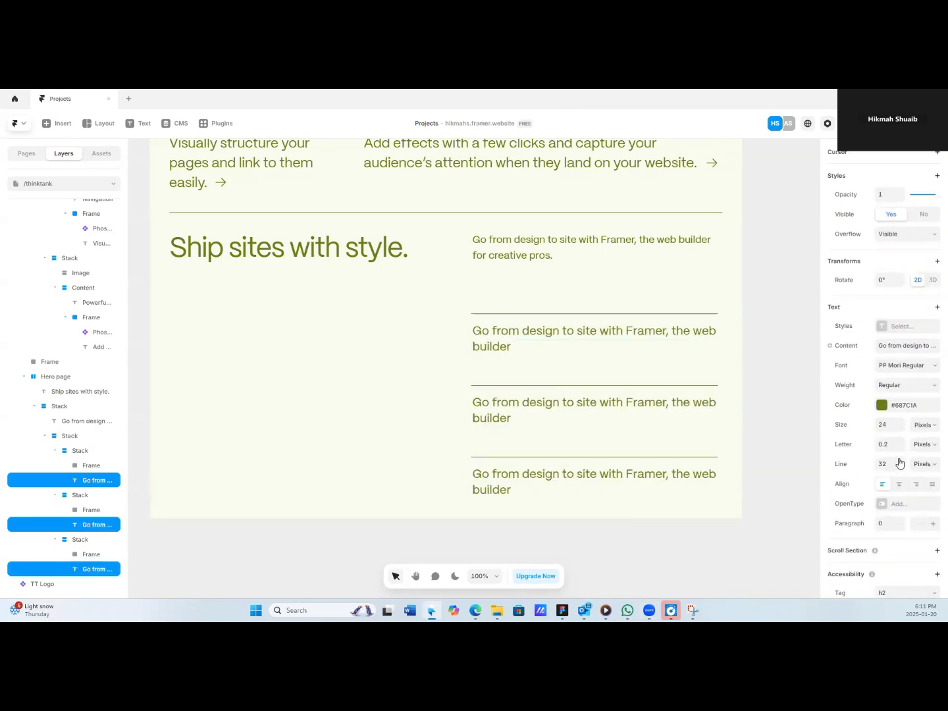
# Raise the line height of the three row texts to 40 pixels.
pyautogui.click(900, 464)
pyautogui.click(900, 463)
pyautogui.click(900, 463)
pyautogui.click(899, 463)
pyautogui.click(900, 463)
pyautogui.click(900, 463)
pyautogui.click(900, 462)
pyautogui.click(899, 462)
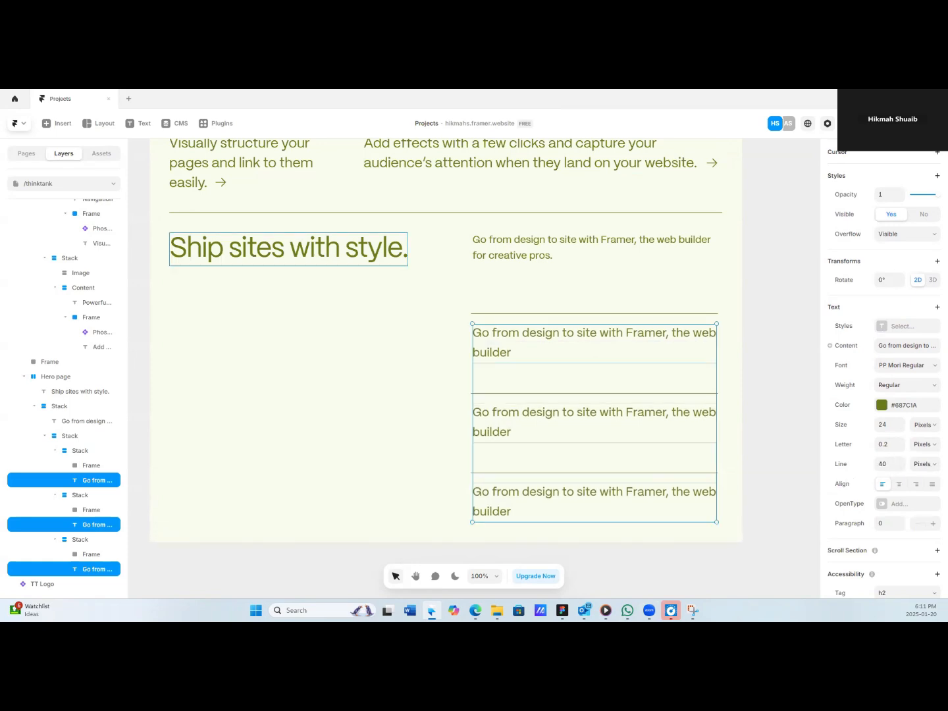
# Set the letter spacing of the three row texts to -0.2 pixels.
pyautogui.click(901, 446)
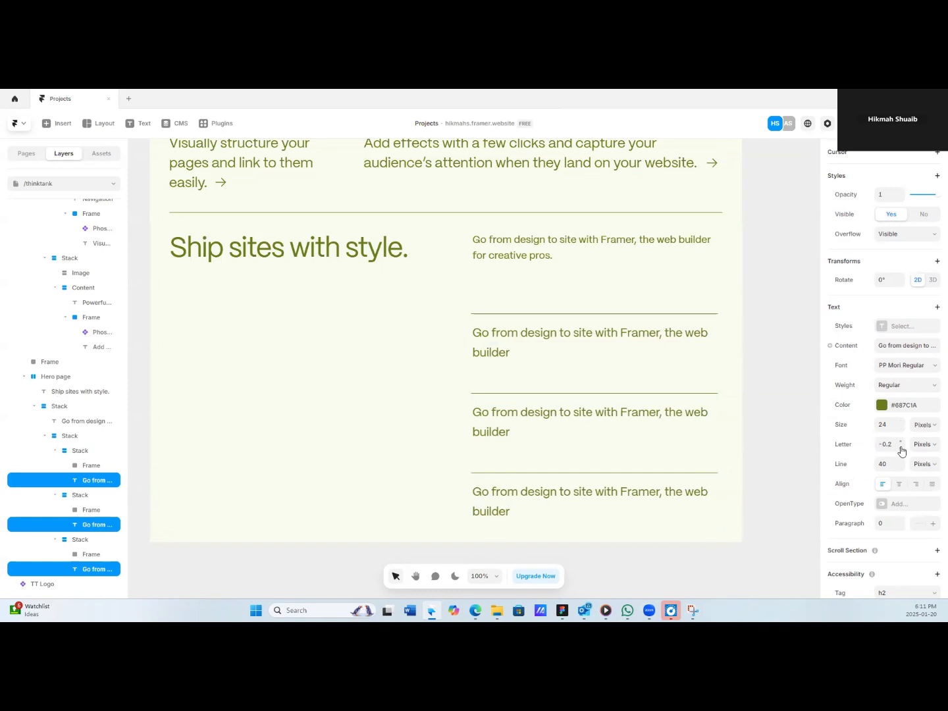
pyautogui.click(903, 446)
pyautogui.click(902, 447)
pyautogui.click(902, 447)
pyautogui.click(901, 447)
pyautogui.click(902, 441)
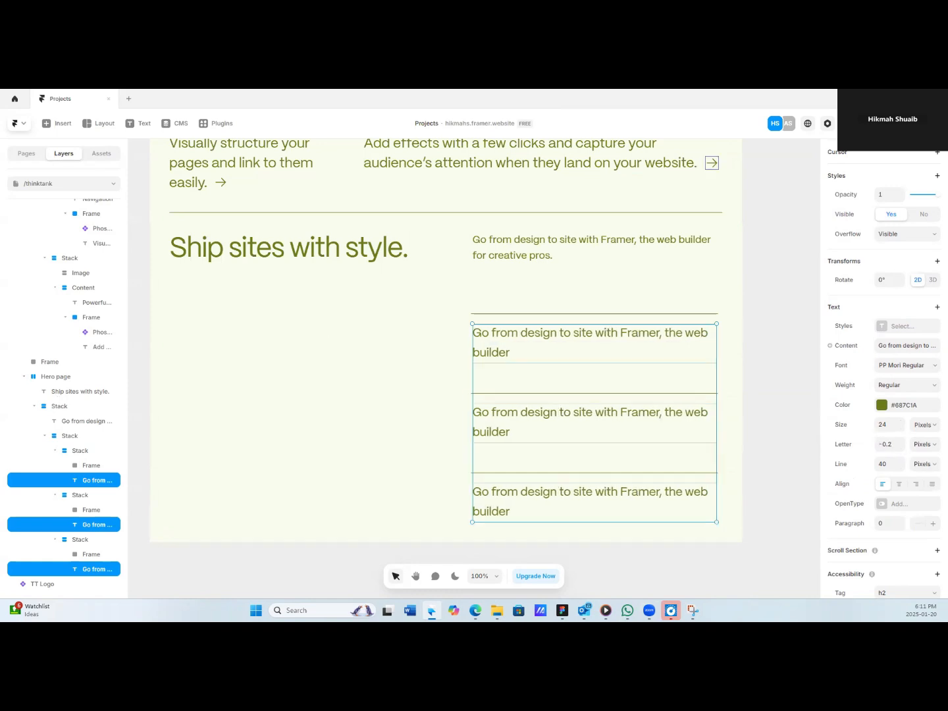
# Set the letter spacing of the intro text ending in "for creative pros." to -0.2 pixels.
pyautogui.click(544, 253)
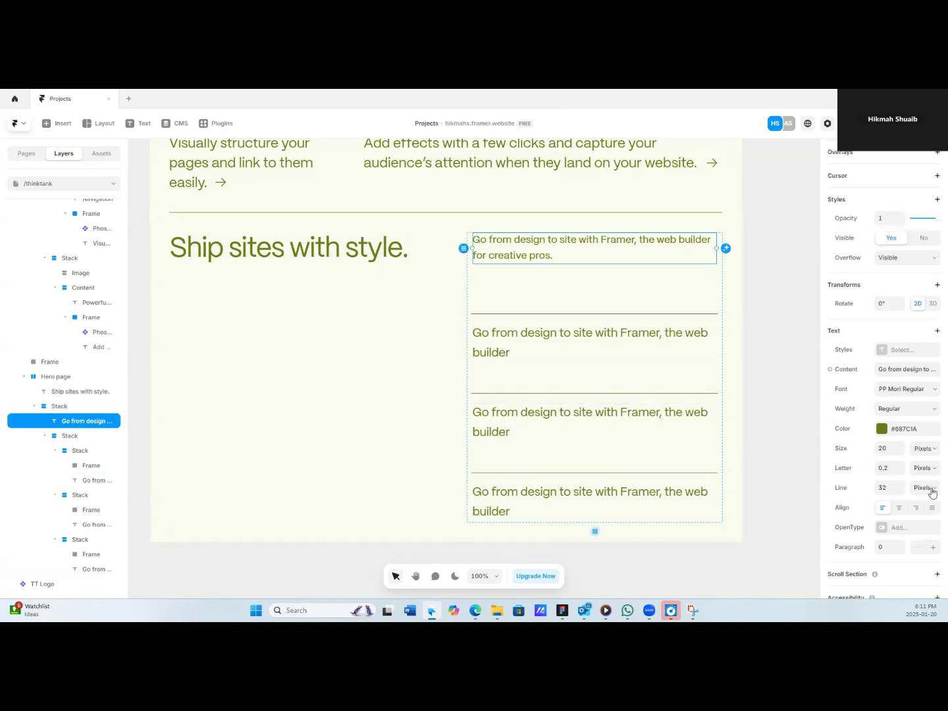
pyautogui.click(901, 472)
pyautogui.click(901, 471)
pyautogui.click(901, 470)
pyautogui.click(902, 471)
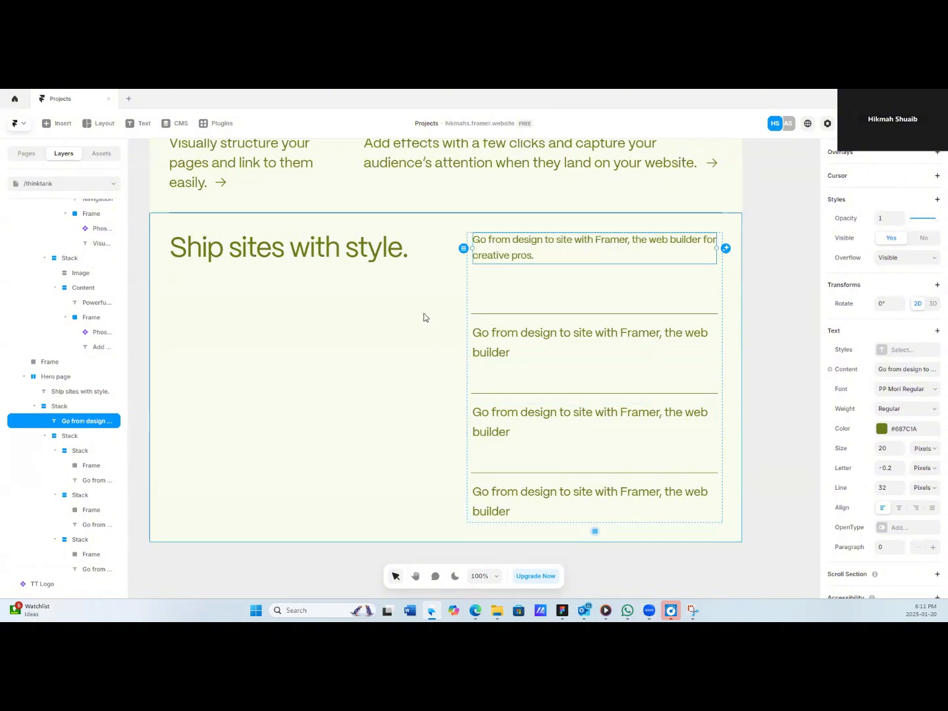
# Remove the word "builder" from the first row's text.
pyautogui.click(487, 352)
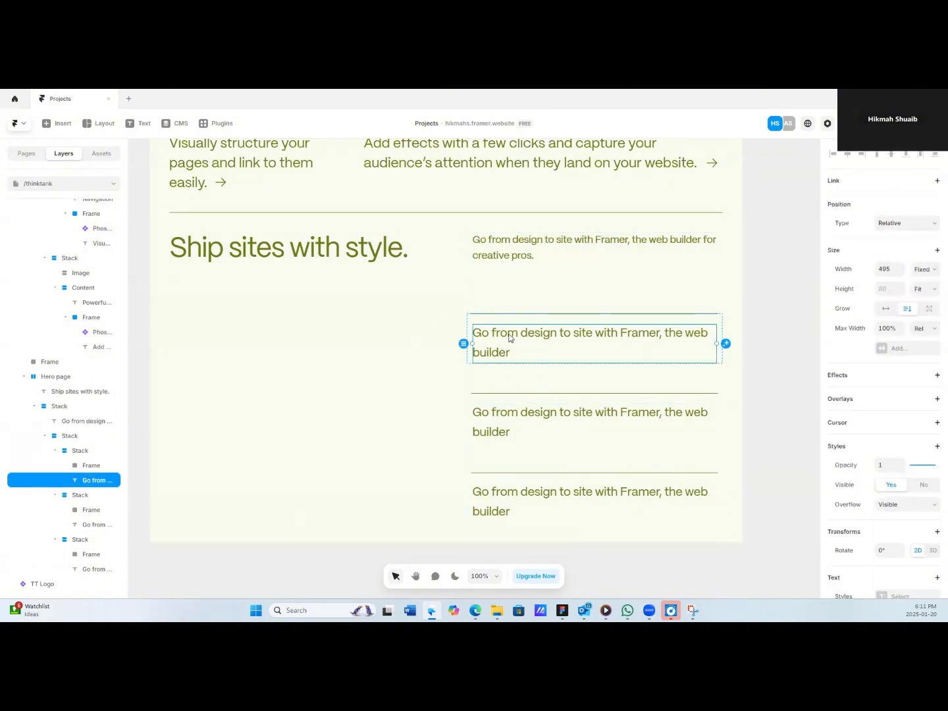
pyautogui.doubleClick(510, 354)
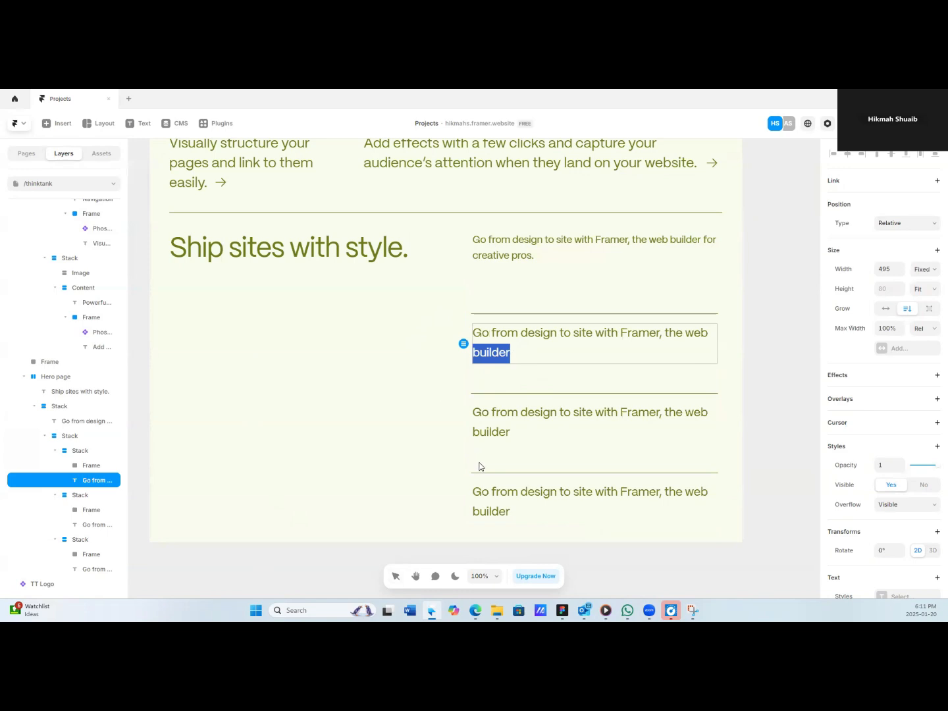
pyautogui.press('BackSpace')
# Shorten the second row's text to "Go from design to site with Framer, the web".
pyautogui.click(494, 417)
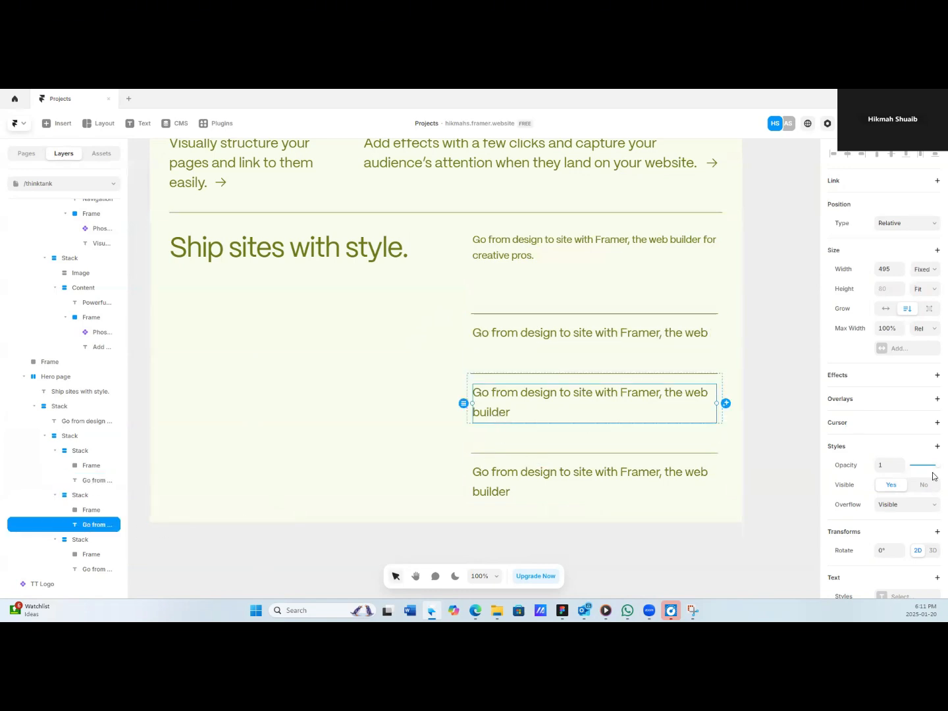
pyautogui.scroll(-5, 911, 395)
pyautogui.click(921, 320)
pyautogui.press('Right')
pyautogui.press('BackSpace')
pyautogui.press('BackSpace')
pyautogui.press('BackSpace')
pyautogui.press('BackSpace')
pyautogui.press('BackSpace')
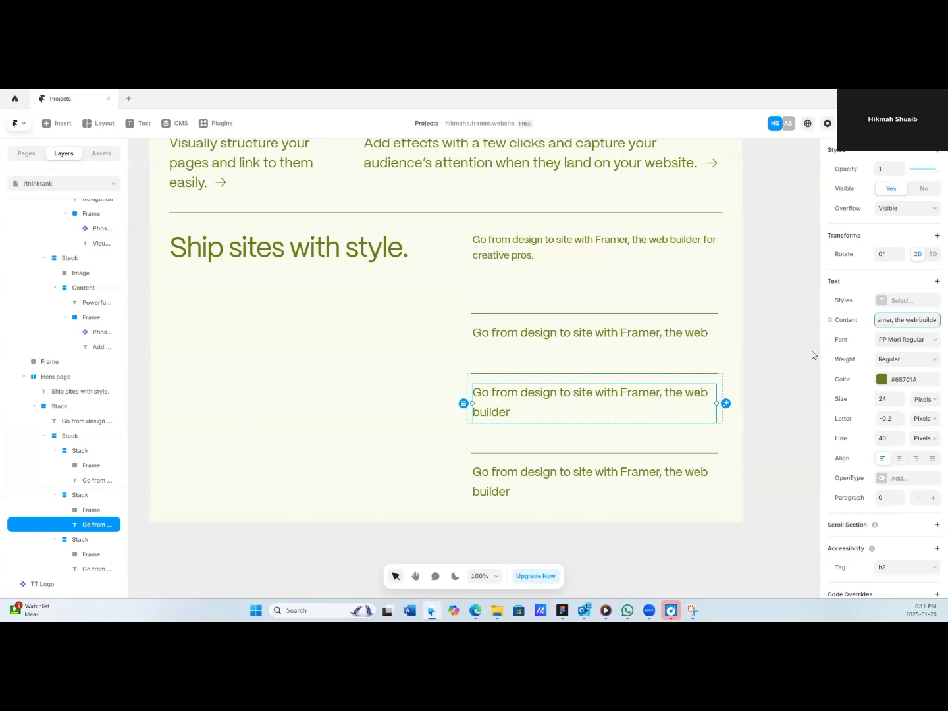
pyautogui.press('BackSpace')
pyautogui.press('BackSpace')
pyautogui.press('BackSpace')
# Delete "builder" from the third row's text so it ends with "the web".
pyautogui.click(638, 476)
pyautogui.scroll(-5, 915, 513)
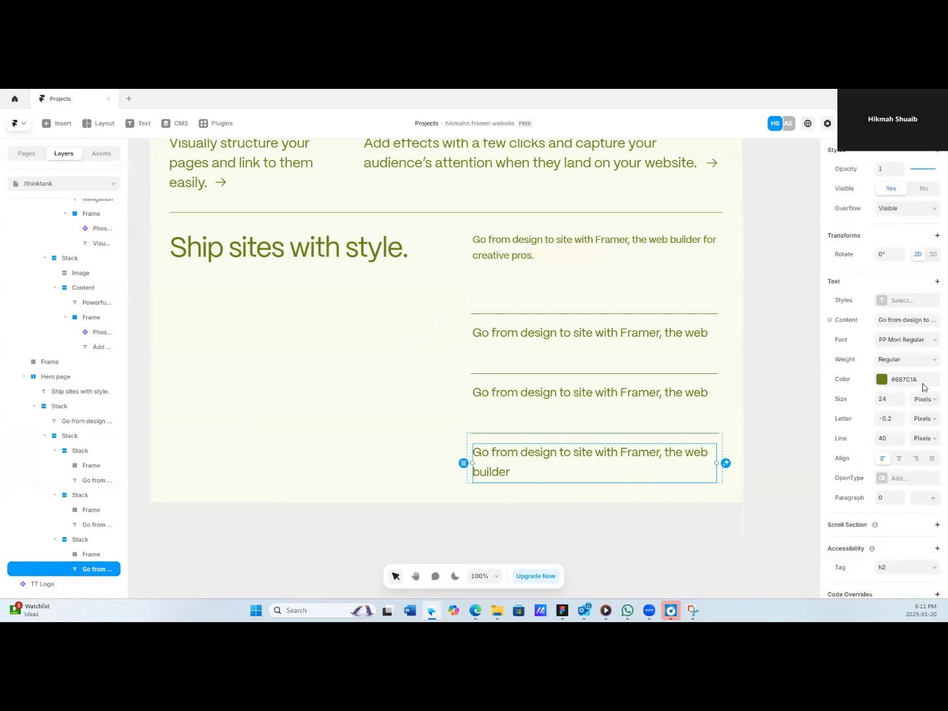
pyautogui.click(925, 319)
pyautogui.press('Right')
pyautogui.press('BackSpace')
pyautogui.press('BackSpace')
pyautogui.press('BackSpace')
pyautogui.press('BackSpace')
pyautogui.press('BackSpace')
pyautogui.press('BackSpace')
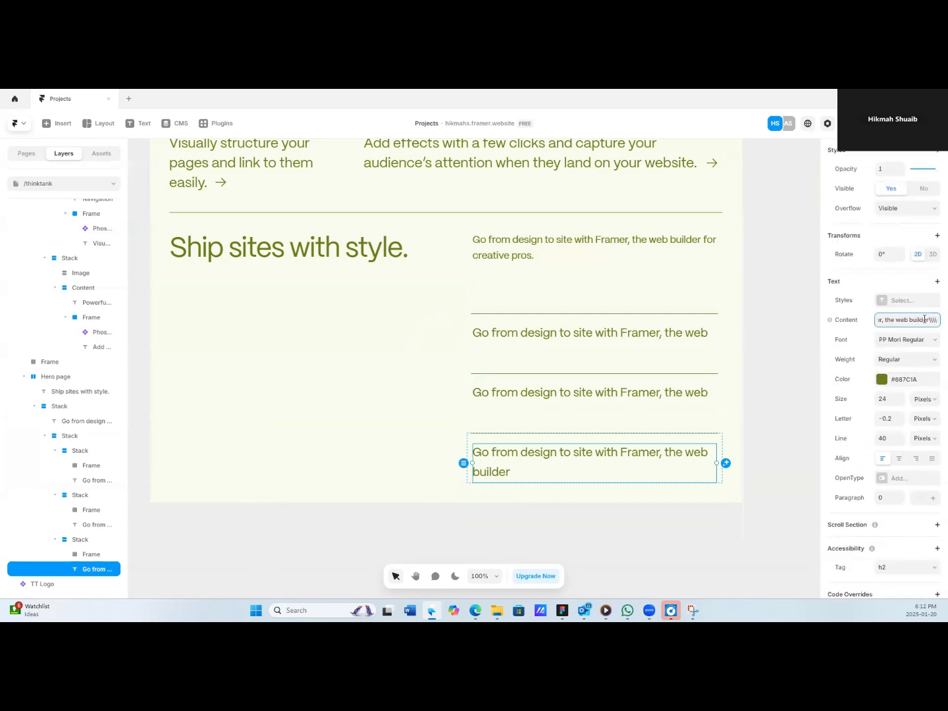
pyautogui.press('BackSpace')
pyautogui.press('BackSpace')
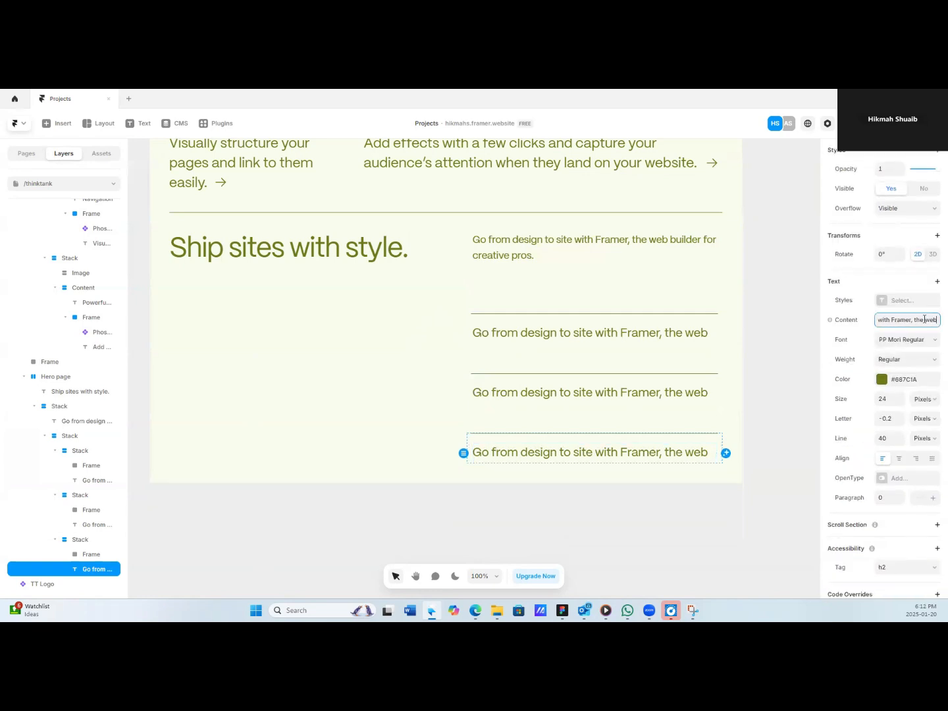
pyautogui.click(485, 338)
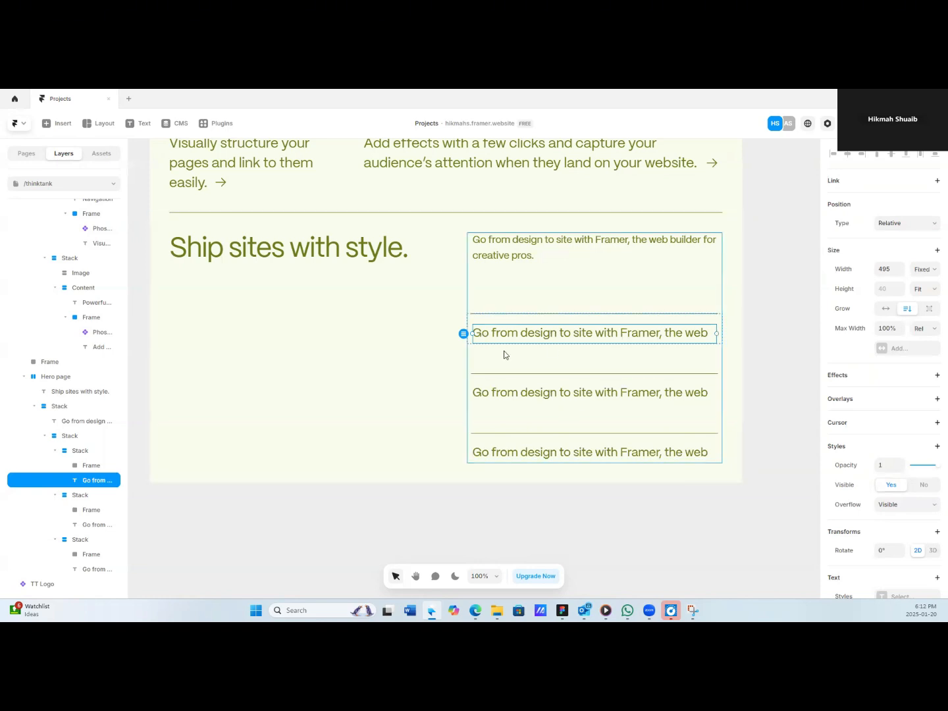
pyautogui.hotkey('ctrl', 'd')
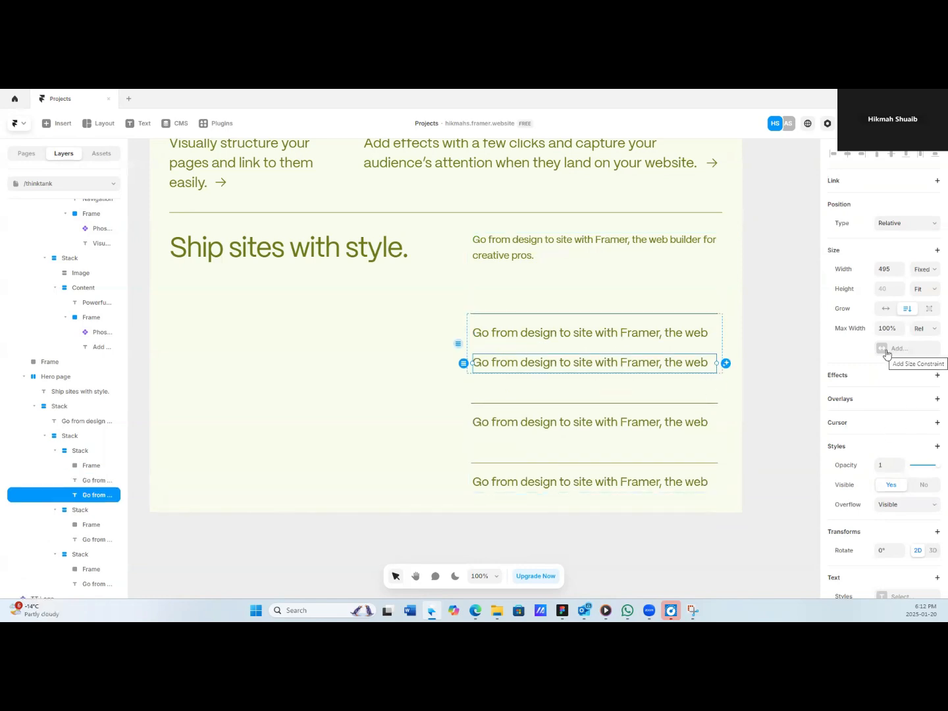
pyautogui.press('Delete')
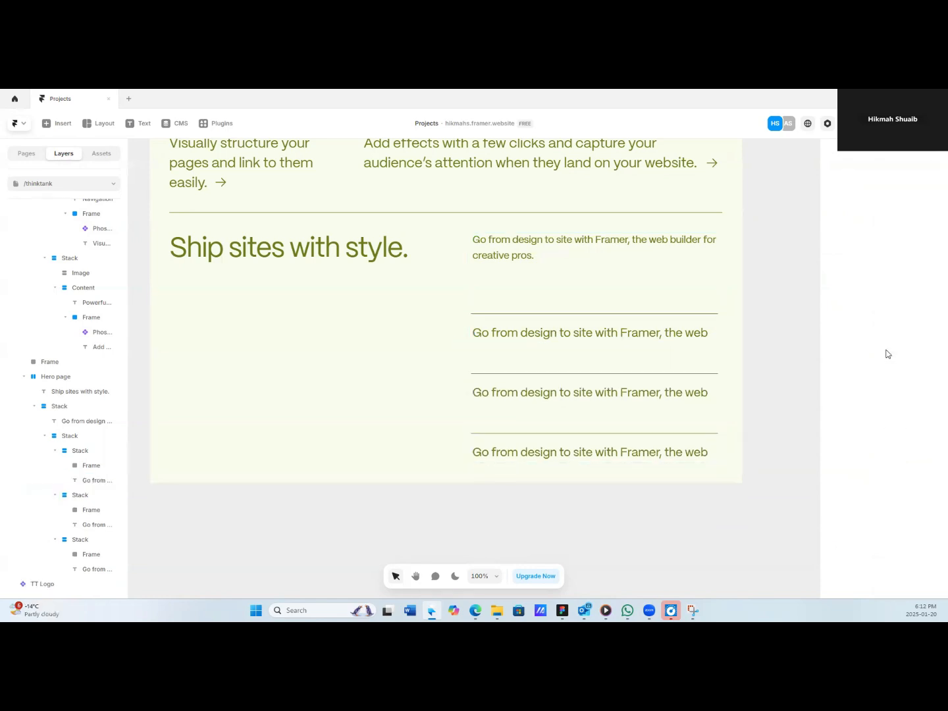
# Duplicate the first row's text and replace the copy's wording with "1".
pyautogui.click(480, 335)
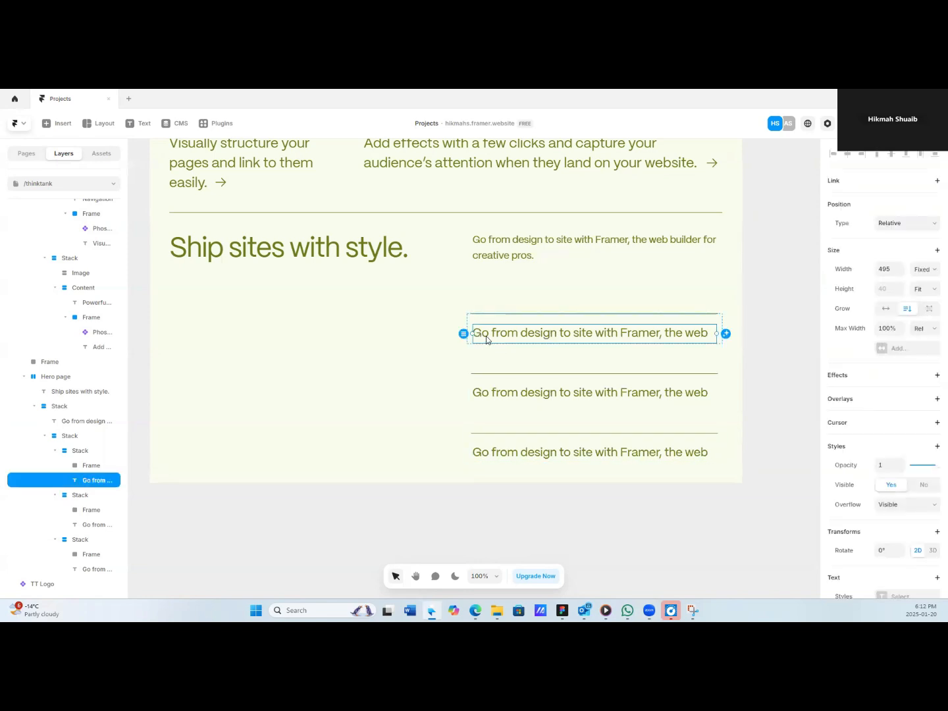
pyautogui.hotkey('ctrl', 'd')
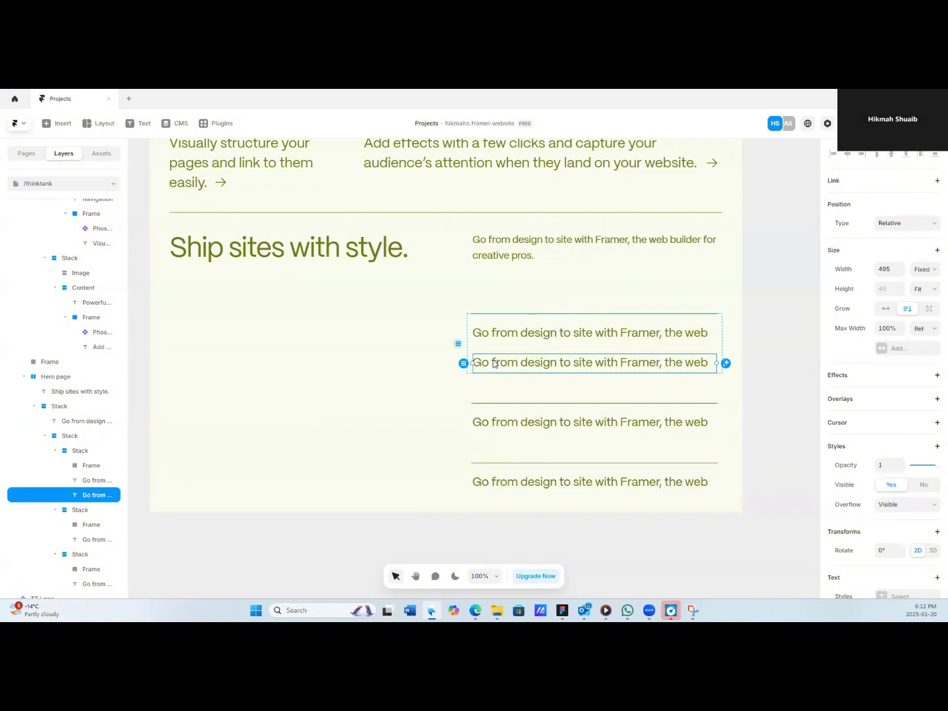
pyautogui.doubleClick(494, 362)
pyautogui.write('1')
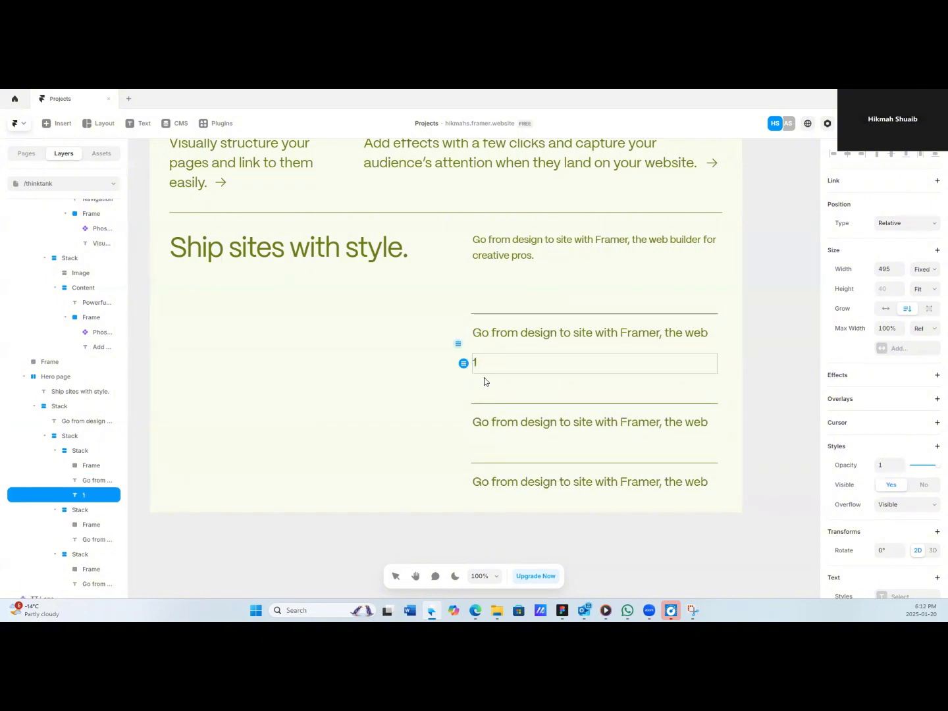
pyautogui.press('BackSpace')
pyautogui.click(477, 361)
# Style the number "1" at size 14, line height 20 and letter spacing 0, with its width fitting the content.
pyautogui.moveTo(478, 367); pyautogui.dragTo(473, 365)
pyautogui.scroll(-5, 878, 519)
pyautogui.click(887, 379)
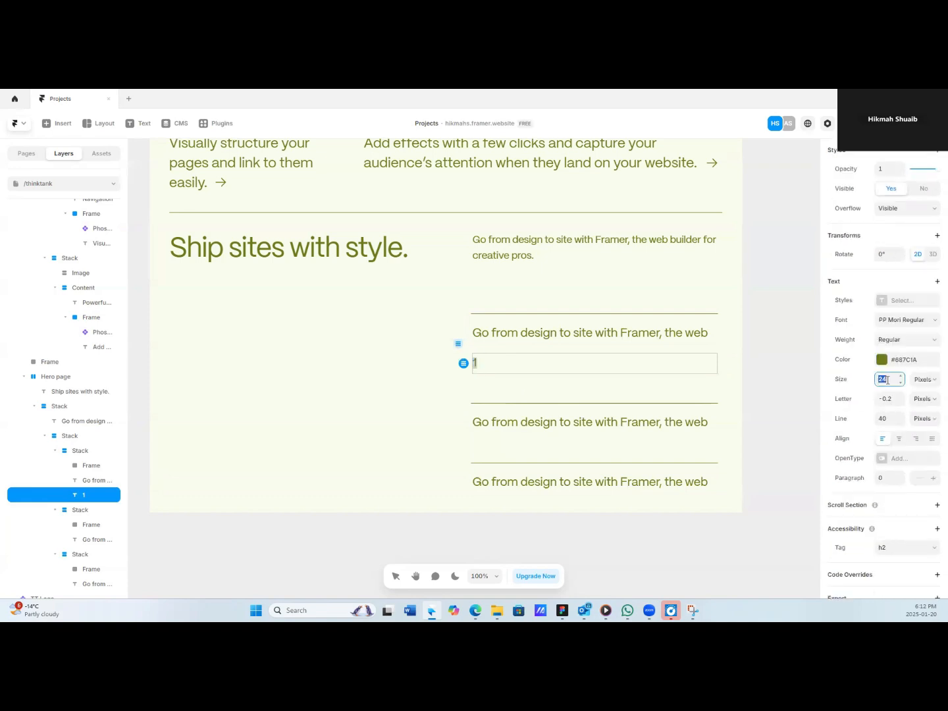
pyautogui.click(890, 419)
pyautogui.write('20')
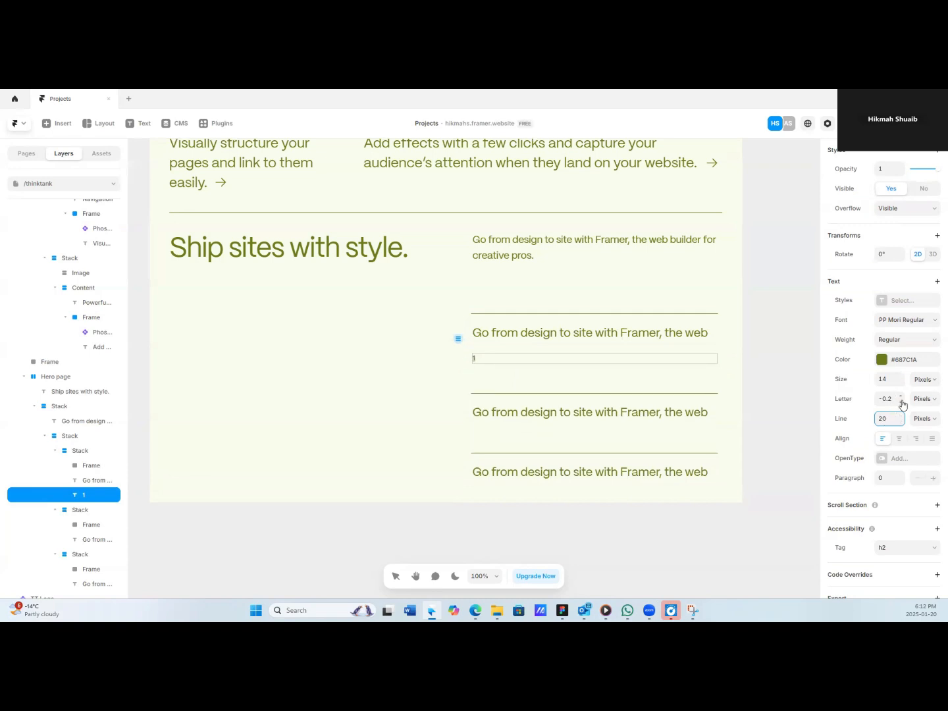
pyautogui.click(901, 400)
pyautogui.scroll(5, 905, 422)
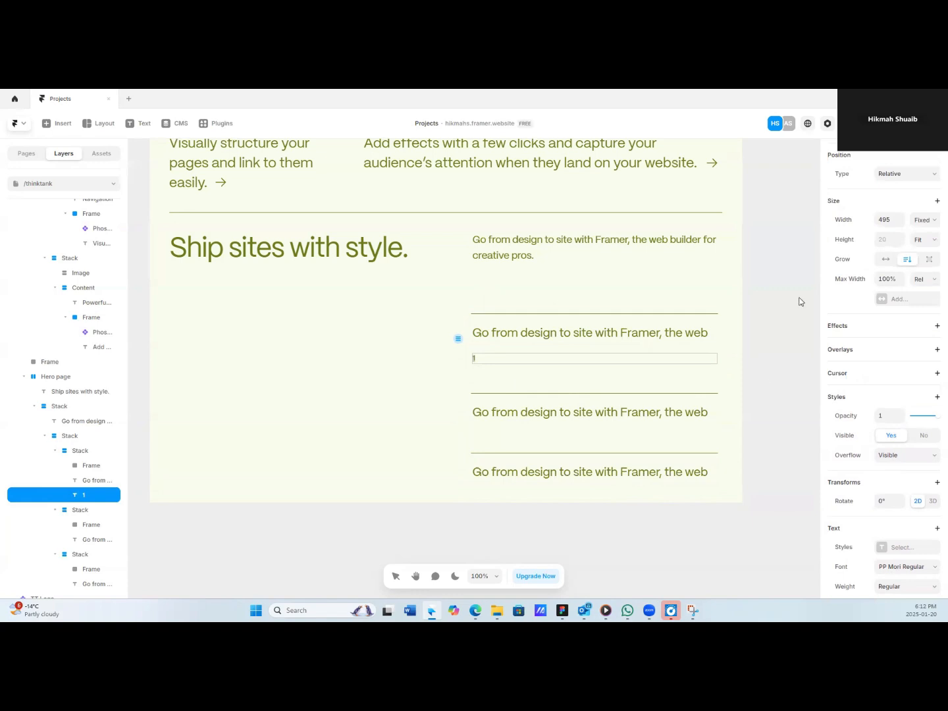
pyautogui.press('Escape')
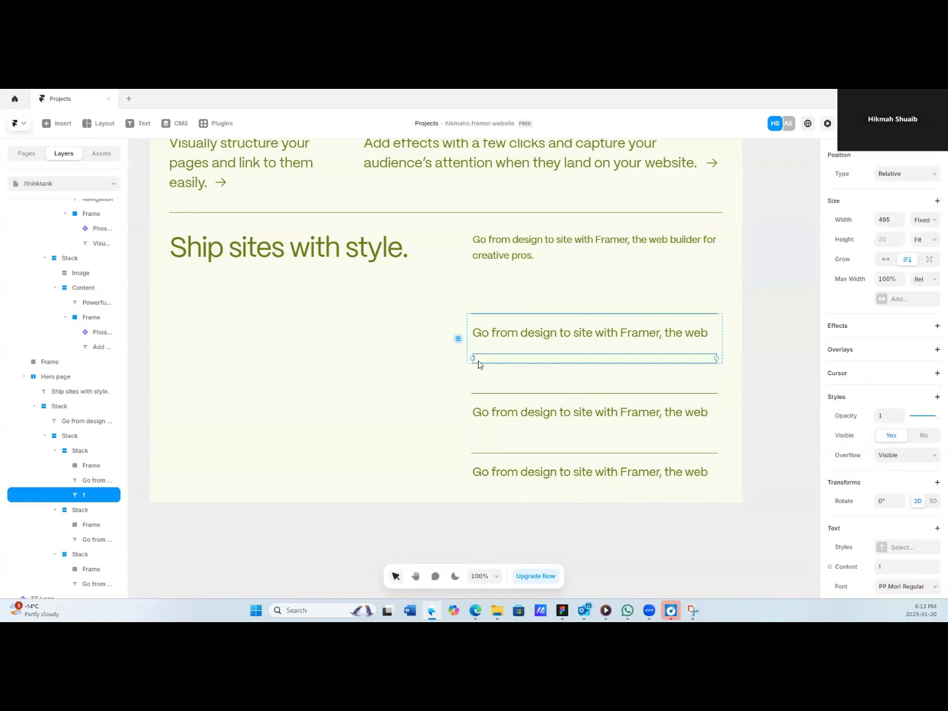
pyautogui.click(885, 261)
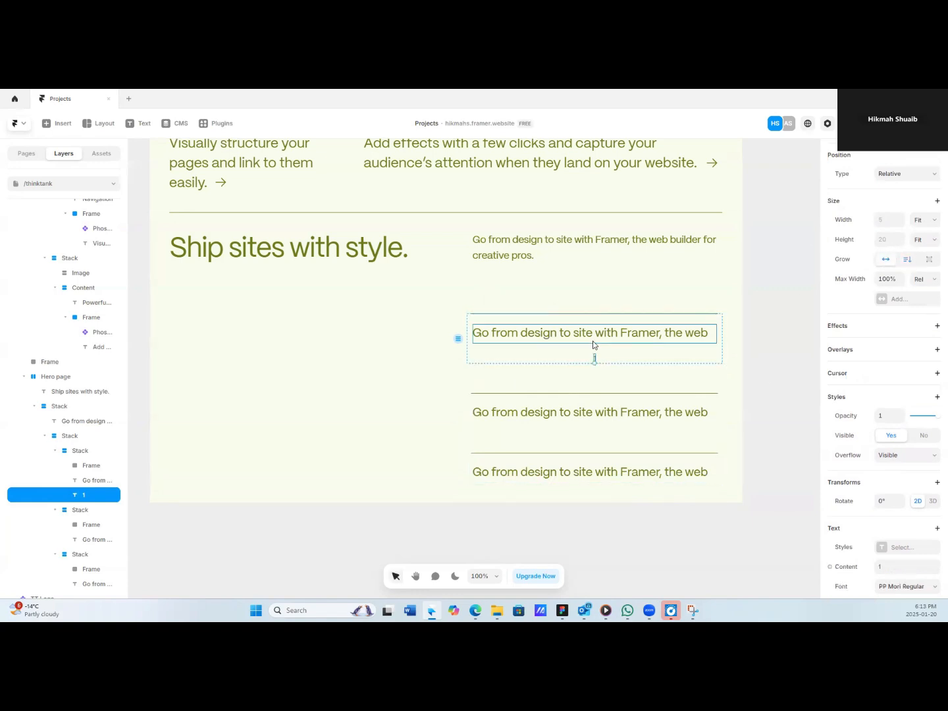
# Wrap the first row's text and its number "1" in a horizontal stack, with the number placed before the text.
pyautogui.click(593, 343)
pyautogui.keyDown('shift'); pyautogui.click(21, 495); pyautogui.keyUp('shift')
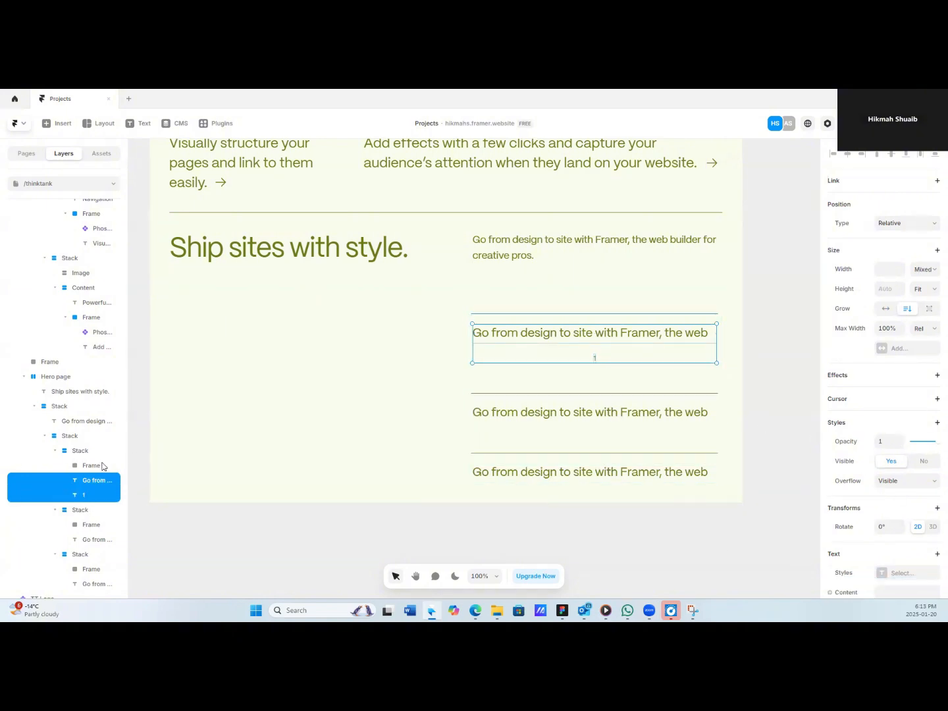
pyautogui.rightClick(79, 488)
pyautogui.click(99, 458)
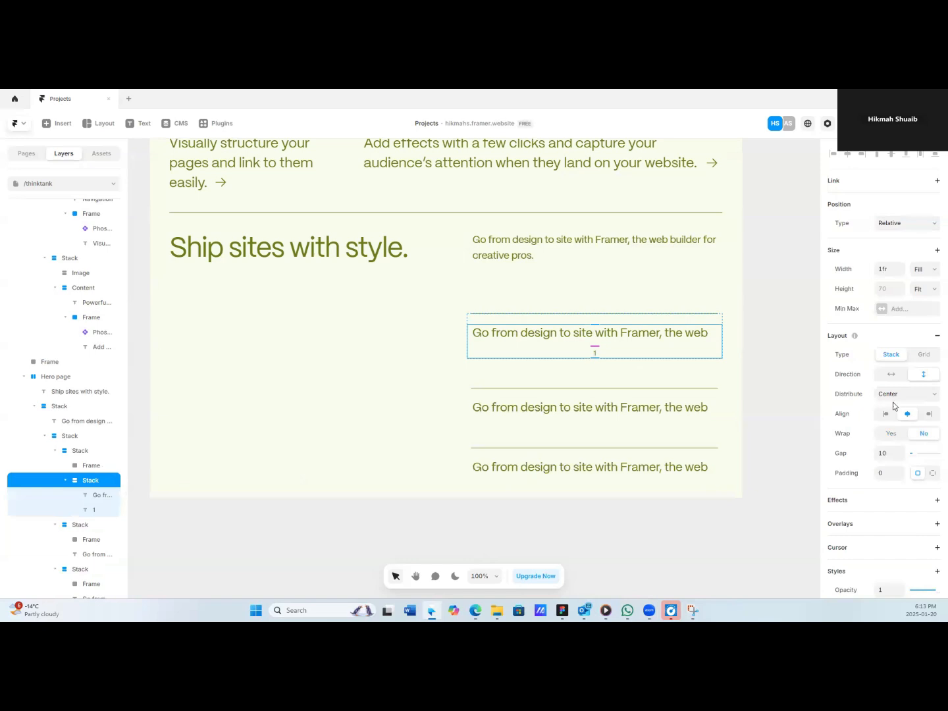
pyautogui.click(892, 377)
pyautogui.click(84, 511)
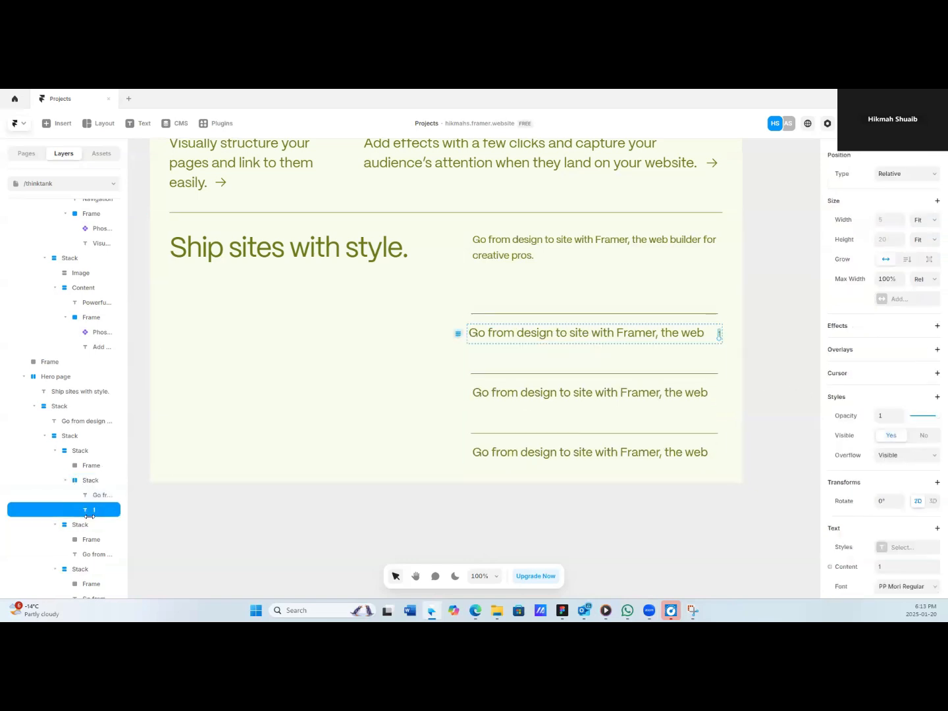
pyautogui.press('Left')
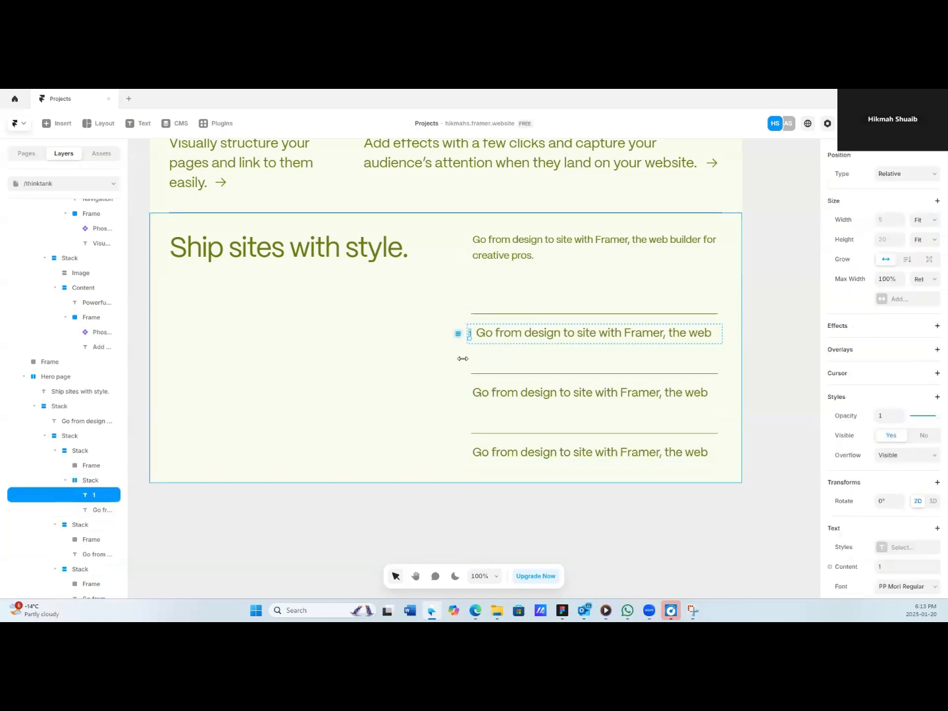
# Set the gap of the first row's number-and-text stack to 20.
pyautogui.click(82, 482)
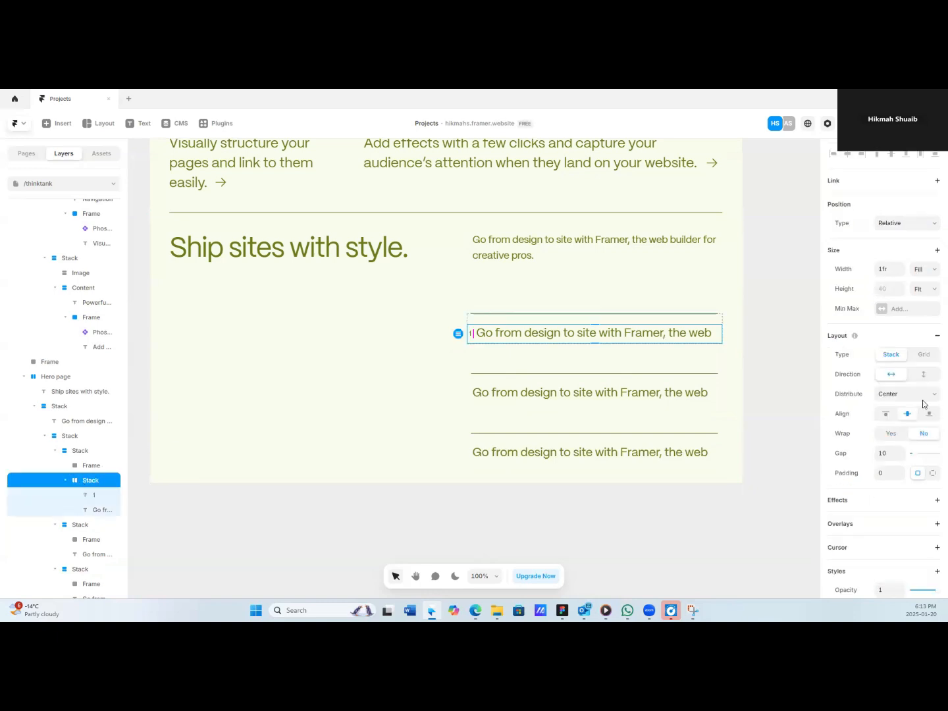
pyautogui.click(900, 453)
pyautogui.click(900, 452)
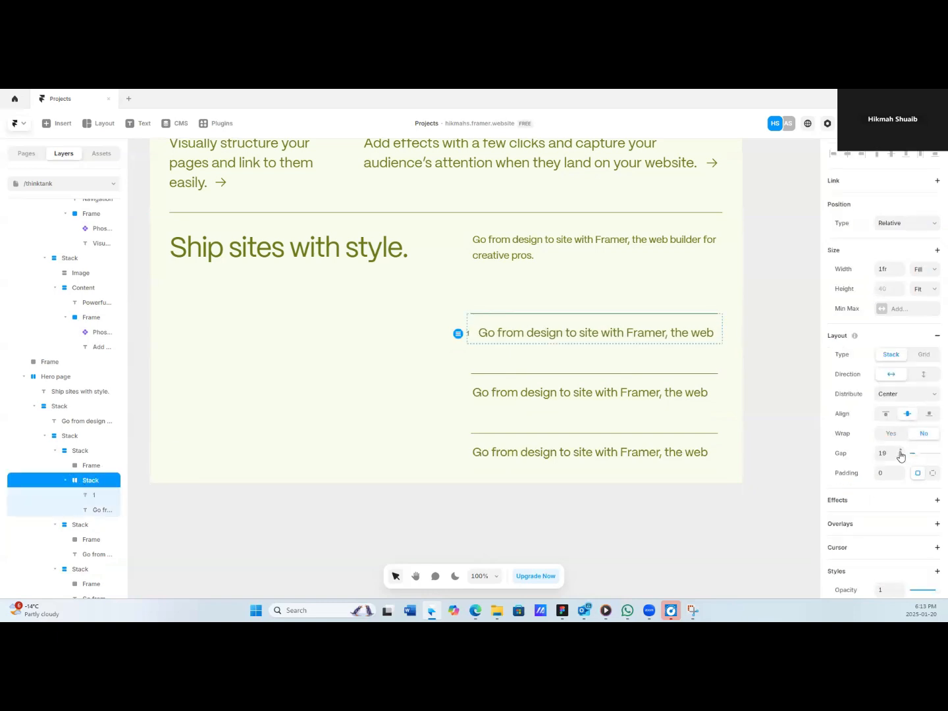
pyautogui.click(900, 453)
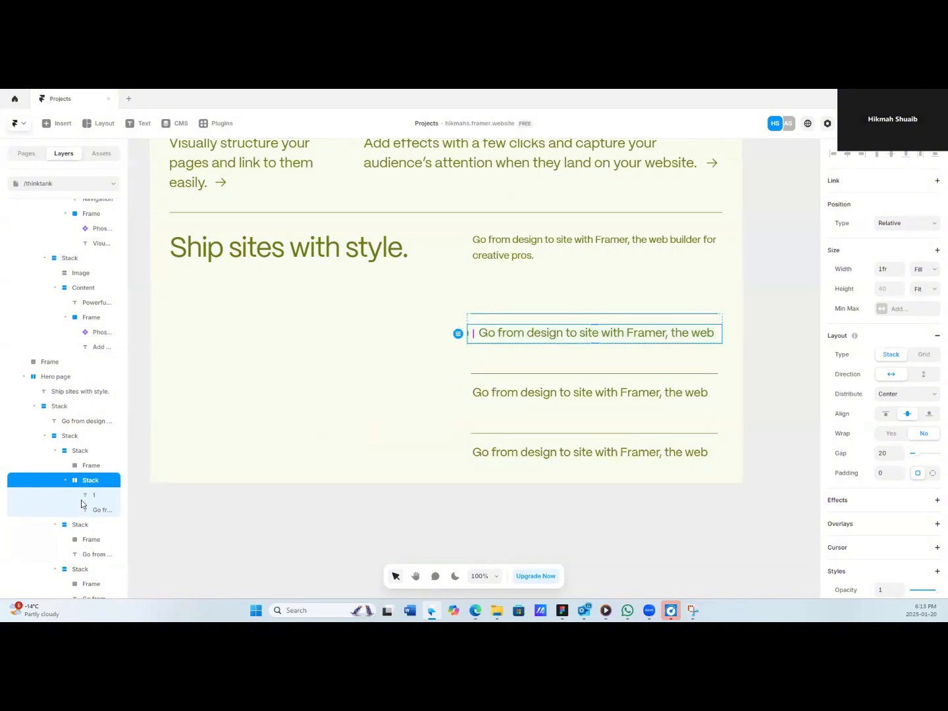
# Duplicate the numbered stack twice and move one copy into the second row and one into the third row.
pyautogui.hotkey('ctrl', 'd')
pyautogui.hotkey('ctrl', 'd')
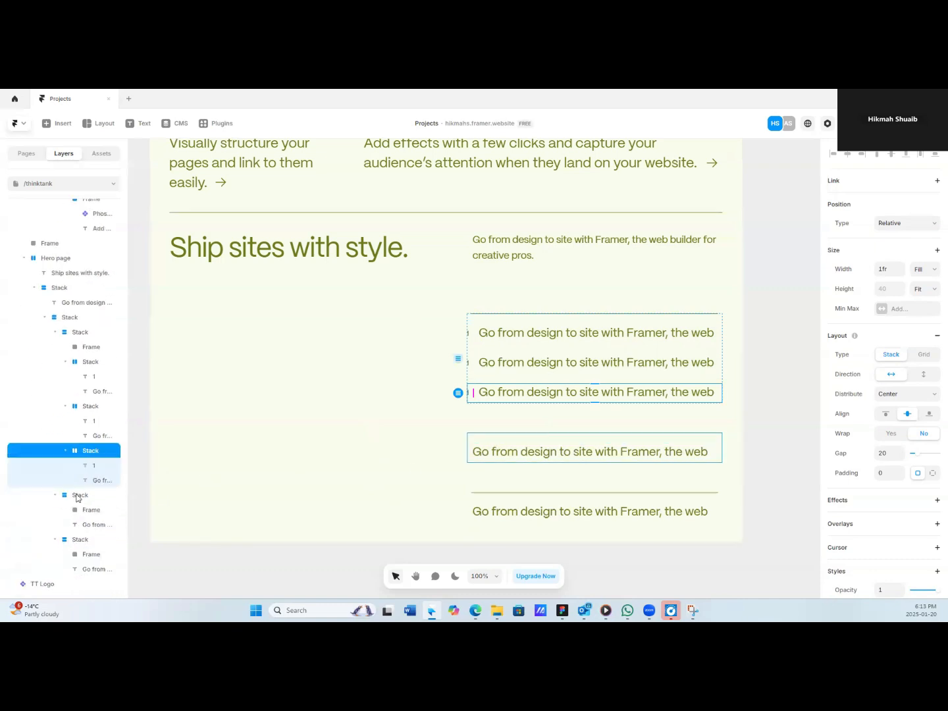
pyautogui.moveTo(82, 455); pyautogui.dragTo(84, 488)
pyautogui.moveTo(88, 411); pyautogui.dragTo(74, 501)
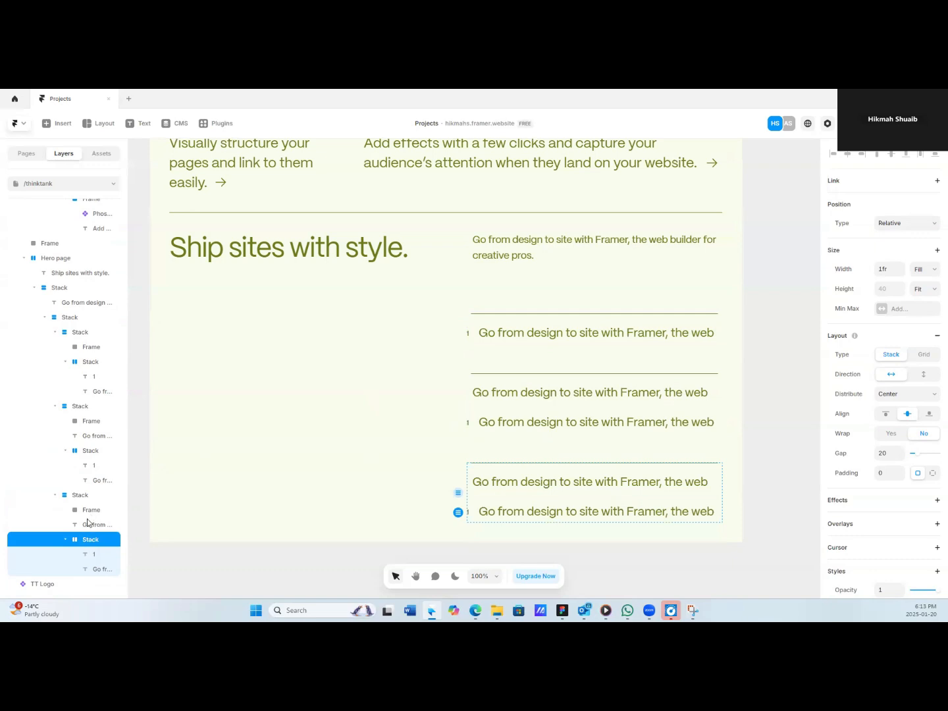
# Delete the old unnumbered text from the third and second rows.
pyautogui.click(87, 522)
pyautogui.press('Delete')
pyautogui.click(94, 451)
pyautogui.press('Delete')
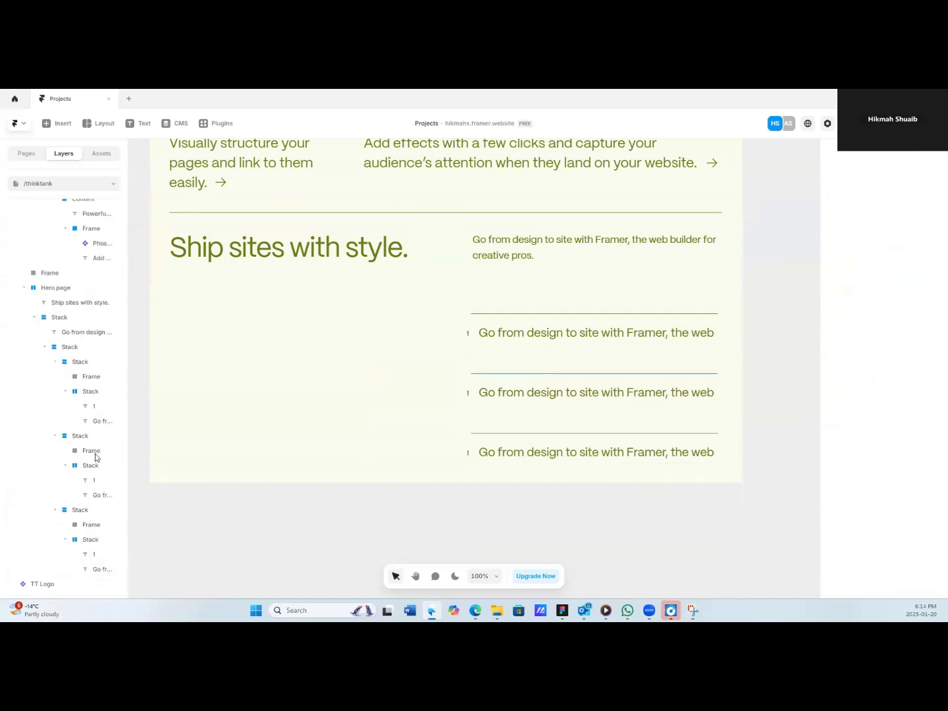
# Change the second row's number to "2".
pyautogui.click(471, 394)
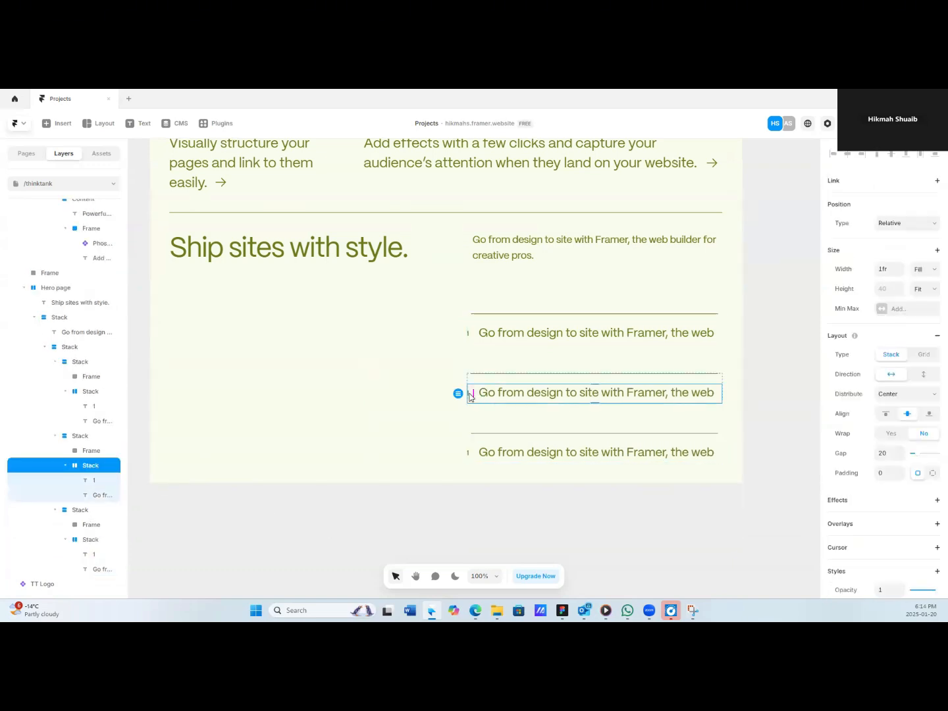
pyautogui.click(93, 480)
pyautogui.scroll(-3, 868, 520)
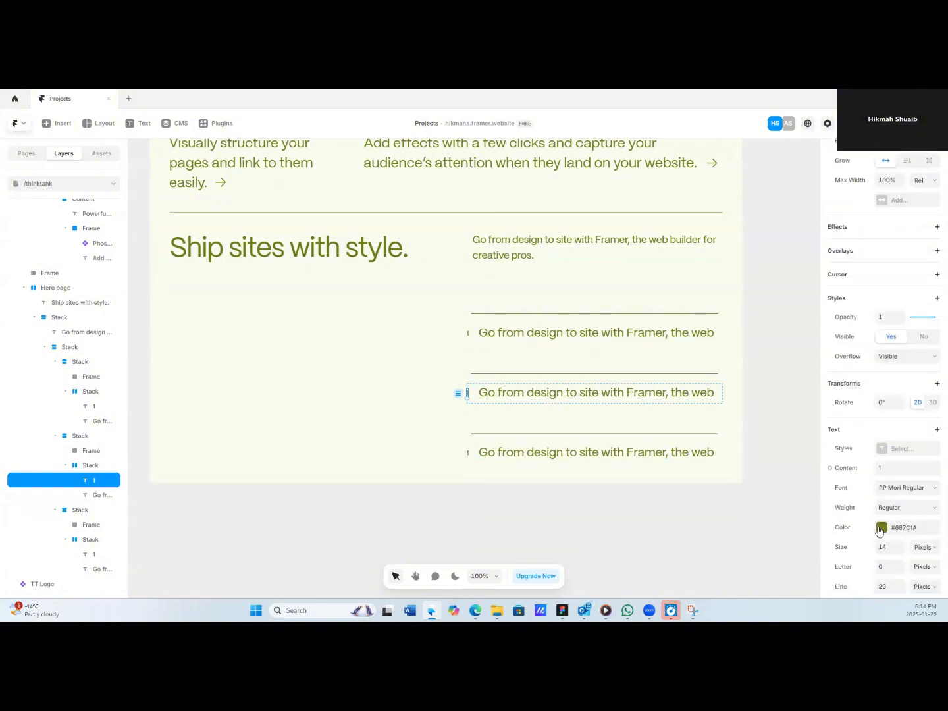
pyautogui.click(886, 463)
pyautogui.press('BackSpace')
pyautogui.write('2')
# Change the third row's number to "3".
pyautogui.click(100, 556)
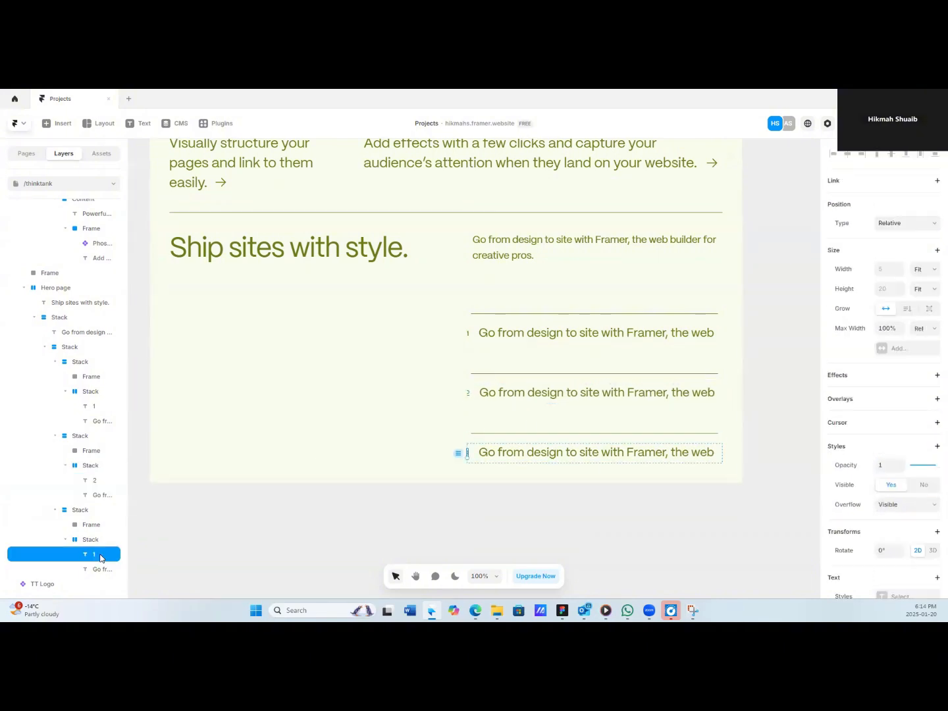
pyautogui.scroll(-3, 897, 538)
pyautogui.click(895, 469)
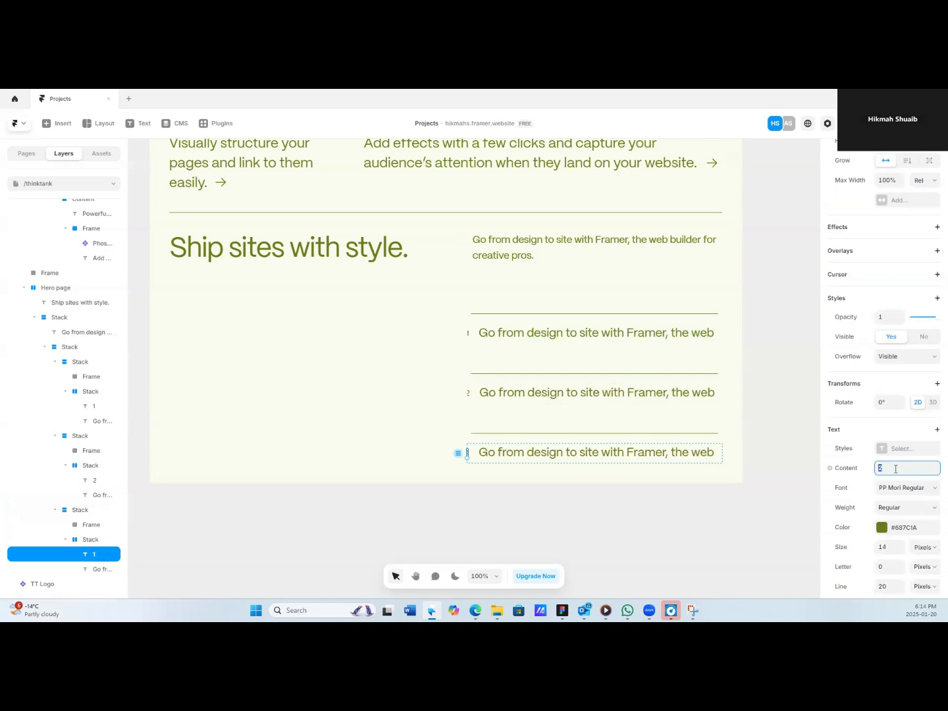
pyautogui.write('3')
pyautogui.click(345, 522)
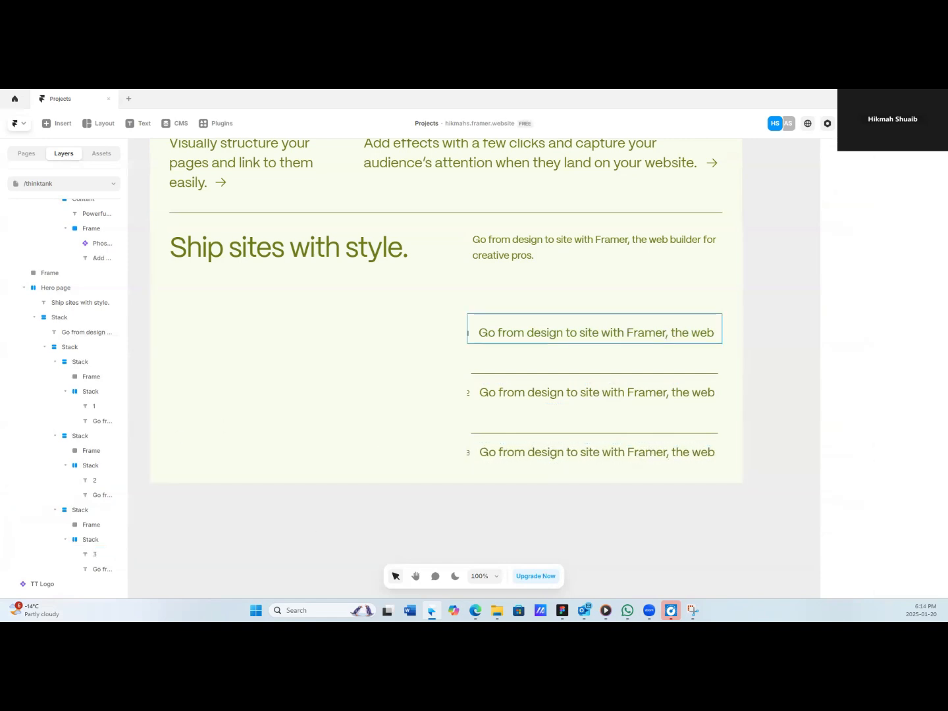
# Set the gap between number and text to 15 in the stacks of all three rows.
pyautogui.click(474, 399)
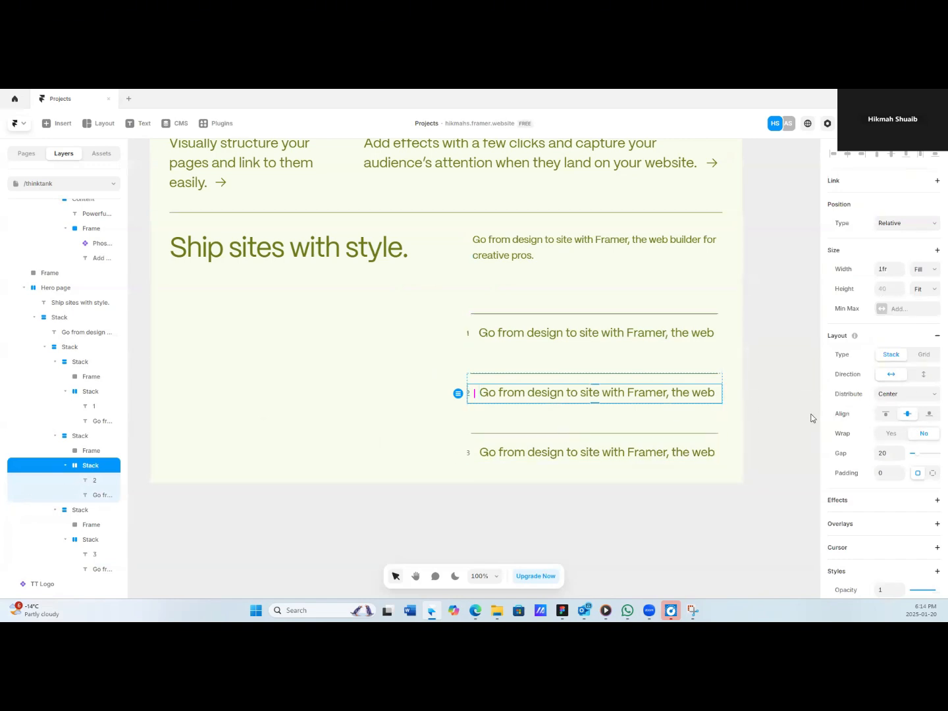
pyautogui.click(900, 456)
pyautogui.click(900, 457)
pyautogui.click(899, 456)
pyautogui.click(899, 456)
pyautogui.click(900, 456)
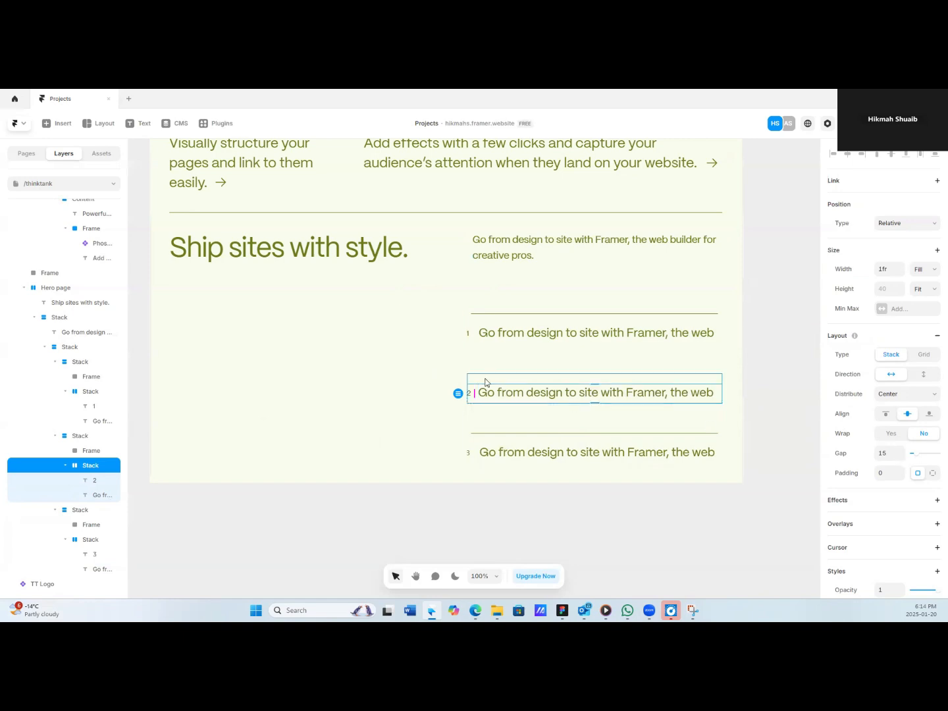
pyautogui.keyDown('shift'); pyautogui.click(82, 393); pyautogui.keyUp('shift')
pyautogui.keyDown('shift'); pyautogui.click(96, 540); pyautogui.keyUp('shift')
pyautogui.click(891, 454)
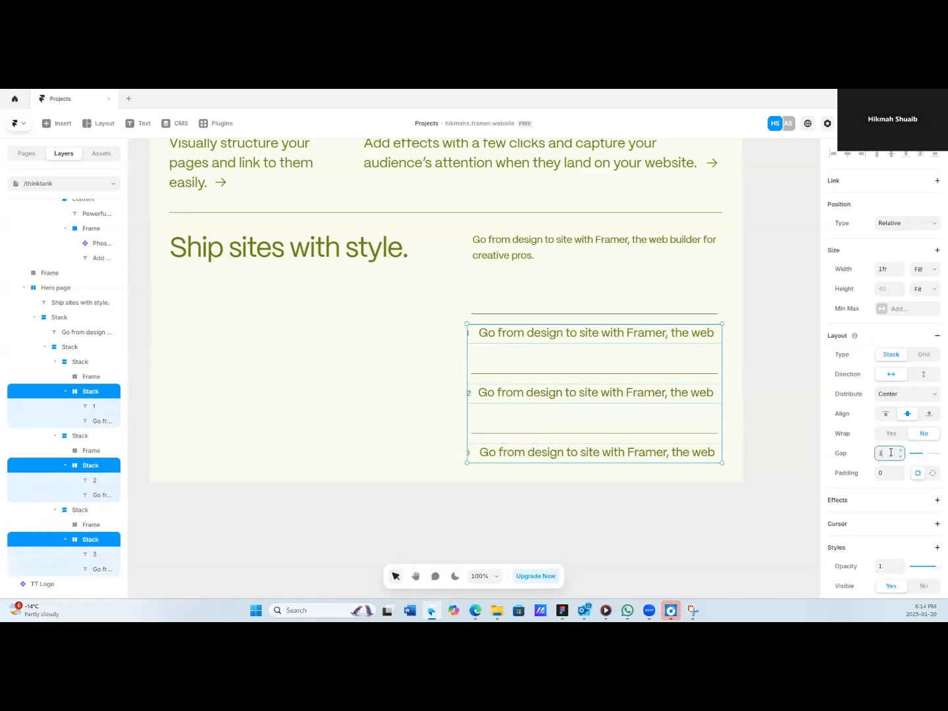
pyautogui.click(439, 510)
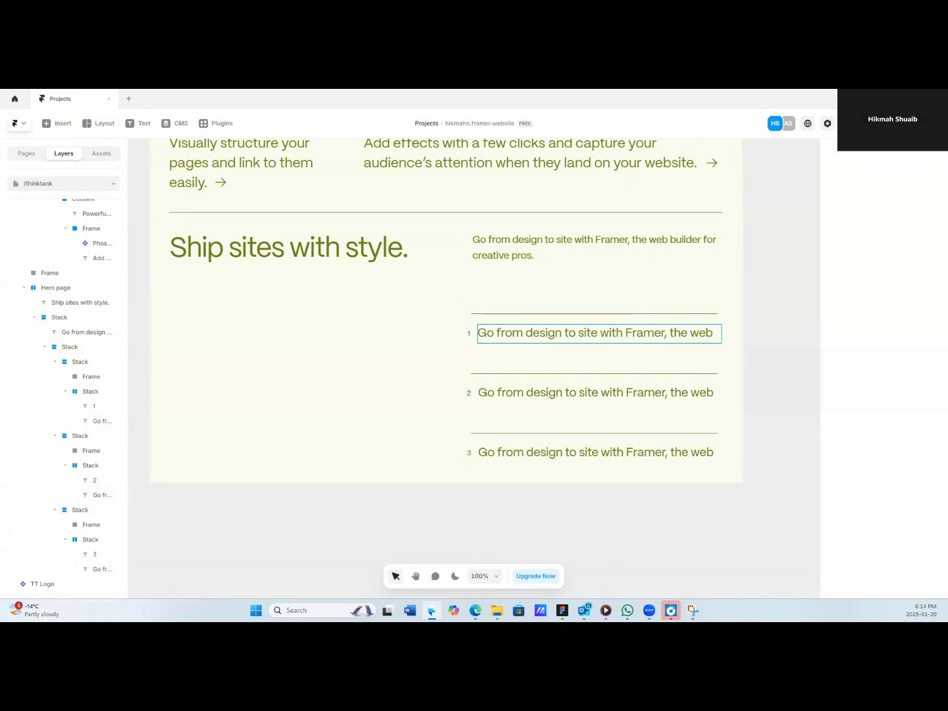
# Duplicate the third row's text and move the copy out onto the canvas below the section.
pyautogui.click(388, 351)
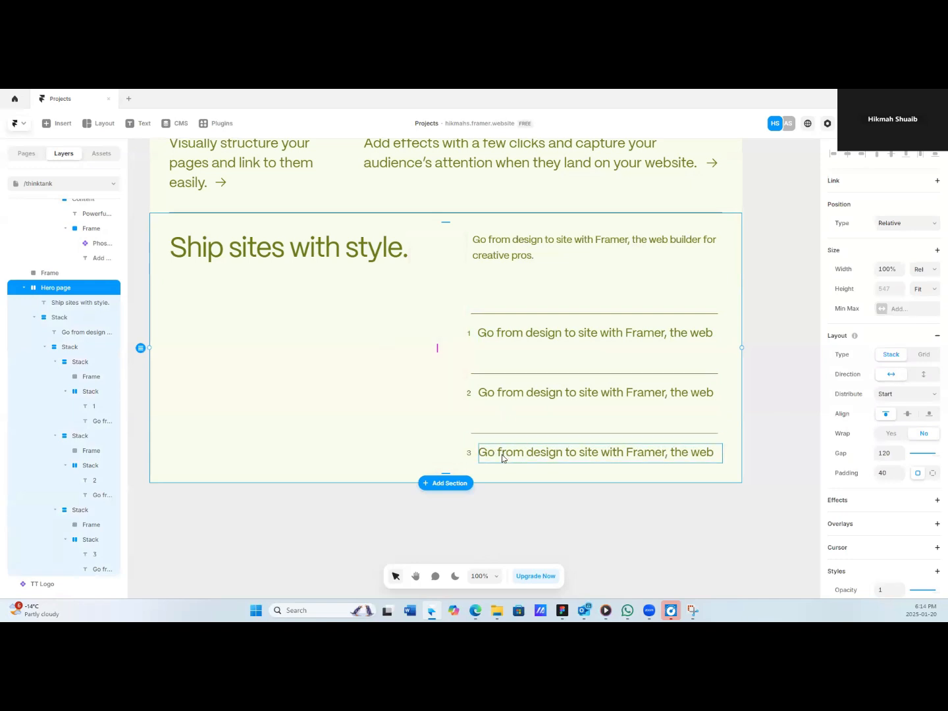
pyautogui.click(528, 457)
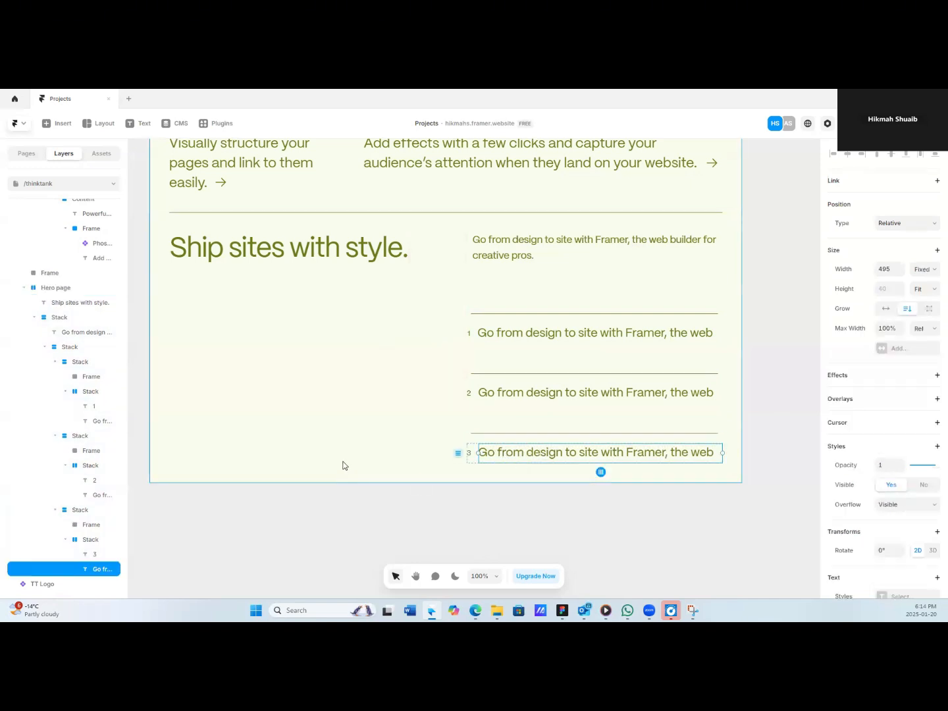
pyautogui.hotkey('ctrl', 'd')
pyautogui.moveTo(644, 456); pyautogui.dragTo(507, 569)
# Collapse the section's inner stack layer and place the loose text copy beneath the third numbered row.
pyautogui.click(429, 260)
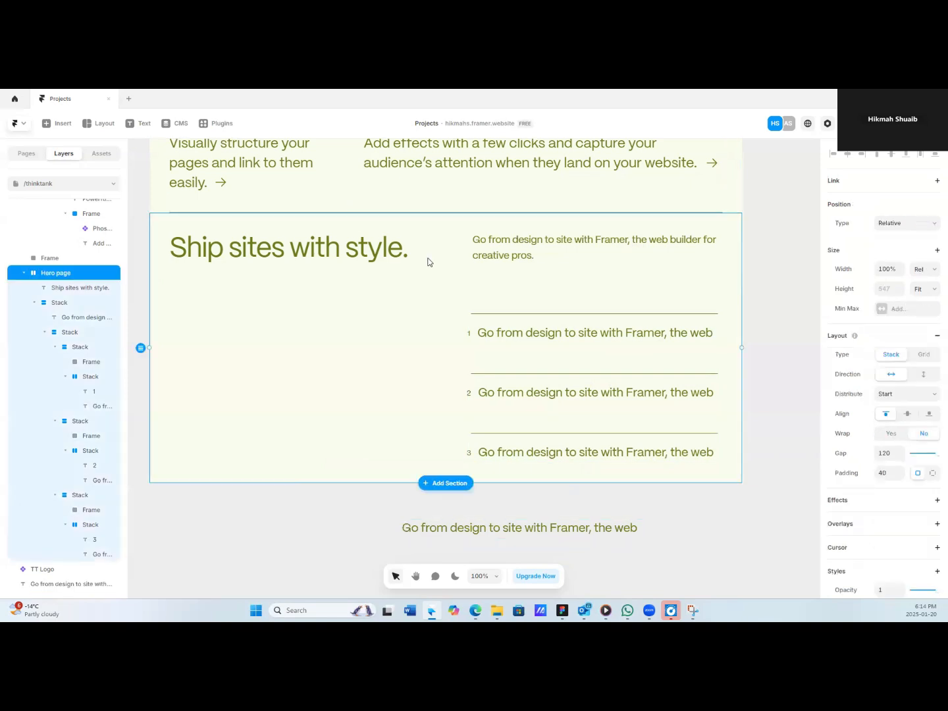
pyautogui.click(59, 288)
pyautogui.keyDown('shift'); pyautogui.click(59, 303); pyautogui.keyUp('shift')
pyautogui.click(34, 303)
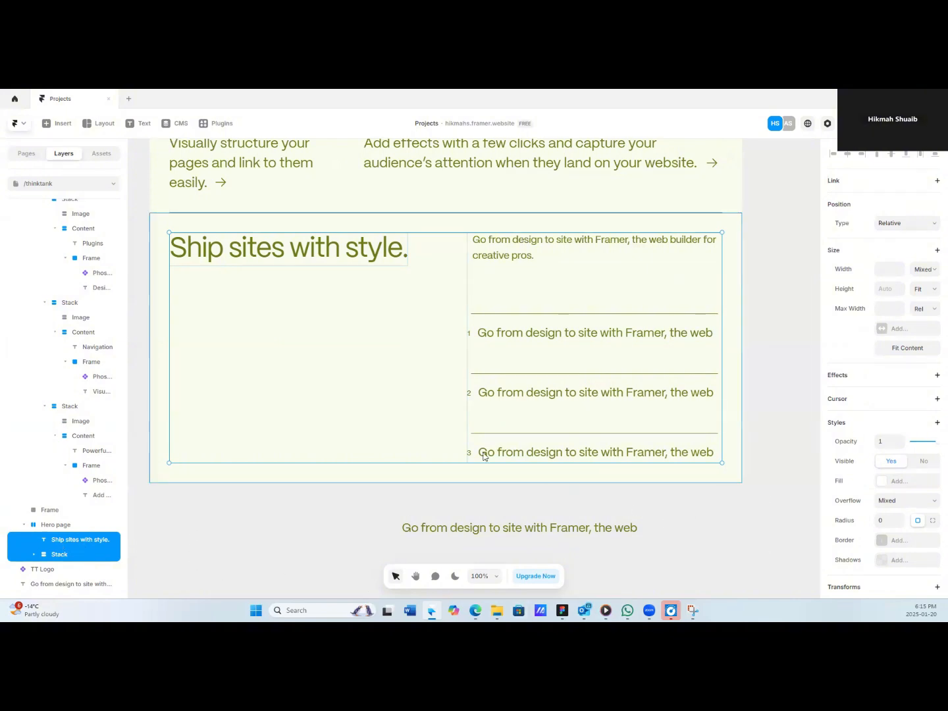
pyautogui.click(423, 422)
pyautogui.click(483, 526)
pyautogui.moveTo(483, 526); pyautogui.dragTo(566, 431)
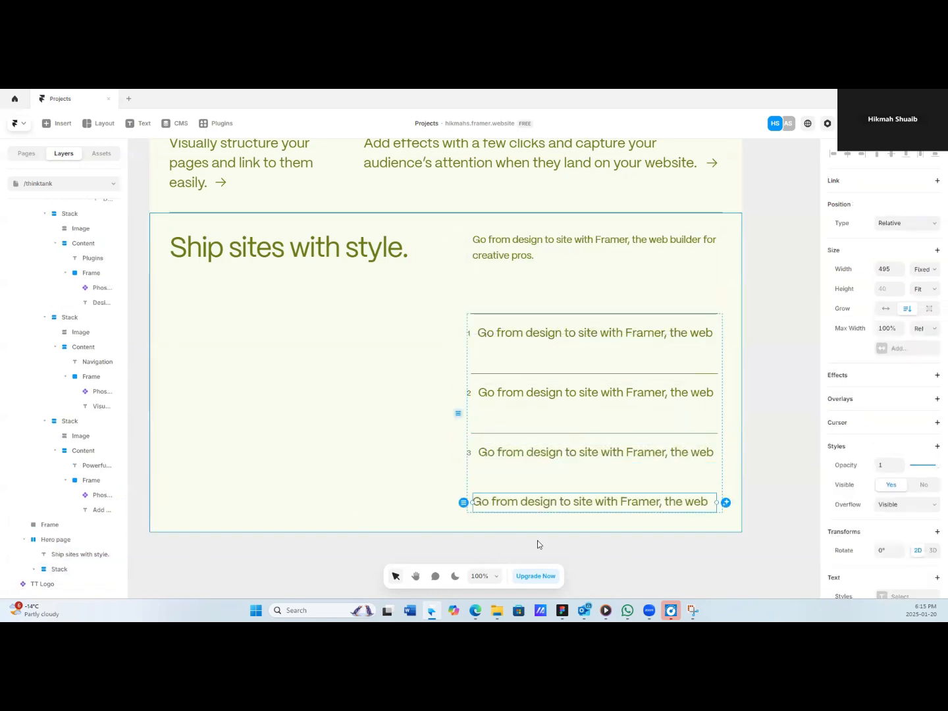
# Replace the wording of the text beneath the third row with "View services".
pyautogui.doubleClick(513, 503)
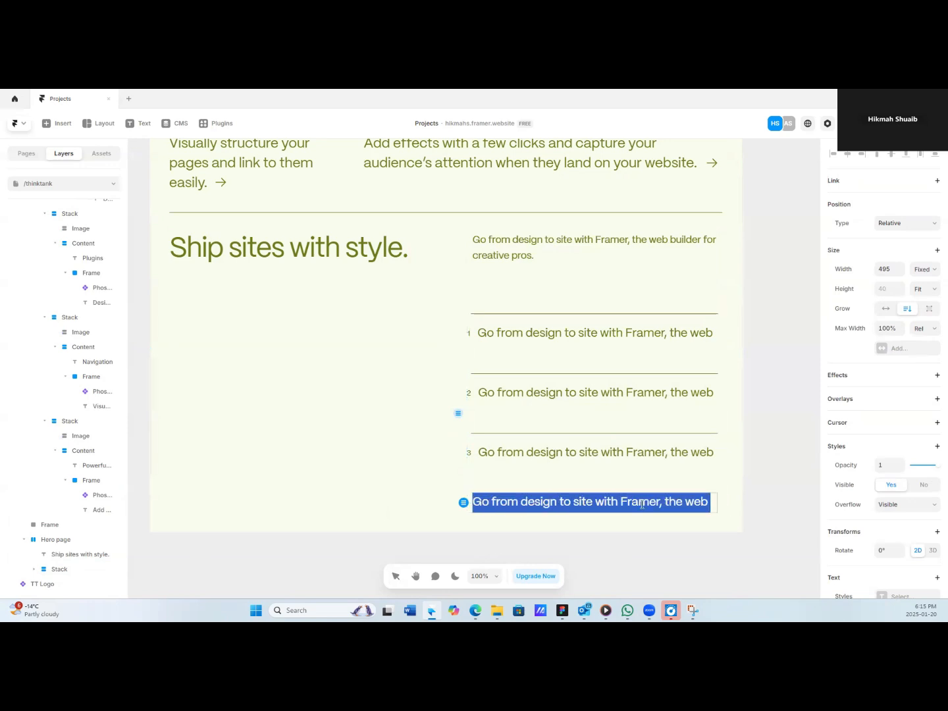
pyautogui.moveTo(711, 502); pyautogui.dragTo(467, 509)
pyautogui.click(465, 510)
pyautogui.write('View ')
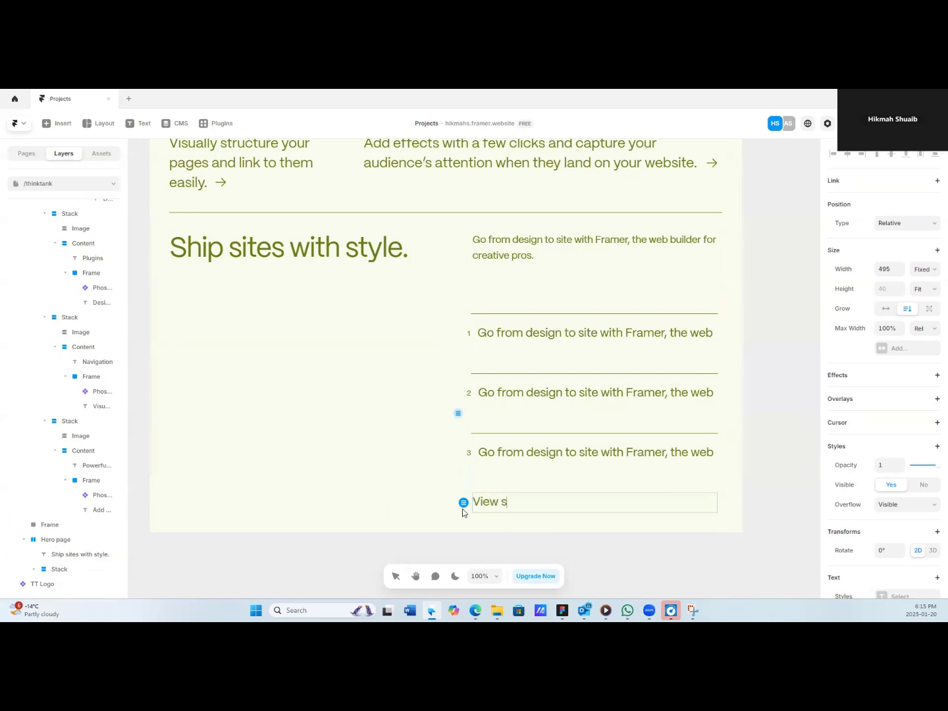
pyautogui.write('services')
pyautogui.press('Escape')
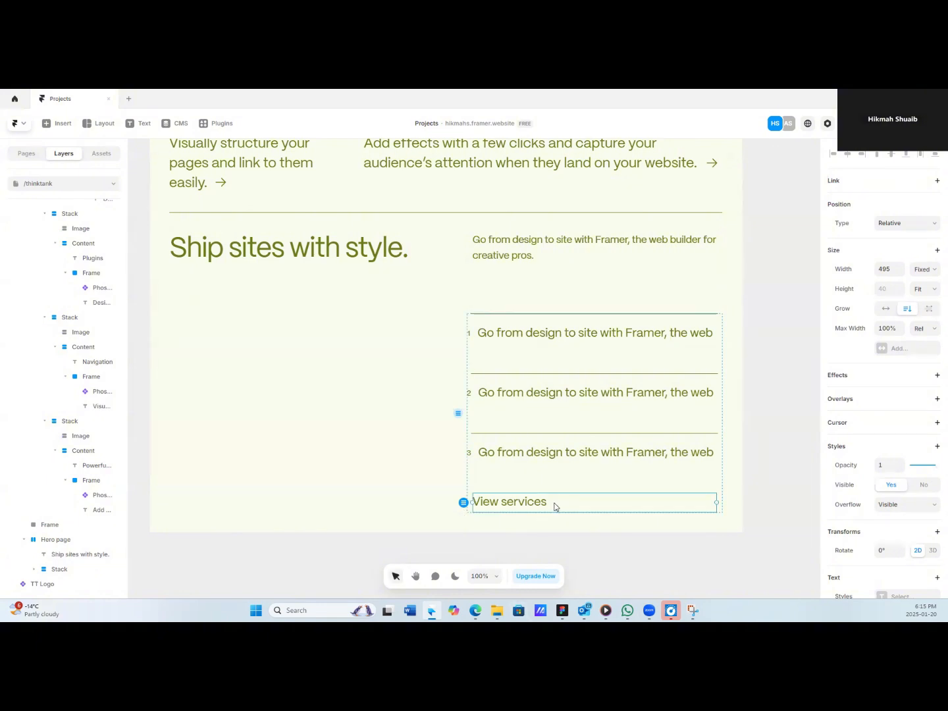
# Change the width type of the "View services" text to Relative.
pyautogui.click(925, 270)
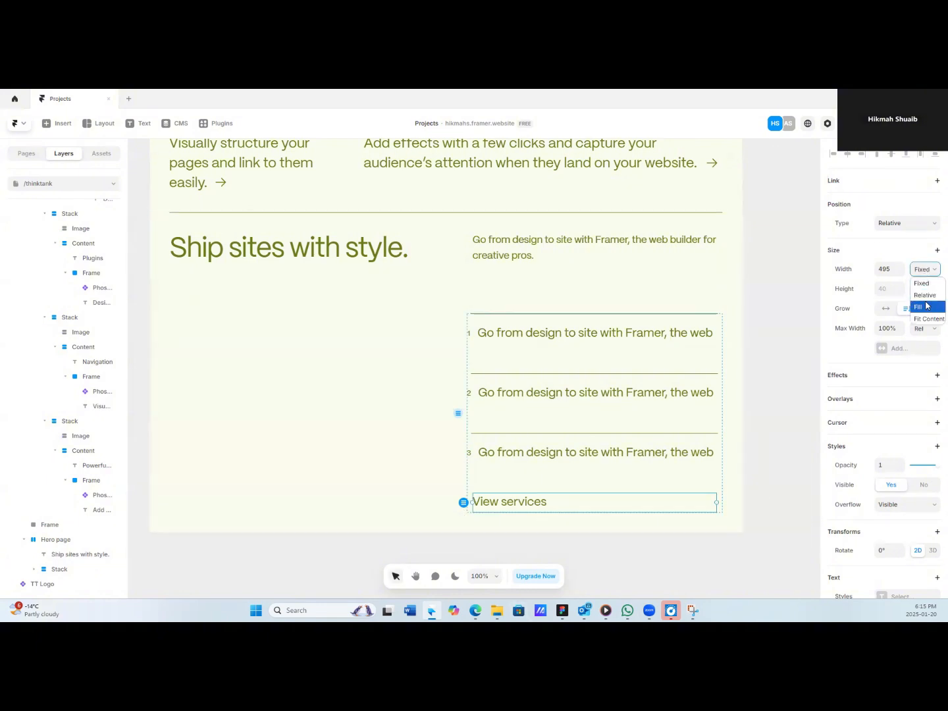
pyautogui.click(923, 295)
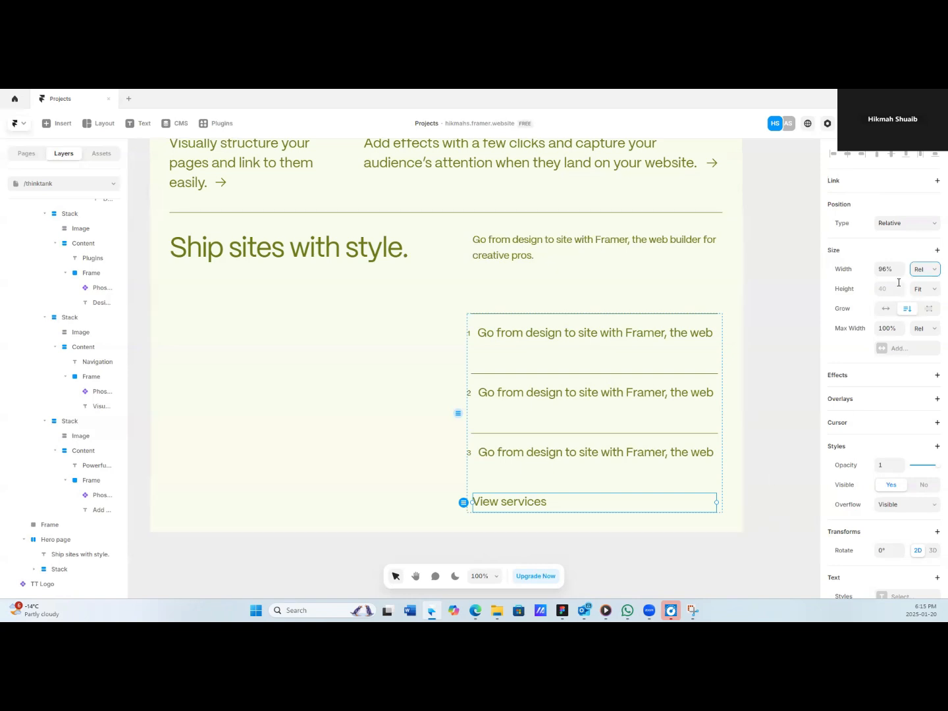
pyautogui.scroll(-5, 872, 520)
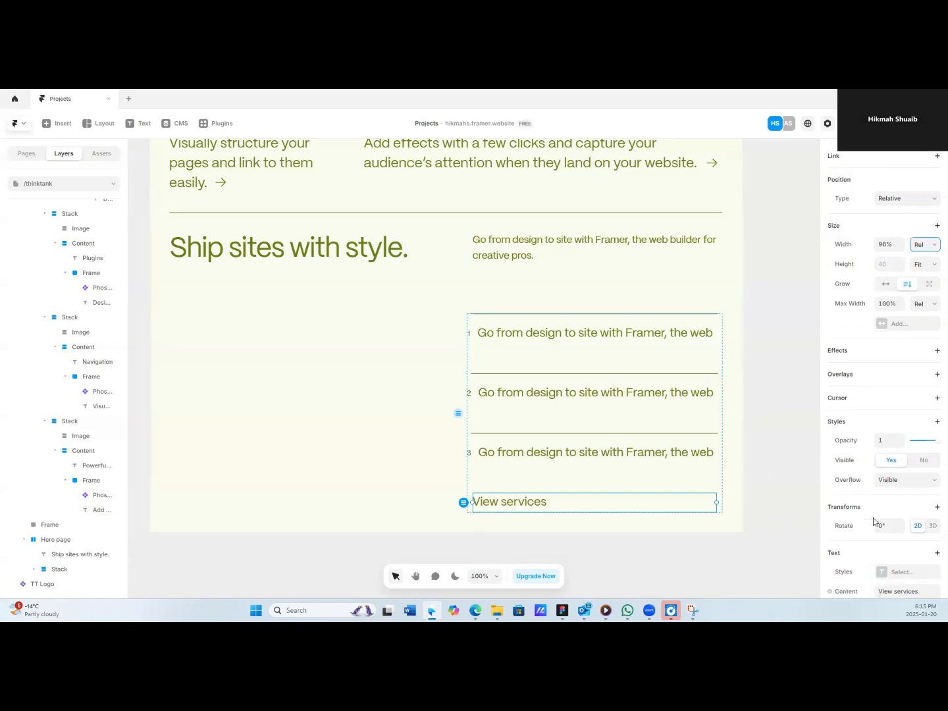
# Try adding a text stroke to the "View services" text and undo it.
pyautogui.doubleClick(507, 502)
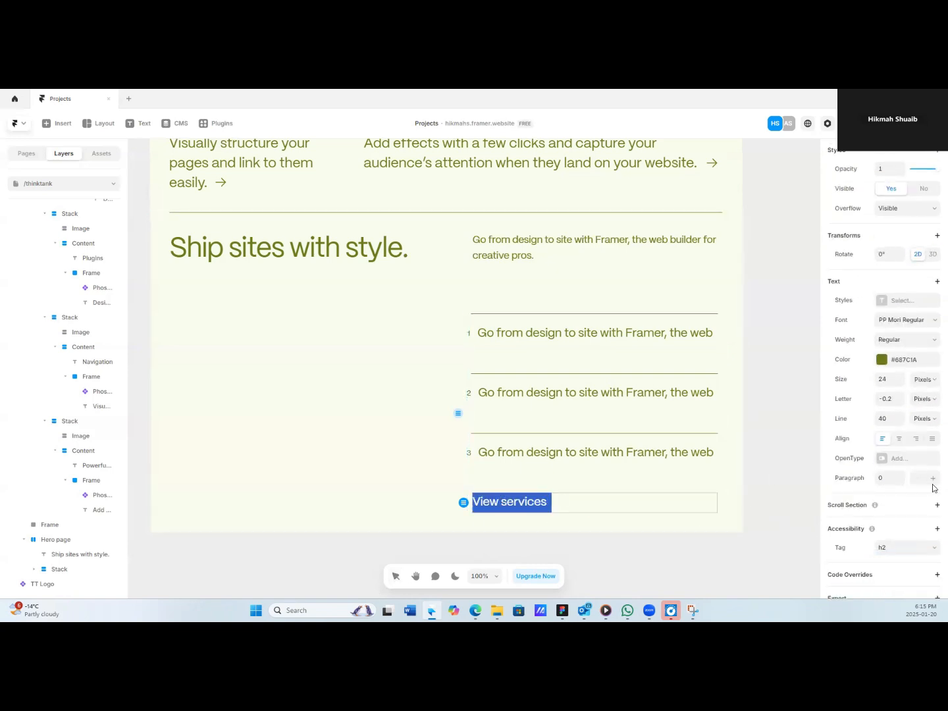
pyautogui.click(935, 282)
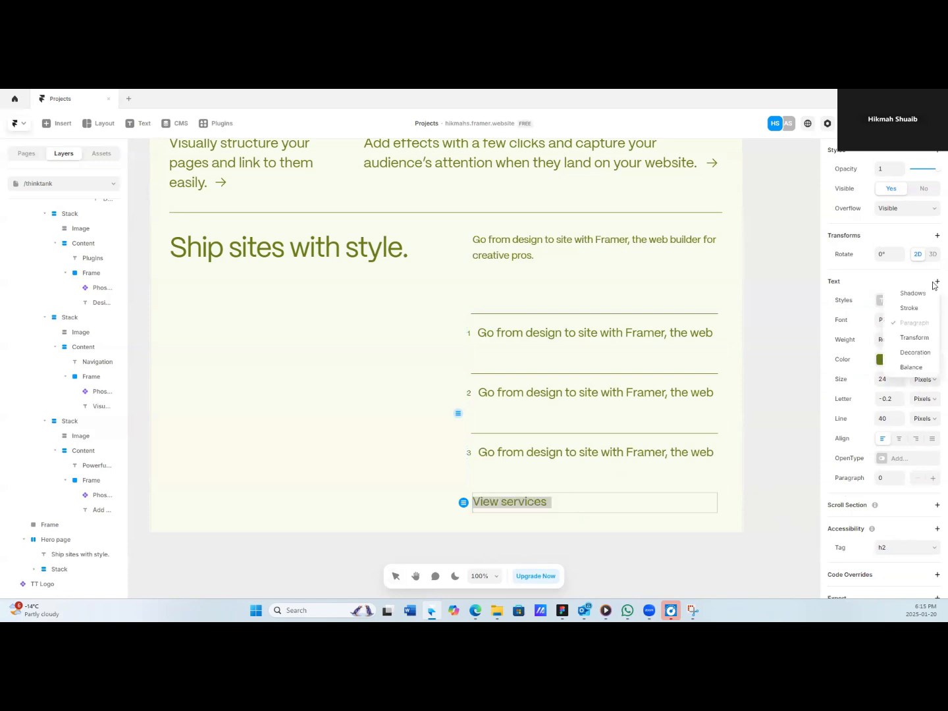
pyautogui.click(909, 307)
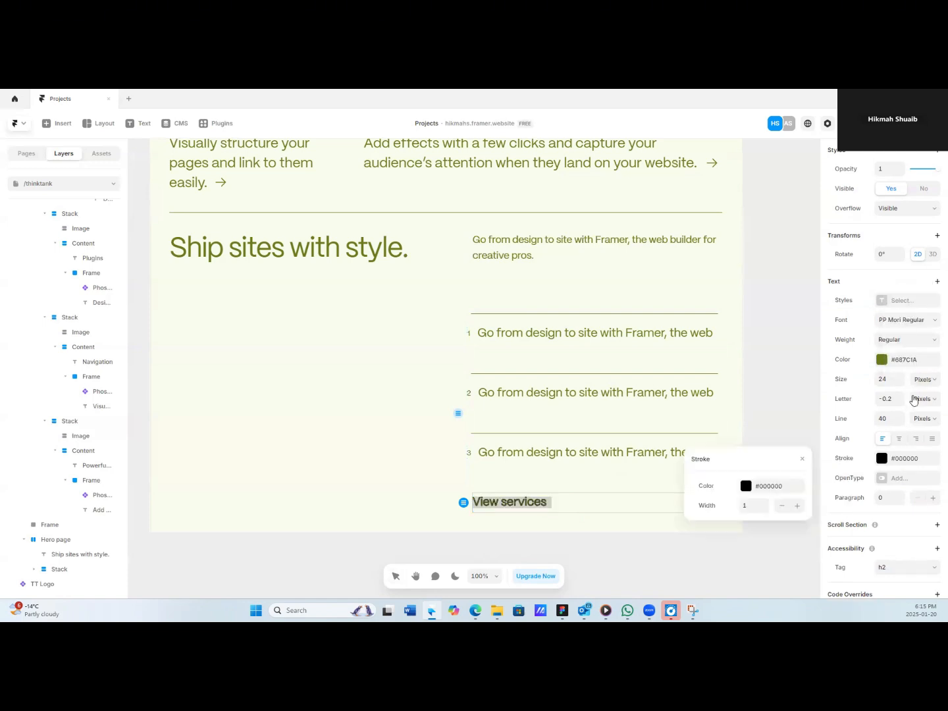
pyautogui.hotkey('ctrl', 'z')
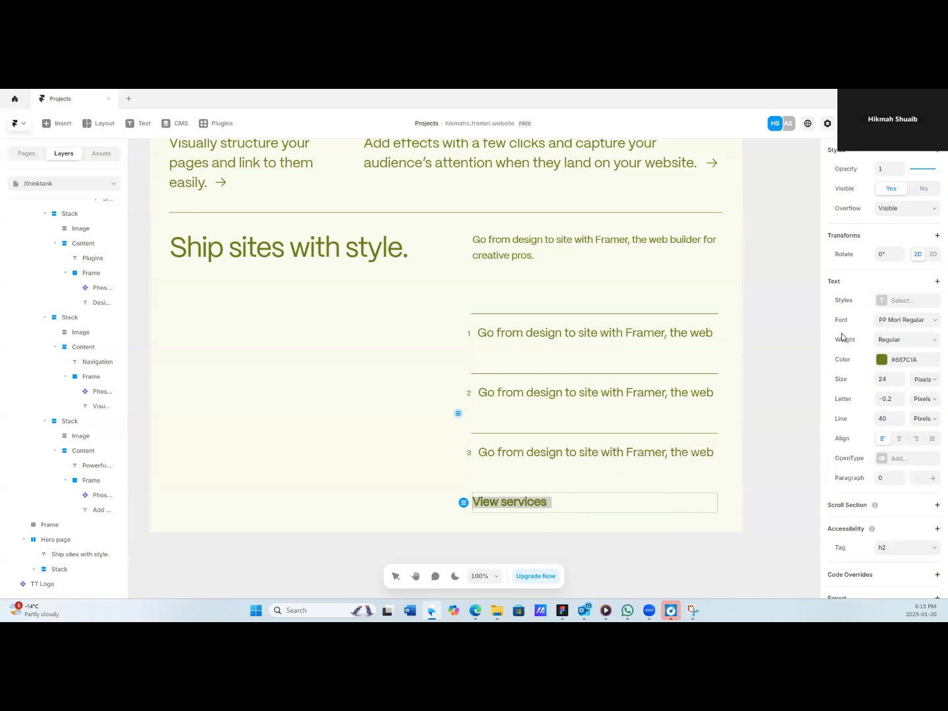
# Try applying a Capitalize transform to the "View services" text and undo it.
pyautogui.click(935, 282)
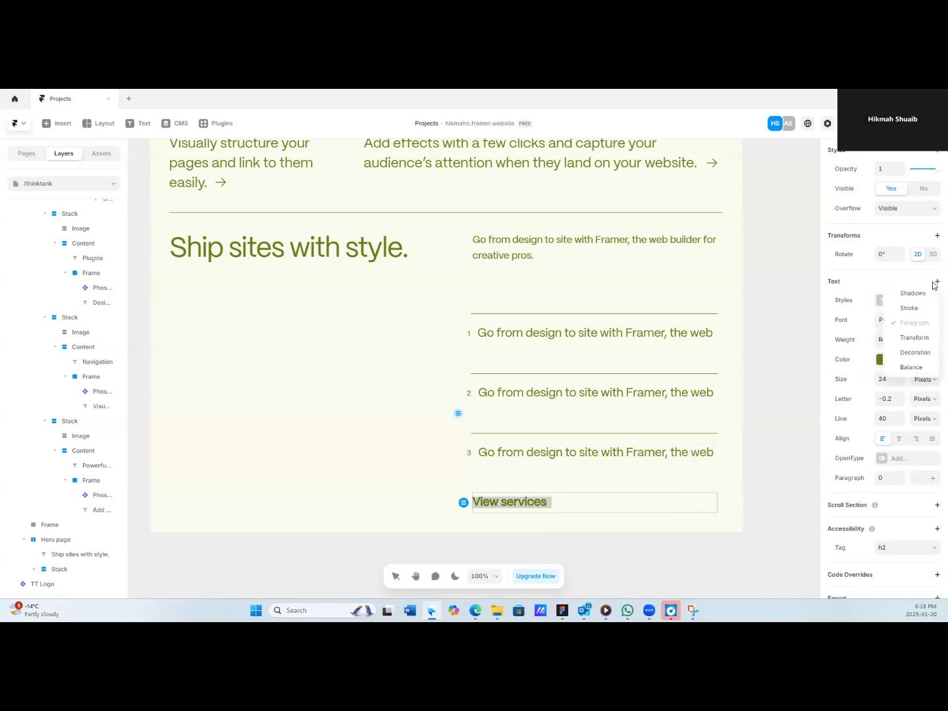
pyautogui.click(921, 337)
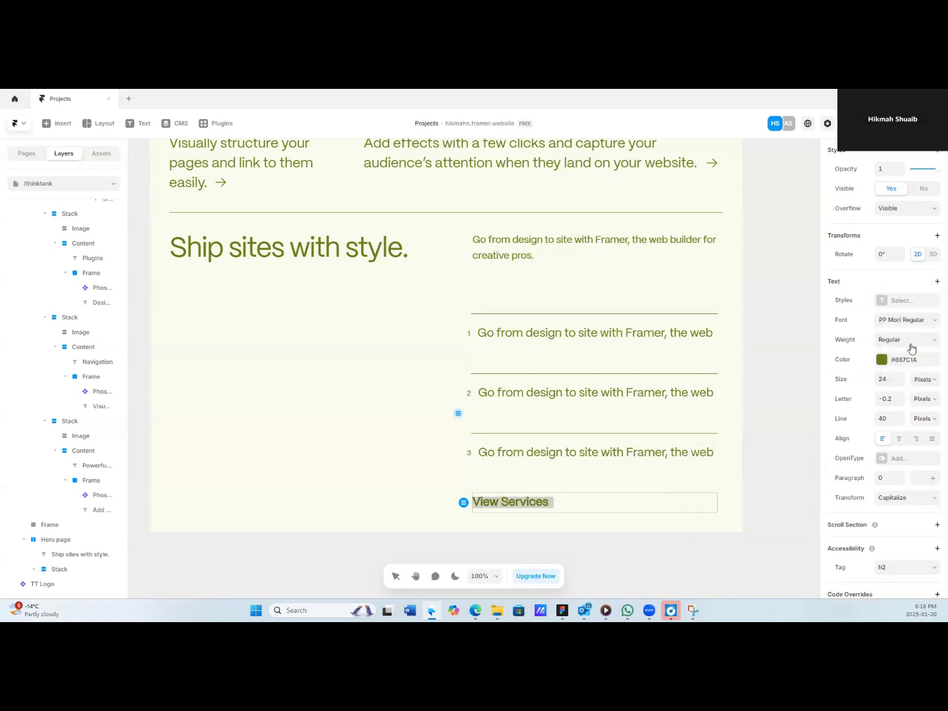
pyautogui.click(902, 504)
pyautogui.click(936, 281)
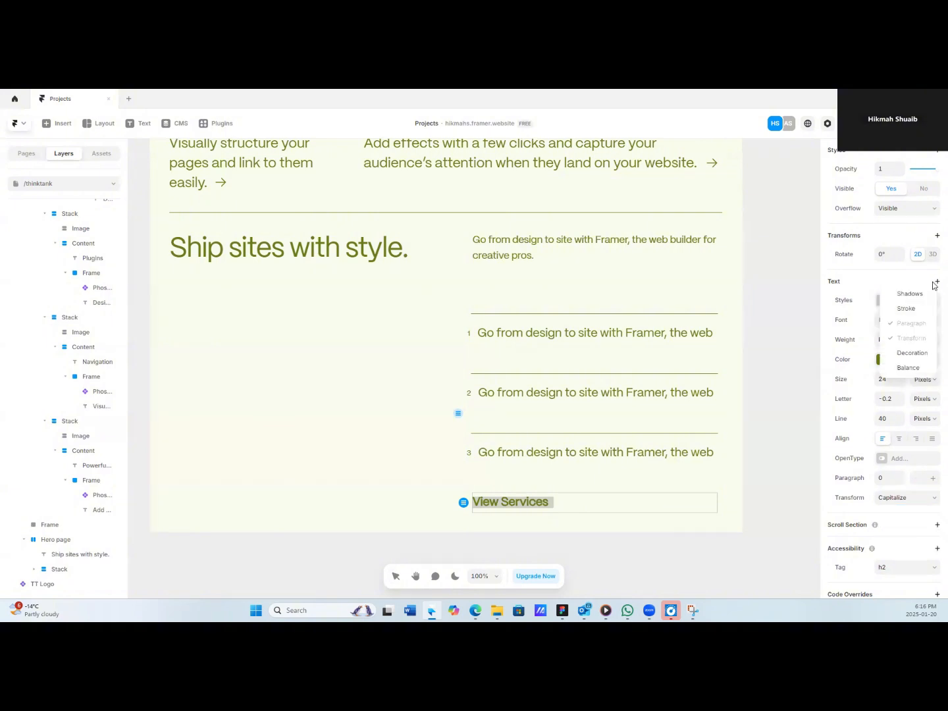
pyautogui.press('Escape')
pyautogui.hotkey('ctrl', 'z')
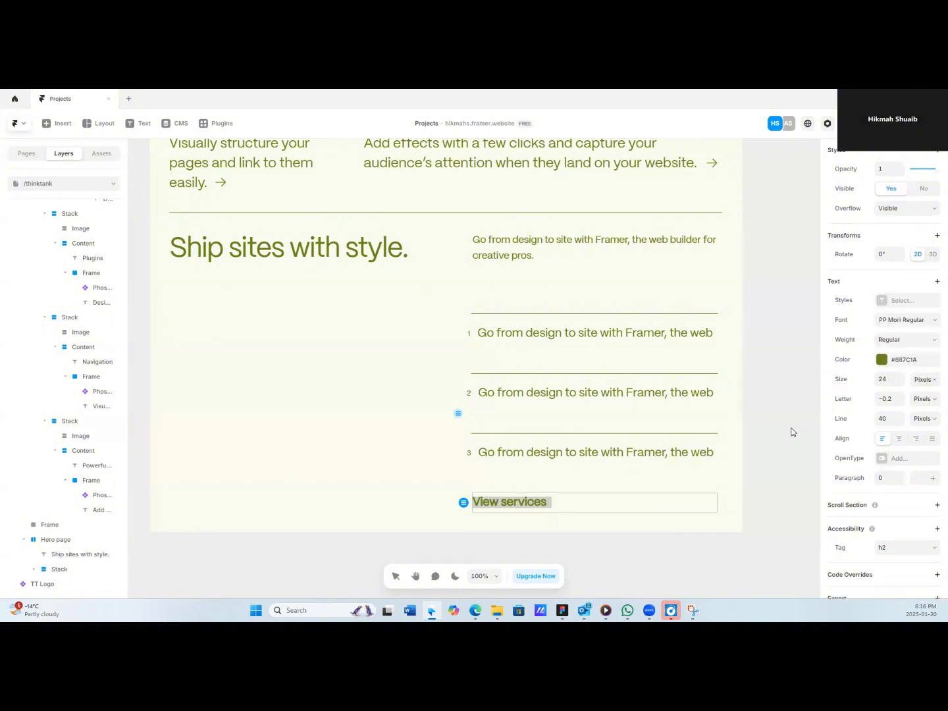
pyautogui.click(937, 282)
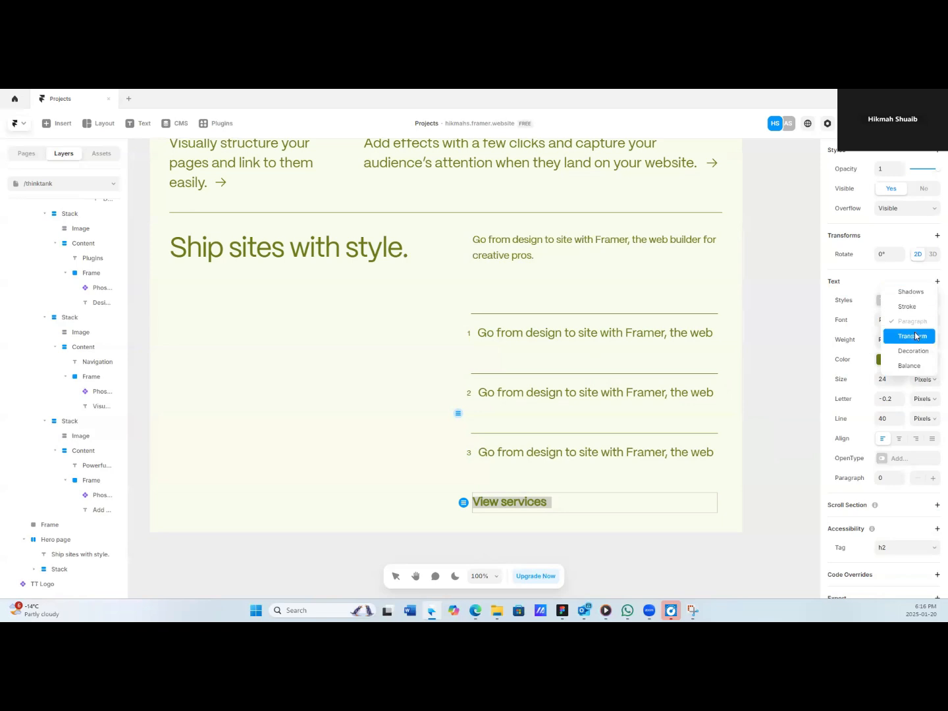
pyautogui.click(786, 483)
# Try applying an underline decoration to the "View services" text.
pyautogui.click(566, 503)
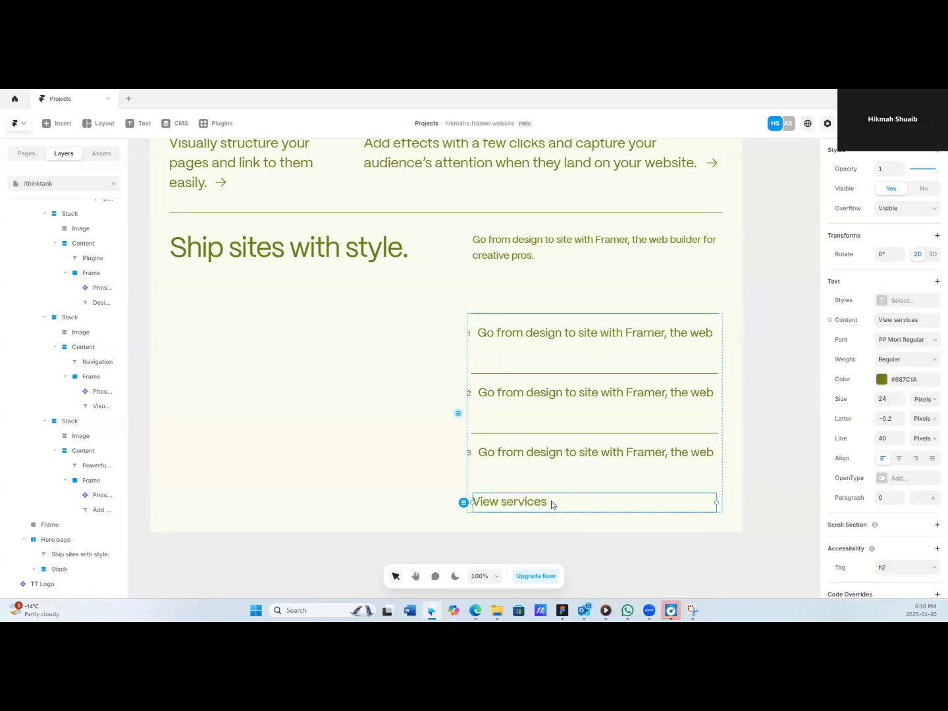
pyautogui.doubleClick(532, 500)
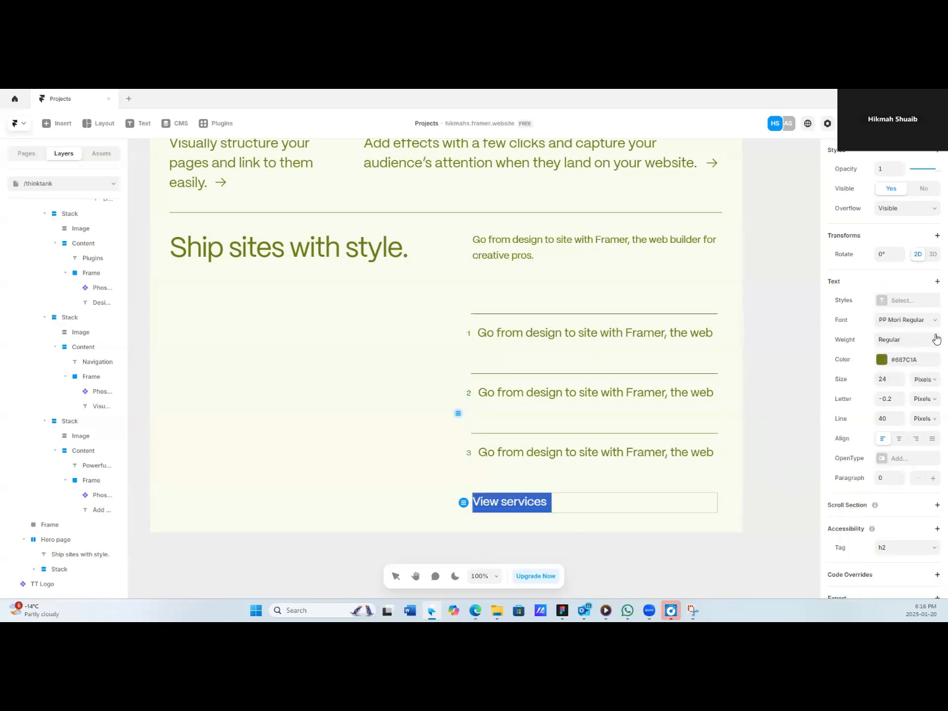
pyautogui.click(937, 283)
pyautogui.click(915, 353)
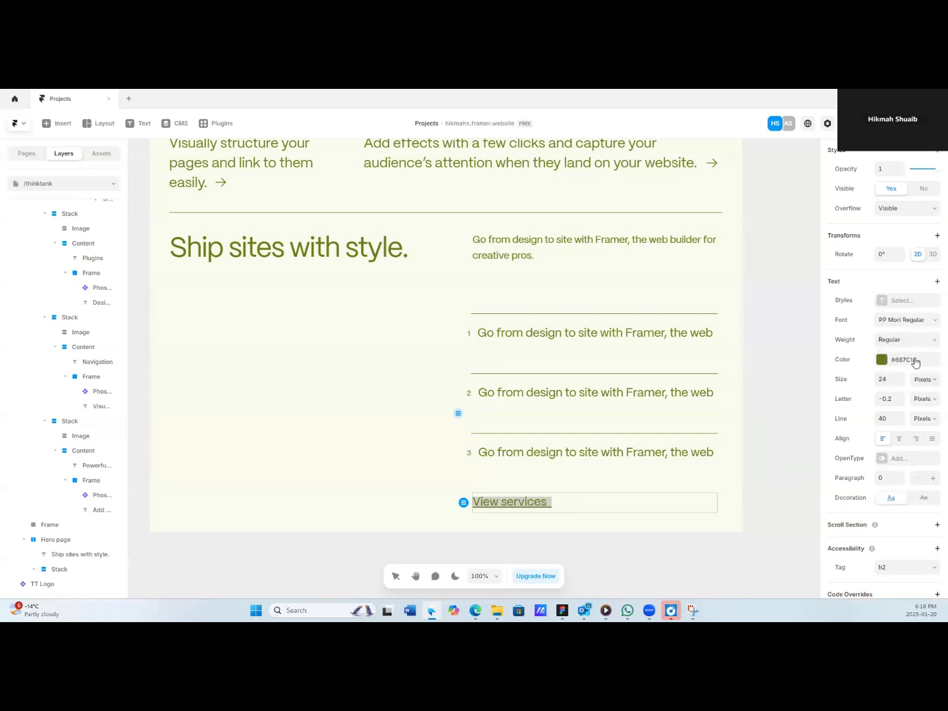
pyautogui.click(568, 504)
pyautogui.click(550, 501)
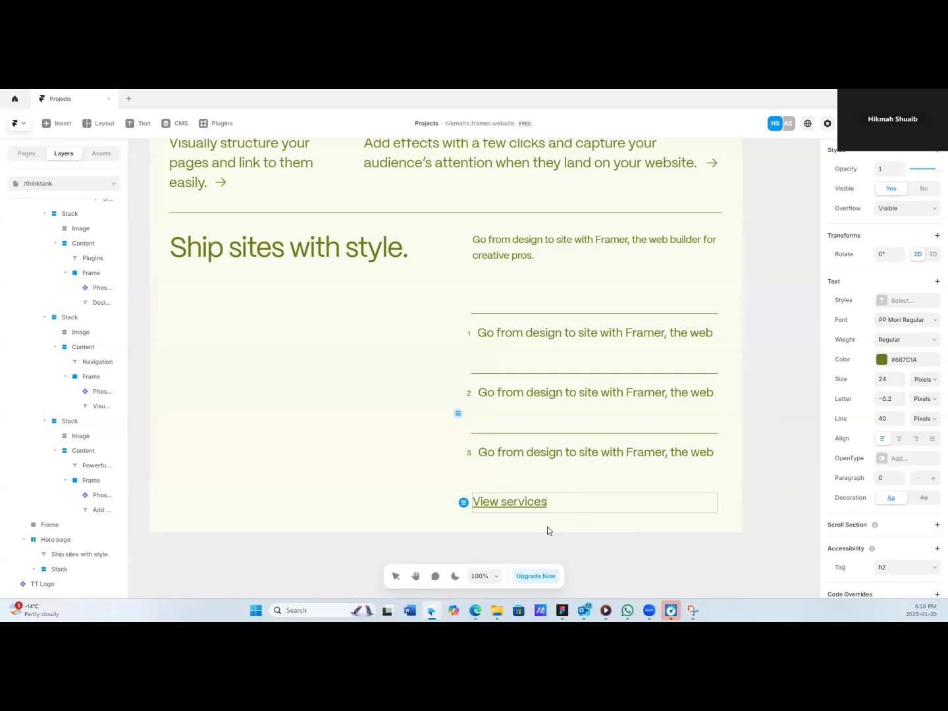
pyautogui.press('Escape')
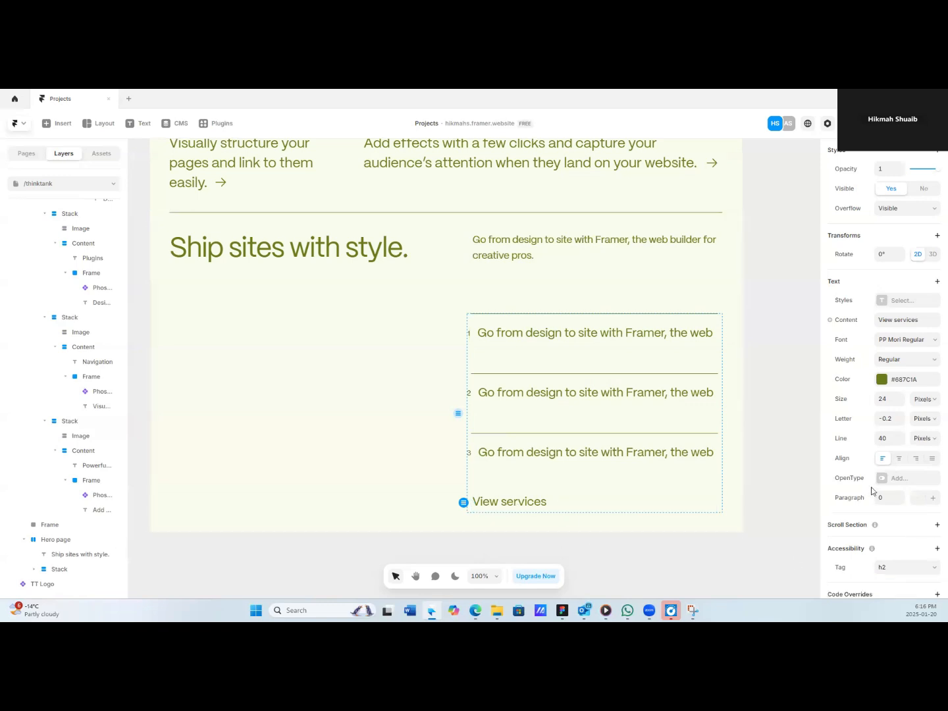
# Duplicate the third numbered row's divider line and move the copy beneath that row's text.
pyautogui.click(539, 435)
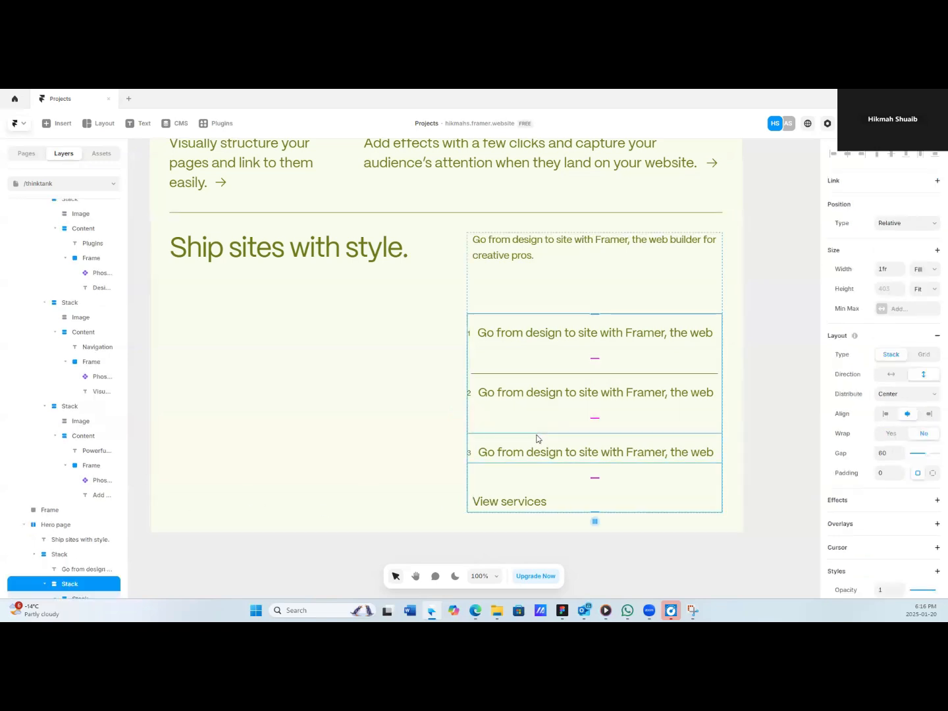
pyautogui.click(535, 437)
pyautogui.click(83, 513)
pyautogui.hotkey('ctrl', 'd')
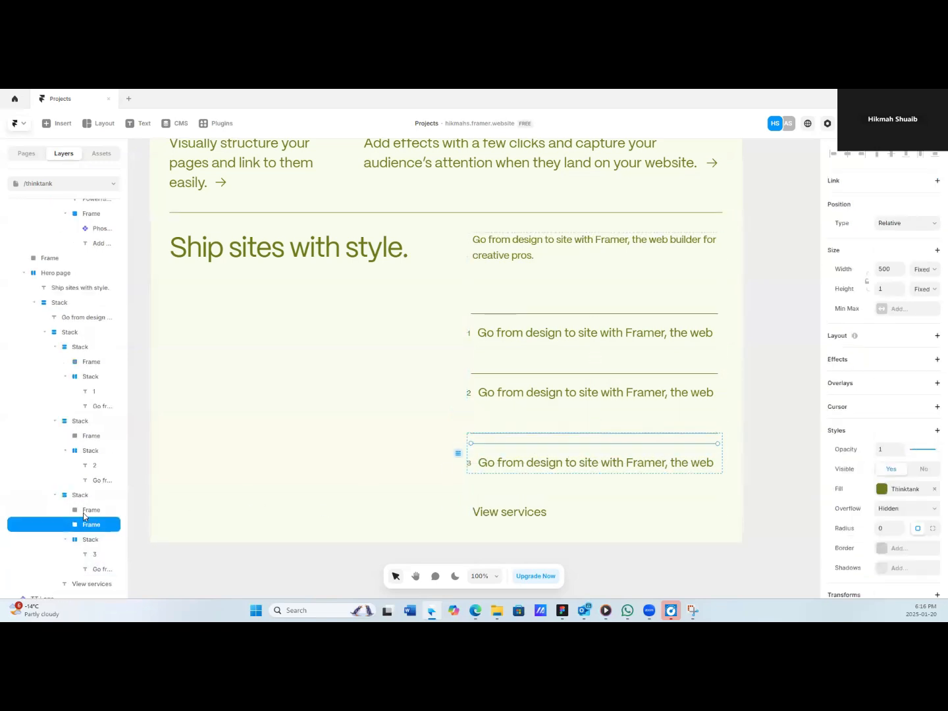
pyautogui.moveTo(486, 444); pyautogui.dragTo(491, 515)
pyautogui.keyDown('shift'); pyautogui.click(84, 584); pyautogui.keyUp('shift')
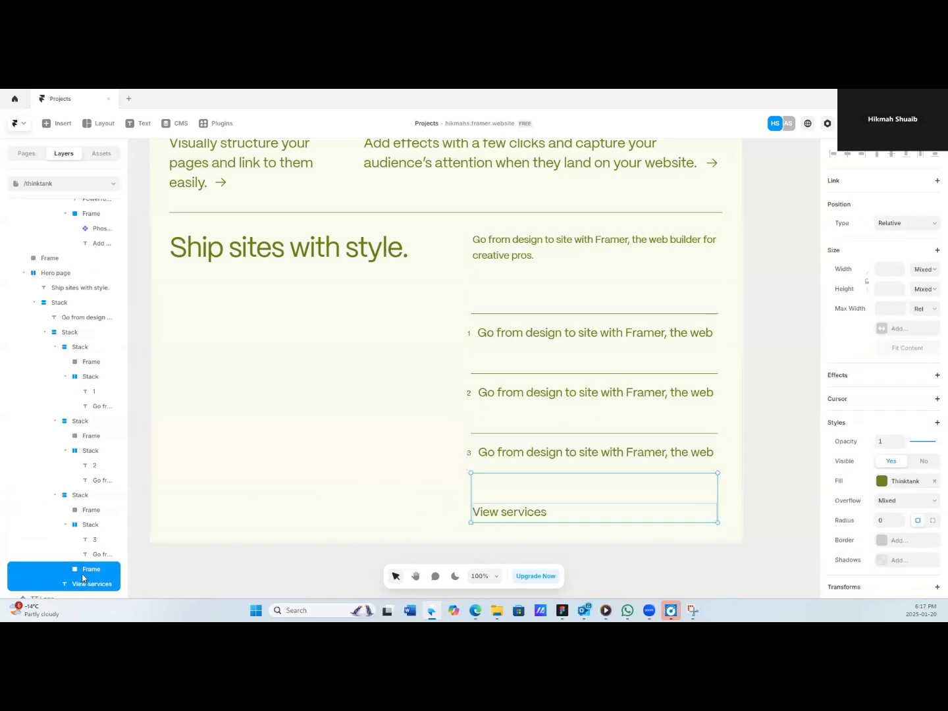
pyautogui.rightClick(82, 572)
pyautogui.click(263, 575)
# Move the copied divider line out of the third row's stack to just below the "View services" text.
pyautogui.click(91, 571)
pyautogui.moveTo(90, 570)
pyautogui.mouseDown()
pyautogui.moveTo(61, 580)
pyautogui.moveTo(73, 569)
pyautogui.mouseUp()
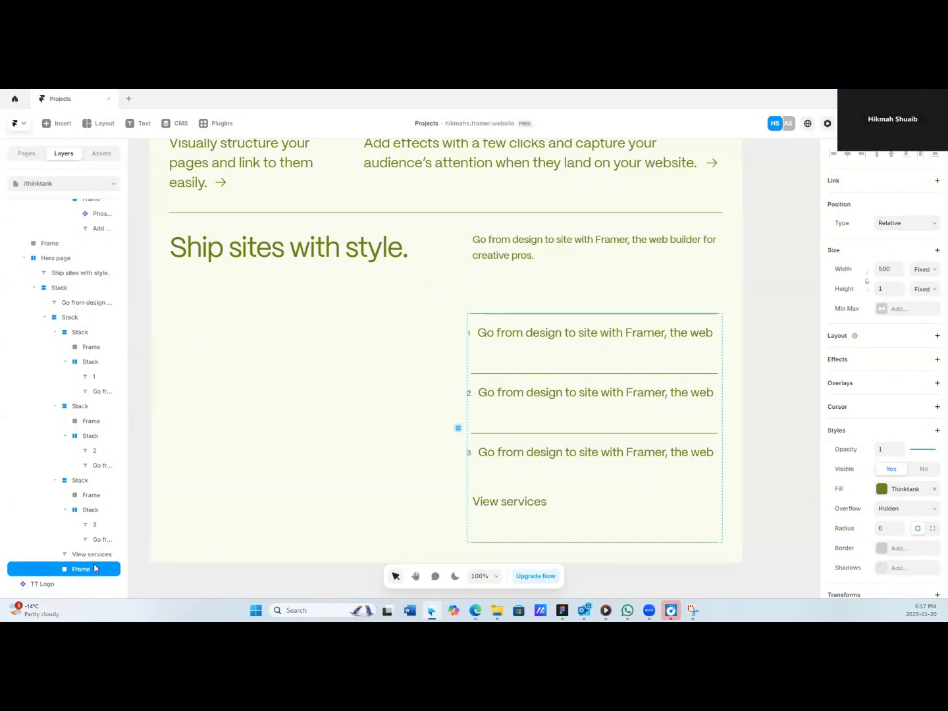
# Wrap the "View services" text and the divider line below it in a new stack with a gap of 0.
pyautogui.keyDown('shift'); pyautogui.click(92, 554); pyautogui.keyUp('shift')
pyautogui.rightClick(92, 555)
pyautogui.click(132, 527)
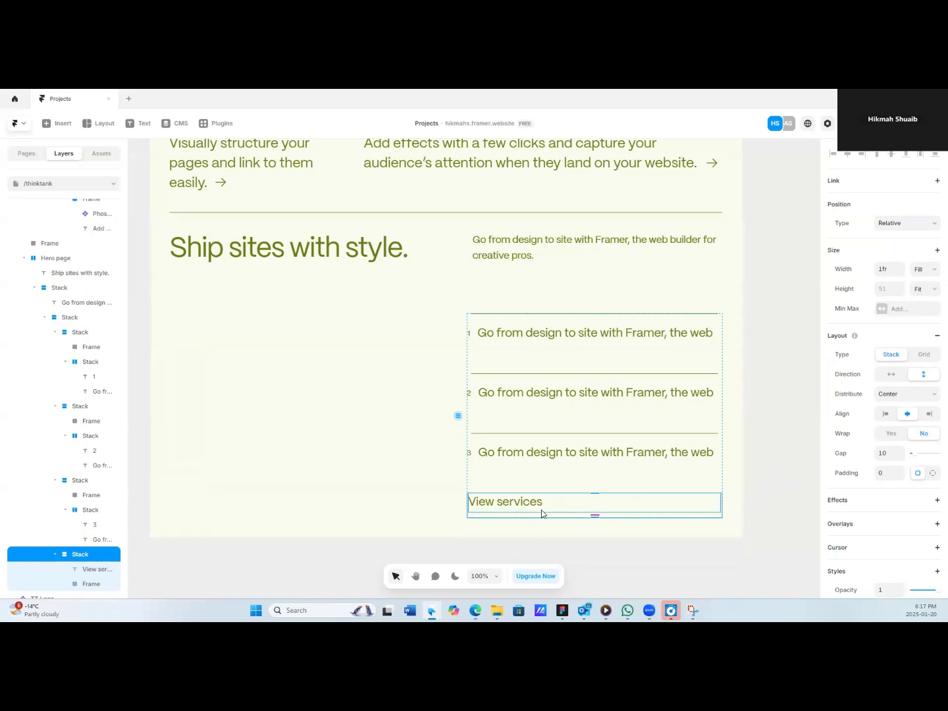
pyautogui.click(900, 459)
pyautogui.click(900, 459)
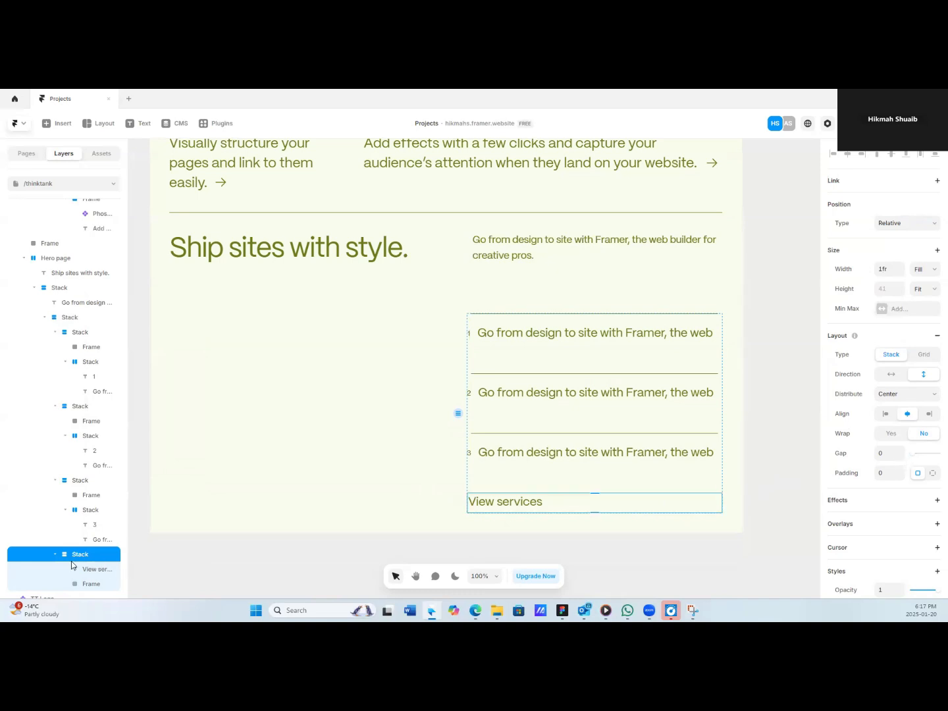
# Set the width of the divider line under "View services" to 100.
pyautogui.click(92, 574)
pyautogui.click(89, 585)
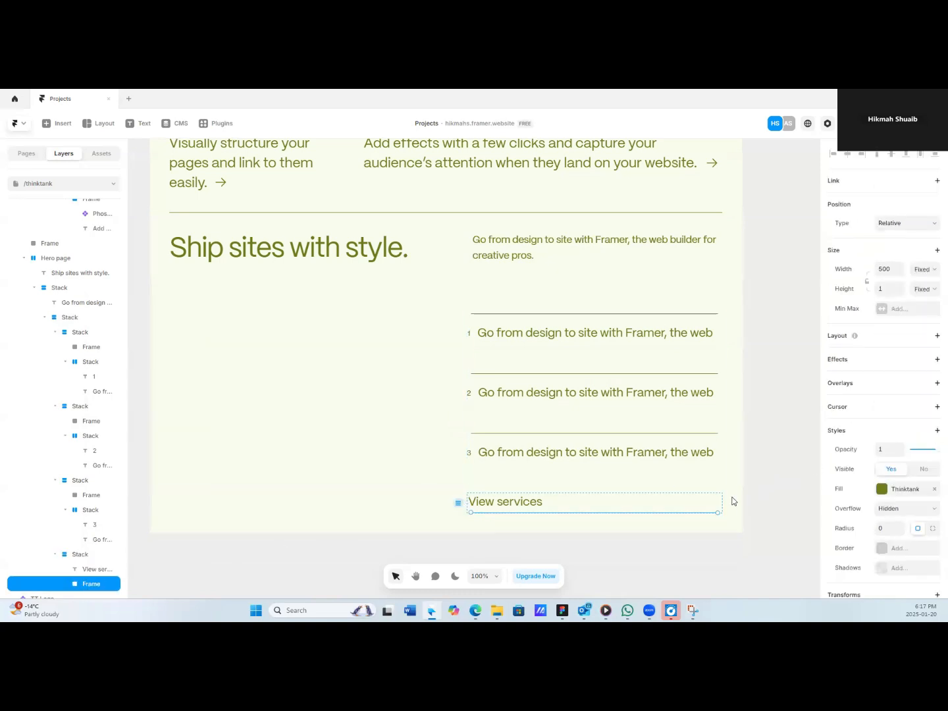
pyautogui.click(886, 270)
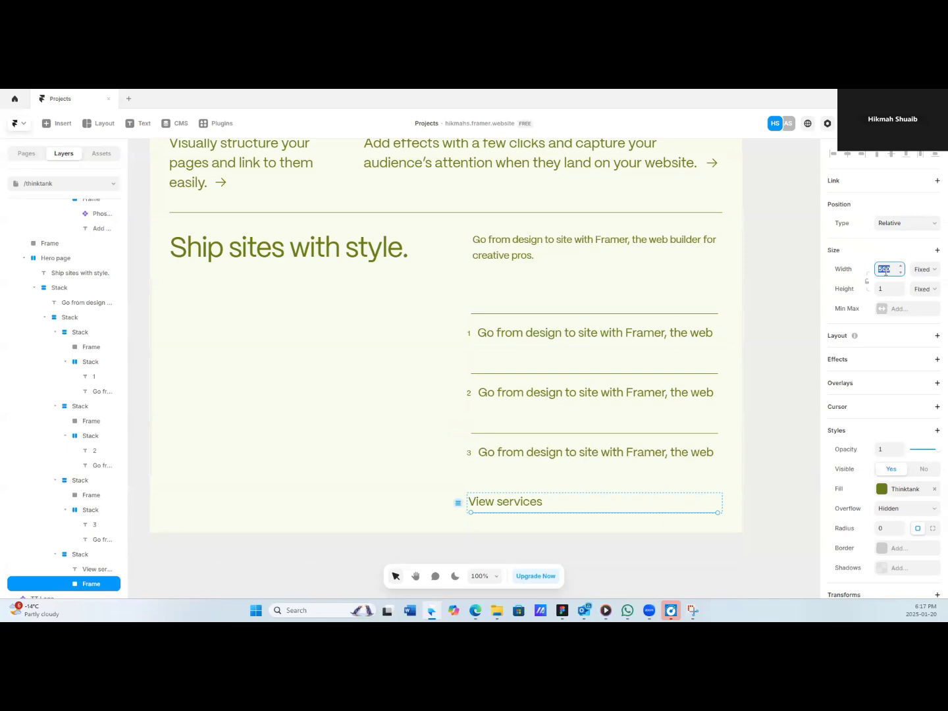
pyautogui.write('100')
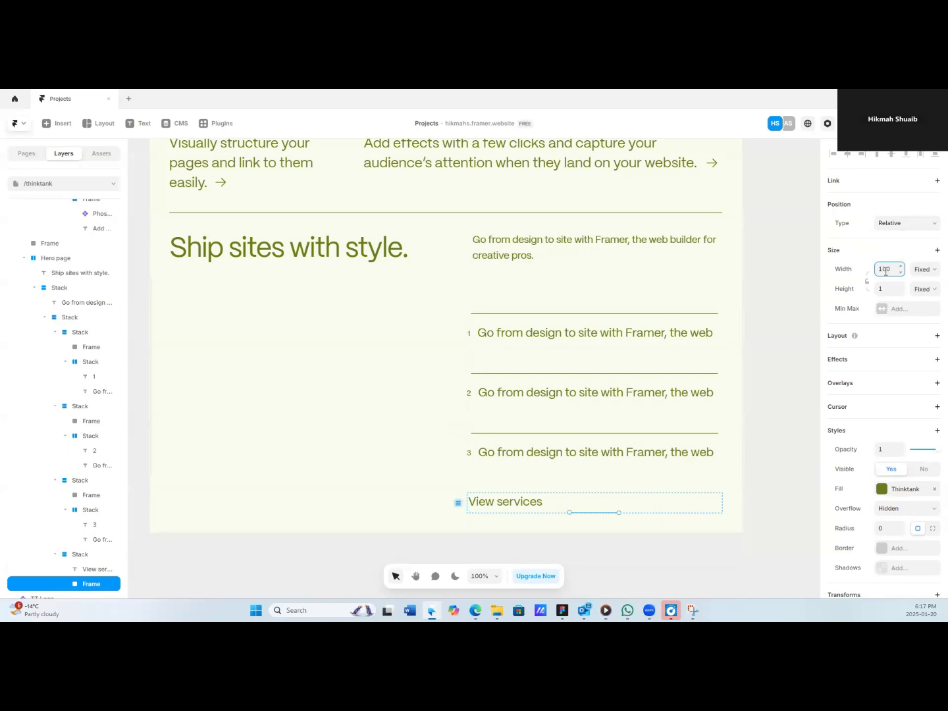
# Select the "View services" text inside its stack and bring its size settings into reach.
pyautogui.click(672, 501)
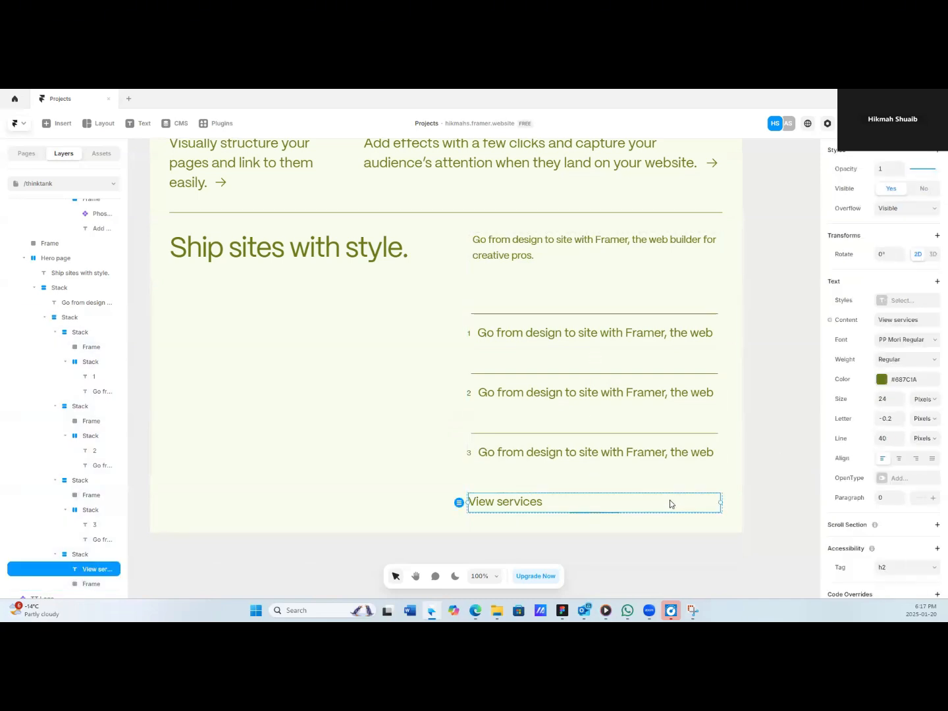
pyautogui.scroll(4, 874, 258)
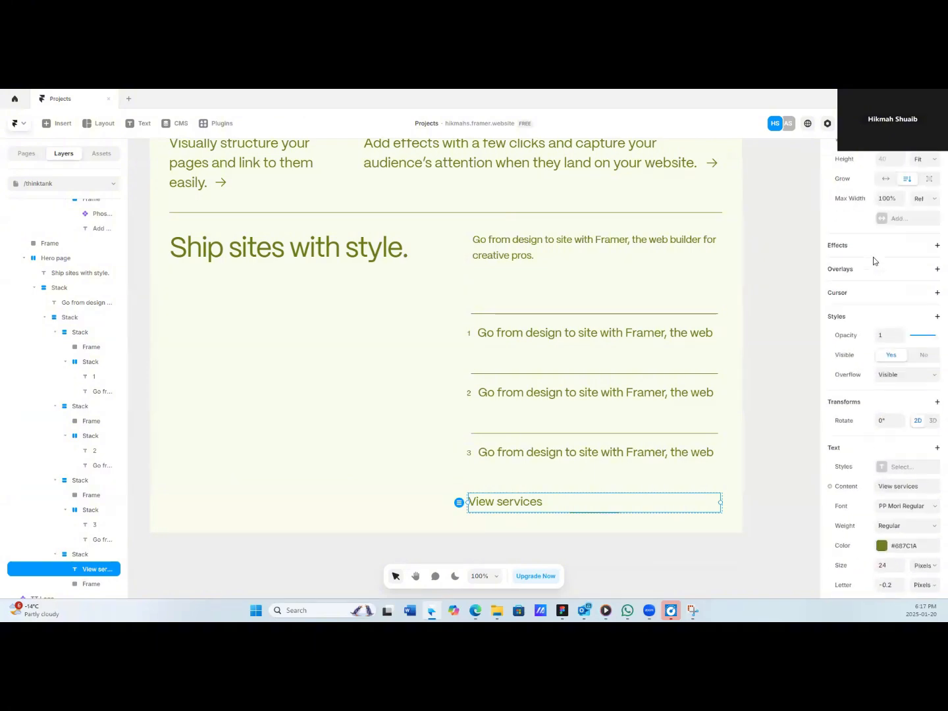
# Set the underline frame beneath the "View services" text to a fixed width of 150 and a height of 2.
pyautogui.click(89, 554)
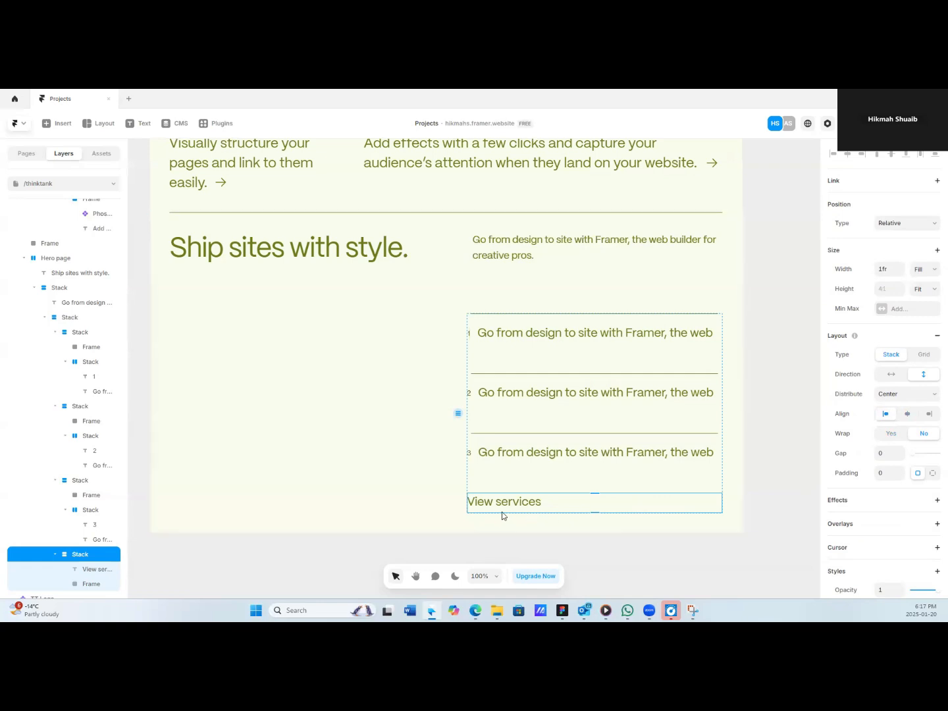
pyautogui.click(92, 583)
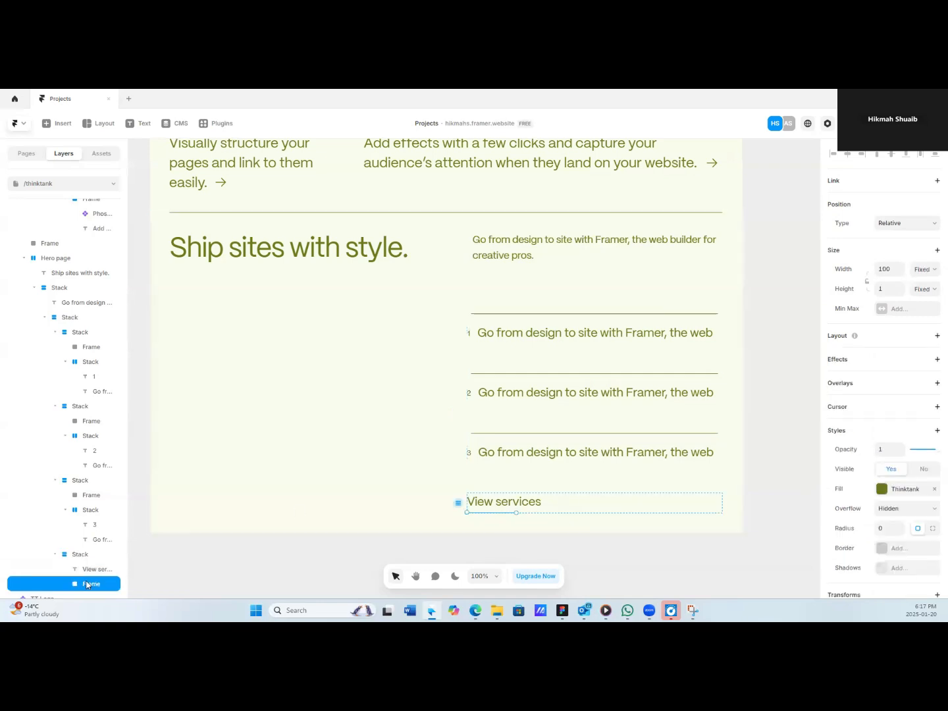
pyautogui.click(900, 287)
pyautogui.click(767, 504)
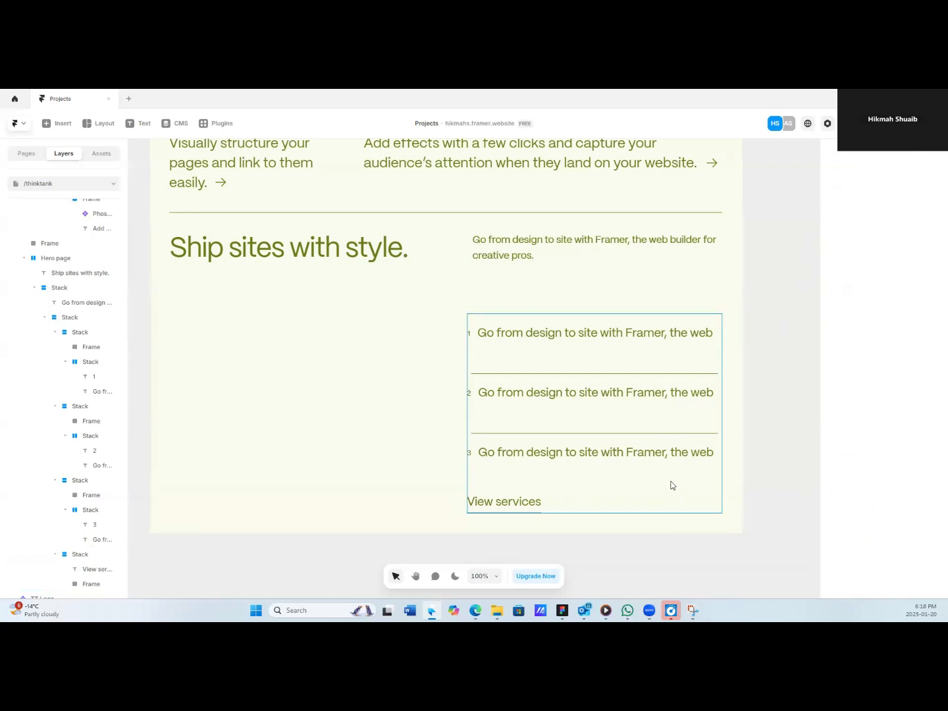
pyautogui.click(91, 584)
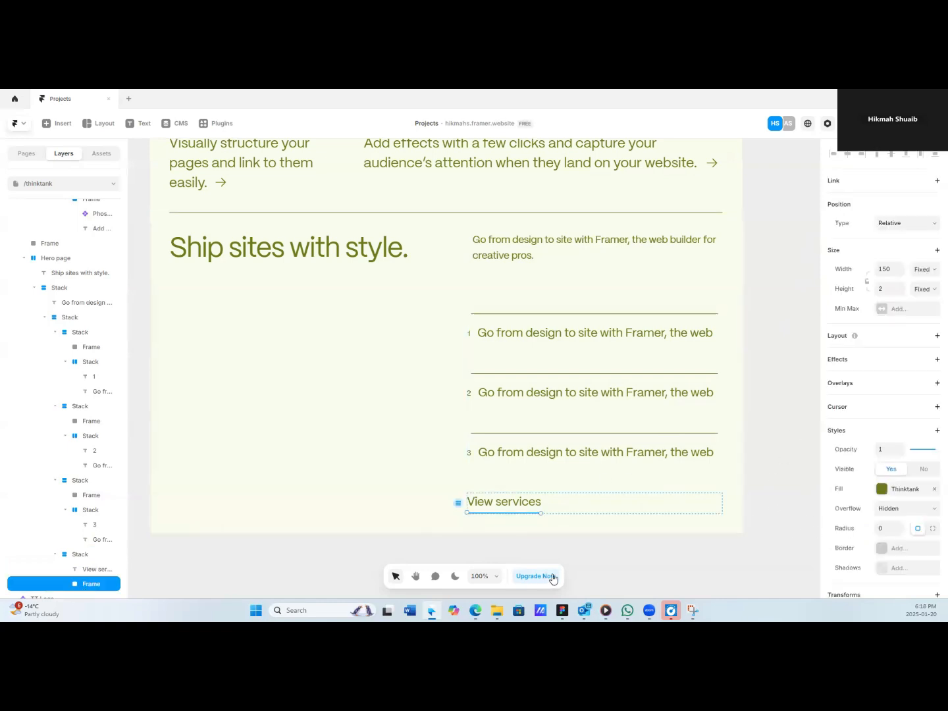
pyautogui.click(557, 550)
pyautogui.scroll(-2, 549, 465)
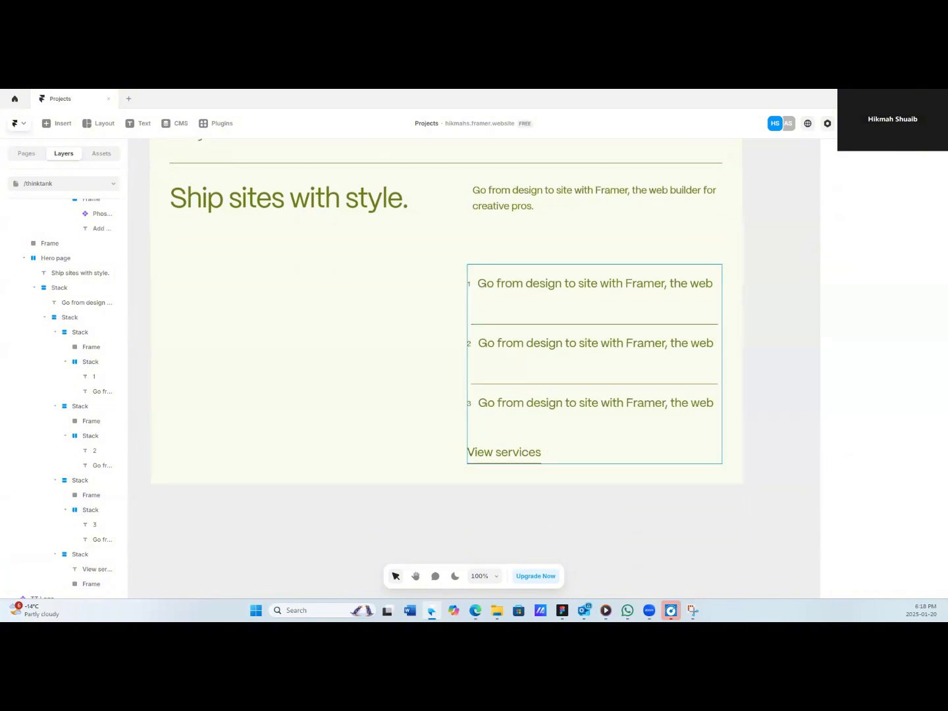
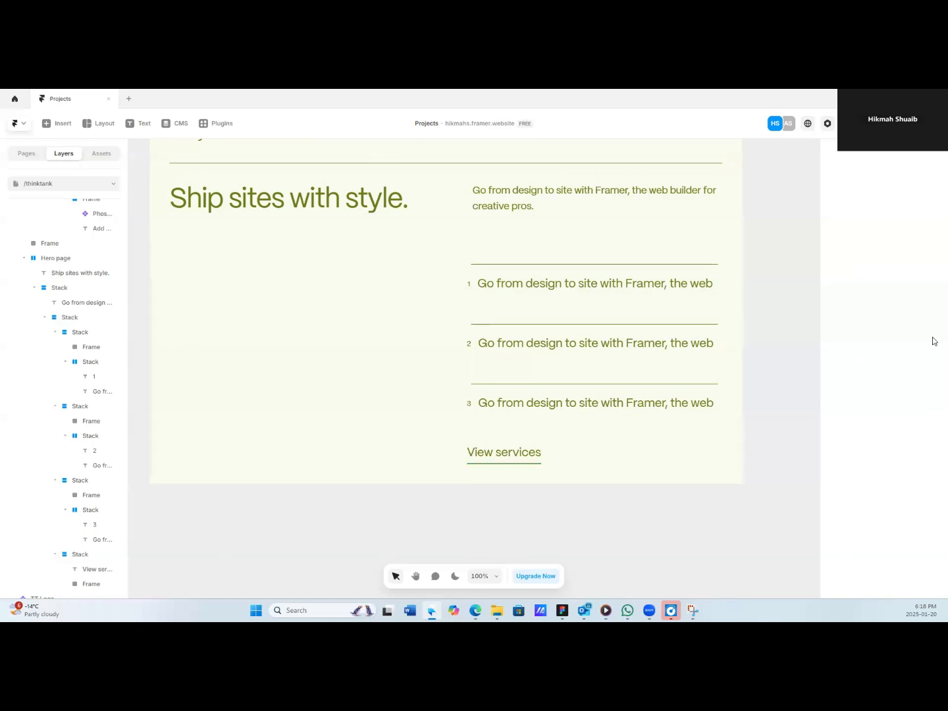
pyautogui.click(358, 210)
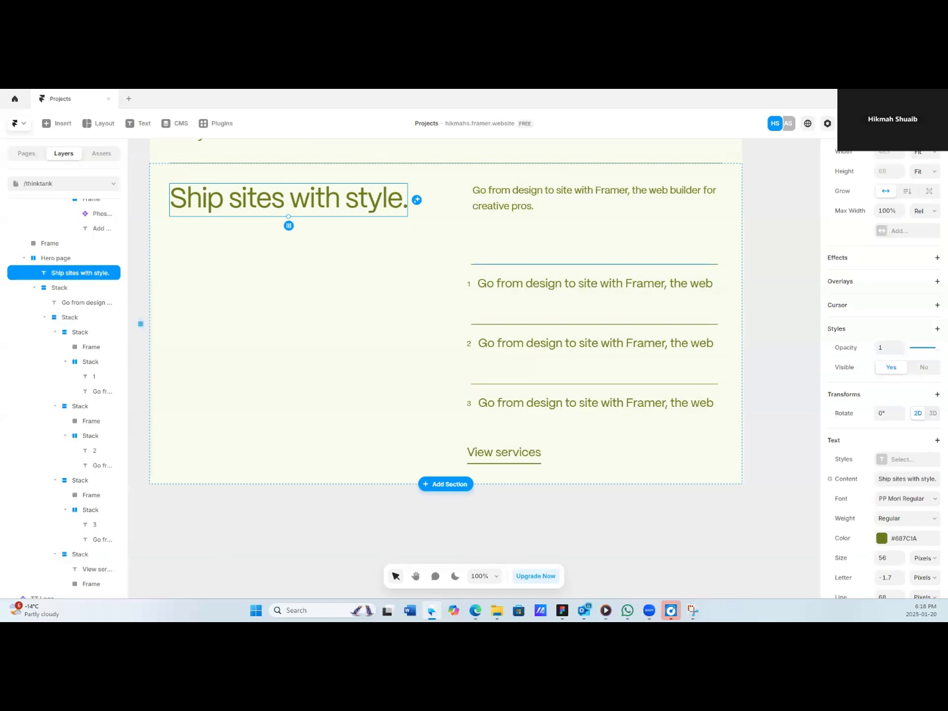
pyautogui.click(896, 501)
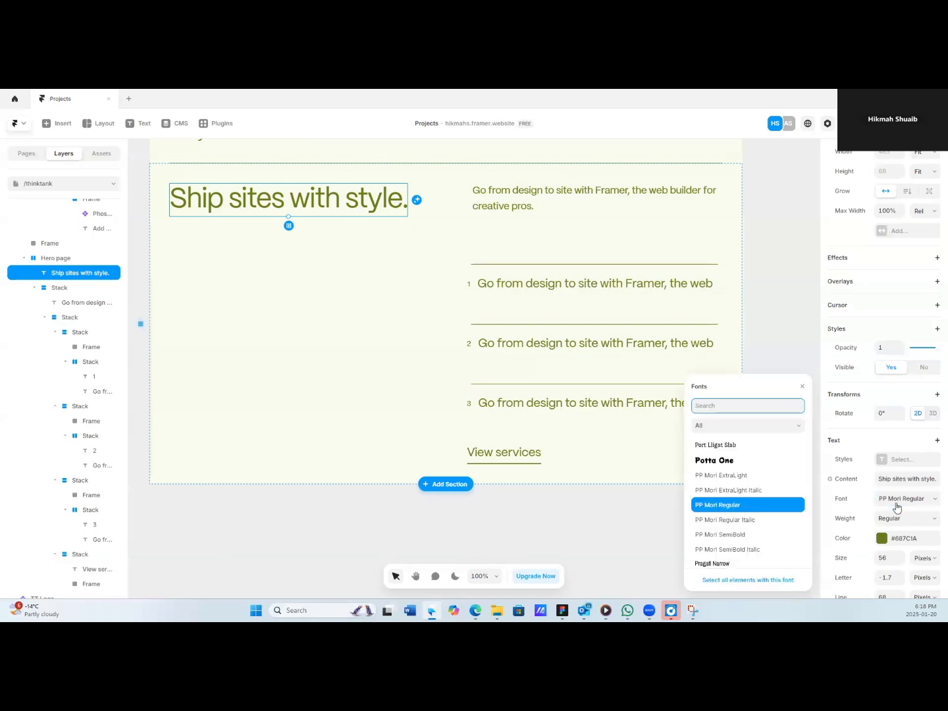
pyautogui.click(897, 501)
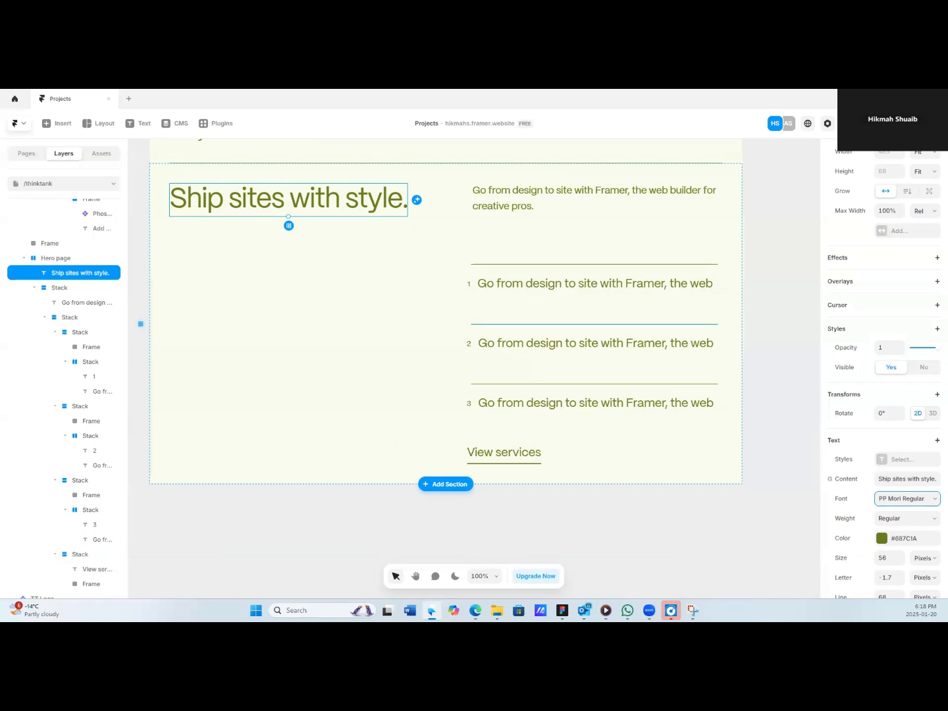
# Duplicate the large photo of the Header Image section and move the copy onto the empty canvas beside the page.
pyautogui.scroll(5, 309, 432)
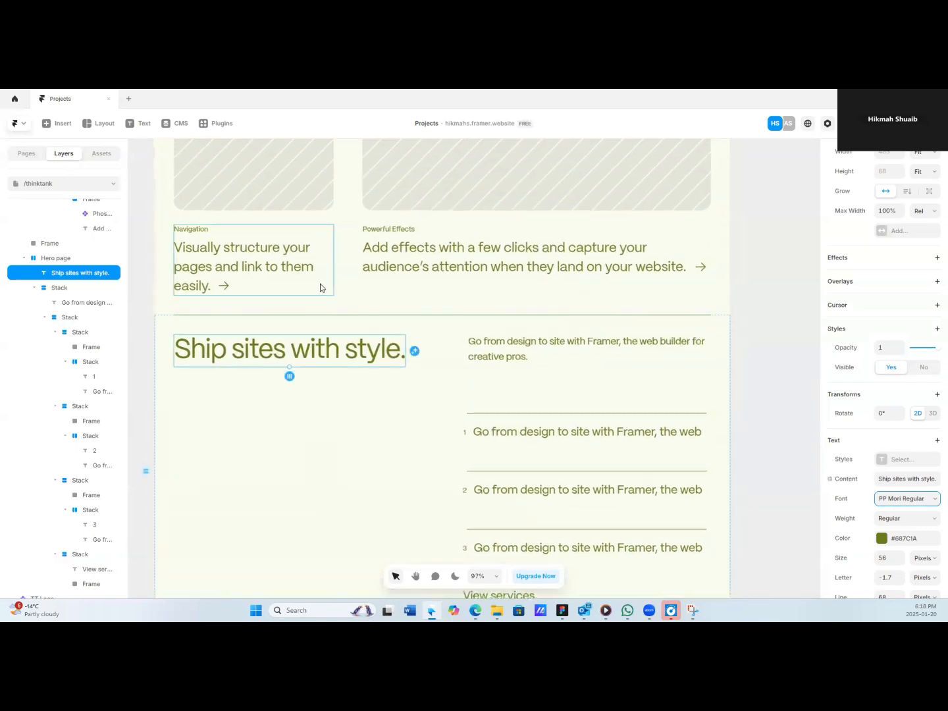
pyautogui.scroll(10, 320, 284)
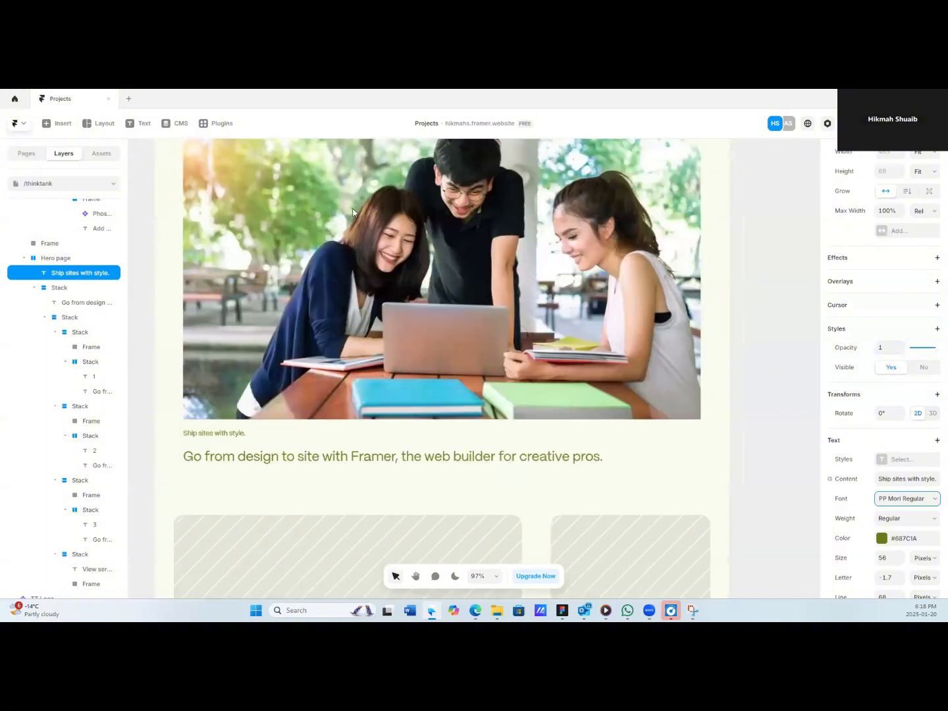
pyautogui.click(187, 275)
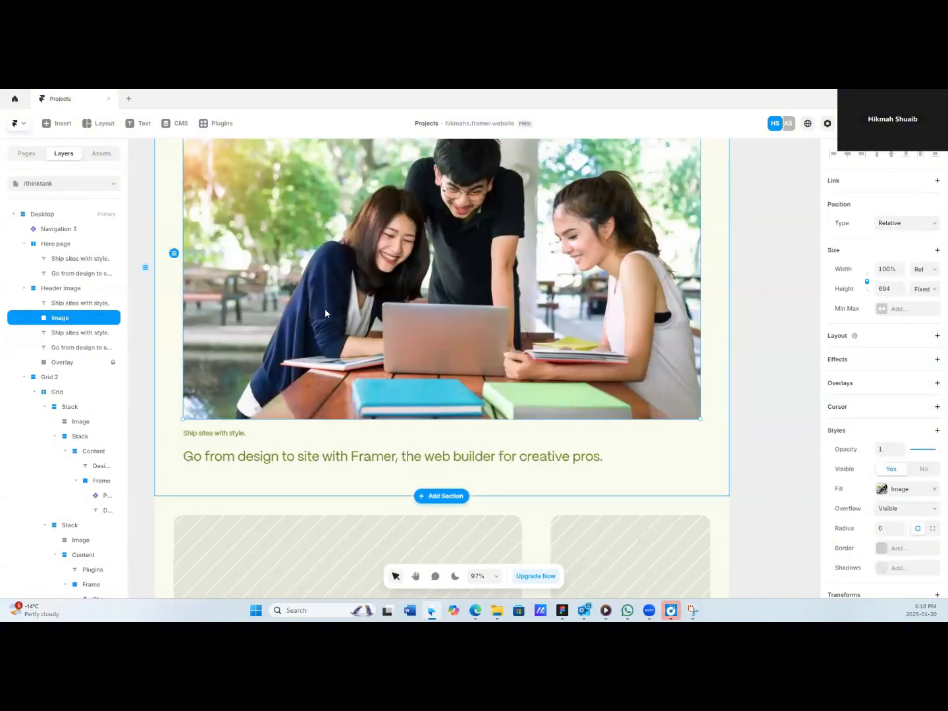
pyautogui.hotkey('ctrl', 'd')
pyautogui.moveTo(303, 487); pyautogui.dragTo(232, 456)
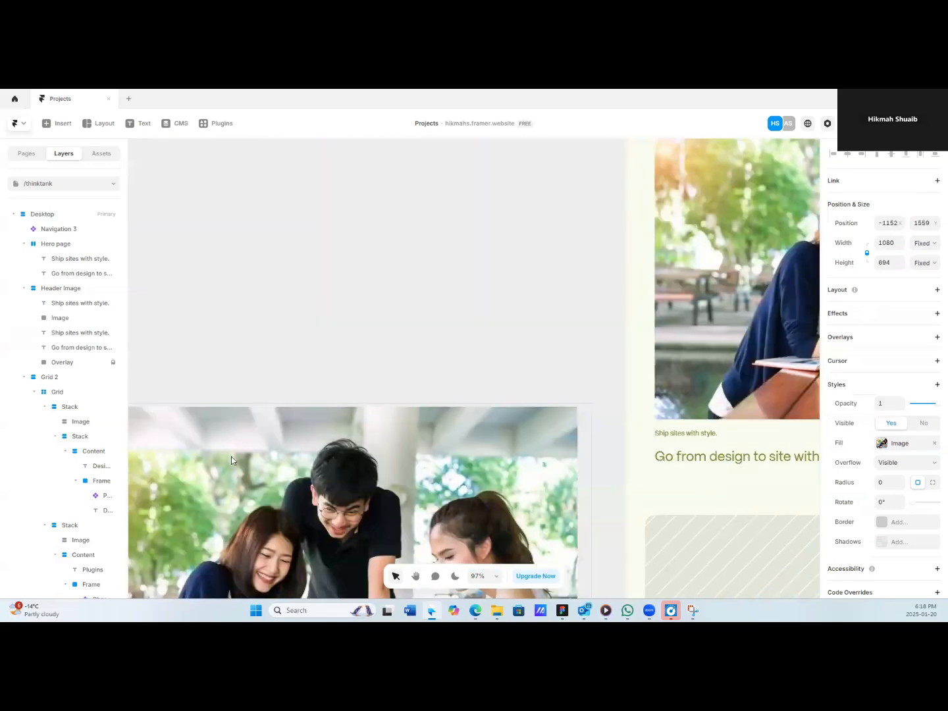
# Place the photo copy inside the page as its last element, directly below the numbered list section with "View services".
pyautogui.scroll(-3, 233, 457)
pyautogui.scroll(-2, 231, 459)
pyautogui.scroll(-4, 144, 418)
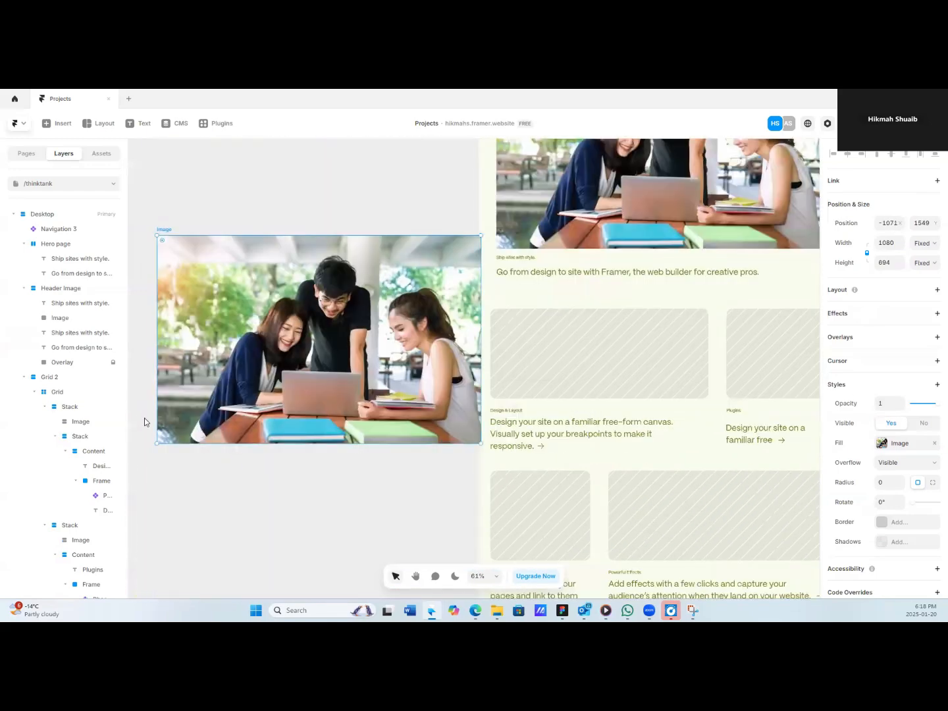
pyautogui.hscroll(3, 145, 418)
pyautogui.moveTo(225, 331); pyautogui.dragTo(480, 573)
pyautogui.moveTo(384, 518); pyautogui.dragTo(434, 467)
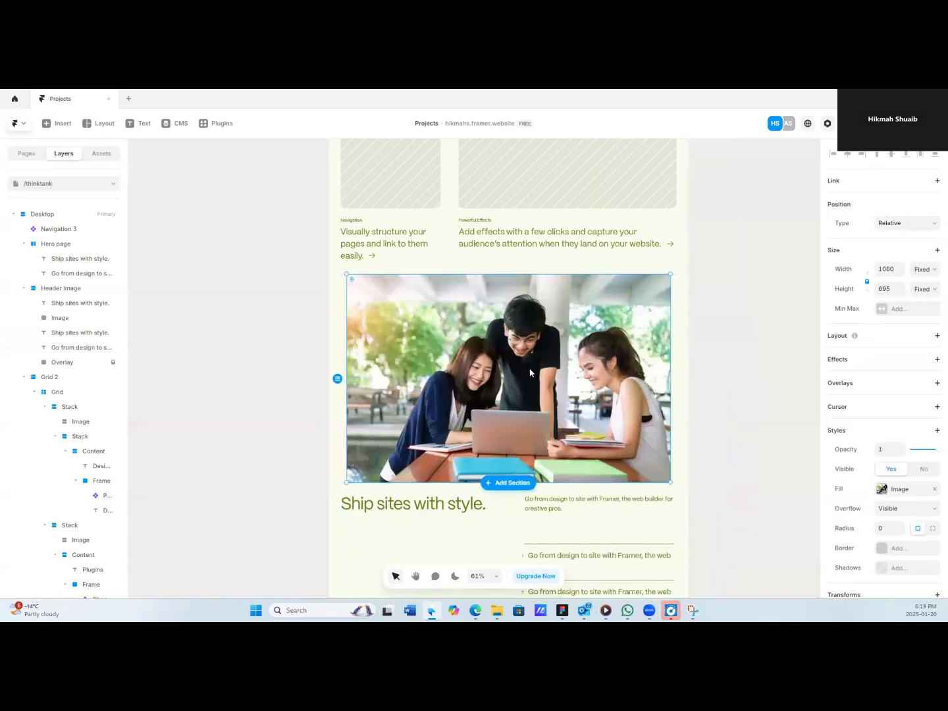
pyautogui.press('Down')
pyautogui.click(673, 370)
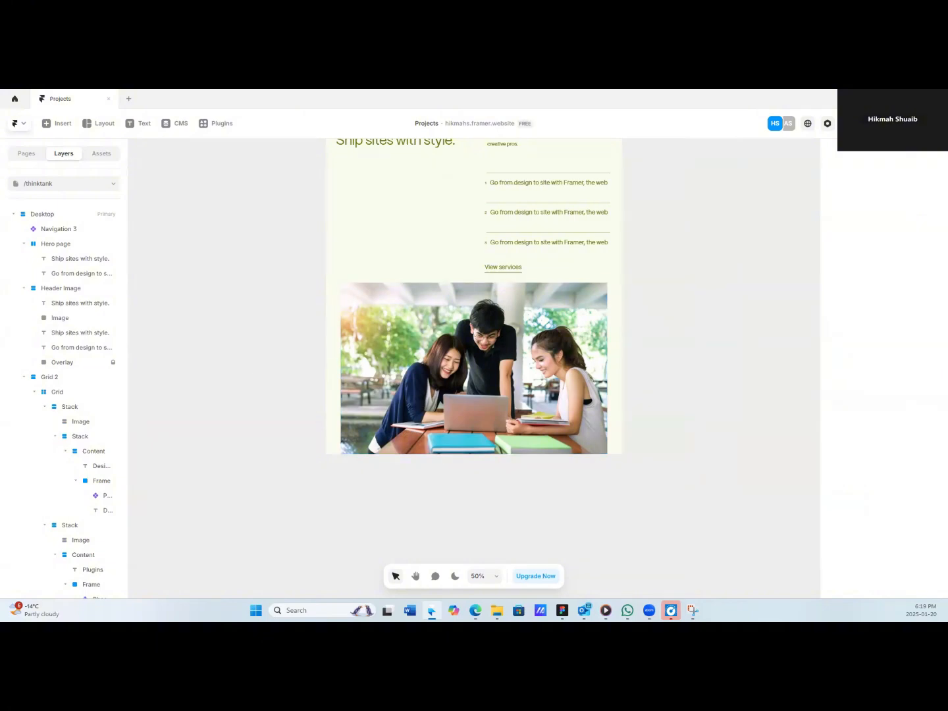
# Examine the spacing and alignment between the numbered list section and the photo placed beneath it.
pyautogui.scroll(1, 355, 303)
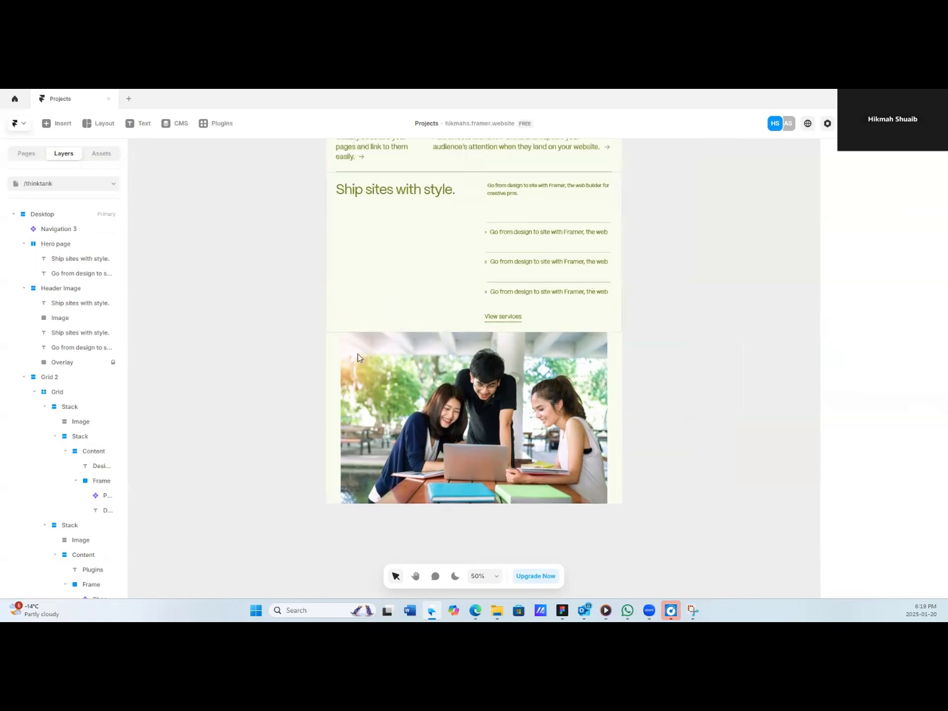
pyautogui.click(365, 353)
pyautogui.scroll(2, 366, 352)
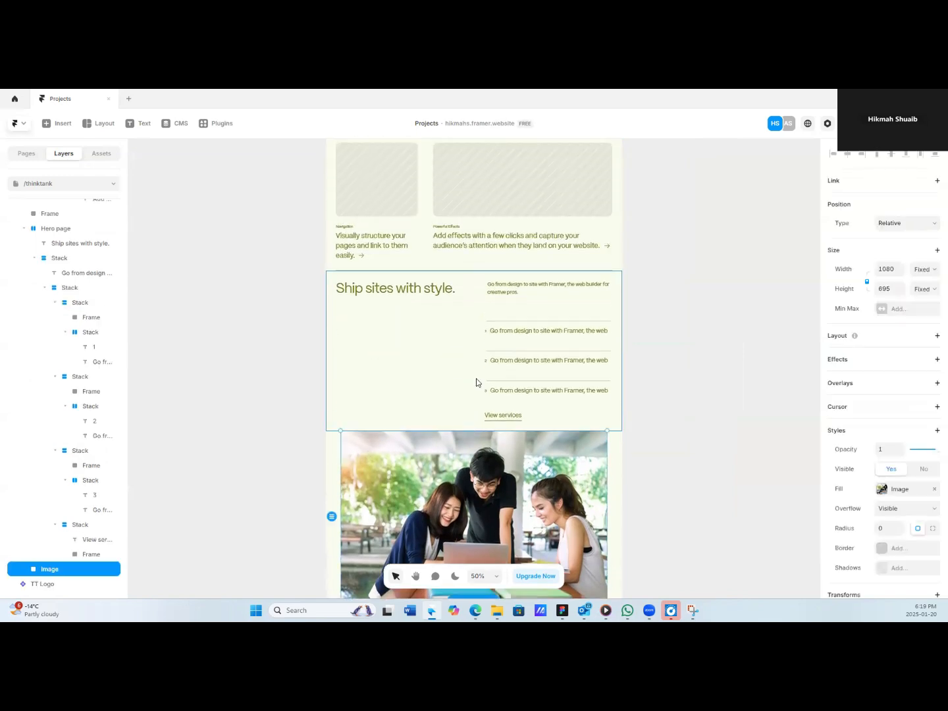
pyautogui.click(378, 403)
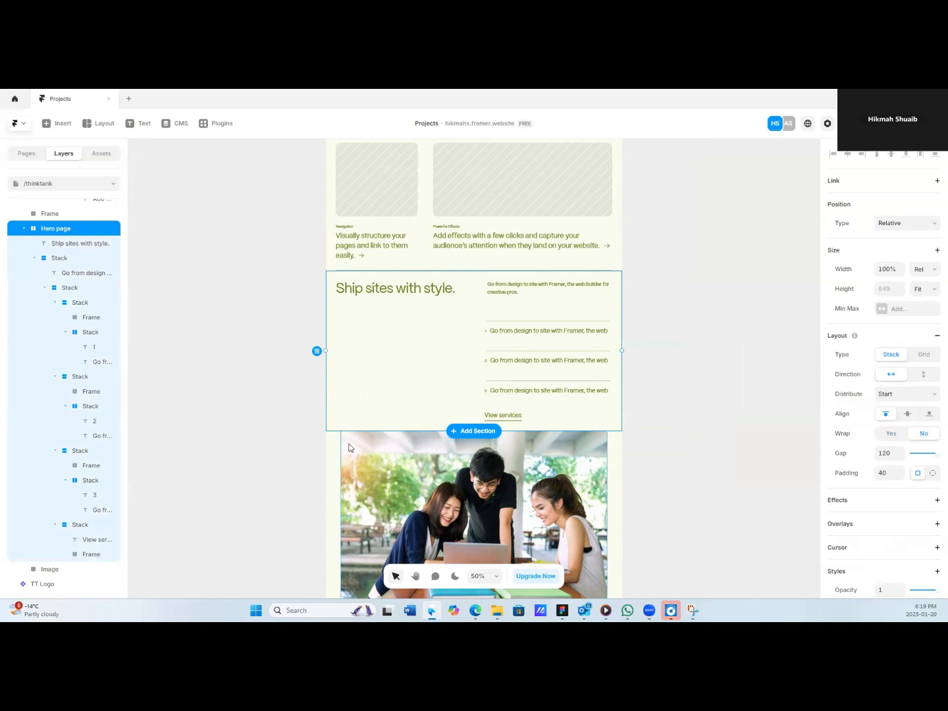
pyautogui.scroll(-3, 427, 563)
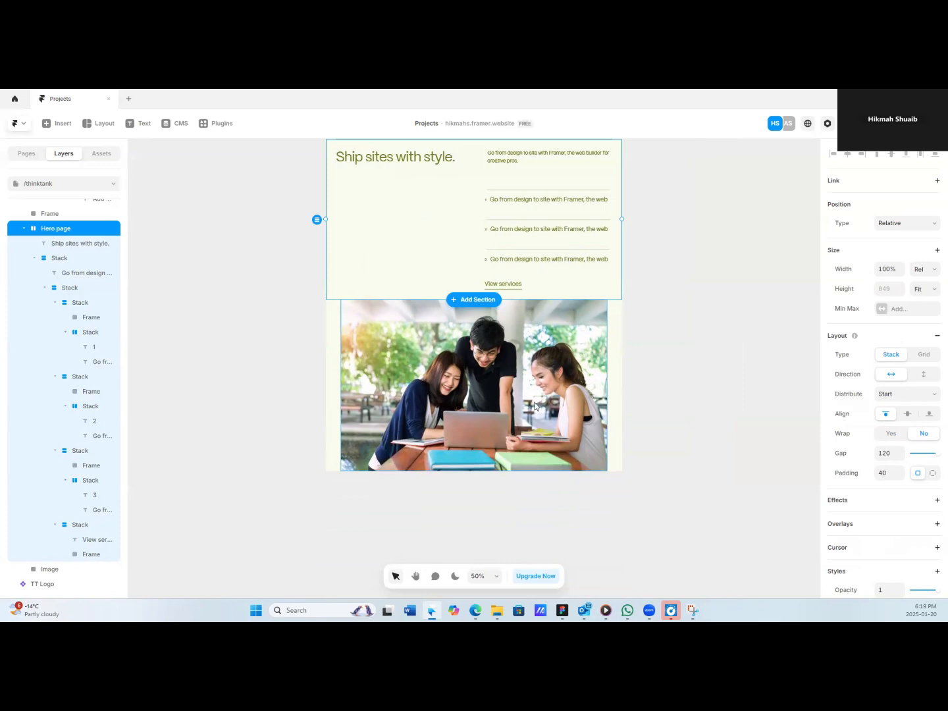
pyautogui.scroll(2, 535, 405)
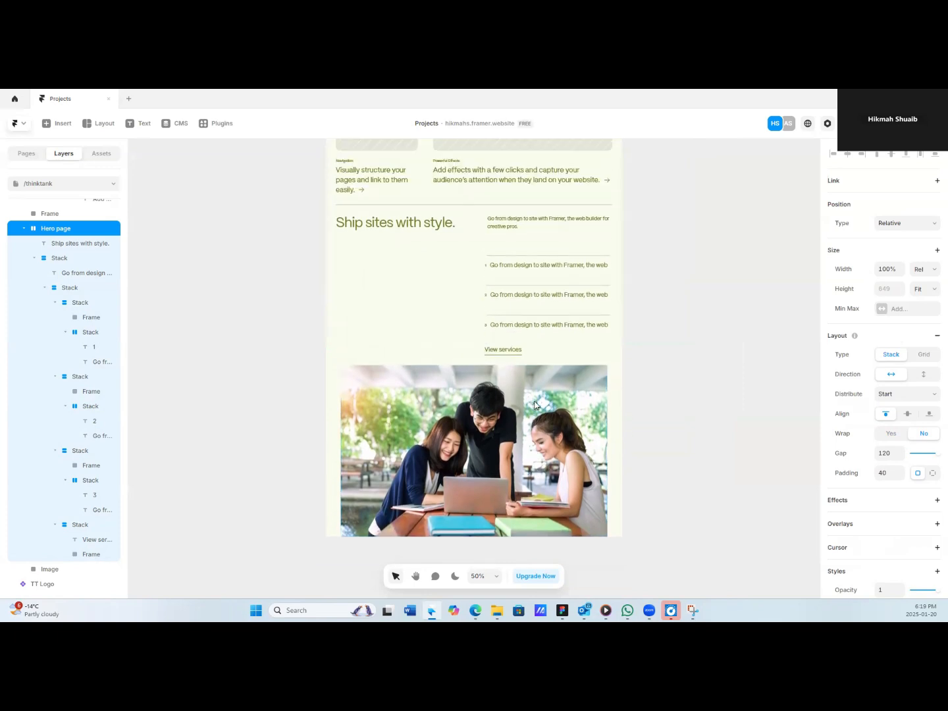
pyautogui.scroll(-2, 536, 406)
pyautogui.scroll(-2, 371, 397)
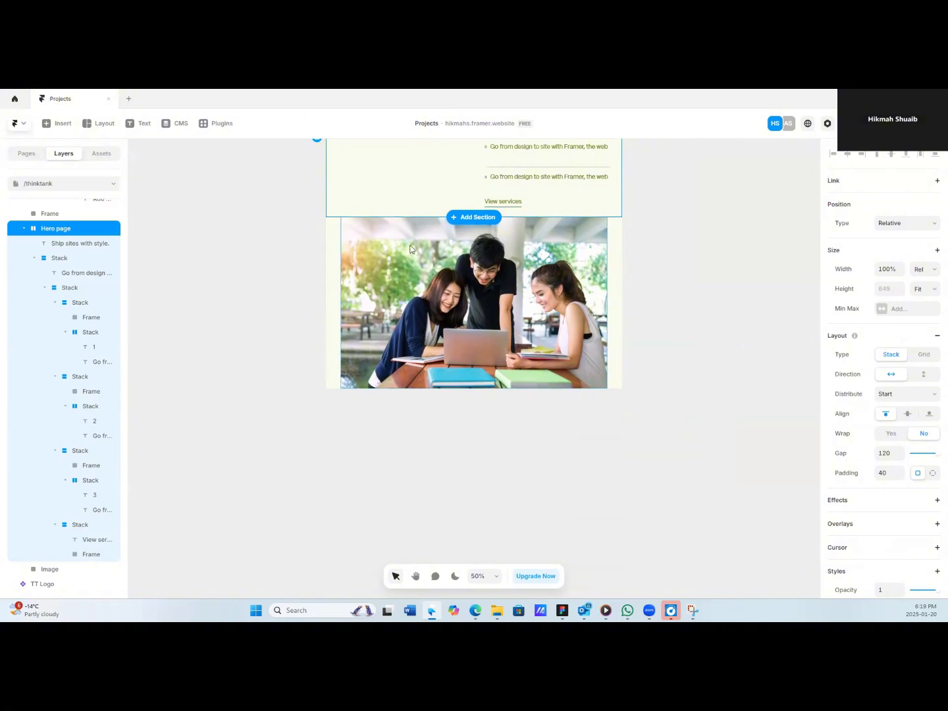
# Duplicate the full-width divider line above the "Ship sites with style." list section and place the copy below the photo at the page's end.
pyautogui.scroll(5, 360, 242)
pyautogui.click(396, 220)
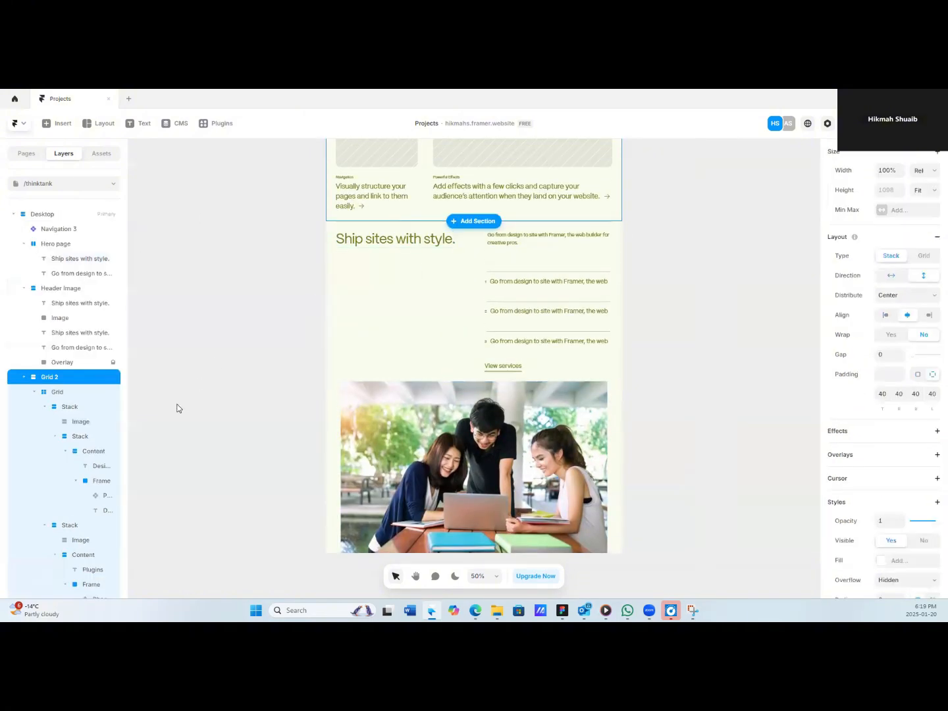
pyautogui.scroll(-5, 25, 444)
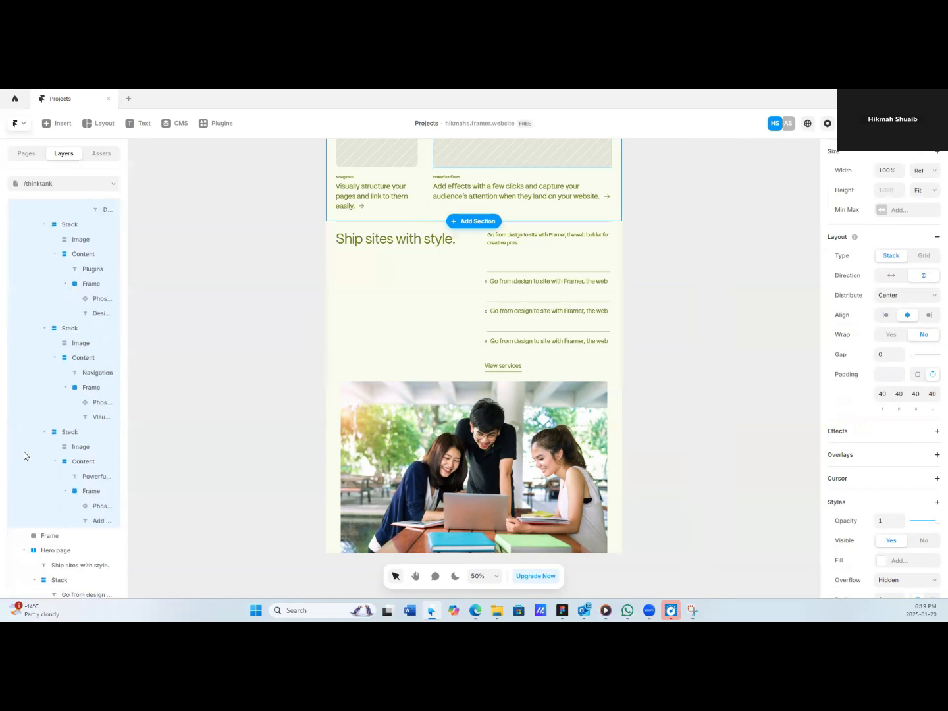
pyautogui.click(88, 447)
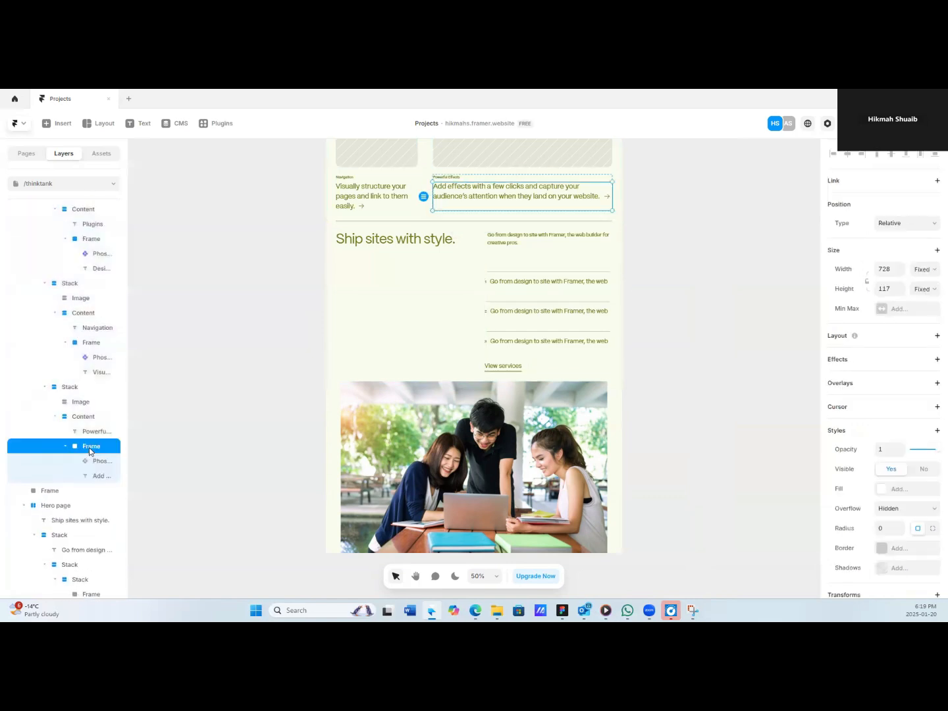
pyautogui.click(360, 220)
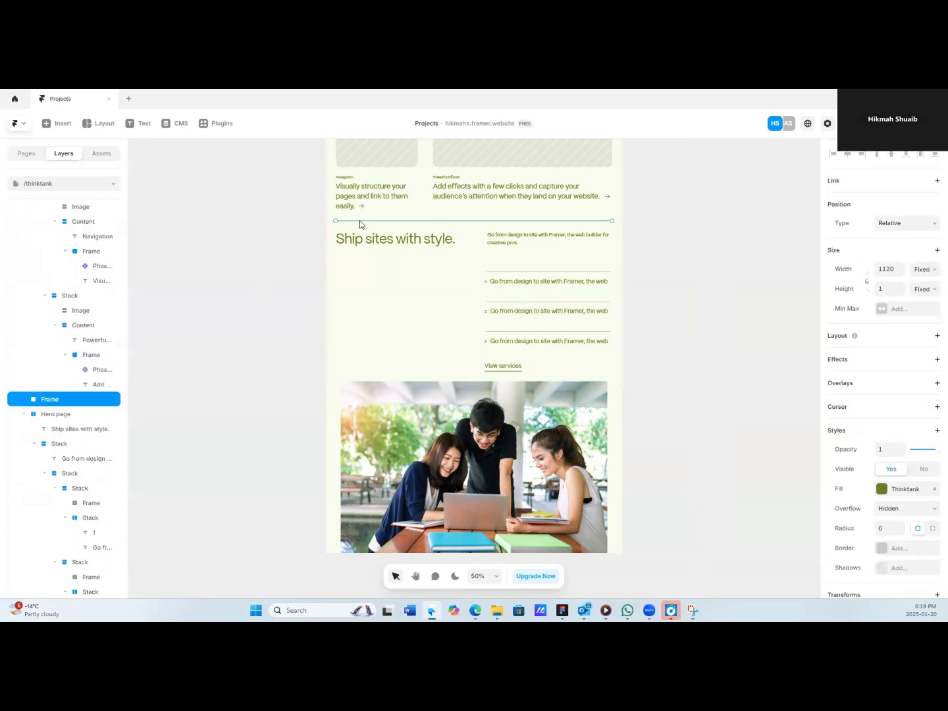
pyautogui.moveTo(359, 221); pyautogui.dragTo(403, 313)
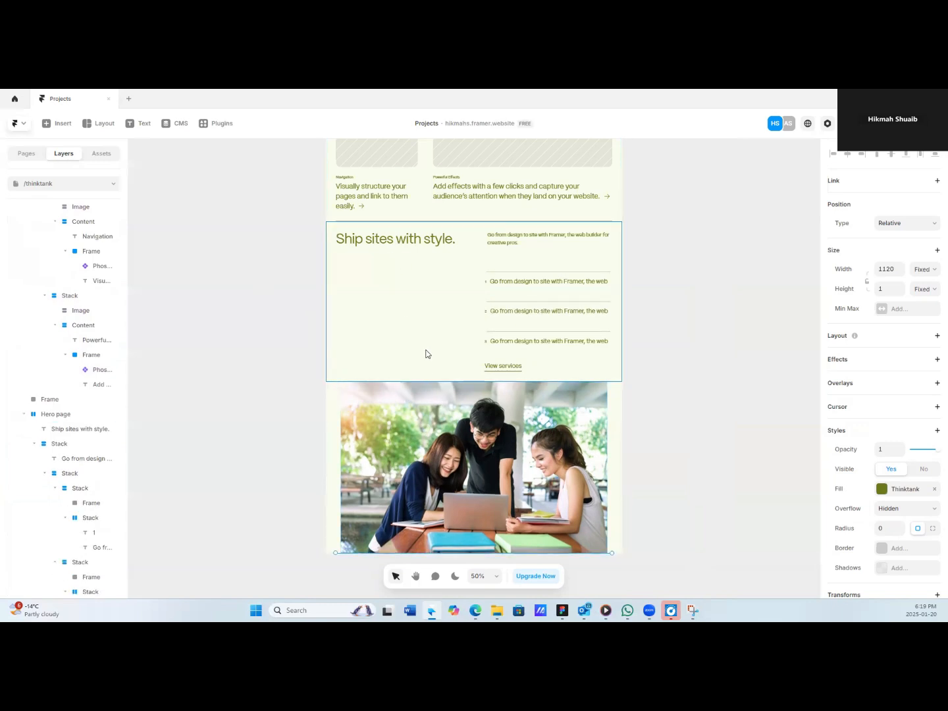
# Replace the standalone photo at the page's end with a duplicate of the Header Image section, placed above the closing divider line.
pyautogui.scroll(-2, 385, 389)
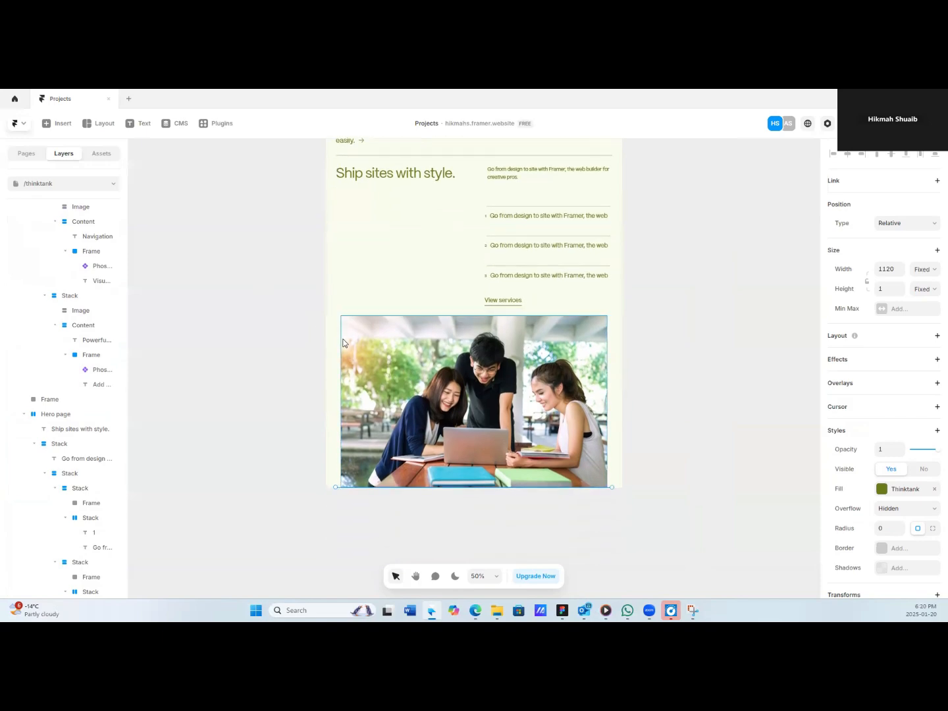
pyautogui.scroll(7, 343, 342)
pyautogui.scroll(8, 343, 343)
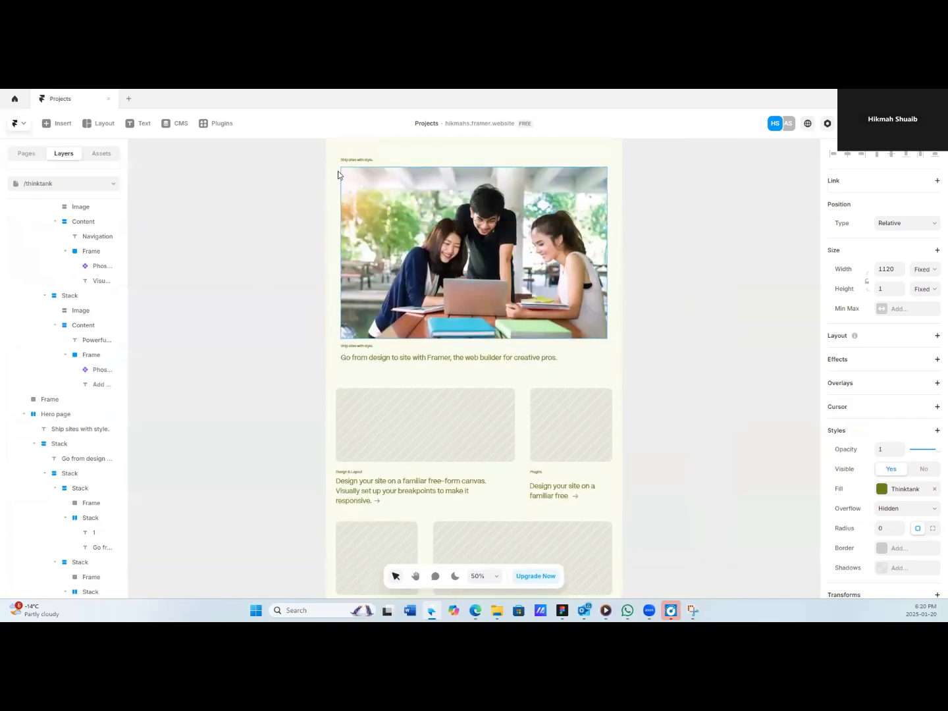
pyautogui.click(335, 183)
pyautogui.hotkey('ctrl', 'd')
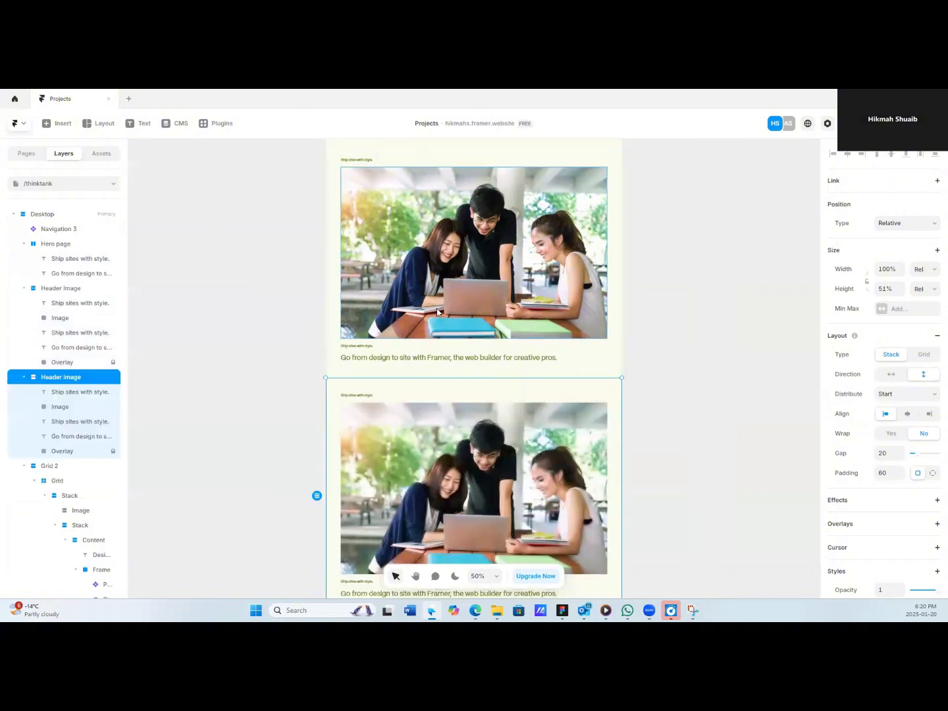
pyautogui.scroll(-9, 438, 312)
pyautogui.press('Down')
pyautogui.press('Down')
pyautogui.scroll(-3, 437, 312)
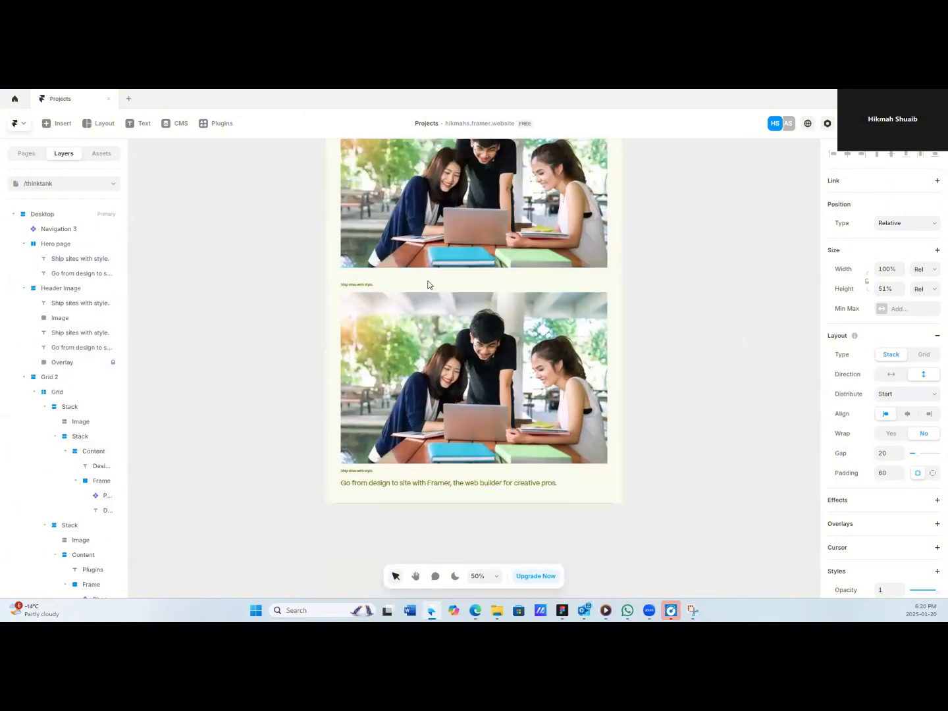
pyautogui.click(432, 287)
pyautogui.press('Delete')
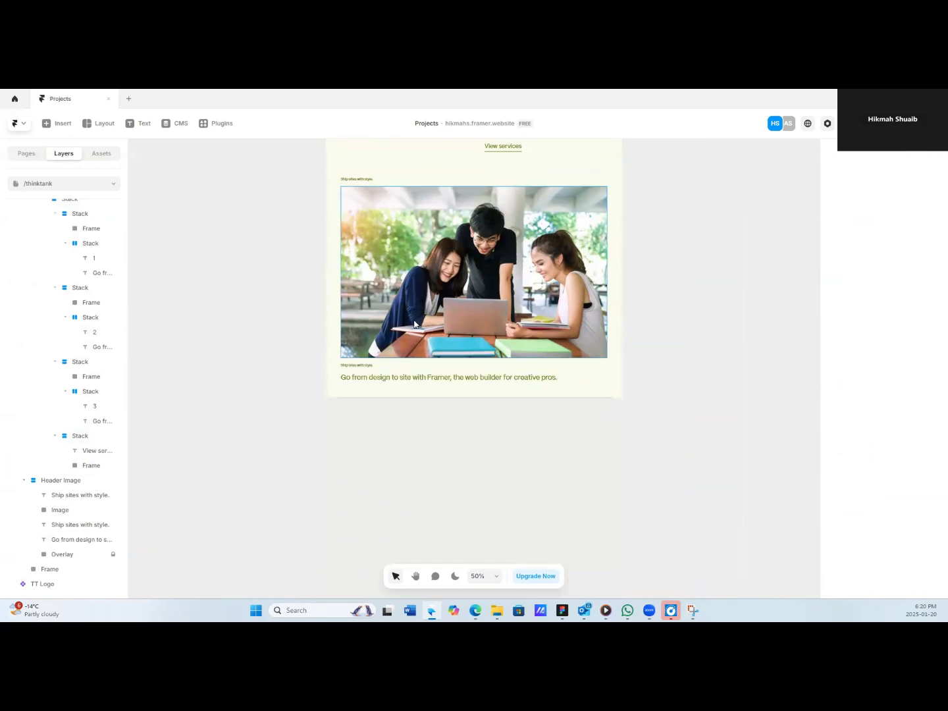
# Delete both small "Ship sites with style." labels and the "Go from design to site" text from the duplicated Header Image section.
pyautogui.scroll(3, 411, 322)
pyautogui.doubleClick(363, 261)
pyautogui.press('Delete')
pyautogui.click(361, 436)
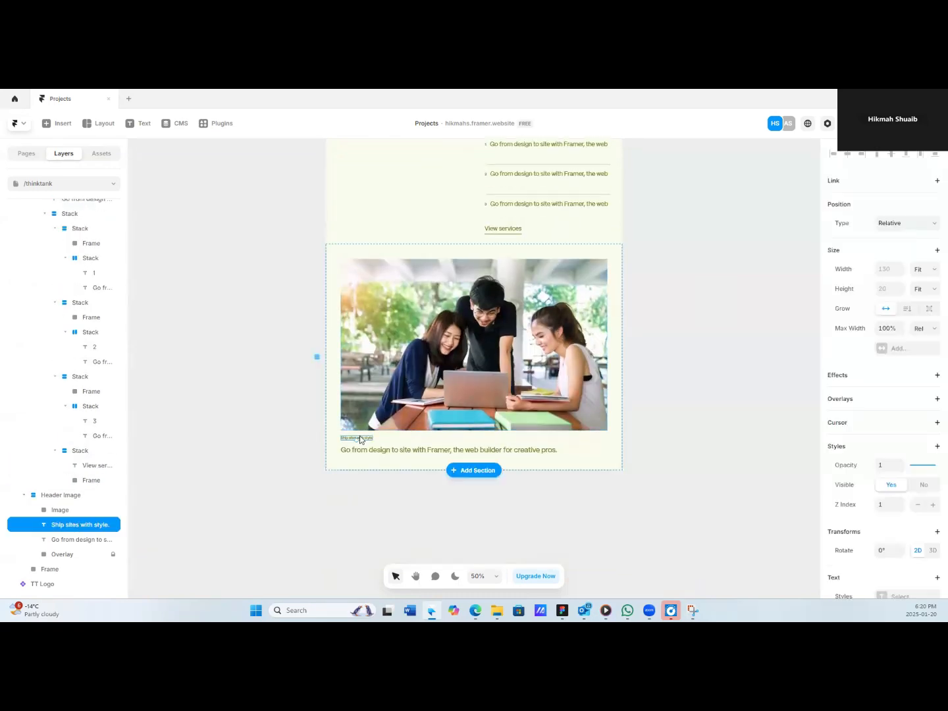
pyautogui.press('Delete')
pyautogui.click(403, 442)
pyautogui.press('Delete')
pyautogui.scroll(-1, 424, 337)
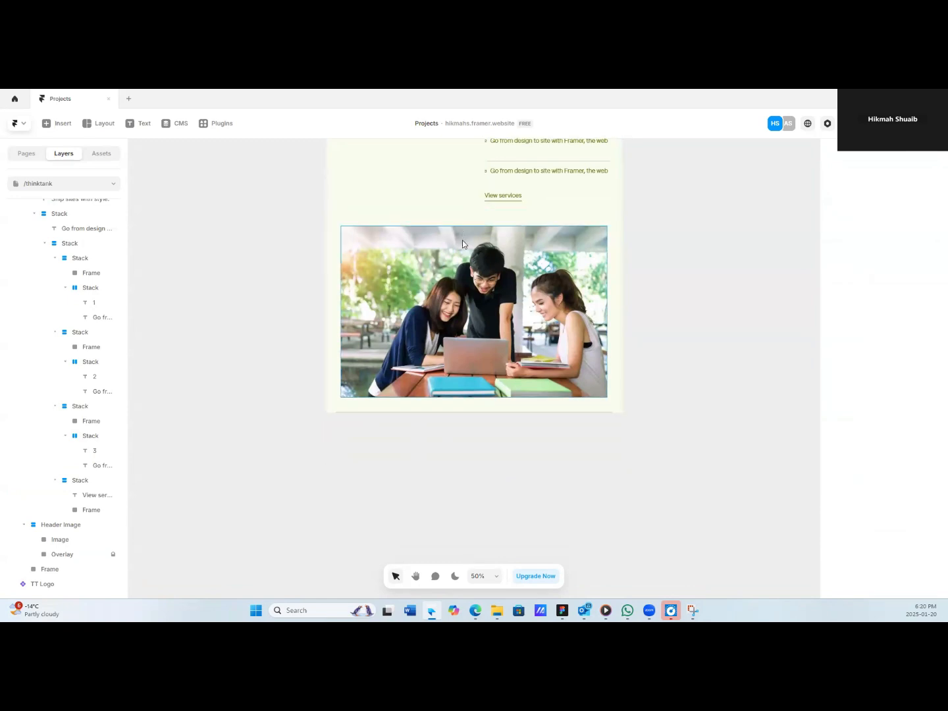
pyautogui.click(456, 216)
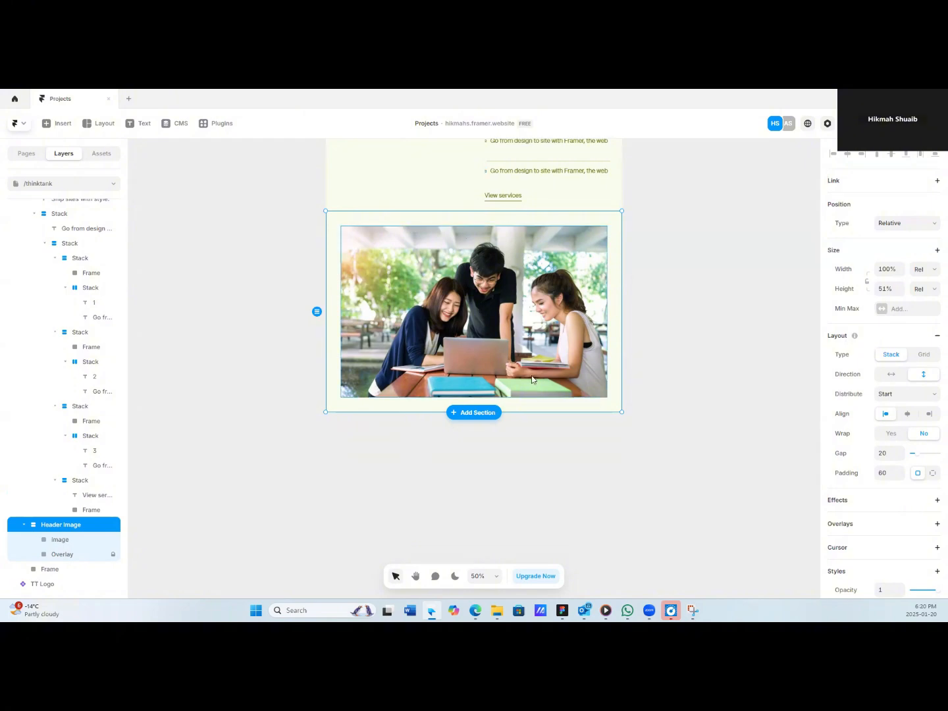
# Insert the two-column "Copy Paste from Figma" and "Start with Site Templates" section and place it below the last photo, above the closing divider line.
pyautogui.scroll(3, 483, 191)
pyautogui.click(452, 232)
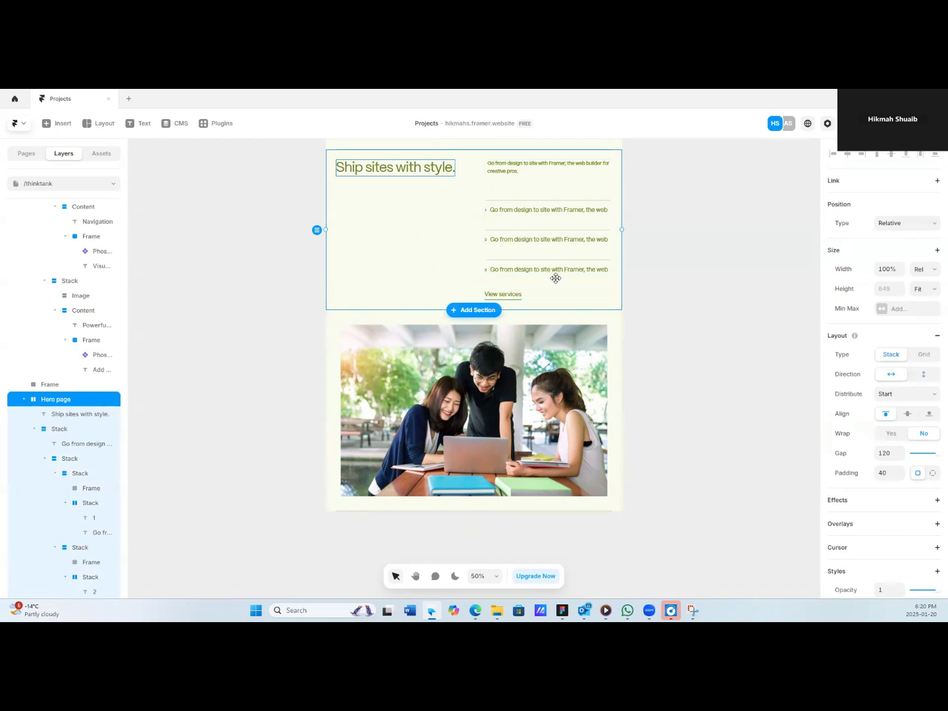
pyautogui.scroll(12, 554, 279)
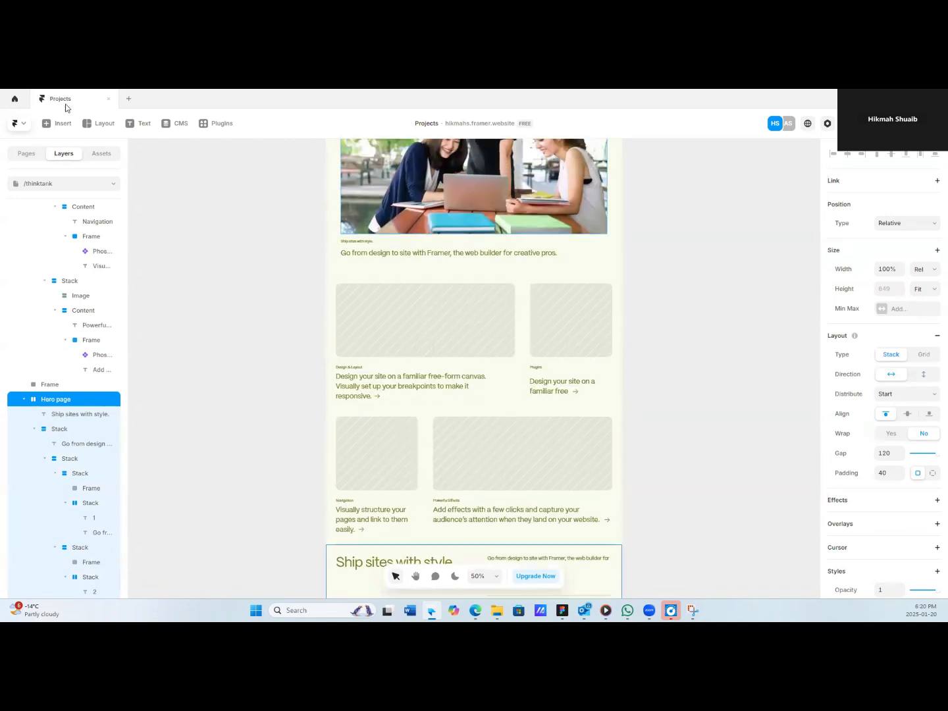
pyautogui.click(61, 122)
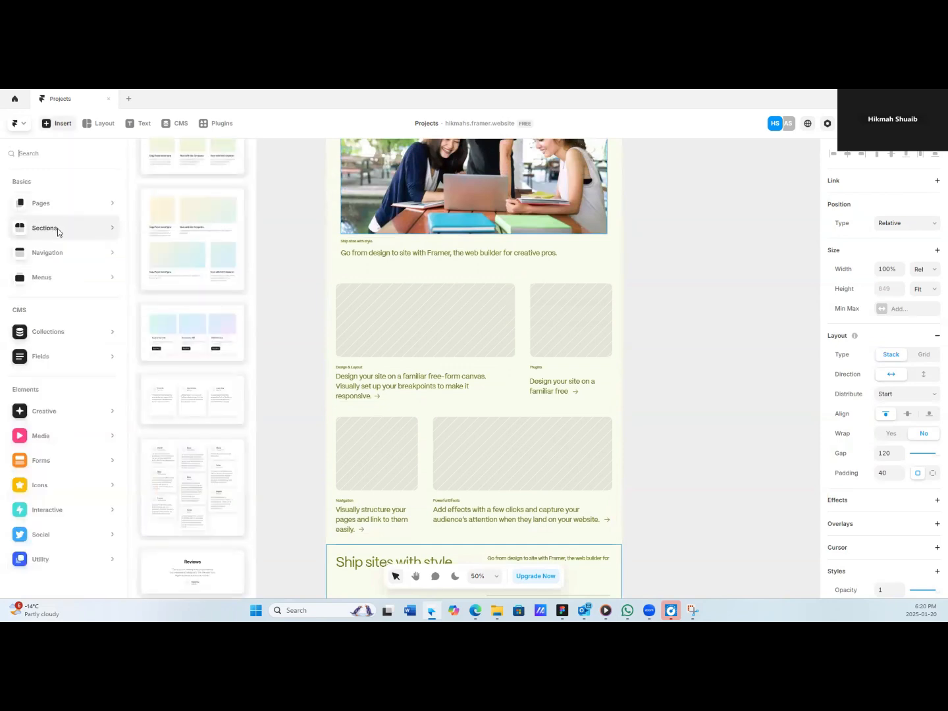
pyautogui.scroll(10, 210, 417)
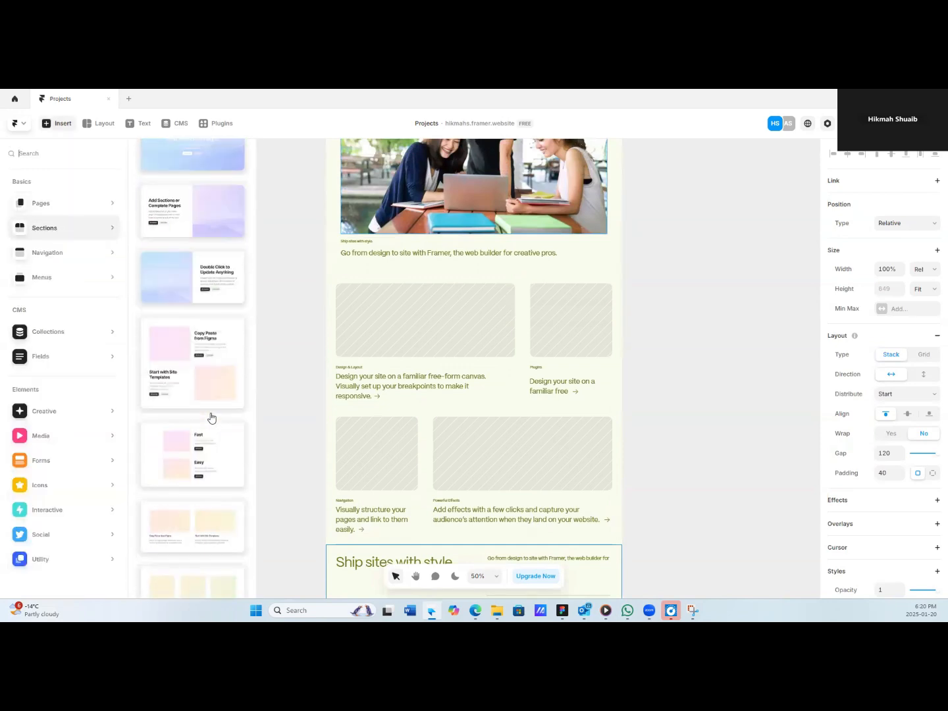
pyautogui.scroll(-8, 210, 418)
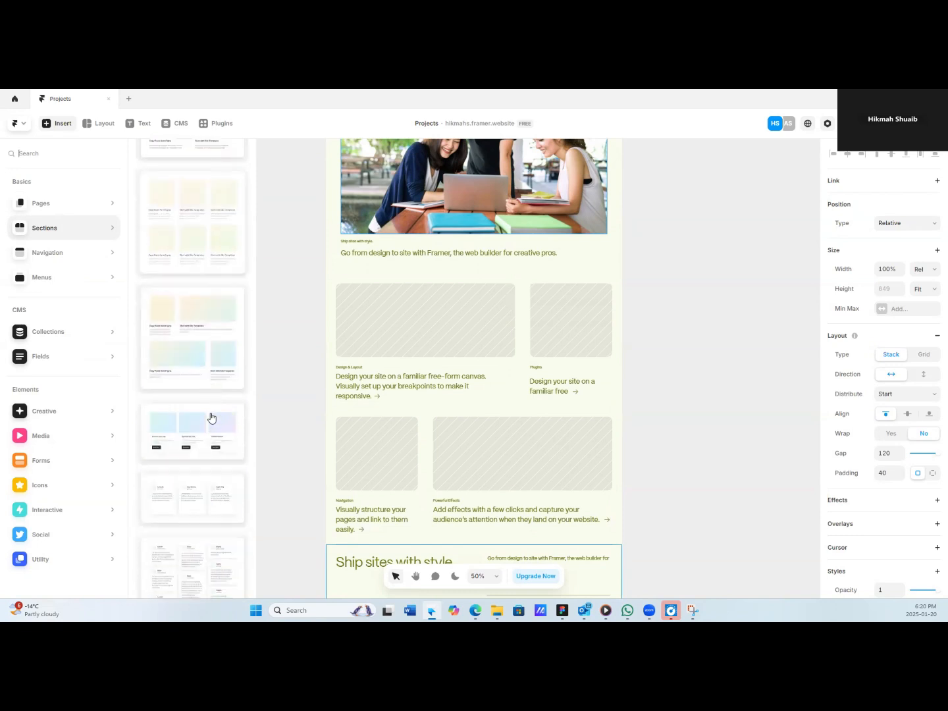
pyautogui.scroll(10, 211, 417)
pyautogui.scroll(-2, 210, 417)
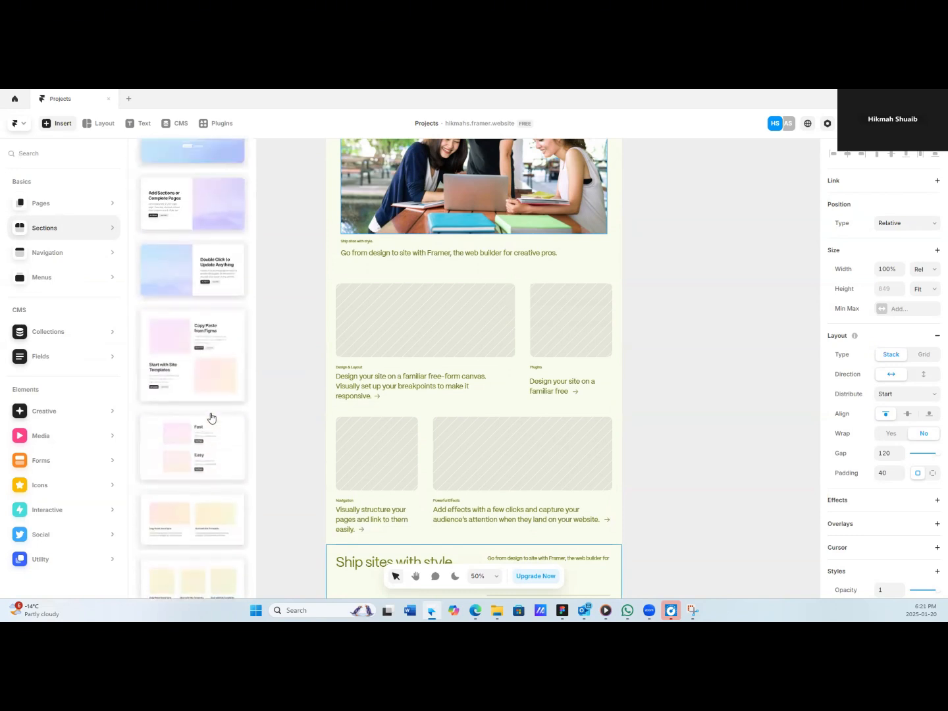
pyautogui.scroll(2, 210, 417)
pyautogui.scroll(-3, 210, 416)
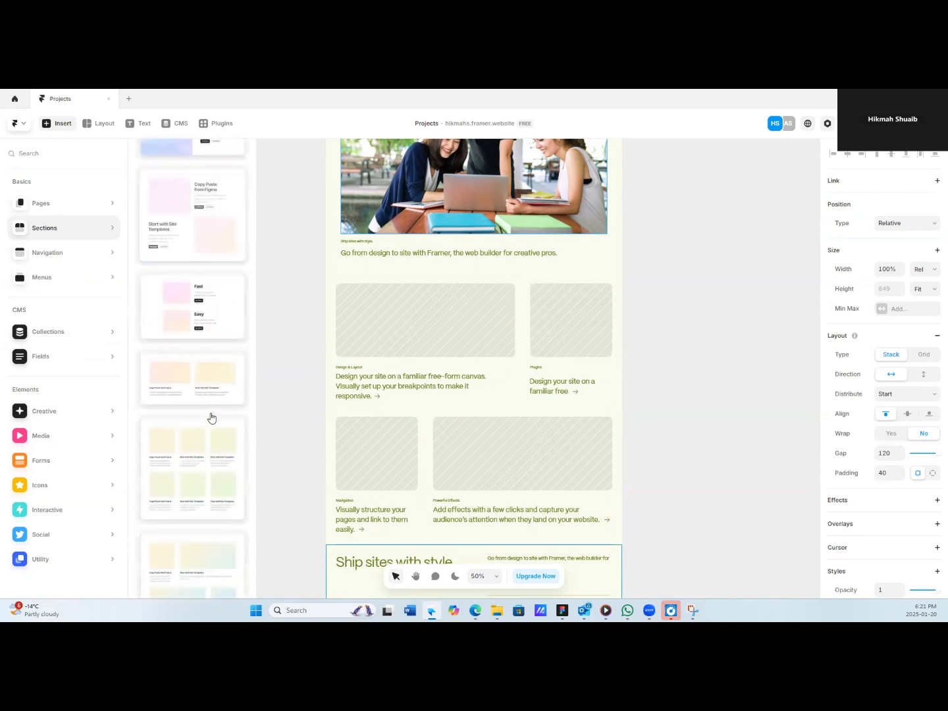
pyautogui.moveTo(190, 395); pyautogui.dragTo(511, 406)
pyautogui.scroll(-1, 511, 406)
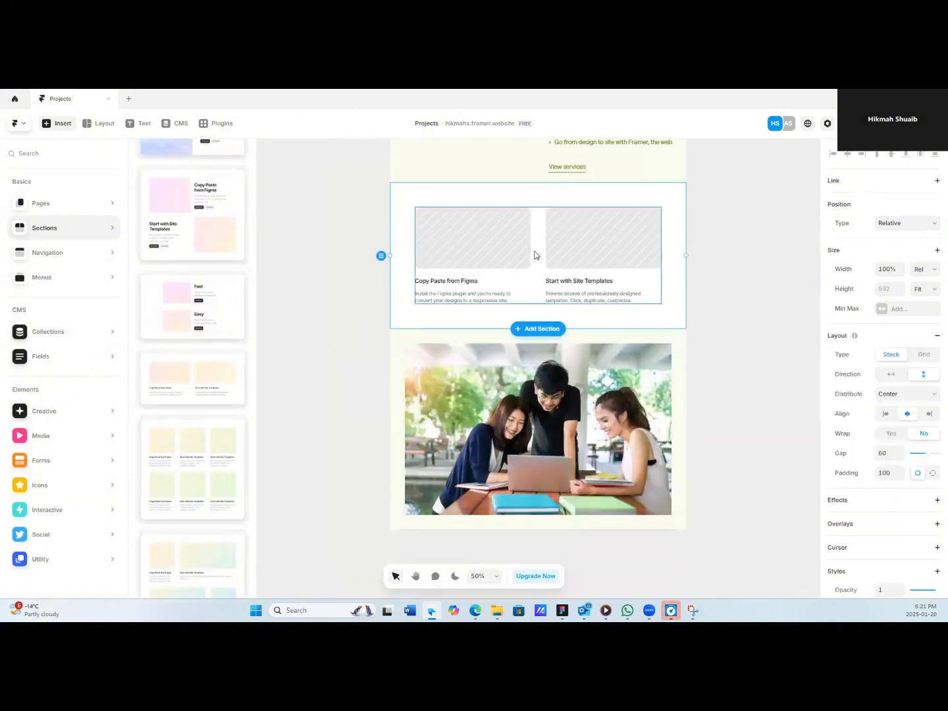
pyautogui.moveTo(556, 193); pyautogui.dragTo(548, 513)
# Delete the image placeholders from both columns of the new Templates section.
pyautogui.click(518, 452)
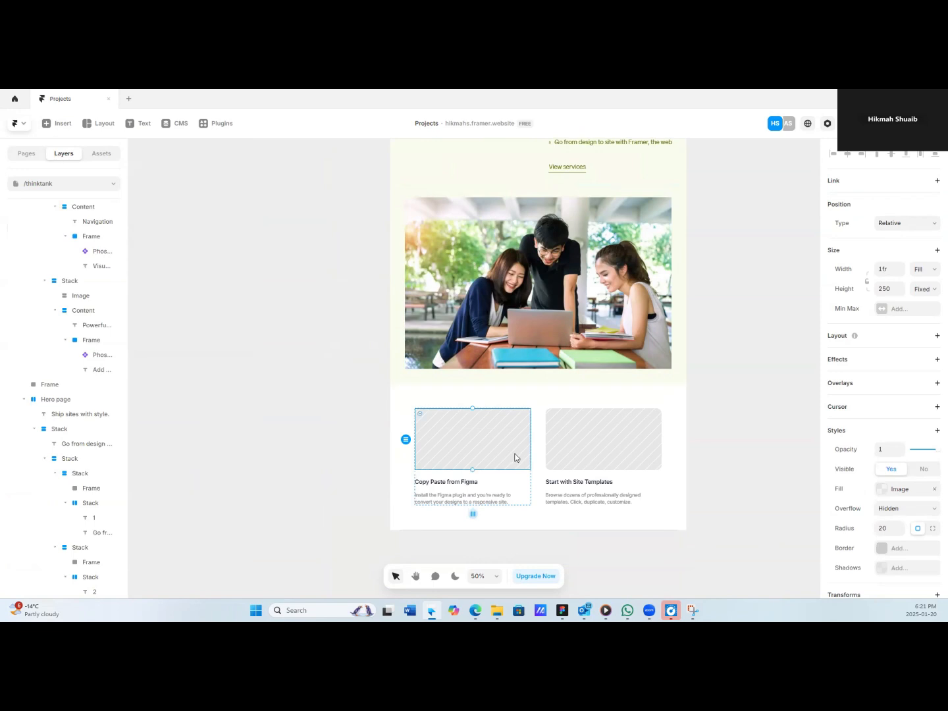
pyautogui.press('Delete')
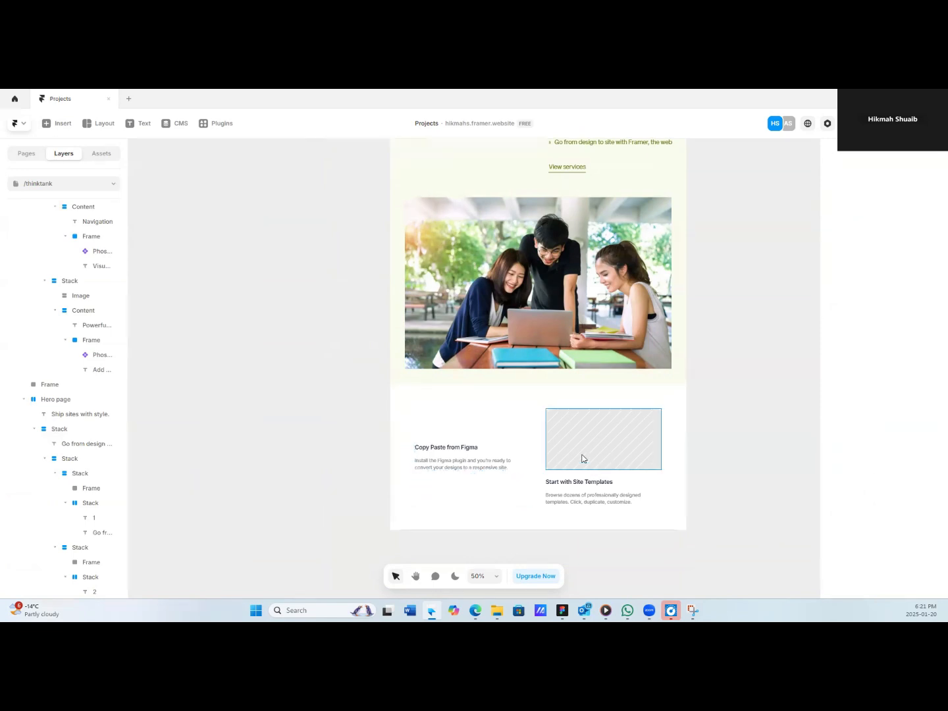
pyautogui.click(585, 458)
pyautogui.press('Delete')
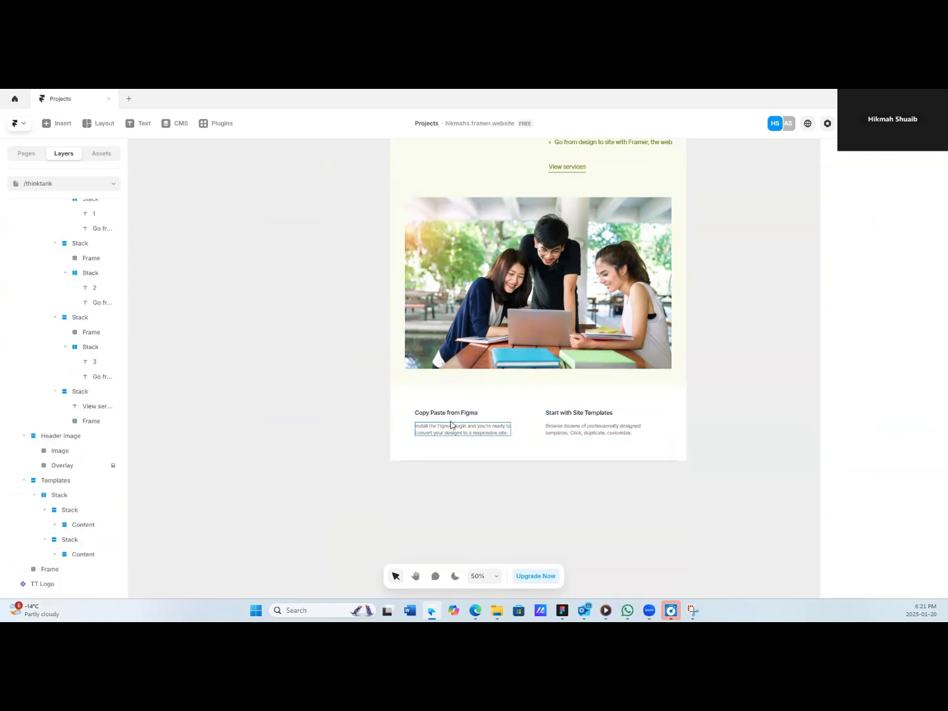
# Duplicate the large "Ship sites with style." heading and place the copy above the two text columns in the Templates section.
pyautogui.scroll(3, 459, 416)
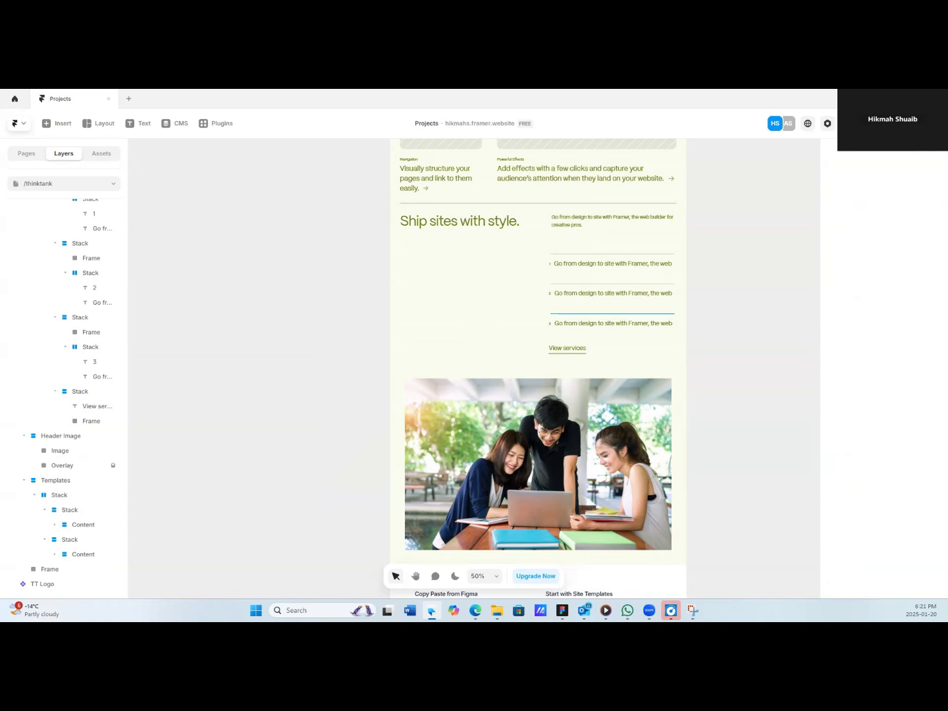
pyautogui.click(464, 221)
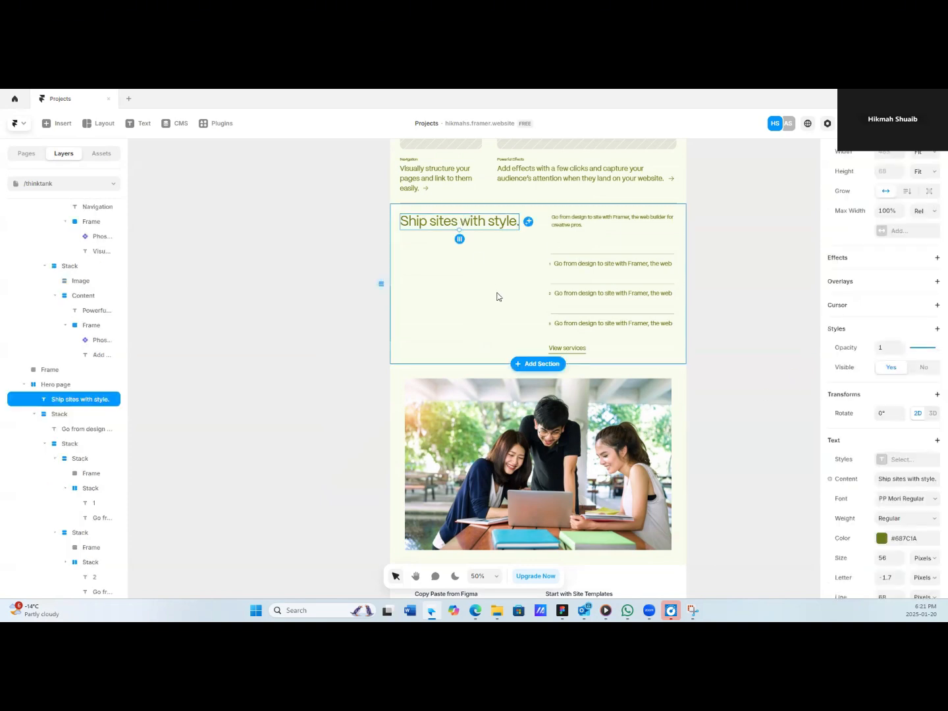
pyautogui.hotkey('ctrl', 'd')
pyautogui.moveTo(594, 221); pyautogui.dragTo(275, 417)
pyautogui.scroll(-1, 492, 454)
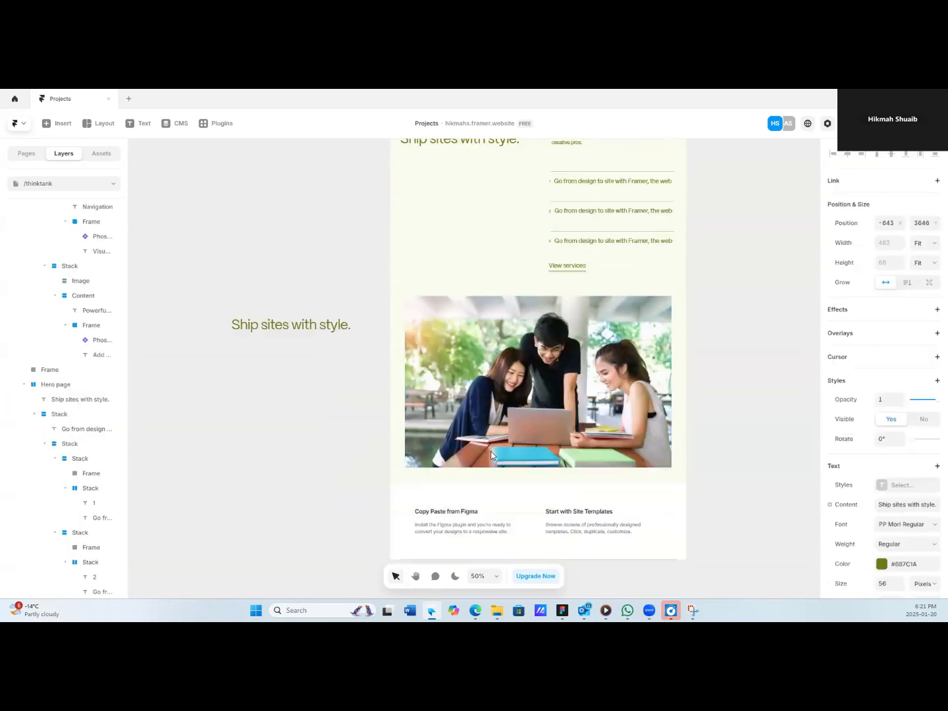
pyautogui.scroll(-2, 492, 454)
pyautogui.moveTo(286, 207); pyautogui.dragTo(477, 383)
# Remove the white fill from the Templates section.
pyautogui.click(546, 385)
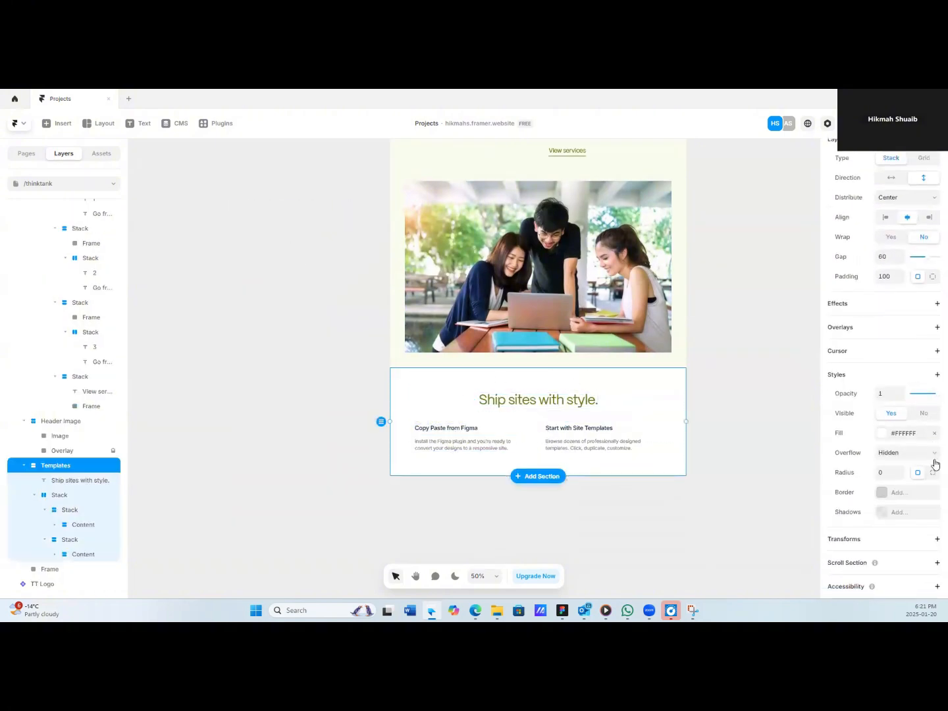
pyautogui.click(933, 433)
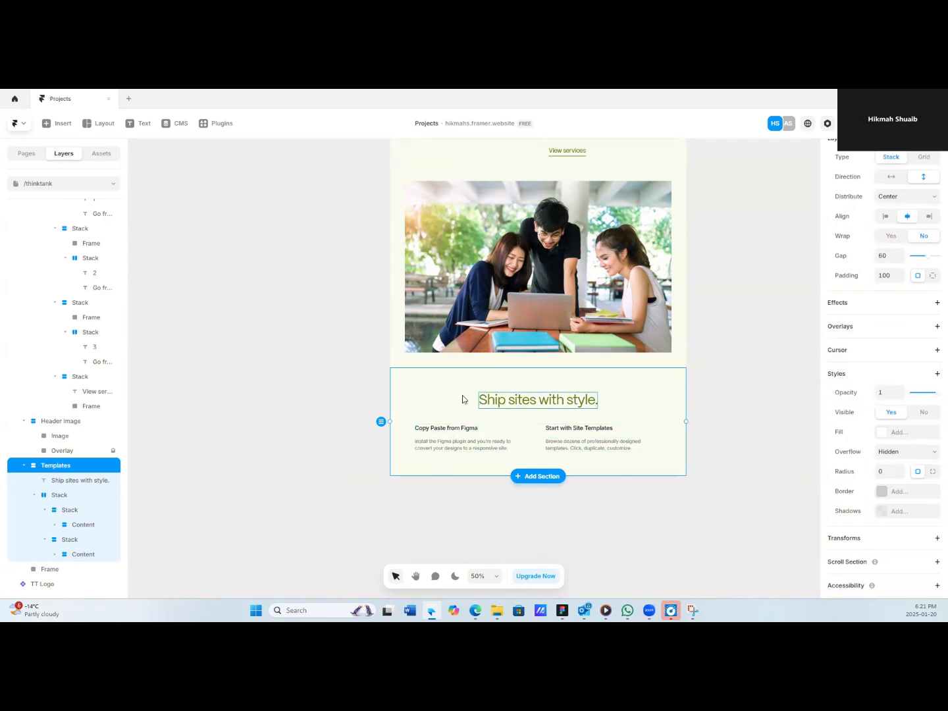
pyautogui.scroll(-1, 454, 408)
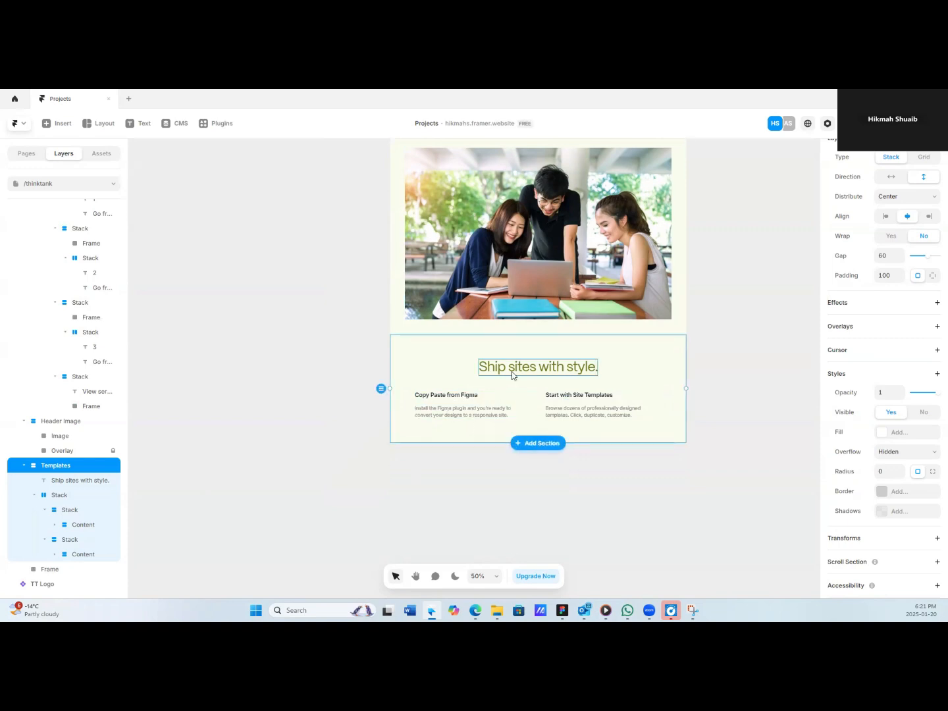
# Set the font of the "Copy Paste from Figma" title and its description to PP Mori Regular.
pyautogui.click(484, 373)
pyautogui.click(461, 397)
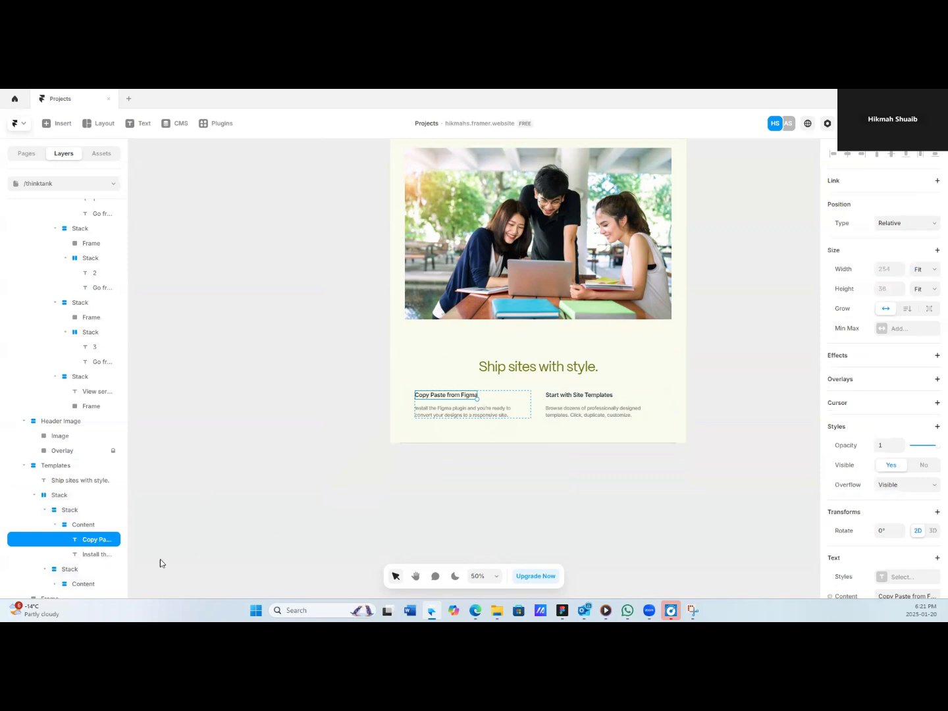
pyautogui.keyDown('shift'); pyautogui.click(92, 555); pyautogui.keyUp('shift')
pyautogui.scroll(-1, 88, 557)
pyautogui.scroll(-1, 88, 557)
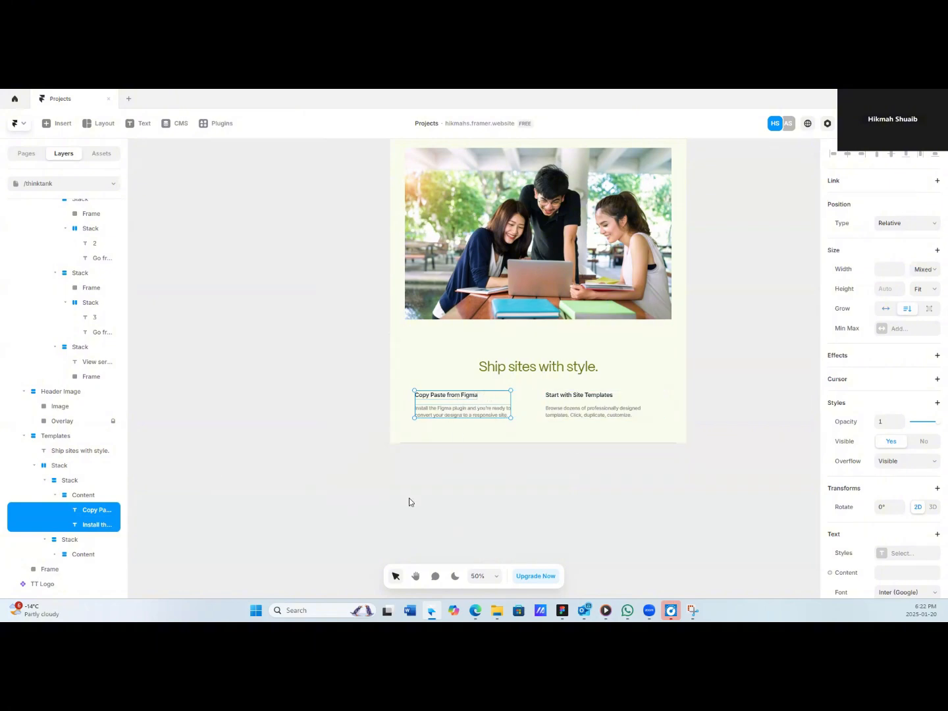
pyautogui.scroll(-3, 868, 549)
pyautogui.click(894, 395)
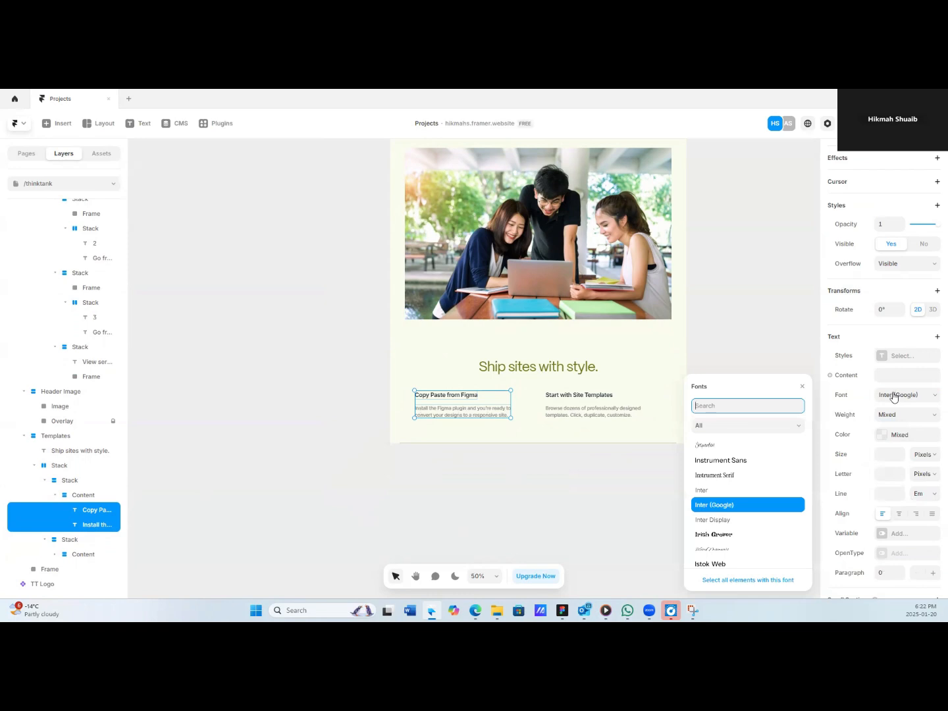
pyautogui.write('pp mori')
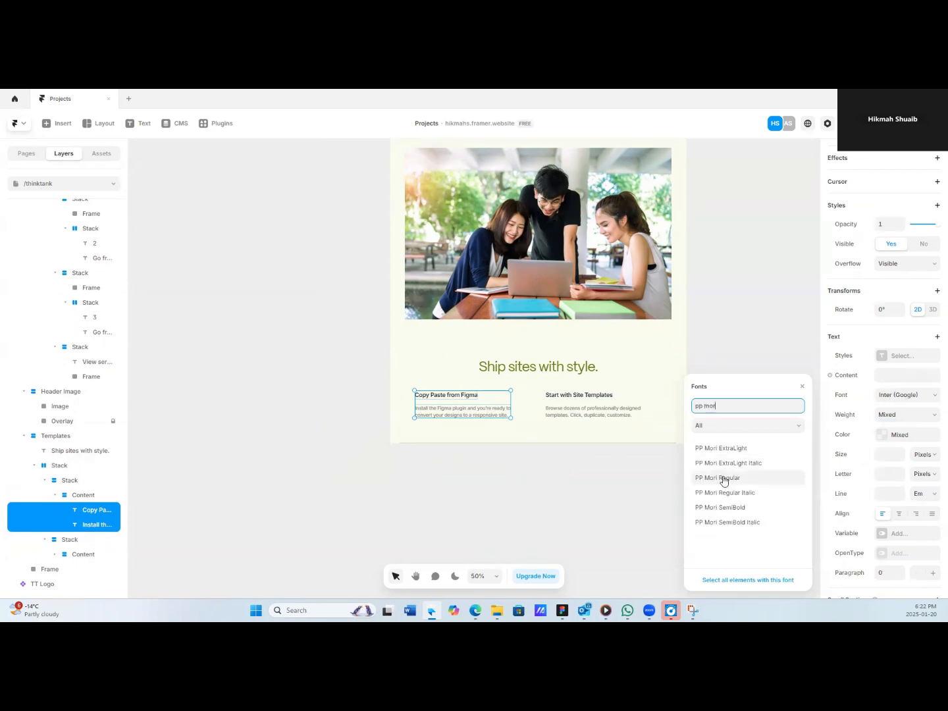
pyautogui.click(724, 478)
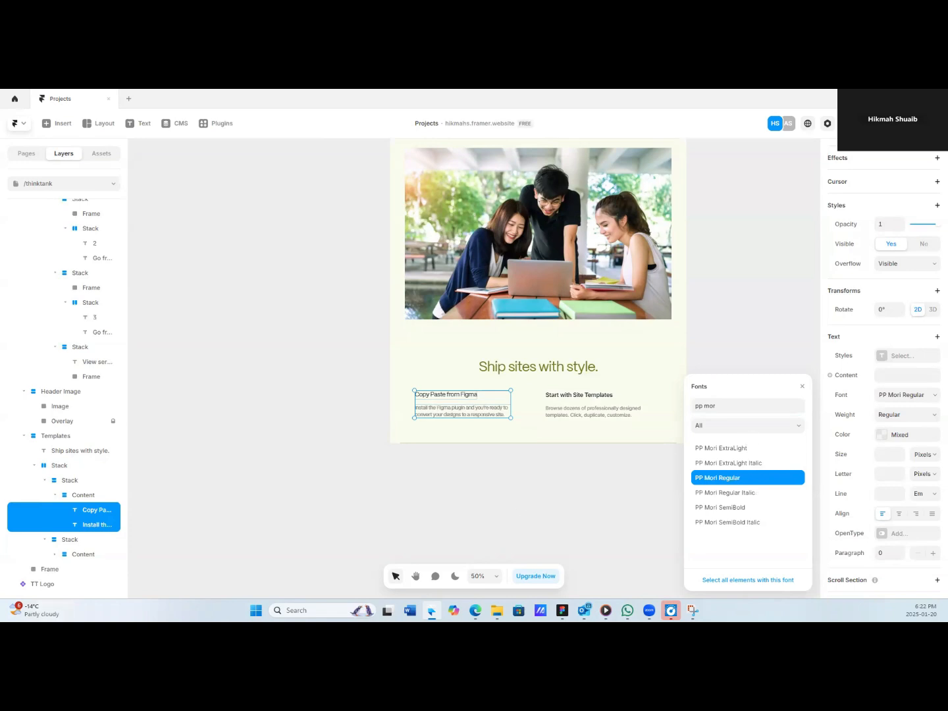
# Apply the Thinktank color style to the "Copy Paste from Figma" title and its description.
pyautogui.click(881, 435)
pyautogui.scroll(-3, 730, 519)
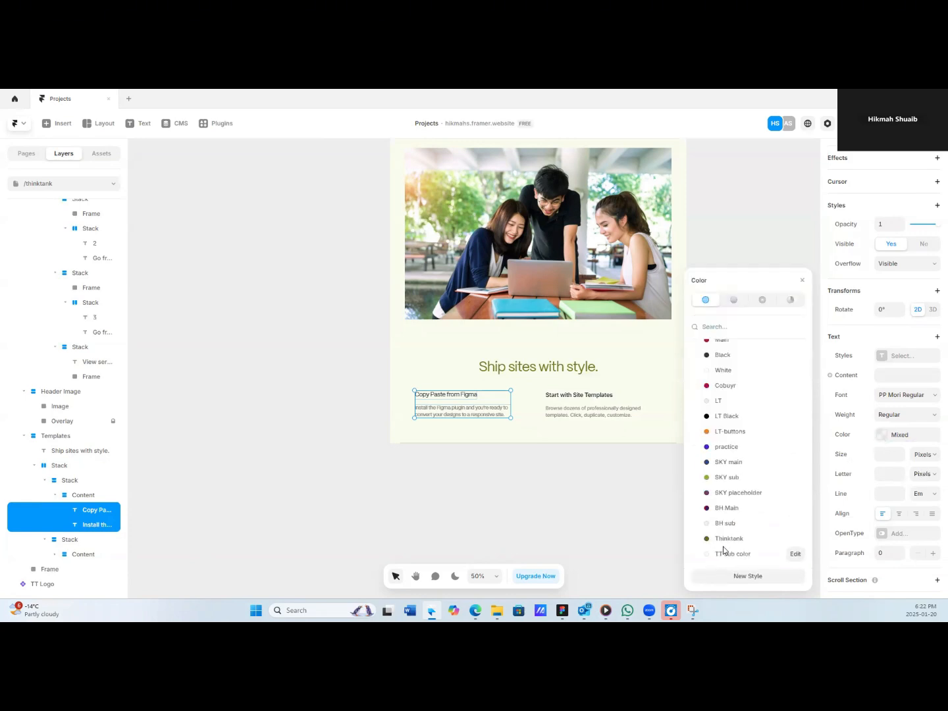
pyautogui.click(723, 540)
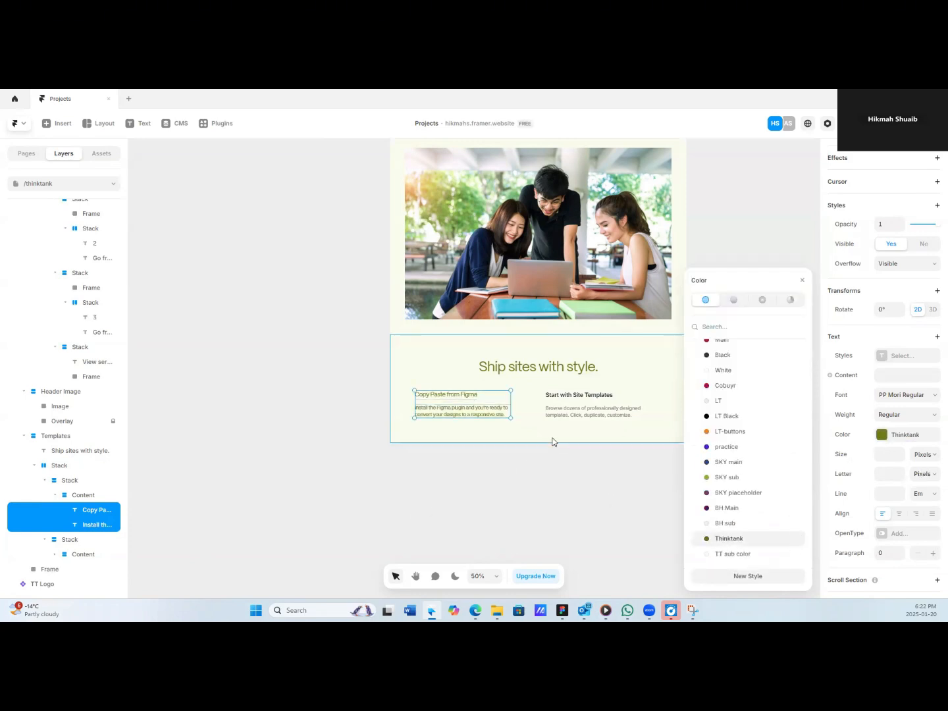
pyautogui.click(380, 439)
# Set the "Copy Paste from Figma" title to size 14, line height 20 pixels and letter spacing 0.
pyautogui.click(459, 394)
pyautogui.scroll(-4, 856, 527)
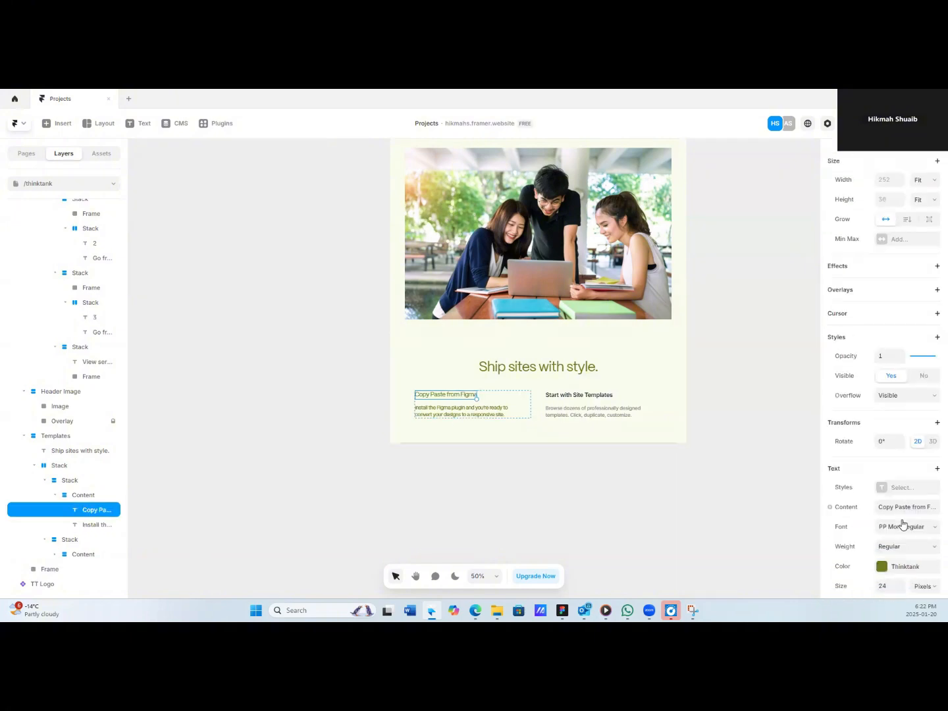
pyautogui.click(893, 430)
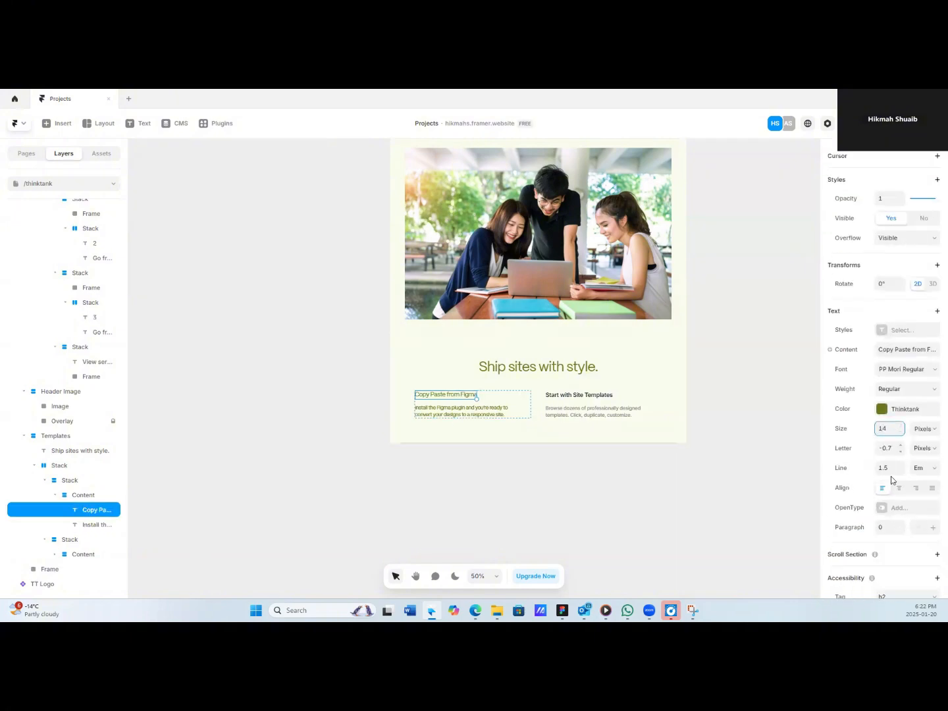
pyautogui.write('14')
pyautogui.click(922, 468)
pyautogui.click(919, 491)
pyautogui.click(883, 468)
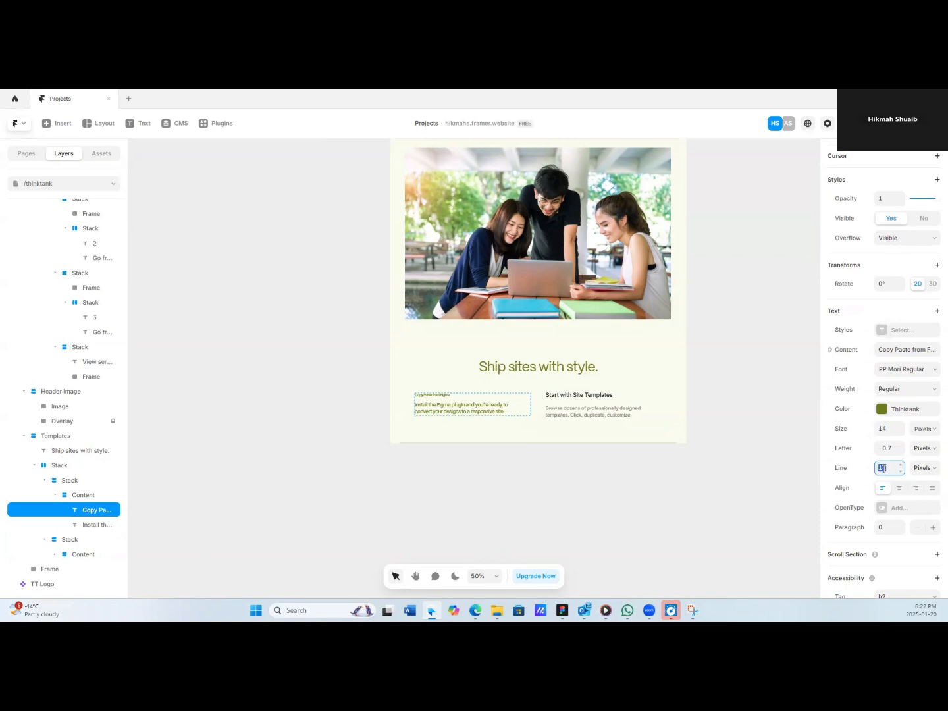
pyautogui.write('20')
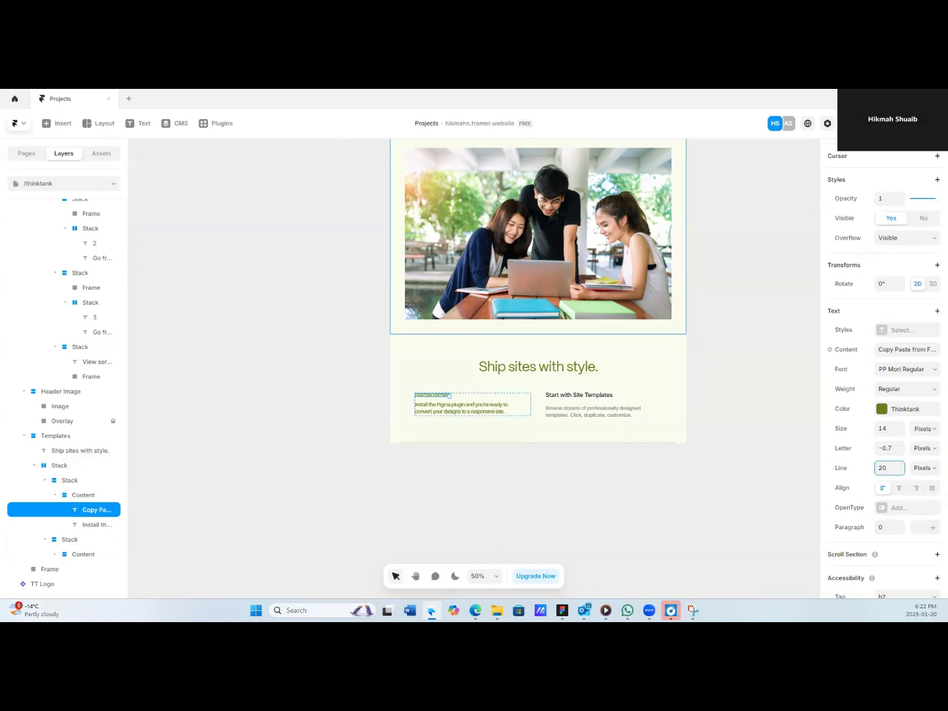
pyautogui.click(888, 448)
pyautogui.write('0')
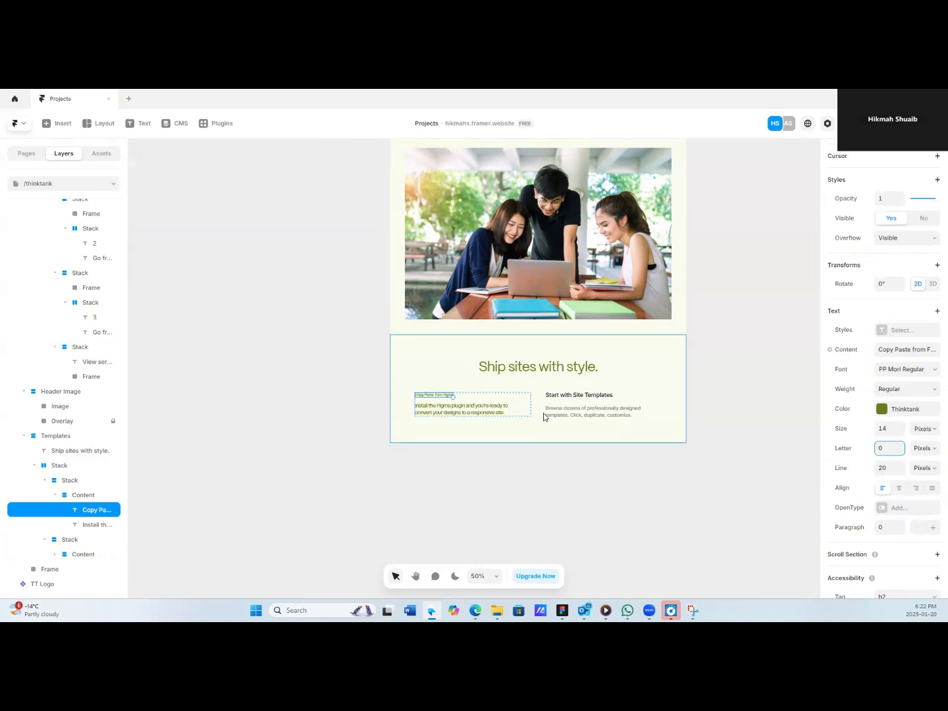
pyautogui.press('Return')
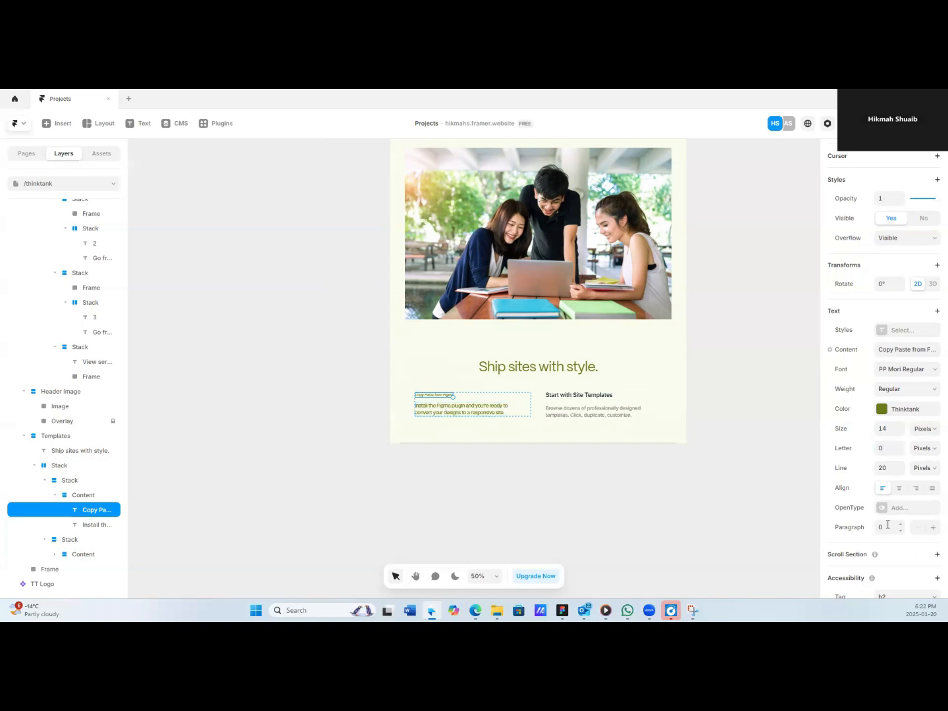
pyautogui.click(936, 311)
pyautogui.click(913, 381)
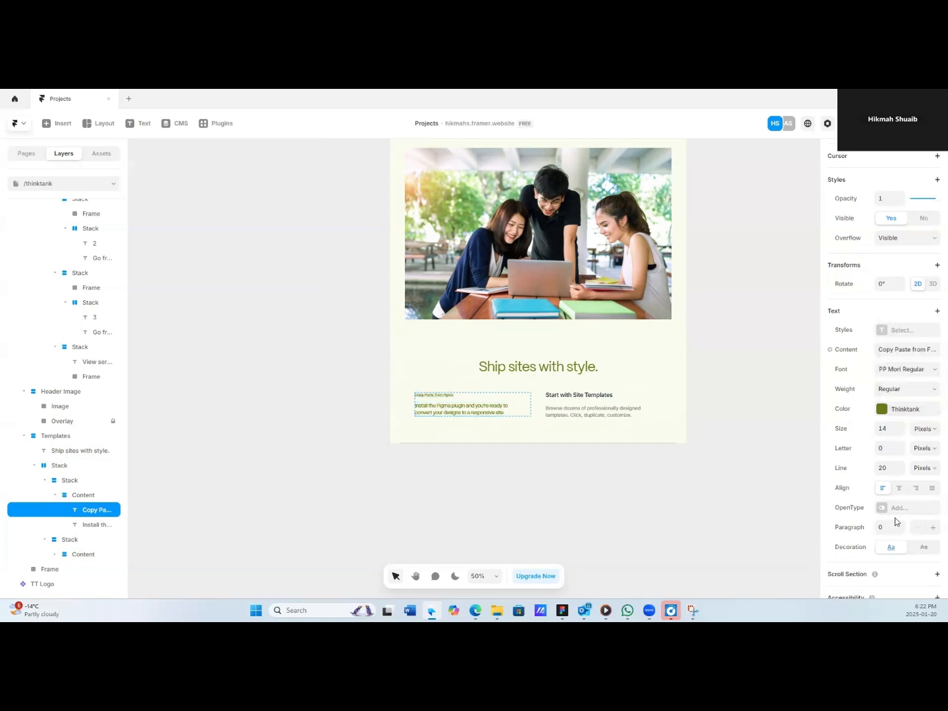
pyautogui.hotkey('ctrl', 'z')
# Add an Uppercase text transform to the "Copy Paste from Figma" title.
pyautogui.click(934, 311)
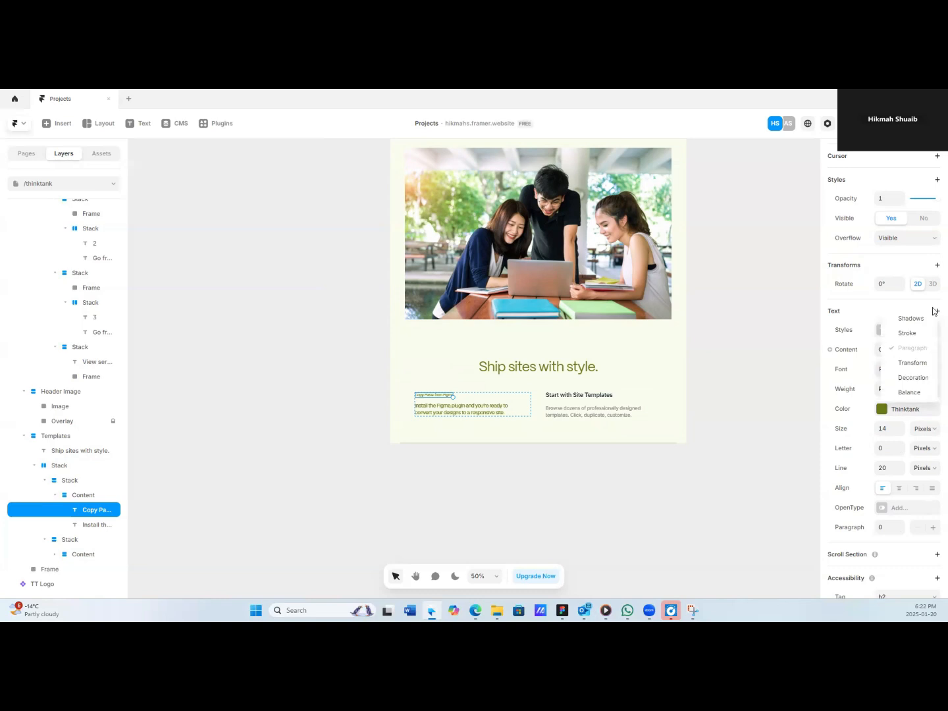
pyautogui.click(912, 362)
pyautogui.click(906, 546)
pyautogui.click(899, 507)
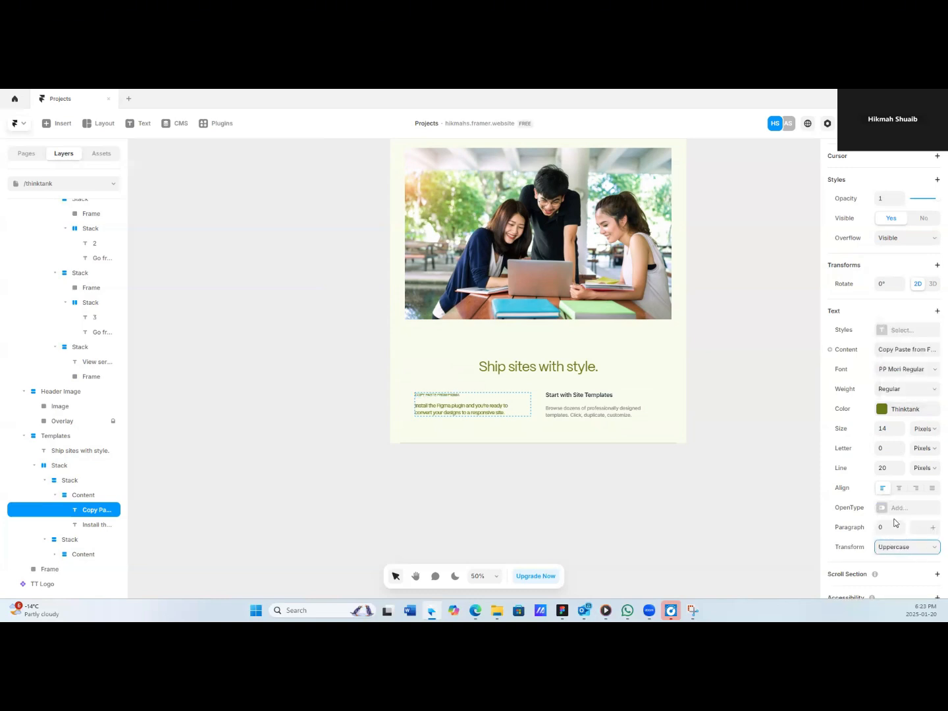
# Set the line height of the "Install the Figma plugin" description to 32 pixels.
pyautogui.click(470, 413)
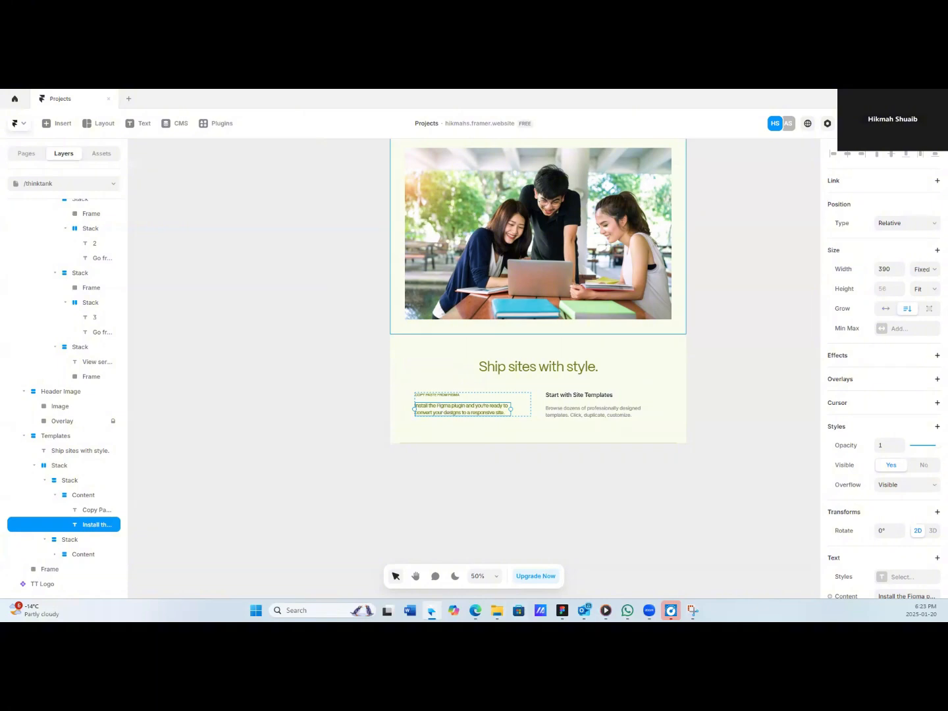
pyautogui.scroll(-4, 883, 507)
pyautogui.click(892, 430)
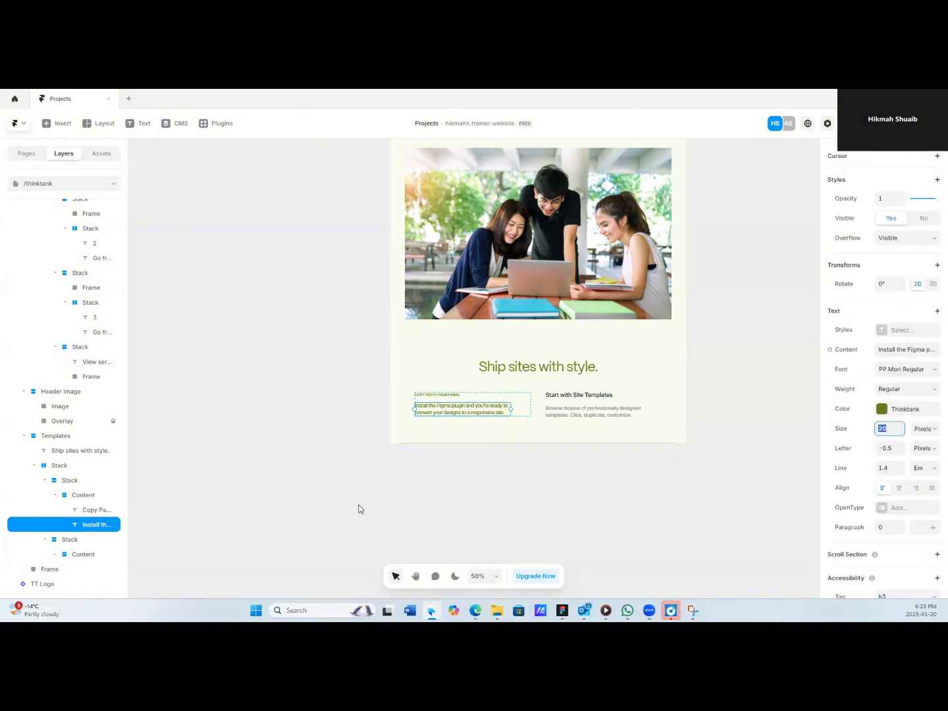
pyautogui.click(920, 469)
pyautogui.click(921, 498)
pyautogui.click(886, 470)
pyautogui.write('32')
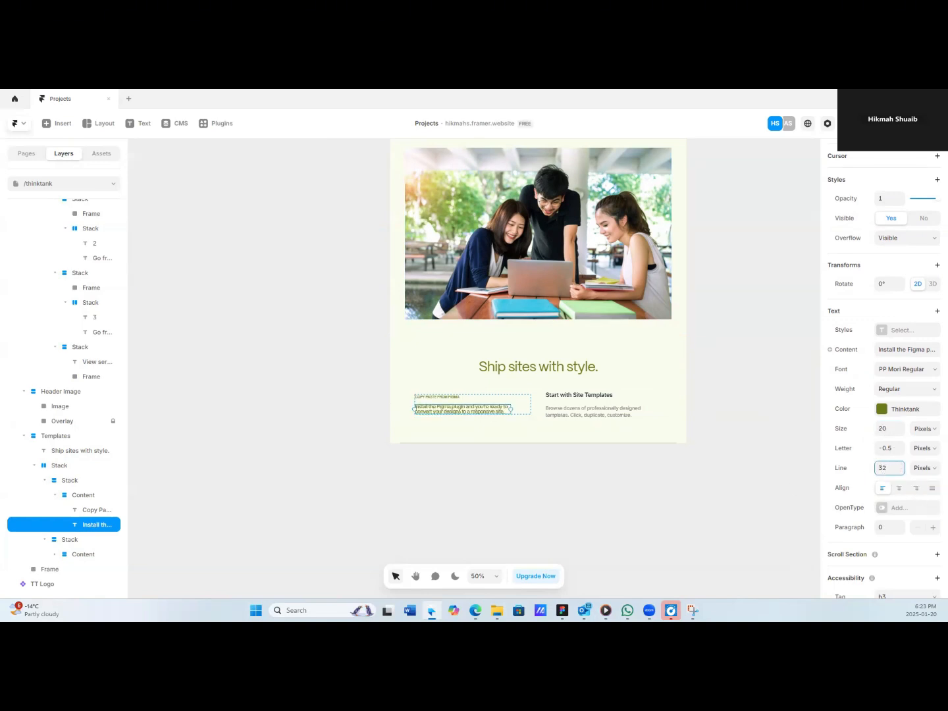
# Set the letter spacing of the "Install the Figma plugin" description to 0.2 pixels.
pyautogui.click(901, 446)
pyautogui.click(901, 446)
pyautogui.click(900, 445)
pyautogui.click(901, 446)
pyautogui.click(901, 446)
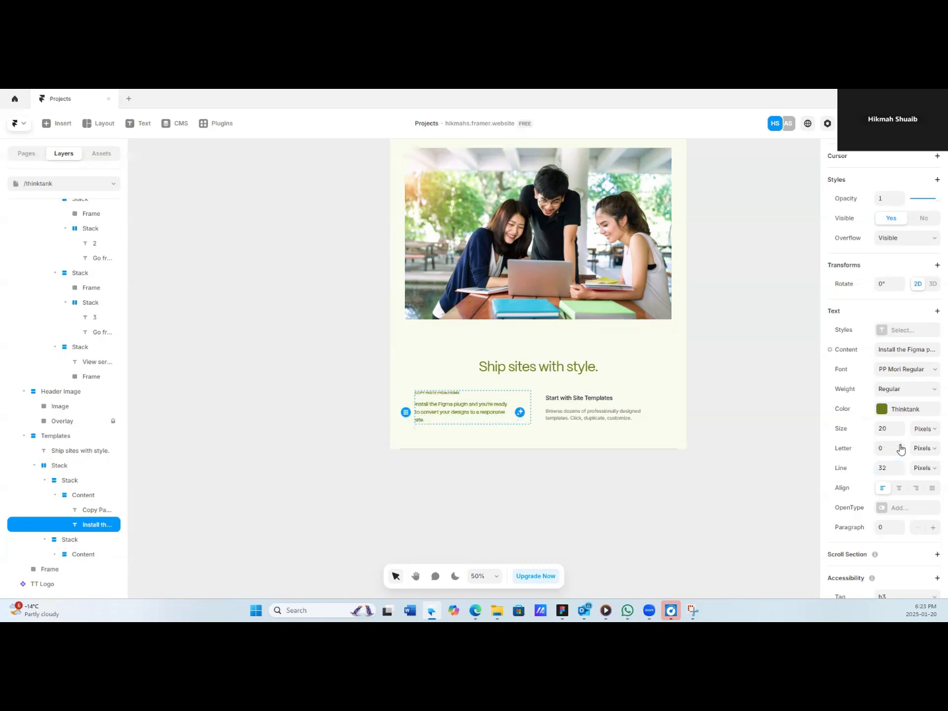
pyautogui.click(900, 446)
pyautogui.click(901, 447)
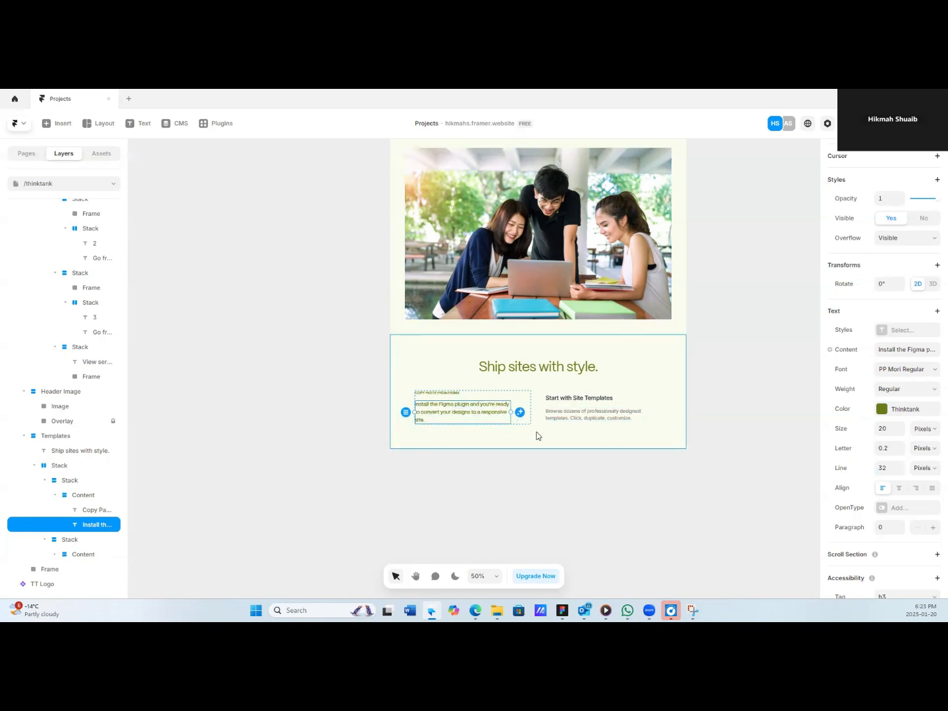
pyautogui.click(534, 547)
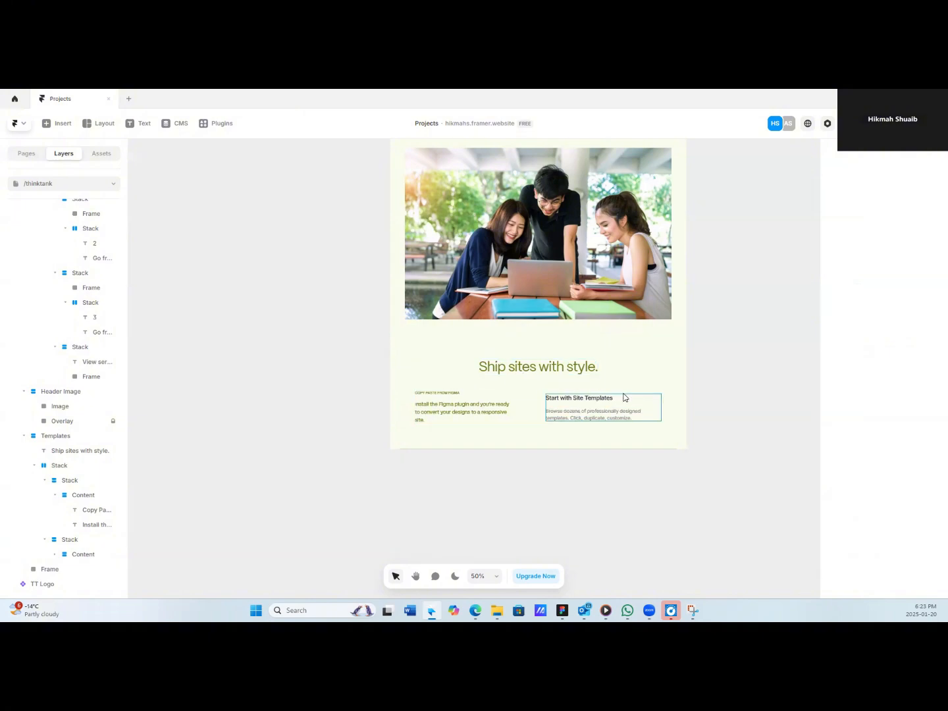
# Delete the stack containing the "Start with Site Templates" column.
pyautogui.click(624, 397)
pyautogui.click(601, 408)
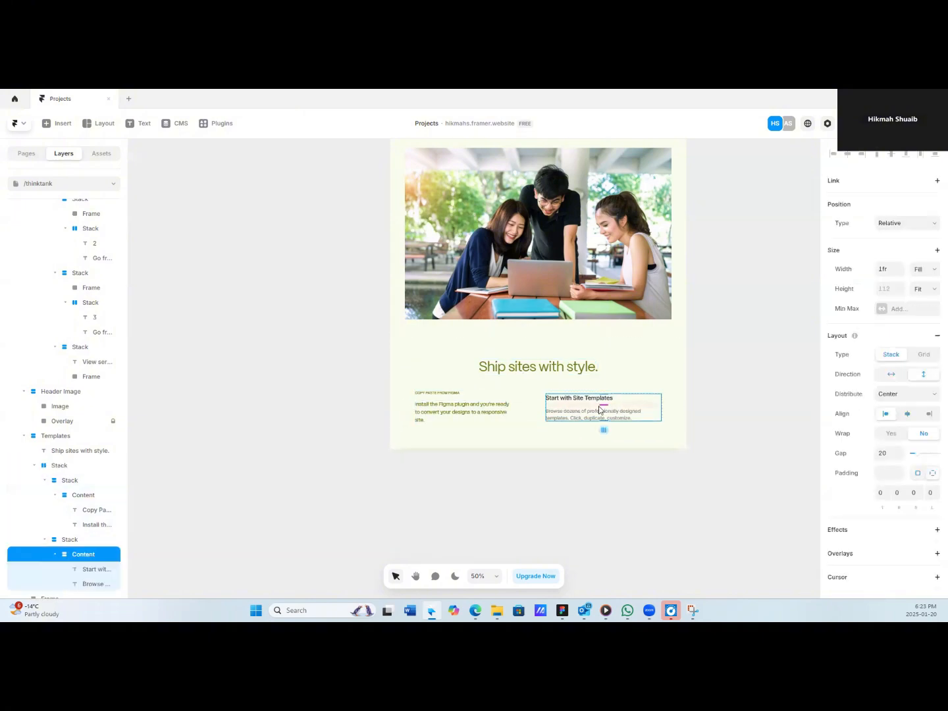
pyautogui.click(74, 542)
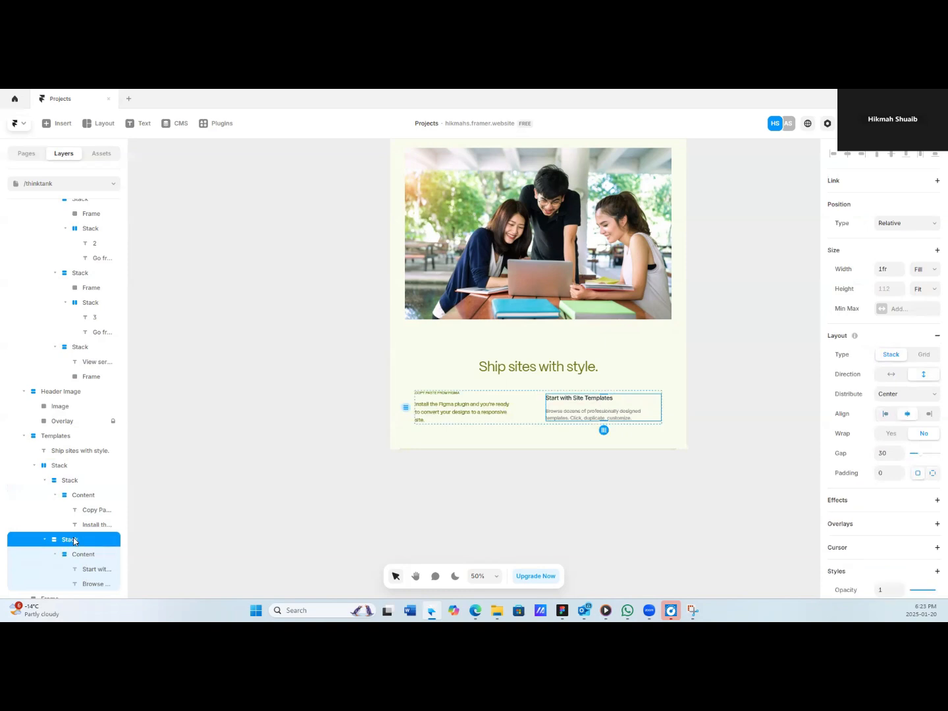
pyautogui.press('Delete')
# Try to duplicate the full-width "Copy Paste from Figma" content block inside its stack.
pyautogui.click(479, 395)
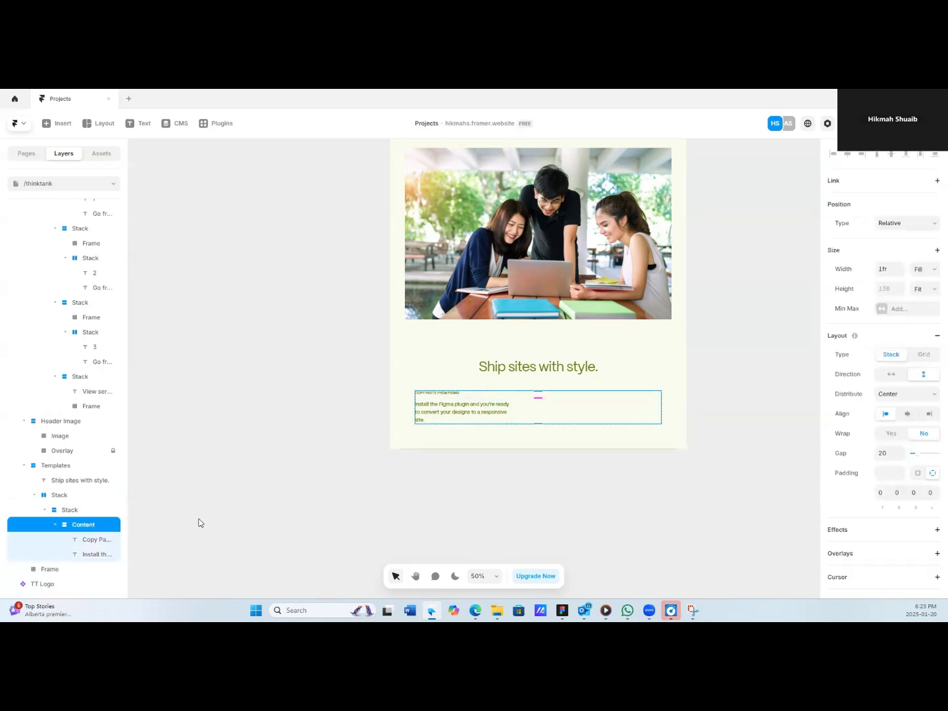
pyautogui.click(78, 511)
pyautogui.click(81, 526)
pyautogui.hotkey('ctrl', 'd')
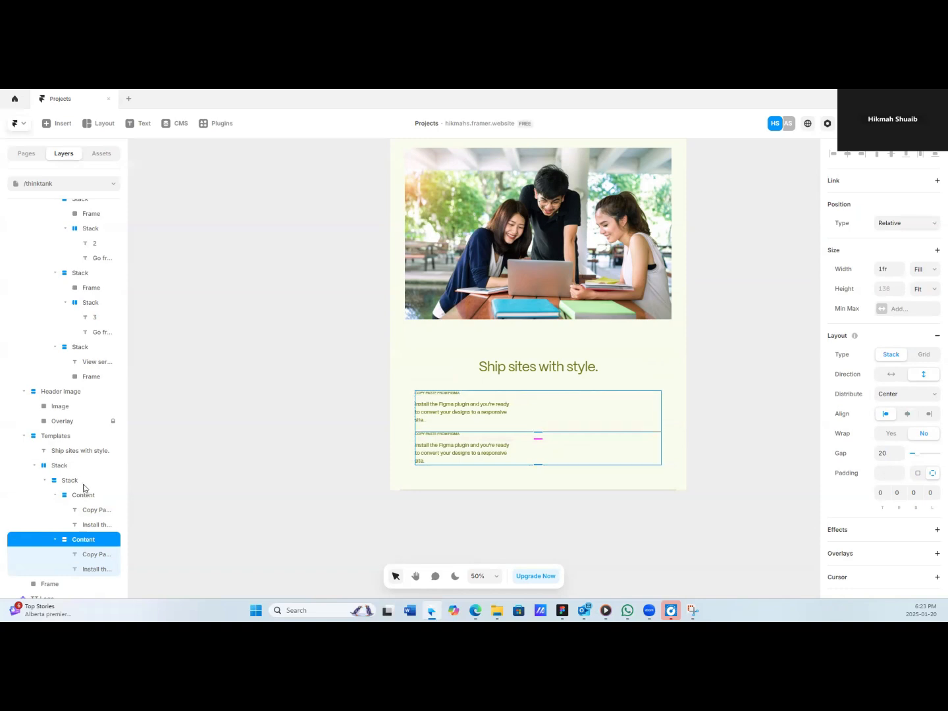
pyautogui.hotkey('ctrl', 'z')
# Set the width of the "Copy Paste from Figma" content block to Fit Content.
pyautogui.click(924, 269)
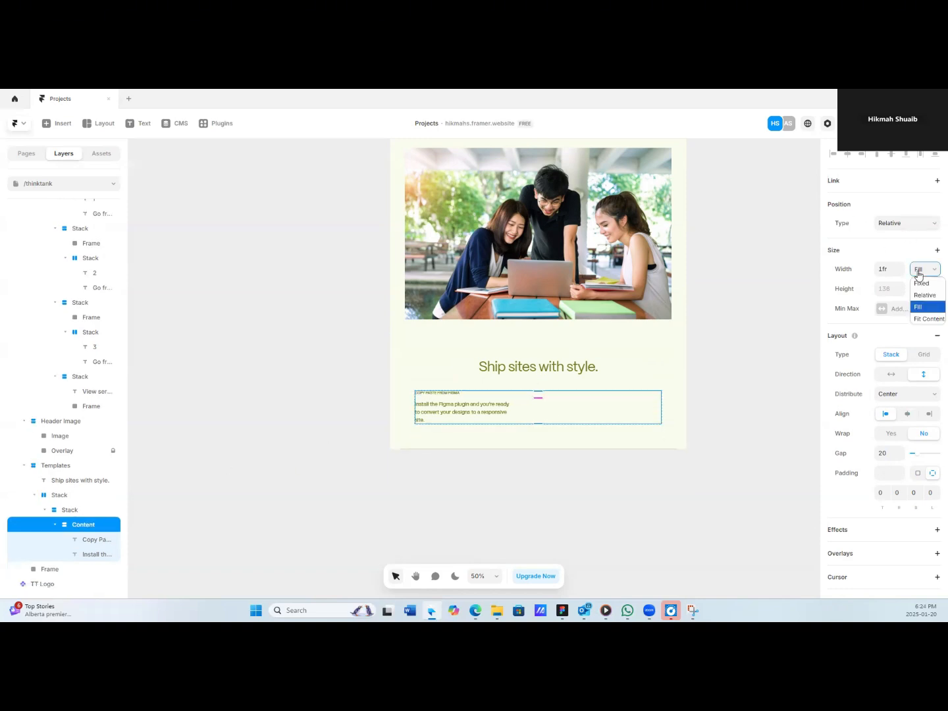
pyautogui.click(925, 318)
pyautogui.click(65, 520)
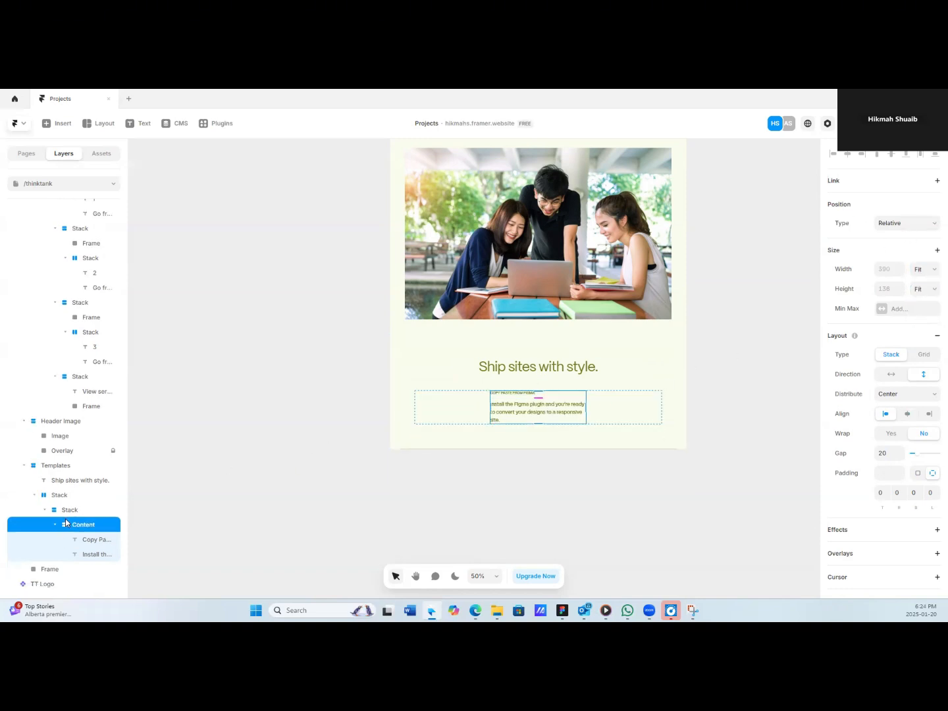
# Try duplicating the fit-width "Copy Paste from Figma" content block.
pyautogui.hotkey('ctrl', 'd')
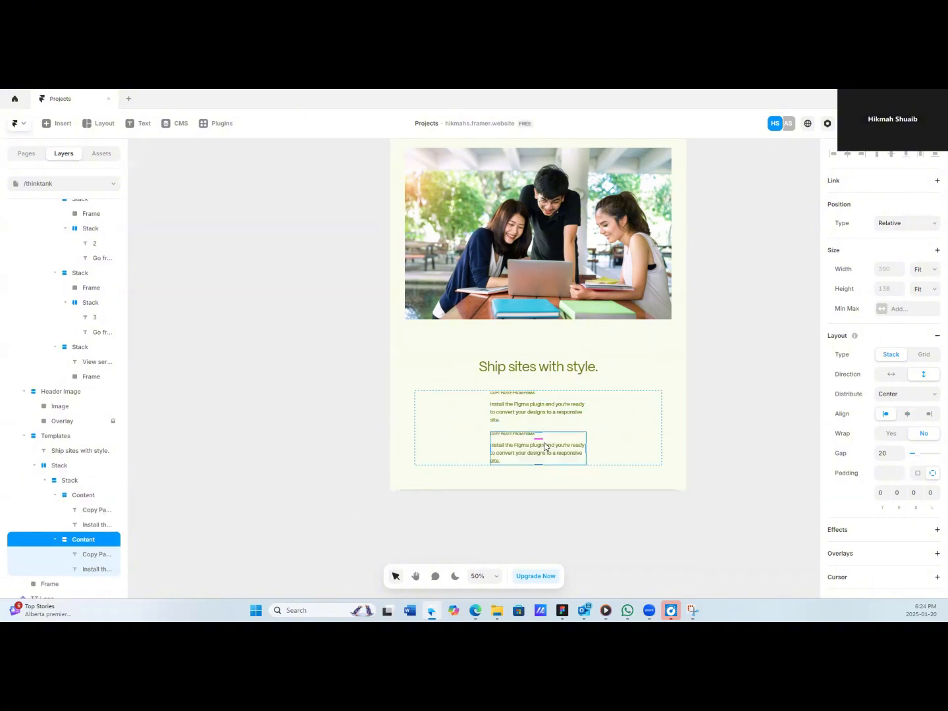
pyautogui.hotkey('ctrl', 'z')
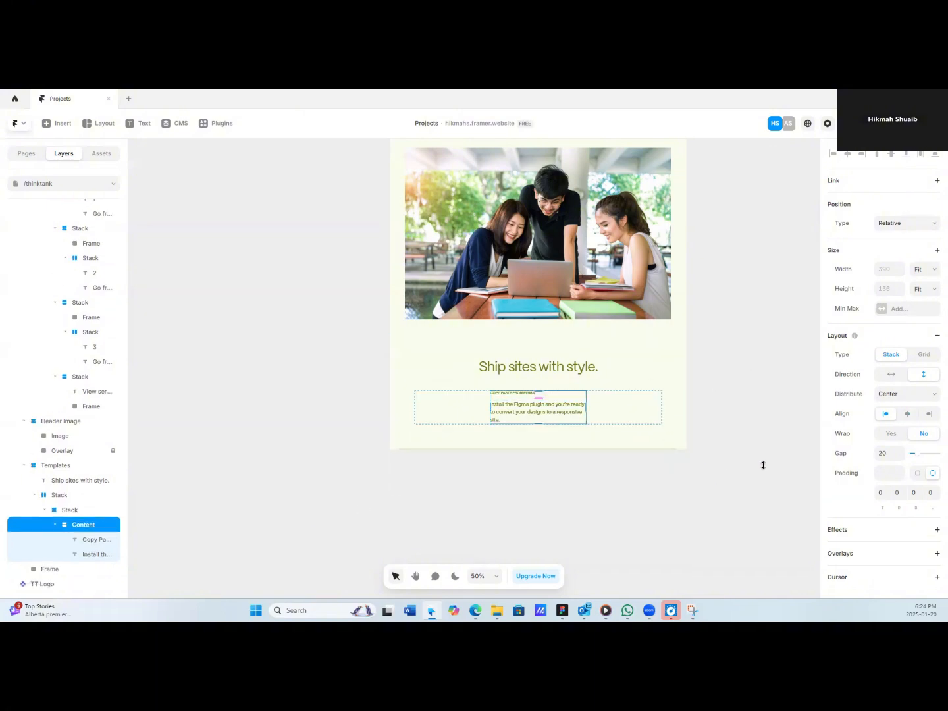
pyautogui.click(472, 528)
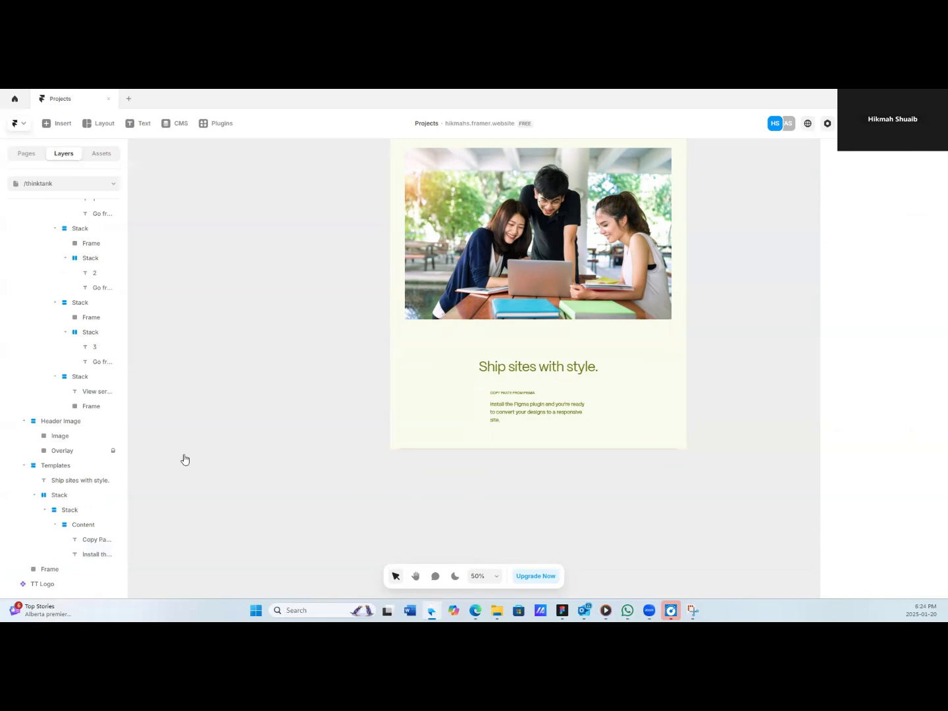
# Draw a new frame on the empty canvas beside the page and size it to 40 by 40.
pyautogui.press('f')
pyautogui.moveTo(331, 469); pyautogui.dragTo(359, 495)
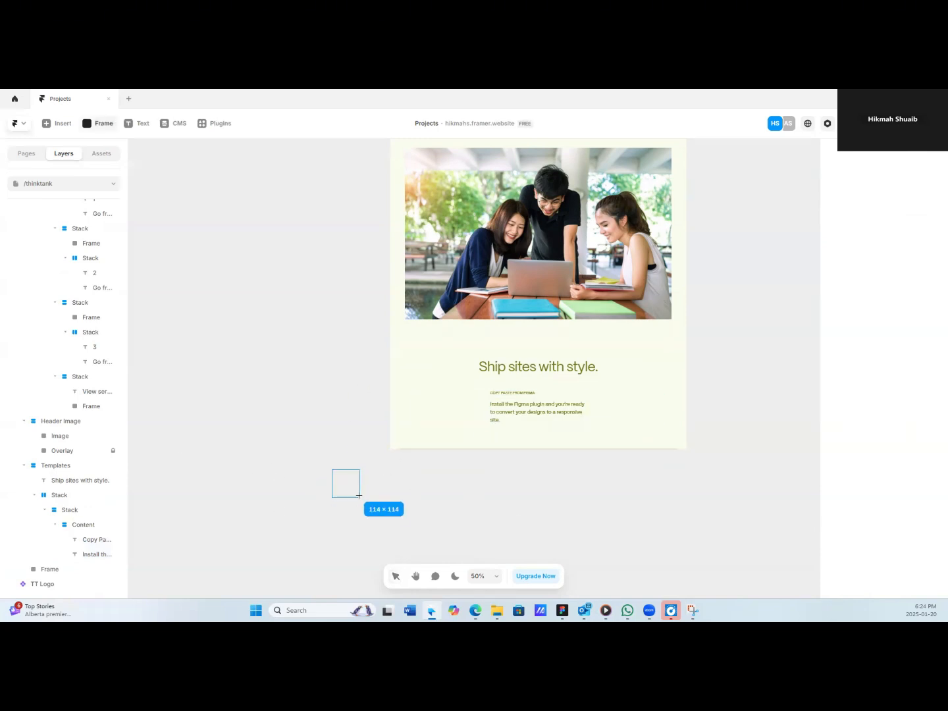
pyautogui.click(888, 244)
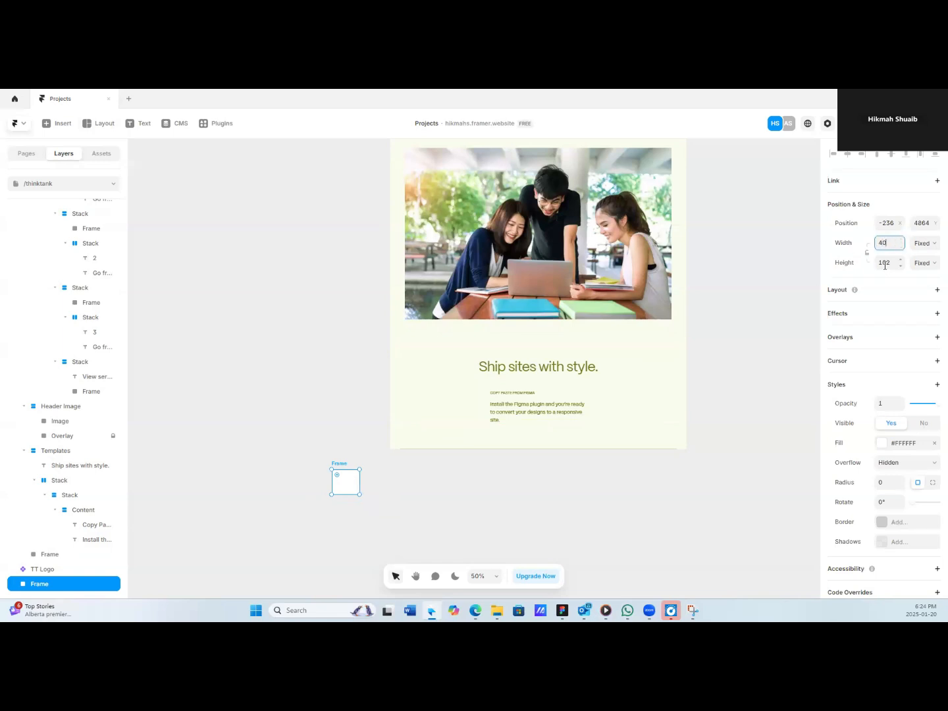
pyautogui.click(885, 264)
pyautogui.click(778, 351)
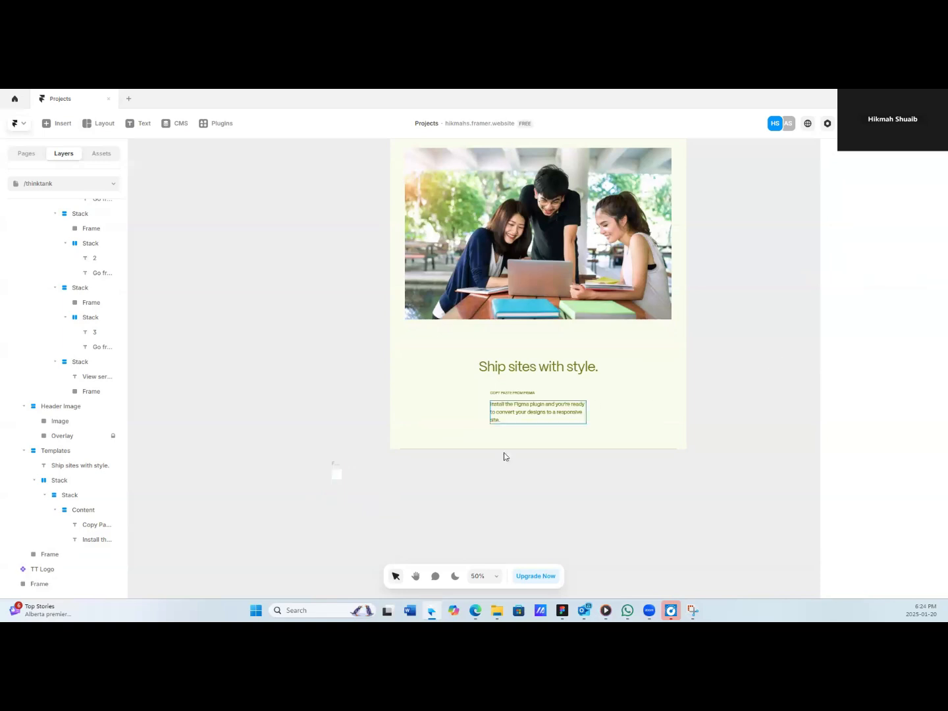
# Move the new frame into the content block, above the "Copy Paste from Figma" title.
pyautogui.scroll(2, 468, 370)
pyautogui.scroll(3, 468, 370)
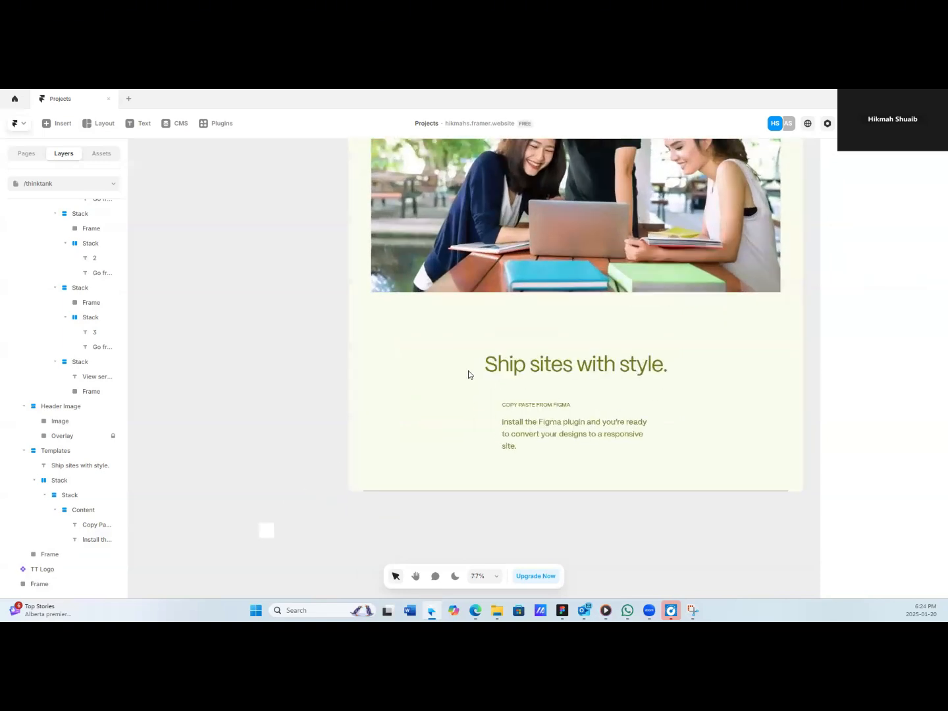
pyautogui.moveTo(150, 543); pyautogui.dragTo(445, 412)
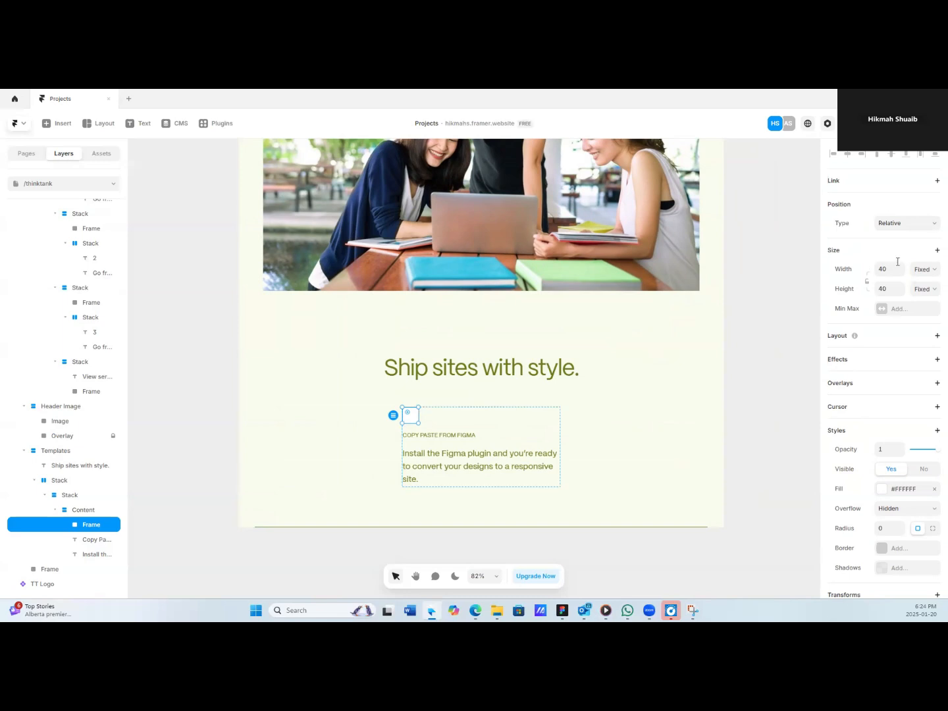
# Set the small frame's width and height to 60 and its corner radius to 14.
pyautogui.click(880, 272)
pyautogui.write('60')
pyautogui.click(882, 288)
pyautogui.write('60')
pyautogui.click(900, 529)
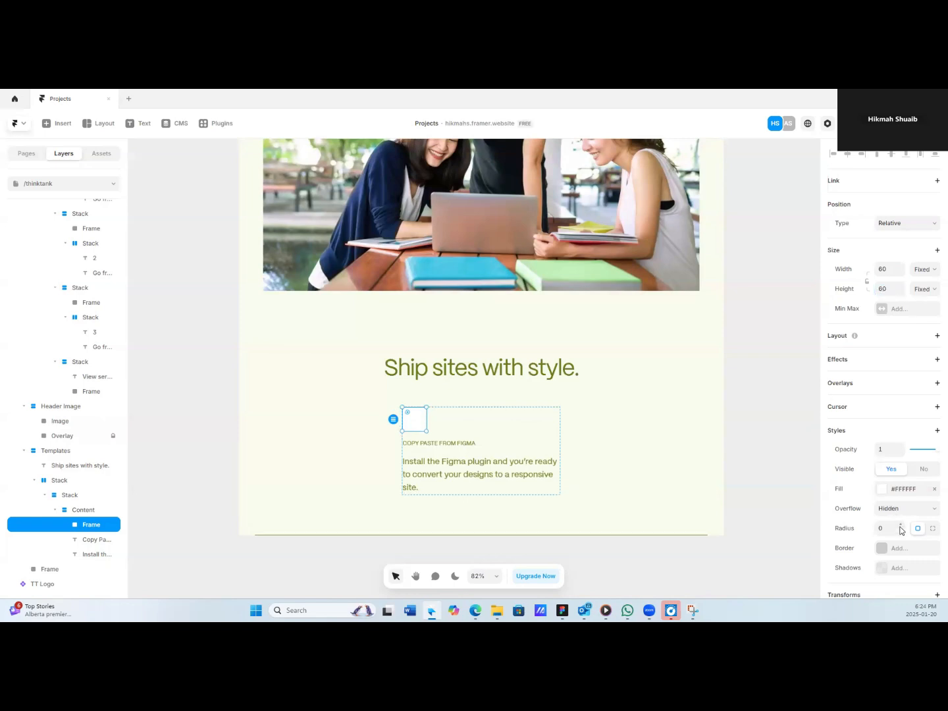
pyautogui.write('14')
pyautogui.press('Return')
# Remove the white fill from the 60 by 60 frame.
pyautogui.click(884, 490)
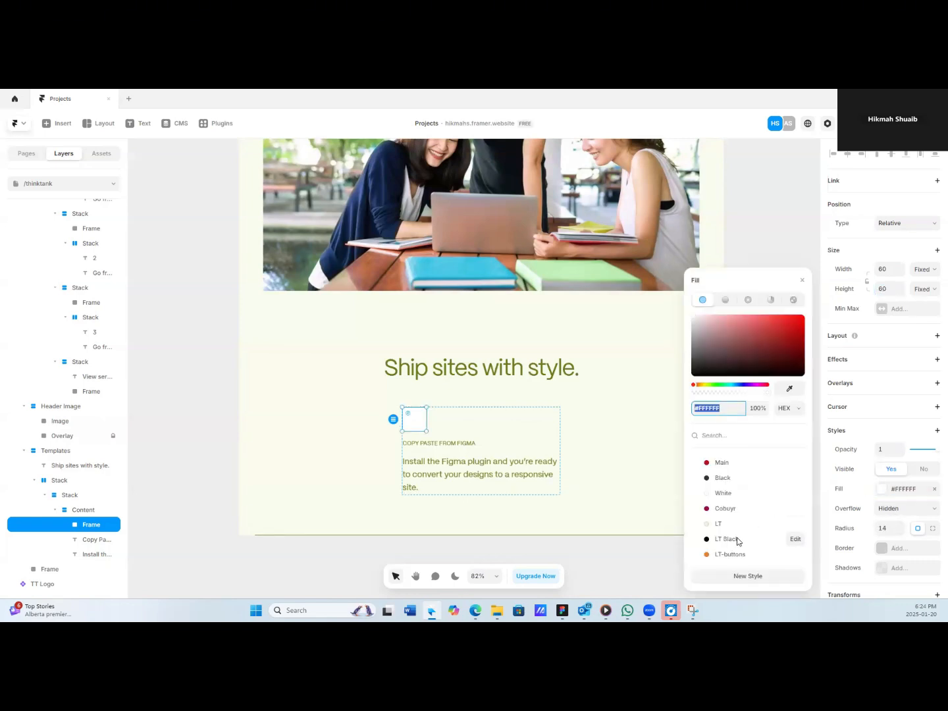
pyautogui.scroll(-3, 736, 539)
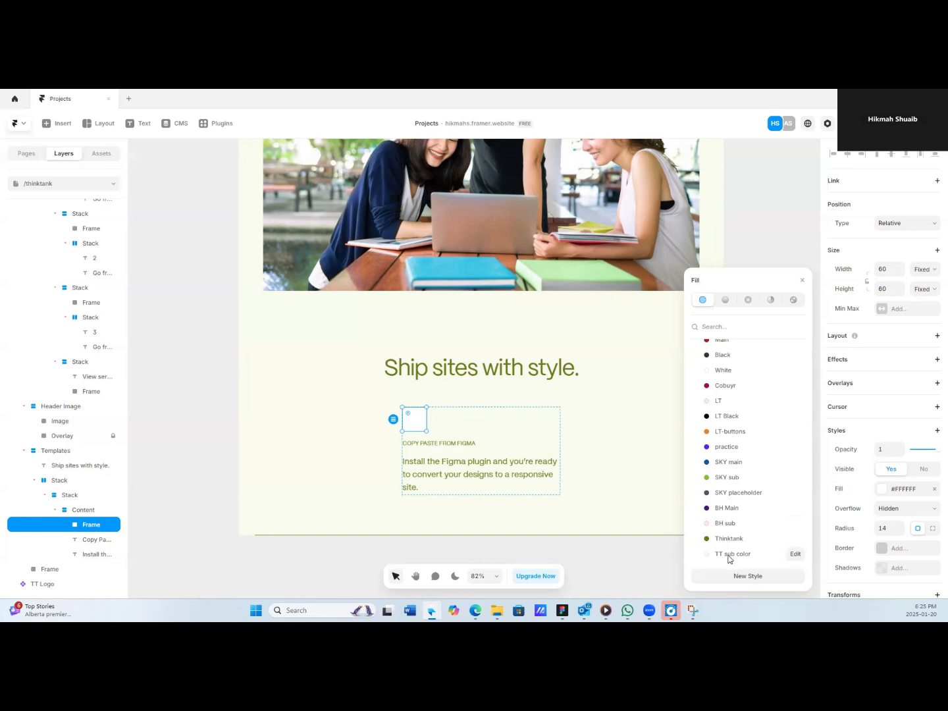
pyautogui.click(933, 488)
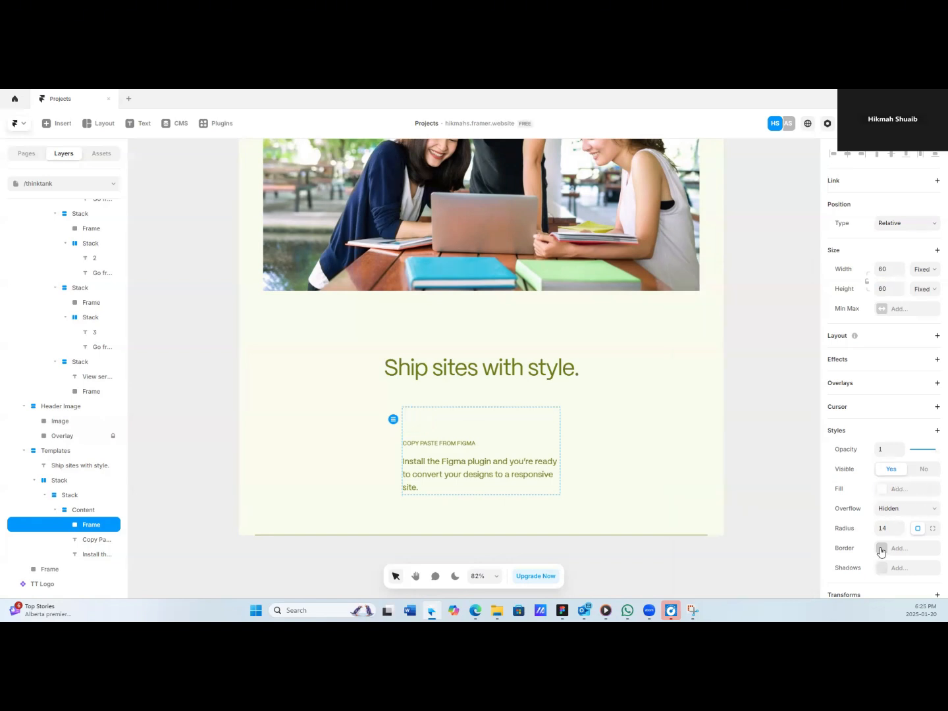
# Give the frame a solid border in the Thinktank color style and a corner radius of 30.
pyautogui.click(882, 548)
pyautogui.click(738, 535)
pyautogui.scroll(-2, 731, 541)
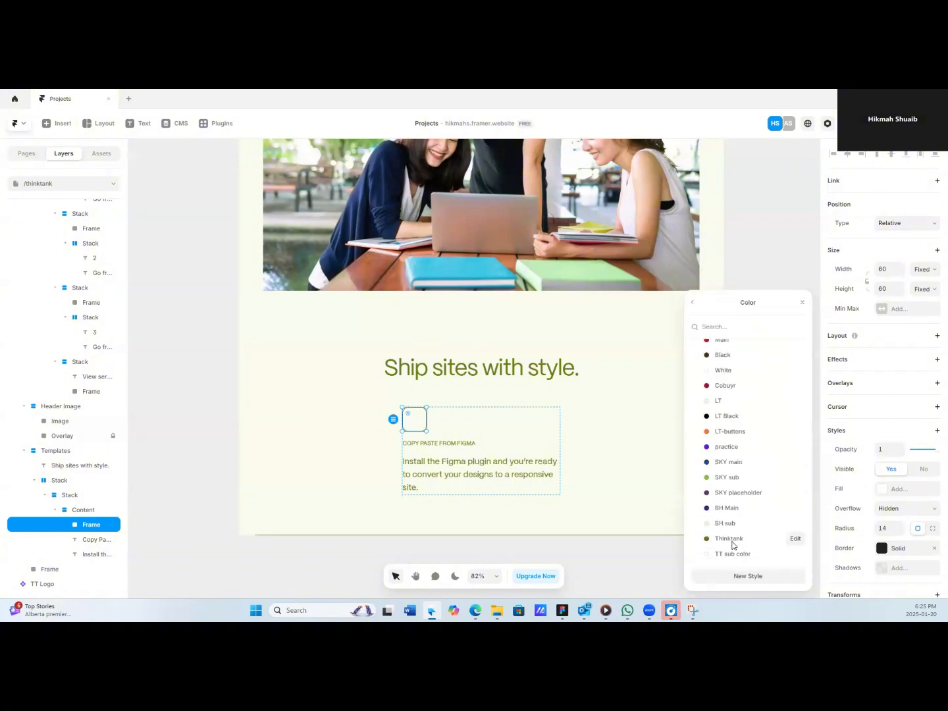
pyautogui.click(729, 538)
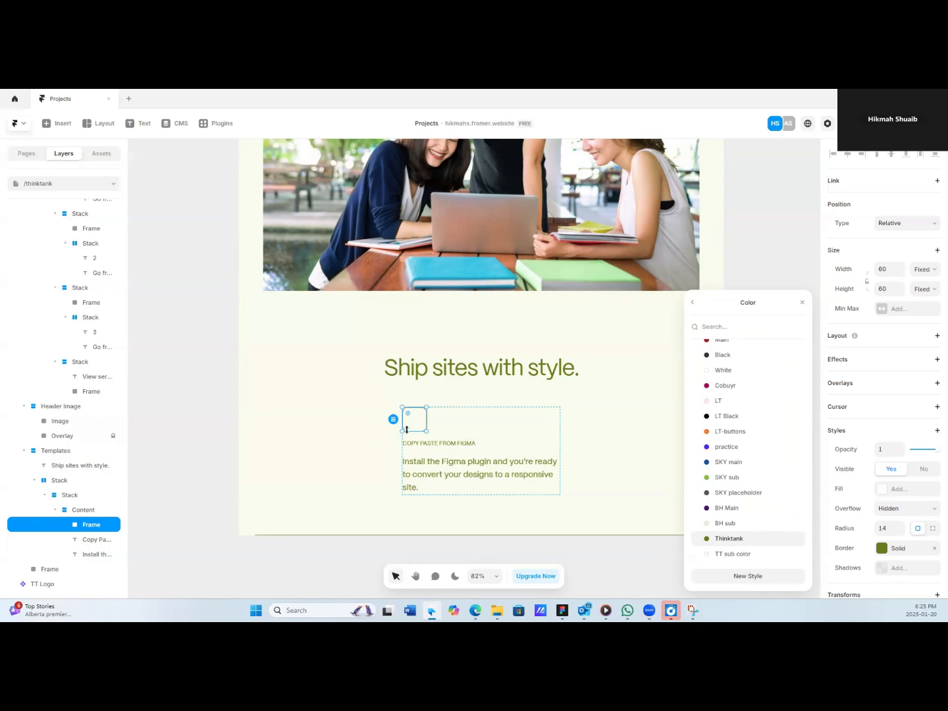
pyautogui.click(901, 525)
pyautogui.click(649, 556)
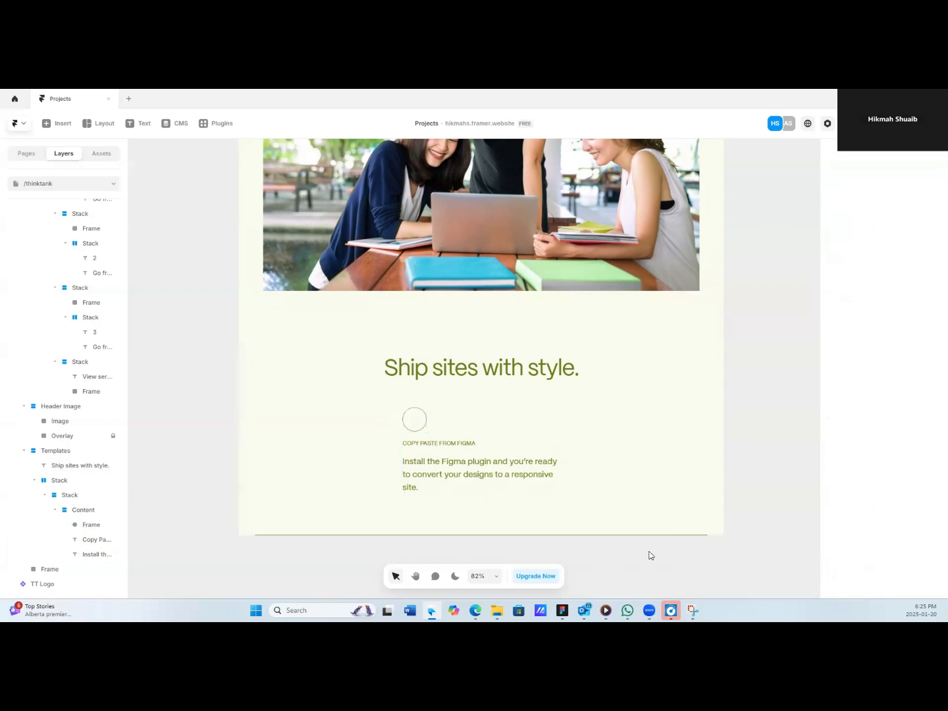
# Add the text "1" inside the circular frame and set its line height to 28 pixels.
pyautogui.click(417, 424)
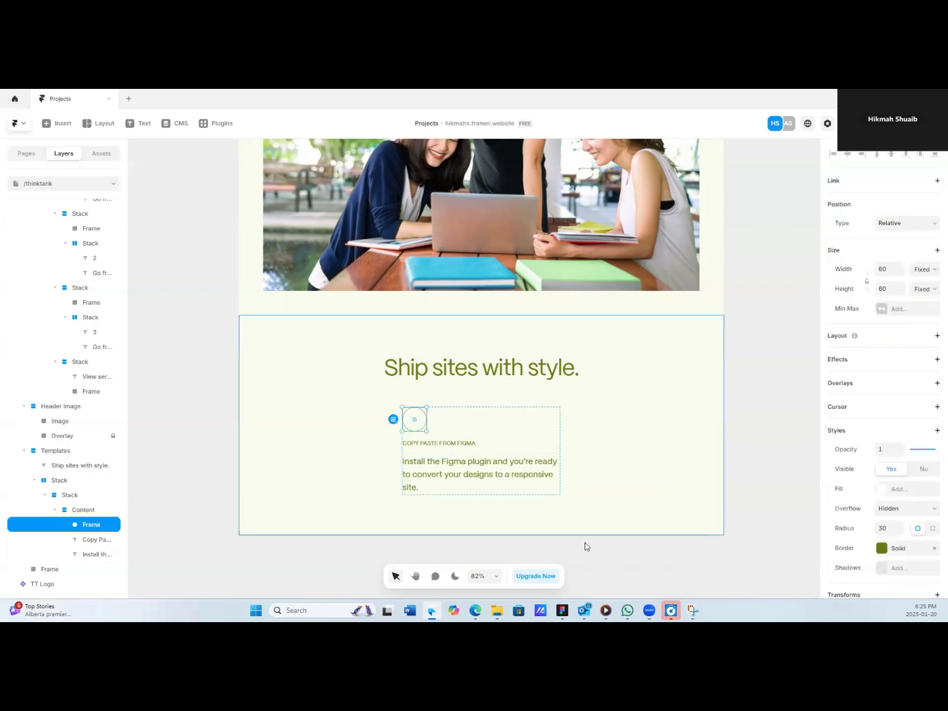
pyautogui.press('t')
pyautogui.click(407, 419)
pyautogui.write('1')
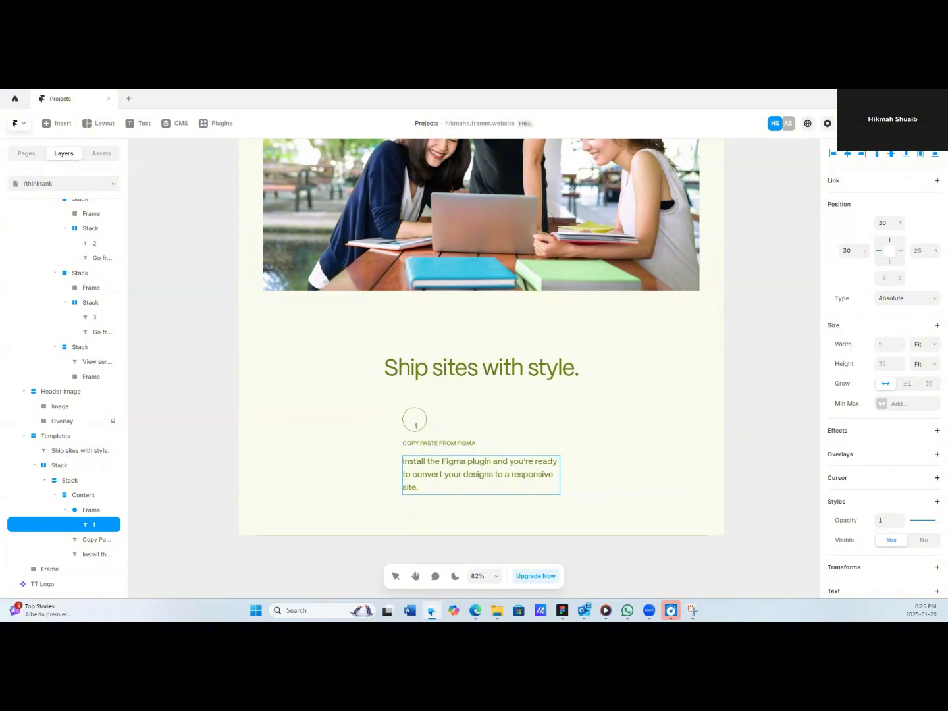
pyautogui.scroll(-5, 855, 362)
pyautogui.click(890, 393)
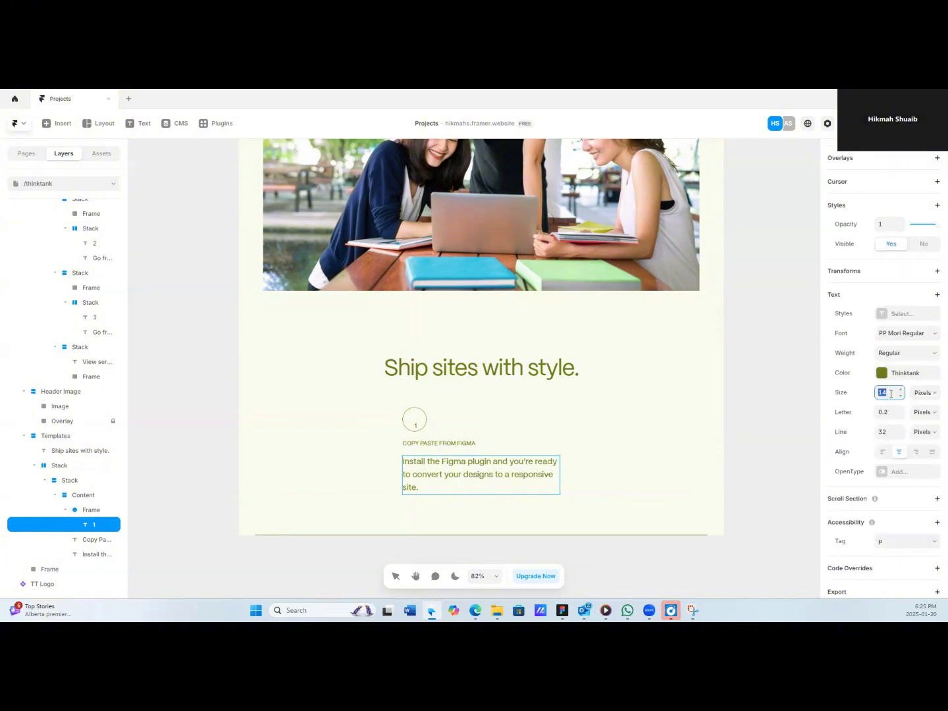
pyautogui.click(889, 429)
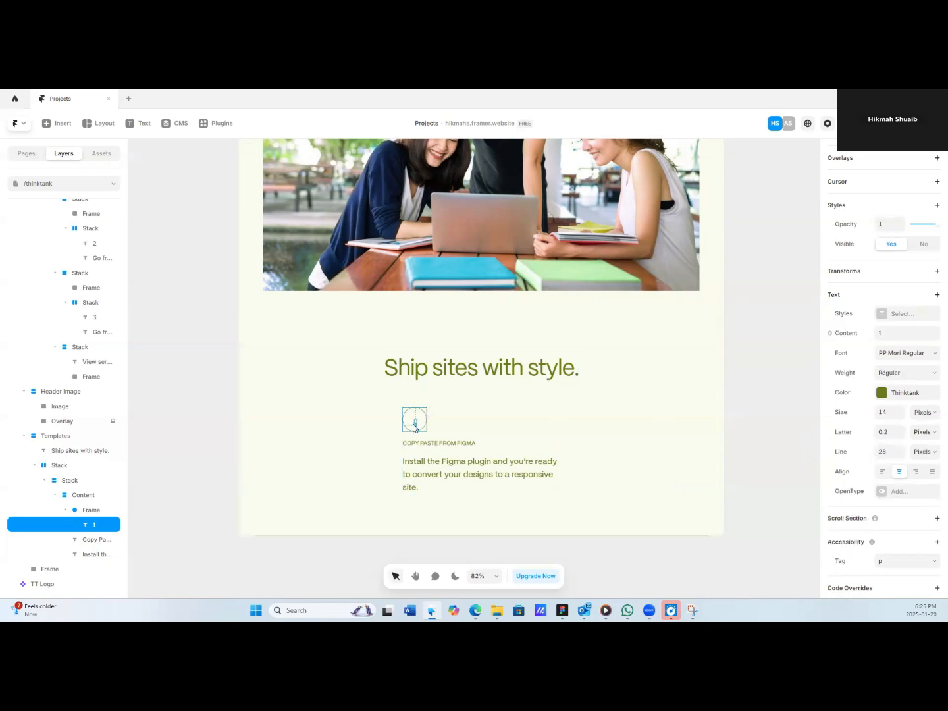
# Center the "1" horizontally and vertically within the circular frame.
pyautogui.scroll(5, 848, 198)
pyautogui.click(848, 155)
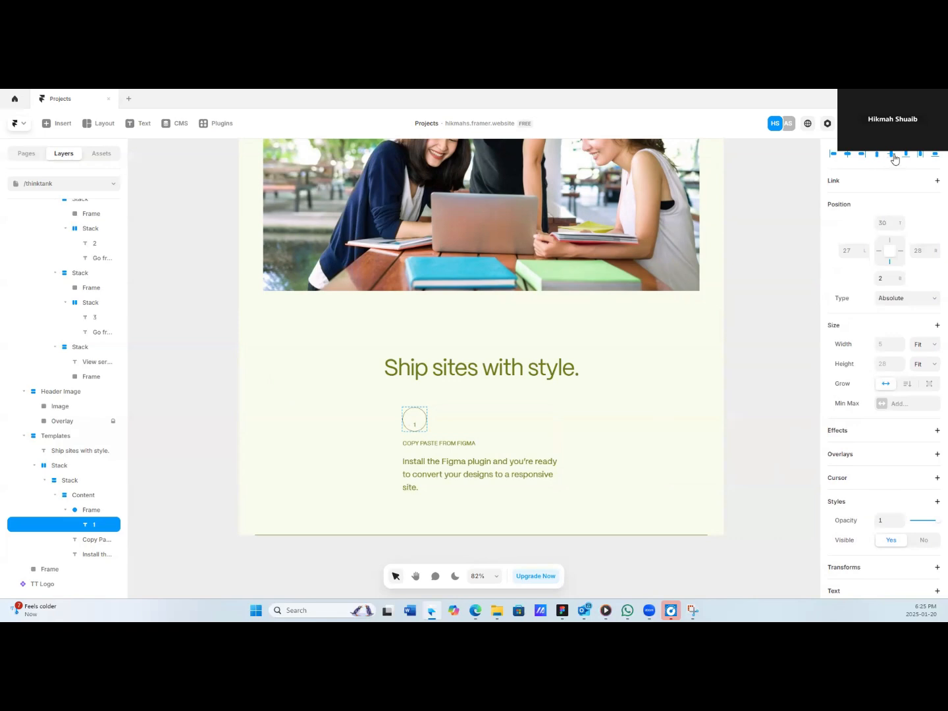
pyautogui.click(892, 154)
pyautogui.click(376, 436)
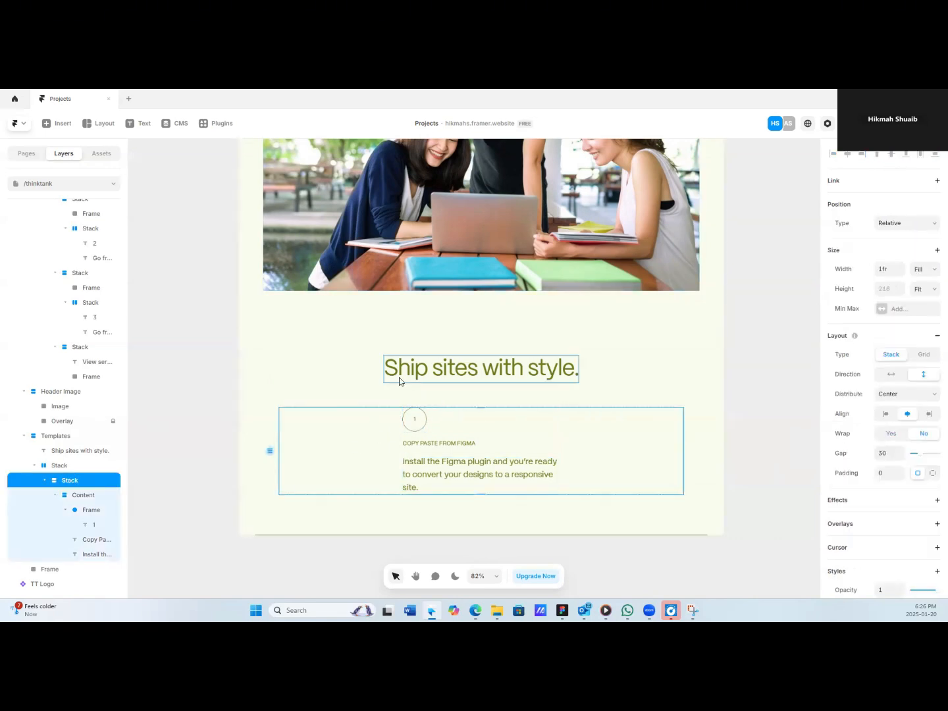
pyautogui.click(487, 444)
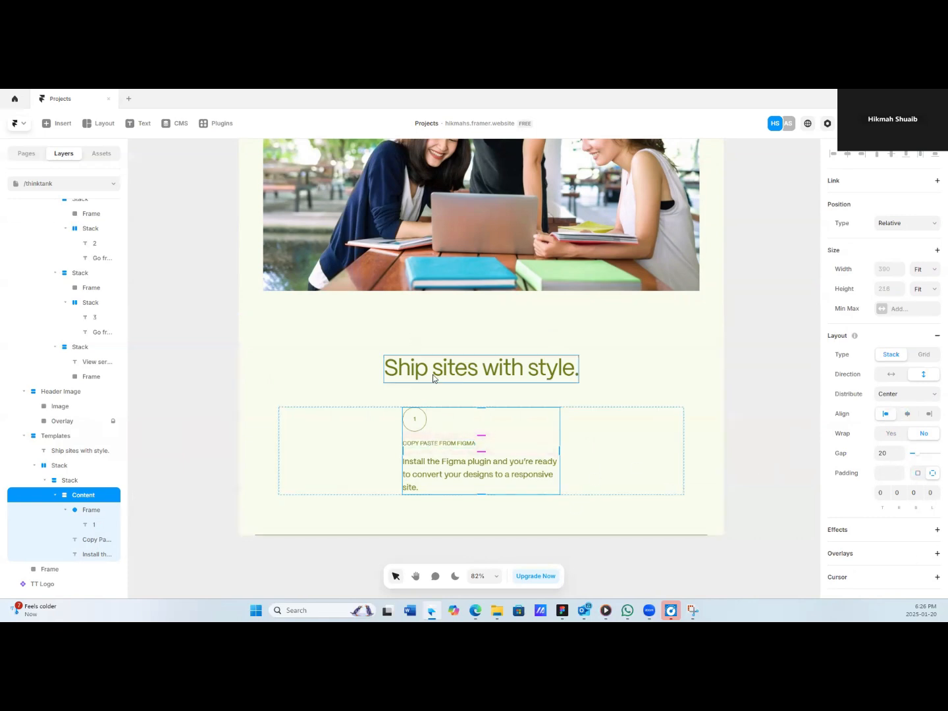
pyautogui.click(451, 375)
pyautogui.moveTo(451, 367); pyautogui.dragTo(541, 357)
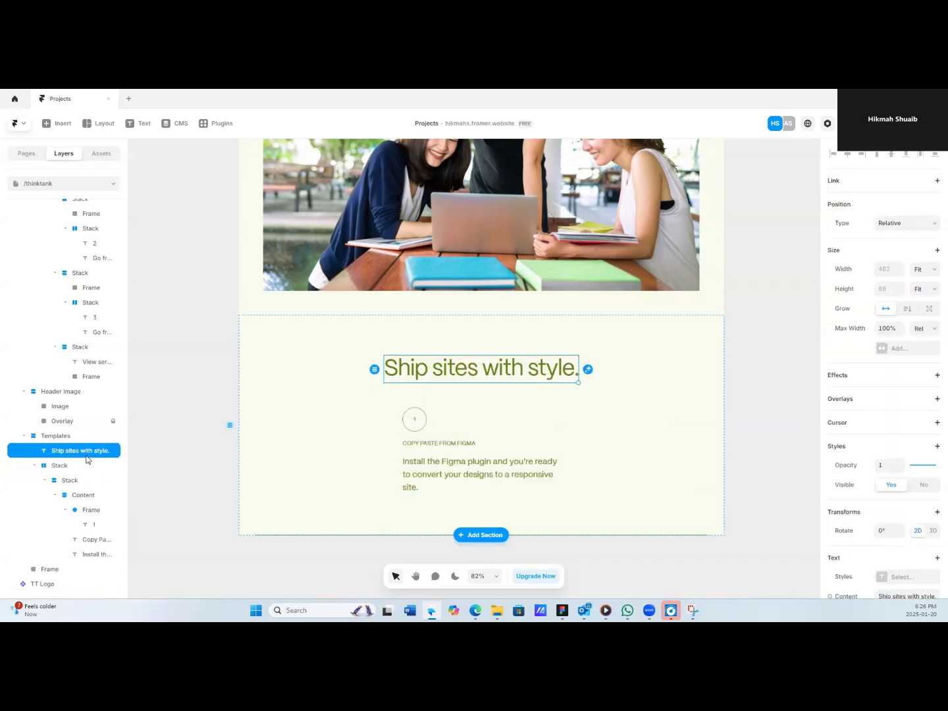
pyautogui.moveTo(84, 453); pyautogui.dragTo(80, 482)
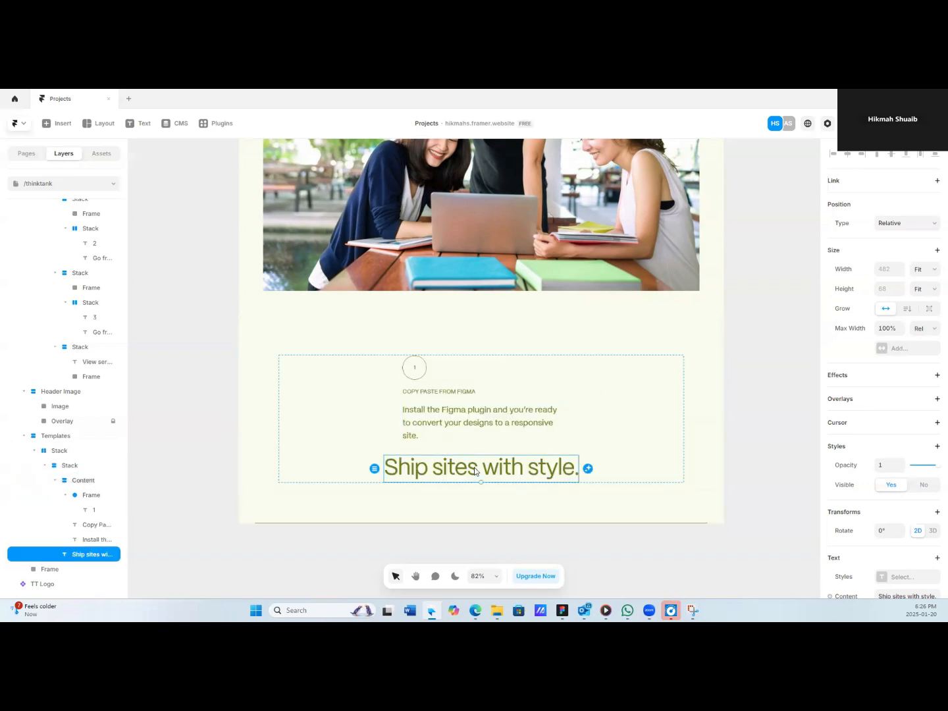
pyautogui.click(339, 447)
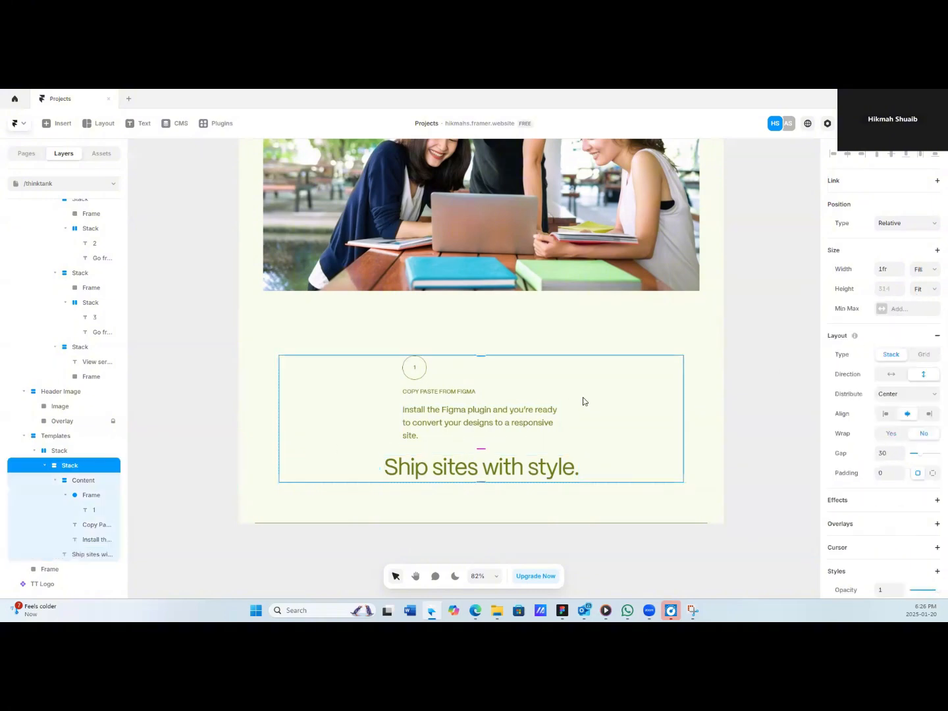
pyautogui.click(892, 373)
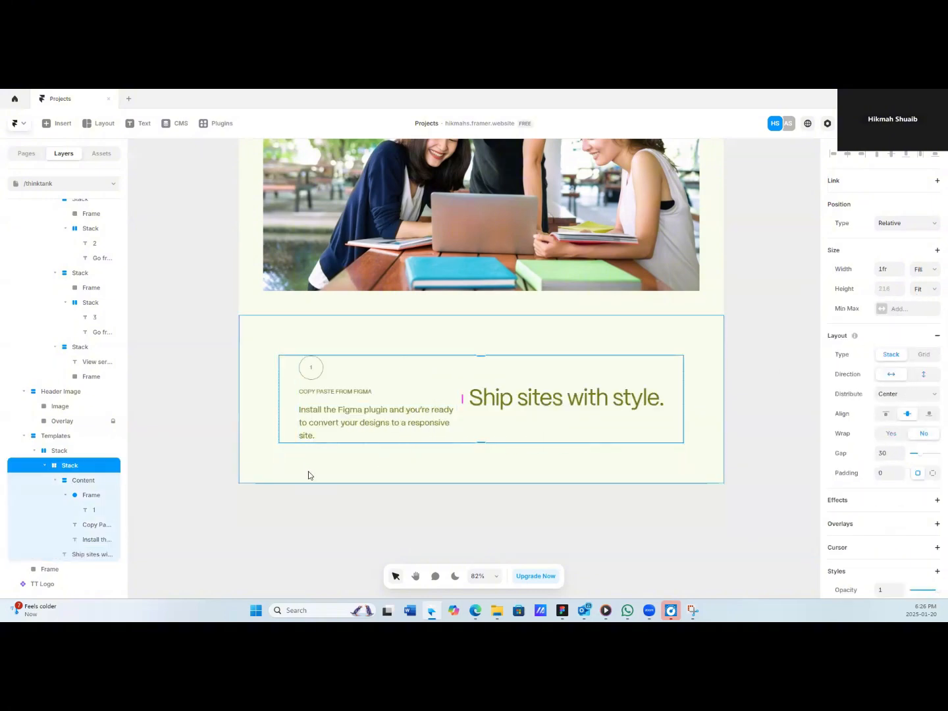
pyautogui.hotkey('ctrl', 'z')
pyautogui.hotkey('ctrl', 'z')
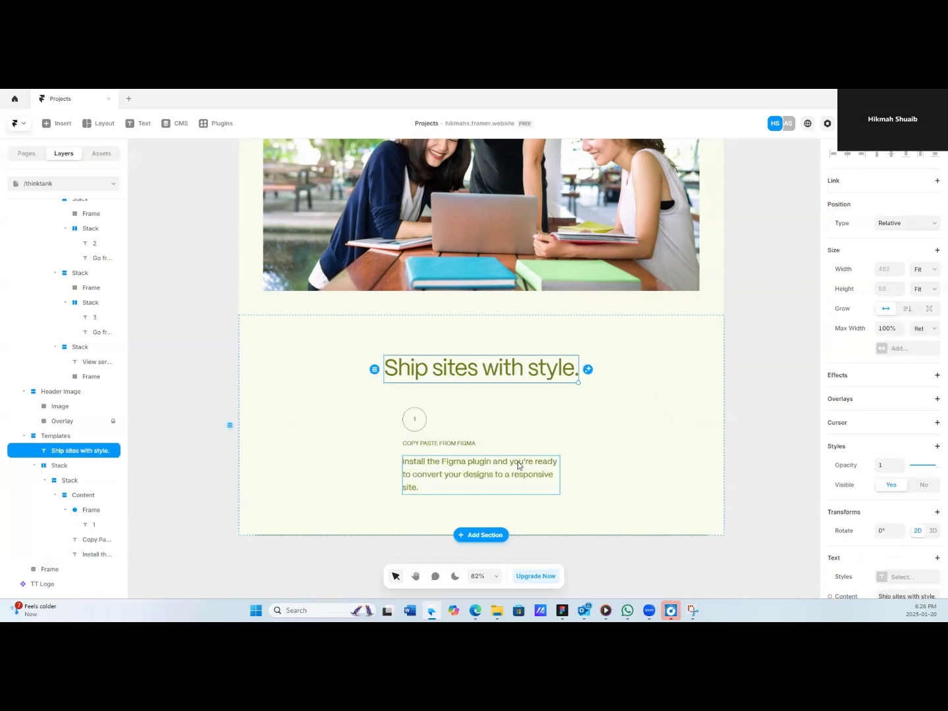
# Lay out the Templates section horizontally and remove the two nested wrapper stacks around its Content block.
pyautogui.click(52, 436)
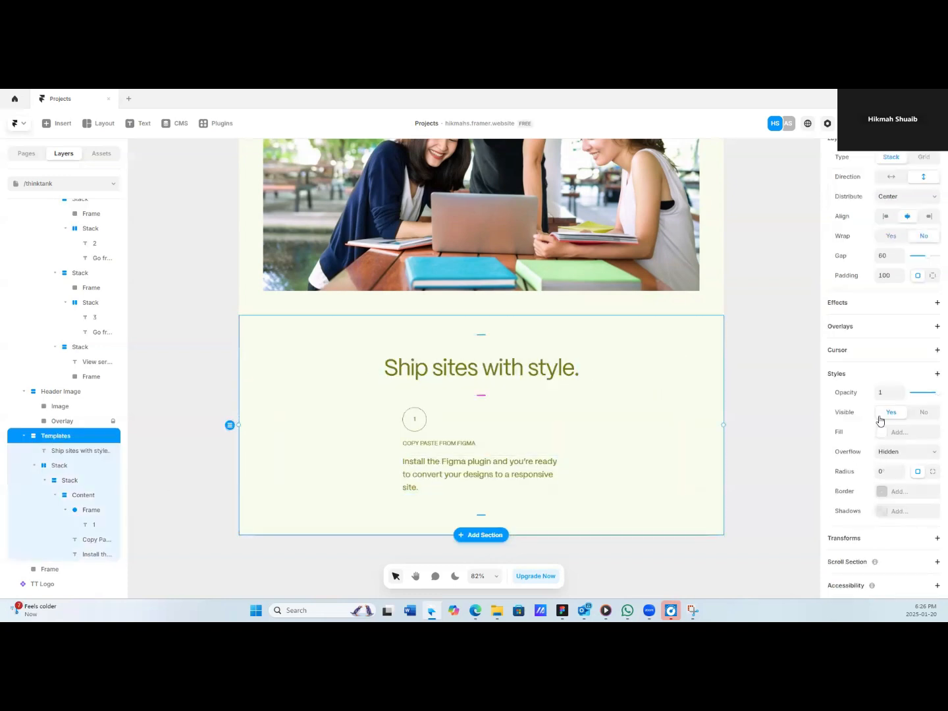
pyautogui.click(888, 178)
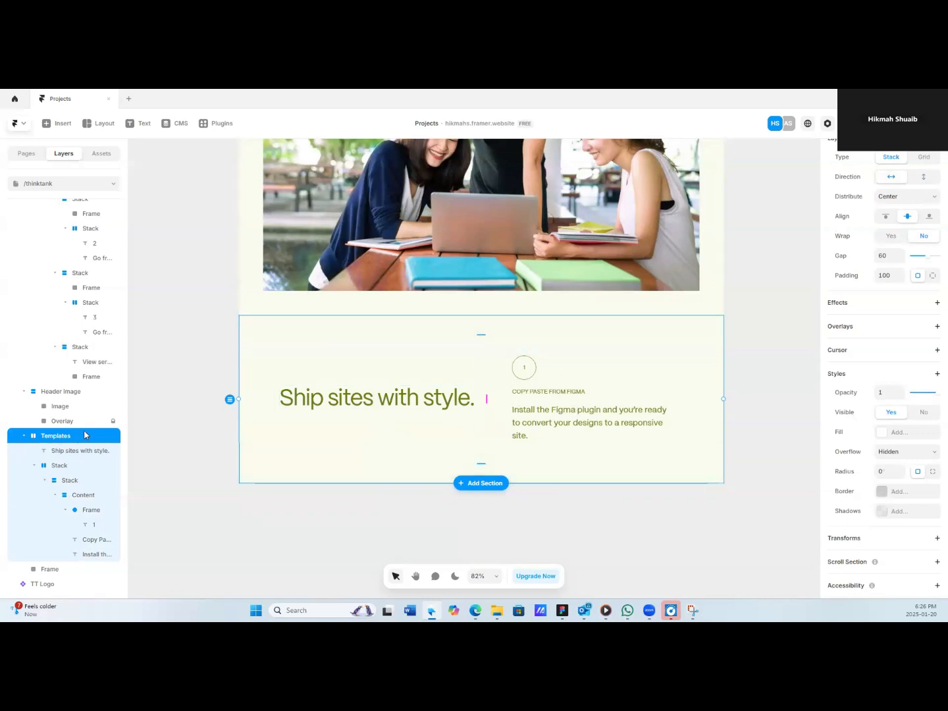
pyautogui.click(58, 465)
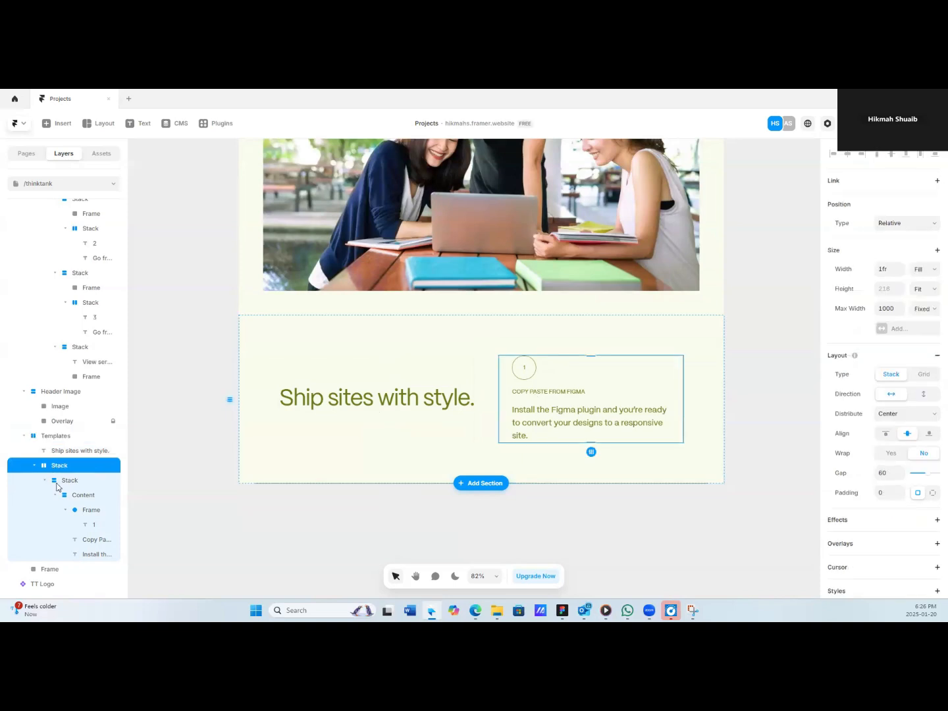
pyautogui.rightClick(64, 471)
pyautogui.click(80, 429)
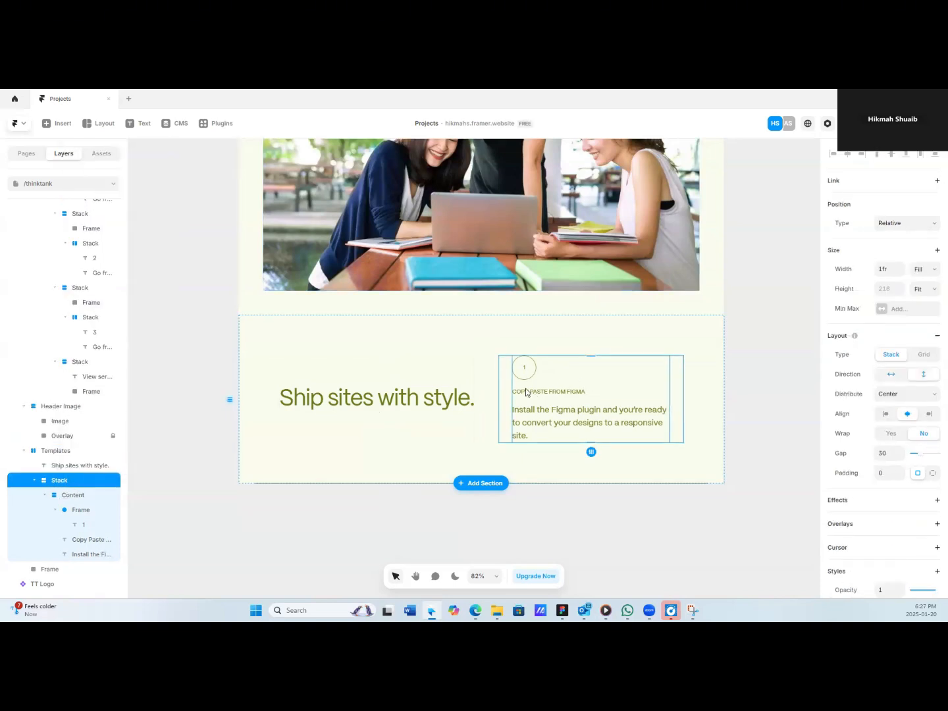
pyautogui.rightClick(66, 483)
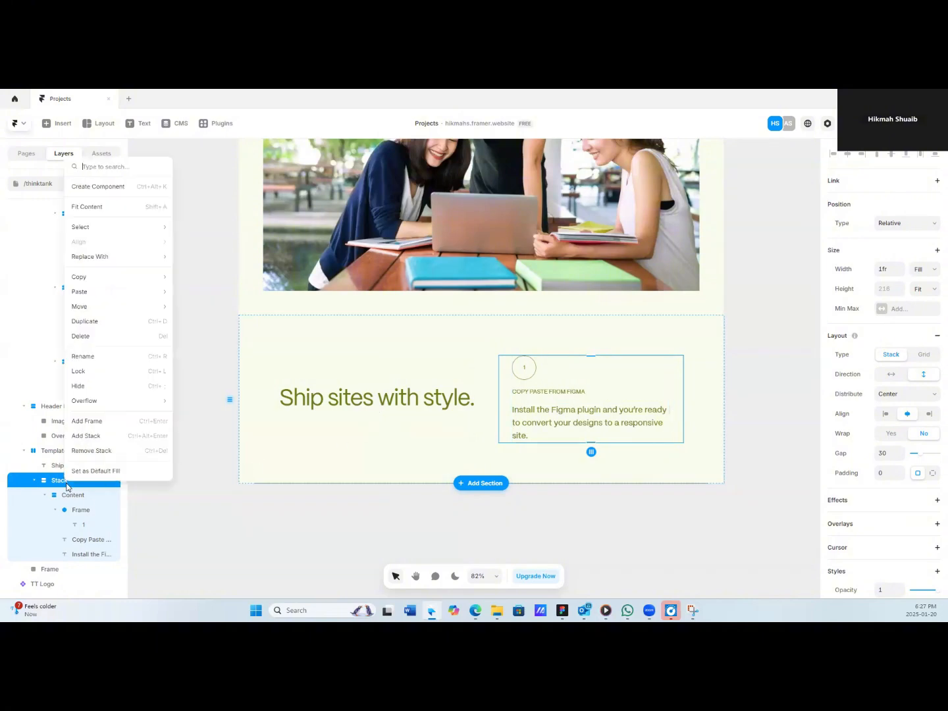
pyautogui.click(94, 435)
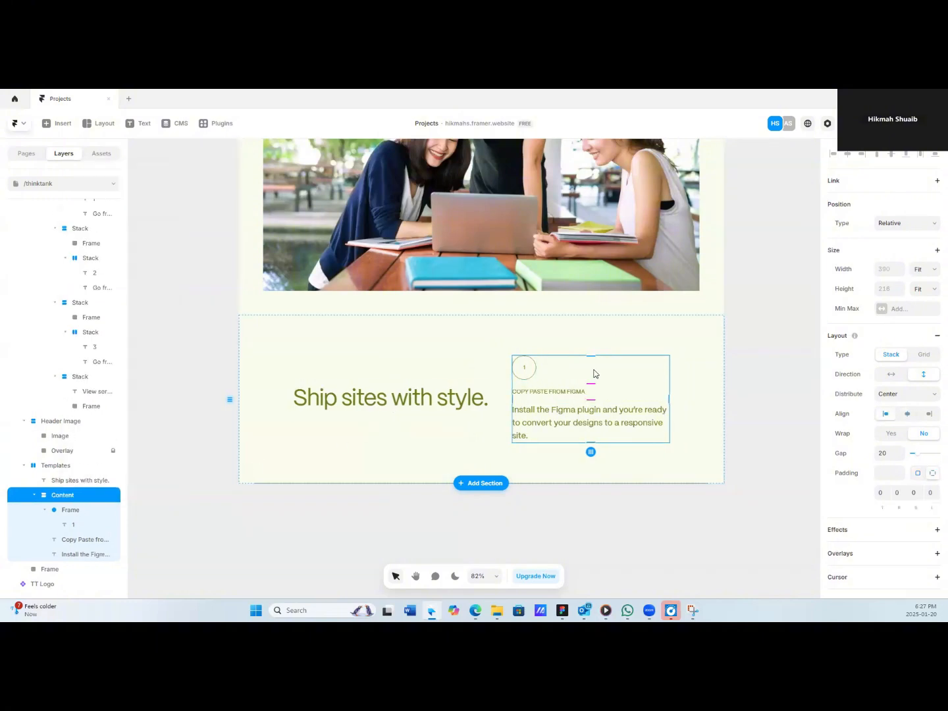
# Widen the "Install the Figma plugin" description text to a fixed width of 500 pixels.
pyautogui.click(784, 418)
pyautogui.click(625, 418)
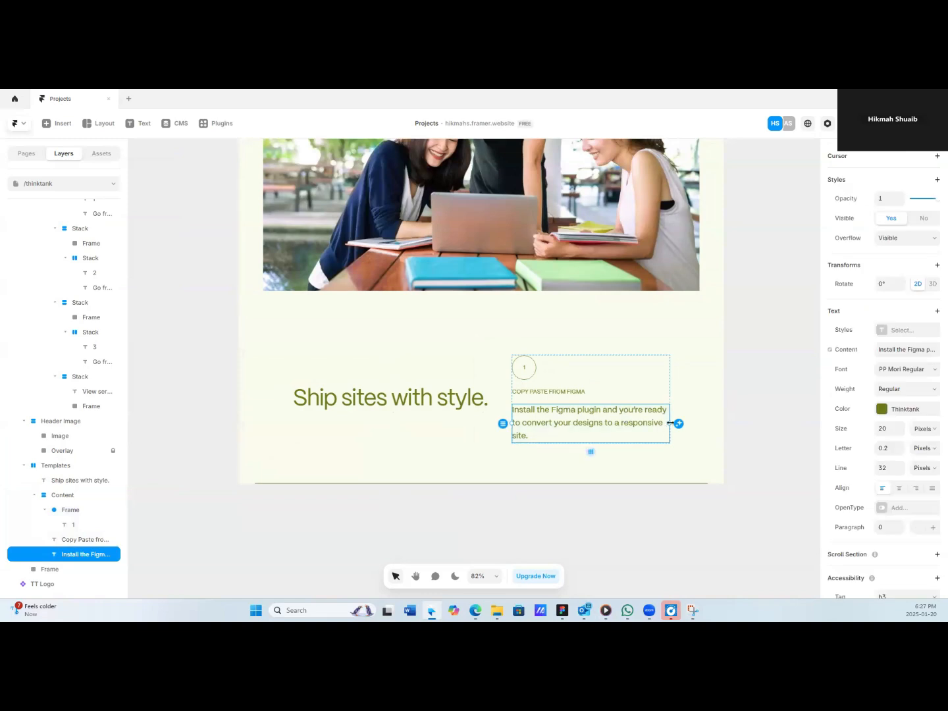
pyautogui.moveTo(669, 424); pyautogui.dragTo(707, 423)
pyautogui.scroll(4, 894, 323)
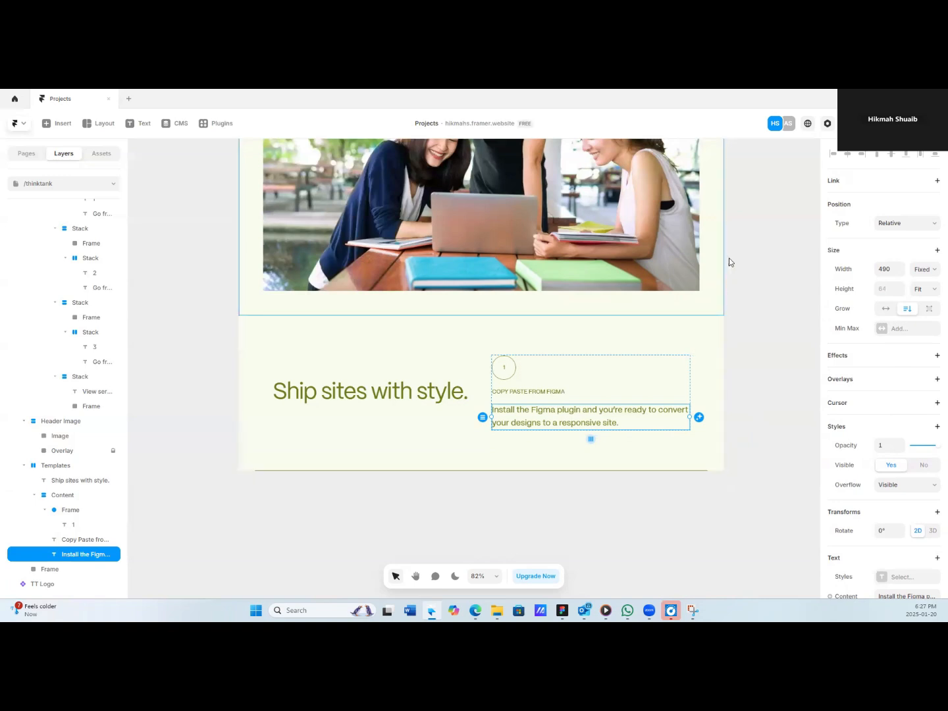
pyautogui.click(902, 267)
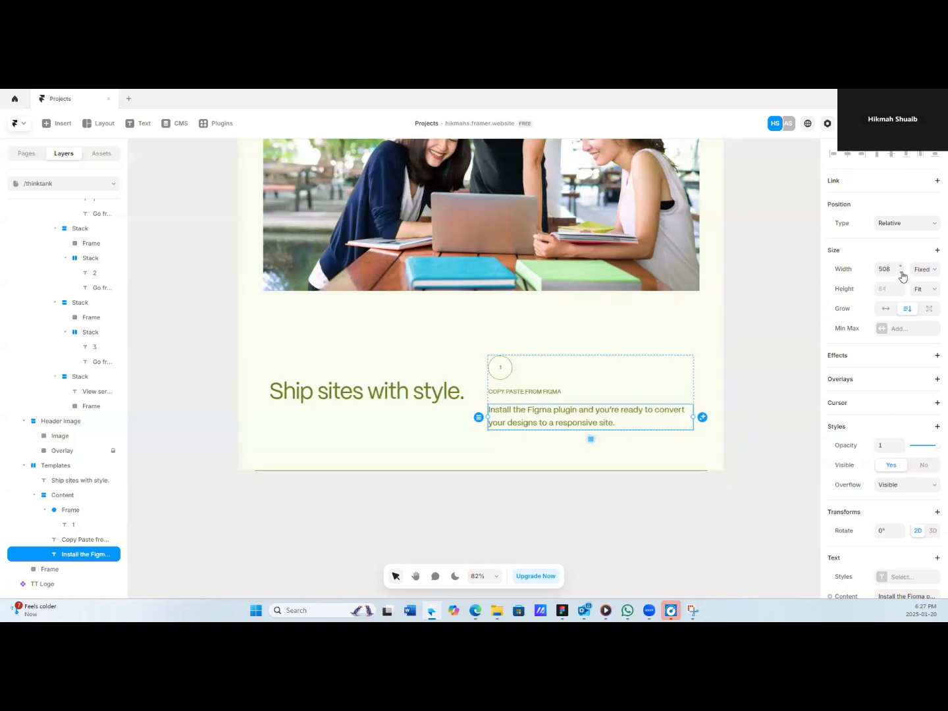
pyautogui.click(901, 272)
pyautogui.click(901, 272)
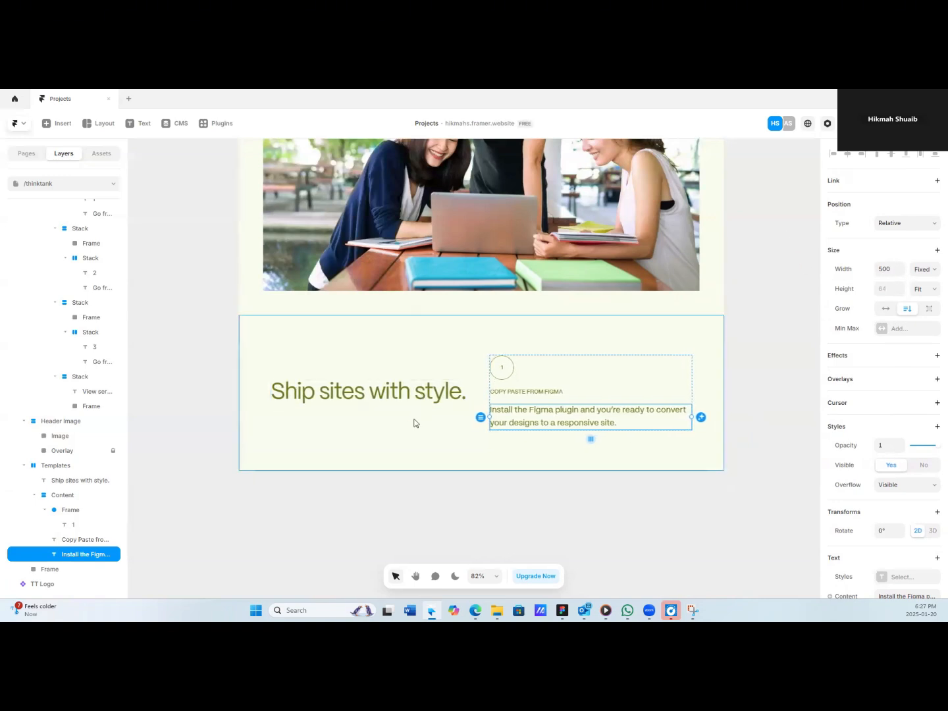
# Set the Templates section's individual padding values to 40 on all four sides.
pyautogui.click(499, 399)
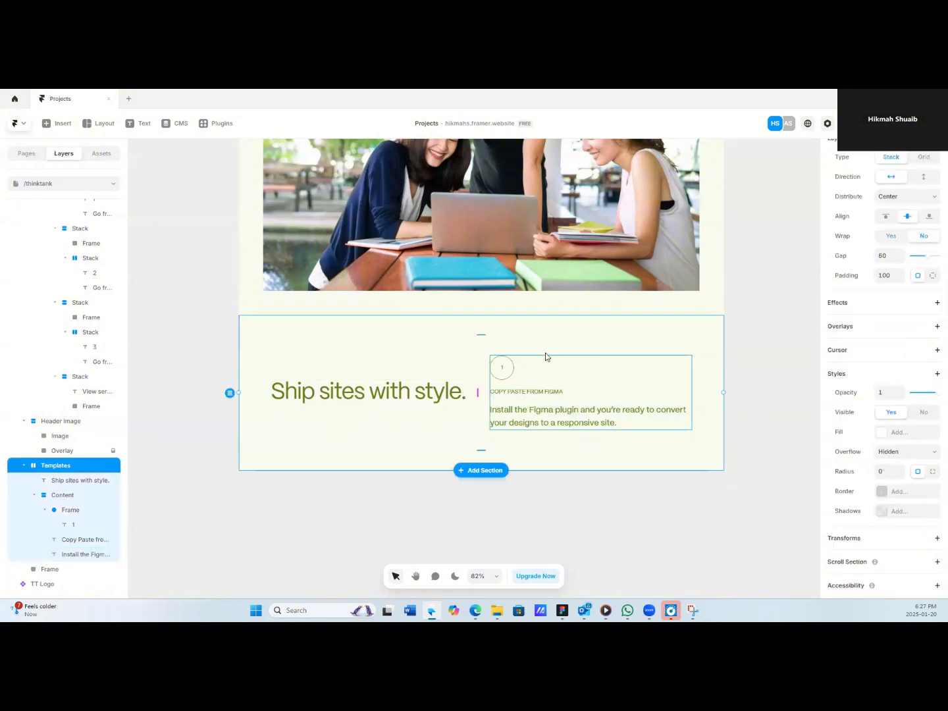
pyautogui.click(551, 370)
pyautogui.click(472, 395)
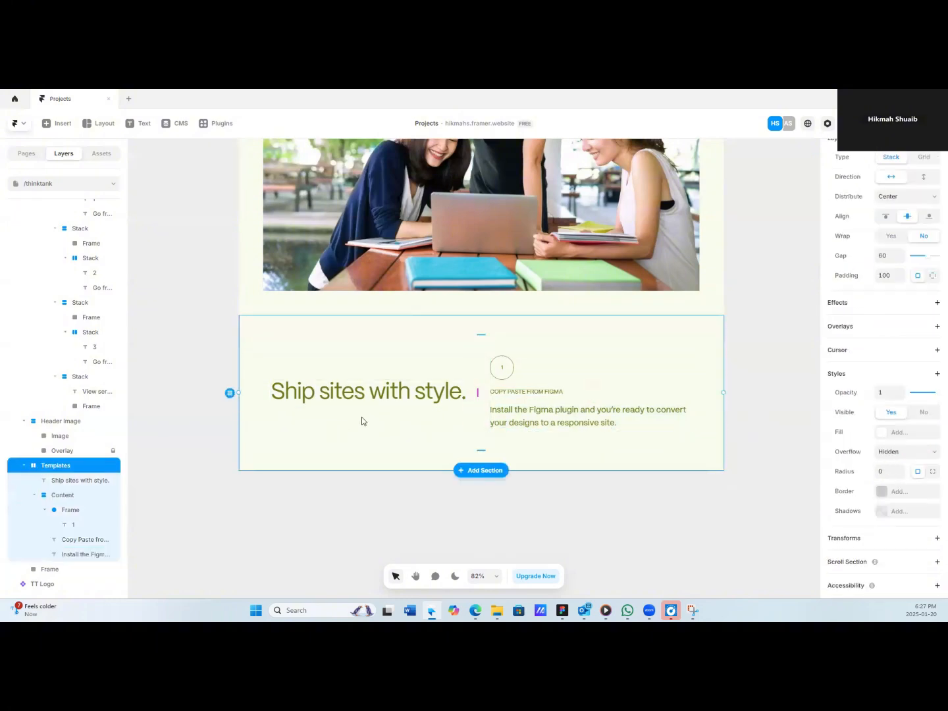
pyautogui.scroll(3, 899, 373)
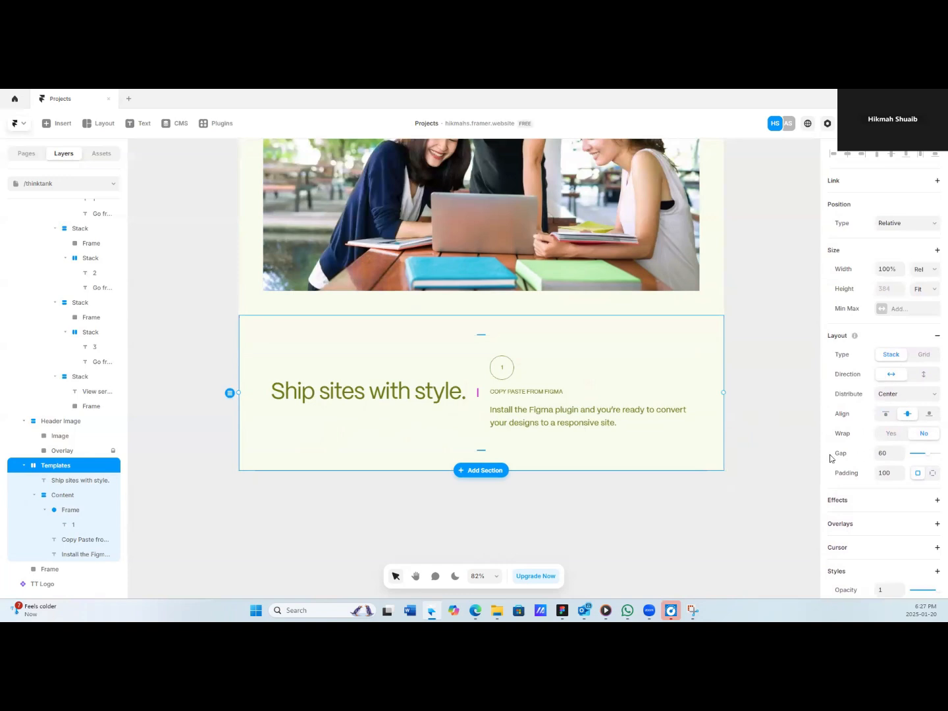
pyautogui.click(891, 475)
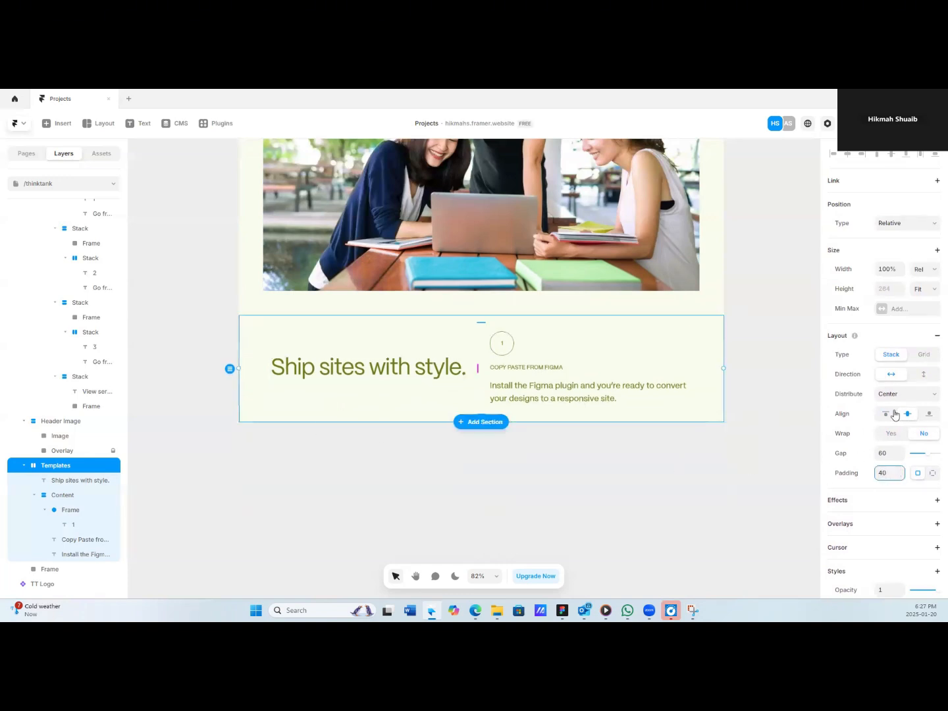
pyautogui.click(928, 474)
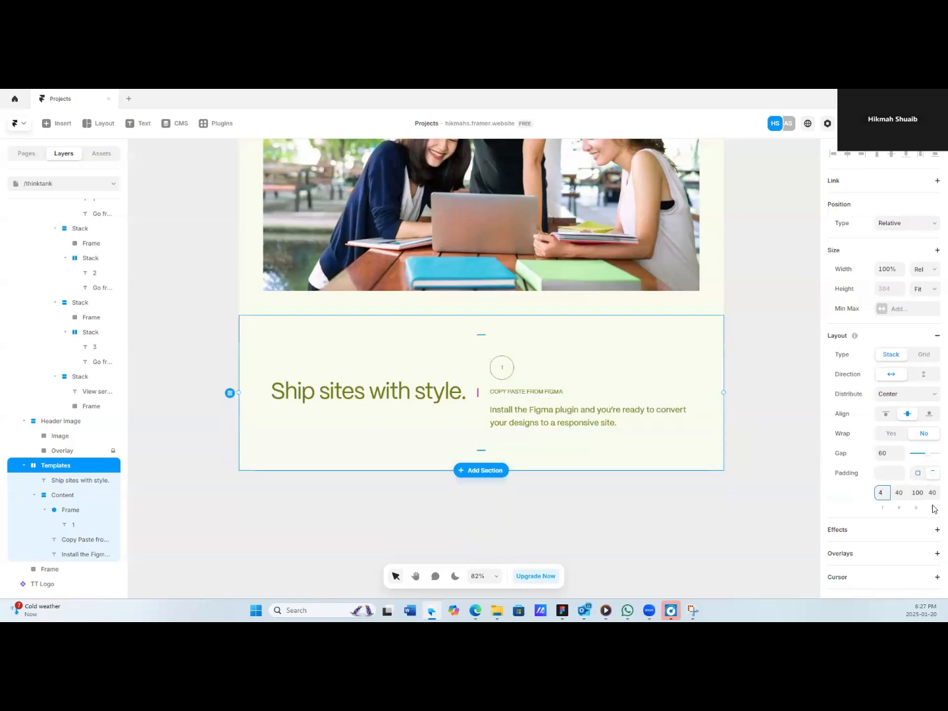
pyautogui.write('40')
pyautogui.click(917, 493)
pyautogui.write('40')
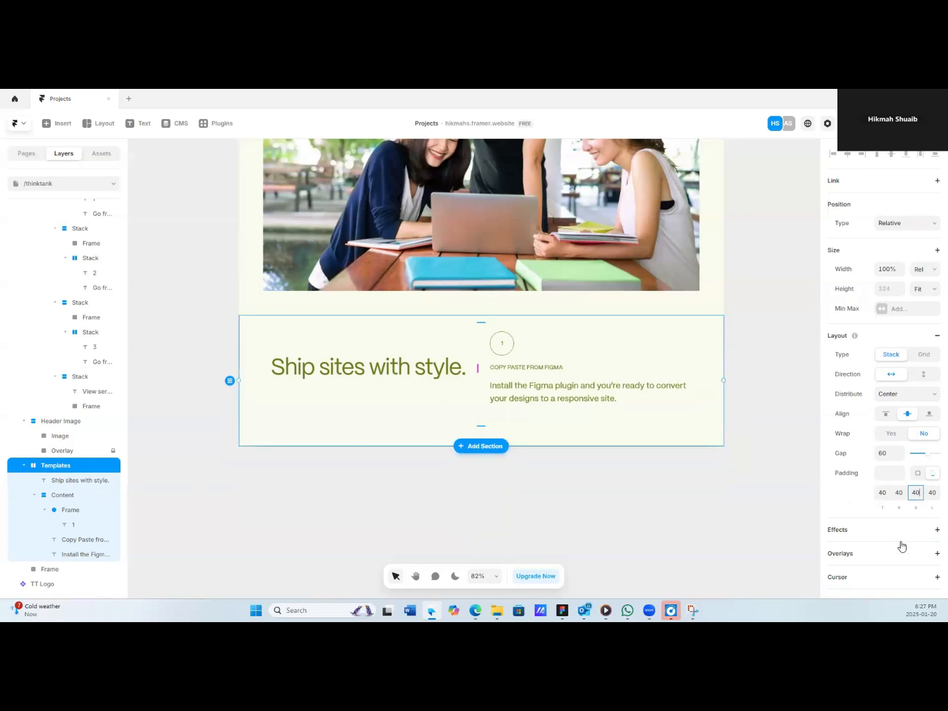
pyautogui.press('Return')
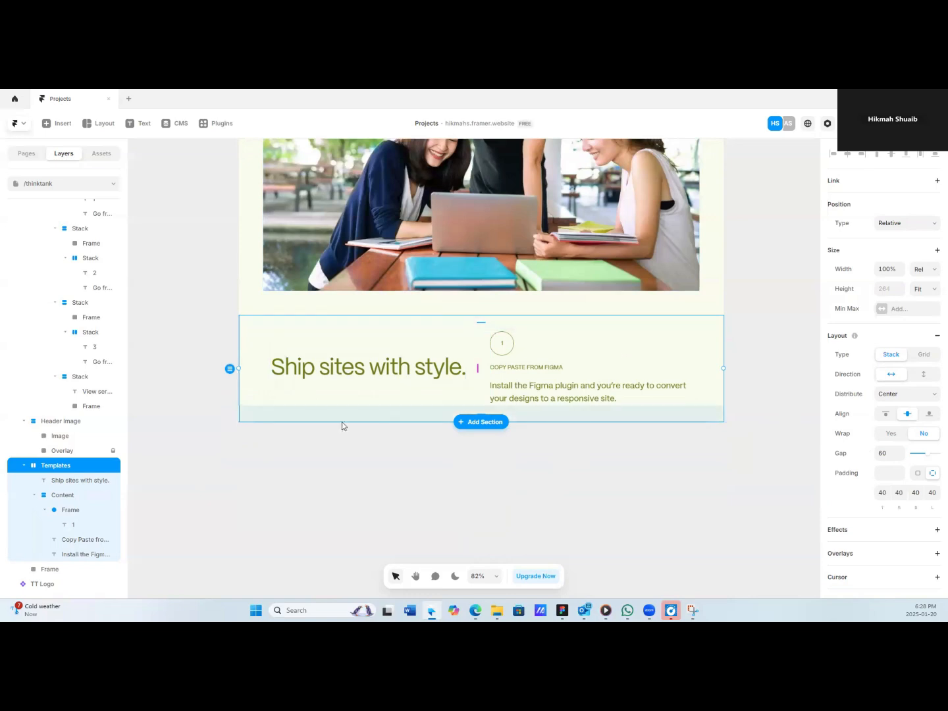
pyautogui.scroll(3, 324, 315)
pyautogui.scroll(3, 323, 315)
pyautogui.scroll(-1, 312, 358)
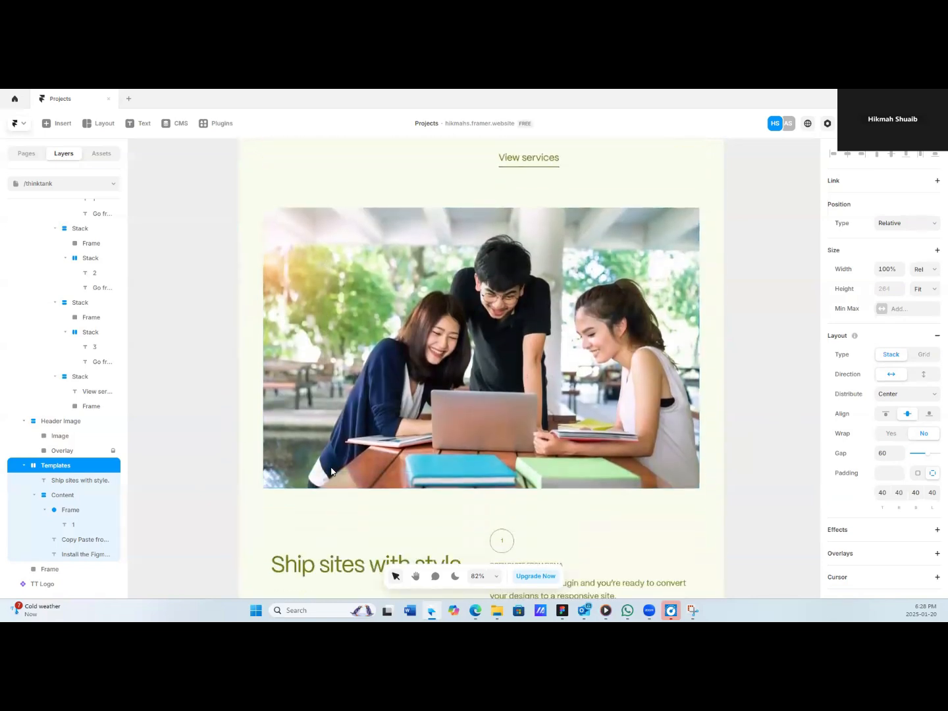
pyautogui.scroll(-1, 371, 484)
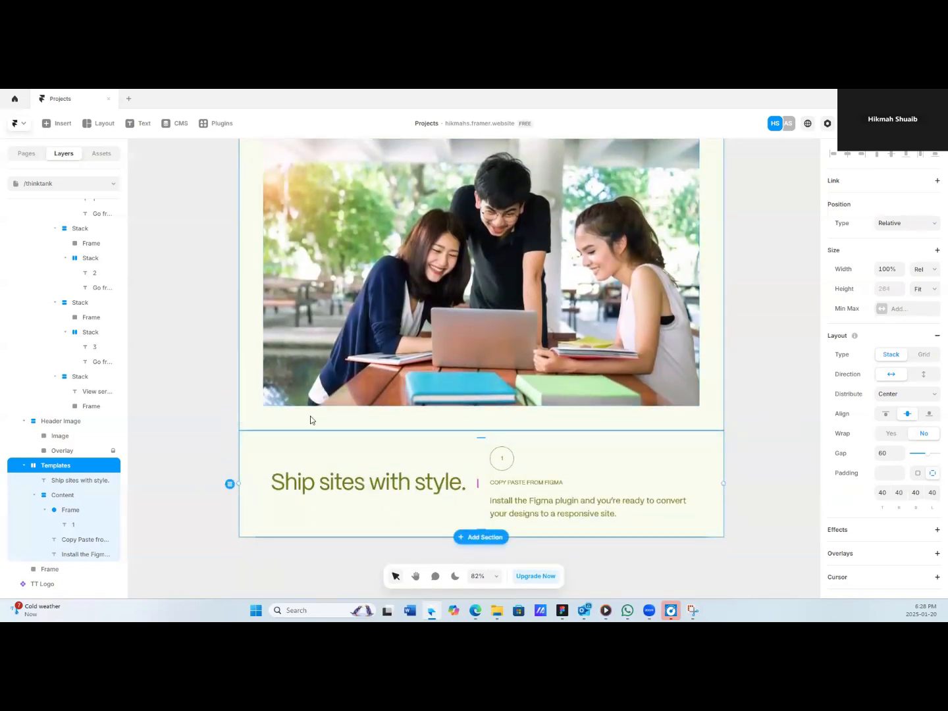
pyautogui.scroll(8, 310, 420)
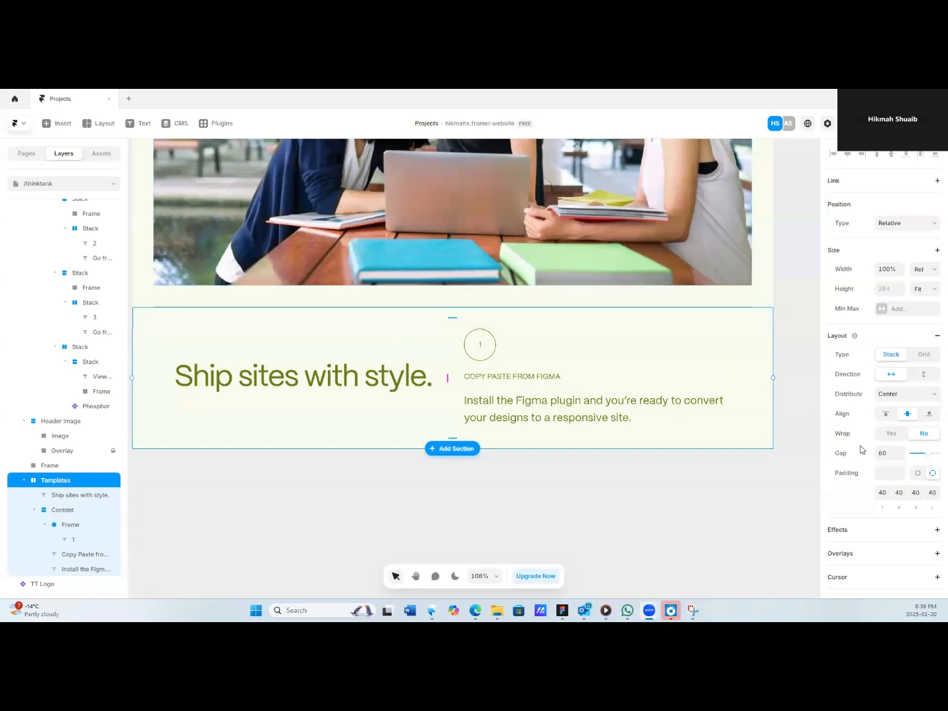
# Set the Templates section's direction to vertical and duplicate its numbered Content block twice.
pyautogui.click(923, 374)
pyautogui.click(489, 442)
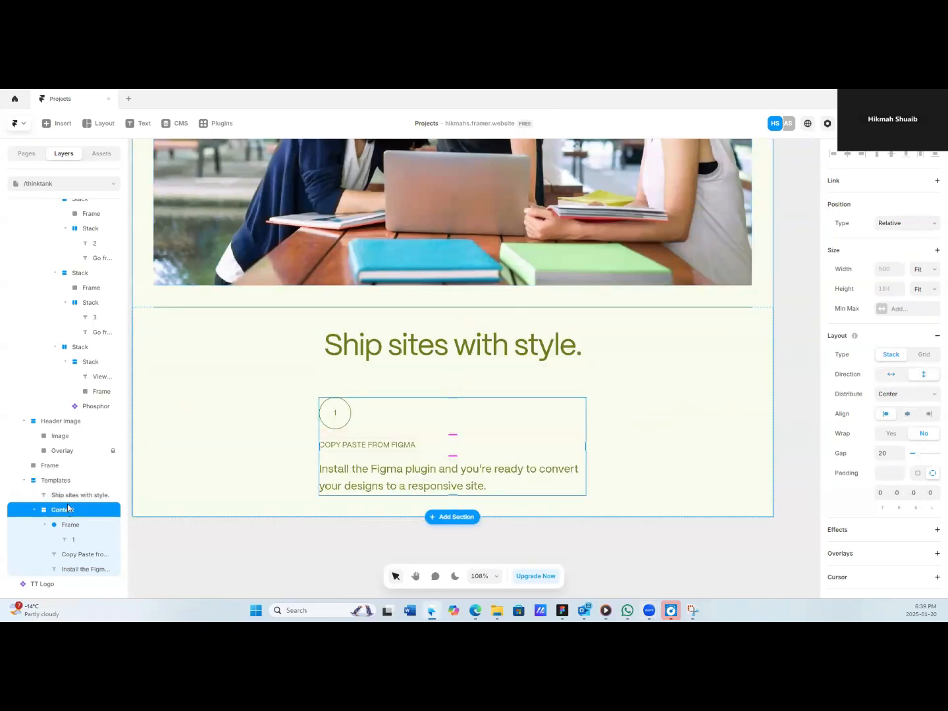
pyautogui.hotkey('ctrl', 'd')
pyautogui.scroll(-1, 503, 477)
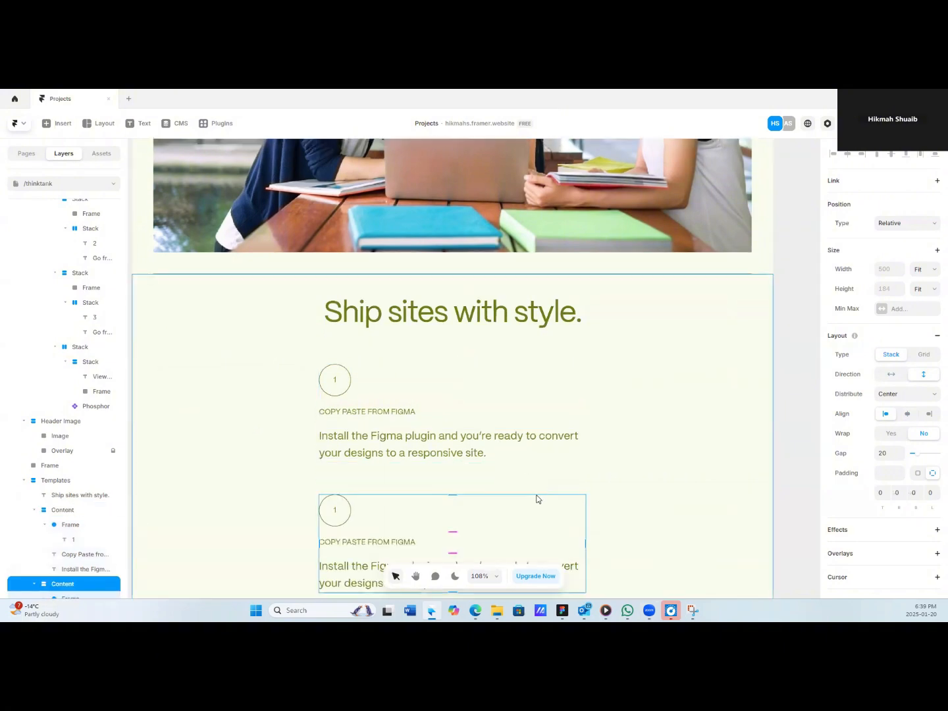
pyautogui.scroll(-1, 465, 501)
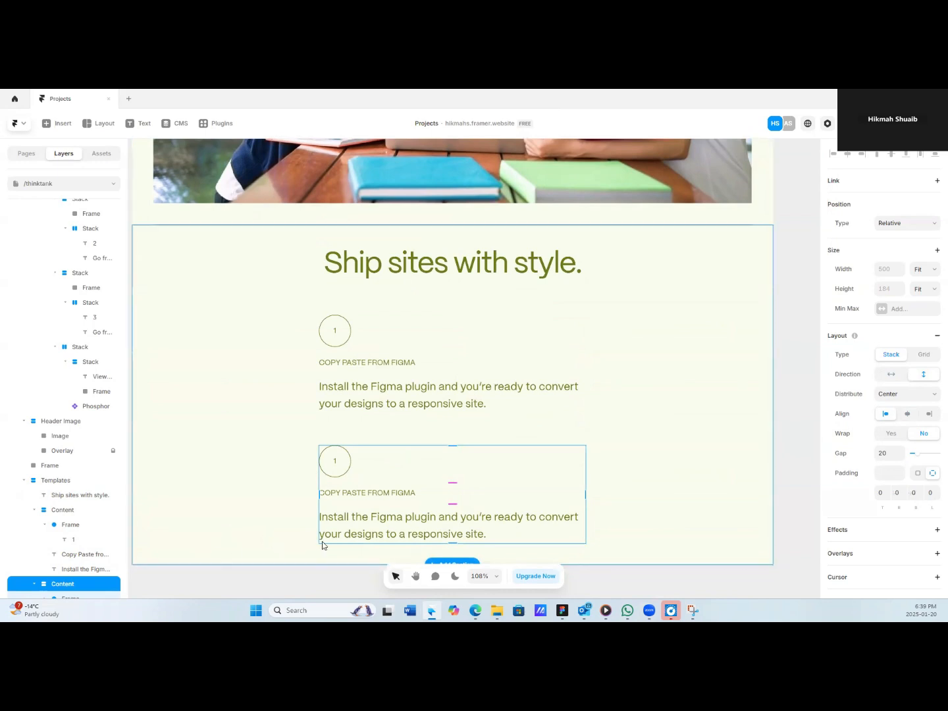
pyautogui.hotkey('ctrl', 'd')
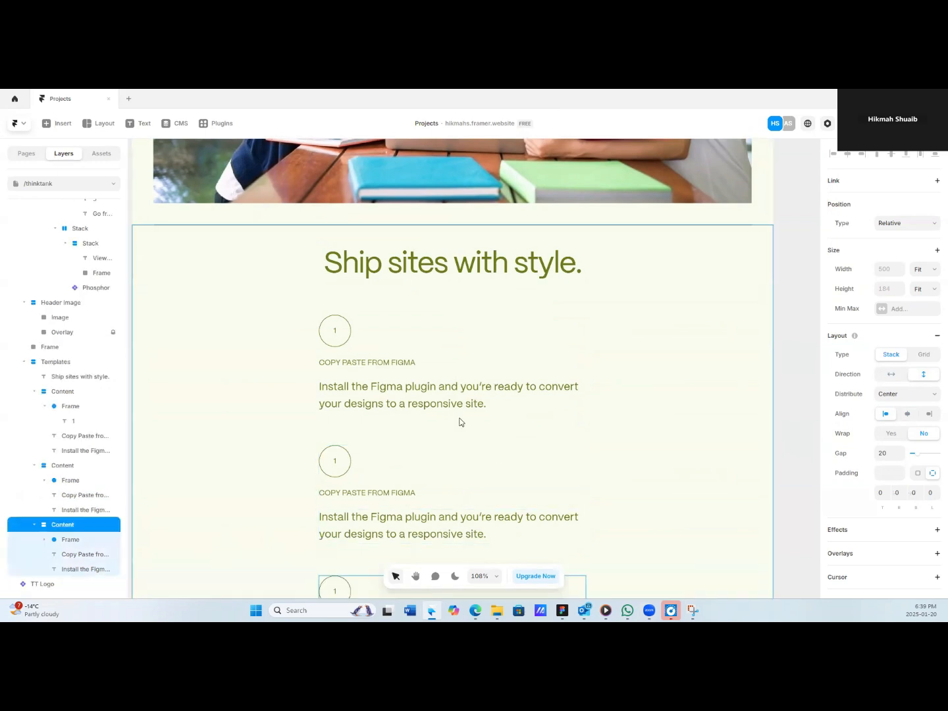
# Wrap the two duplicated Content blocks in a new stack and set that stack's width to Fit.
pyautogui.keyDown('shift'); pyautogui.click(53, 465); pyautogui.keyUp('shift')
pyautogui.rightClick(59, 462)
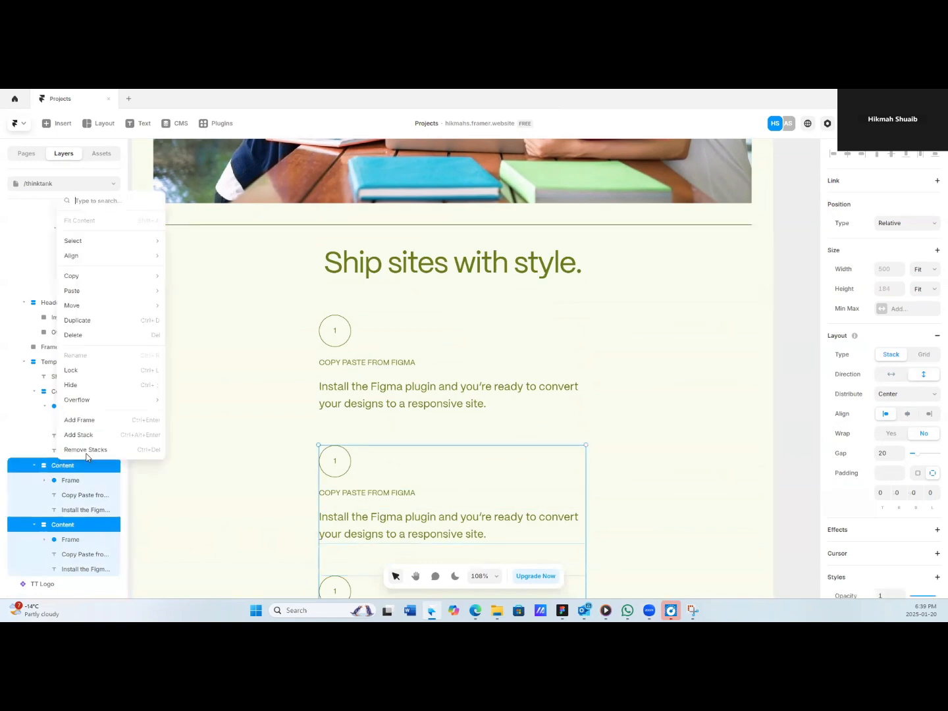
pyautogui.click(69, 432)
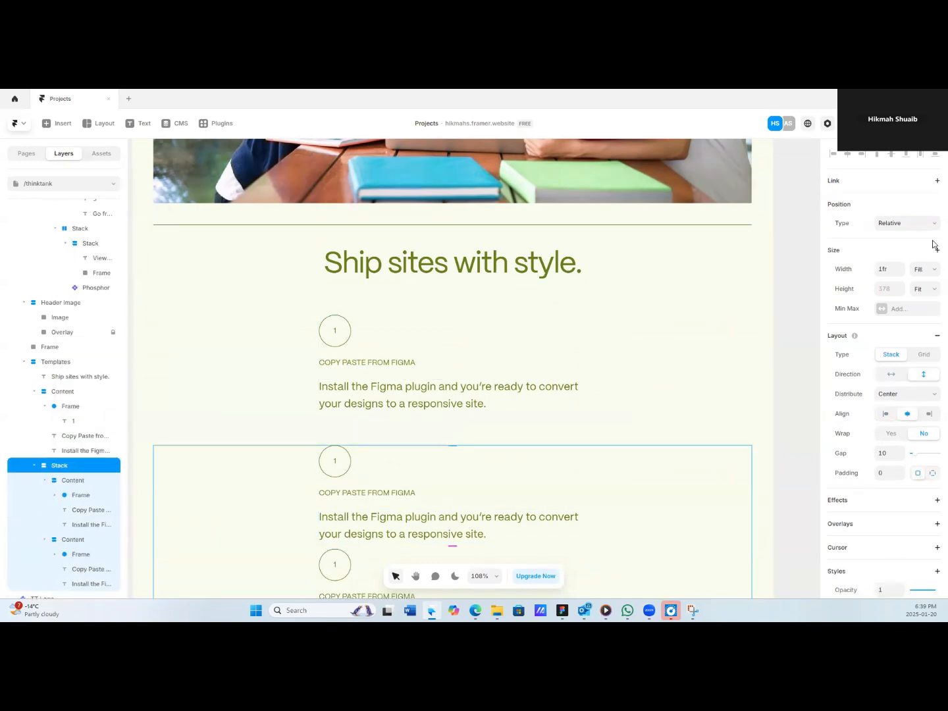
pyautogui.click(925, 268)
pyautogui.click(926, 316)
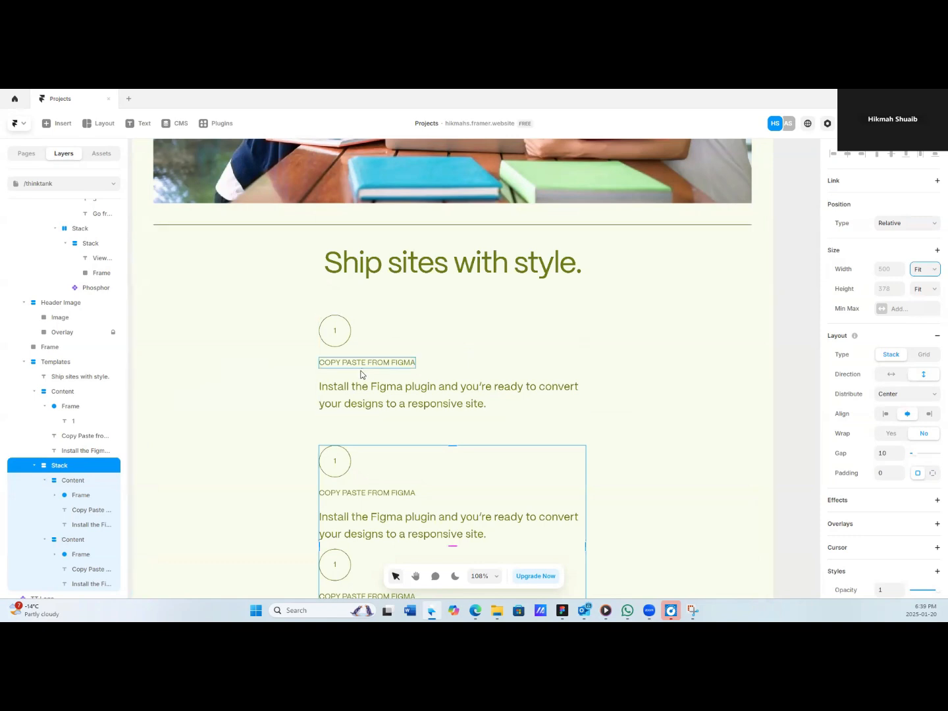
# Wrap the "Ship sites with style." heading and the first numbered Content block in a new stack.
pyautogui.click(398, 343)
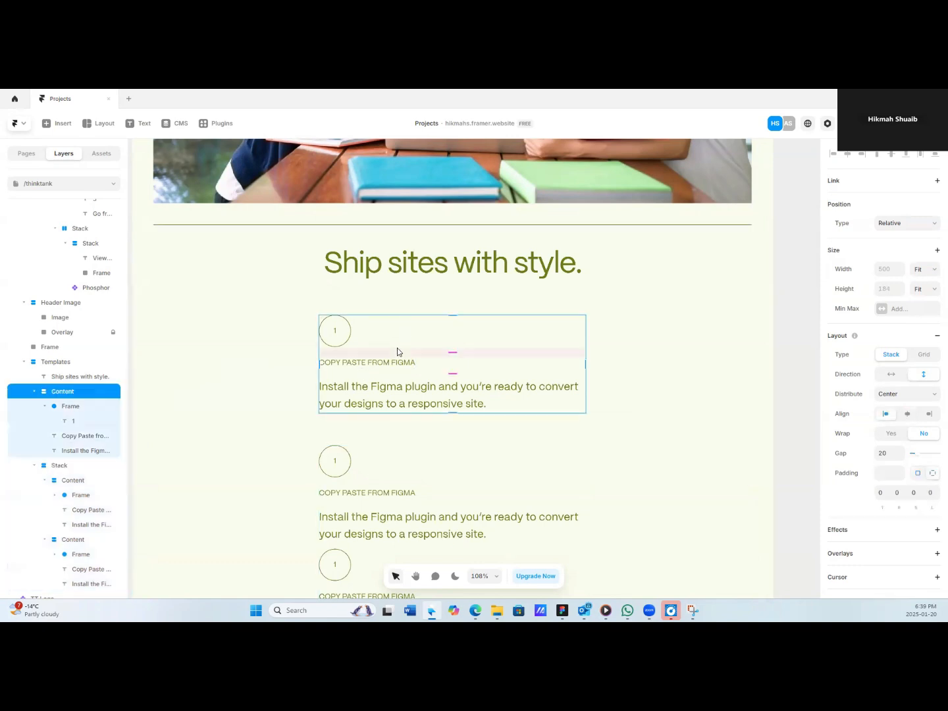
pyautogui.click(91, 466)
pyautogui.click(57, 376)
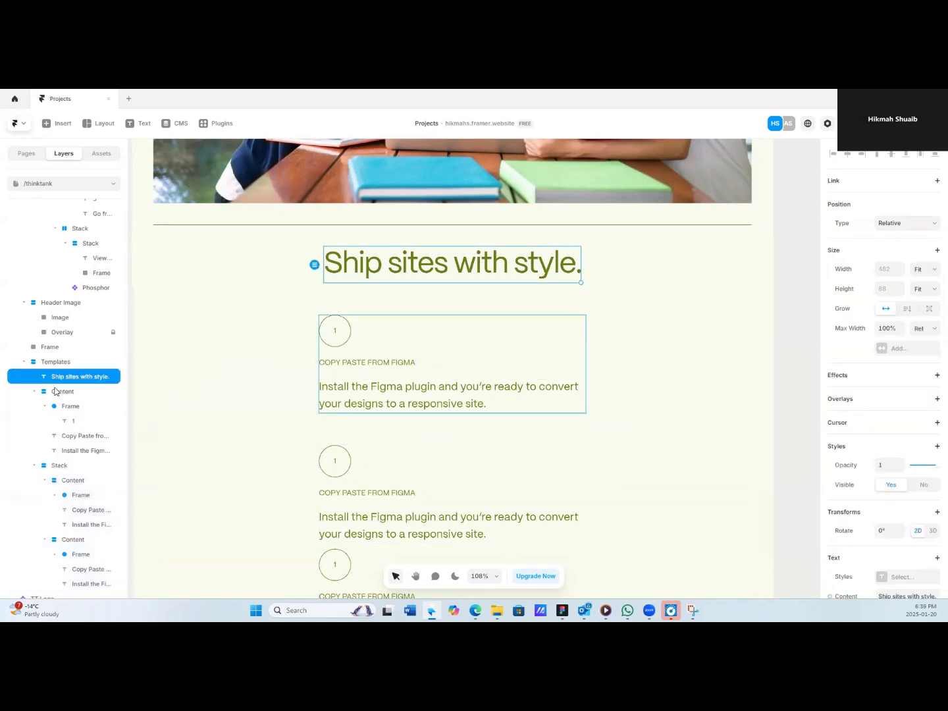
pyautogui.keyDown('shift'); pyautogui.click(57, 391); pyautogui.keyUp('shift')
pyautogui.rightClick(98, 381)
pyautogui.click(104, 357)
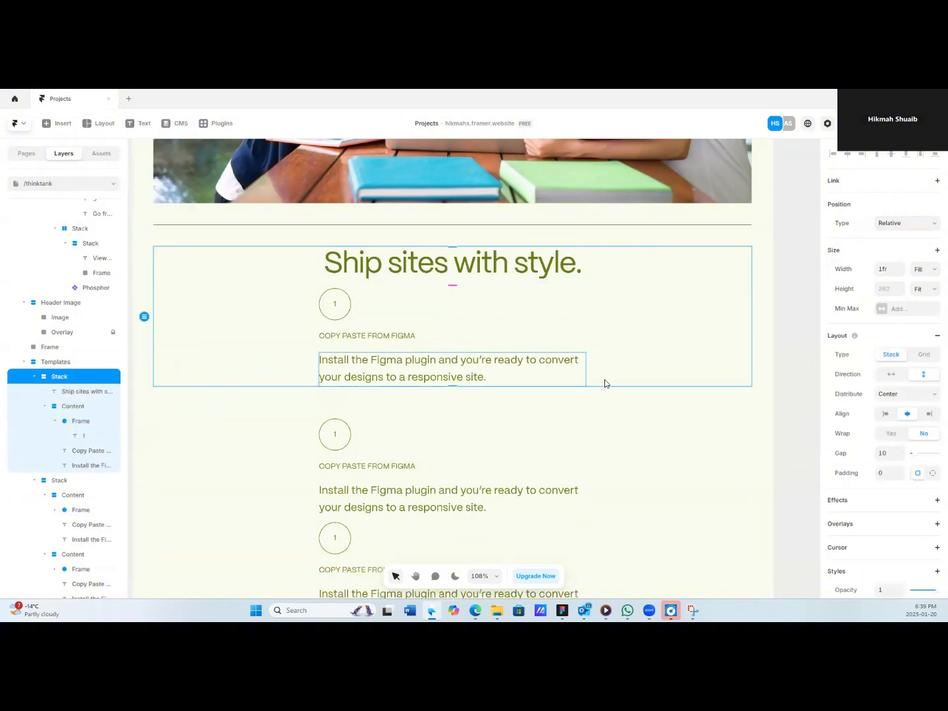
# Set the width of the stack around the heading and first Content block to Fit Content.
pyautogui.click(921, 270)
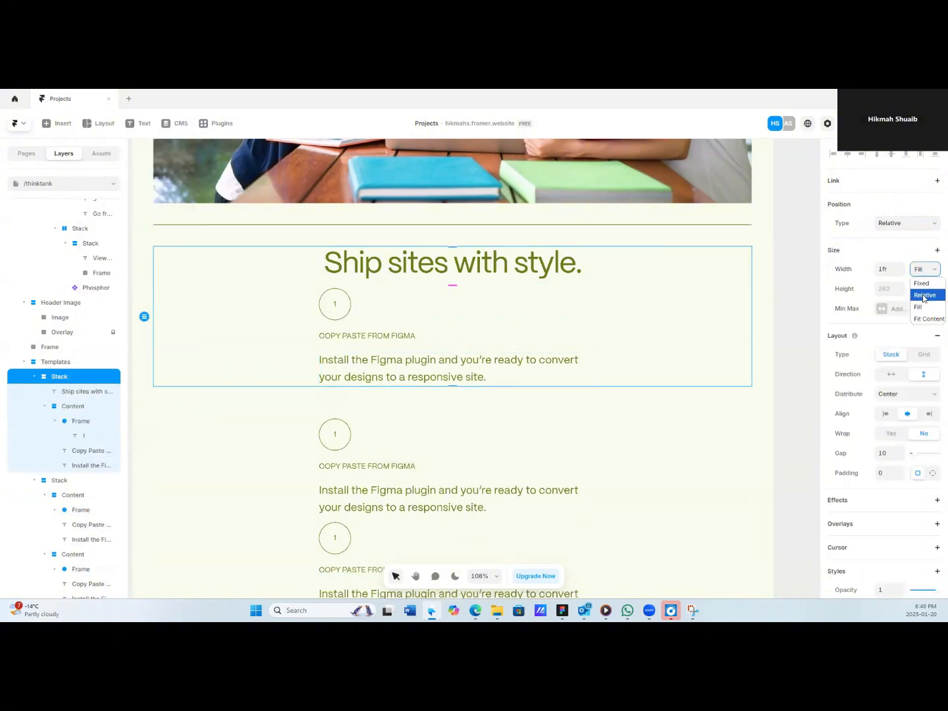
pyautogui.click(922, 296)
pyautogui.click(927, 268)
pyautogui.click(925, 319)
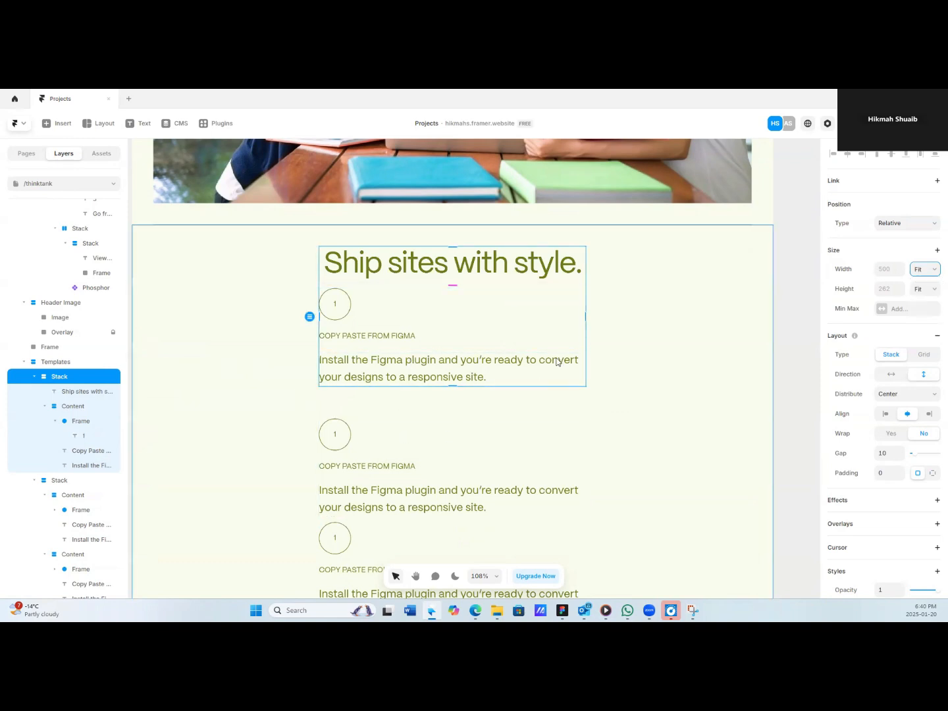
# Set the Templates section's direction to horizontal and its gap to 120, matching the Hero page section's gap.
pyautogui.click(658, 311)
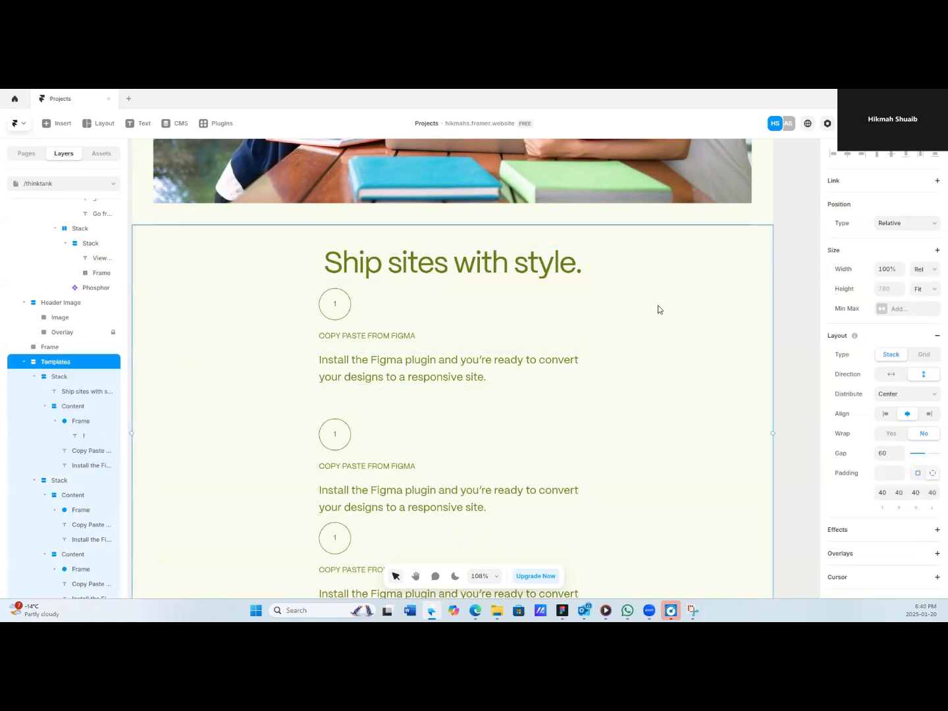
pyautogui.click(893, 376)
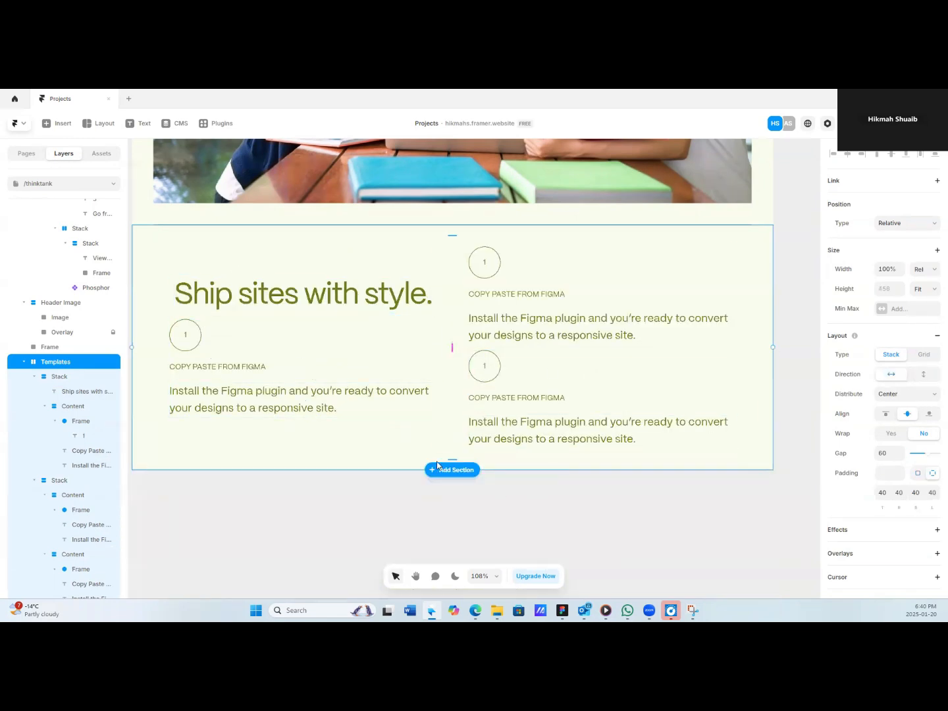
pyautogui.scroll(-1, 566, 418)
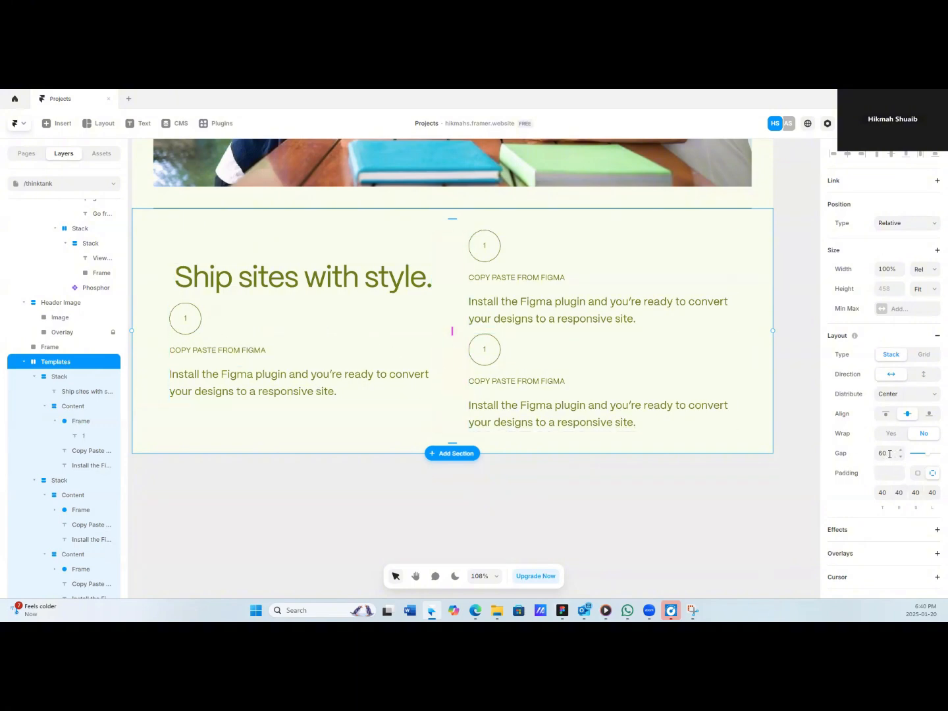
pyautogui.scroll(8, 347, 343)
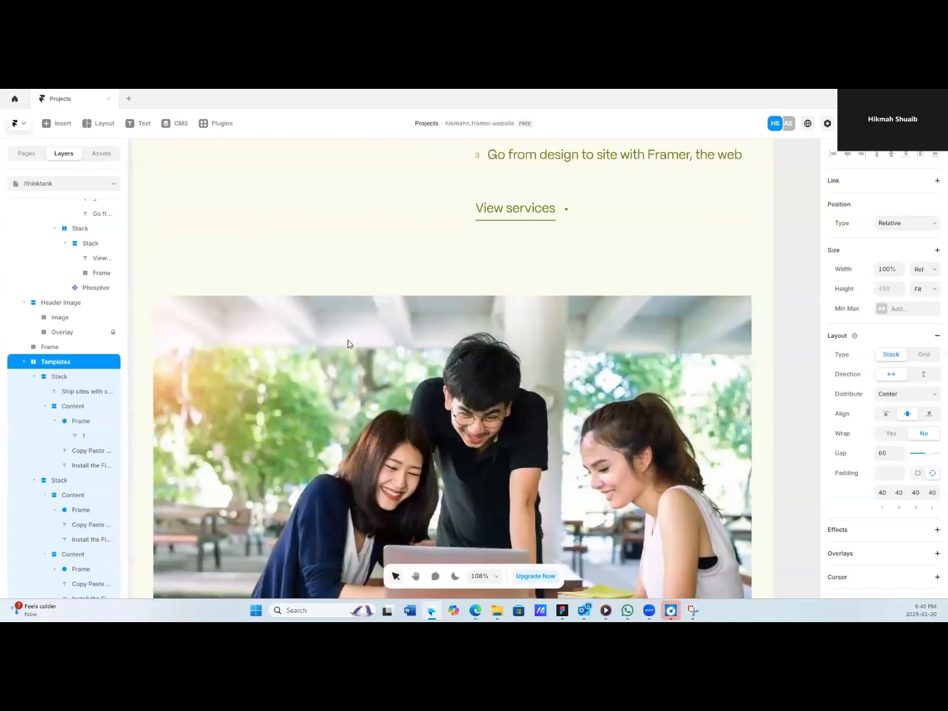
pyautogui.scroll(5, 347, 340)
pyautogui.click(372, 300)
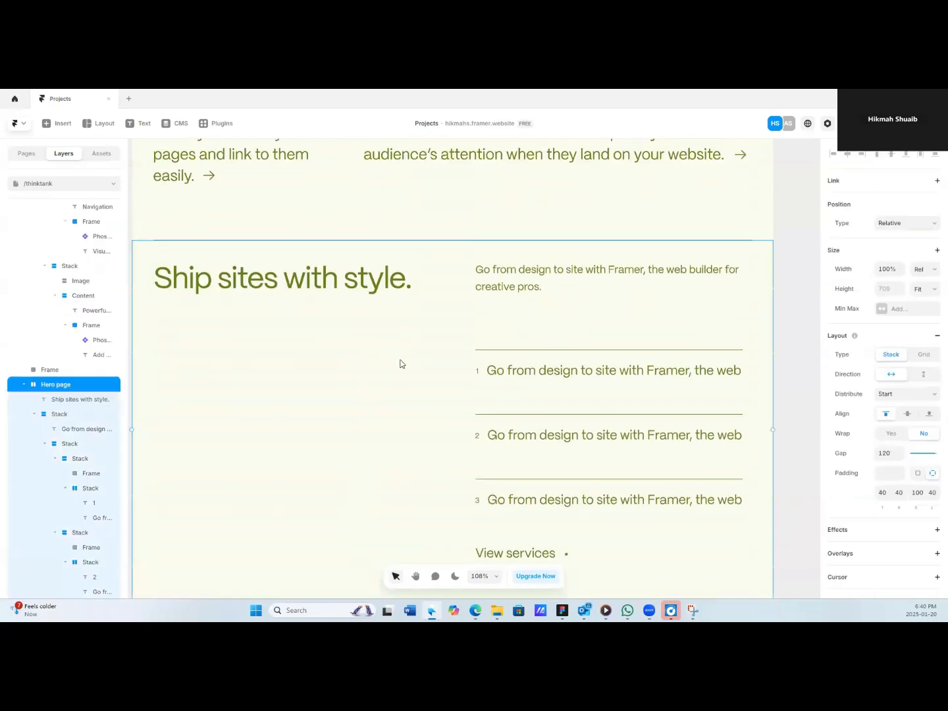
pyautogui.scroll(-10, 441, 421)
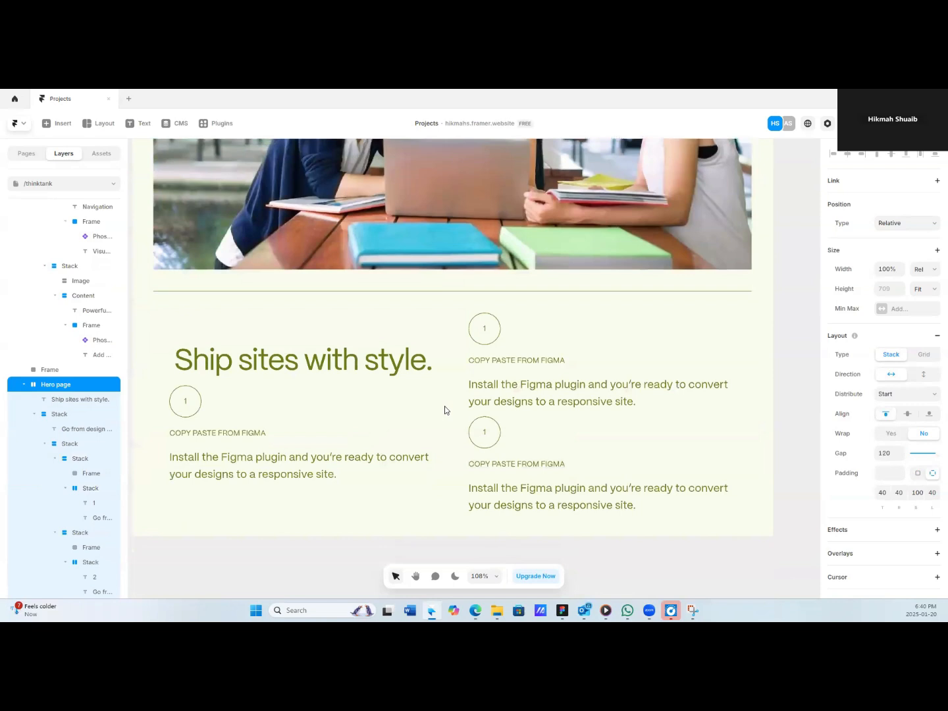
pyautogui.scroll(-2, 445, 410)
pyautogui.click(446, 328)
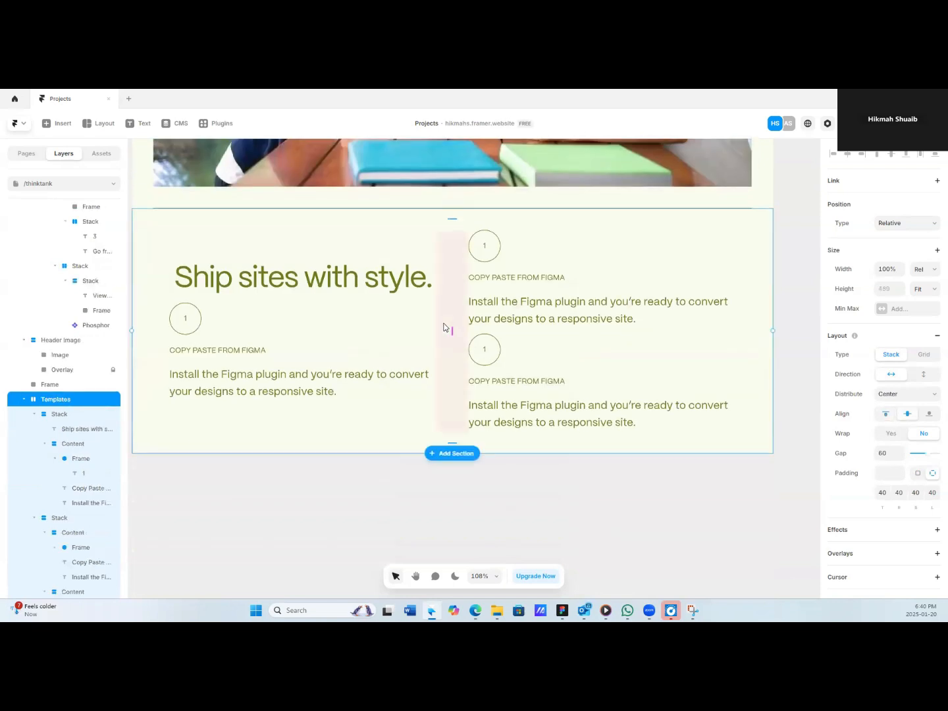
pyautogui.click(887, 455)
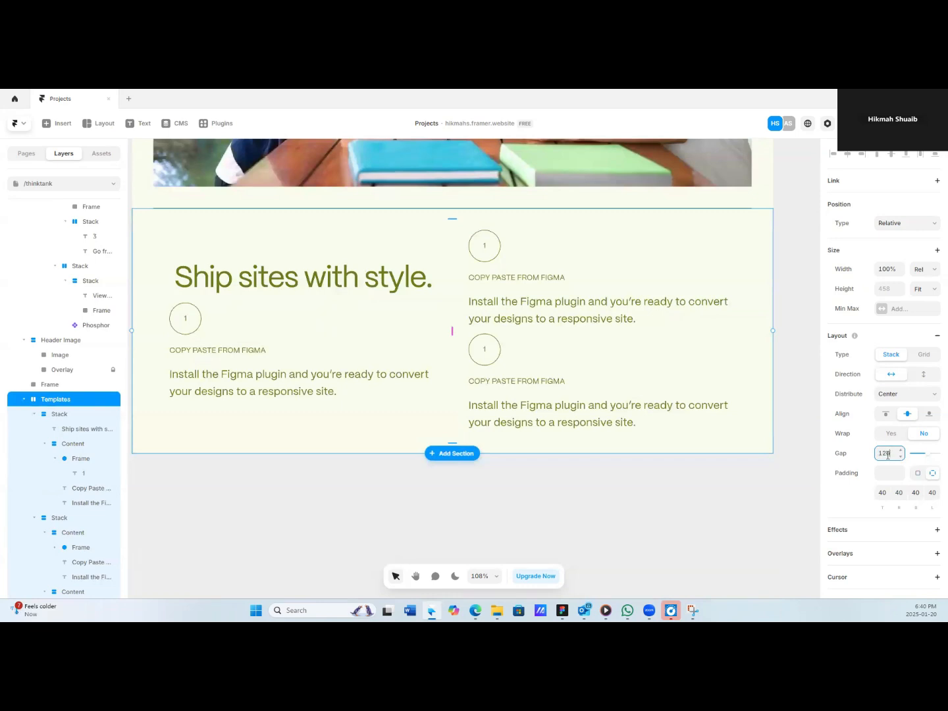
pyautogui.press('Return')
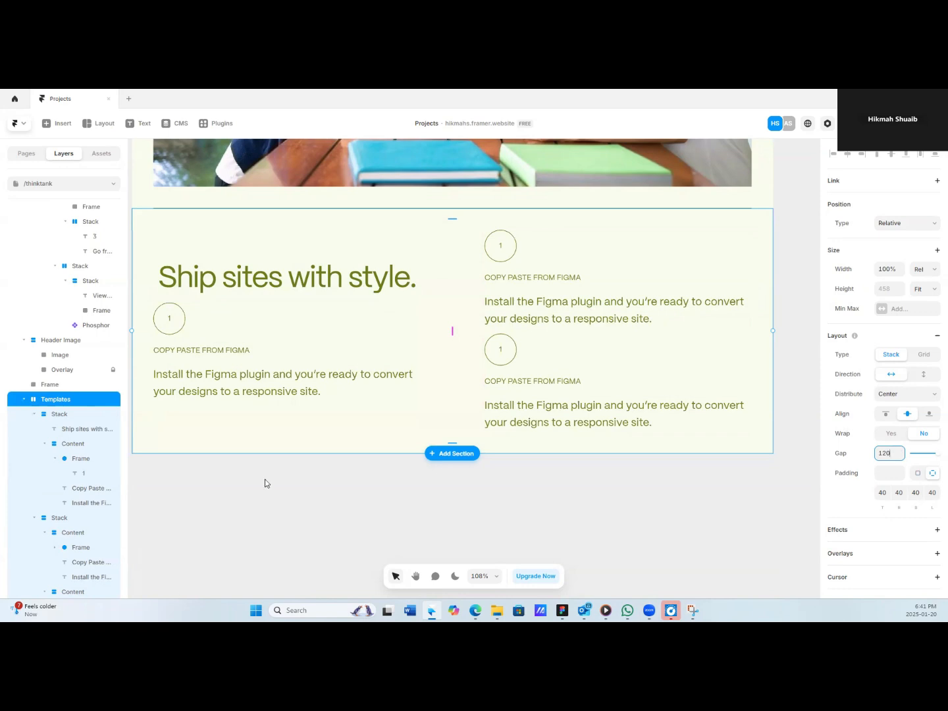
# Try Start distribution on the stack holding the heading and first Content block, and undo it.
pyautogui.click(42, 414)
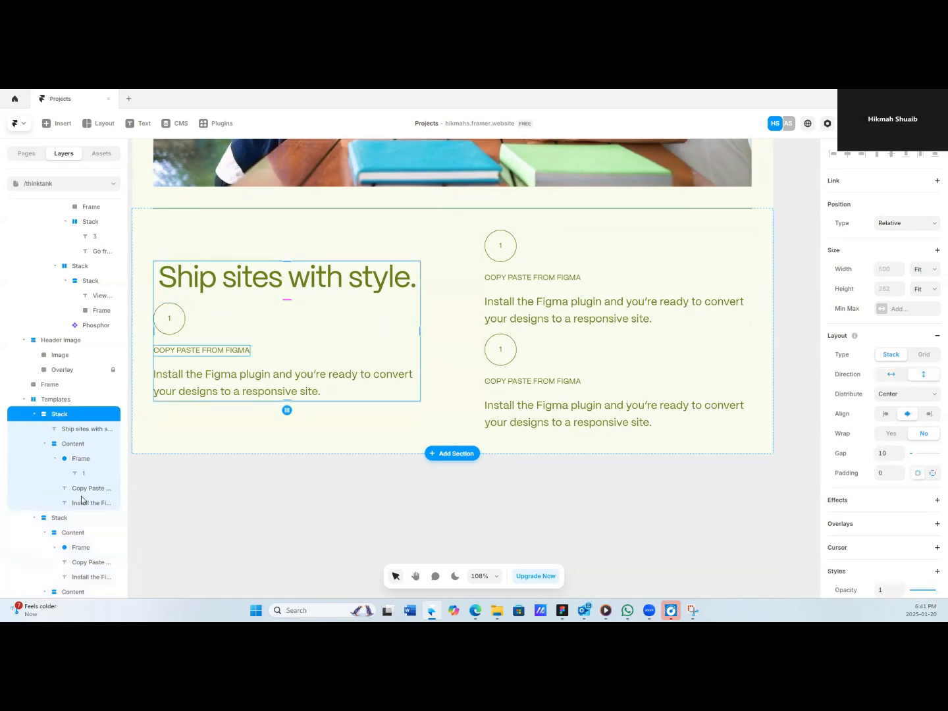
pyautogui.keyDown('shift'); pyautogui.click(60, 518); pyautogui.keyUp('shift')
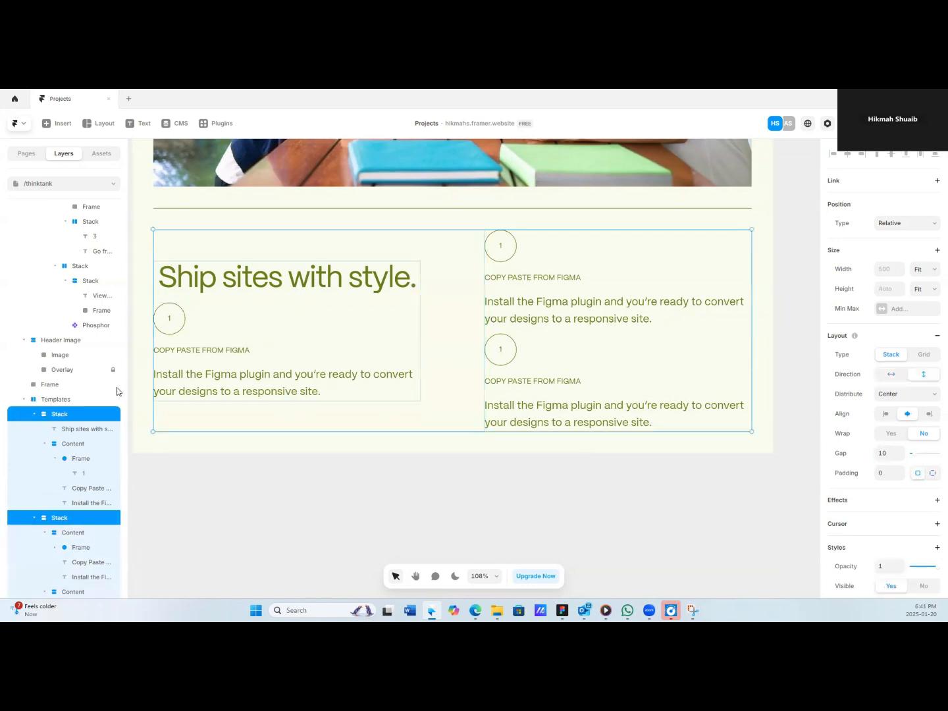
pyautogui.click(102, 417)
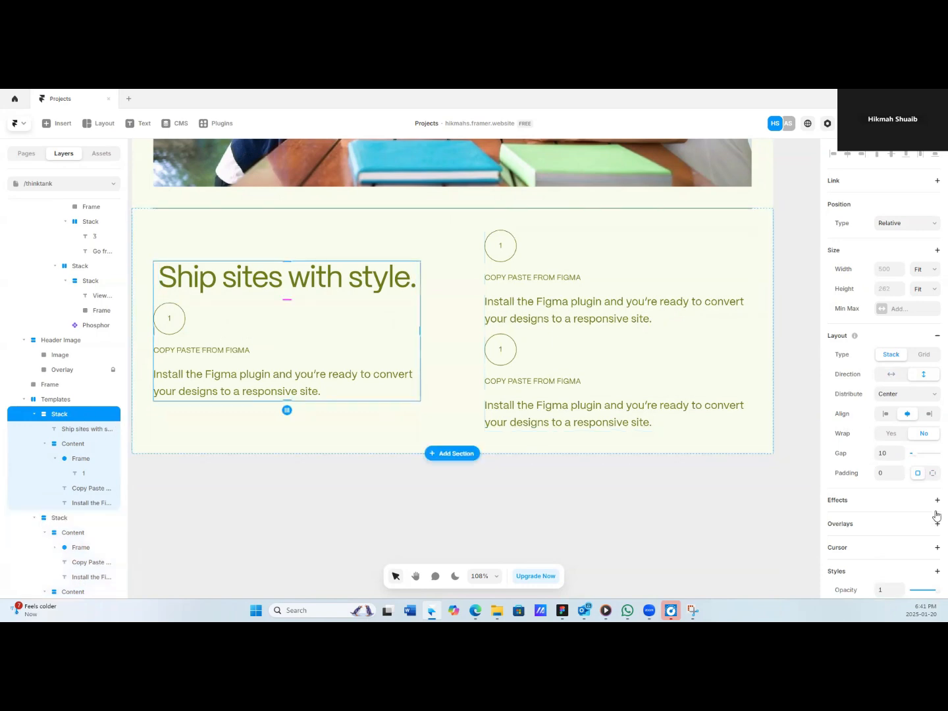
pyautogui.click(890, 397)
pyautogui.click(892, 410)
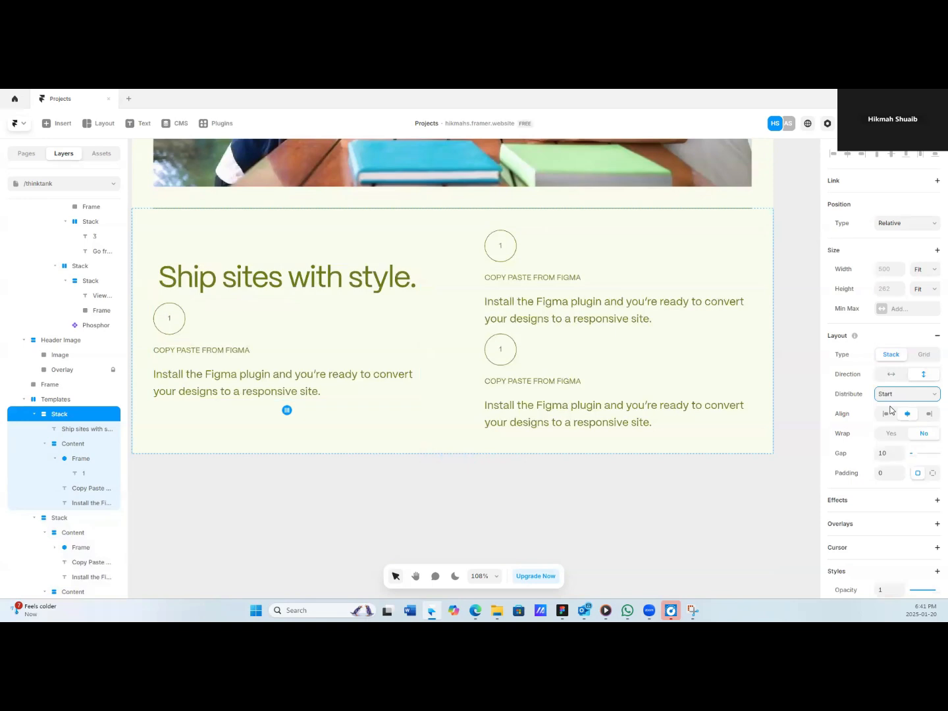
pyautogui.hotkey('ctrl', 'z')
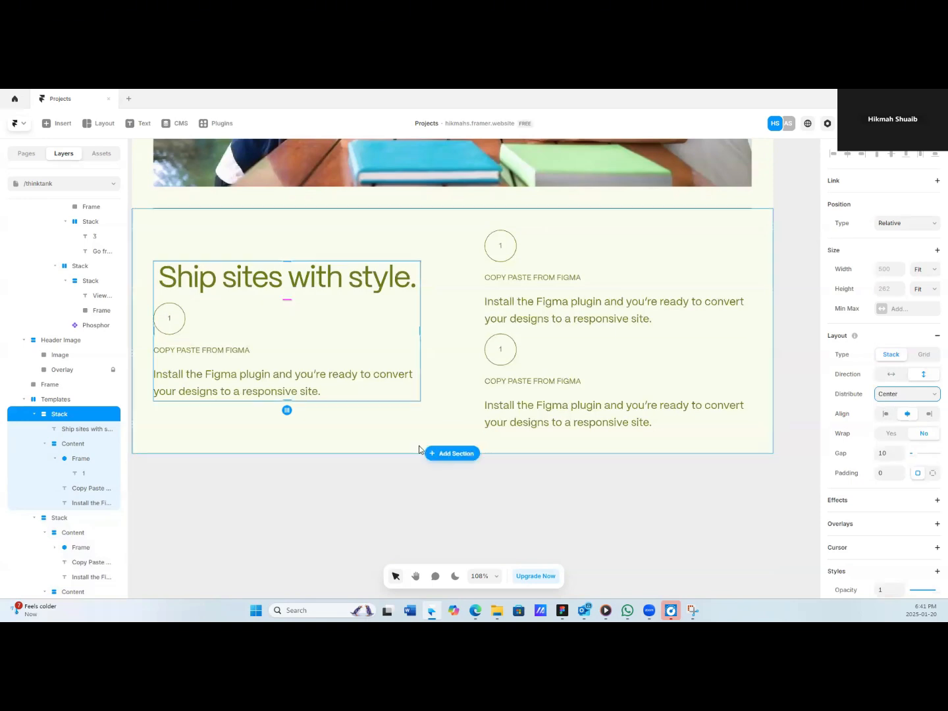
# Try a gap of 60 and a gap of 120 between the heading and the Content block in the first stack.
pyautogui.click(886, 453)
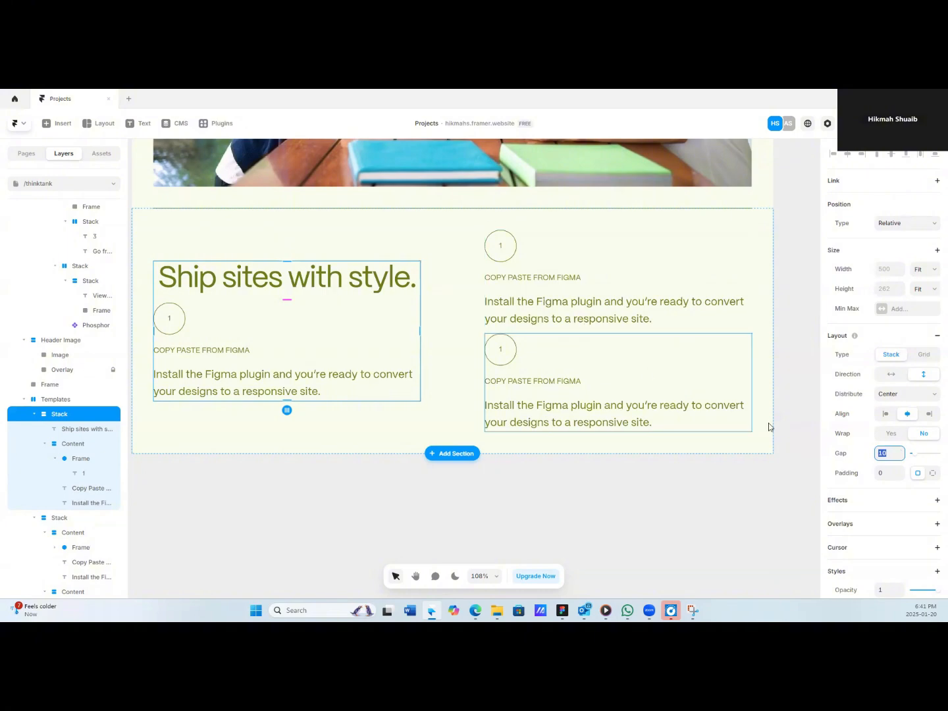
pyautogui.write('60')
pyautogui.press('Return')
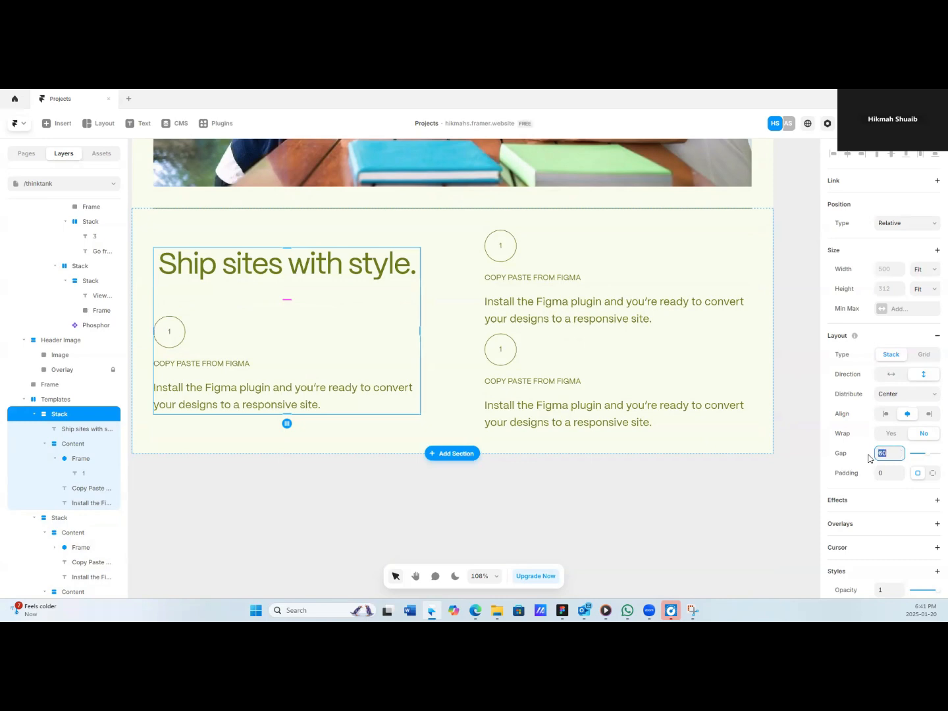
pyautogui.write('120')
pyautogui.press('Return')
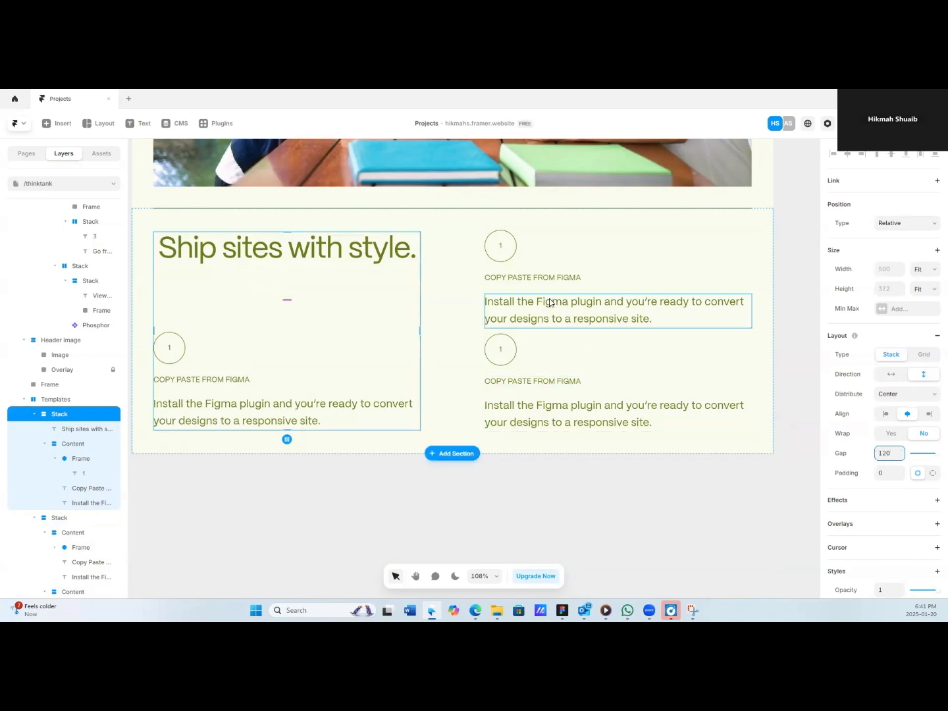
# Set the gap of the stack with the two duplicated Content blocks to 60.
pyautogui.click(511, 335)
pyautogui.click(885, 453)
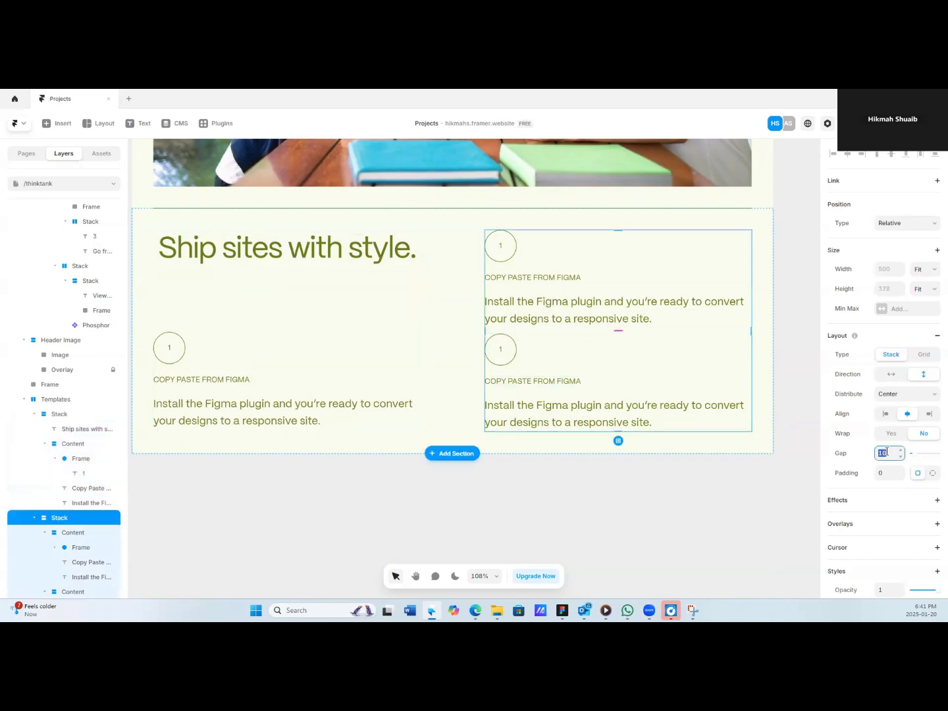
pyautogui.write('60')
pyautogui.press('Return')
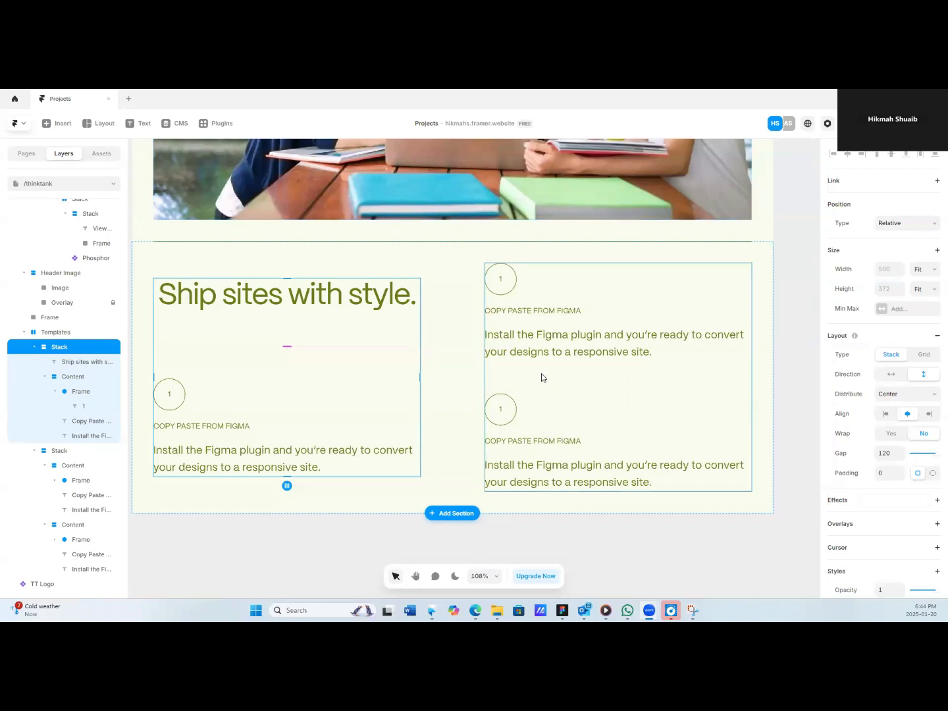
# Set the gap of the stack containing the "Ship sites with style." heading to 200.
pyautogui.click(886, 454)
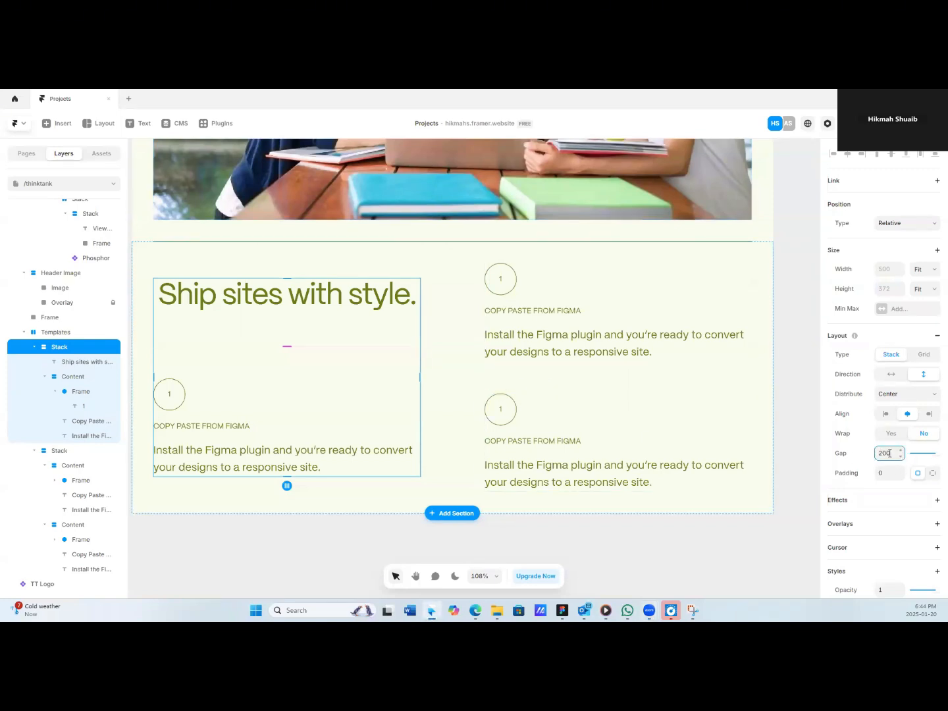
pyautogui.write('200')
pyautogui.press('Return')
# Set the gap between the two Content blocks in the second stack to 120.
pyautogui.click(607, 389)
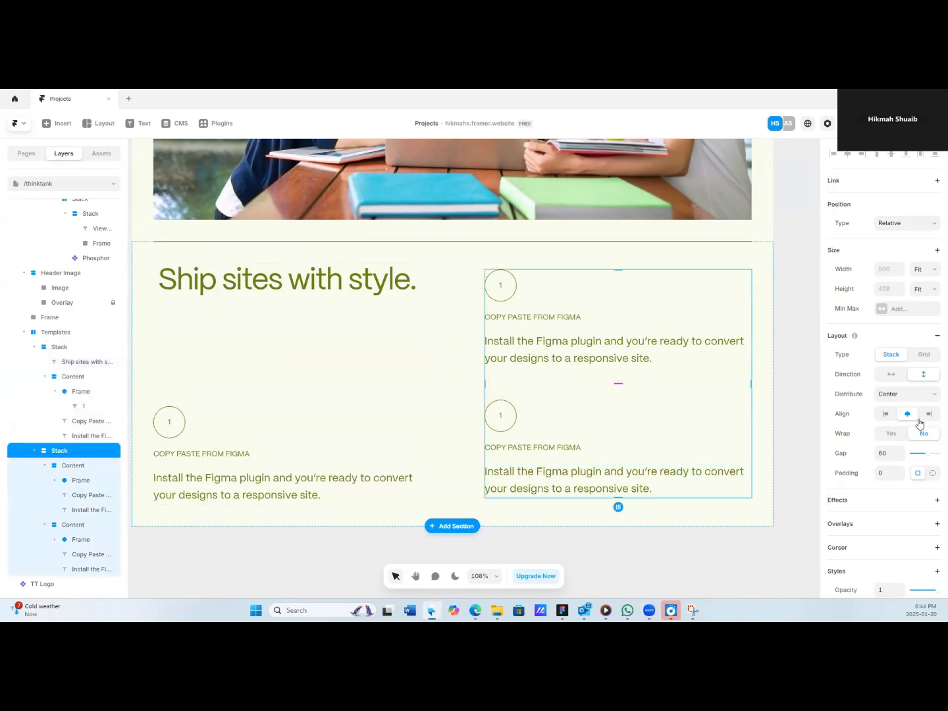
pyautogui.click(888, 453)
pyautogui.write('12')
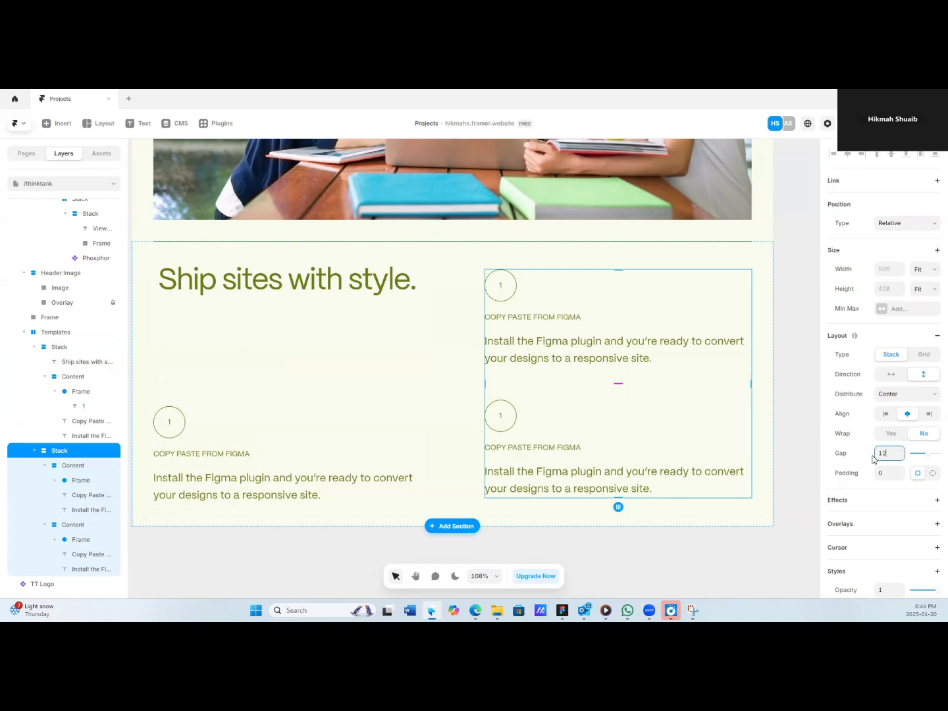
pyautogui.write('0')
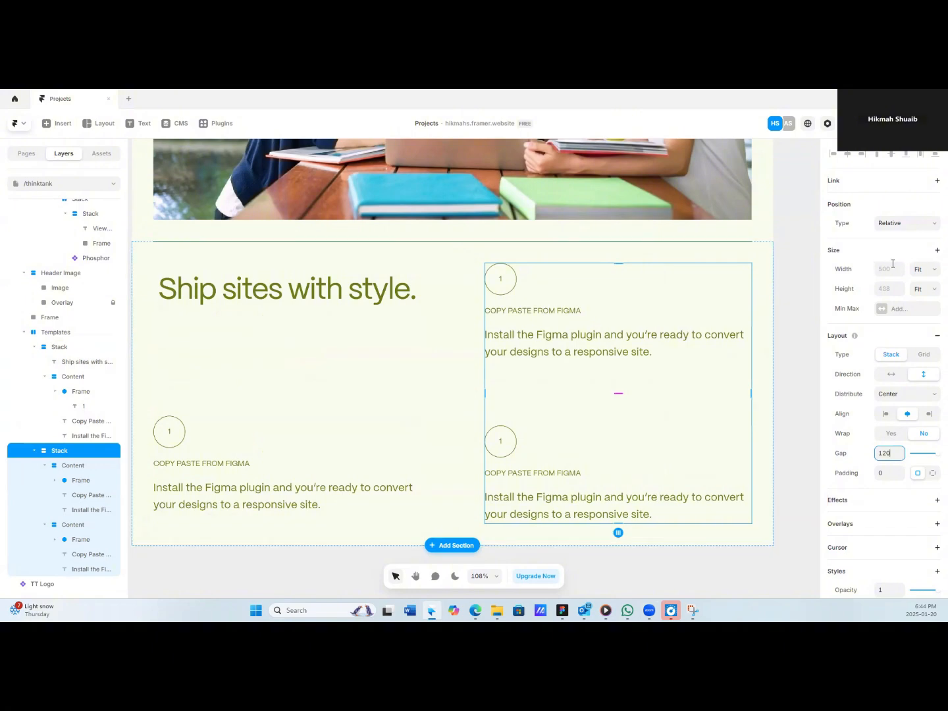
# Change the widths of both stacks in the Templates section to Fixed at 500.
pyautogui.click(351, 331)
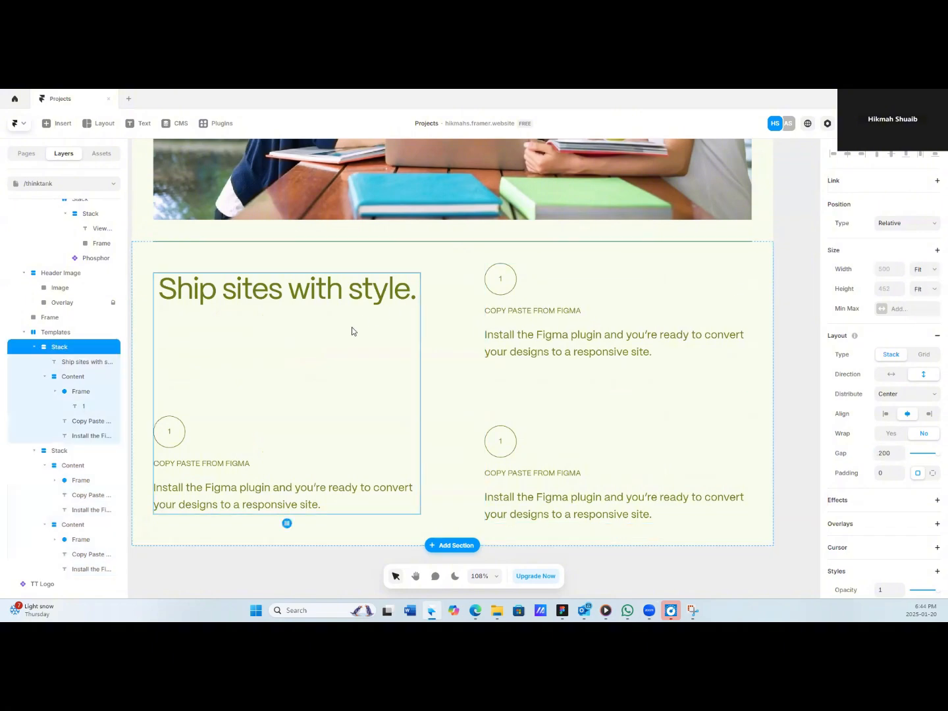
pyautogui.click(925, 269)
pyautogui.click(921, 282)
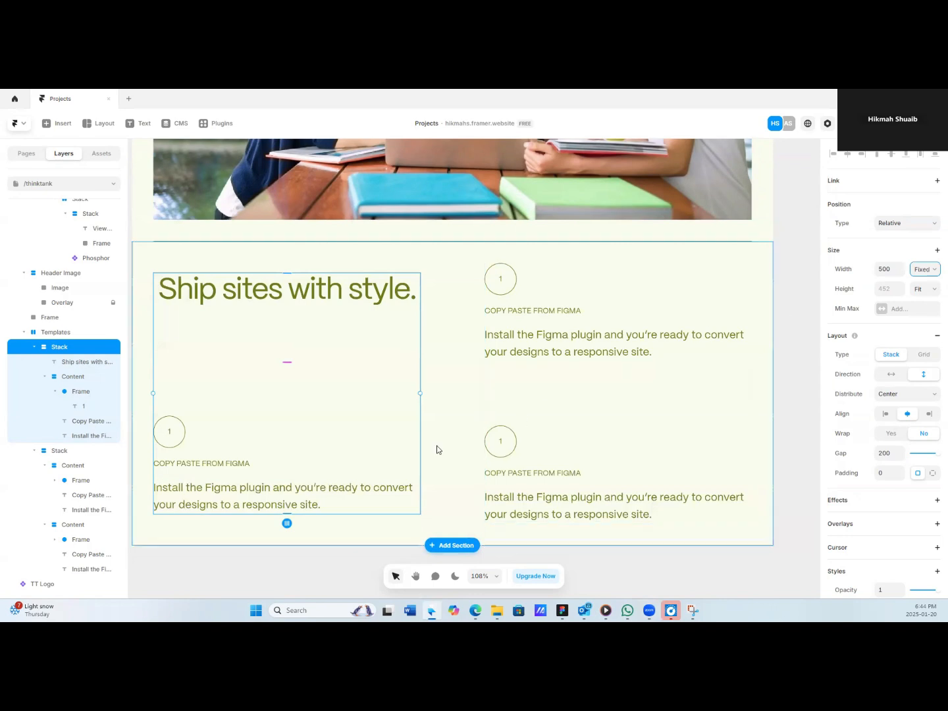
pyautogui.click(497, 390)
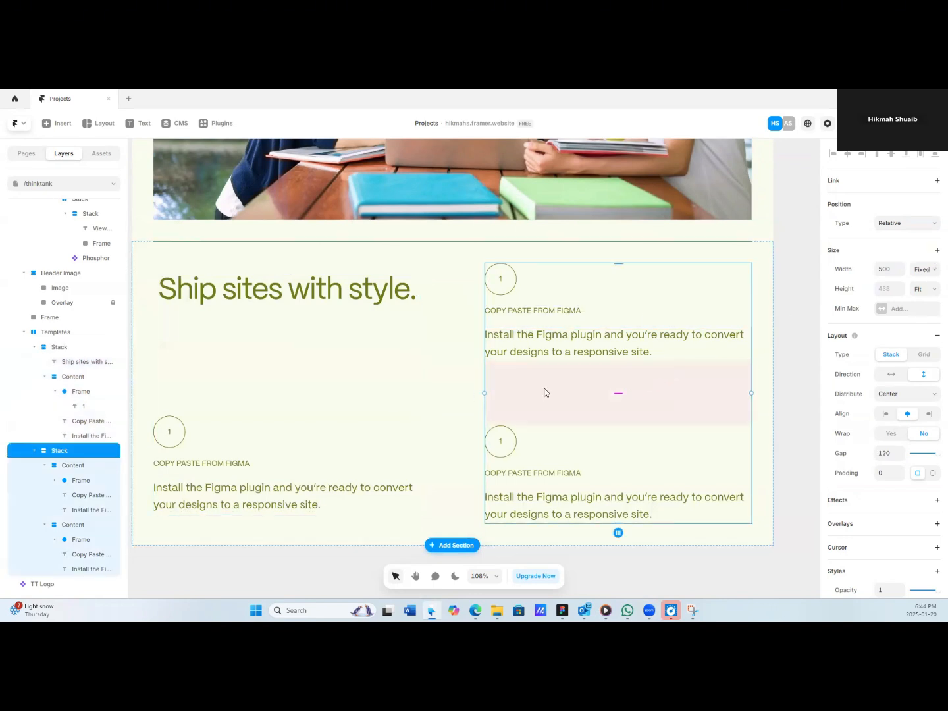
pyautogui.click(398, 381)
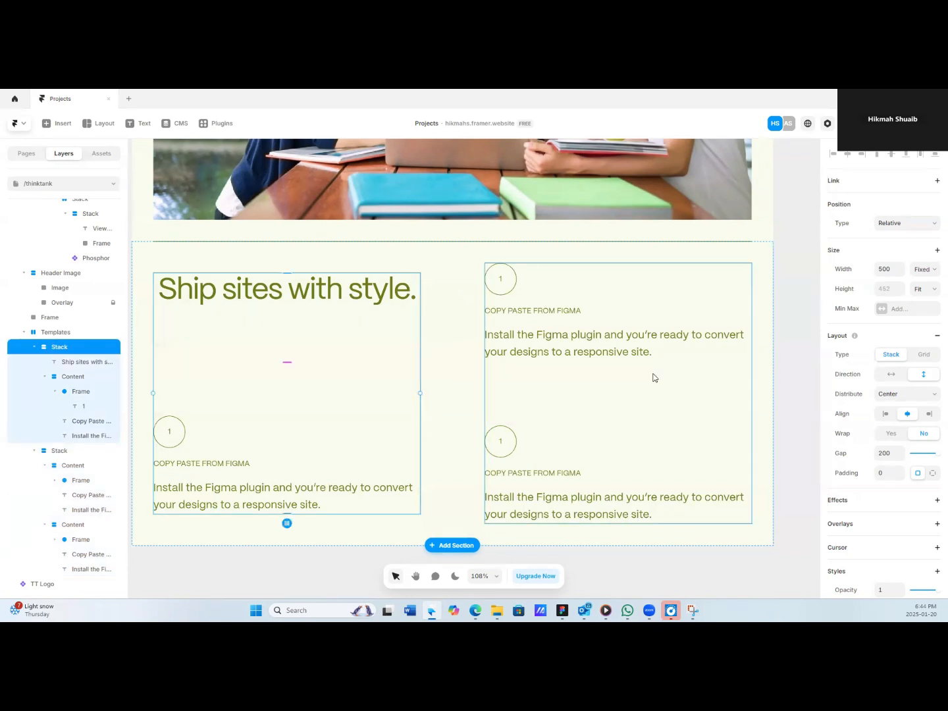
# Align the two stacks in the Templates section to the section's top edge.
pyautogui.click(449, 264)
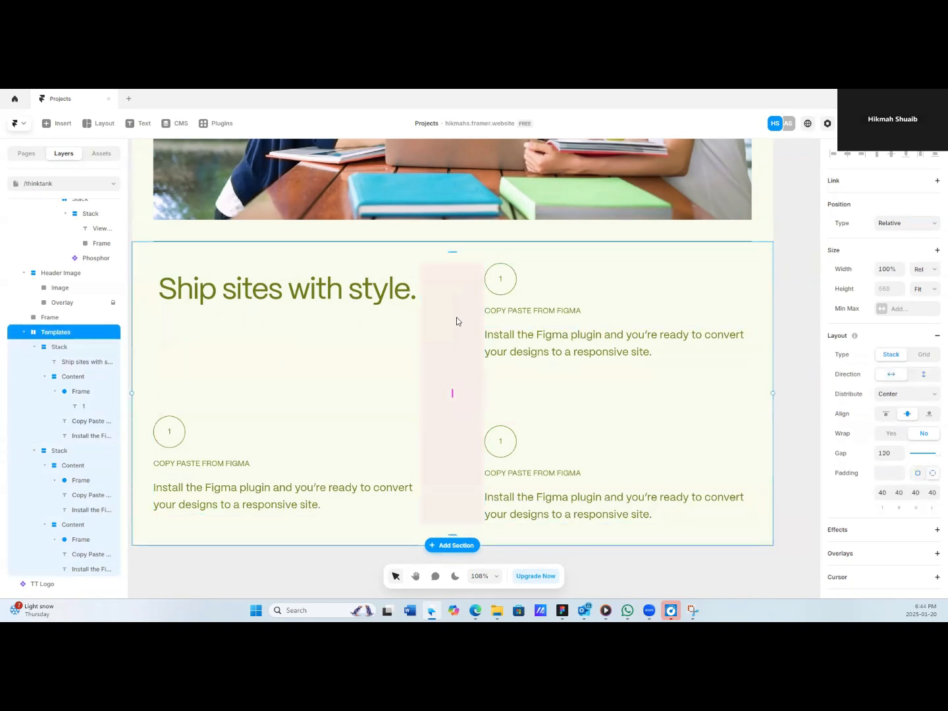
pyautogui.click(886, 417)
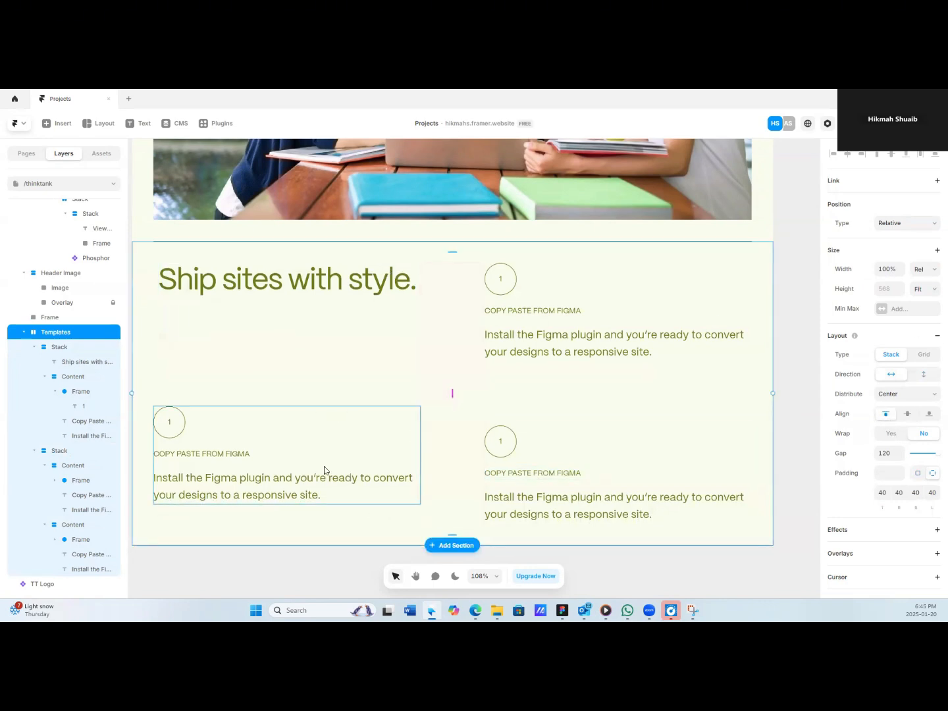
pyautogui.click(280, 353)
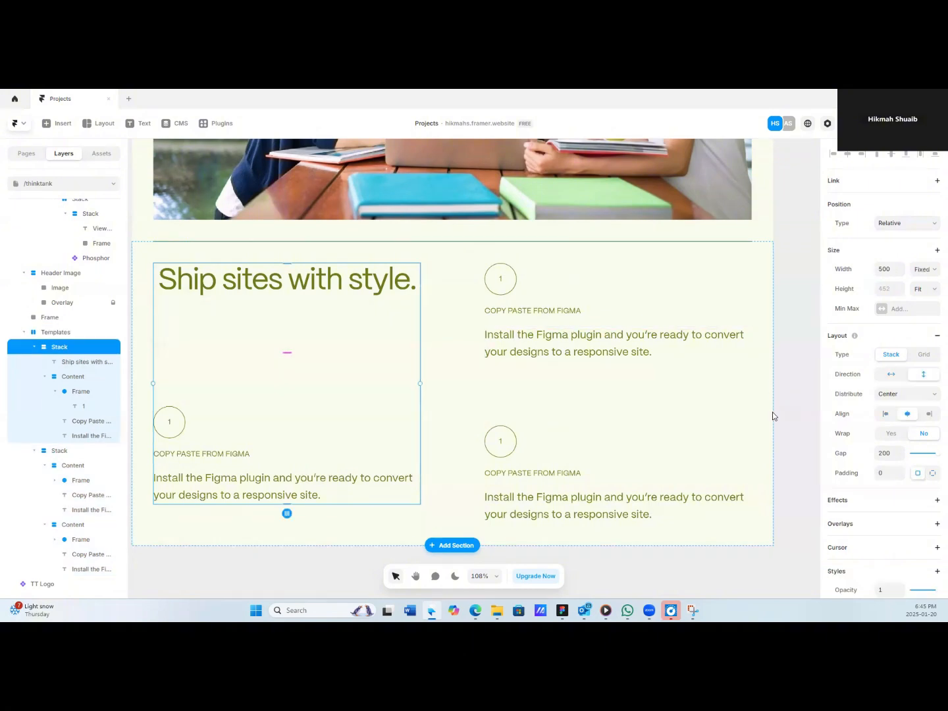
# Undo the recent width, gap and alignment changes on the two stacks in the Templates section.
pyautogui.click(919, 276)
pyautogui.click(927, 318)
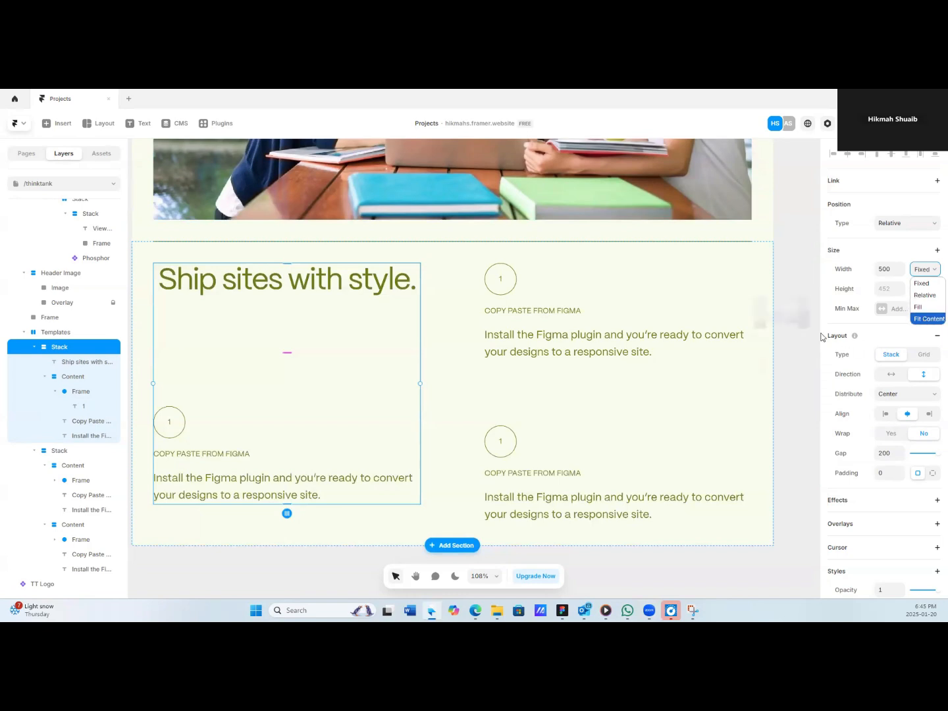
pyautogui.hotkey('ctrl', 'z')
pyautogui.hotkey('ctrl', 'z')
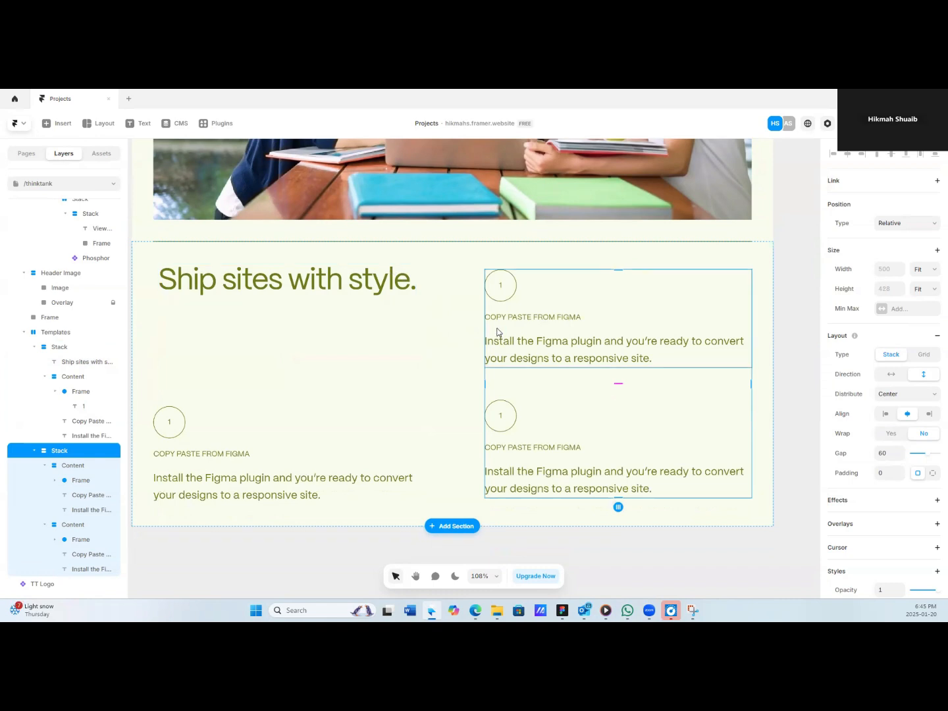
pyautogui.hotkey('ctrl', 'z')
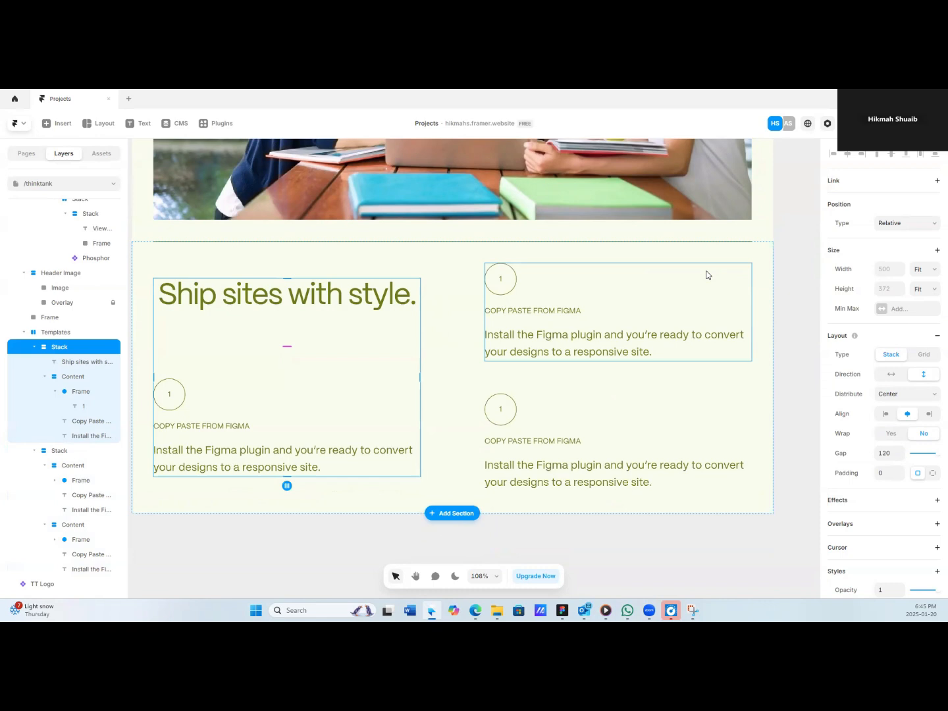
# Align the Templates section's stacks to its top edge and set the gap of the stack containing the heading to 200.
pyautogui.click(452, 306)
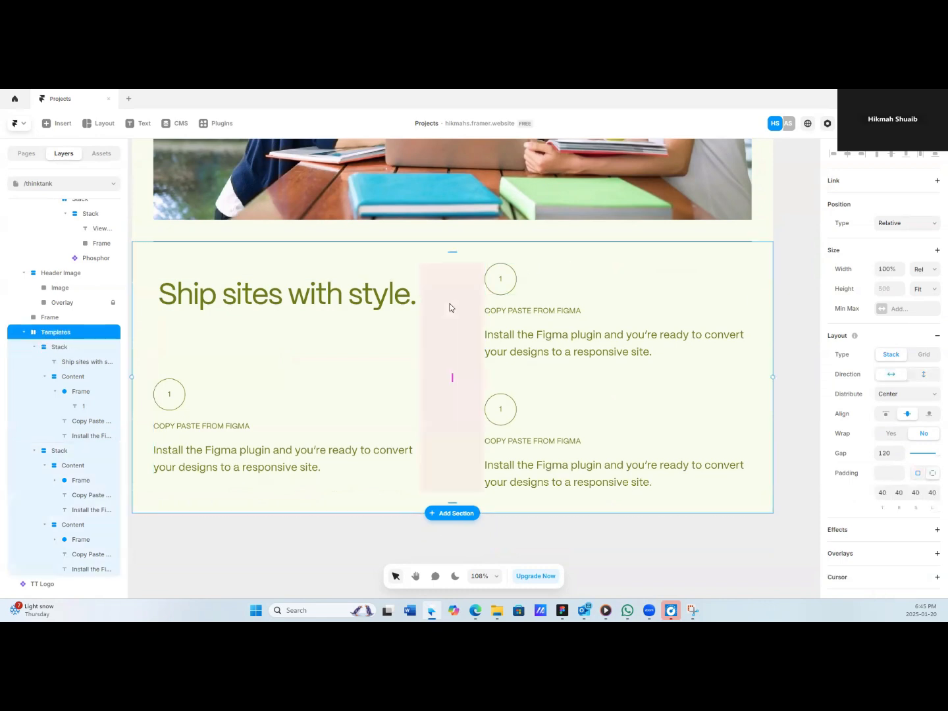
pyautogui.click(886, 413)
pyautogui.click(341, 387)
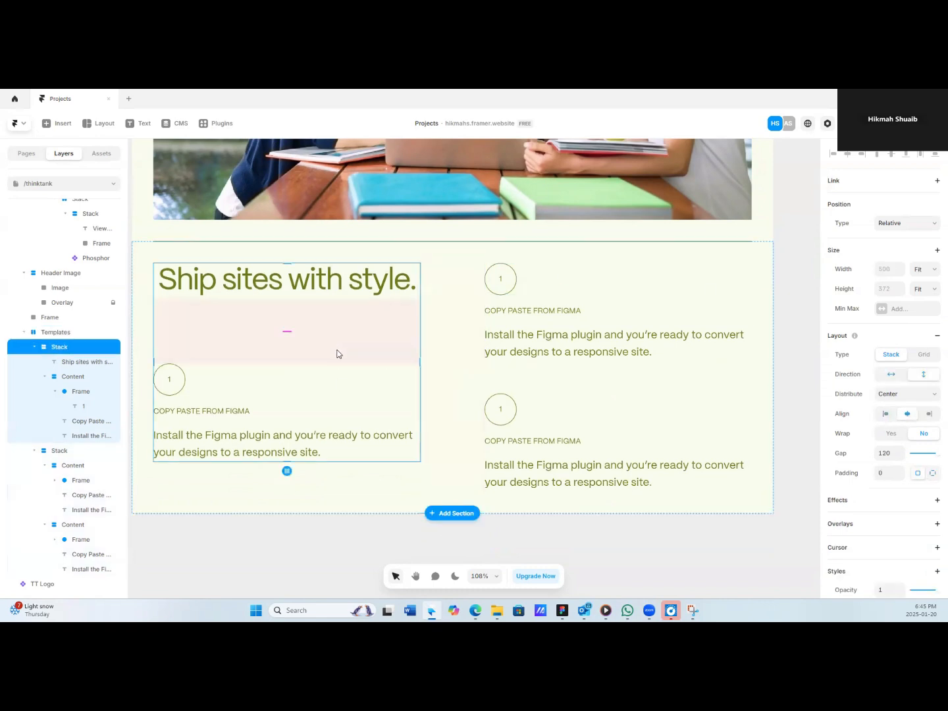
pyautogui.click(890, 453)
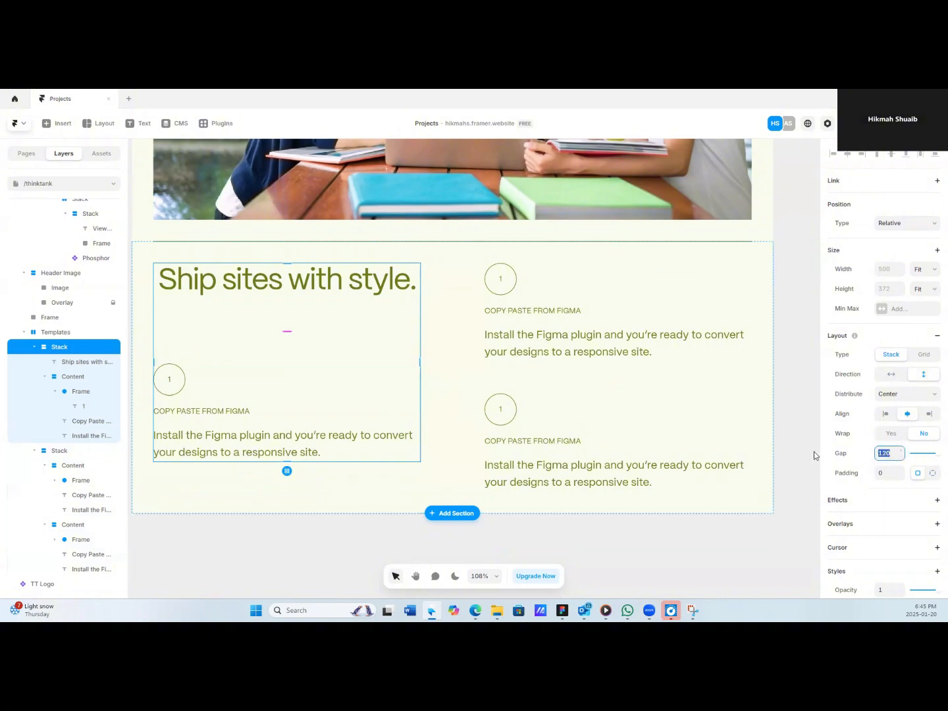
pyautogui.write('200')
pyautogui.press('Return')
# Set the gap between the two Content blocks in the second Templates stack to 150.
pyautogui.click(649, 383)
pyautogui.click(888, 455)
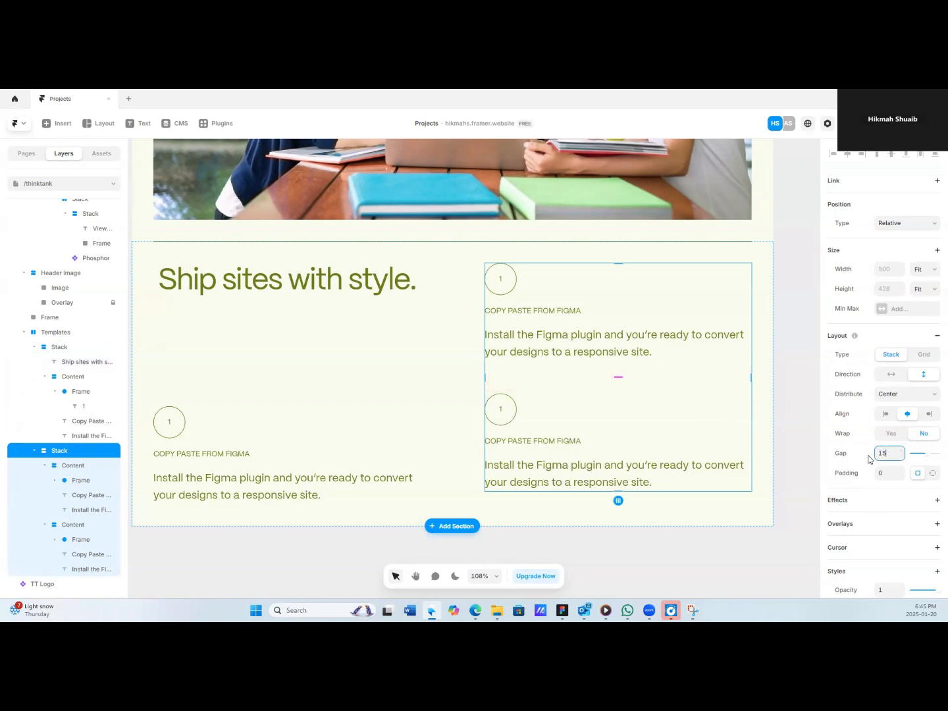
pyautogui.write('150')
pyautogui.press('Return')
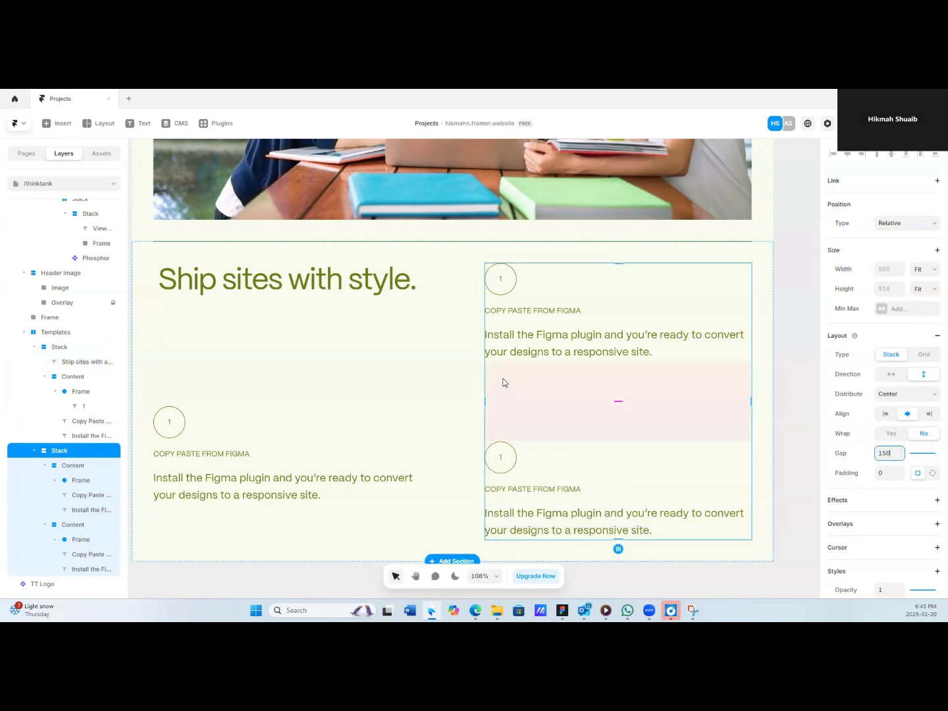
# Reduce the gap between the Content blocks in the second Templates stack to 120.
pyautogui.scroll(-1, 517, 378)
pyautogui.hscroll(-1, 506, 377)
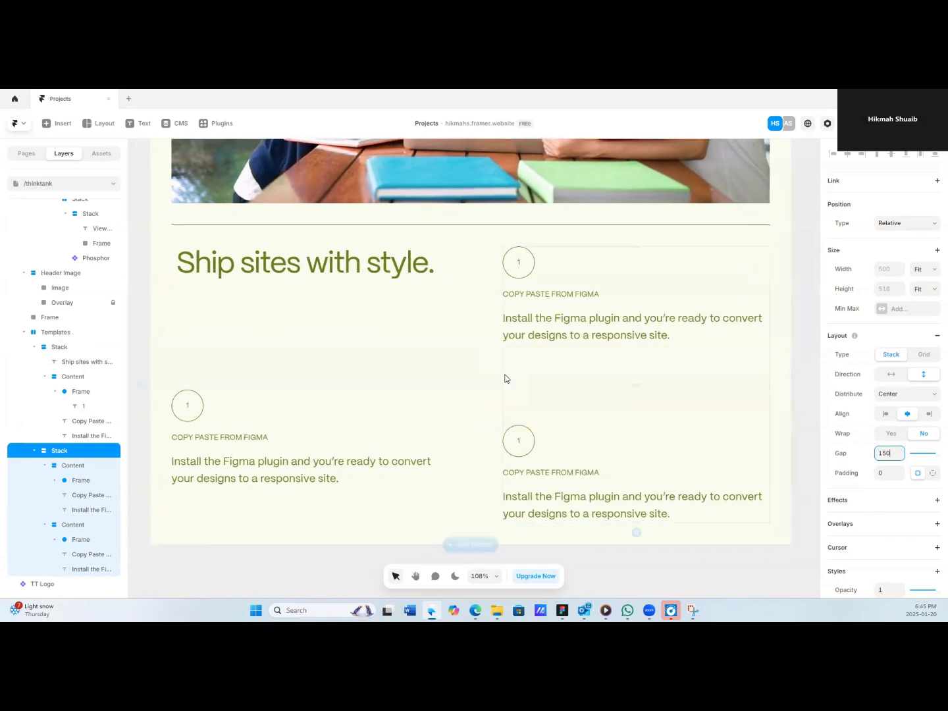
pyautogui.click(901, 458)
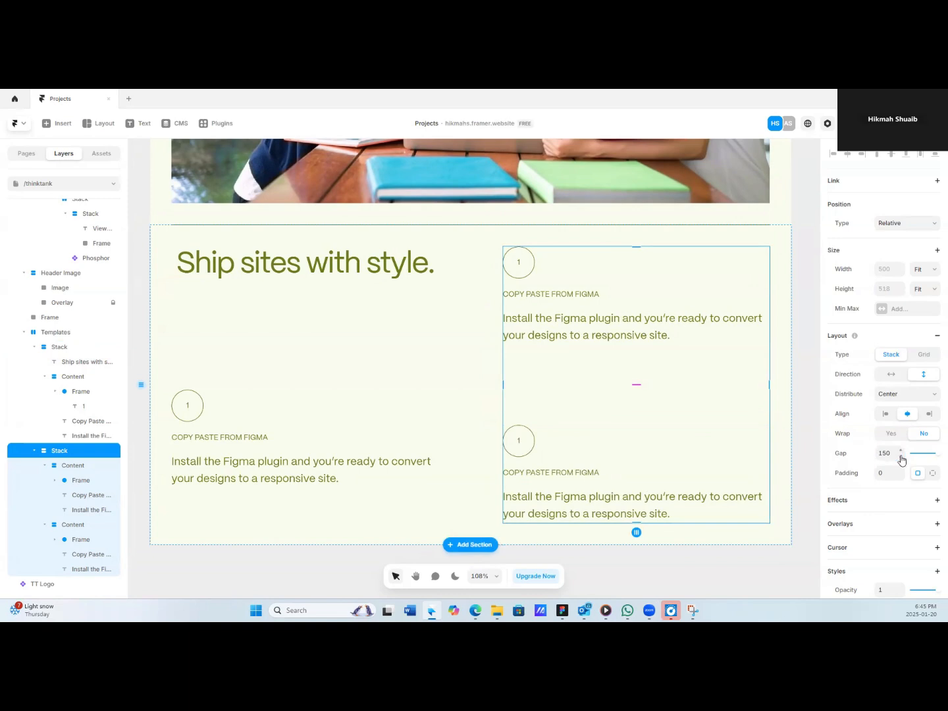
pyautogui.click(901, 458)
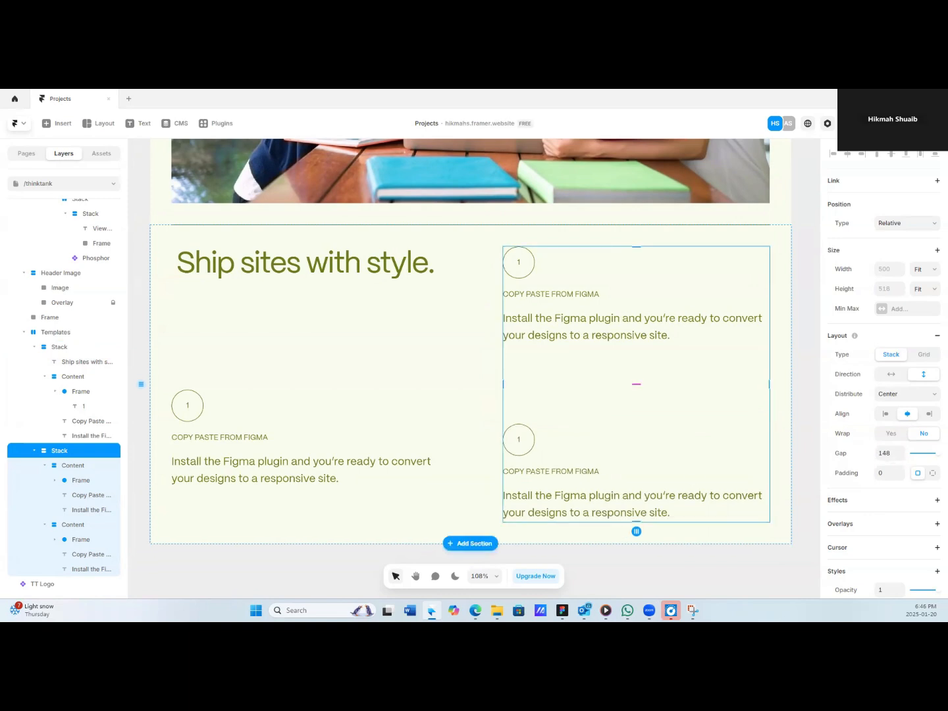
pyautogui.click(891, 453)
pyautogui.write('120')
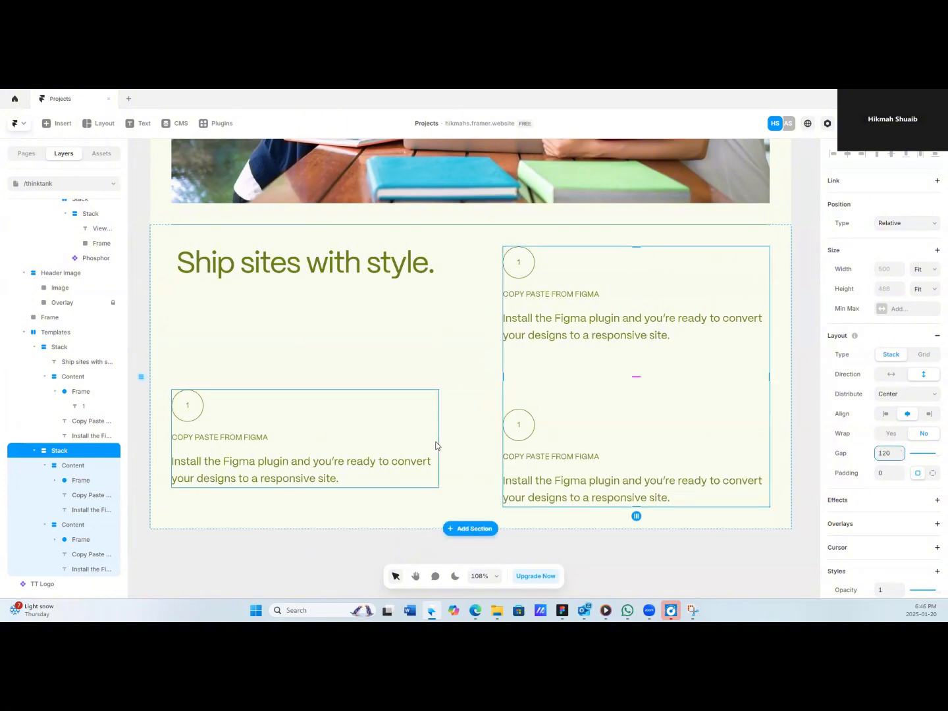
# Increase the gap of the "Ship sites with style." stack to 236, lining its Content block up with the second stack's lower block.
pyautogui.click(332, 345)
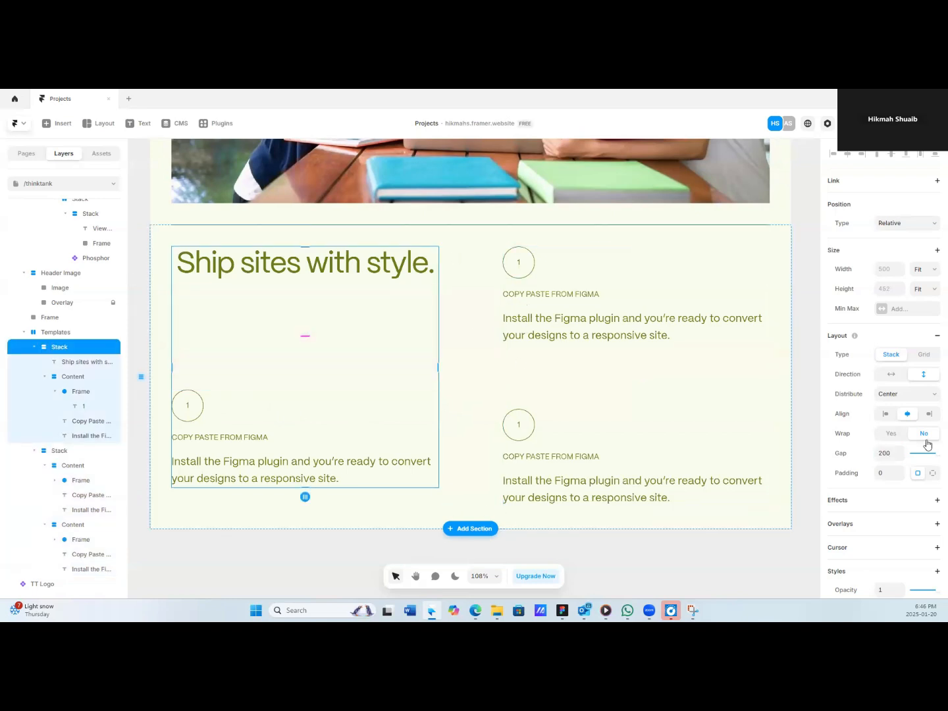
pyautogui.click(569, 380)
pyautogui.click(287, 365)
pyautogui.click(565, 393)
pyautogui.click(313, 367)
pyautogui.click(892, 453)
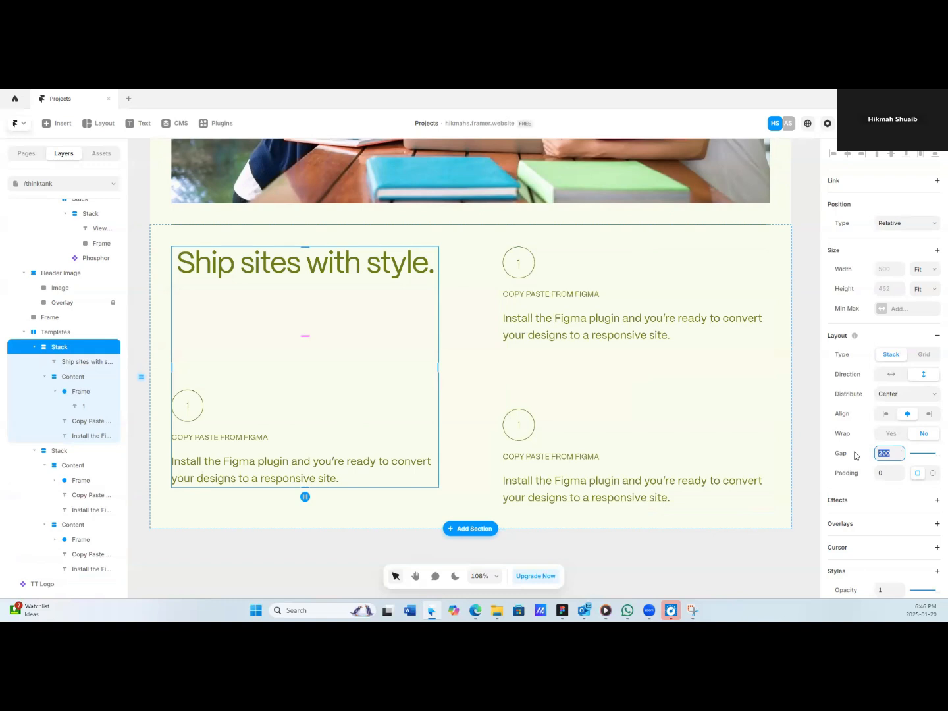
pyautogui.write('220')
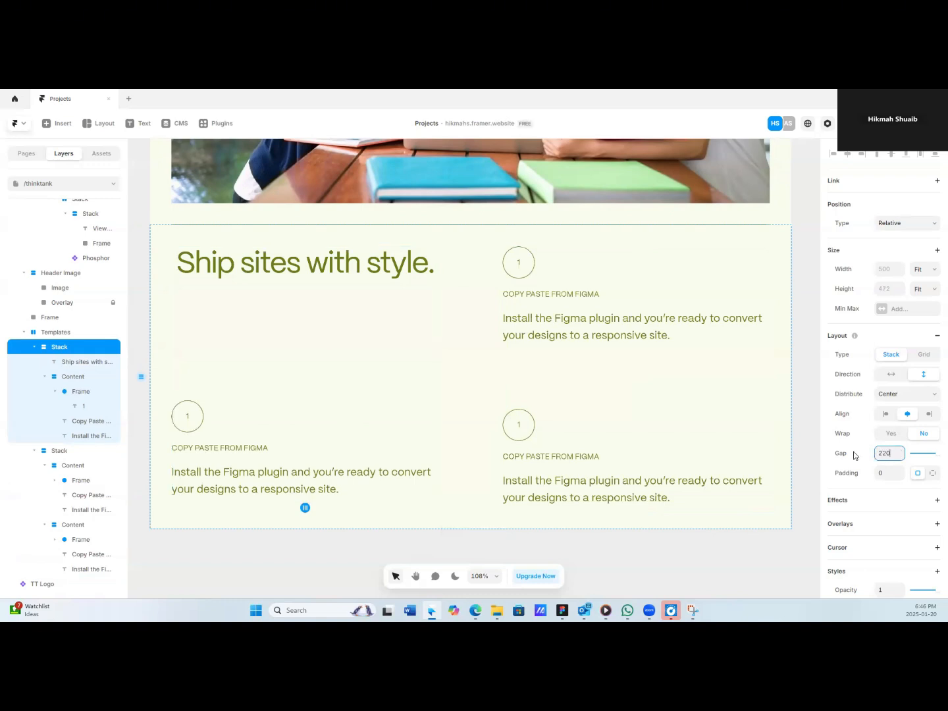
pyautogui.press('Up')
pyautogui.press('Up')
pyautogui.press('Up')
pyautogui.press('Up')
pyautogui.press('Up')
pyautogui.press('Up')
pyautogui.press('Up')
pyautogui.press('Up')
pyautogui.press('Up')
pyautogui.press('Up')
pyautogui.press('Up')
pyautogui.press('Up')
pyautogui.press('Up')
pyautogui.press('Up')
pyautogui.press('Up')
pyautogui.press('Up')
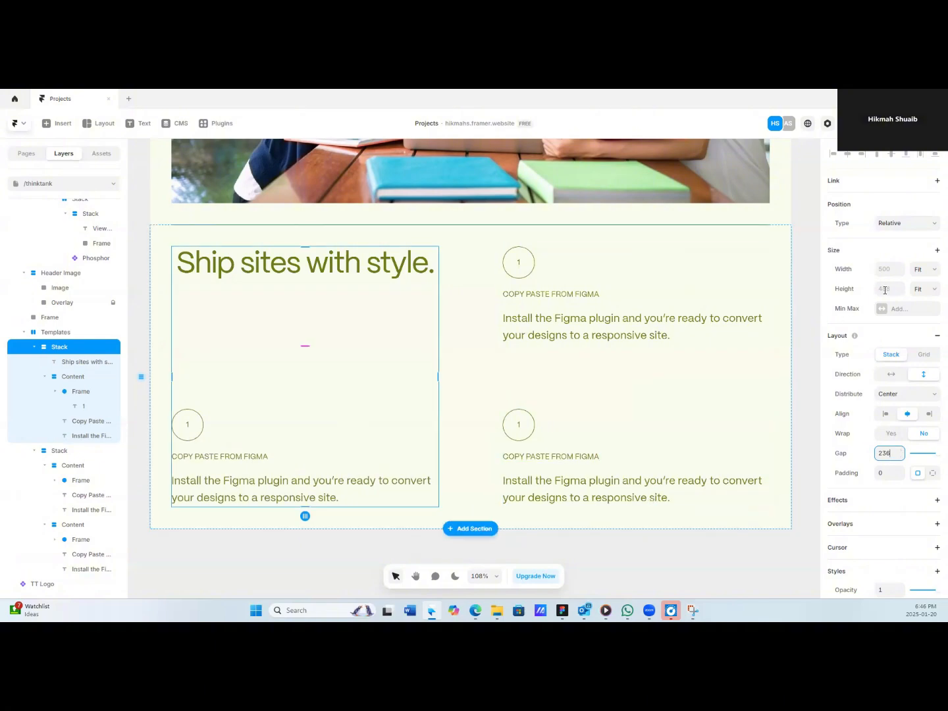
pyautogui.click(573, 368)
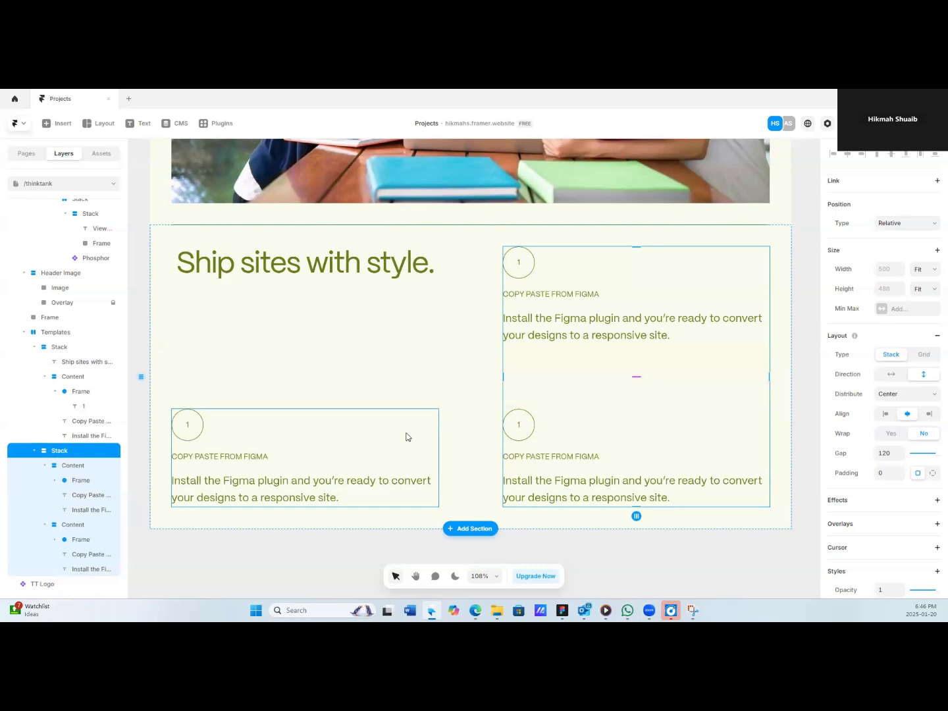
# Change the circled number in the Content block below the "Ship sites with style." heading to 2.
pyautogui.click(184, 428)
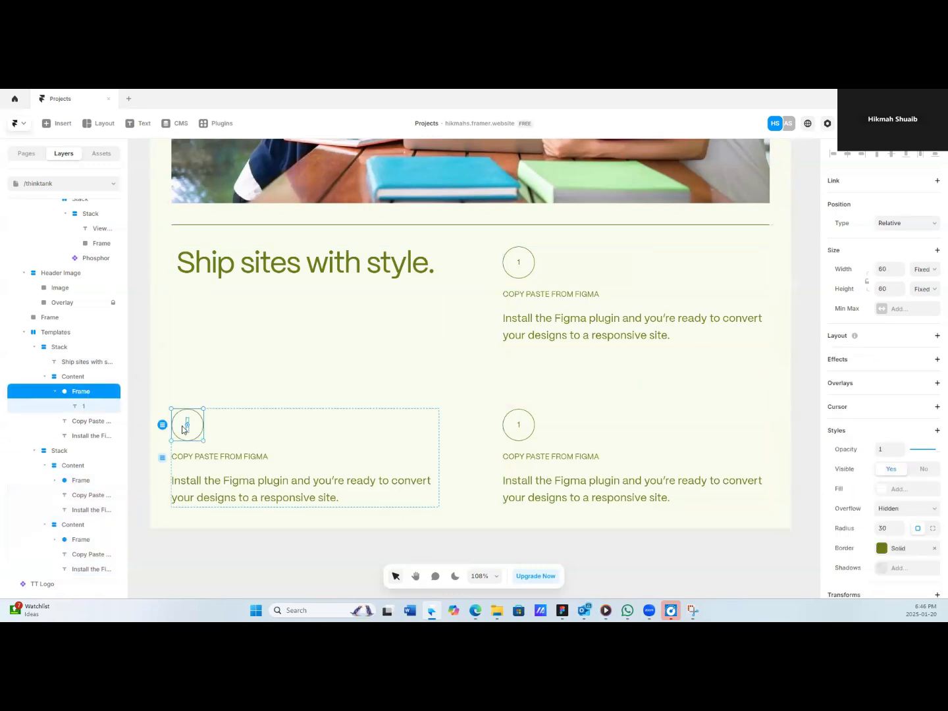
pyautogui.click(90, 409)
pyautogui.scroll(-3, 897, 479)
pyautogui.click(886, 431)
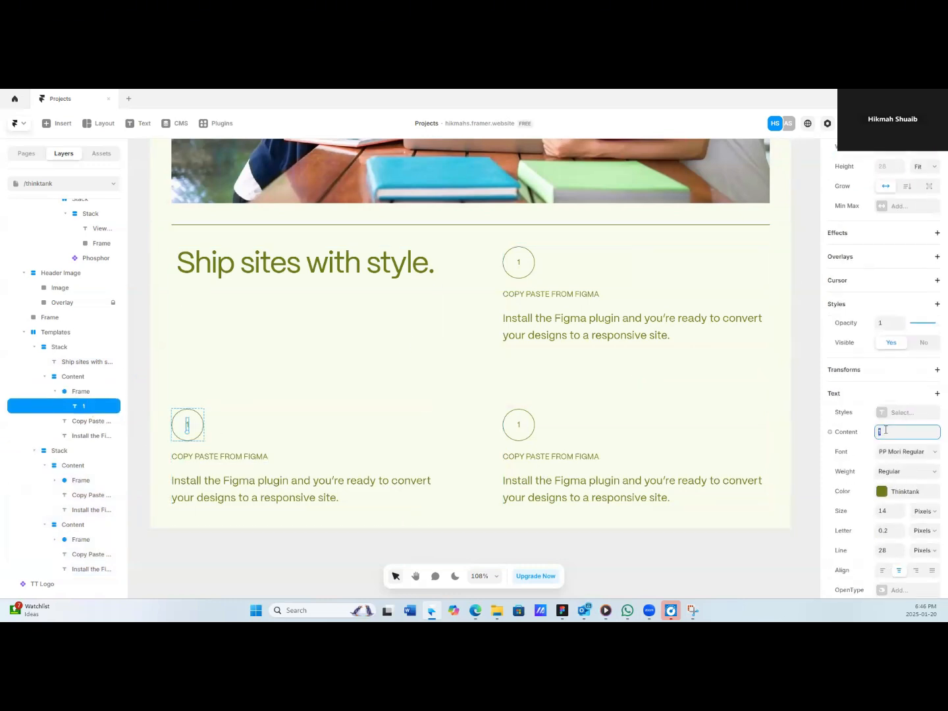
pyautogui.write('2')
# Change the circled number in the lower Content block of the second stack to 3.
pyautogui.click(518, 426)
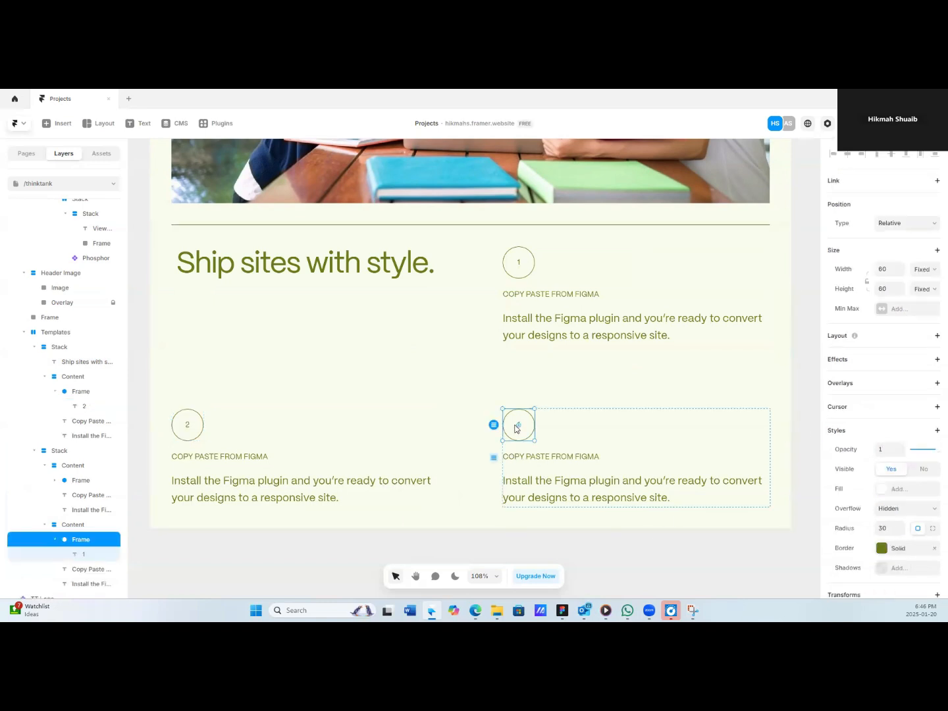
pyautogui.click(84, 554)
pyautogui.scroll(-3, 904, 516)
pyautogui.click(892, 486)
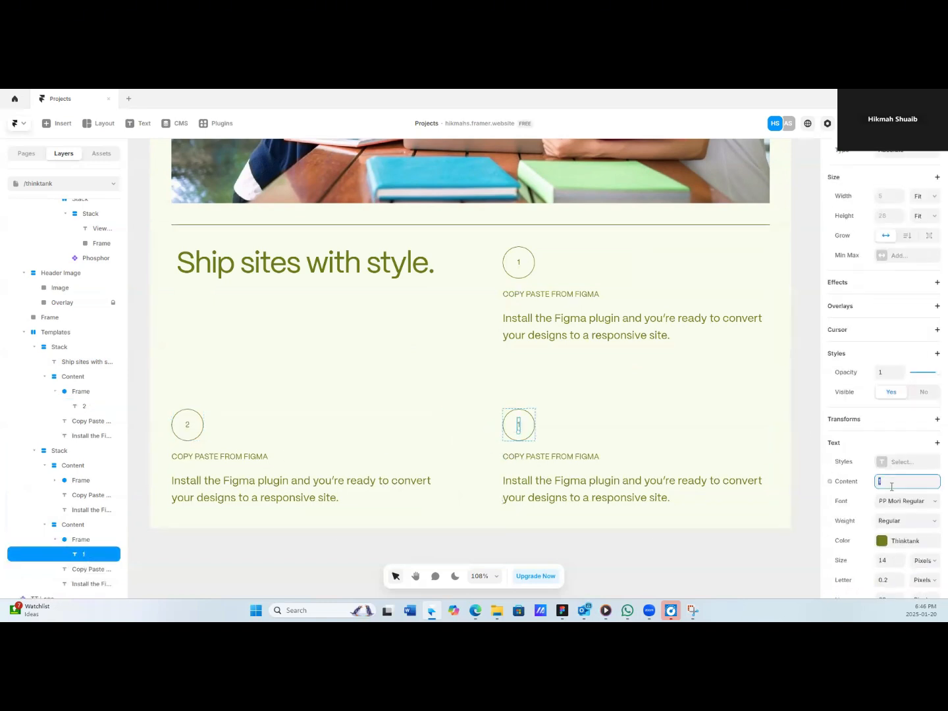
pyautogui.click(711, 580)
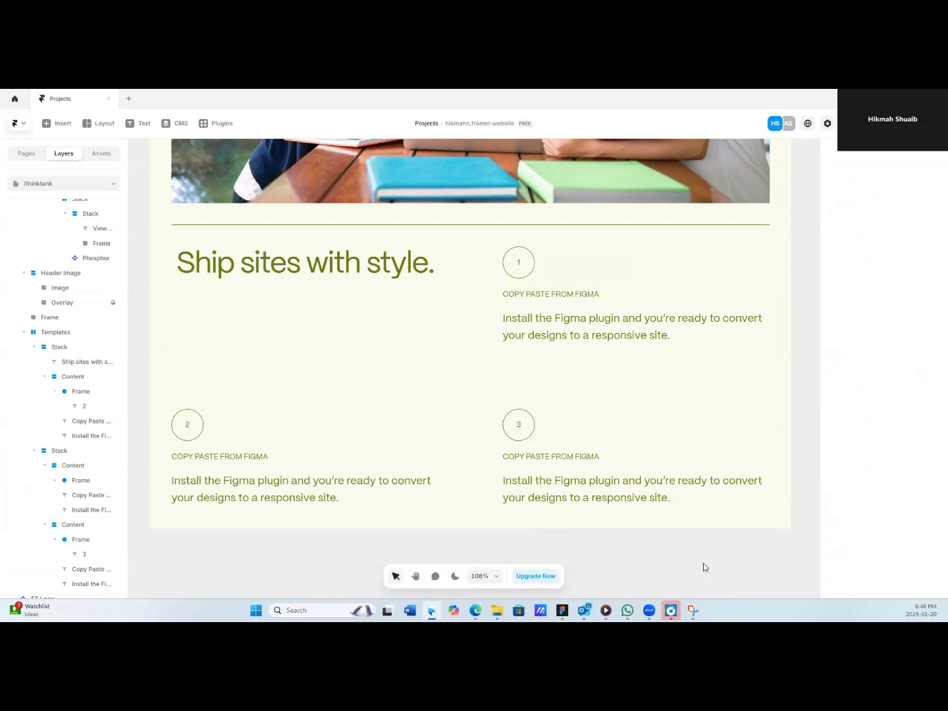
pyautogui.scroll(-1, 644, 389)
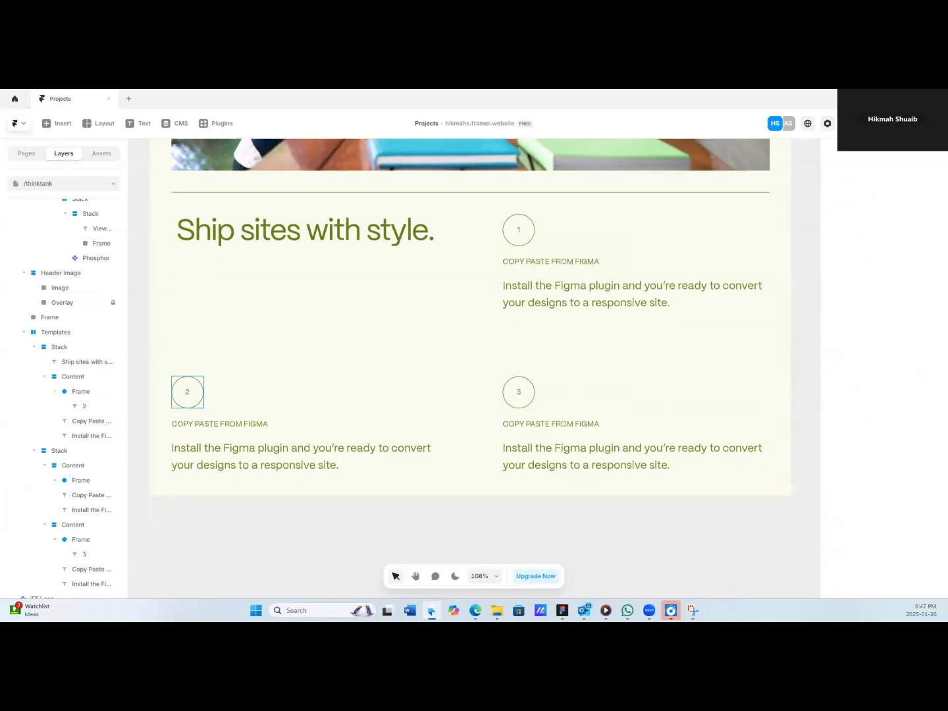
pyautogui.scroll(2, 696, 482)
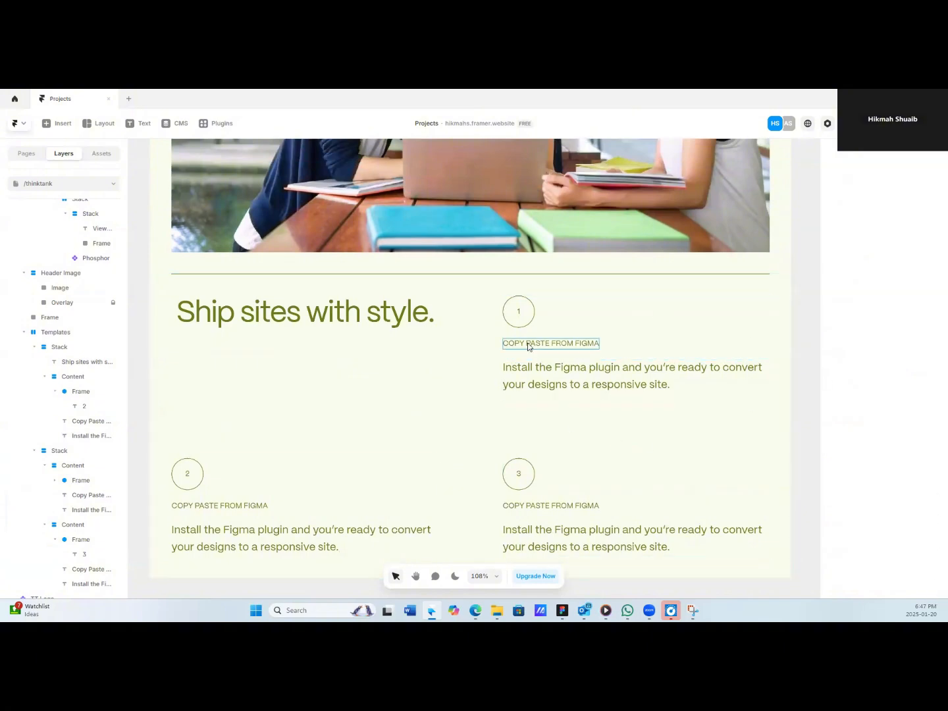
pyautogui.click(528, 346)
pyautogui.click(566, 382)
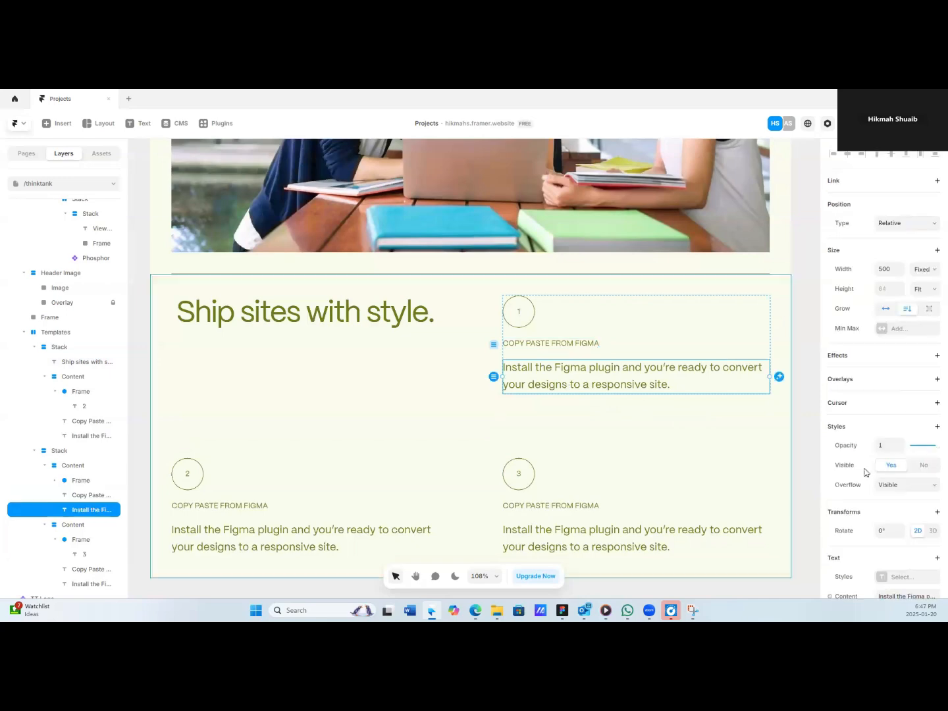
pyautogui.scroll(-3, 882, 507)
# Duplicate the stack that holds the "View services" link and its dot icon above the header image.
pyautogui.scroll(5, 553, 397)
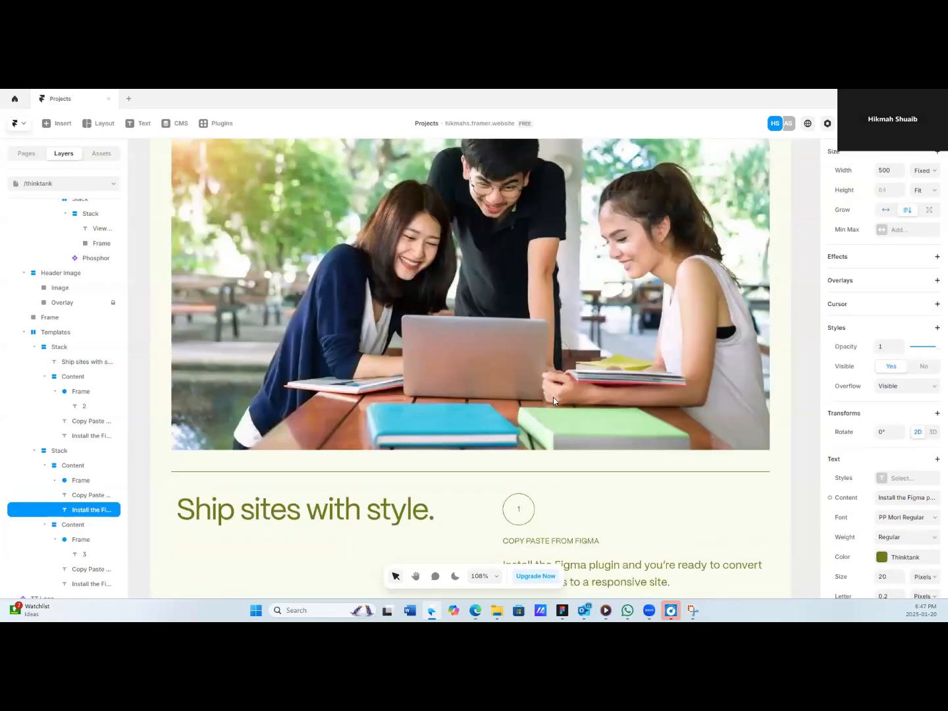
pyautogui.scroll(3, 553, 397)
pyautogui.click(584, 209)
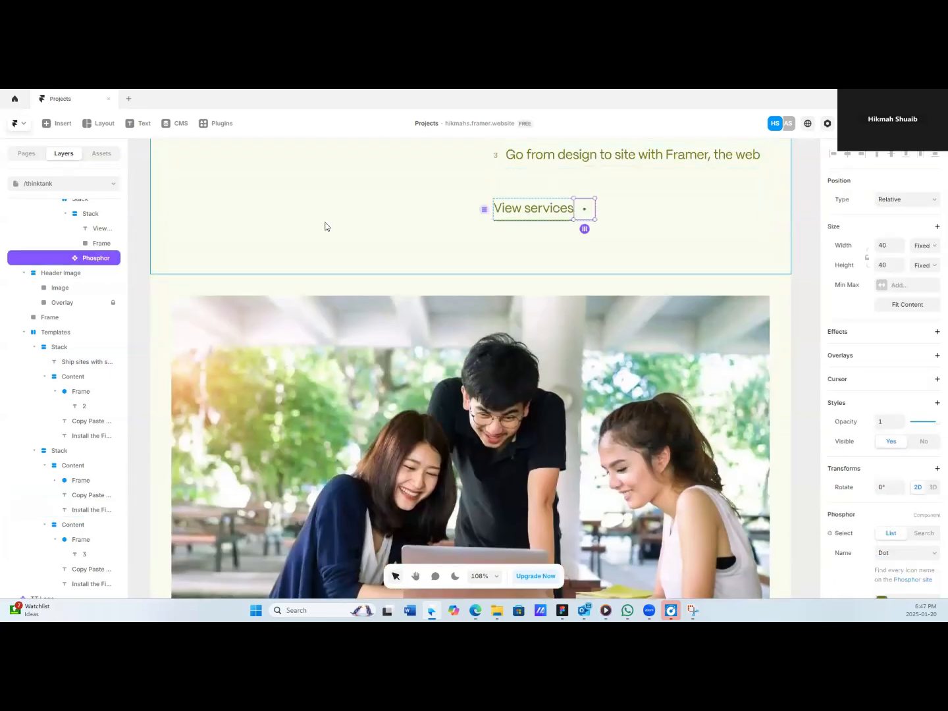
pyautogui.click(73, 202)
pyautogui.scroll(3, 92, 226)
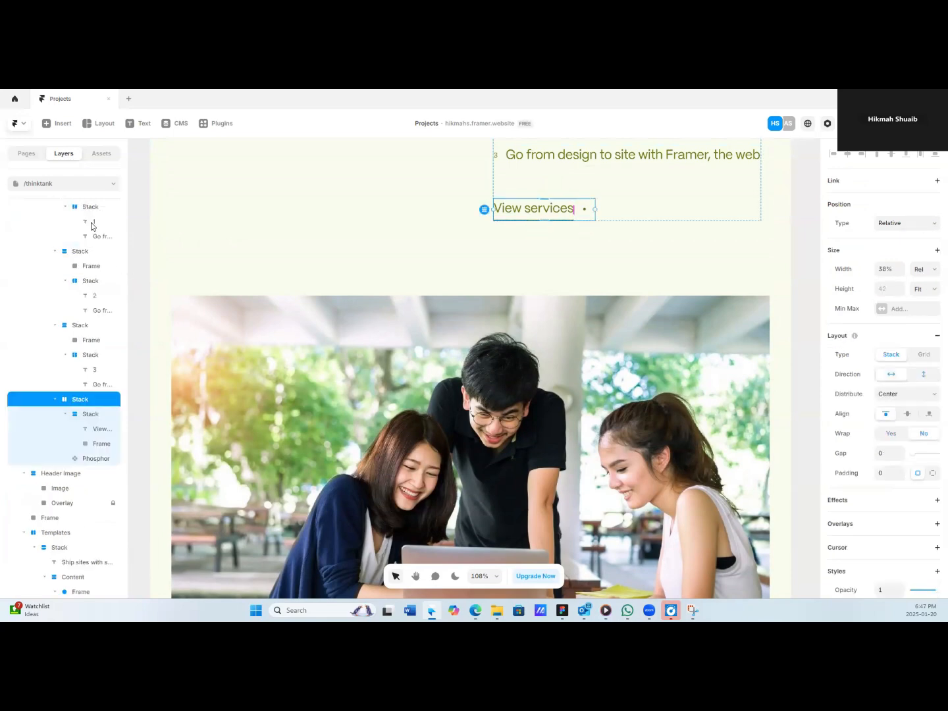
pyautogui.hotkey('ctrl', 'd')
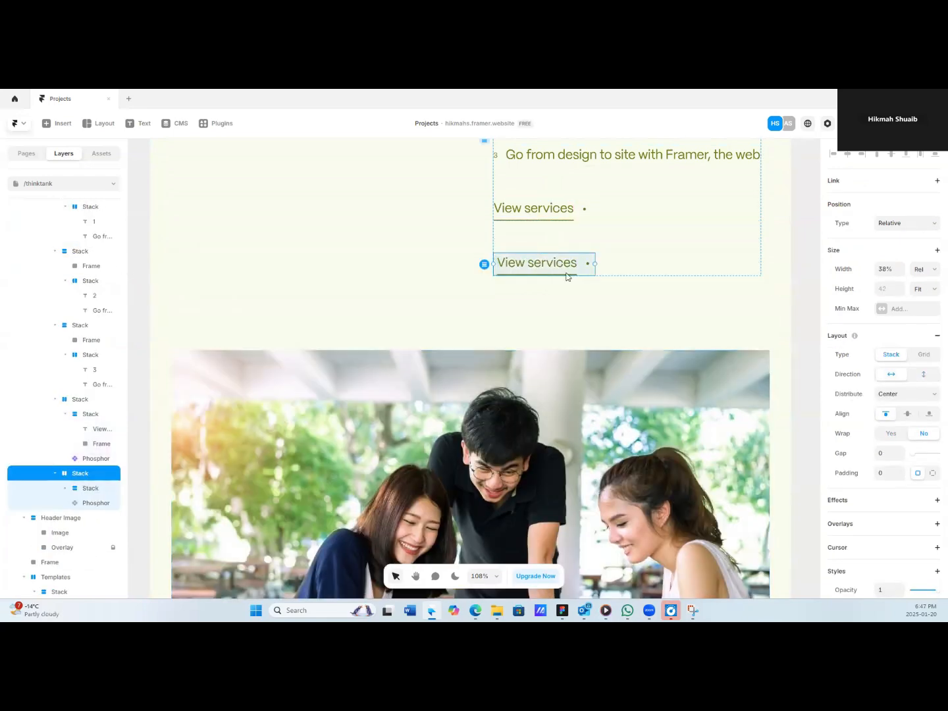
# Move the duplicated "View services" link below block 3 in the second Templates stack and left-align that stack's contents.
pyautogui.moveTo(538, 269); pyautogui.dragTo(590, 338)
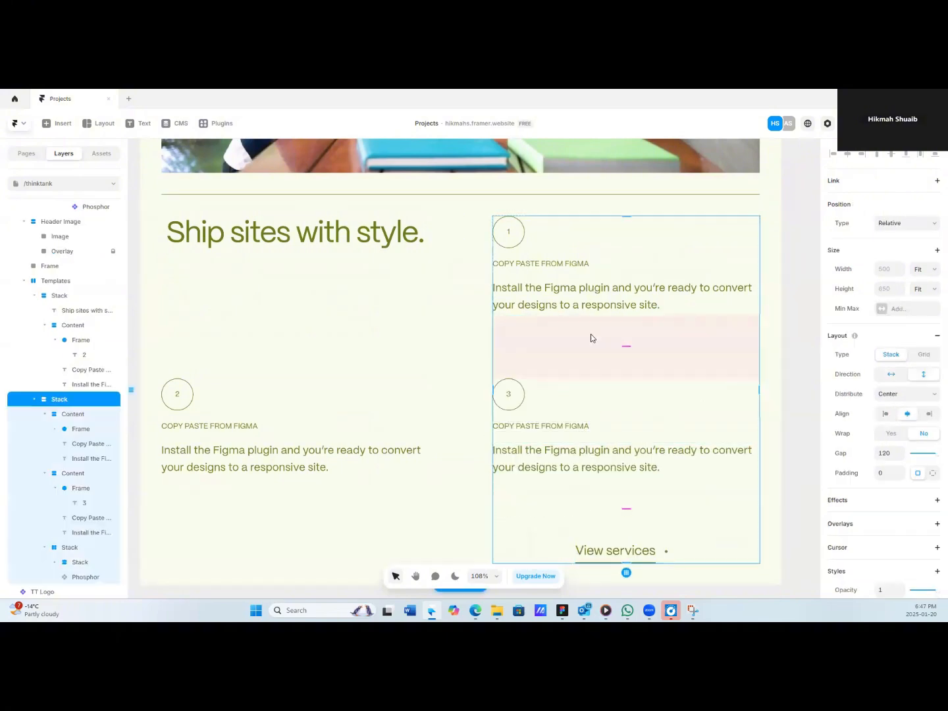
pyautogui.click(885, 413)
pyautogui.scroll(-1, 642, 432)
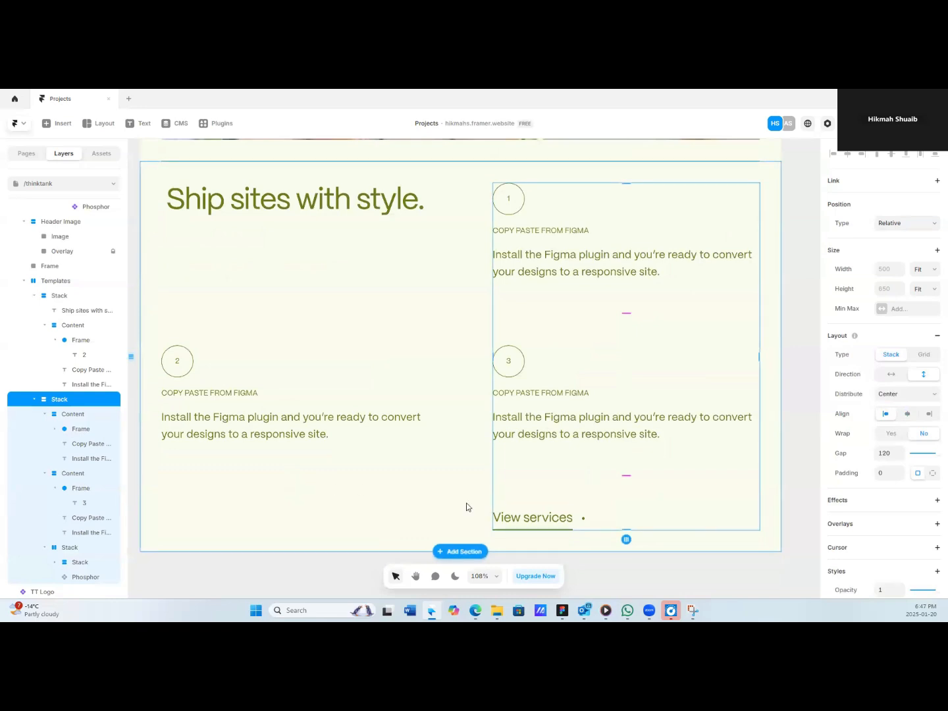
# Replace the duplicated link's text with "Get in touch".
pyautogui.doubleClick(546, 518)
pyautogui.tripleClick(522, 518)
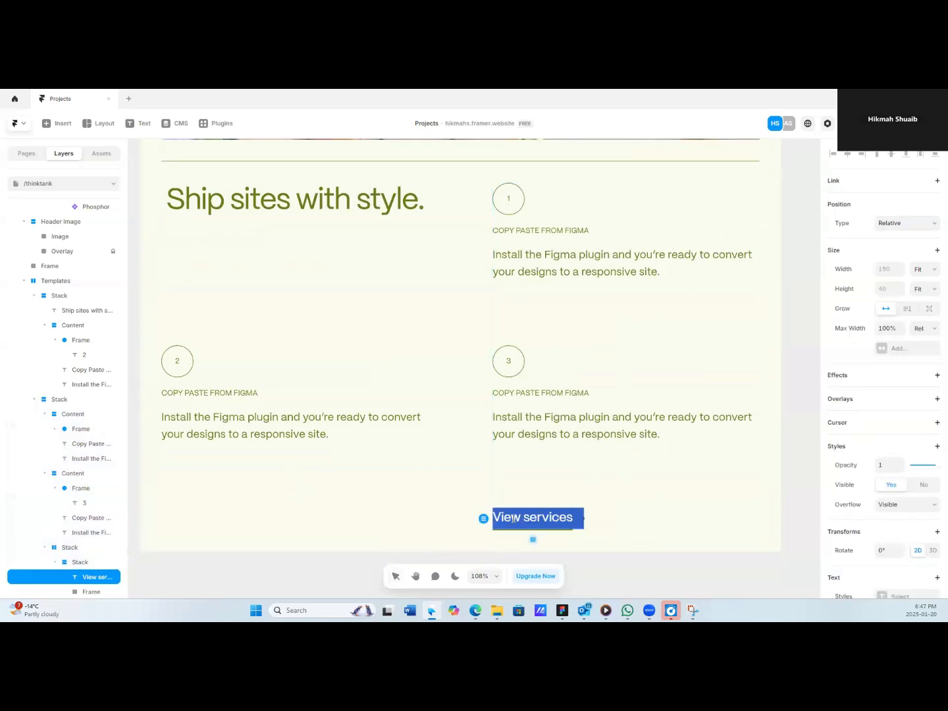
pyautogui.write('Get')
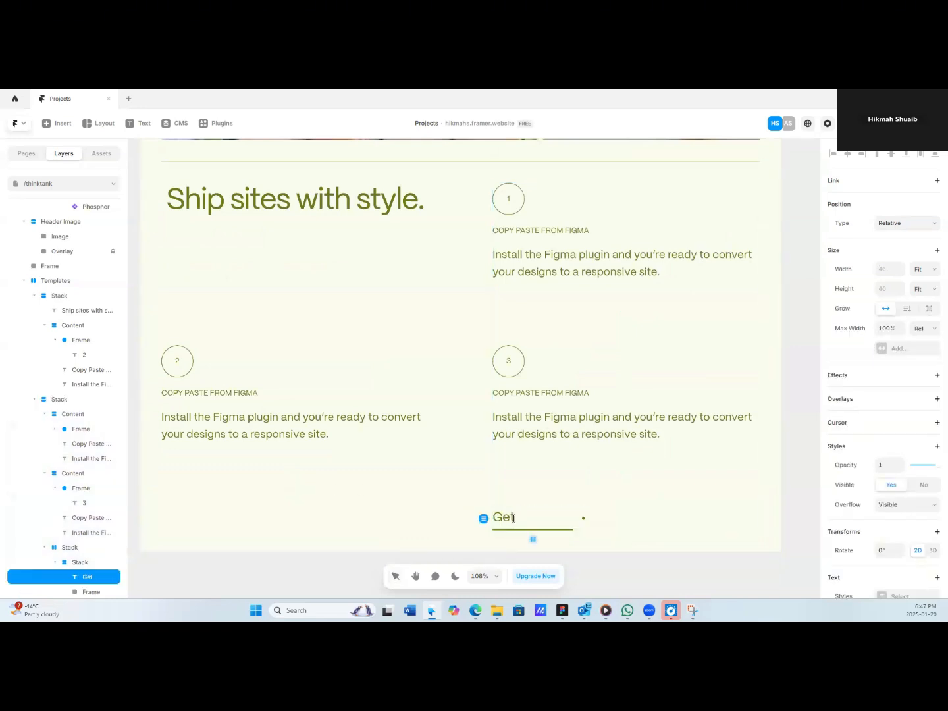
pyautogui.write(' in touch')
# Reduce the width of the underline frame beneath "Get in touch" to 136 to match the text.
pyautogui.click(80, 588)
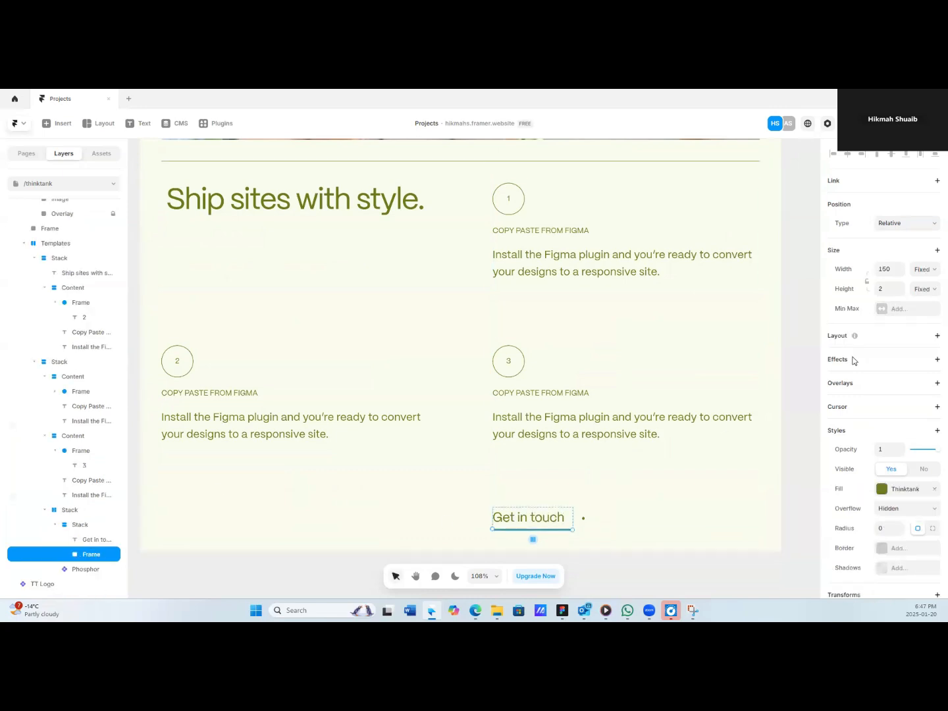
pyautogui.click(902, 273)
pyautogui.click(901, 273)
pyautogui.click(901, 273)
pyautogui.click(901, 273)
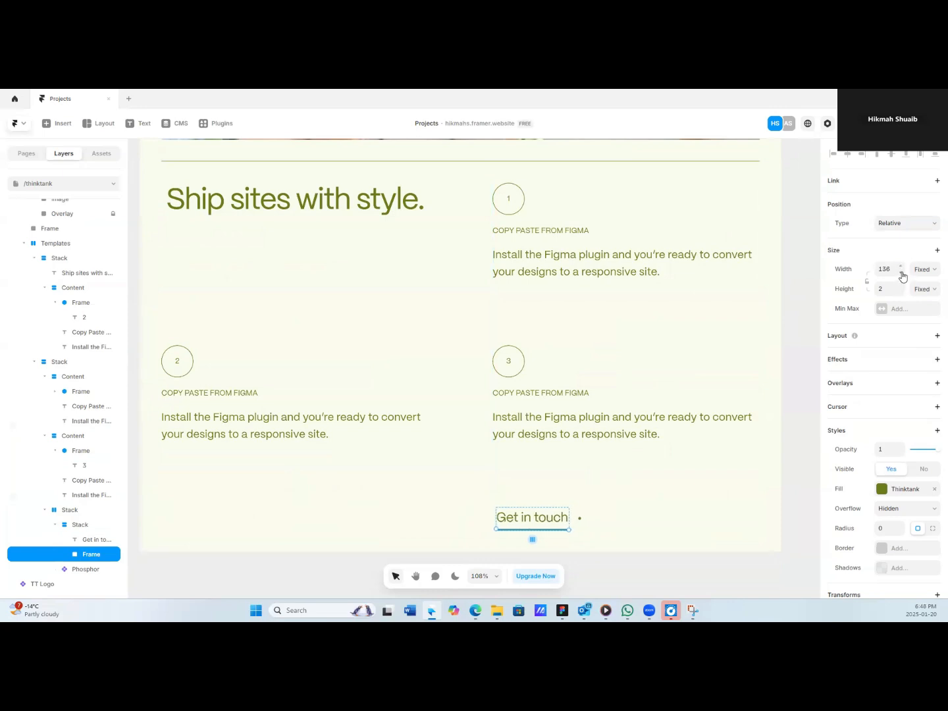
# Set the width of the underline frame beneath "Get in touch" to 135 so the text stays on one line.
pyautogui.click(901, 273)
pyautogui.click(794, 493)
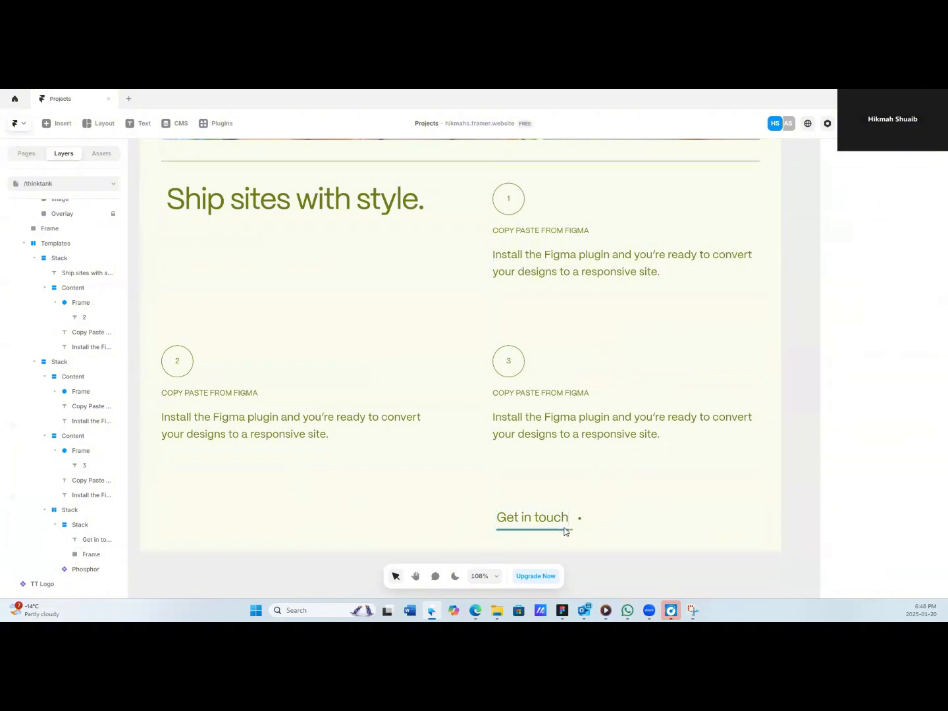
pyautogui.click(567, 527)
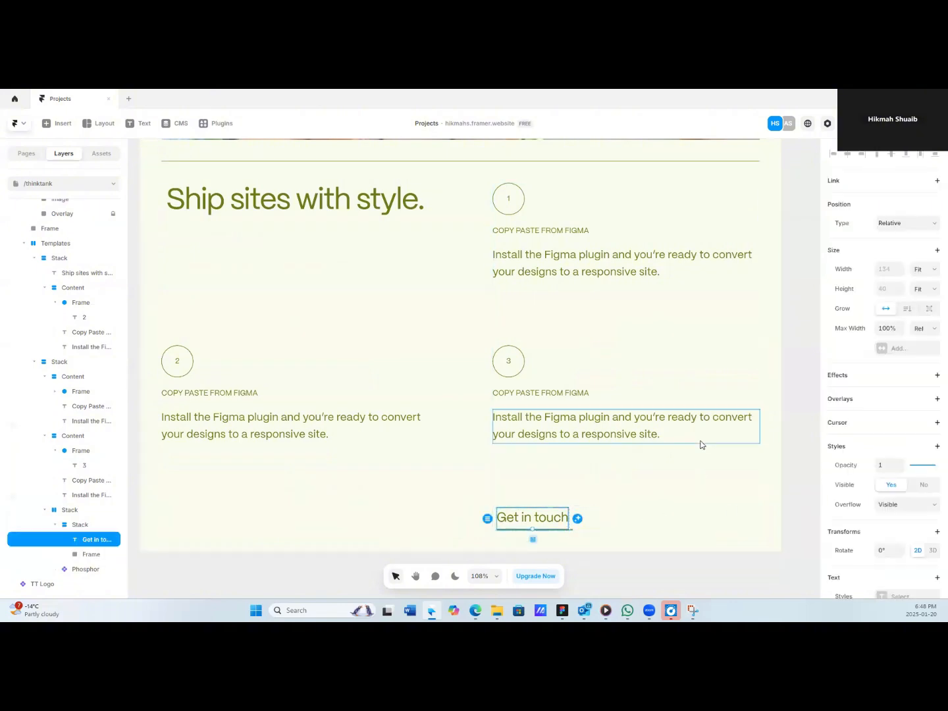
pyautogui.click(91, 555)
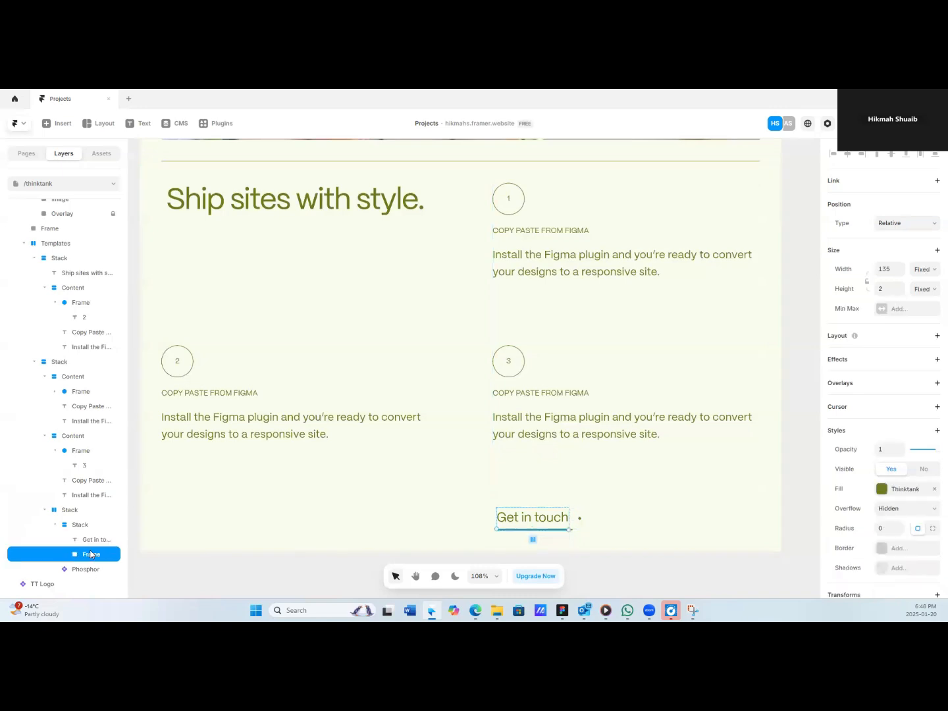
pyautogui.click(88, 541)
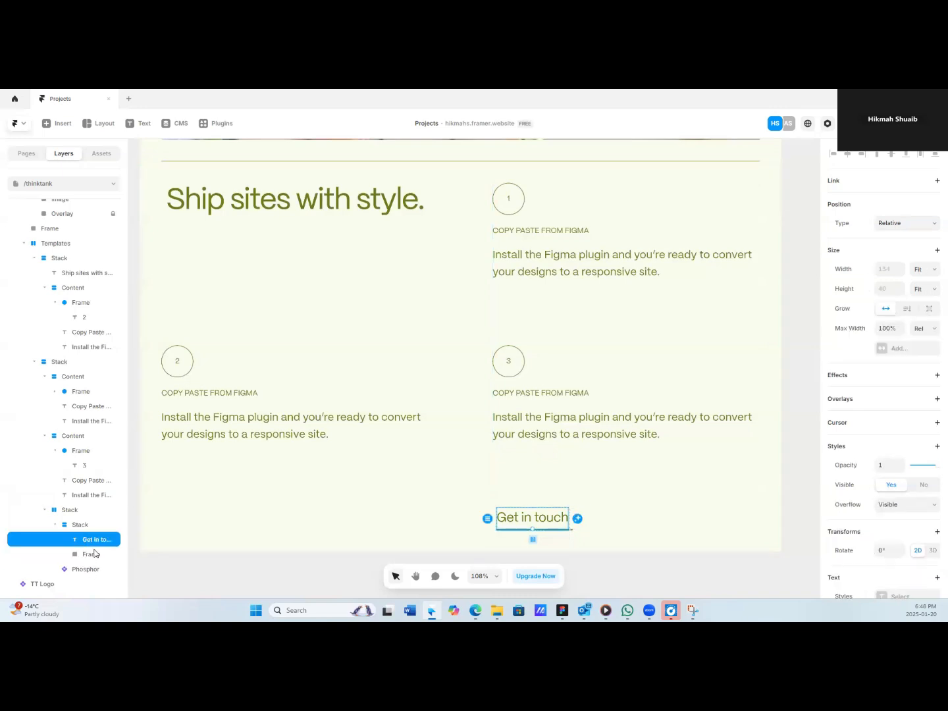
pyautogui.click(94, 550)
pyautogui.click(901, 272)
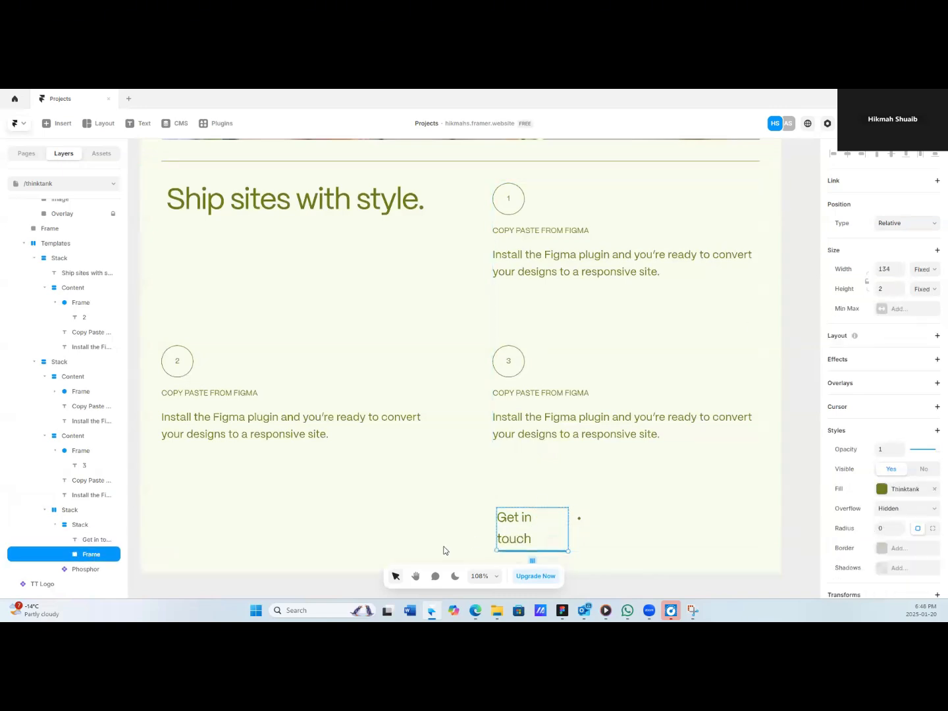
pyautogui.click(901, 266)
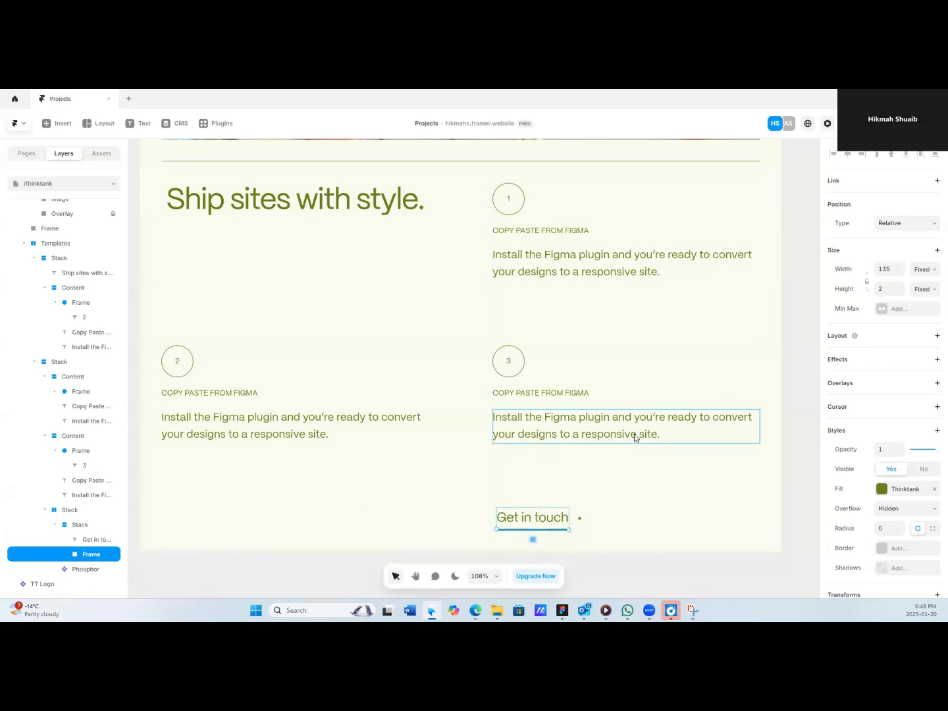
pyautogui.click(98, 524)
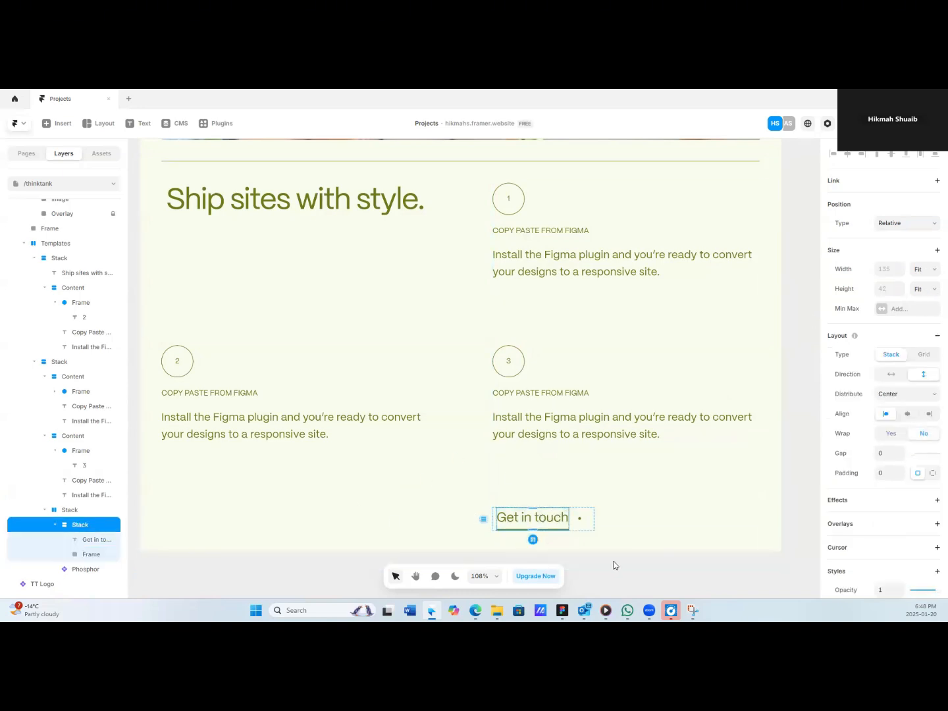
pyautogui.click(614, 564)
# Duplicate the upper Header Image section with its captions and move the copy below the Templates section.
pyautogui.scroll(-5, 573, 488)
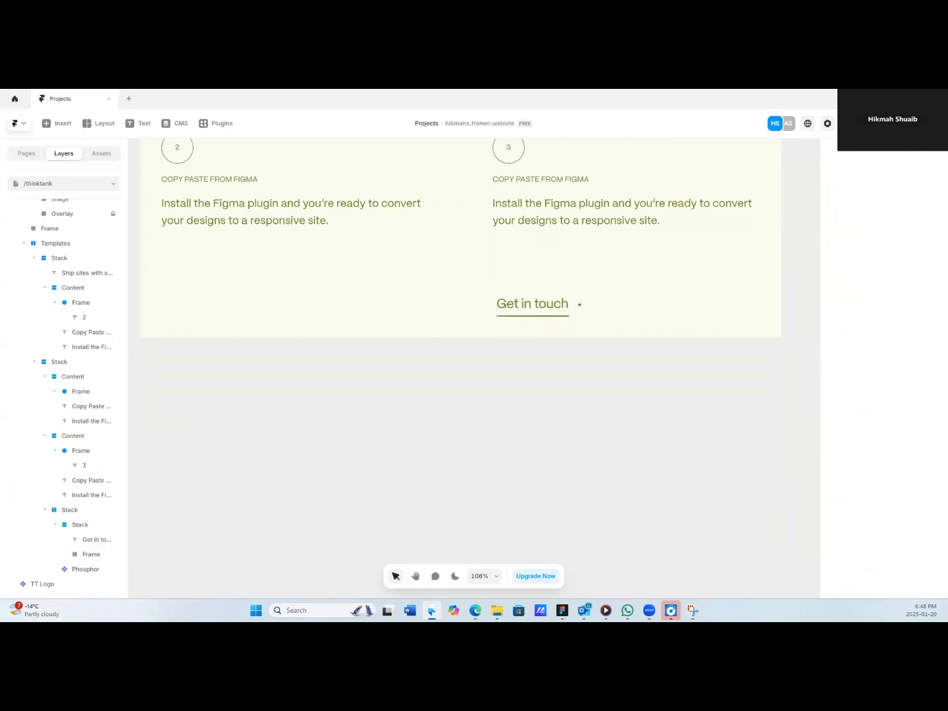
pyautogui.scroll(3, 583, 209)
pyautogui.scroll(-2, 585, 209)
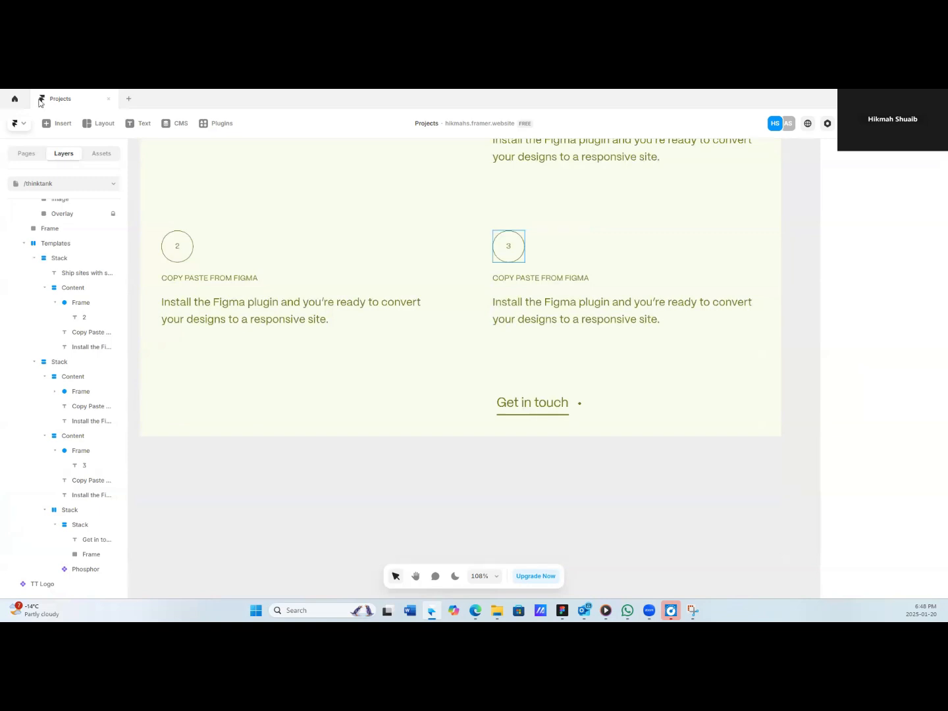
pyautogui.scroll(-3, 467, 451)
pyautogui.scroll(2, 468, 450)
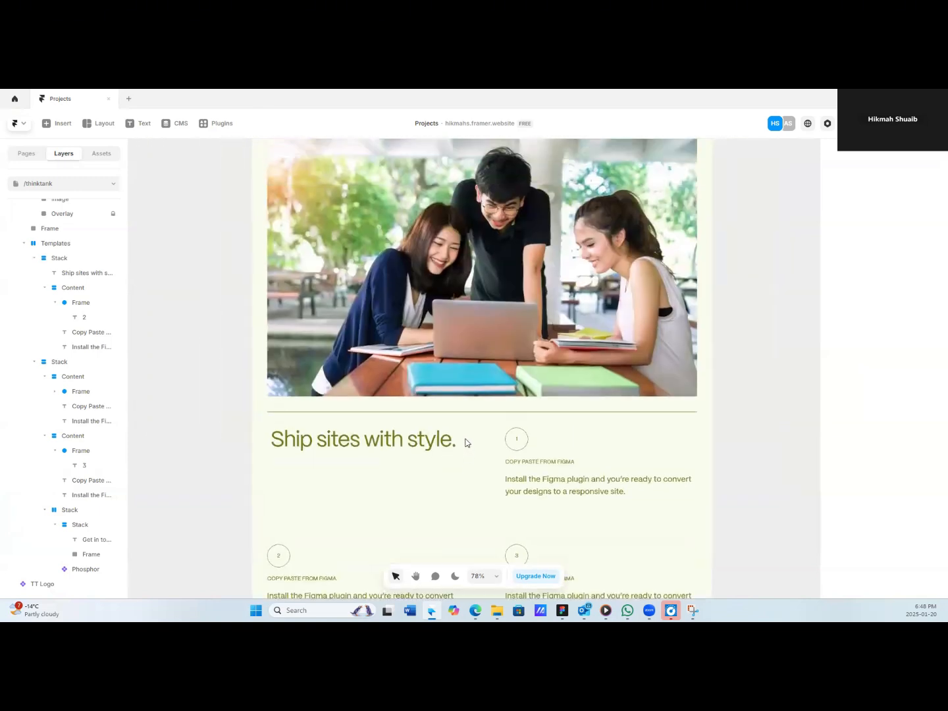
pyautogui.click(276, 237)
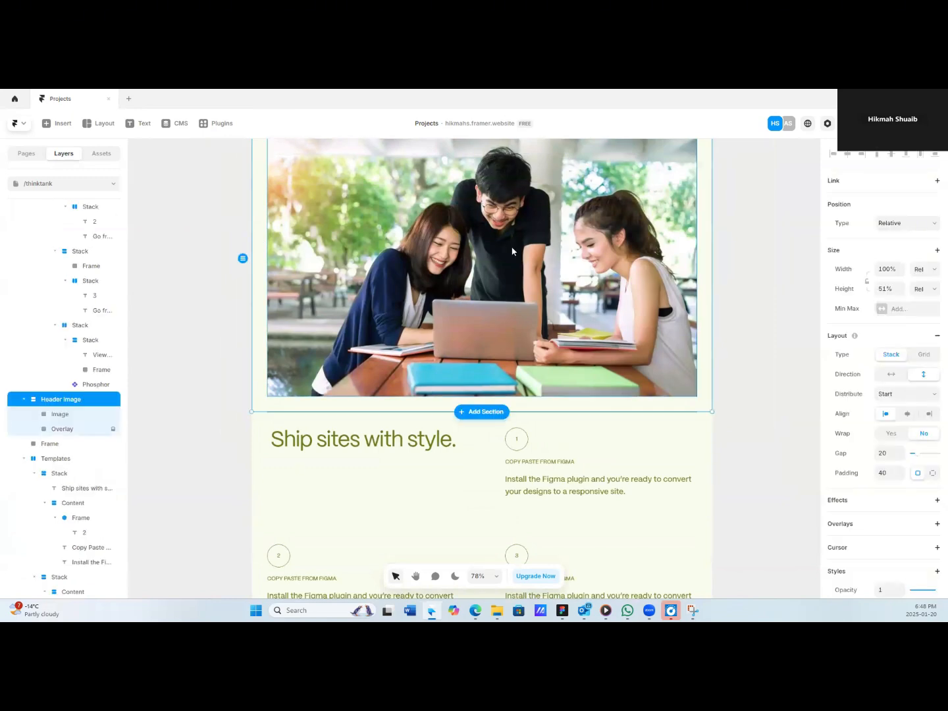
pyautogui.scroll(12, 512, 246)
pyautogui.click(330, 353)
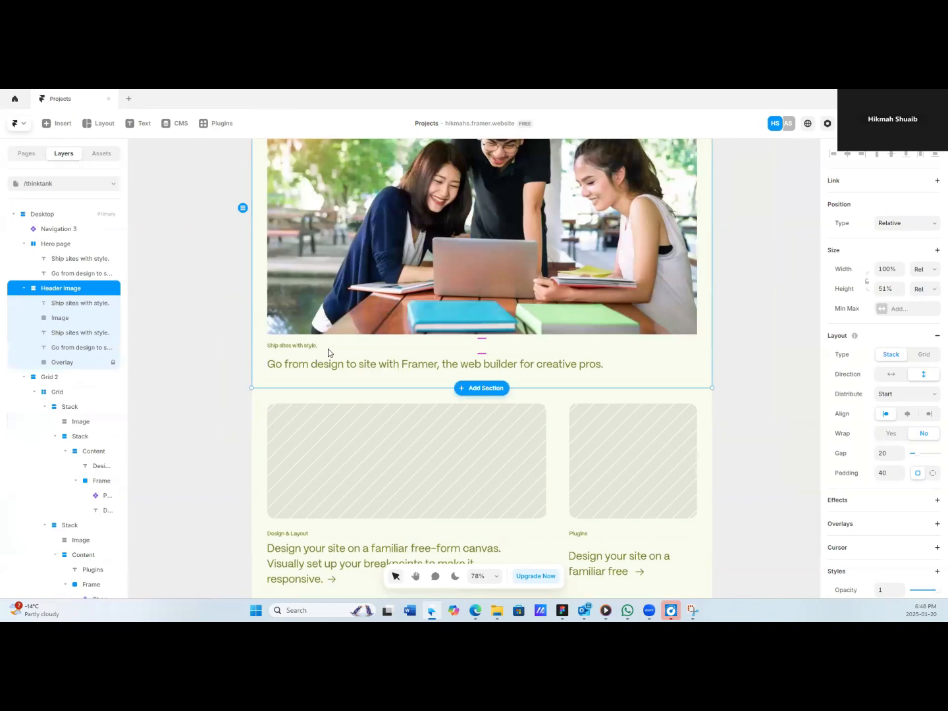
pyautogui.hotkey('ctrl', 'd')
pyautogui.press('Down')
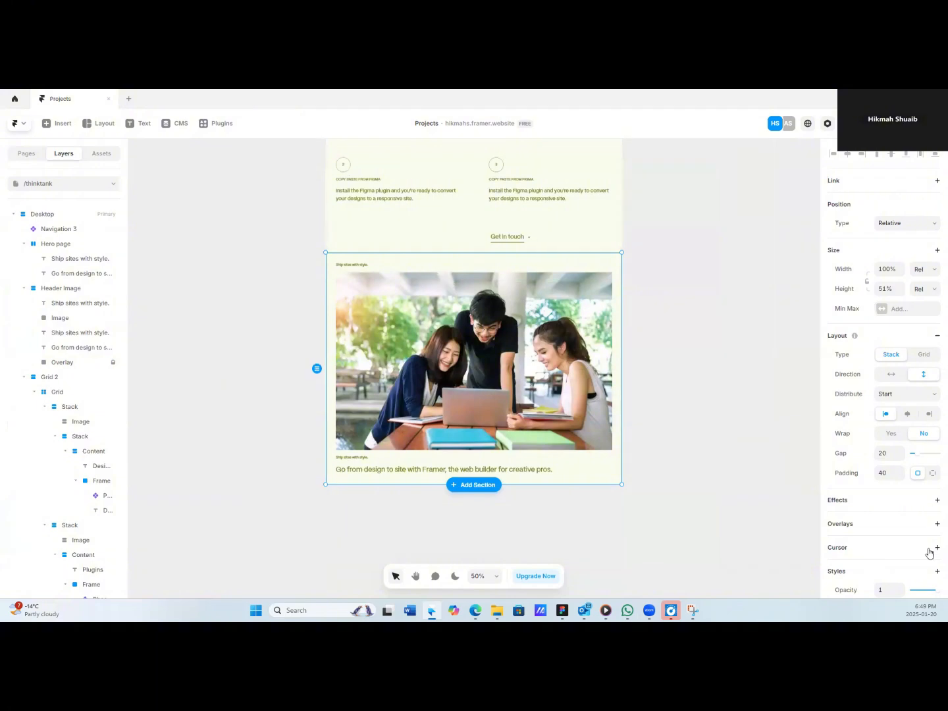
# Change the duplicated Header Image section's fill from an image to the solid Thinktank colour style.
pyautogui.scroll(-5, 892, 510)
pyautogui.click(881, 316)
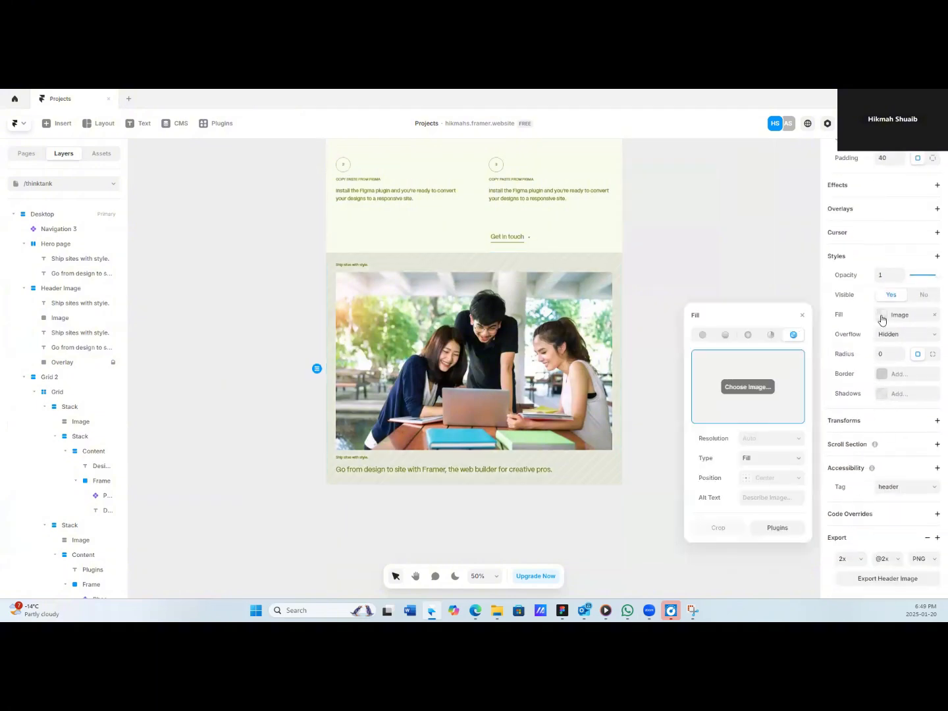
pyautogui.click(700, 334)
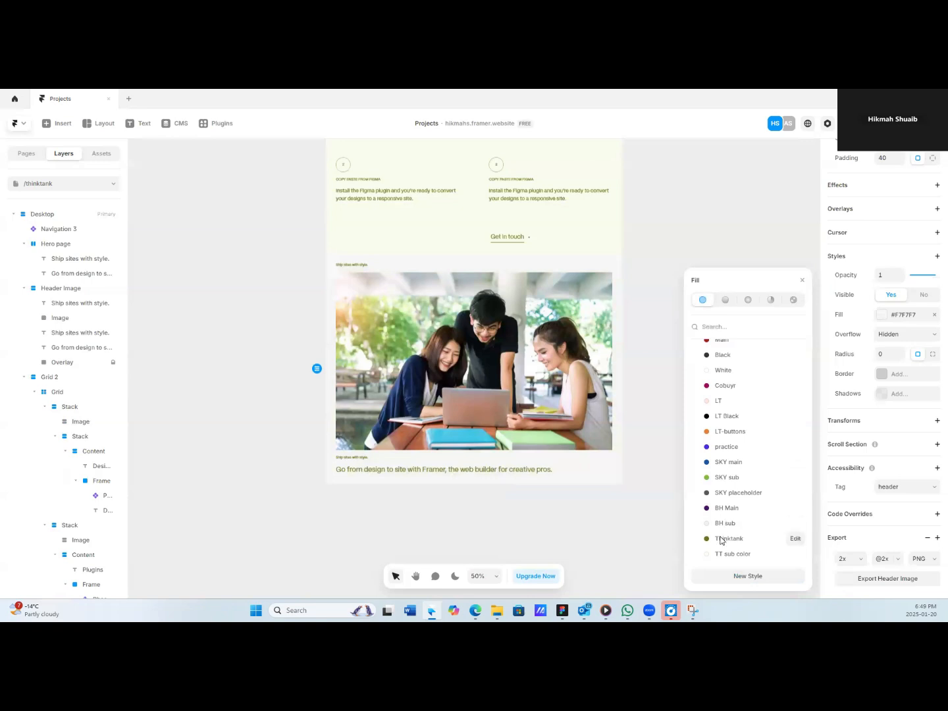
pyautogui.click(725, 539)
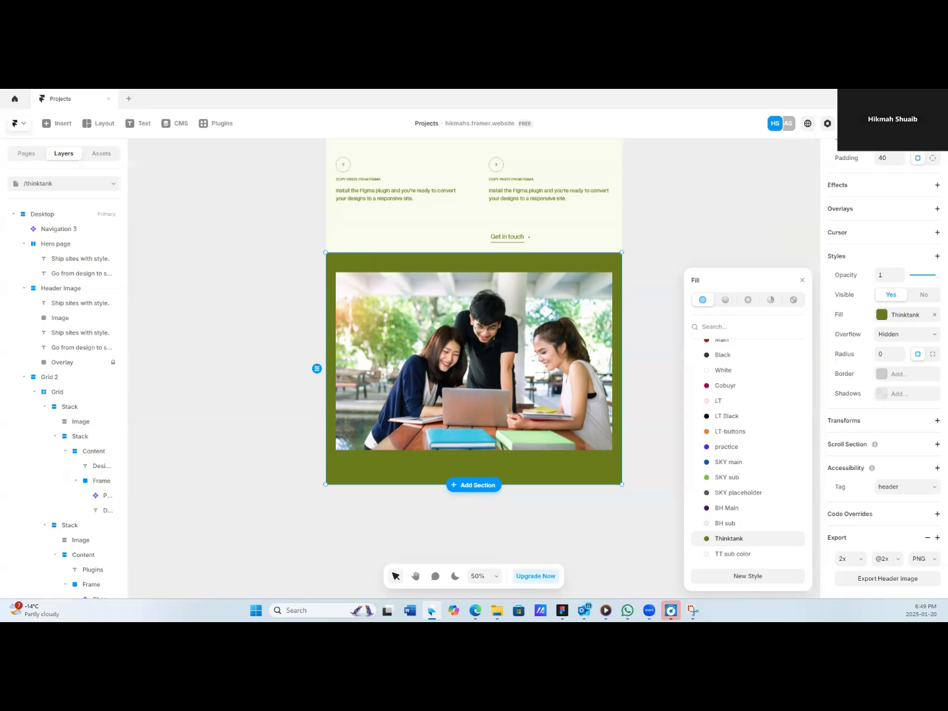
pyautogui.scroll(1, 642, 381)
pyautogui.click(662, 321)
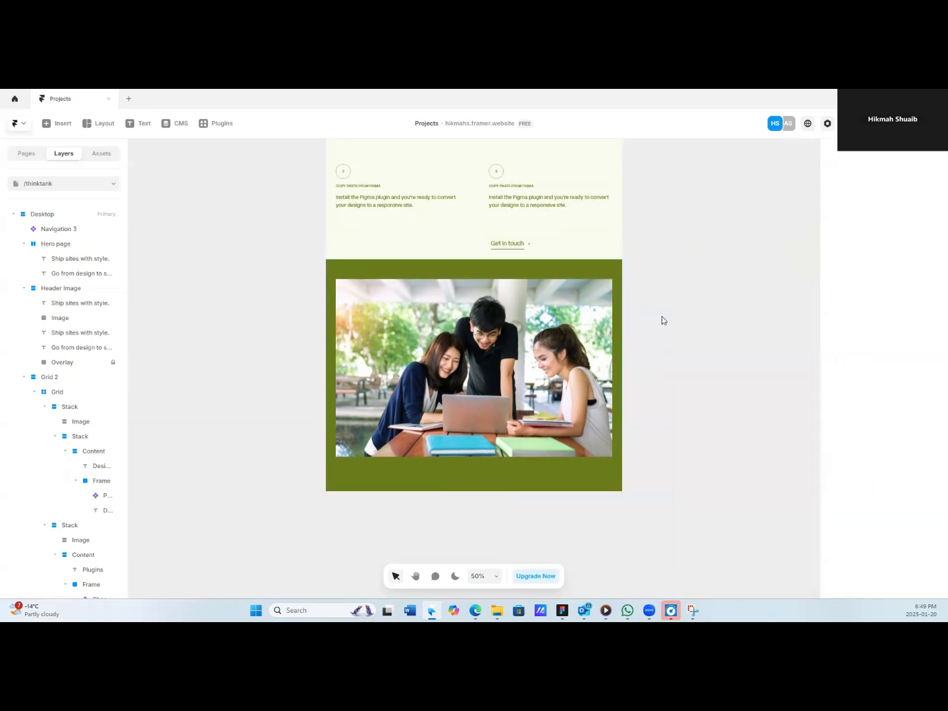
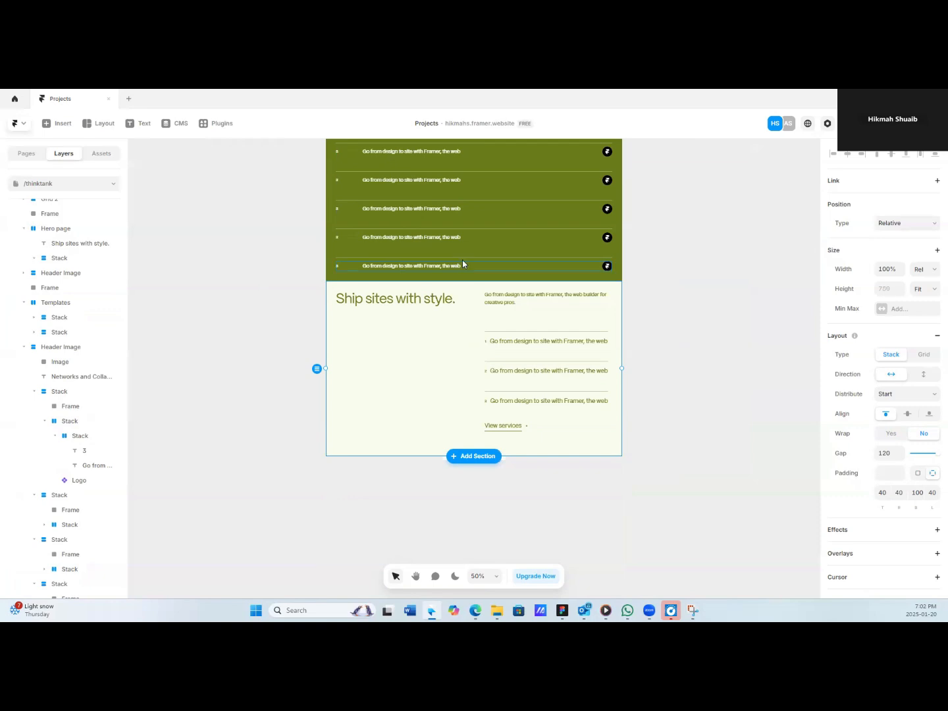
# Set the bottom padding of the Templates section above the green image section to 100.
pyautogui.click(606, 252)
pyautogui.scroll(5, 616, 248)
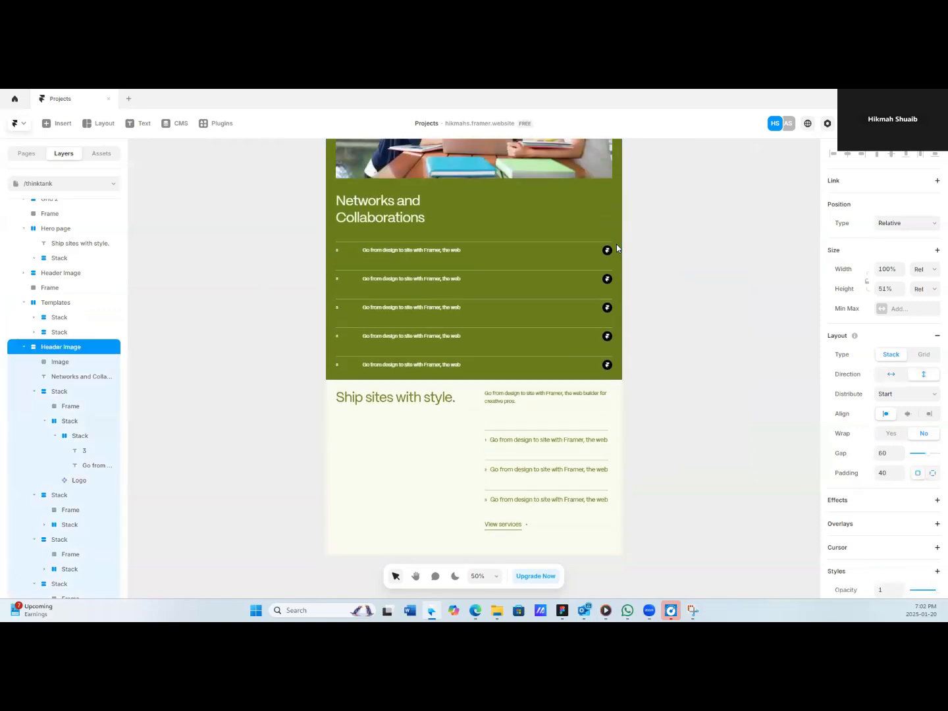
pyautogui.scroll(2, 612, 247)
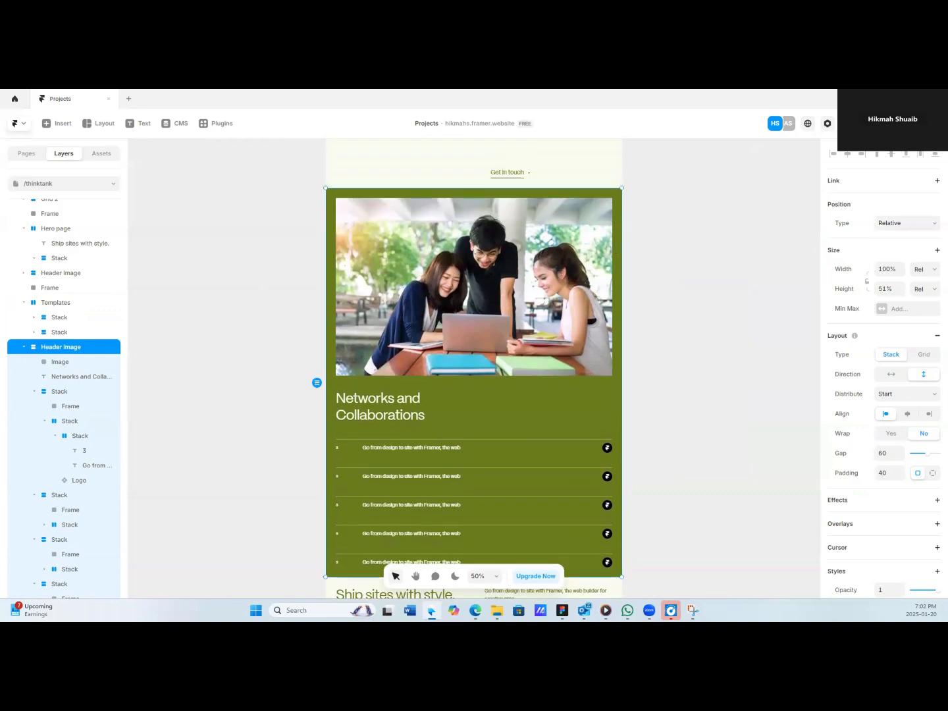
pyautogui.click(597, 182)
pyautogui.click(920, 491)
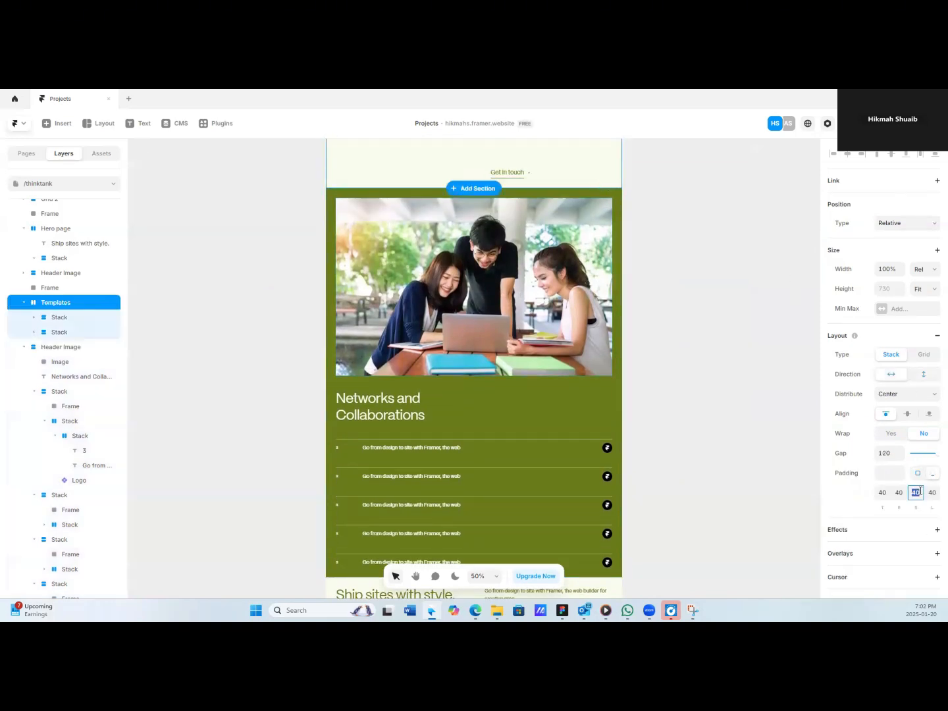
# Set the bottom padding of the green "Networks and Collaborations" section to 100.
pyautogui.scroll(-2, 569, 476)
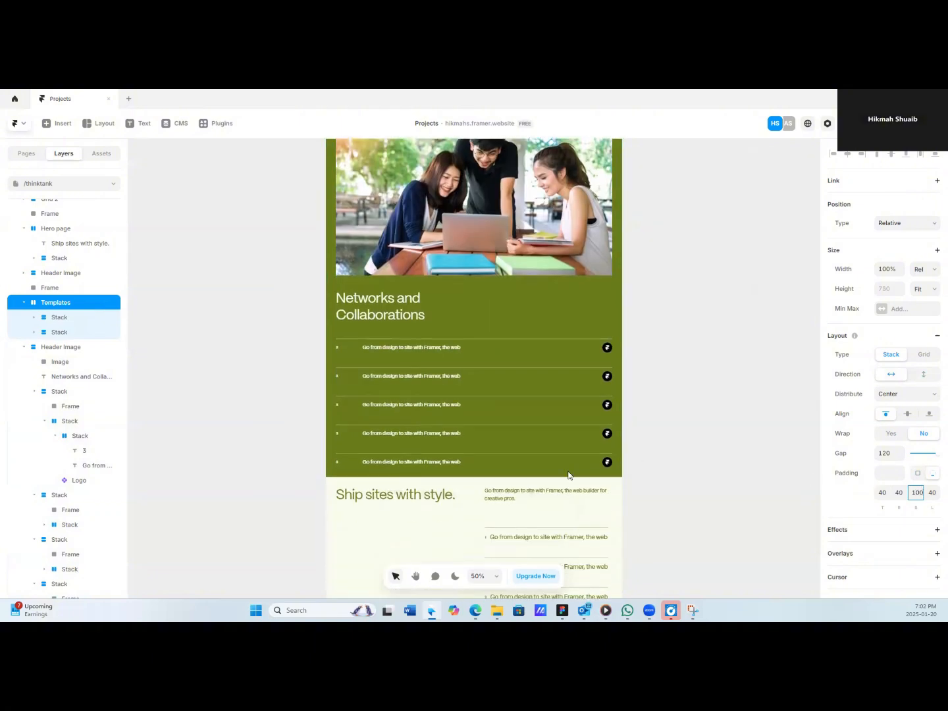
pyautogui.click(604, 319)
pyautogui.click(916, 491)
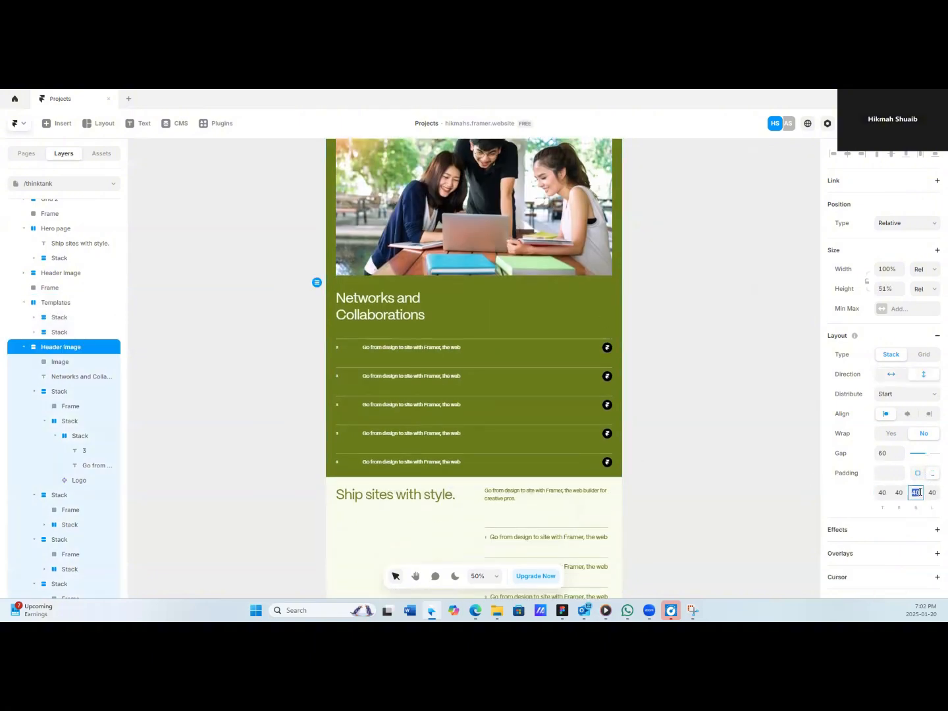
pyautogui.write('100')
# Examine the layout and text settings of the last Hero page section's heading, container, inner stack and intro paragraph.
pyautogui.scroll(-2, 474, 369)
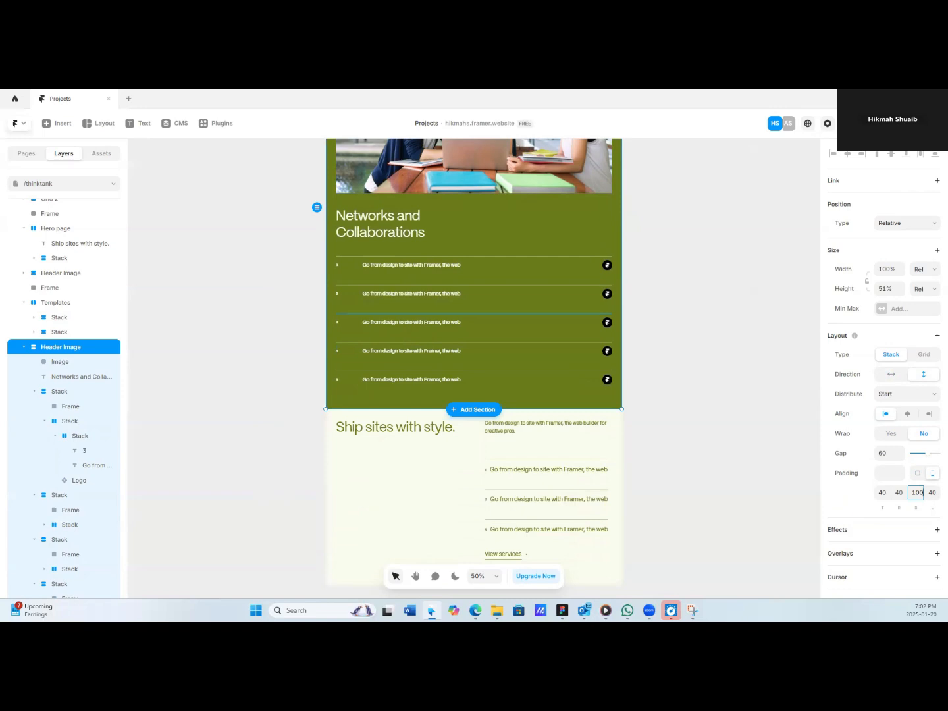
pyautogui.click(394, 426)
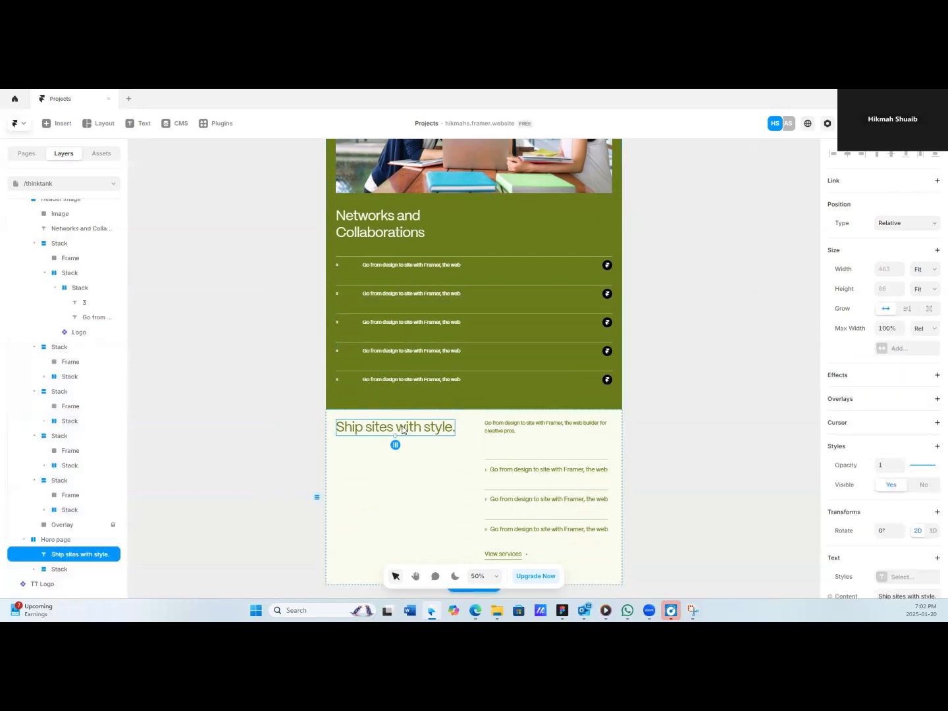
pyautogui.scroll(-4, 895, 501)
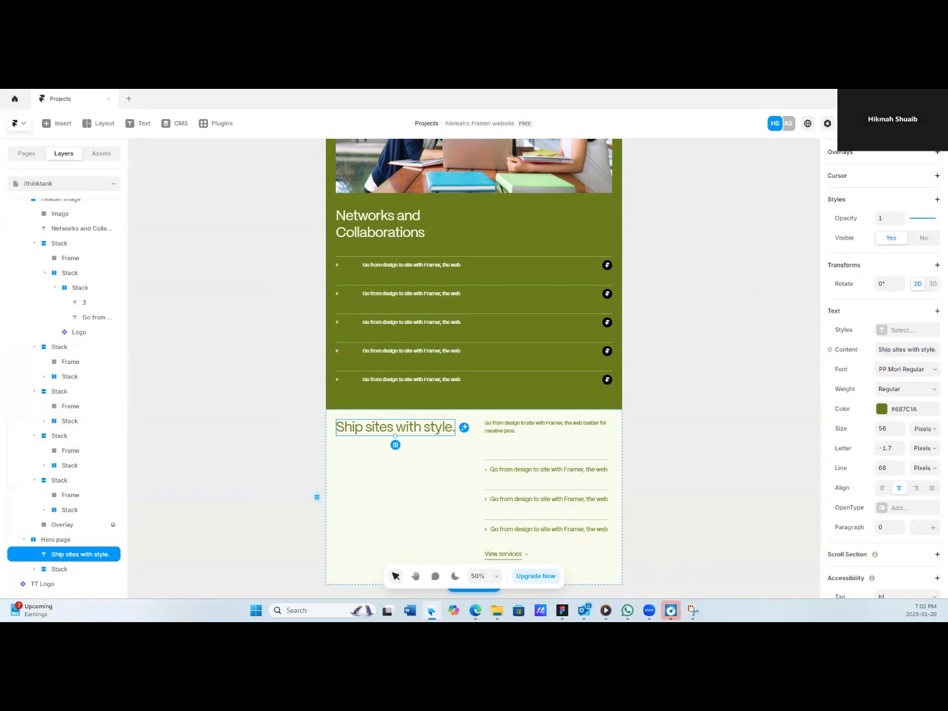
pyautogui.click(444, 450)
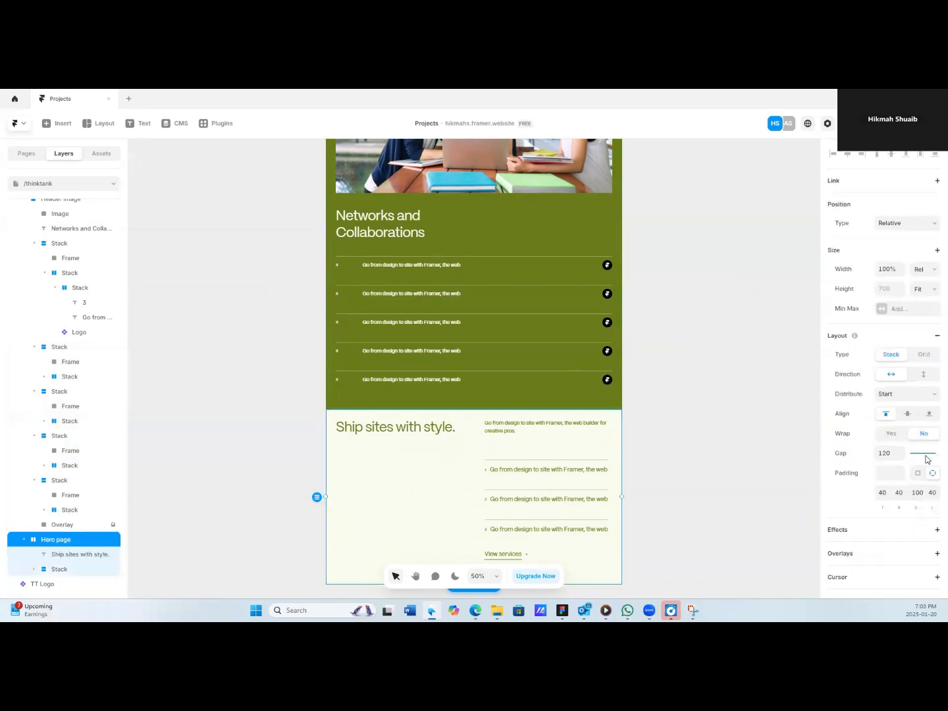
pyautogui.scroll(-4, 926, 460)
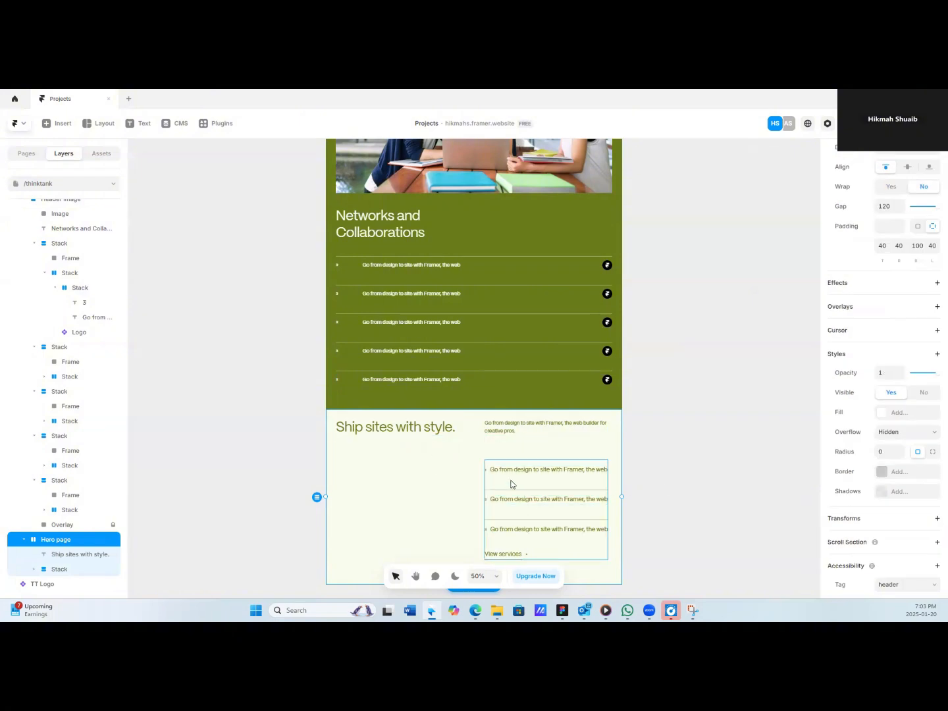
pyautogui.click(503, 446)
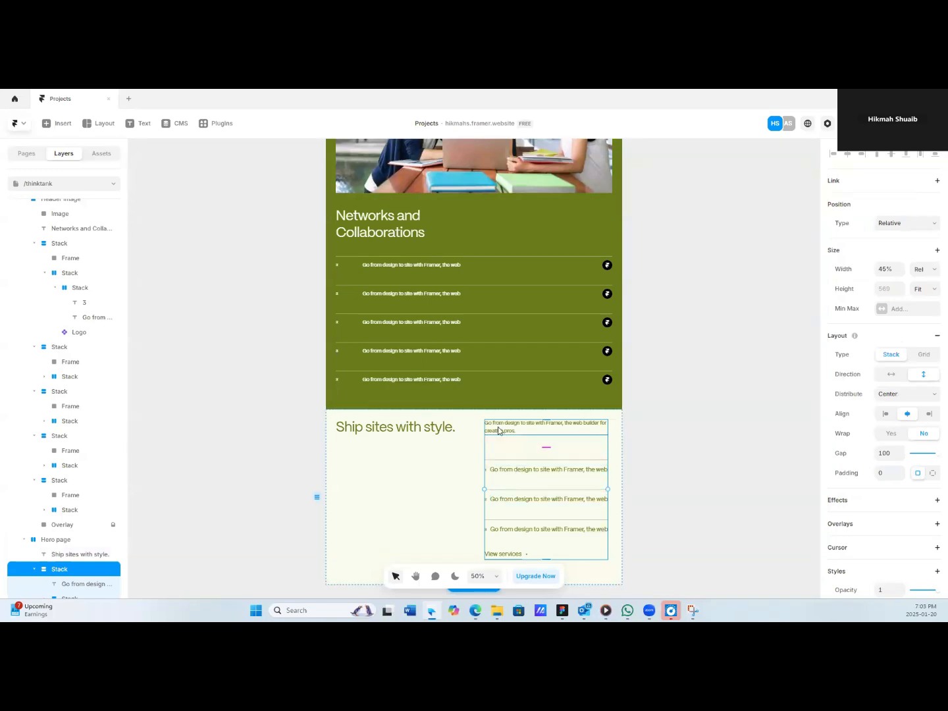
pyautogui.click(497, 431)
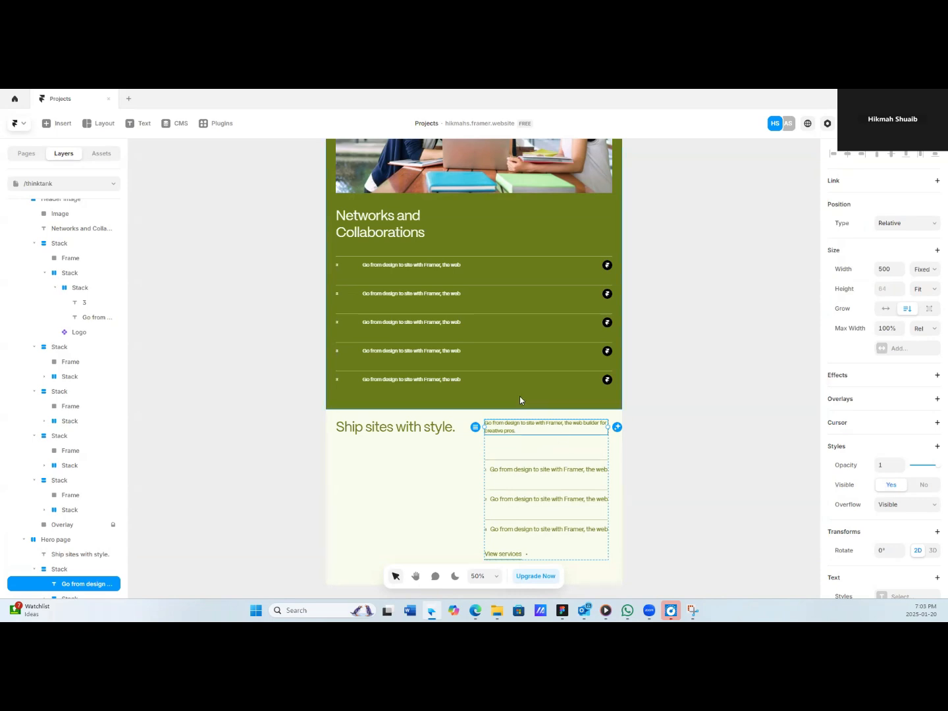
pyautogui.scroll(-3, 934, 541)
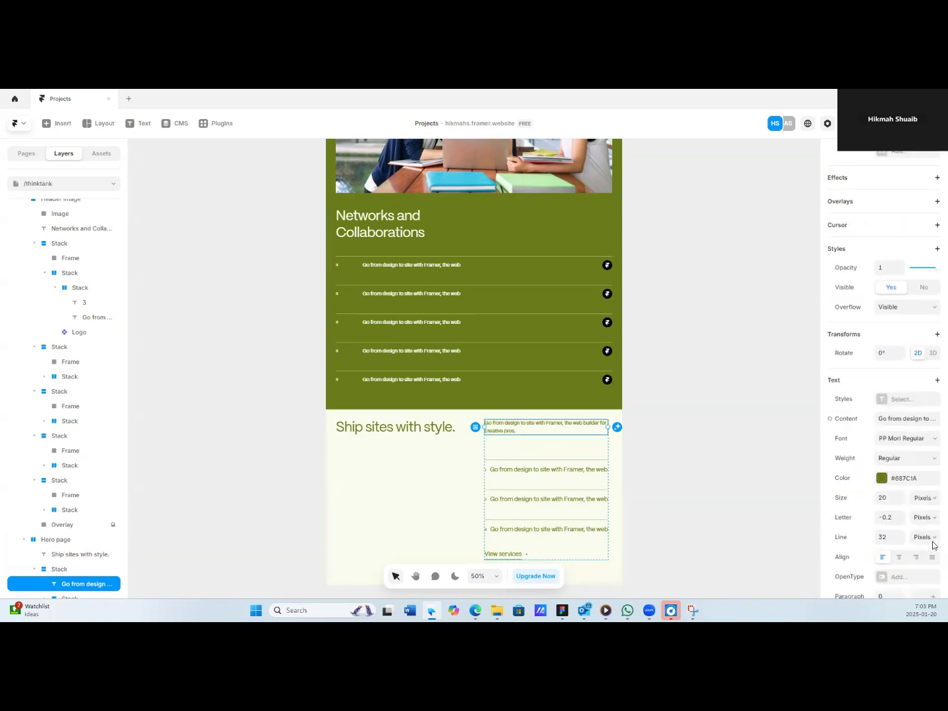
# Delete the intro paragraph above the numbered list in the last Hero page section.
pyautogui.click(502, 471)
pyautogui.scroll(3, 908, 559)
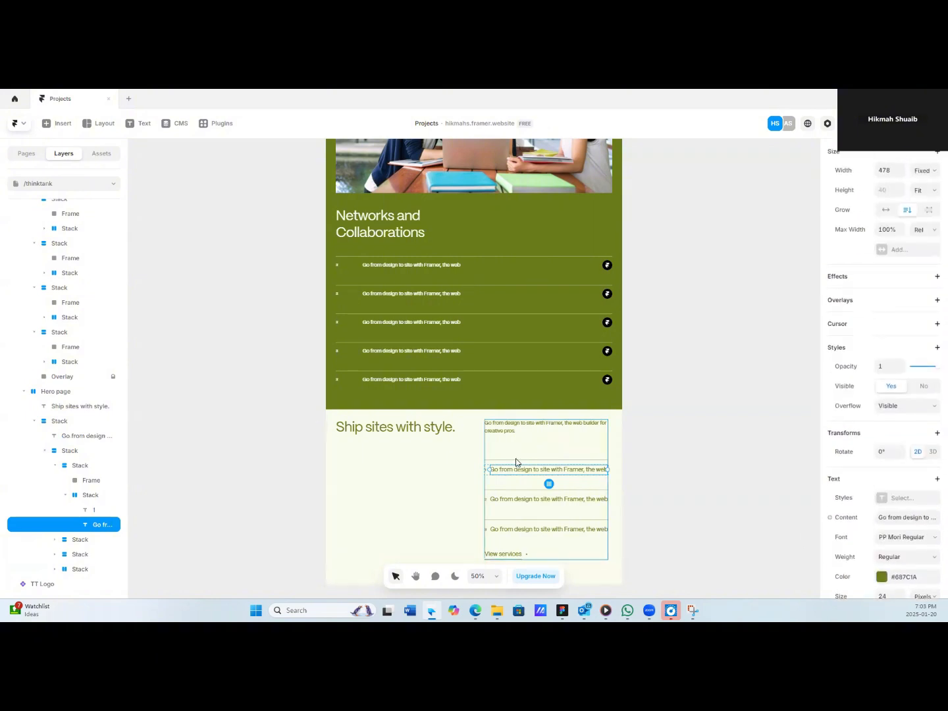
pyautogui.click(515, 427)
pyautogui.press('Delete')
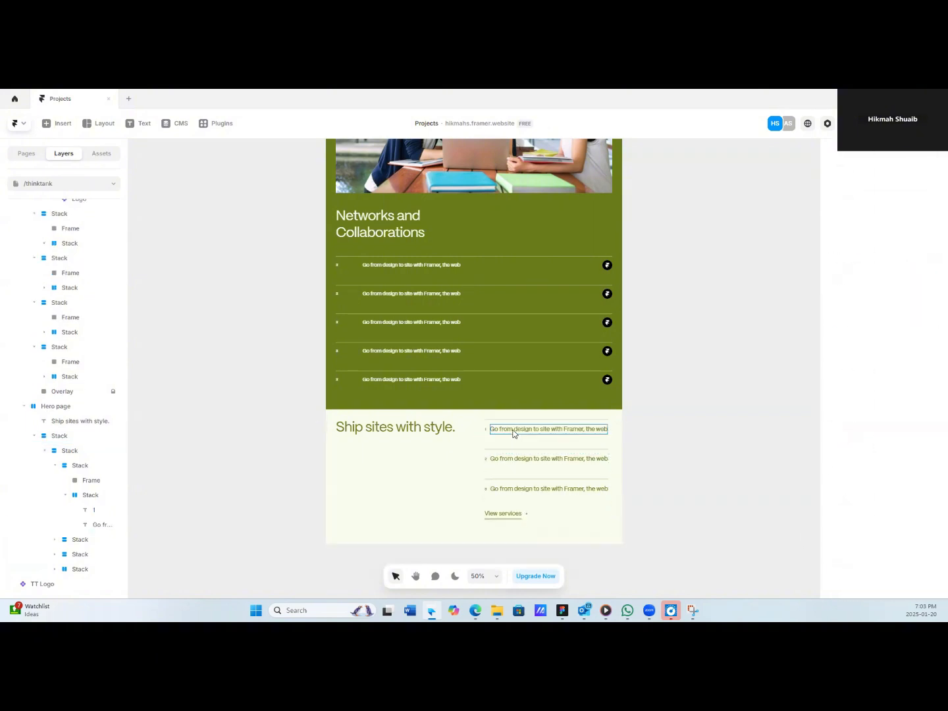
# Replace the last Hero page section's "Ship sites with style." heading with "Contact Us".
pyautogui.click(515, 433)
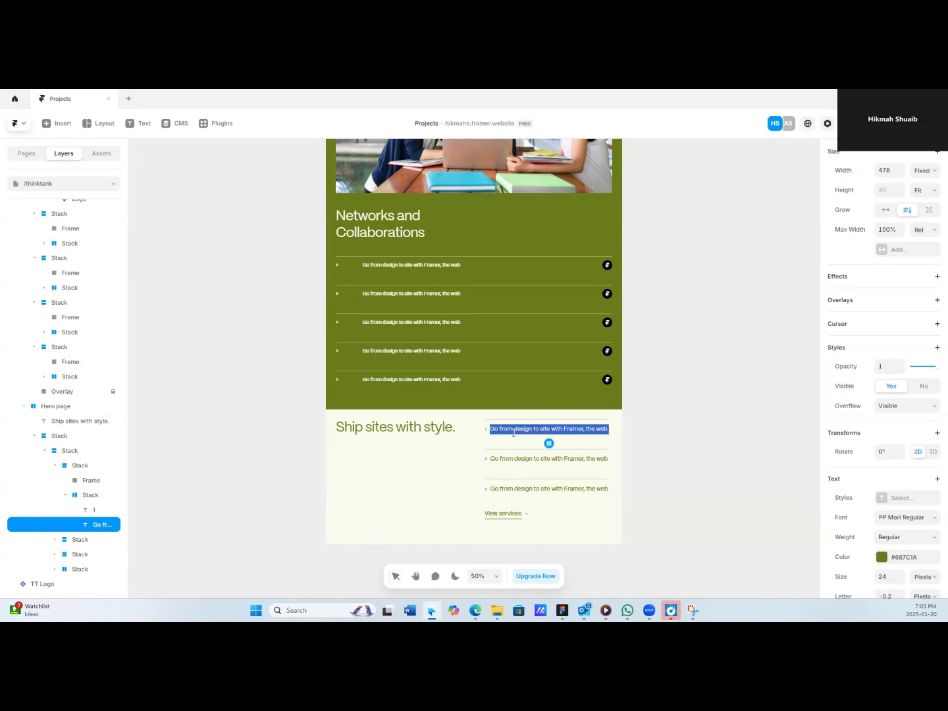
pyautogui.click(405, 430)
pyautogui.press('Return')
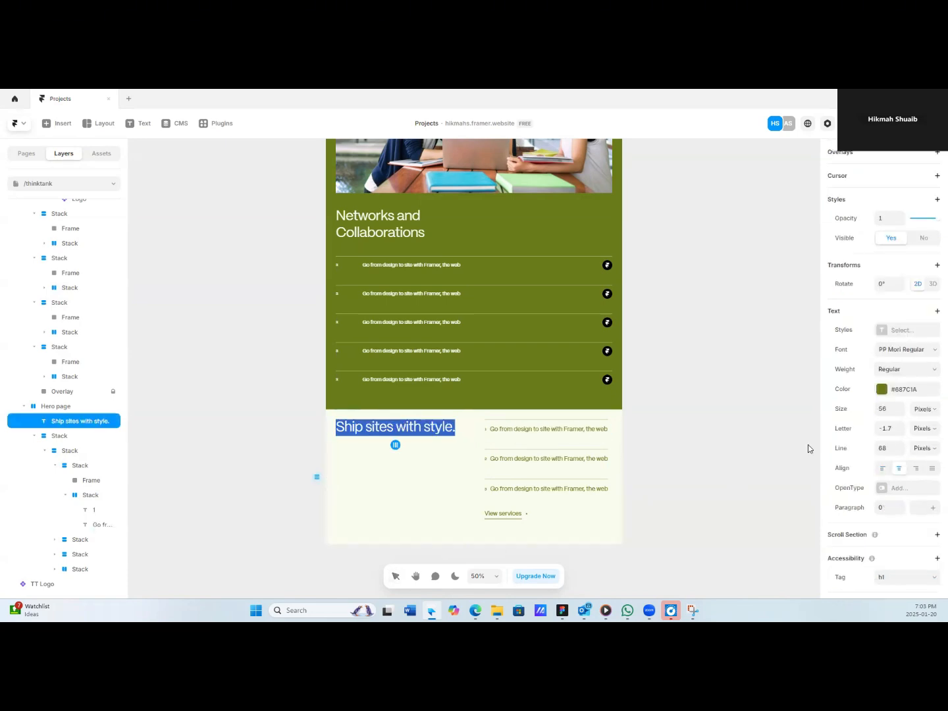
pyautogui.write('C')
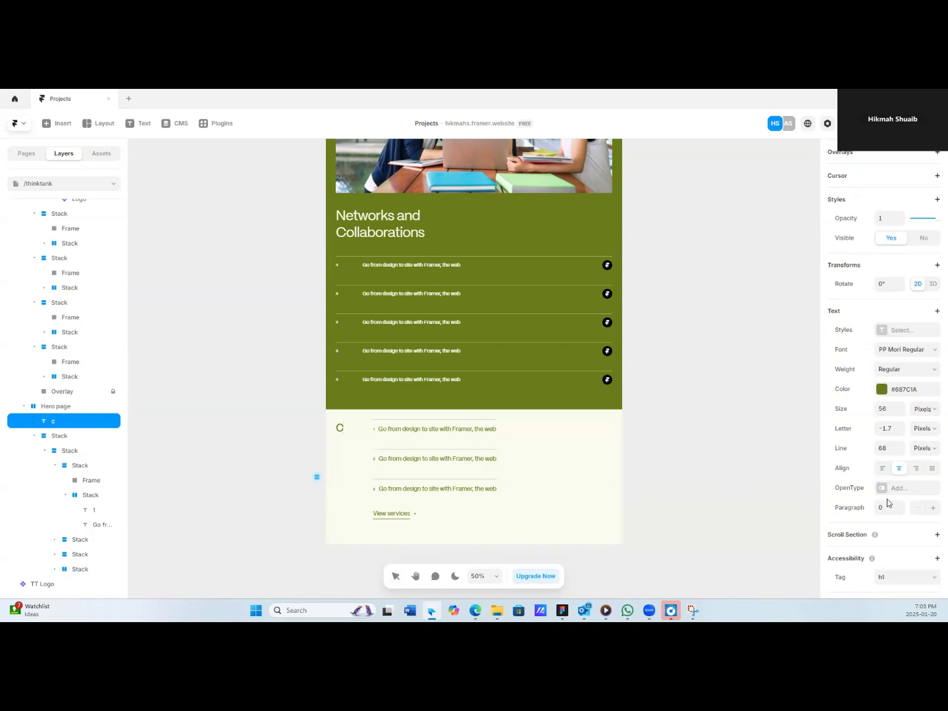
pyautogui.write('O')
pyautogui.press('BackSpace')
pyautogui.press('BackSpace')
pyautogui.write('Contact Us')
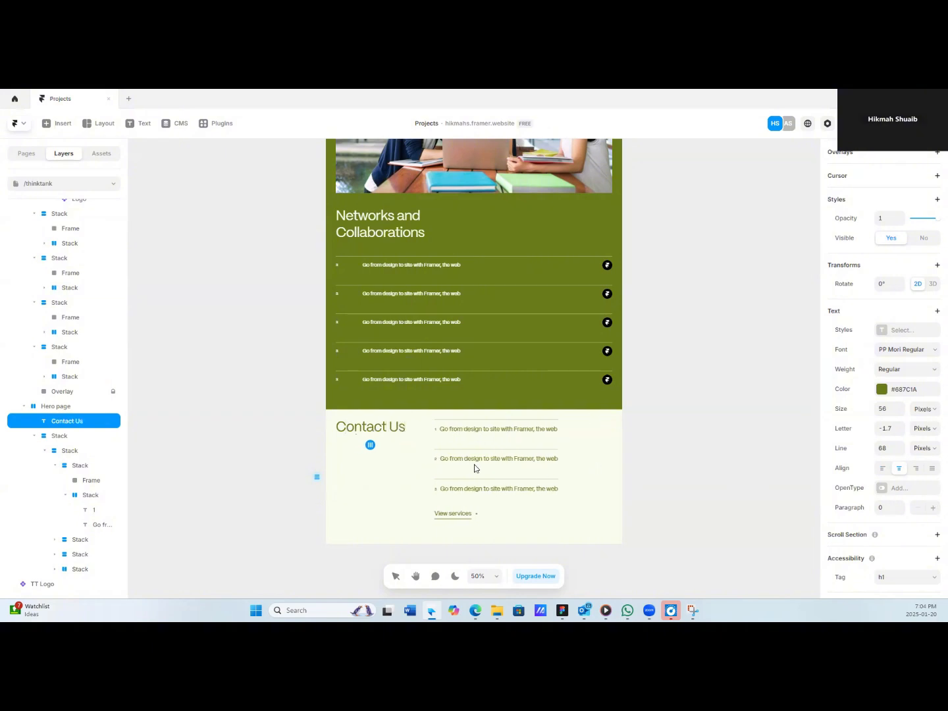
pyautogui.press('Escape')
# Change the Contact Us section's stack direction to vertical so the list sits below the heading.
pyautogui.scroll(2, 900, 421)
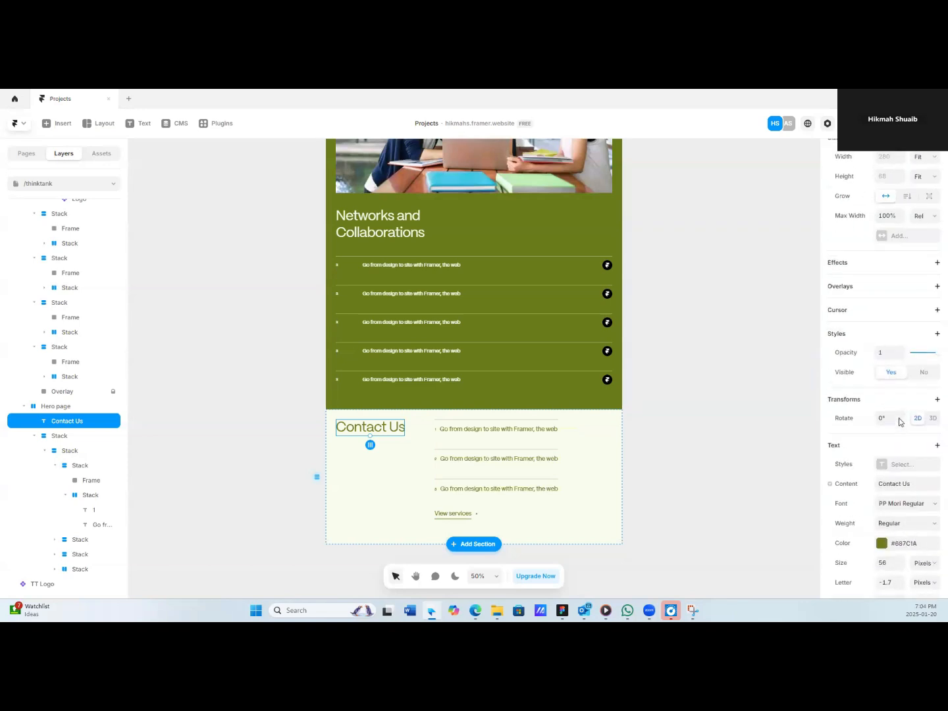
pyautogui.scroll(3, 881, 408)
pyautogui.click(349, 471)
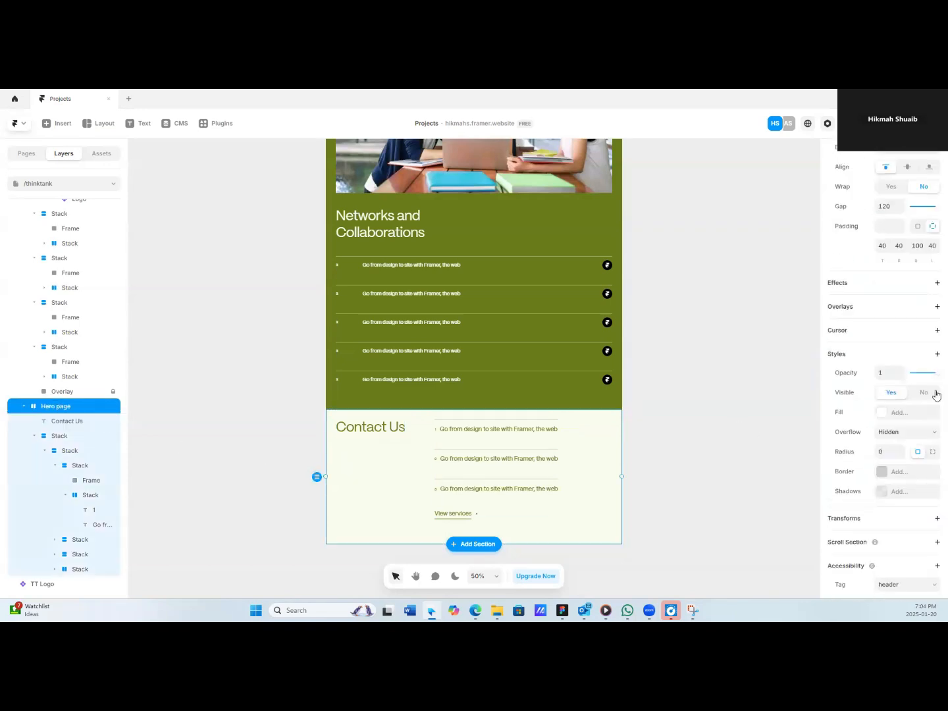
pyautogui.scroll(3, 908, 368)
pyautogui.click(923, 323)
pyautogui.scroll(-2, 478, 467)
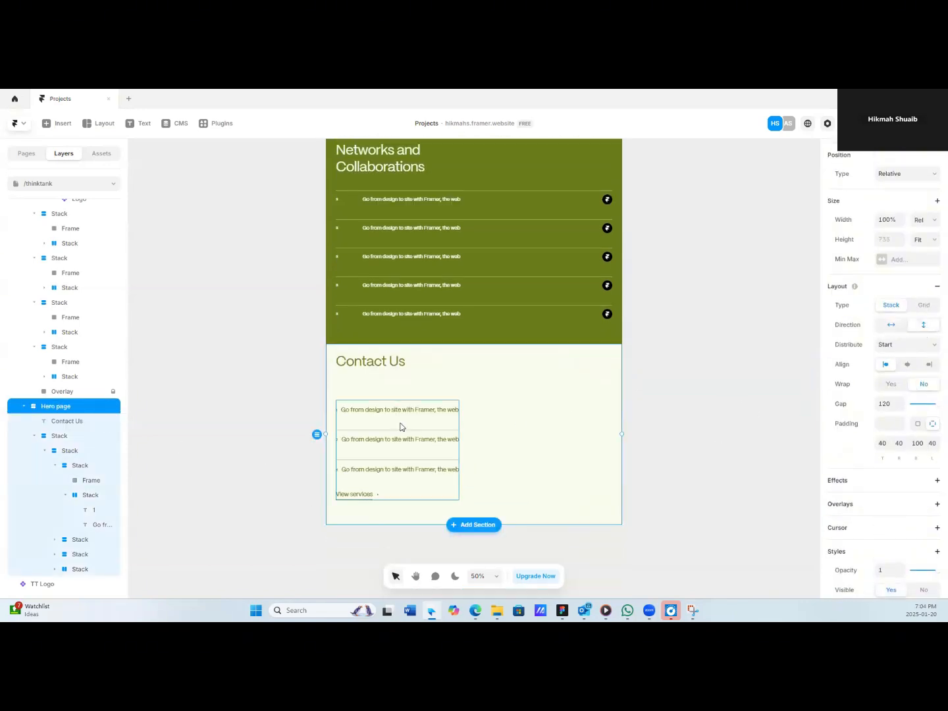
# Delete the second and third list rows in the Contact Us section.
pyautogui.click(347, 408)
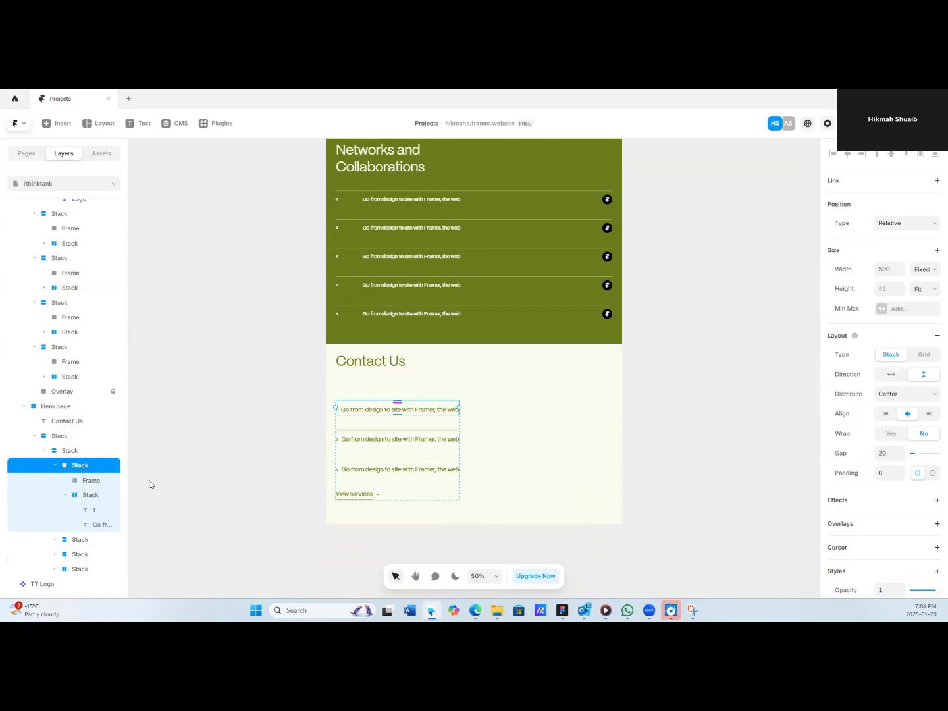
pyautogui.click(87, 484)
pyautogui.click(78, 541)
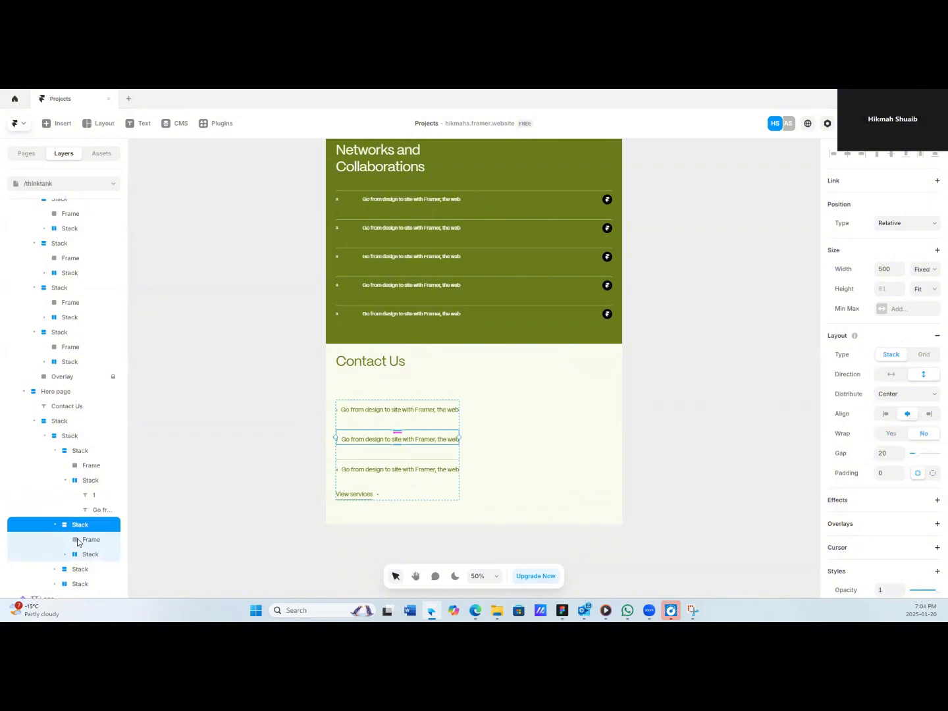
pyautogui.press('Delete')
pyautogui.click(77, 556)
pyautogui.press('Delete')
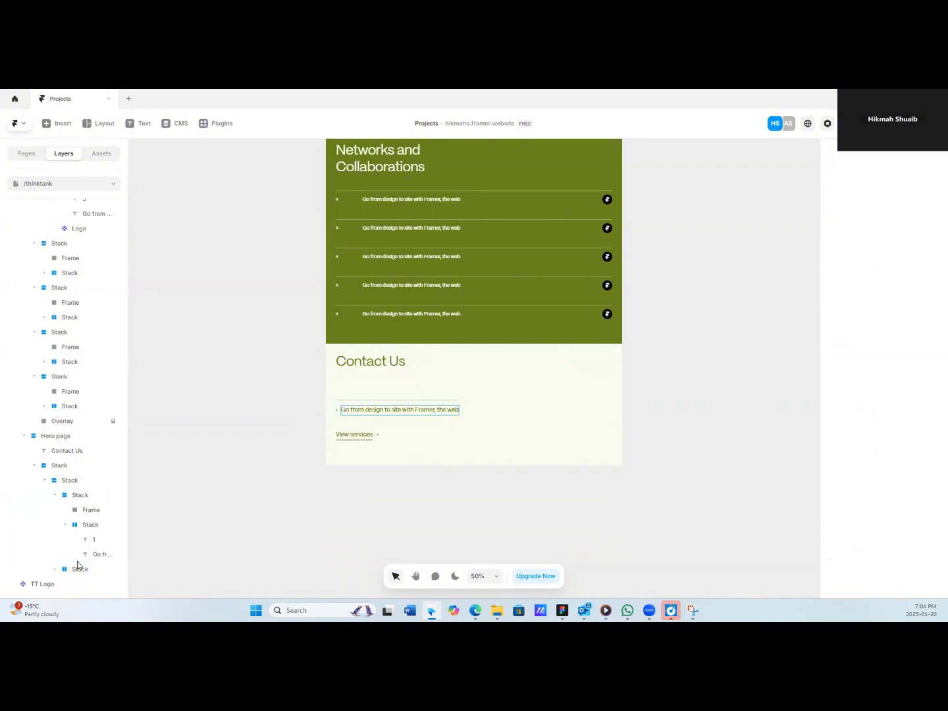
# Set the font size of the remaining Contact Us list item's text to 28 pixels.
pyautogui.click(352, 411)
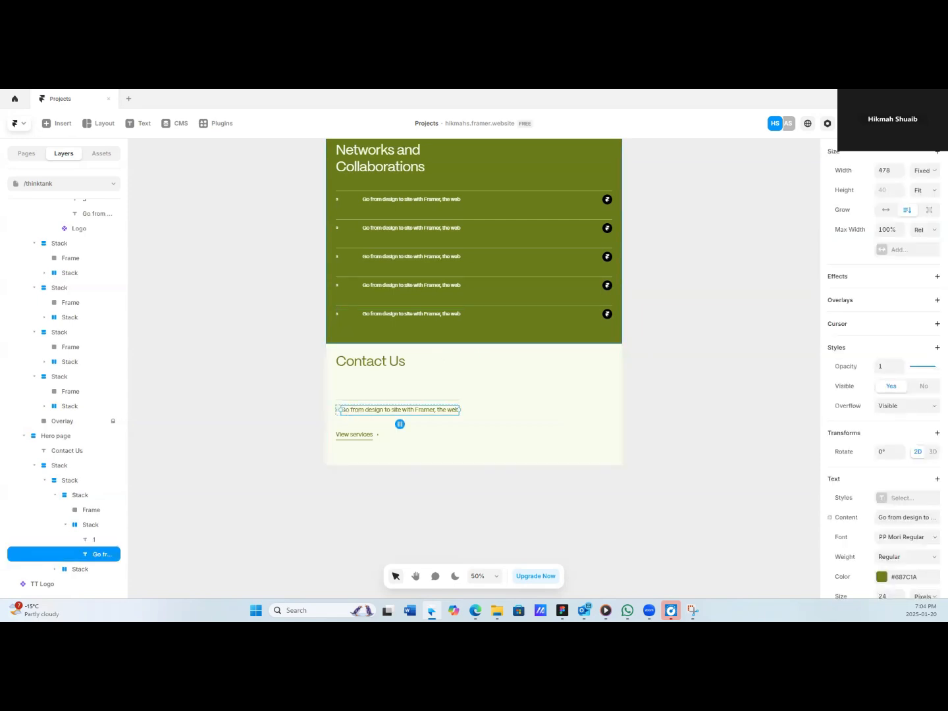
pyautogui.scroll(-4, 877, 426)
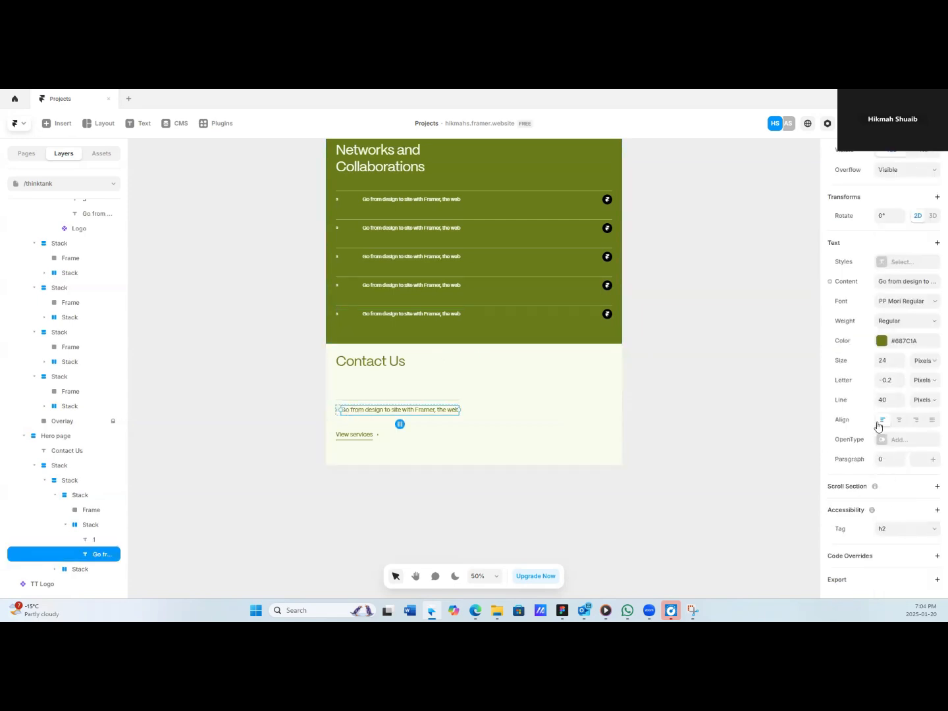
pyautogui.click(900, 358)
pyautogui.click(900, 359)
pyautogui.click(900, 358)
pyautogui.click(900, 358)
# Replace the remaining list item's text with "Linkedin" and delete the number in front of it.
pyautogui.doubleClick(378, 409)
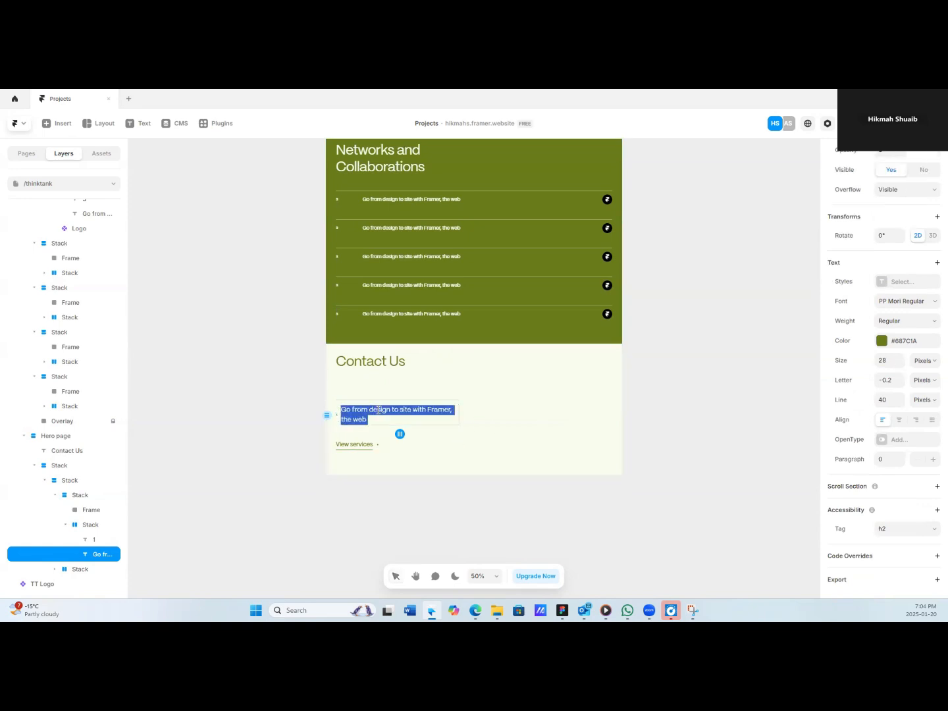
pyautogui.write('Linkedin')
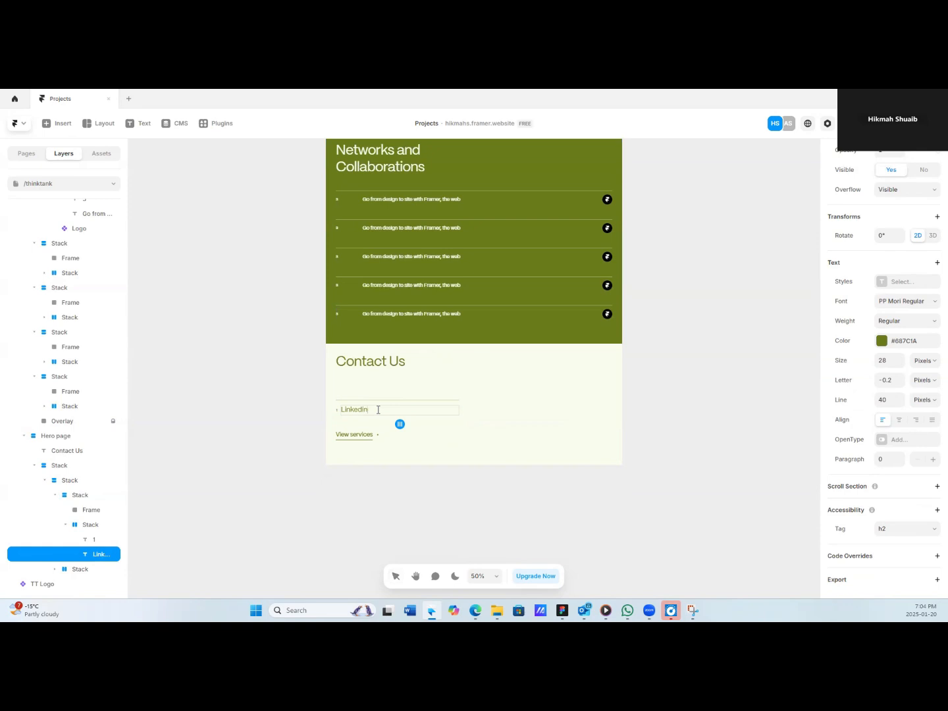
pyautogui.press('Escape')
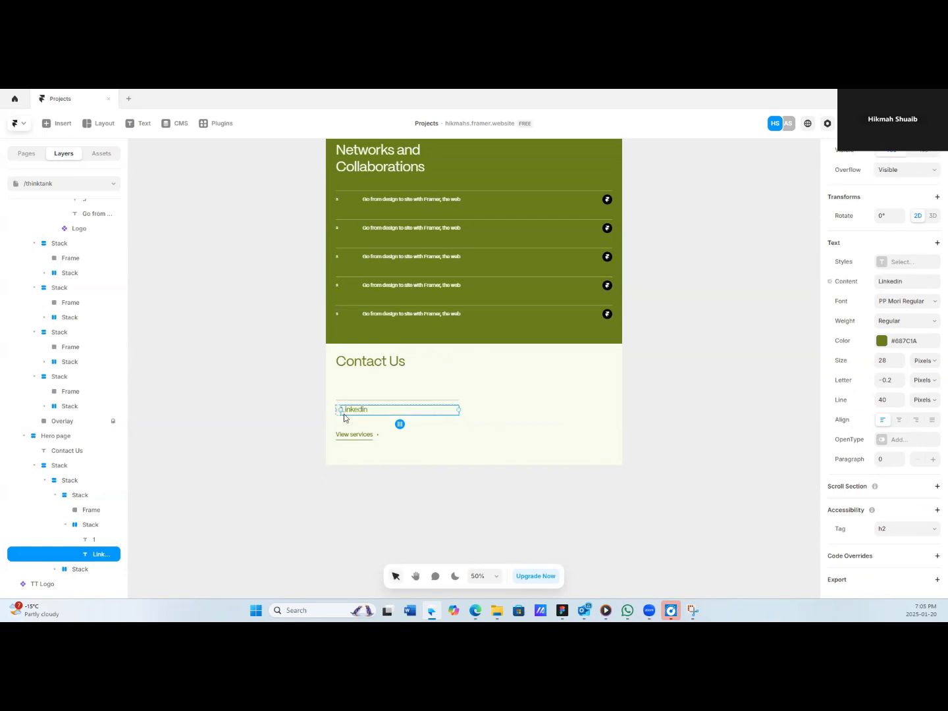
pyautogui.click(98, 541)
pyautogui.press('Delete')
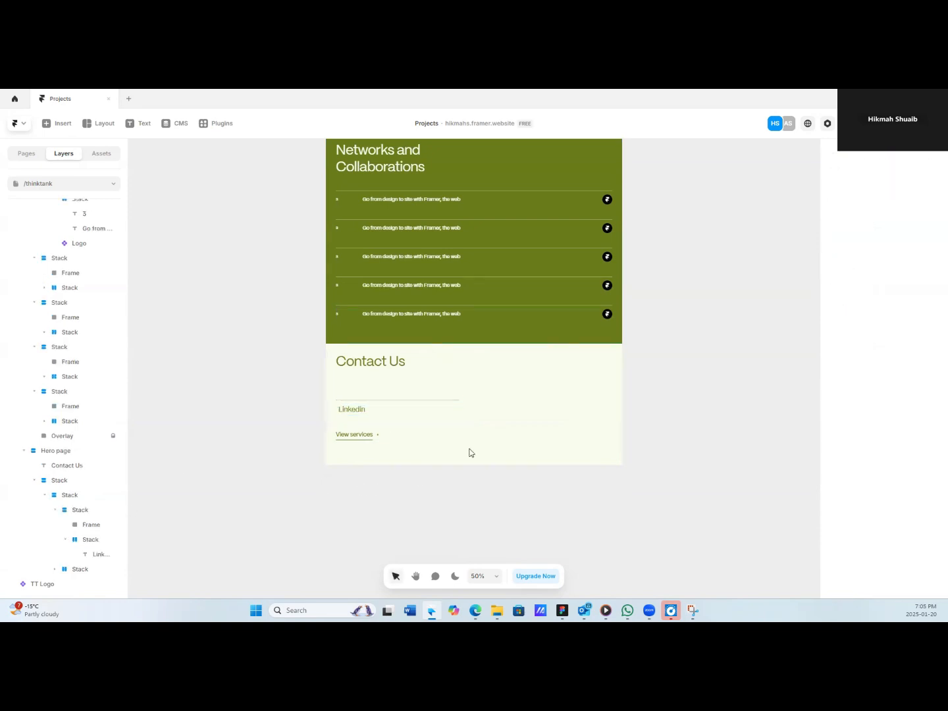
# Duplicate the arrow icon from the "Visually structure your pages" card and place the copy in the Contact Us list item.
pyautogui.click(351, 412)
pyautogui.click(93, 542)
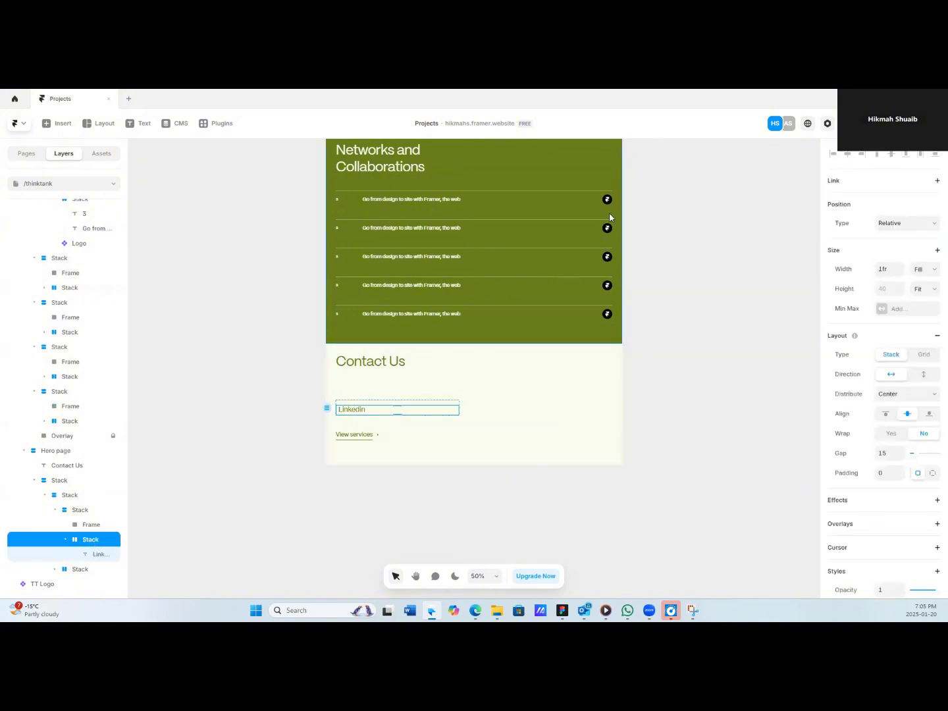
pyautogui.scroll(10, 611, 214)
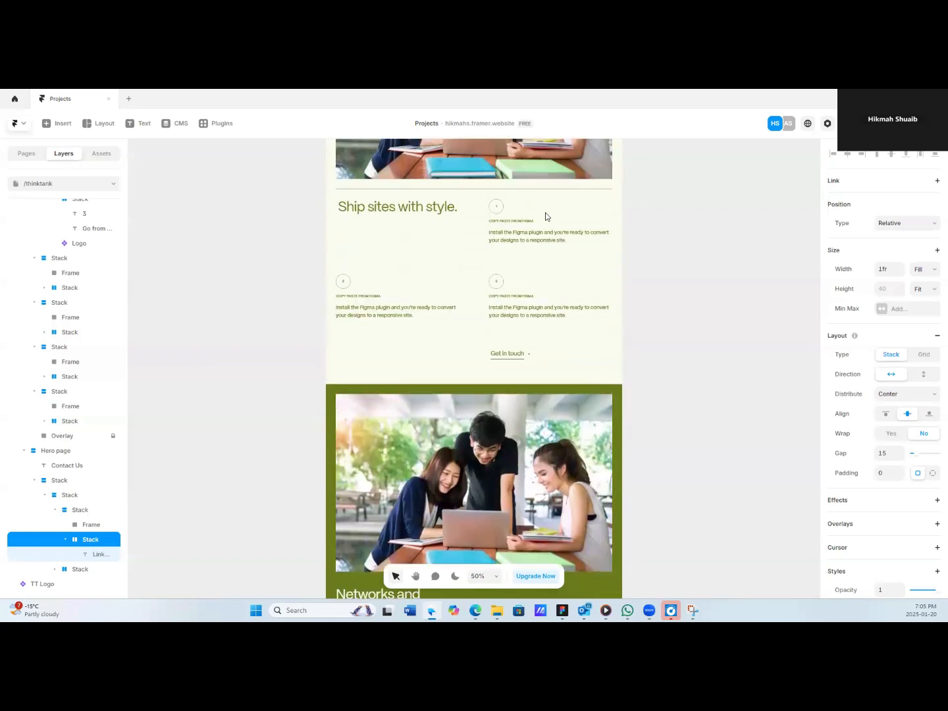
pyautogui.scroll(6, 544, 215)
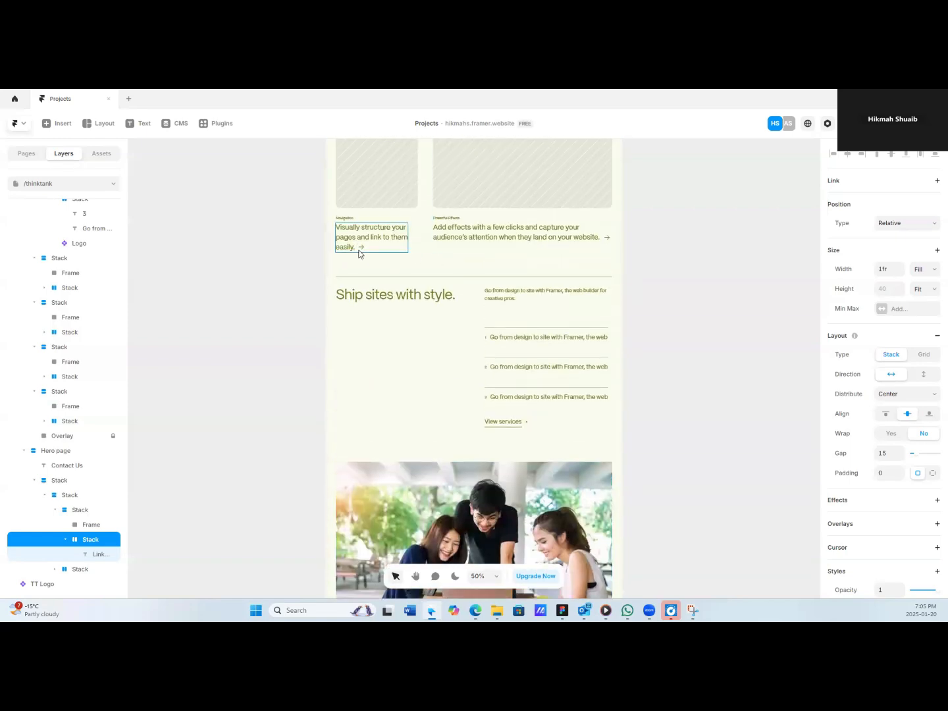
pyautogui.click(360, 248)
pyautogui.hotkey('ctrl', 'd')
pyautogui.moveTo(361, 251); pyautogui.dragTo(363, 479)
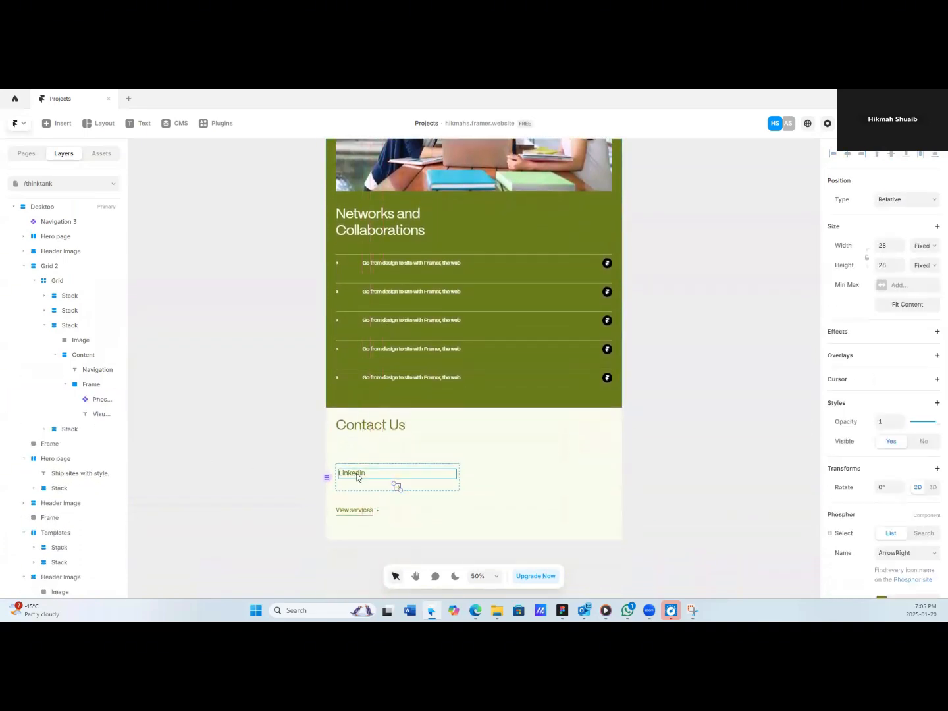
# Move the copied arrow icon into the inner horizontal stack, after the Linkedin text.
pyautogui.click(359, 481)
pyautogui.click(398, 489)
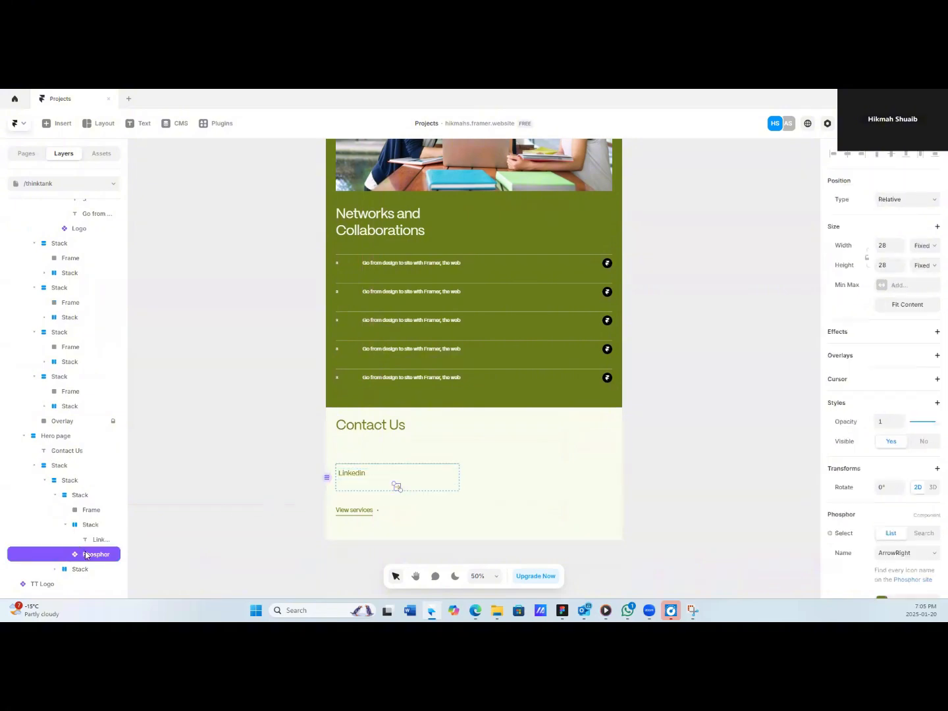
pyautogui.moveTo(84, 554); pyautogui.dragTo(87, 525)
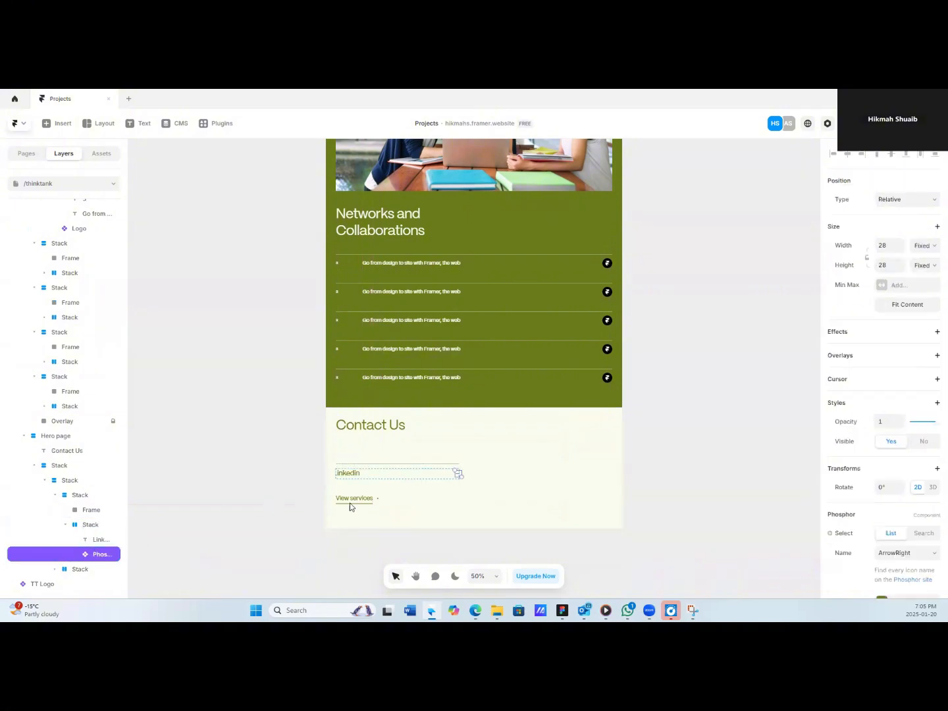
pyautogui.click(445, 476)
# Set the width of the divider above Linkedin to 1120, matching the green section's dividers, and delete the View services link row.
pyautogui.click(83, 512)
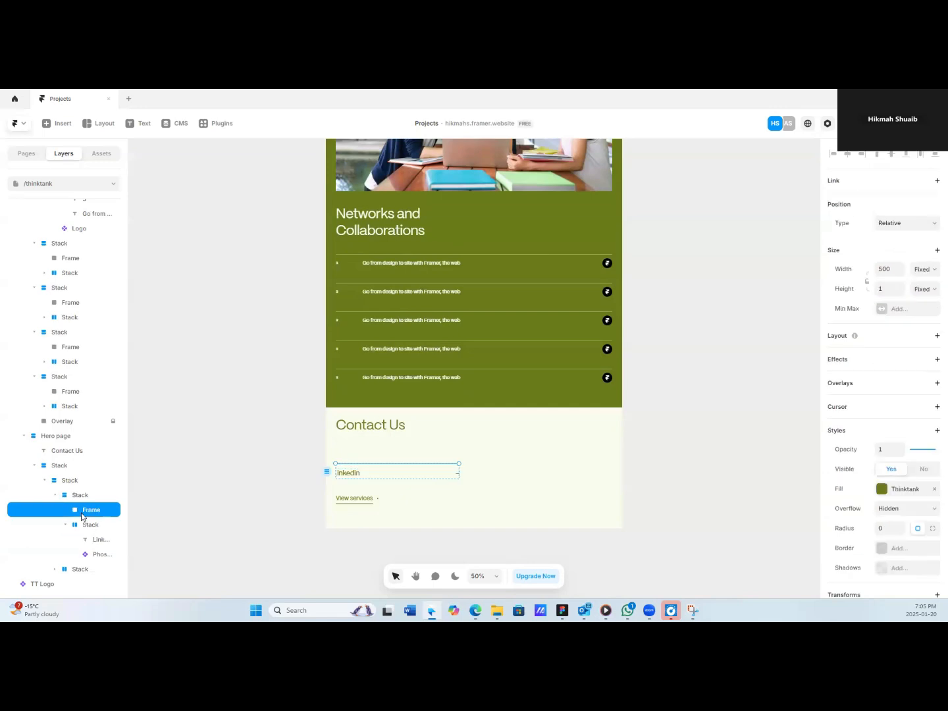
pyautogui.click(892, 269)
pyautogui.write('1120')
pyautogui.press('Return')
pyautogui.click(446, 255)
pyautogui.doubleClick(446, 255)
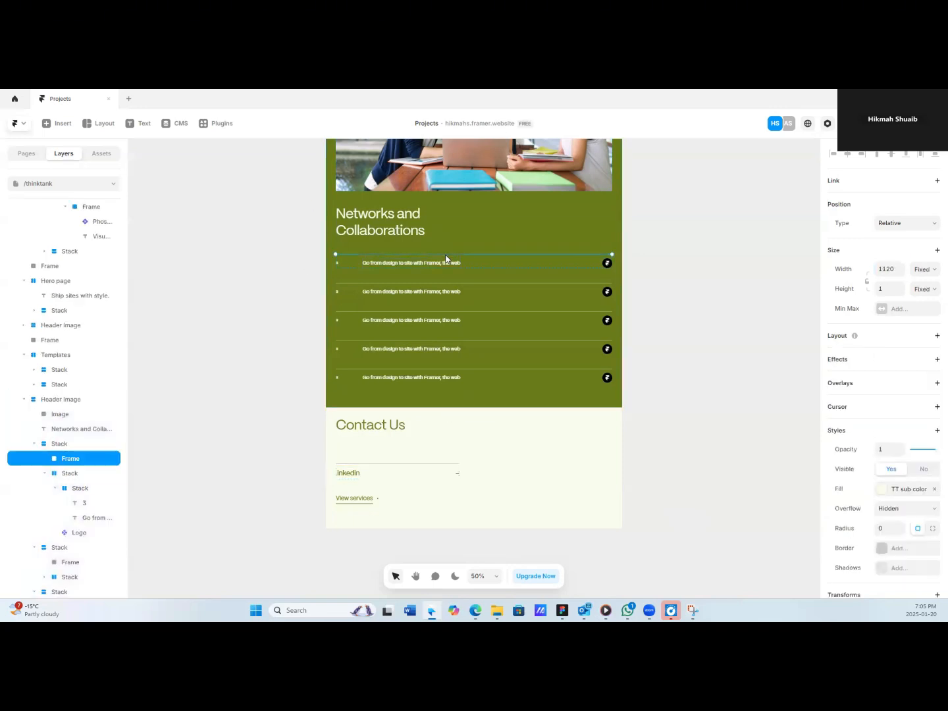
pyautogui.click(389, 464)
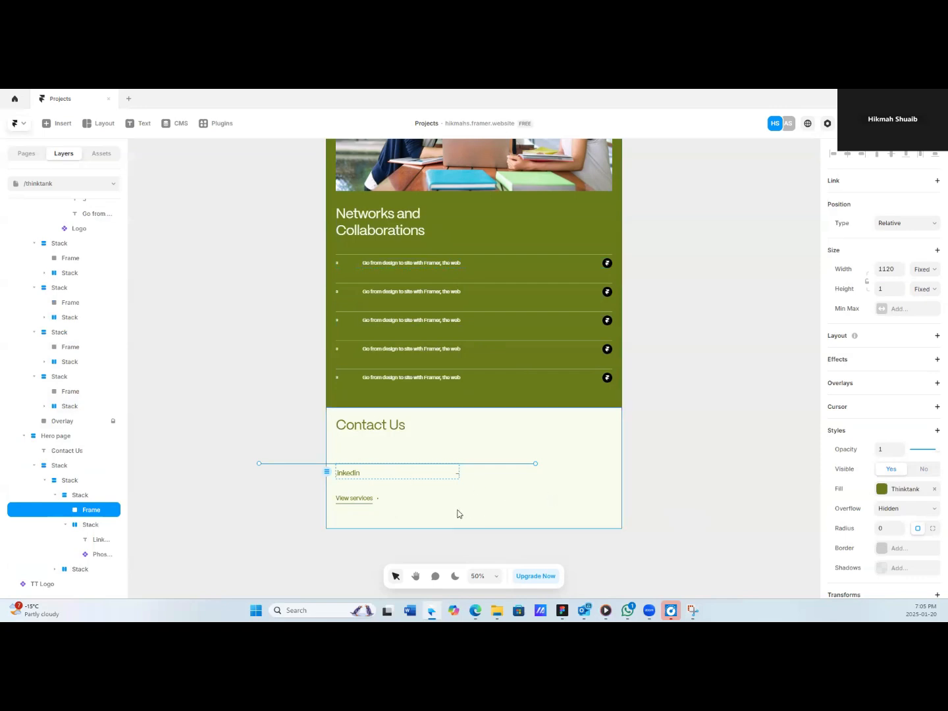
pyautogui.click(375, 497)
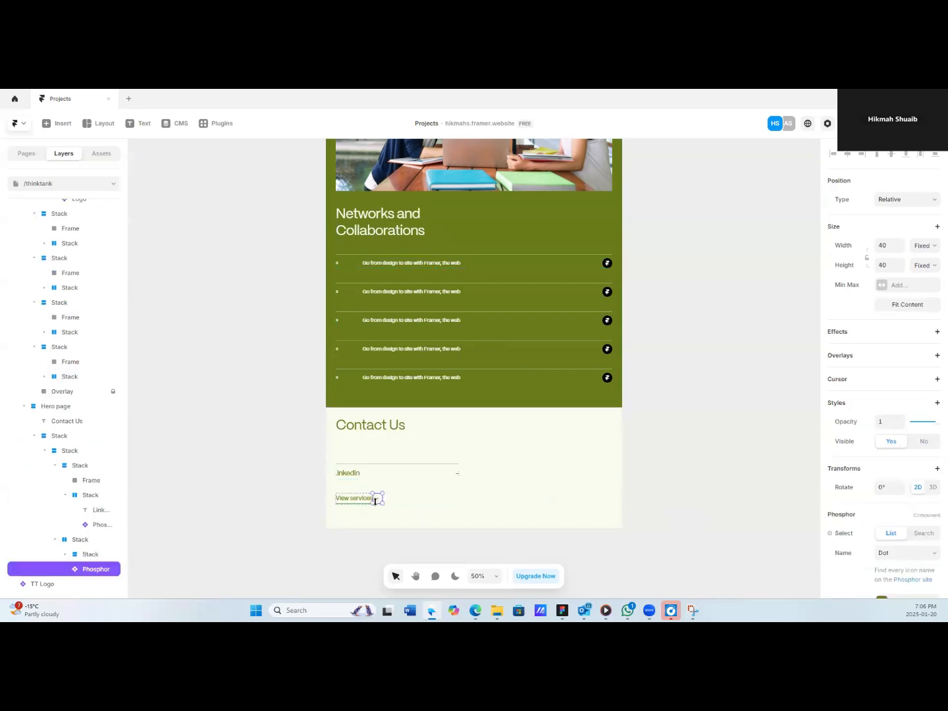
pyautogui.press('Delete')
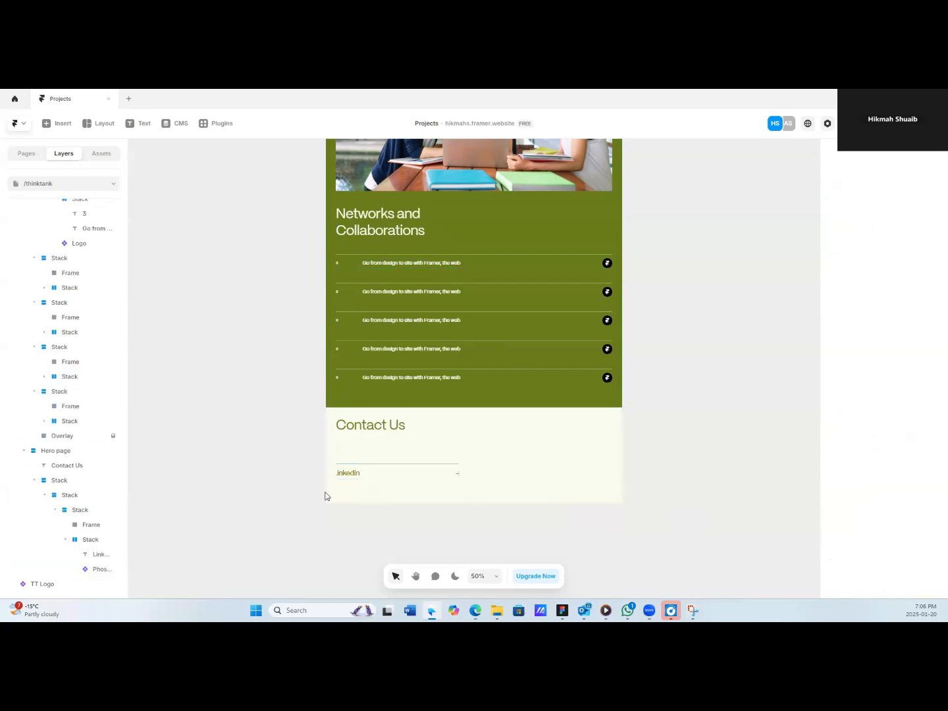
# Set the Linkedin text's width to Fit Content and its row's distribution to Start.
pyautogui.click(394, 478)
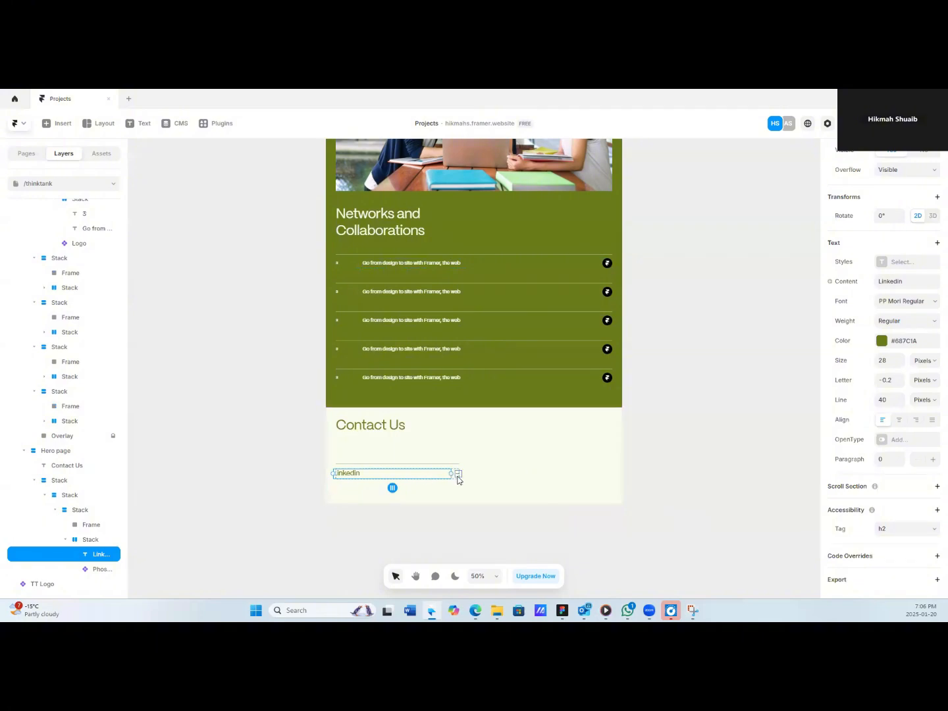
pyautogui.scroll(5, 896, 244)
pyautogui.click(924, 269)
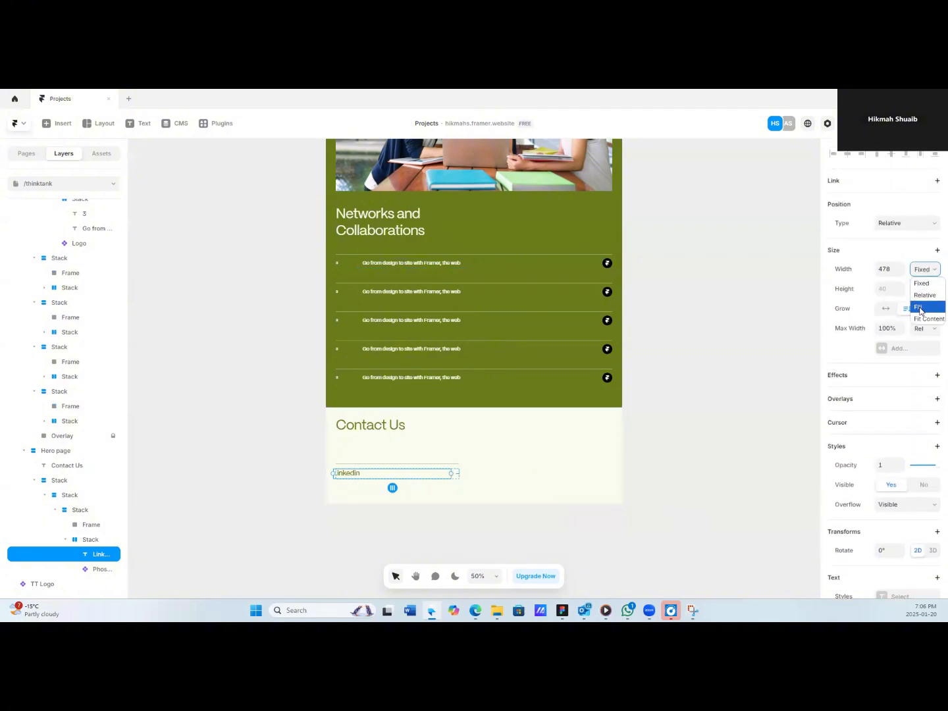
pyautogui.click(920, 308)
pyautogui.click(417, 479)
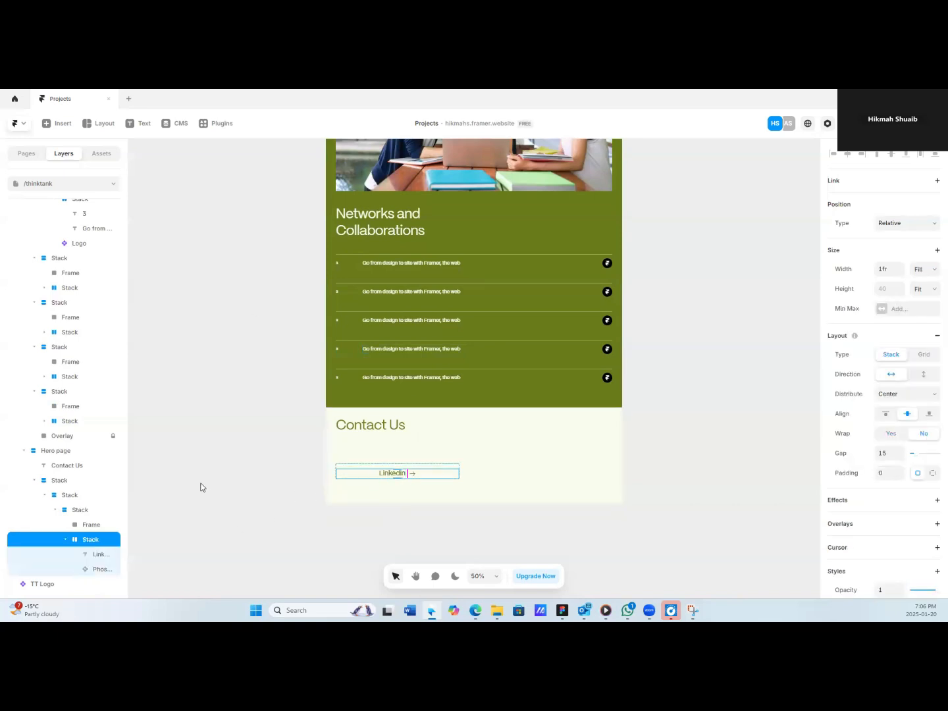
pyautogui.click(892, 397)
pyautogui.click(892, 409)
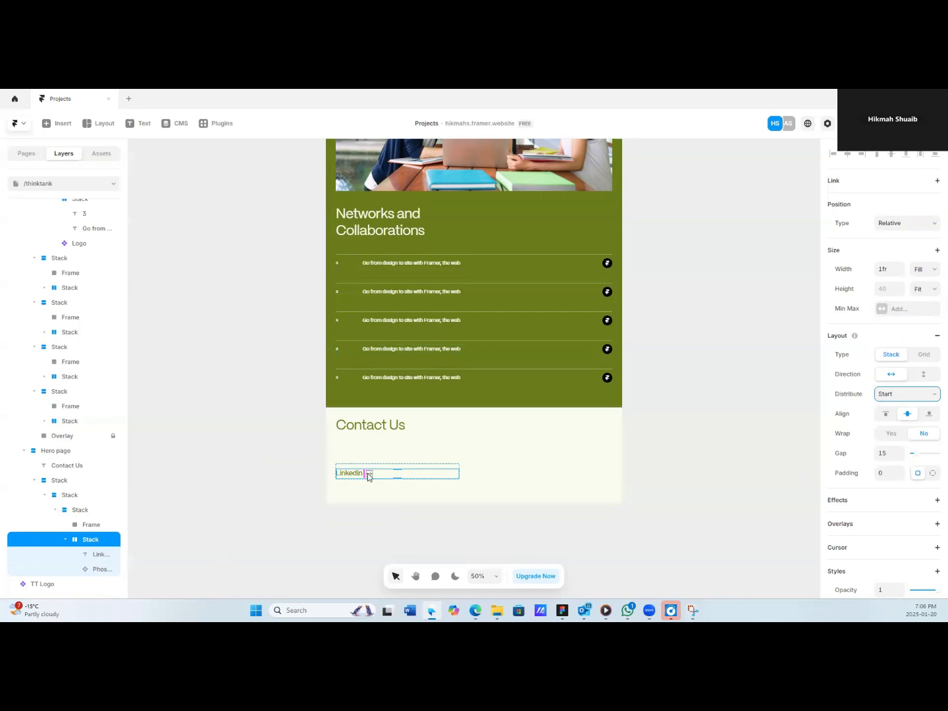
pyautogui.click(415, 465)
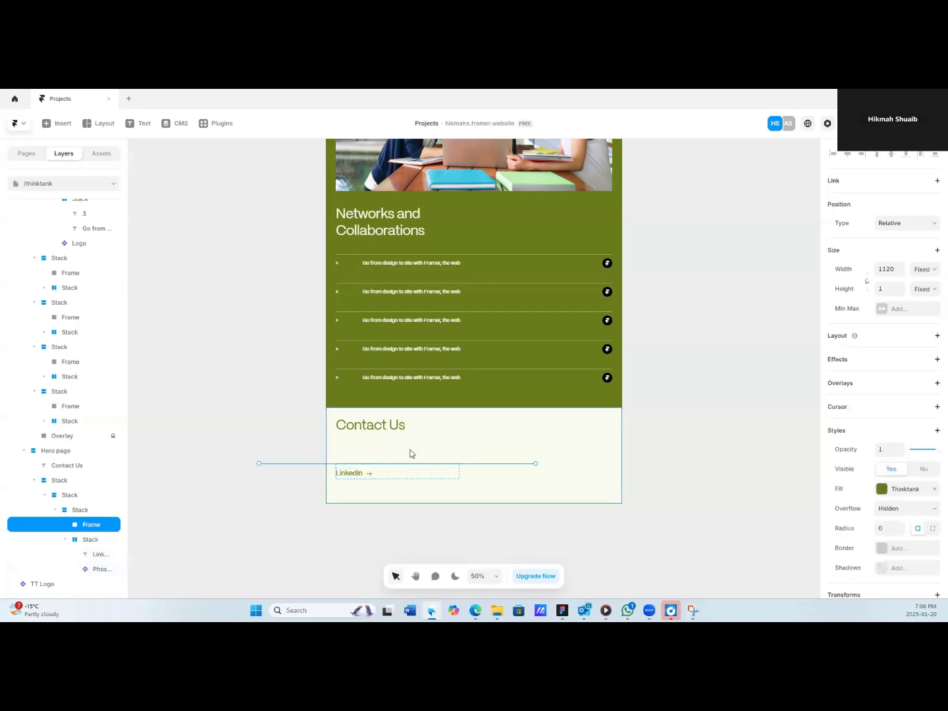
pyautogui.click(410, 453)
pyautogui.click(347, 472)
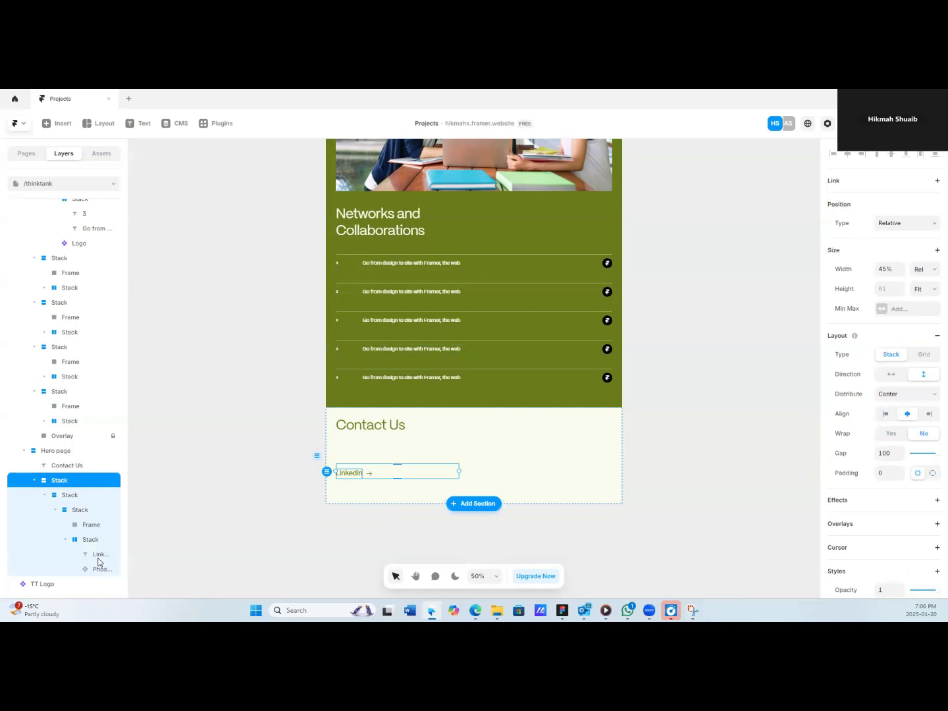
pyautogui.click(64, 541)
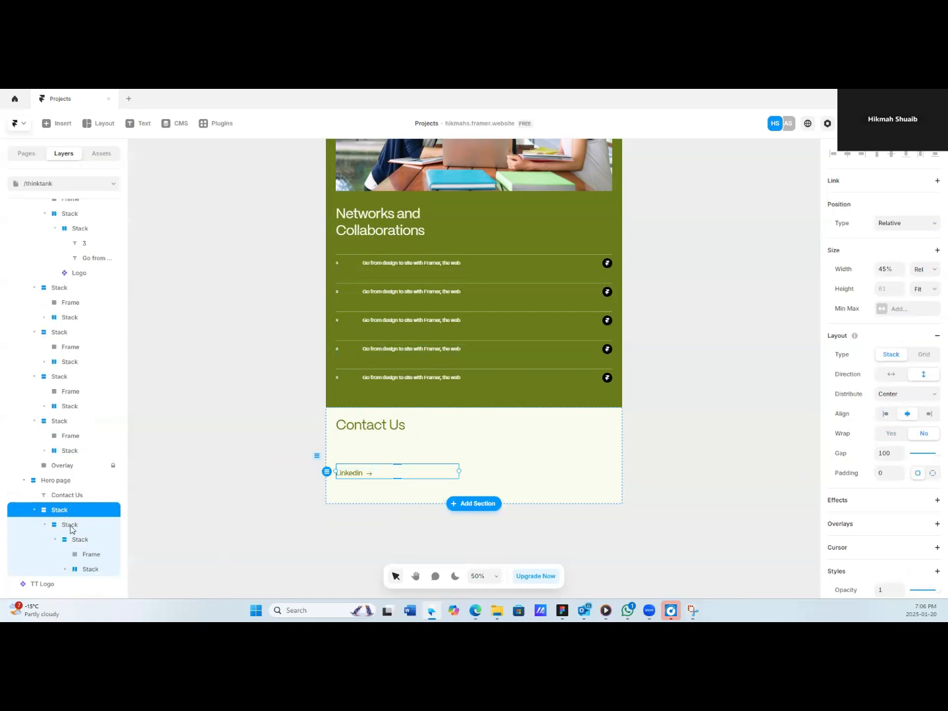
pyautogui.click(66, 540)
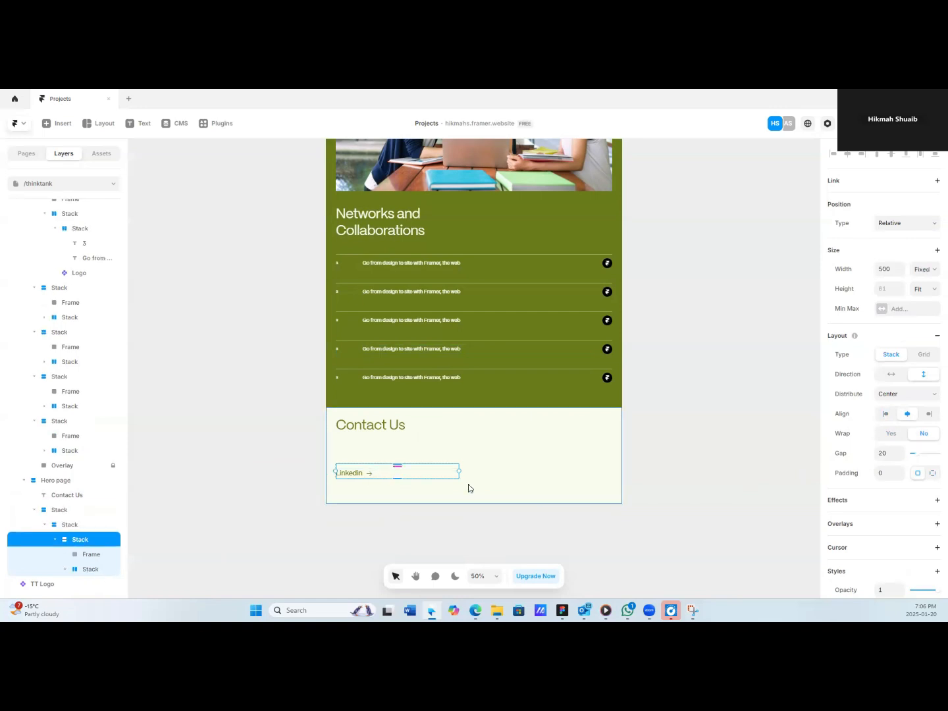
pyautogui.click(92, 569)
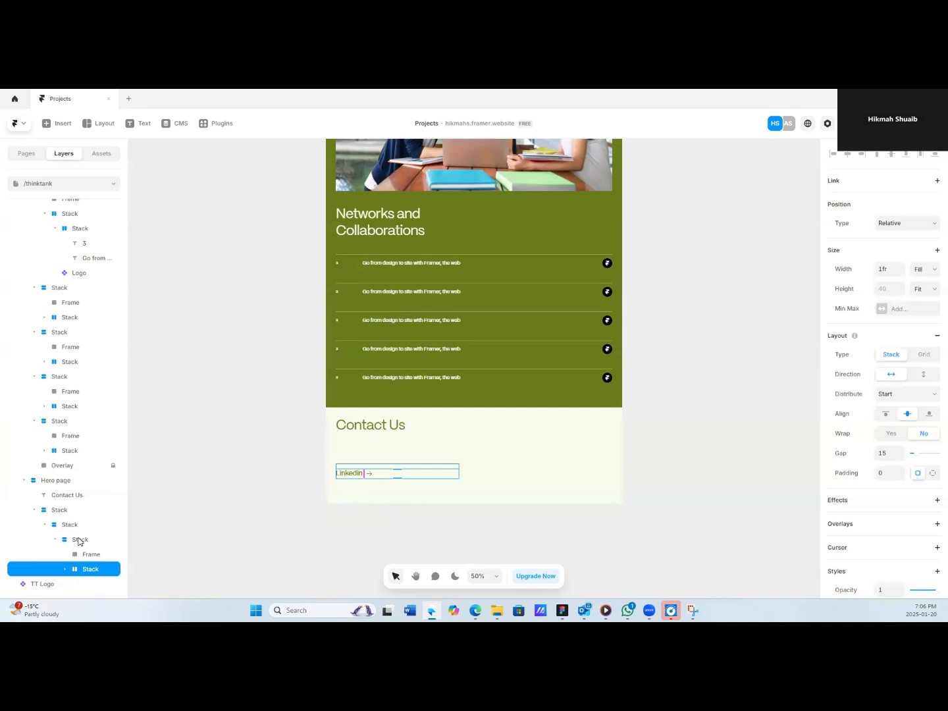
# Remove the two redundant nested wrapper stacks around the divider and Linkedin row in the Contact Us section.
pyautogui.click(81, 540)
pyautogui.rightClick(80, 540)
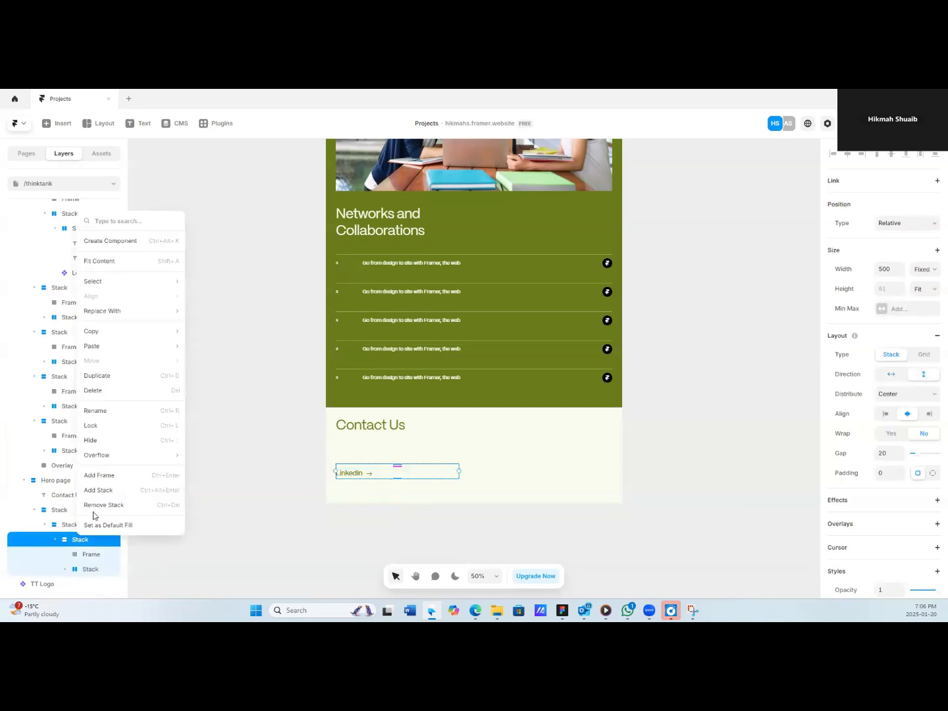
pyautogui.click(63, 527)
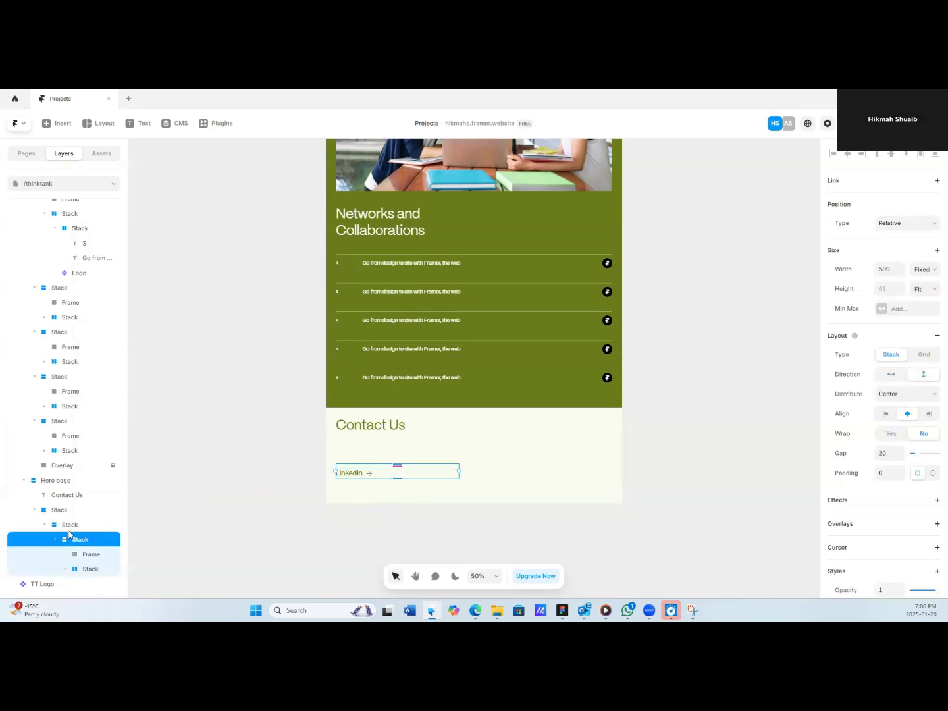
pyautogui.click(63, 526)
pyautogui.rightClick(63, 526)
pyautogui.click(107, 494)
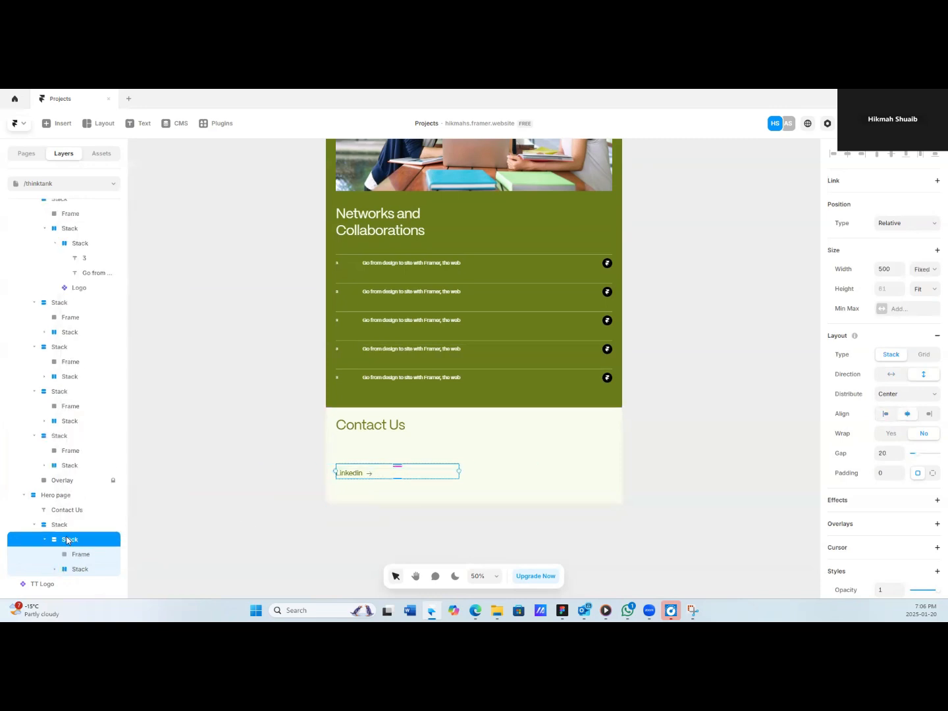
pyautogui.rightClick(67, 540)
pyautogui.click(132, 504)
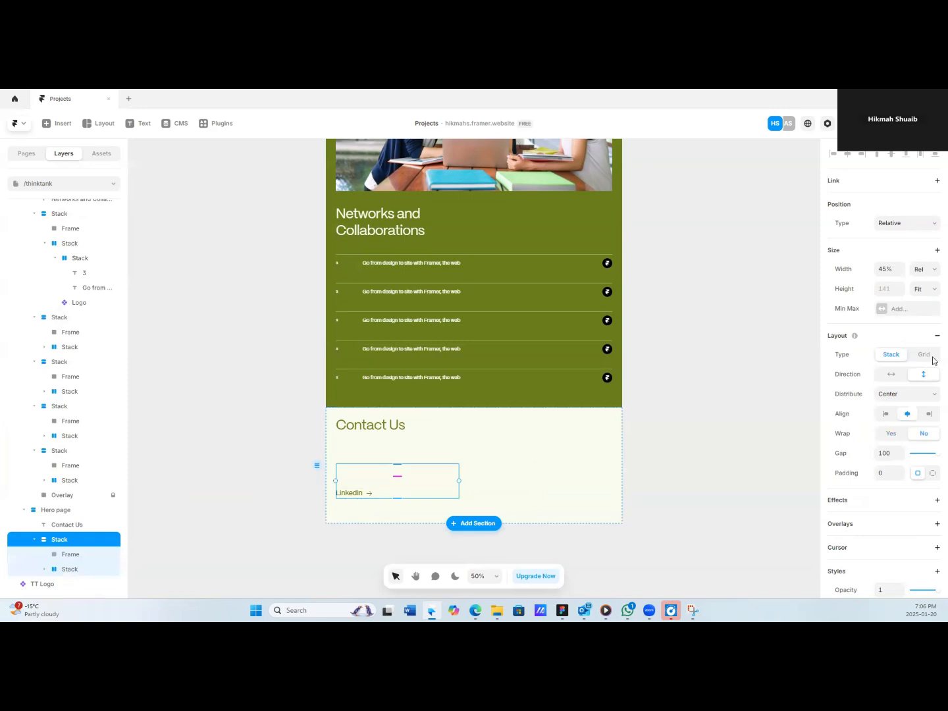
# Set the width of the stack holding the divider and Linkedin row to Fit Content and its gap to 40.
pyautogui.click(920, 276)
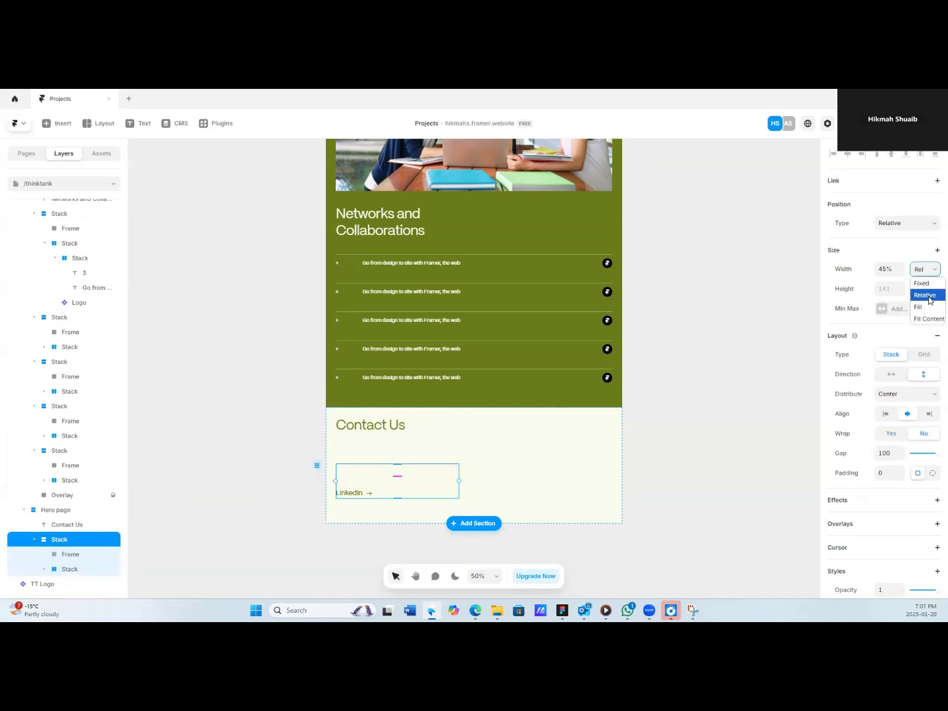
pyautogui.click(928, 318)
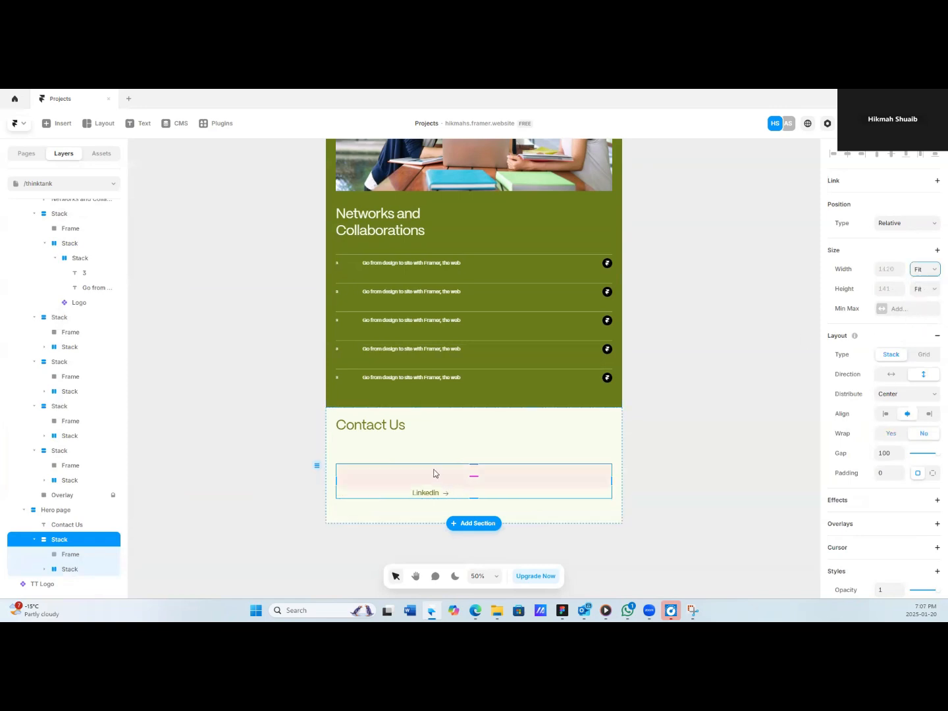
pyautogui.click(62, 555)
pyautogui.click(446, 495)
pyautogui.moveTo(910, 460); pyautogui.dragTo(920, 462)
pyautogui.moveTo(920, 463); pyautogui.dragTo(923, 463)
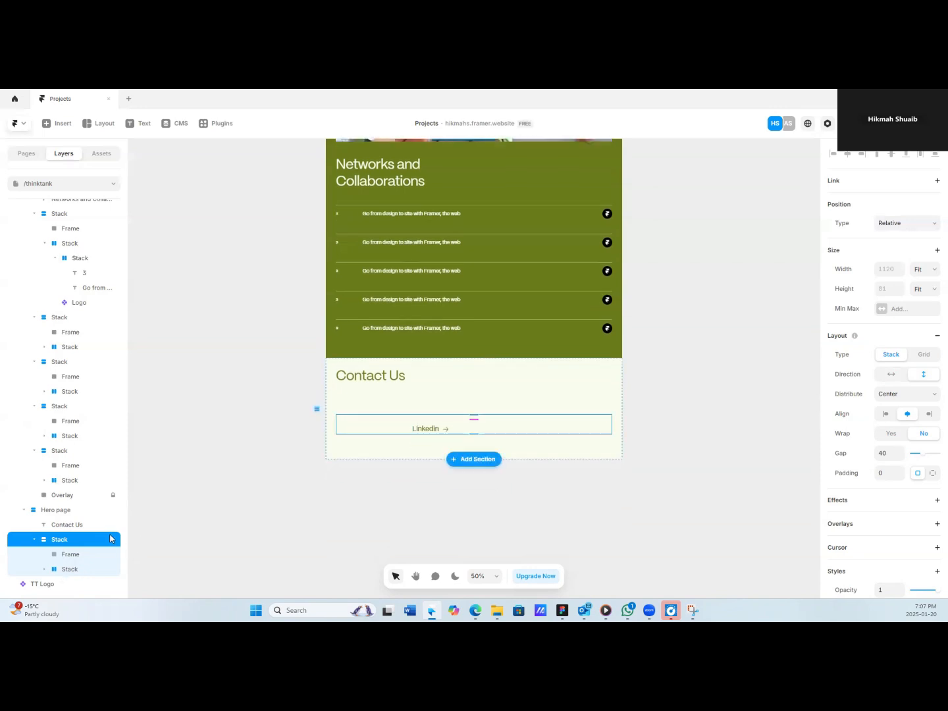
# Set the Linkedin row's width to Fill and its distribution to Space Between.
pyautogui.click(76, 569)
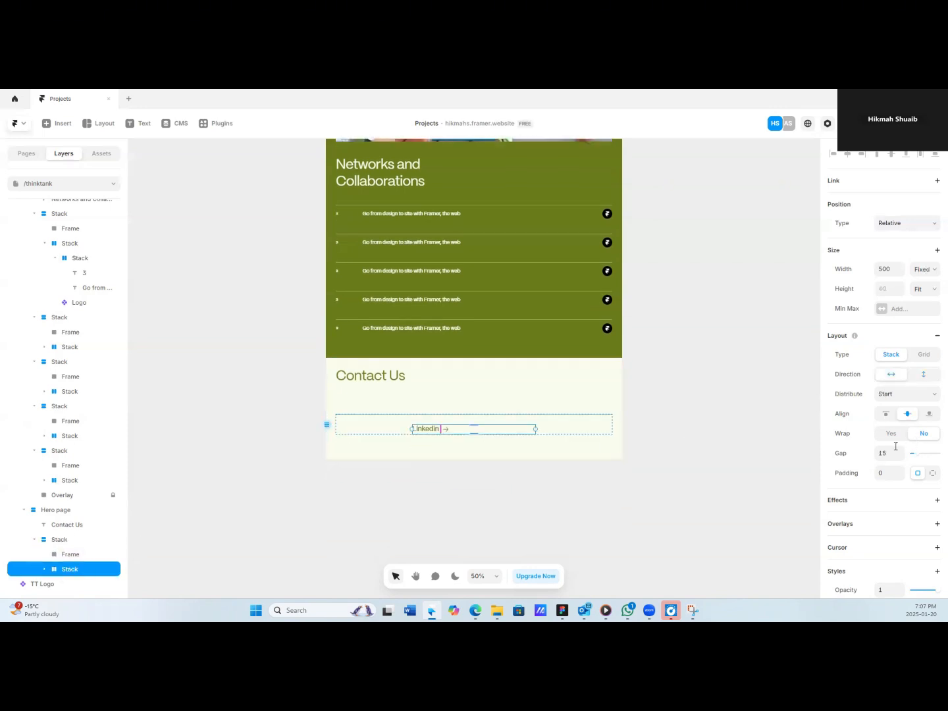
pyautogui.click(925, 269)
pyautogui.click(921, 283)
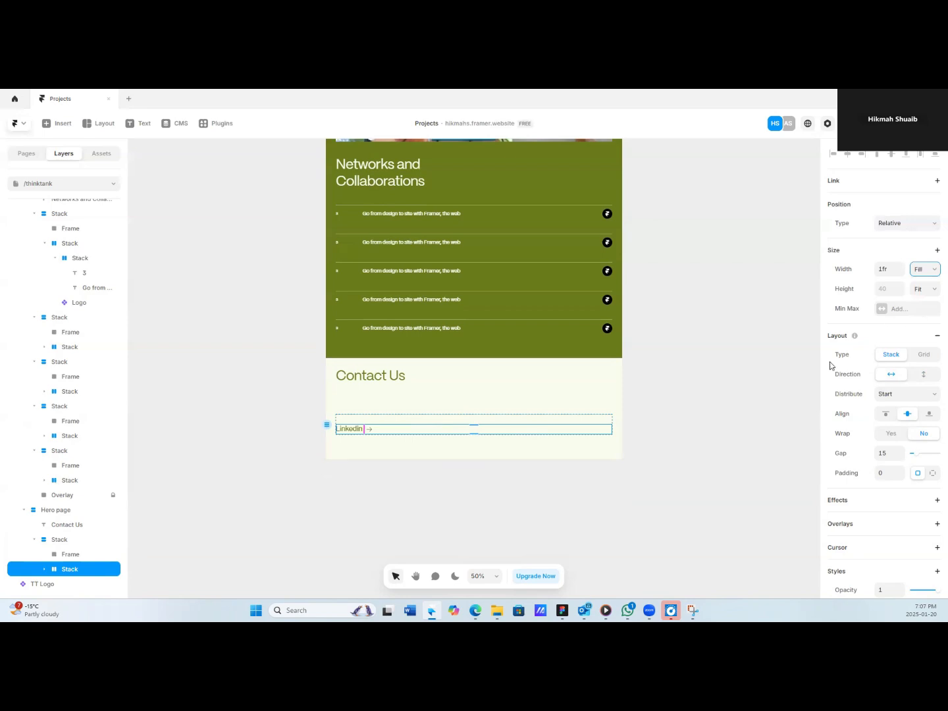
pyautogui.click(908, 394)
pyautogui.click(901, 443)
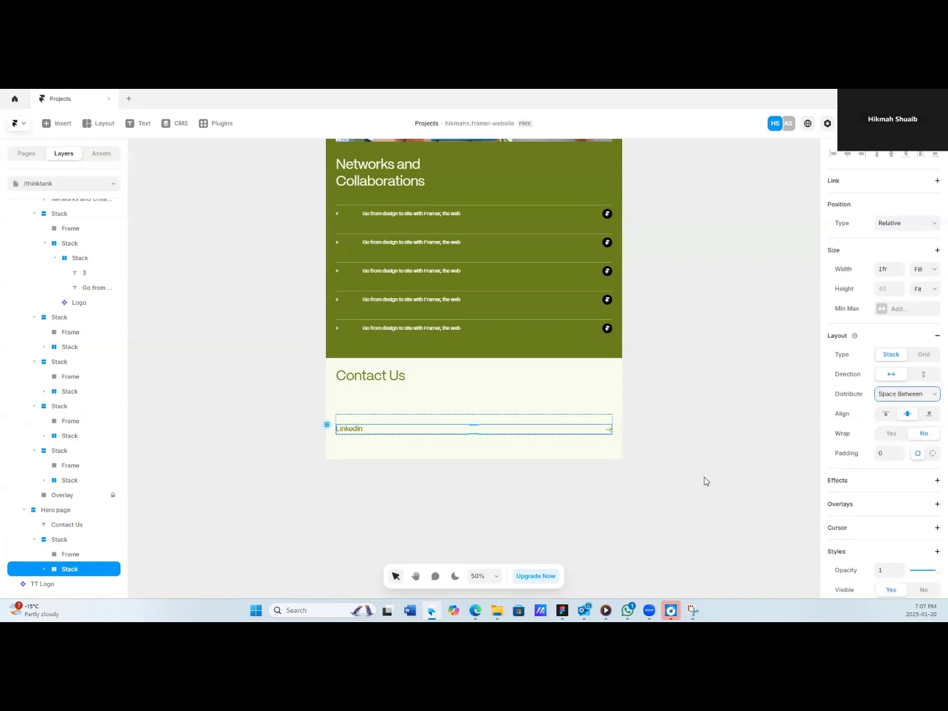
# Change the Linkedin row's Phosphor icon to ArrowUpRight.
pyautogui.click(606, 430)
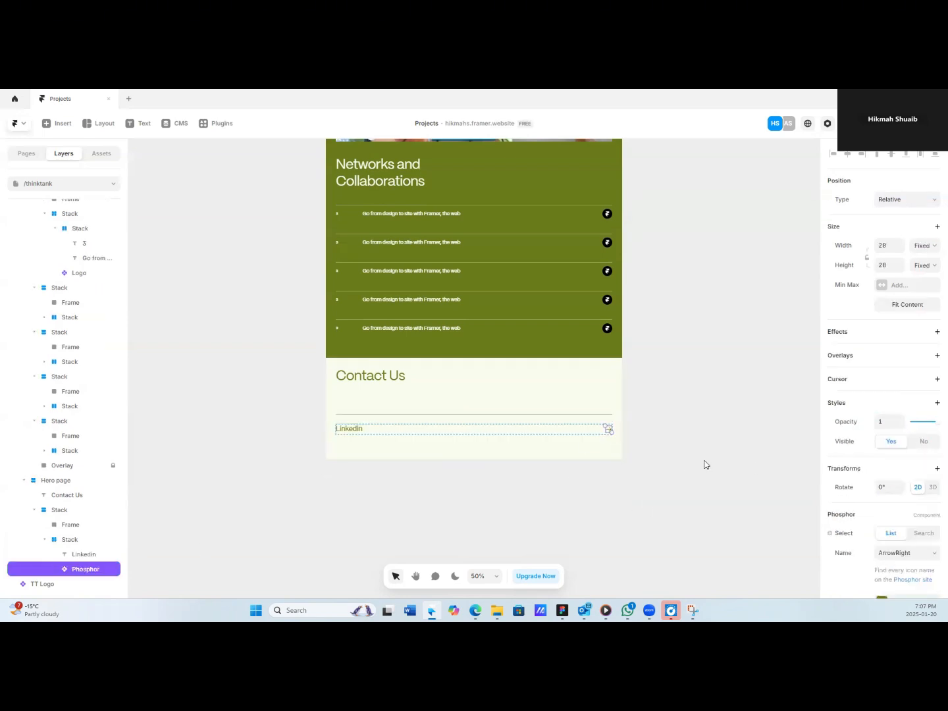
pyautogui.click(908, 554)
pyautogui.scroll(2, 893, 491)
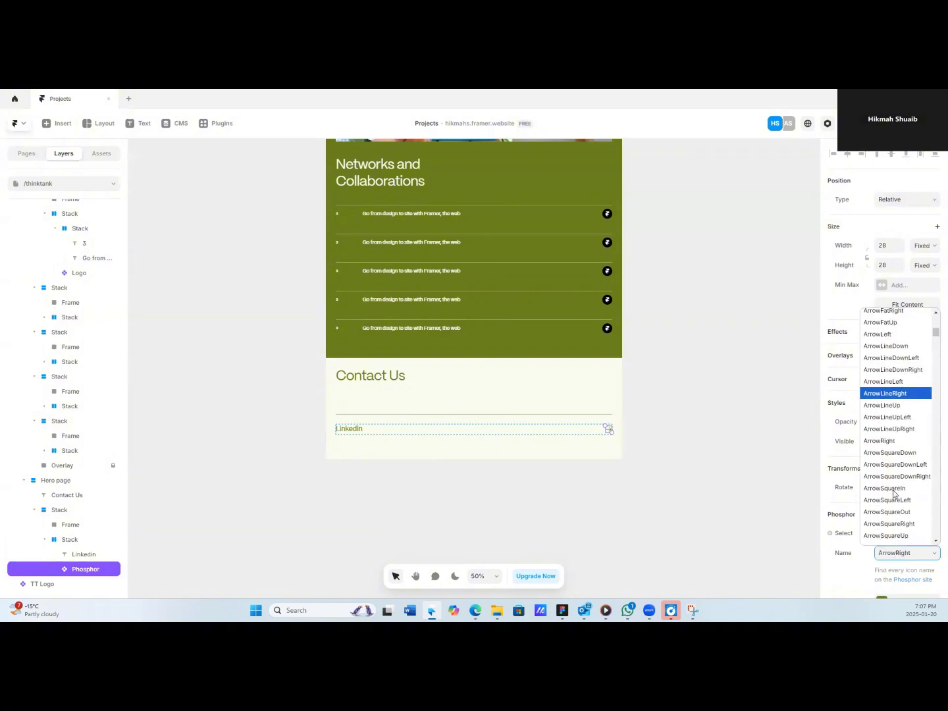
pyautogui.click(894, 429)
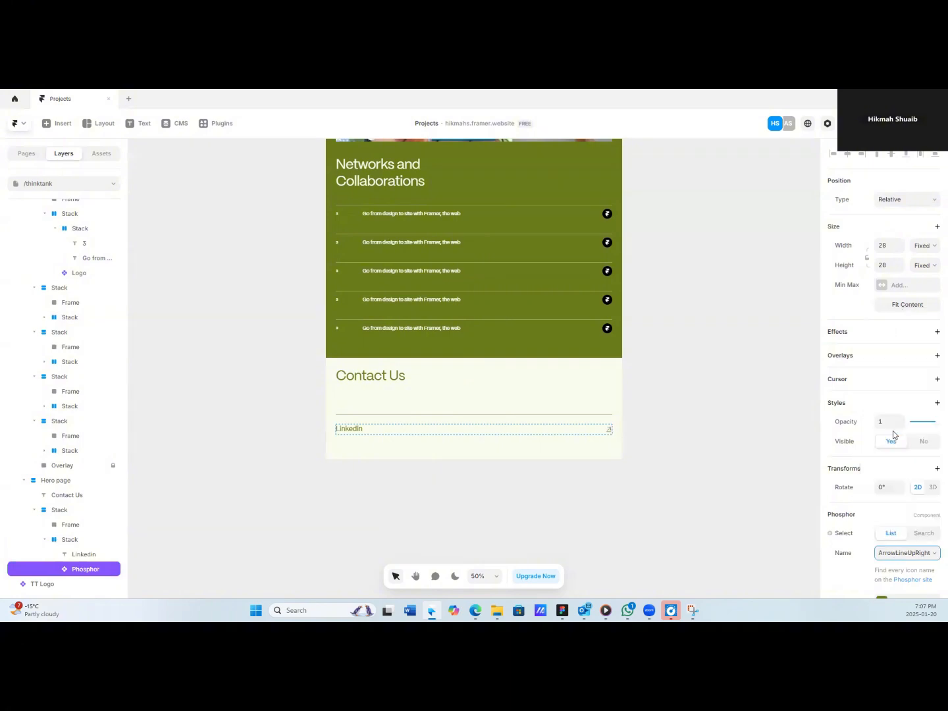
pyautogui.click(903, 553)
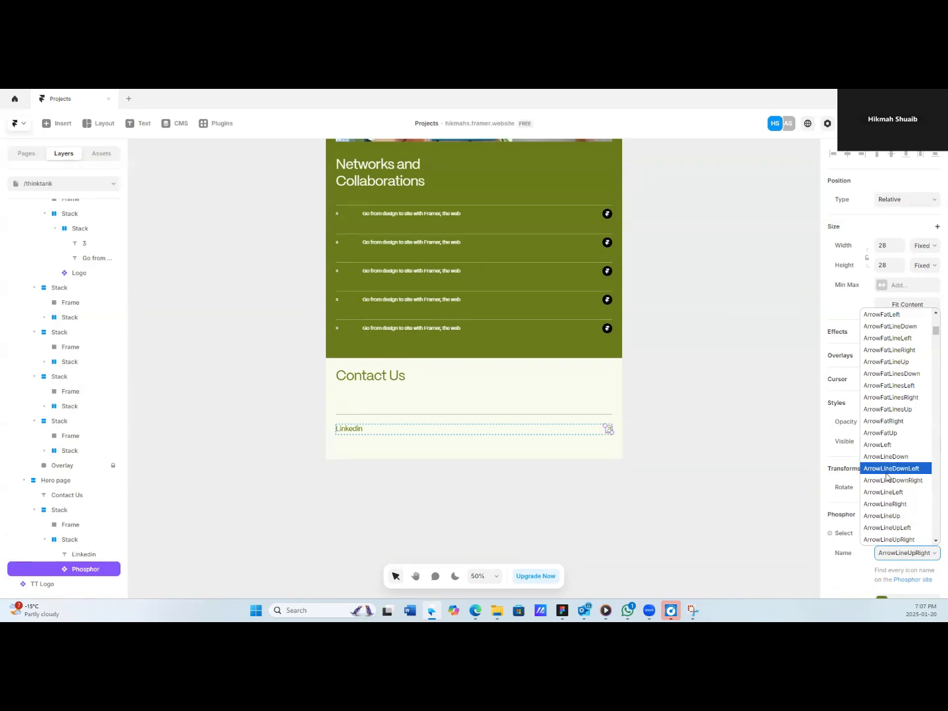
pyautogui.scroll(-5, 886, 520)
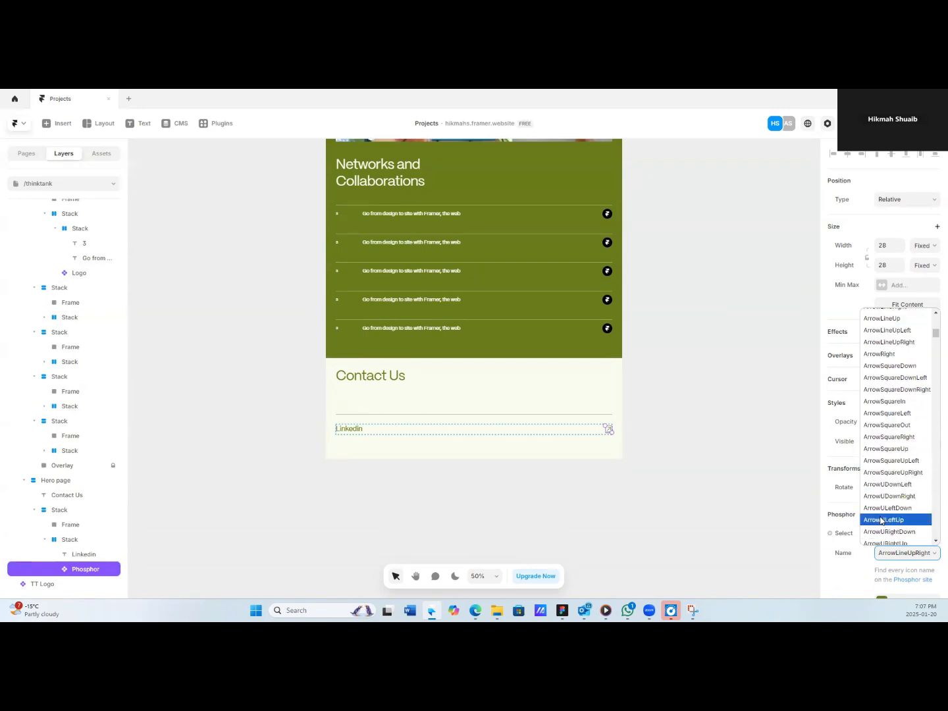
pyautogui.click(889, 505)
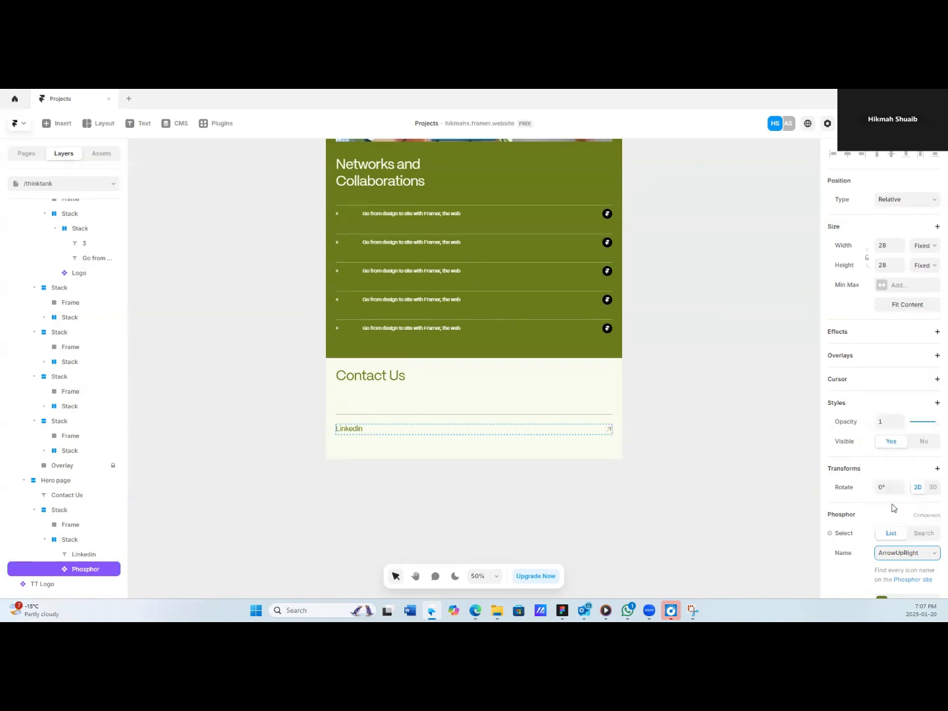
# Apply the TT sub color style to the Linkedin row's arrow icon.
pyautogui.scroll(-3, 872, 561)
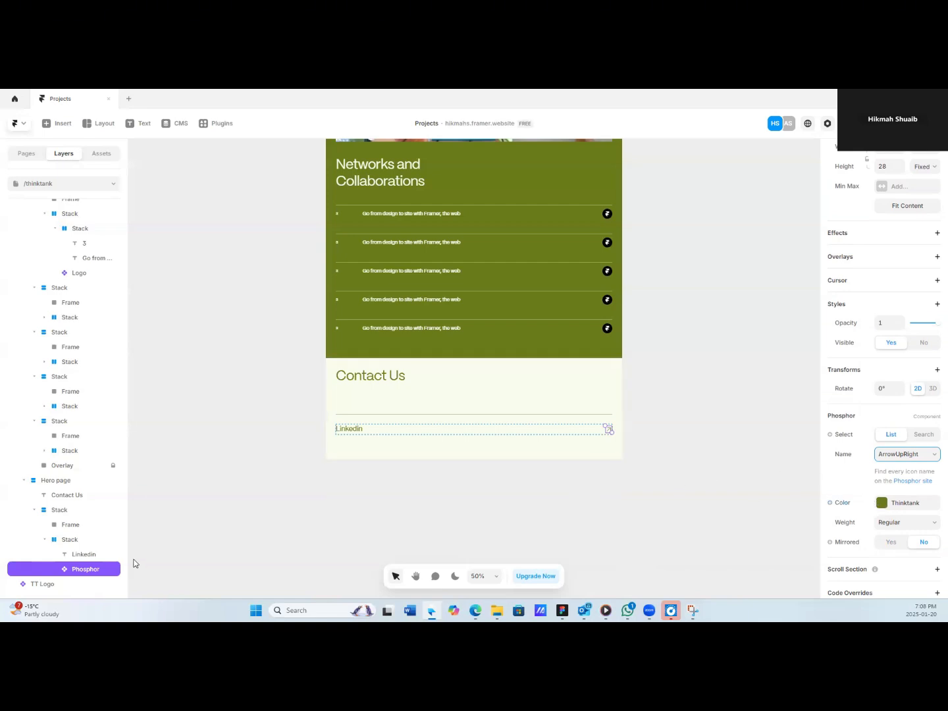
pyautogui.click(882, 504)
pyautogui.scroll(-3, 785, 522)
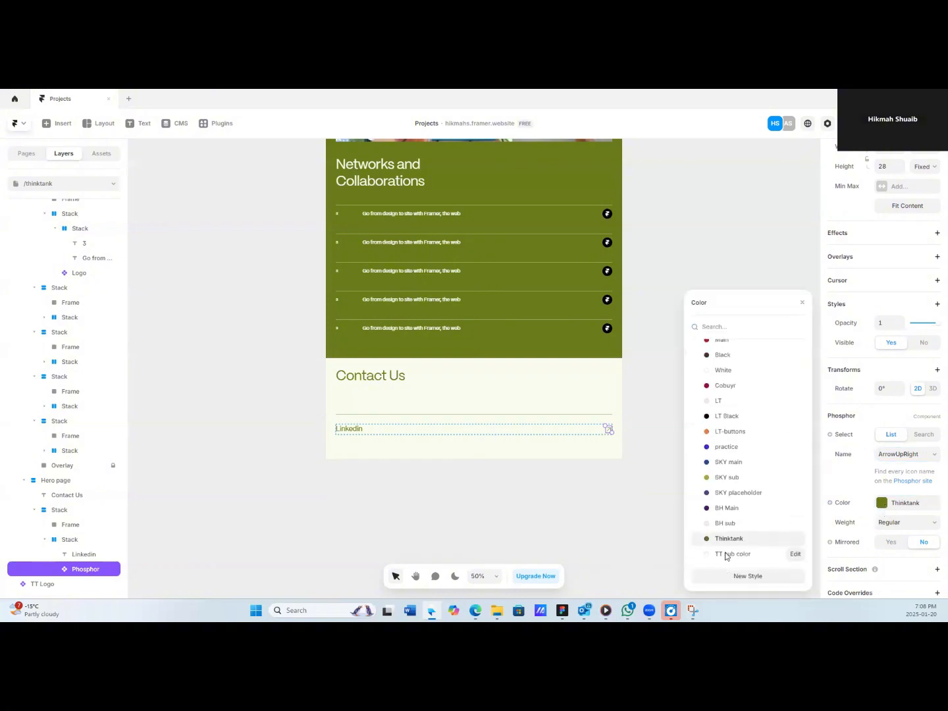
pyautogui.click(726, 556)
# Apply the TT sub color style to both the Contact Us heading and the Linkedin text.
pyautogui.click(78, 558)
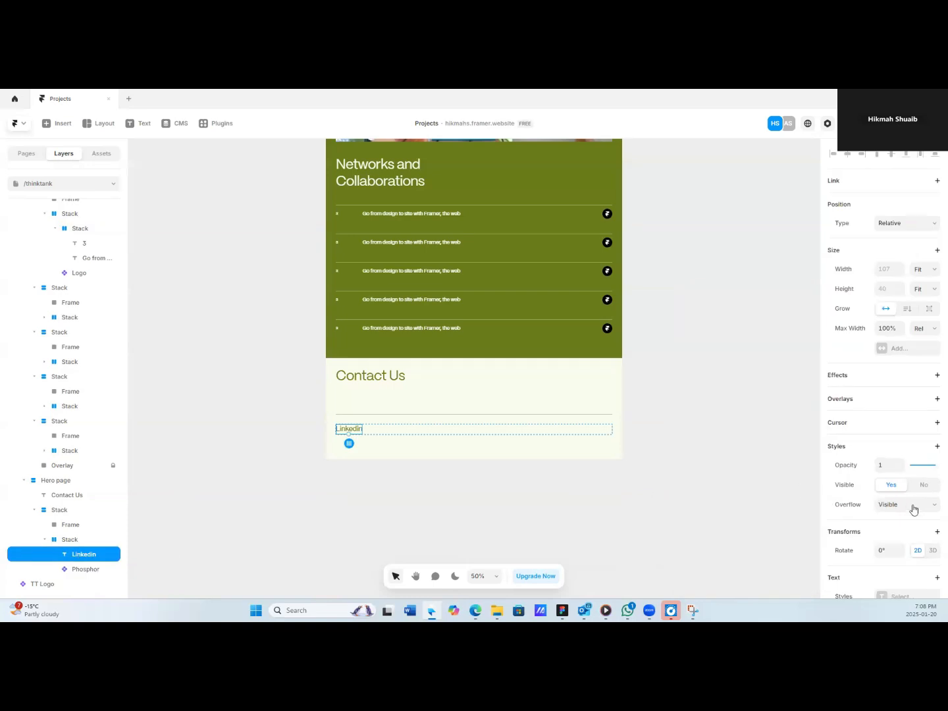
pyautogui.scroll(-3, 886, 517)
pyautogui.keyDown('shift'); pyautogui.click(66, 495); pyautogui.keyUp('shift')
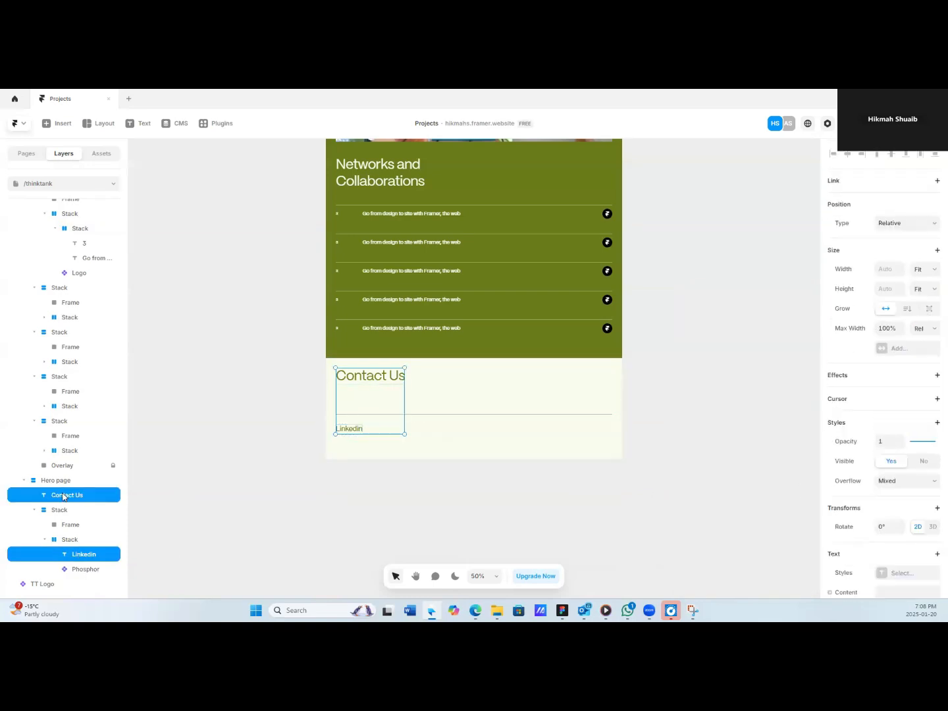
pyautogui.scroll(-5, 873, 517)
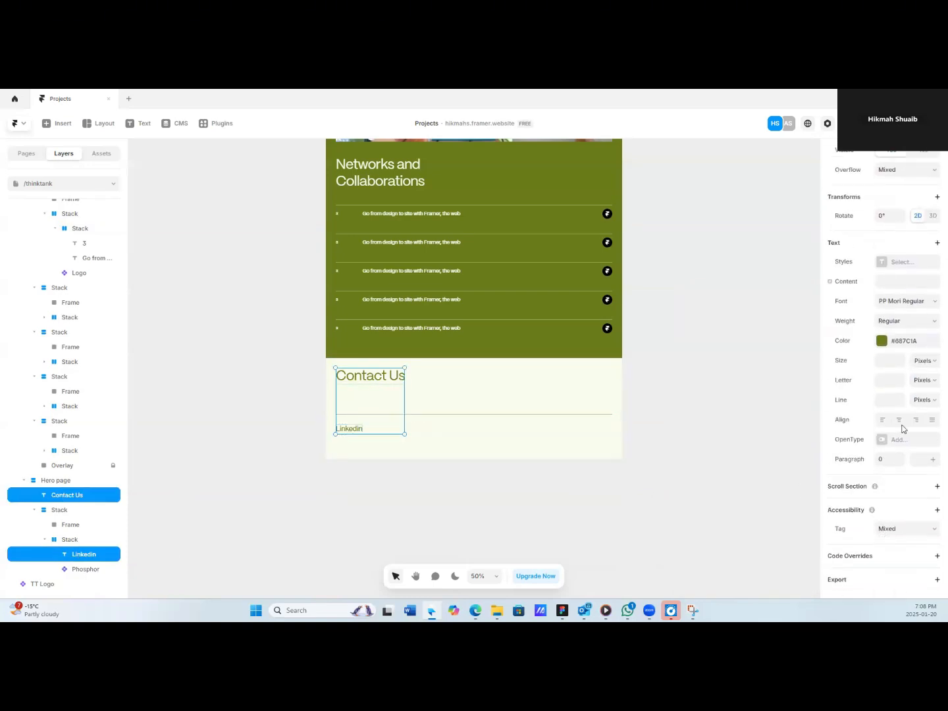
pyautogui.click(881, 342)
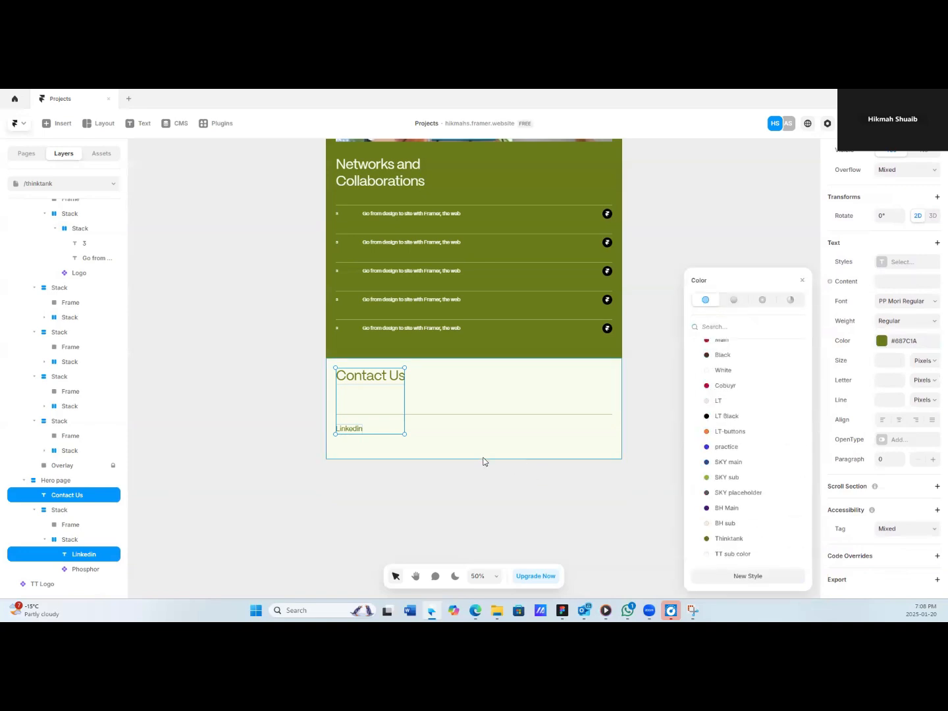
pyautogui.click(729, 554)
# Set the fill of the Contact Us section to the Thinktank color style.
pyautogui.click(450, 405)
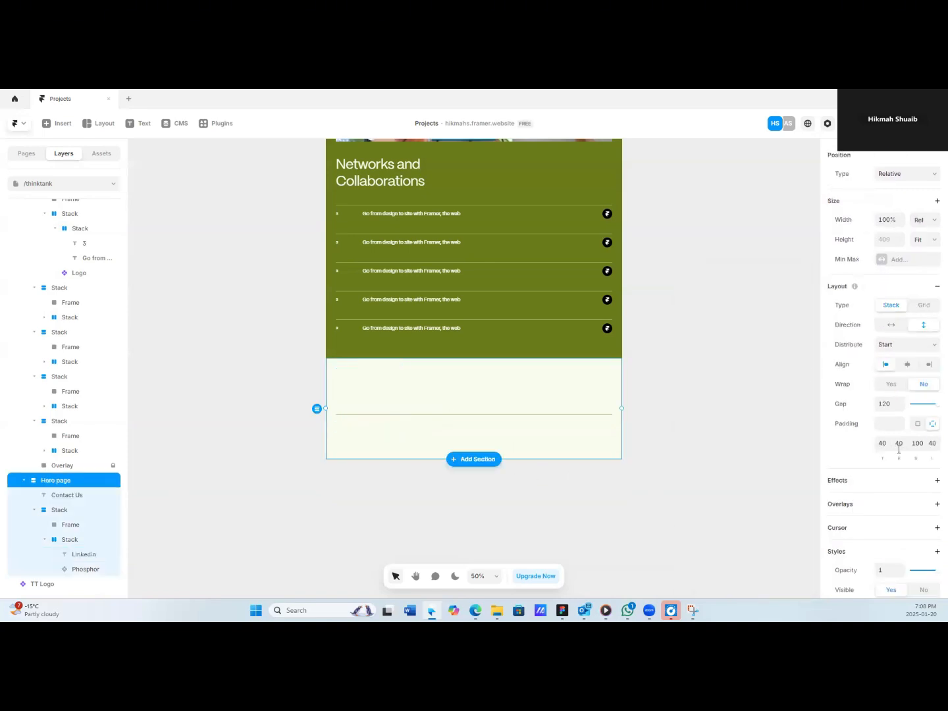
pyautogui.scroll(-5, 898, 449)
pyautogui.click(881, 316)
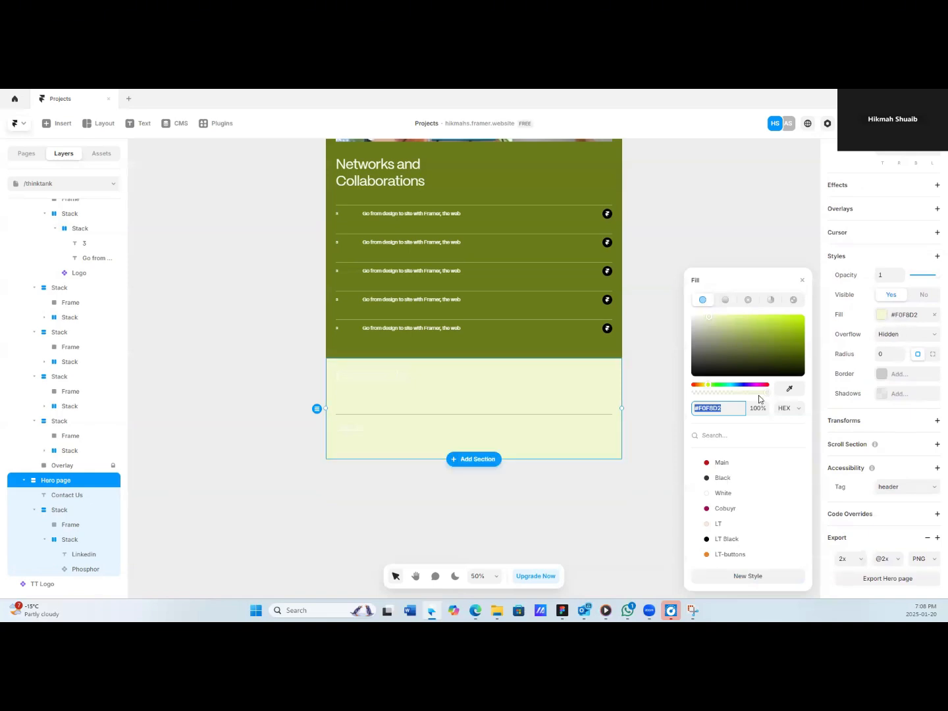
pyautogui.scroll(-2, 719, 529)
pyautogui.click(721, 539)
pyautogui.click(505, 527)
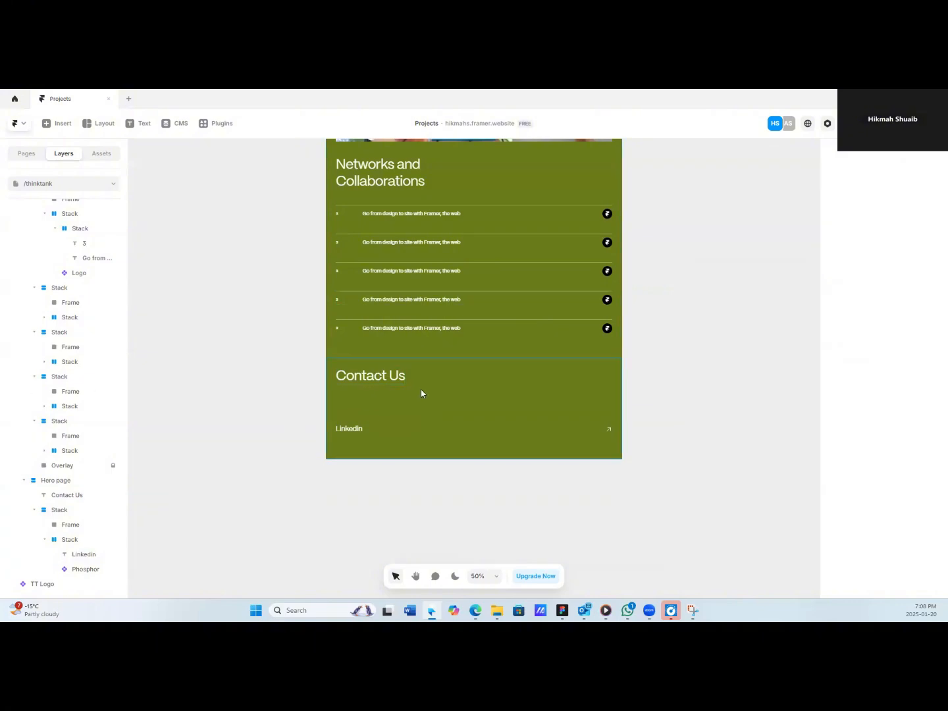
# Collapse the Header Image layer and set the fill of the divider above Linkedin to TT sub color.
pyautogui.click(403, 360)
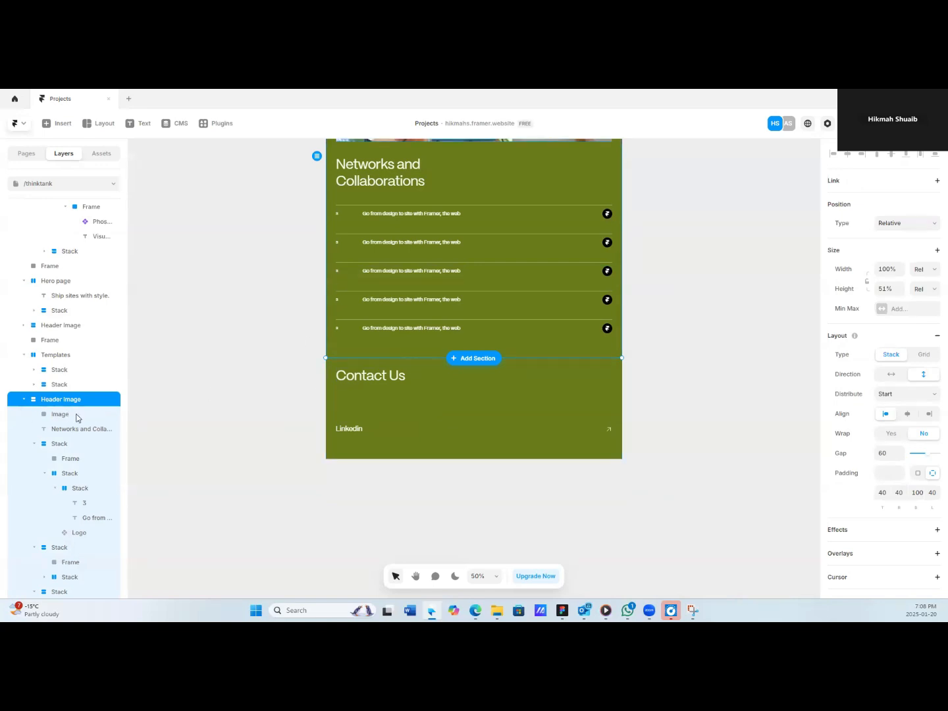
pyautogui.click(24, 400)
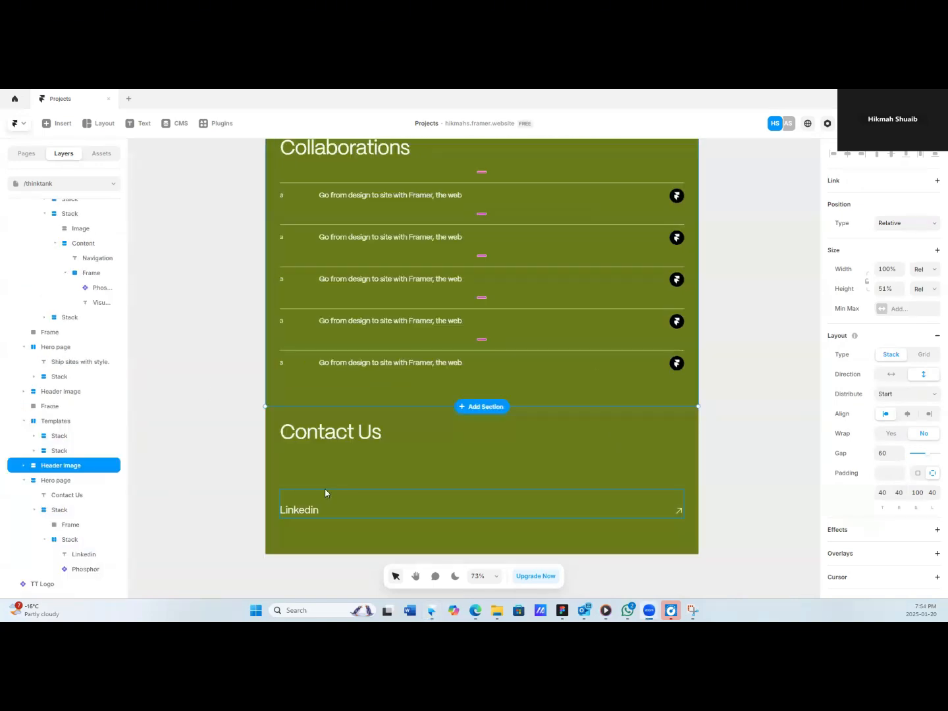
pyautogui.click(325, 490)
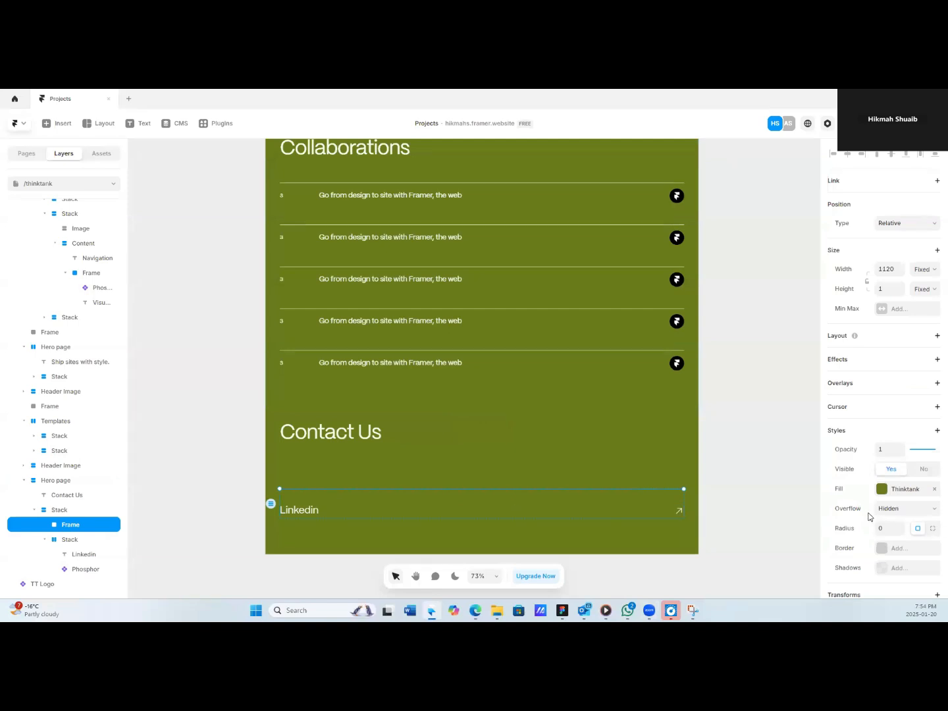
pyautogui.click(880, 489)
pyautogui.scroll(-3, 764, 533)
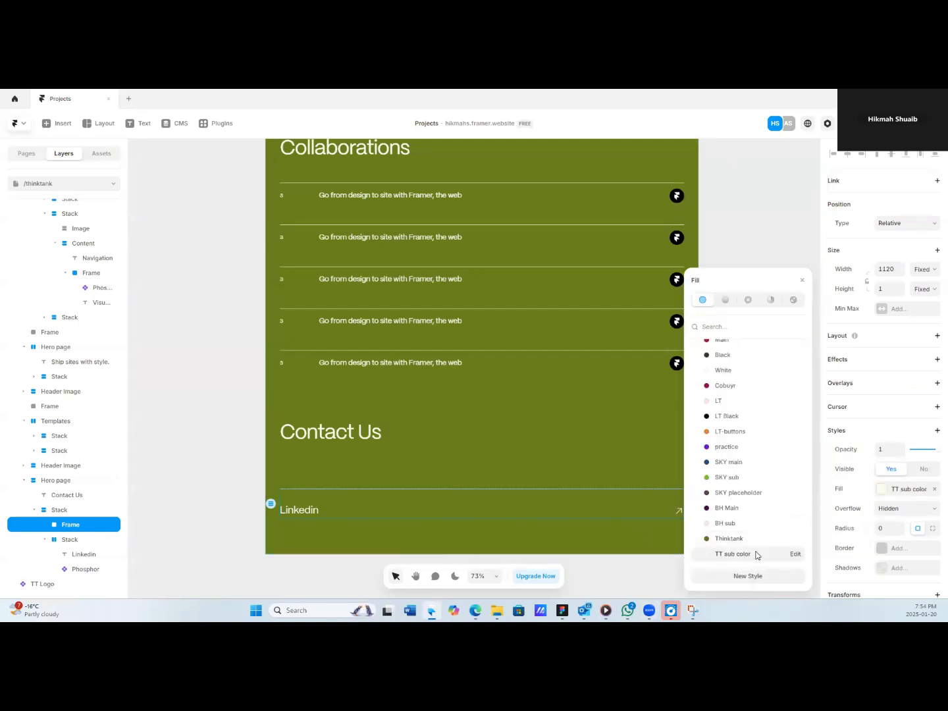
pyautogui.click(306, 532)
pyautogui.click(355, 512)
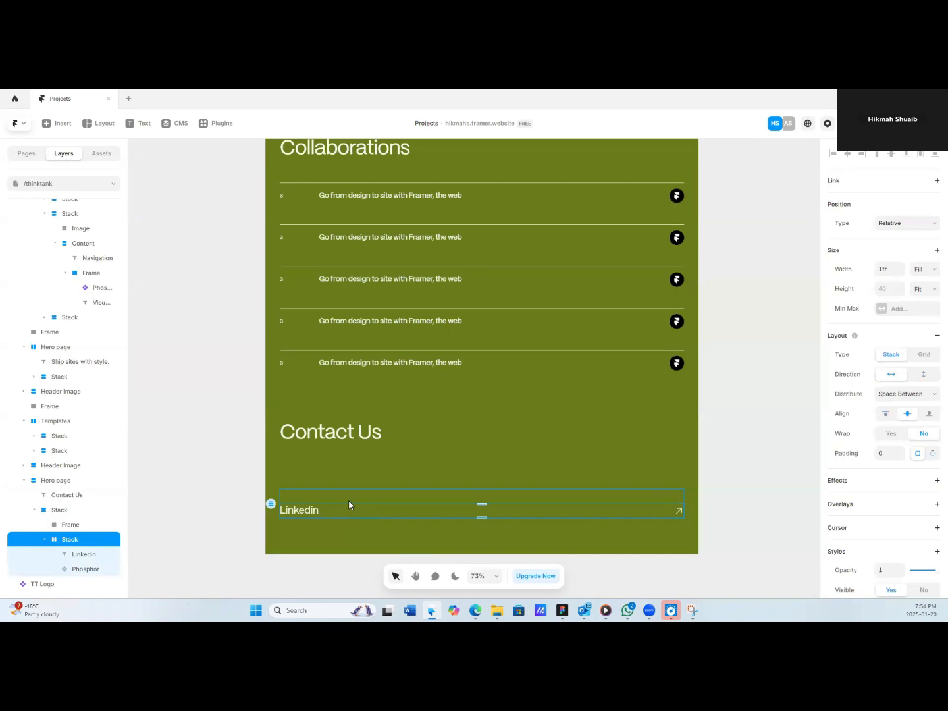
# Duplicate the Linkedin row with its divider and wrap both copies in a new vertical stack with a gap of 40.
pyautogui.click(349, 499)
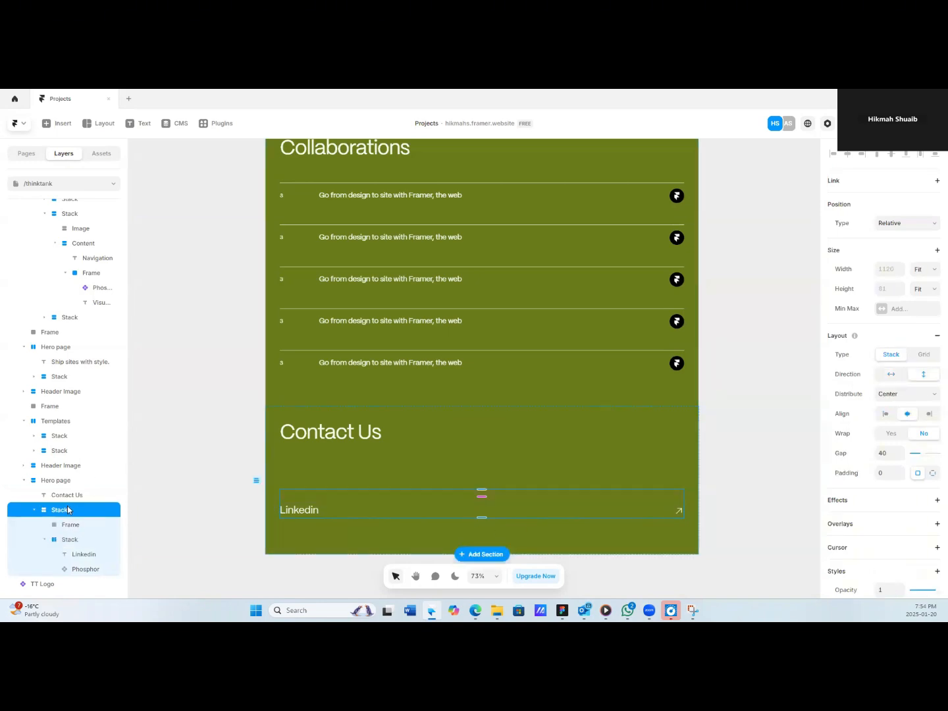
pyautogui.hotkey('ctrl', 'd')
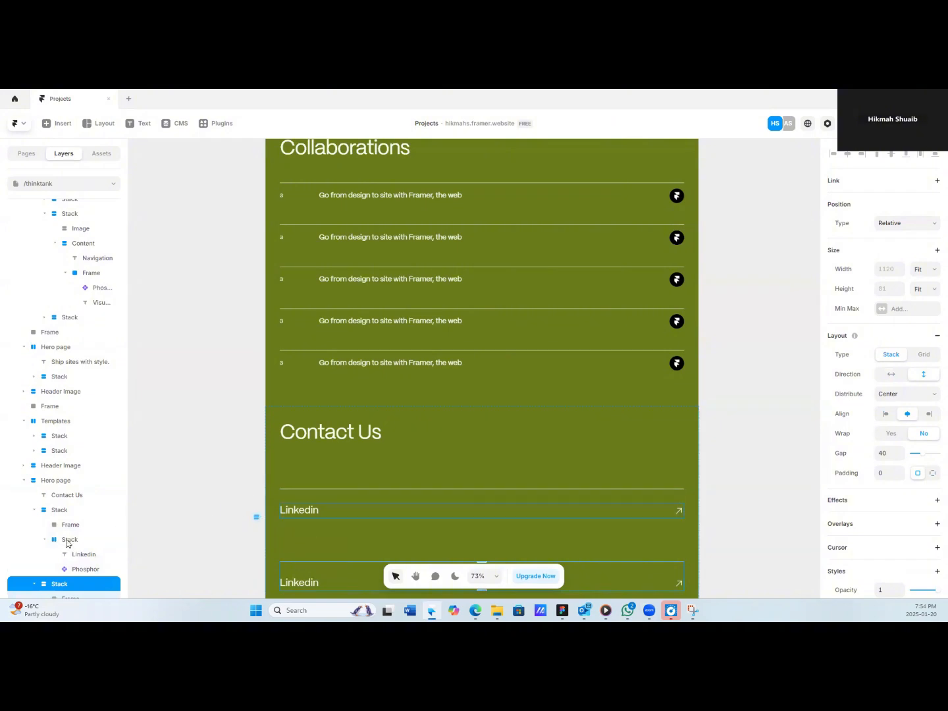
pyautogui.click(66, 510)
pyautogui.scroll(-1, 67, 514)
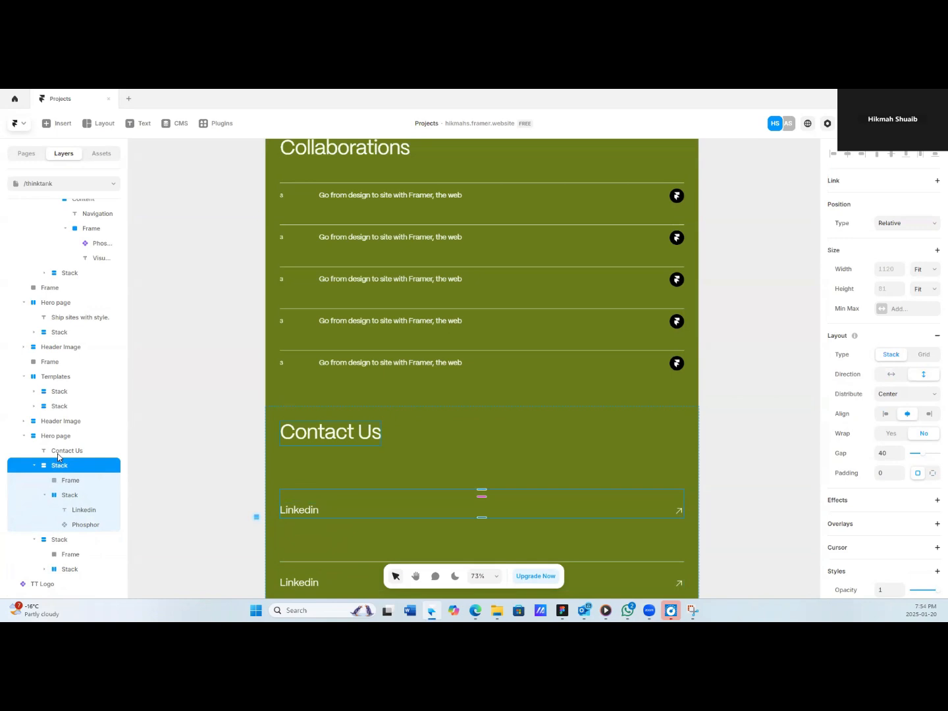
pyautogui.keyDown('shift'); pyautogui.click(56, 540); pyautogui.keyUp('shift')
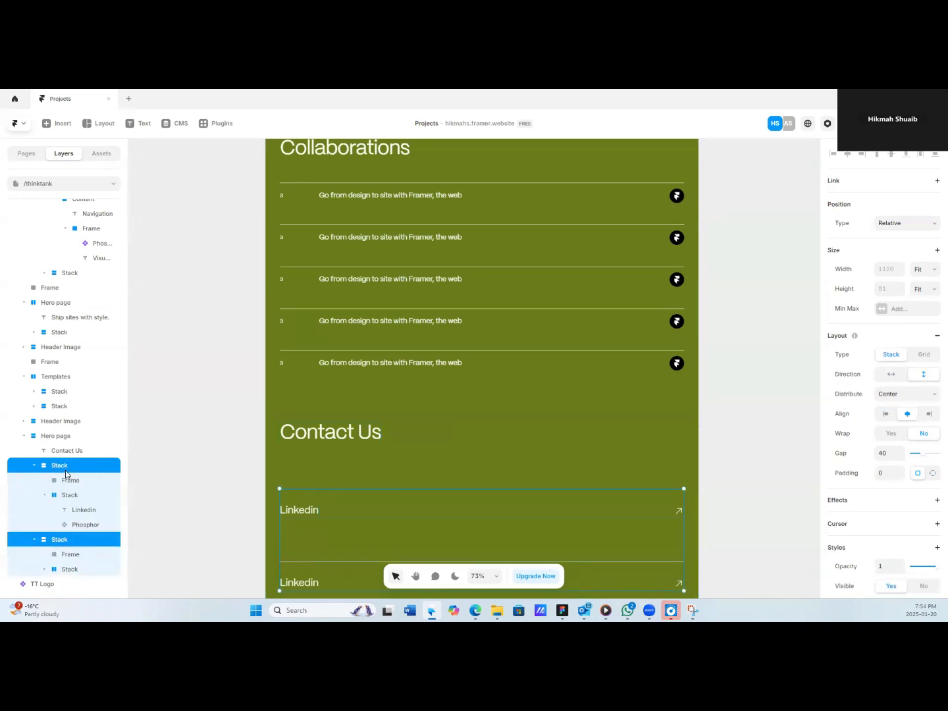
pyautogui.rightClick(66, 472)
pyautogui.click(86, 440)
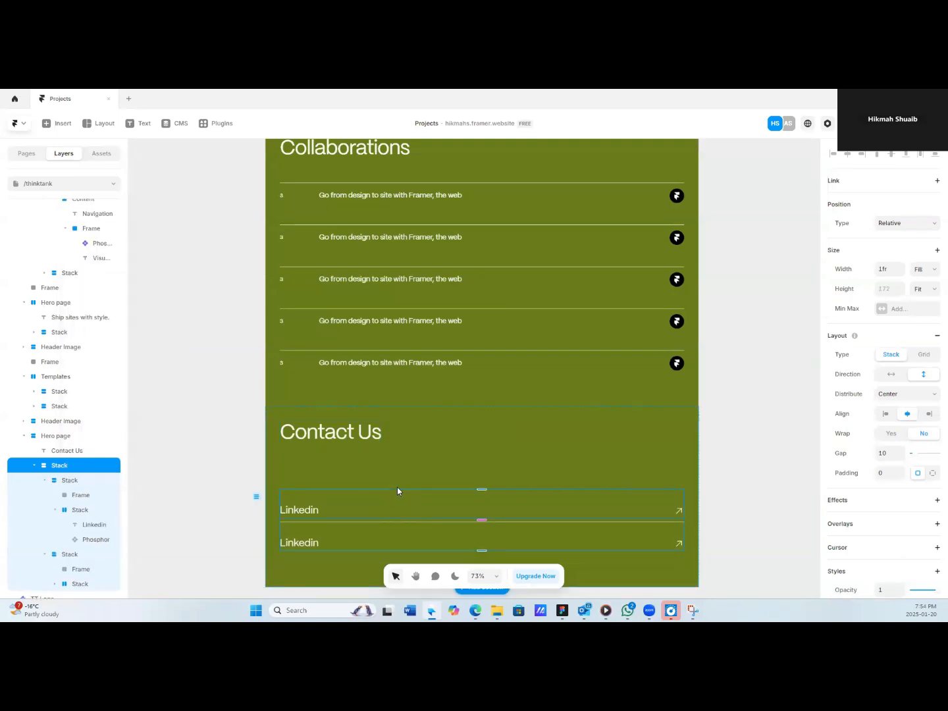
pyautogui.moveTo(902, 451); pyautogui.dragTo(923, 455)
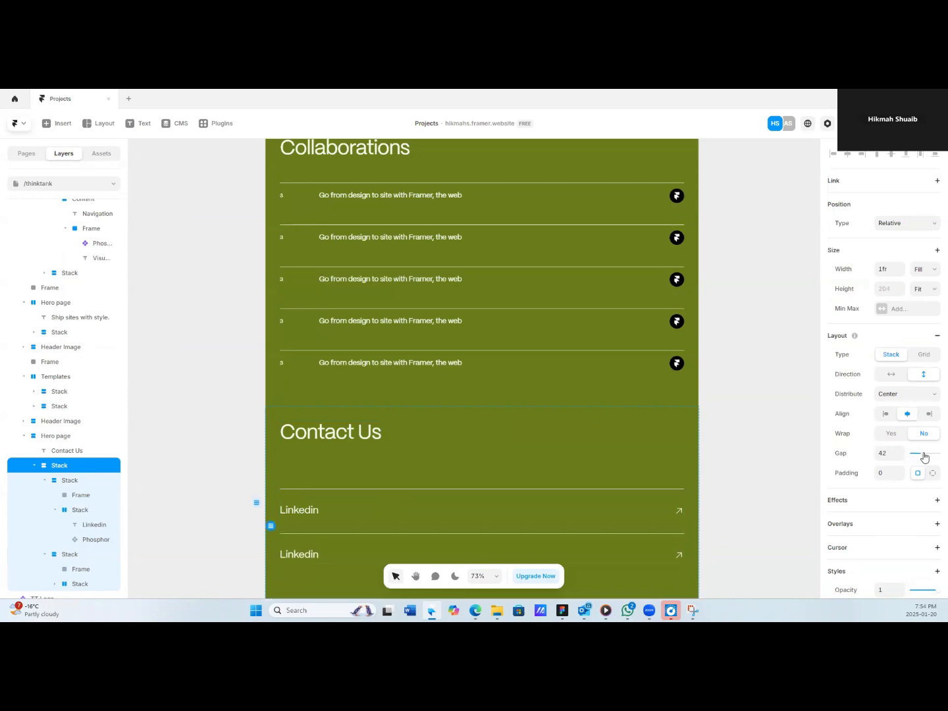
pyautogui.scroll(-2, 427, 525)
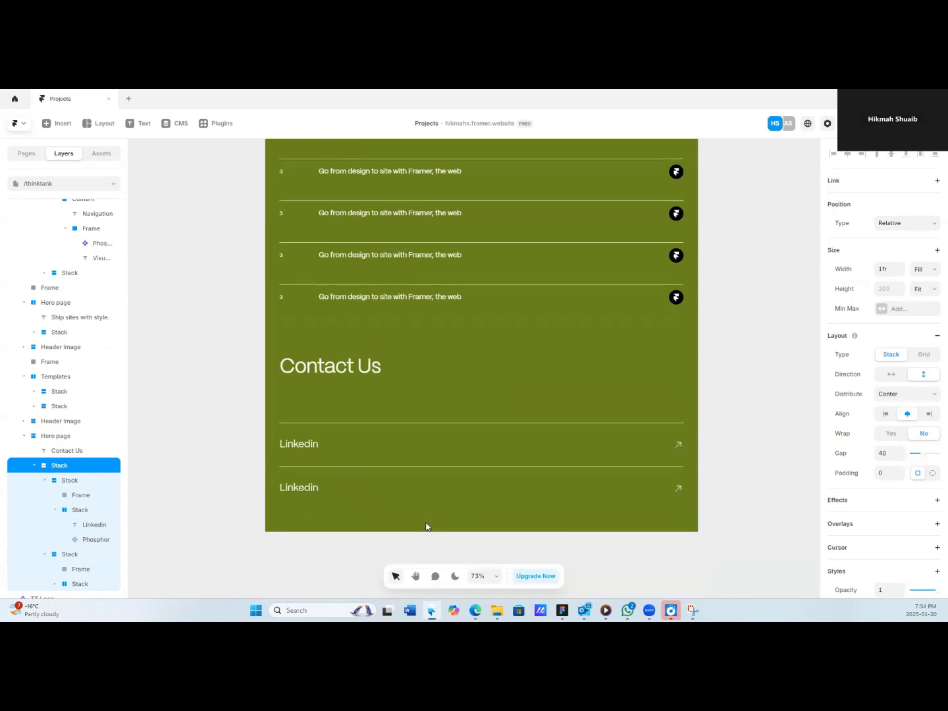
# Duplicate the second Linkedin row together with its divider to add a third row to the Contact Us list.
pyautogui.click(349, 488)
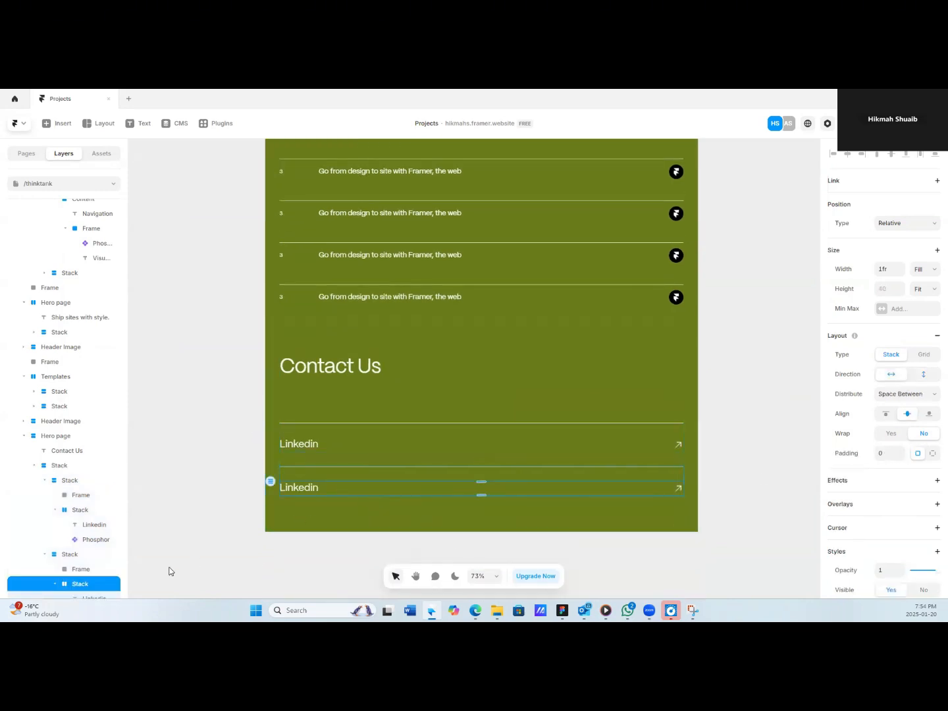
pyautogui.scroll(-2, 108, 563)
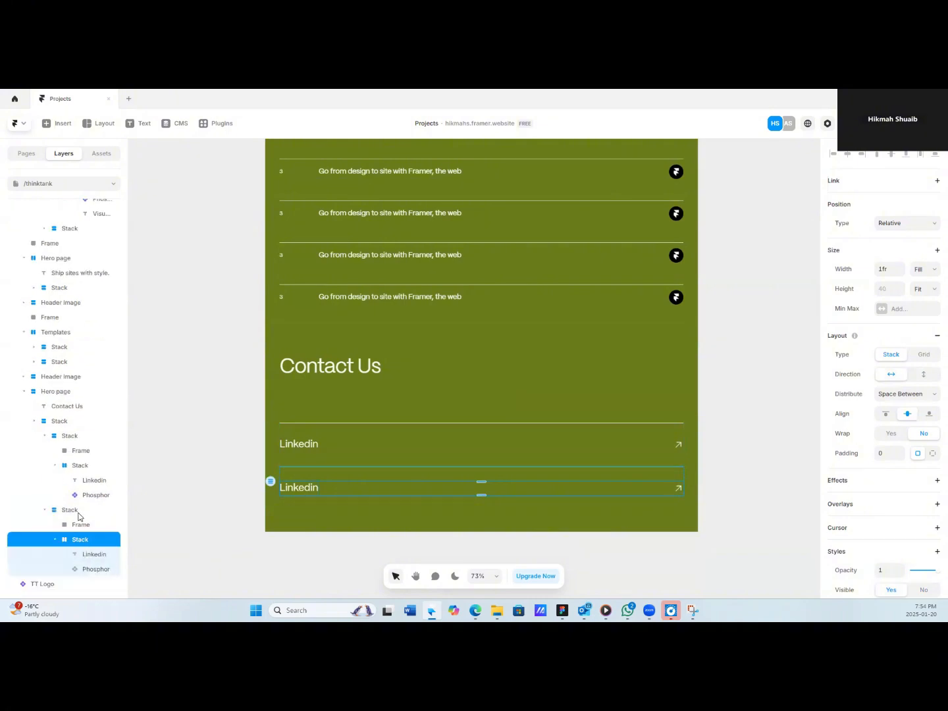
pyautogui.click(78, 511)
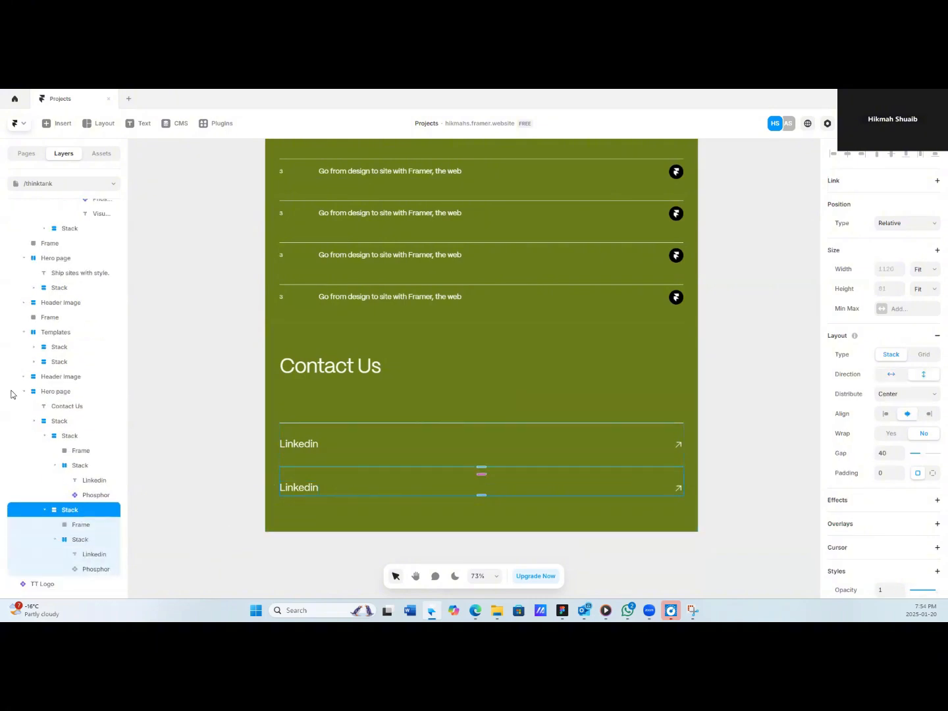
pyautogui.hotkey('ctrl', 'd')
# Change the second row's text to Facebook and the third row's text to Instagram.
pyautogui.doubleClick(298, 487)
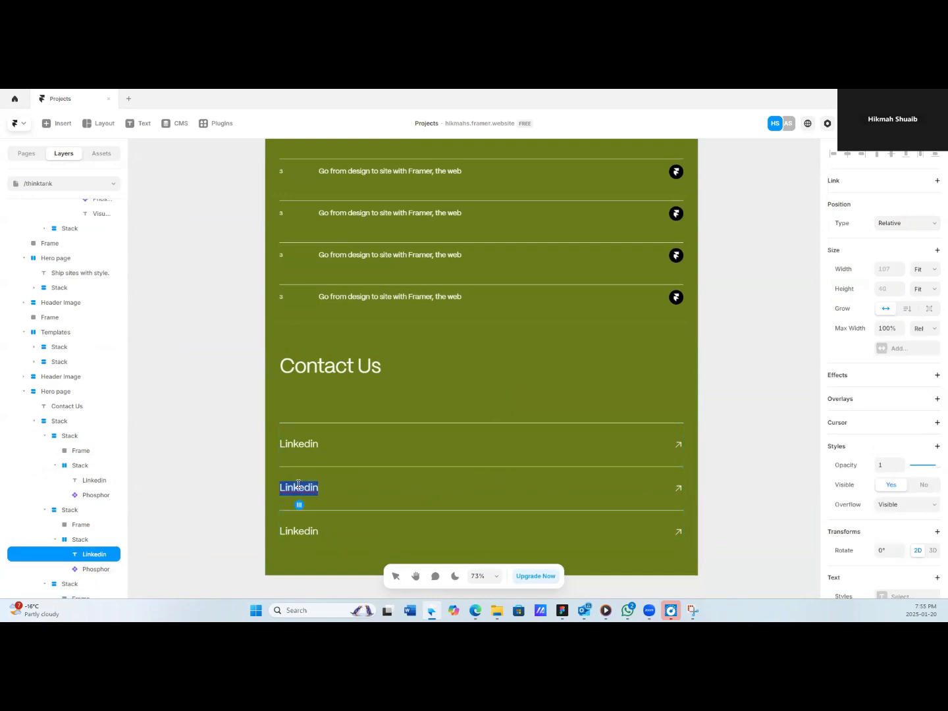
pyautogui.write('Facebook')
pyautogui.click(310, 534)
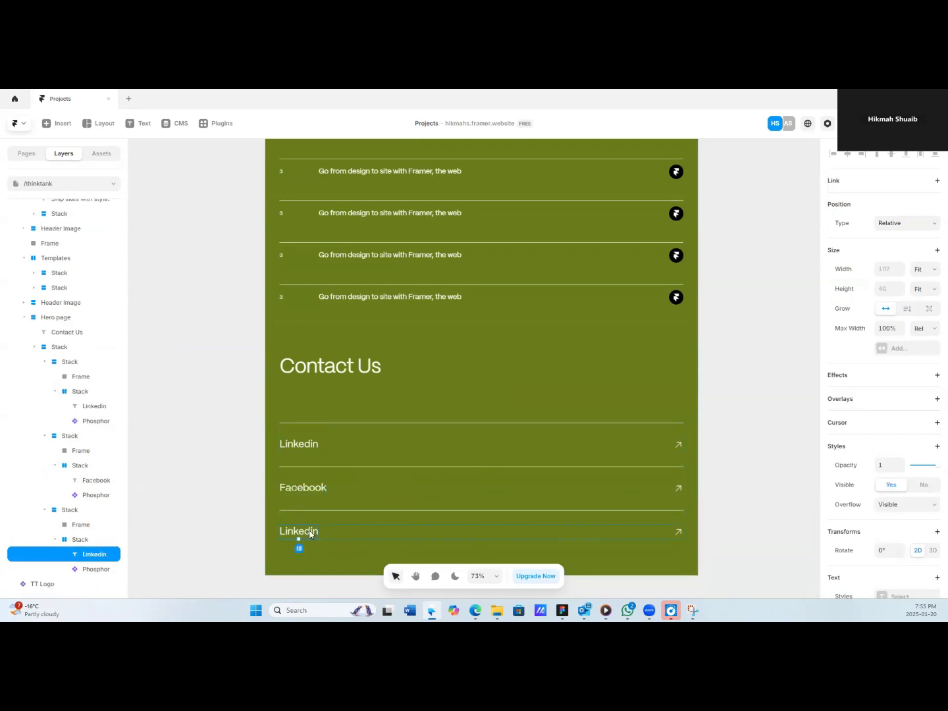
pyautogui.doubleClick(290, 535)
pyautogui.scroll(-4, 882, 395)
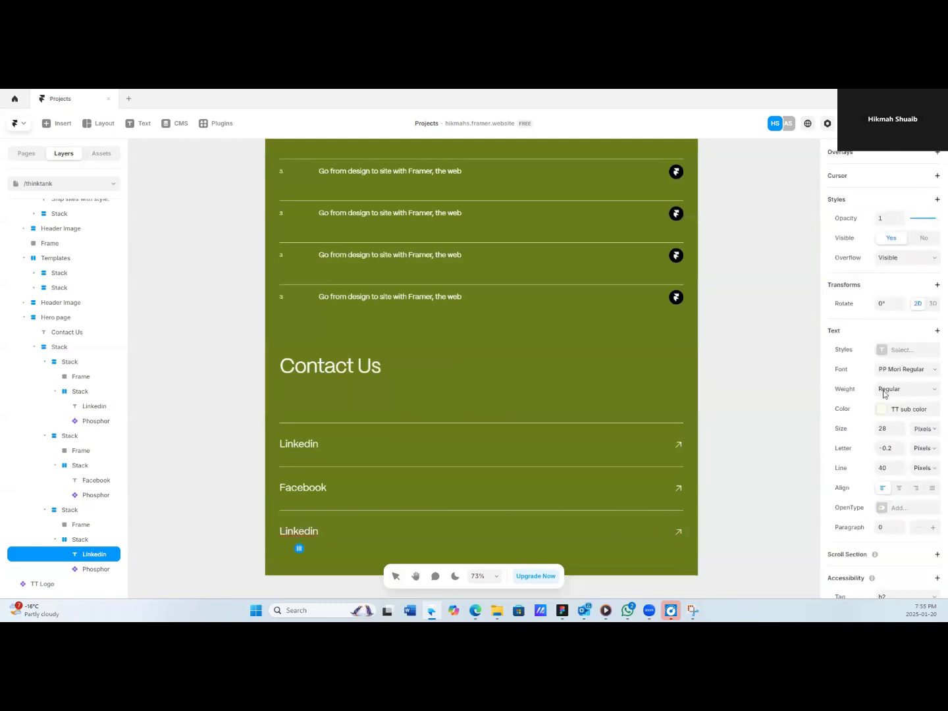
pyautogui.doubleClick(318, 536)
pyautogui.write('Instagram')
# Duplicate the divider above Instagram and place the copy below the Instagram row.
pyautogui.click(89, 524)
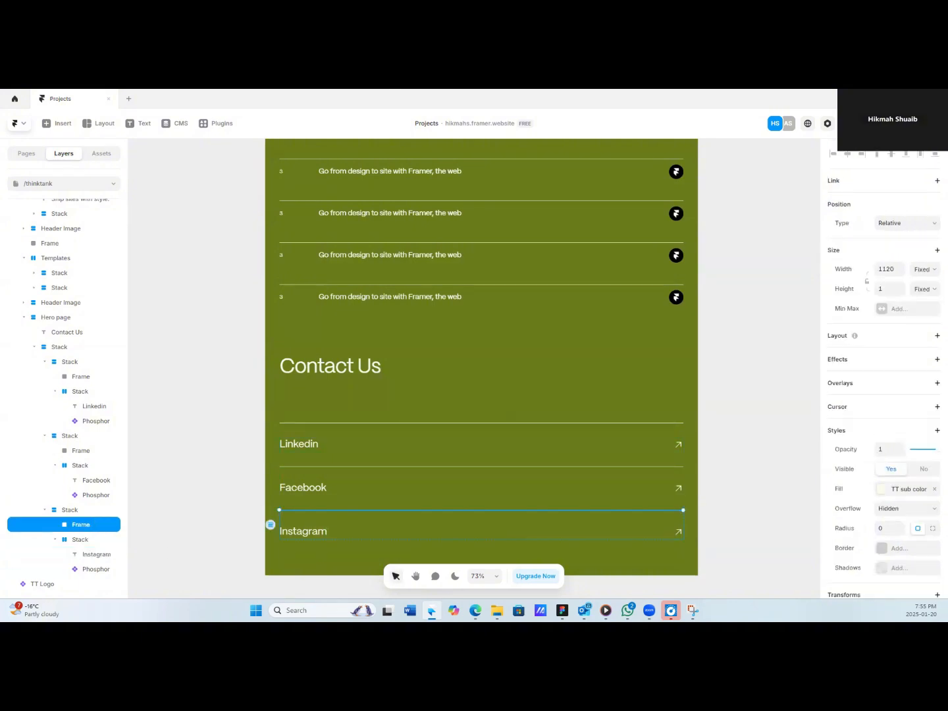
pyautogui.hotkey('ctrl', 'd')
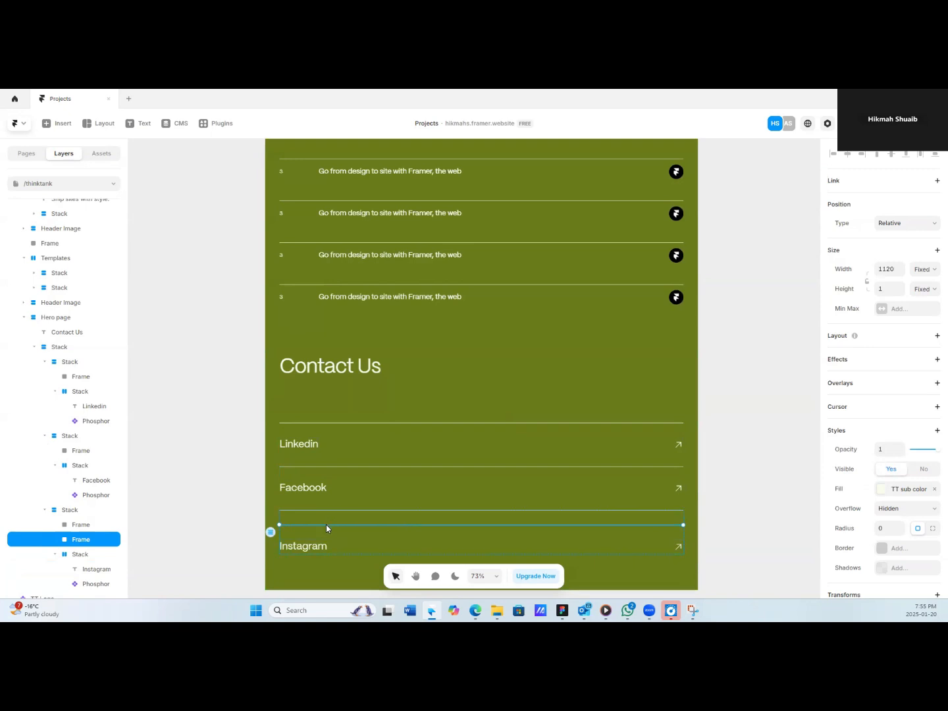
pyautogui.moveTo(326, 524)
pyautogui.mouseDown()
pyautogui.moveTo(318, 570)
pyautogui.moveTo(334, 519)
pyautogui.moveTo(320, 488)
pyautogui.moveTo(318, 533)
pyautogui.moveTo(322, 512)
pyautogui.mouseUp()
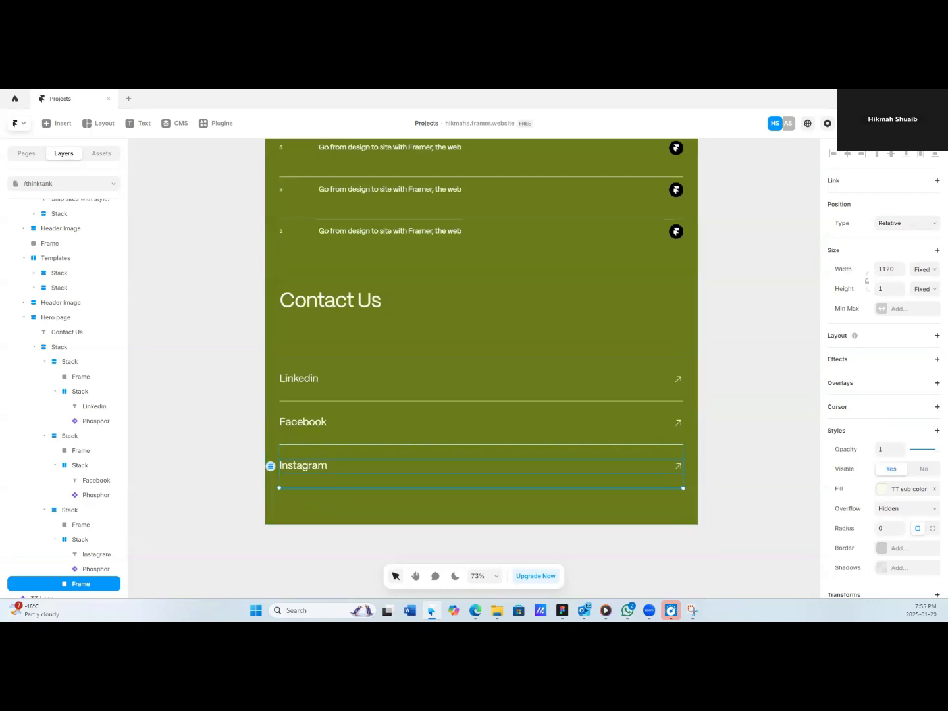
# Move the dividers out of the Linkedin, Facebook and Instagram row stacks, placing those above the rows directly in the parent list stack.
pyautogui.click(81, 467)
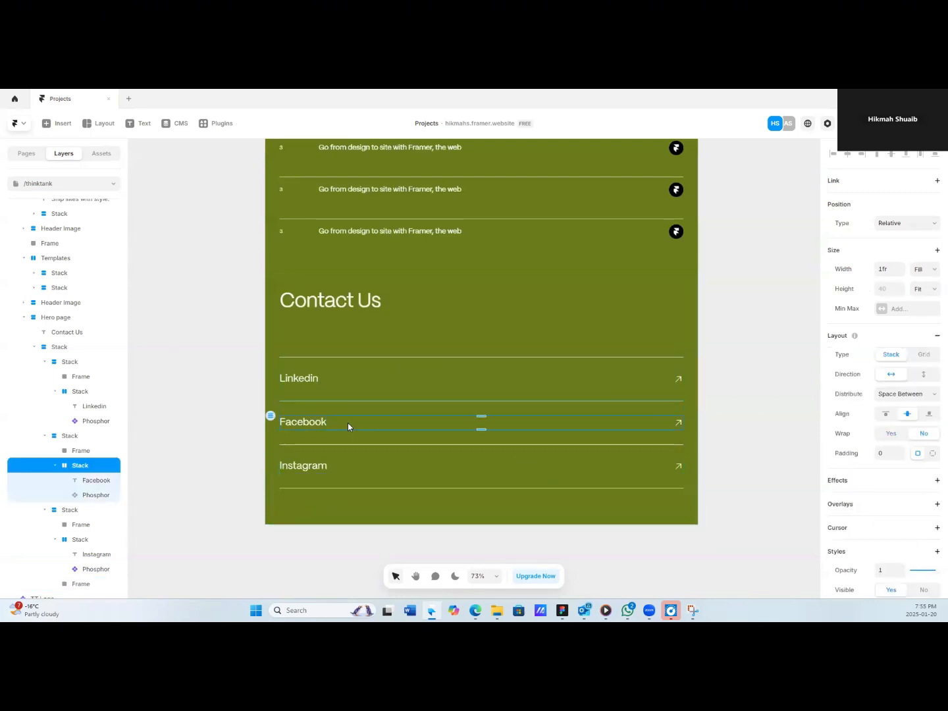
pyautogui.click(80, 451)
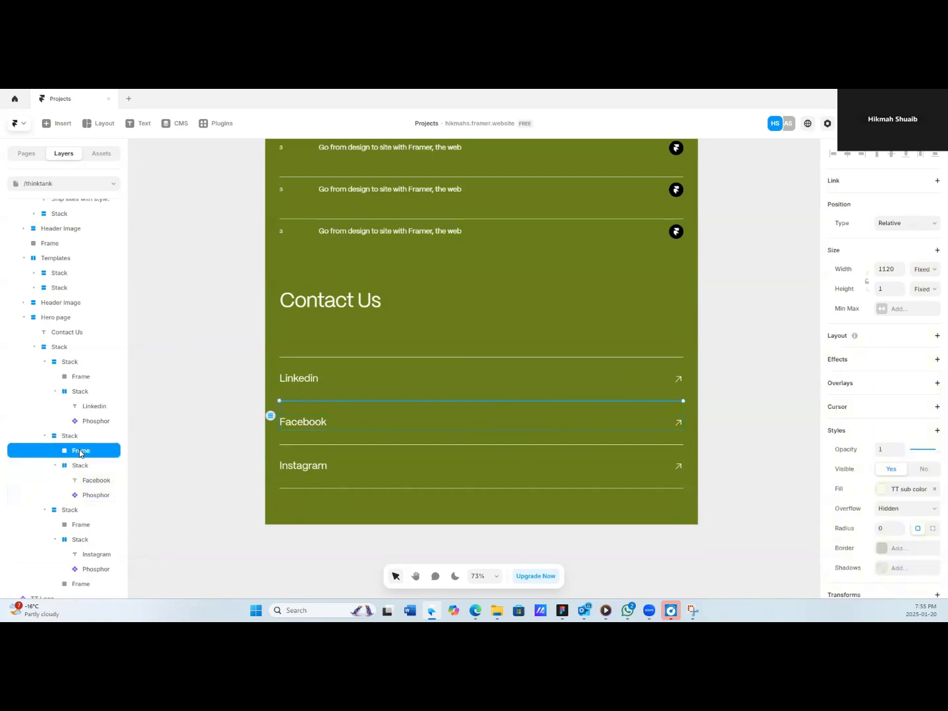
pyautogui.moveTo(81, 454); pyautogui.dragTo(88, 436)
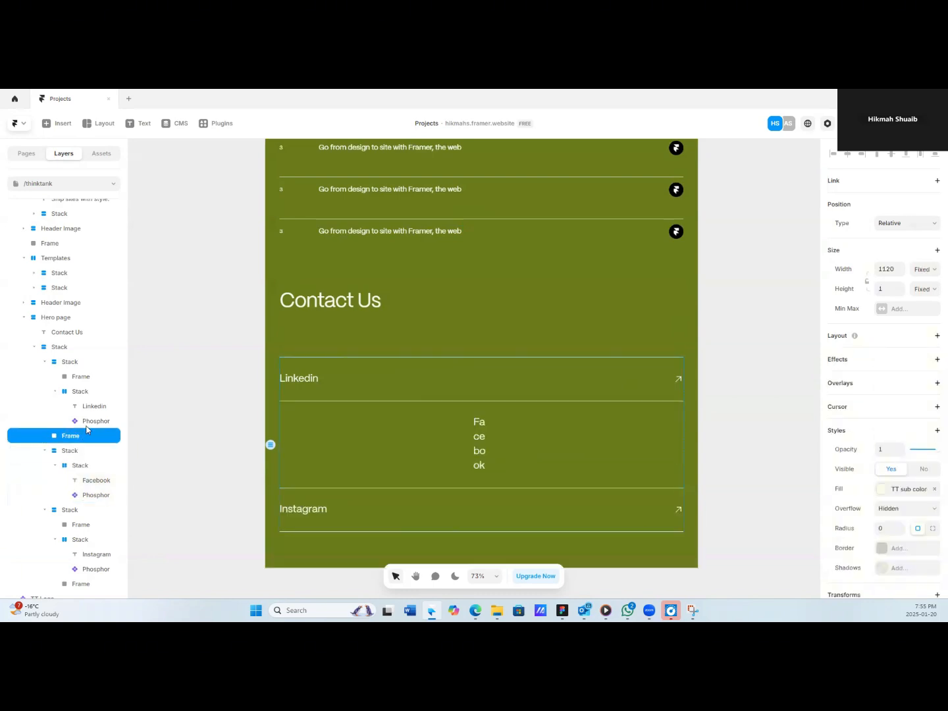
pyautogui.moveTo(79, 379)
pyautogui.mouseDown()
pyautogui.moveTo(78, 422)
pyautogui.moveTo(75, 359)
pyautogui.moveTo(82, 359)
pyautogui.mouseUp()
pyautogui.scroll(-1, 112, 533)
pyautogui.moveTo(80, 510); pyautogui.dragTo(79, 494)
pyautogui.click(79, 572)
pyautogui.moveTo(77, 574); pyautogui.dragTo(77, 582)
pyautogui.scroll(-1, 487, 294)
# Remove the redundant outer stack around each of the Linkedin, Facebook and Instagram rows.
pyautogui.doubleClick(477, 316)
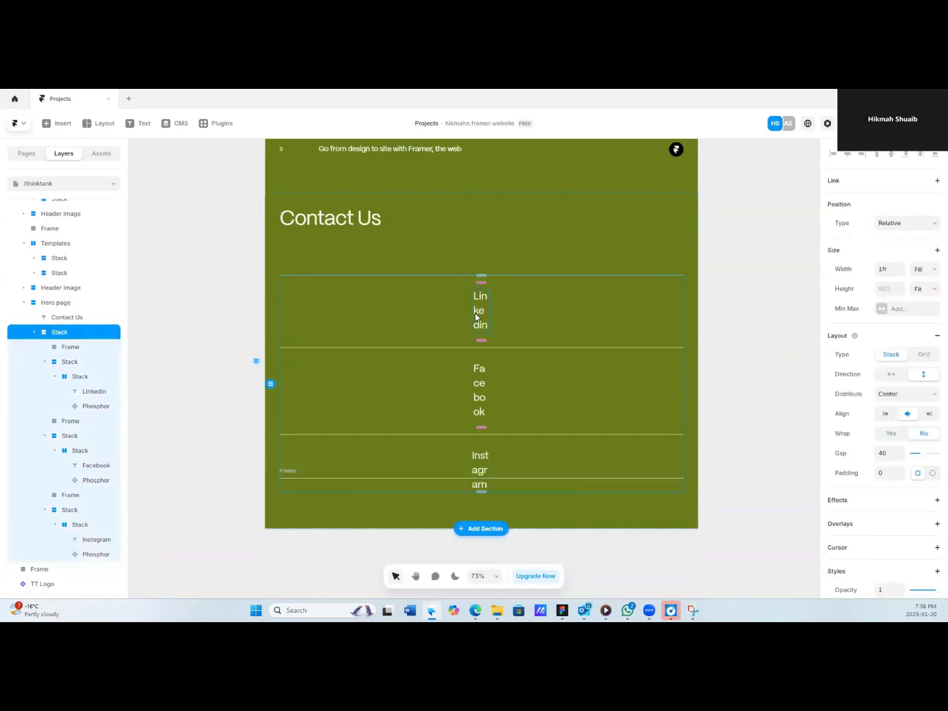
pyautogui.doubleClick(478, 315)
pyautogui.click(73, 365)
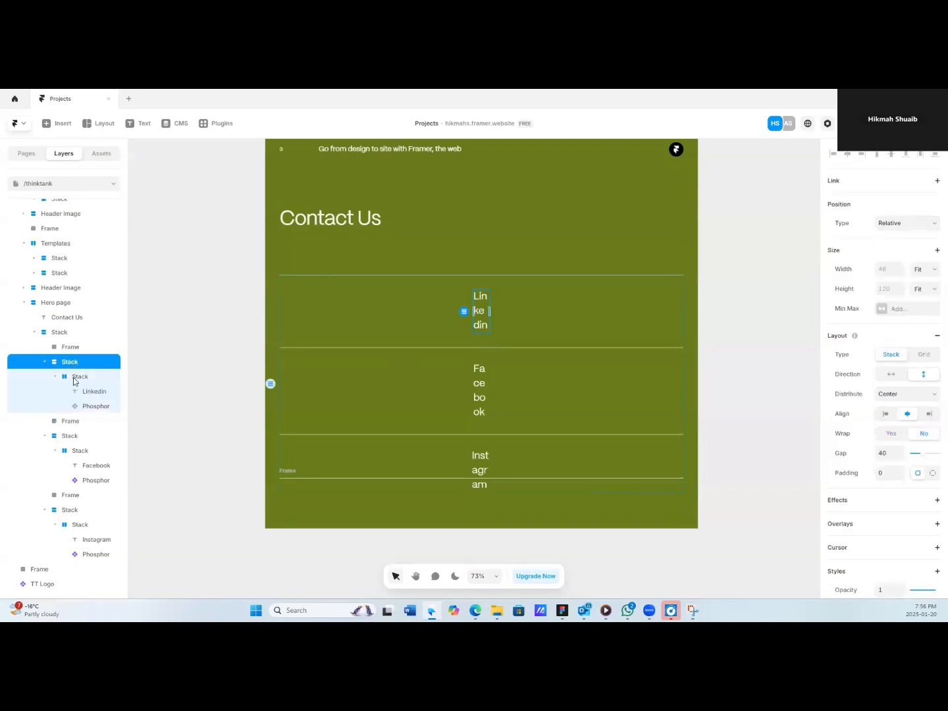
pyautogui.click(73, 376)
pyautogui.rightClick(73, 364)
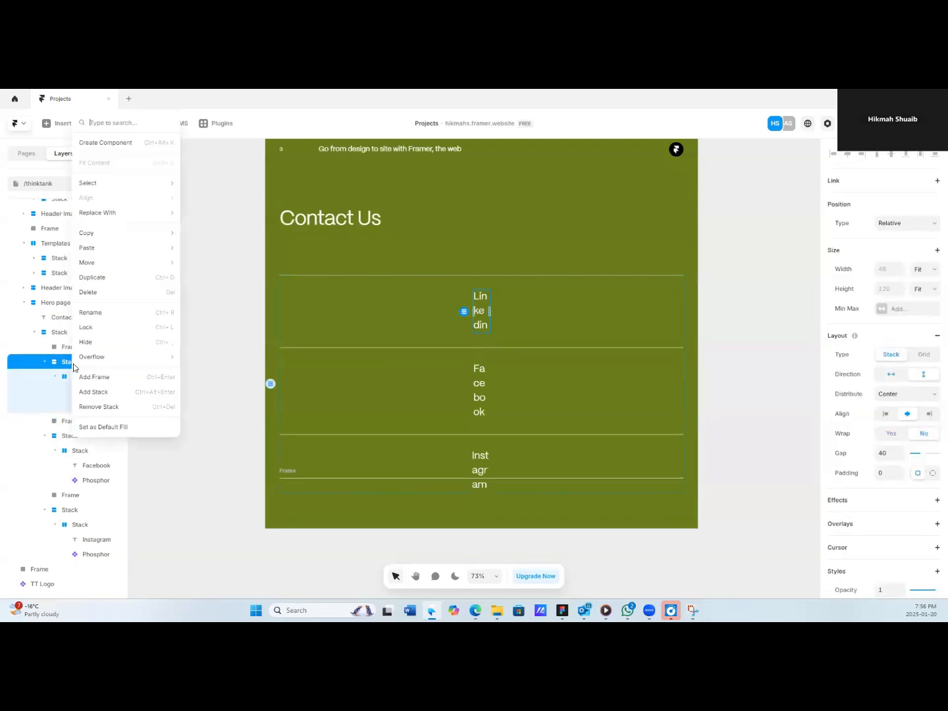
pyautogui.click(93, 405)
pyautogui.click(78, 437)
pyautogui.rightClick(78, 437)
pyautogui.click(96, 408)
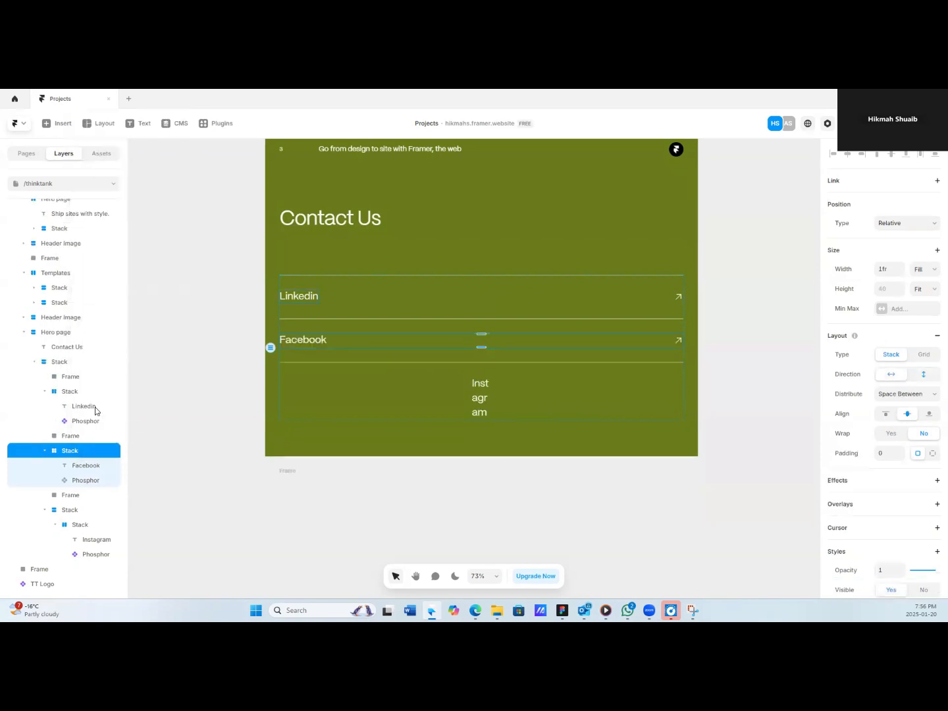
pyautogui.rightClick(71, 509)
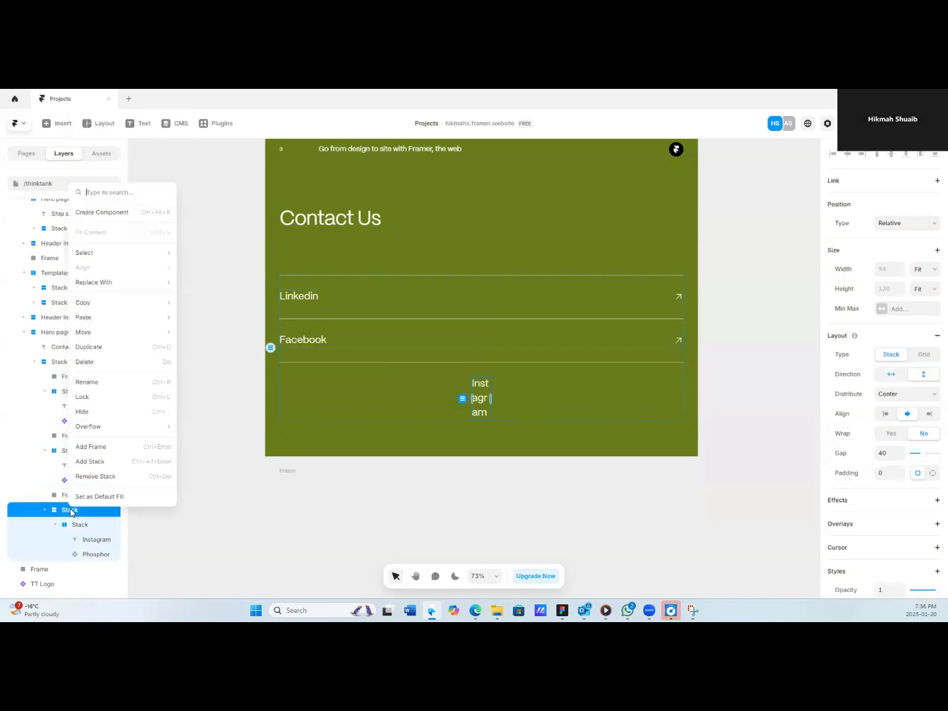
pyautogui.click(100, 476)
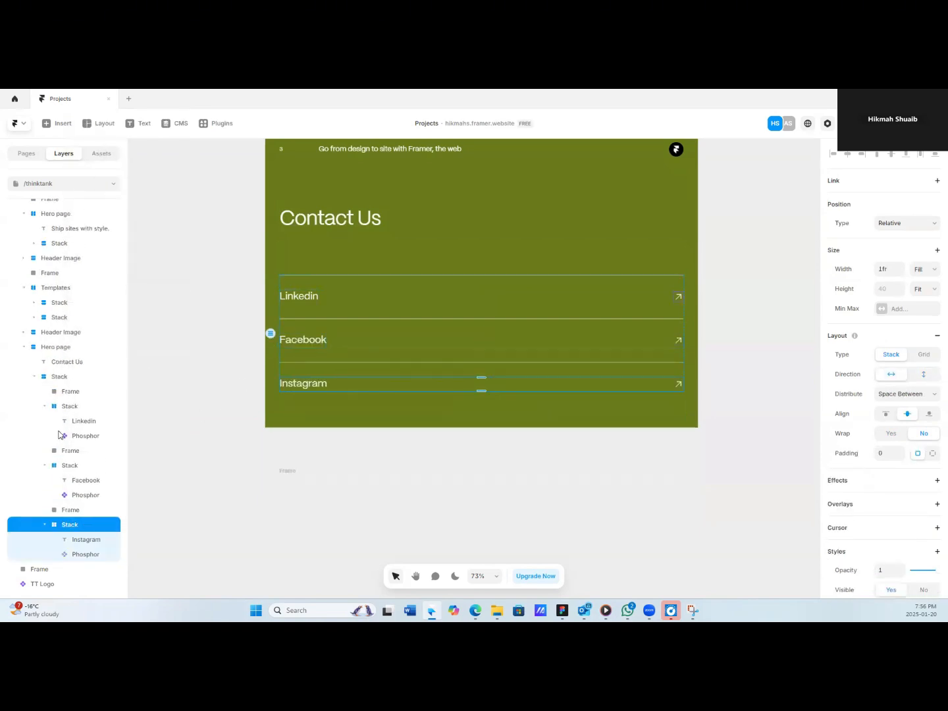
# Move the stray divider frame from outside the page into the Contact Us list stack, directly below the Instagram row.
pyautogui.click(35, 377)
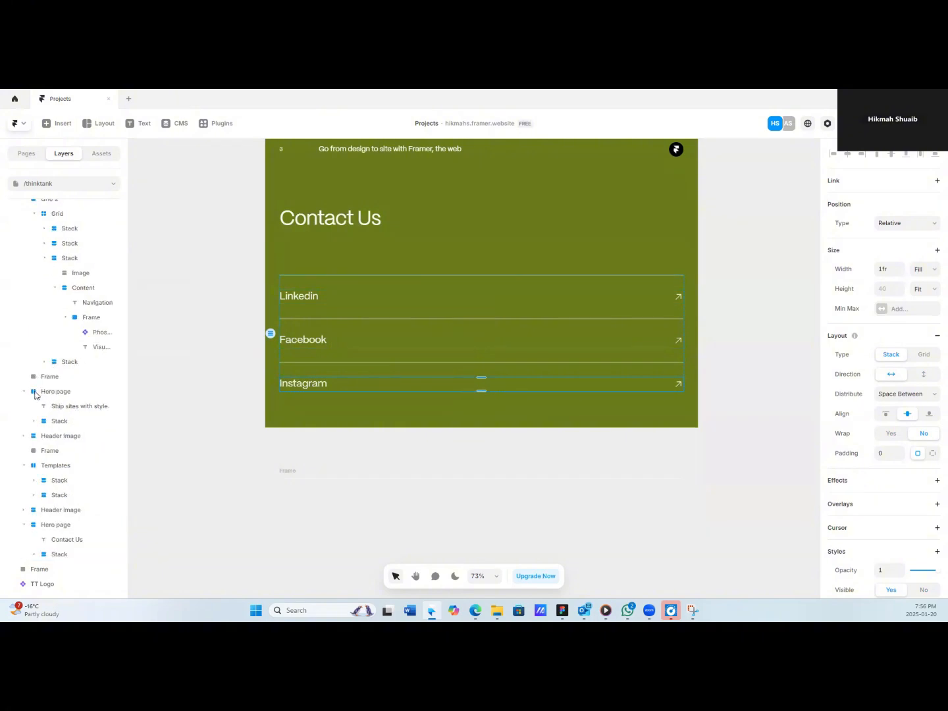
pyautogui.click(410, 344)
pyautogui.click(374, 387)
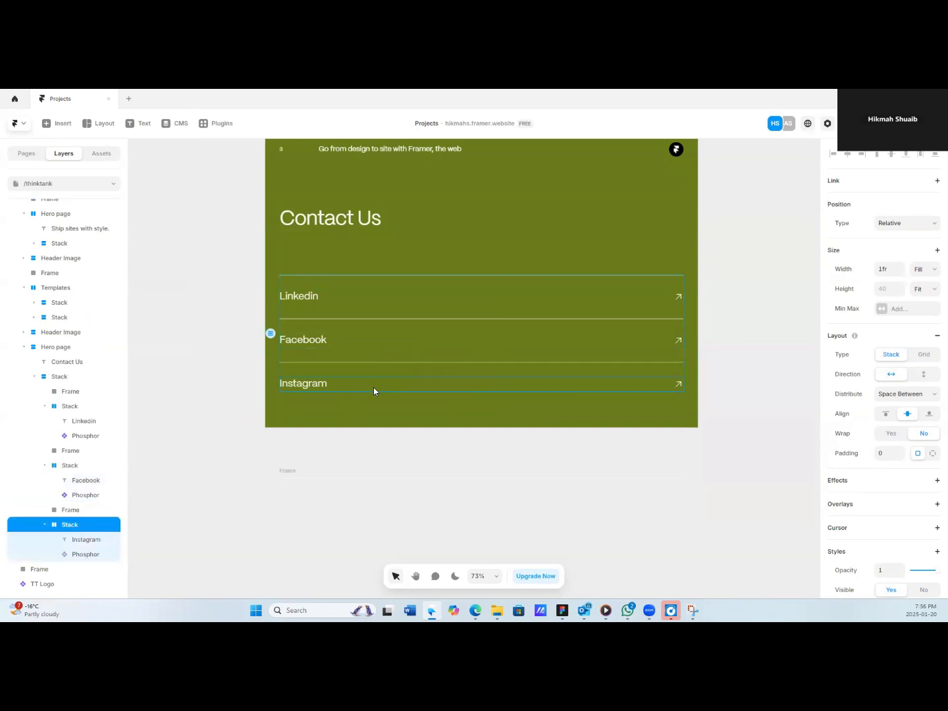
pyautogui.click(86, 512)
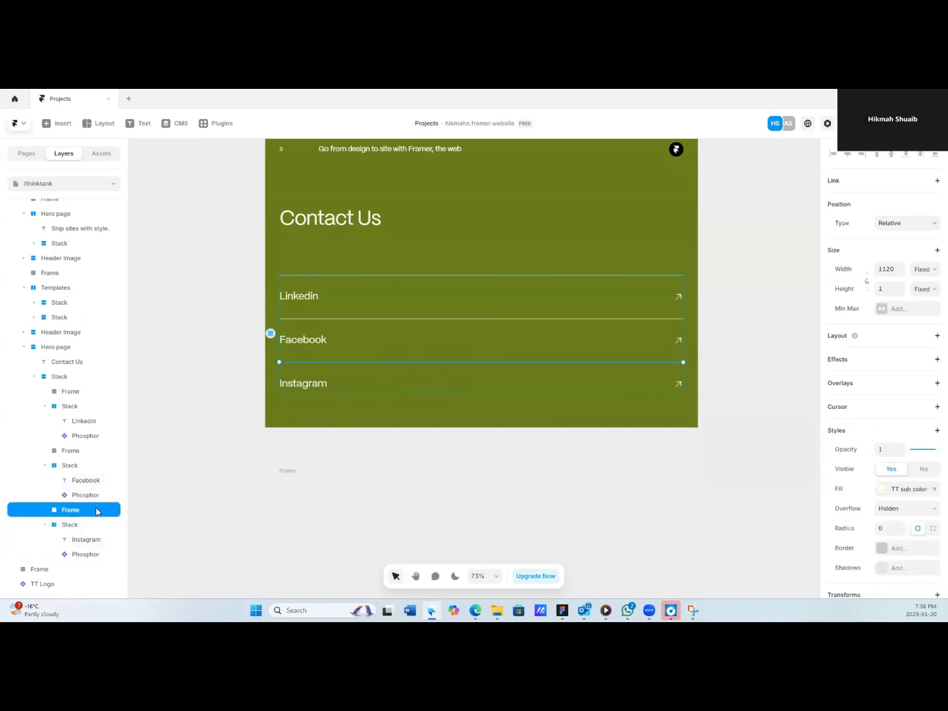
pyautogui.moveTo(286, 472); pyautogui.dragTo(288, 398)
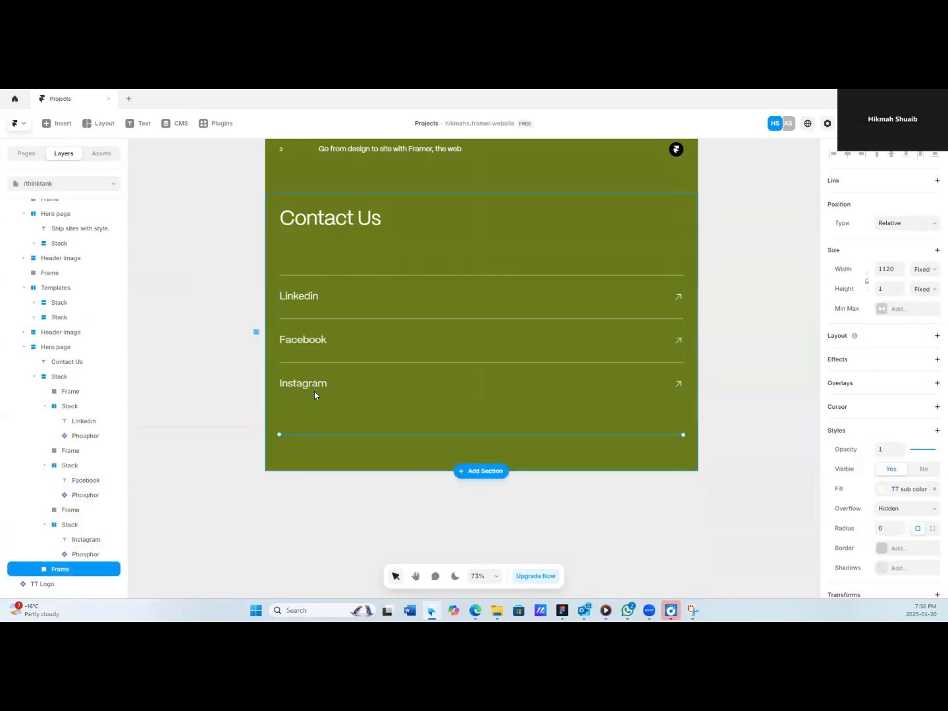
pyautogui.click(308, 374)
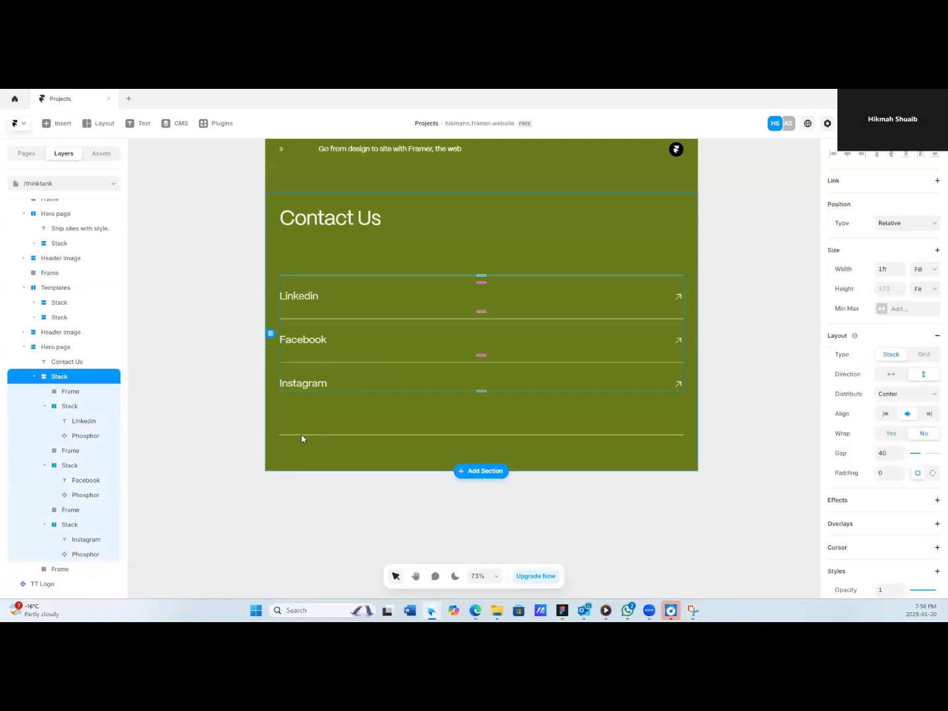
pyautogui.moveTo(62, 567); pyautogui.dragTo(69, 389)
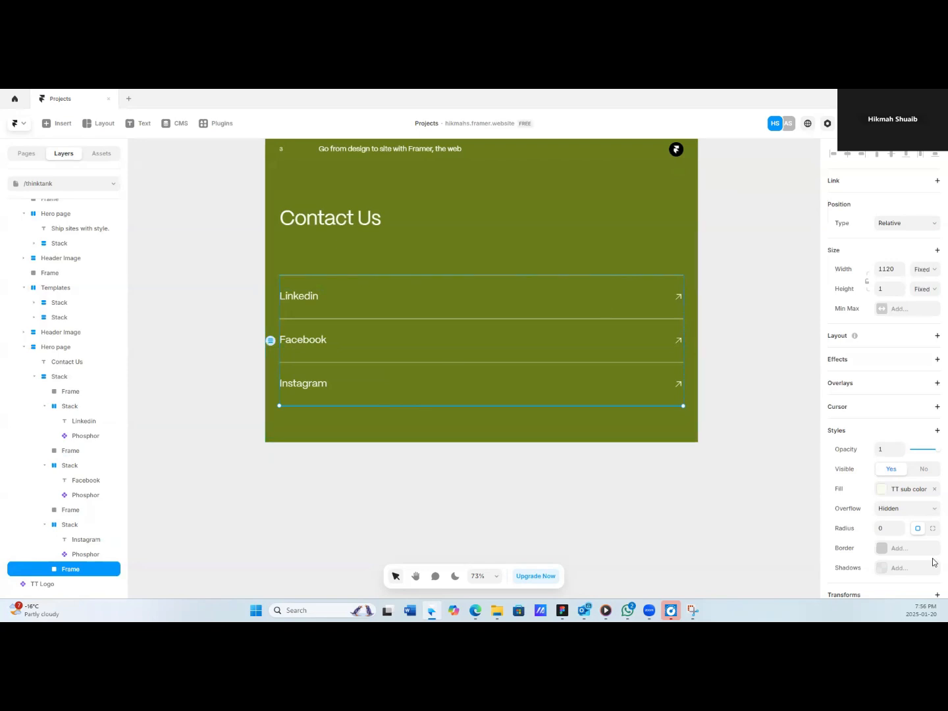
# Reduce the gap of the Contact Us section stack to about 79.
pyautogui.scroll(-3, 878, 513)
pyautogui.click(59, 378)
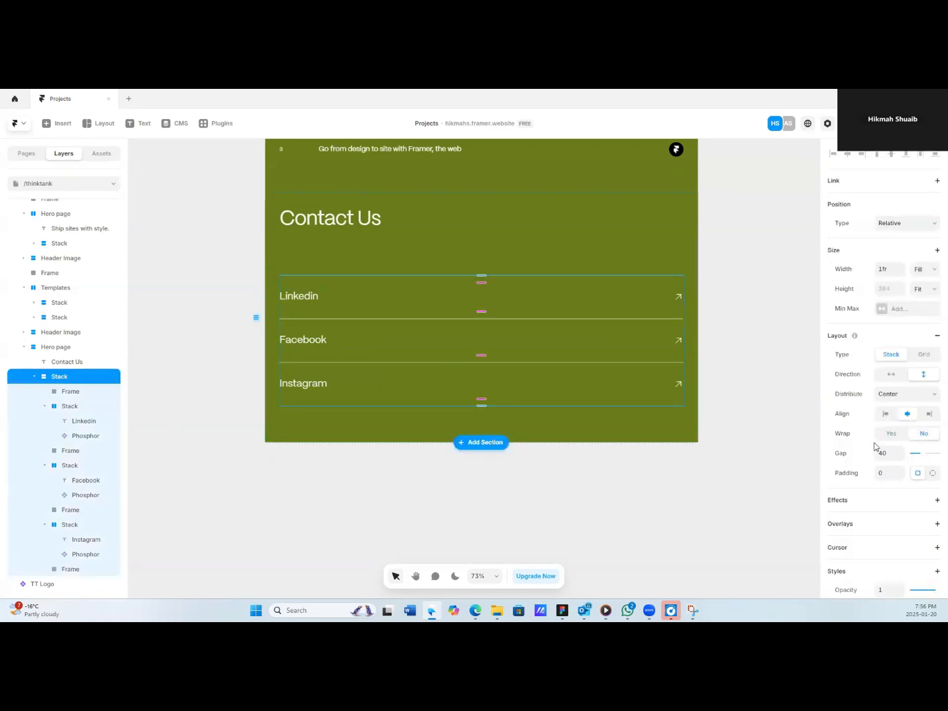
pyautogui.scroll(1, 422, 342)
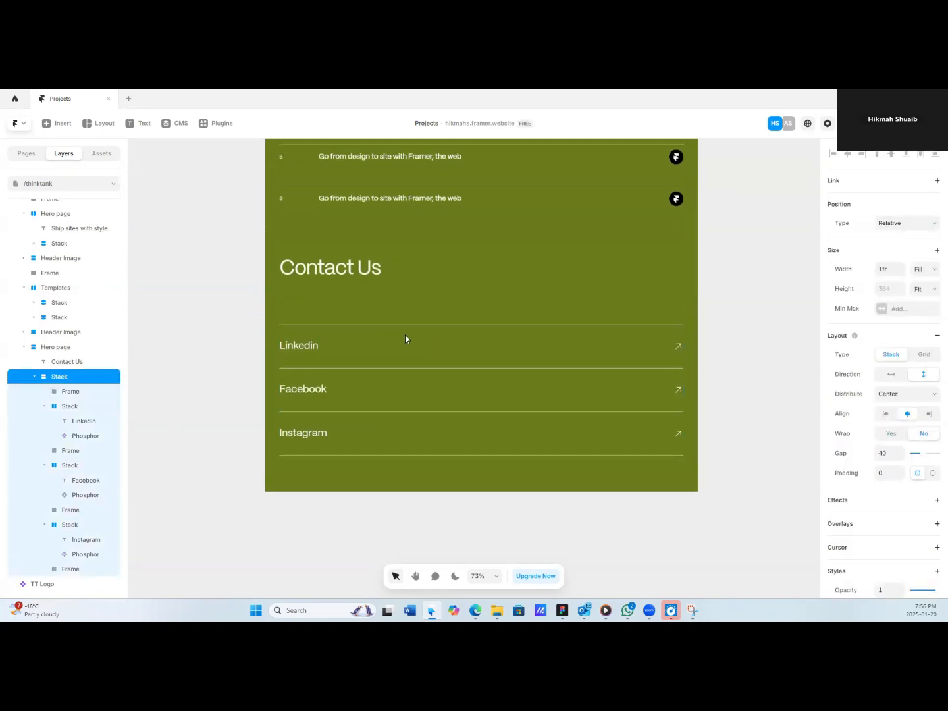
pyautogui.click(394, 288)
pyautogui.scroll(4, 879, 419)
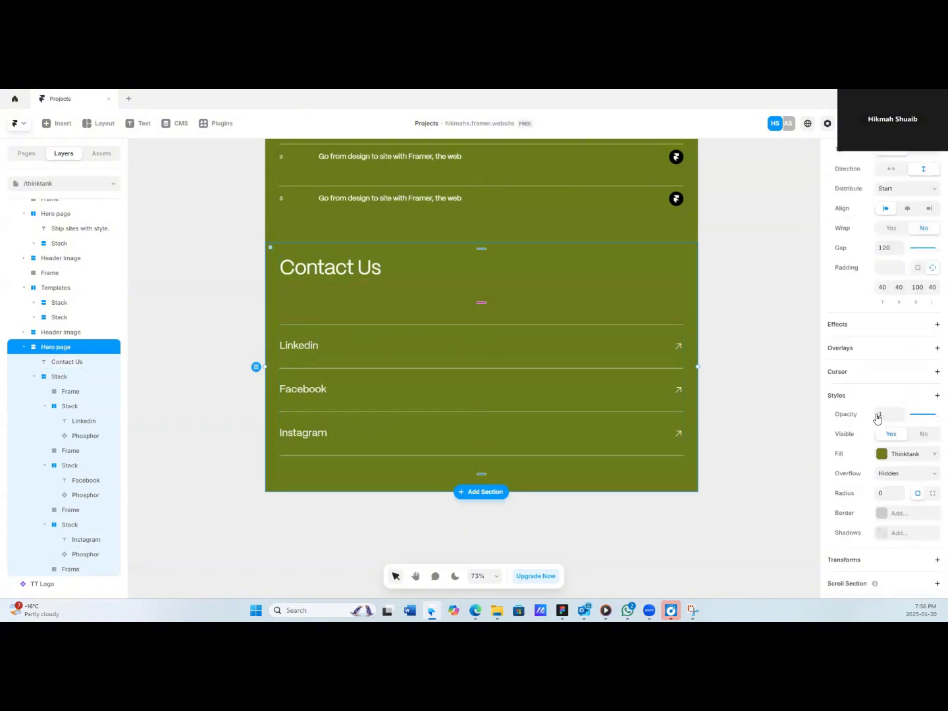
pyautogui.moveTo(909, 356); pyautogui.dragTo(931, 358)
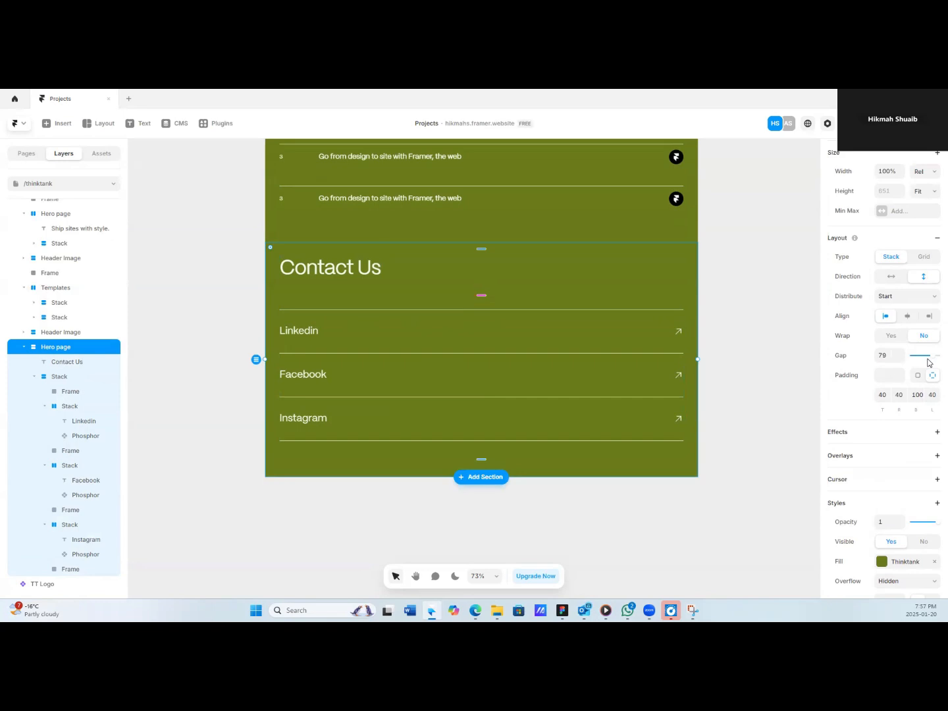
# Set the gap of the Contact Us section stack to 80.
pyautogui.click(900, 353)
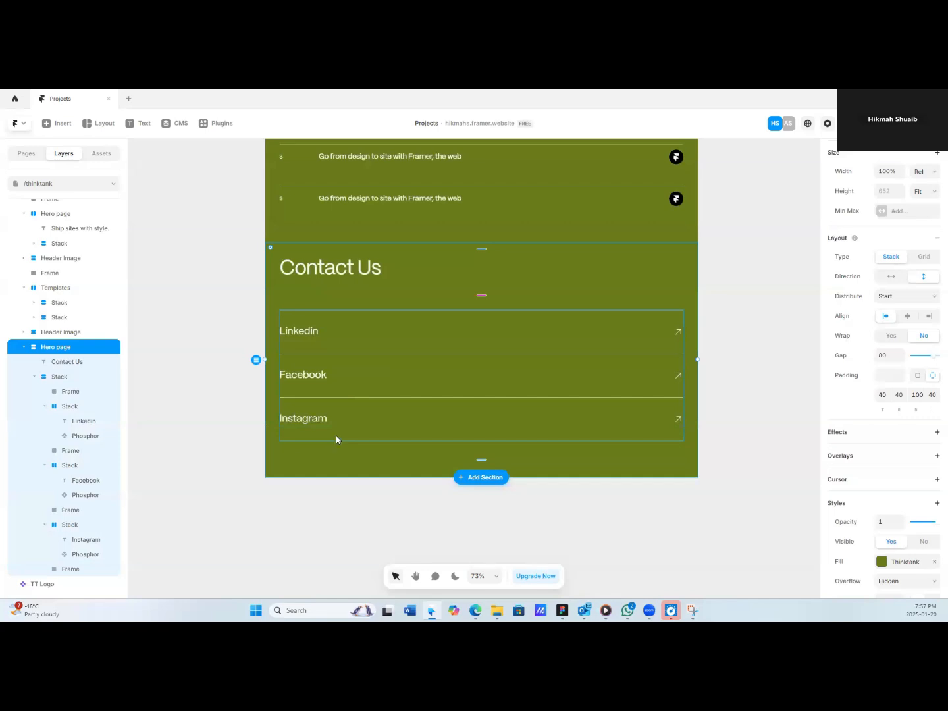
pyautogui.press('Escape')
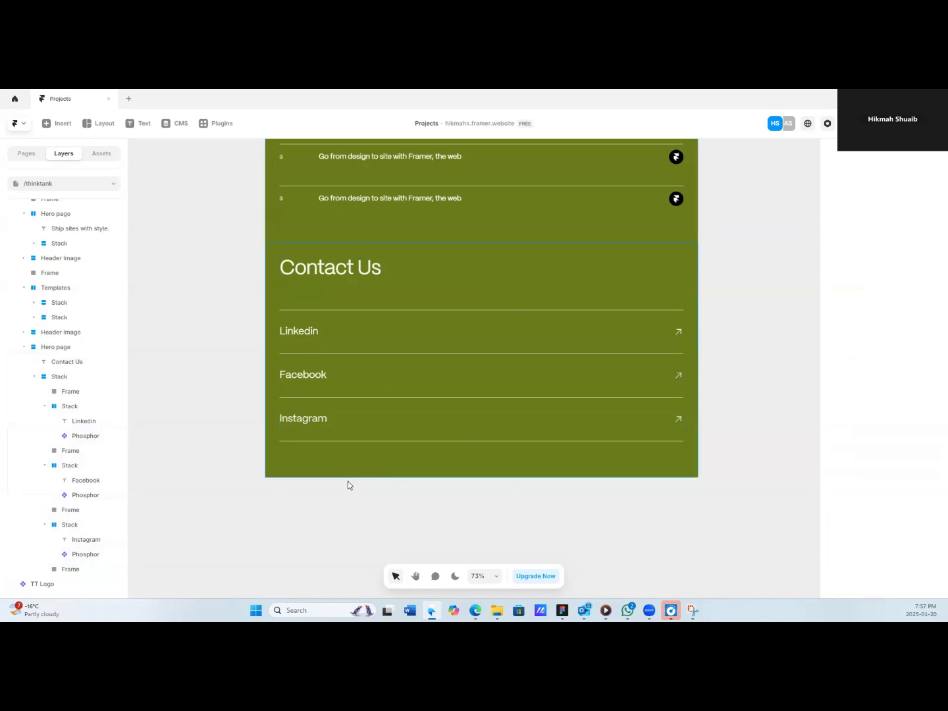
pyautogui.scroll(-1, 341, 478)
pyautogui.scroll(-3, 338, 478)
pyautogui.scroll(2, 341, 464)
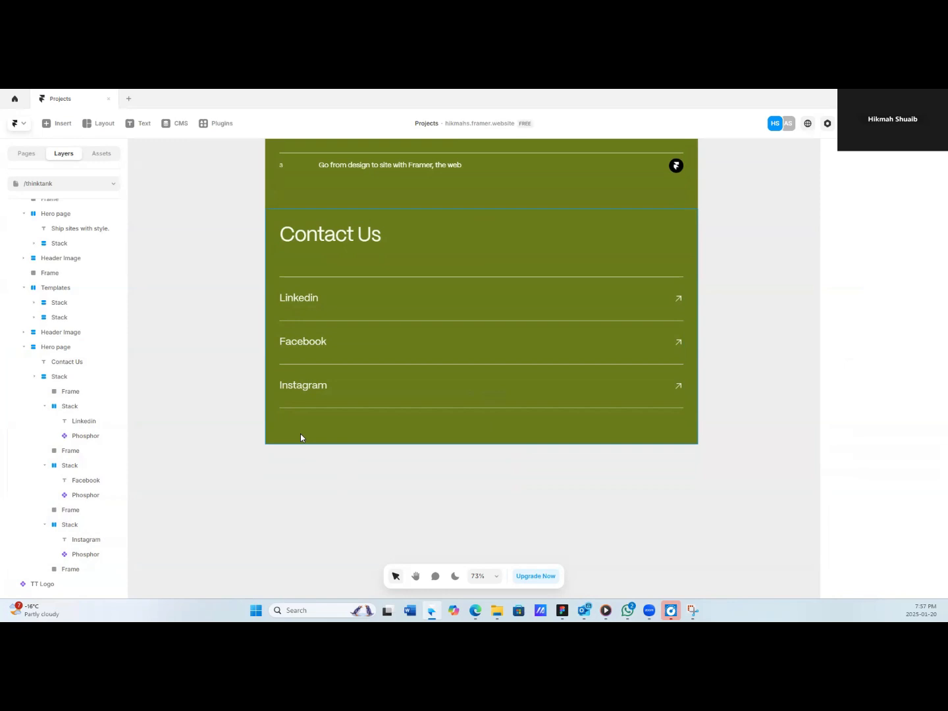
# Duplicate the whole Contact Us section directly below the original.
pyautogui.click(428, 225)
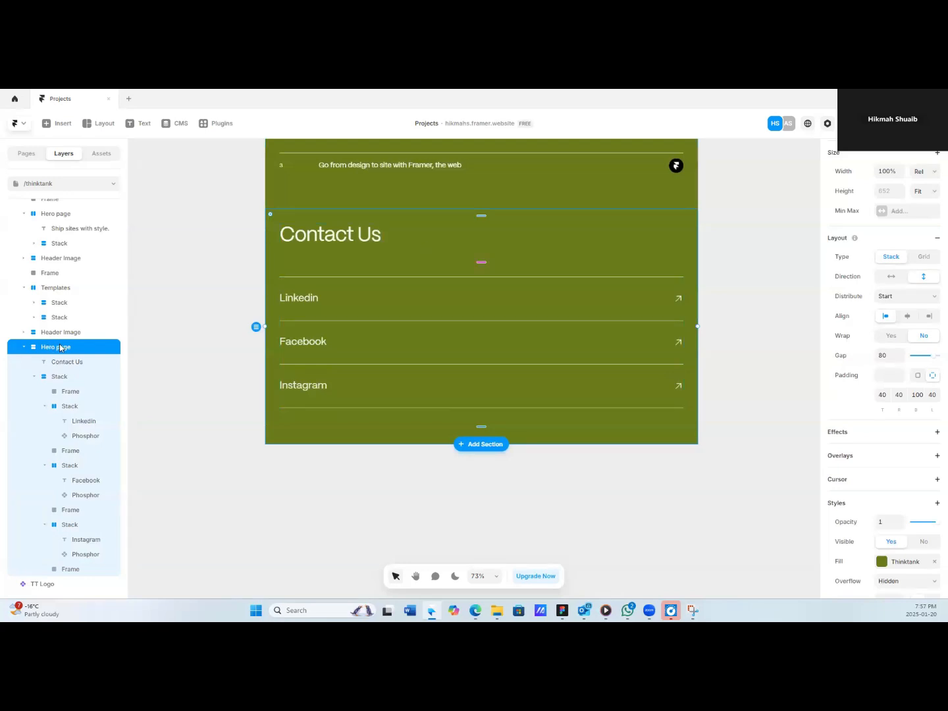
pyautogui.hotkey('ctrl', 'd')
pyautogui.scroll(-2, 423, 407)
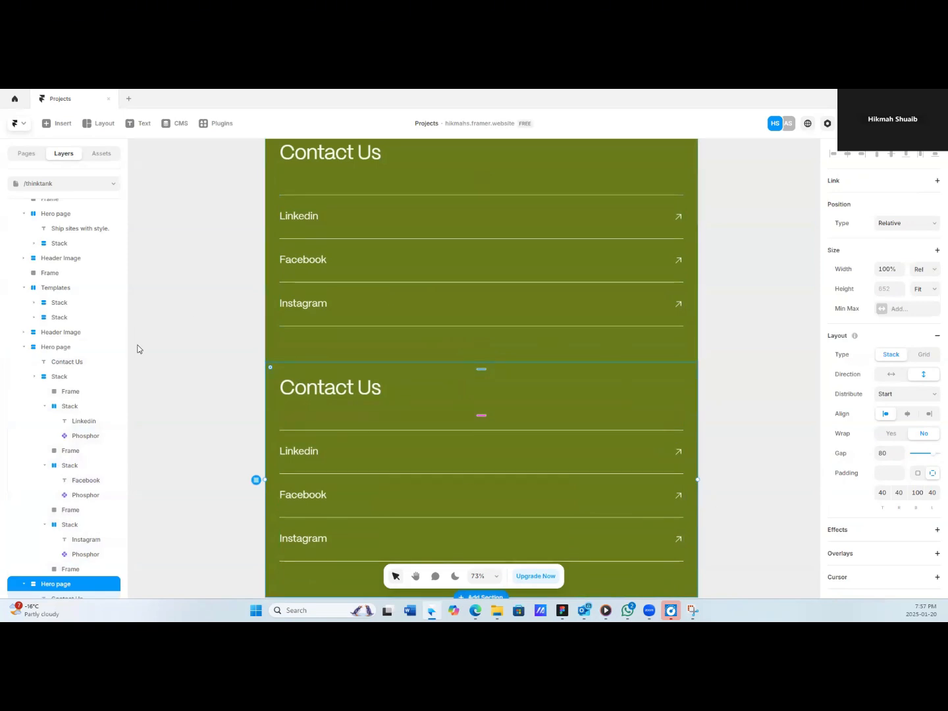
# Change the duplicated section's heading text to "Get in touch".
pyautogui.click(298, 388)
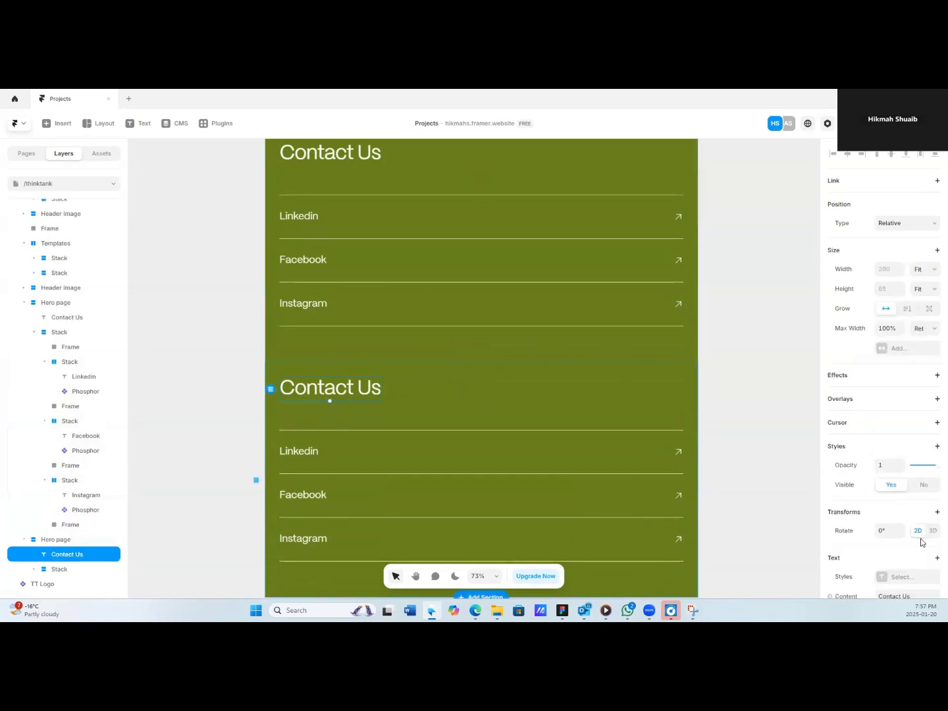
pyautogui.scroll(-5, 922, 541)
pyautogui.click(849, 302)
pyautogui.write('C')
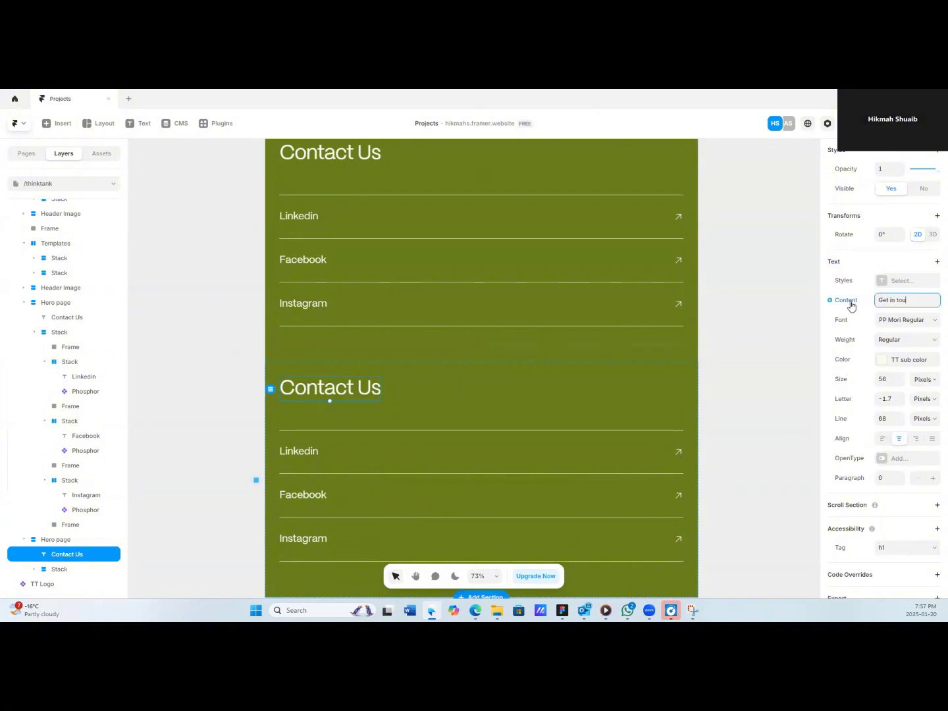
pyautogui.click(337, 397)
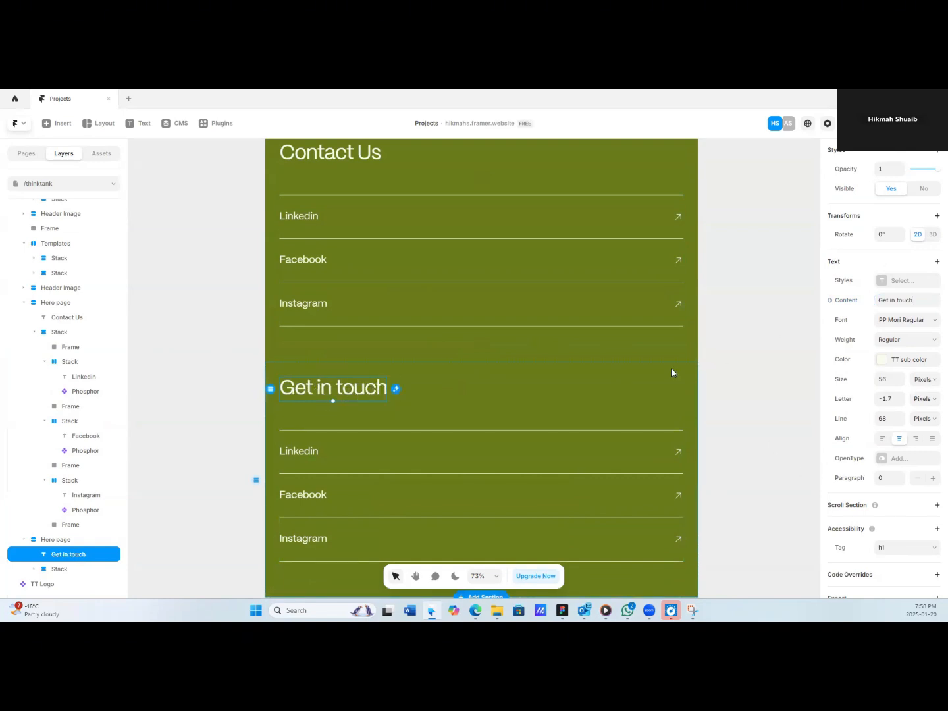
# Try an underline text decoration on the large Get in touch heading, then remove it.
pyautogui.click(937, 262)
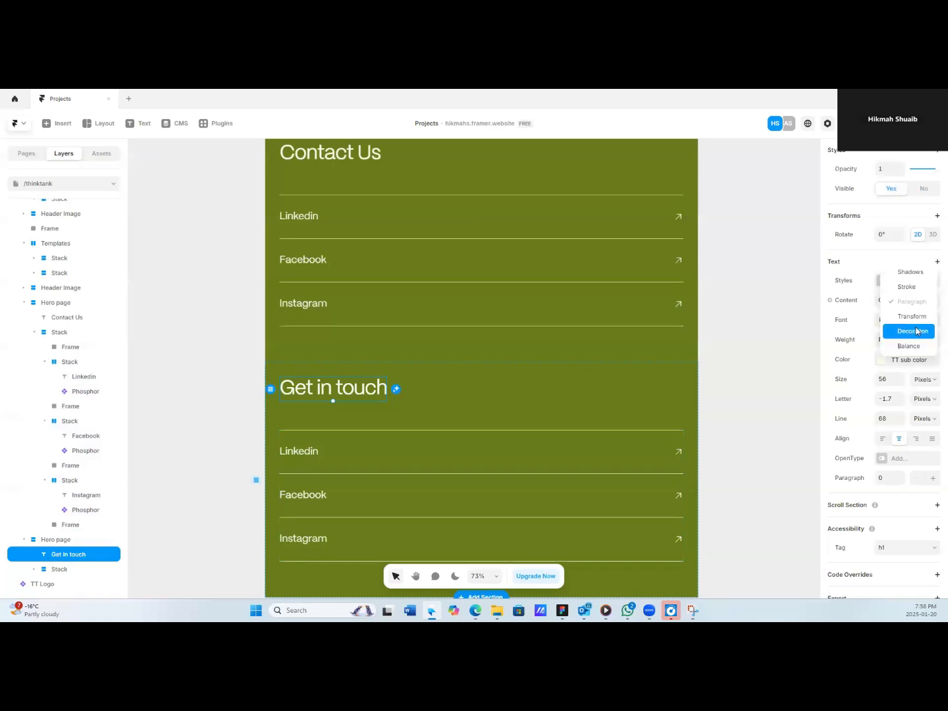
pyautogui.click(916, 331)
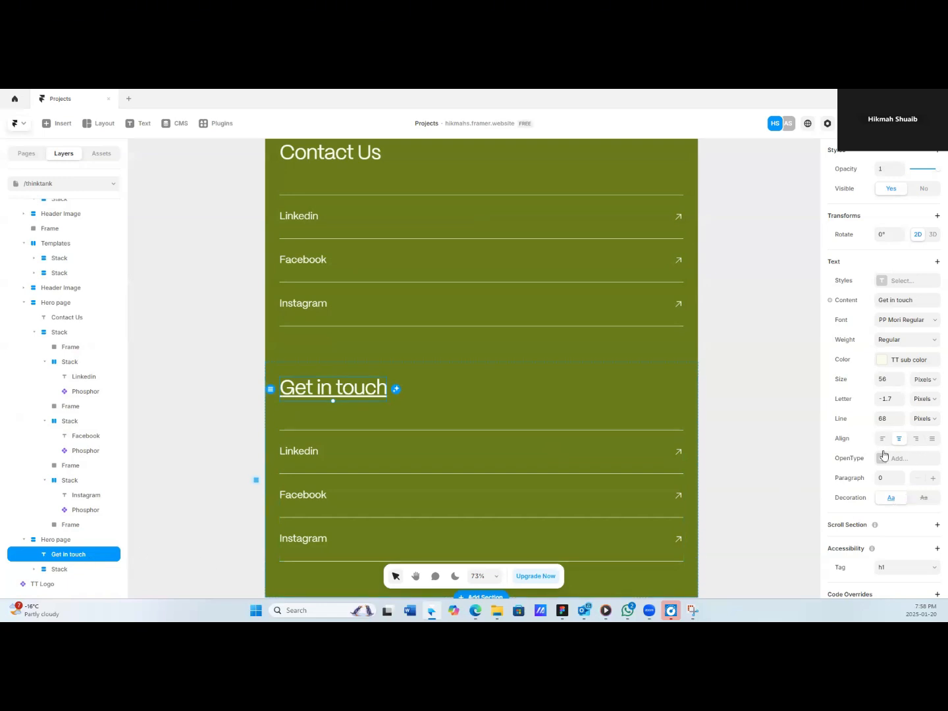
pyautogui.click(918, 506)
# Duplicate the underlined Get in touch link stack from the Ship sites with style section and place the copy beneath the large Get in touch heading.
pyautogui.scroll(3, 471, 342)
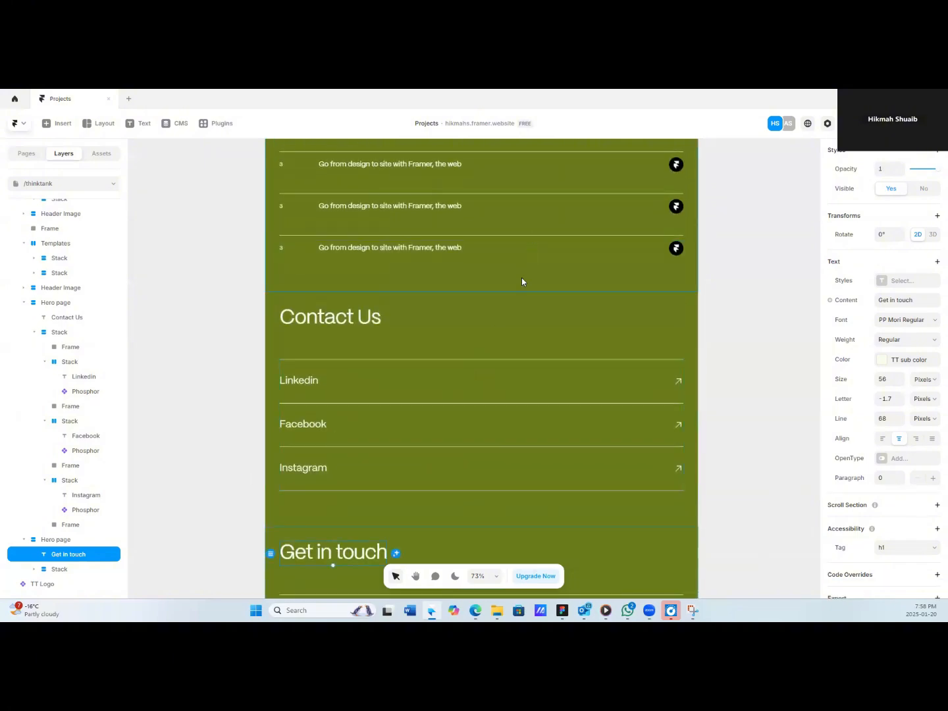
pyautogui.scroll(10, 563, 272)
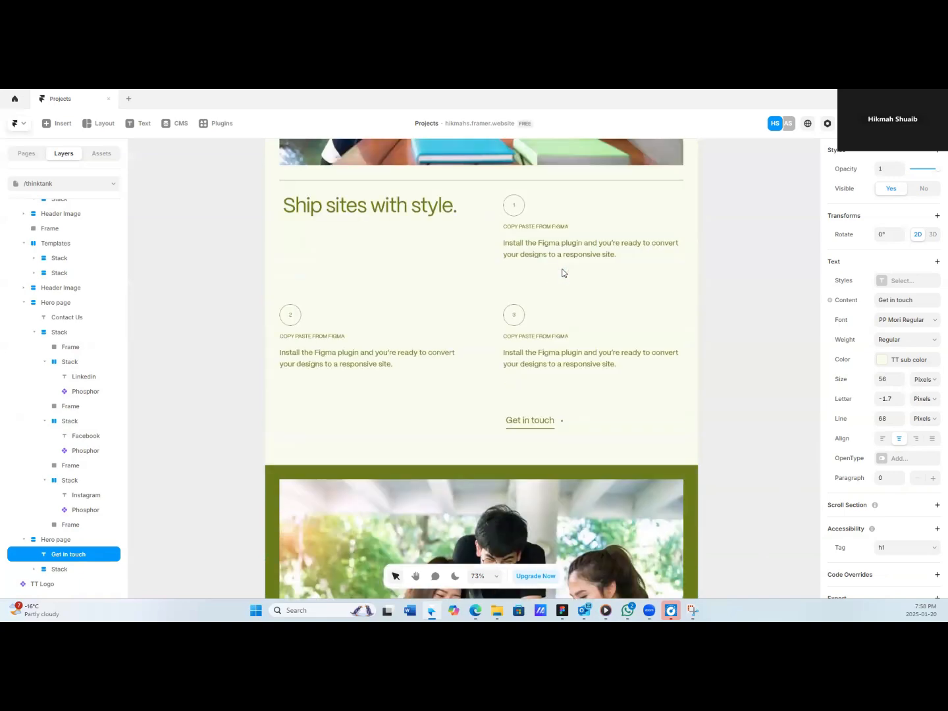
pyautogui.click(545, 435)
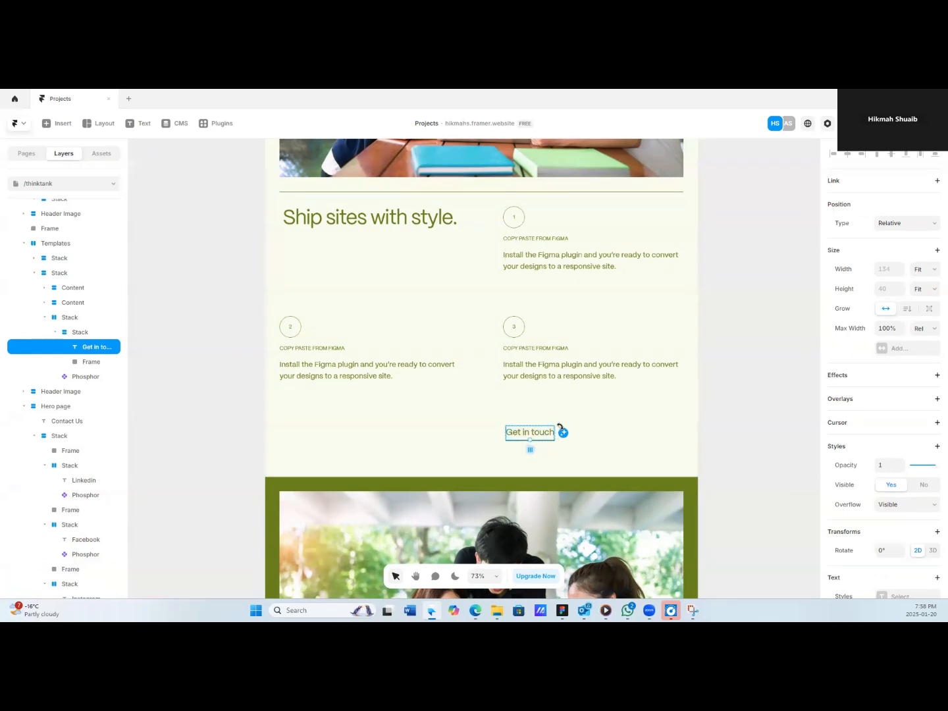
pyautogui.click(99, 332)
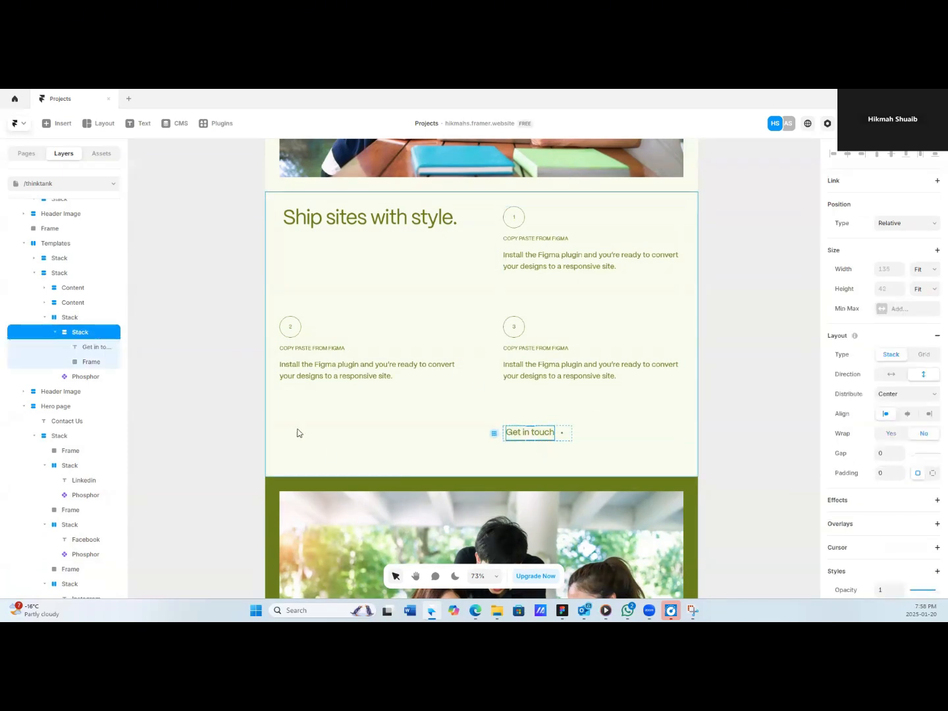
pyautogui.click(72, 318)
pyautogui.hotkey('ctrl', 'd')
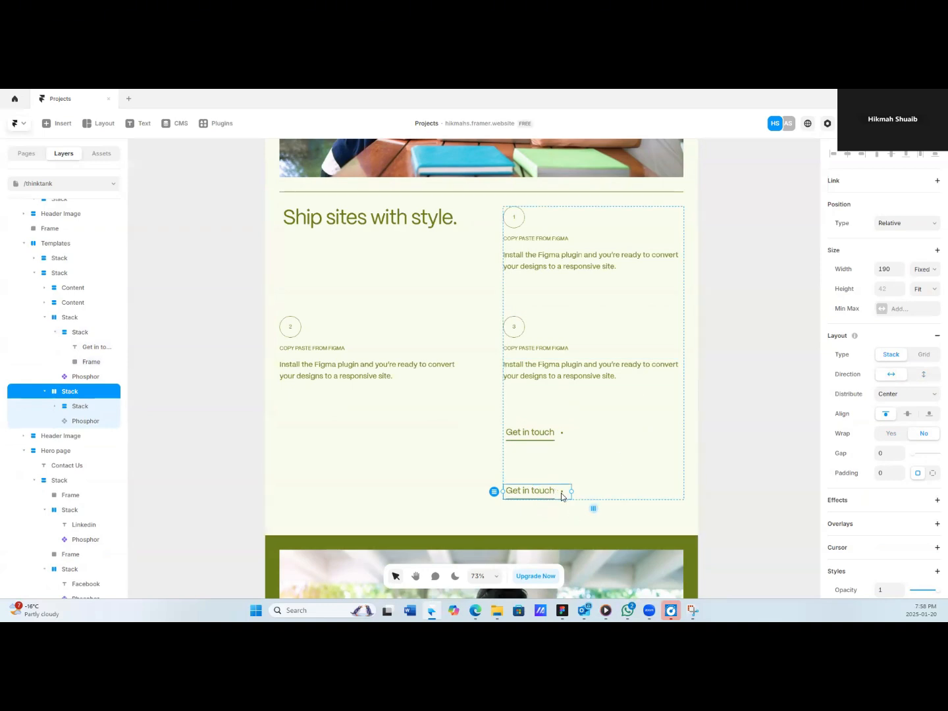
pyautogui.moveTo(561, 496); pyautogui.dragTo(744, 589)
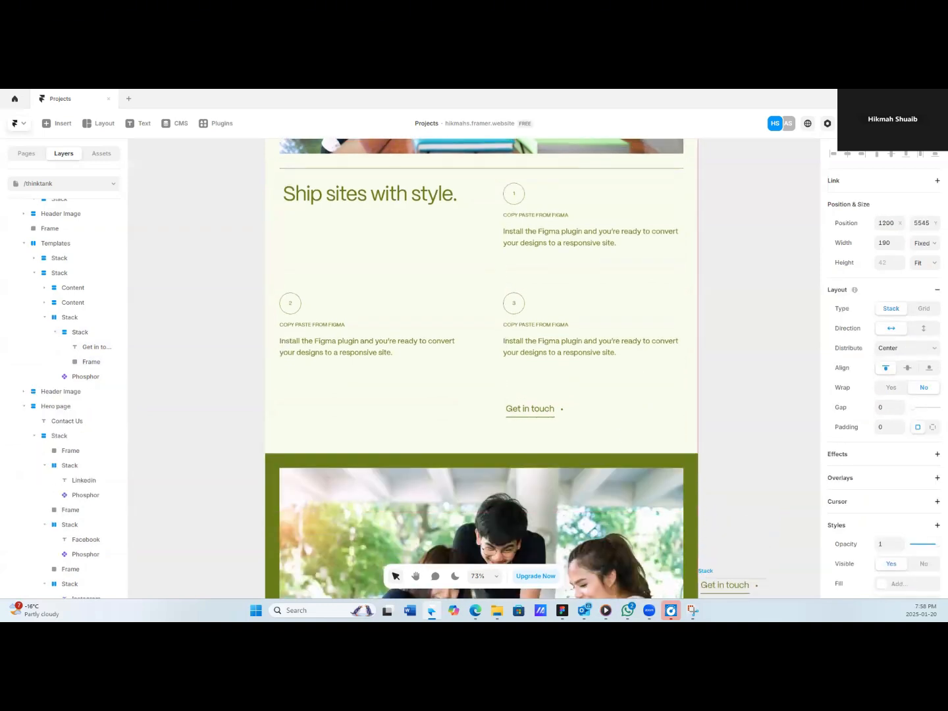
pyautogui.moveTo(388, 613); pyautogui.dragTo(313, 363)
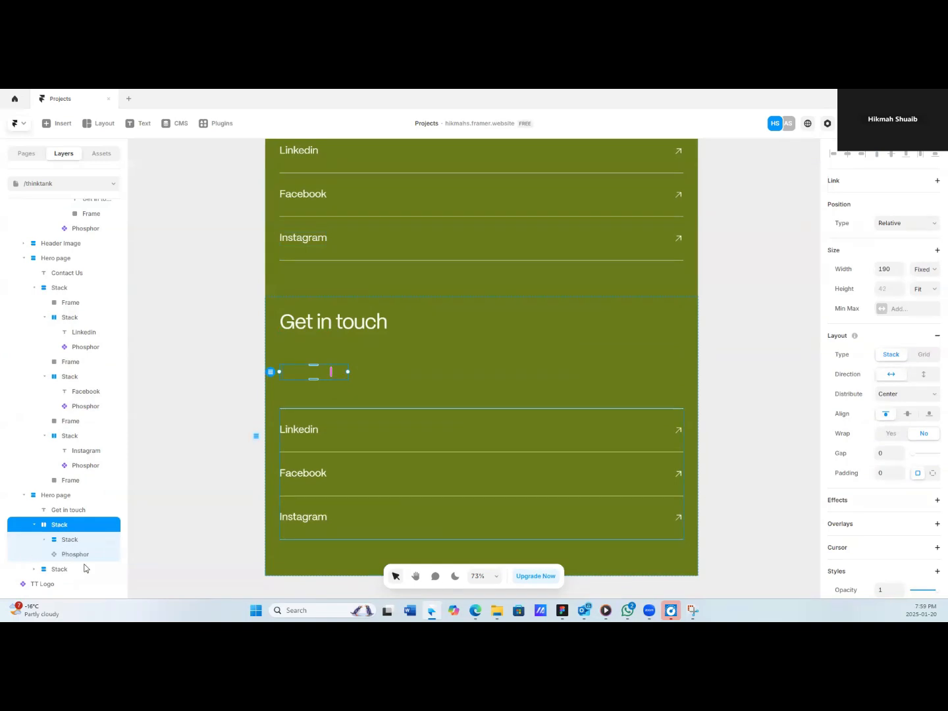
# Move the underline frame out of the copied link to directly below the large Get in touch heading, and wrap heading and frame in a stack.
pyautogui.click(45, 541)
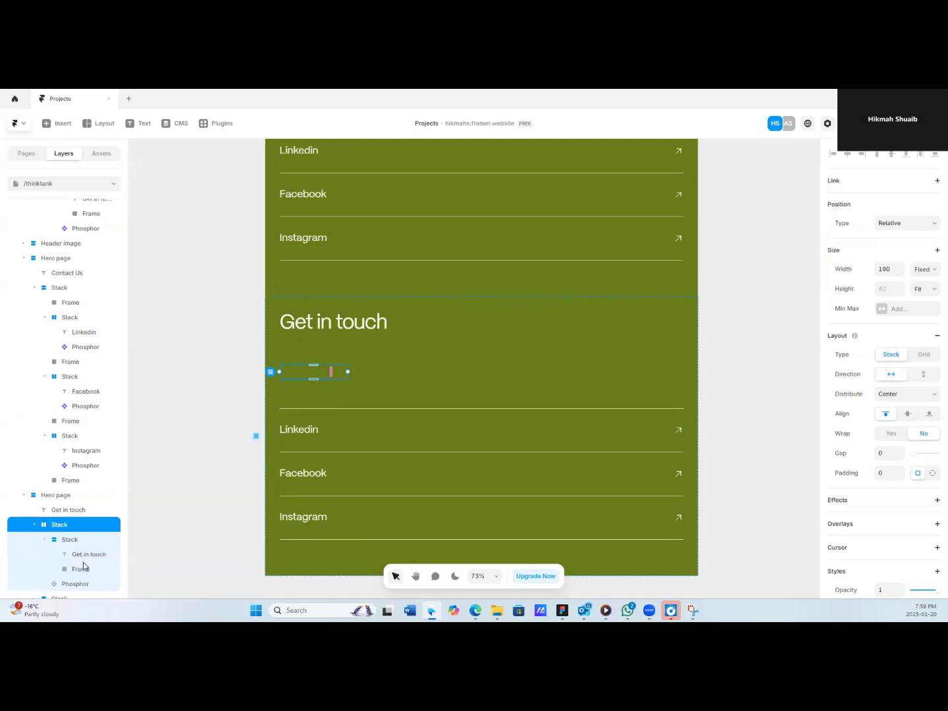
pyautogui.moveTo(84, 565); pyautogui.dragTo(73, 513)
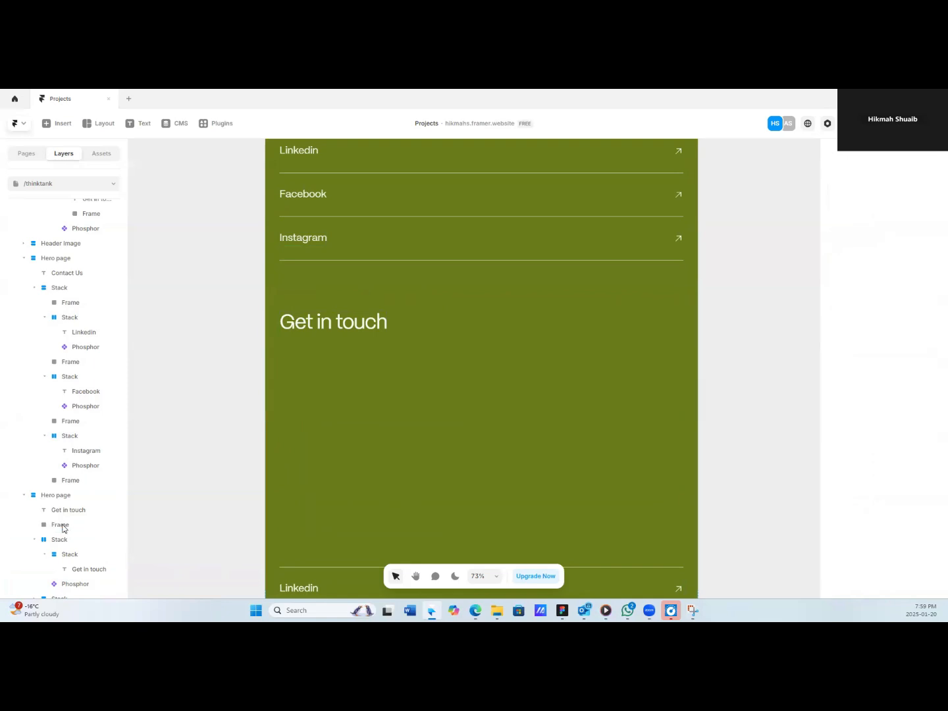
pyautogui.keyDown('shift'); pyautogui.click(67, 510); pyautogui.keyUp('shift')
pyautogui.rightClick(66, 510)
pyautogui.click(93, 483)
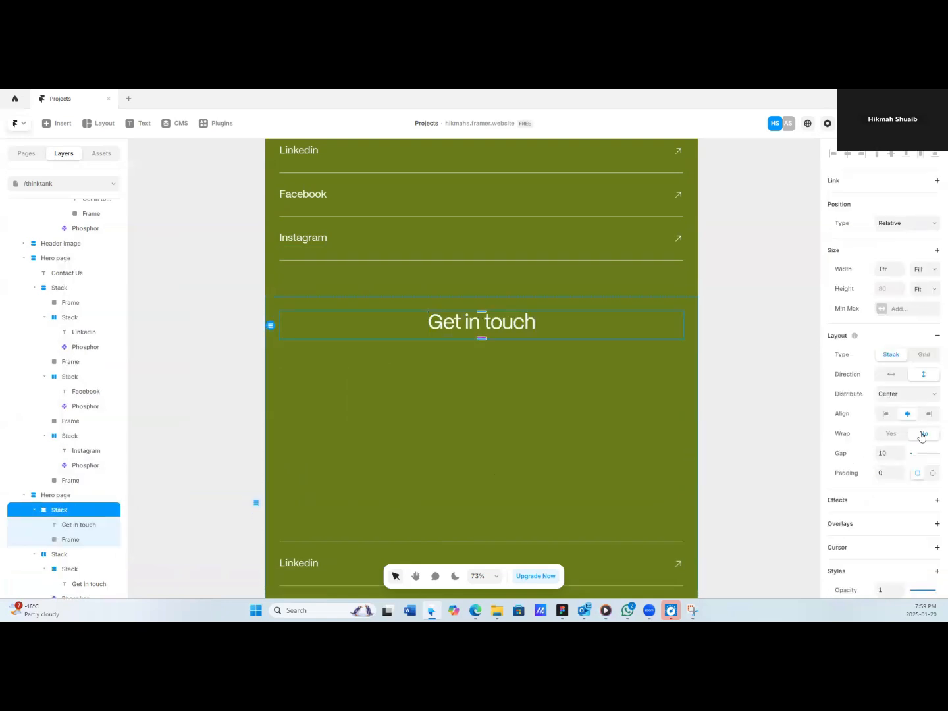
# Set the width of the stack around the Get in touch heading and underline frame to Fit.
pyautogui.click(924, 270)
pyautogui.click(917, 322)
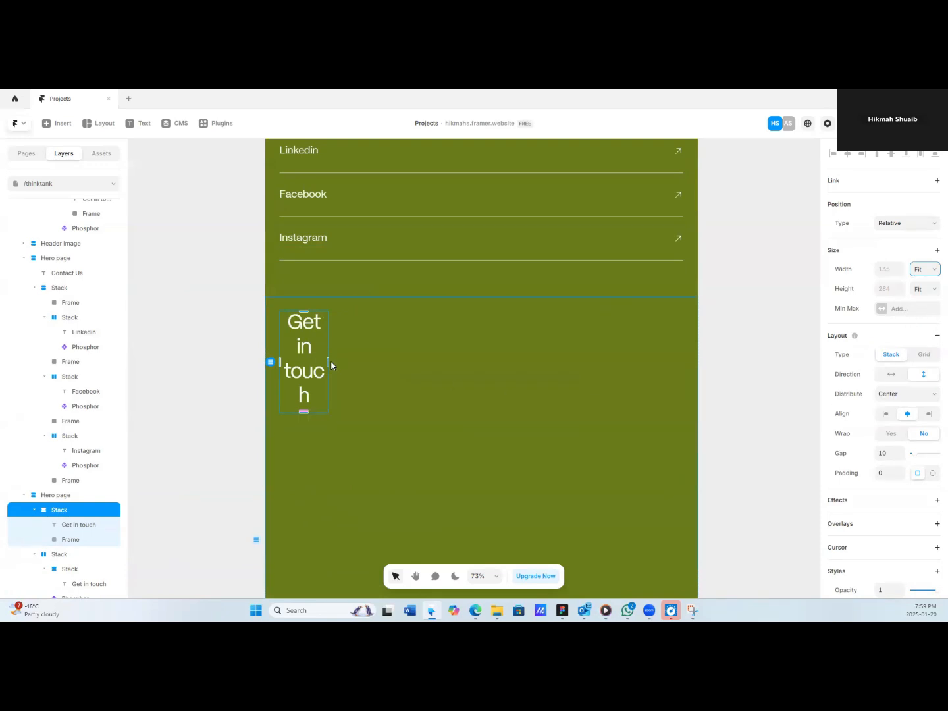
pyautogui.moveTo(329, 366); pyautogui.dragTo(461, 366)
pyautogui.hotkey('ctrl', 'z')
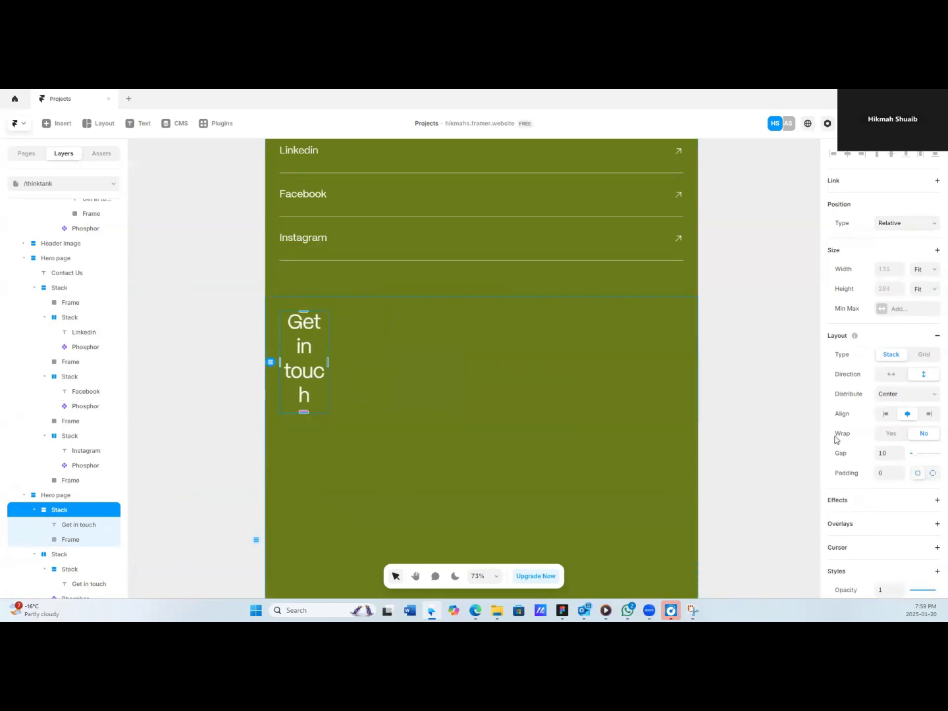
pyautogui.click(82, 524)
pyautogui.scroll(4, 904, 247)
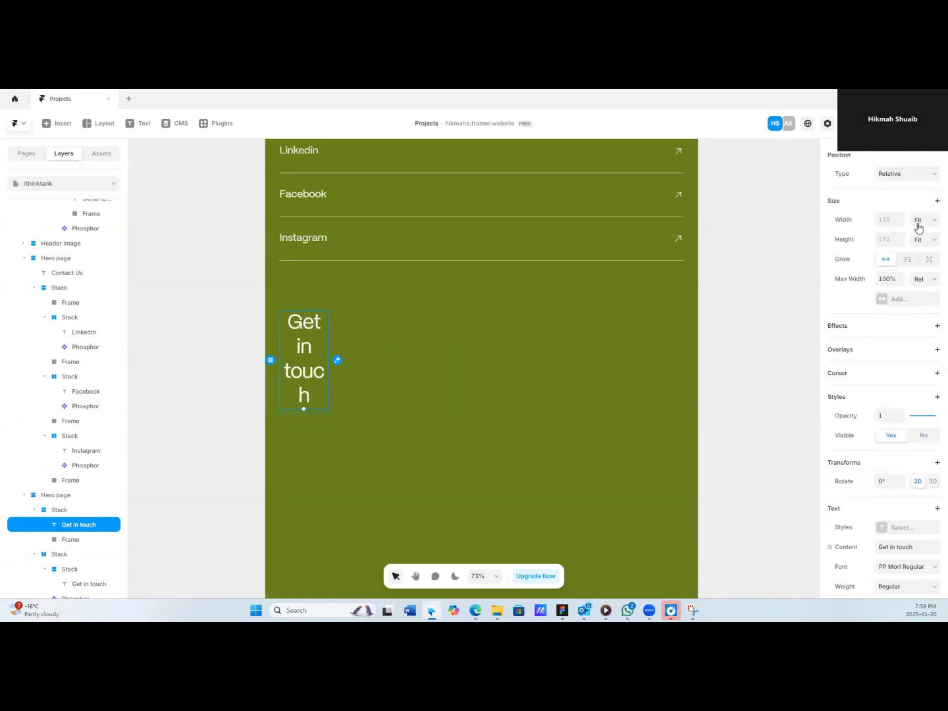
pyautogui.click(921, 220)
pyautogui.click(892, 329)
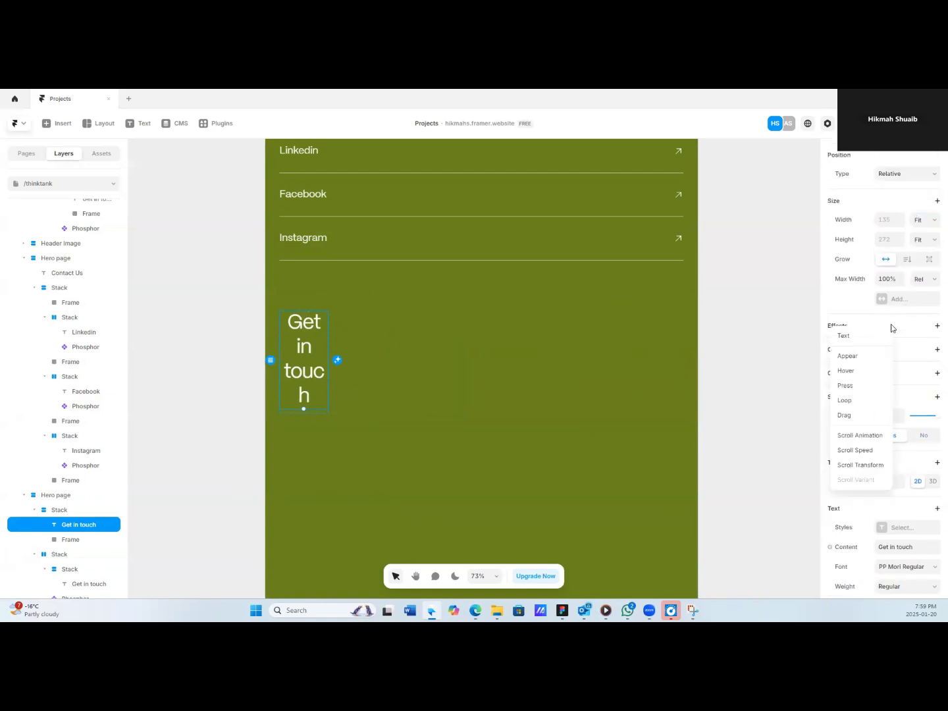
pyautogui.click(58, 494)
pyautogui.click(58, 494)
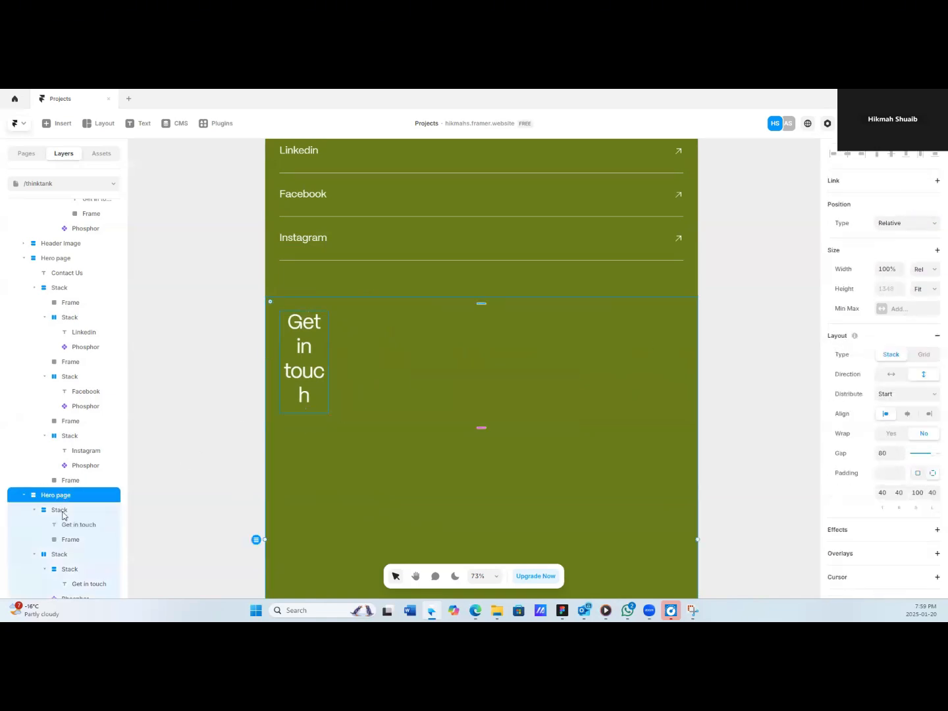
pyautogui.click(61, 510)
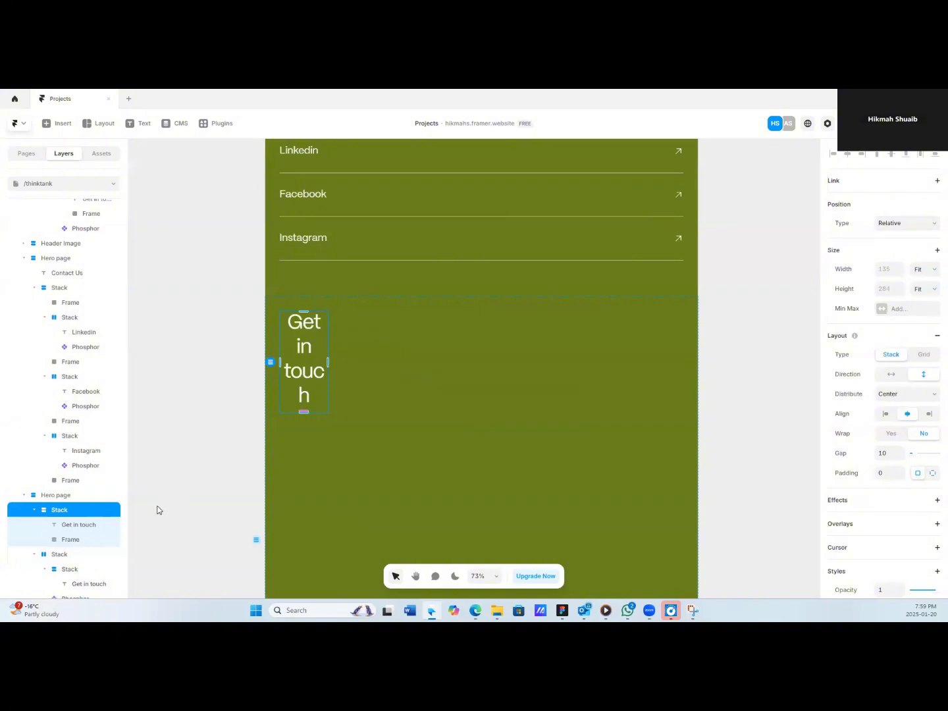
# Set the width of the underline frame below the large Get in touch heading to 300.
pyautogui.click(63, 540)
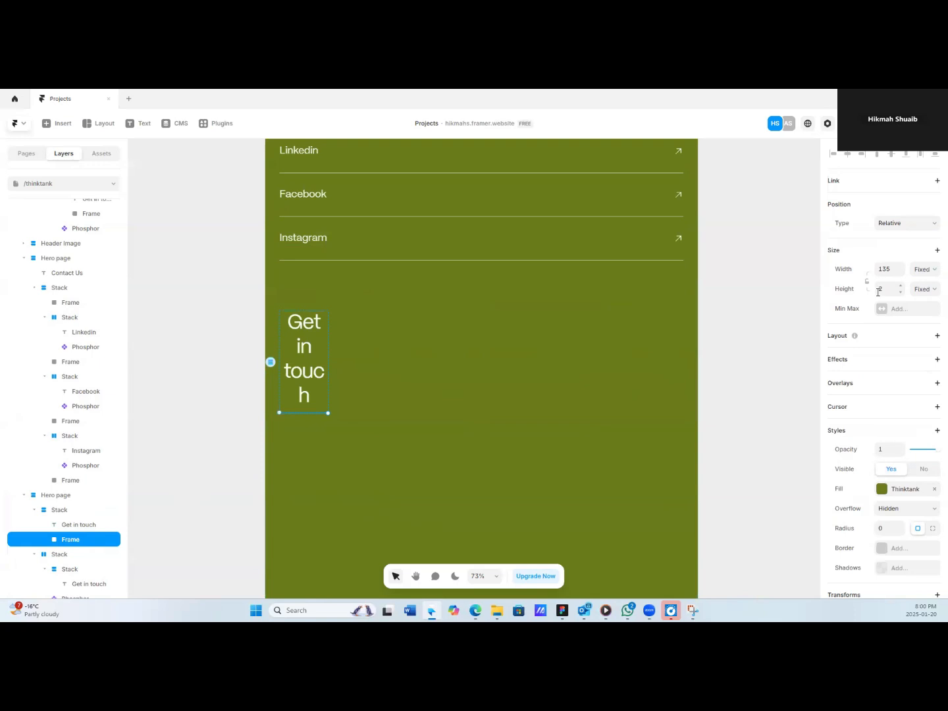
pyautogui.click(901, 266)
pyautogui.moveTo(901, 267); pyautogui.dragTo(900, 266)
pyautogui.click(80, 524)
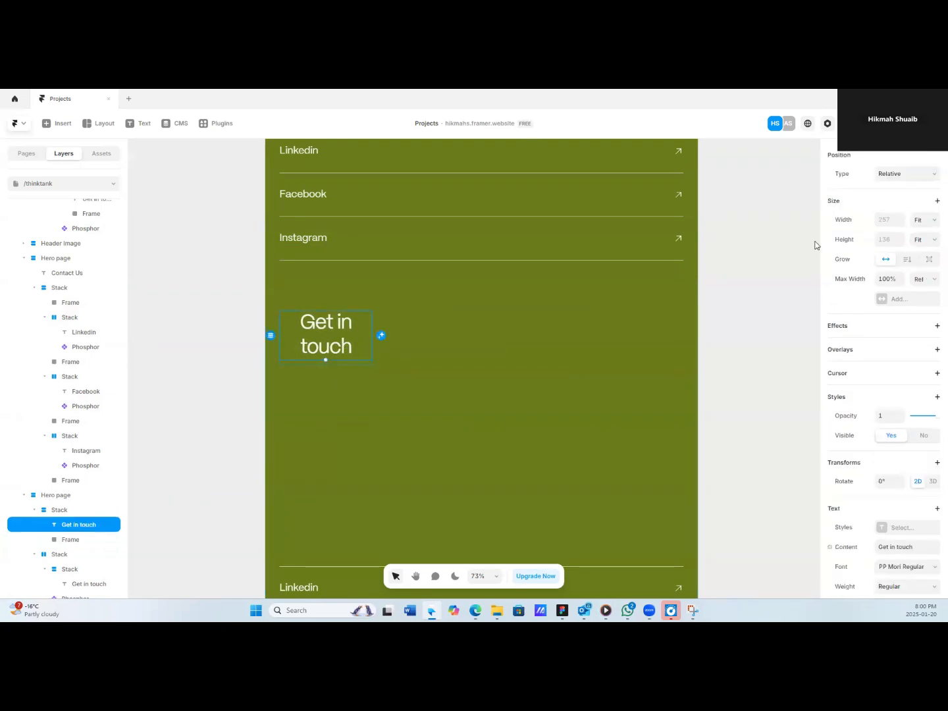
pyautogui.click(79, 540)
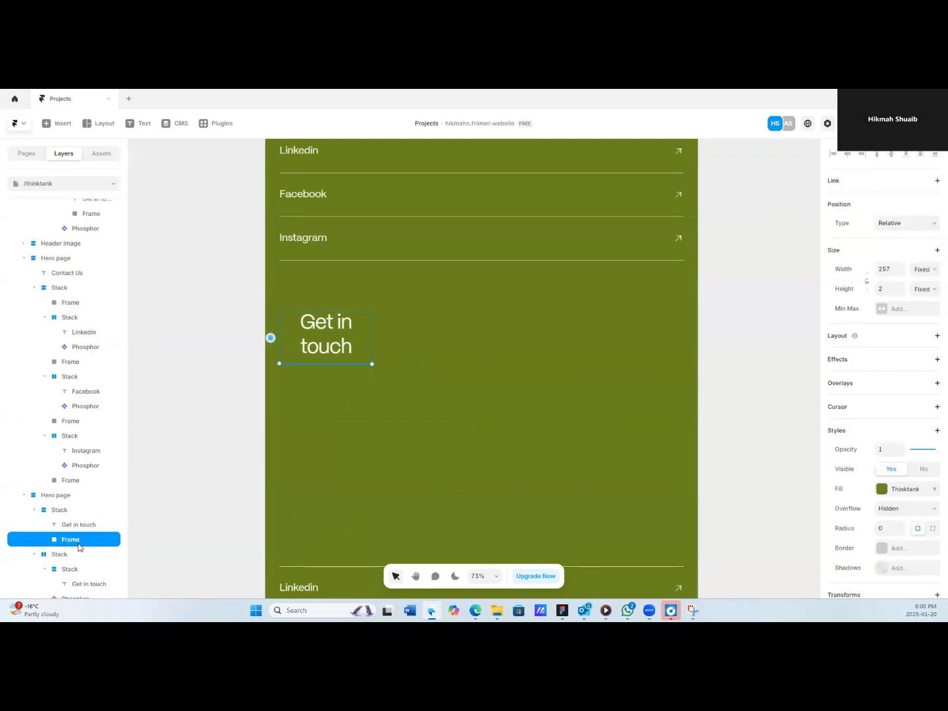
pyautogui.click(900, 267)
pyautogui.moveTo(900, 270); pyautogui.dragTo(902, 277)
pyautogui.click(900, 273)
pyautogui.click(901, 274)
pyautogui.click(900, 274)
pyautogui.scroll(-1, 429, 412)
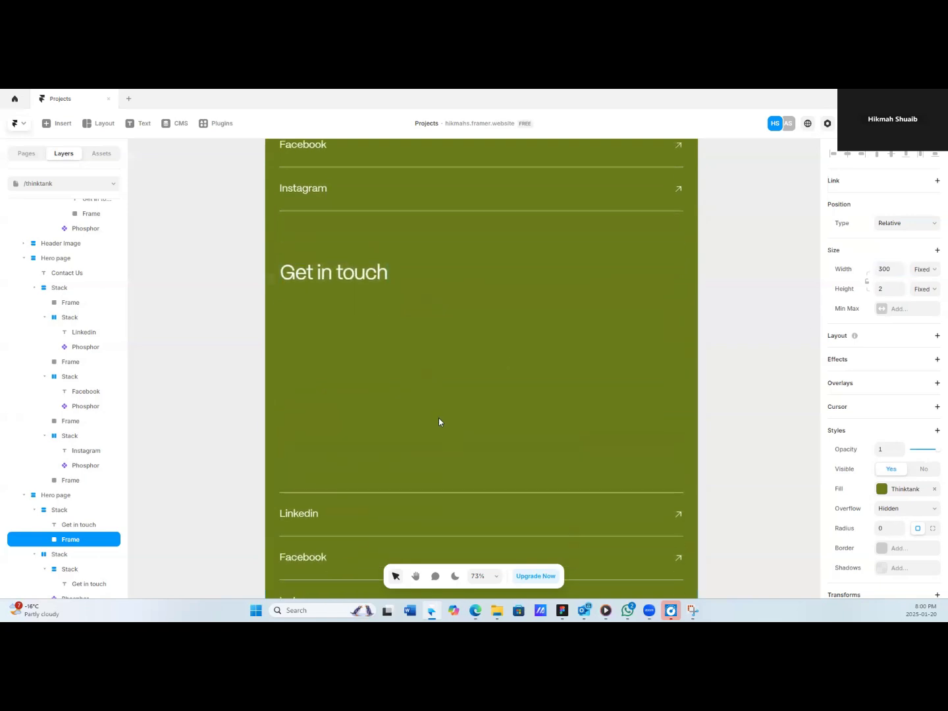
pyautogui.scroll(-1, 80, 566)
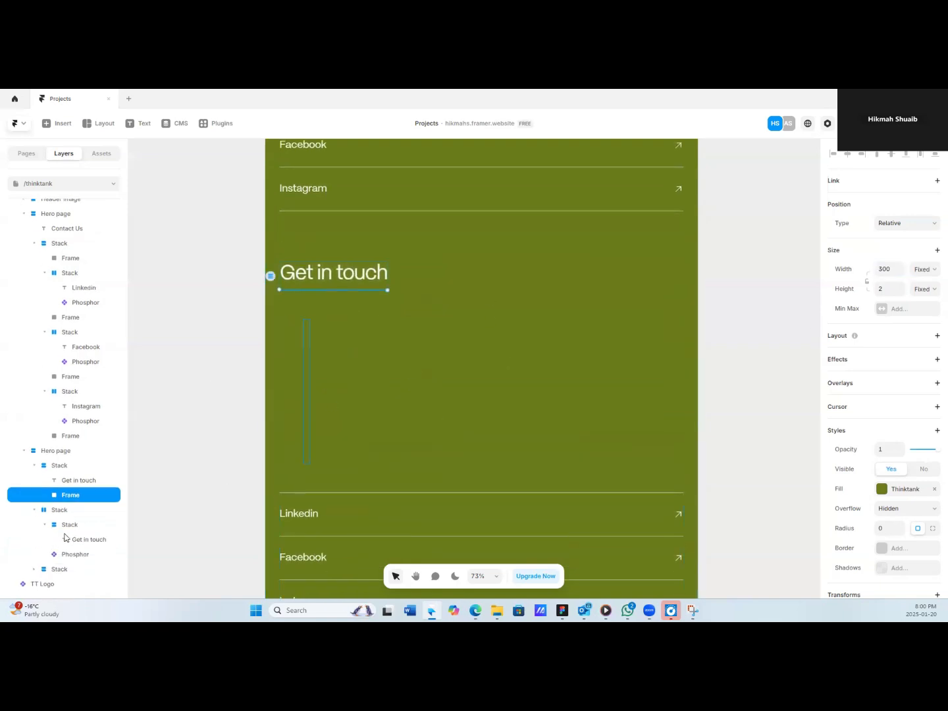
# Move the last Hero page's Phosphor icon out of its stack and wrap it with the Get in touch stack in a new stack.
pyautogui.click(67, 556)
pyautogui.moveTo(66, 555); pyautogui.dragTo(90, 504)
pyautogui.click(54, 511)
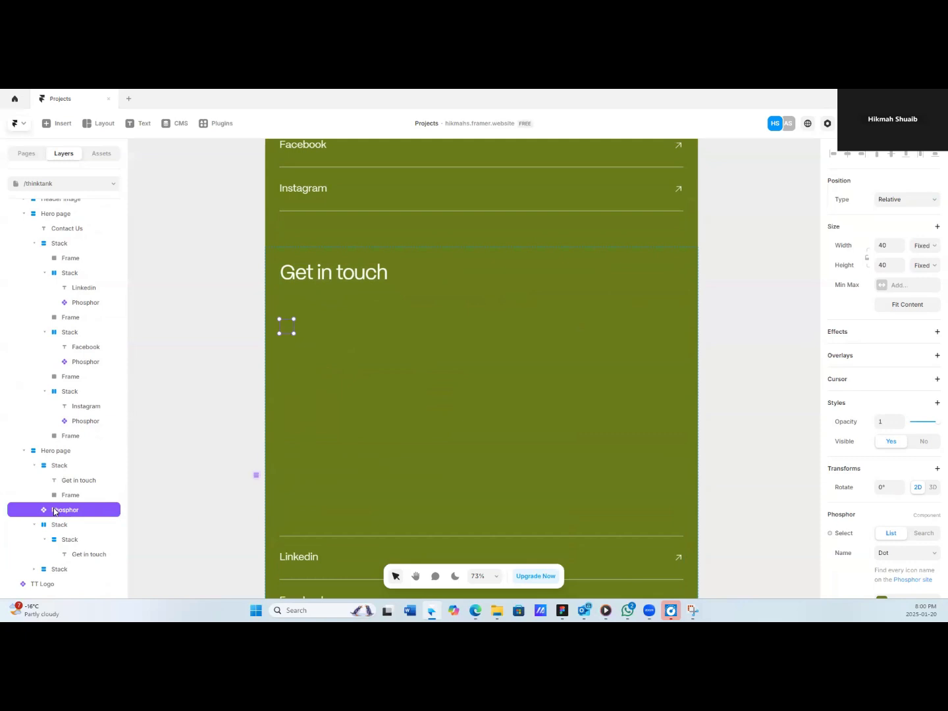
pyautogui.click(59, 468)
pyautogui.keyDown('shift'); pyautogui.click(58, 512); pyautogui.keyUp('shift')
pyautogui.rightClick(66, 470)
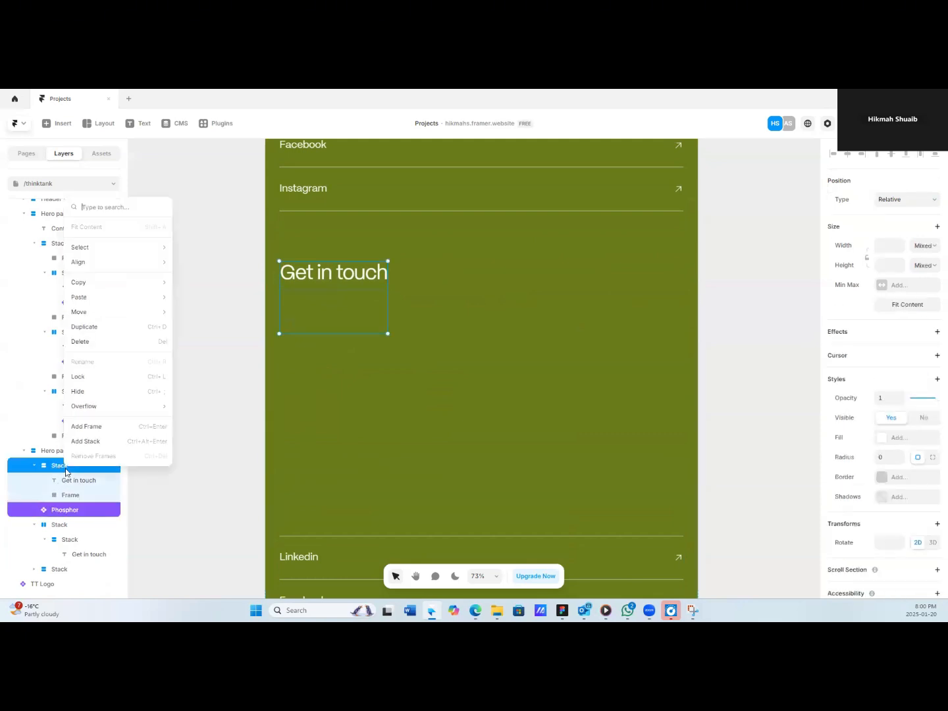
pyautogui.click(85, 441)
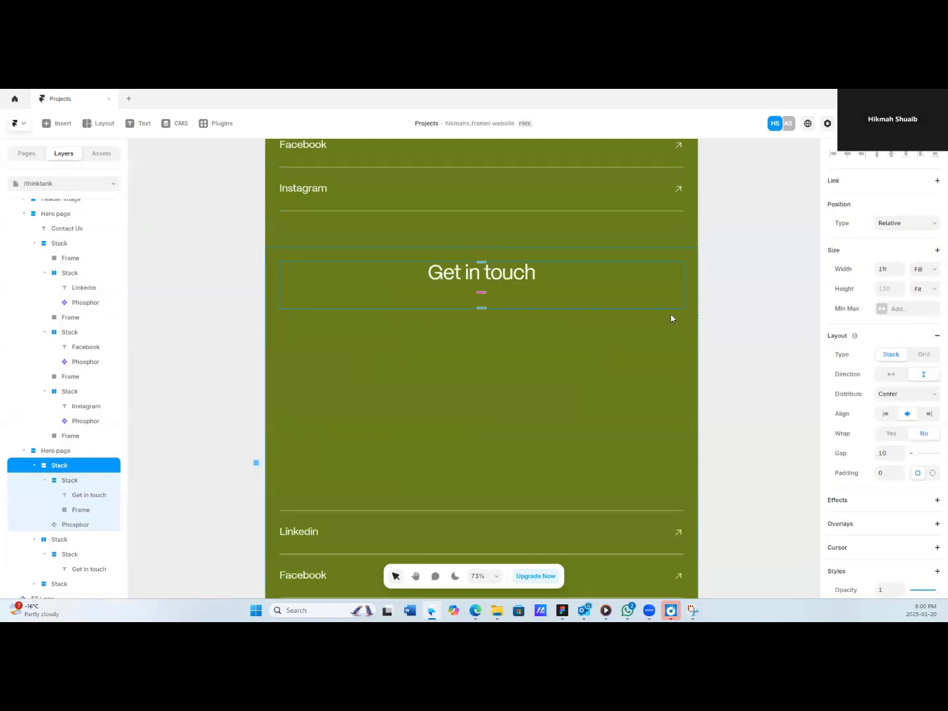
# Set the new stack's direction to horizontal and its width to Fit Content.
pyautogui.click(893, 374)
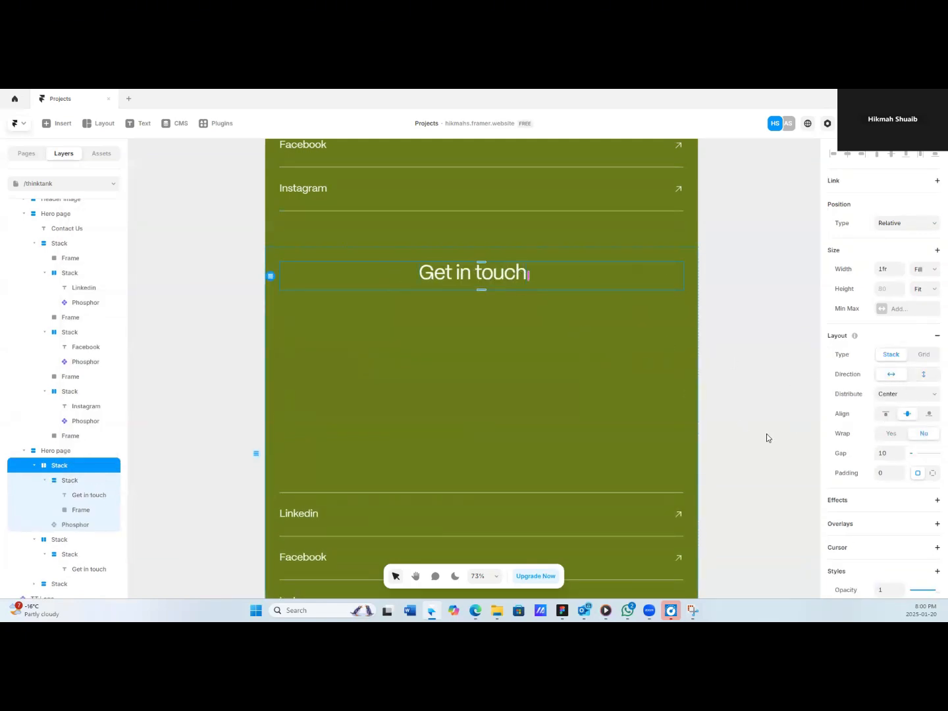
pyautogui.click(925, 268)
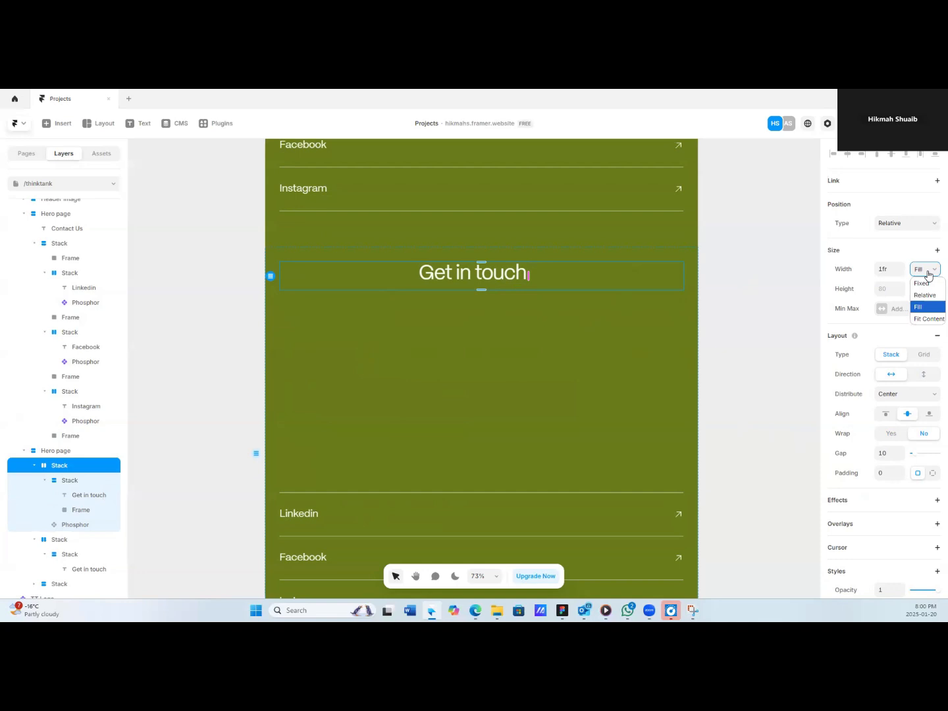
pyautogui.click(925, 313)
# Delete the leftover stack containing the duplicate Get in touch text beneath the new stack.
pyautogui.click(80, 530)
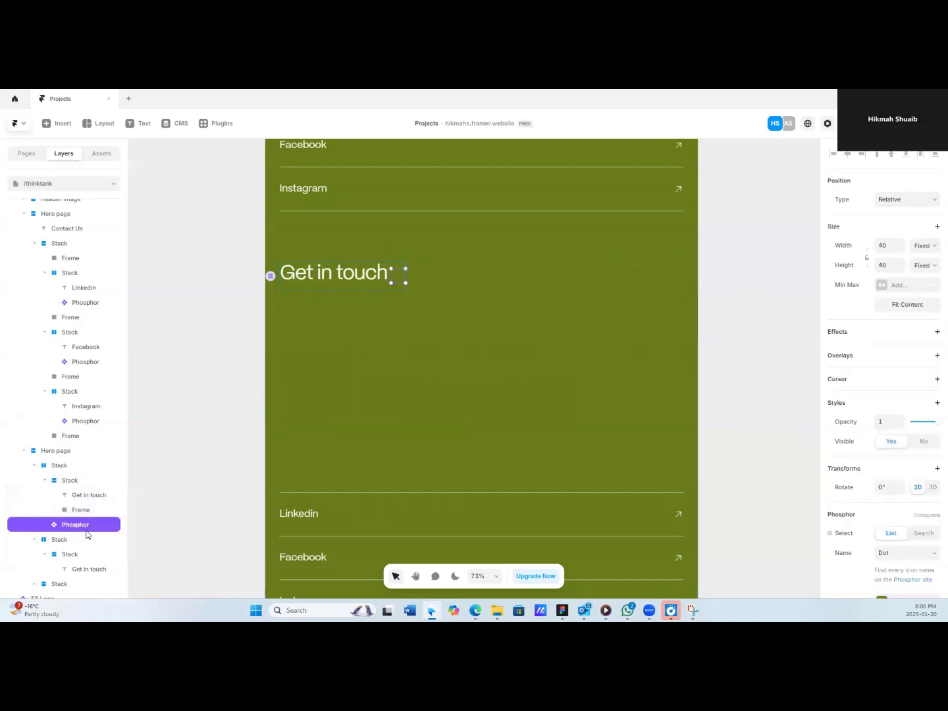
pyautogui.click(61, 539)
pyautogui.press('Delete')
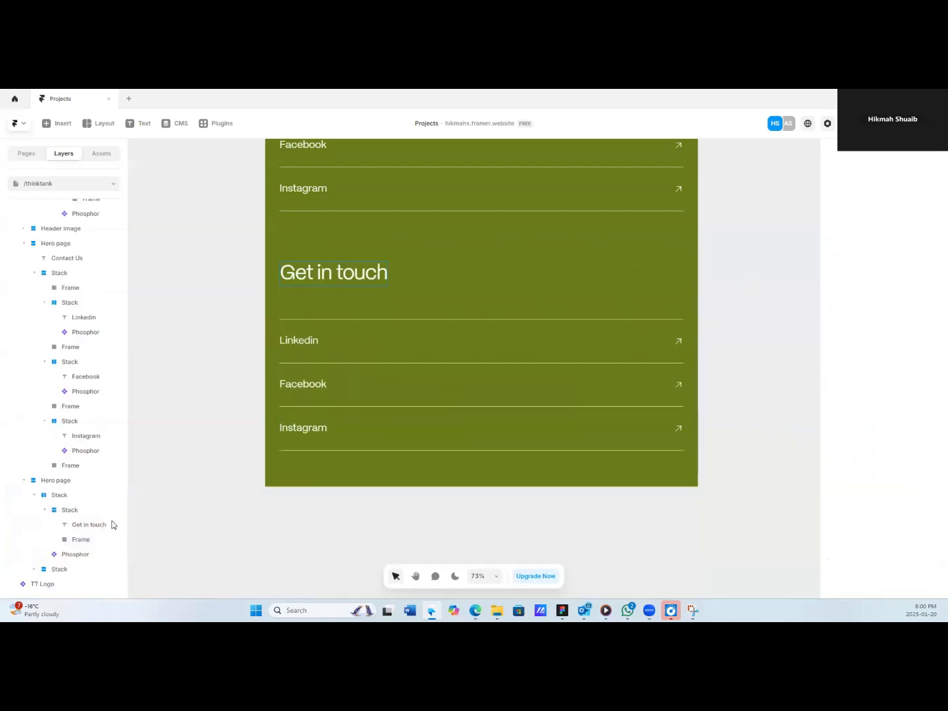
# Insert a Twemoji icon from the icon elements.
pyautogui.click(363, 281)
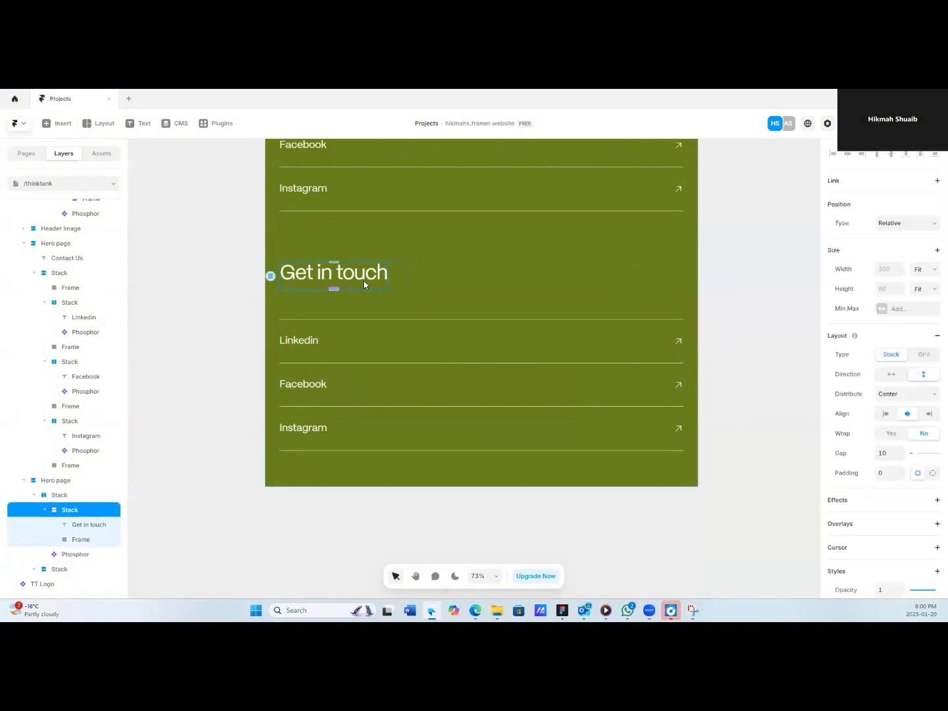
pyautogui.click(400, 283)
pyautogui.click(58, 123)
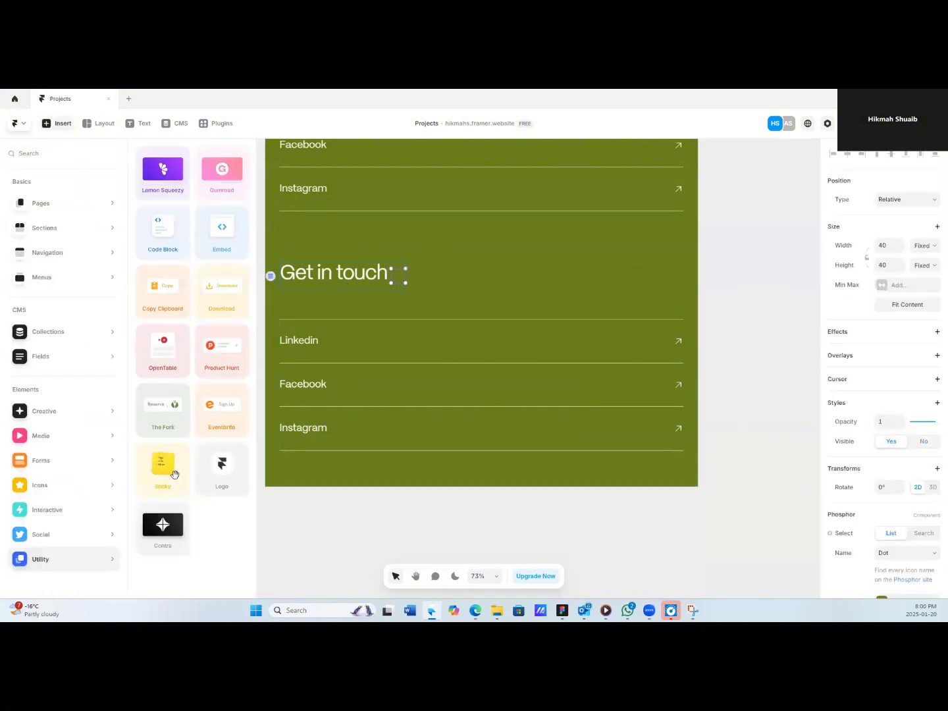
pyautogui.moveTo(50, 544)
pyautogui.moveTo(52, 519)
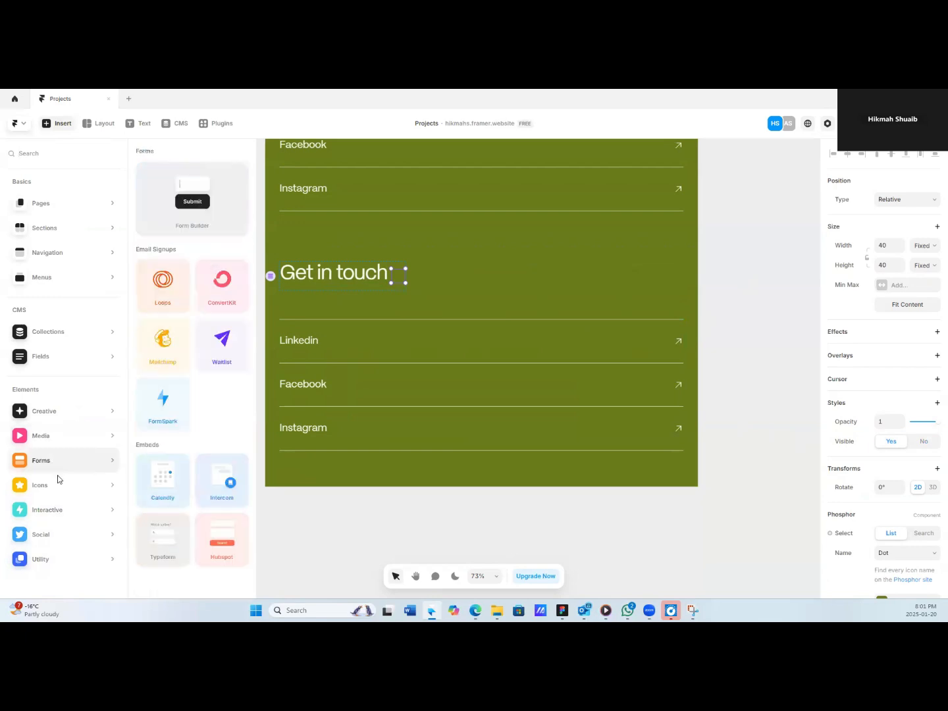
pyautogui.moveTo(58, 488)
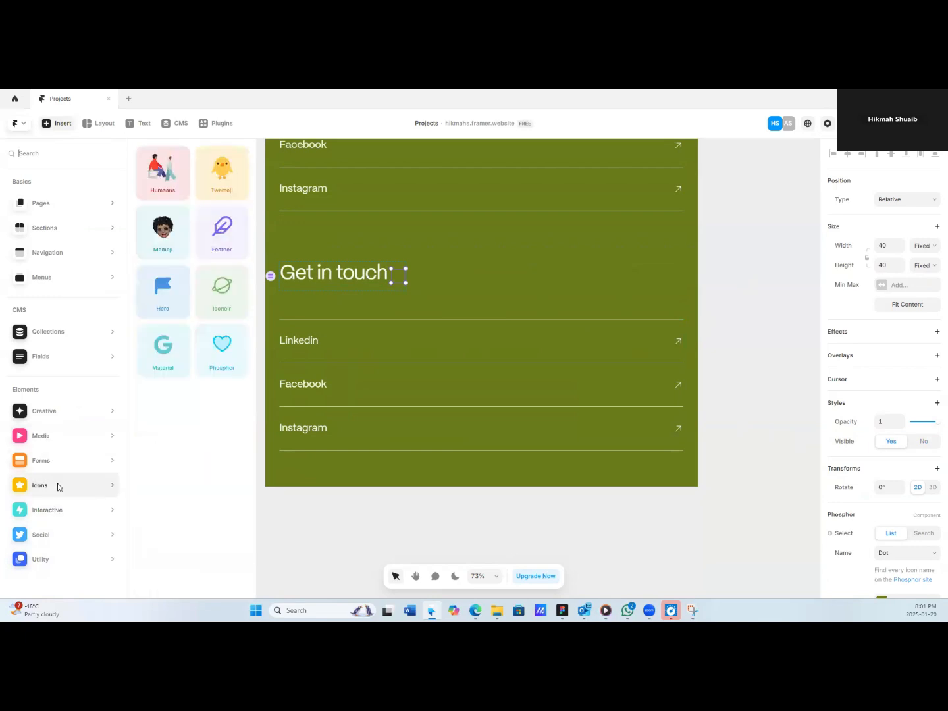
pyautogui.click(220, 192)
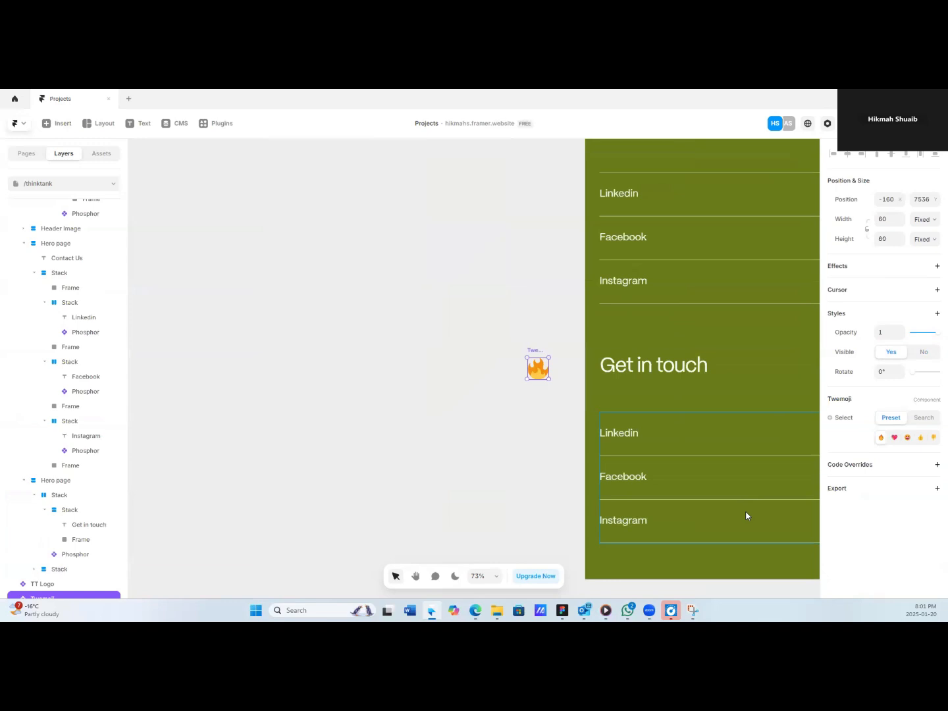
# Switch the Twemoji from preset to Search selection and clear its default star emoji.
pyautogui.click(921, 439)
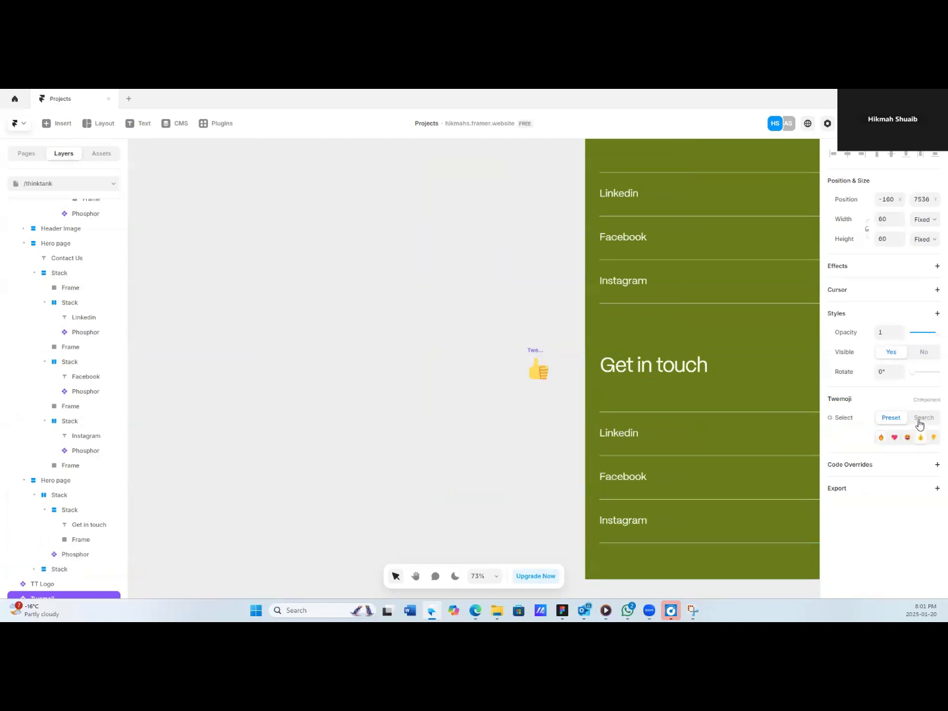
pyautogui.click(922, 420)
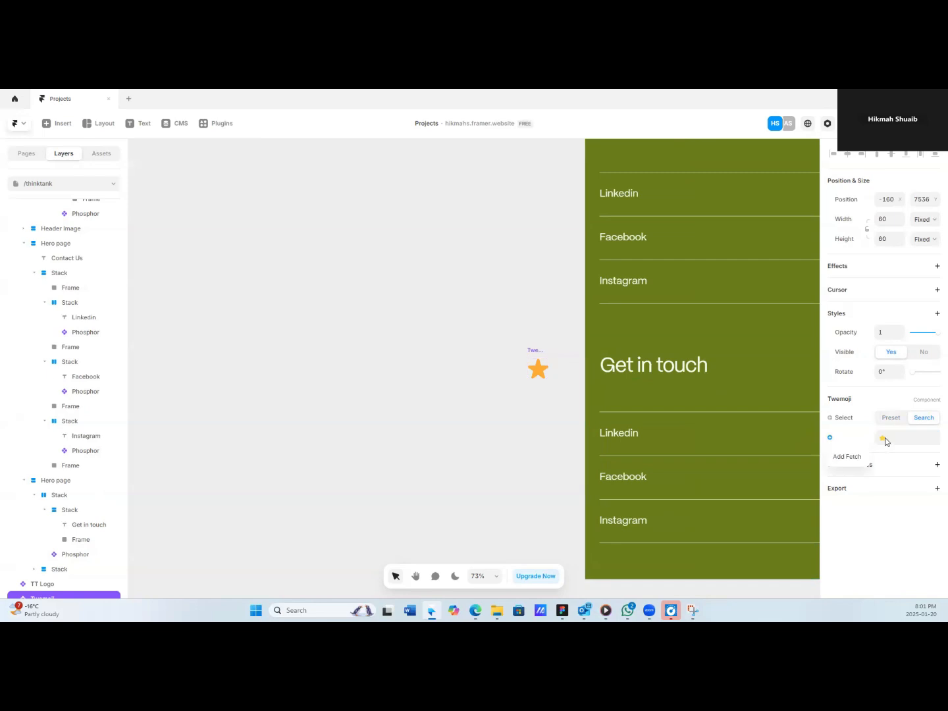
pyautogui.click(902, 439)
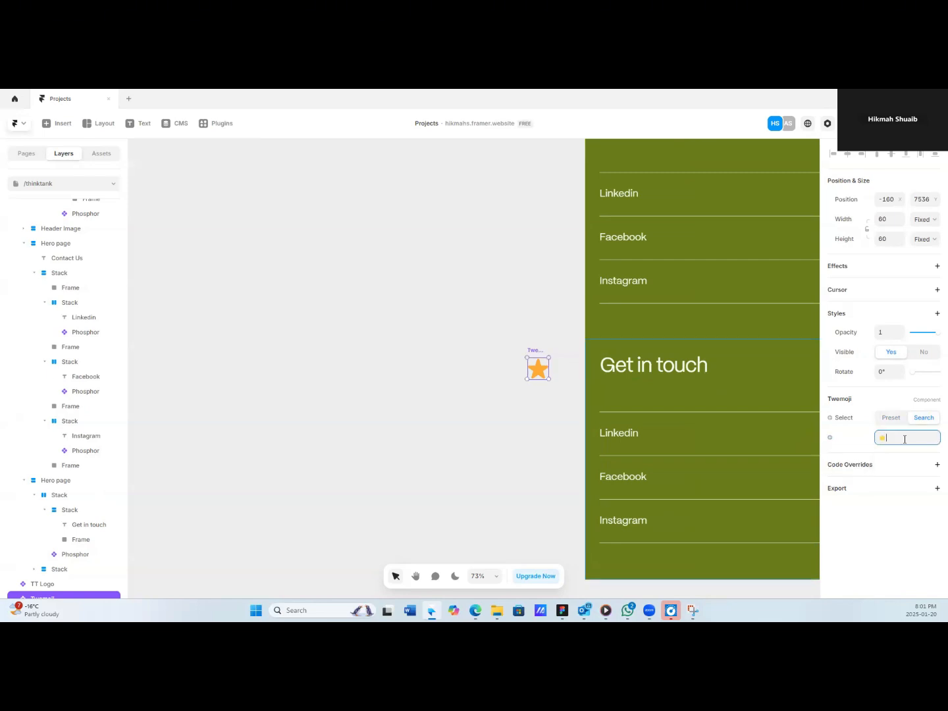
pyautogui.press('BackSpace')
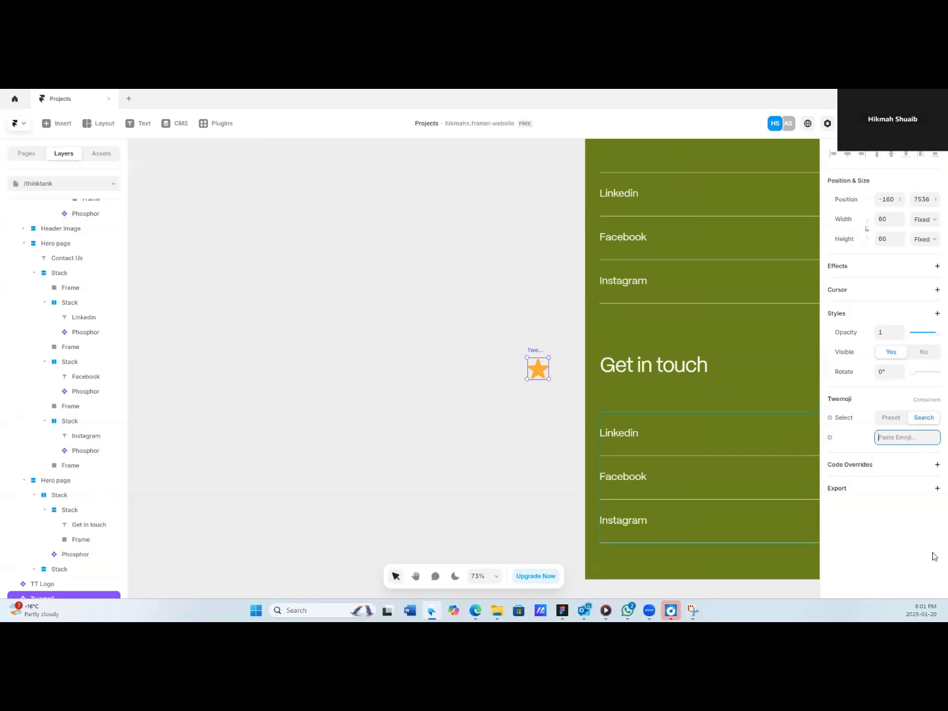
pyautogui.click(891, 418)
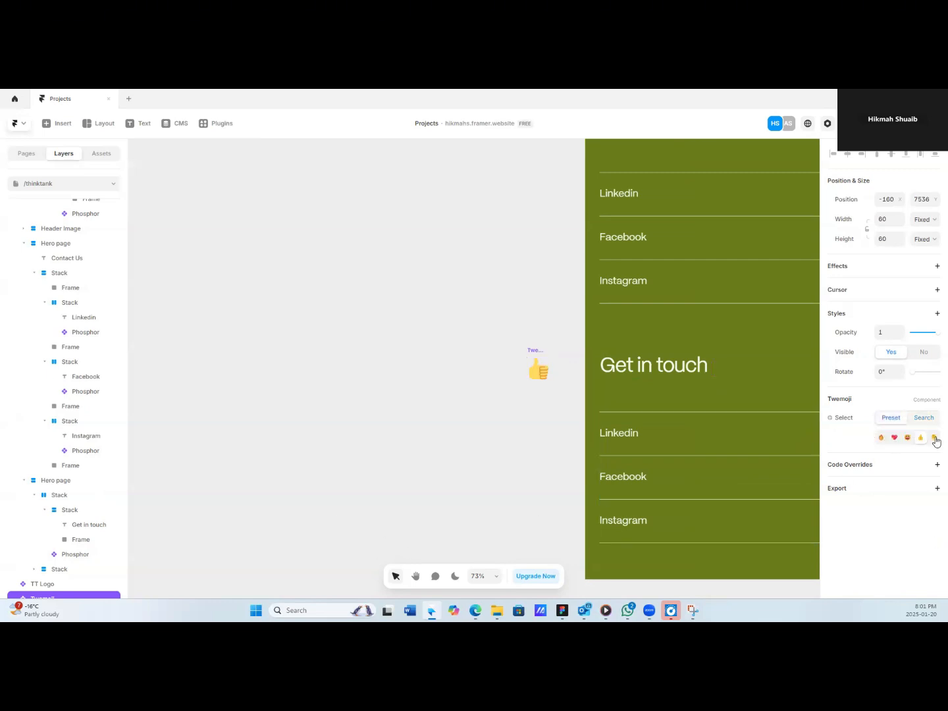
pyautogui.click(924, 419)
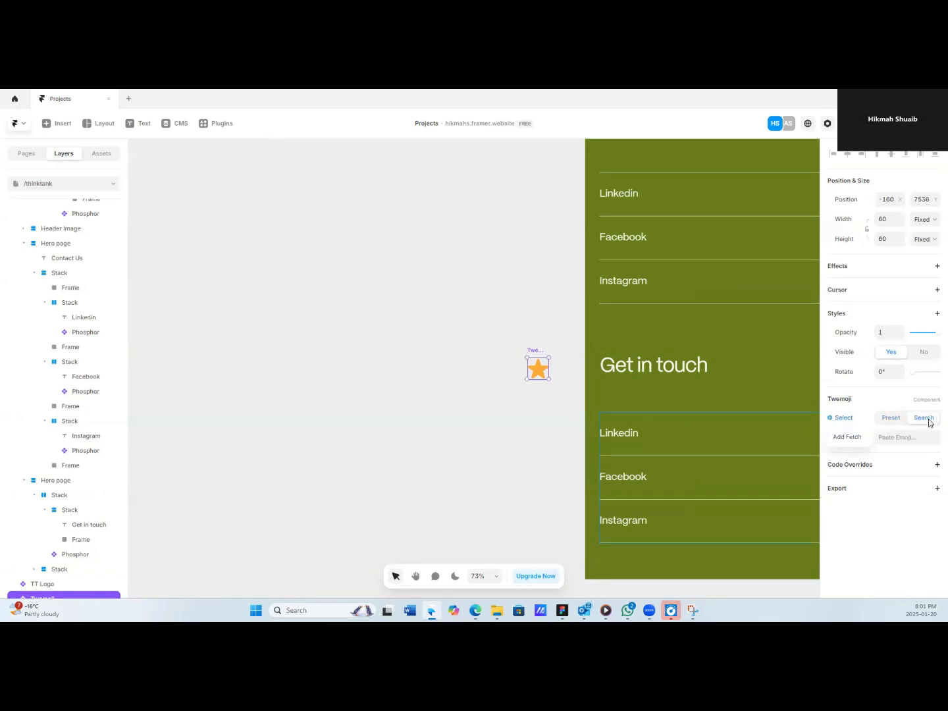
pyautogui.click(892, 437)
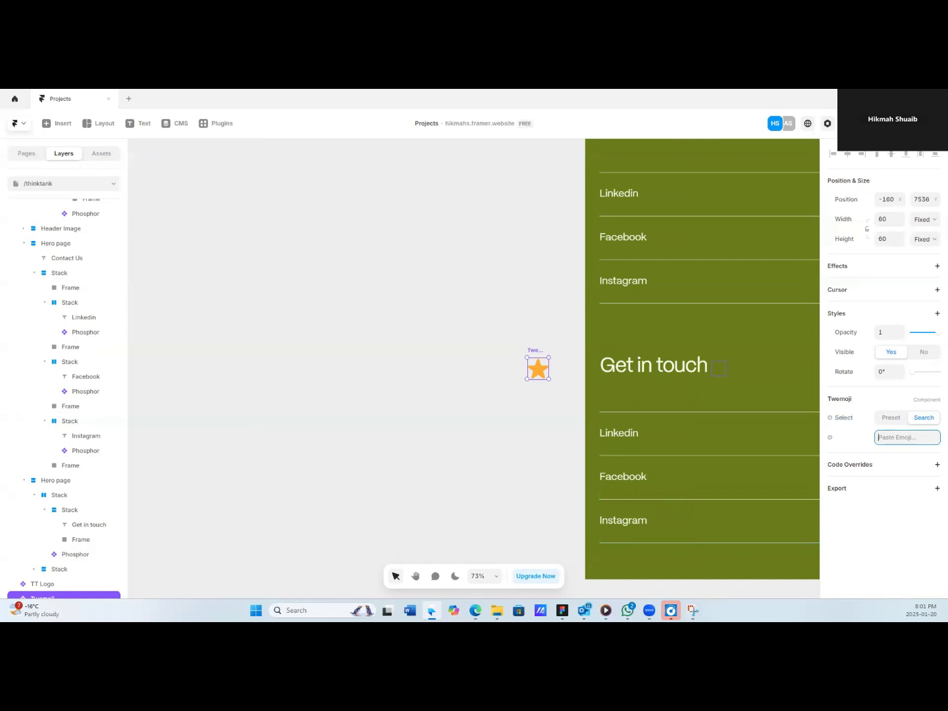
# Copy the call-me hand emoji from the browser and paste it as the Twemoji's emoji.
pyautogui.hotkey('alt', 'Tab')
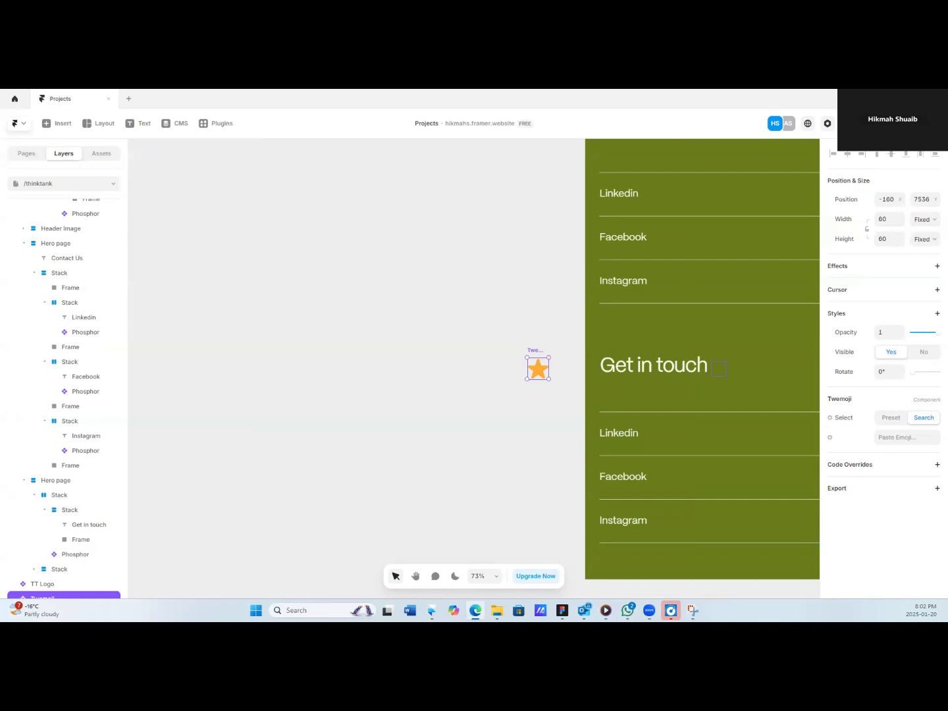
pyautogui.rightClick(427, 350)
pyautogui.click(438, 370)
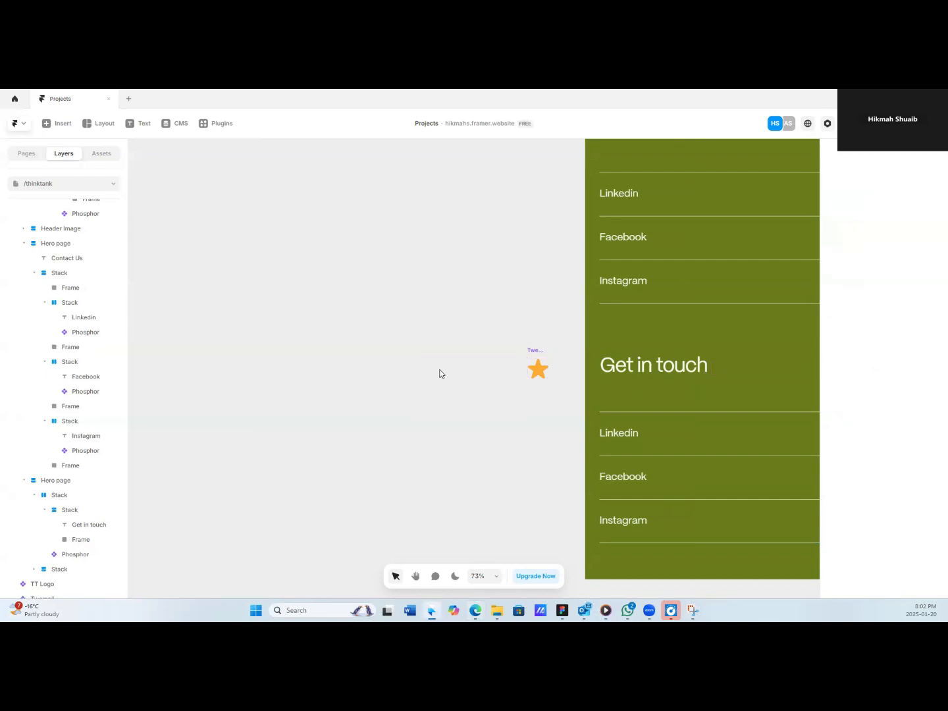
pyautogui.click(536, 366)
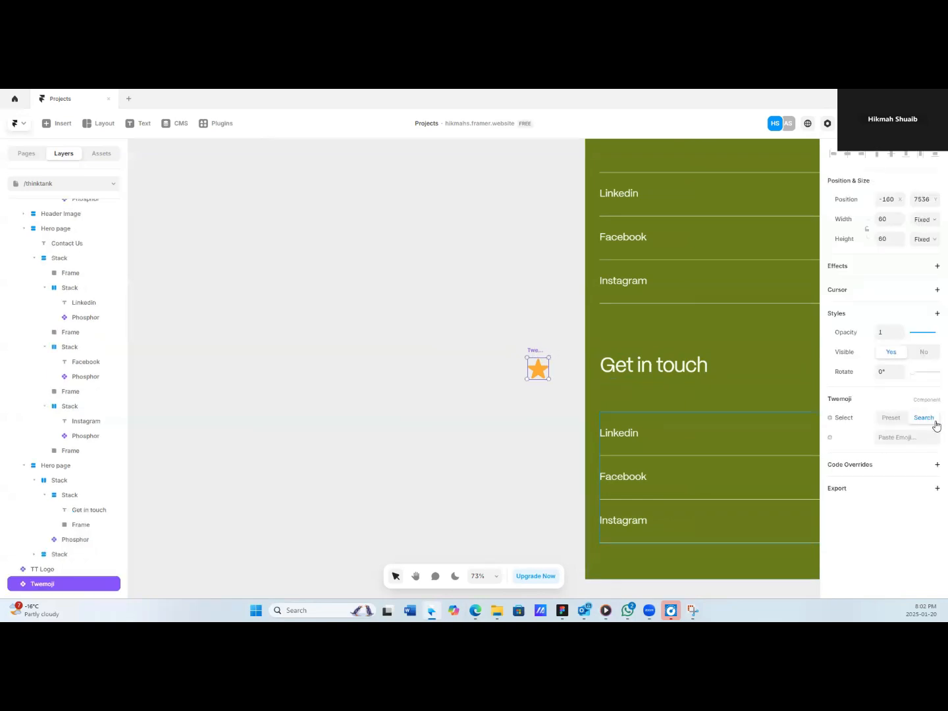
pyautogui.click(905, 437)
pyautogui.hotkey('ctrl', 'v')
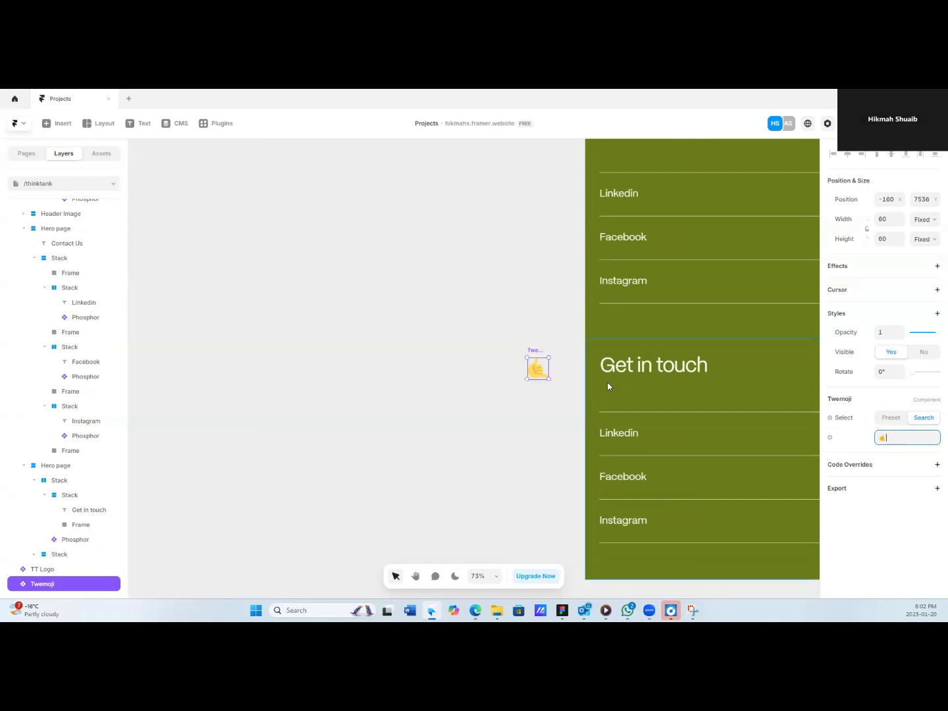
# Move the hand Twemoji beside the Get in touch text in the outer stack and delete the Phosphor icon there.
pyautogui.hscroll(2, 621, 381)
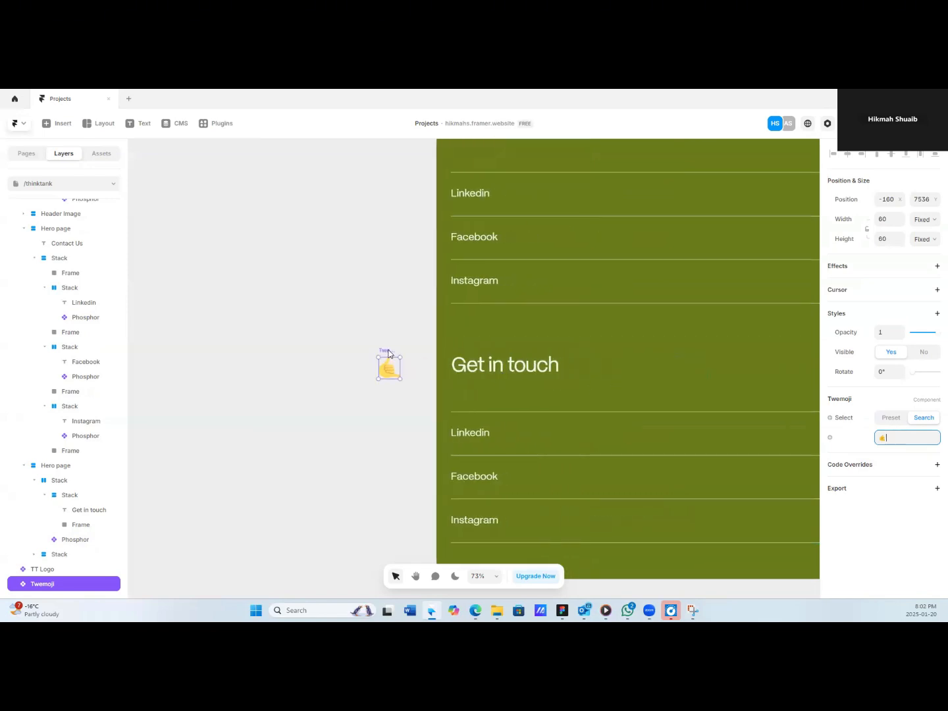
pyautogui.moveTo(389, 354); pyautogui.dragTo(533, 388)
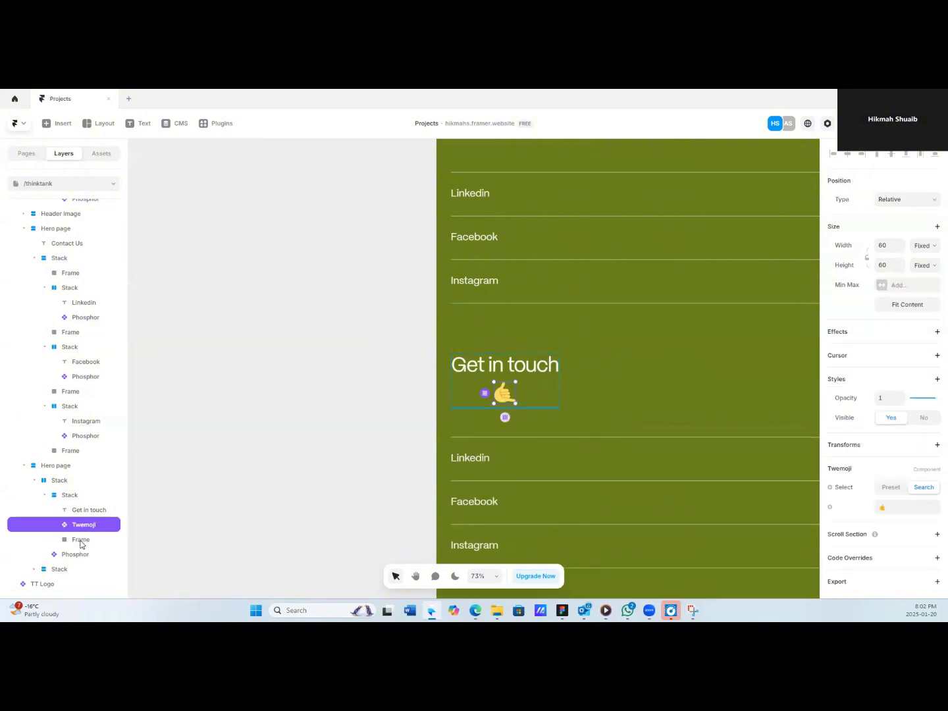
pyautogui.moveTo(76, 526)
pyautogui.mouseDown()
pyautogui.moveTo(76, 480)
pyautogui.moveTo(84, 542)
pyautogui.mouseUp()
pyautogui.press('Delete')
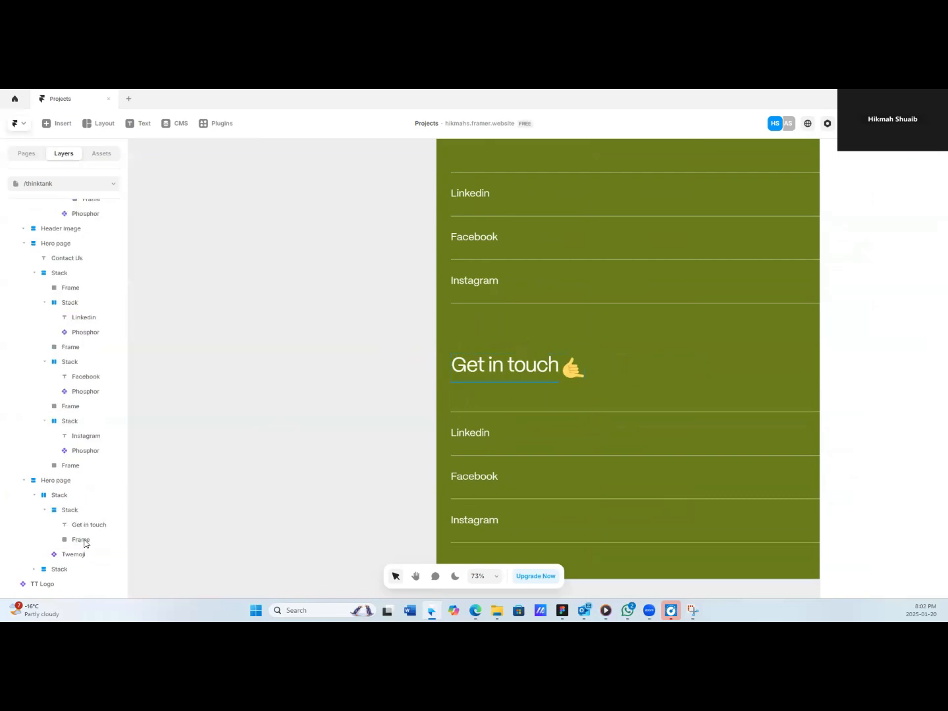
# Reduce the hand Twemoji's size to a width of 48 and a height of 51.
pyautogui.click(577, 369)
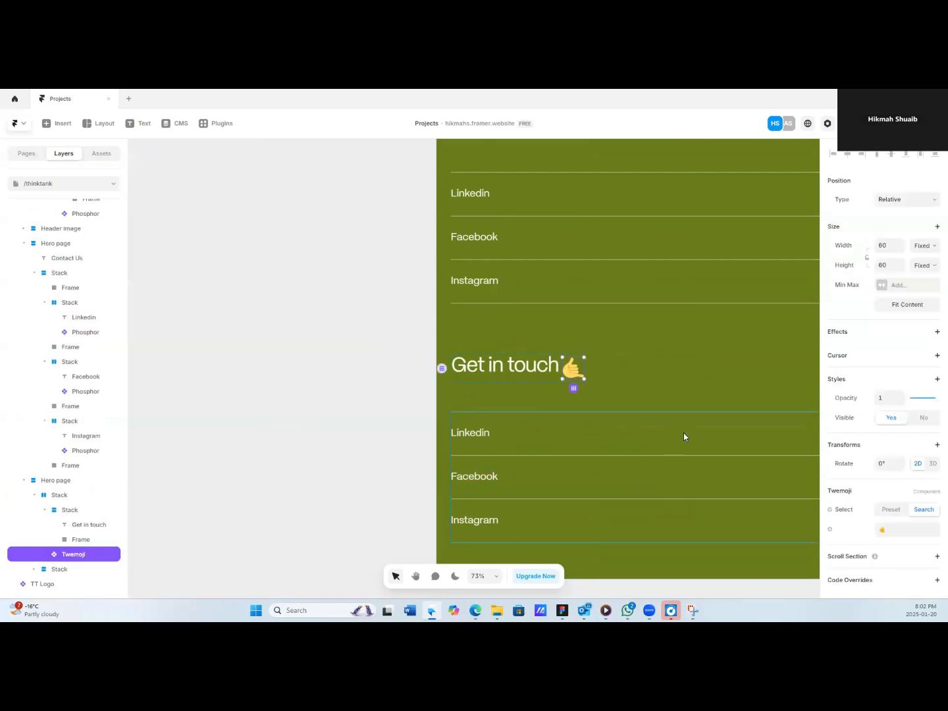
pyautogui.click(901, 250)
pyautogui.click(902, 251)
pyautogui.click(902, 251)
pyautogui.click(901, 250)
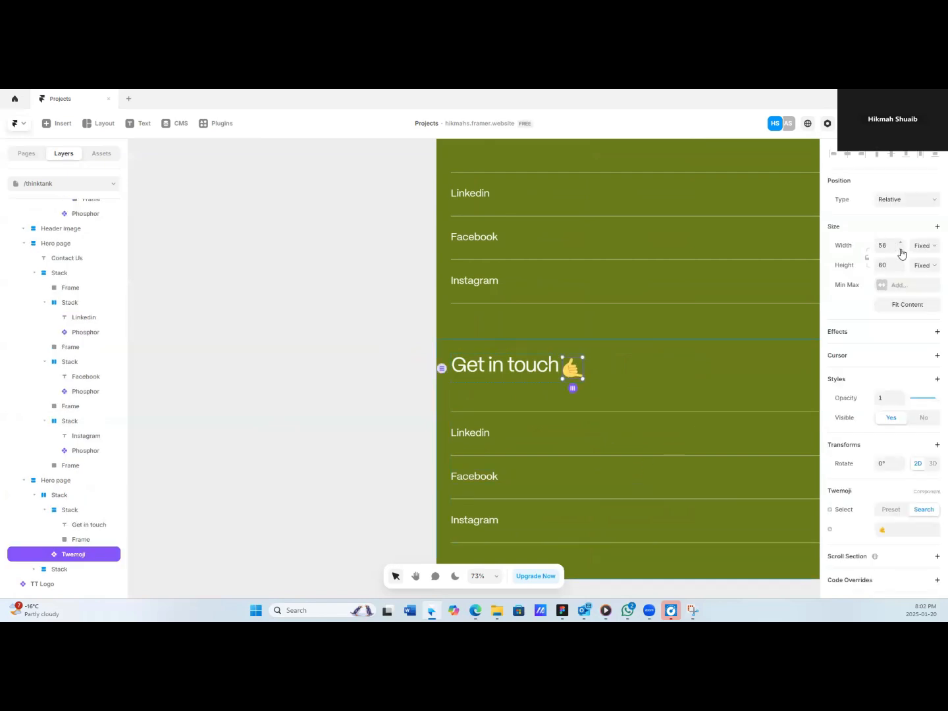
pyautogui.click(511, 374)
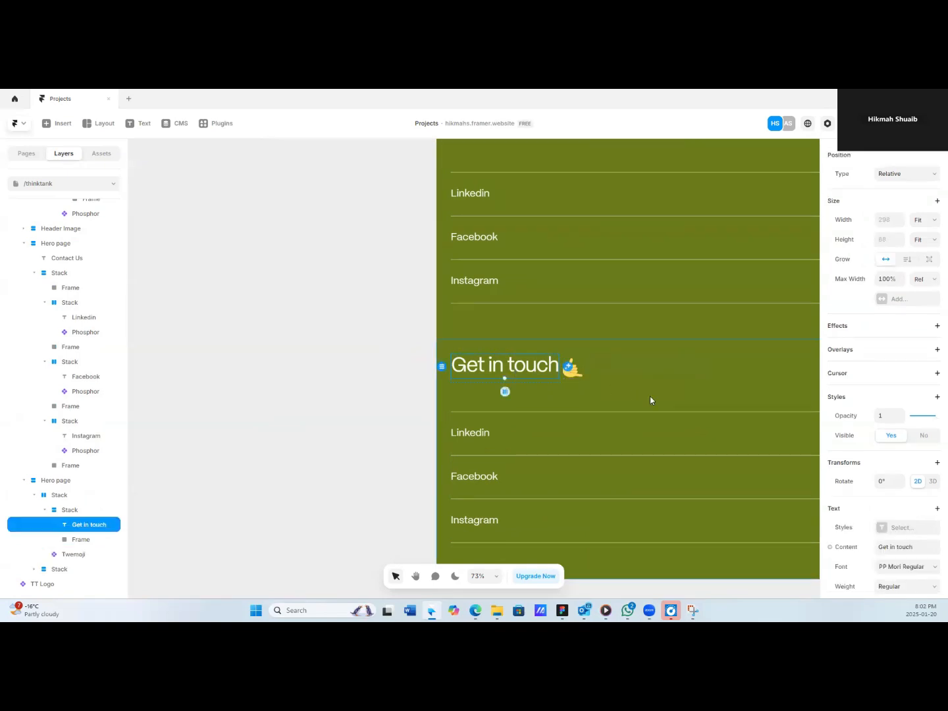
pyautogui.click(575, 373)
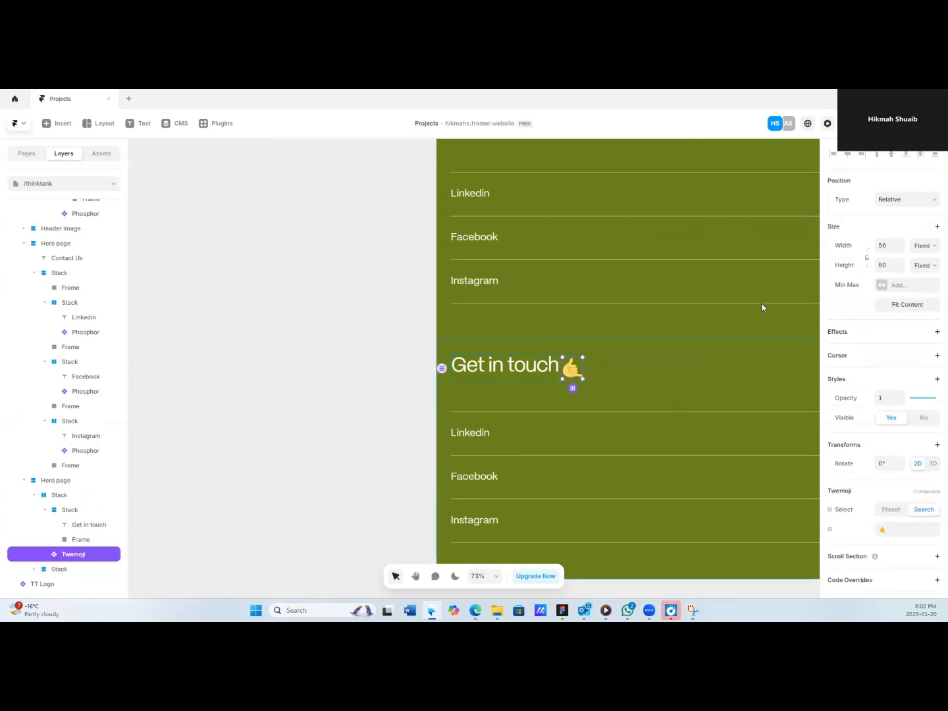
pyautogui.click(902, 252)
pyautogui.click(901, 251)
pyautogui.click(901, 251)
pyautogui.click(901, 251)
pyautogui.click(901, 251)
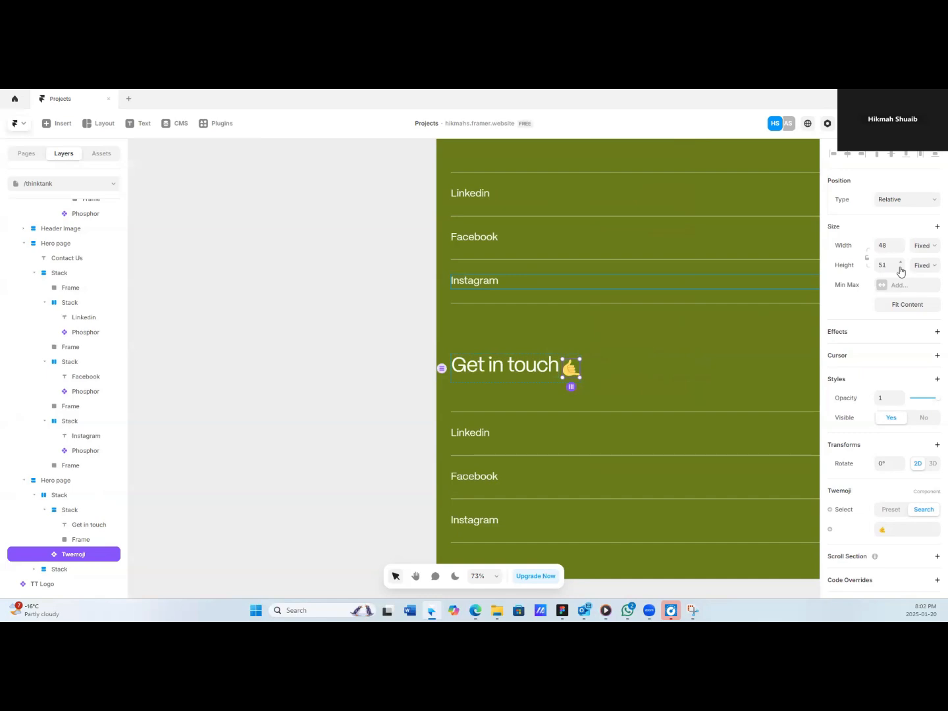
# Close up the gap between the Get in touch text and the underline frame in their inner stack.
pyautogui.click(70, 510)
pyautogui.click(901, 458)
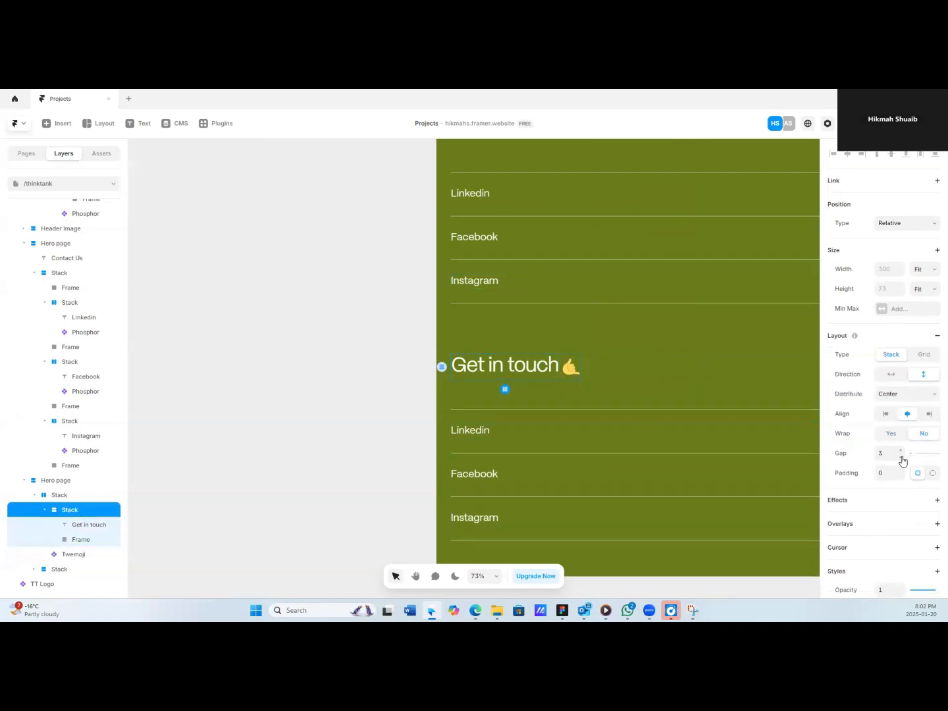
# Increase the hand Twemoji's width and height so it stands slightly larger beside the Get in touch heading.
pyautogui.click(569, 373)
pyautogui.click(506, 372)
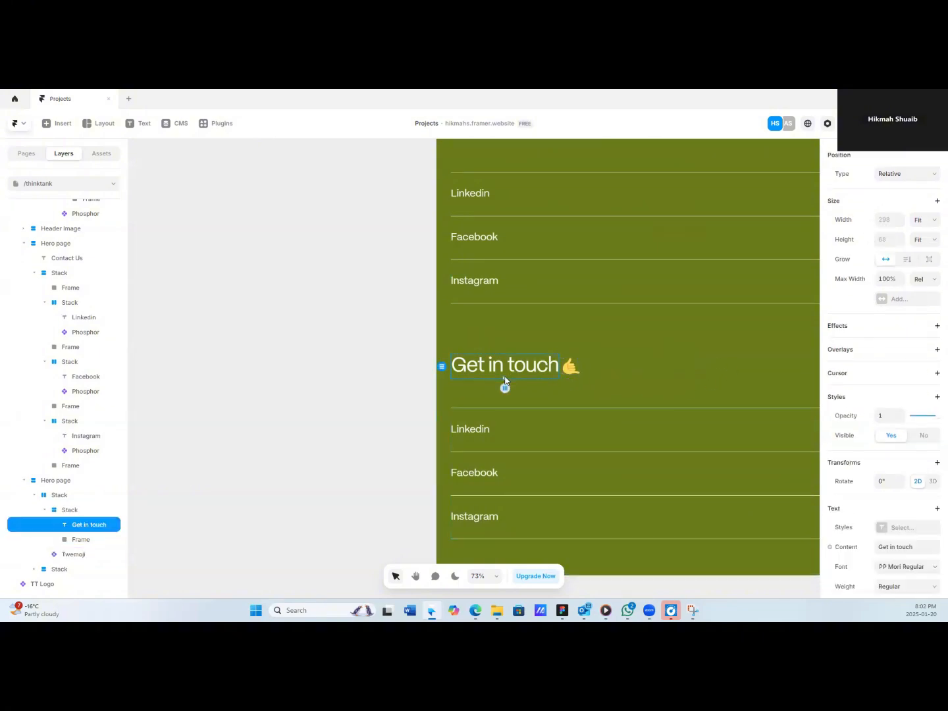
pyautogui.click(571, 373)
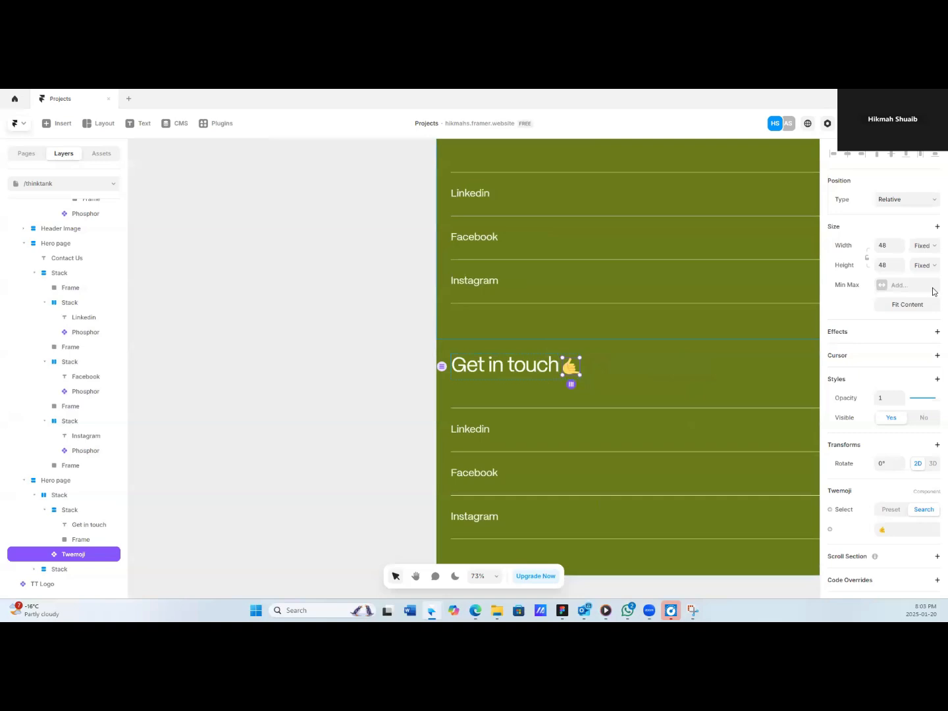
pyautogui.click(899, 243)
pyautogui.click(901, 264)
pyautogui.click(901, 265)
pyautogui.click(517, 374)
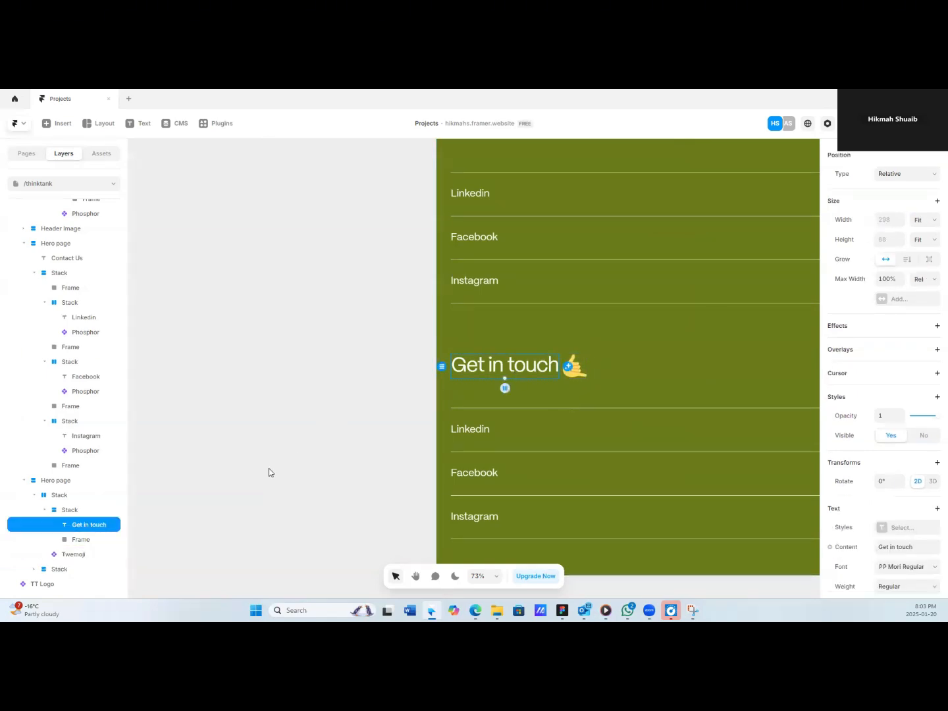
# Apply the TT sub color fill to the underline frame beneath the Get in touch text.
pyautogui.click(347, 421)
pyautogui.hscroll(1, 533, 327)
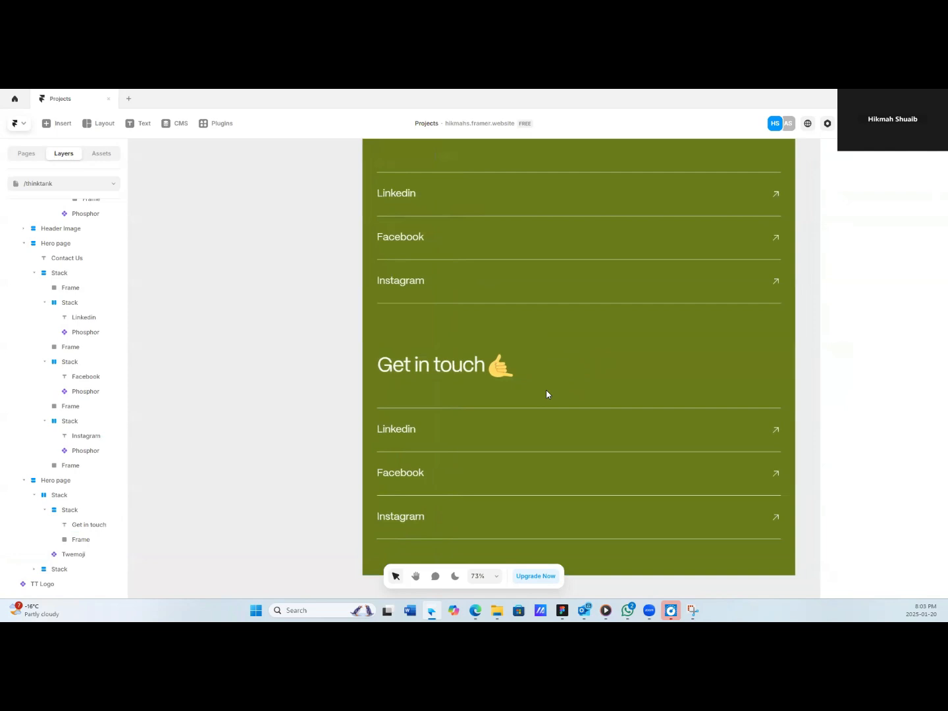
pyautogui.click(445, 369)
pyautogui.click(89, 539)
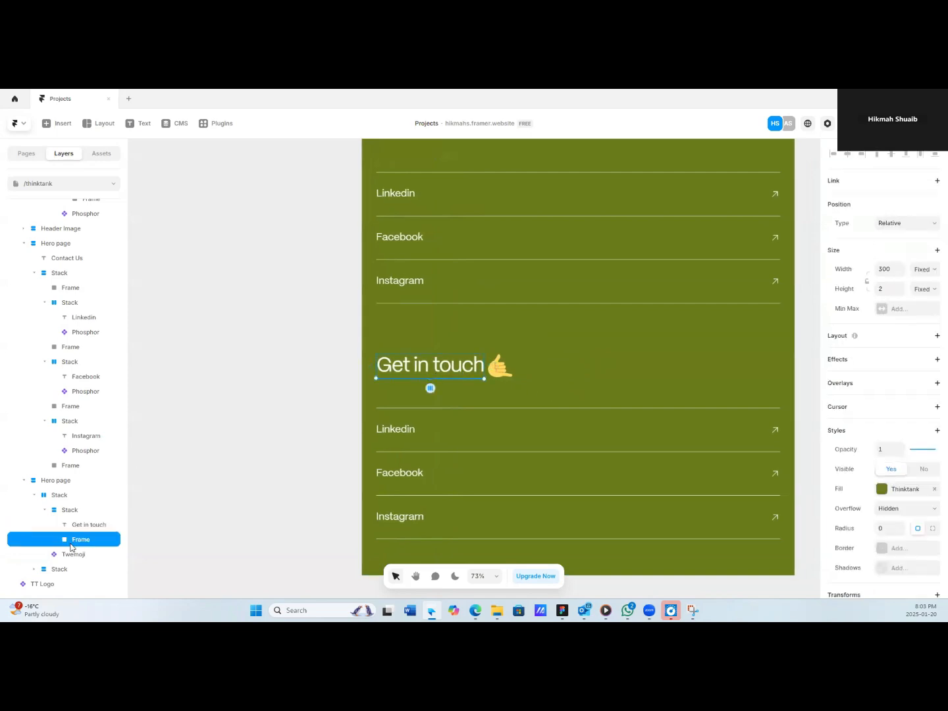
pyautogui.click(886, 490)
pyautogui.scroll(-3, 744, 519)
pyautogui.click(713, 554)
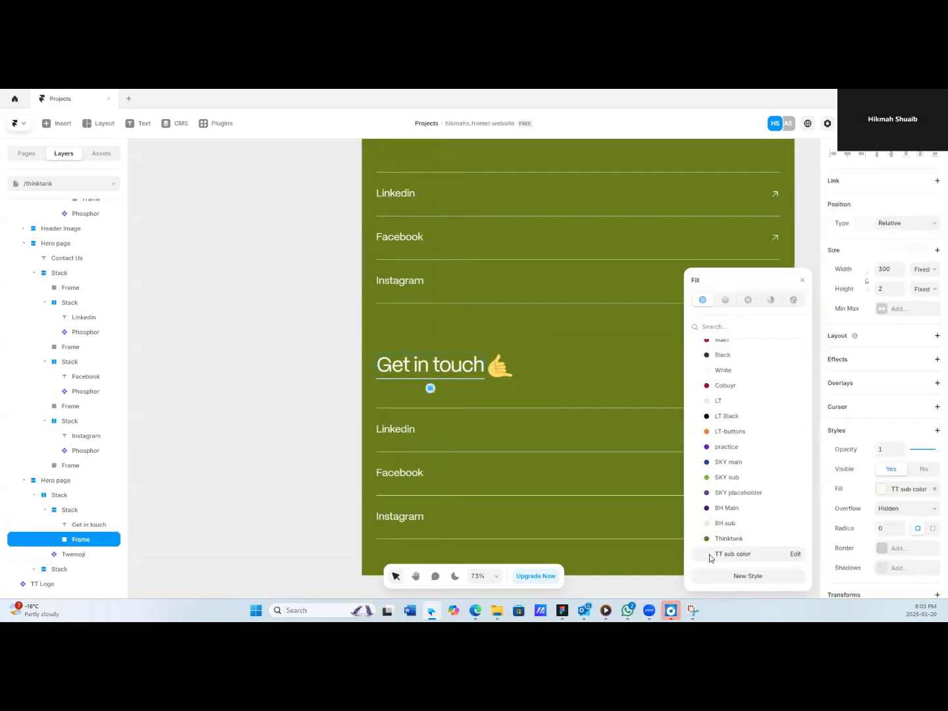
pyautogui.click(318, 421)
# Set the Get in touch text's line height to 53 and its letter spacing to 0.
pyautogui.click(415, 372)
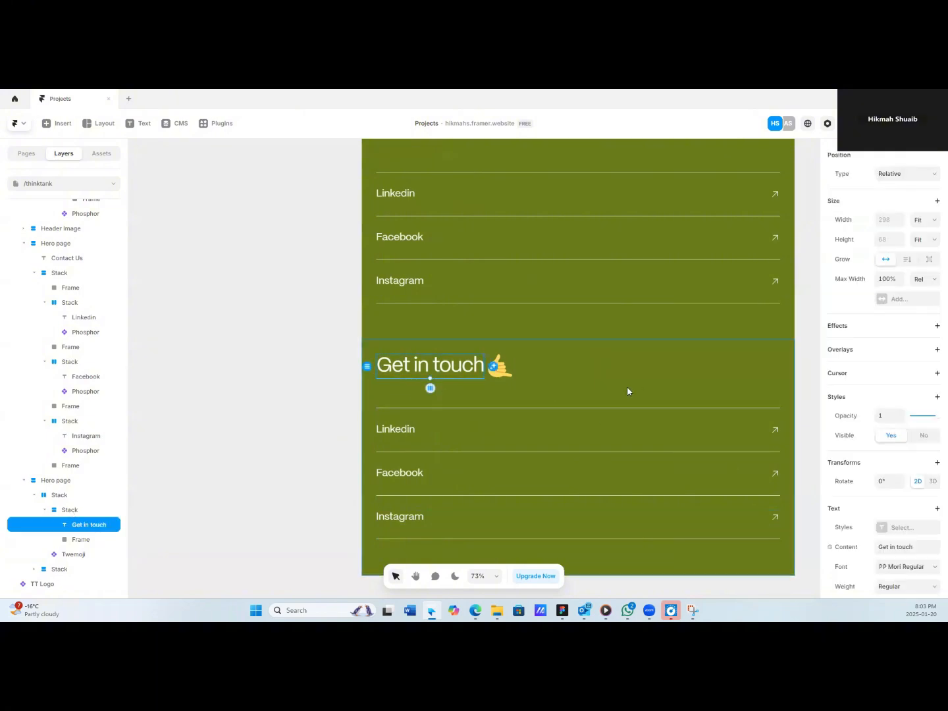
pyautogui.scroll(-3, 871, 537)
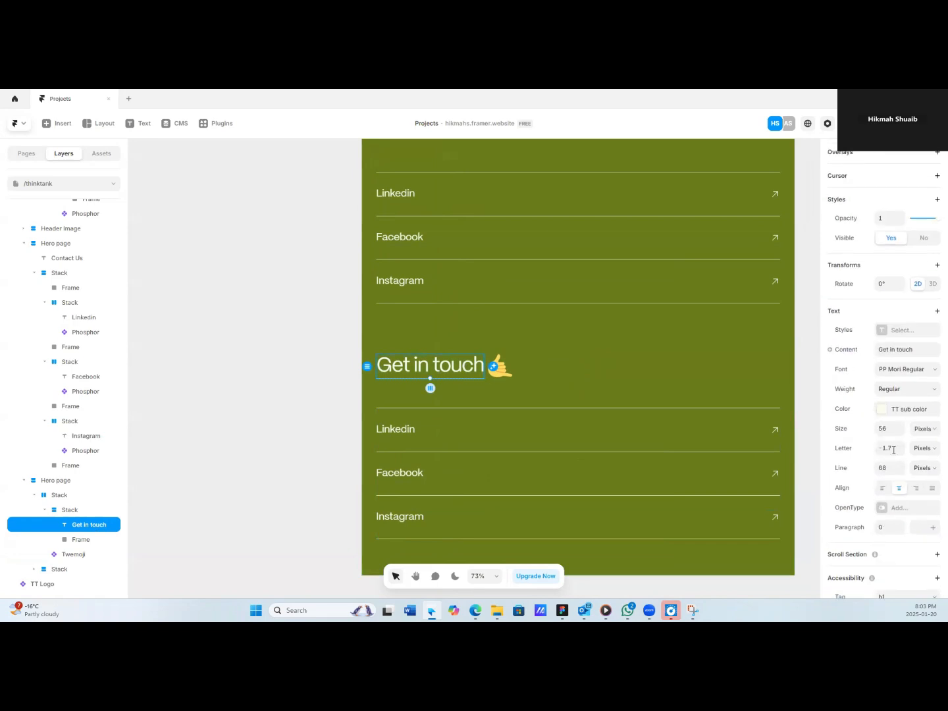
pyautogui.click(901, 472)
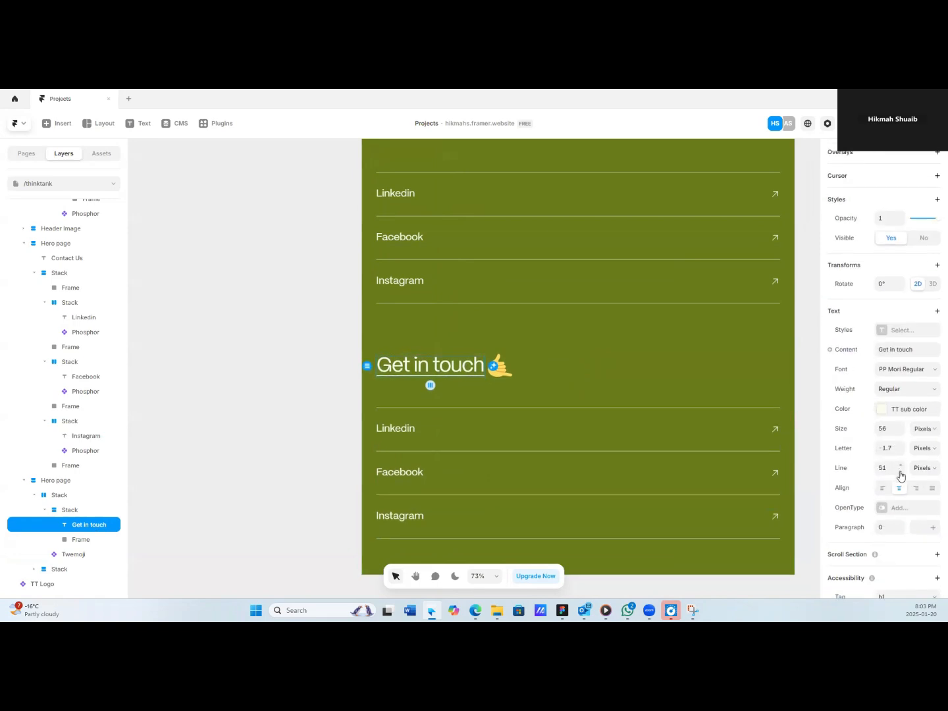
pyautogui.click(902, 466)
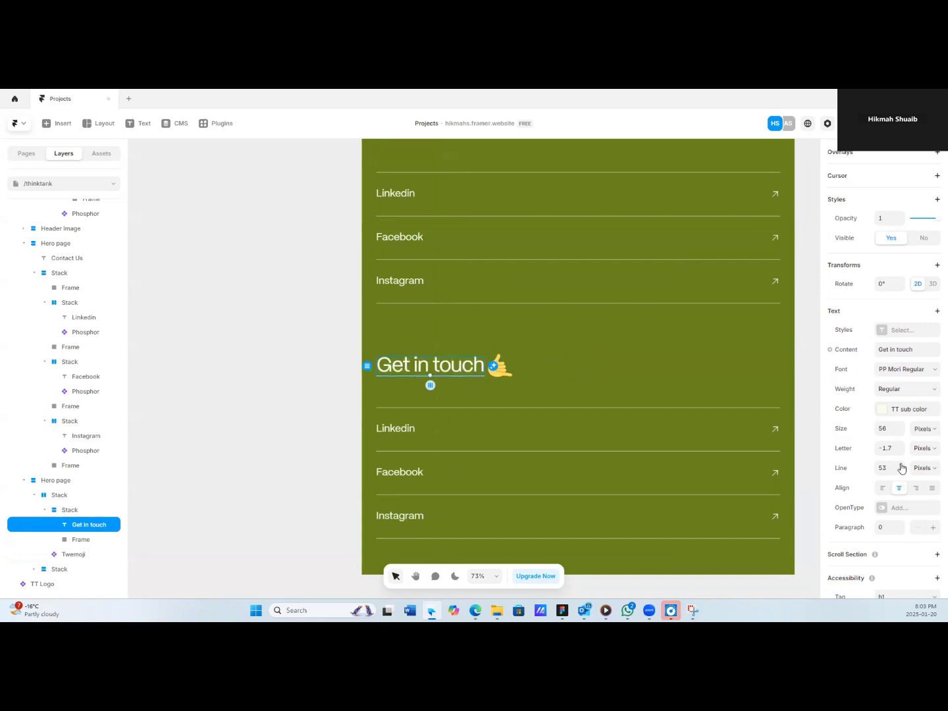
pyautogui.scroll(4, 900, 429)
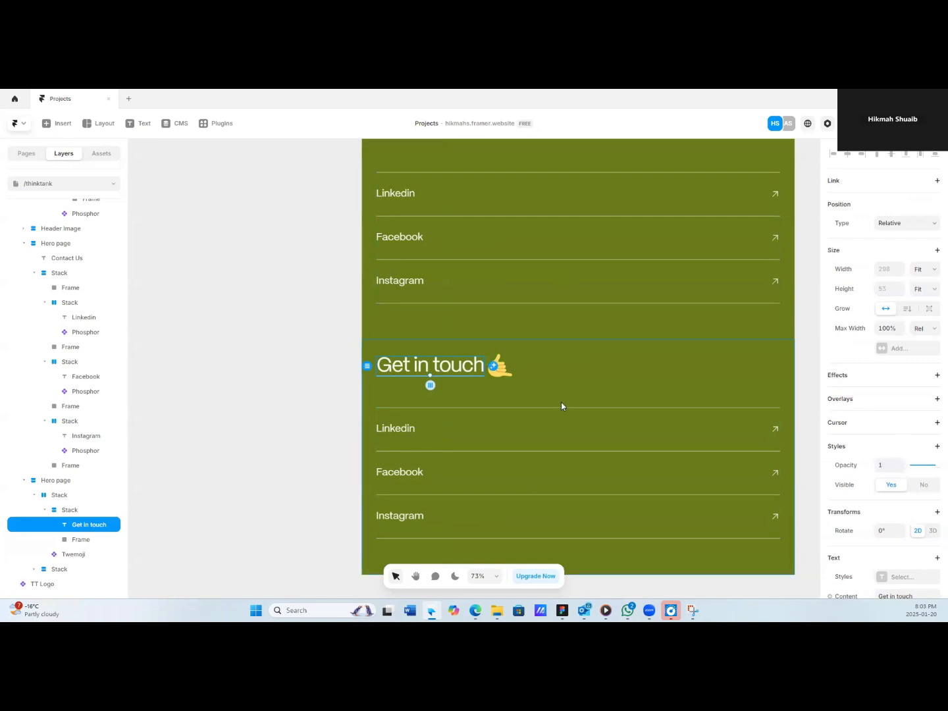
pyautogui.scroll(-3, 902, 500)
pyautogui.click(902, 498)
pyautogui.click(902, 497)
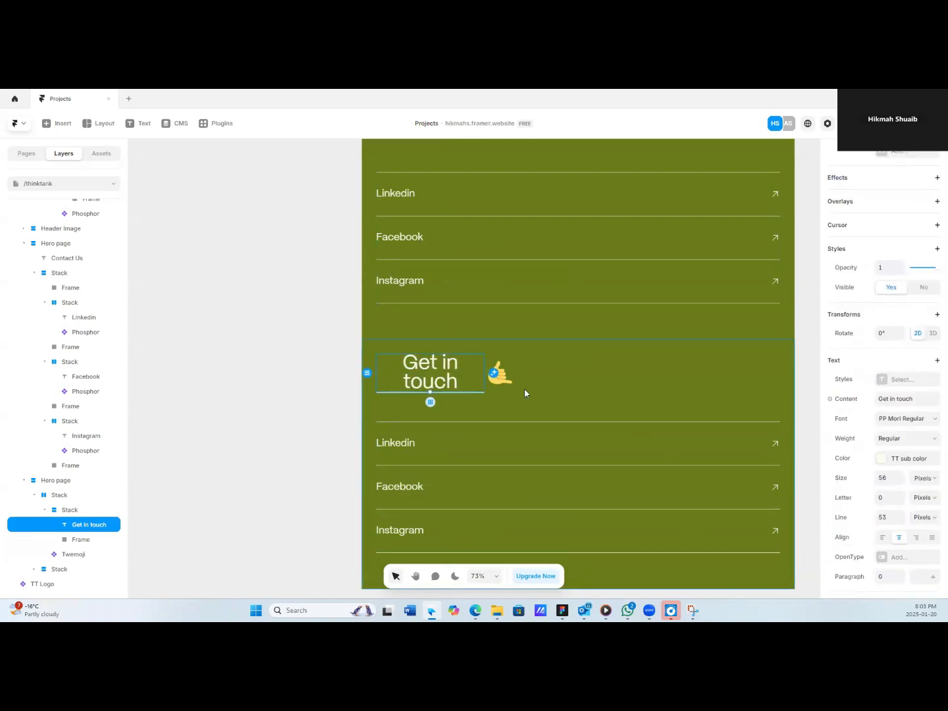
pyautogui.scroll(3, 875, 506)
# Widen the underline frame so it spans the full Get in touch text on one line.
pyautogui.click(81, 539)
pyautogui.click(902, 266)
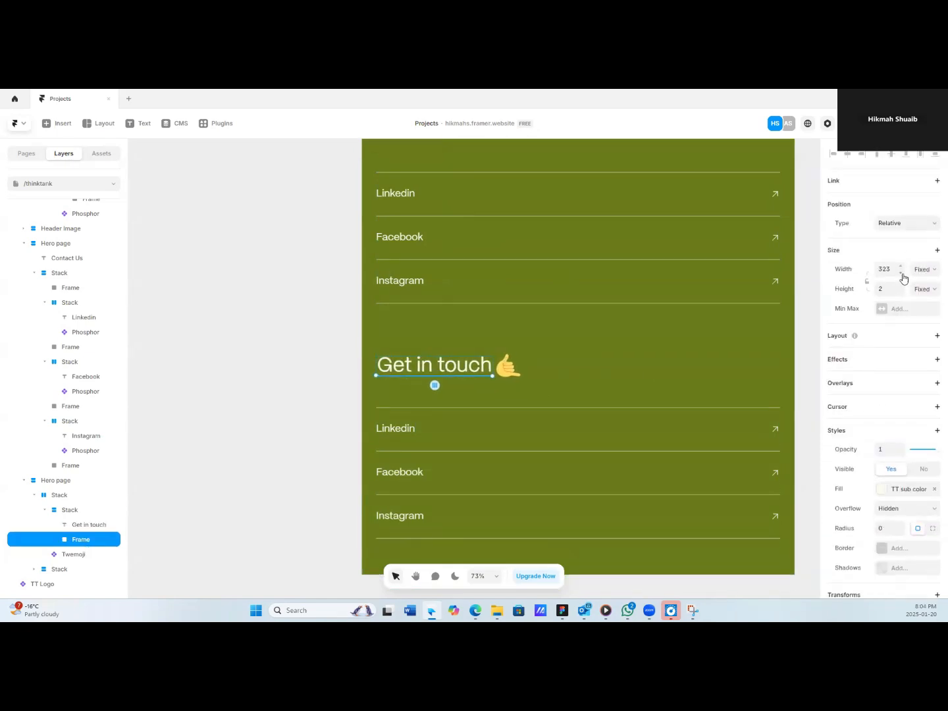
pyautogui.click(902, 274)
# Fine-tune the Get in touch text's line height to adjust its distance from the underline.
pyautogui.click(89, 524)
pyautogui.scroll(-4, 900, 476)
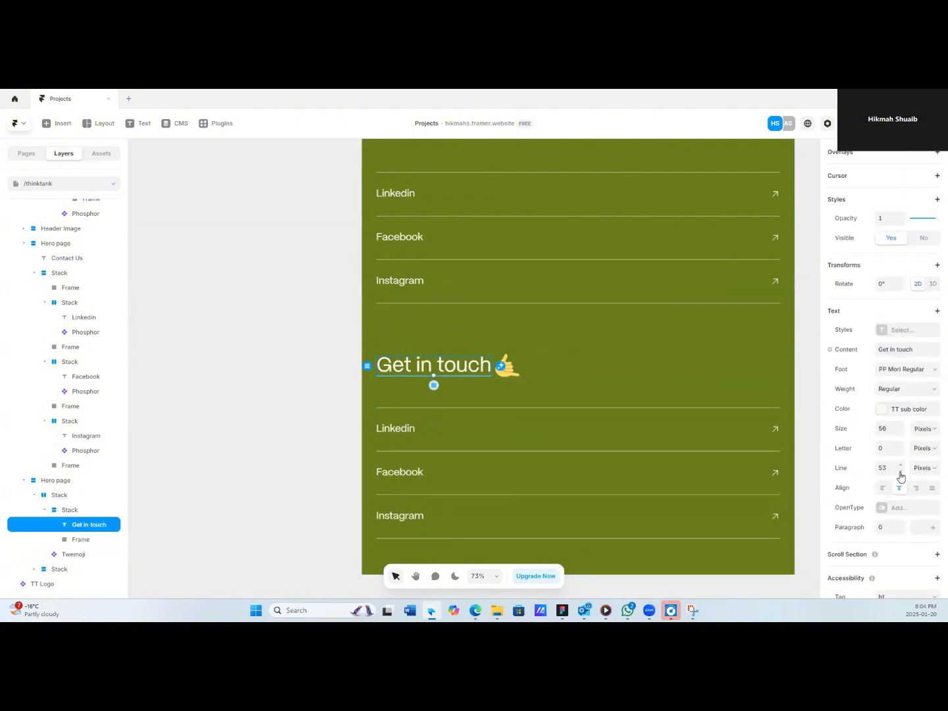
pyautogui.click(900, 472)
pyautogui.click(901, 473)
pyautogui.click(901, 472)
pyautogui.click(900, 473)
pyautogui.click(901, 465)
pyautogui.scroll(4, 906, 443)
pyautogui.click(44, 537)
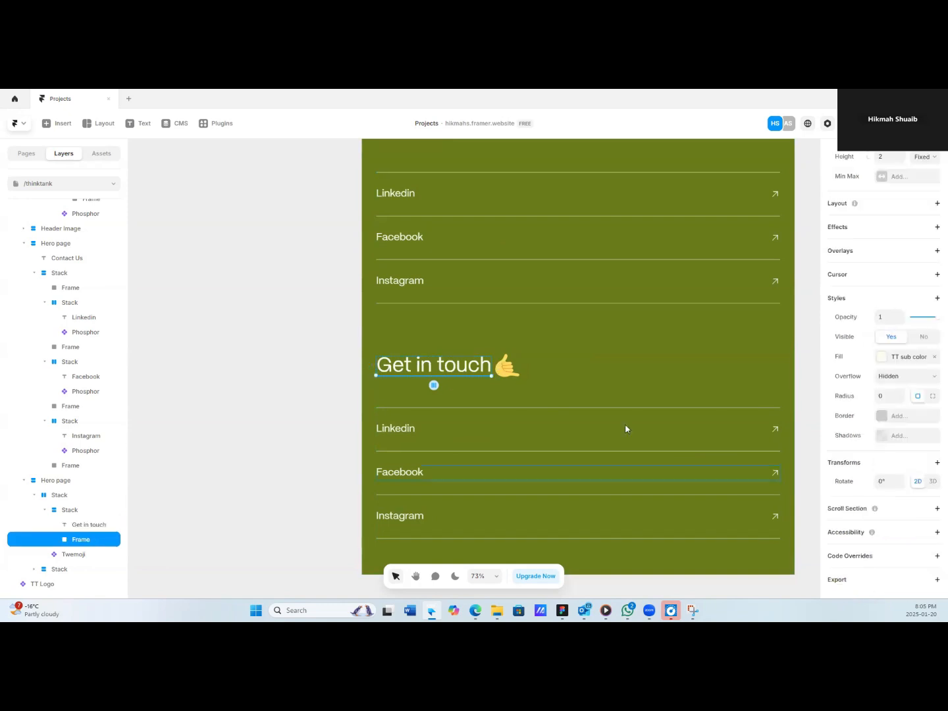
pyautogui.scroll(2, 887, 255)
pyautogui.click(347, 436)
pyautogui.hotkey('ctrl', 'z')
# Set the width of the Linkedin, Facebook and Instagram stacks below Get in touch to Fit Content.
pyautogui.click(454, 430)
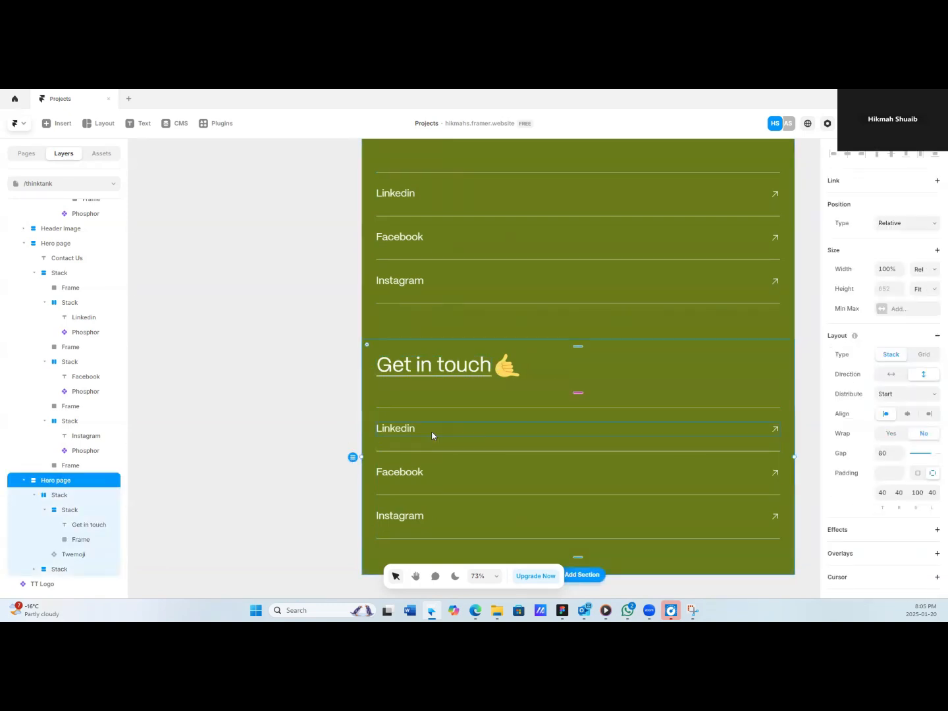
pyautogui.doubleClick(444, 412)
pyautogui.doubleClick(445, 425)
pyautogui.keyDown('ctrl'); pyautogui.click(66, 526); pyautogui.keyUp('ctrl')
pyautogui.keyDown('ctrl'); pyautogui.click(67, 554); pyautogui.keyUp('ctrl')
pyautogui.click(920, 270)
pyautogui.click(915, 283)
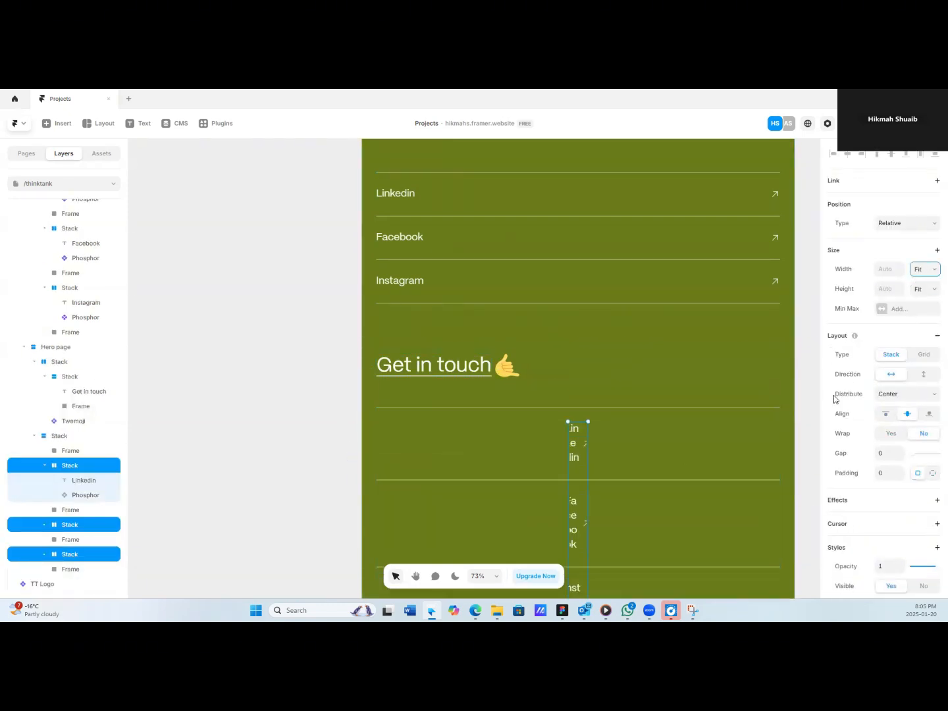
pyautogui.moveTo(589, 494); pyautogui.dragTo(620, 496)
# Delete the three divider frames below the Linkedin, Facebook and Instagram stacks, keeping the one above them.
pyautogui.click(71, 453)
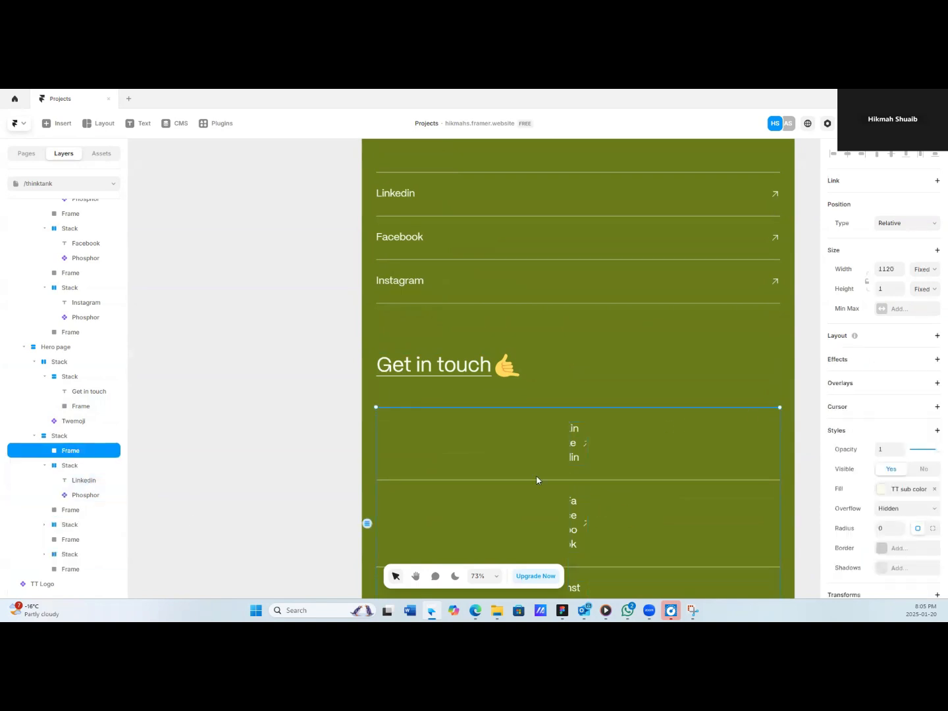
pyautogui.click(64, 511)
pyautogui.press('Delete')
pyautogui.scroll(-2, 577, 421)
pyautogui.click(71, 541)
pyautogui.press('Delete')
pyautogui.click(71, 569)
pyautogui.press('Delete')
pyautogui.click(588, 420)
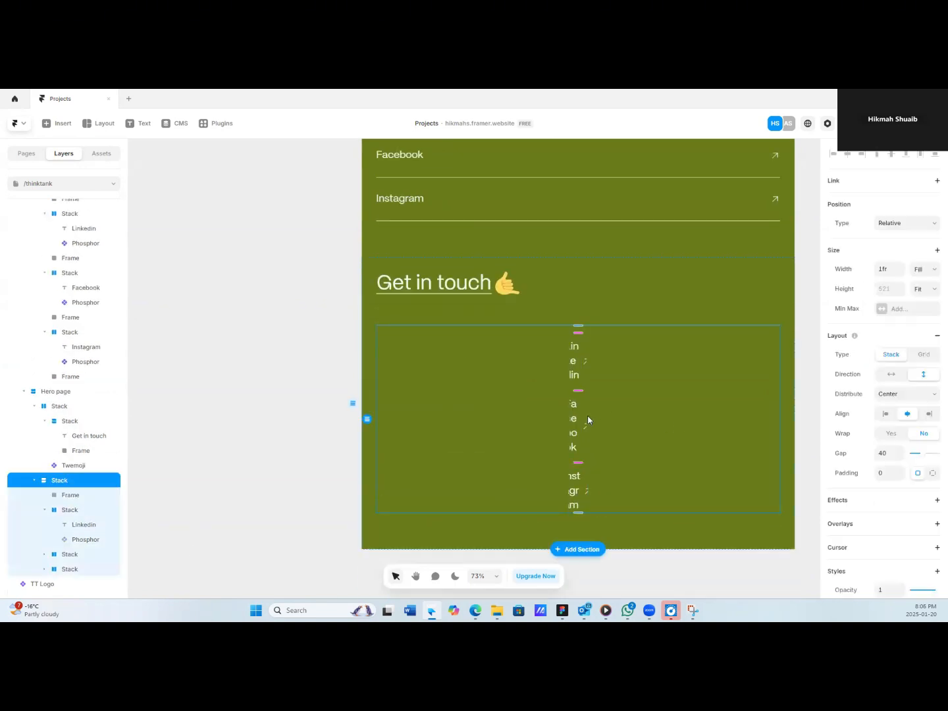
# Move the remaining divider frame out of the links stack to the start of the Get in touch Hero page section.
pyautogui.click(422, 324)
pyautogui.moveTo(71, 495); pyautogui.dragTo(66, 399)
pyautogui.click(421, 266)
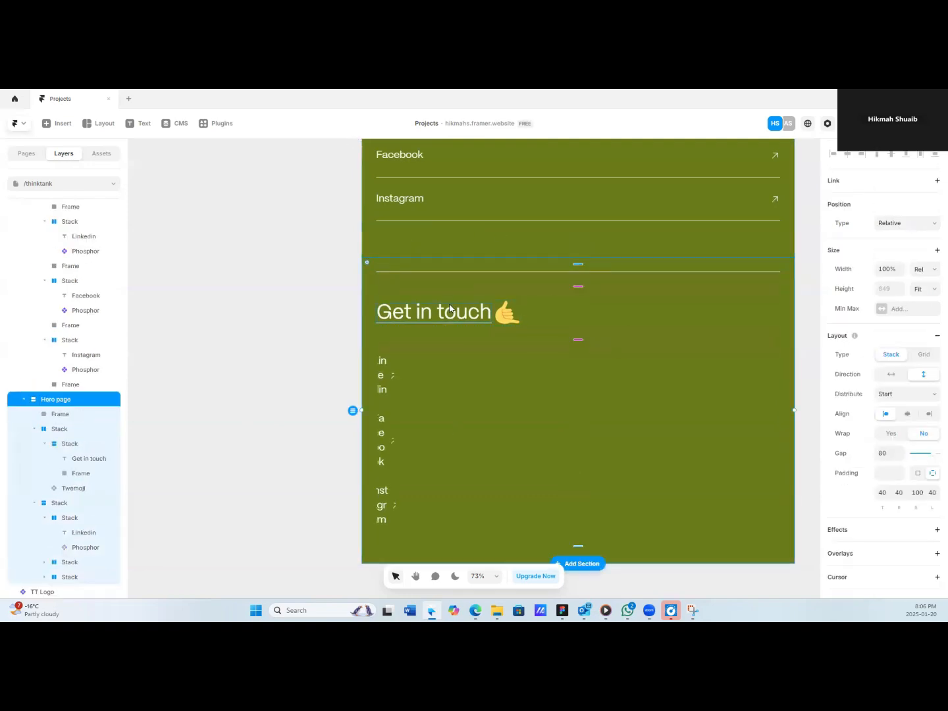
# Try to lay out the Get in touch links stack horizontally.
pyautogui.click(65, 503)
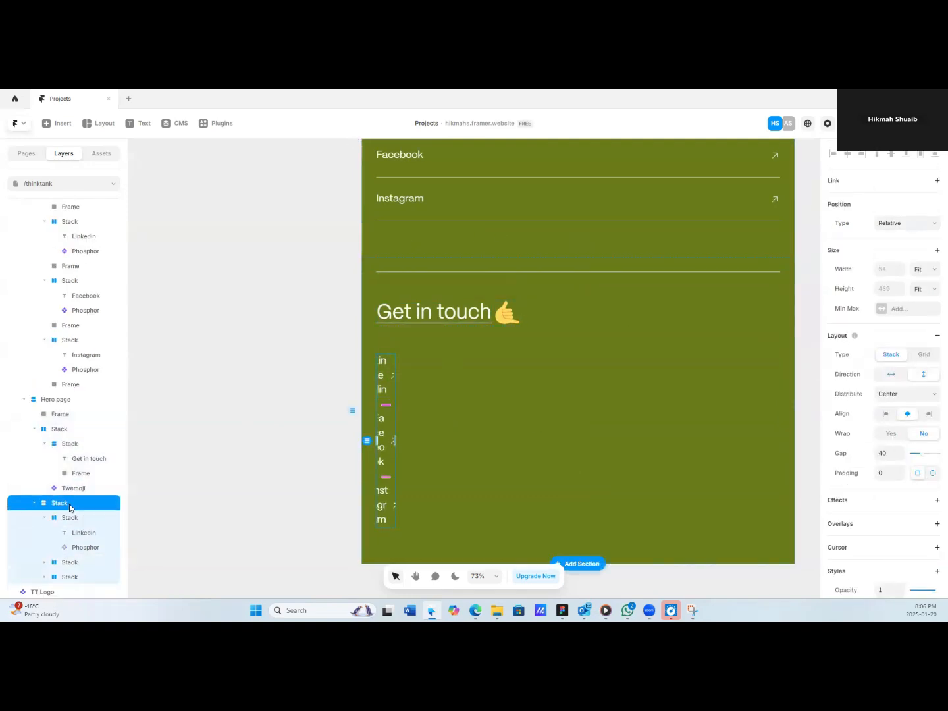
pyautogui.click(892, 375)
pyautogui.hotkey('ctrl', 'z')
# Set the Linkedin, Facebook and Instagram texts below Get in touch to size 18 and line height 28.
pyautogui.click(71, 519)
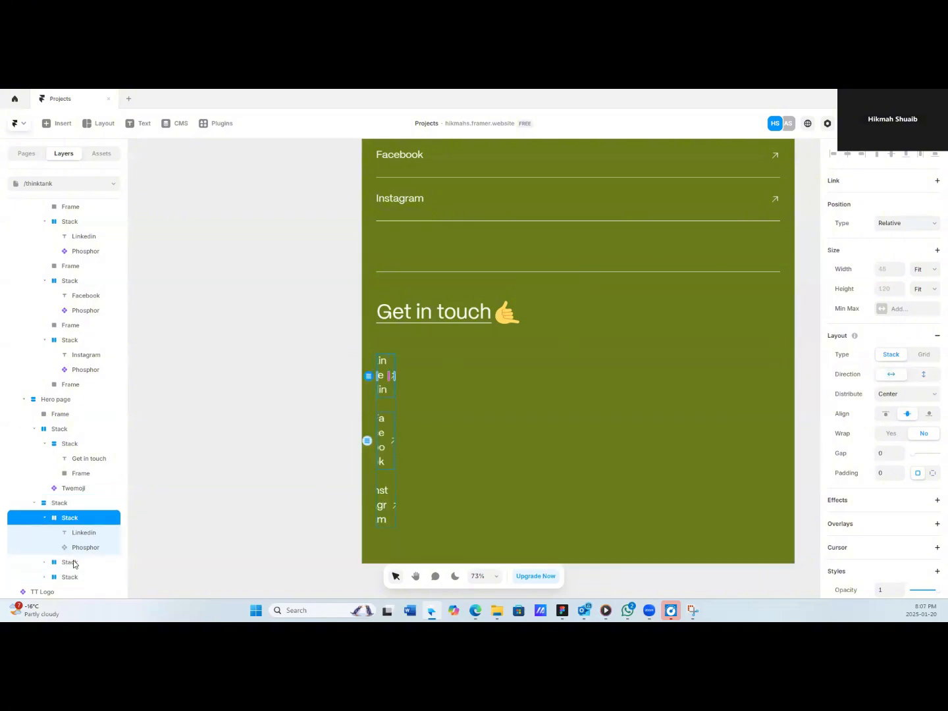
pyautogui.click(82, 534)
pyautogui.click(44, 556)
pyautogui.click(44, 570)
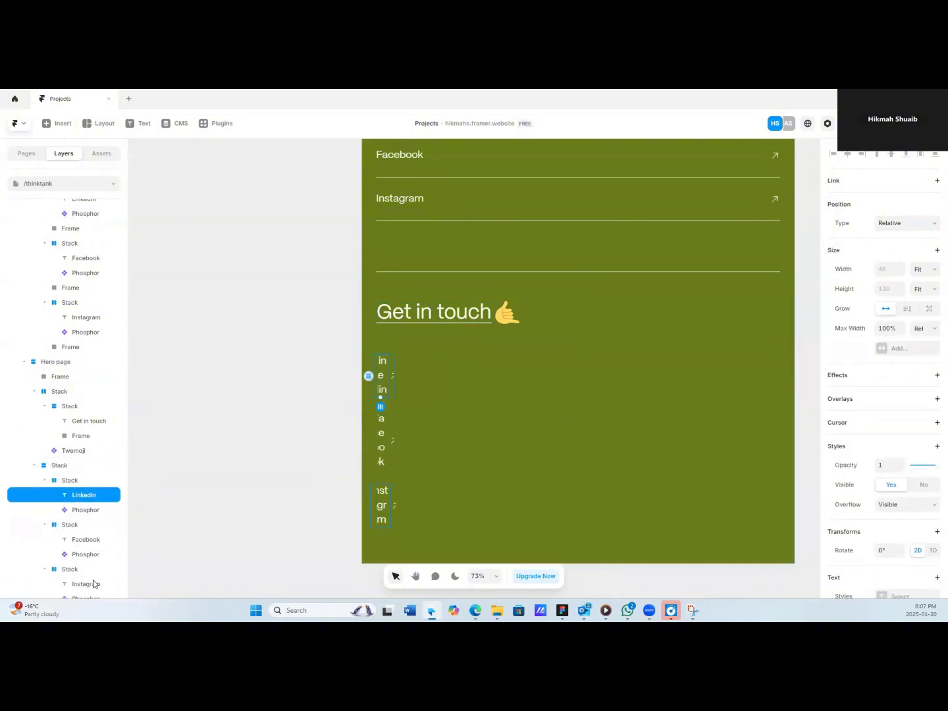
pyautogui.keyDown('ctrl'); pyautogui.click(86, 510); pyautogui.keyUp('ctrl')
pyautogui.keyDown('ctrl'); pyautogui.click(86, 554); pyautogui.keyUp('ctrl')
pyautogui.click(889, 425)
pyautogui.write('18')
pyautogui.click(890, 463)
pyautogui.write('28')
# Set the letter spacing of the three selected link texts to 0.2.
pyautogui.click(899, 444)
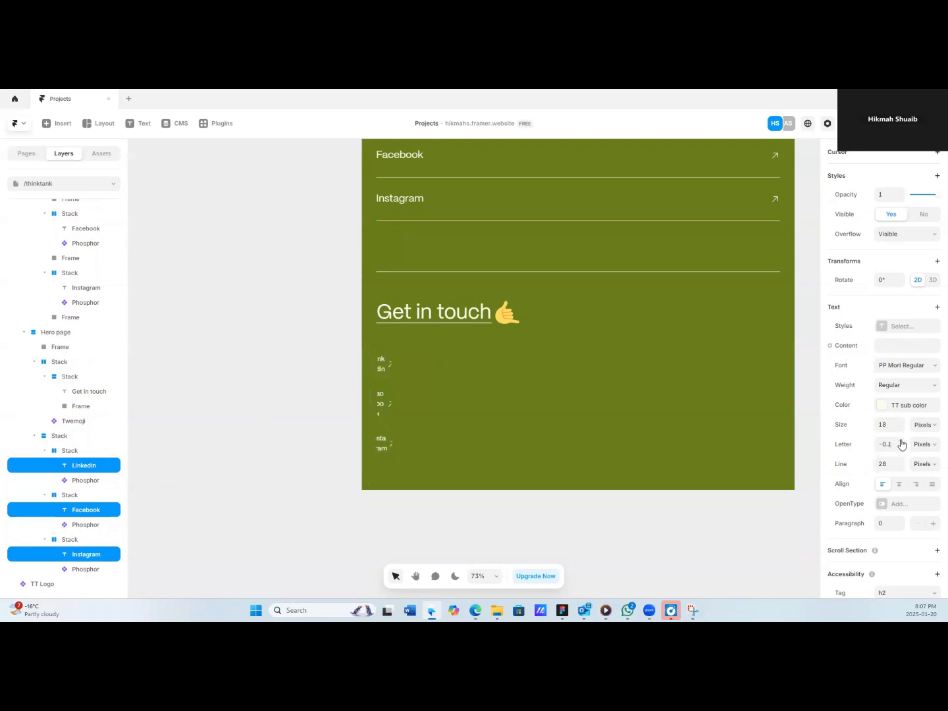
pyautogui.write('0.2')
pyautogui.press('Return')
pyautogui.scroll(4, 914, 507)
pyautogui.click(69, 452)
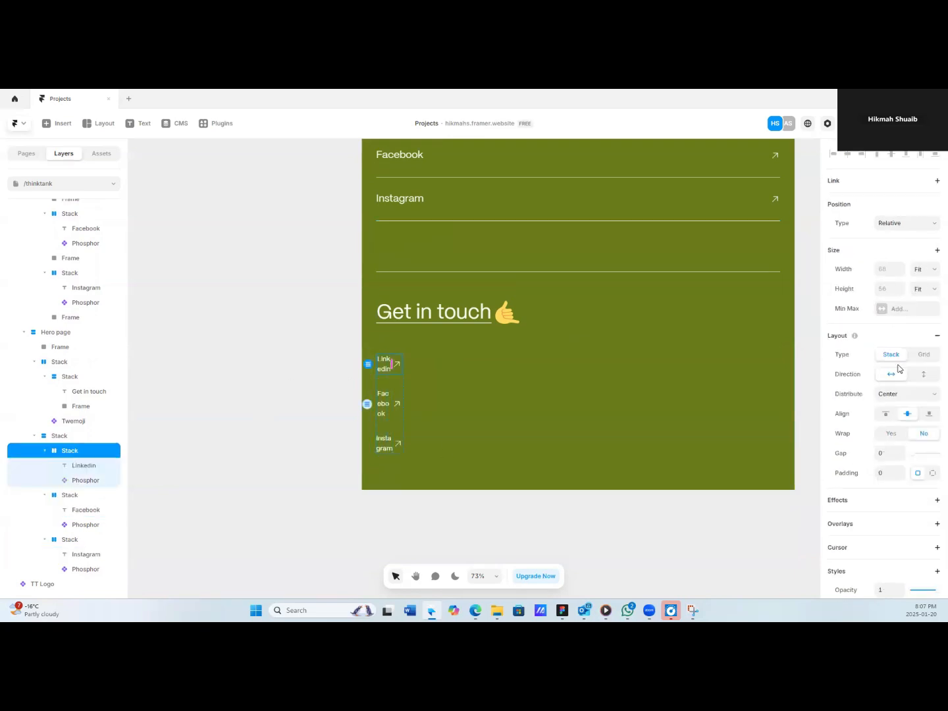
pyautogui.click(80, 437)
pyautogui.click(924, 270)
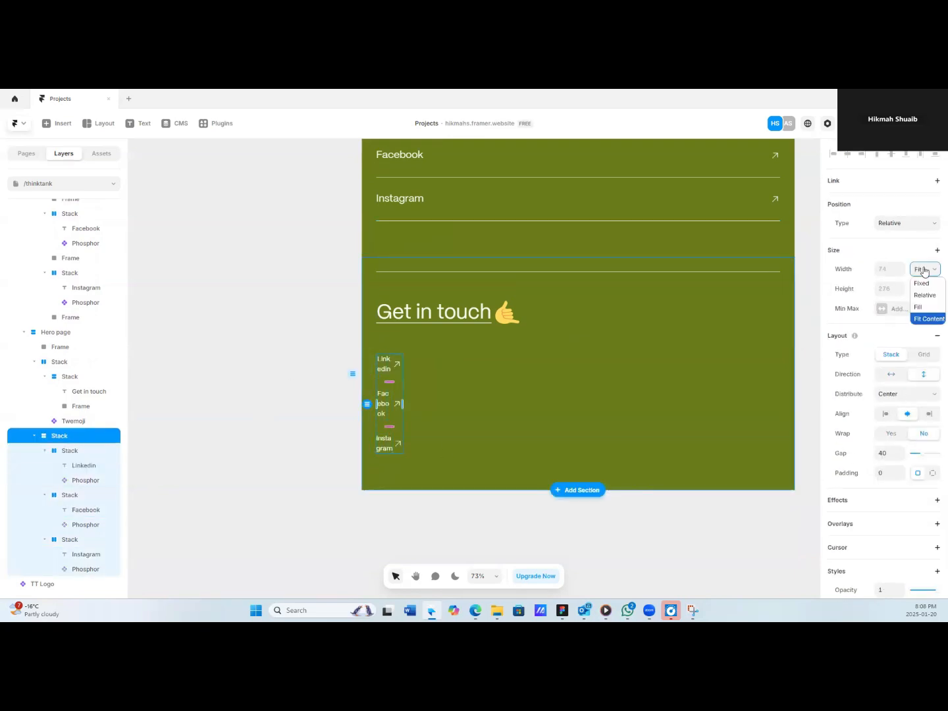
pyautogui.scroll(-1, 924, 271)
pyautogui.click(925, 215)
pyautogui.click(925, 266)
# Try to set the width of the lower Linkedin, Facebook and Instagram texts to Fit Content.
pyautogui.click(86, 466)
pyautogui.keyDown('ctrl'); pyautogui.click(87, 510); pyautogui.keyUp('ctrl')
pyautogui.keyDown('ctrl'); pyautogui.click(86, 554); pyautogui.keyUp('ctrl')
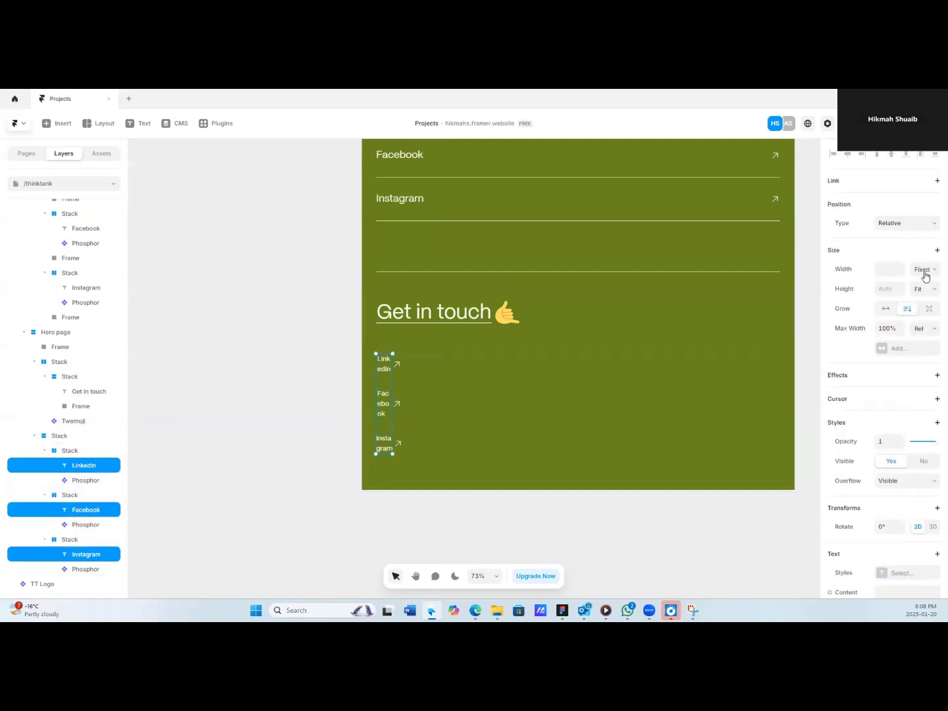
pyautogui.click(924, 272)
pyautogui.click(917, 331)
pyautogui.scroll(-1, 913, 532)
pyautogui.scroll(1, 912, 532)
pyautogui.click(79, 451)
pyautogui.click(87, 468)
pyautogui.click(77, 452)
pyautogui.click(74, 436)
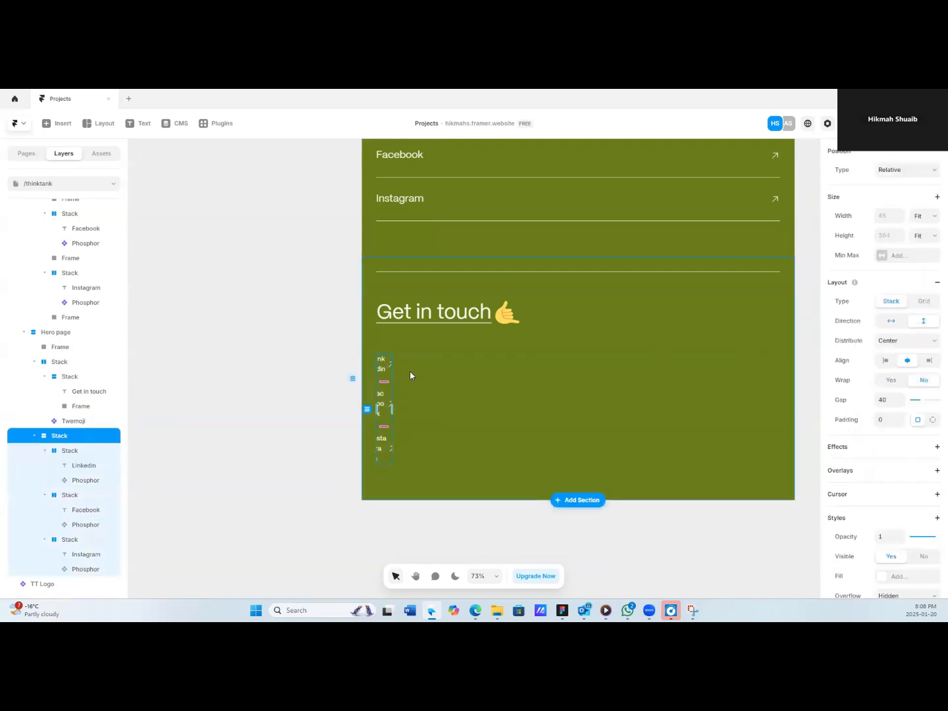
# Give the lower Linkedin, Facebook and Instagram texts a fixed width and widen them so each name fits on one line.
pyautogui.click(93, 467)
pyautogui.click(908, 309)
pyautogui.keyDown('ctrl'); pyautogui.click(90, 512); pyautogui.keyUp('ctrl')
pyautogui.keyDown('ctrl'); pyautogui.click(90, 554); pyautogui.keyUp('ctrl')
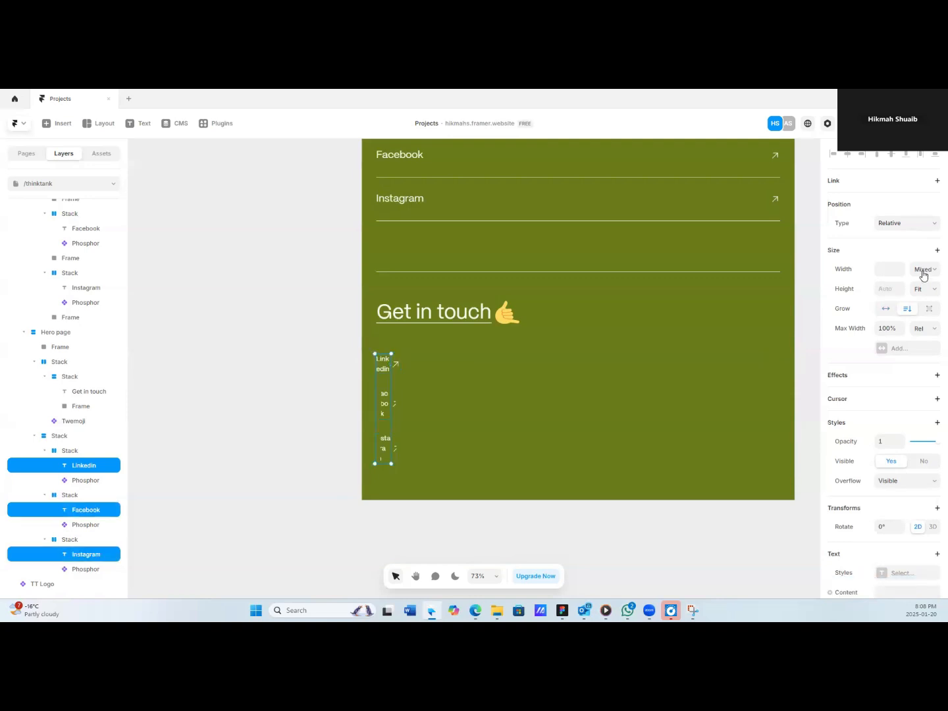
pyautogui.click(922, 273)
pyautogui.click(937, 251)
pyautogui.click(923, 269)
pyautogui.click(922, 273)
pyautogui.moveTo(409, 399); pyautogui.dragTo(422, 400)
pyautogui.click(76, 437)
pyautogui.click(76, 451)
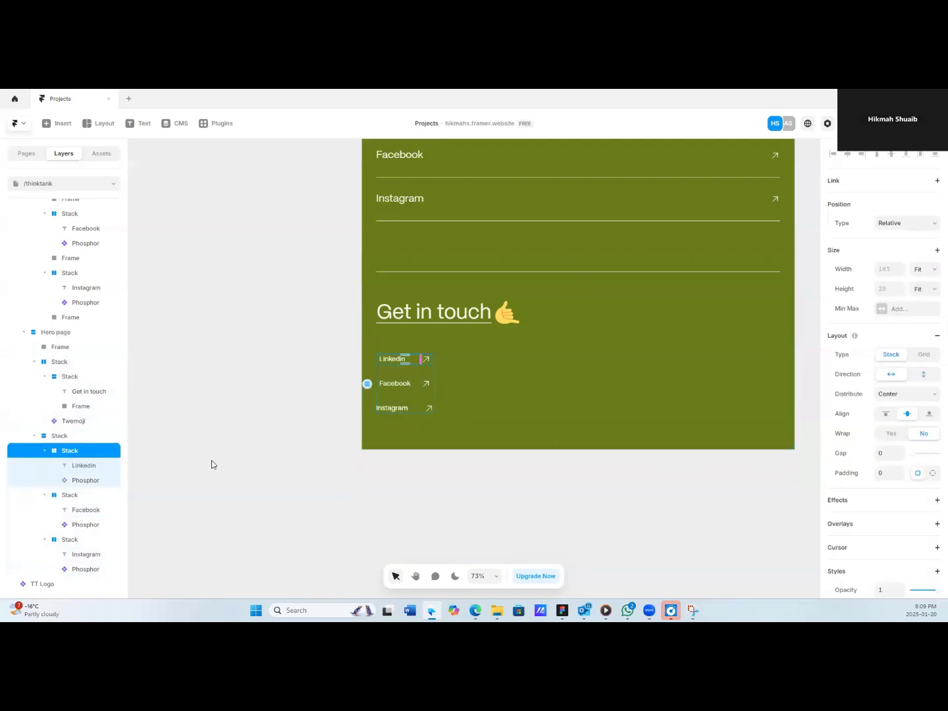
# Try to change the link texts' shared width and to set the Linkedin text's width to Fit Content.
pyautogui.click(74, 467)
pyautogui.keyDown('ctrl'); pyautogui.click(85, 512); pyautogui.keyUp('ctrl')
pyautogui.keyDown('ctrl'); pyautogui.click(86, 555); pyautogui.keyUp('ctrl')
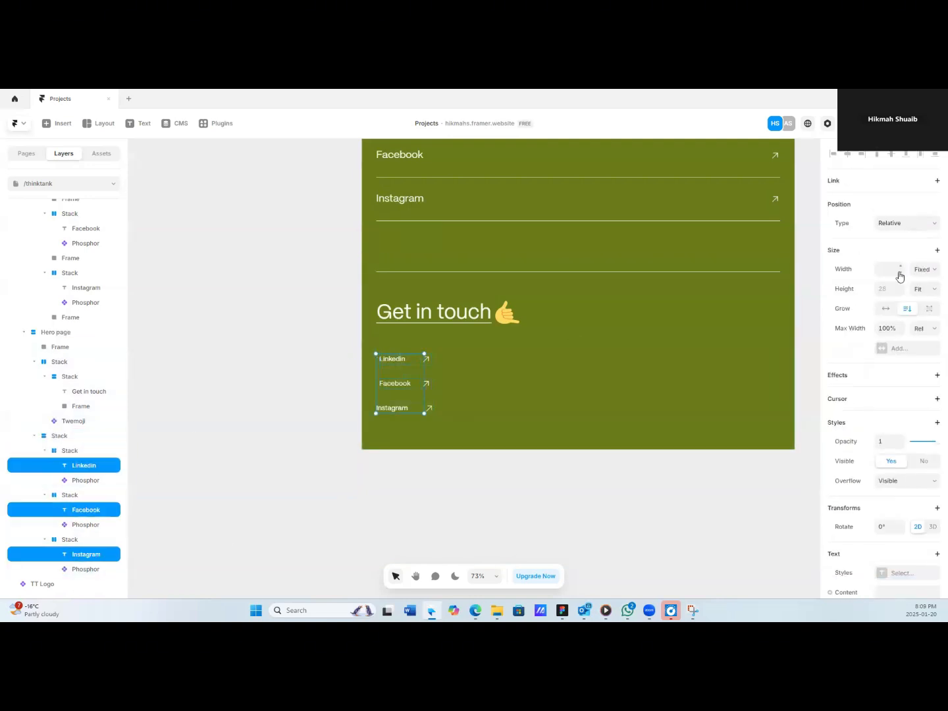
pyautogui.click(900, 273)
pyautogui.hotkey('ctrl', 'z')
pyautogui.click(923, 270)
pyautogui.click(825, 330)
pyautogui.click(84, 465)
pyautogui.click(923, 269)
pyautogui.click(921, 322)
pyautogui.click(527, 393)
pyautogui.hotkey('ctrl', 'z')
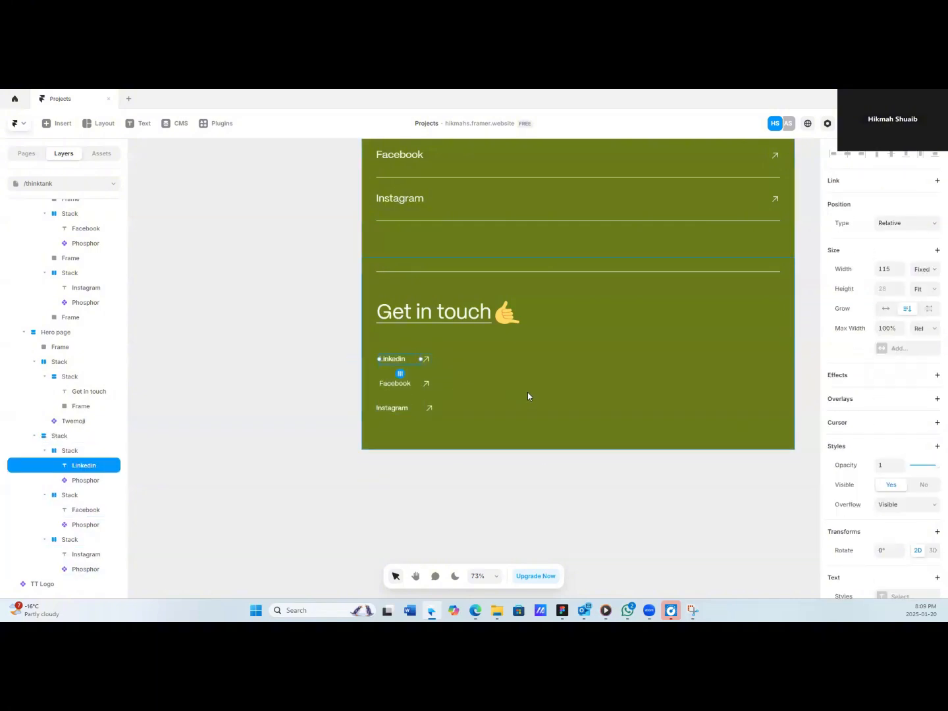
# Narrow the Linkedin, Facebook and Instagram texts, Linkedin to about 73 and Instagram to about 91, bringing each arrow close to its name.
pyautogui.moveTo(420, 358); pyautogui.dragTo(408, 408)
pyautogui.click(85, 511)
pyautogui.click(86, 554)
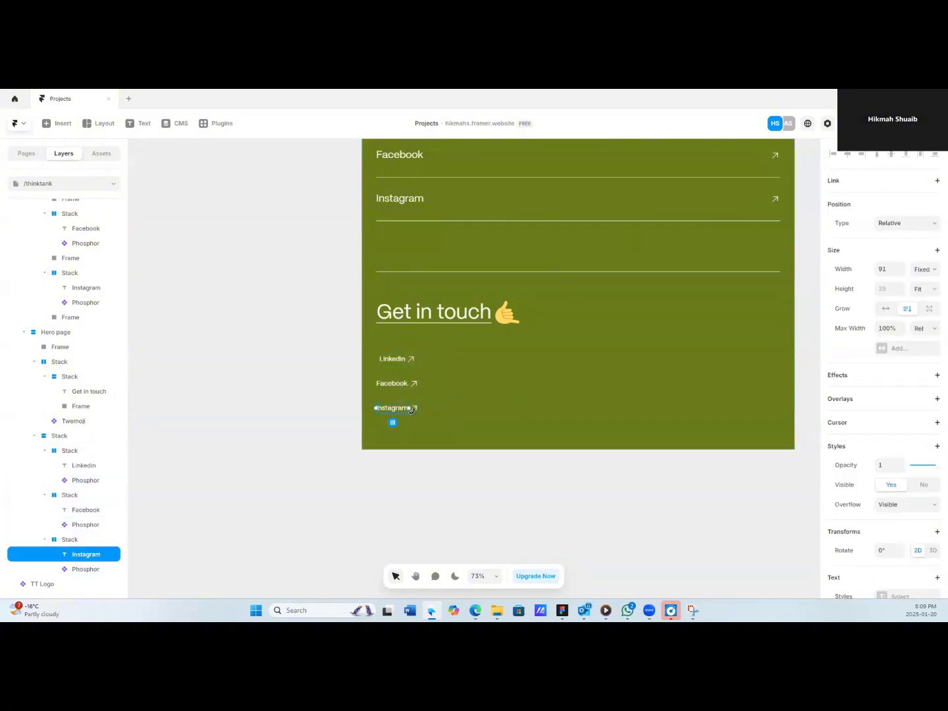
pyautogui.click(486, 425)
# Align the Get in touch links stack to the start and set its gap to 5.
pyautogui.click(59, 435)
pyautogui.click(885, 360)
pyautogui.click(899, 404)
pyautogui.click(900, 406)
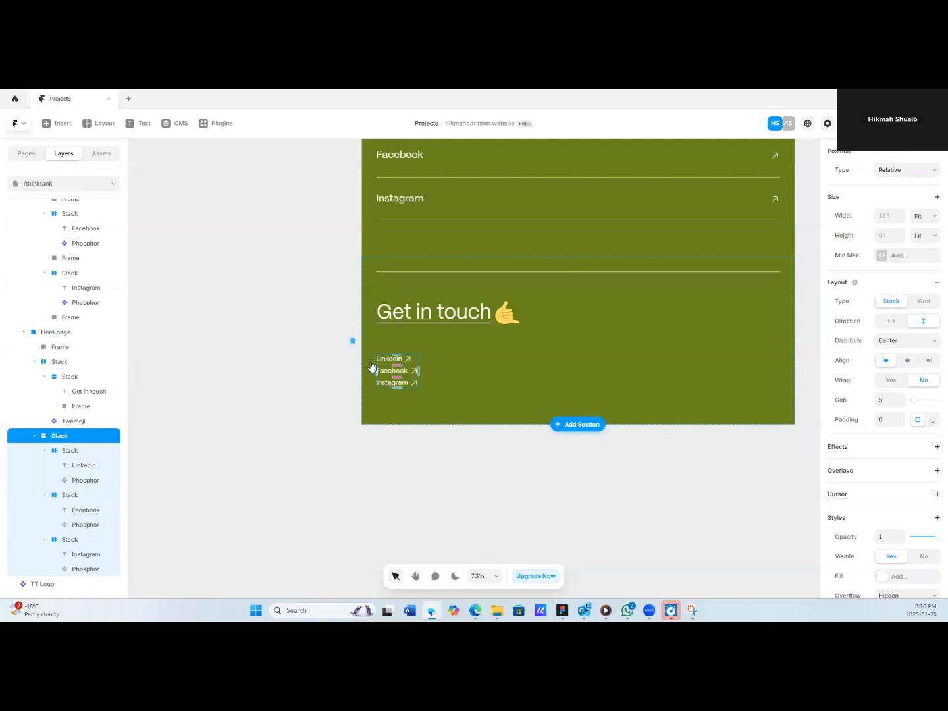
# Try to set the three link texts below Get in touch to Fit Content width.
pyautogui.click(328, 370)
pyautogui.scroll(2, 395, 290)
pyautogui.keyDown('ctrl'); pyautogui.click(401, 284); pyautogui.keyUp('ctrl')
pyautogui.keyDown('ctrl'); pyautogui.click(391, 442); pyautogui.keyUp('ctrl')
pyautogui.keyDown('ctrl'); pyautogui.click(400, 282); pyautogui.keyUp('ctrl')
pyautogui.keyDown('ctrl'); pyautogui.click(392, 441); pyautogui.keyUp('ctrl')
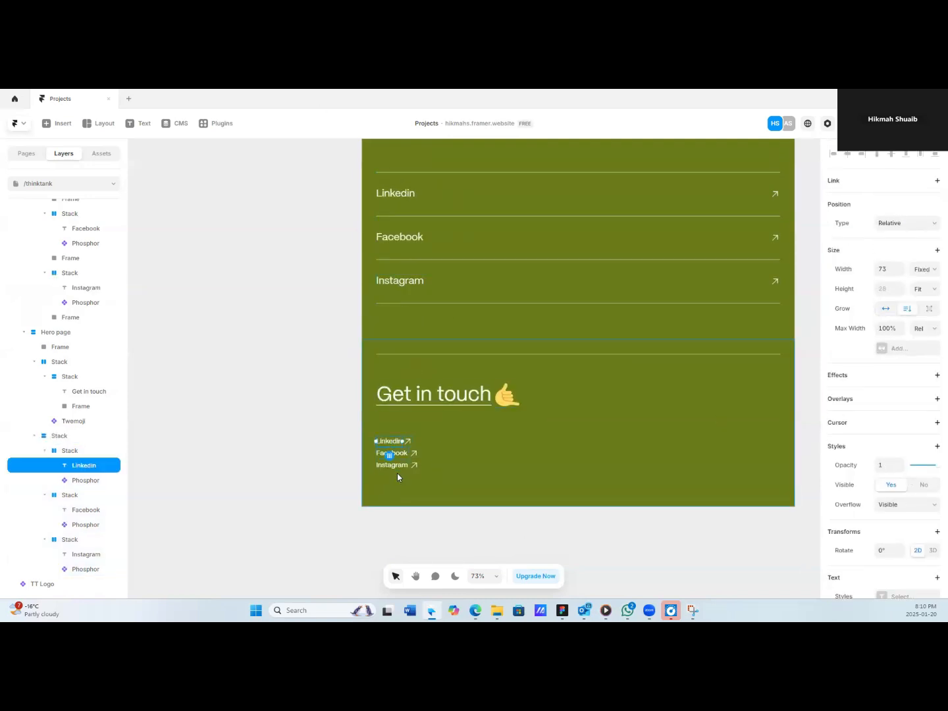
pyautogui.keyDown('ctrl'); pyautogui.click(86, 511); pyautogui.keyUp('ctrl')
pyautogui.keyDown('ctrl'); pyautogui.click(87, 555); pyautogui.keyUp('ctrl')
pyautogui.keyDown('ctrl'); pyautogui.click(88, 568); pyautogui.keyUp('ctrl')
pyautogui.click(93, 511)
pyautogui.keyDown('ctrl'); pyautogui.click(84, 465); pyautogui.keyUp('ctrl')
pyautogui.keyDown('ctrl'); pyautogui.click(87, 554); pyautogui.keyUp('ctrl')
pyautogui.click(926, 269)
pyautogui.click(925, 319)
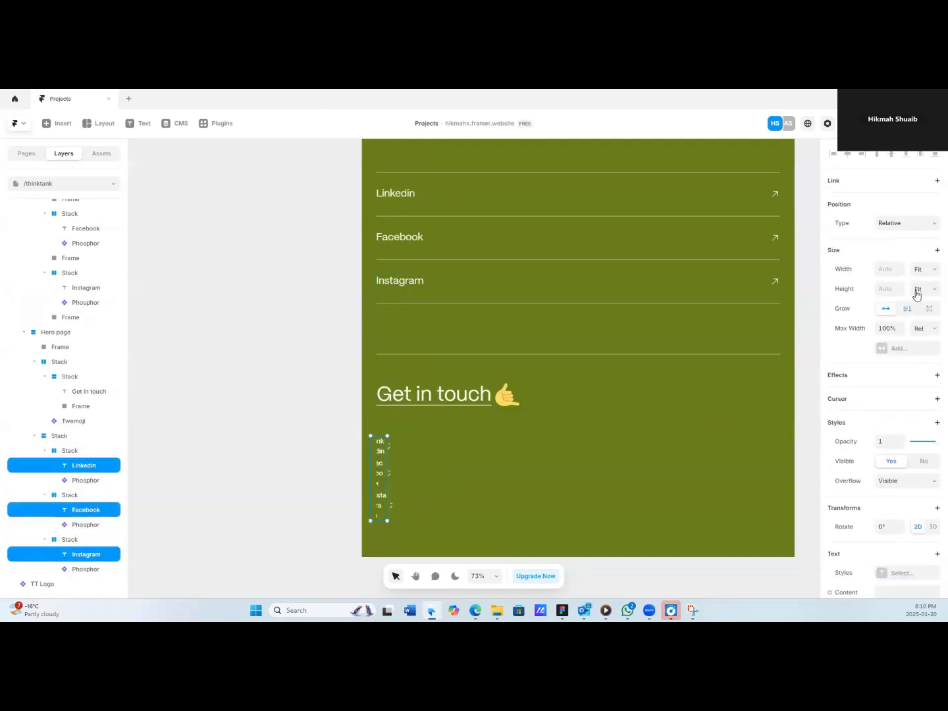
pyautogui.hotkey('ctrl', 'z')
# Try auto-width growth on the three link texts, and undo the change.
pyautogui.click(883, 309)
pyautogui.click(385, 477)
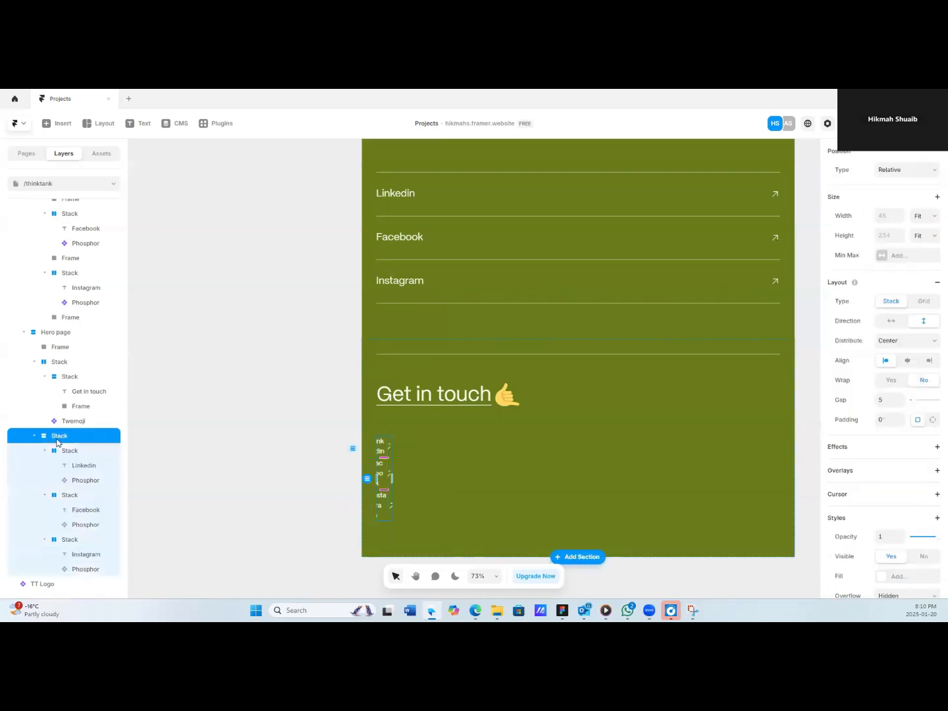
pyautogui.click(64, 332)
pyautogui.hotkey('ctrl', 'z')
pyautogui.hotkey('ctrl', 'z')
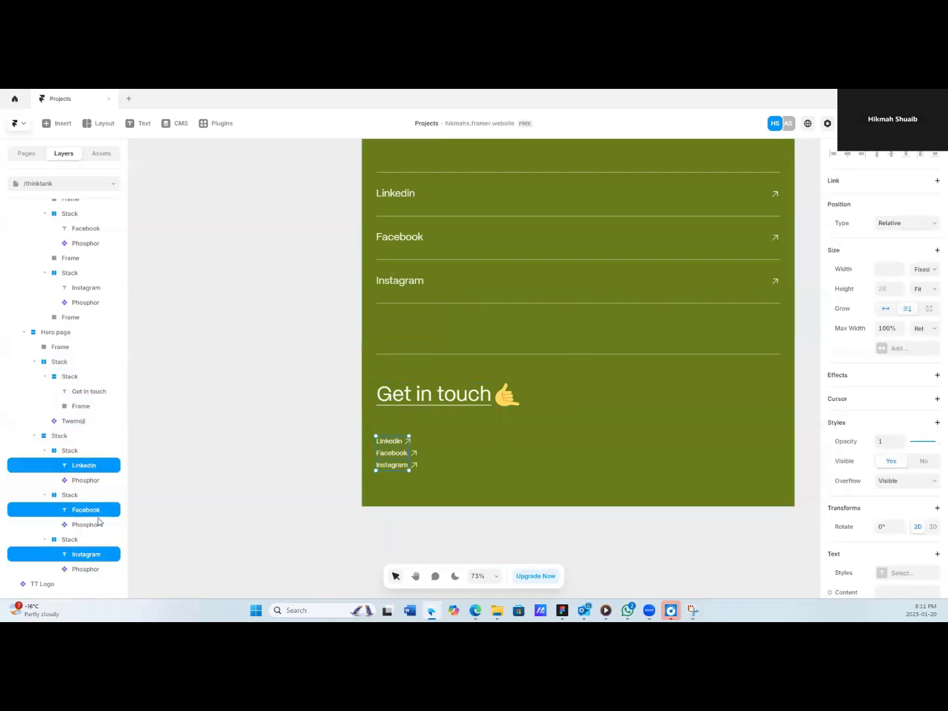
# Copy the Linkedin text out of its Get in touch link row, duplicate it twice and wrap the three copies in a vertical stack.
pyautogui.keyDown('ctrl'); pyautogui.click(400, 282); pyautogui.keyUp('ctrl')
pyautogui.keyDown('ctrl'); pyautogui.click(387, 444); pyautogui.keyUp('ctrl')
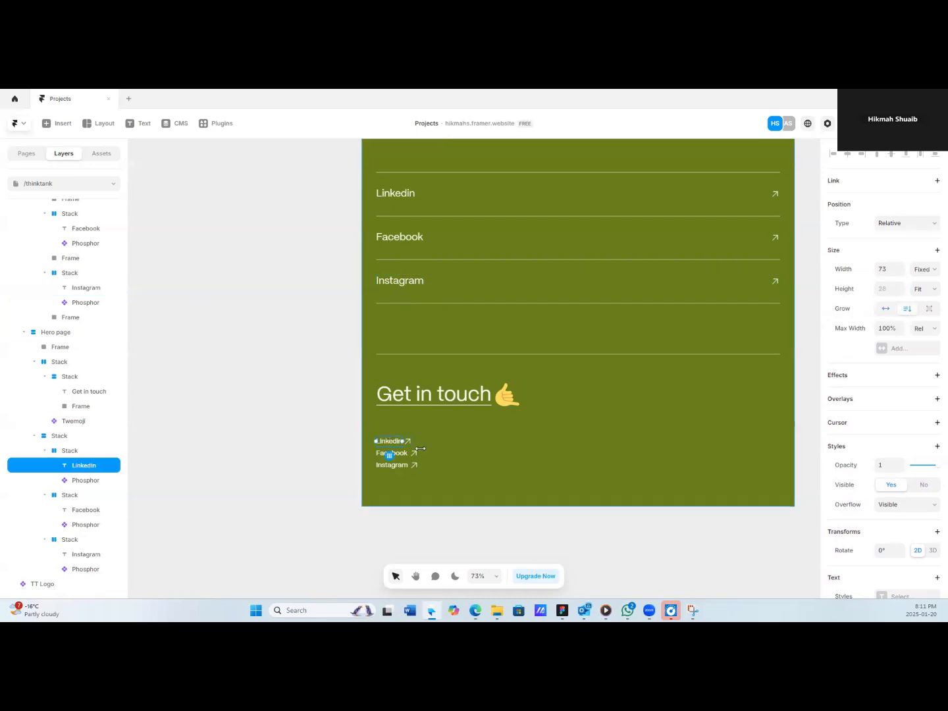
pyautogui.moveTo(386, 443); pyautogui.dragTo(411, 447)
pyautogui.hotkey('ctrl', 'd')
pyautogui.hotkey('ctrl', 'd')
pyautogui.click(69, 436)
pyautogui.keyDown('shift'); pyautogui.click(72, 465); pyautogui.keyUp('shift')
pyautogui.rightClick(72, 465)
pyautogui.click(96, 424)
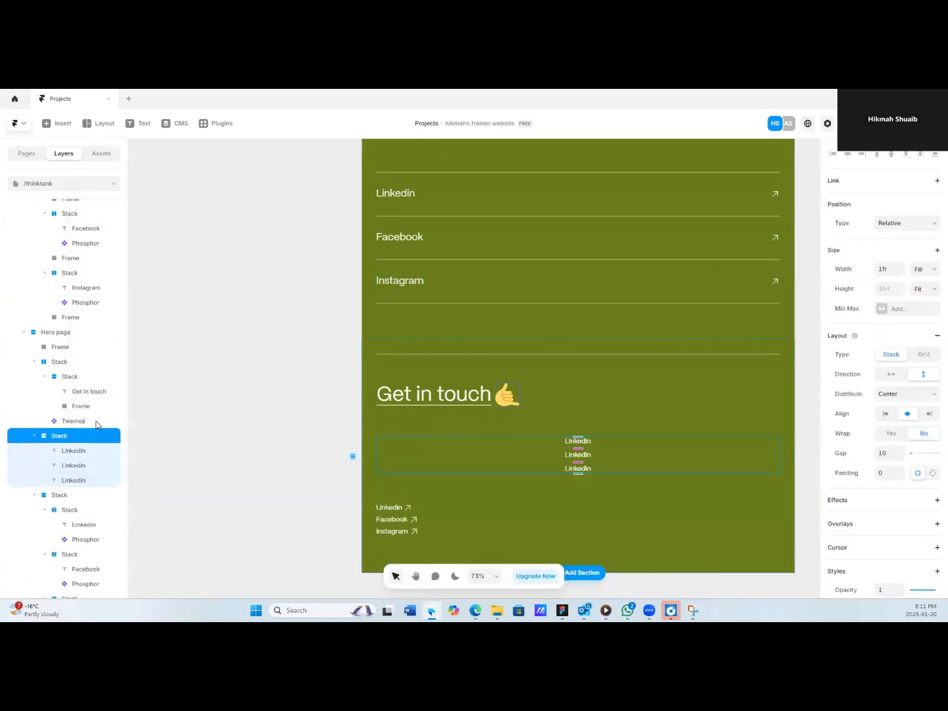
# Set the new Linkedin stack's width to Fit Content and its gap to 5, and duplicate the stack.
pyautogui.click(917, 271)
pyautogui.click(923, 318)
pyautogui.hscroll(2, 524, 542)
pyautogui.scroll(-2, 520, 184)
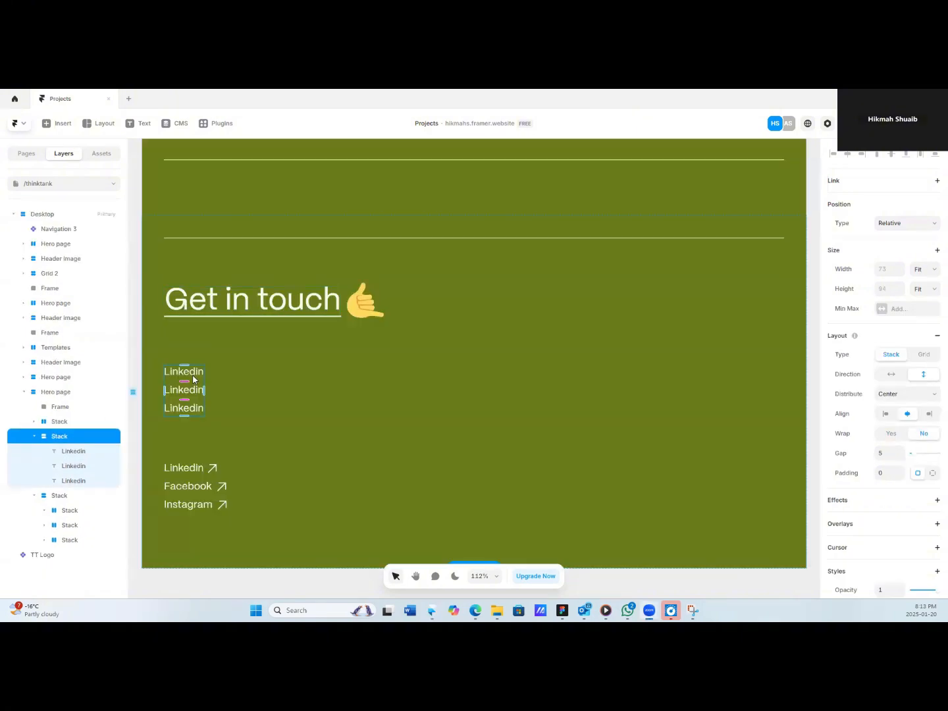
pyautogui.hotkey('ctrl', 'd')
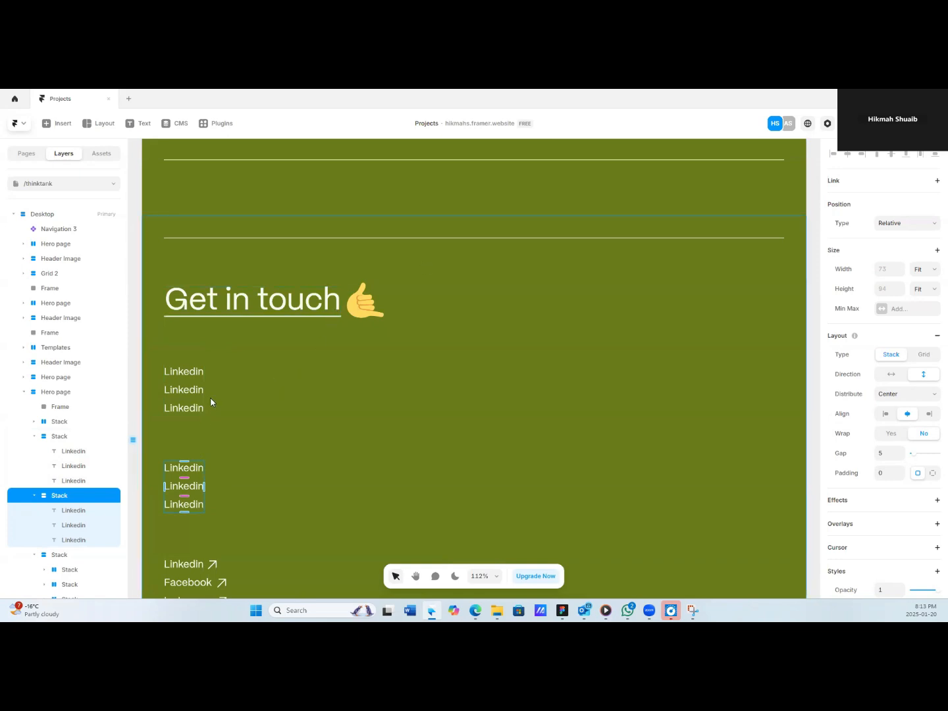
# Move the divider frame out of the Get in touch section, placing it directly above that section in the layer order.
pyautogui.click(254, 264)
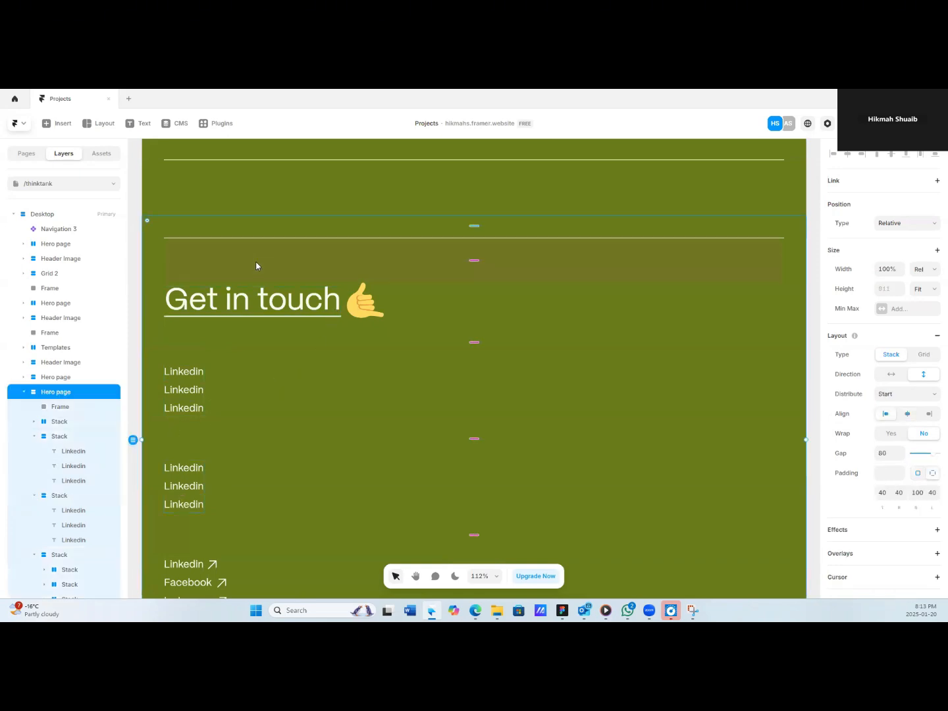
pyautogui.click(36, 437)
pyautogui.click(35, 453)
pyautogui.click(54, 470)
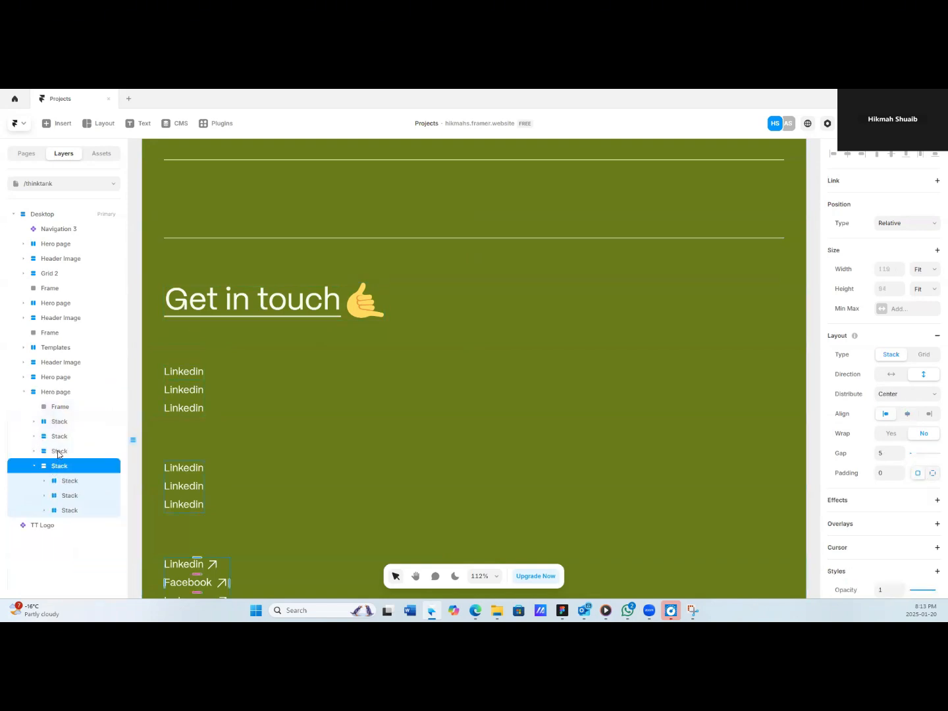
pyautogui.keyDown('shift'); pyautogui.click(56, 422); pyautogui.keyUp('shift')
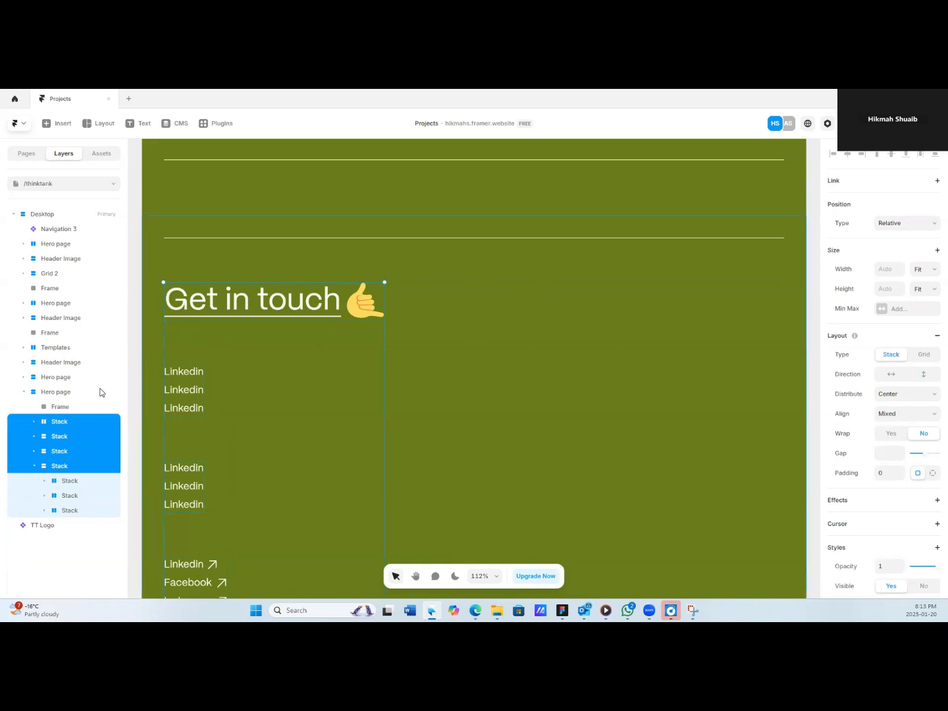
pyautogui.moveTo(74, 408)
pyautogui.mouseDown()
pyautogui.moveTo(62, 408)
pyautogui.moveTo(63, 389)
pyautogui.moveTo(72, 403)
pyautogui.mouseUp()
# Set the Get in touch section's layout direction to horizontal, putting the heading and link stacks side by side.
pyautogui.click(364, 306)
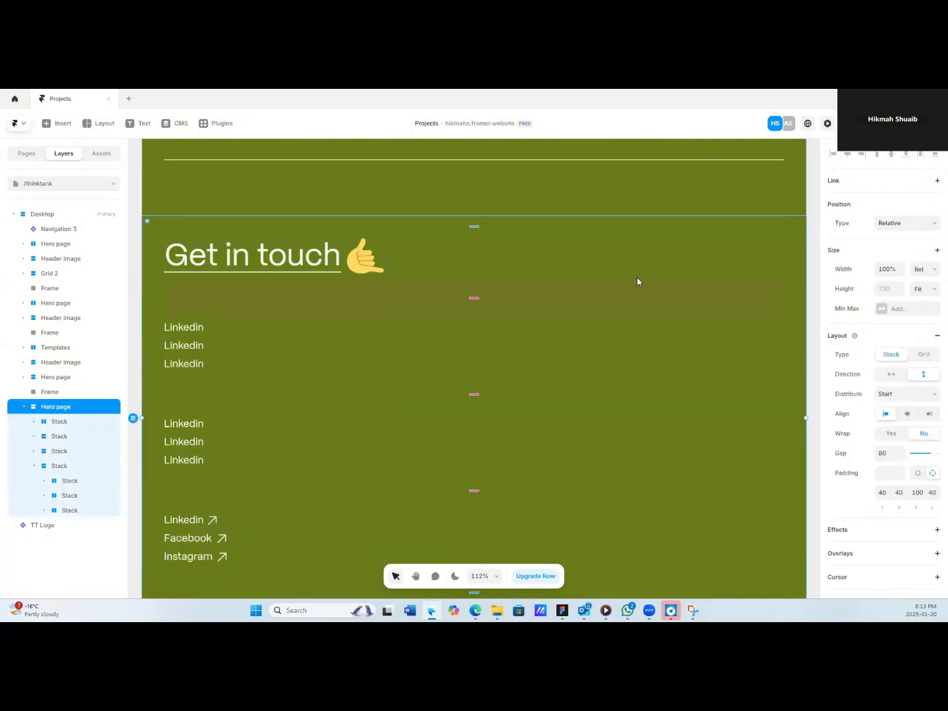
pyautogui.click(889, 376)
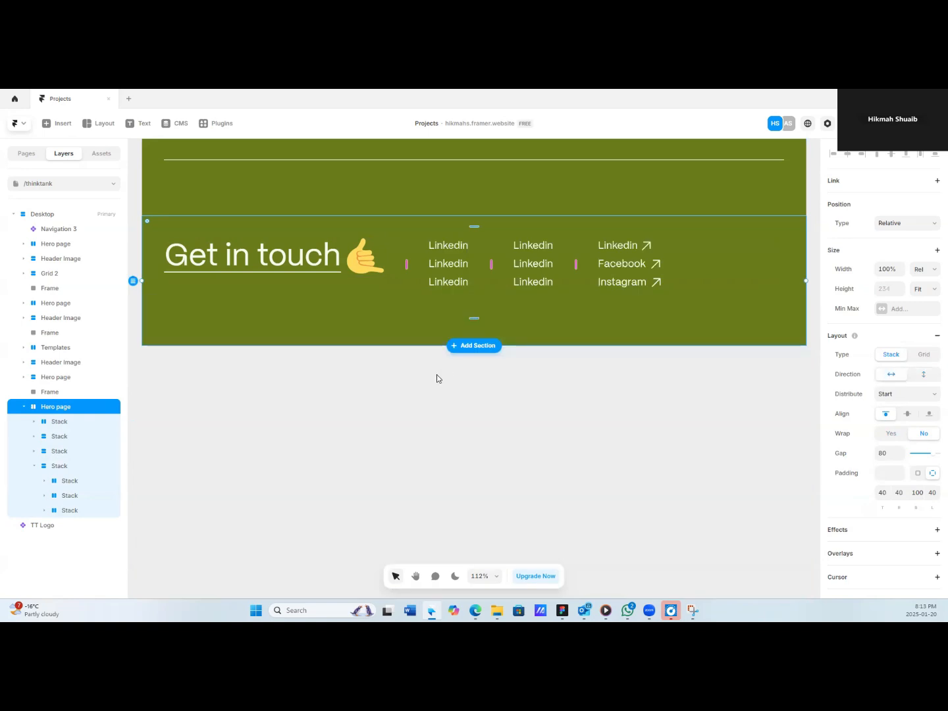
pyautogui.scroll(1, 547, 310)
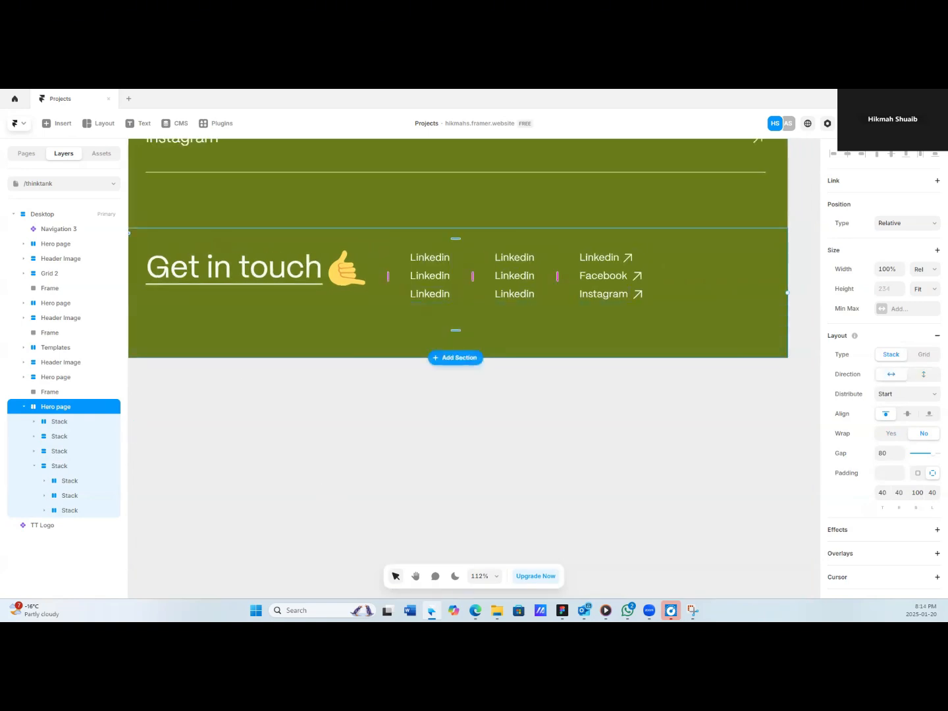
# Try Space Between, Center, Space Around and Space Evenly distribution on the Get in touch section, and return it to Start.
pyautogui.click(883, 392)
pyautogui.click(888, 443)
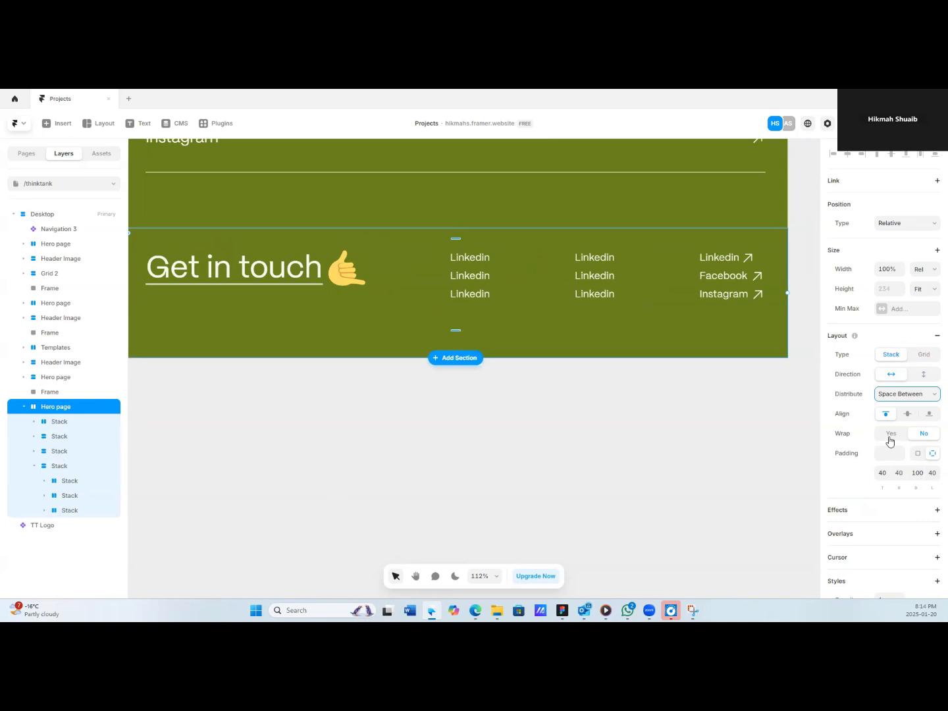
pyautogui.scroll(2, 332, 475)
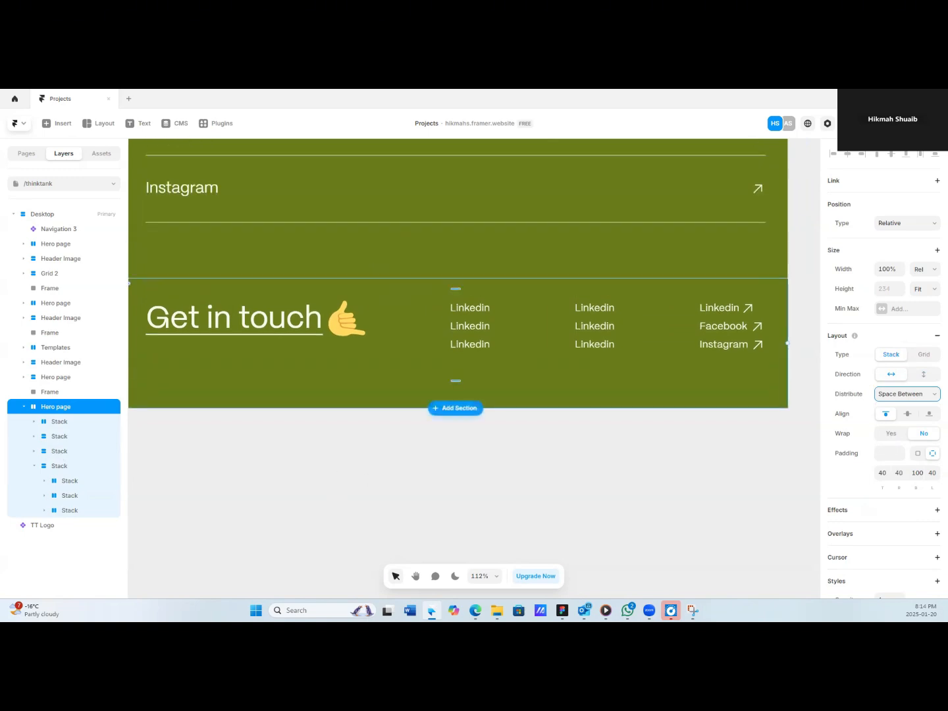
pyautogui.click(897, 397)
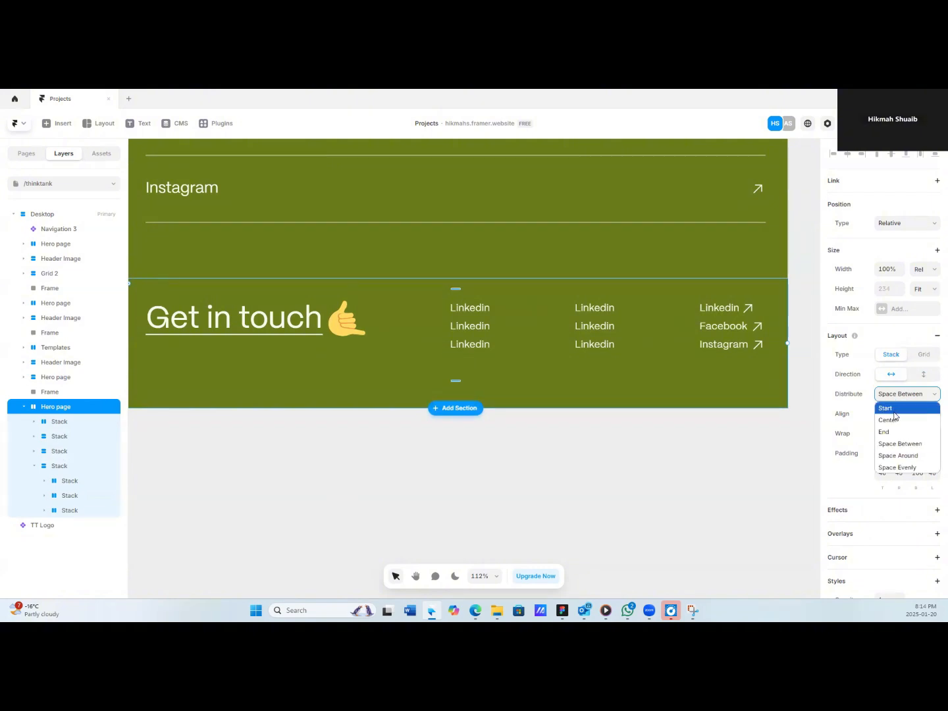
pyautogui.click(892, 418)
pyautogui.hotkey('ctrl', 'z')
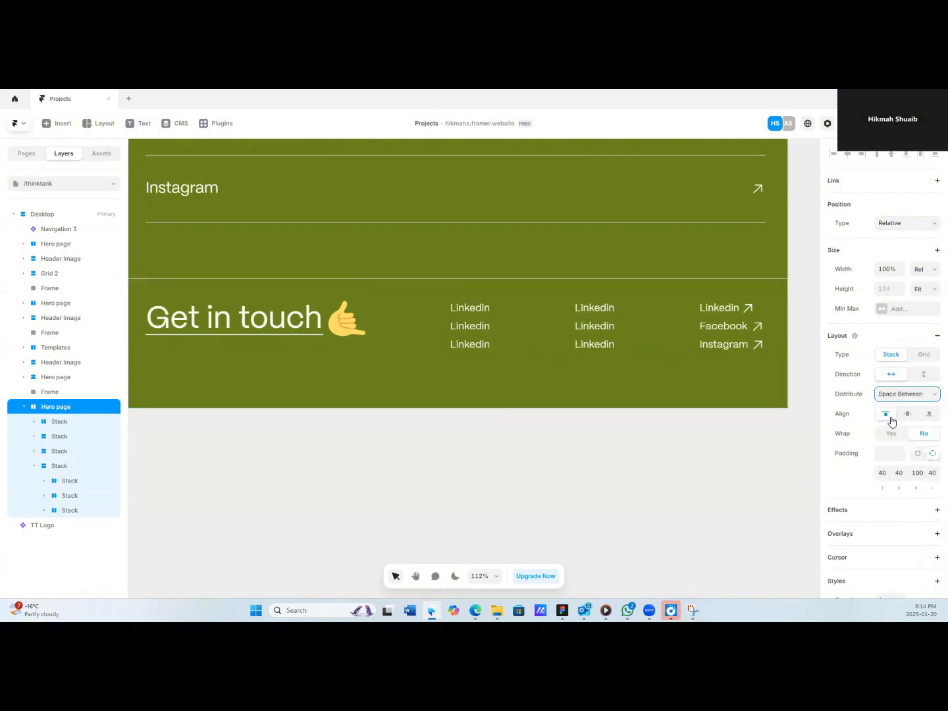
pyautogui.click(893, 398)
pyautogui.click(903, 453)
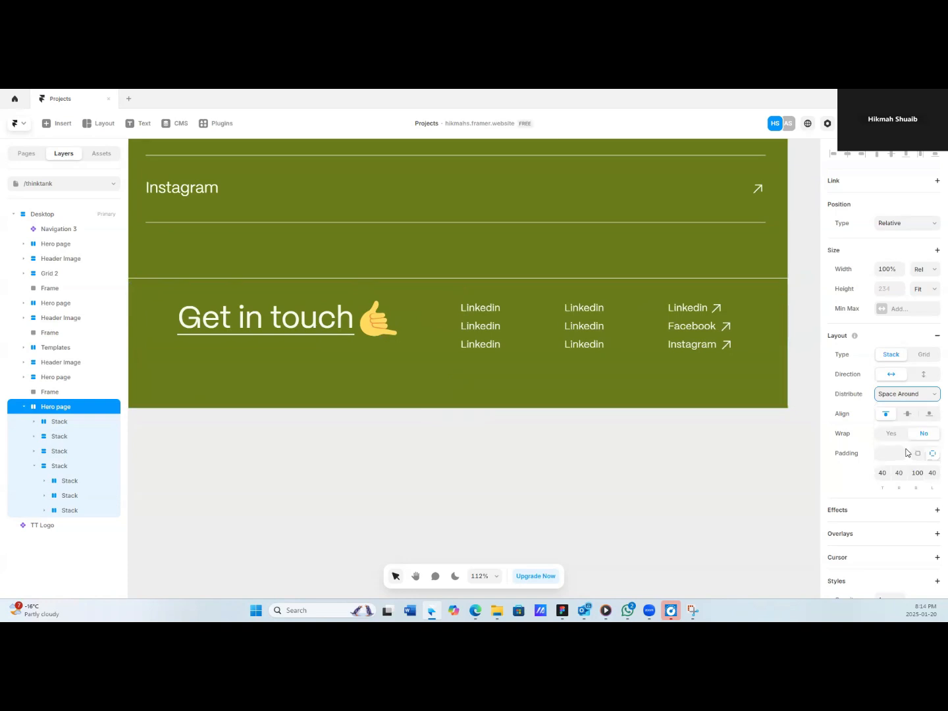
pyautogui.click(908, 397)
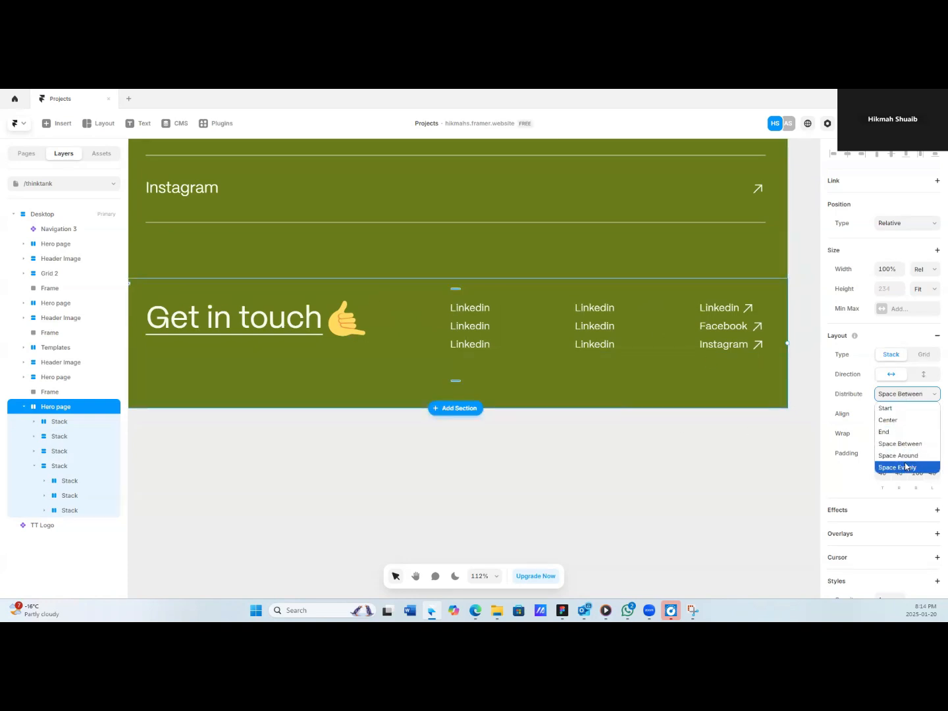
pyautogui.click(904, 464)
pyautogui.hotkey('ctrl', 'z')
pyautogui.hotkey('ctrl', 'z')
pyautogui.hotkey('ctrl', 'z')
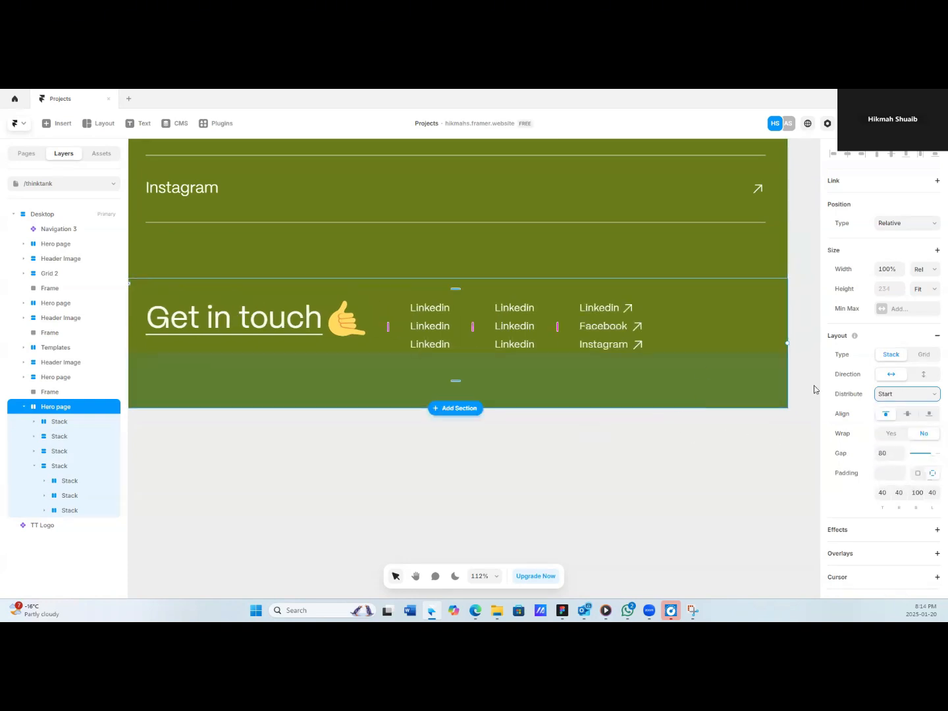
pyautogui.click(921, 398)
pyautogui.click(898, 412)
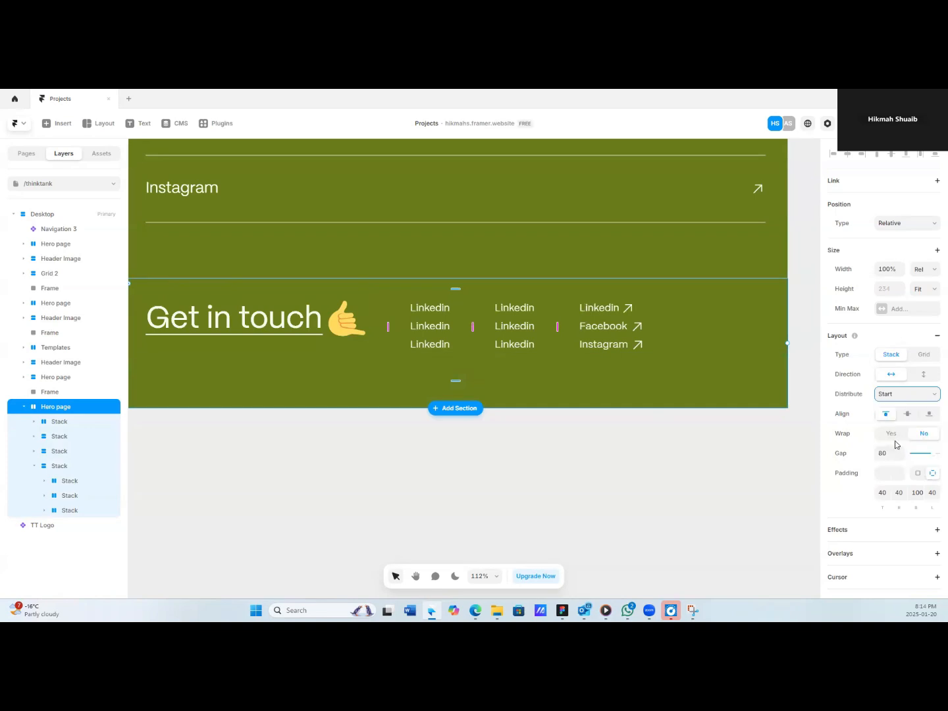
# Try a gap of 120 between the Get in touch section's columns, and set it to 140.
pyautogui.click(934, 454)
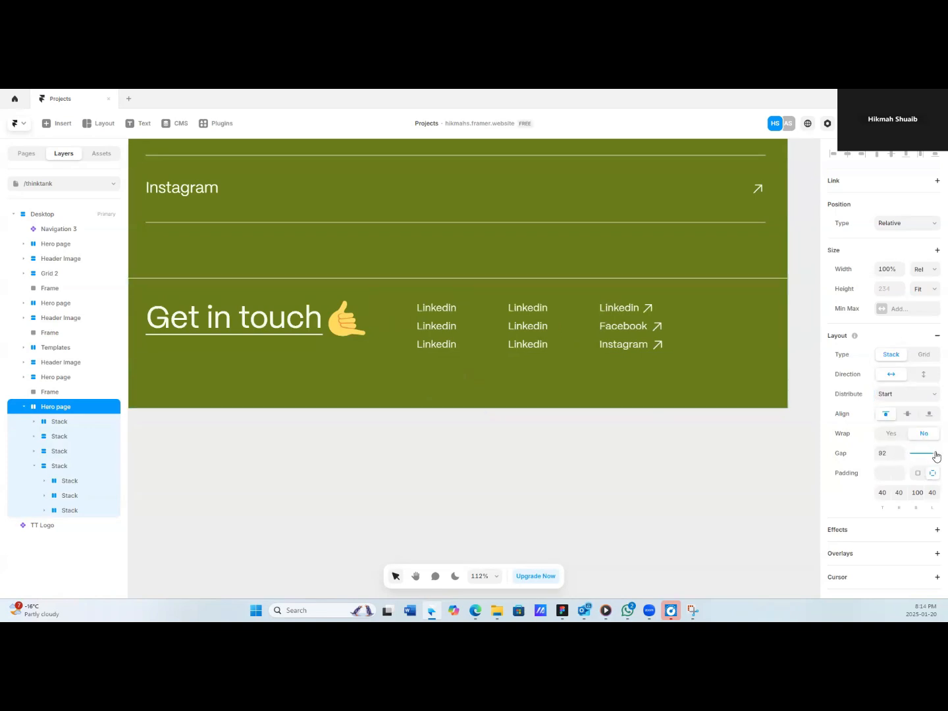
pyautogui.click(889, 451)
pyautogui.write('120')
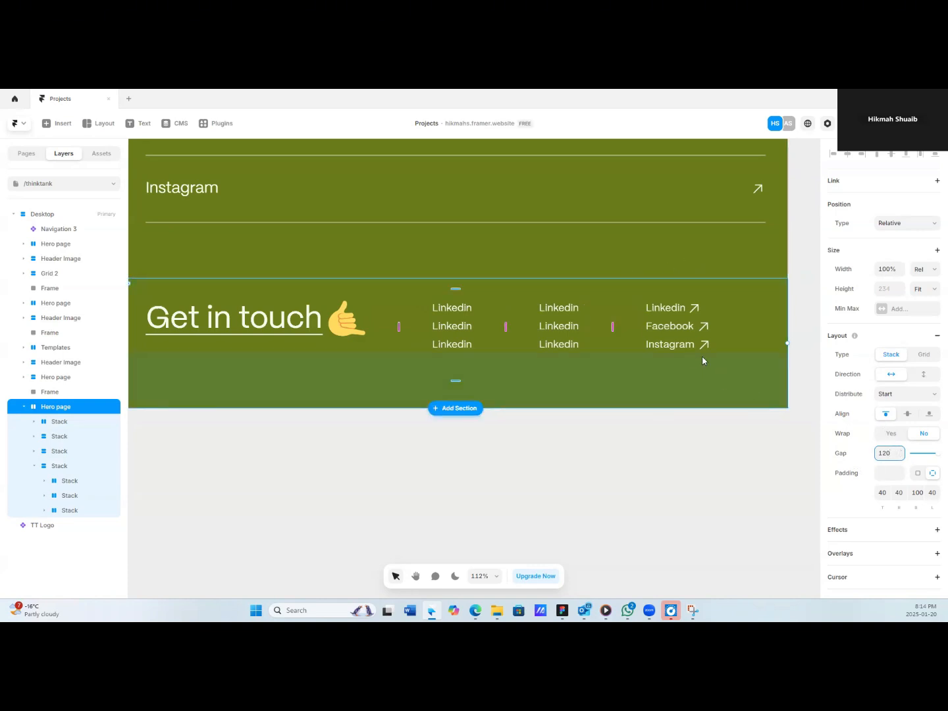
pyautogui.moveTo(889, 453); pyautogui.dragTo(870, 459)
pyautogui.hscroll(-1, 505, 395)
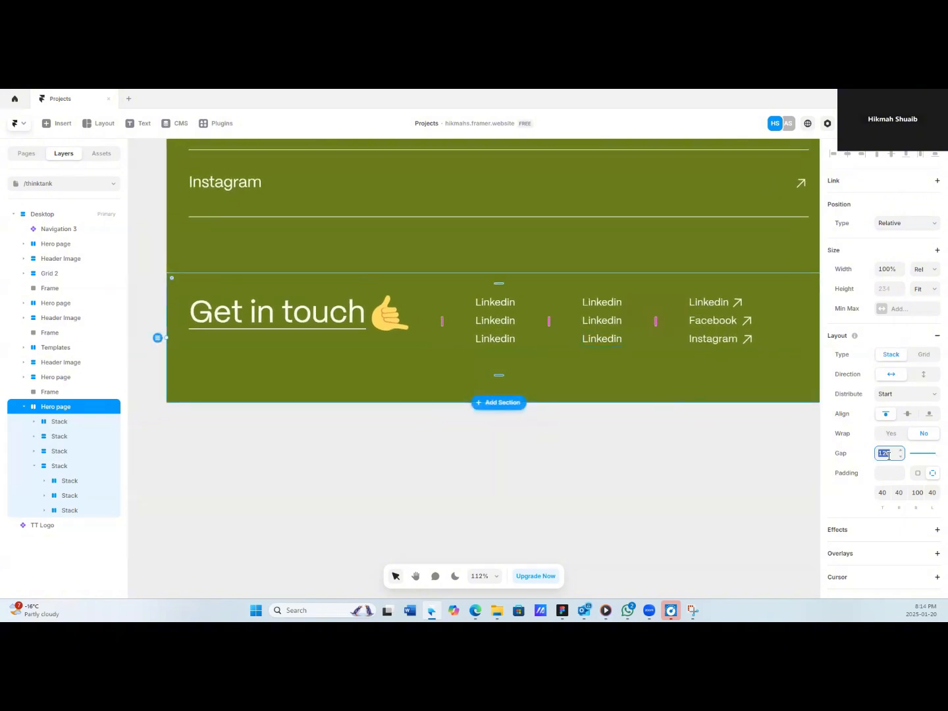
pyautogui.write('140')
pyautogui.hscroll(2, 674, 369)
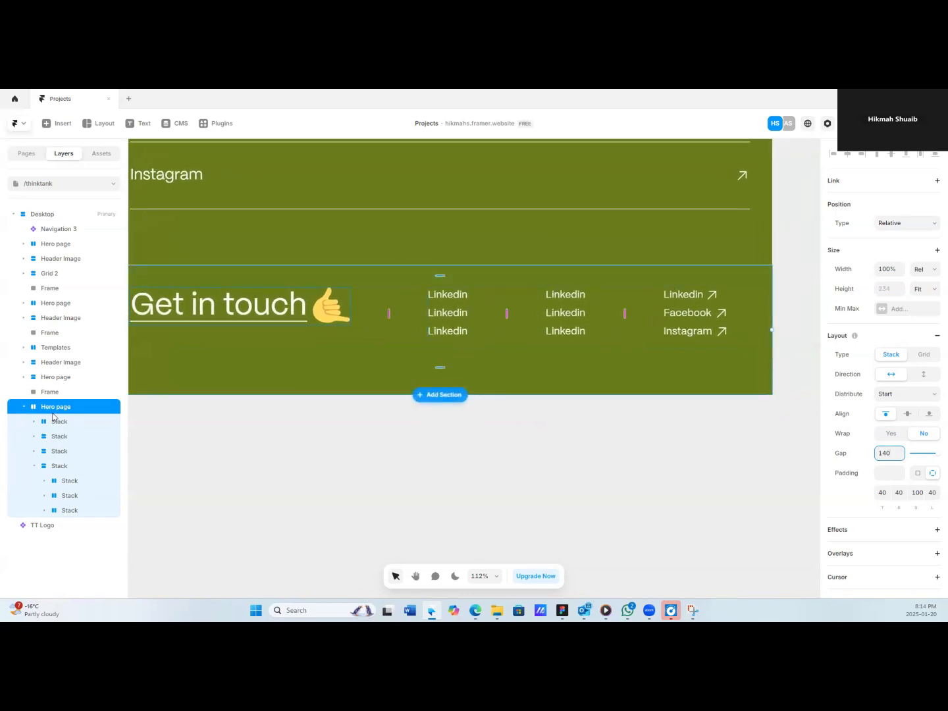
# Examine the size and position settings of the divider lines around the Get in touch section and compare them with the section's own layout.
pyautogui.click(57, 392)
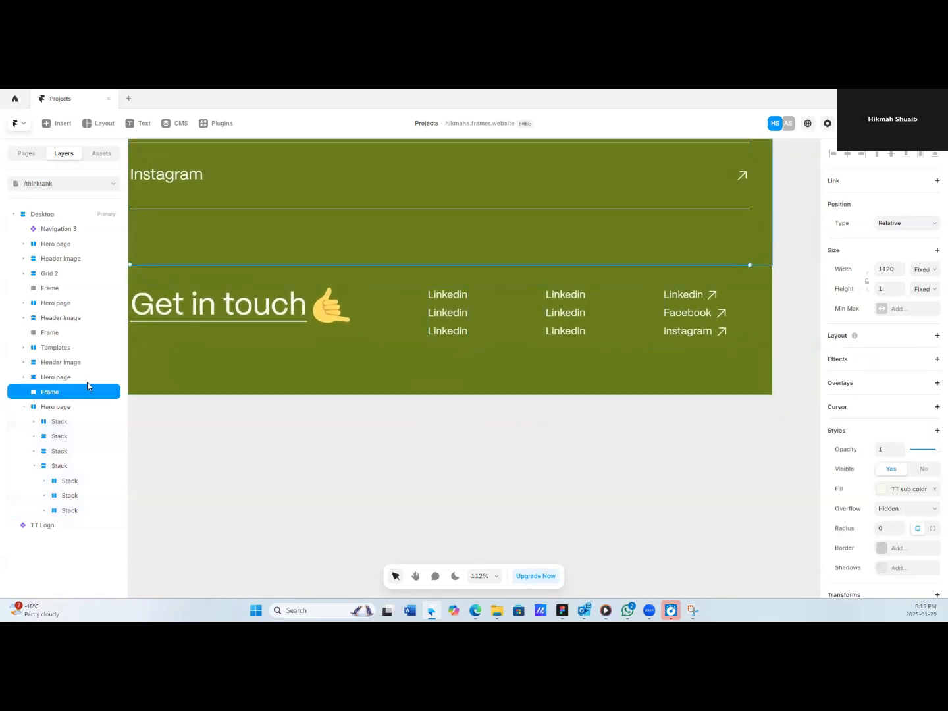
pyautogui.hscroll(-2, 465, 250)
pyautogui.click(301, 281)
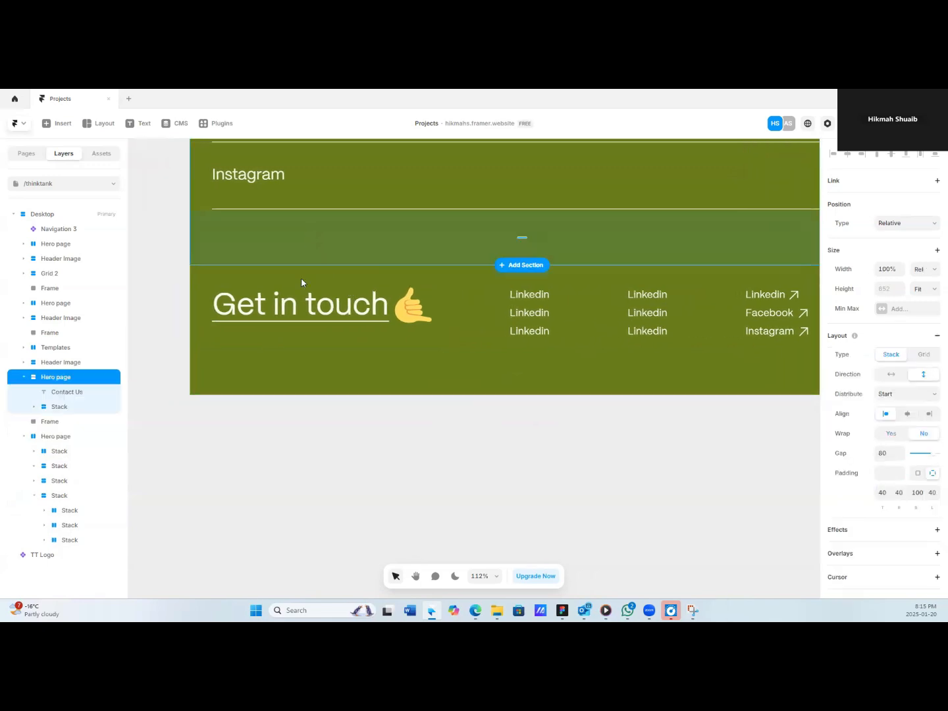
pyautogui.click(304, 352)
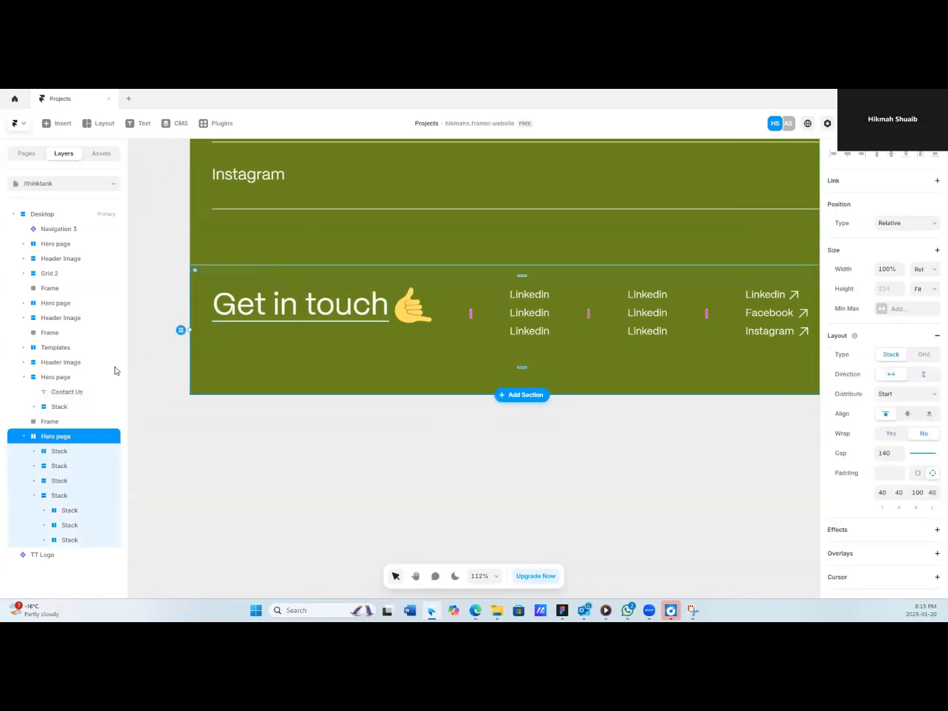
pyautogui.click(258, 266)
pyautogui.hscroll(2, 649, 288)
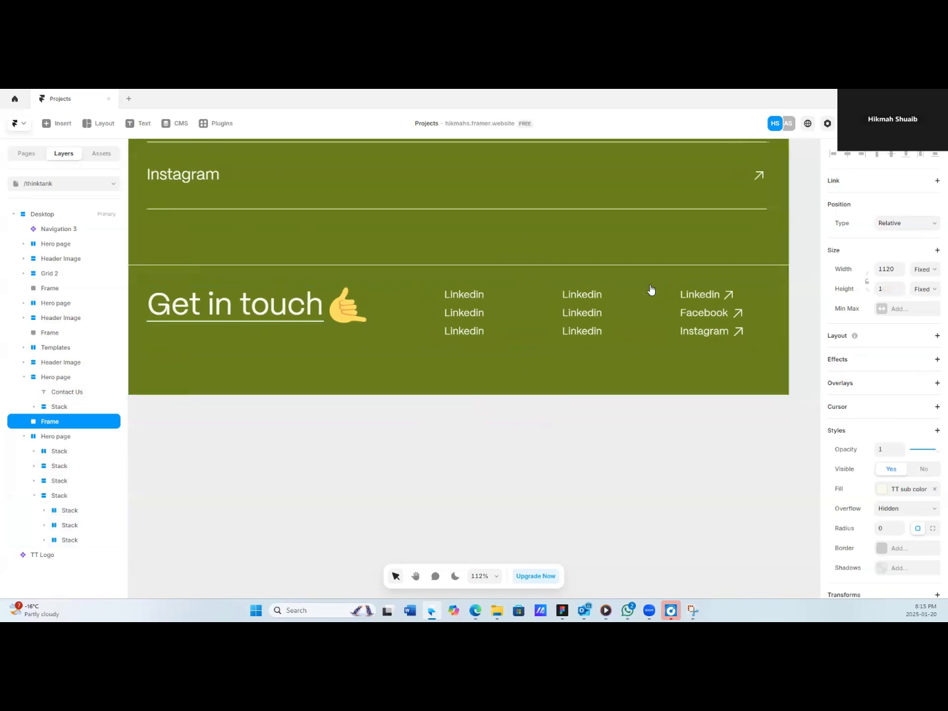
pyautogui.click(649, 210)
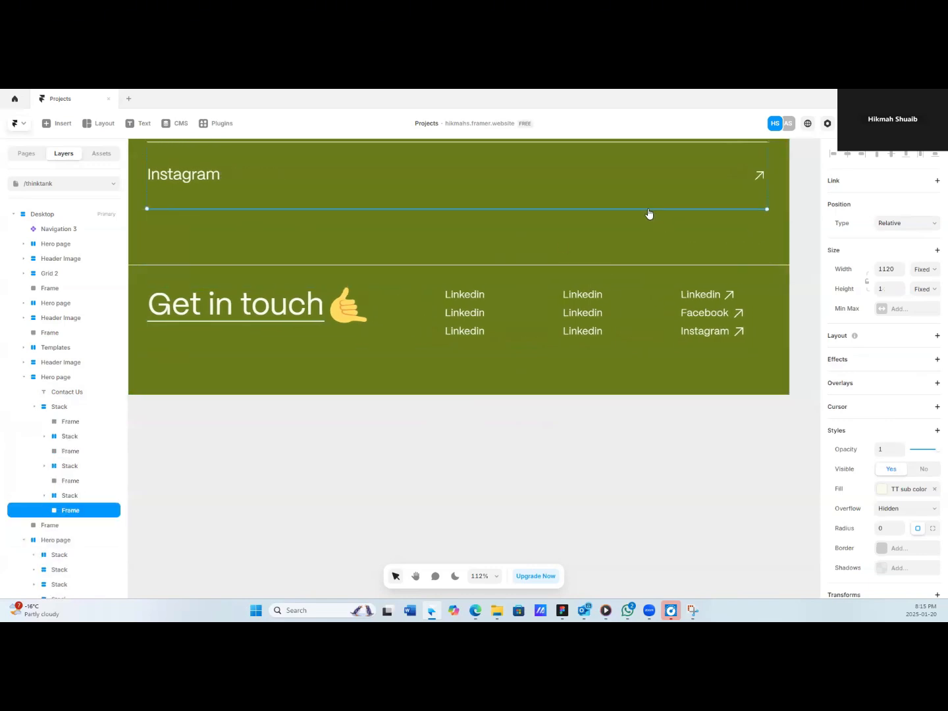
pyautogui.click(638, 268)
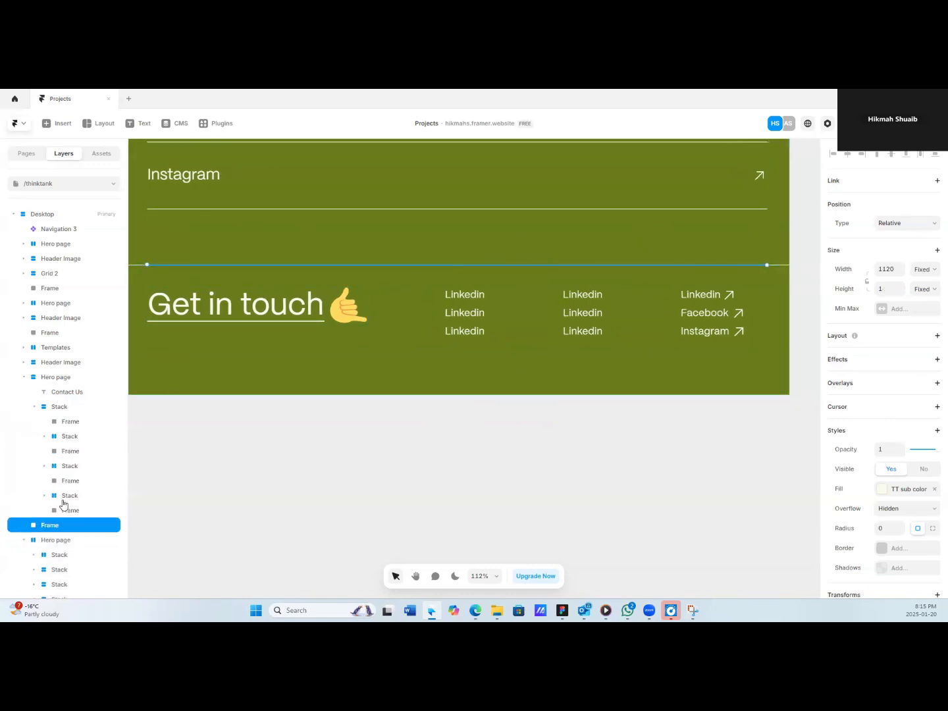
pyautogui.click(59, 544)
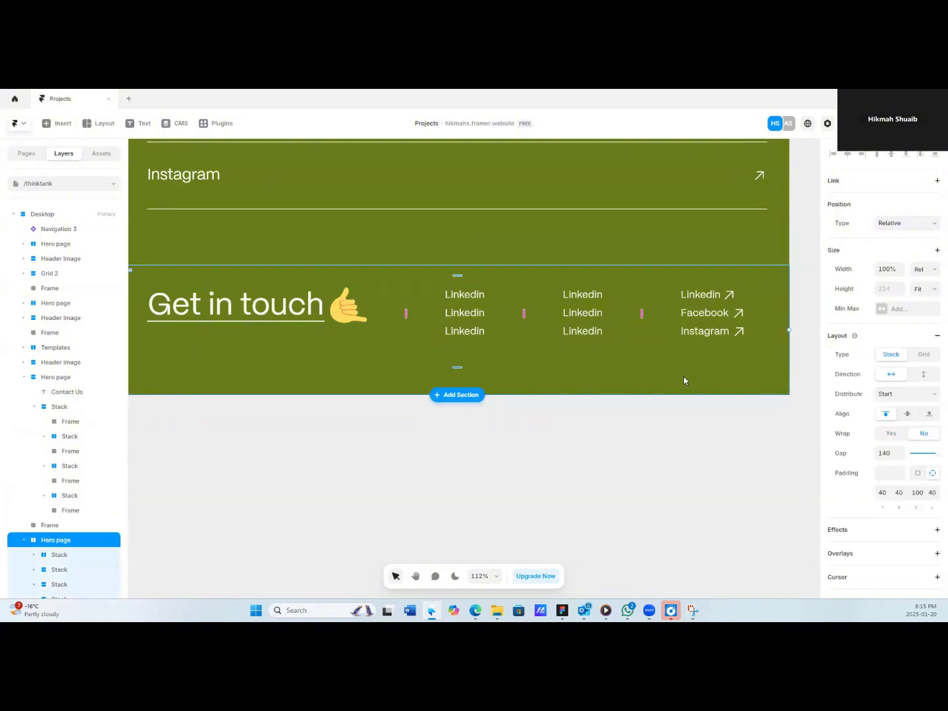
pyautogui.click(441, 265)
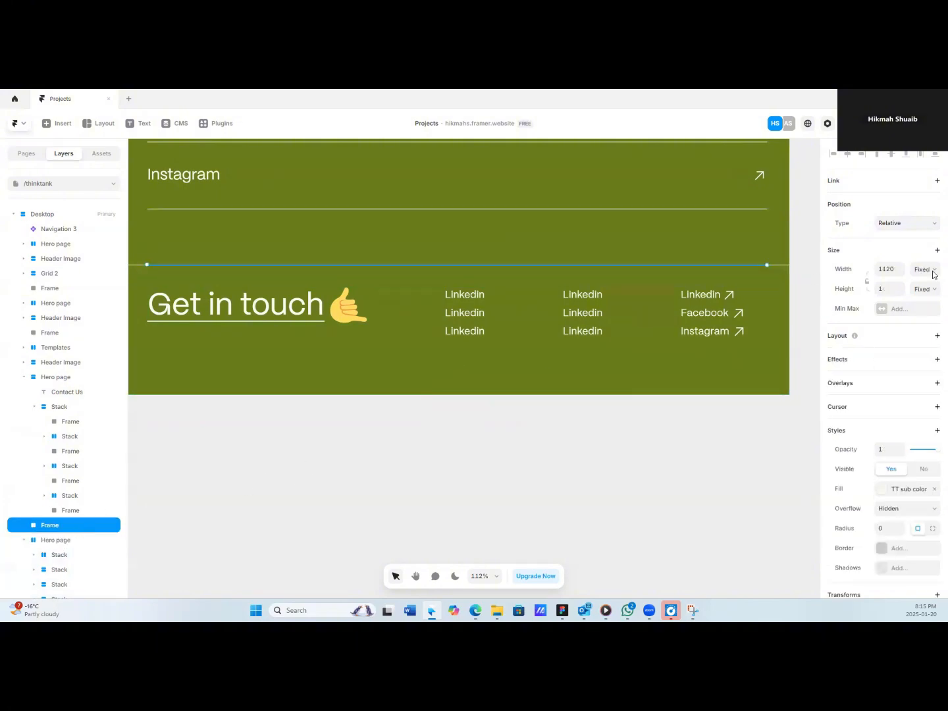
pyautogui.hscroll(-1, 435, 282)
pyautogui.scroll(-3, 437, 277)
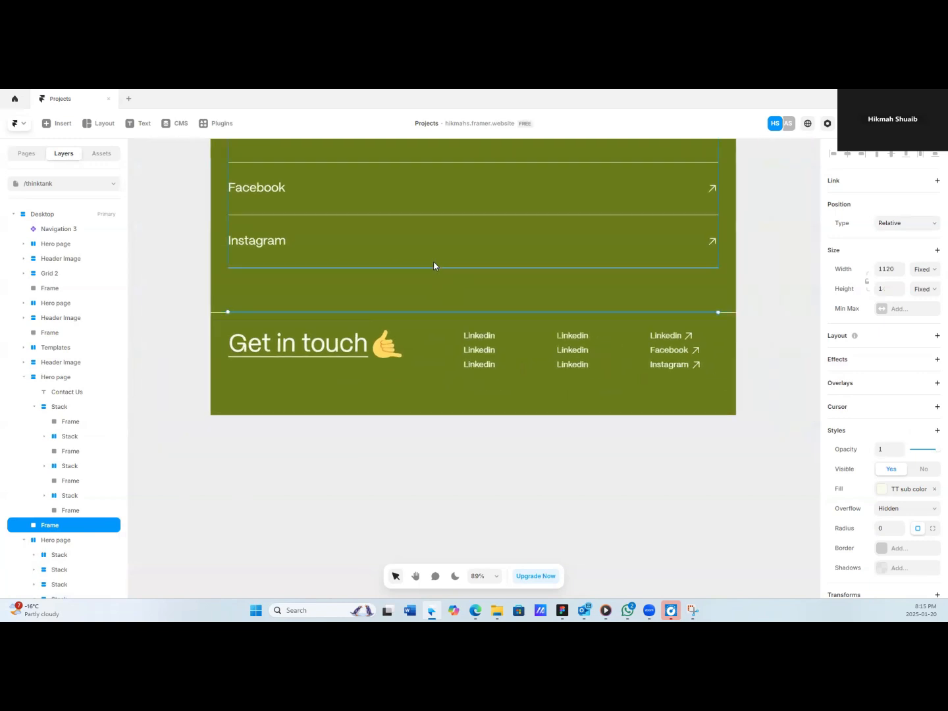
pyautogui.scroll(1, 435, 262)
pyautogui.click(274, 369)
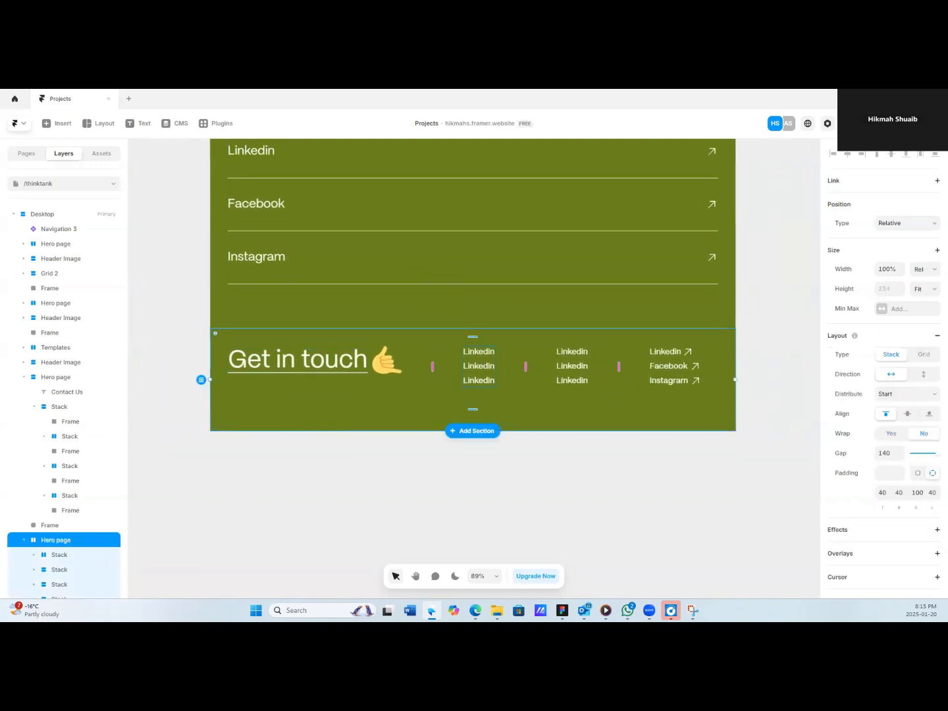
pyautogui.scroll(-1, 264, 501)
pyautogui.scroll(1, 148, 430)
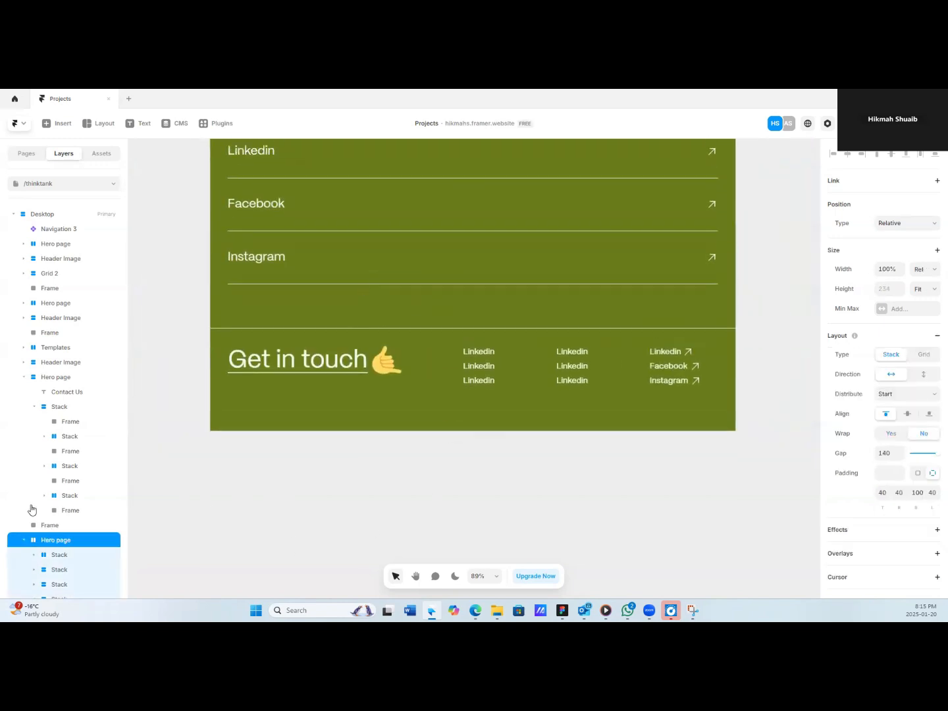
pyautogui.scroll(-1, 32, 507)
pyautogui.scroll(-1, 264, 449)
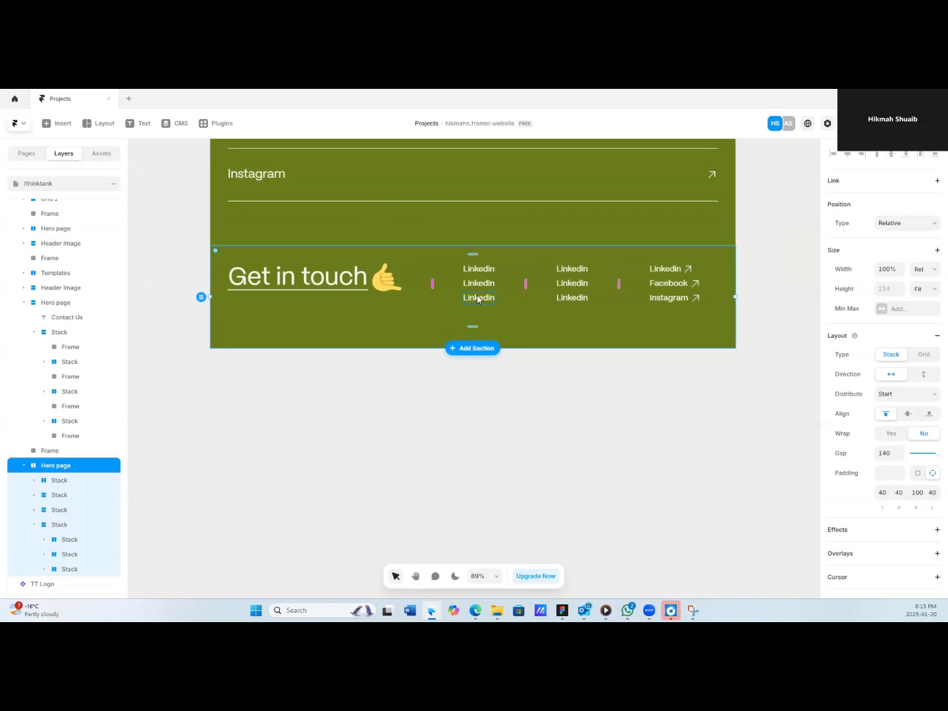
pyautogui.scroll(2, 488, 296)
pyautogui.scroll(-2, 418, 313)
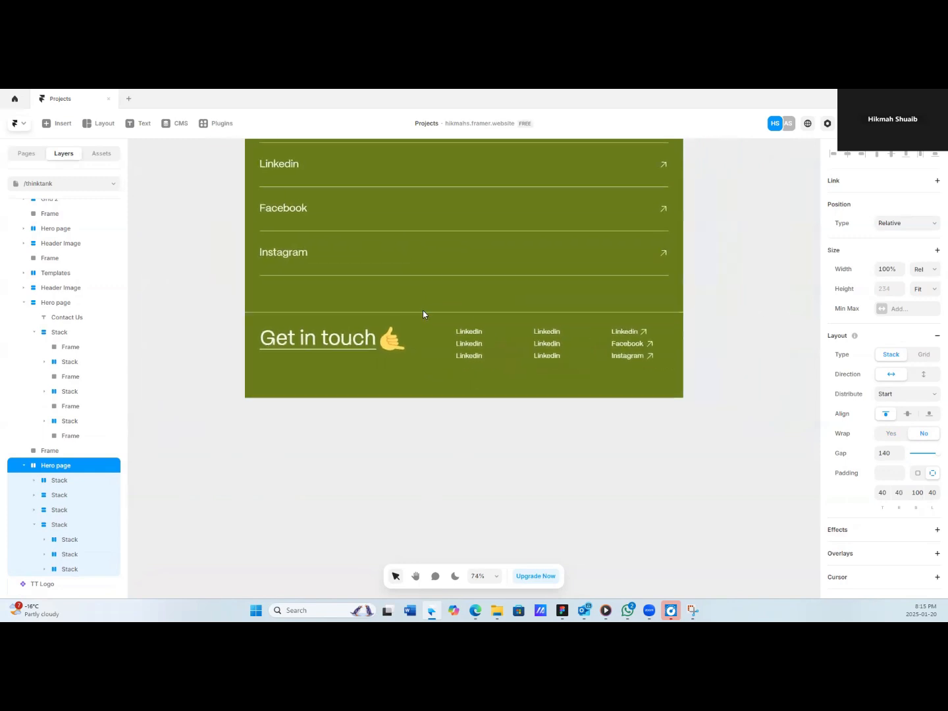
# Duplicate the underlined Get in touch link with its dot icon from the templates section and move the copy onto the canvas beside the footer.
pyautogui.scroll(4, 424, 308)
pyautogui.scroll(5, 424, 308)
pyautogui.click(530, 230)
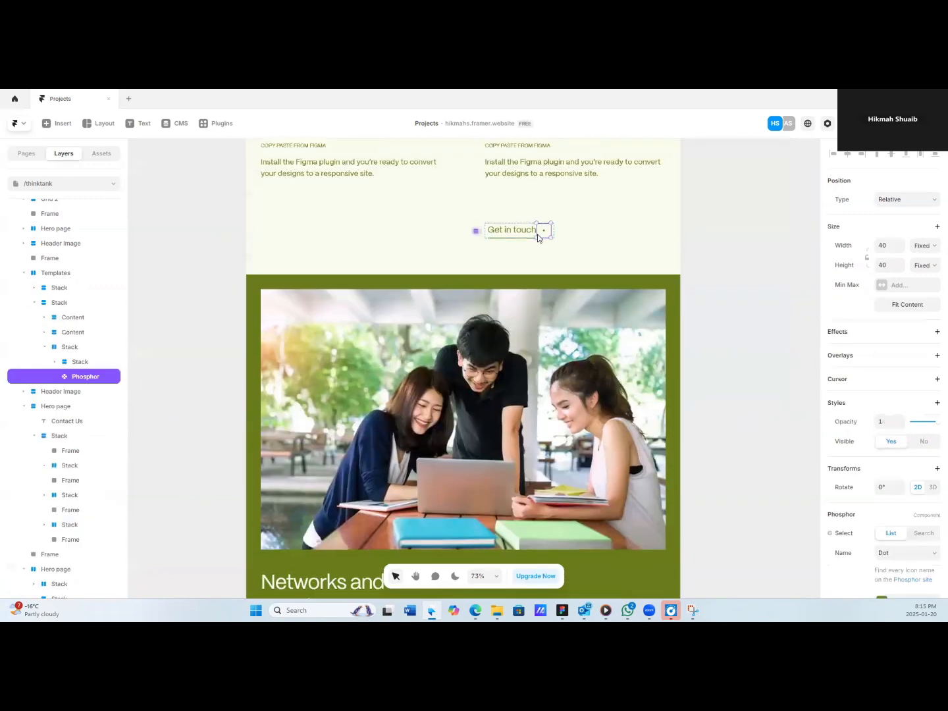
pyautogui.click(86, 363)
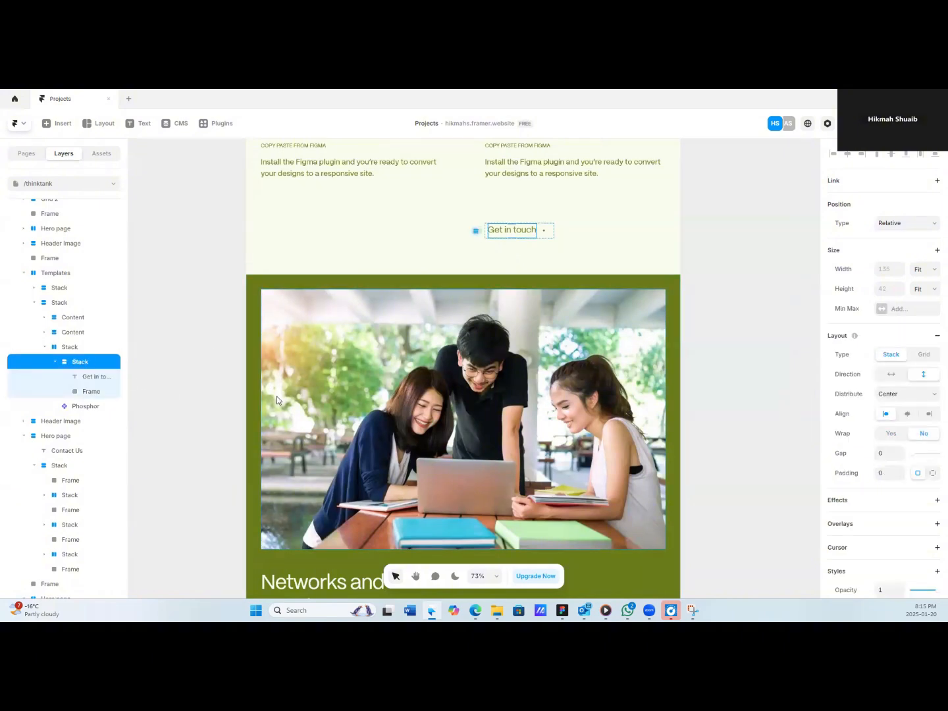
pyautogui.click(69, 348)
pyautogui.hotkey('ctrl', 'd')
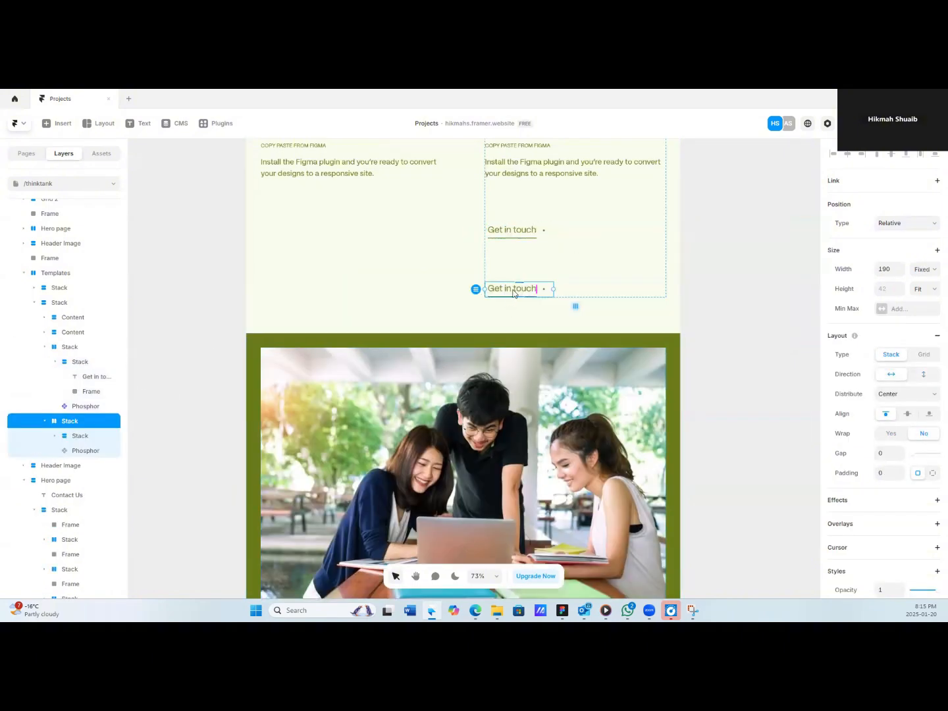
pyautogui.moveTo(517, 290); pyautogui.dragTo(765, 557)
pyautogui.scroll(-3, 764, 542)
pyautogui.scroll(-3, 765, 541)
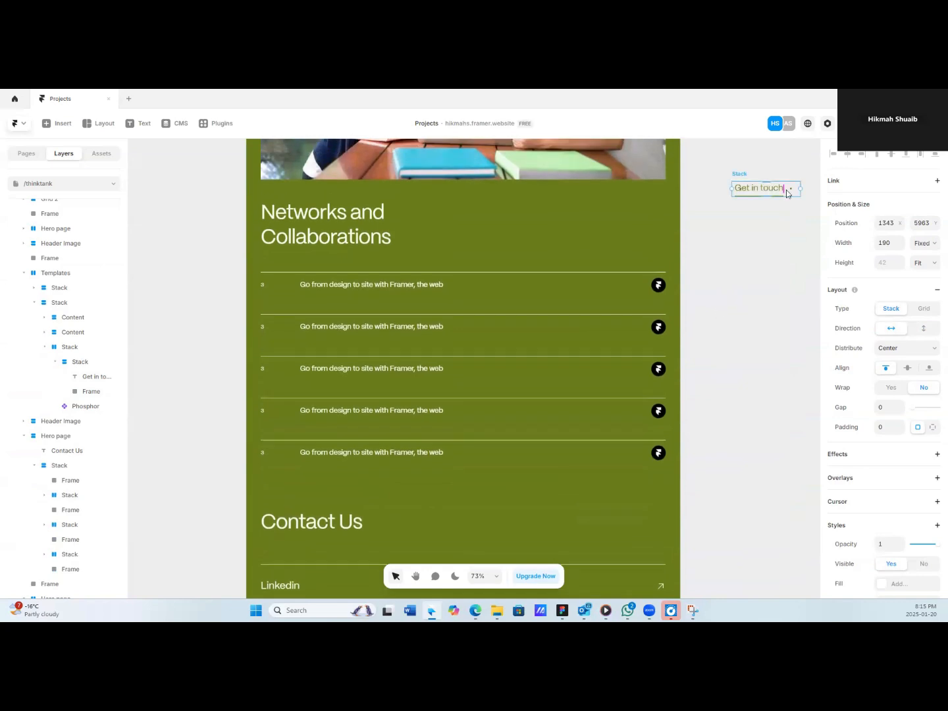
pyautogui.moveTo(743, 176); pyautogui.dragTo(718, 486)
pyautogui.scroll(-3, 717, 486)
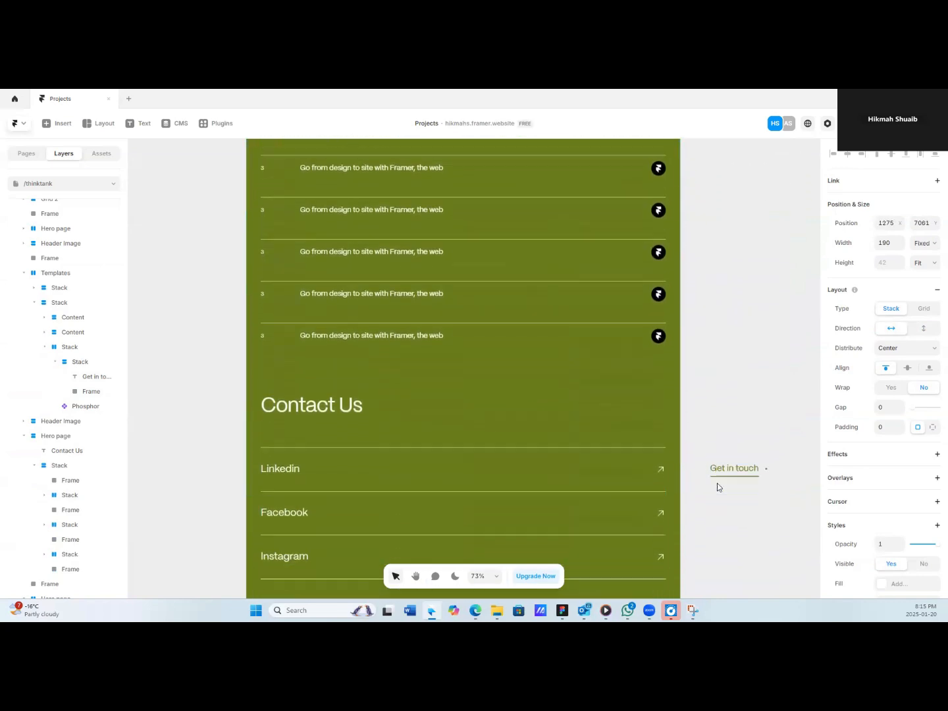
pyautogui.moveTo(720, 269); pyautogui.dragTo(764, 438)
pyautogui.click(53, 436)
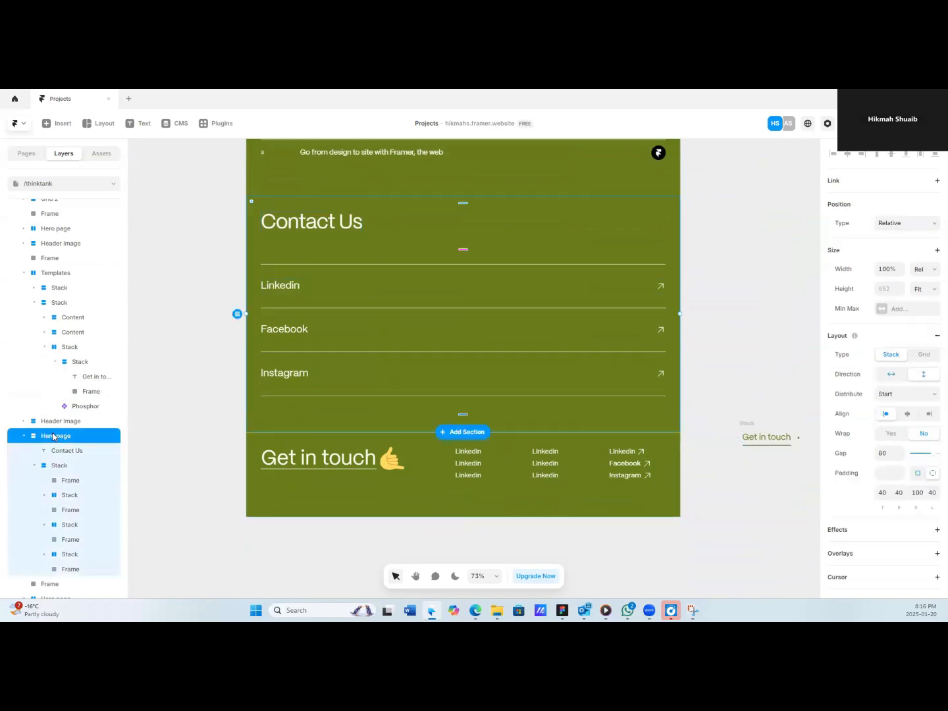
pyautogui.click(66, 451)
pyautogui.keyDown('shift'); pyautogui.click(62, 466); pyautogui.keyUp('shift')
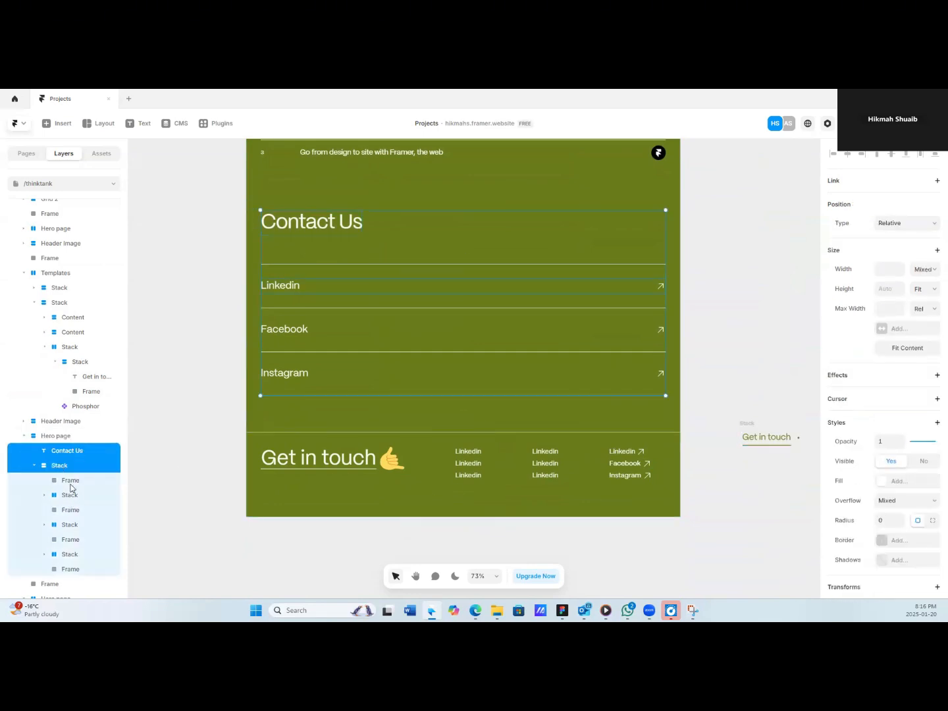
pyautogui.scroll(-3, 75, 463)
# Wrap the footer's Get in touch heading stack and its three link column stacks in one parent stack.
pyautogui.click(305, 469)
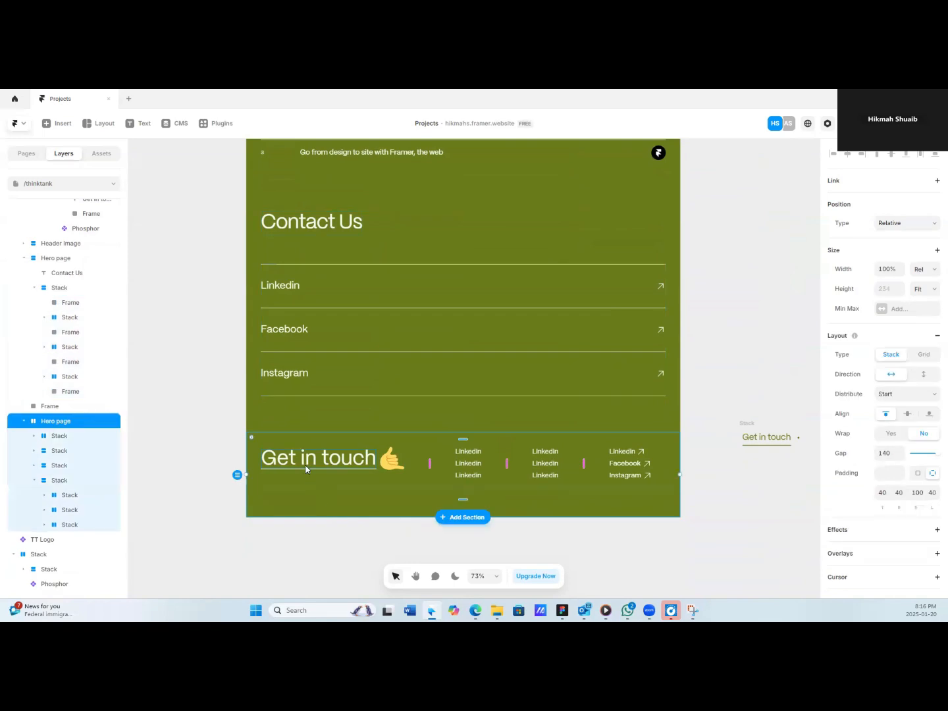
pyautogui.click(53, 437)
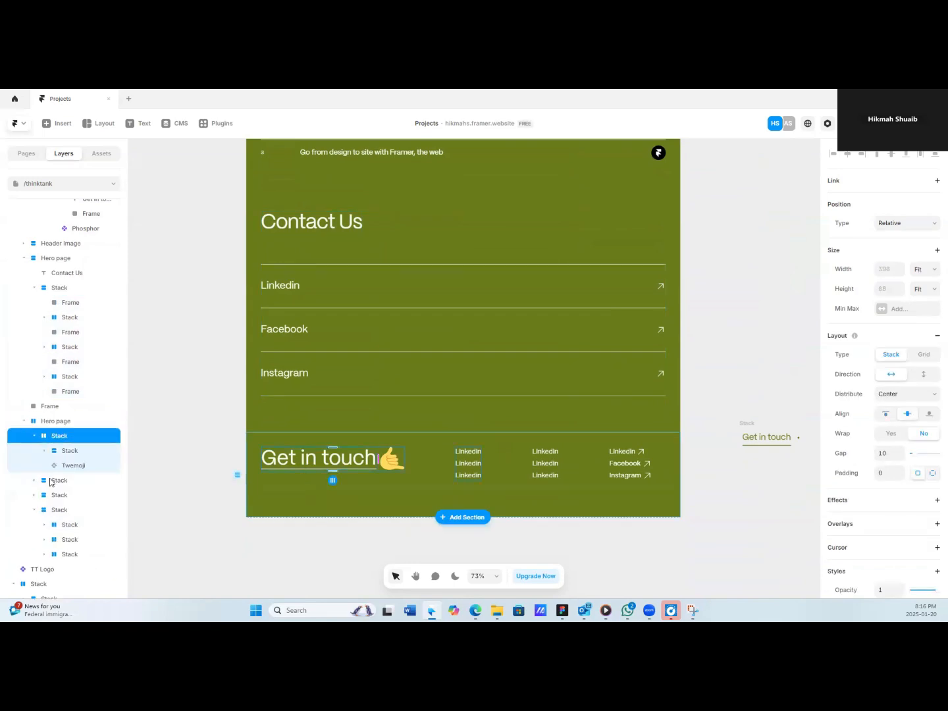
pyautogui.keyDown('shift'); pyautogui.click(52, 481); pyautogui.keyUp('shift')
pyautogui.keyDown('shift'); pyautogui.click(56, 498); pyautogui.keyUp('shift')
pyautogui.keyDown('shift'); pyautogui.click(56, 511); pyautogui.keyUp('shift')
pyautogui.rightClick(61, 492)
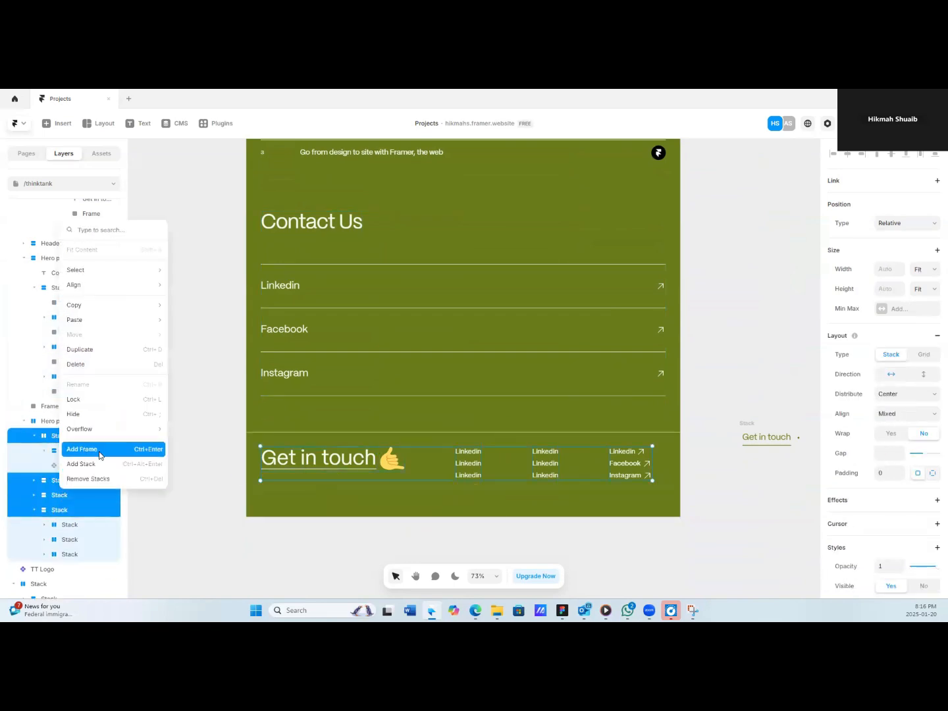
pyautogui.click(101, 455)
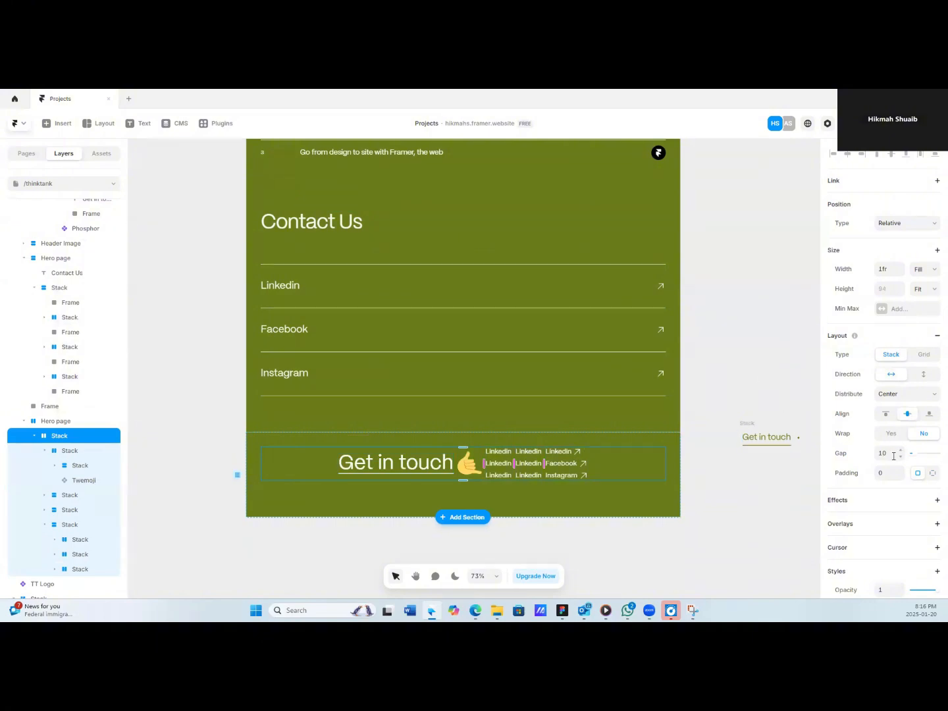
# Set the gap of the new parent stack around the heading and link columns to 140.
pyautogui.click(893, 455)
pyautogui.write('140')
pyautogui.press('Return')
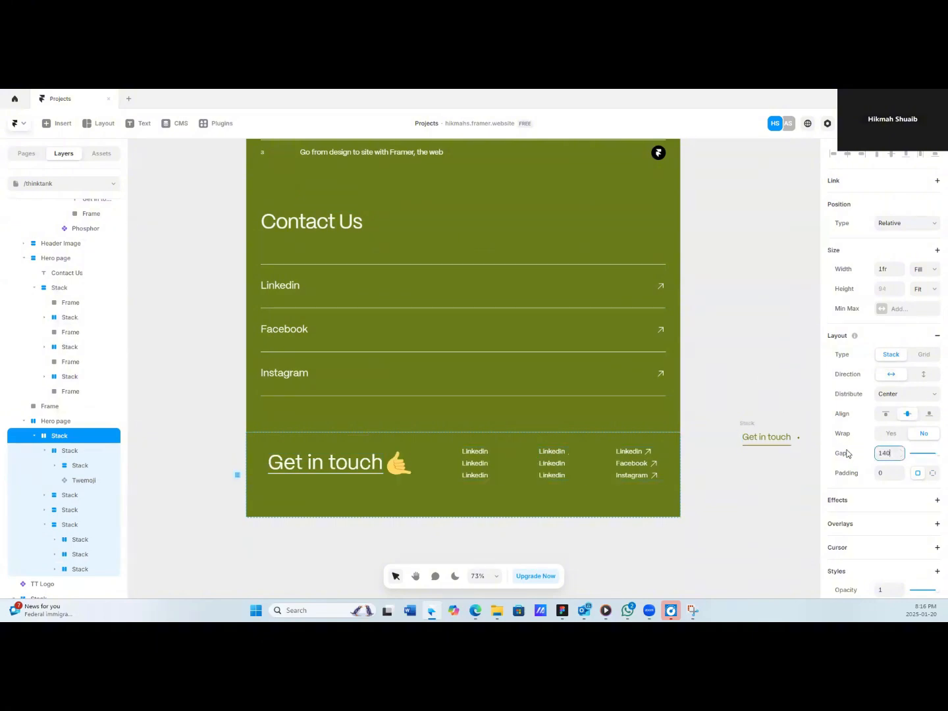
# Place the copied link stack inside the Get in touch section and set the section's layout direction to vertical.
pyautogui.moveTo(743, 423); pyautogui.dragTo(454, 489)
pyautogui.click(925, 376)
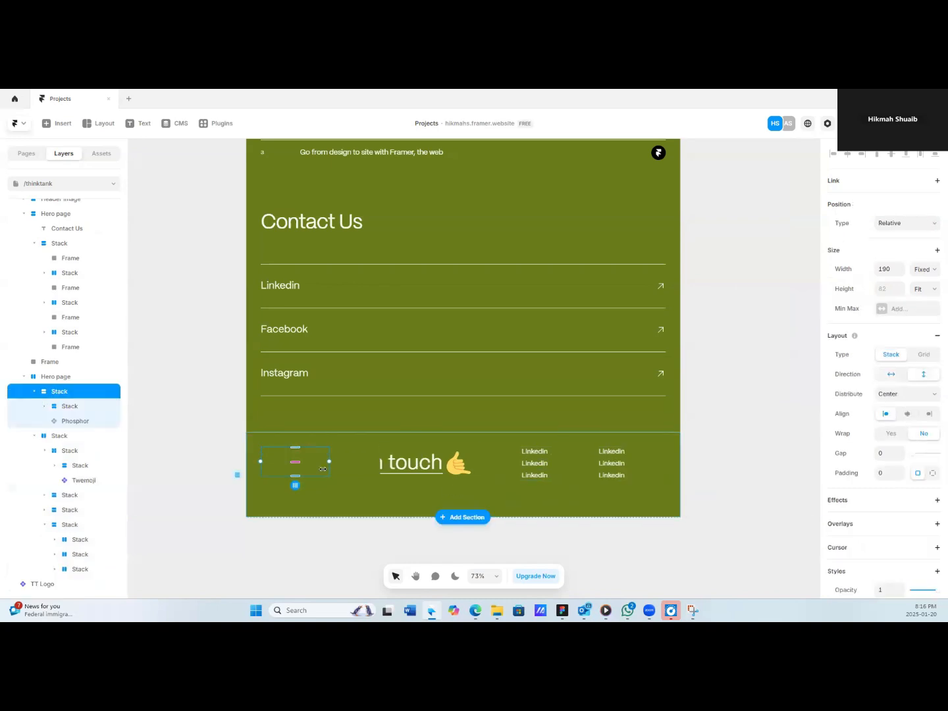
pyautogui.click(62, 377)
pyautogui.click(924, 376)
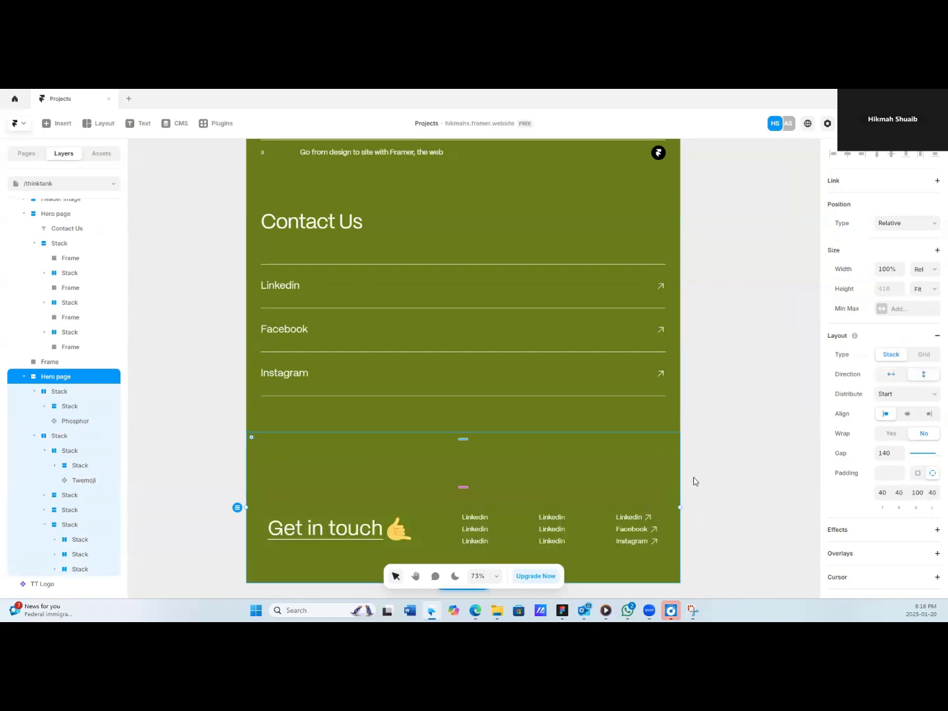
# Move the copied link stack below the row with the heading and link columns.
pyautogui.scroll(-2, 457, 410)
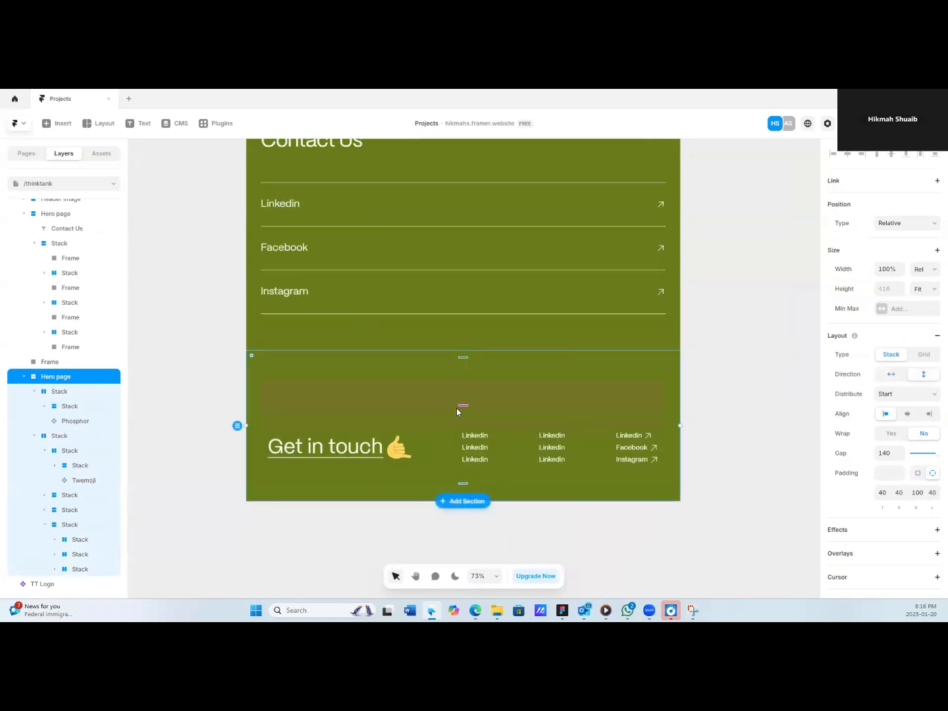
pyautogui.click(50, 394)
pyautogui.press('Down')
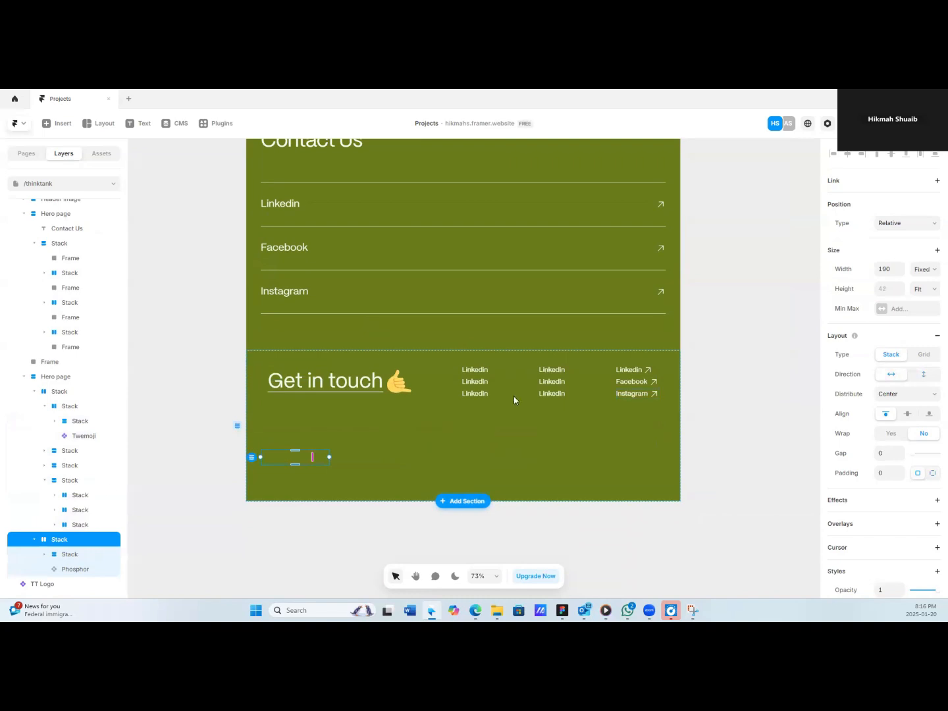
# Change the copied link's text to "Privacy policy" and apply the TT sub color style to it.
pyautogui.scroll(-4, 893, 460)
pyautogui.click(70, 554)
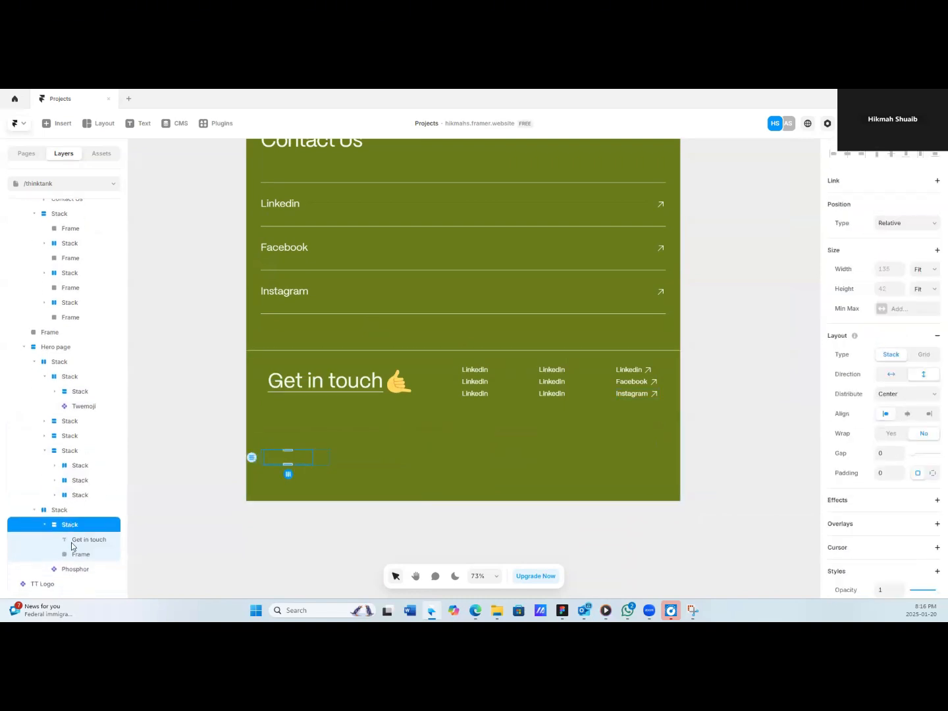
pyautogui.click(84, 542)
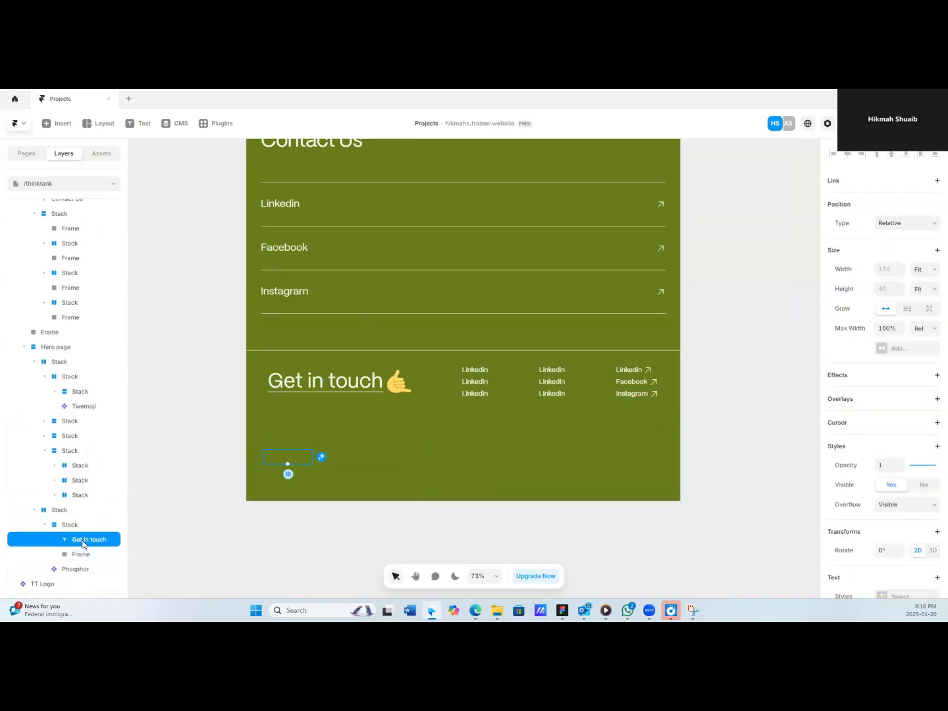
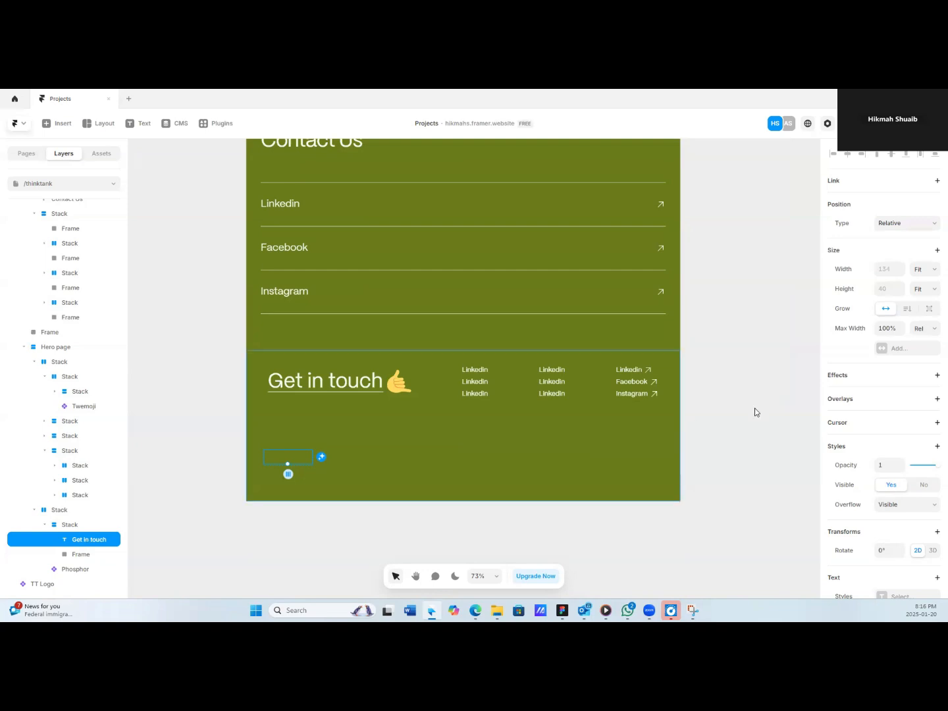
pyautogui.scroll(-5, 872, 365)
pyautogui.click(925, 318)
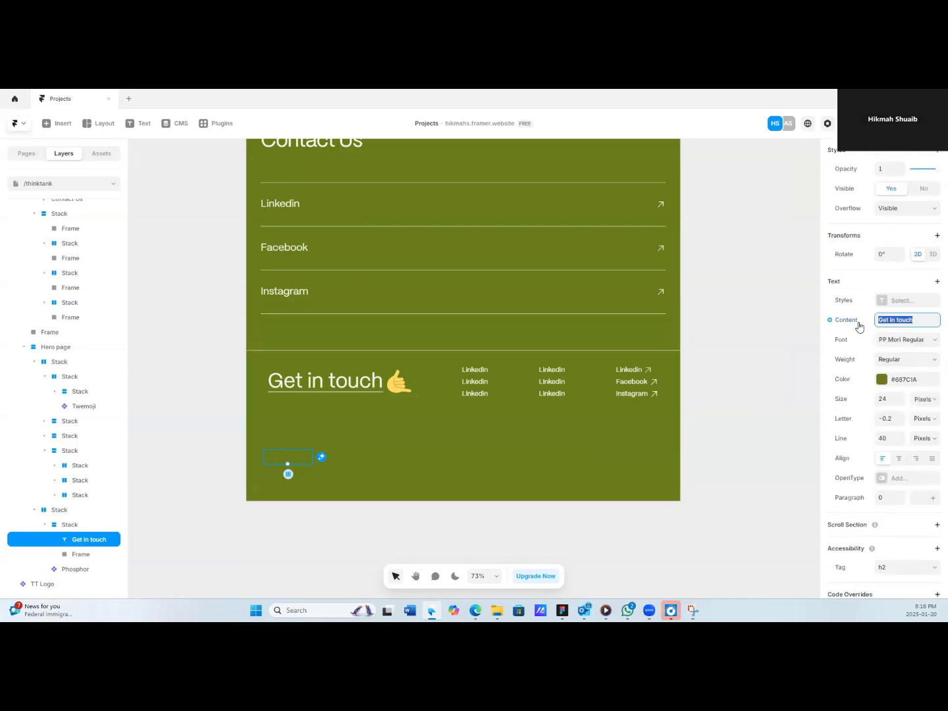
pyautogui.write('Privacy policy')
pyautogui.click(882, 380)
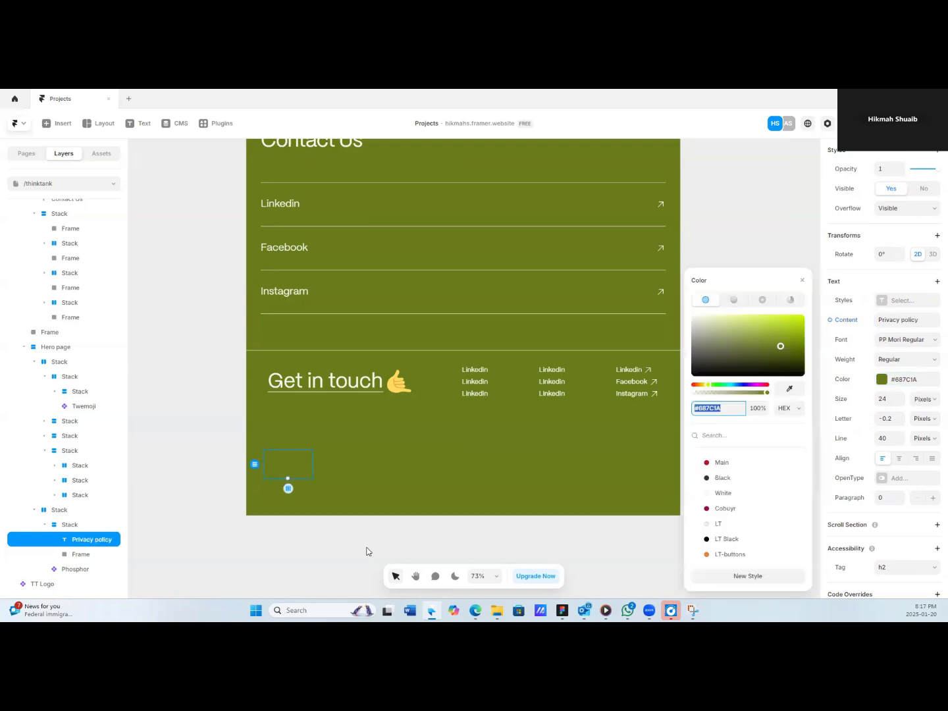
pyautogui.scroll(-5, 727, 493)
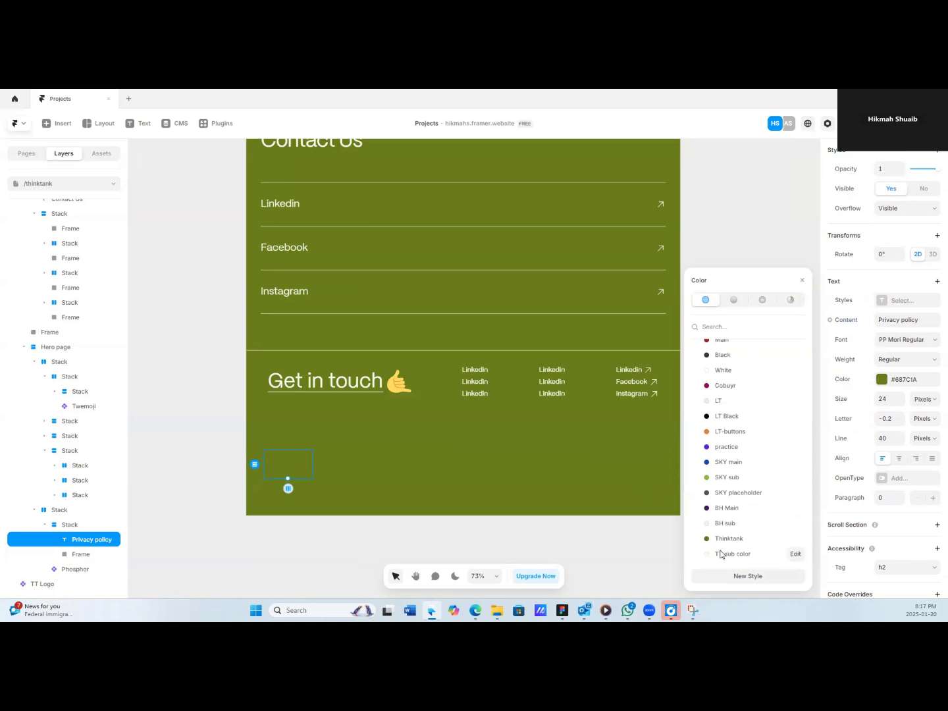
pyautogui.click(721, 554)
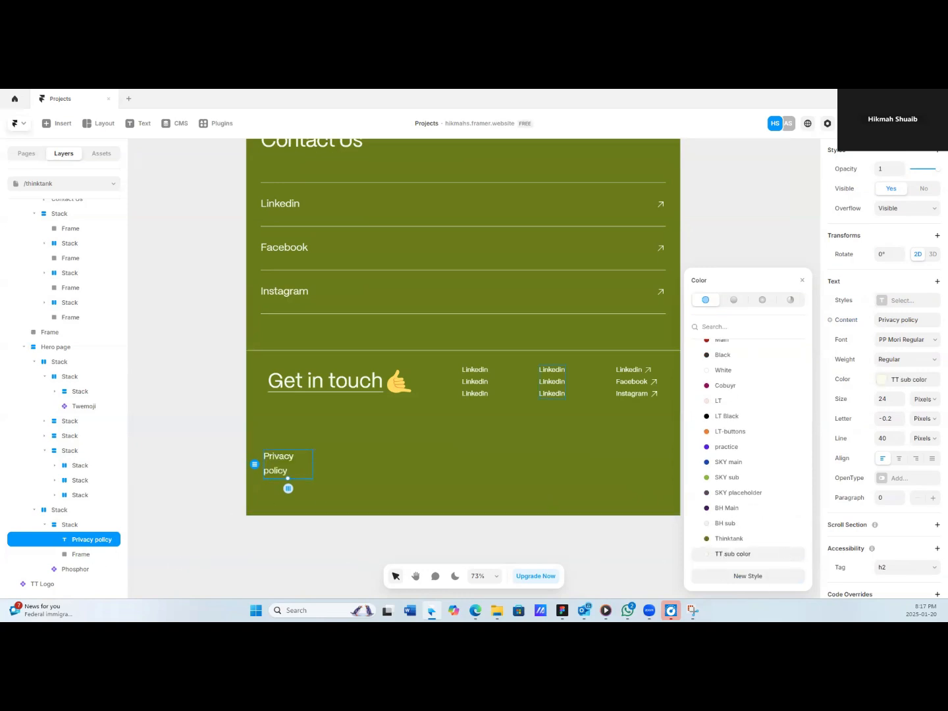
# Set the Privacy policy text to size 14, line height 20 and letter spacing -0.1.
pyautogui.click(895, 400)
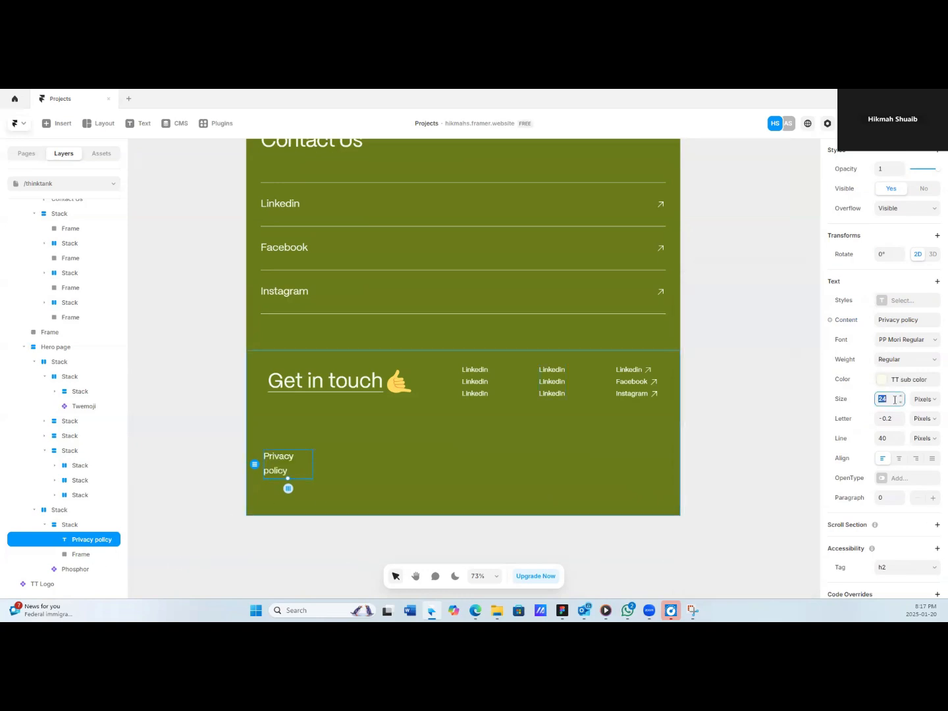
pyautogui.write('14')
pyautogui.click(889, 439)
pyautogui.write('20')
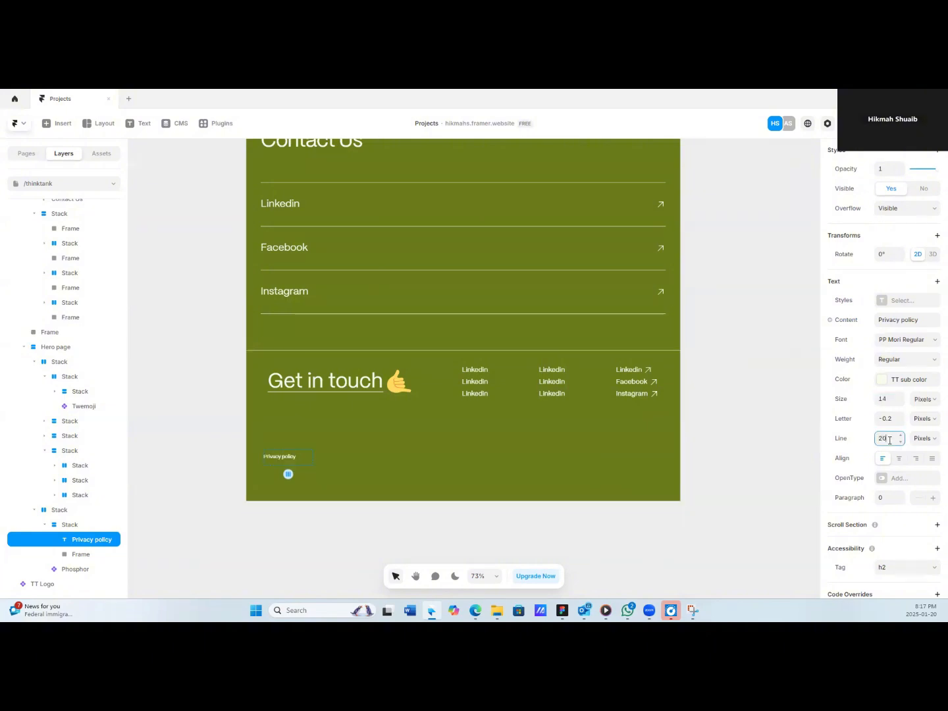
pyautogui.click(901, 421)
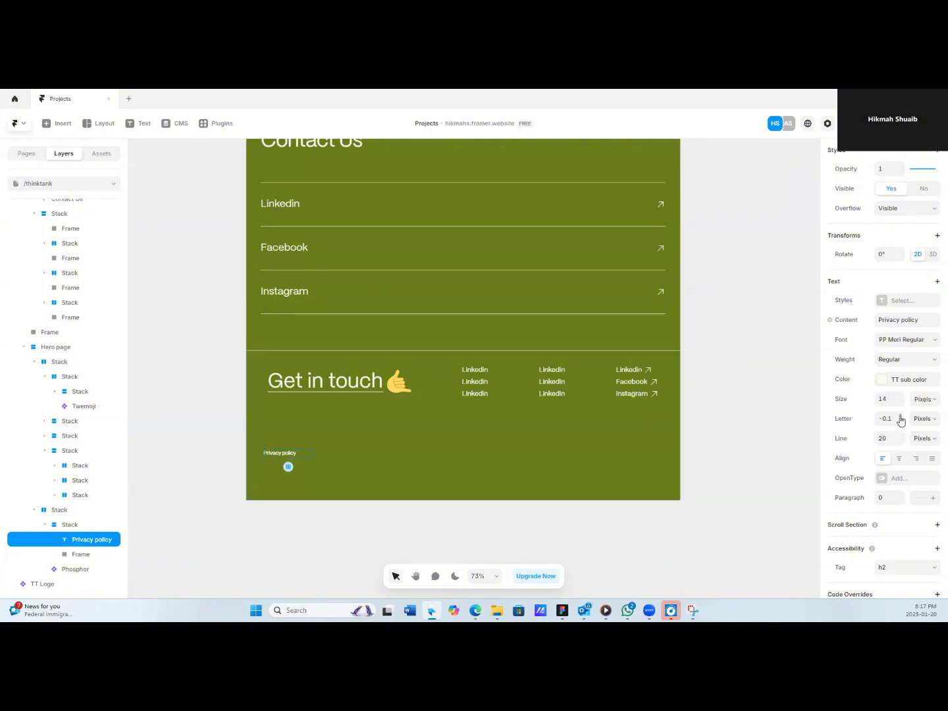
# Fill the underline frame beneath the Privacy policy text with TT sub color.
pyautogui.click(308, 464)
pyautogui.click(81, 555)
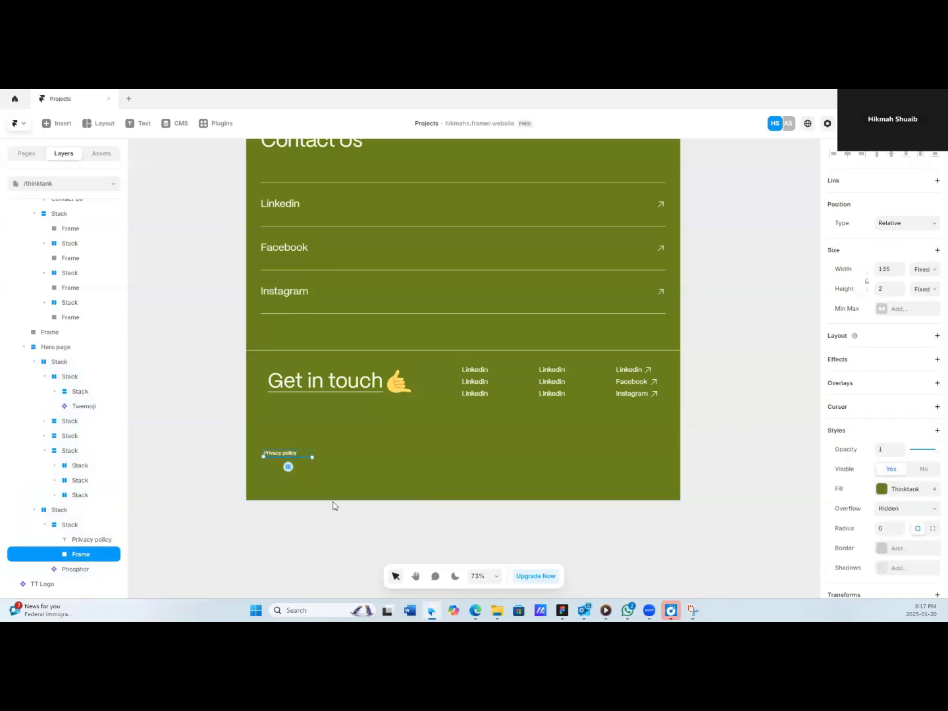
pyautogui.click(882, 490)
pyautogui.scroll(-3, 774, 500)
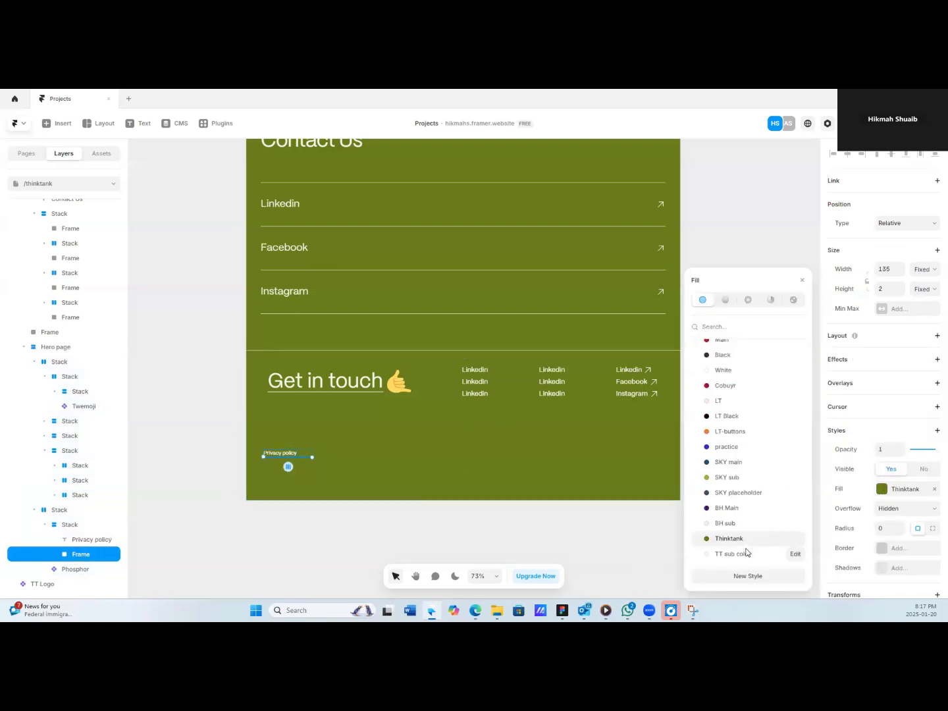
pyautogui.click(744, 554)
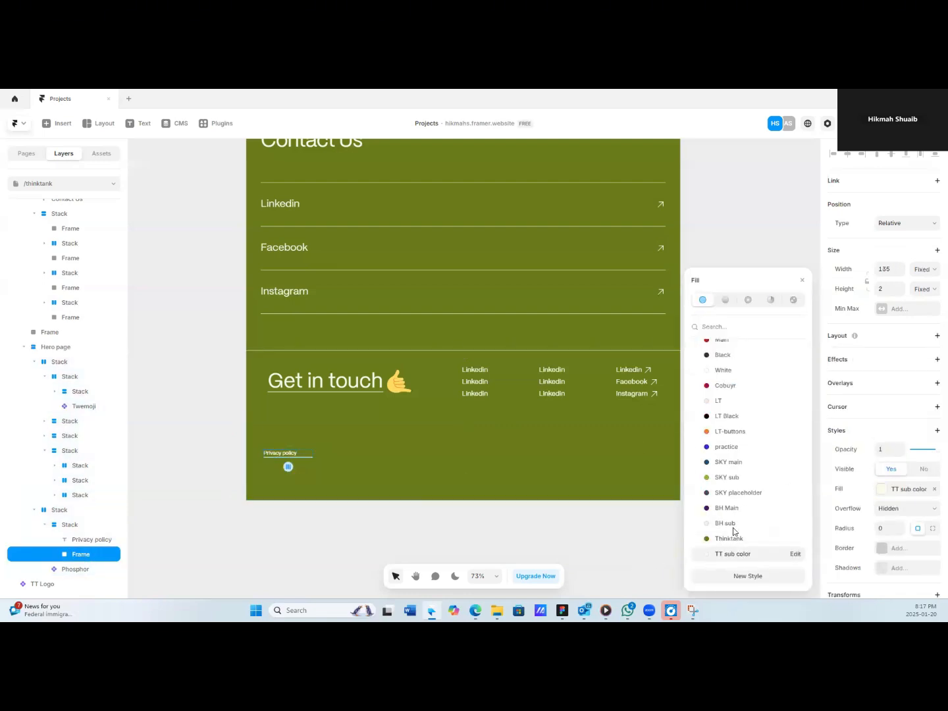
# Set the Privacy policy underline's height to 1 and shorten its width to match the text.
pyautogui.click(900, 292)
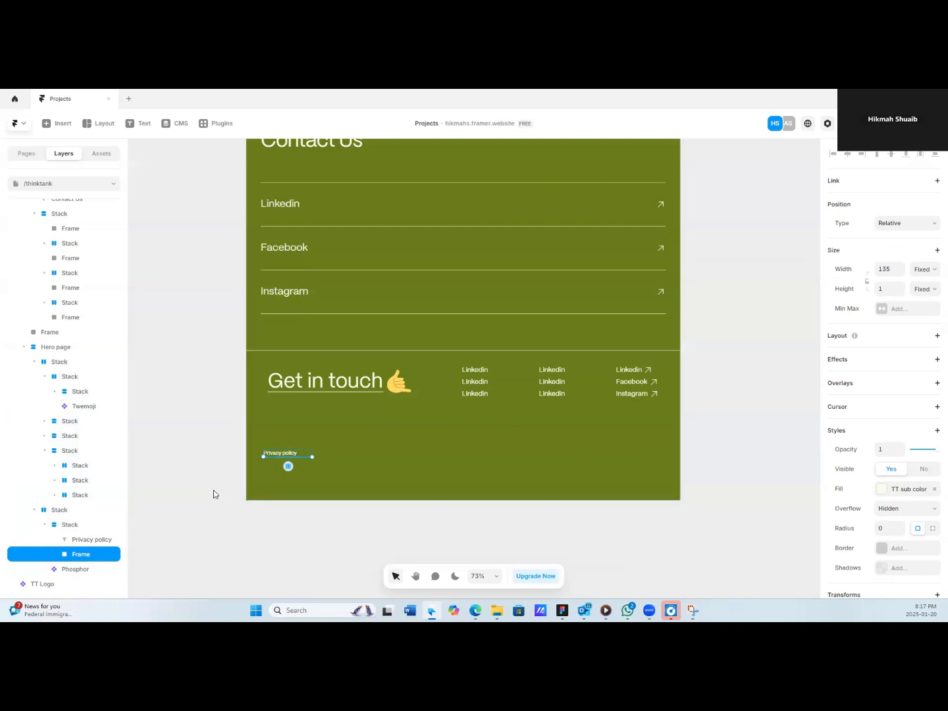
pyautogui.click(901, 276)
pyautogui.click(902, 277)
pyautogui.click(899, 265)
pyautogui.click(310, 535)
# Apply the TT sub color style to the dot icon beside the Privacy policy text.
pyautogui.click(309, 458)
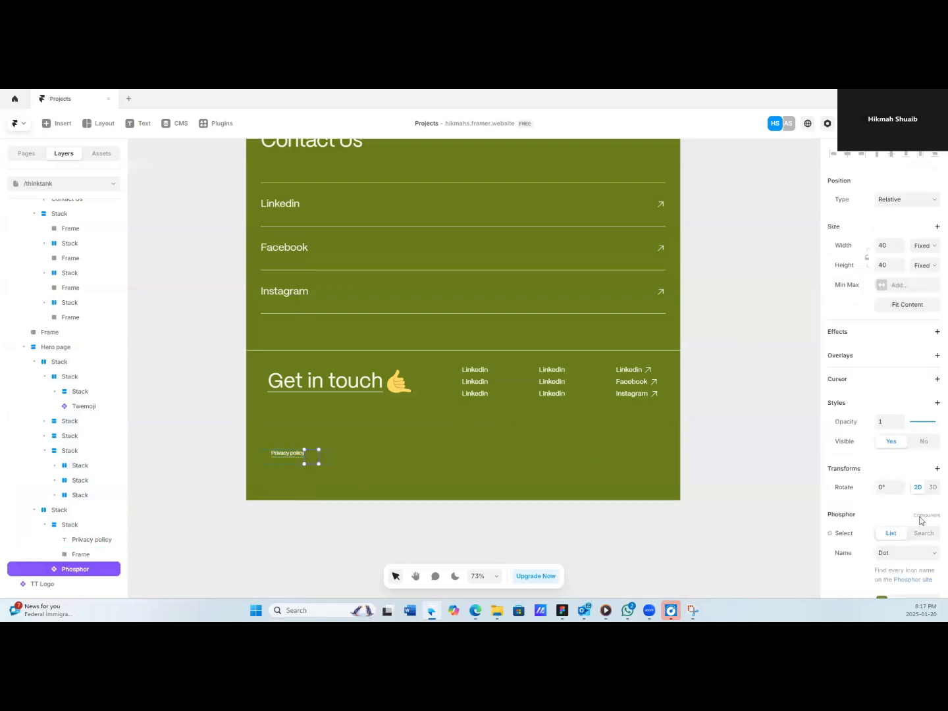
pyautogui.scroll(-3, 895, 487)
pyautogui.click(881, 466)
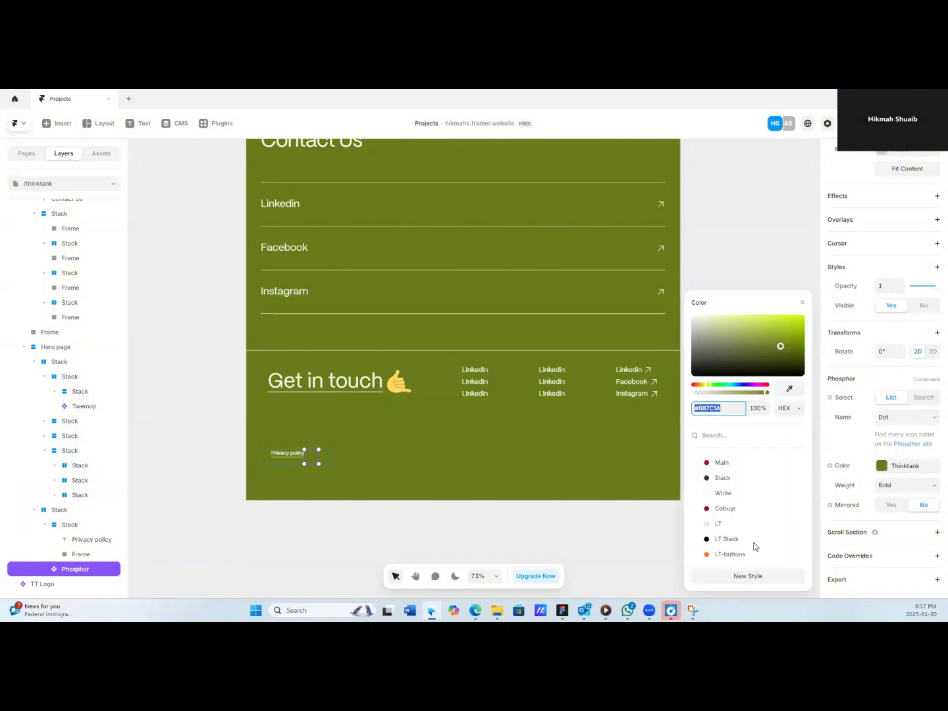
pyautogui.scroll(-5, 756, 546)
pyautogui.click(793, 554)
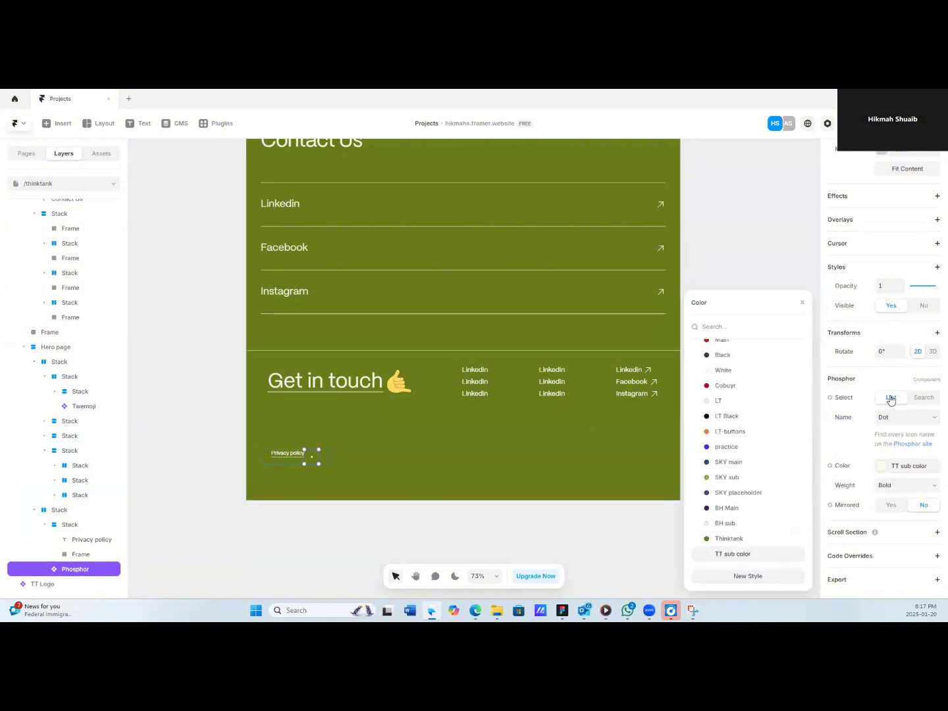
# Reduce the width and height of the dot icon beside Privacy policy, and select the link's stack.
pyautogui.scroll(3, 904, 381)
pyautogui.click(887, 247)
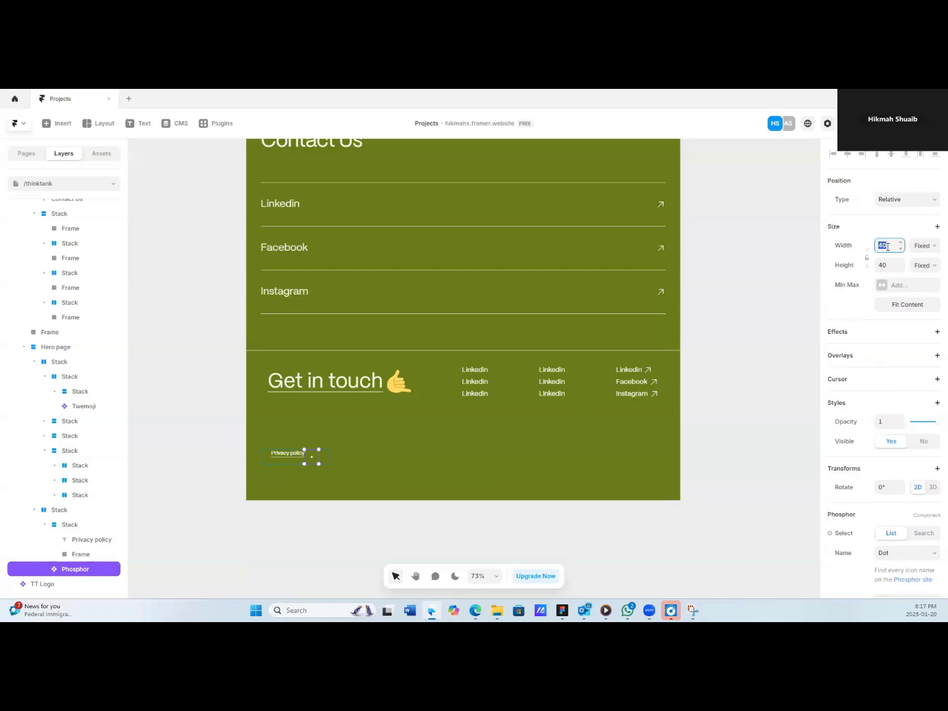
pyautogui.click(885, 265)
pyautogui.press('Return')
pyautogui.click(272, 460)
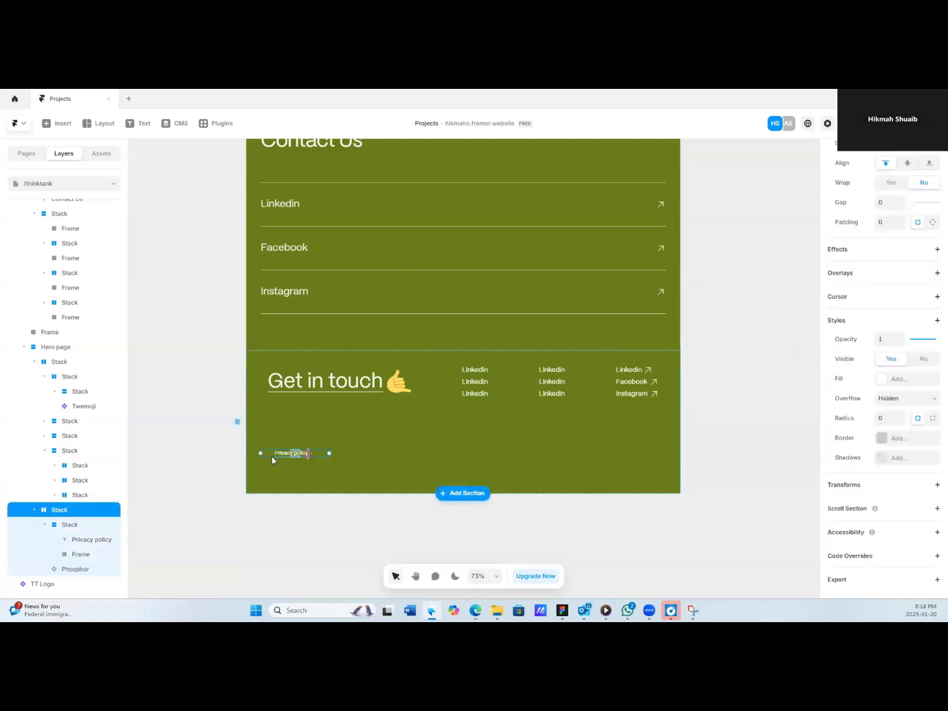
# Set the Privacy policy link stack's width to Fit and its gap to 5.
pyautogui.scroll(4, 899, 520)
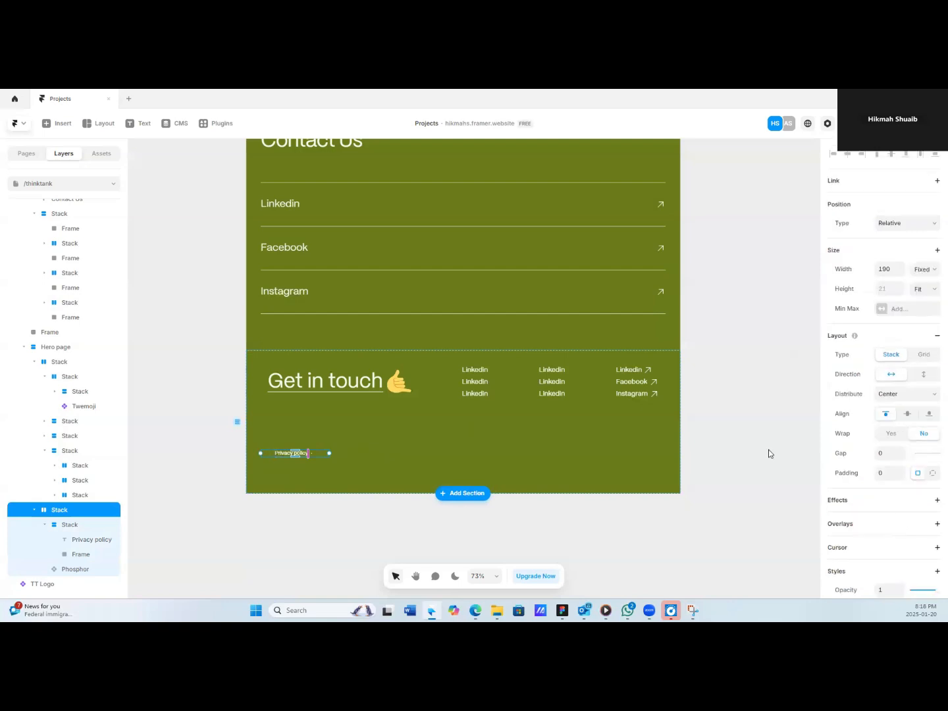
pyautogui.click(313, 454)
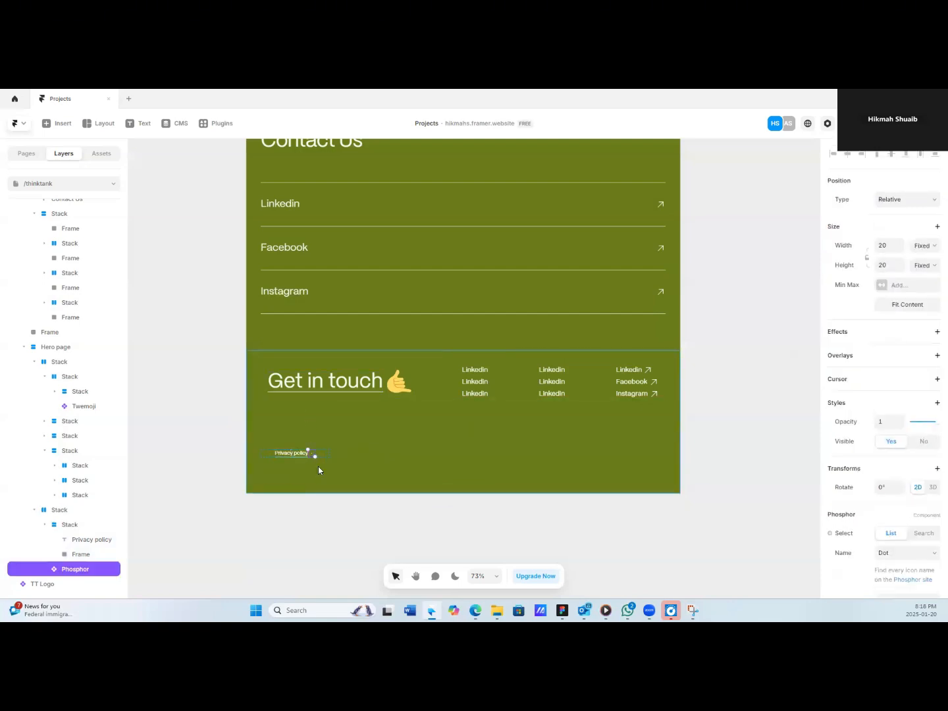
pyautogui.click(70, 524)
pyautogui.click(77, 508)
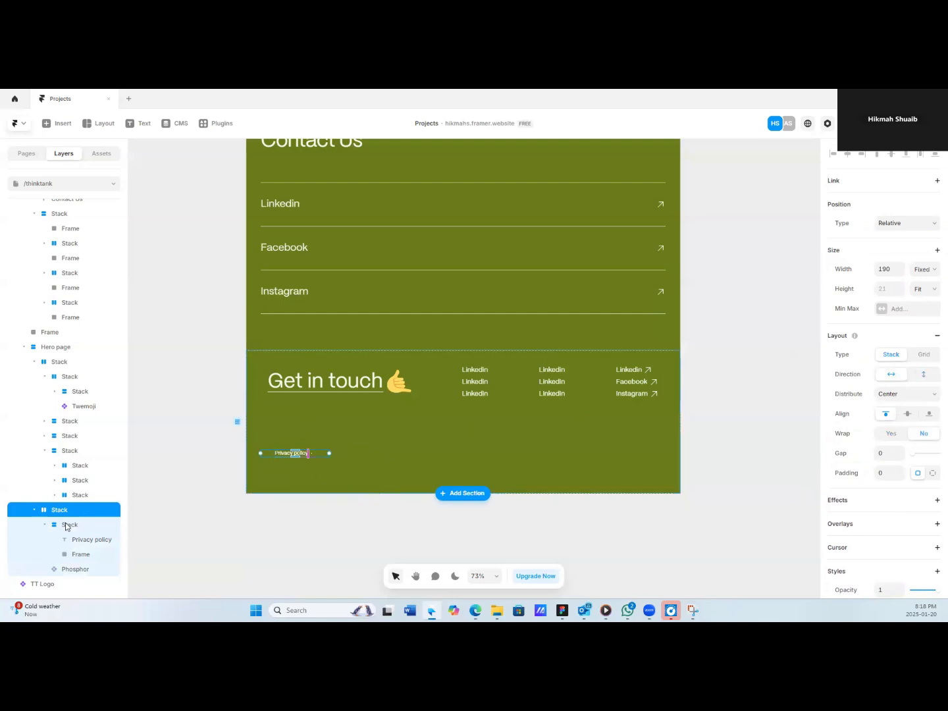
pyautogui.click(925, 277)
pyautogui.click(920, 320)
pyautogui.click(901, 453)
pyautogui.click(900, 453)
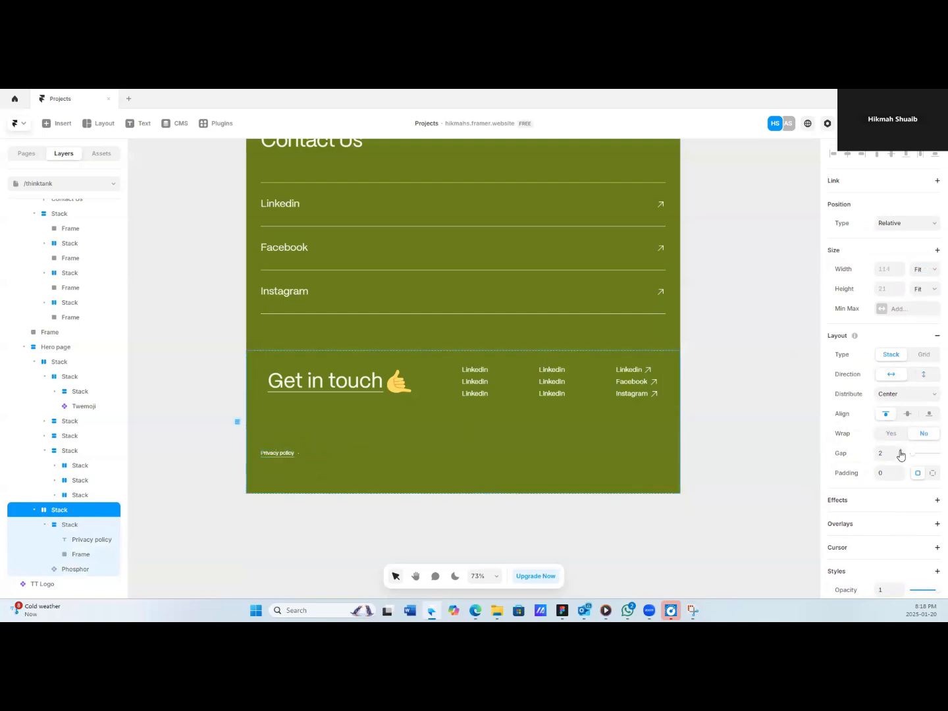
pyautogui.click(900, 453)
pyautogui.click(338, 512)
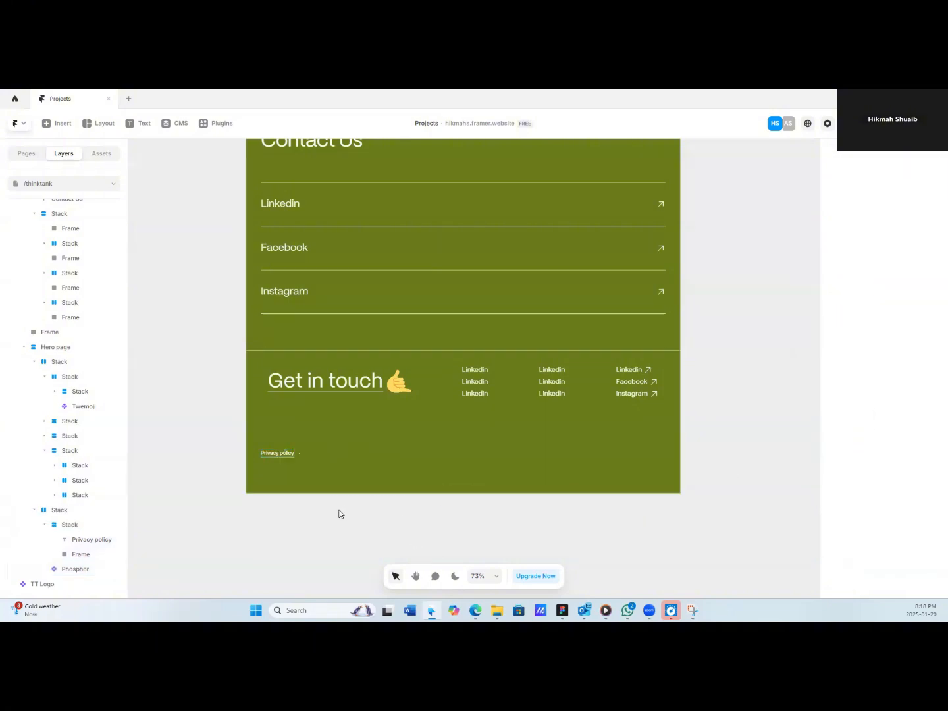
# Duplicate the Privacy policy link stack and wrap the original and its copy in a new stack.
pyautogui.click(298, 454)
pyautogui.click(67, 525)
pyautogui.click(73, 513)
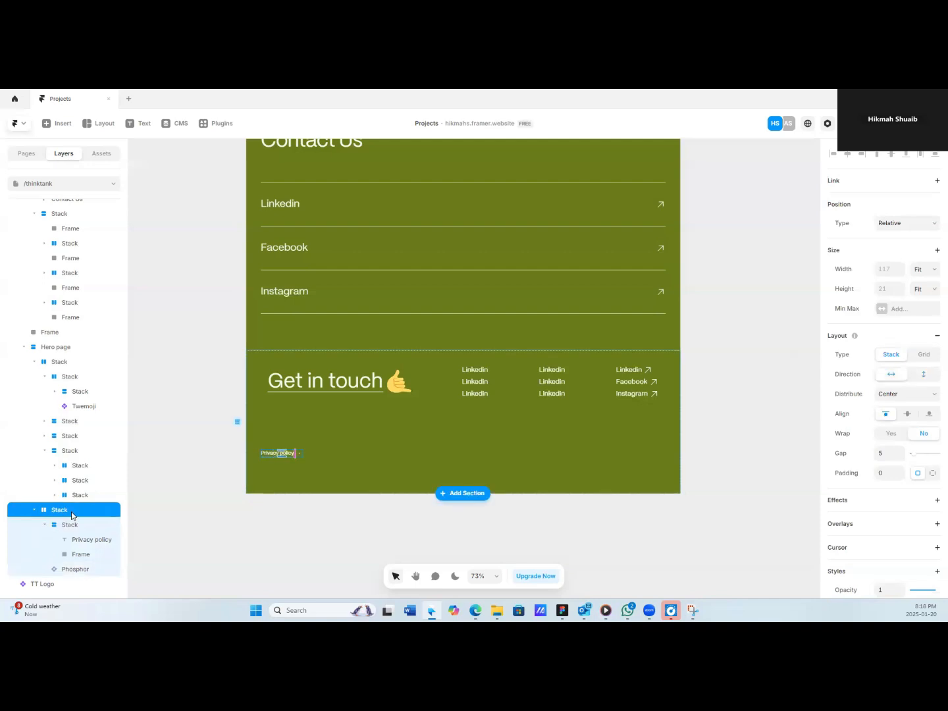
pyautogui.hotkey('ctrl', 'd')
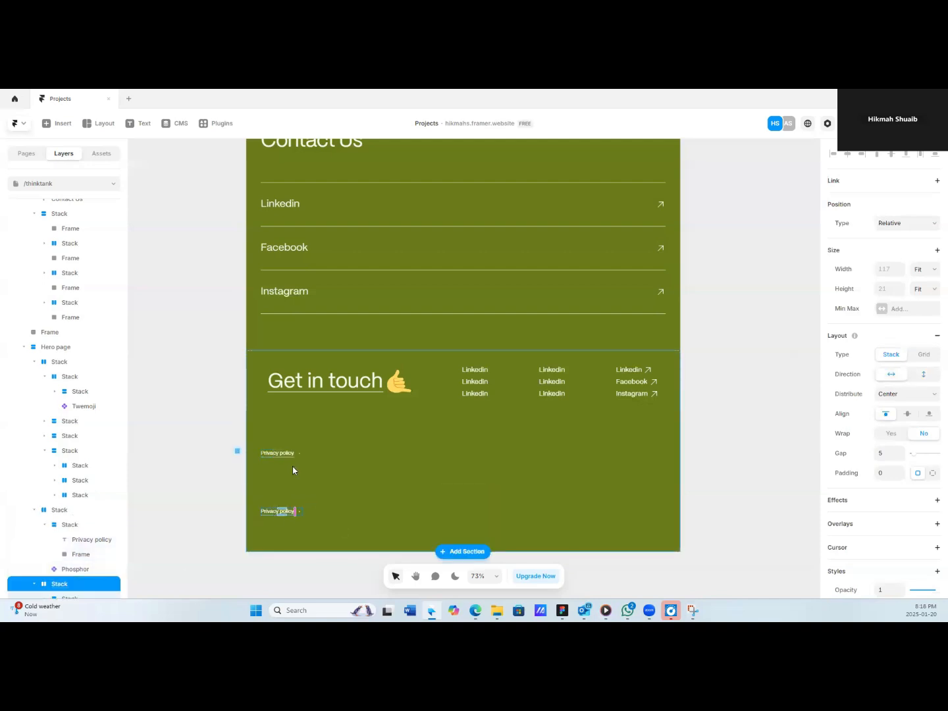
pyautogui.keyDown('shift'); pyautogui.click(59, 511); pyautogui.keyUp('shift')
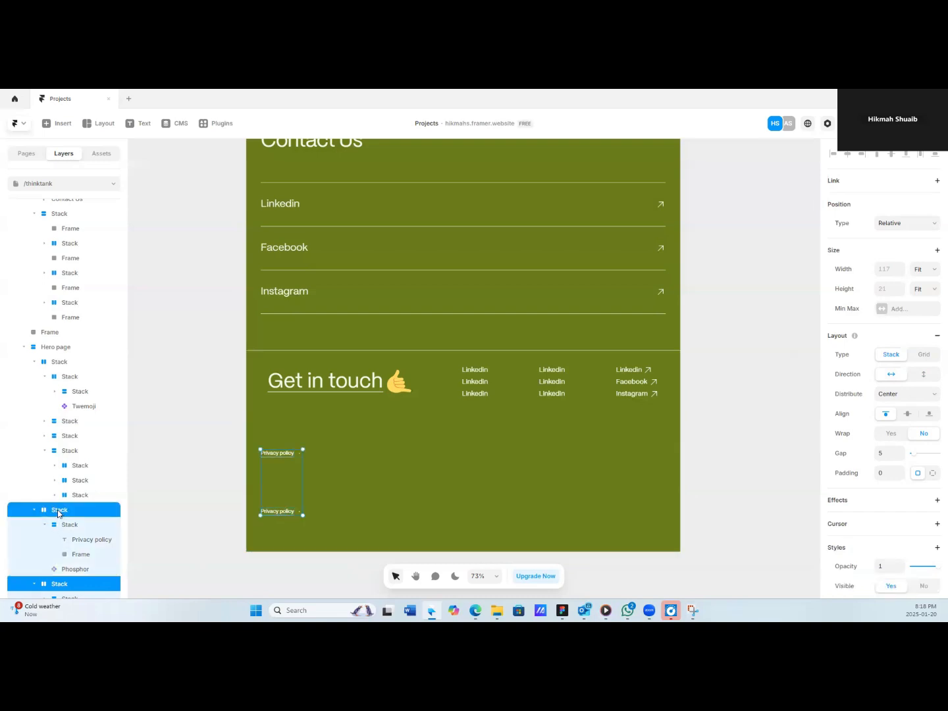
pyautogui.scroll(-1, 58, 513)
pyautogui.rightClick(66, 464)
pyautogui.click(99, 438)
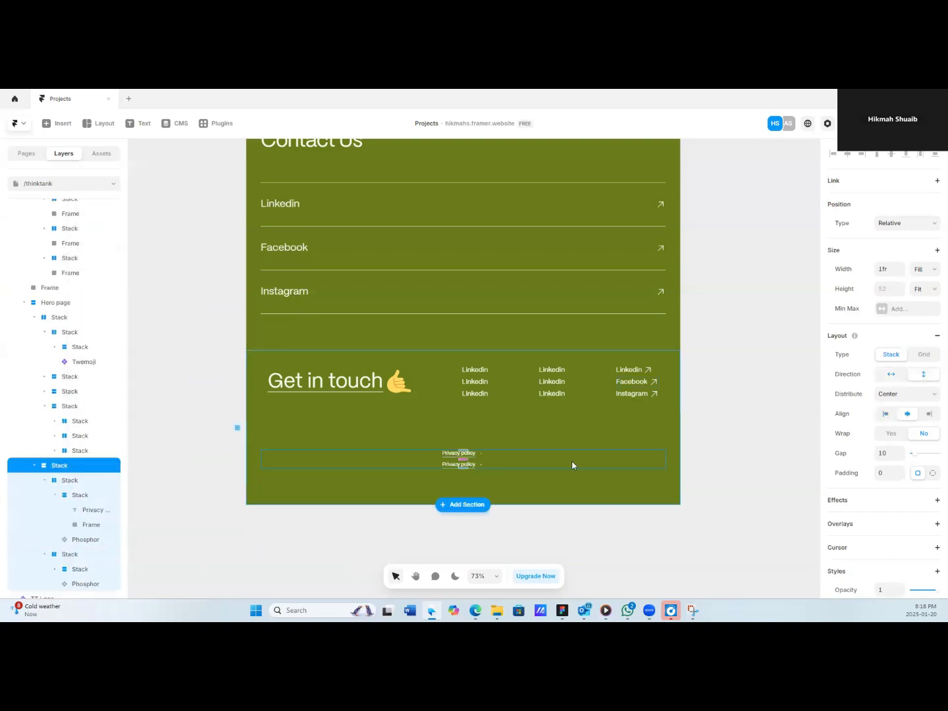
# Give the new wrapper stack Fit width and horizontal direction, and duplicate its second link to make a third.
pyautogui.click(922, 269)
pyautogui.click(928, 316)
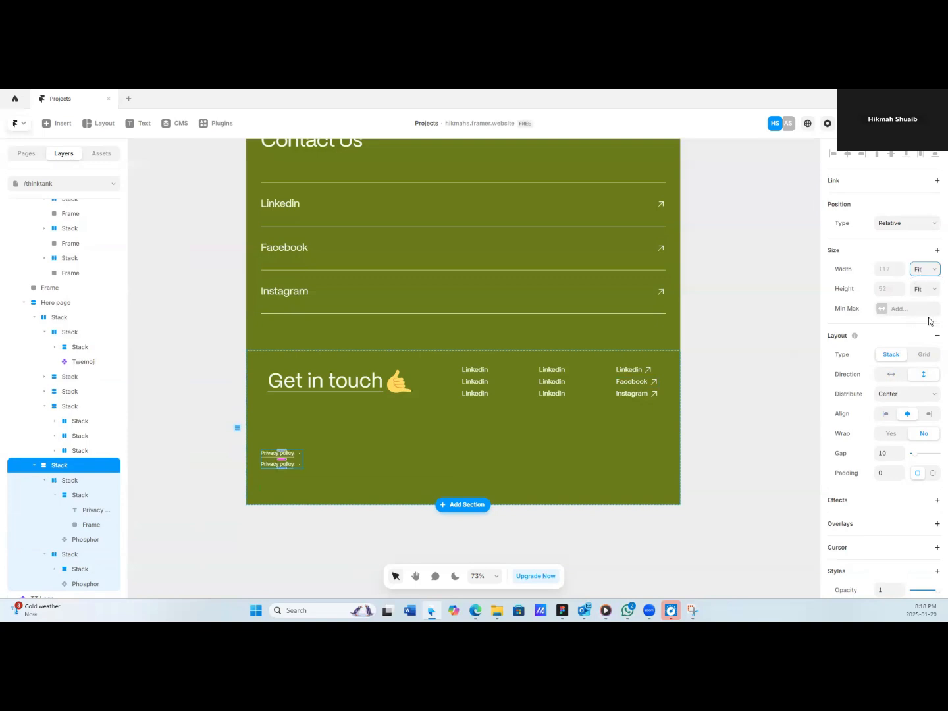
pyautogui.click(891, 374)
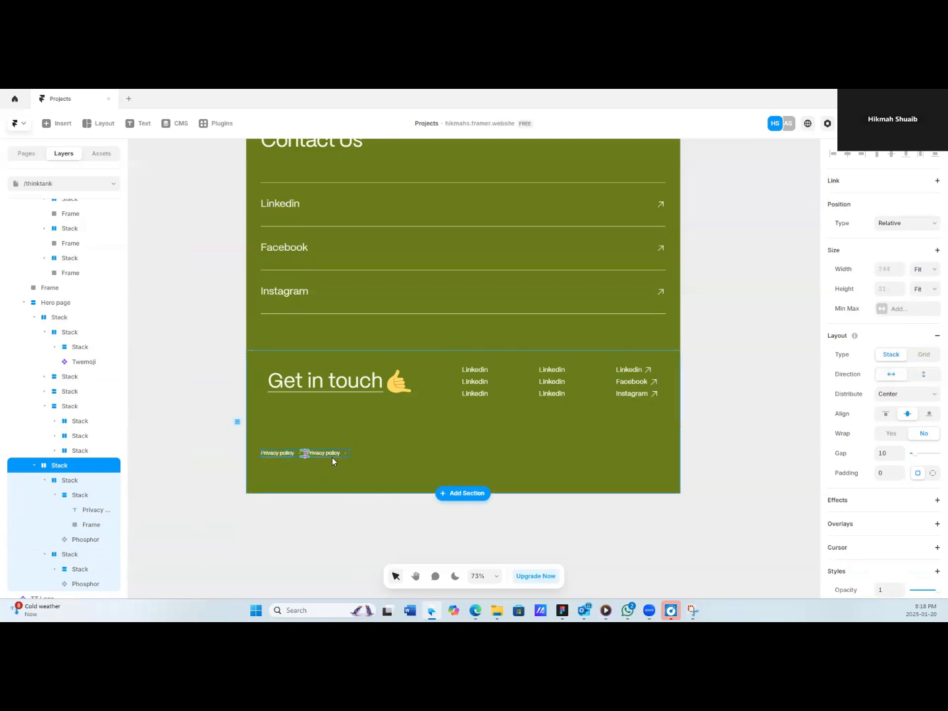
pyautogui.click(70, 554)
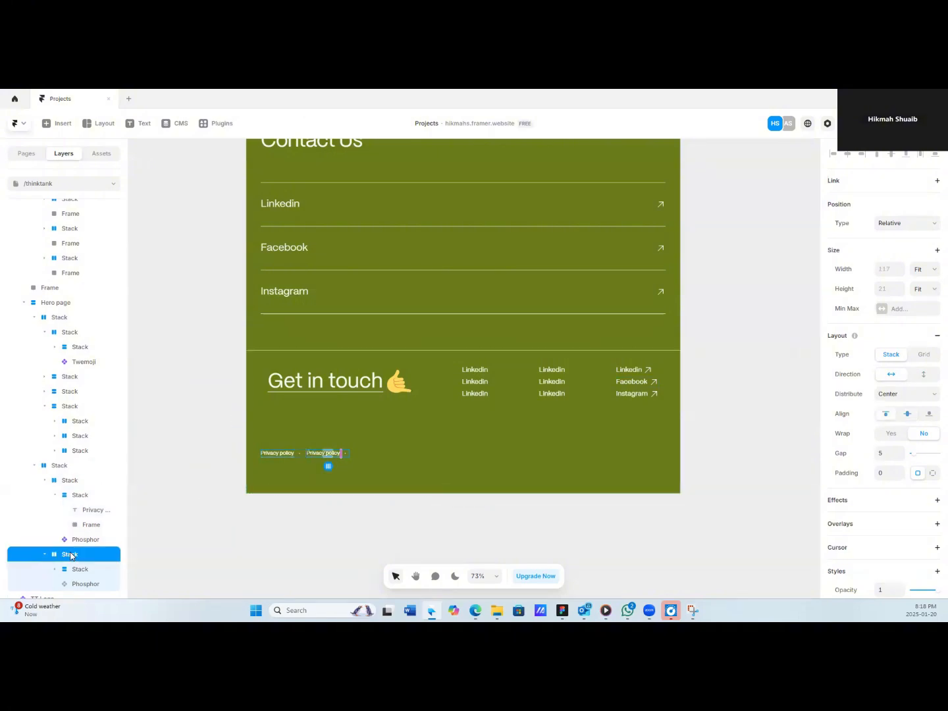
pyautogui.hotkey('ctrl', 'd')
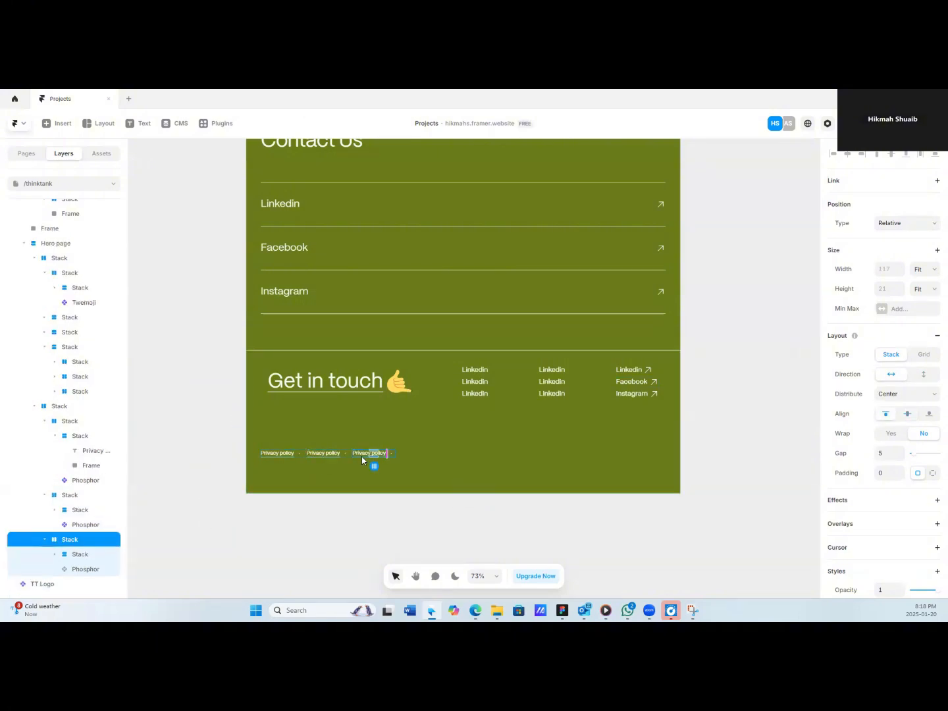
# Move the third link's dot icon into the first link's inner stack and delete that link's underline frame.
pyautogui.click(282, 455)
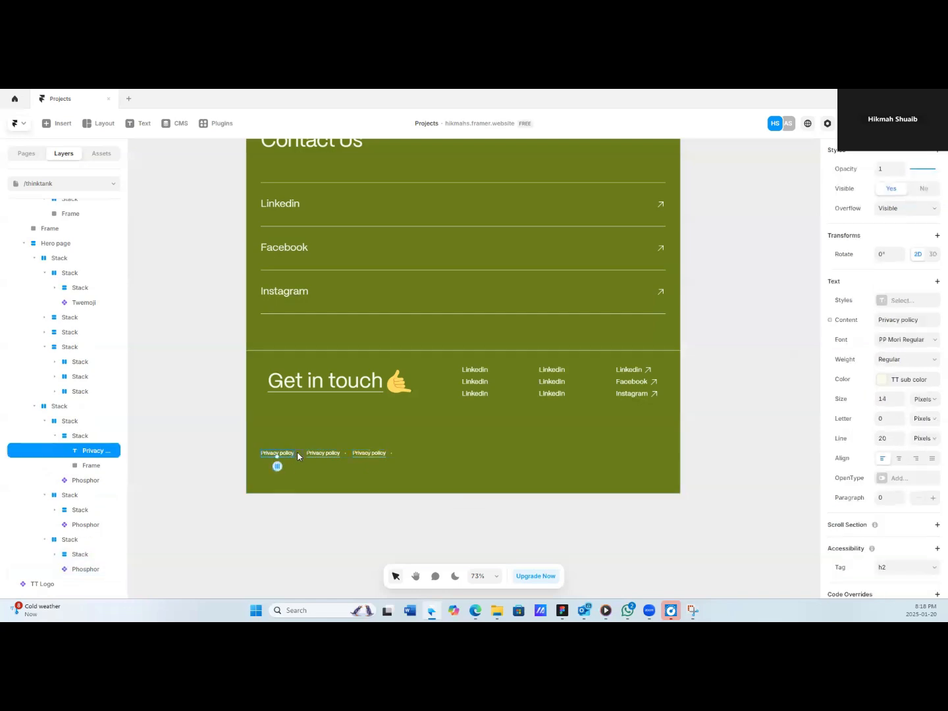
pyautogui.click(389, 455)
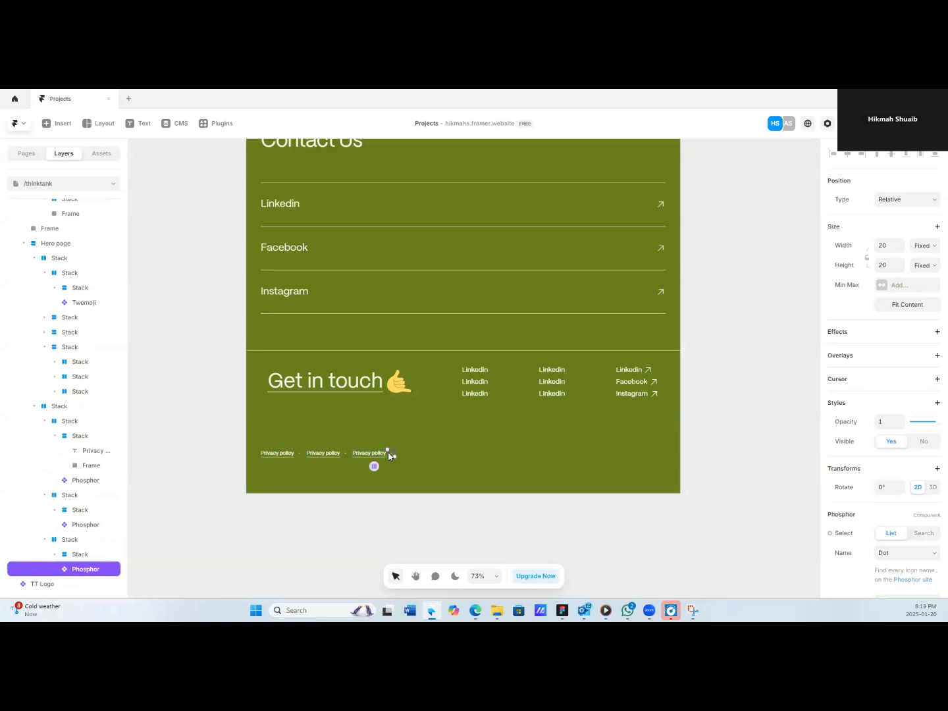
pyautogui.moveTo(391, 455); pyautogui.dragTo(270, 461)
pyautogui.click(274, 460)
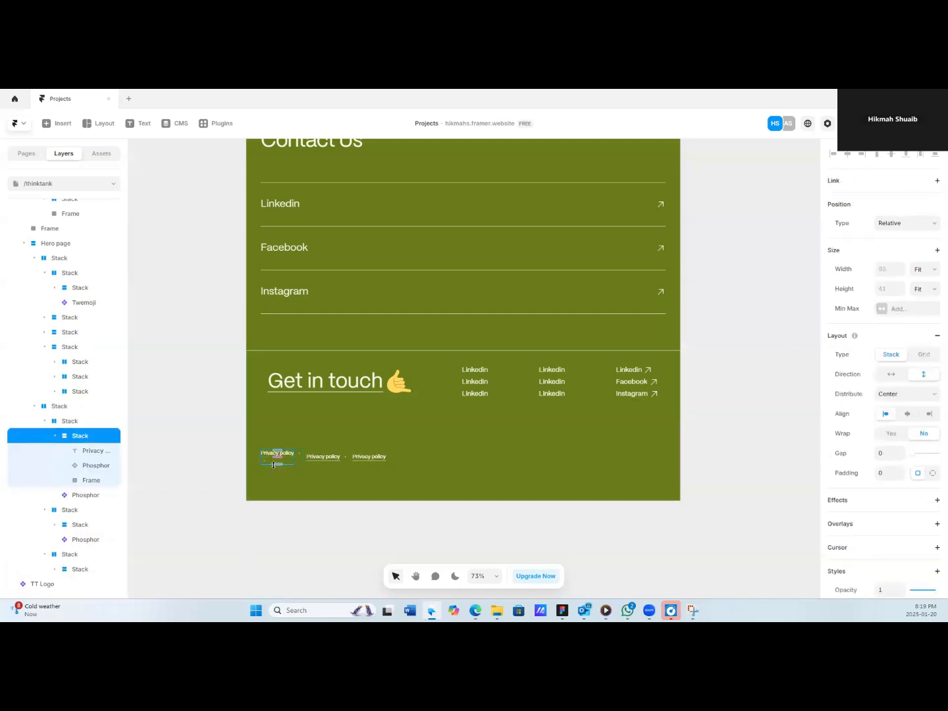
pyautogui.click(91, 480)
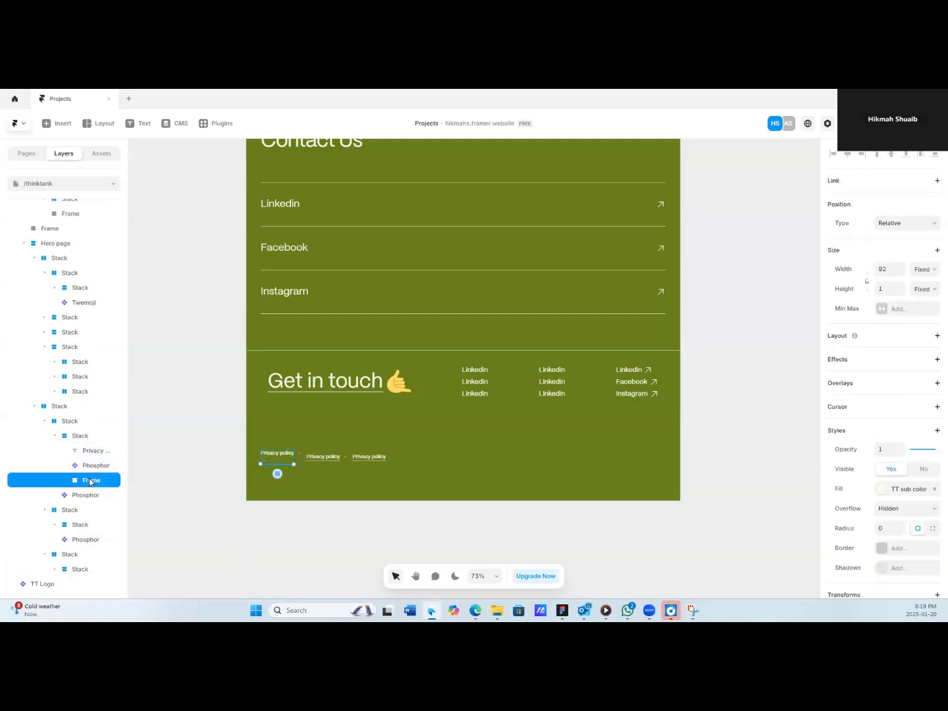
pyautogui.press('Delete')
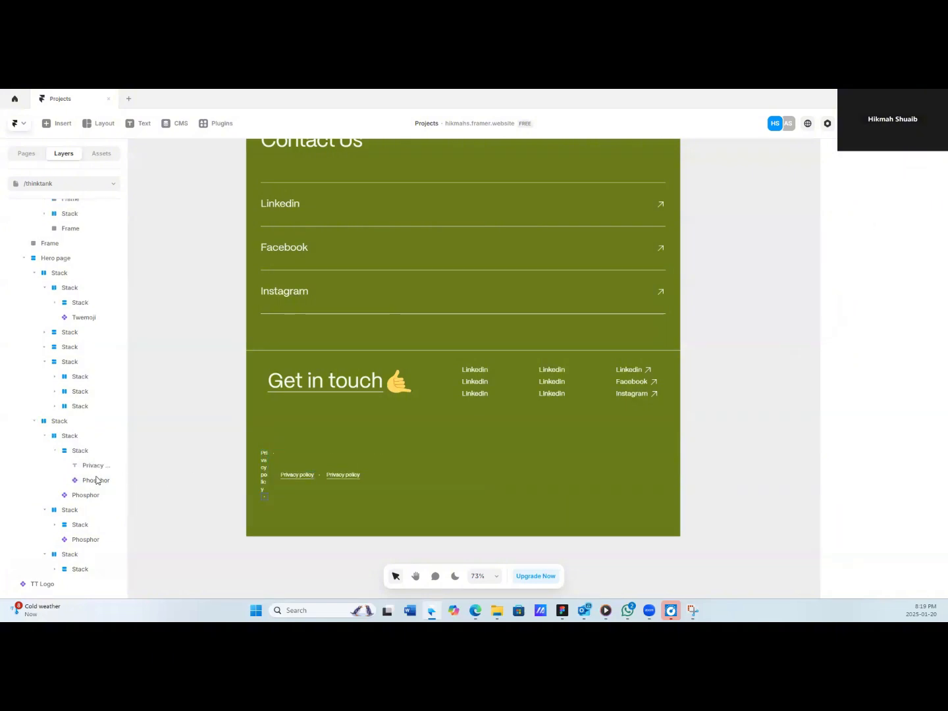
# Replace the first link's Privacy policy text with "2025 Thinktank".
pyautogui.click(94, 469)
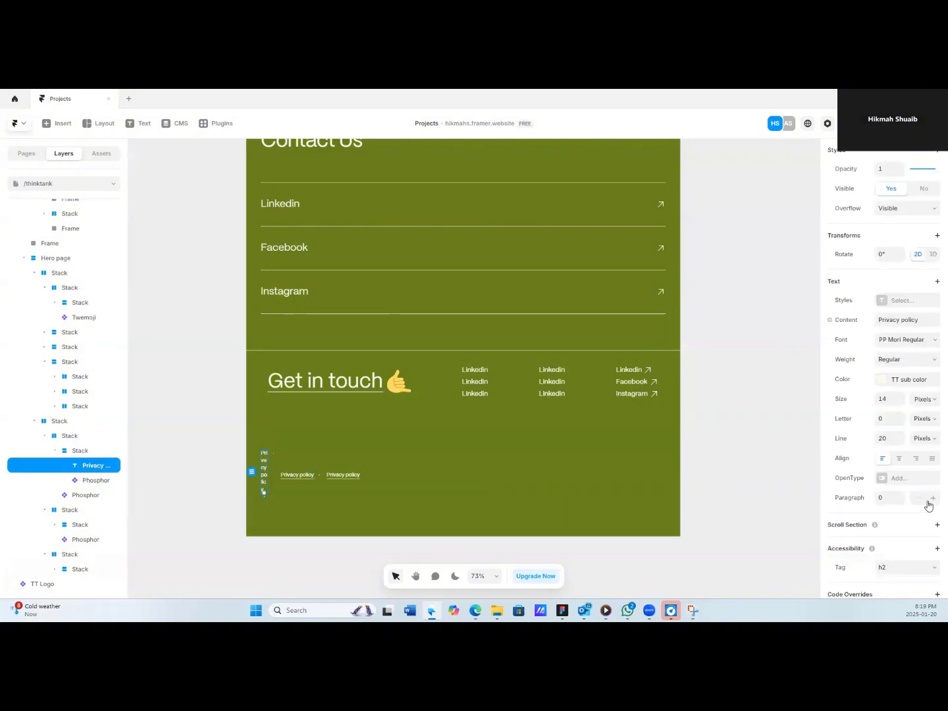
pyautogui.click(921, 321)
pyautogui.write('2025 Thinktank')
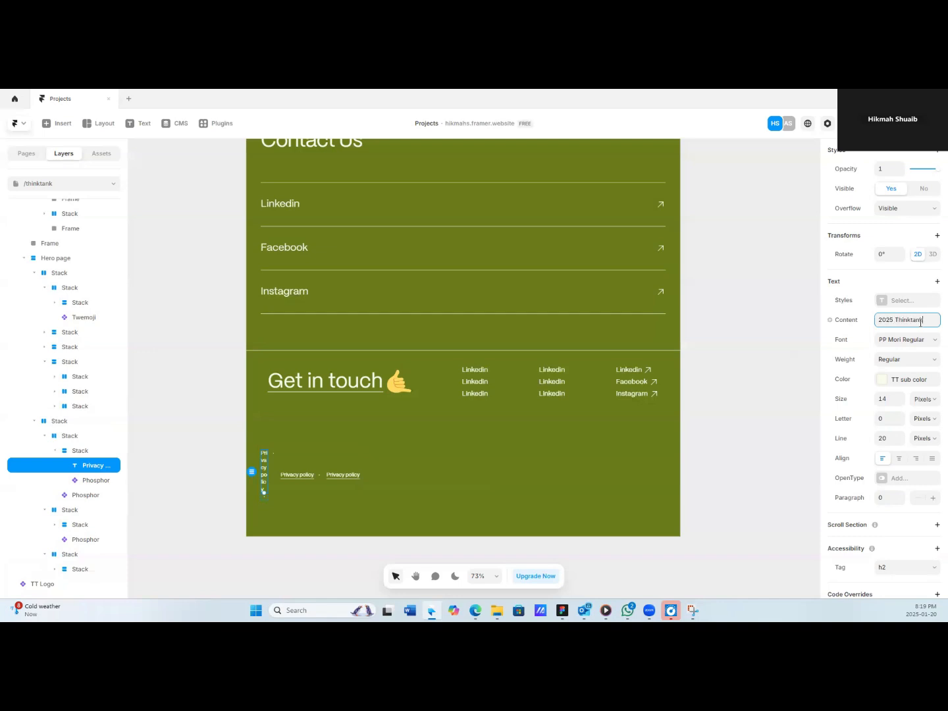
pyautogui.click(743, 369)
pyautogui.click(264, 482)
pyautogui.click(80, 451)
pyautogui.click(77, 436)
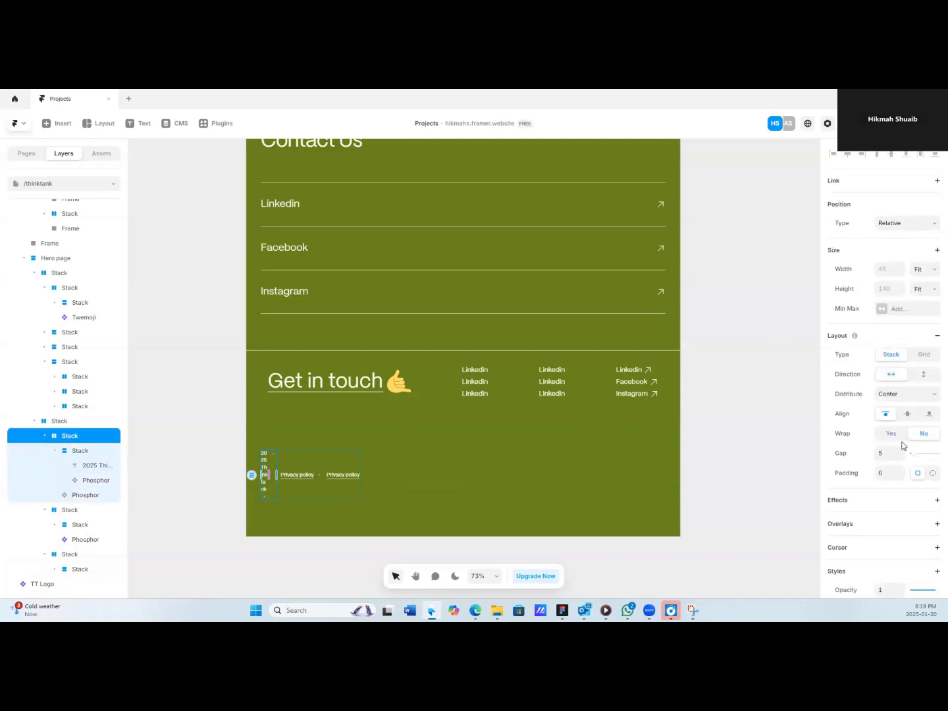
pyautogui.click(925, 270)
pyautogui.click(85, 467)
pyautogui.click(88, 452)
pyautogui.click(73, 435)
pyautogui.click(71, 421)
pyautogui.click(71, 436)
pyautogui.click(80, 451)
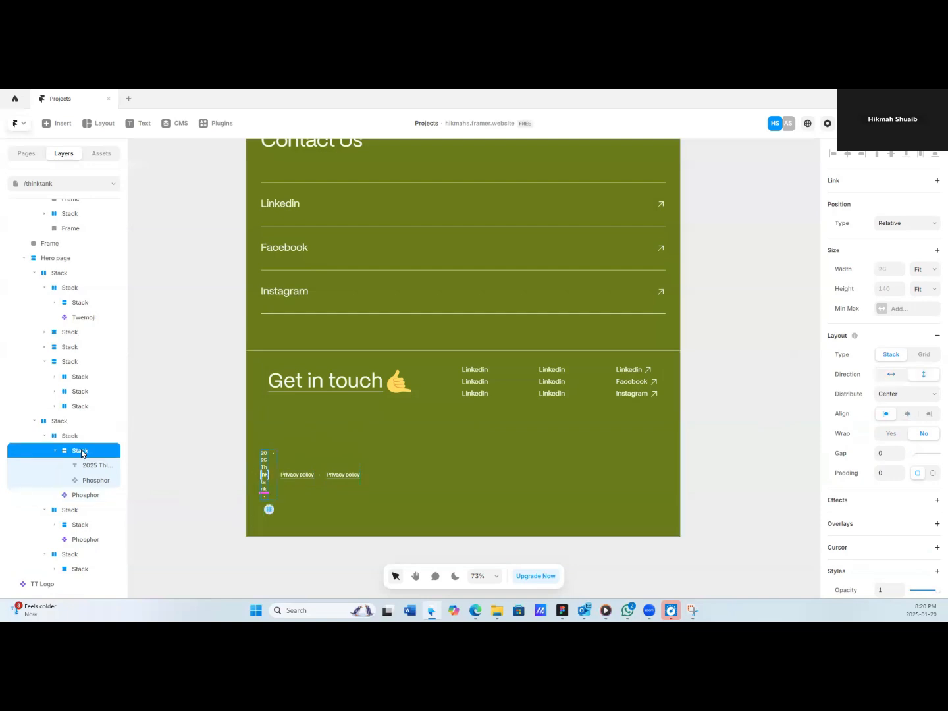
# Set the 2025 Thinktank text's width to a fixed 103 so it fits on one line.
pyautogui.moveTo(268, 474); pyautogui.dragTo(323, 465)
pyautogui.click(92, 465)
pyautogui.scroll(-4, 922, 366)
pyautogui.scroll(4, 904, 249)
pyautogui.click(900, 274)
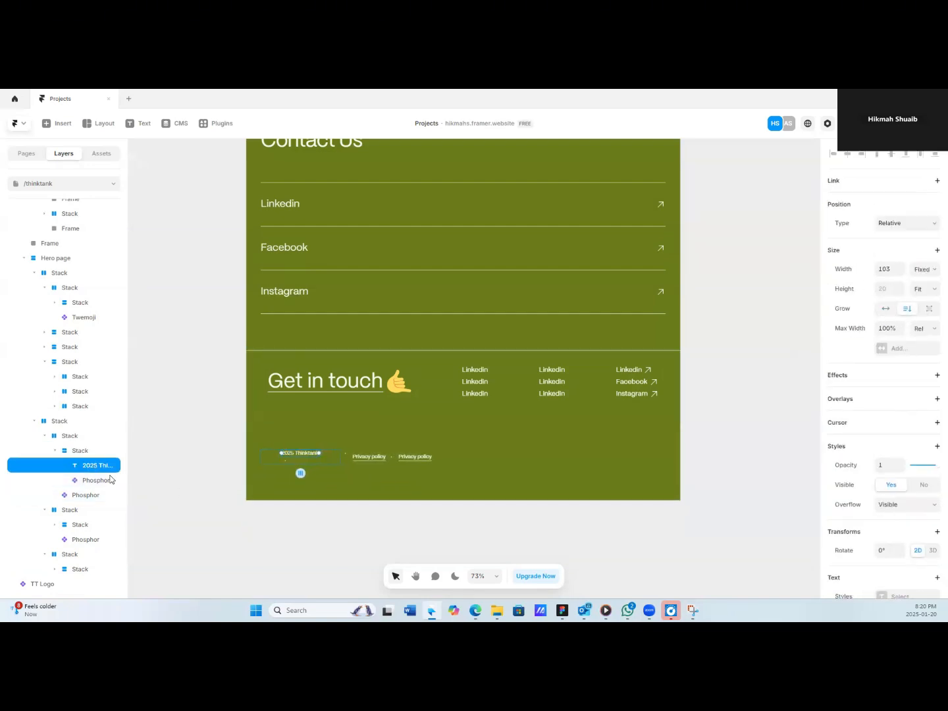
# Move the dot icon ahead of the 2025 Thinktank text's inner stack and remove that inner stack, keeping the text.
pyautogui.click(80, 451)
pyautogui.moveTo(95, 481); pyautogui.dragTo(84, 445)
pyautogui.click(80, 466)
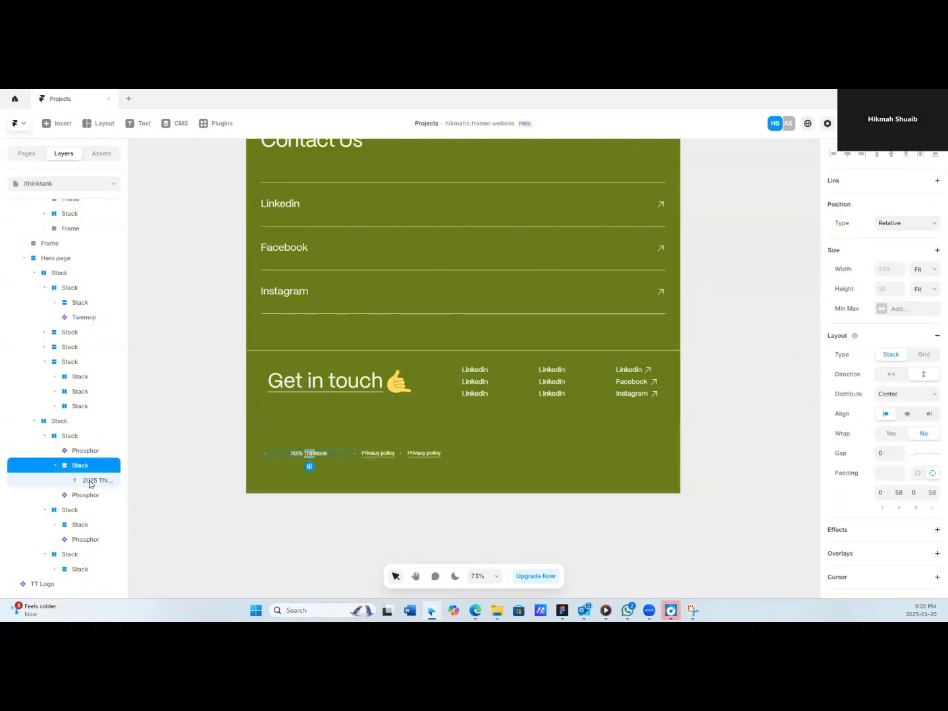
pyautogui.rightClick(89, 467)
pyautogui.click(121, 439)
# Change the Phosphor icon before 2025 Thinktank to Copyright with Regular weight.
pyautogui.click(264, 454)
pyautogui.scroll(-4, 899, 395)
pyautogui.click(899, 419)
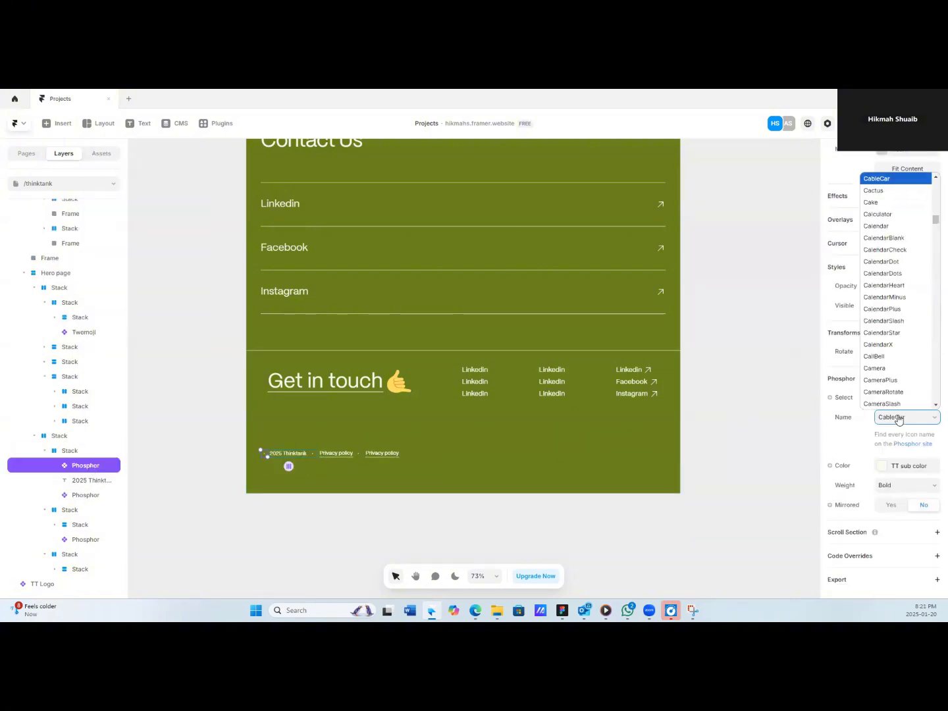
pyautogui.scroll(-15, 895, 368)
pyautogui.click(886, 392)
pyautogui.click(920, 486)
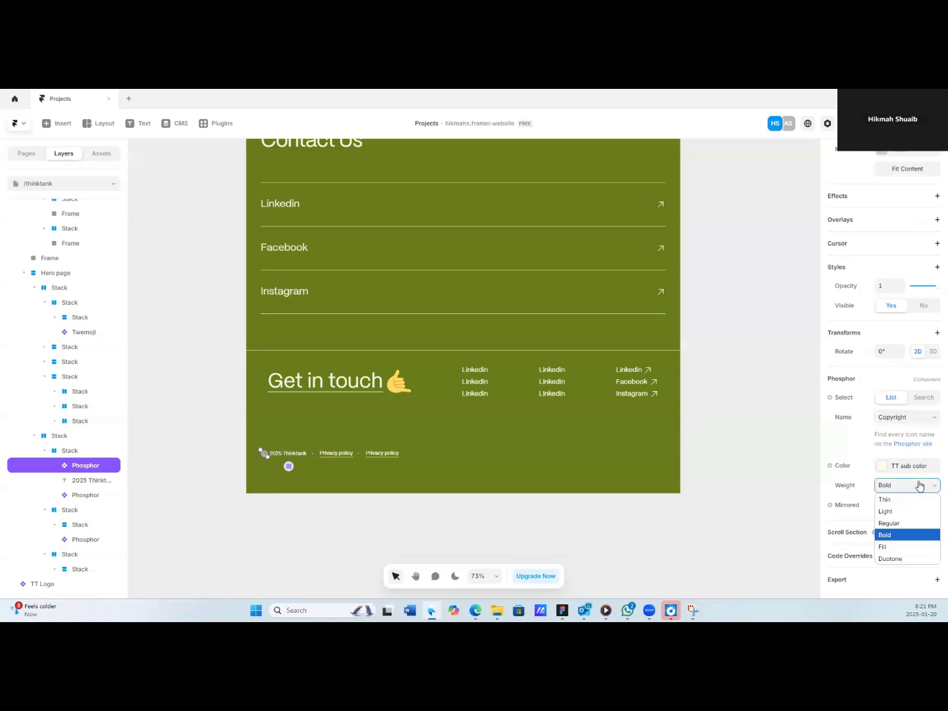
pyautogui.click(897, 523)
pyautogui.click(893, 486)
pyautogui.scroll(4, 455, 434)
pyautogui.click(287, 468)
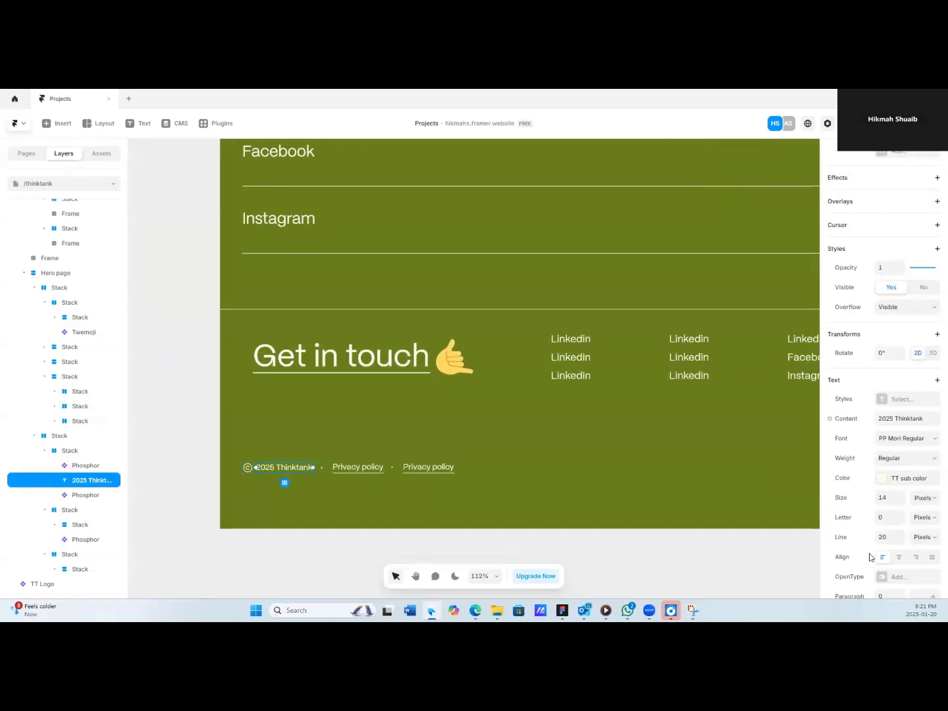
pyautogui.click(92, 466)
pyautogui.click(95, 480)
pyautogui.click(92, 452)
pyautogui.click(784, 551)
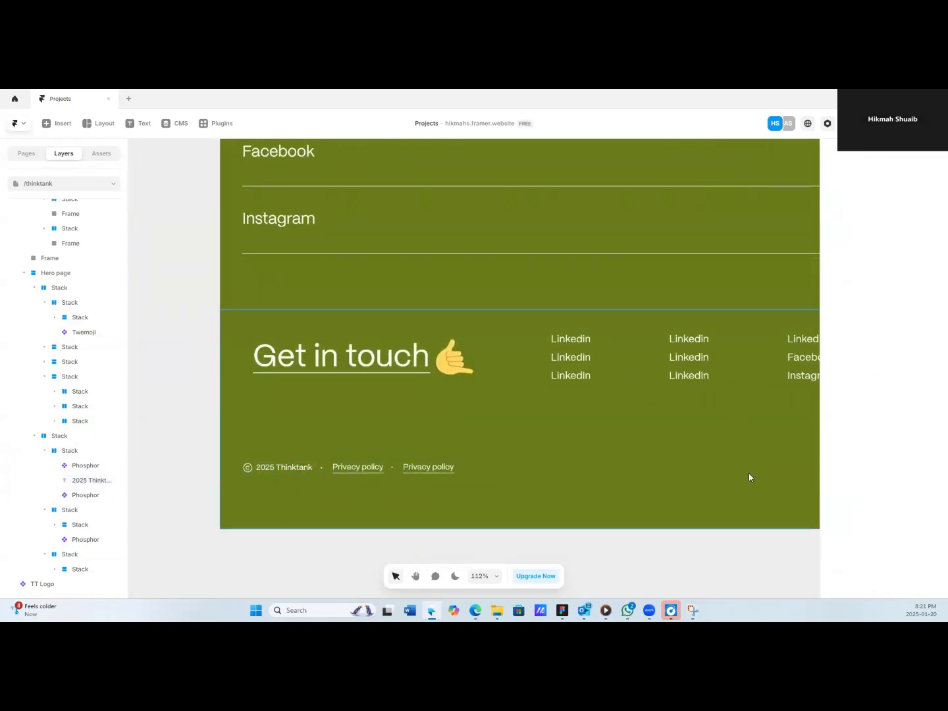
# Add the line "Want to work with us?" above "Get in touch" in the footer heading, keeping the text left-aligned.
pyautogui.scroll(-8, 591, 434)
pyautogui.click(480, 403)
pyautogui.doubleClick(479, 402)
pyautogui.press('Left')
pyautogui.write('Want to w')
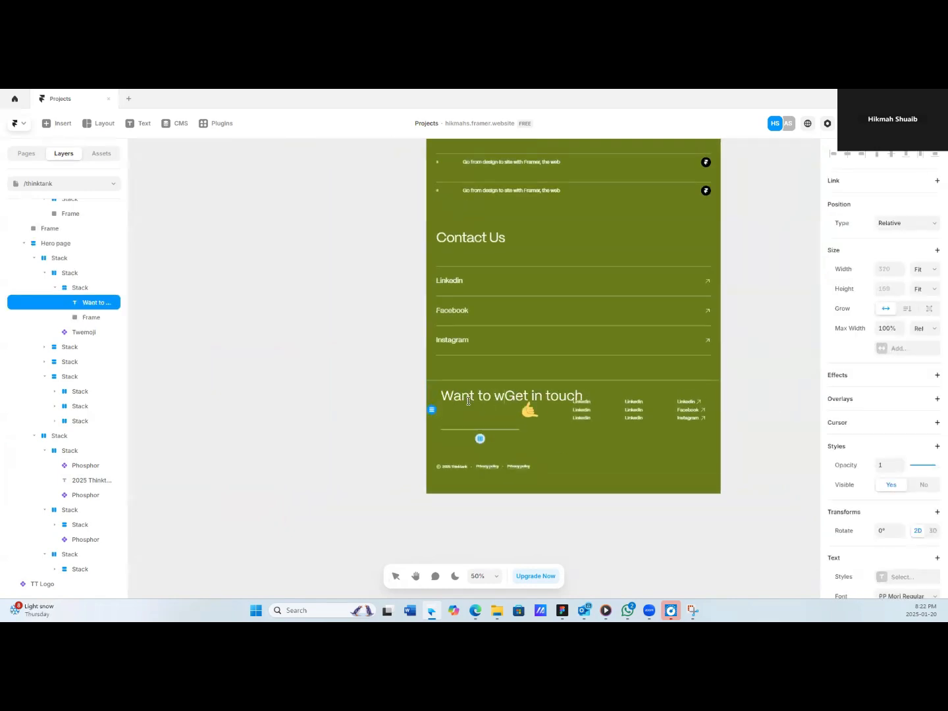
pyautogui.write('ork with us?')
pyautogui.press('Return')
pyautogui.scroll(-5, 885, 419)
pyautogui.click(884, 419)
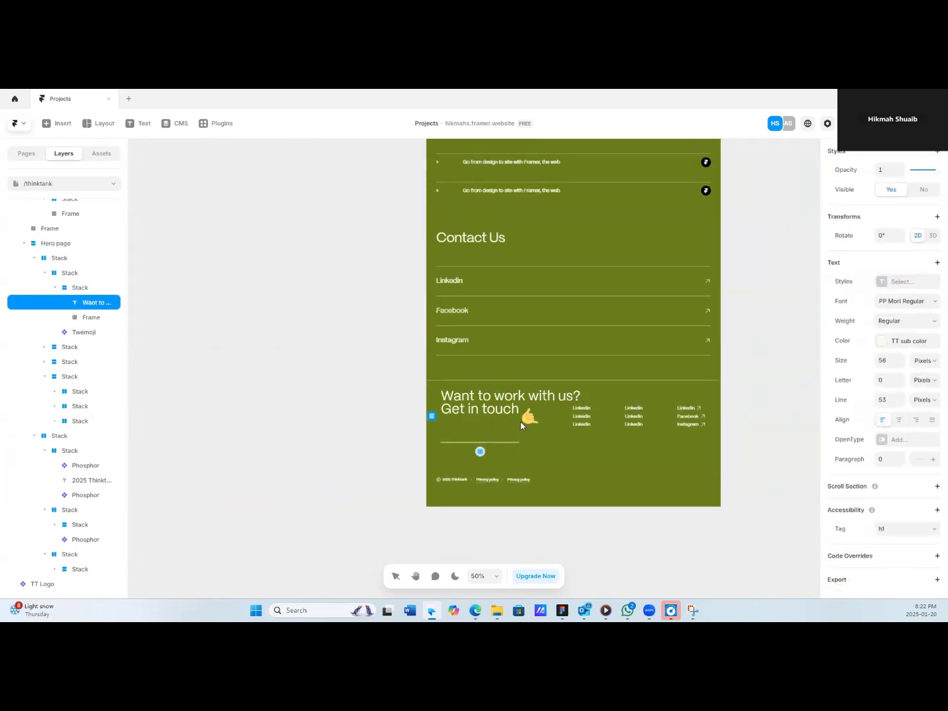
pyautogui.press('Escape')
pyautogui.scroll(5, 878, 355)
pyautogui.moveTo(520, 414)
pyautogui.mouseDown()
pyautogui.moveTo(542, 413)
pyautogui.moveTo(532, 412)
pyautogui.mouseUp()
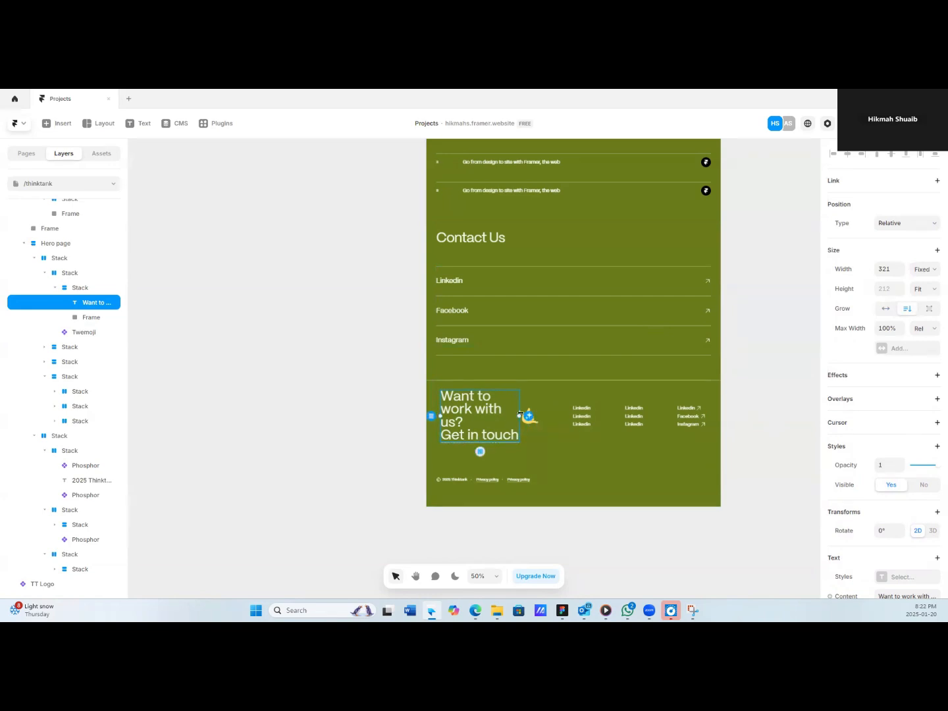
pyautogui.click(90, 287)
pyautogui.click(90, 305)
pyautogui.click(924, 328)
pyautogui.click(923, 357)
pyautogui.hotkey('ctrl', 'z')
pyautogui.click(923, 269)
pyautogui.click(916, 316)
pyautogui.hotkey('ctrl', 'z')
# Reduce the gap of the heading and link columns row, and set the heading text's width to 570.
pyautogui.click(555, 425)
pyautogui.click(925, 453)
pyautogui.click(506, 404)
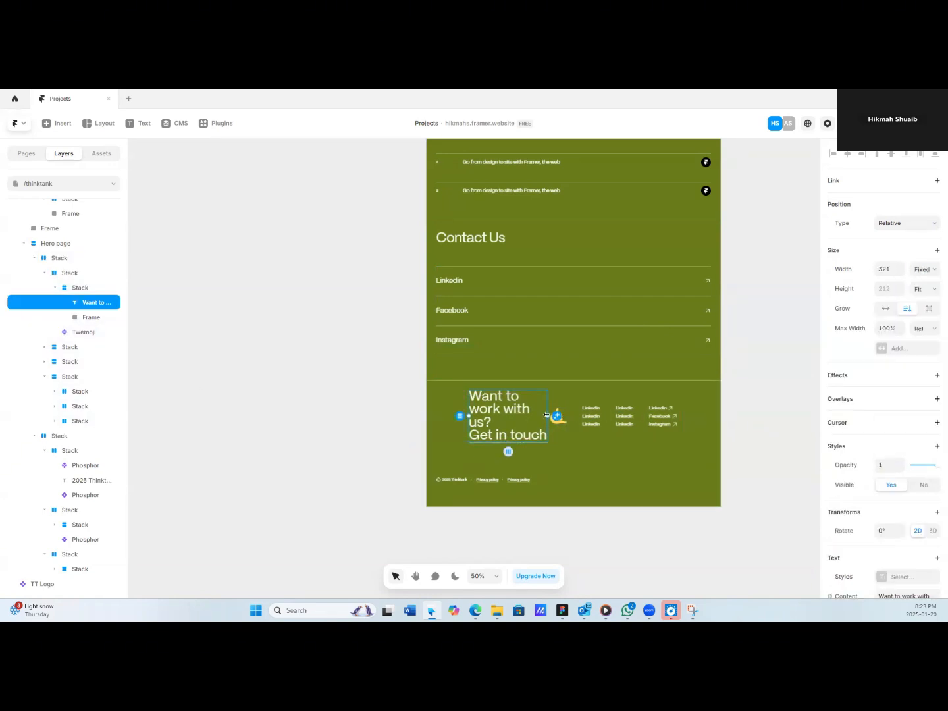
pyautogui.scroll(-4, 876, 525)
pyautogui.scroll(4, 879, 513)
pyautogui.click(902, 267)
pyautogui.moveTo(902, 269); pyautogui.dragTo(901, 268)
pyautogui.scroll(5, 595, 265)
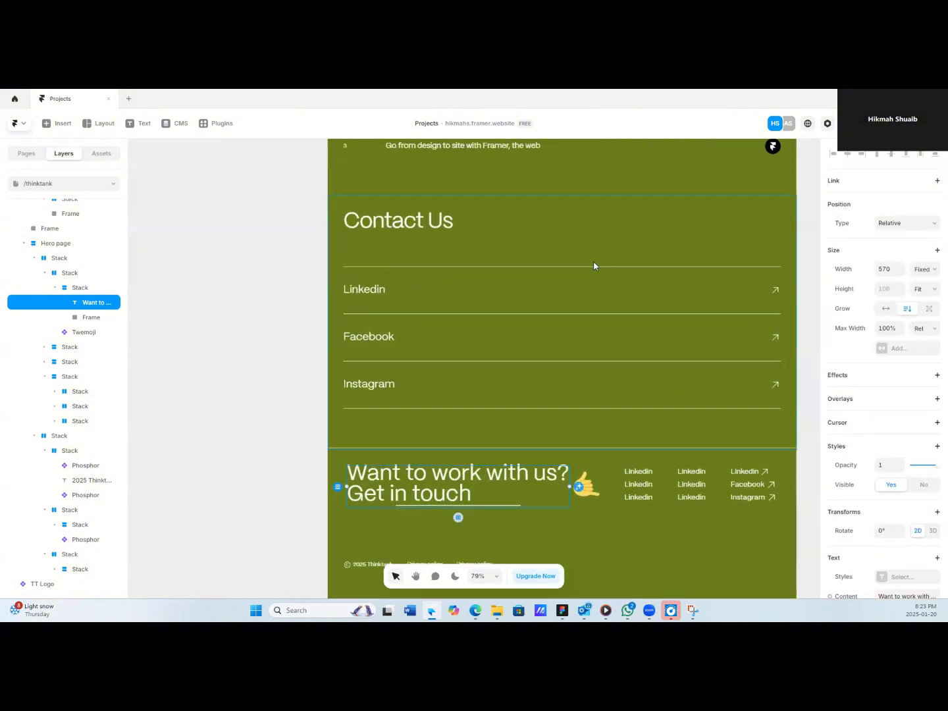
# Set the gap of the heading and link columns row to 60 and distribute its contents from the start.
pyautogui.scroll(-1, 594, 265)
pyautogui.hscroll(1, 594, 265)
pyautogui.click(644, 455)
pyautogui.scroll(-3, 902, 498)
pyautogui.click(900, 408)
pyautogui.click(899, 408)
pyautogui.click(900, 408)
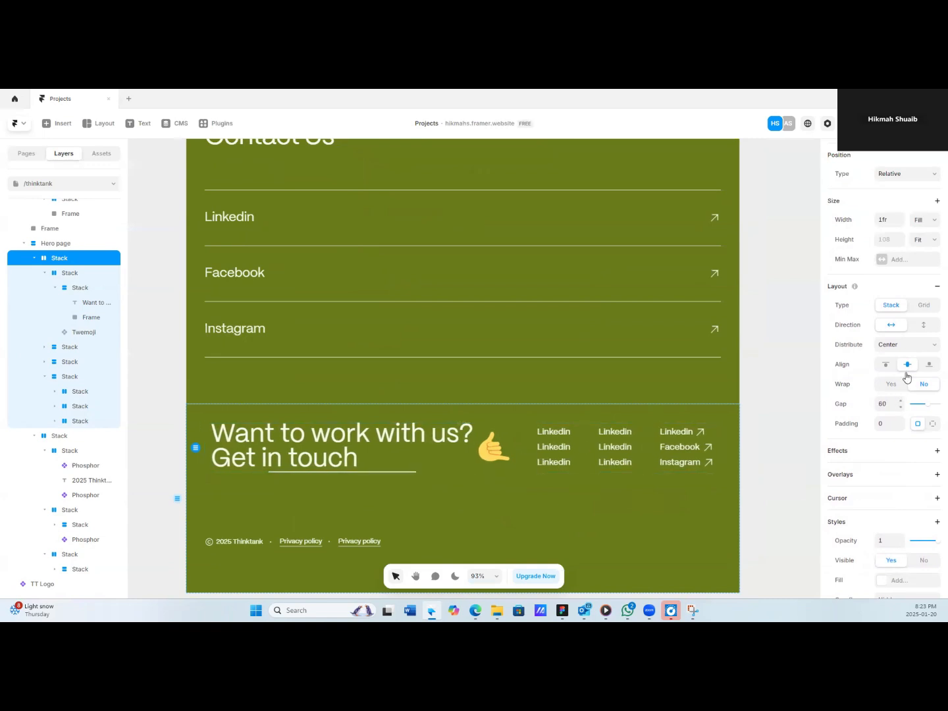
pyautogui.click(907, 345)
pyautogui.click(897, 360)
# Duplicate the footer heading text and shorten the first copy to "Want to work with us?".
pyautogui.moveTo(487, 453); pyautogui.dragTo(227, 456)
pyautogui.moveTo(86, 289); pyautogui.dragTo(121, 335)
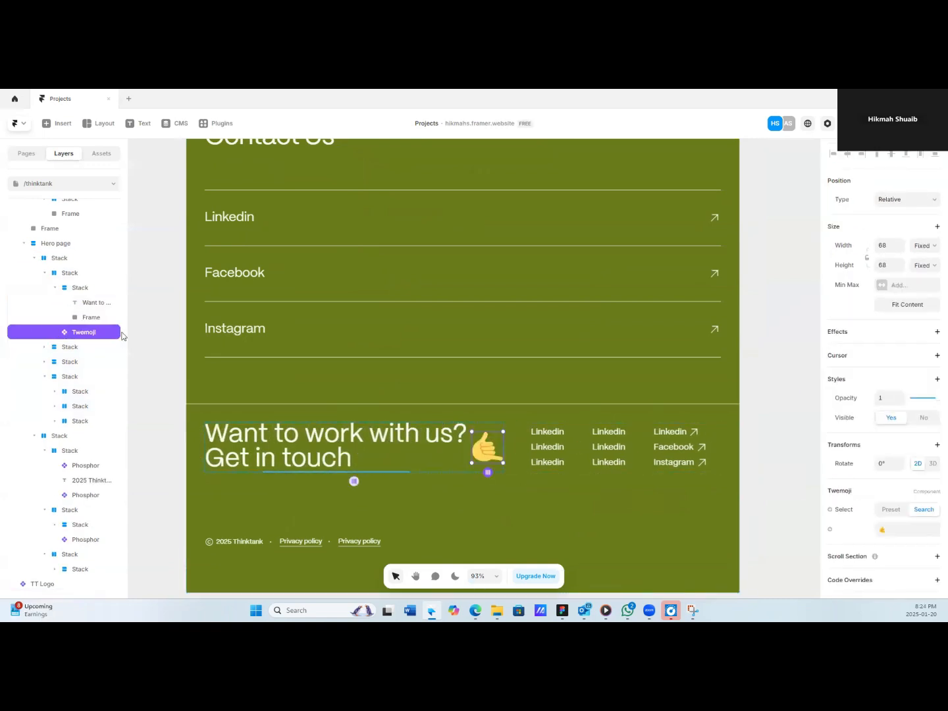
pyautogui.click(92, 304)
pyautogui.hotkey('ctrl', 'd')
pyautogui.scroll(-4, 901, 349)
pyautogui.click(901, 349)
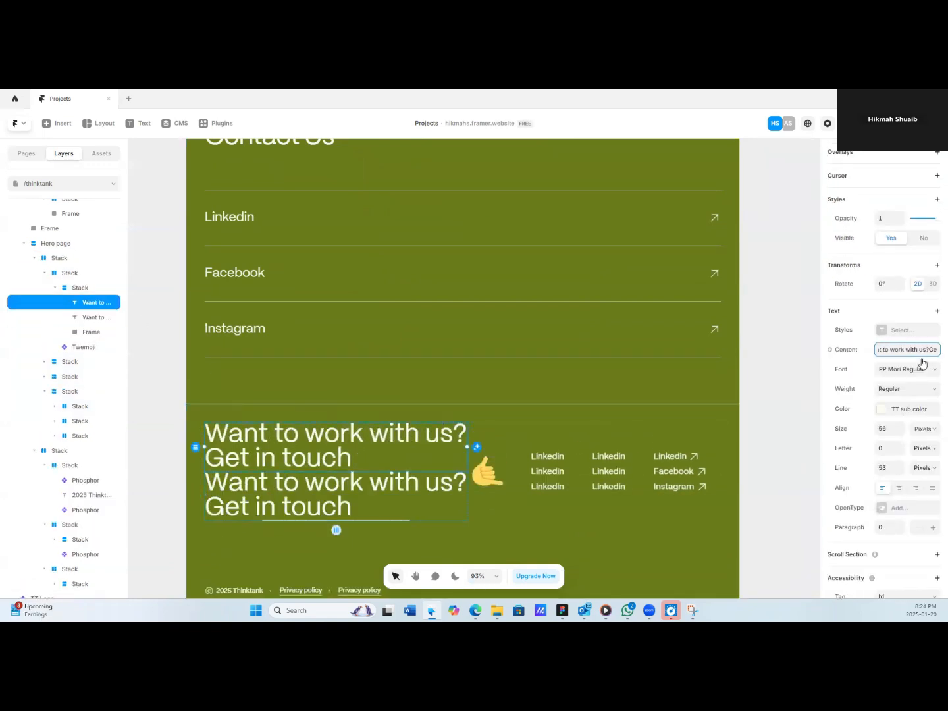
pyautogui.press('BackSpace')
pyautogui.press('BackSpace')
pyautogui.press('BackSpace')
pyautogui.press('BackSpace')
pyautogui.press('BackSpace')
pyautogui.press('BackSpace')
pyautogui.press('BackSpace')
pyautogui.press('BackSpace')
pyautogui.press('BackSpace')
pyautogui.press('BackSpace')
pyautogui.press('BackSpace')
pyautogui.press('BackSpace')
# Shorten the second heading text to "Get in touch".
pyautogui.click(369, 468)
pyautogui.scroll(-4, 888, 461)
pyautogui.click(905, 282)
pyautogui.press('BackSpace')
pyautogui.press('BackSpace')
pyautogui.press('BackSpace')
pyautogui.press('BackSpace')
pyautogui.press('BackSpace')
pyautogui.press('BackSpace')
pyautogui.press('BackSpace')
pyautogui.press('BackSpace')
pyautogui.press('BackSpace')
pyautogui.press('BackSpace')
pyautogui.press('BackSpace')
pyautogui.press('BackSpace')
pyautogui.press('BackSpace')
pyautogui.press('BackSpace')
pyautogui.press('BackSpace')
pyautogui.press('BackSpace')
pyautogui.press('BackSpace')
pyautogui.press('BackSpace')
pyautogui.press('BackSpace')
pyautogui.press('BackSpace')
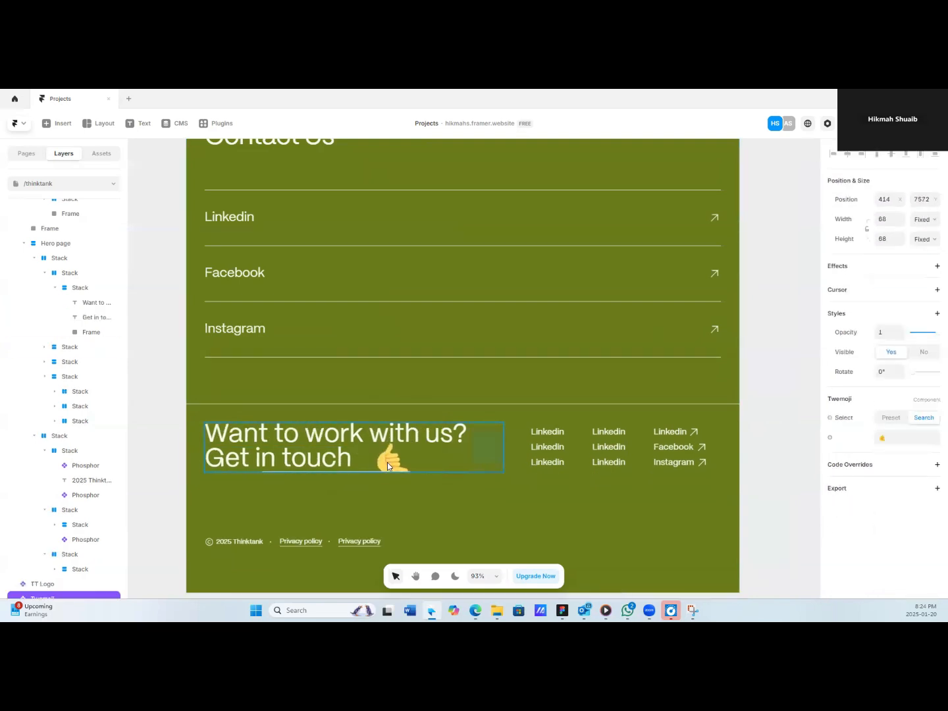
# Try to move the emoji beside "Get in touch" and the "Want to work with us?" line out of its stack.
pyautogui.keyDown('shift'); pyautogui.click(84, 347); pyautogui.keyUp('shift')
pyautogui.moveTo(91, 303); pyautogui.dragTo(89, 281)
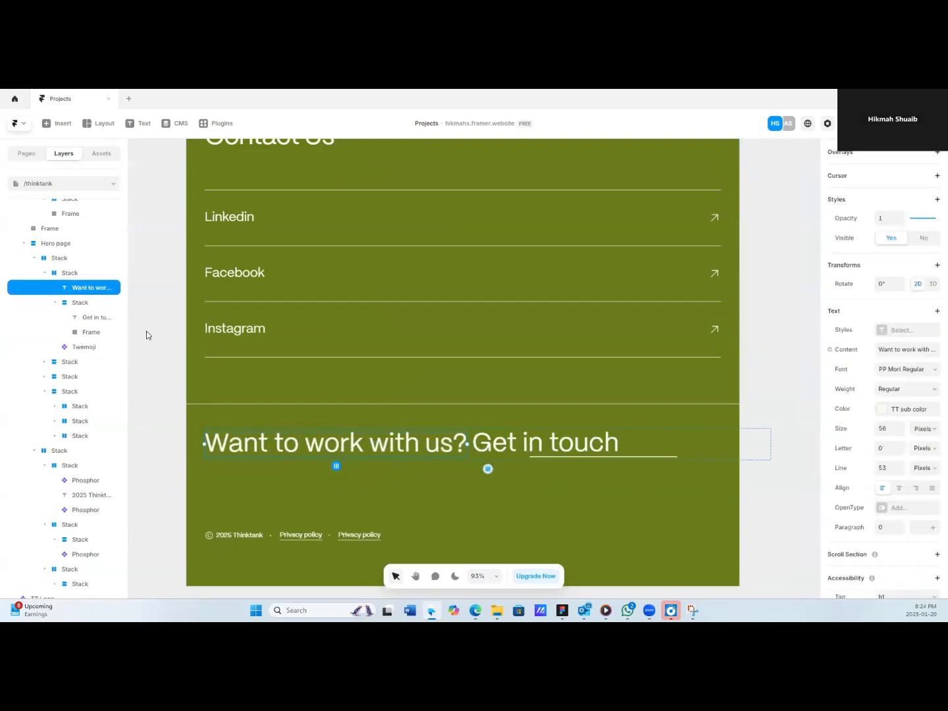
pyautogui.hotkey('ctrl', 'z')
# Regroup the heading so both text lines and the underline frame share one stack, with the emoji directly in the footer row.
pyautogui.click(92, 317)
pyautogui.keyDown('ctrl'); pyautogui.click(91, 348); pyautogui.keyUp('ctrl')
pyautogui.keyDown('ctrl'); pyautogui.click(91, 332); pyautogui.keyUp('ctrl')
pyautogui.rightClick(91, 332)
pyautogui.click(89, 348)
pyautogui.click(54, 287)
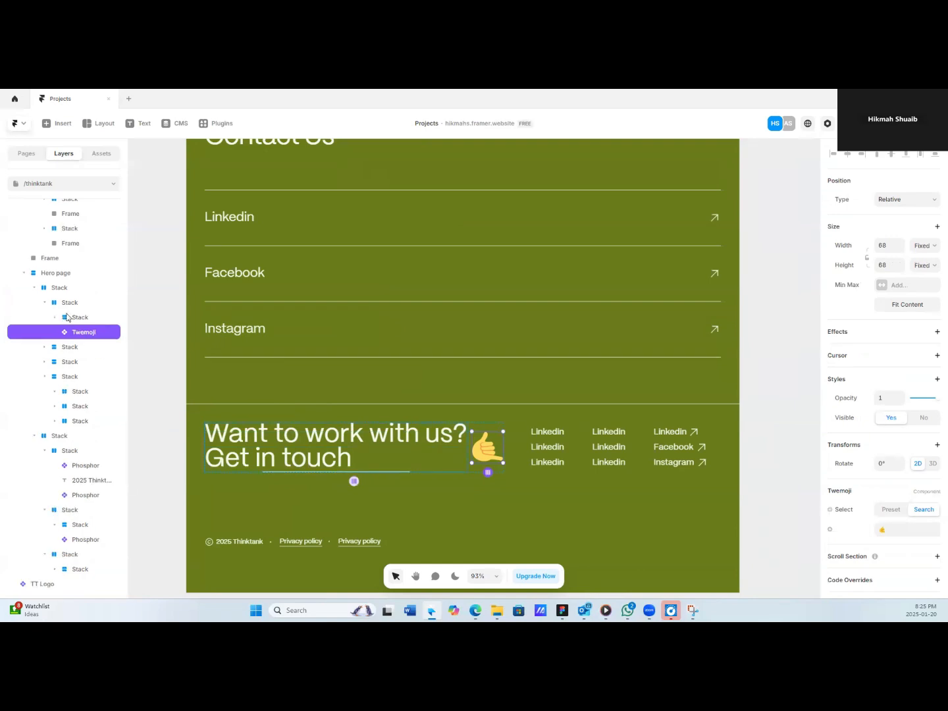
pyautogui.click(55, 317)
pyautogui.click(54, 288)
pyautogui.hotkey('ctrl', 'z')
pyautogui.hotkey('ctrl', 'z')
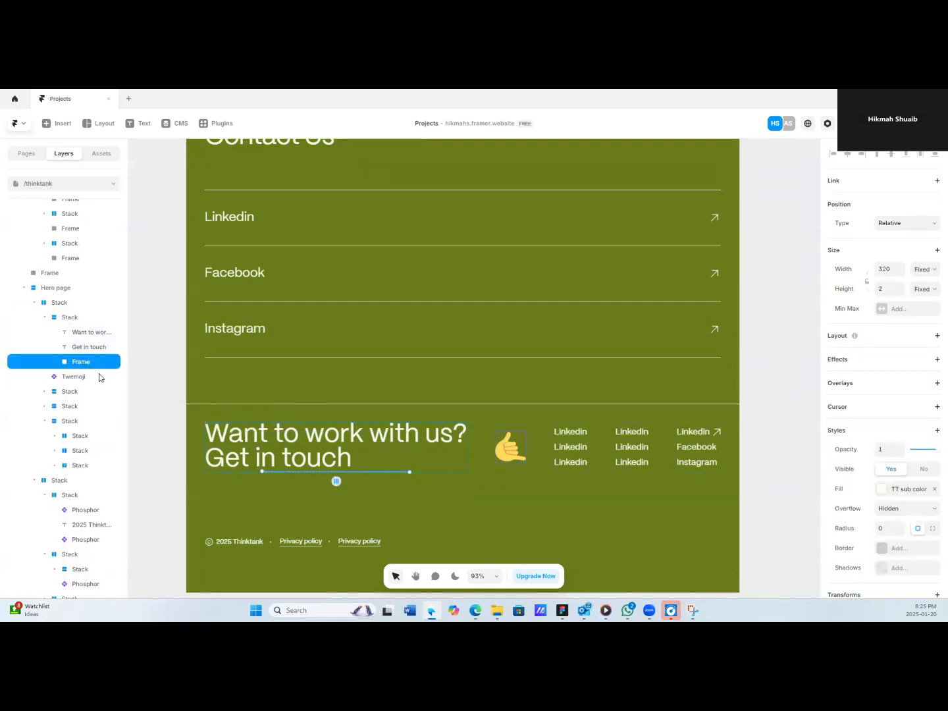
# Take "Want to work with us?" out of the heading stack, leaving "Get in touch" and its underline grouped together.
pyautogui.hotkey('ctrl', 'z')
pyautogui.hotkey('ctrl', 'z')
pyautogui.hotkey('ctrl', 'z')
pyautogui.hotkey('ctrl', 'z')
pyautogui.hotkey('ctrl', 'z')
pyautogui.hotkey('ctrl', 'z')
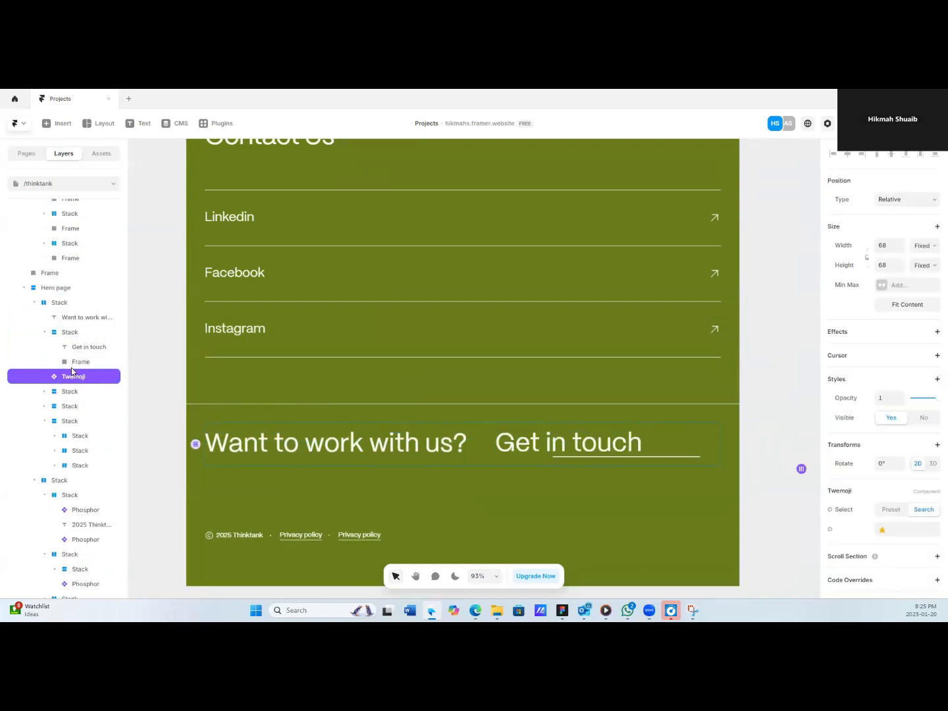
# Group "Get in touch" and the emoji in a horizontal stack inside the stack that holds the underline.
pyautogui.hotkey('ctrl', 'z')
pyautogui.hotkey('ctrl', 'z')
pyautogui.hotkey('ctrl', 'z')
pyautogui.hotkey('ctrl', 'z')
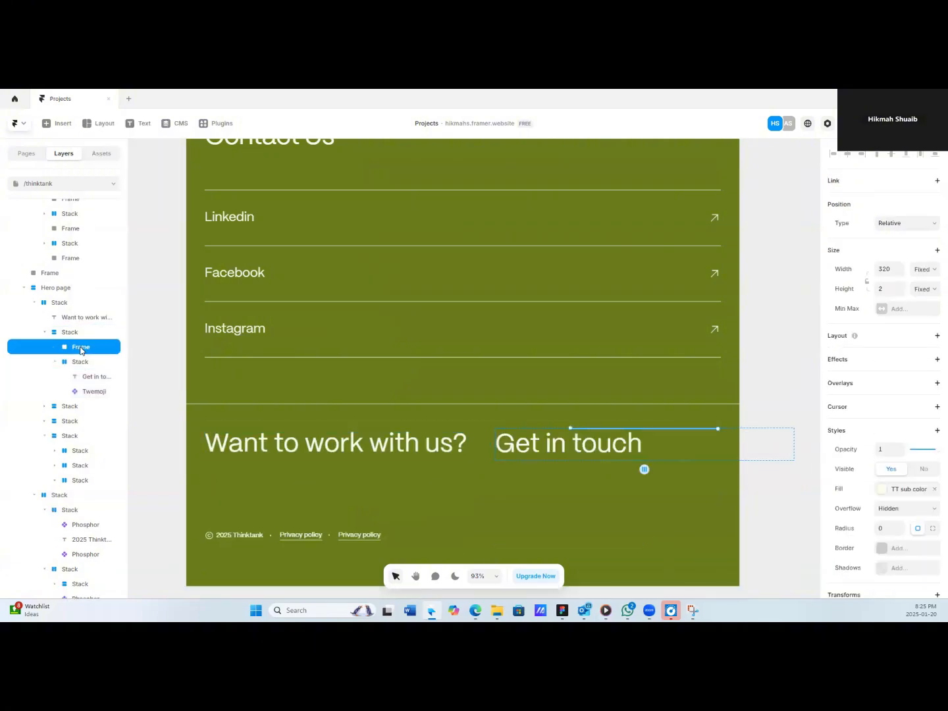
# Place the underline below the "Get in touch" and emoji stack, and group "Want to work with us?" above them in a vertical stack.
pyautogui.hotkey('ctrl', 'z')
pyautogui.hotkey('ctrl', 'z')
pyautogui.hotkey('ctrl', 'z')
pyautogui.hotkey('ctrl', 'z')
pyautogui.hotkey('ctrl', 'z')
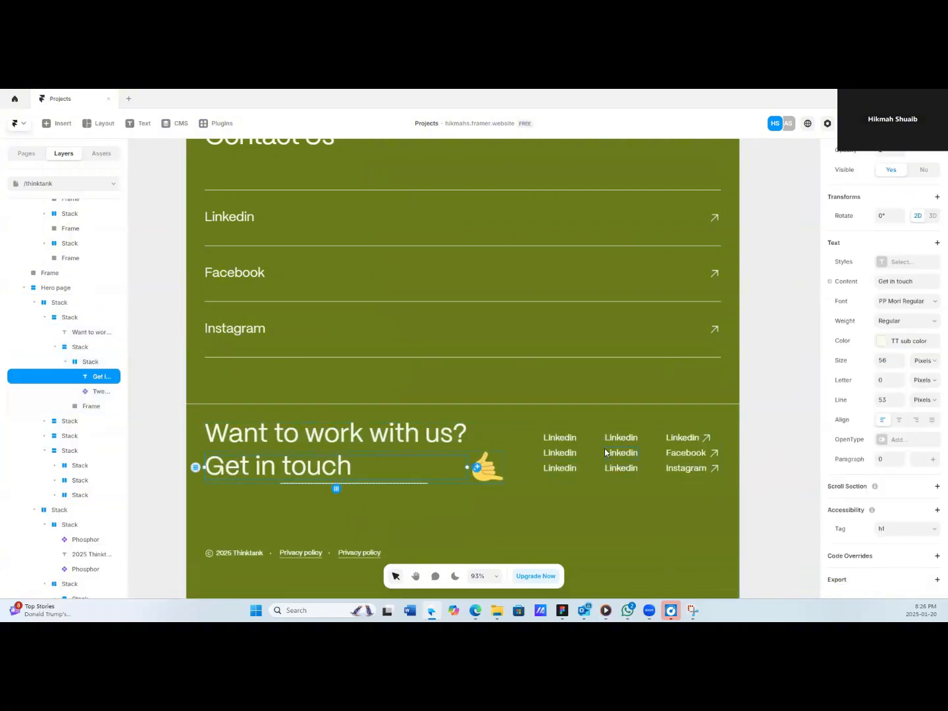
# Set the width of the underline frame beneath "Get in touch" to 312.
pyautogui.hotkey('ctrl', 'z')
pyautogui.hotkey('ctrl', 'z')
pyautogui.hotkey('ctrl', 'z')
pyautogui.hotkey('ctrl', 'z')
pyautogui.hotkey('ctrl', 'z')
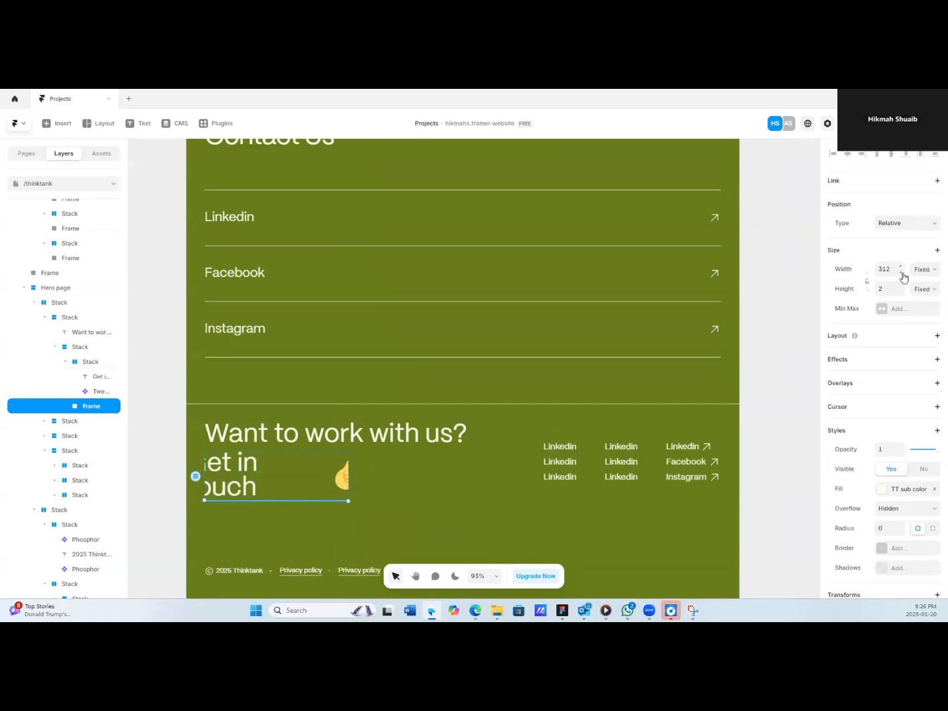
# Fit the "Get in touch" and emoji stack's width to its contents and give the text a fixed width of 324.
pyautogui.click(925, 268)
pyautogui.click(927, 320)
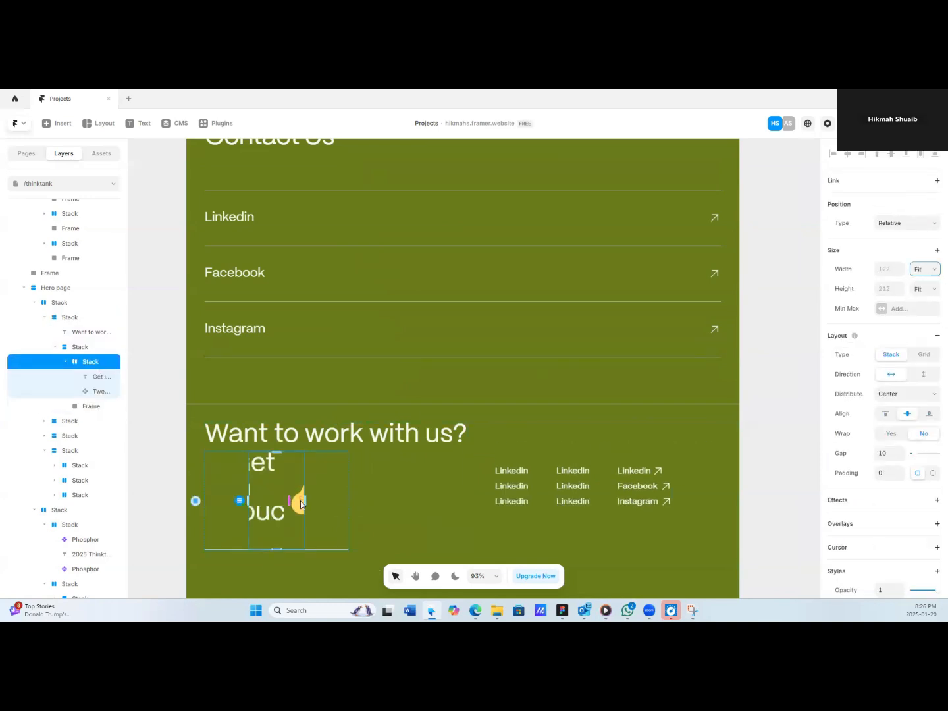
pyautogui.hotkey('ctrl', 'z')
pyautogui.click(101, 377)
pyautogui.click(924, 201)
pyautogui.click(921, 215)
pyautogui.click(901, 200)
# Align the underline with the start of the "Get in touch" text.
pyautogui.click(98, 407)
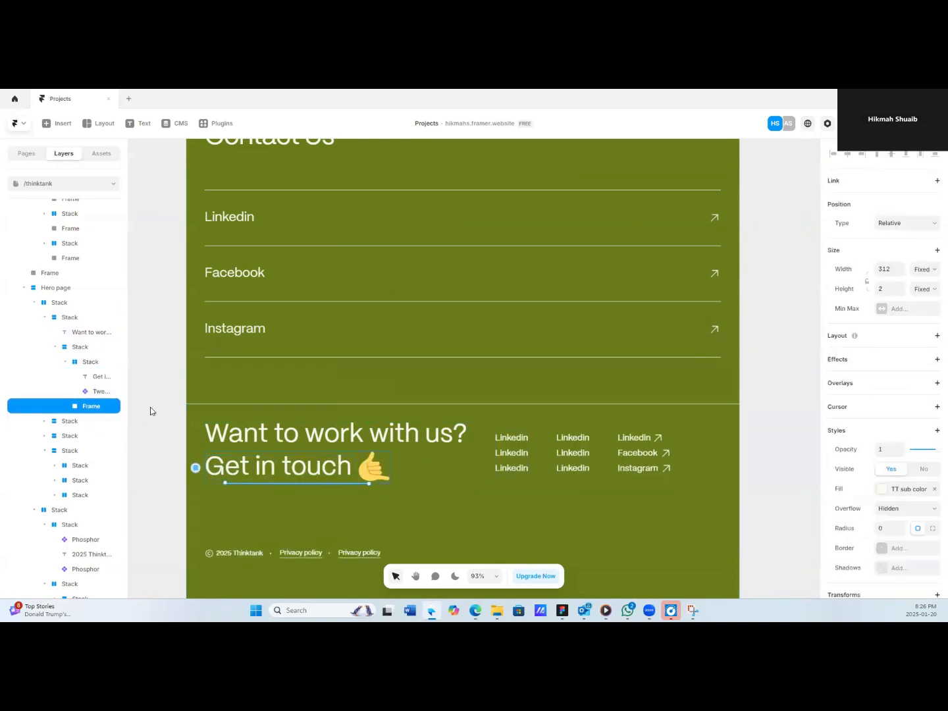
pyautogui.click(350, 490)
pyautogui.click(485, 468)
pyautogui.click(485, 468)
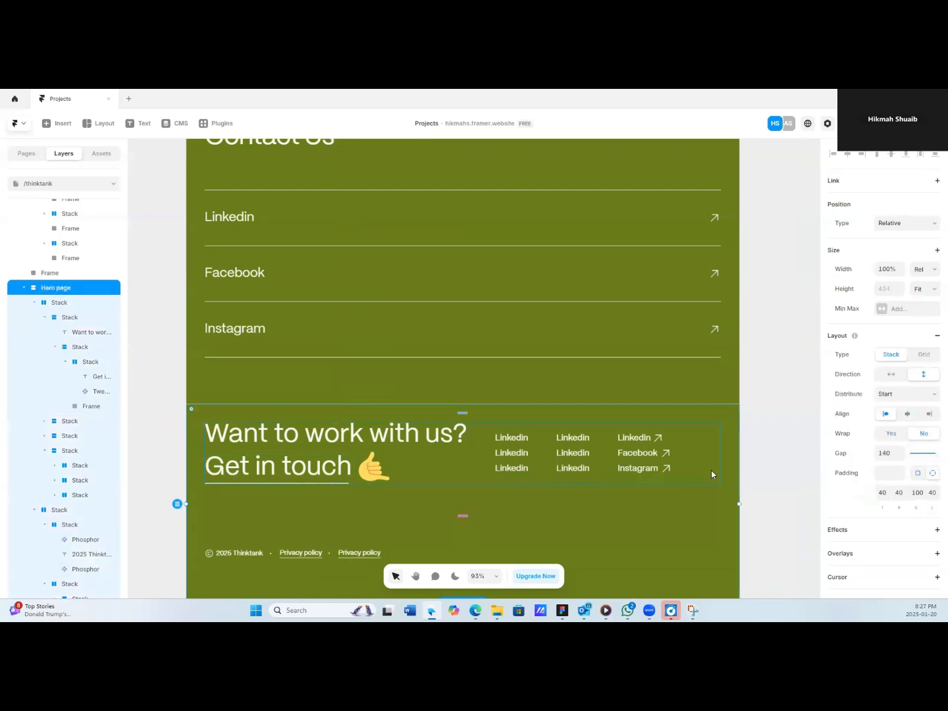
# Increase the line height of the "Want to work with us?" text.
pyautogui.click(310, 439)
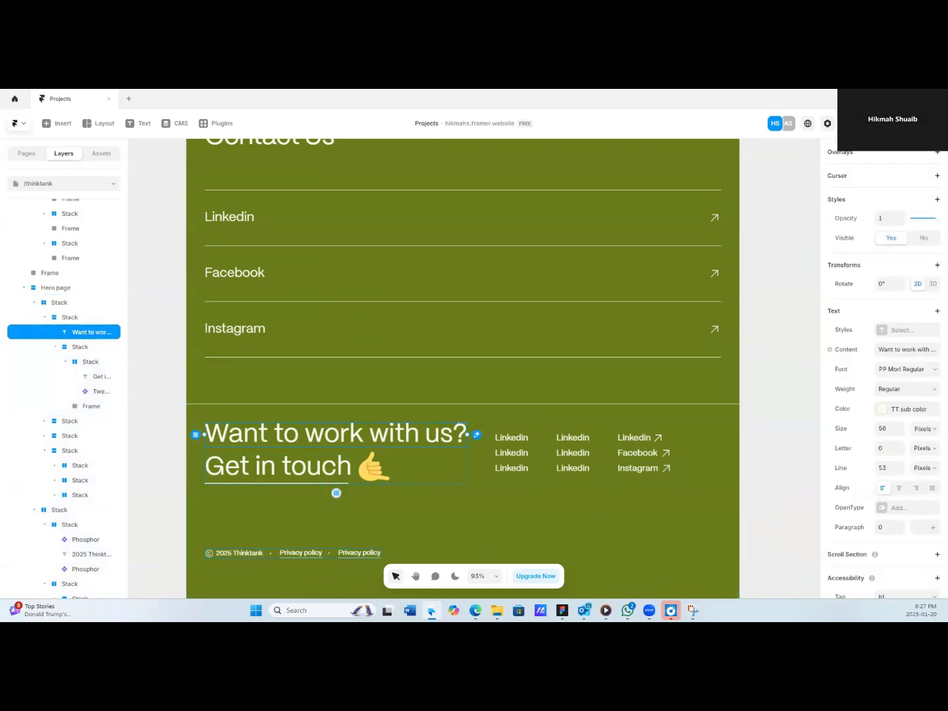
pyautogui.click(901, 467)
pyautogui.click(295, 478)
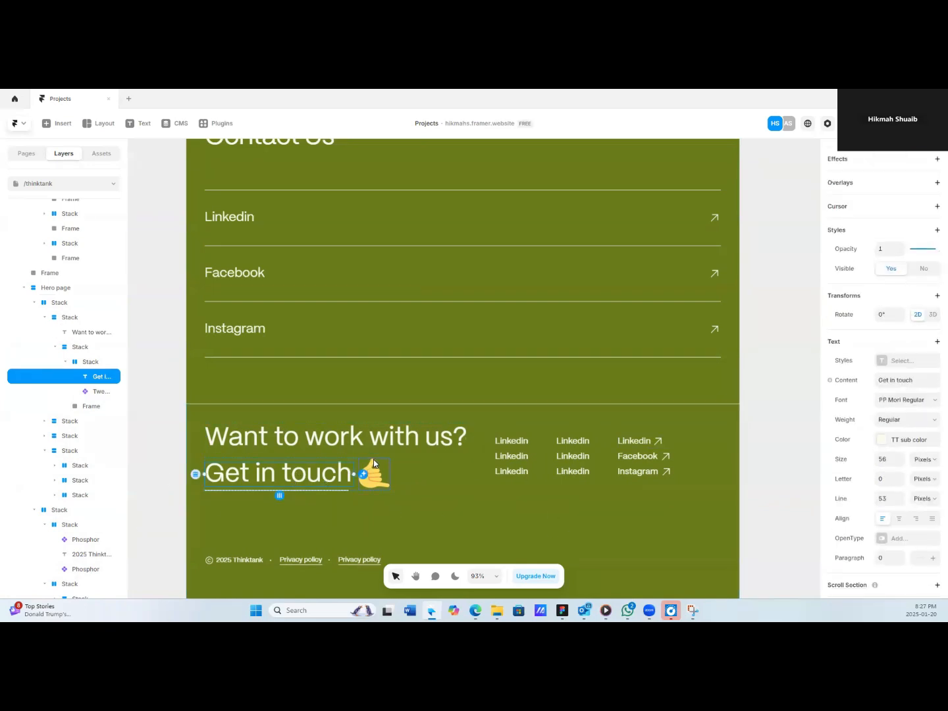
# Set the emoji's width to 50 and reduce its height.
pyautogui.click(377, 476)
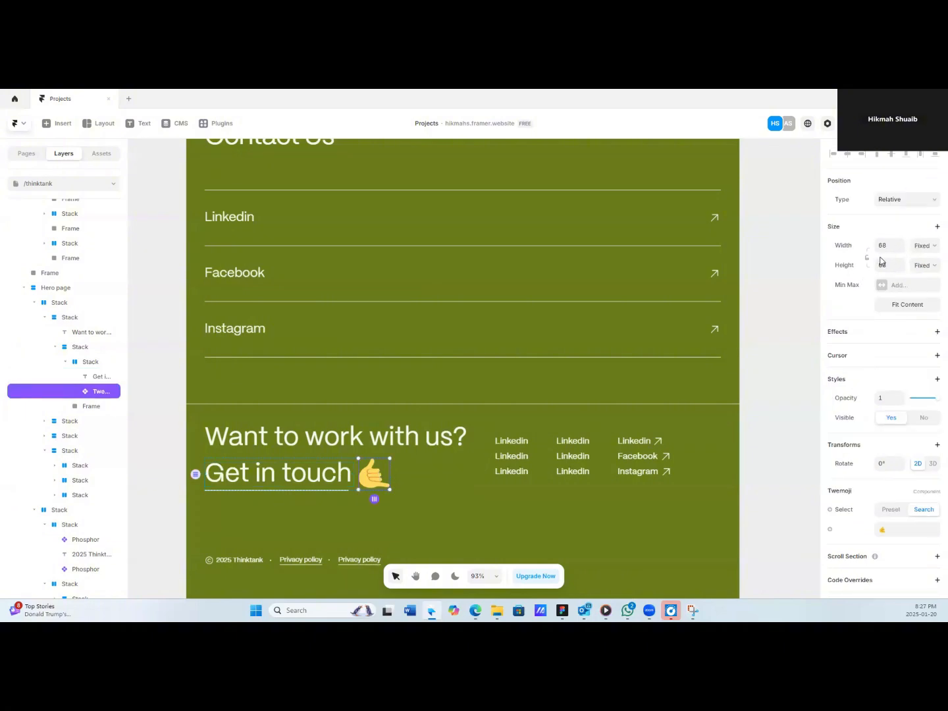
pyautogui.click(266, 474)
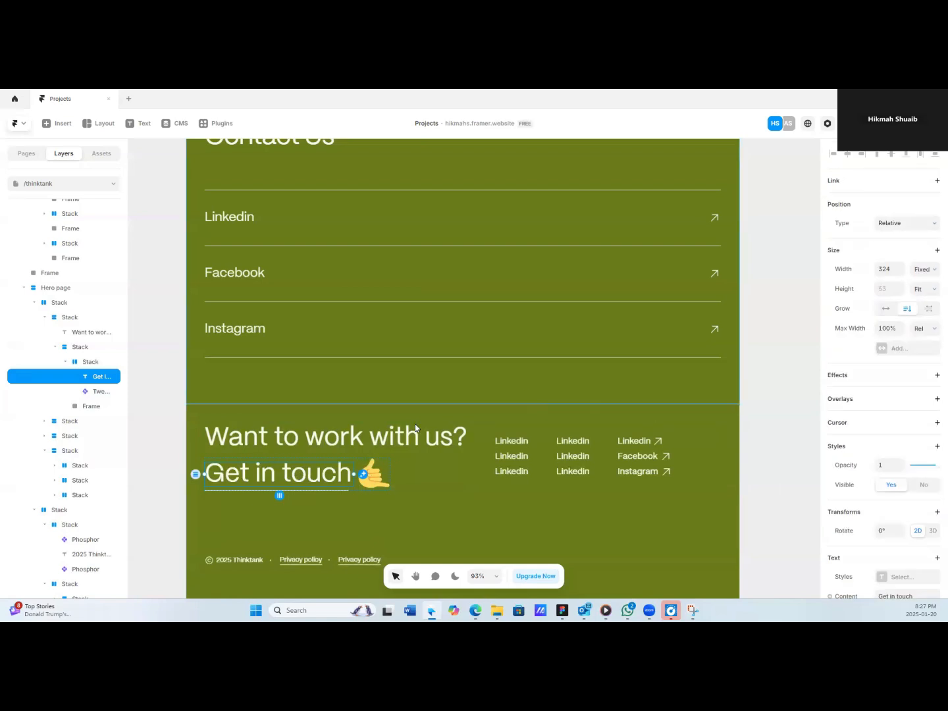
pyautogui.click(385, 480)
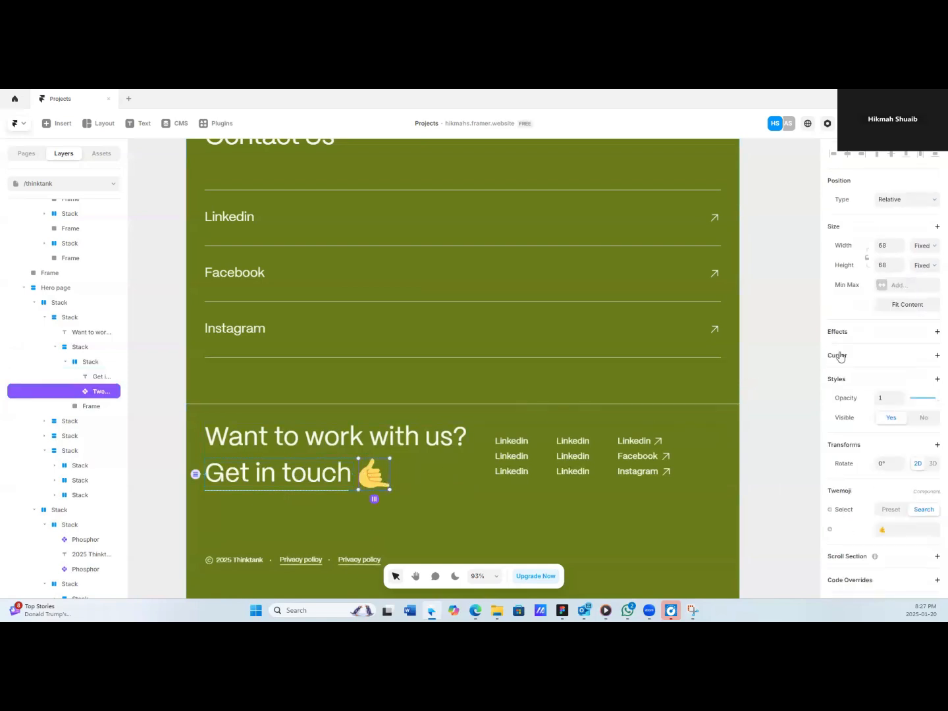
pyautogui.click(901, 251)
pyautogui.click(901, 268)
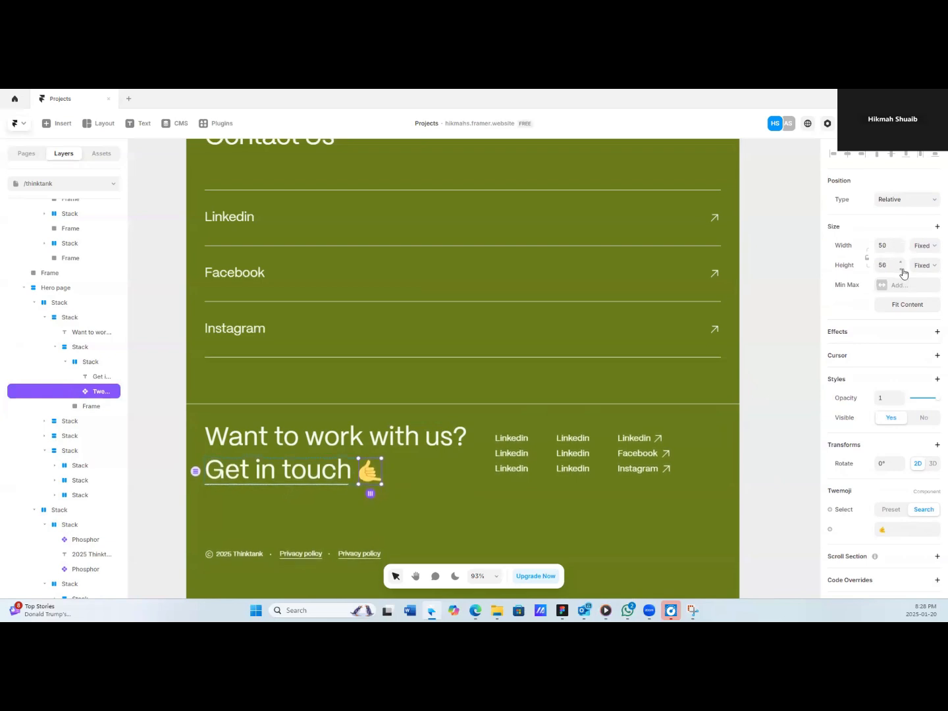
# Set the gap of the heading and link columns row to 75.
pyautogui.click(437, 470)
pyautogui.click(486, 462)
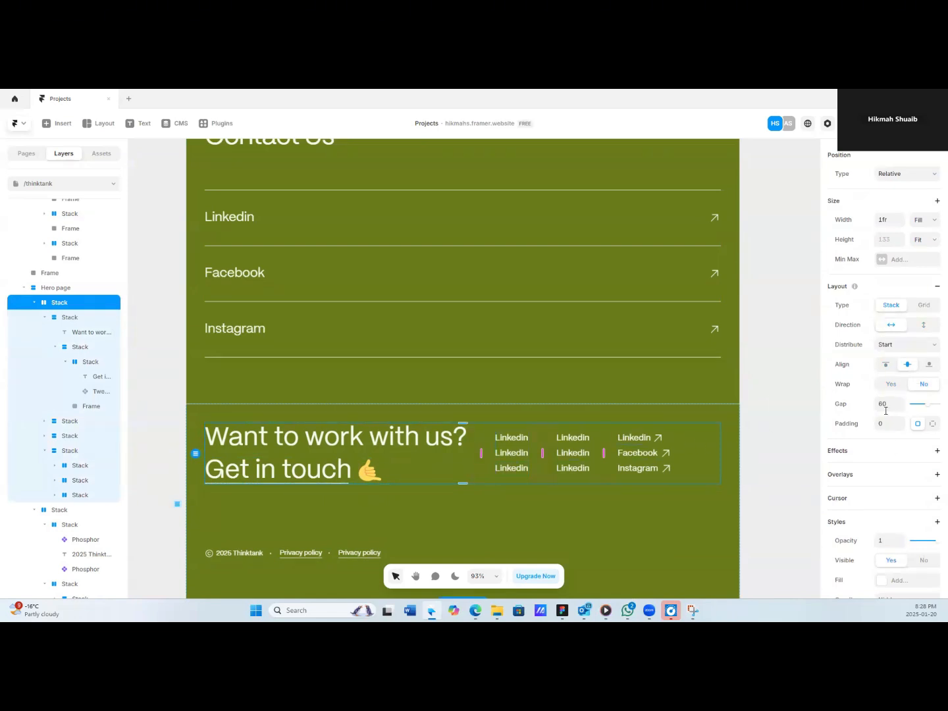
pyautogui.moveTo(901, 404); pyautogui.dragTo(901, 404)
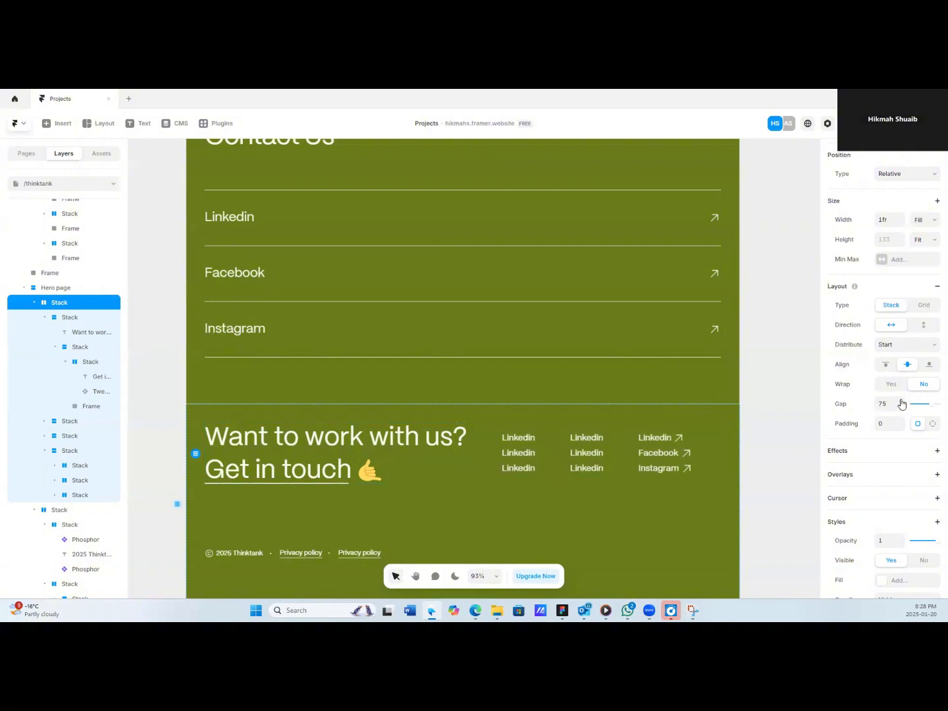
# Set the footer section's top padding to 0.
pyautogui.click(366, 418)
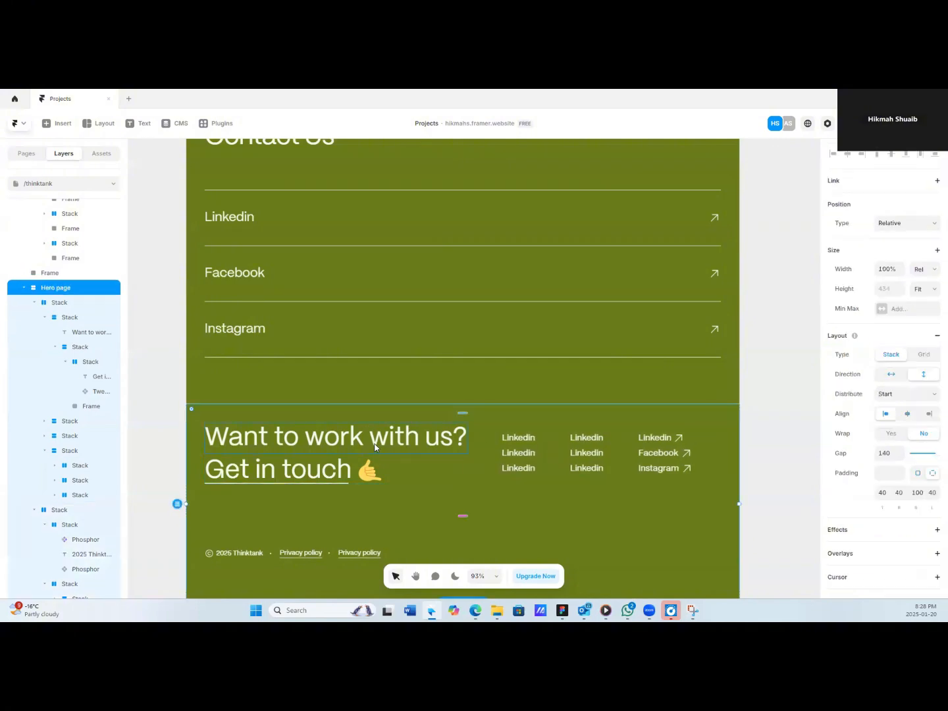
pyautogui.click(882, 493)
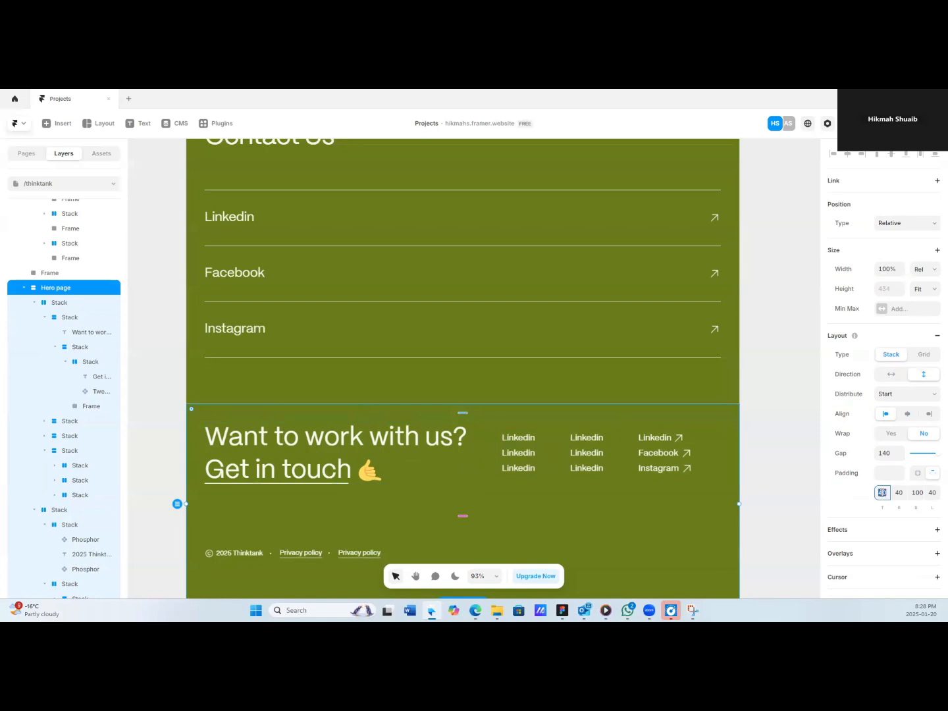
pyautogui.write('0')
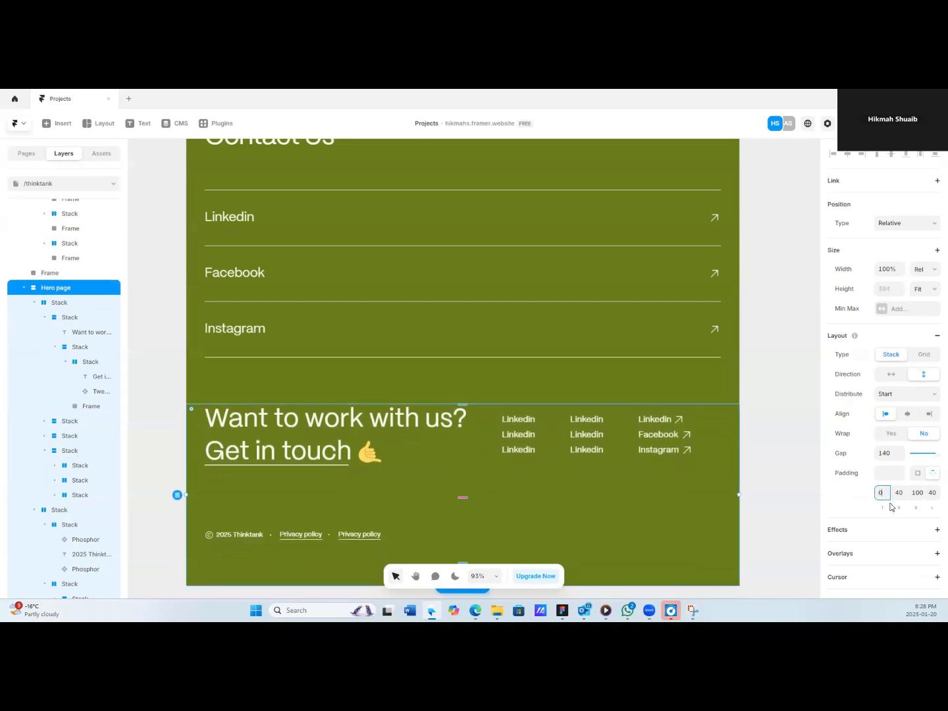
pyautogui.click(136, 404)
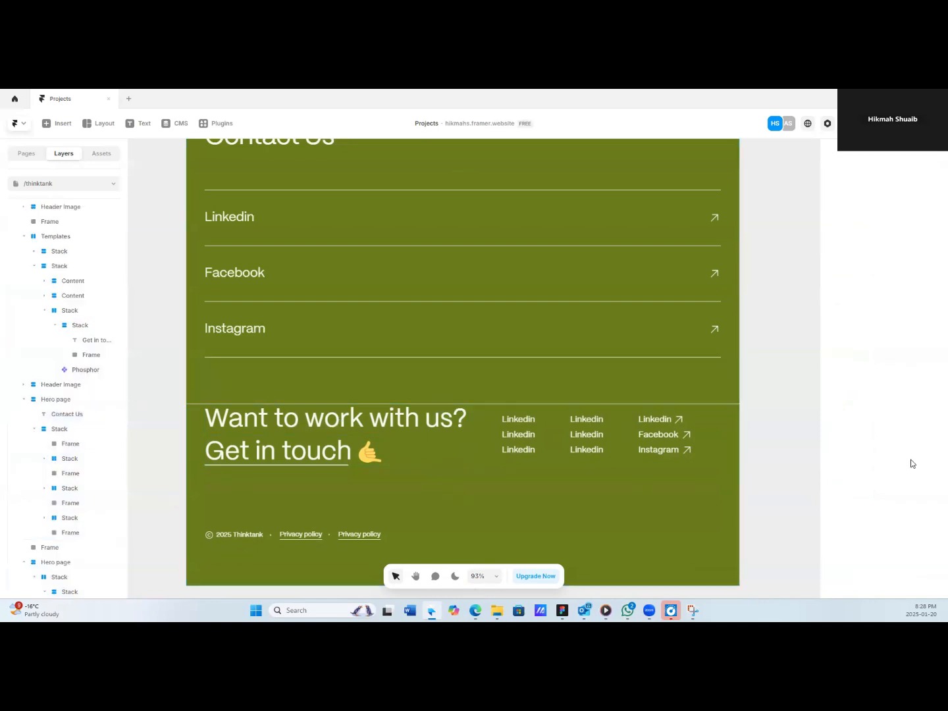
# Examine the layers and padding of the footer section and the sections directly above it.
pyautogui.click(734, 407)
pyautogui.click(704, 479)
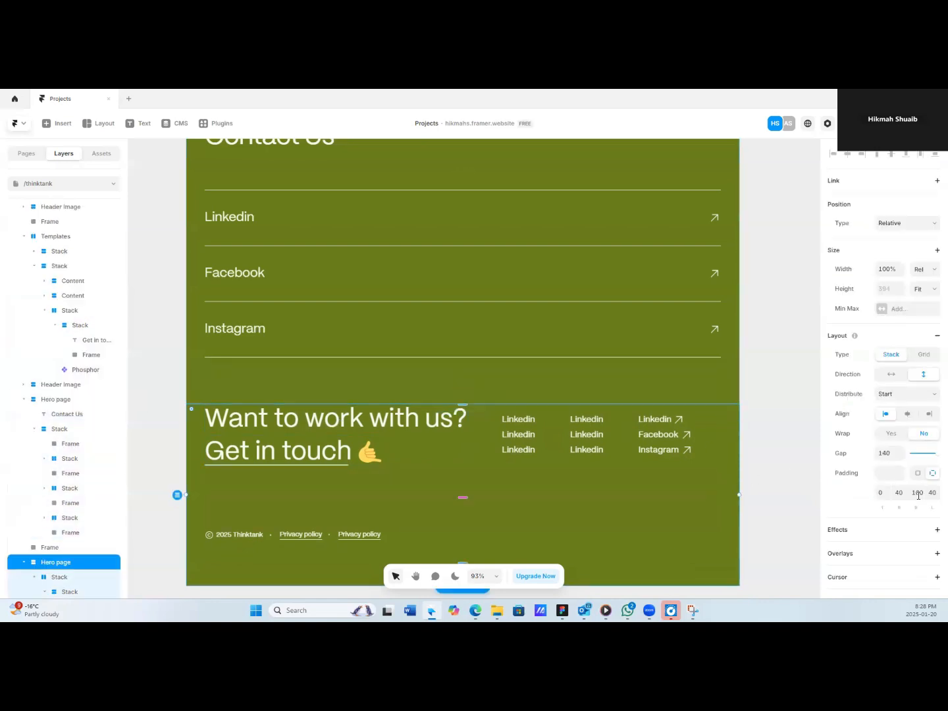
pyautogui.click(24, 400)
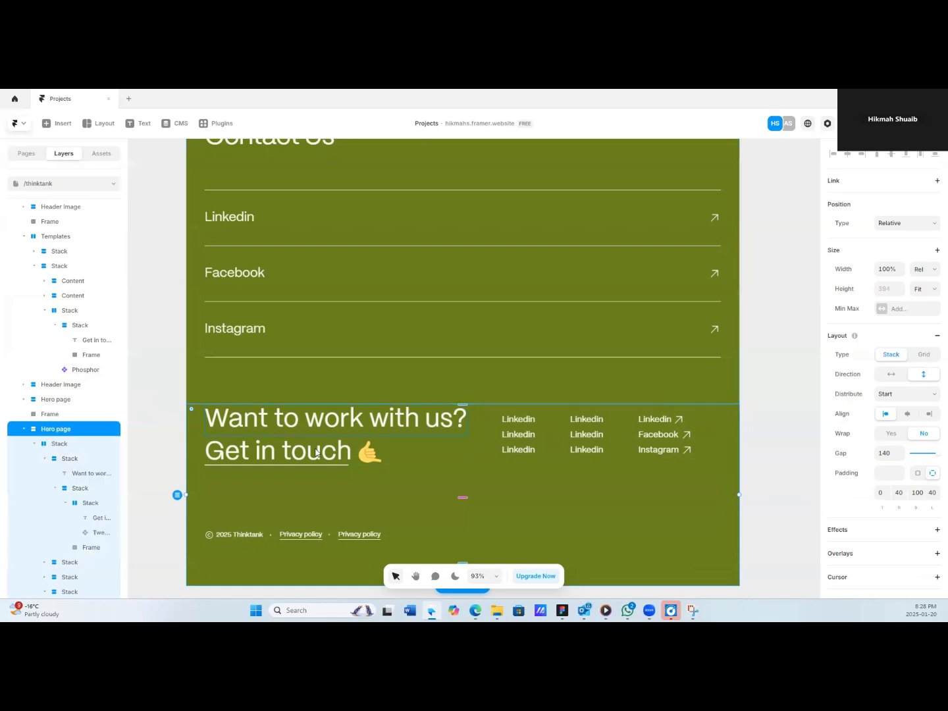
pyautogui.doubleClick(463, 434)
pyautogui.click(624, 498)
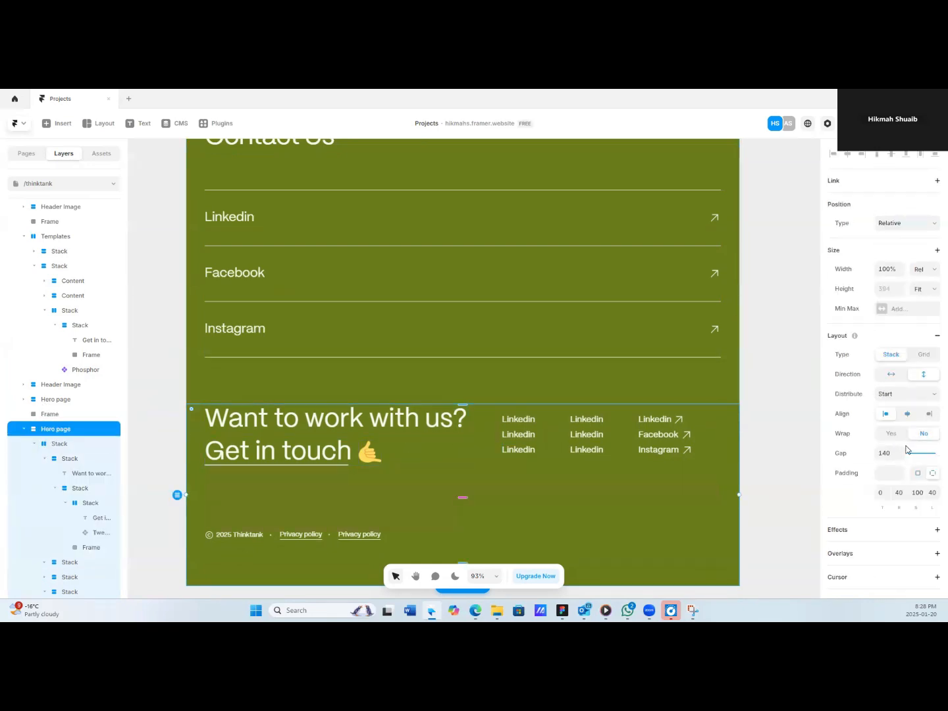
pyautogui.scroll(-3, 383, 482)
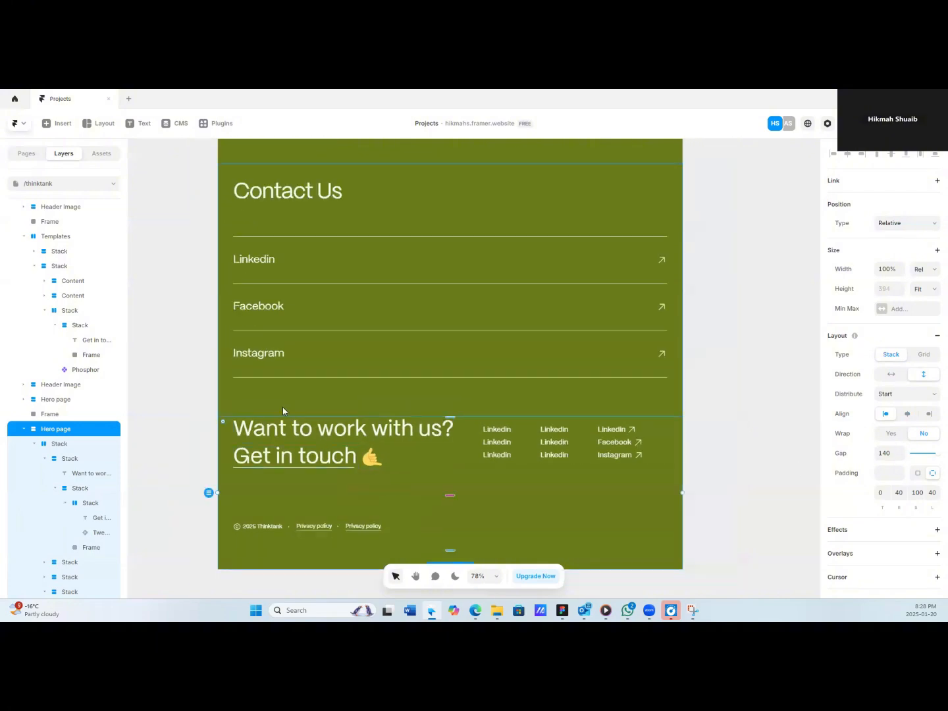
pyautogui.click(756, 480)
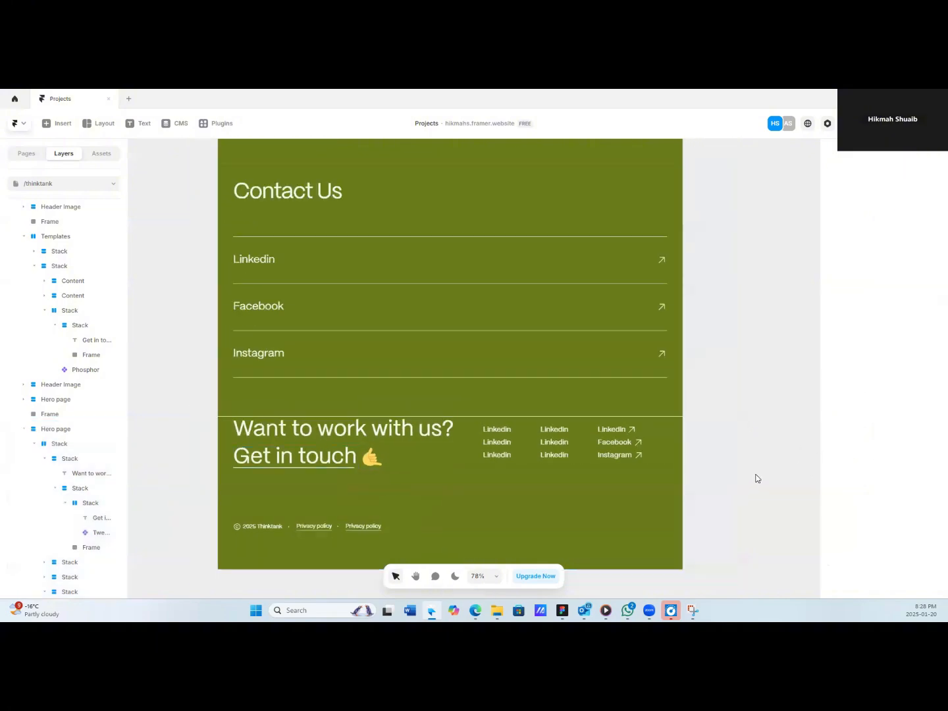
pyautogui.click(226, 414)
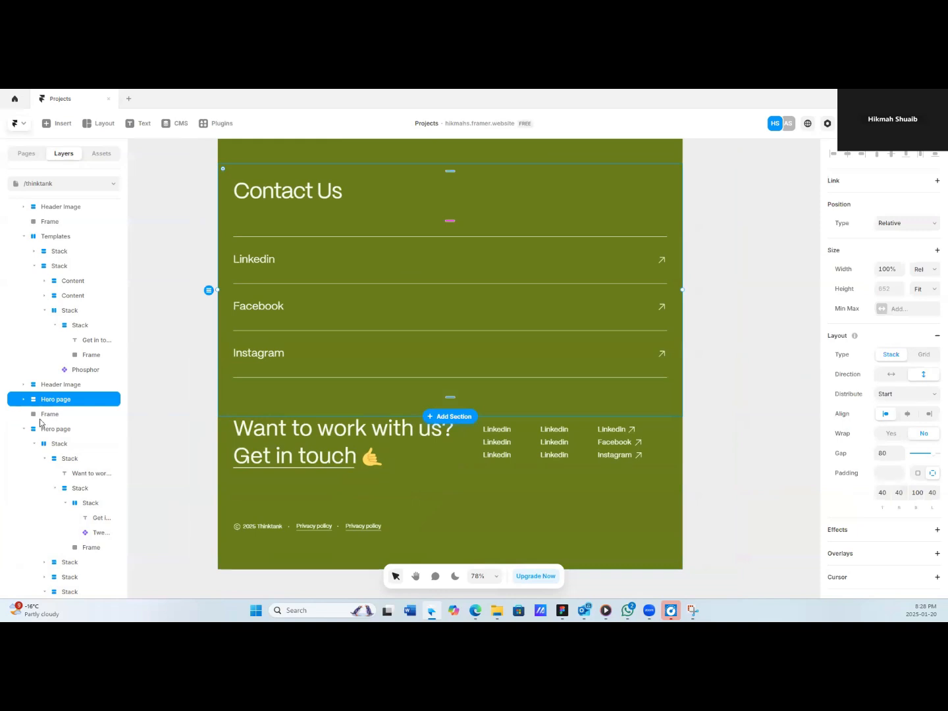
pyautogui.click(24, 400)
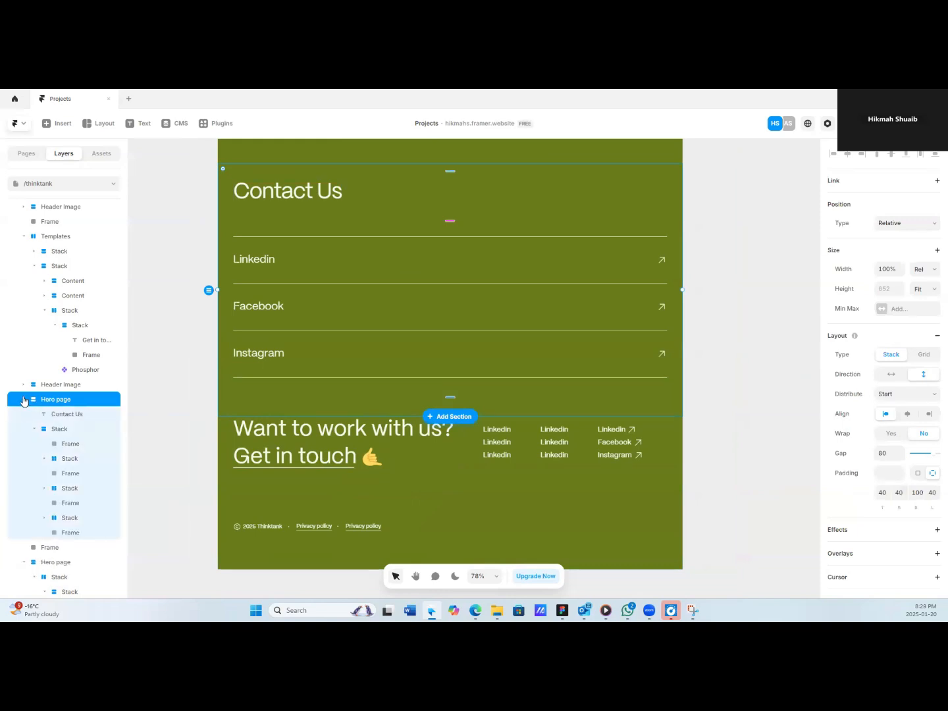
pyautogui.click(24, 400)
pyautogui.click(52, 386)
pyautogui.click(24, 384)
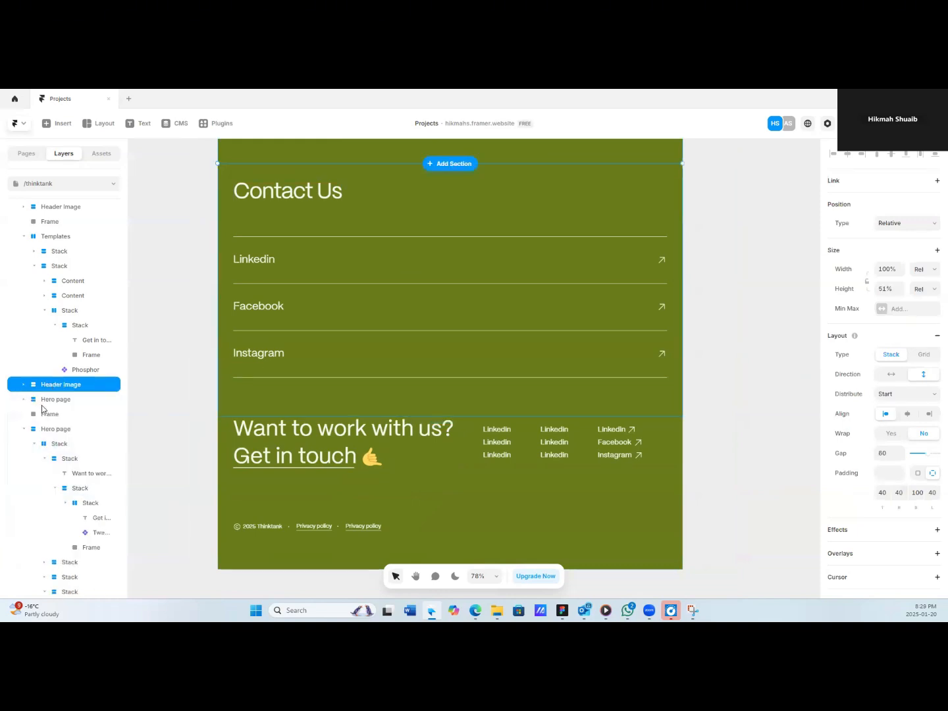
# Try deleting the Contact Us section and undo the deletion.
pyautogui.click(47, 399)
pyautogui.press('Delete')
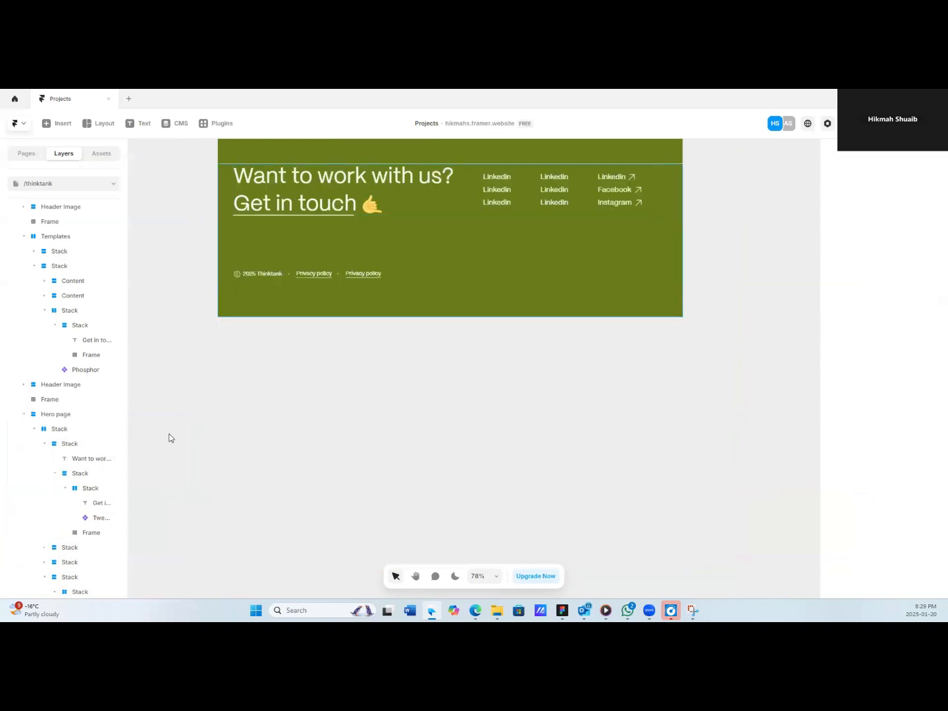
pyautogui.scroll(5, 455, 525)
pyautogui.hotkey('ctrl', 'z')
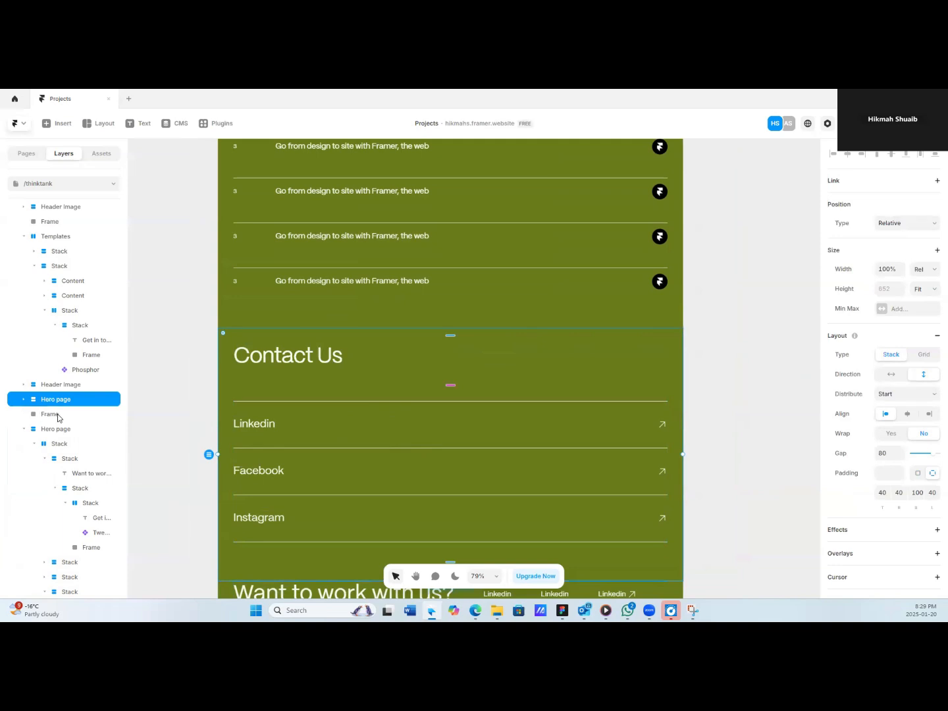
# Examine the Contact Us section's layers, the divider frame below it, and the footer section's layout and style settings.
pyautogui.click(21, 400)
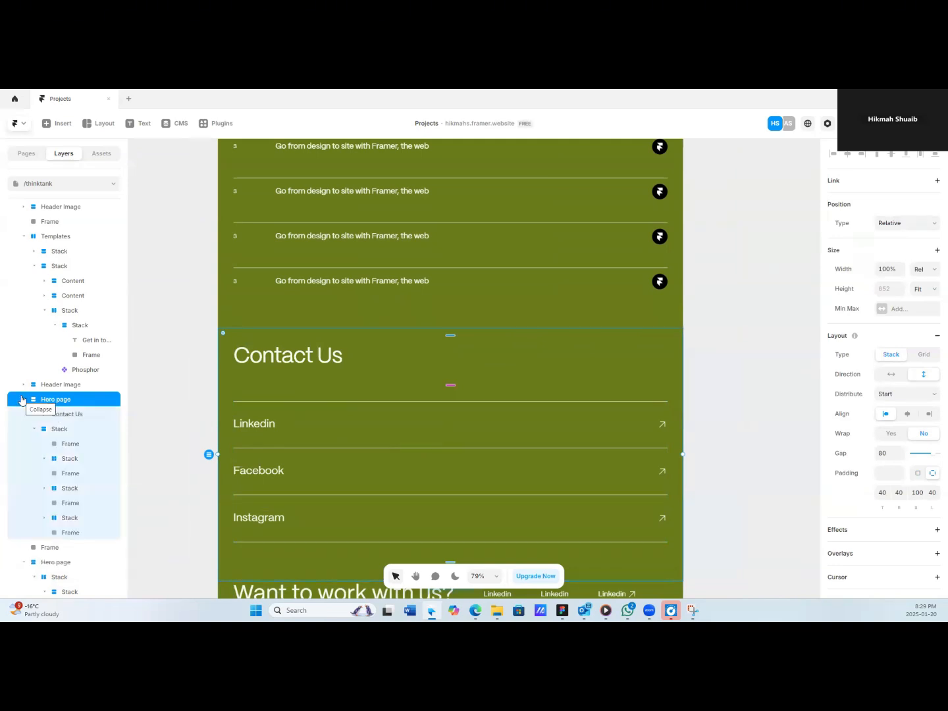
pyautogui.click(21, 399)
pyautogui.click(47, 415)
pyautogui.scroll(-3, 443, 496)
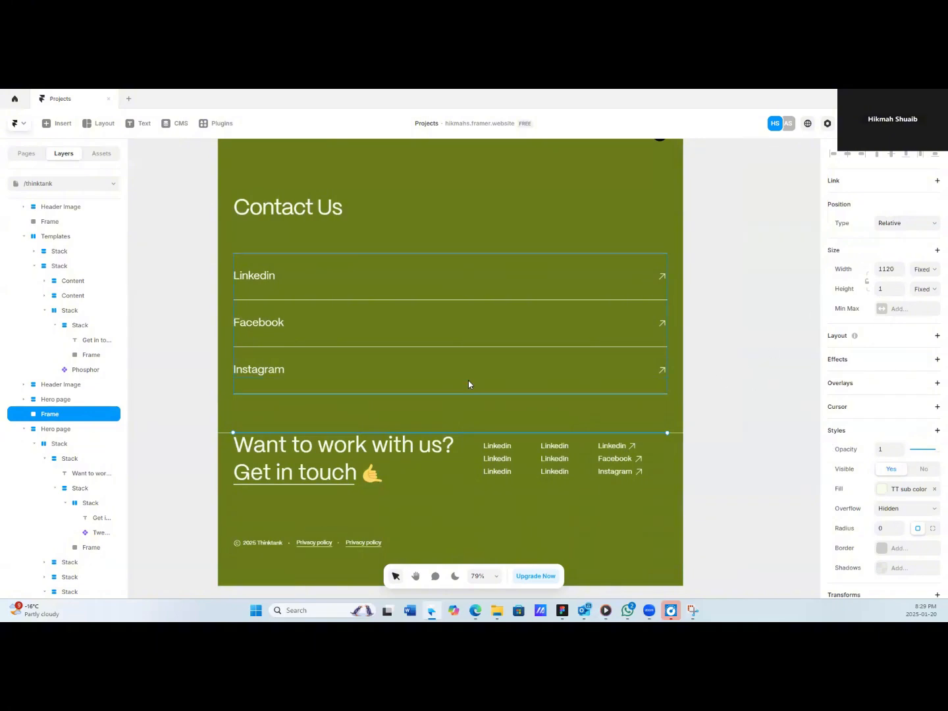
pyautogui.scroll(-2, 908, 577)
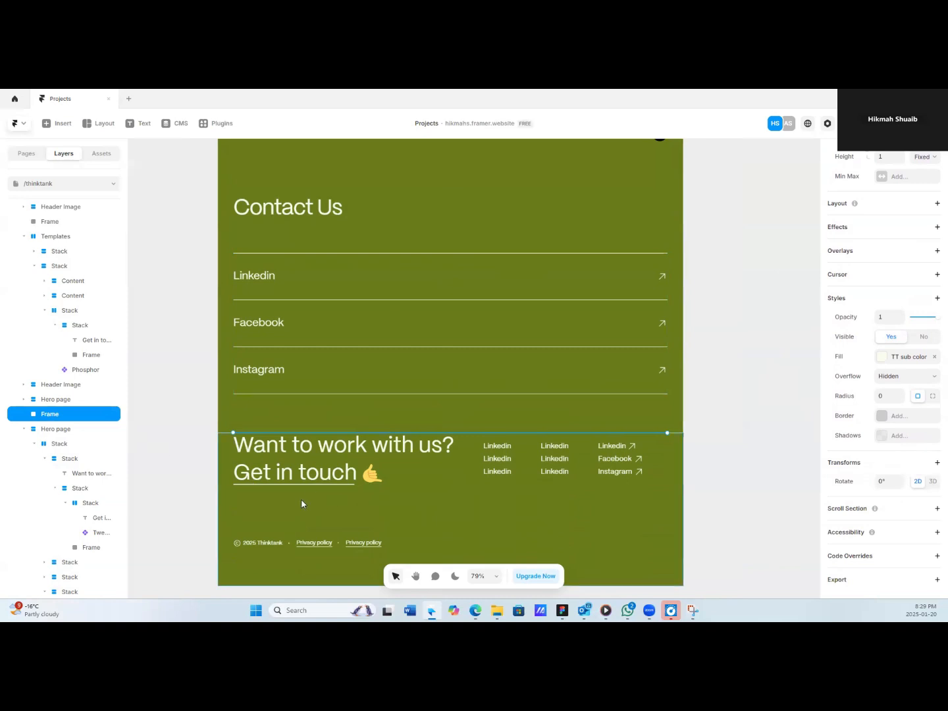
pyautogui.click(72, 430)
pyautogui.scroll(-5, 933, 525)
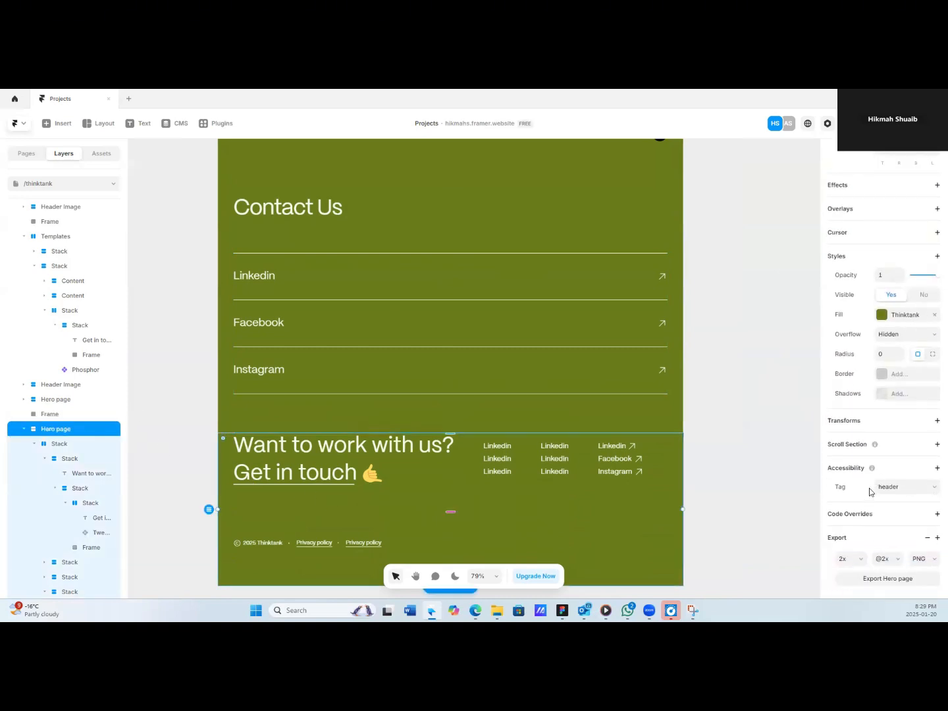
pyautogui.scroll(4, 869, 491)
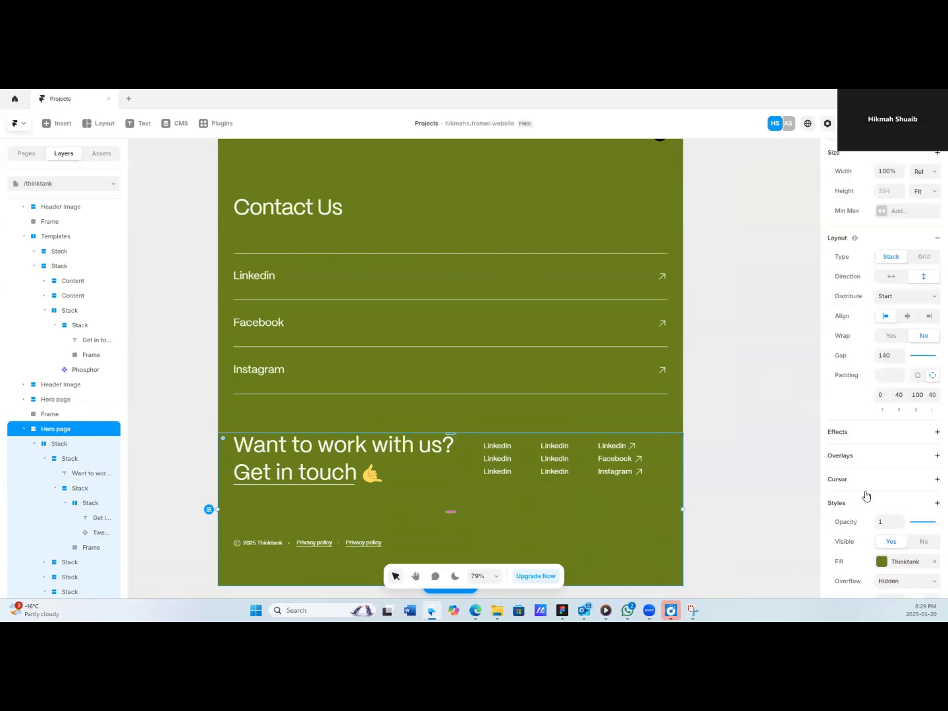
# Examine the footer section's nested stacks and compare its spacing with the Contact Us section above.
pyautogui.click(36, 444)
pyautogui.click(35, 444)
pyautogui.click(35, 444)
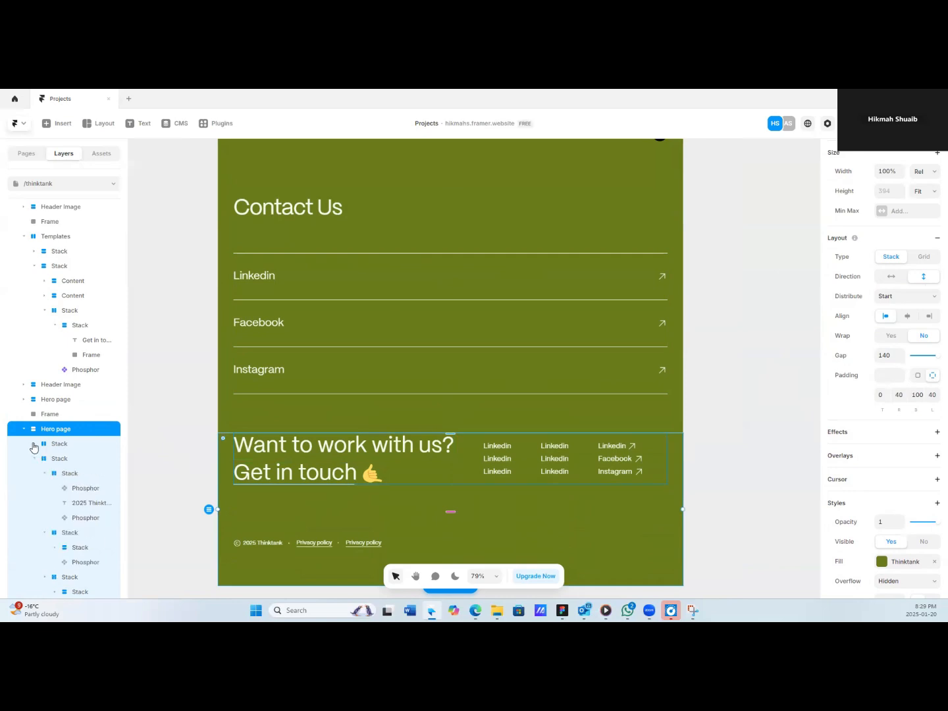
pyautogui.click(35, 443)
pyautogui.click(59, 461)
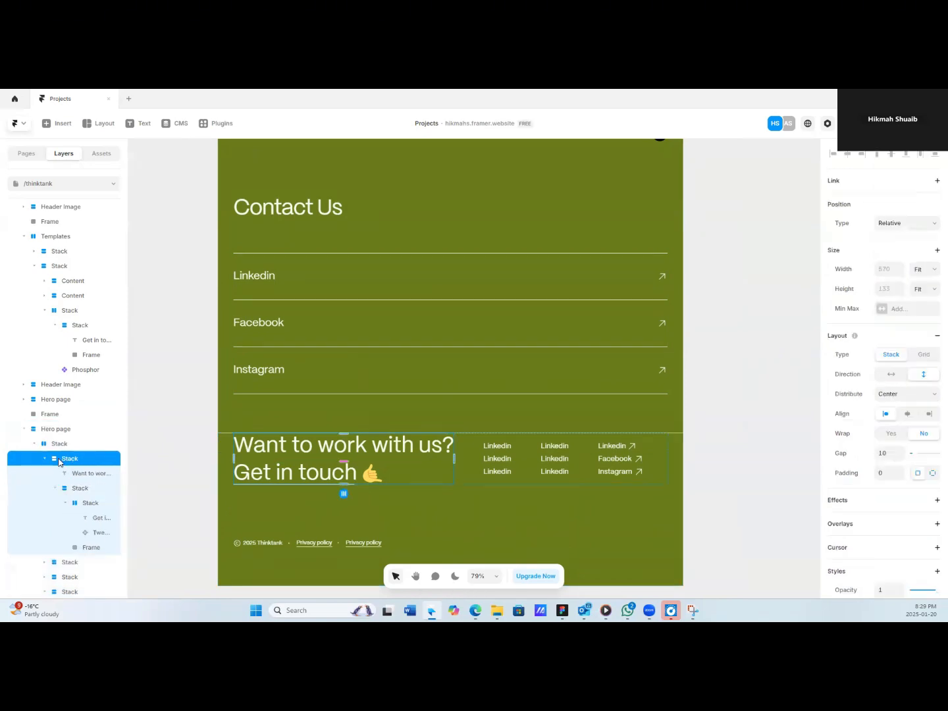
pyautogui.click(35, 443)
pyautogui.scroll(3, 37, 454)
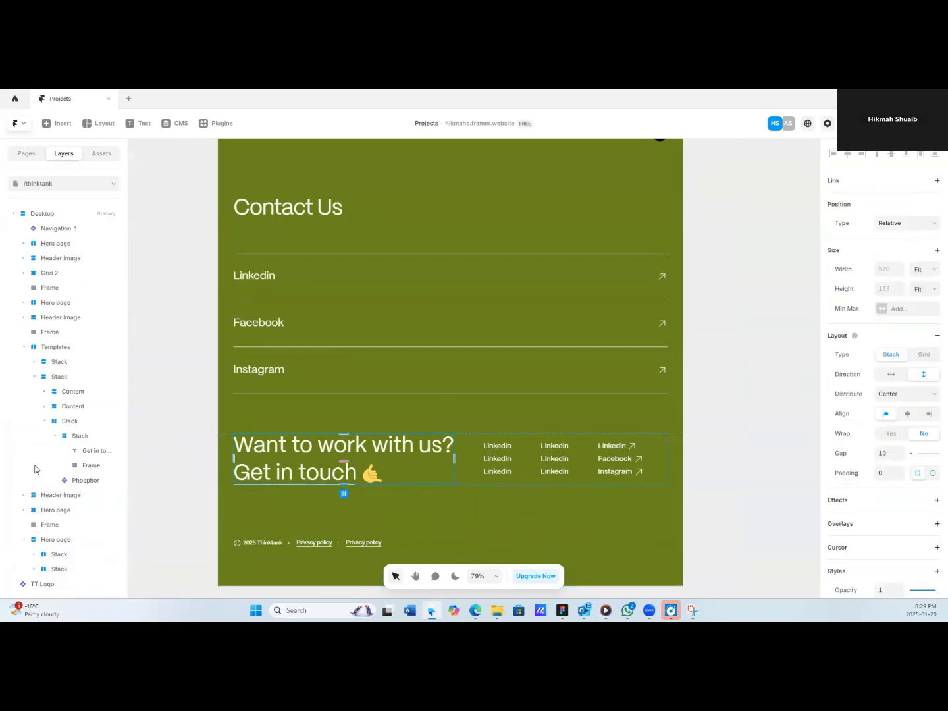
pyautogui.click(304, 519)
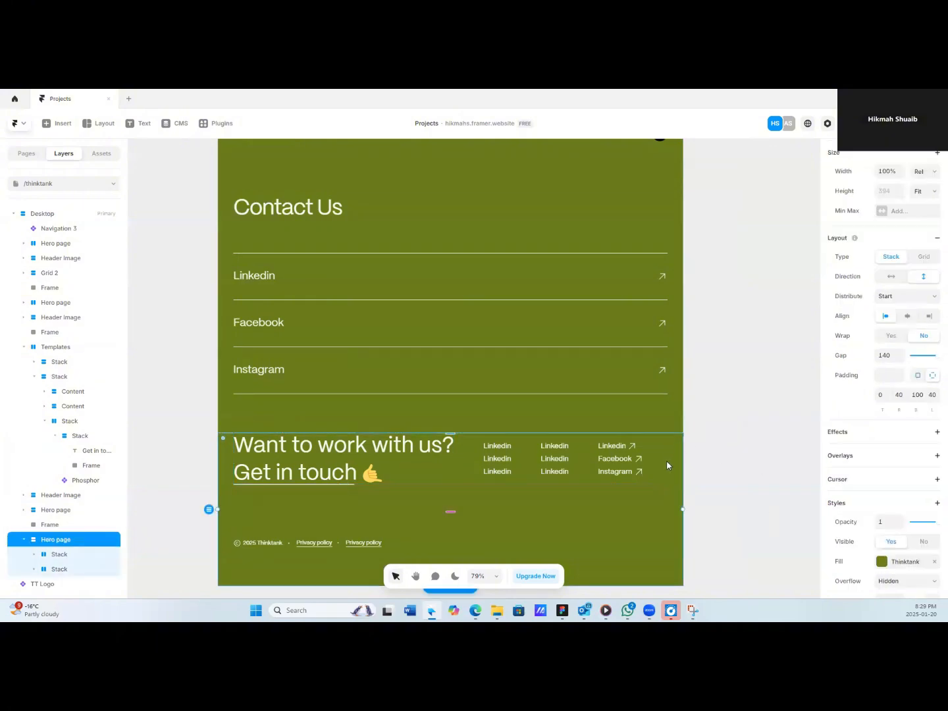
pyautogui.scroll(2, 618, 511)
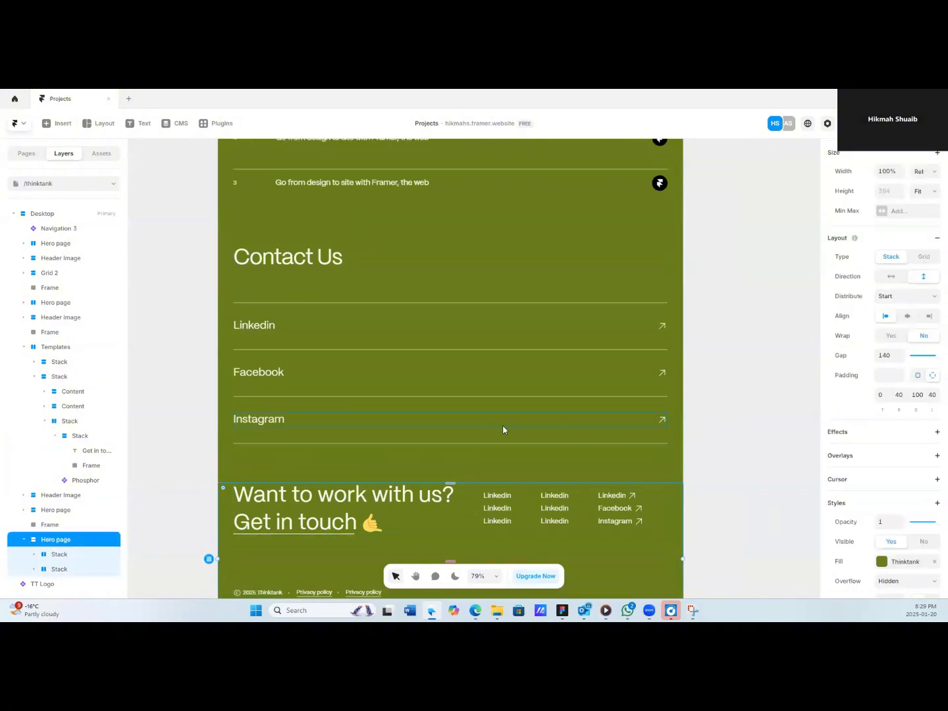
pyautogui.scroll(2, 504, 429)
pyautogui.scroll(5, 463, 423)
pyautogui.hscroll(-6, 462, 401)
pyautogui.scroll(-2, 462, 378)
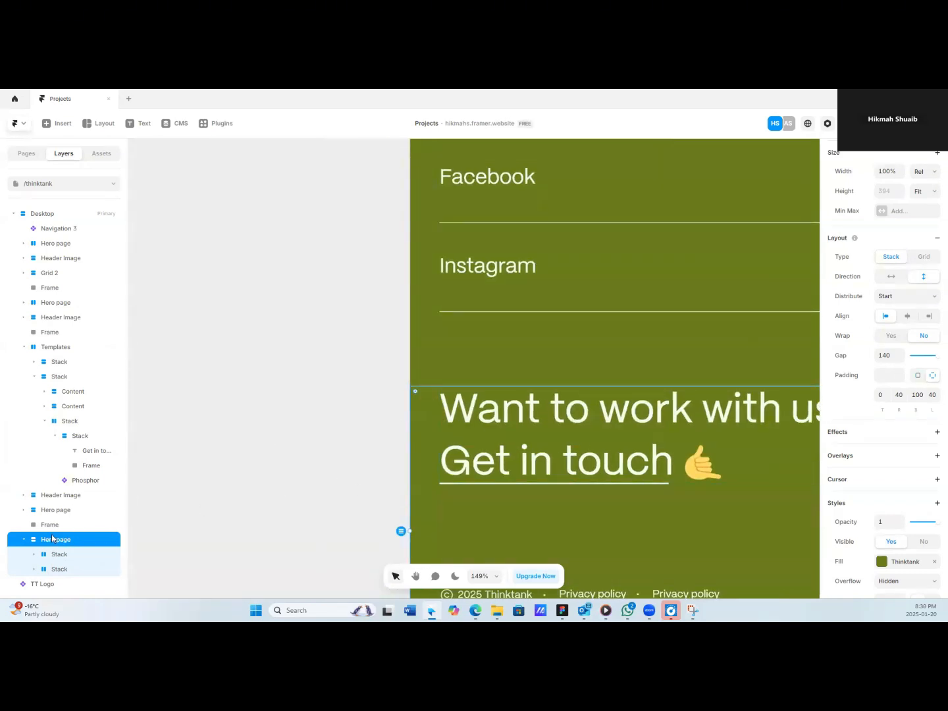
pyautogui.click(14, 214)
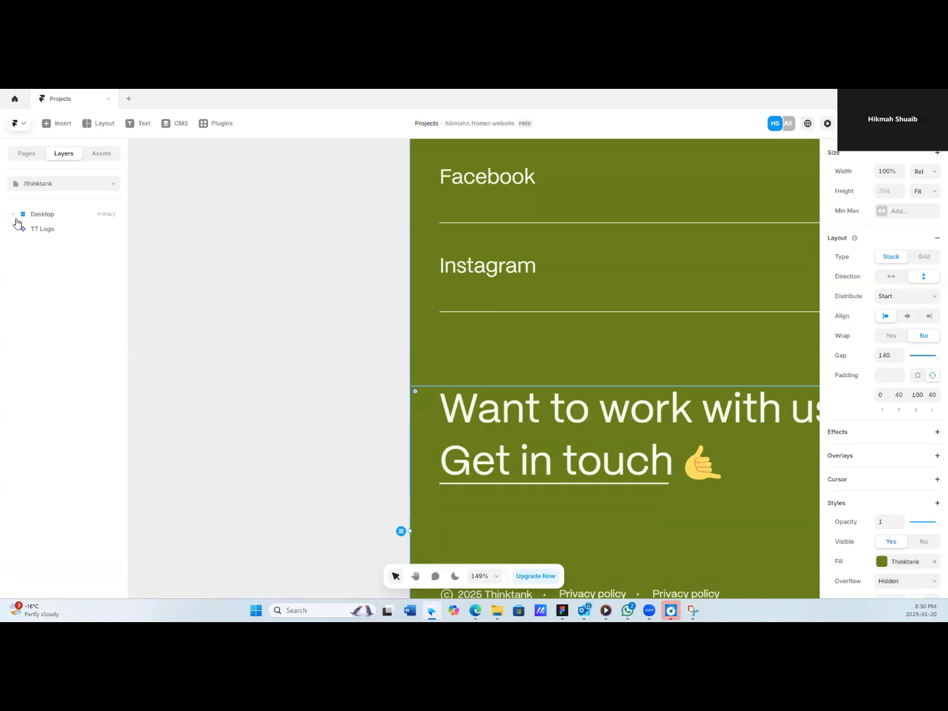
pyautogui.click(13, 214)
pyautogui.scroll(-3, 773, 425)
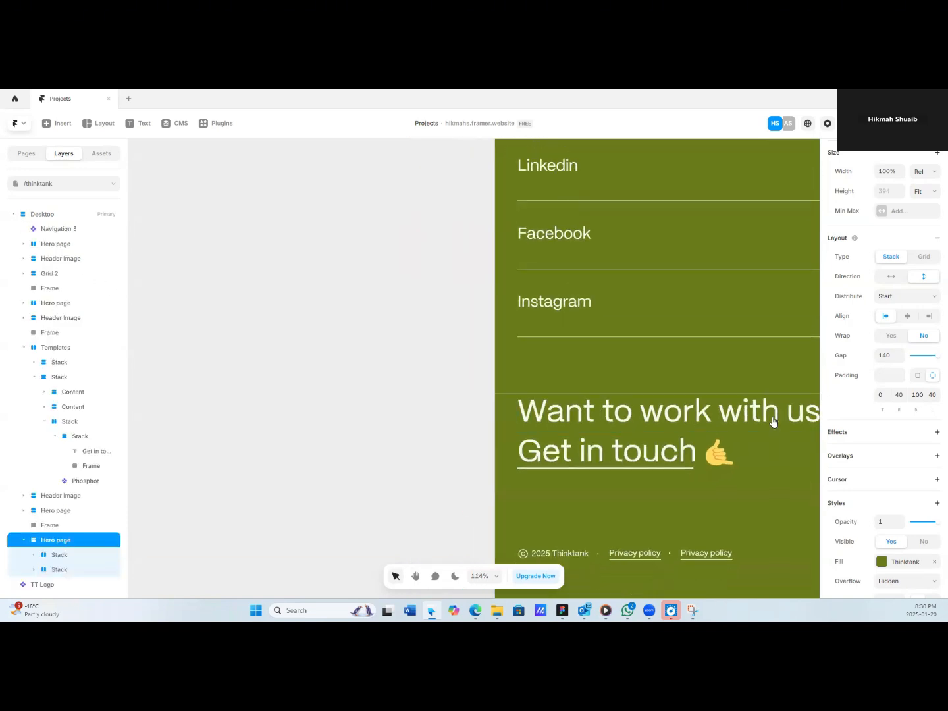
pyautogui.scroll(-3, 773, 421)
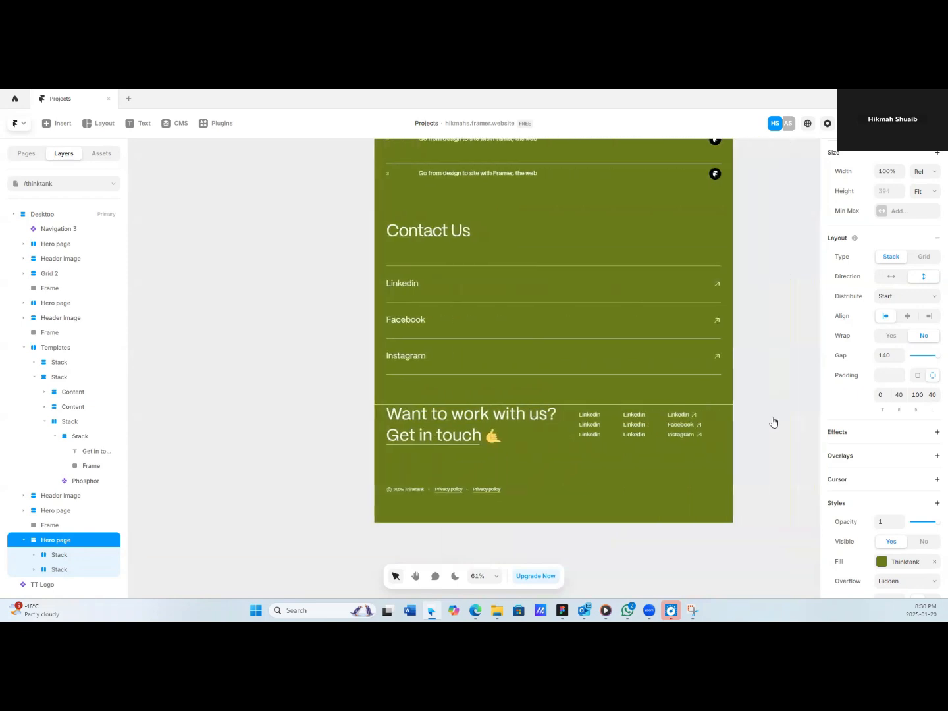
# Delete the loose T logo lying on the canvas beside the desktop page.
pyautogui.click(501, 420)
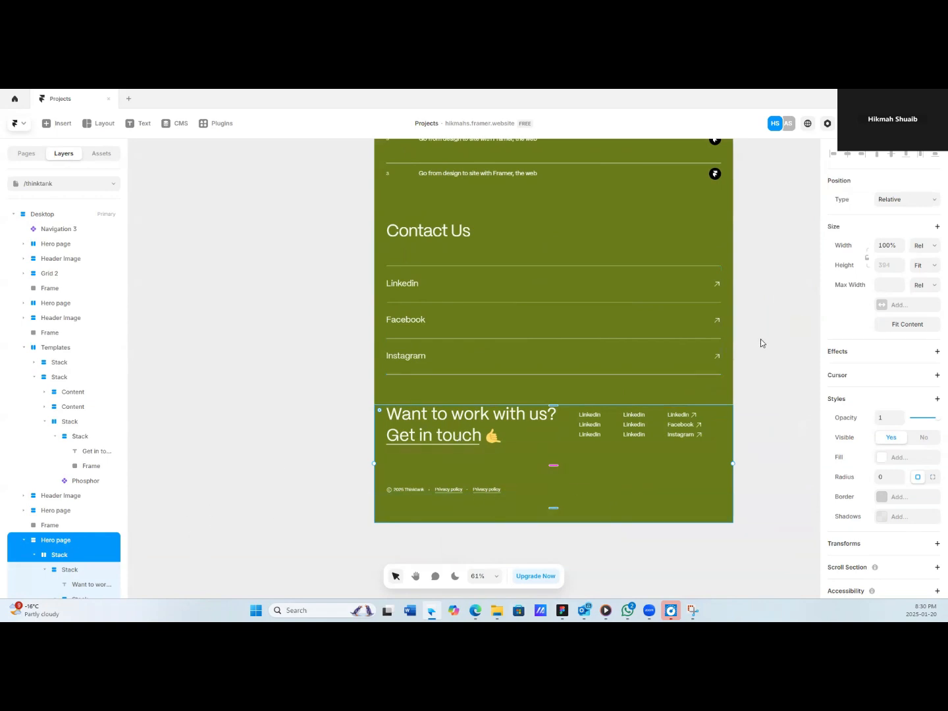
pyautogui.scroll(5, 760, 342)
pyautogui.scroll(-5, 768, 340)
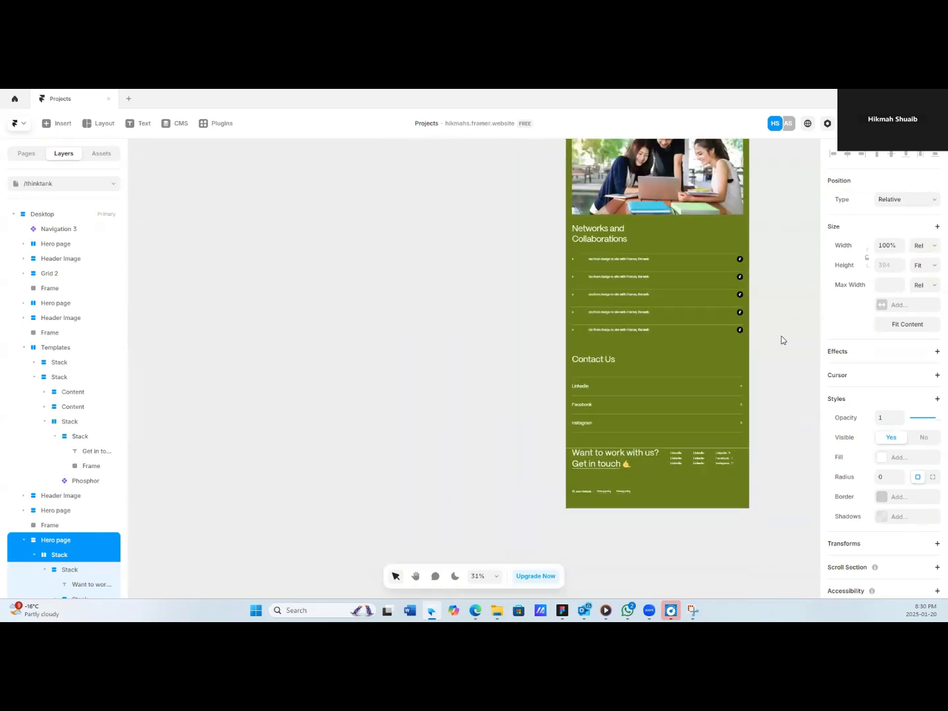
pyautogui.scroll(-2, 782, 339)
pyautogui.scroll(3, 619, 359)
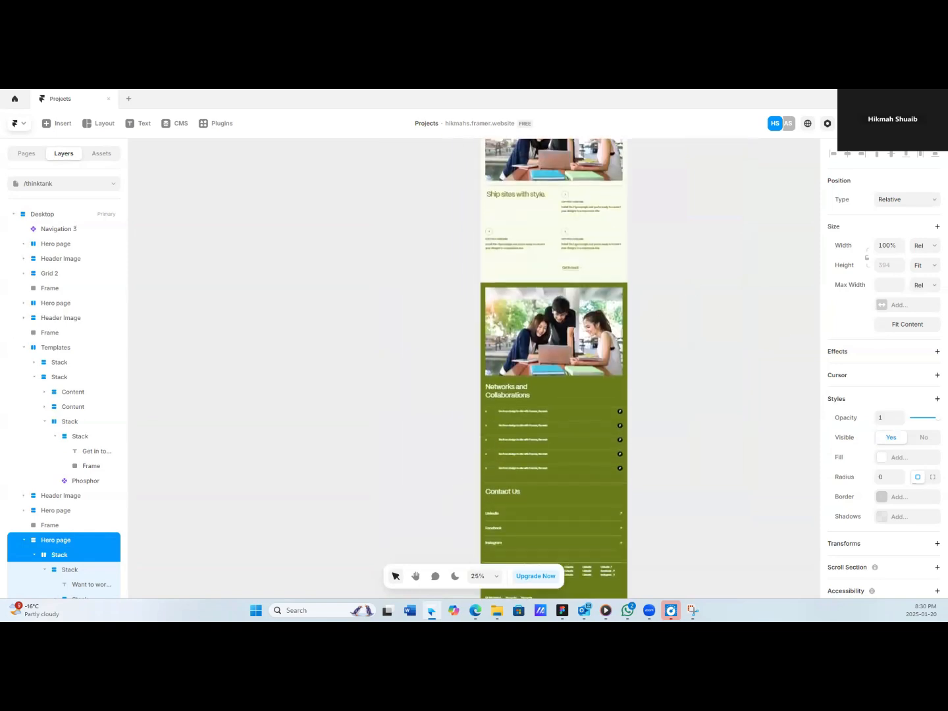
pyautogui.scroll(5, 641, 353)
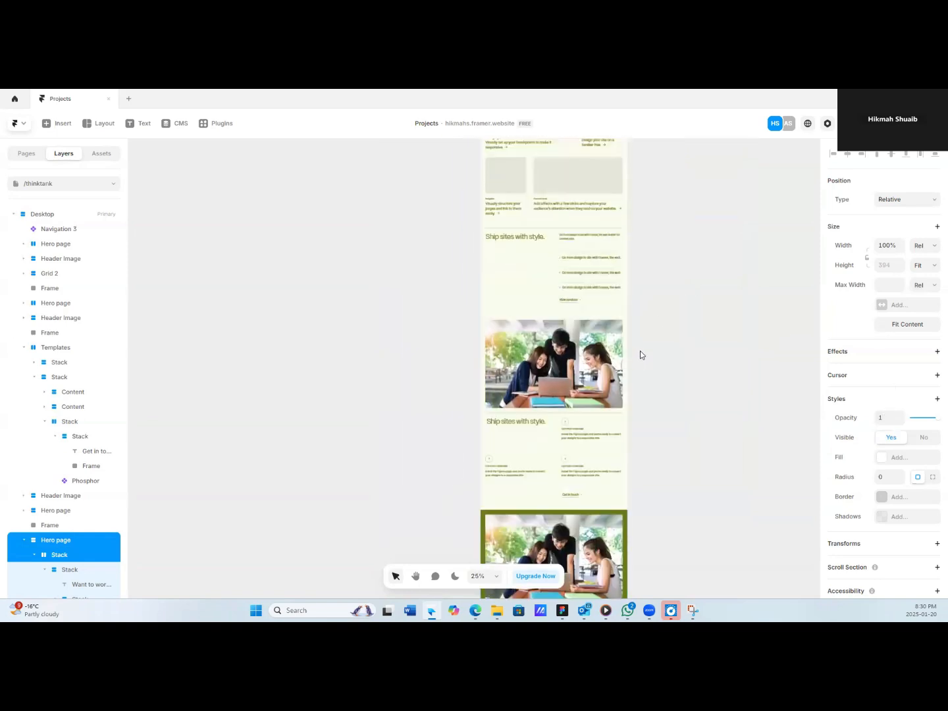
pyautogui.scroll(1, 640, 348)
pyautogui.scroll(-1, 640, 347)
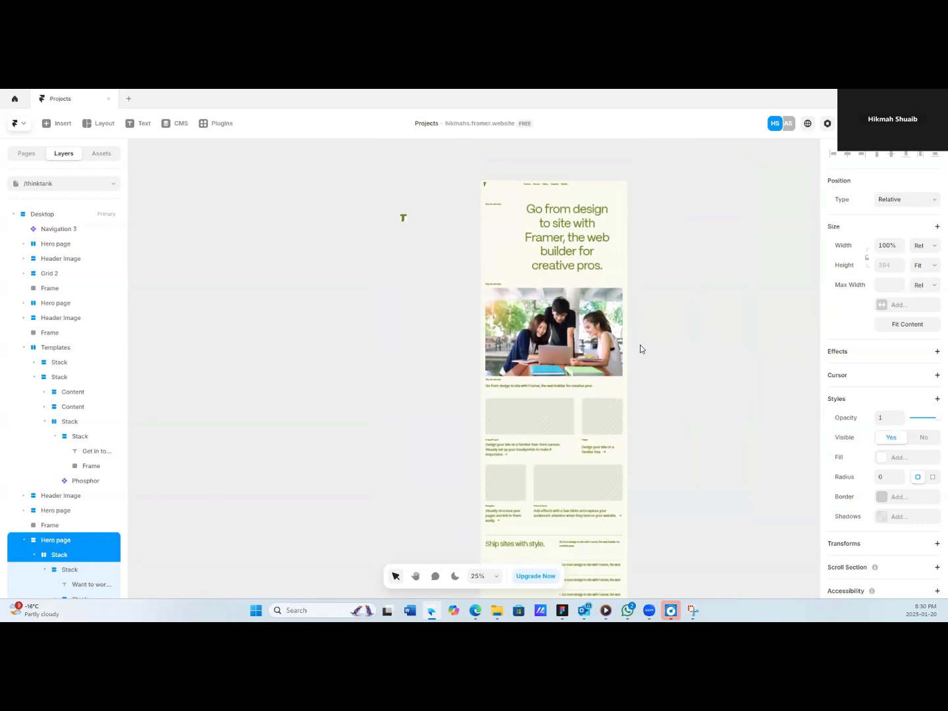
pyautogui.click(403, 219)
pyautogui.press('Delete')
# Review the desktop page's sections from the hero heading to the Contact Us area.
pyautogui.scroll(-5, 679, 232)
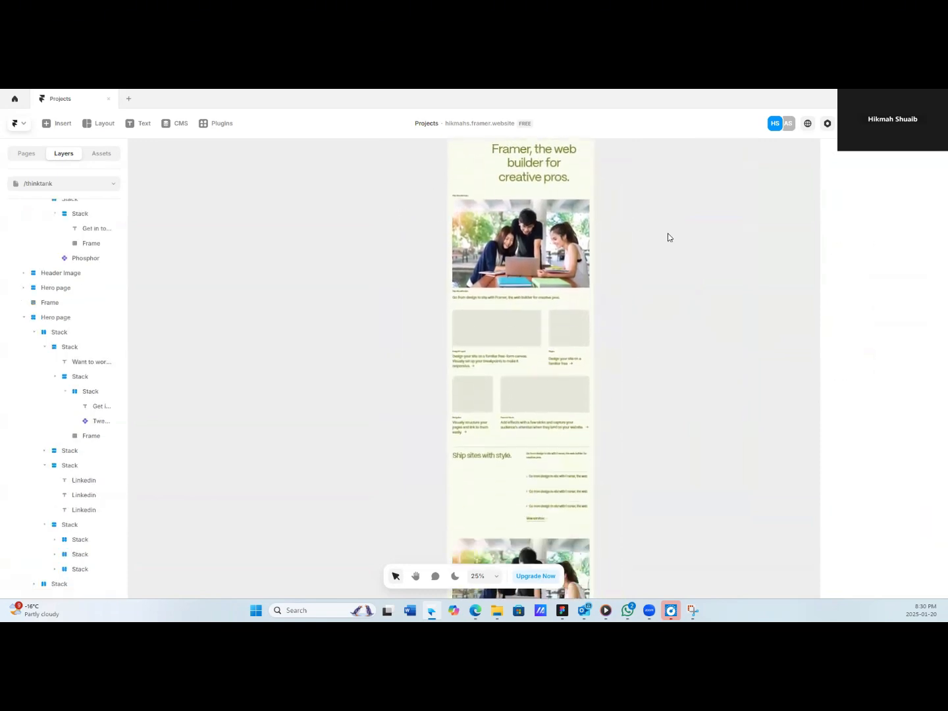
pyautogui.scroll(-2, 668, 233)
pyautogui.scroll(4, 667, 233)
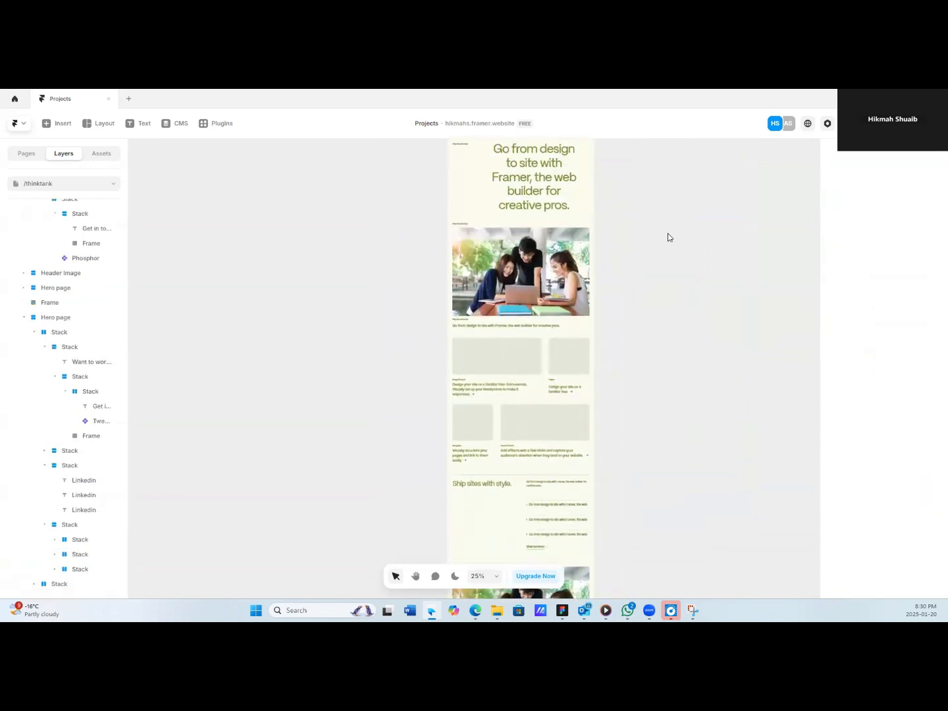
pyautogui.scroll(-8, 668, 233)
pyautogui.scroll(-2, 564, 417)
pyautogui.scroll(6, 573, 358)
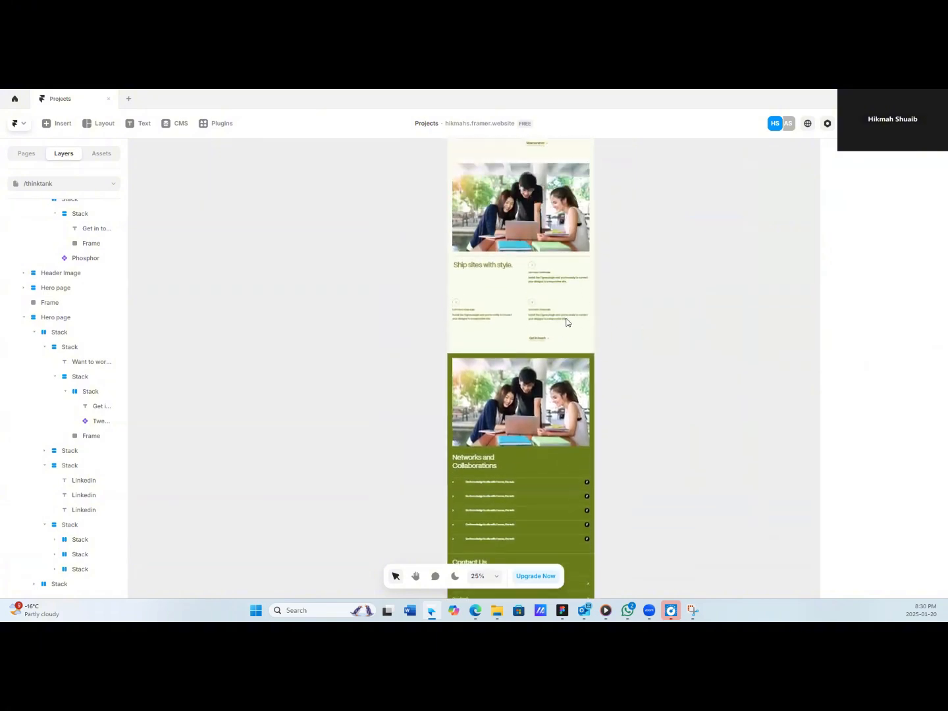
pyautogui.scroll(5, 537, 297)
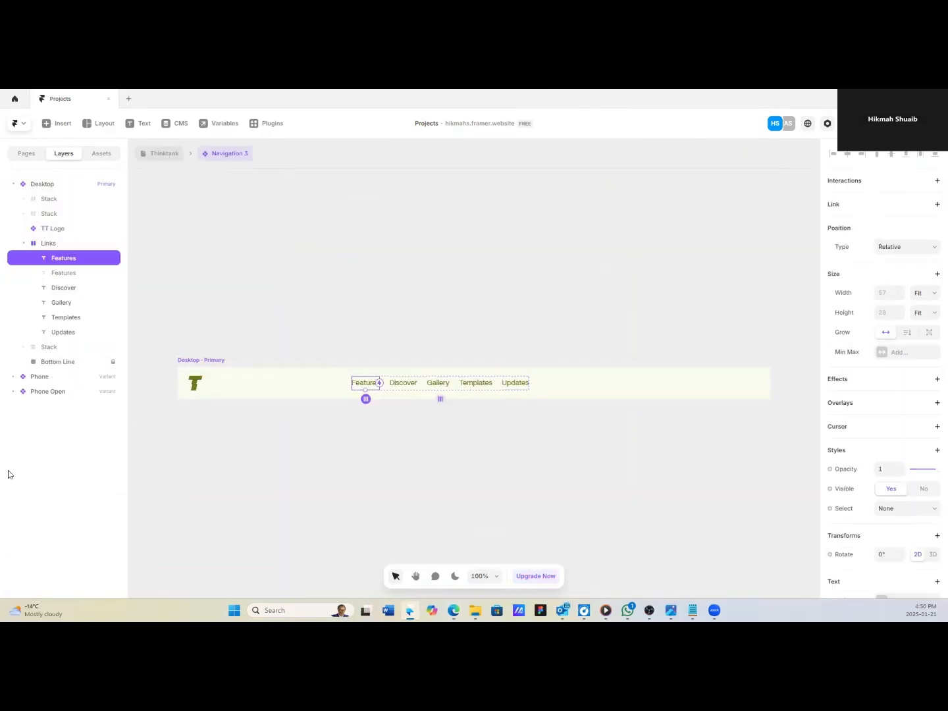
# Change the navigation component's Features link text to "About" and its Discover link text to "Services".
pyautogui.click(893, 422)
pyautogui.write('About')
pyautogui.click(401, 382)
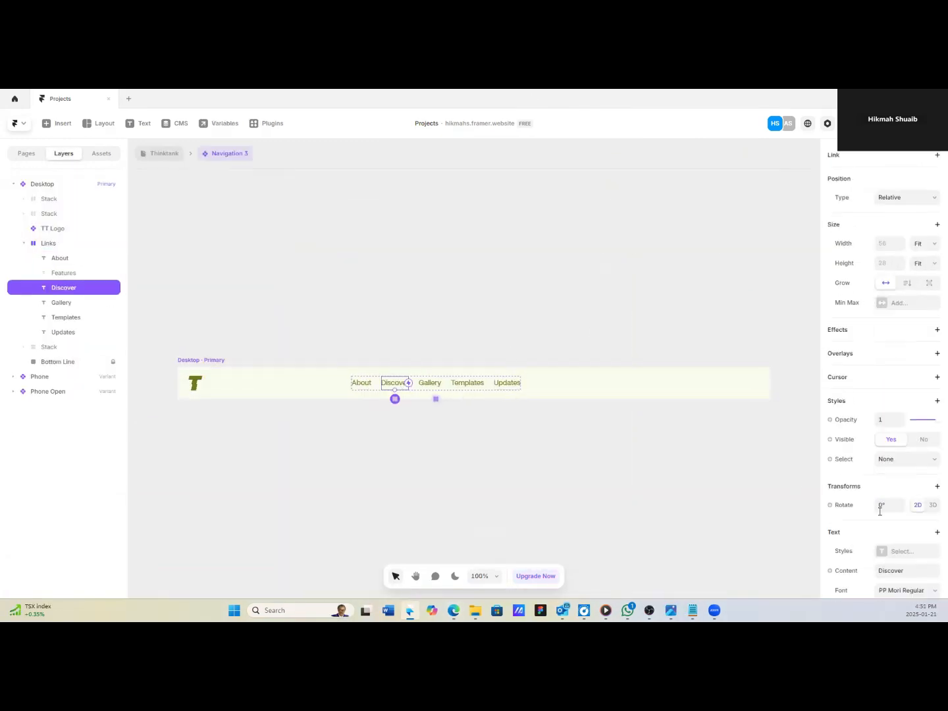
pyautogui.click(910, 569)
pyautogui.write('Services')
# Change the Gallery link's text in the navigation to "Resources".
pyautogui.click(432, 383)
pyautogui.scroll(-2, 889, 421)
pyautogui.click(892, 472)
pyautogui.write('Resources')
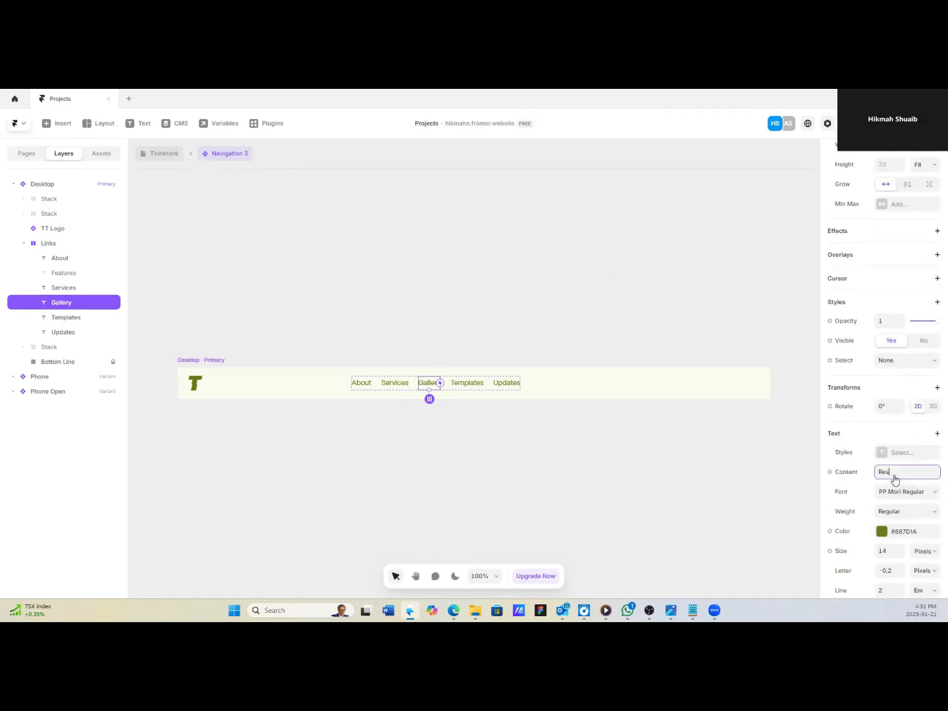
# Change the Templates link's text to "FAQ" and move it to the end of the navigation links.
pyautogui.click(475, 382)
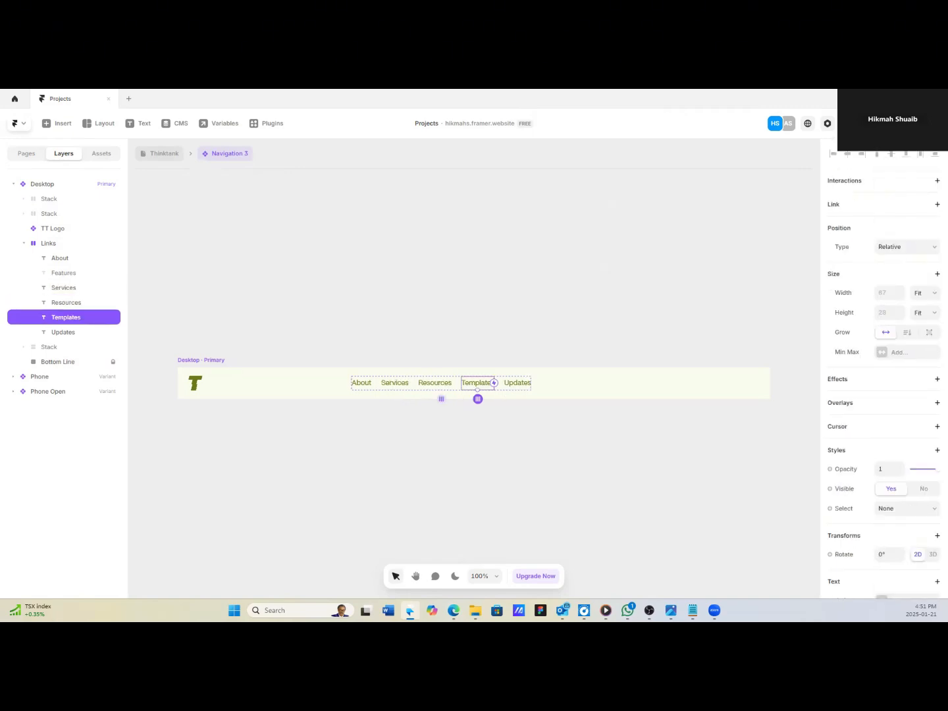
pyautogui.scroll(-3, 888, 421)
pyautogui.click(893, 471)
pyautogui.write('FAQ')
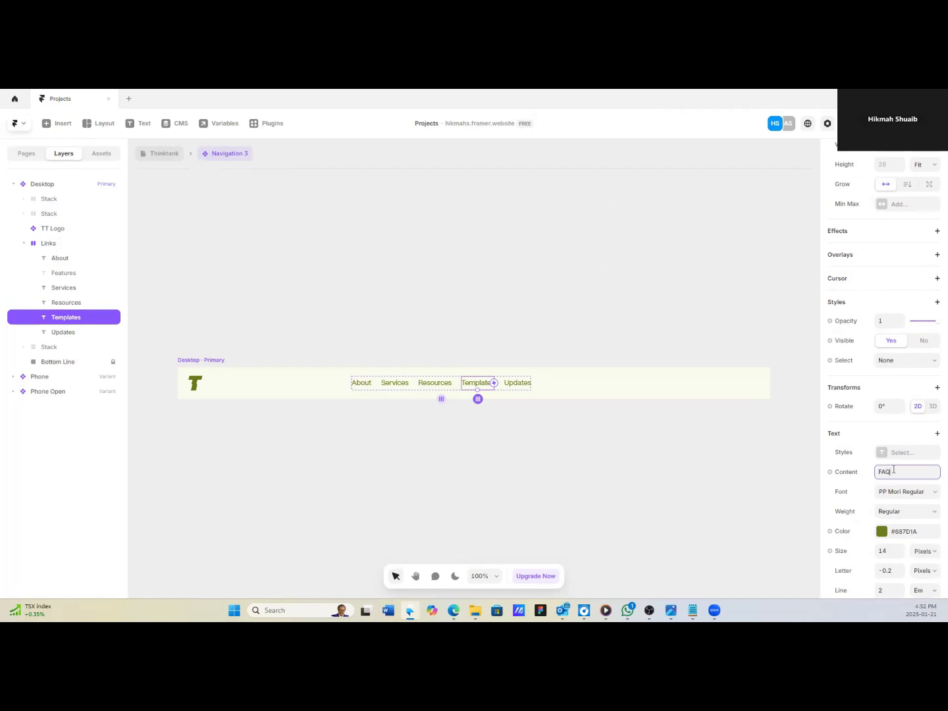
pyautogui.moveTo(476, 384); pyautogui.dragTo(510, 383)
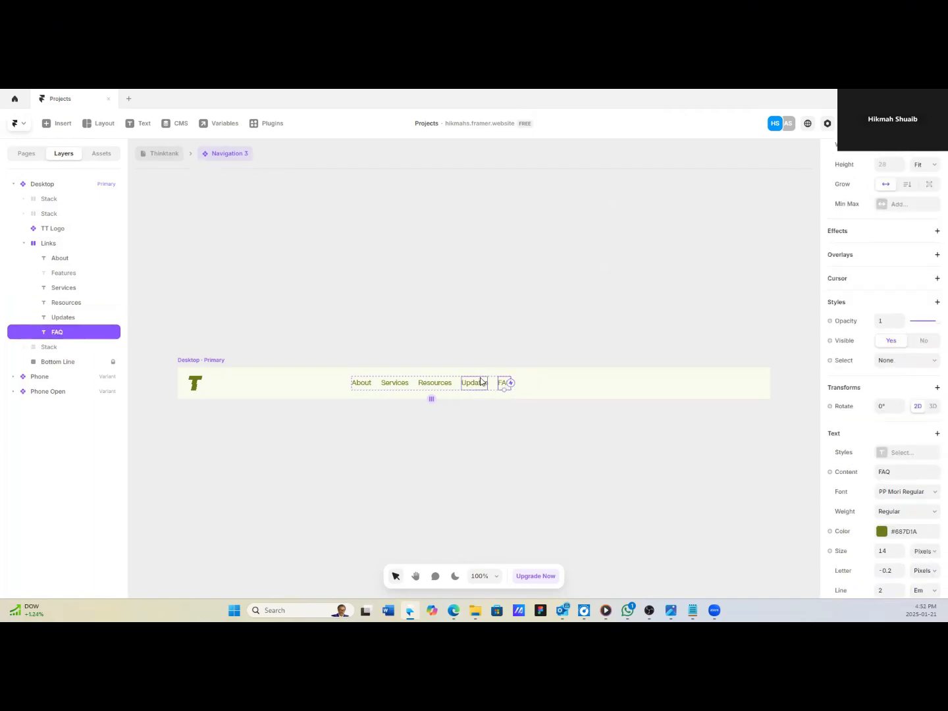
# Change the Updates link's text to "Contact" and return to the Thinktank page.
pyautogui.click(479, 383)
pyautogui.click(901, 471)
pyautogui.write('Contact')
pyautogui.click(35, 441)
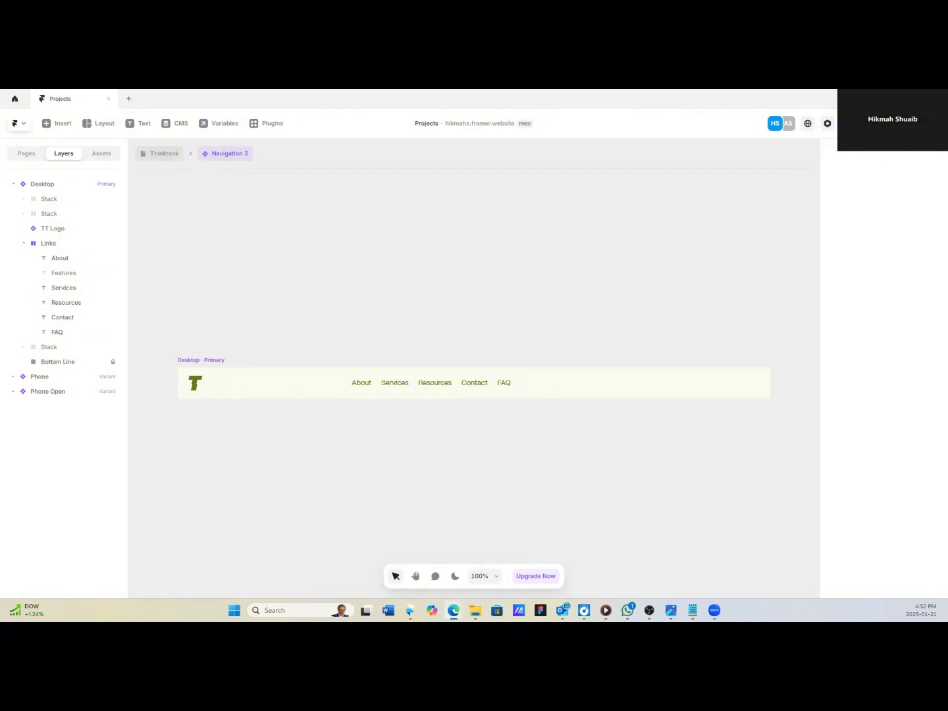
pyautogui.click(164, 153)
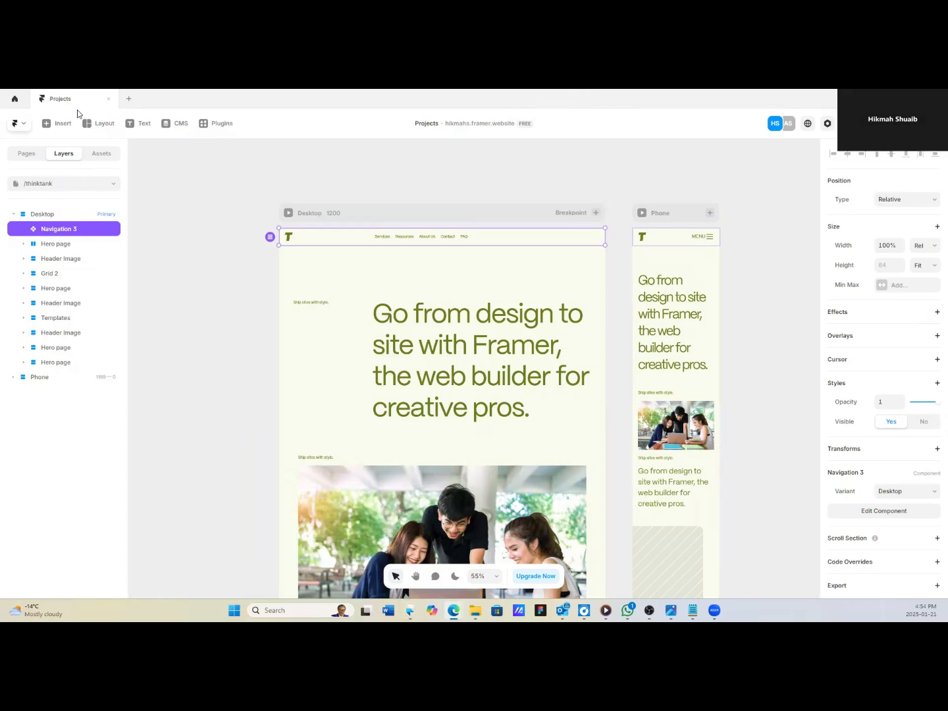
# Replace the hero section's small "Ship sites with style." caption with "Thinktank is an educational consultancy".
pyautogui.doubleClick(311, 303)
pyautogui.scroll(-3, 861, 511)
pyautogui.click(895, 400)
pyautogui.write('Thinktank is an educational consultancy')
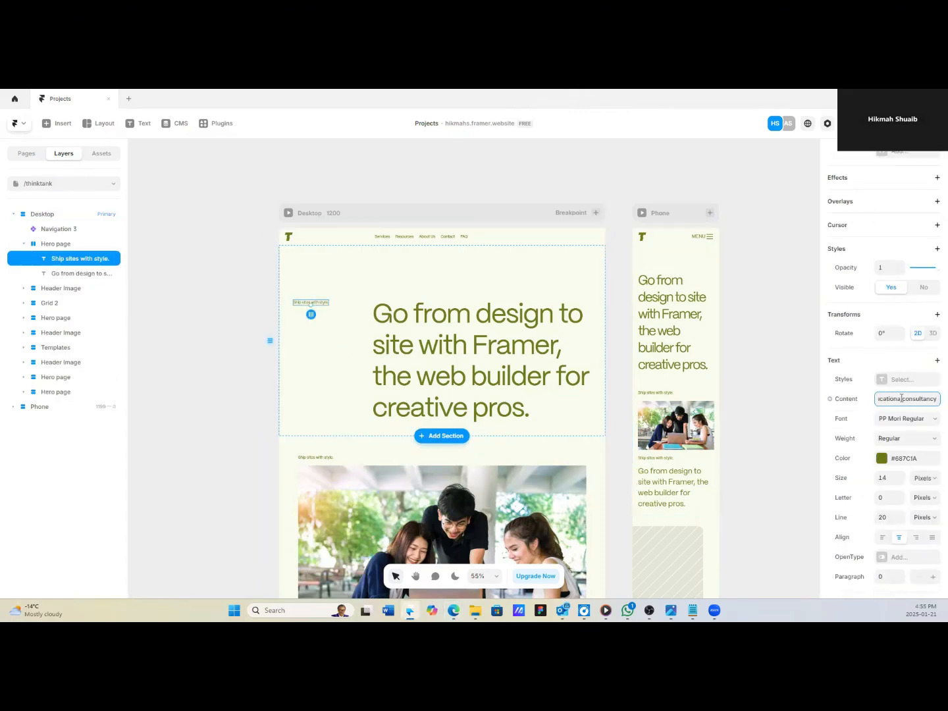
pyautogui.press('BackSpace')
pyautogui.click(769, 376)
# Narrow the hero caption so it wraps onto two lines and left-align its text.
pyautogui.doubleClick(321, 302)
pyautogui.click(907, 309)
pyautogui.moveTo(357, 304); pyautogui.dragTo(286, 304)
pyautogui.scroll(-3, 884, 527)
pyautogui.click(883, 586)
# Set the gap between the hero section's caption and heading to 75.
pyautogui.click(360, 316)
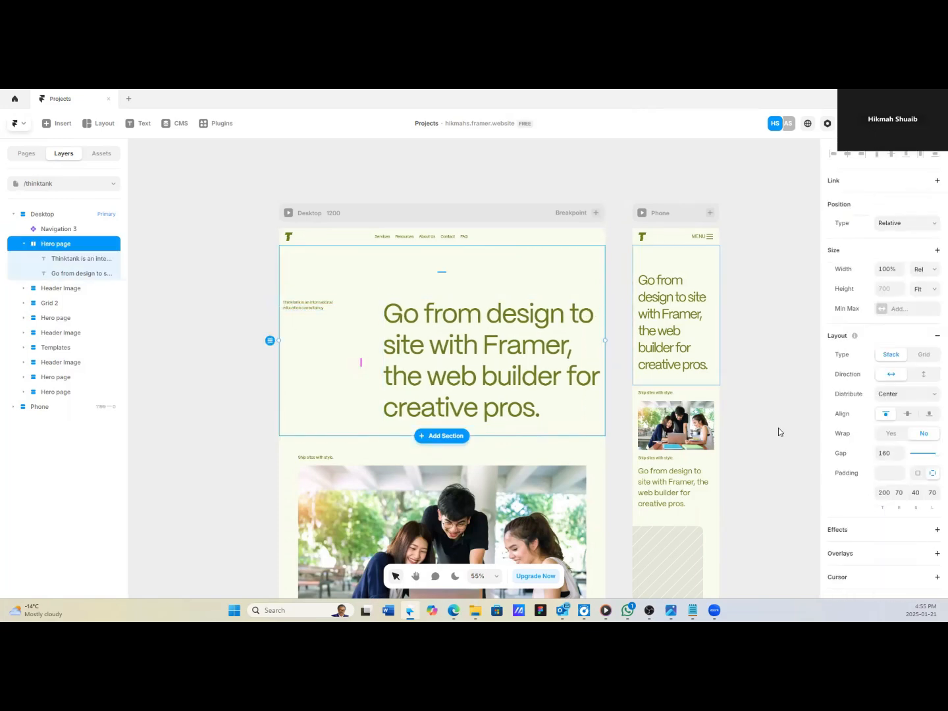
pyautogui.moveTo(902, 454); pyautogui.dragTo(895, 457)
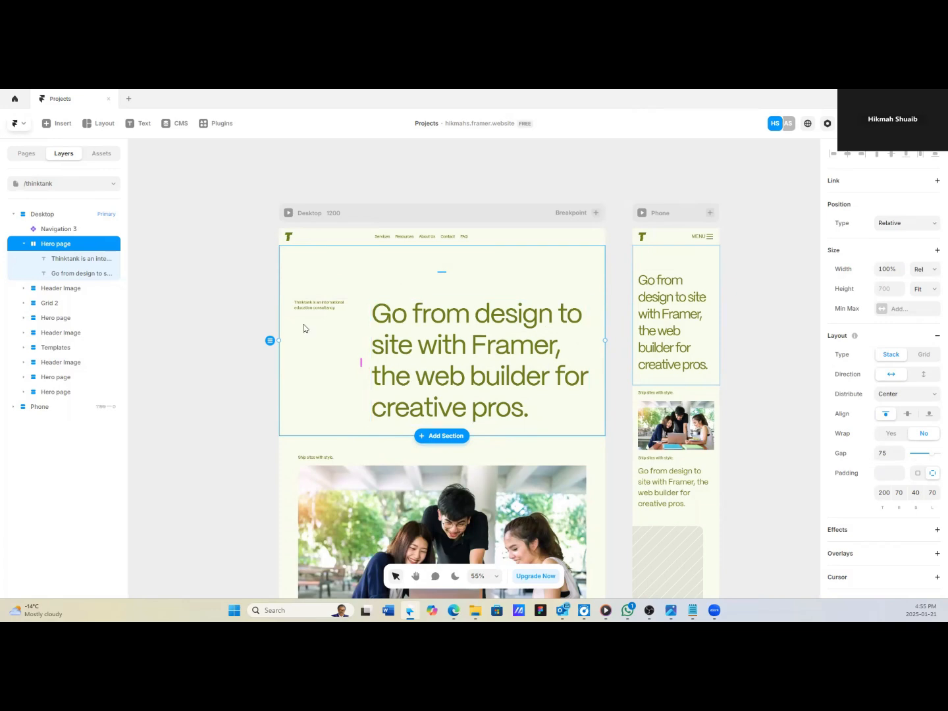
# Replace the hero heading with "Innovating, designing, and implementing tailored educational solutions for students, schools, and educational institutions".
pyautogui.click(442, 375)
pyautogui.click(453, 610)
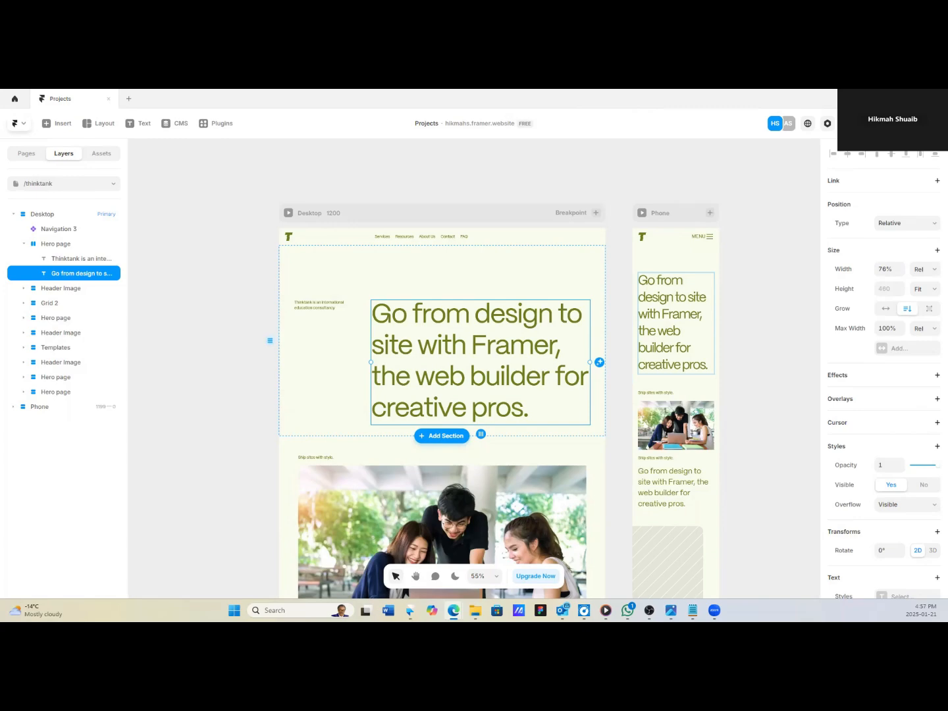
pyautogui.doubleClick(469, 338)
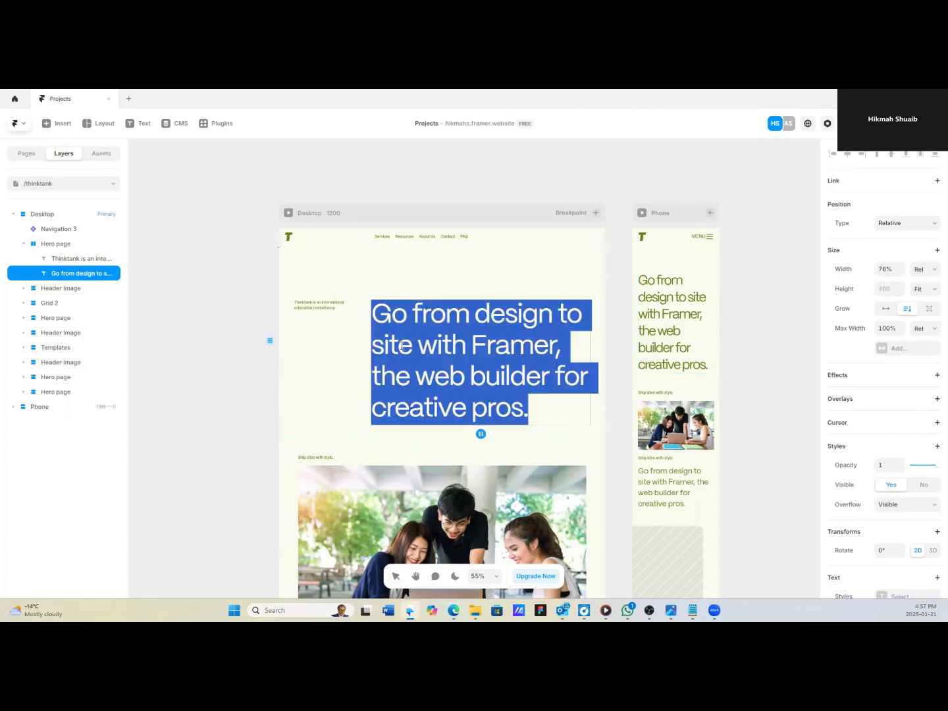
pyautogui.write('Innovating, designing, and implementing tailored educational solutions for students, schools, and educational institutions')
# Change the first two words of the hero heading to "Developing, delivering".
pyautogui.moveTo(459, 313); pyautogui.dragTo(372, 312)
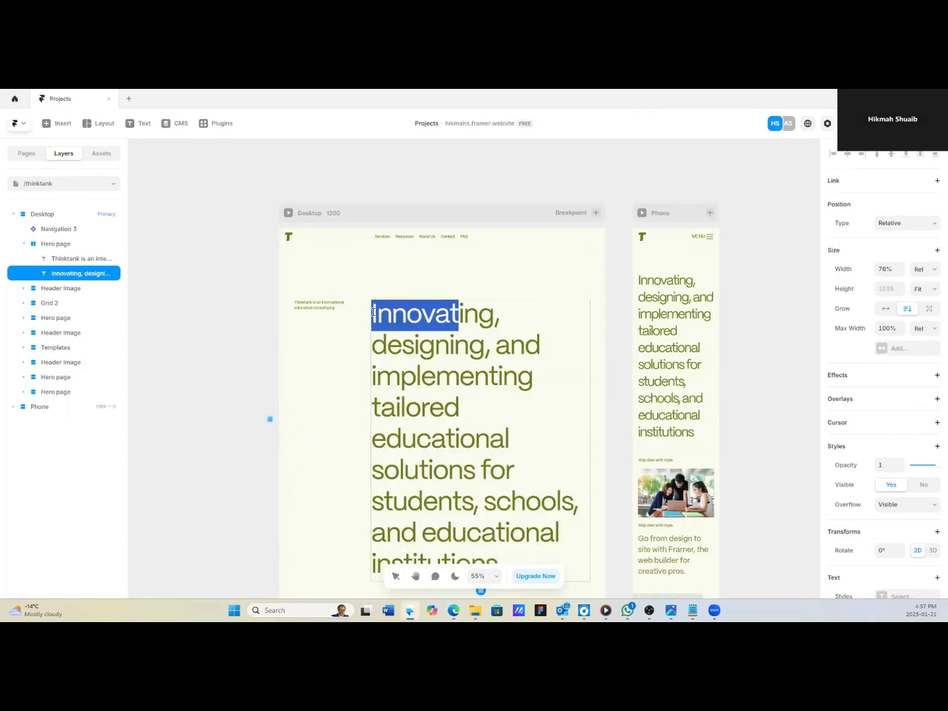
pyautogui.write('Develop')
pyautogui.moveTo(449, 346); pyautogui.dragTo(403, 346)
pyautogui.write('liver')
pyautogui.press('Escape')
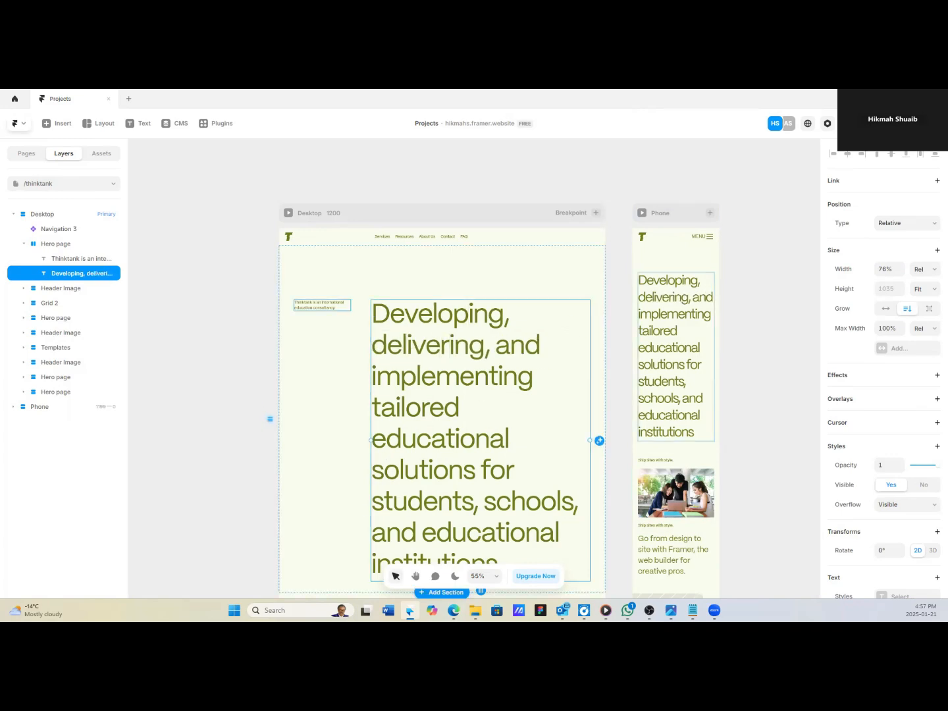
# Remove "students, schools, and" from the hero heading and widen it so "tailored educational" fits on one line.
pyautogui.scroll(-2, 466, 349)
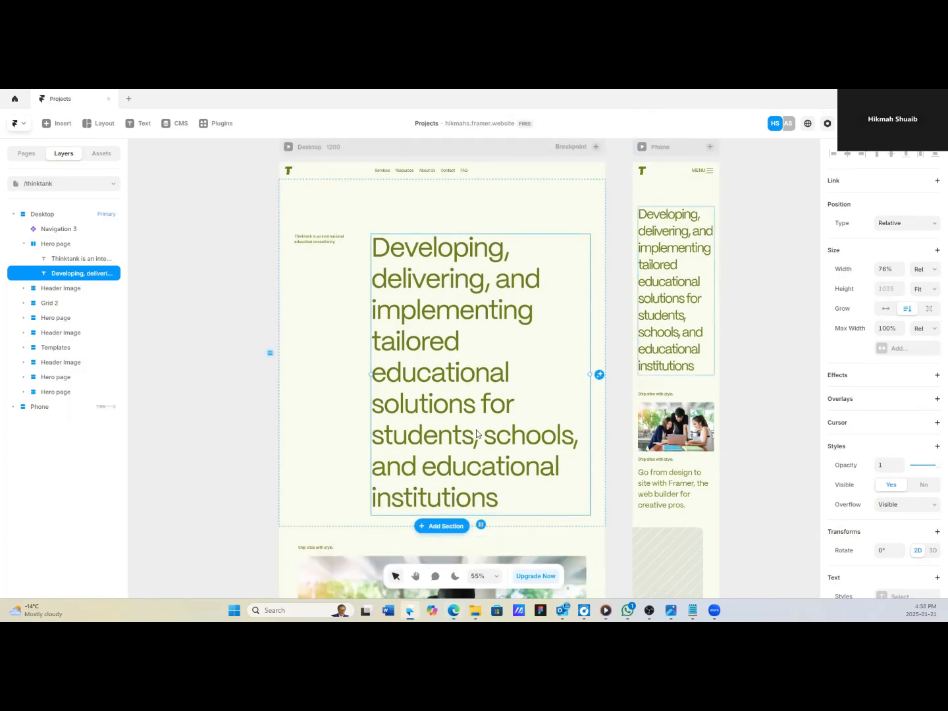
pyautogui.doubleClick(477, 434)
pyautogui.click(422, 466)
pyautogui.press('BackSpace')
pyautogui.press('BackSpace')
pyautogui.press('BackSpace')
pyautogui.press('BackSpace')
pyautogui.press('BackSpace')
pyautogui.press('BackSpace')
pyautogui.press('BackSpace')
pyautogui.press('BackSpace')
pyautogui.press('BackSpace')
pyautogui.press('BackSpace')
pyautogui.press('BackSpace')
pyautogui.press('BackSpace')
pyautogui.press('BackSpace')
pyautogui.press('BackSpace')
pyautogui.press('BackSpace')
pyautogui.press('BackSpace')
pyautogui.press('BackSpace')
pyautogui.press('BackSpace')
pyautogui.press('BackSpace')
pyautogui.press('BackSpace')
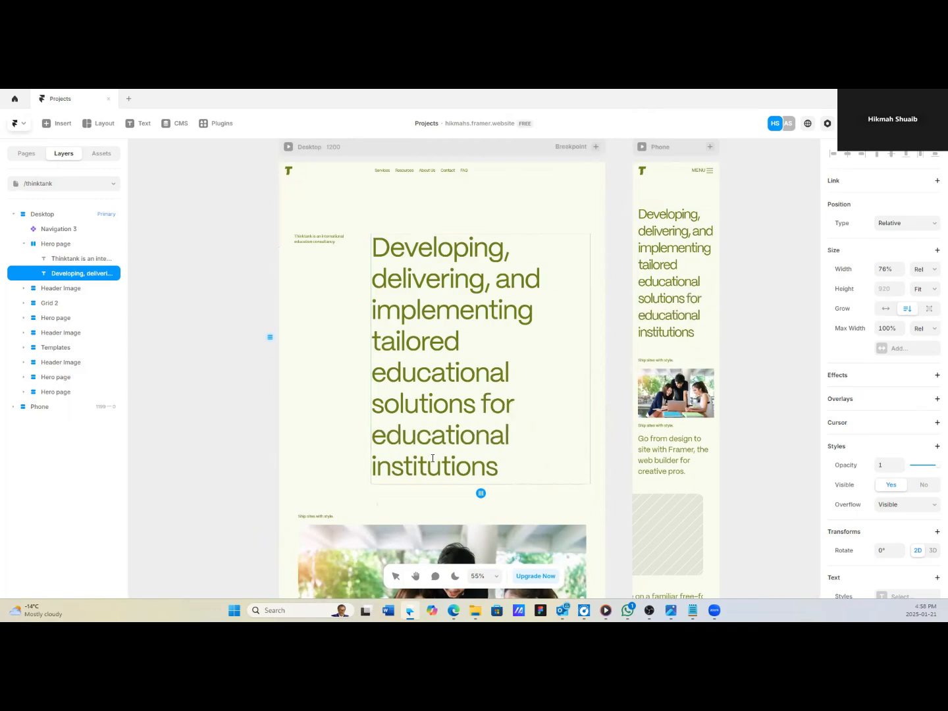
pyautogui.press('Escape')
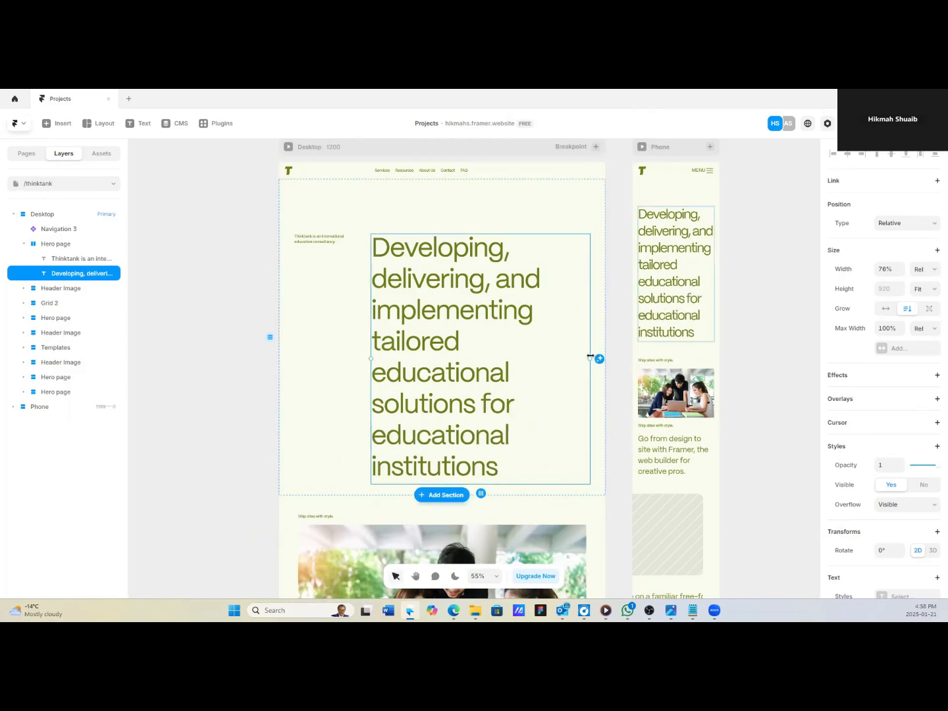
pyautogui.moveTo(590, 356); pyautogui.dragTo(633, 358)
pyautogui.click(784, 448)
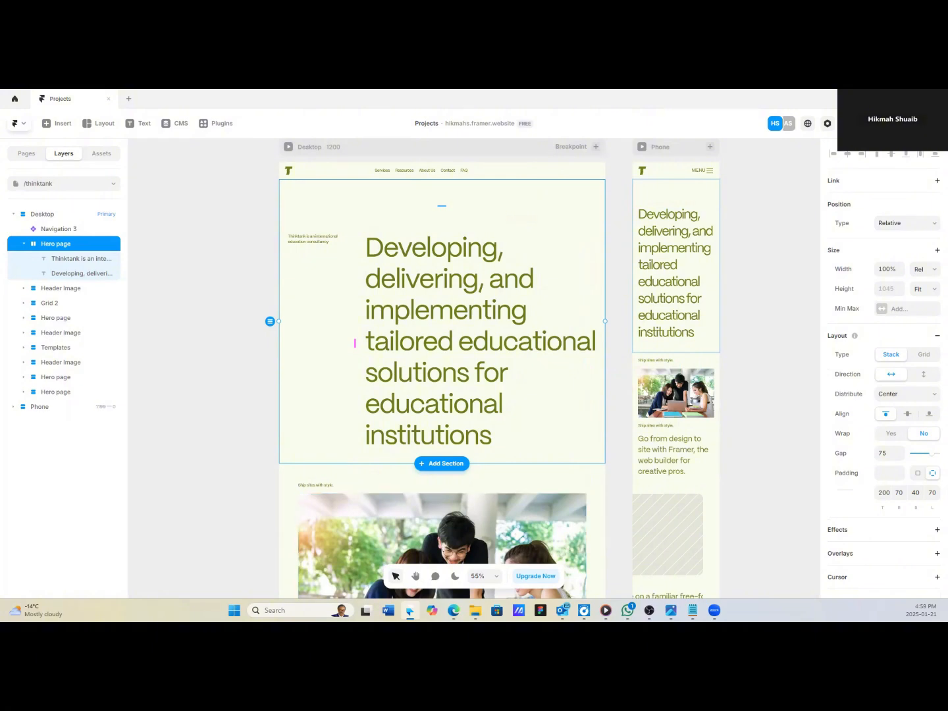
# Replace the small caption above the header photo with "HIGHLIGHTED".
pyautogui.click(312, 487)
pyautogui.write('HIG')
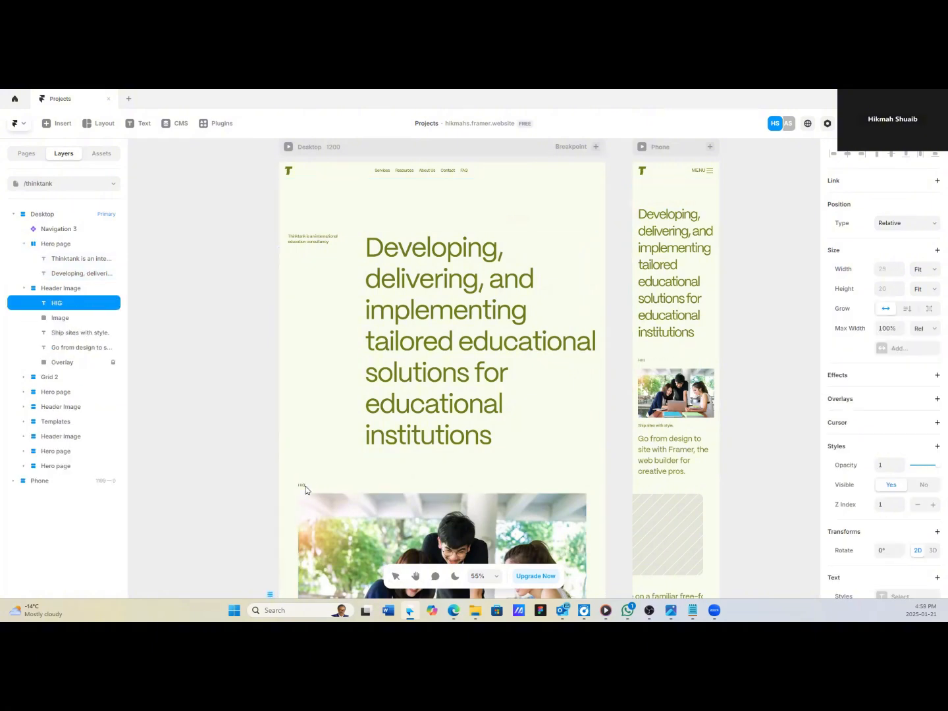
pyautogui.write('HLIGHTED')
pyautogui.scroll(3, 306, 489)
pyautogui.scroll(-4, 307, 490)
pyautogui.click(232, 474)
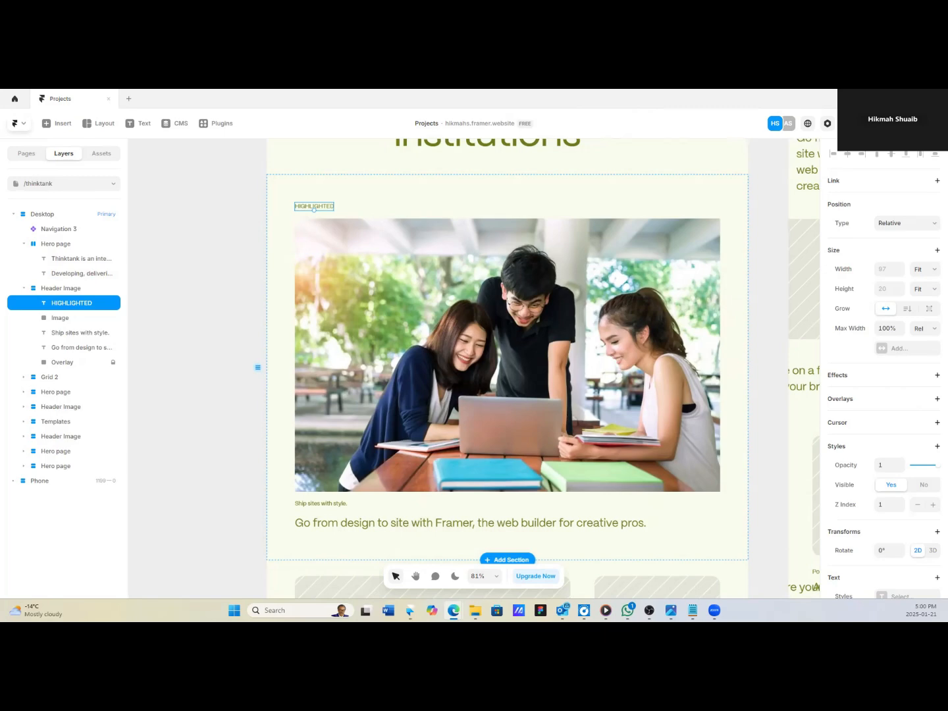
# Replace the description below the header photo with "Designing and creating customized educational solutions for top educational institutions and organizations".
pyautogui.scroll(3, 373, 310)
pyautogui.scroll(-3, 373, 309)
pyautogui.scroll(-1, 315, 442)
pyautogui.click(315, 443)
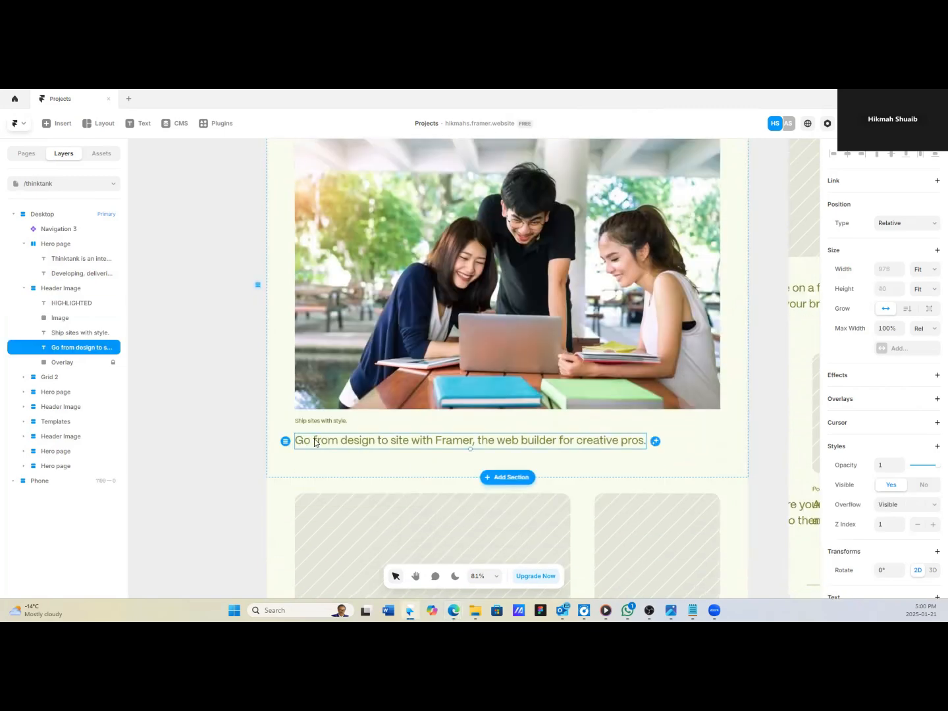
pyautogui.doubleClick(314, 441)
pyautogui.hotkey('ctrl', 'v')
pyautogui.doubleClick(406, 440)
pyautogui.write('creating')
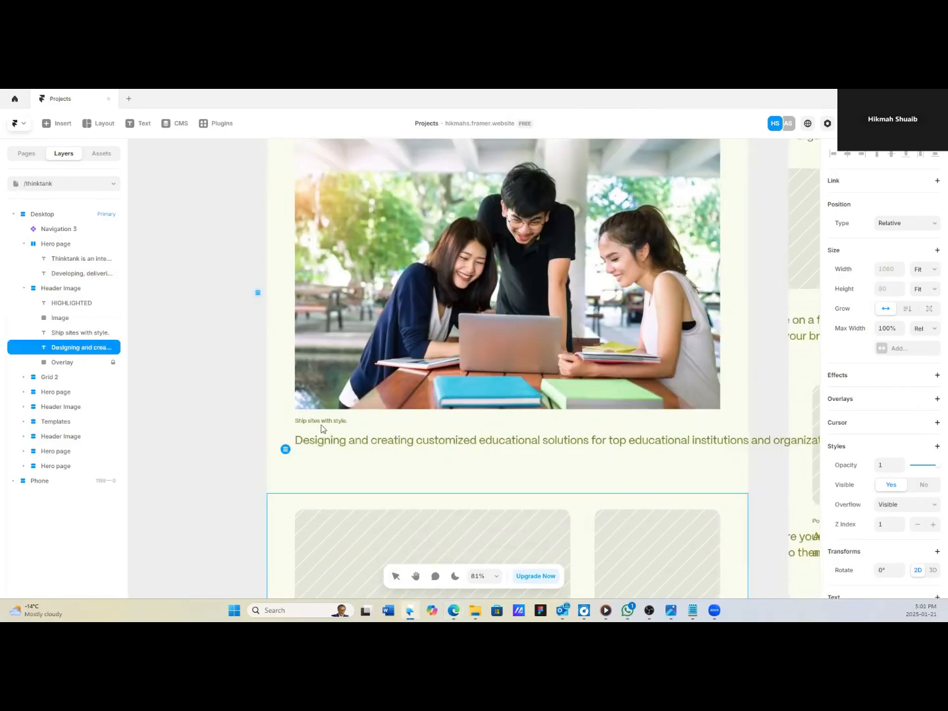
# Change the small "Ship sites with style." caption below the header photo to "Case study".
pyautogui.doubleClick(321, 424)
pyautogui.scroll(1, 322, 425)
pyautogui.scroll(-1, 338, 384)
pyautogui.write('Case Study')
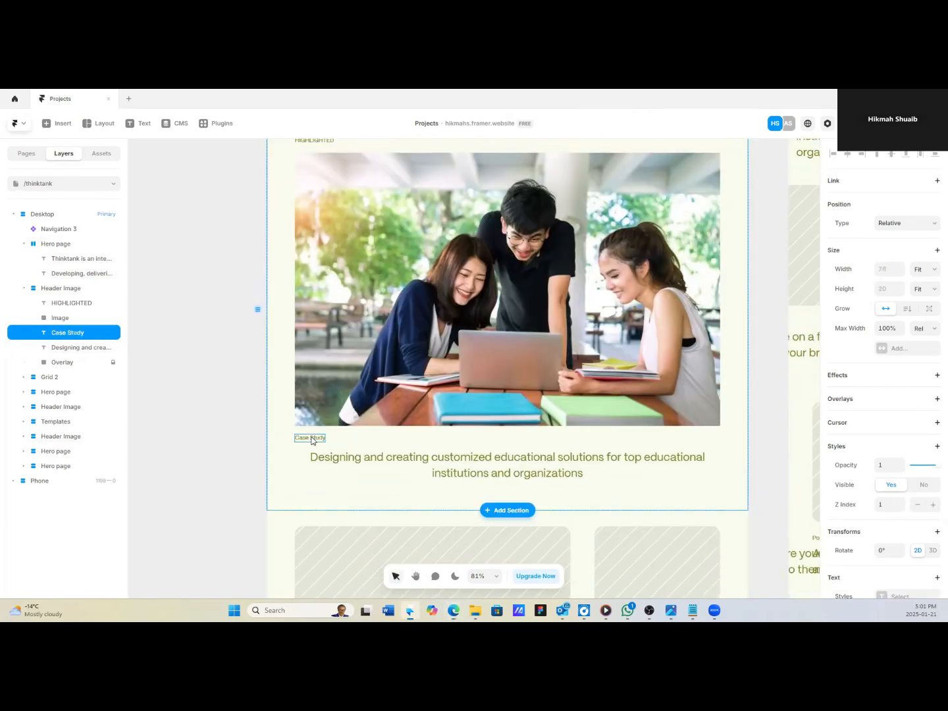
pyautogui.scroll(-3, 897, 460)
pyautogui.click(897, 519)
pyautogui.press('BackSpace')
pyautogui.write('s')
# Left-align the description text below the Case study caption.
pyautogui.click(649, 459)
pyautogui.scroll(-4, 858, 529)
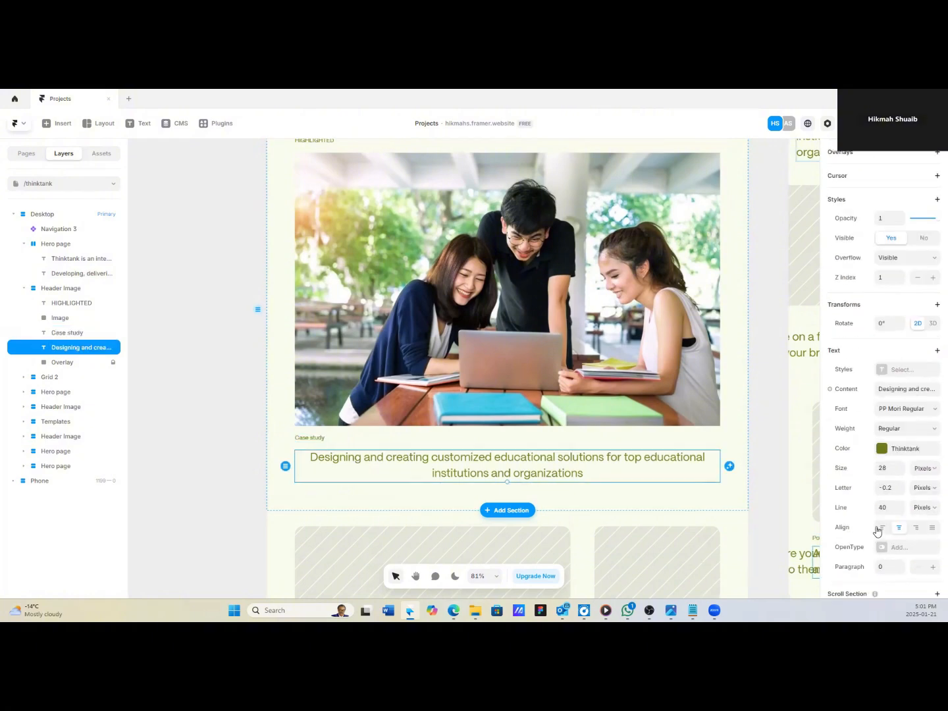
pyautogui.scroll(1, 505, 457)
pyautogui.click(882, 527)
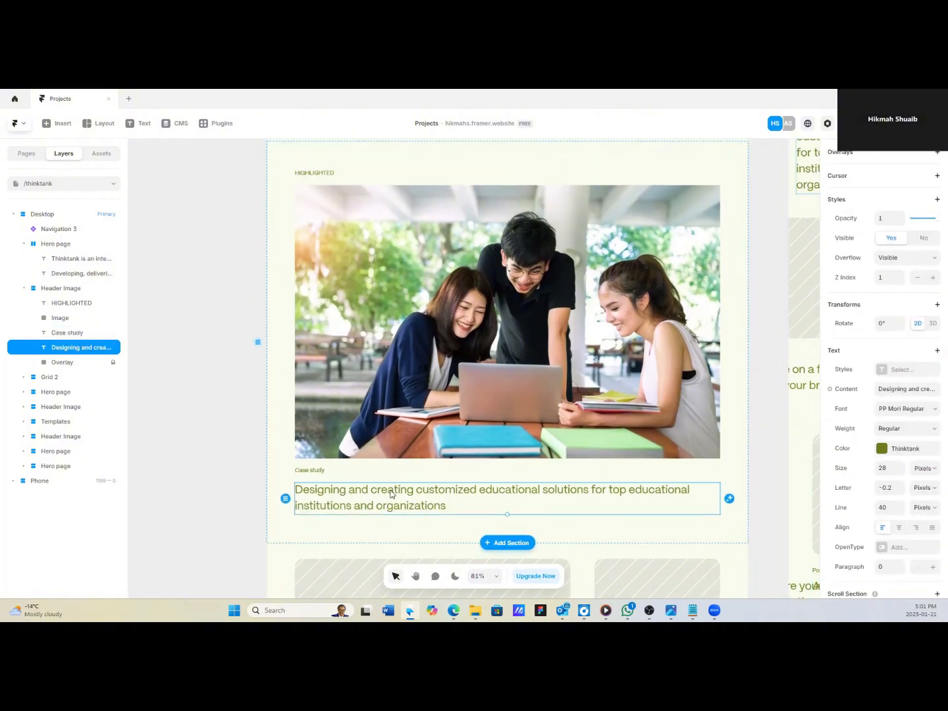
# Reword the end of the Case study description to "top educational organization in Africa".
pyautogui.scroll(-1, 657, 489)
pyautogui.doubleClick(403, 473)
pyautogui.click(772, 474)
pyautogui.press('BackSpace')
pyautogui.press('BackSpace')
pyautogui.press('BackSpace')
pyautogui.press('BackSpace')
pyautogui.press('BackSpace')
pyautogui.press('BackSpace')
pyautogui.press('BackSpace')
pyautogui.press('BackSpace')
pyautogui.press('BackSpace')
pyautogui.press('BackSpace')
pyautogui.press('BackSpace')
pyautogui.press('BackSpace')
pyautogui.press('BackSpace')
pyautogui.press('BackSpace')
pyautogui.press('BackSpace')
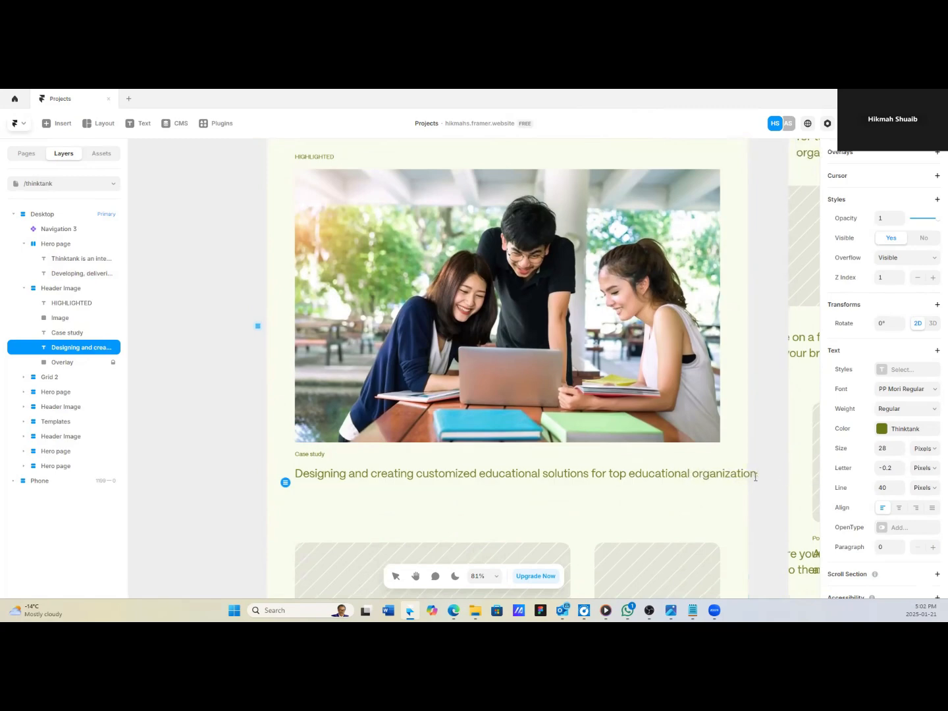
pyautogui.press('Escape')
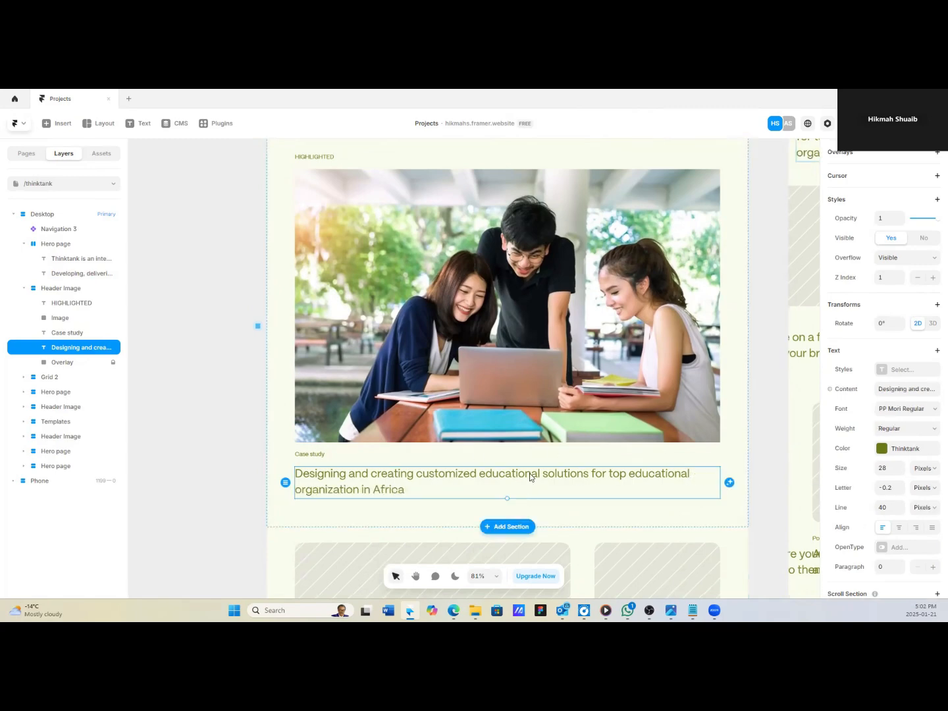
# Set the Case study description's width to relative sizing at 100%.
pyautogui.scroll(4, 908, 309)
pyautogui.click(925, 269)
pyautogui.click(921, 292)
# Change the labels of the first three grid cards to "Blog", "Tools" and "Guides".
pyautogui.scroll(-3, 467, 461)
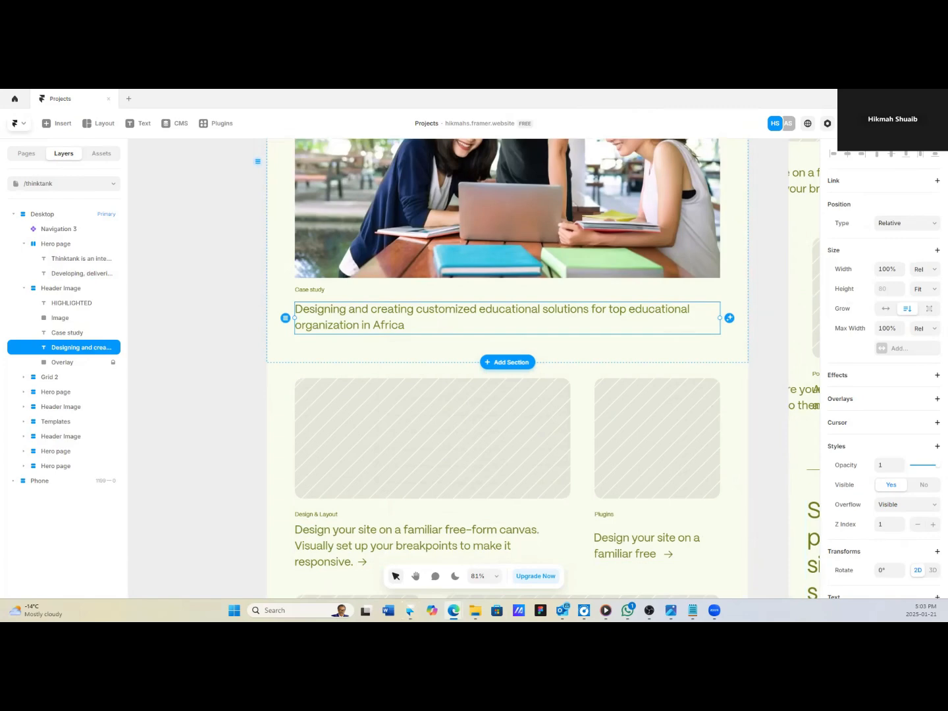
pyautogui.doubleClick(316, 514)
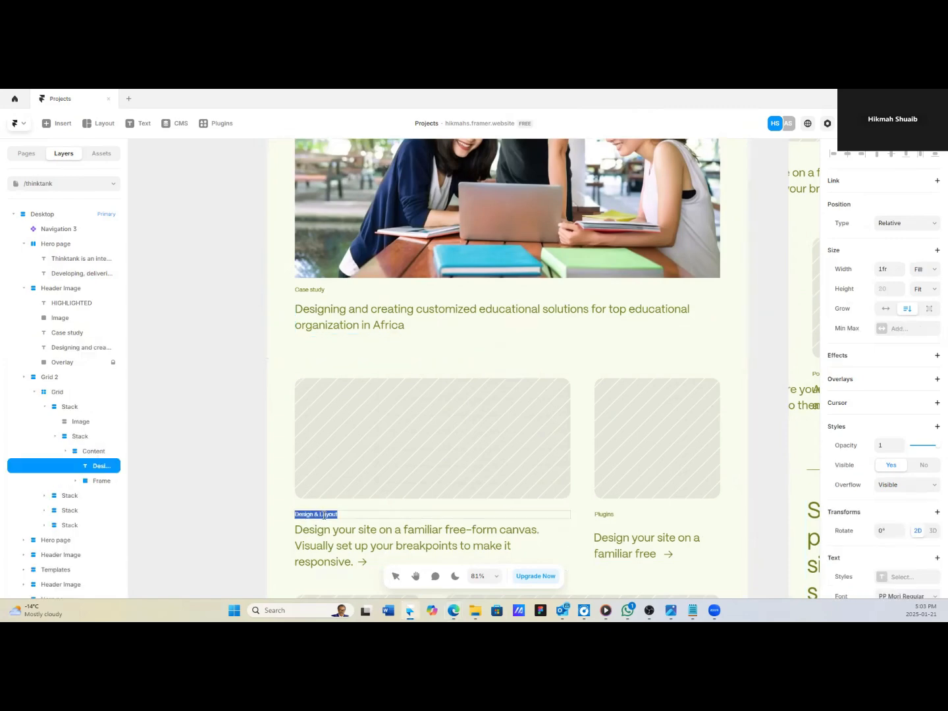
pyautogui.write('Blog')
pyautogui.scroll(-1, 497, 529)
pyautogui.doubleClick(608, 466)
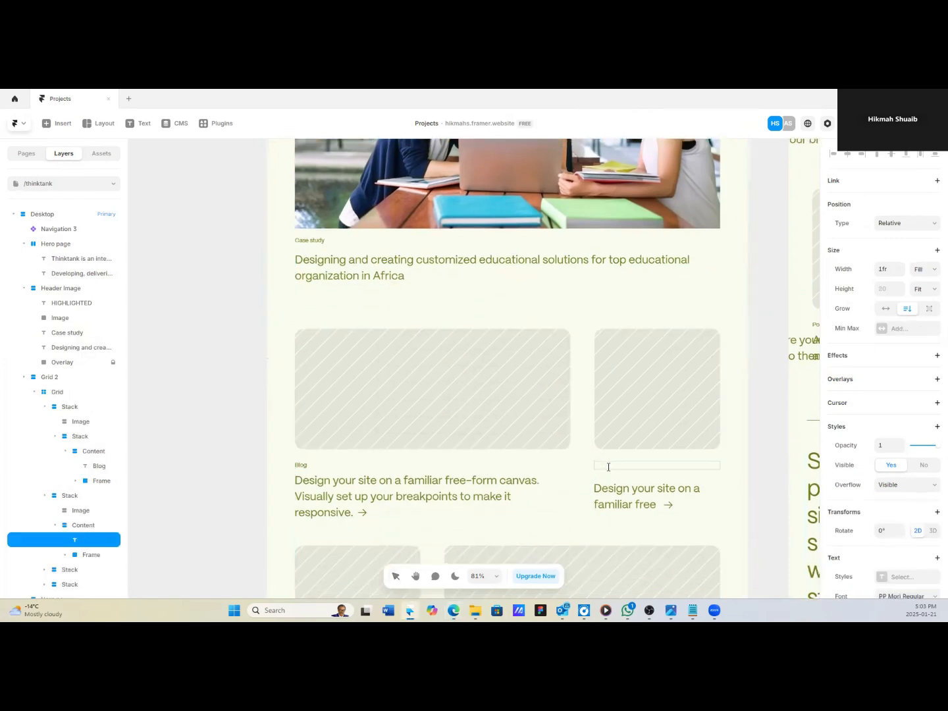
pyautogui.write('Tools')
pyautogui.scroll(-2, 371, 461)
pyautogui.doubleClick(310, 533)
pyautogui.write('Guides')
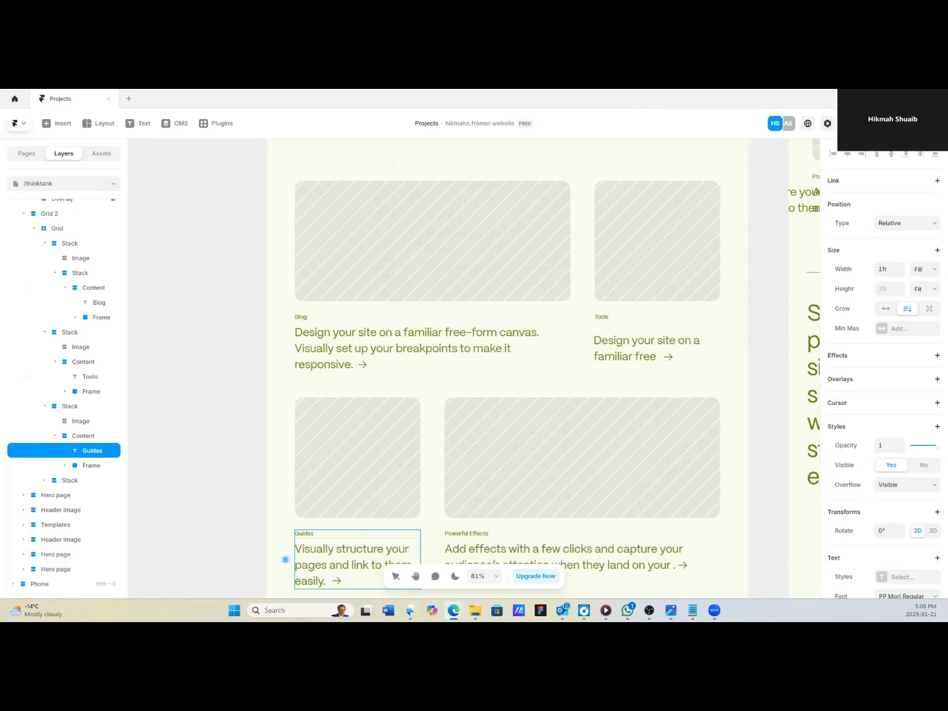
# Set the Blog card's title to "Balancing School and Social Life: Time Management Tips for Students" and place the arrow after its last word.
pyautogui.scroll(2, 151, 473)
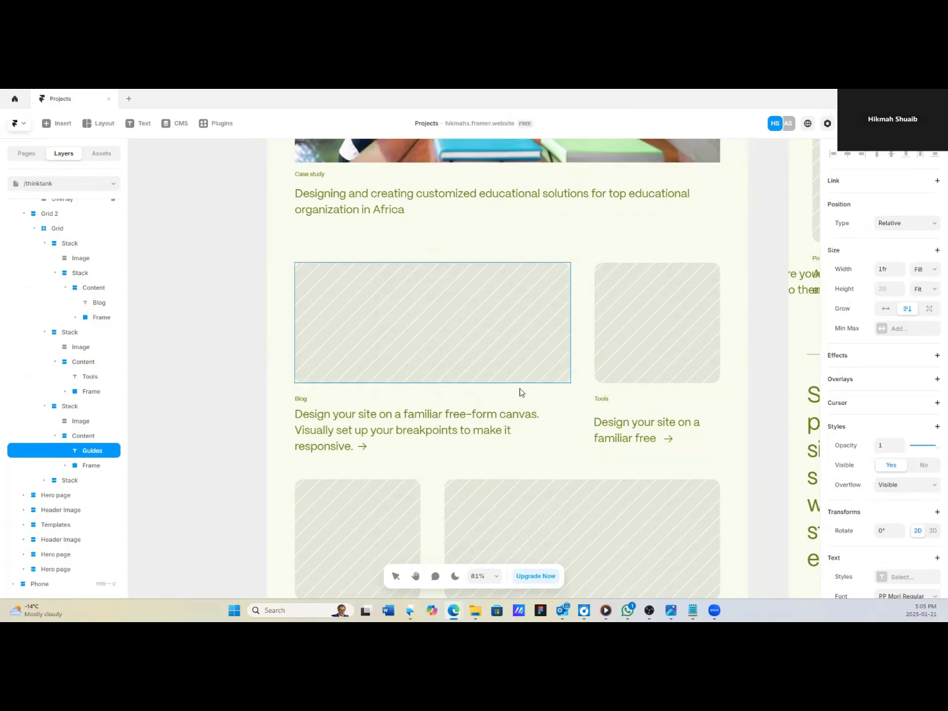
pyautogui.doubleClick(337, 420)
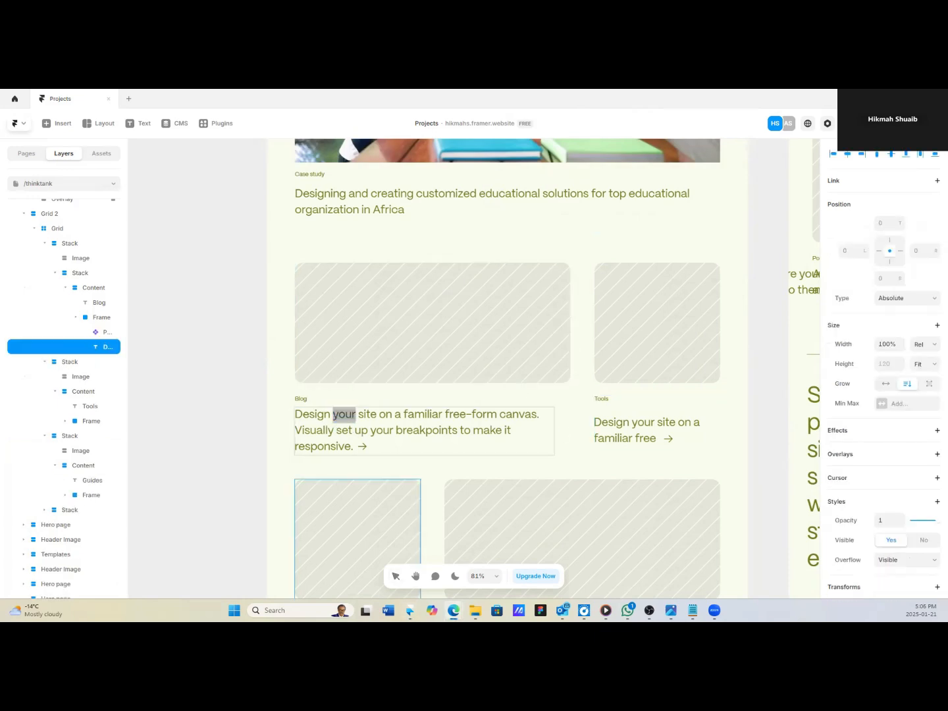
pyautogui.hotkey('ctrl', 'a')
pyautogui.write('Balancing School and Social Life: Time Management Tips for Students')
pyautogui.click(470, 438)
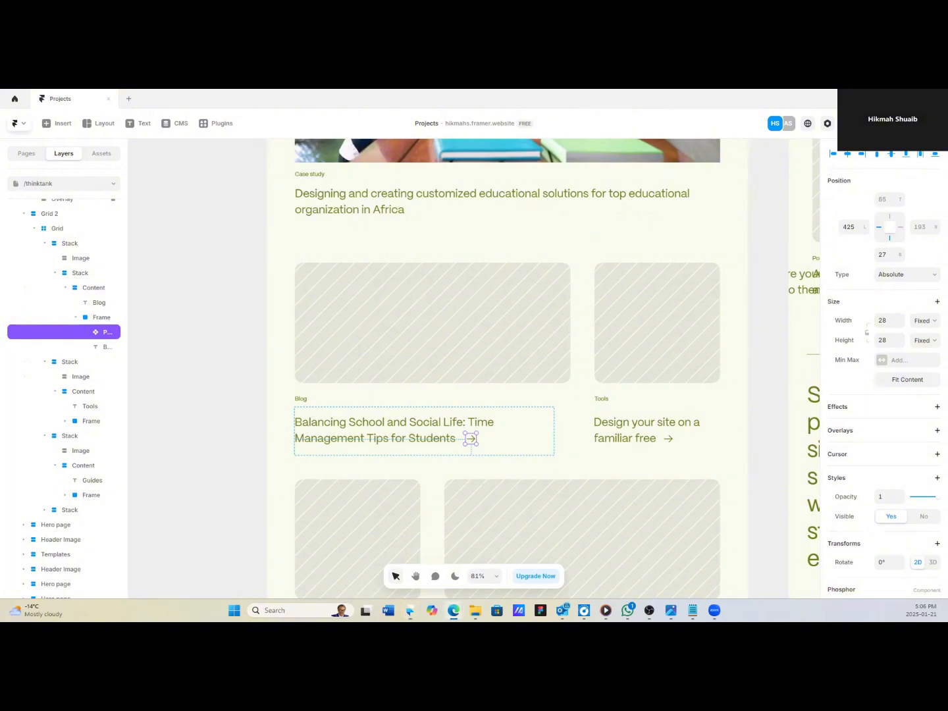
# Set the Guides card's title to "How to Prepare for a Successful Virtual Learning Experience" and place the arrow after its last line.
pyautogui.scroll(-3, 460, 395)
pyautogui.doubleClick(343, 490)
pyautogui.hotkey('ctrl', 'a')
pyautogui.write('How to Prepare for a Successful Virtual Learning Experience')
pyautogui.click(407, 516)
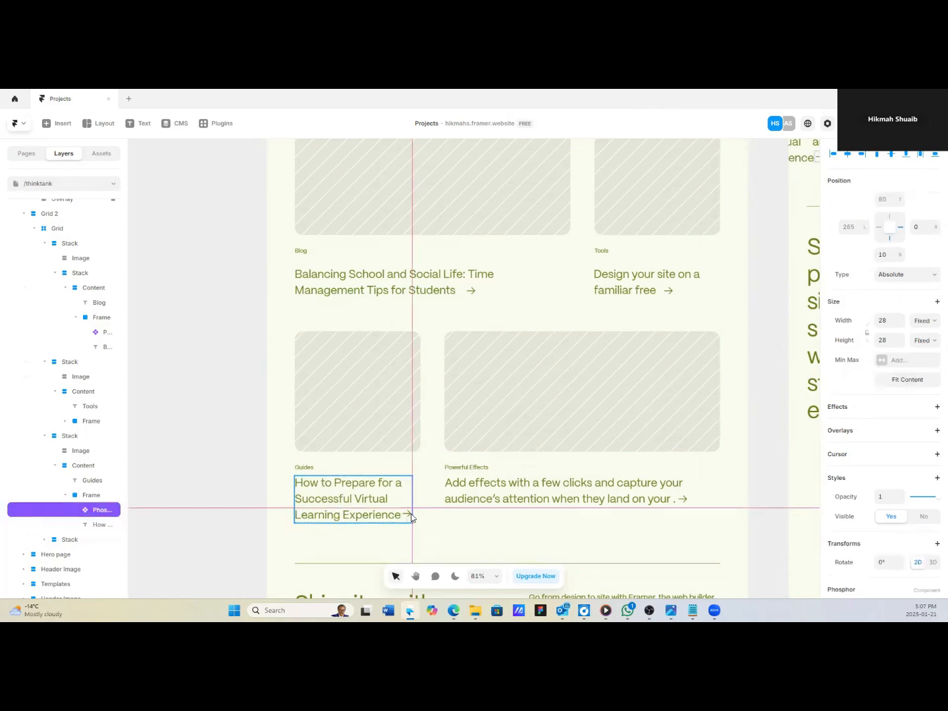
# Change the Guides card's label to "Practical Guides".
pyautogui.click(301, 467)
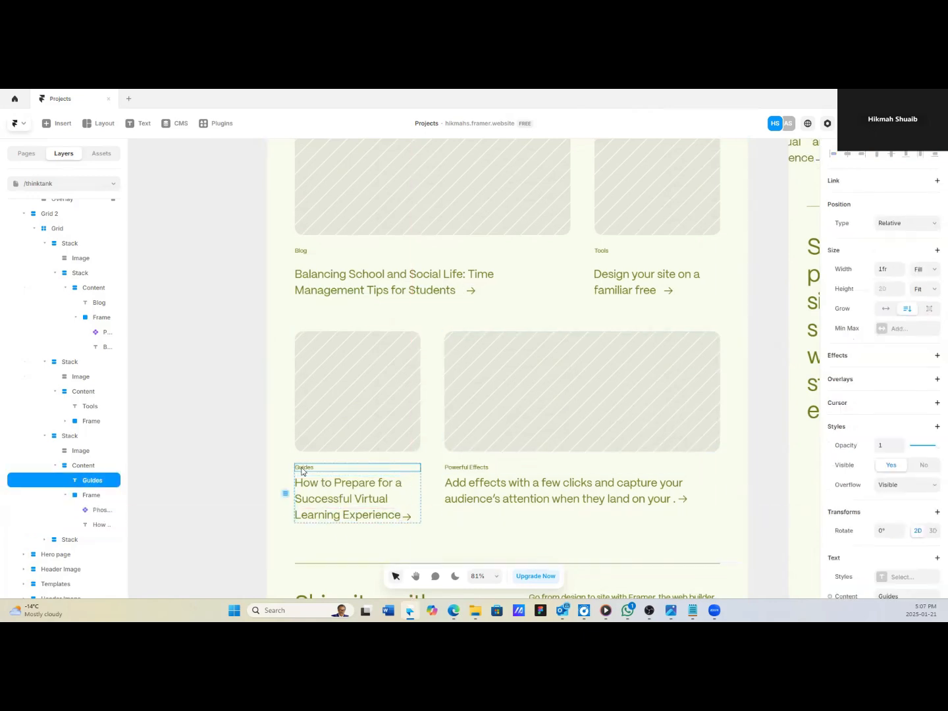
pyautogui.doubleClick(301, 468)
pyautogui.write('Practical')
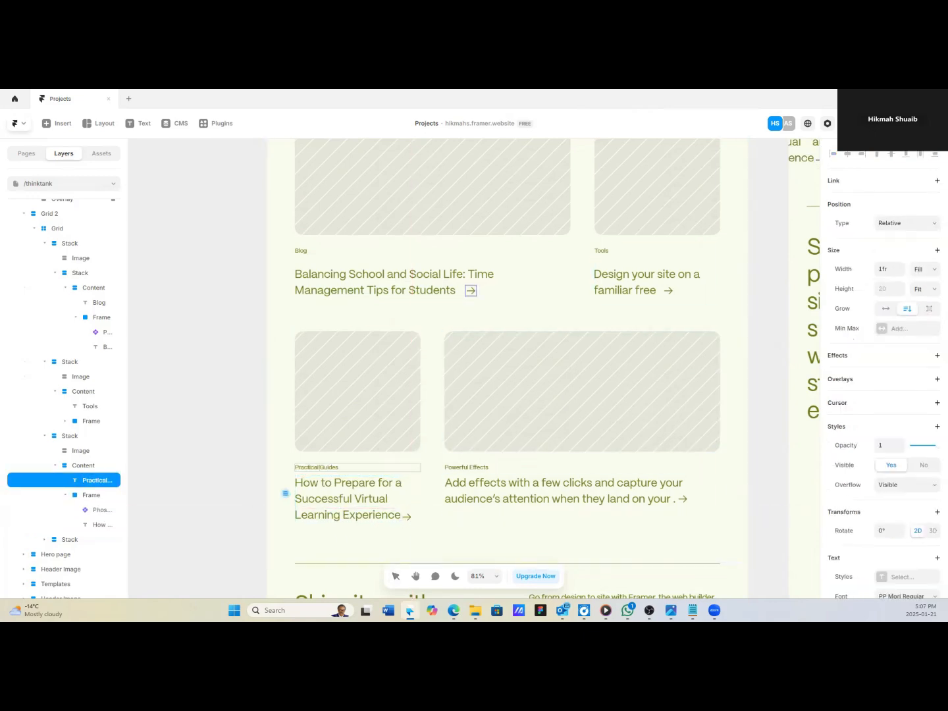
# Set the fourth card's label to "Insights" and its title to "The Importance of Mental Health in Education: How to Support Student Well-Being".
pyautogui.click(449, 467)
pyautogui.doubleClick(449, 467)
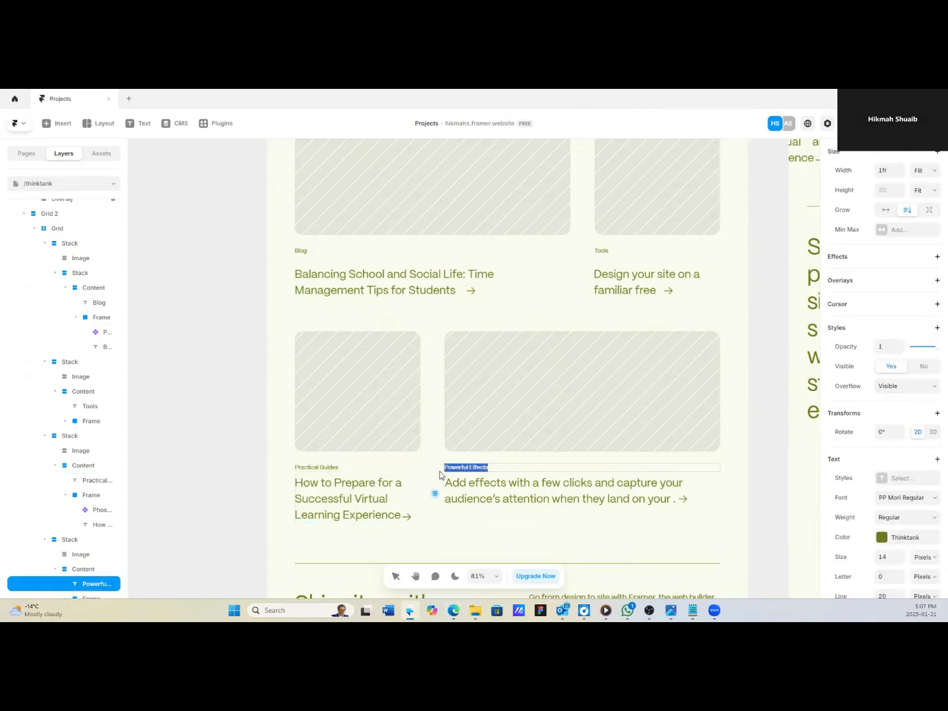
pyautogui.click(487, 488)
pyautogui.click(905, 523)
pyautogui.write('The Importance of Mental Health in Education: How to Support Student Well-Being')
# Move the Insights card's arrow to just after "Well-Being".
pyautogui.click(554, 489)
pyautogui.click(683, 499)
pyautogui.moveTo(682, 499); pyautogui.dragTo(608, 502)
# Widen the Practical Guides card's title frame to match the image above it.
pyautogui.moveTo(406, 517); pyautogui.dragTo(418, 525)
pyautogui.moveTo(300, 533); pyautogui.dragTo(414, 515)
pyautogui.moveTo(85, 369); pyautogui.dragTo(85, 366)
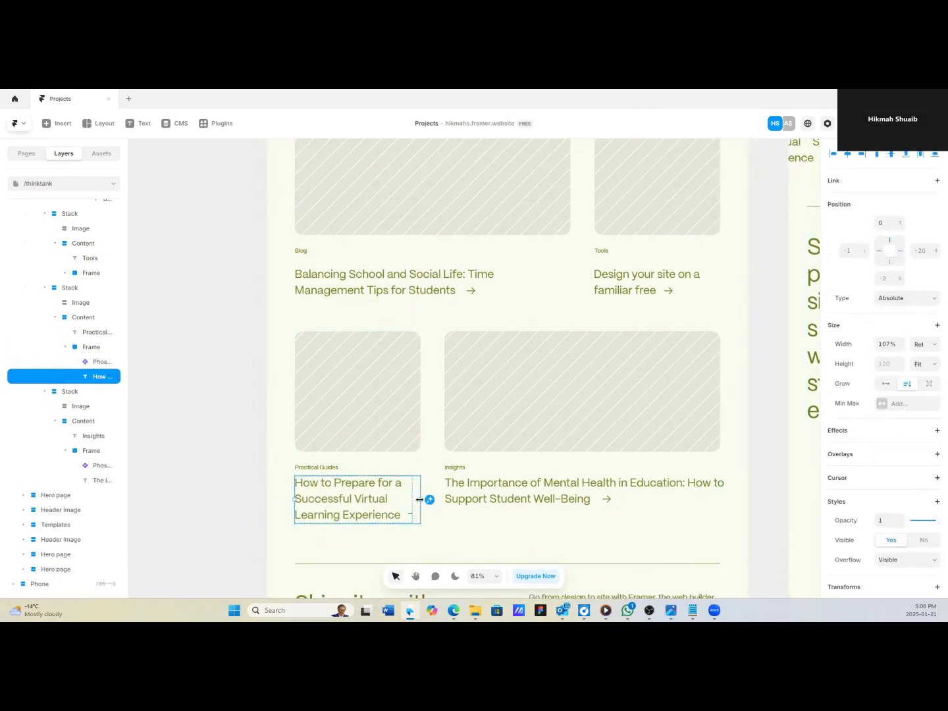
pyautogui.click(99, 364)
pyautogui.click(91, 348)
pyautogui.moveTo(413, 500); pyautogui.dragTo(420, 499)
# Try to apply a stack layout to the Practical Guides card's title and arrow.
pyautogui.click(937, 336)
pyautogui.click(93, 379)
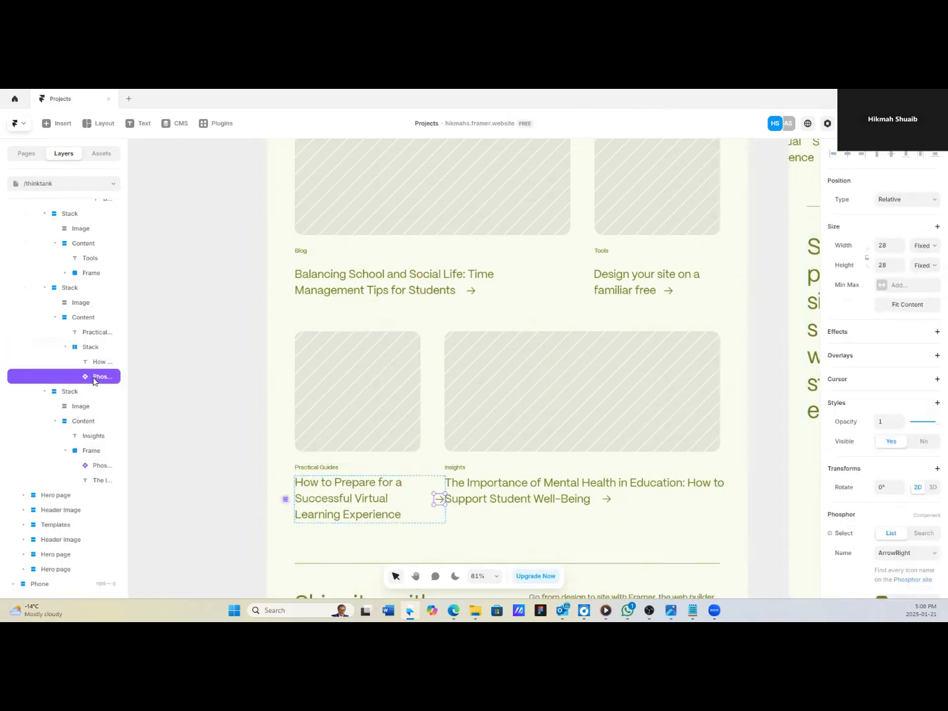
pyautogui.hotkey('ctrl', 'z')
# Narrow the Practical Guides title to its frame's width and shift the arrow just after "Experience".
pyautogui.doubleClick(395, 507)
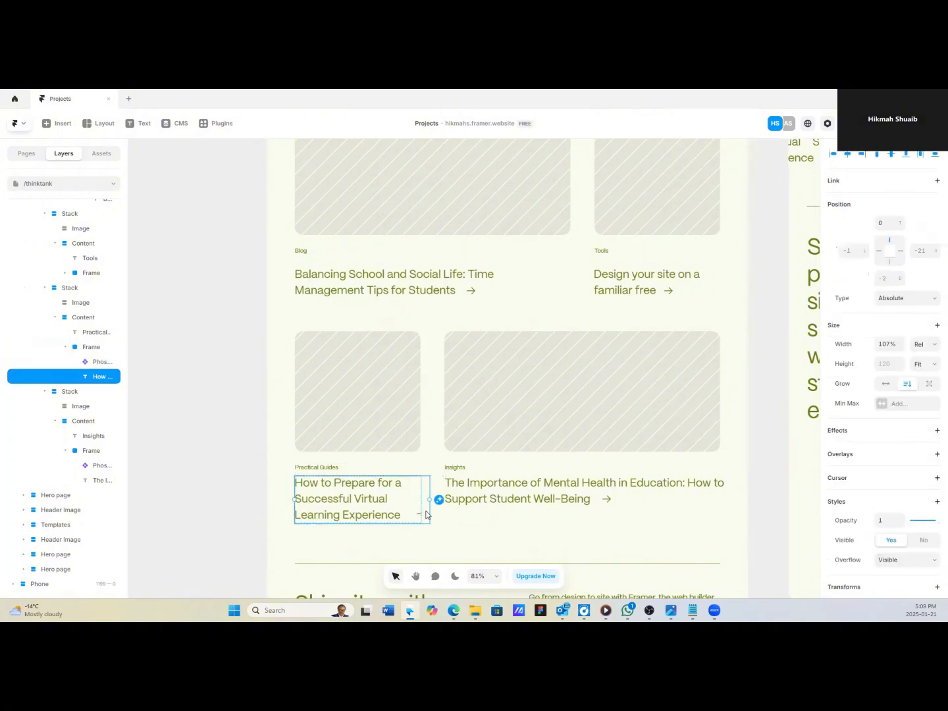
pyautogui.moveTo(428, 514); pyautogui.dragTo(421, 515)
pyautogui.click(103, 363)
pyautogui.press('Left')
pyautogui.press('Left')
pyautogui.press('Left')
pyautogui.press('Left')
pyautogui.press('Left')
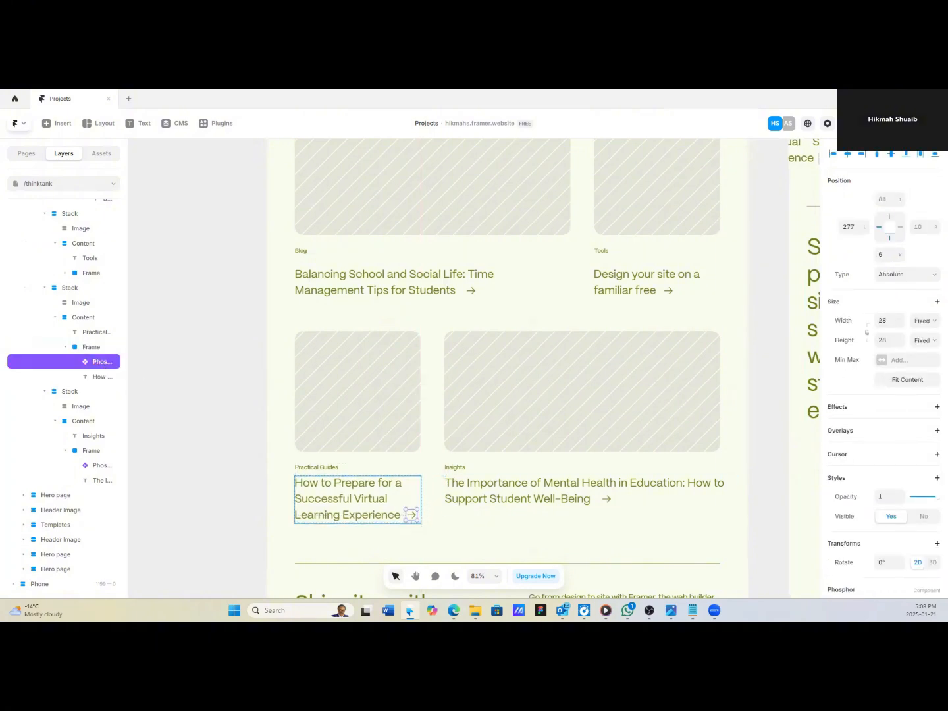
# Set the Tools card's title to "5 Proven Strategies for Acing Standardized Tests", fitted to the card's width with the arrow beside "Tests".
pyautogui.doubleClick(668, 293)
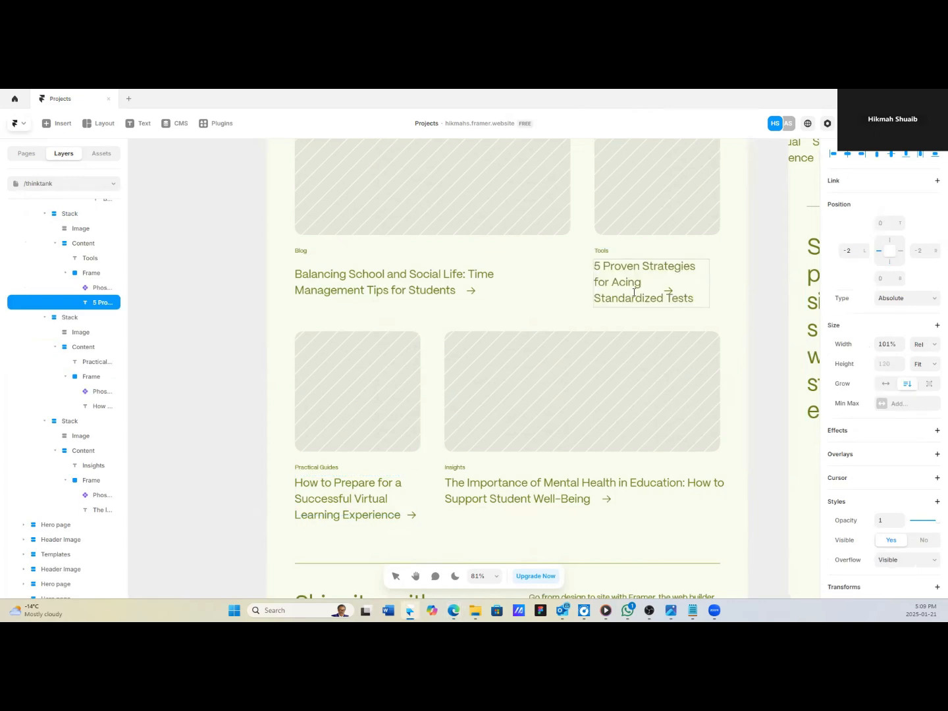
pyautogui.click(96, 276)
pyautogui.moveTo(709, 280); pyautogui.dragTo(721, 279)
pyautogui.moveTo(668, 291); pyautogui.dragTo(635, 299)
pyautogui.click(764, 399)
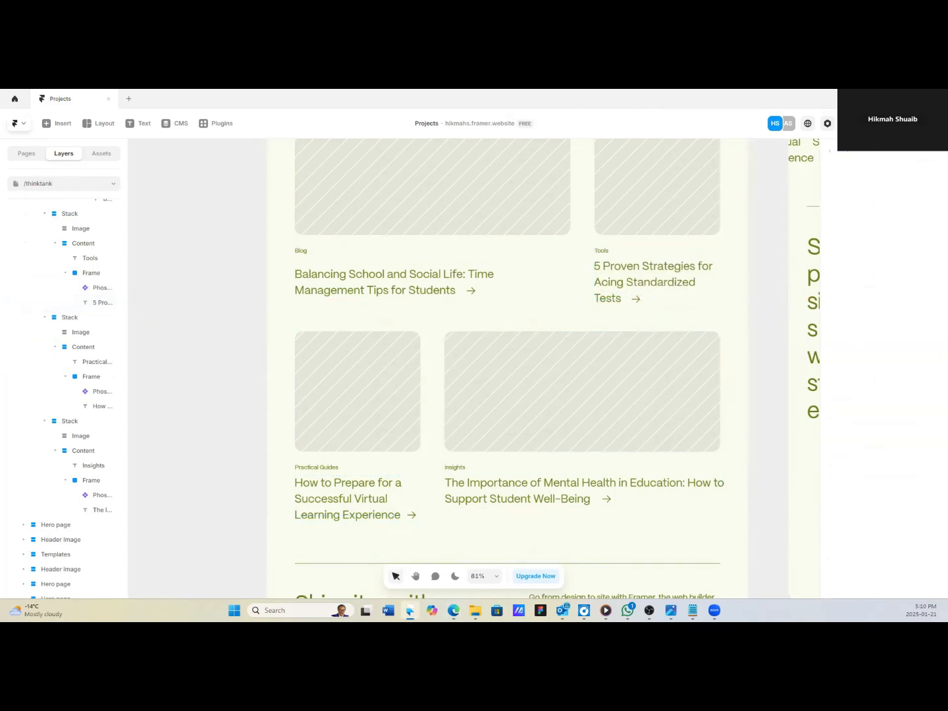
# Fill the Blog card's image with the laptop and coffee photo found by searching Unsplash for "blog".
pyautogui.scroll(2, 764, 399)
pyautogui.click(501, 303)
pyautogui.scroll(-5, 906, 359)
pyautogui.click(906, 359)
pyautogui.click(724, 409)
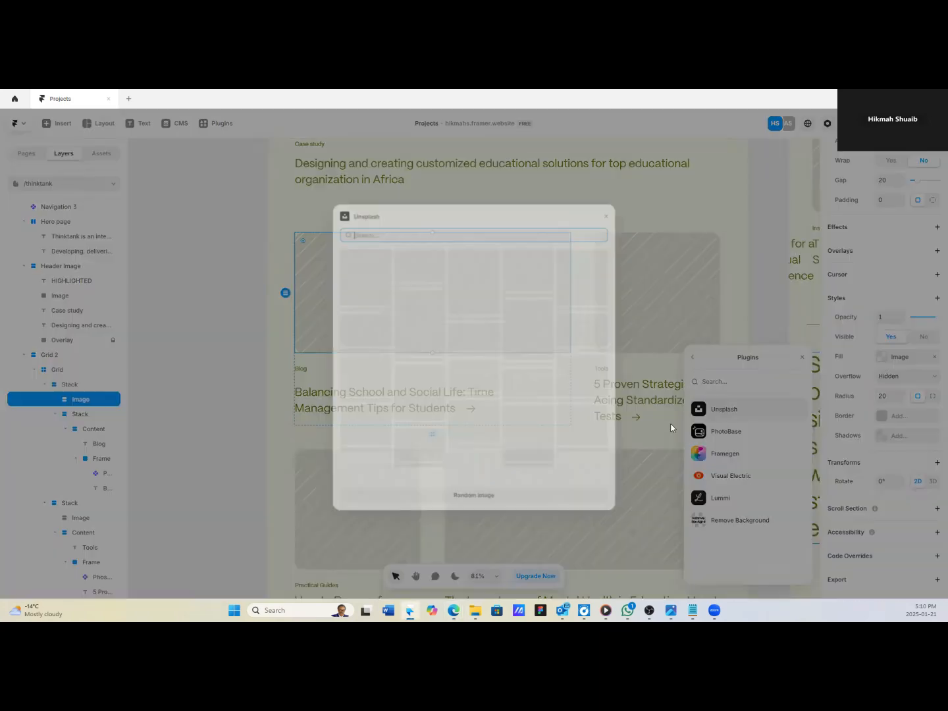
pyautogui.write('blog')
pyautogui.click(587, 308)
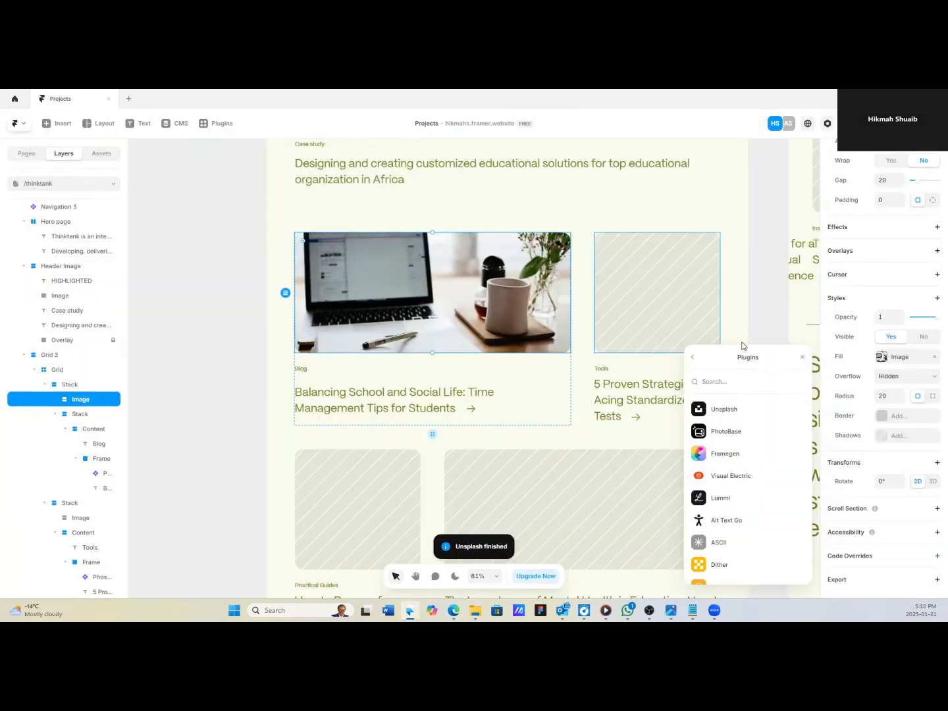
# Set the Blog image's fill type to Fit.
pyautogui.click(693, 357)
pyautogui.click(771, 500)
pyautogui.click(755, 526)
pyautogui.scroll(-2, 59, 477)
pyautogui.keyDown('ctrl'); pyautogui.click(84, 420); pyautogui.keyUp('ctrl')
pyautogui.click(79, 304)
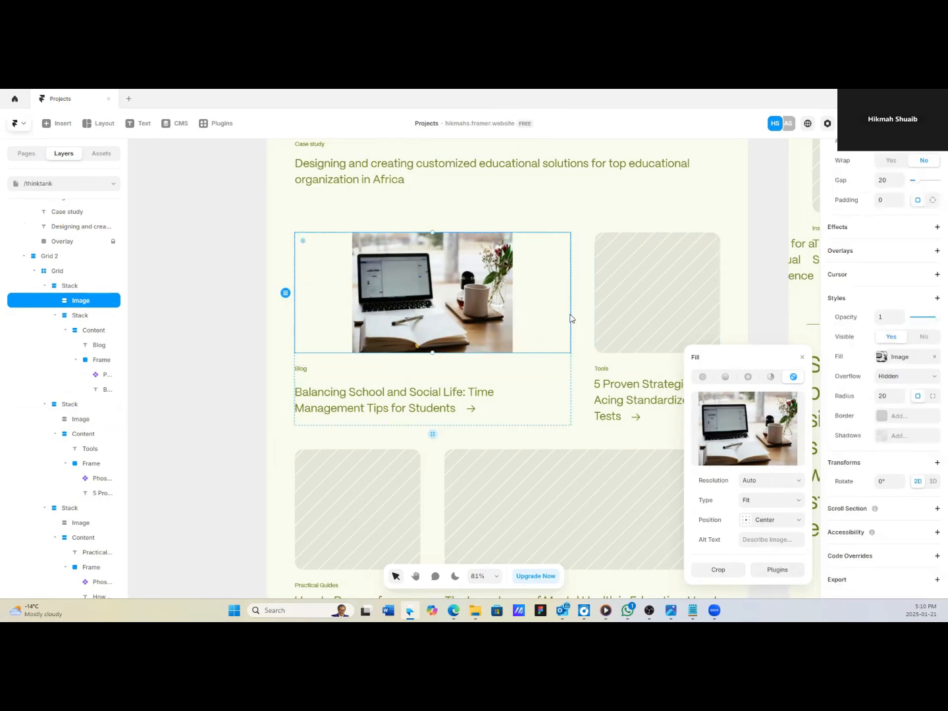
# Give the Blog image a fixed width and narrow it to the fitted photo's edges, about 401 wide.
pyautogui.scroll(4, 912, 263)
pyautogui.click(678, 276)
pyautogui.click(490, 321)
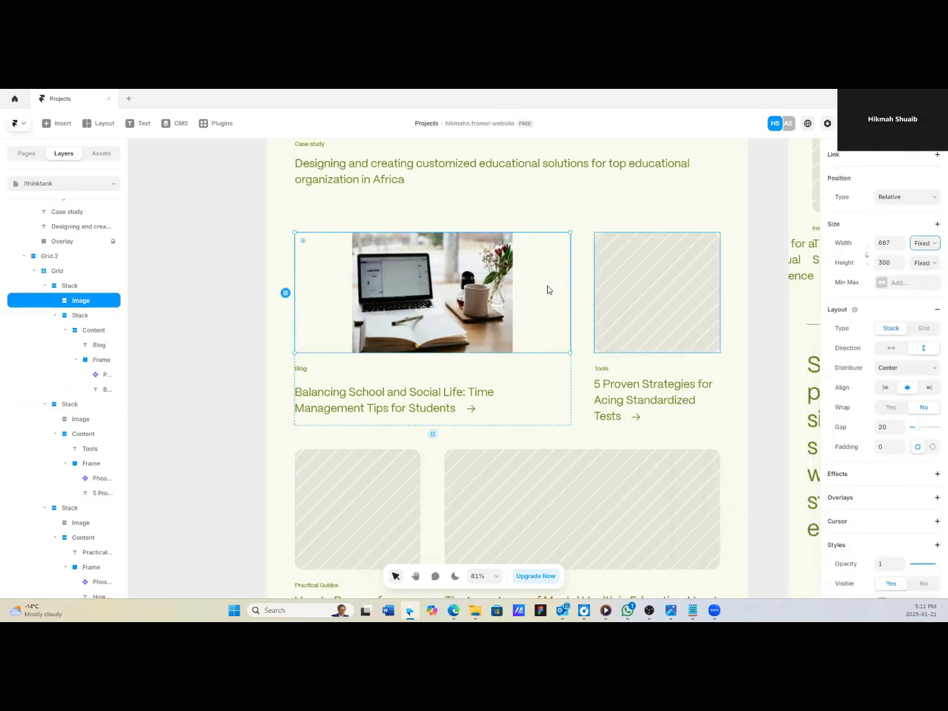
pyautogui.click(640, 336)
pyautogui.click(496, 314)
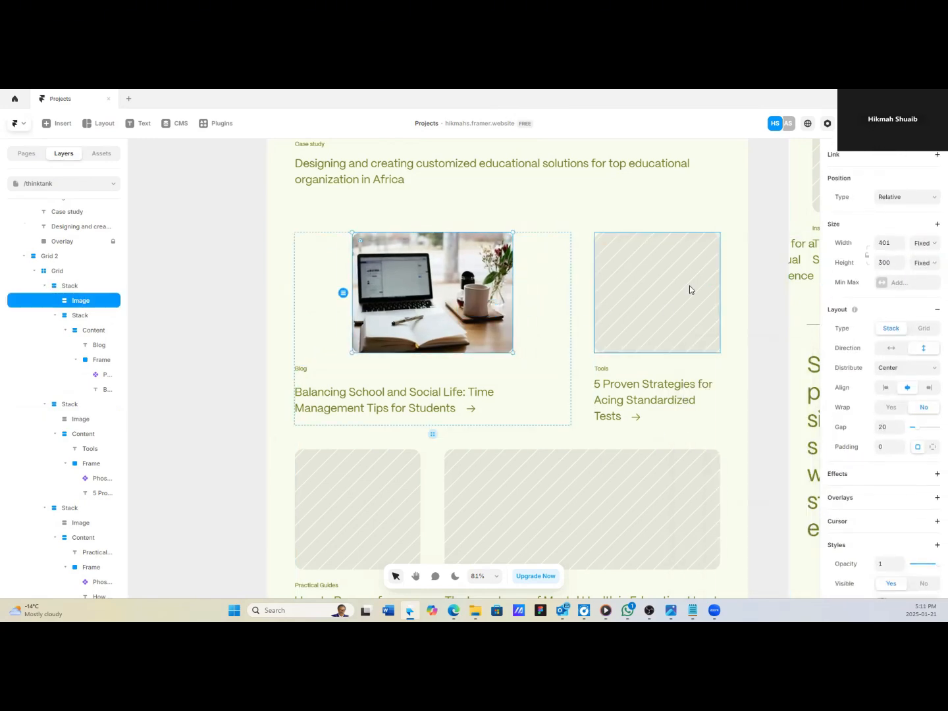
# Set the Blog image's width to 500 with proportions locked, giving a height of 375.
pyautogui.scroll(-4, 885, 444)
pyautogui.keyDown('ctrl'); pyautogui.click(83, 419); pyautogui.keyUp('ctrl')
pyautogui.keyDown('ctrl'); pyautogui.click(82, 523); pyautogui.keyUp('ctrl')
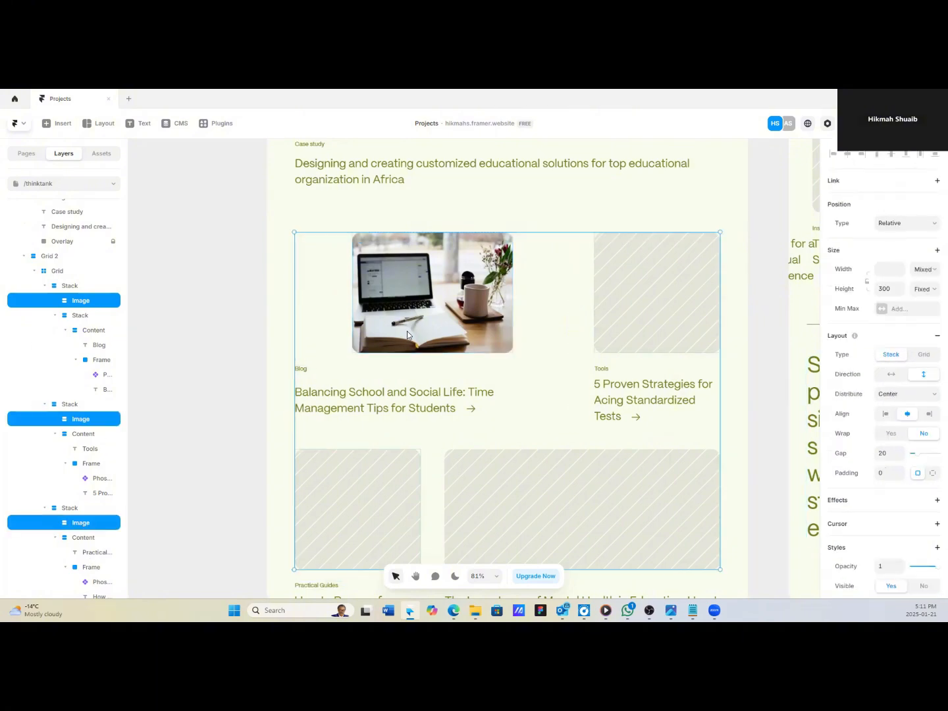
pyautogui.click(370, 317)
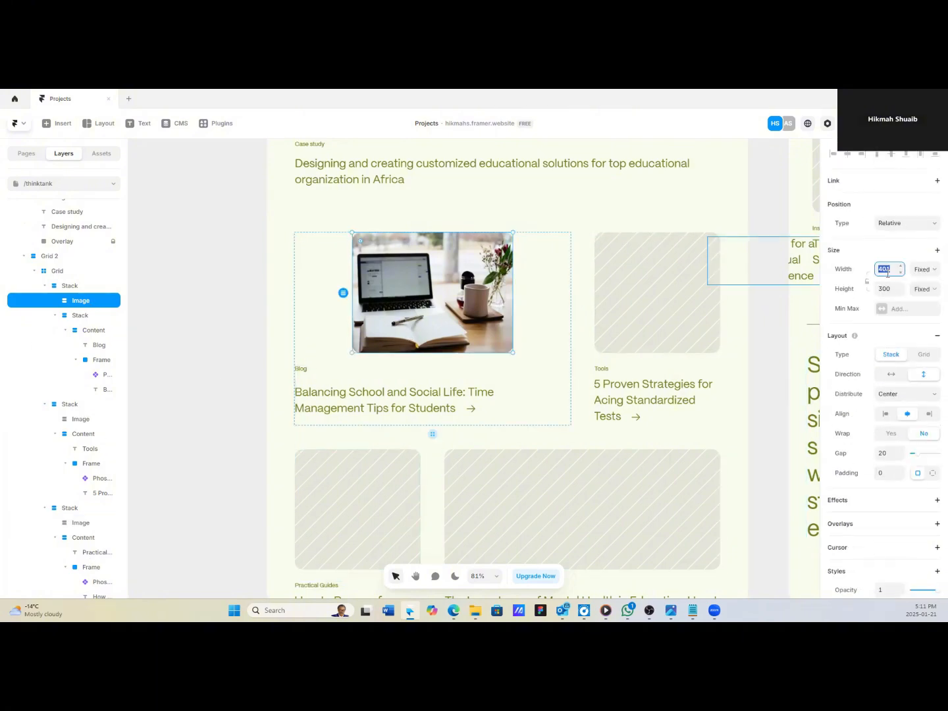
pyautogui.write('500')
pyautogui.press('Return')
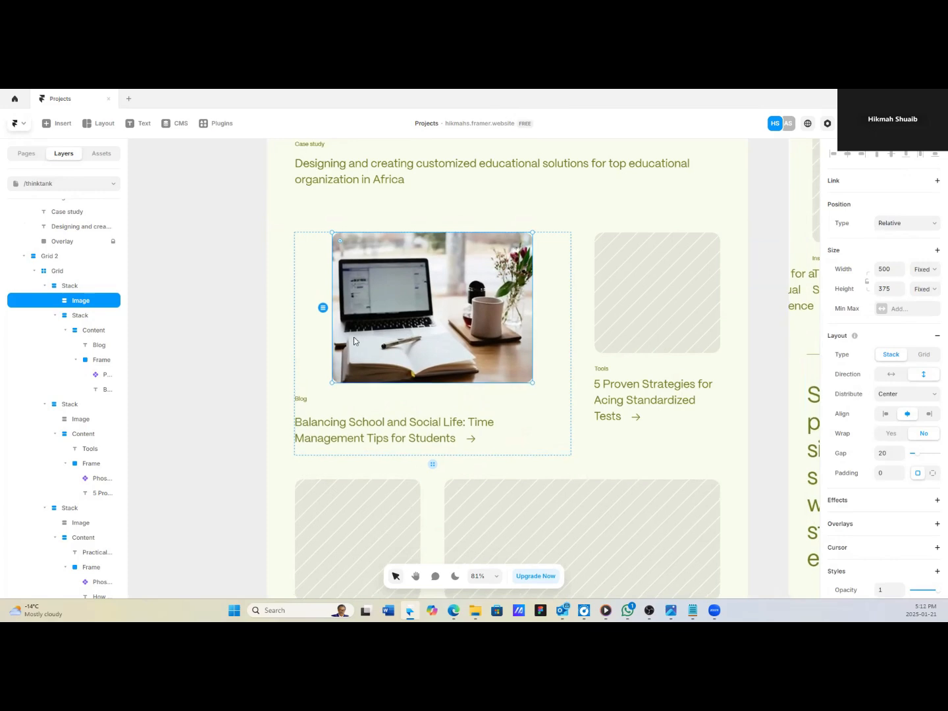
# Align the Blog card's image to the left and set its corner radius to 0.
pyautogui.click(885, 415)
pyautogui.scroll(-3, 900, 461)
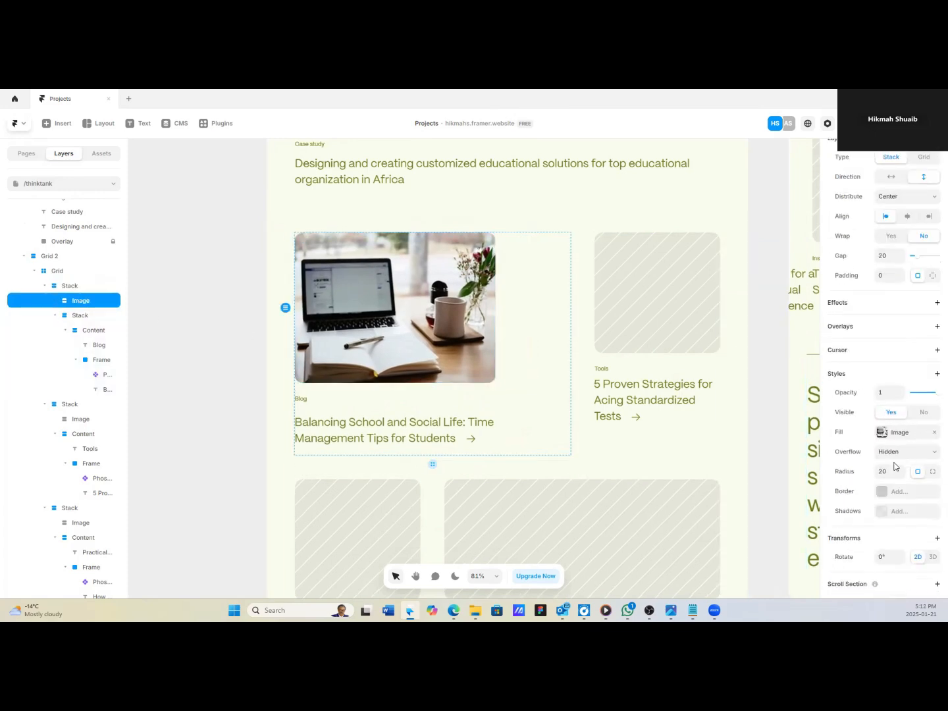
pyautogui.click(512, 388)
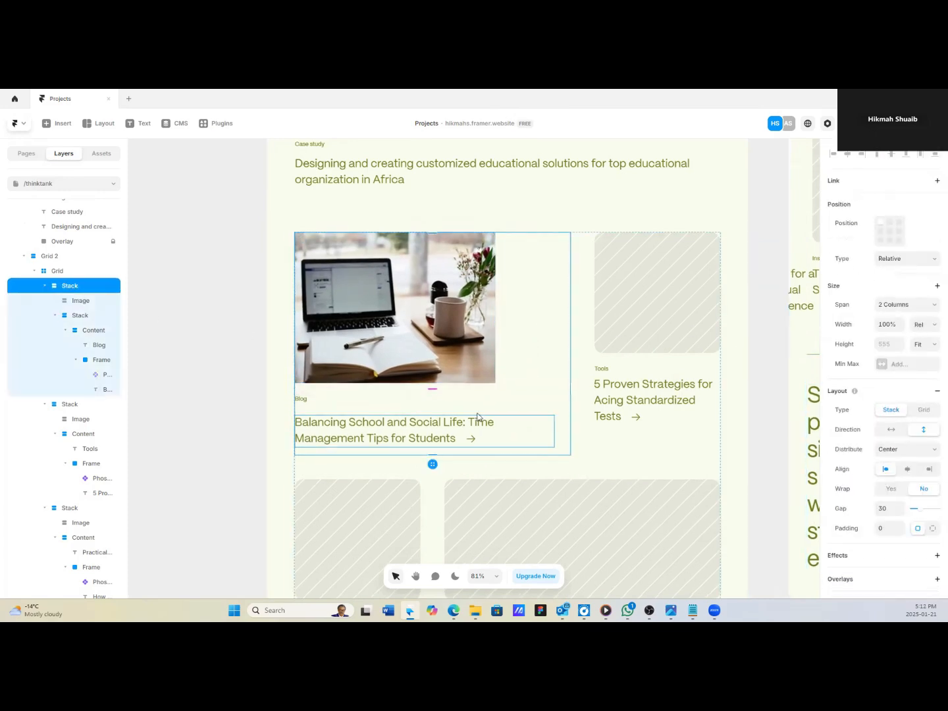
# Narrow the Blog card's text content and its title to the width of the photo.
pyautogui.click(476, 419)
pyautogui.moveTo(570, 424); pyautogui.dragTo(533, 425)
pyautogui.click(563, 436)
pyautogui.moveTo(592, 435); pyautogui.dragTo(532, 439)
pyautogui.click(349, 399)
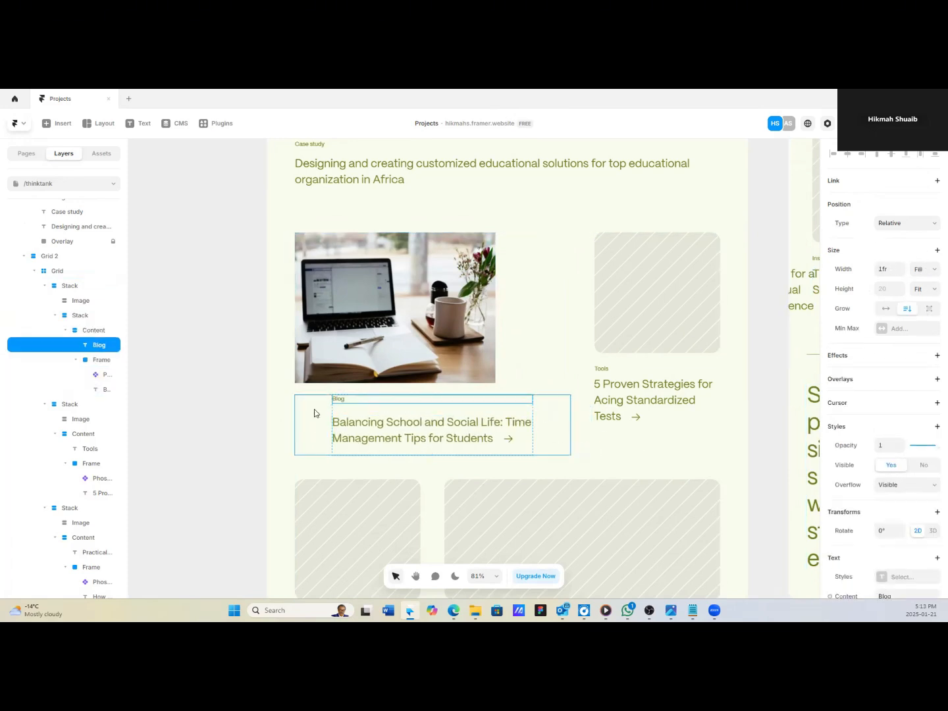
# Narrow the Blog card's text stack to a width of 500, distributed from the start and aligned left.
pyautogui.click(316, 413)
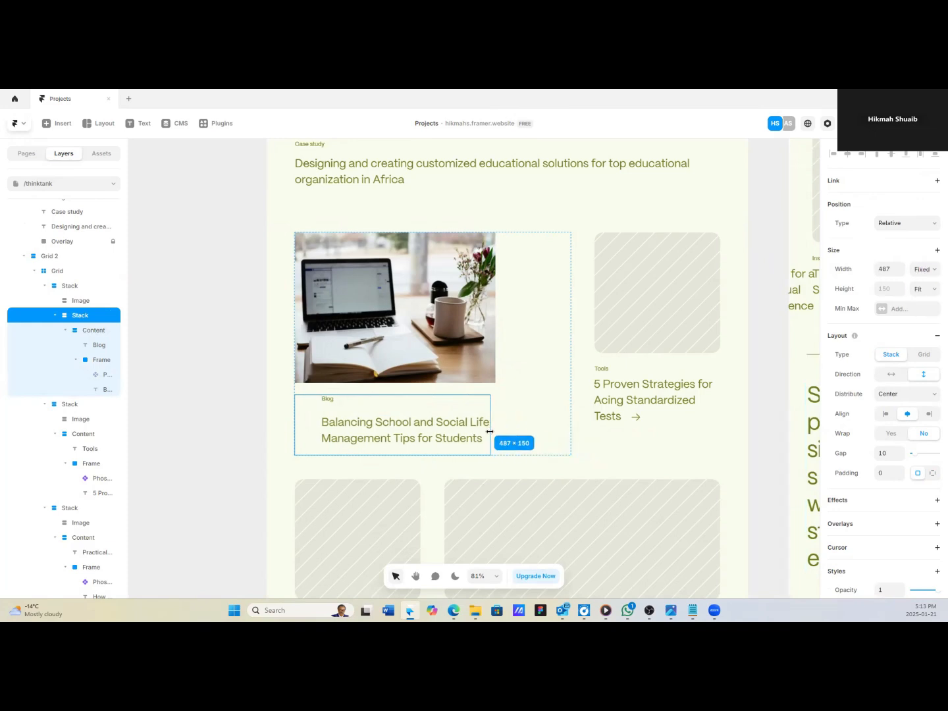
pyautogui.click(375, 406)
pyautogui.click(885, 416)
pyautogui.press('Escape')
pyautogui.click(886, 414)
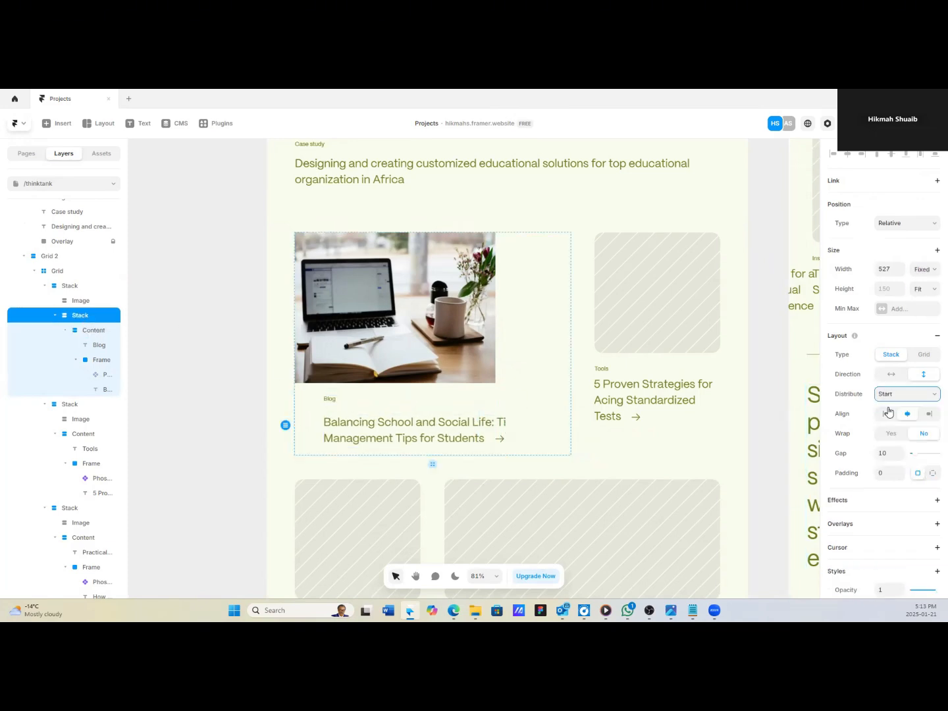
pyautogui.moveTo(507, 420); pyautogui.dragTo(495, 423)
pyautogui.press('Escape')
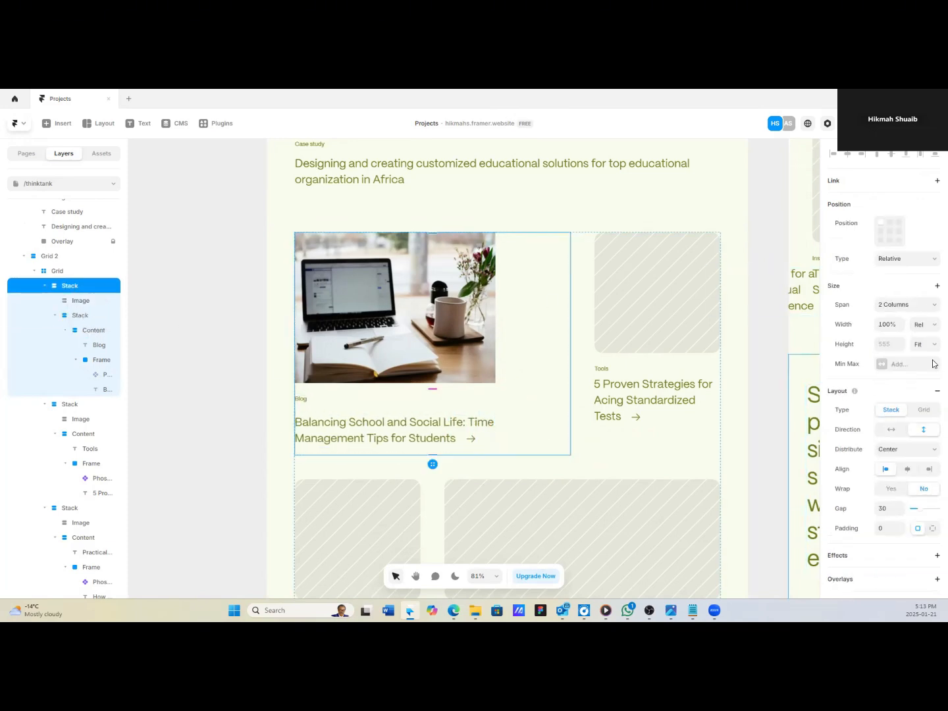
# Shrink the whole Blog card stack to the photo's width and make that width relative at 73%.
pyautogui.click(932, 328)
pyautogui.click(924, 338)
pyautogui.moveTo(571, 348); pyautogui.dragTo(495, 349)
pyautogui.click(918, 325)
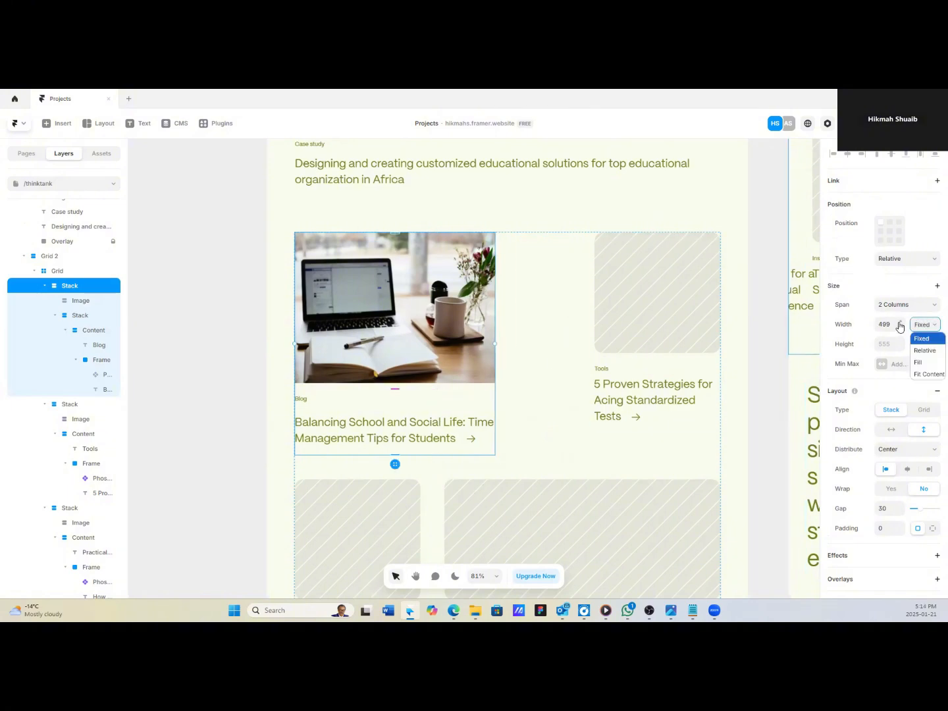
pyautogui.click(924, 351)
pyautogui.click(902, 322)
pyautogui.click(902, 323)
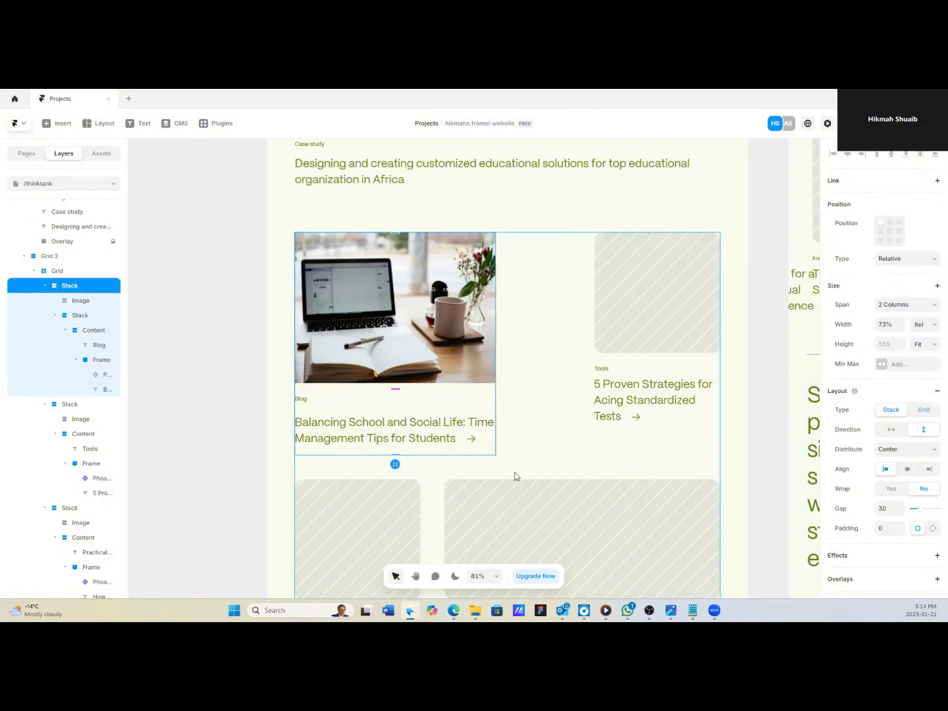
# Duplicate the Blog card and widen the original card's text content to 100% of its stack.
pyautogui.scroll(-1, 592, 382)
pyautogui.hotkey('ctrl', 'd')
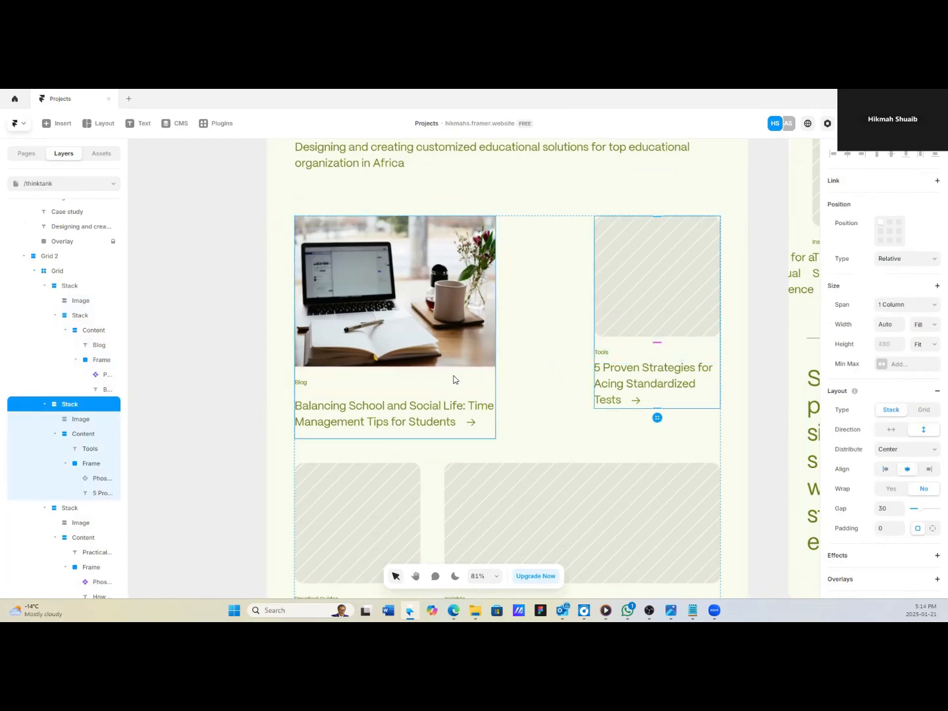
pyautogui.keyDown('ctrl'); pyautogui.click(628, 473); pyautogui.keyUp('ctrl')
pyautogui.keyDown('ctrl'); pyautogui.click(622, 459); pyautogui.keyUp('ctrl')
pyautogui.moveTo(622, 458); pyautogui.dragTo(241, 472)
pyautogui.click(401, 244)
pyautogui.moveTo(440, 261); pyautogui.dragTo(491, 262)
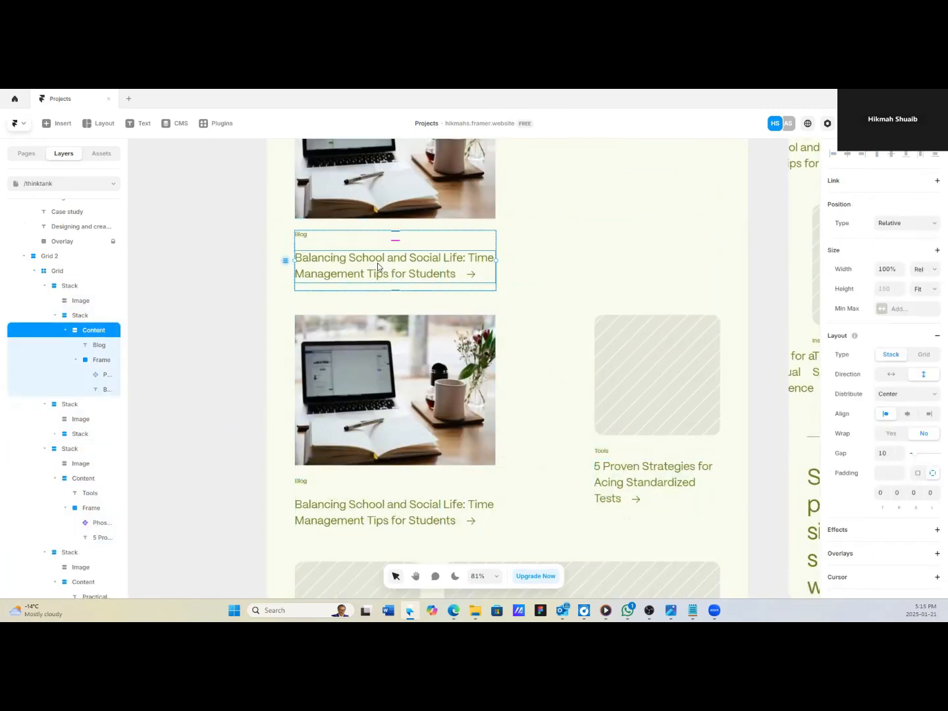
# Copy the Tools card's label, title and arrow into the duplicated card below its photo.
pyautogui.click(541, 408)
pyautogui.keyDown('ctrl'); pyautogui.click(627, 460); pyautogui.keyUp('ctrl')
pyautogui.moveTo(637, 463); pyautogui.dragTo(341, 471)
pyautogui.click(319, 559)
pyautogui.keyDown('ctrl'); pyautogui.click(326, 490); pyautogui.keyUp('ctrl')
# Delete the leftover Blog label and title from the duplicated card.
pyautogui.scroll(-2, 348, 468)
pyautogui.keyDown('ctrl'); pyautogui.click(349, 461); pyautogui.keyUp('ctrl')
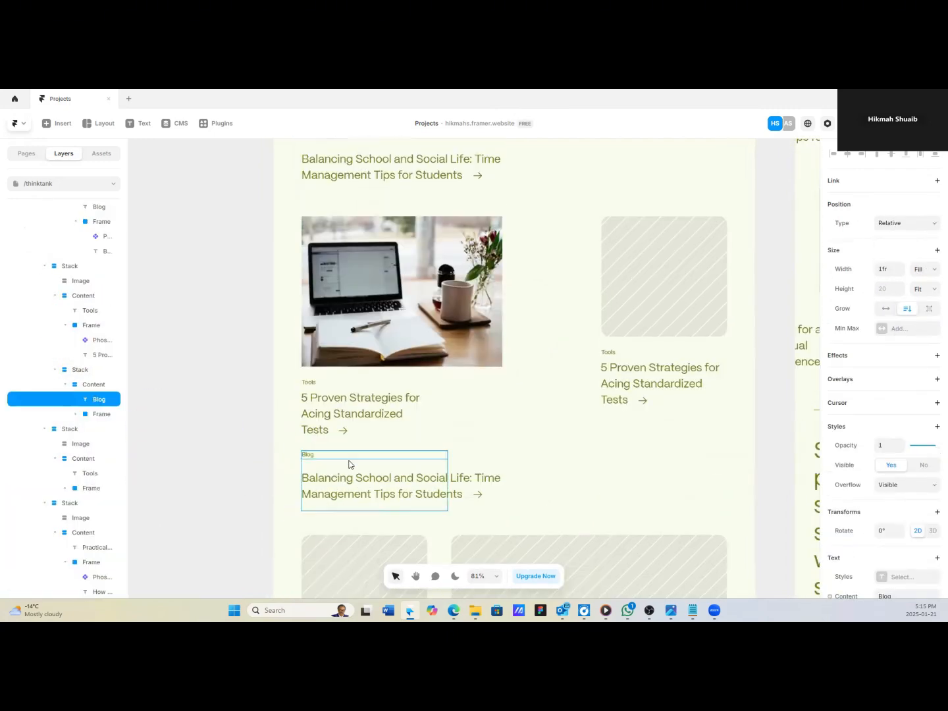
pyautogui.keyDown('ctrl'); pyautogui.click(349, 463); pyautogui.keyUp('ctrl')
pyautogui.press('Delete')
pyautogui.click(72, 371)
pyautogui.press('Delete')
pyautogui.scroll(2, 362, 429)
pyautogui.keyDown('ctrl'); pyautogui.click(356, 246); pyautogui.keyUp('ctrl')
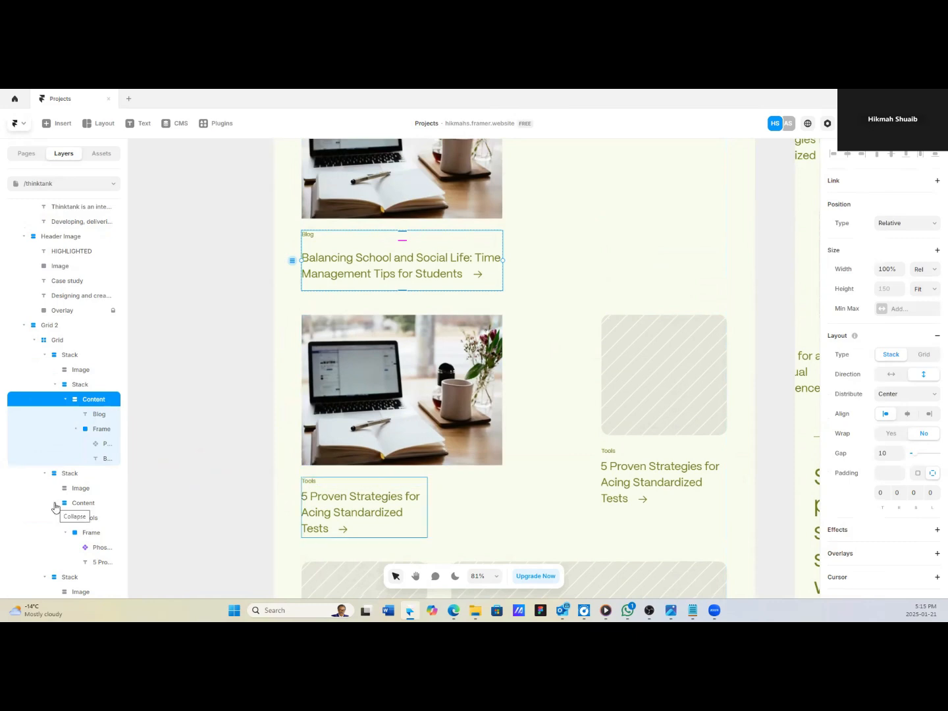
pyautogui.click(76, 506)
pyautogui.hotkey('ctrl', 'z')
# Move the Tools text content into the duplicated card's empty stack.
pyautogui.scroll(-1, 342, 487)
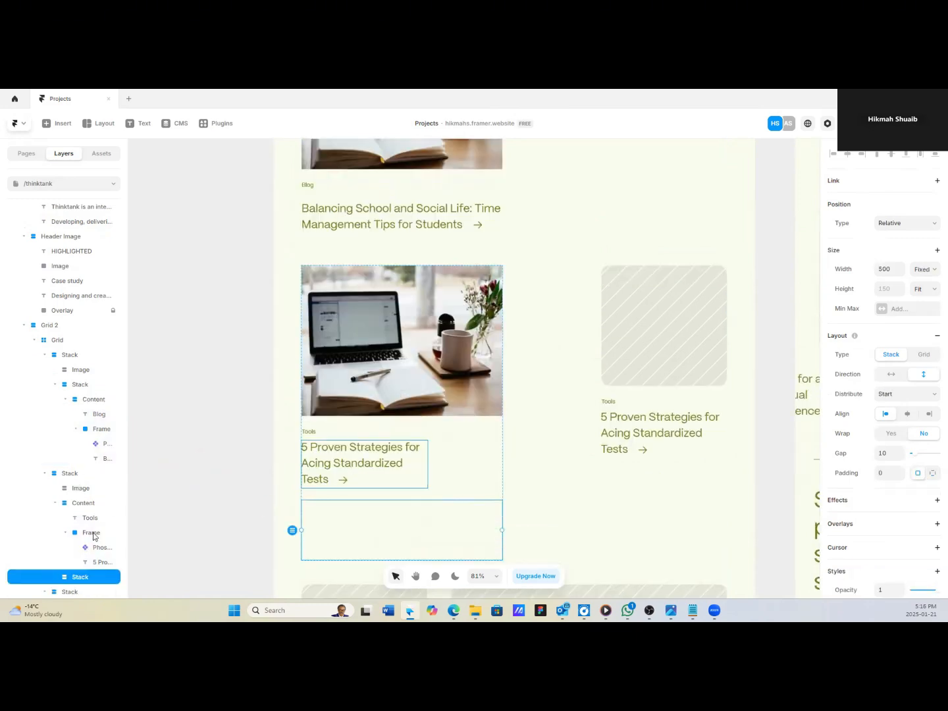
pyautogui.scroll(-2, 89, 526)
pyautogui.click(76, 407)
pyautogui.moveTo(76, 407); pyautogui.dragTo(74, 485)
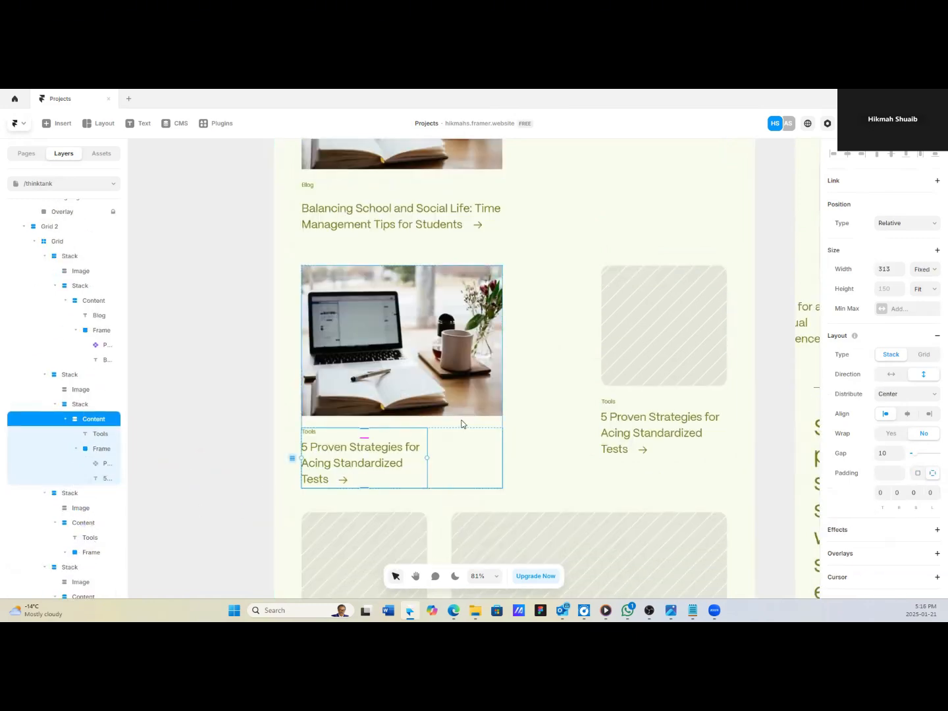
# Delete the old Tools card with the placeholder image.
pyautogui.click(102, 478)
pyautogui.click(630, 401)
pyautogui.press('Delete')
pyautogui.scroll(2, 490, 410)
pyautogui.scroll(-1, 490, 410)
pyautogui.click(493, 431)
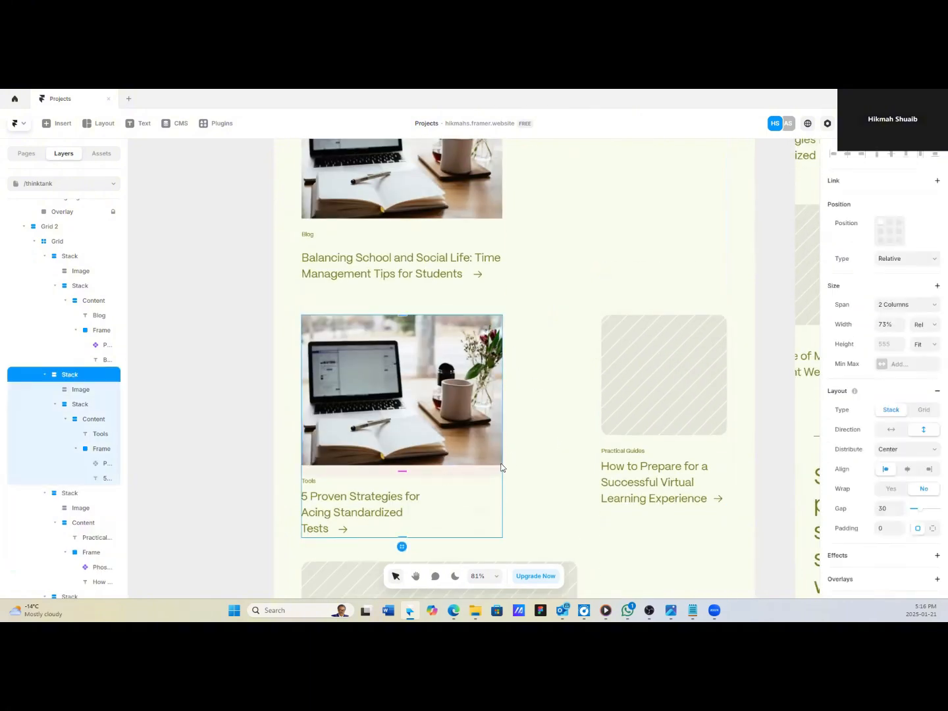
pyautogui.press('Up')
pyautogui.hotkey('ctrl', 'z')
pyautogui.scroll(1, 469, 279)
pyautogui.click(469, 279)
pyautogui.click(628, 425)
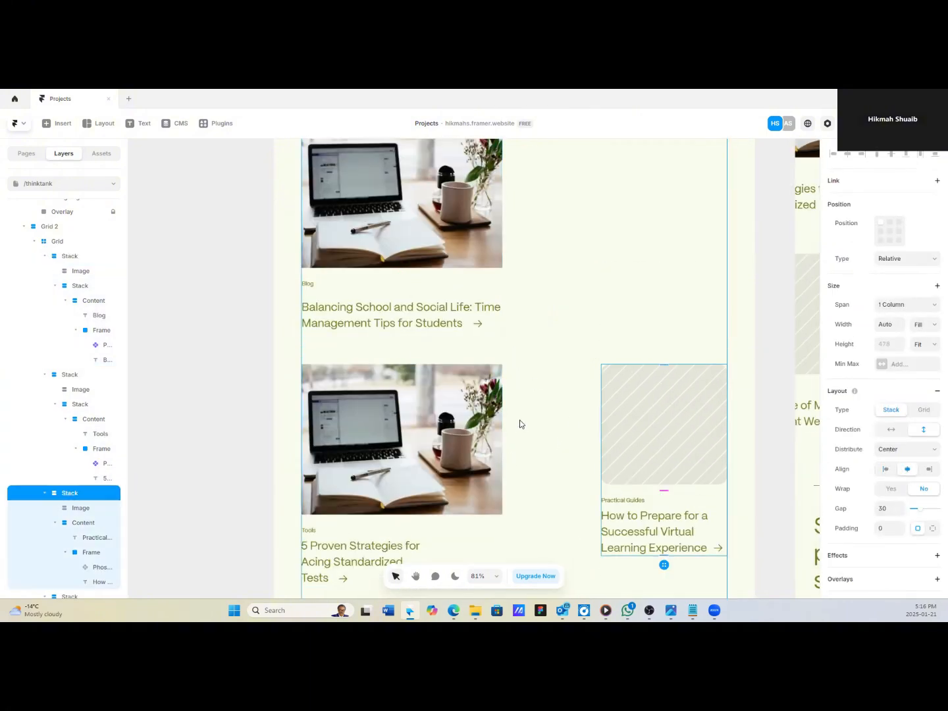
# Collapse the first two card stacks in the layer tree and set the card grid to 4 columns.
pyautogui.scroll(-5, 53, 406)
pyautogui.scroll(4, 53, 406)
pyautogui.click(45, 366)
pyautogui.click(55, 277)
pyautogui.click(78, 278)
pyautogui.scroll(1, 144, 303)
pyautogui.click(45, 248)
pyautogui.click(57, 243)
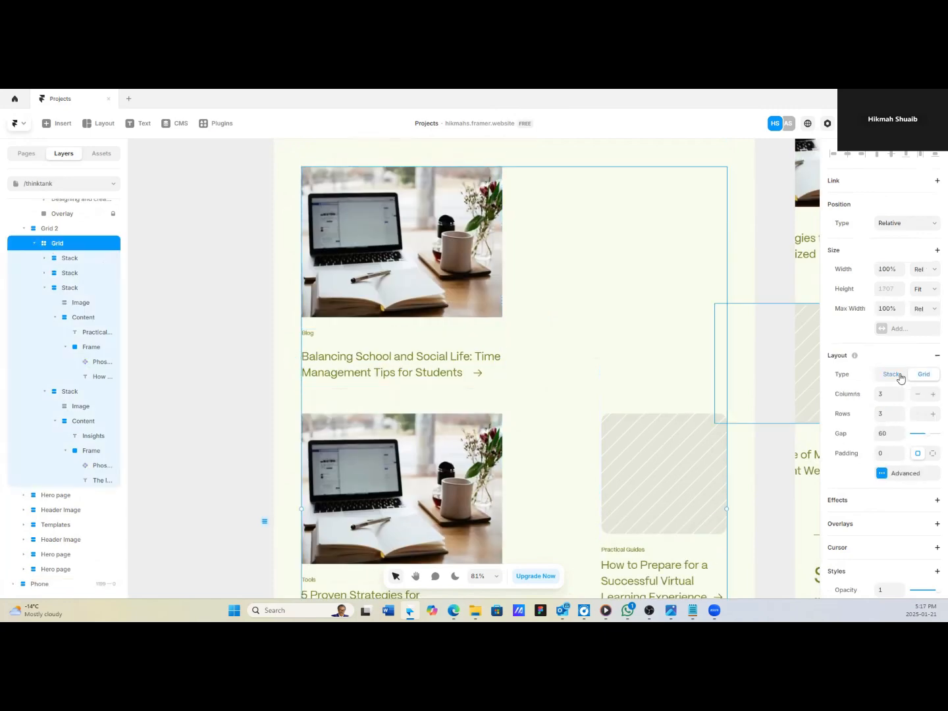
pyautogui.click(932, 394)
pyautogui.scroll(-2, 446, 411)
pyautogui.scroll(1, 474, 376)
pyautogui.click(518, 319)
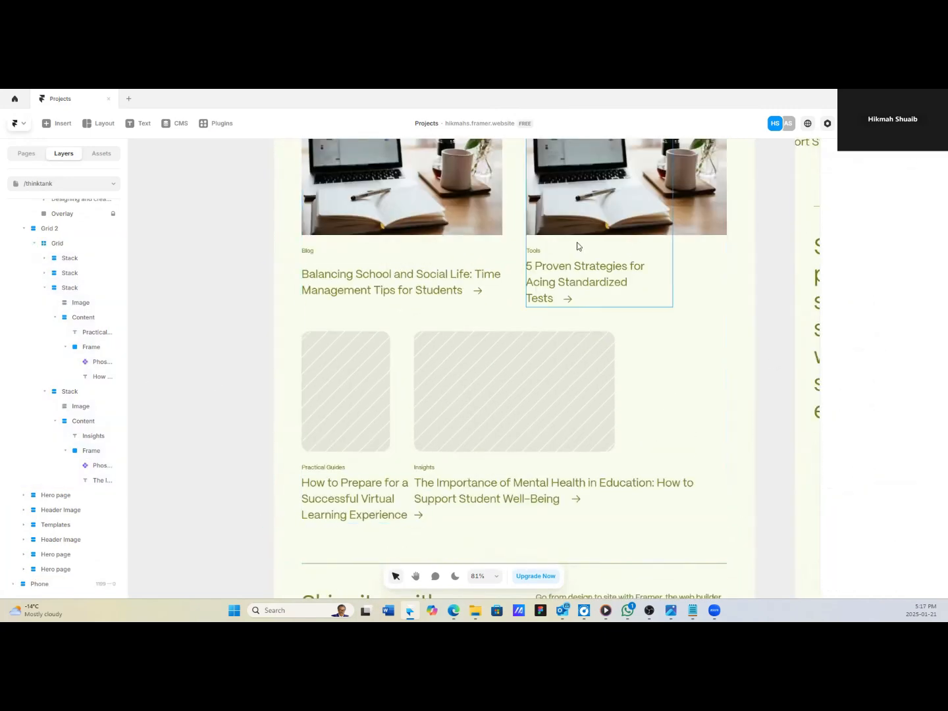
# Increase the relative widths of the Blog and Tools card stacks to cover the full width of their photos.
pyautogui.scroll(2, 428, 402)
pyautogui.click(435, 399)
pyautogui.click(900, 322)
pyautogui.click(626, 329)
pyautogui.click(899, 321)
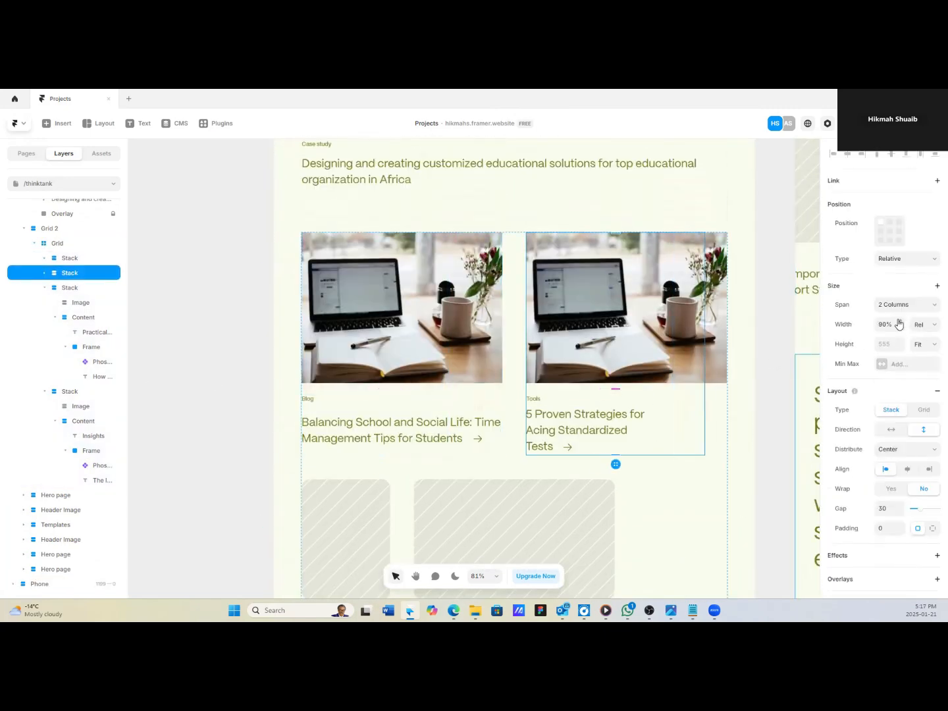
# Search Unsplash for an "educational tool" picture to replace the Tools card's image.
pyautogui.doubleClick(625, 329)
pyautogui.scroll(-3, 886, 503)
pyautogui.click(899, 432)
pyautogui.click(777, 580)
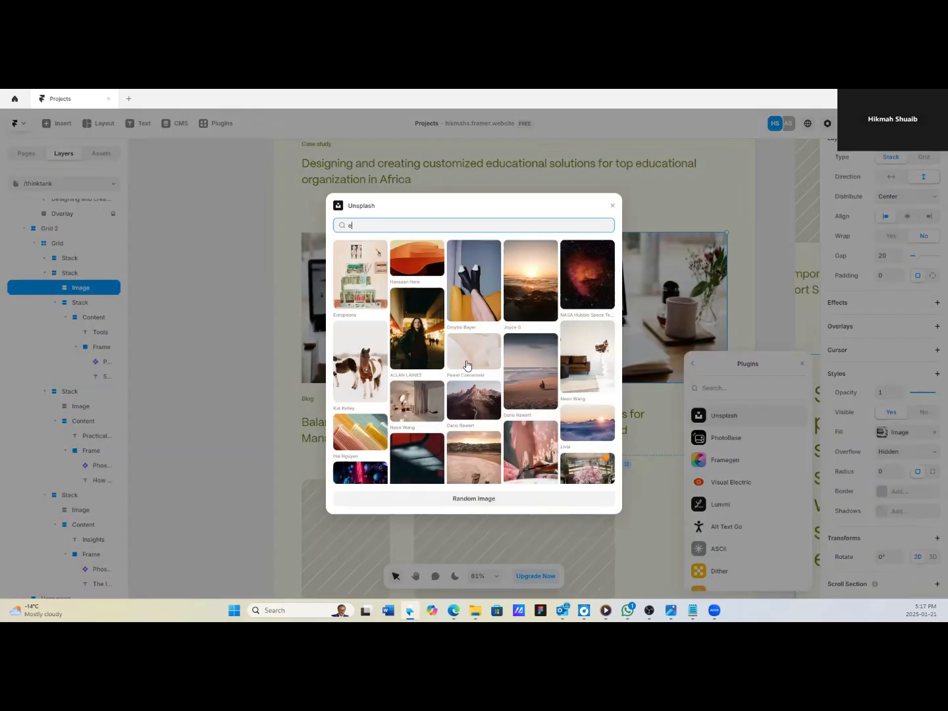
pyautogui.write('tool')
pyautogui.hotkey('ctrl', 'a')
pyautogui.write('educational')
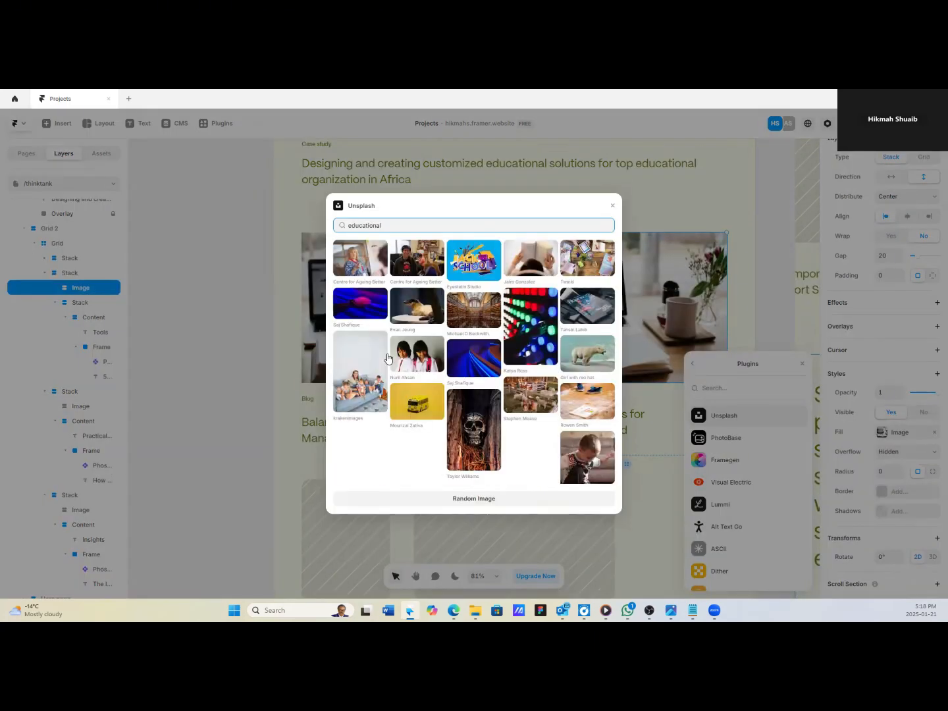
pyautogui.write(' tool')
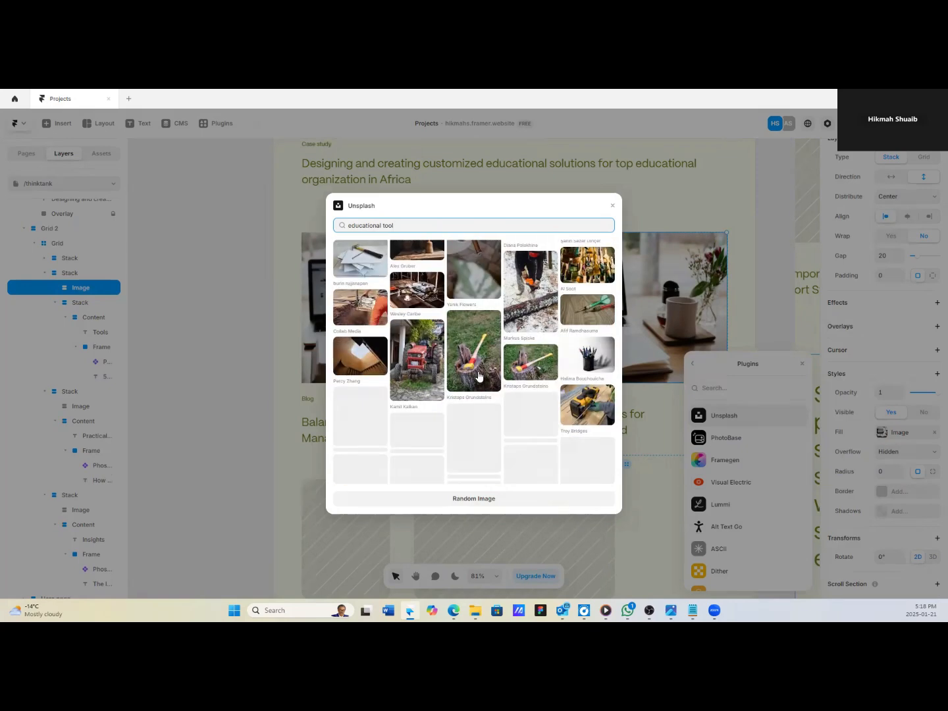
pyautogui.scroll(-1, 447, 296)
# Shorten the image search to "educational" and apply the photo of a table with a tablet and books.
pyautogui.press('BackSpace')
pyautogui.press('BackSpace')
pyautogui.press('BackSpace')
pyautogui.press('BackSpace')
pyautogui.press('BackSpace')
pyautogui.click(570, 265)
# Widen the Tools card's text content to match the photo above it.
pyautogui.click(559, 412)
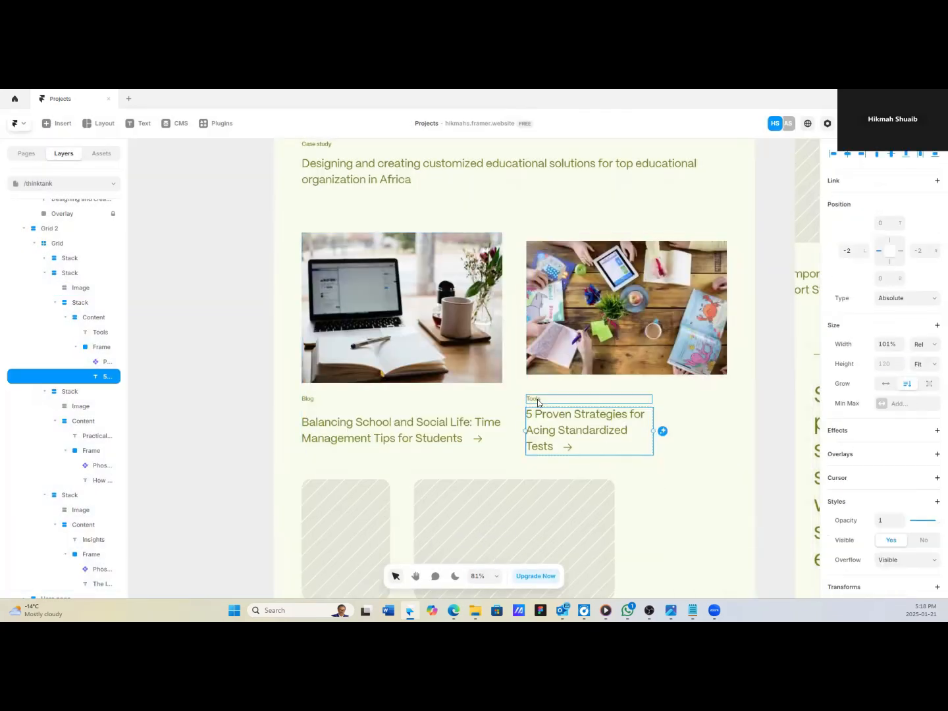
pyautogui.click(472, 404)
pyautogui.click(574, 408)
pyautogui.click(924, 269)
pyautogui.moveTo(653, 425); pyautogui.dragTo(727, 424)
# Make the Tools photo fill its whole image frame.
pyautogui.click(665, 302)
pyautogui.scroll(-3, 882, 395)
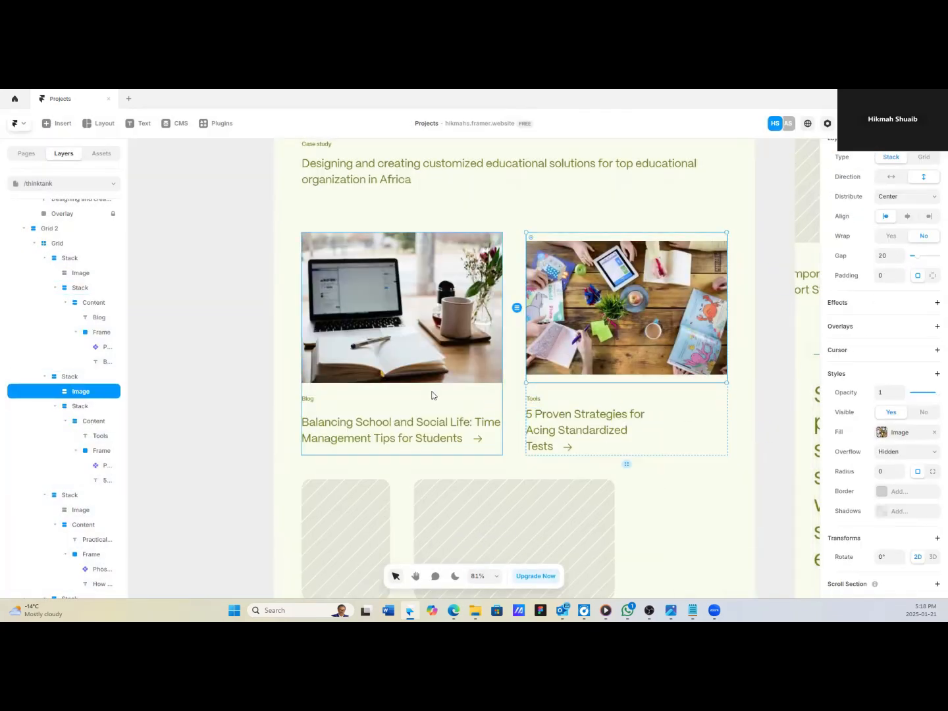
pyautogui.click(899, 432)
pyautogui.click(771, 506)
# Widen the frame around the Tools card's title and arrow to the photo's width.
pyautogui.click(571, 418)
pyautogui.click(602, 430)
pyautogui.click(462, 433)
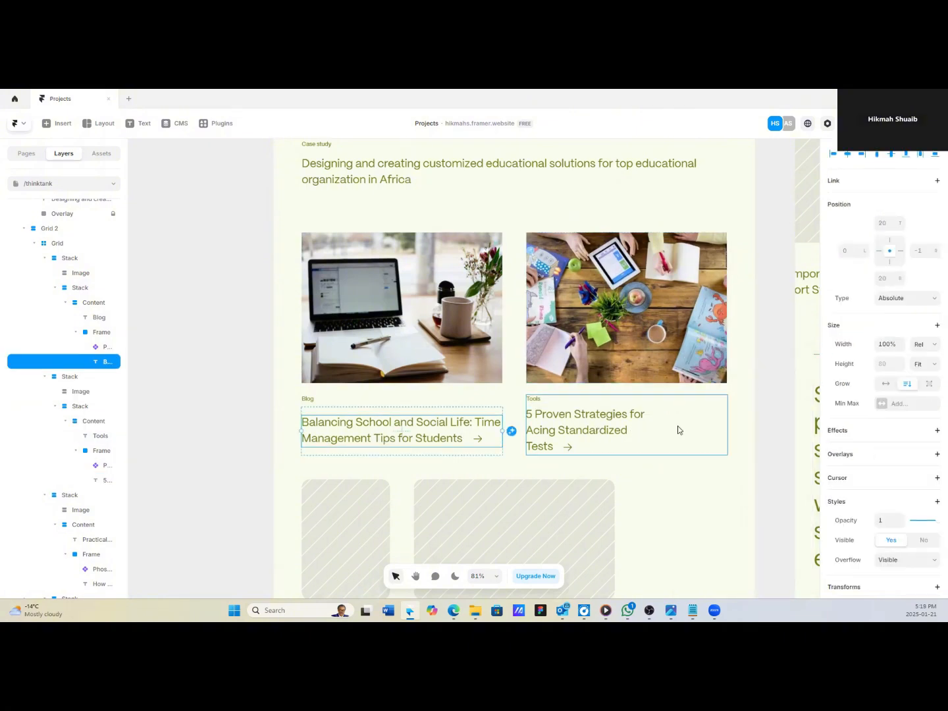
pyautogui.click(601, 428)
pyautogui.moveTo(655, 430); pyautogui.dragTo(727, 430)
pyautogui.click(610, 414)
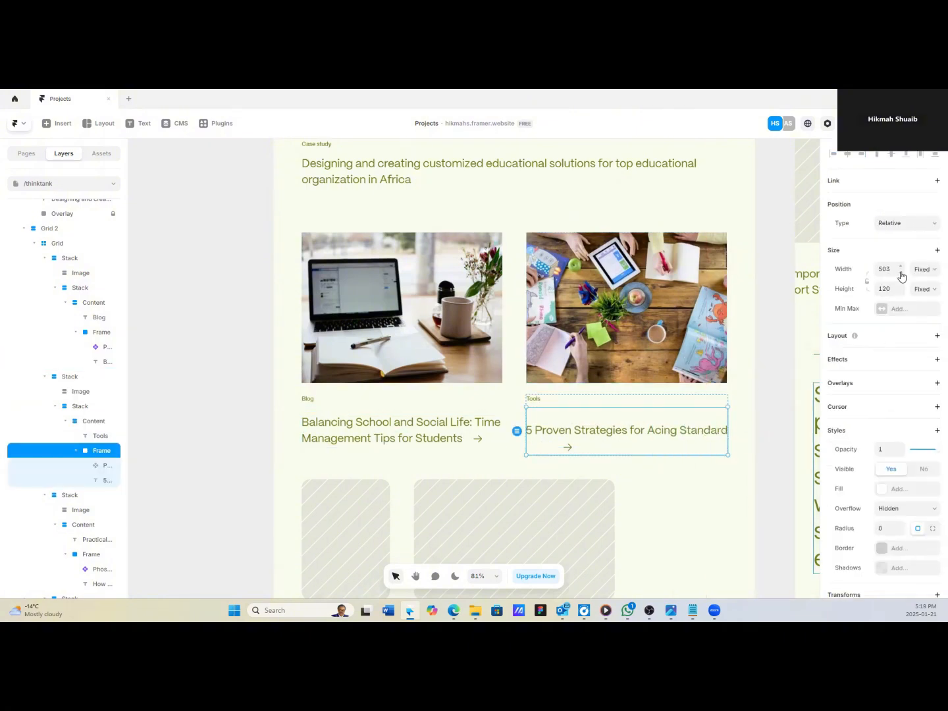
# Narrow the Tools card's title text to the width of its frame.
pyautogui.click(563, 399)
pyautogui.click(477, 399)
pyautogui.click(612, 429)
pyautogui.moveTo(812, 428); pyautogui.dragTo(727, 430)
pyautogui.click(656, 433)
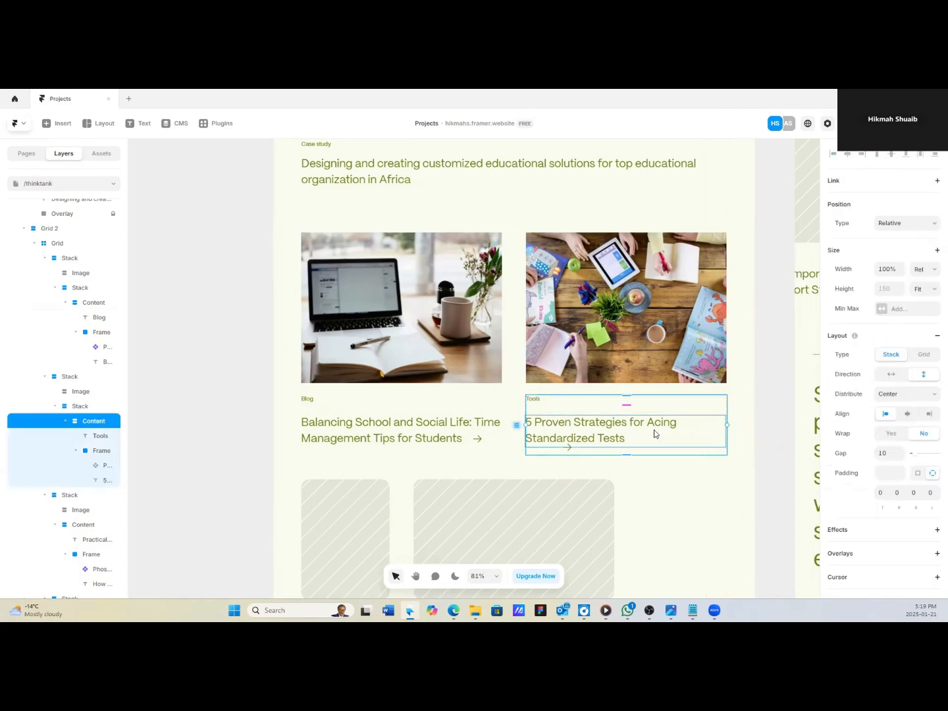
# Move the Tools card's arrow to the end of its title's second line.
pyautogui.click(540, 387)
pyautogui.click(469, 415)
pyautogui.click(565, 416)
pyautogui.click(475, 402)
pyautogui.click(586, 419)
pyautogui.click(475, 410)
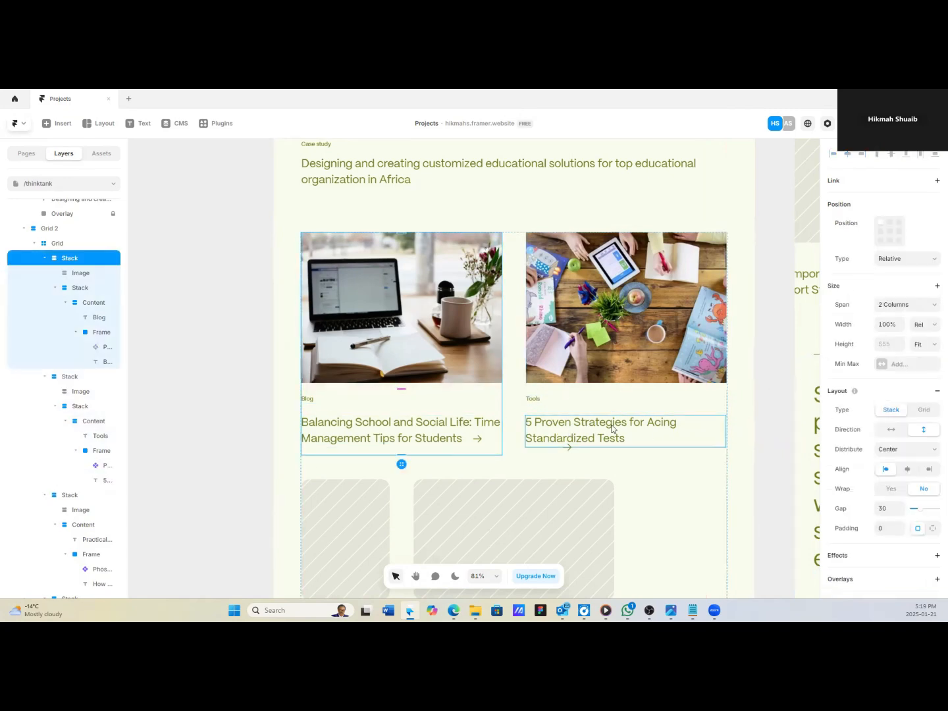
pyautogui.moveTo(565, 447); pyautogui.dragTo(638, 440)
# Duplicate the Blog card twice and place the copies in the row below the Blog and Tools cards.
pyautogui.scroll(-3, 637, 437)
pyautogui.click(486, 256)
pyautogui.hotkey('ctrl', 'd')
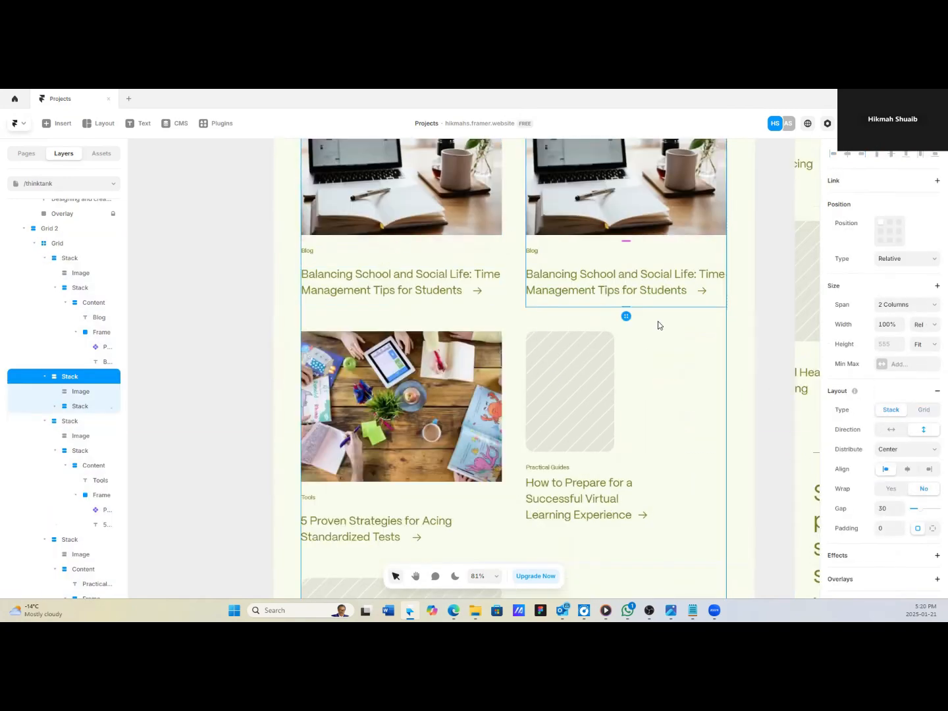
pyautogui.press('Right')
pyautogui.hotkey('ctrl', 'd')
# Copy the Practical Guides label from the placeholder card onto the first duplicated Blog card.
pyautogui.scroll(-3, 569, 245)
pyautogui.click(341, 513)
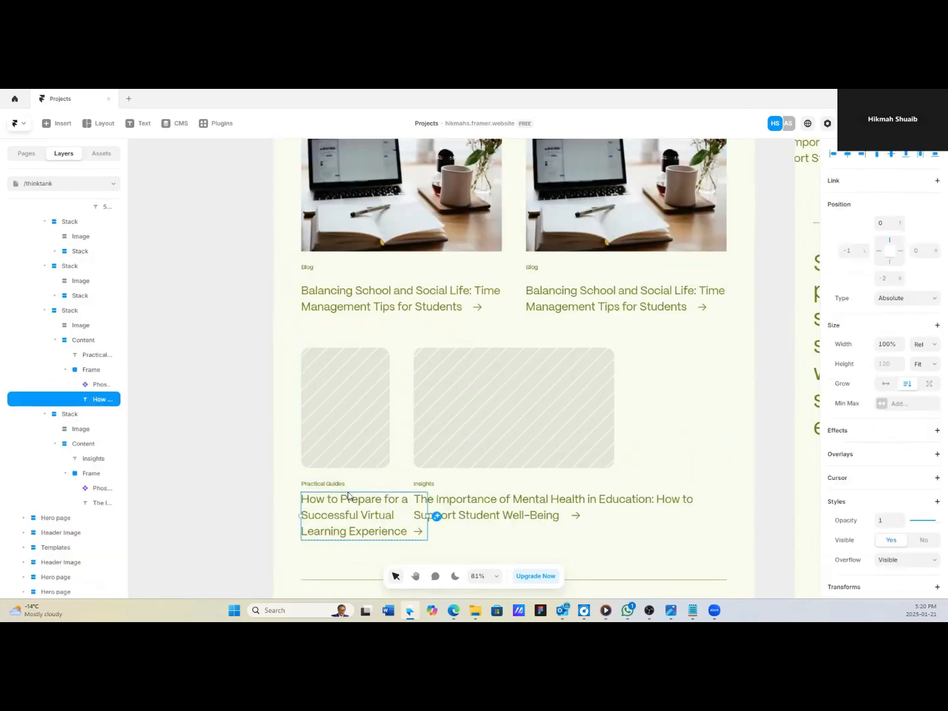
pyautogui.click(328, 485)
pyautogui.scroll(-3, 904, 448)
pyautogui.moveTo(927, 398); pyautogui.dragTo(871, 403)
pyautogui.hotkey('ctrl', 'c')
pyautogui.click(308, 267)
pyautogui.doubleClick(888, 498)
pyautogui.hotkey('ctrl', 'v')
# Change the Practical Guides card's title to "How to Prepare for a Successful Virtual Learning Experience".
pyautogui.click(350, 516)
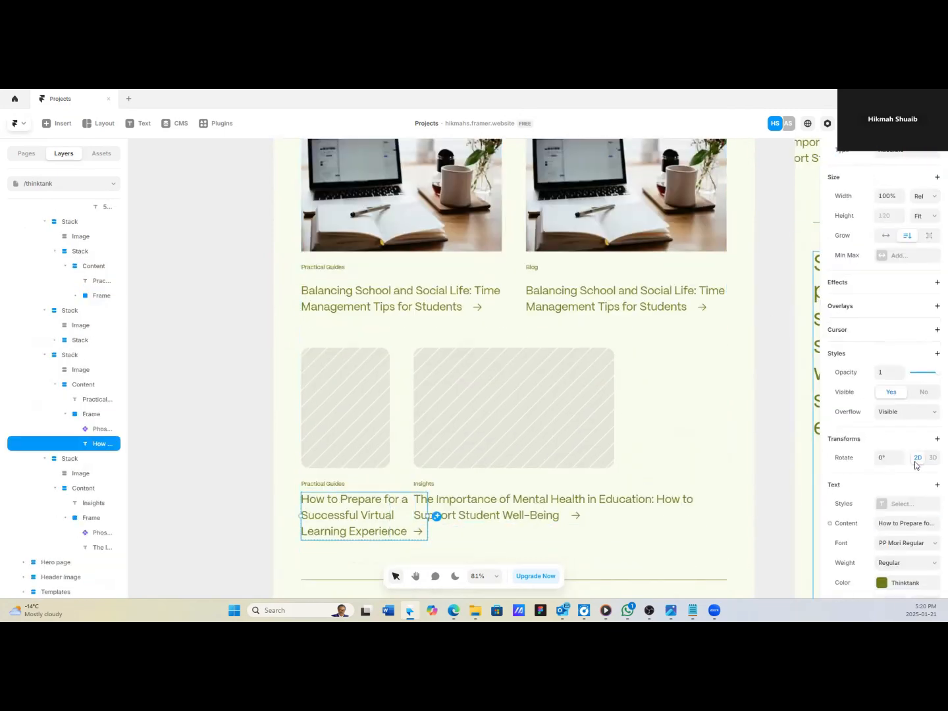
pyautogui.click(395, 299)
pyautogui.scroll(-2, 903, 535)
pyautogui.tripleClick(902, 524)
pyautogui.hotkey('ctrl', 'v')
# Label the second duplicated card Insights and title it "The Importance of Mental Health in Education: How to Support Student Well-Being".
pyautogui.click(533, 267)
pyautogui.doubleClick(888, 498)
pyautogui.write('Insights')
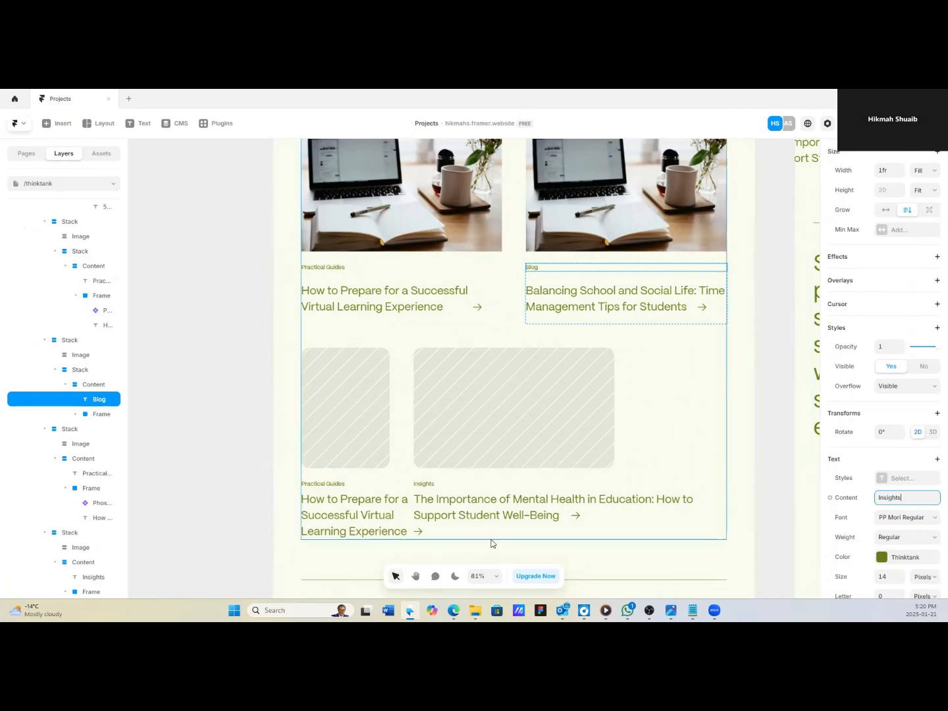
pyautogui.click(488, 516)
pyautogui.click(593, 300)
pyautogui.hotkey('ctrl', 'v')
# Delete the two leftover cards with placeholder images below the article cards.
pyautogui.click(664, 423)
pyautogui.click(356, 437)
pyautogui.press('Delete')
pyautogui.click(333, 477)
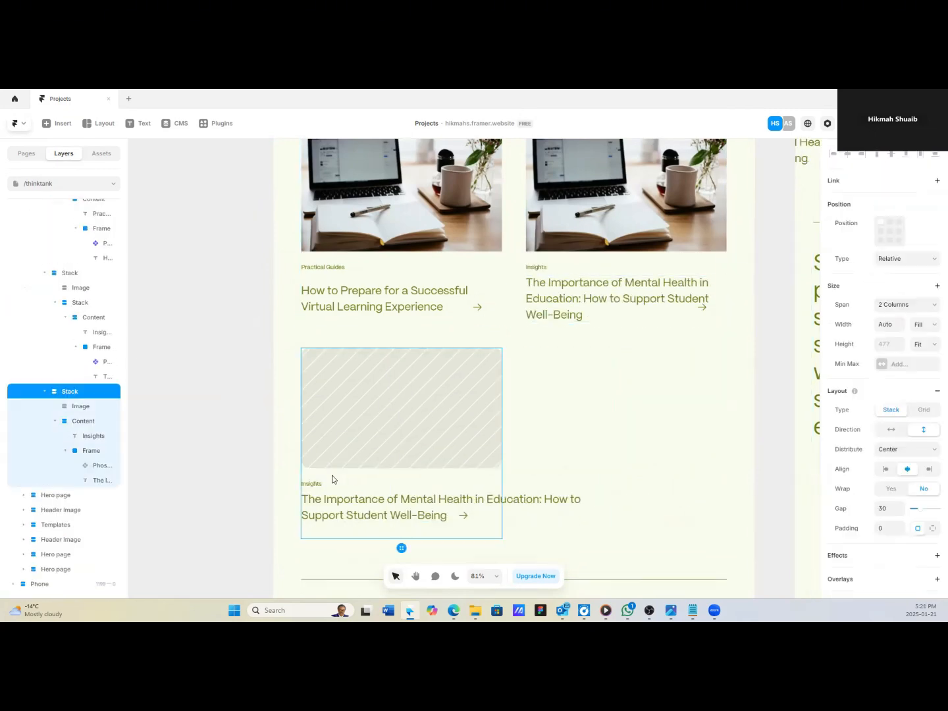
pyautogui.press('Delete')
# Move the arrows on the Practical Guides and Insights cards next to the last words of their titles.
pyautogui.scroll(3, 484, 482)
pyautogui.click(429, 474)
pyautogui.moveTo(477, 488); pyautogui.dragTo(460, 488)
pyautogui.moveTo(703, 488); pyautogui.dragTo(599, 497)
pyautogui.click(485, 498)
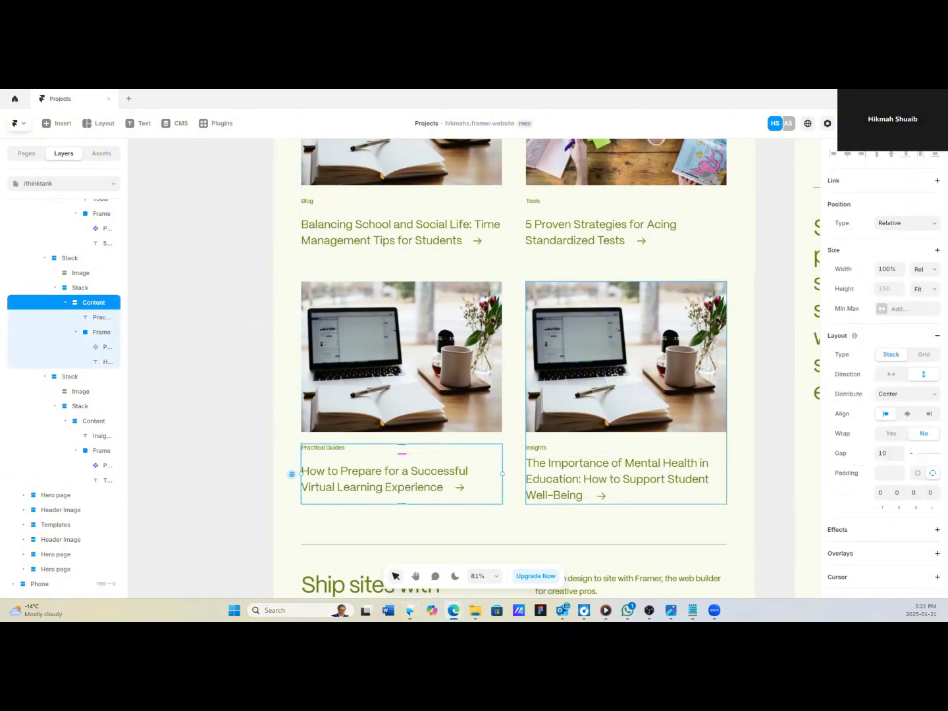
# Retitle the Insights card "The Rise of Online Learning: Pros and Cons for Students" and realign its arrow with the title's end.
pyautogui.click(582, 470)
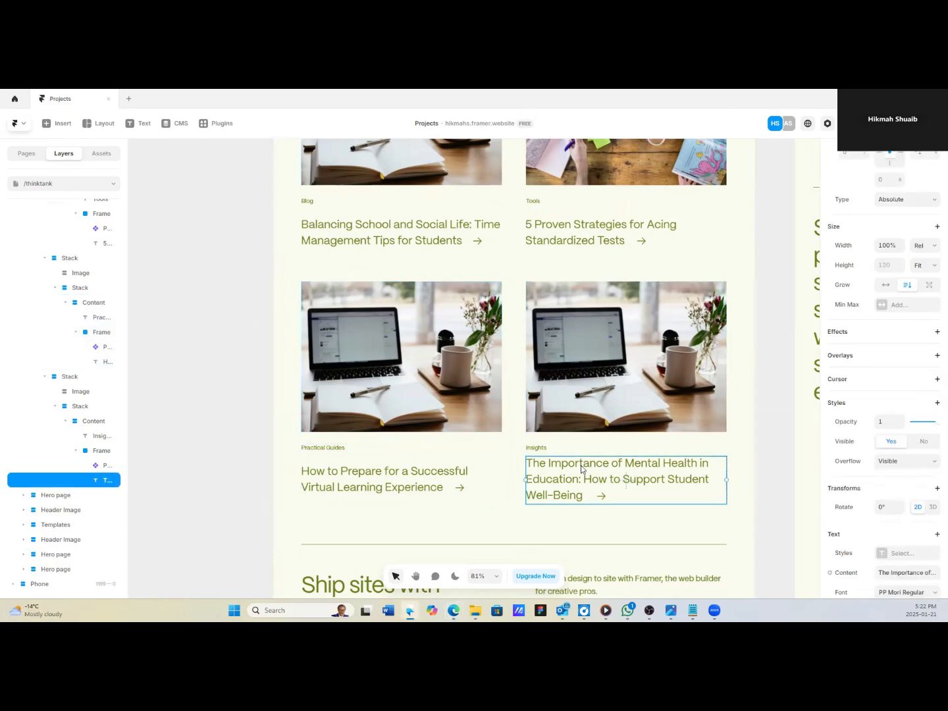
pyautogui.click(908, 573)
pyautogui.hotkey('ctrl', 'v')
pyautogui.click(601, 495)
pyautogui.moveTo(601, 496); pyautogui.dragTo(636, 488)
pyautogui.click(665, 519)
pyautogui.scroll(-3, 666, 518)
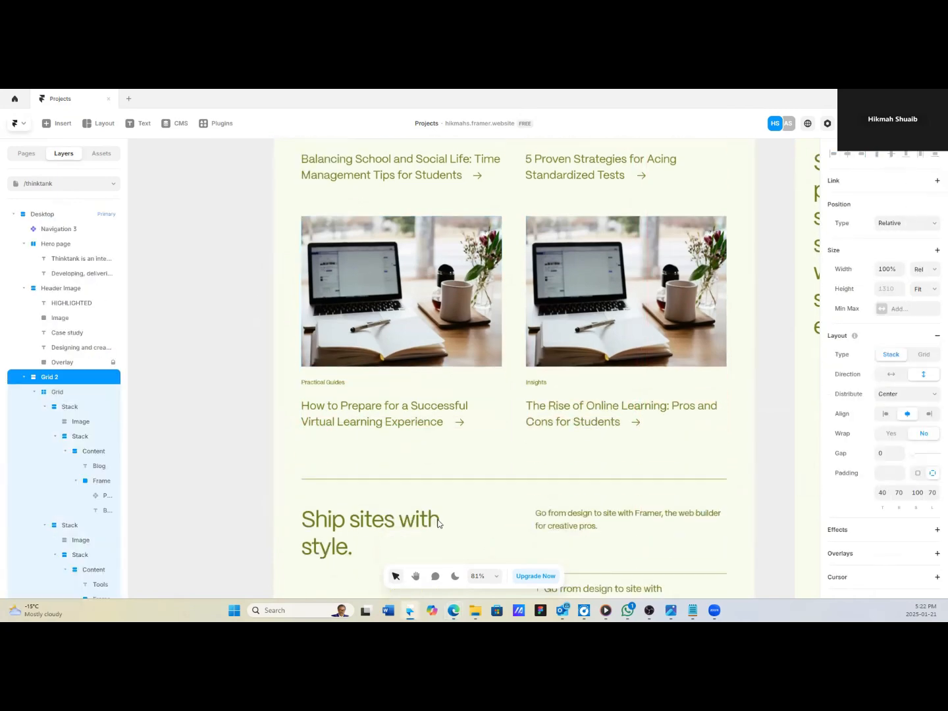
# Try a larger gap for the article card grid, and undo it.
pyautogui.scroll(5, 521, 362)
pyautogui.doubleClick(505, 325)
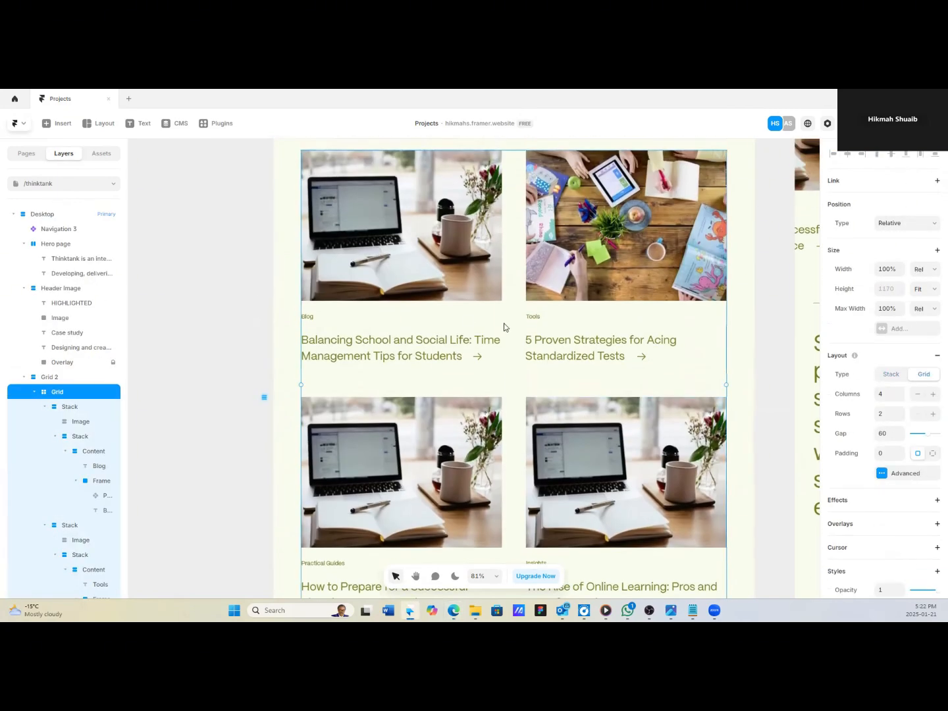
pyautogui.scroll(1, 505, 327)
pyautogui.moveTo(926, 434); pyautogui.dragTo(939, 435)
pyautogui.hotkey('ctrl', 'z')
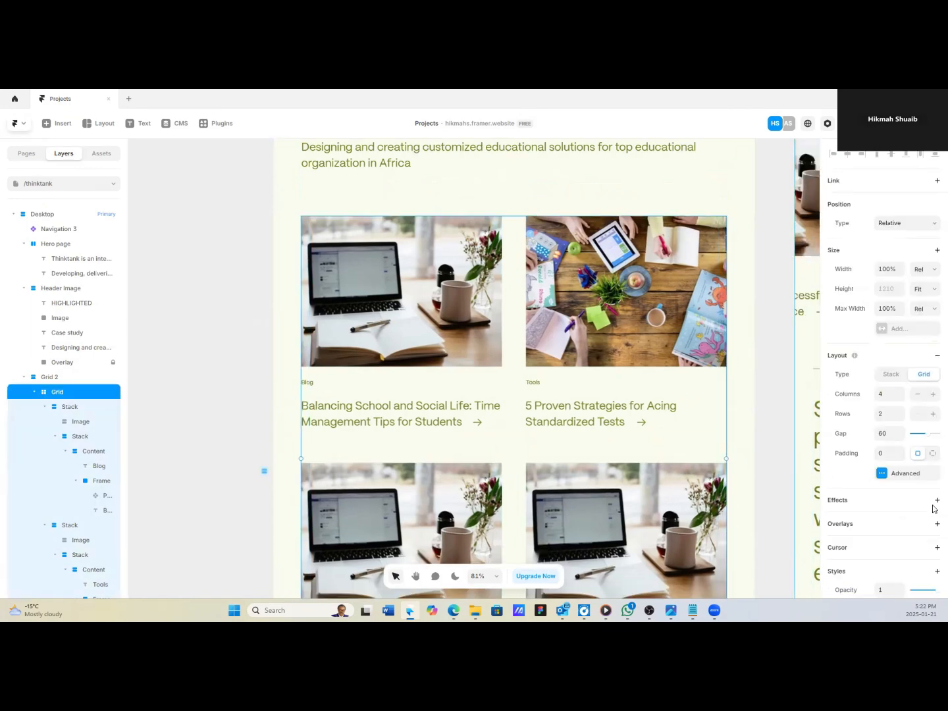
# Try a fixed row height of 200 for the article card grid, and undo it.
pyautogui.click(905, 472)
pyautogui.click(770, 540)
pyautogui.click(759, 554)
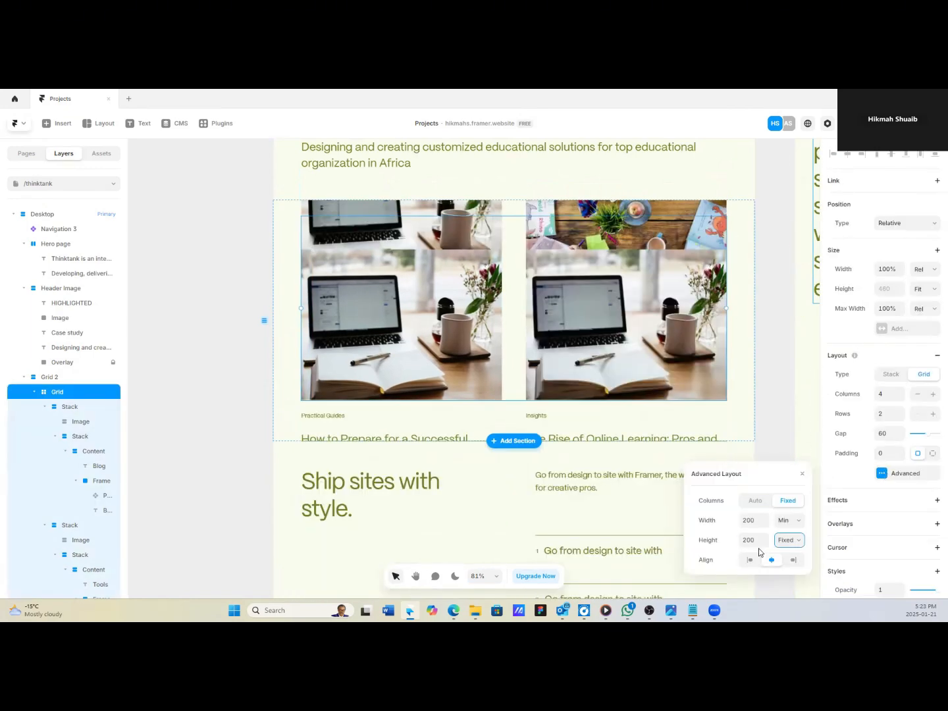
pyautogui.hotkey('ctrl', 'z')
pyautogui.click(759, 503)
# Replace the Practical Guides card's image with an Unsplash photo of hands over an open picture book, searching for "educational gui".
pyautogui.scroll(-1, 395, 447)
pyautogui.doubleClick(408, 467)
pyautogui.scroll(-3, 886, 439)
pyautogui.click(885, 438)
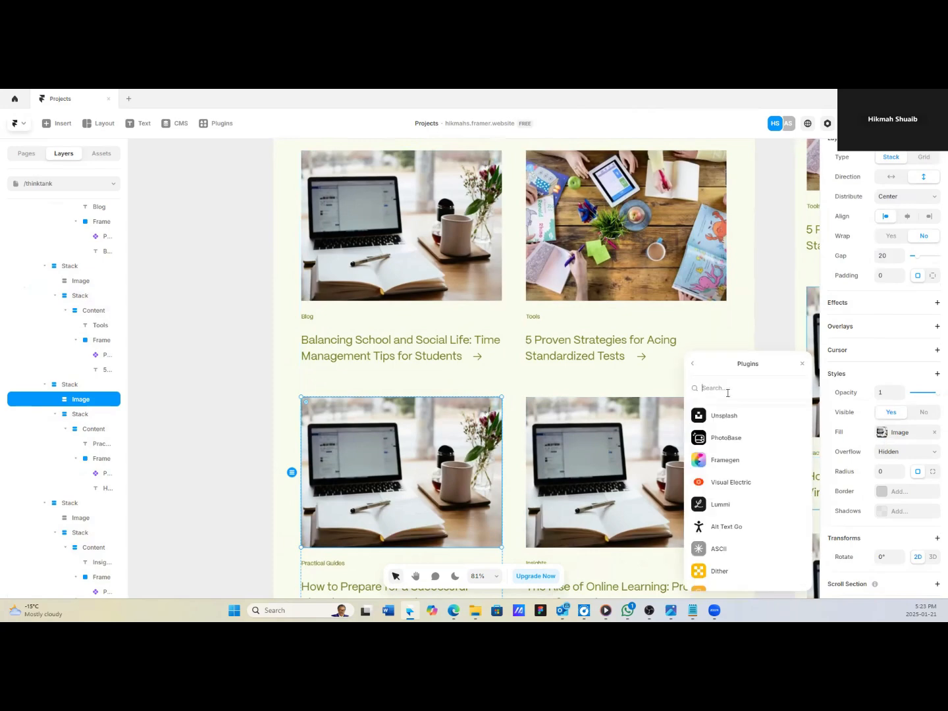
pyautogui.click(724, 416)
pyautogui.write('educational gui')
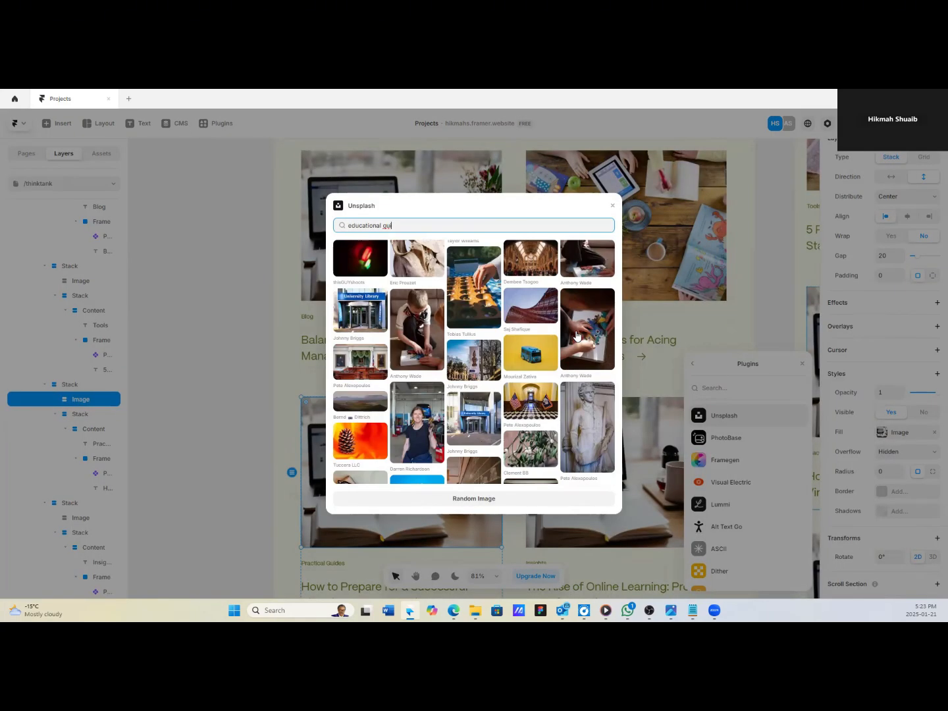
pyautogui.scroll(-2, 511, 422)
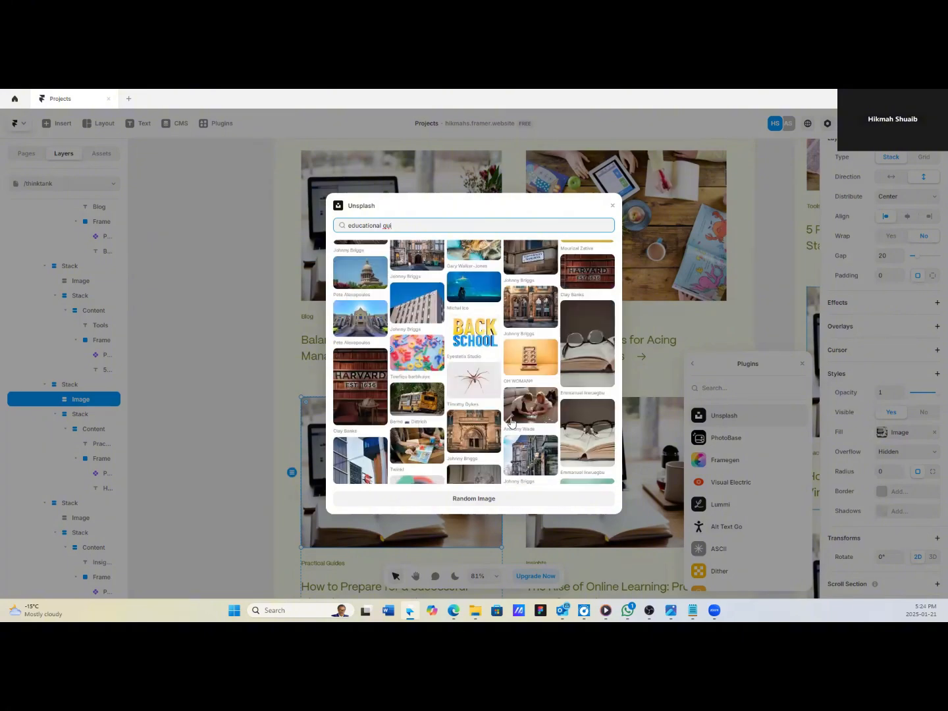
pyautogui.click(485, 483)
pyautogui.scroll(-2, 488, 452)
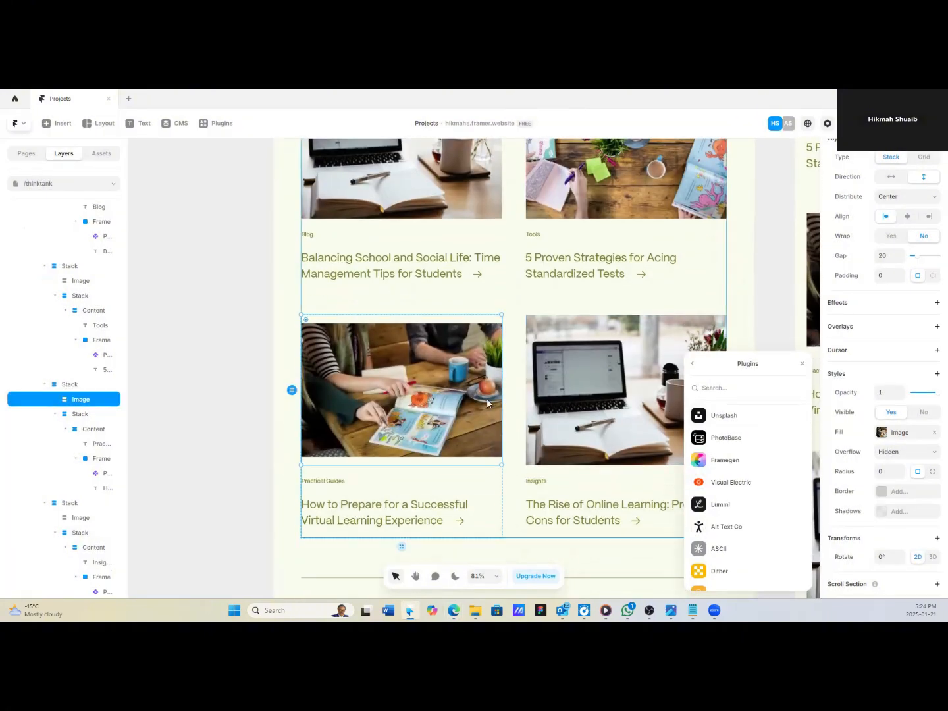
# Replace the Insights card's image with an Unsplash photo of a man working at a laptop, searching for "online".
pyautogui.click(593, 395)
pyautogui.click(724, 416)
pyautogui.write('online')
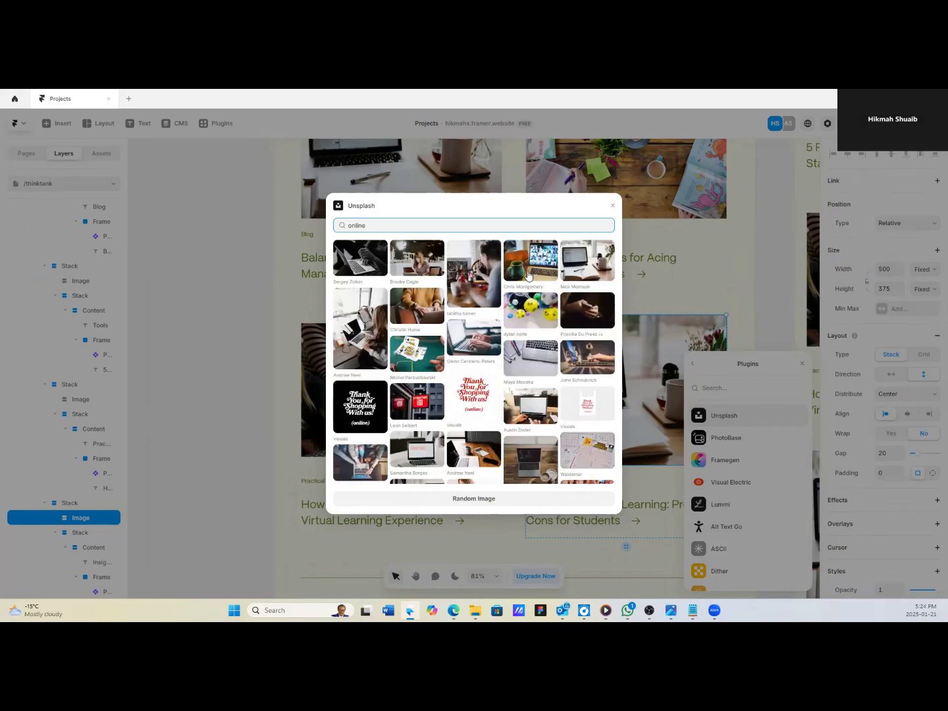
pyautogui.click(510, 411)
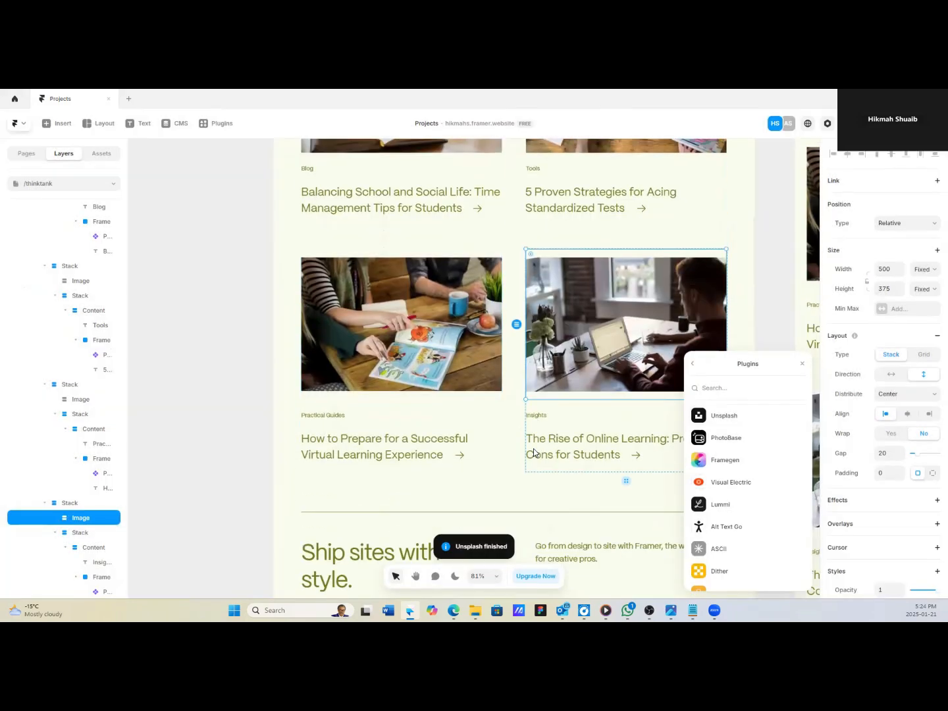
# Replace the "Ship sites with style." heading with "All-Inclusive Consultancy Services".
pyautogui.scroll(-4, 511, 410)
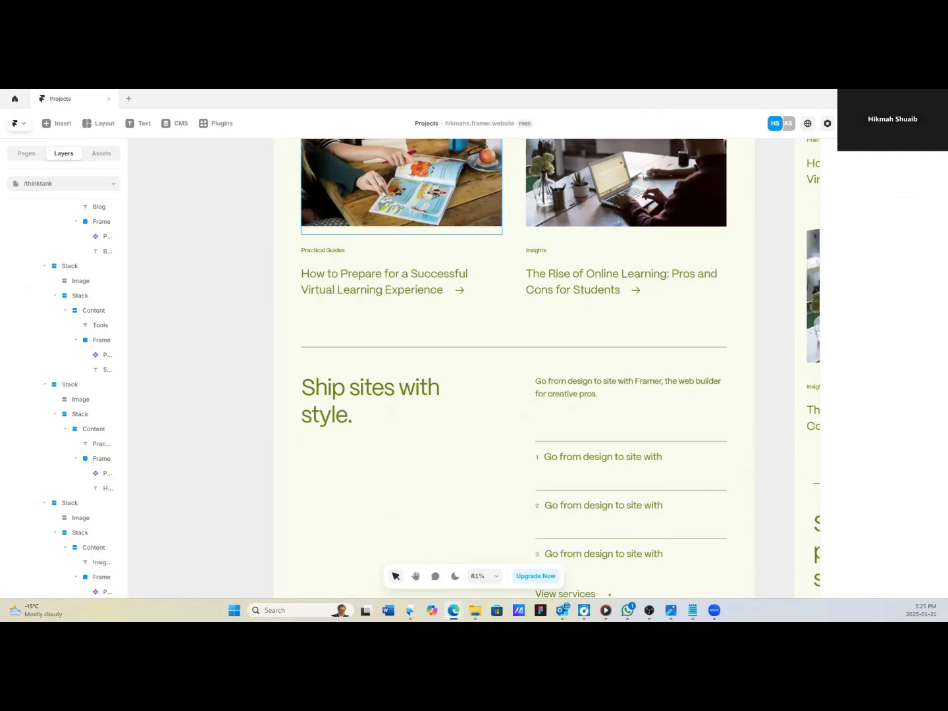
pyautogui.click(356, 393)
pyautogui.click(901, 592)
pyautogui.hotkey('ctrl', 'a')
pyautogui.write('All-Inclusive Consultancy Services')
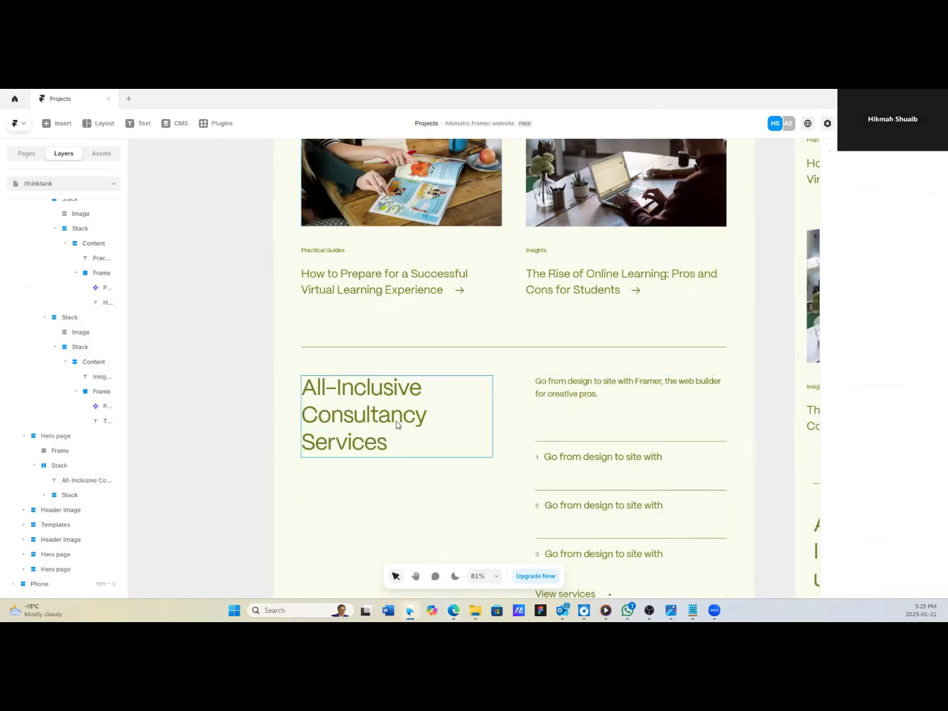
pyautogui.click(387, 409)
# Replace the consultancy section's intro with the paragraph beginning "We are recognized for our expertise in education, student development, and academic institutions.".
pyautogui.click(599, 394)
pyautogui.click(454, 610)
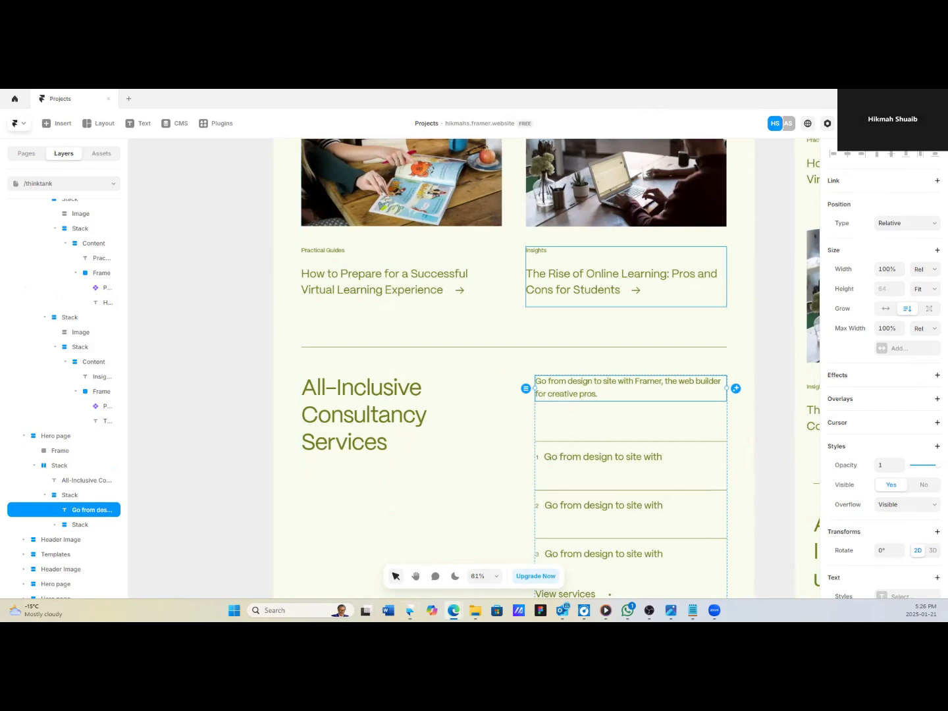
pyautogui.scroll(-3, 932, 521)
pyautogui.click(909, 468)
pyautogui.hotkey('ctrl', 'a')
pyautogui.write('We are recognized for our expertise in education, student development, and academic institutions. Our hands-on approach and innovative mindset are well-known for helping schools, universities, and students enhance their educational journeys and bridge the gap with modern, digital learning solutions.')
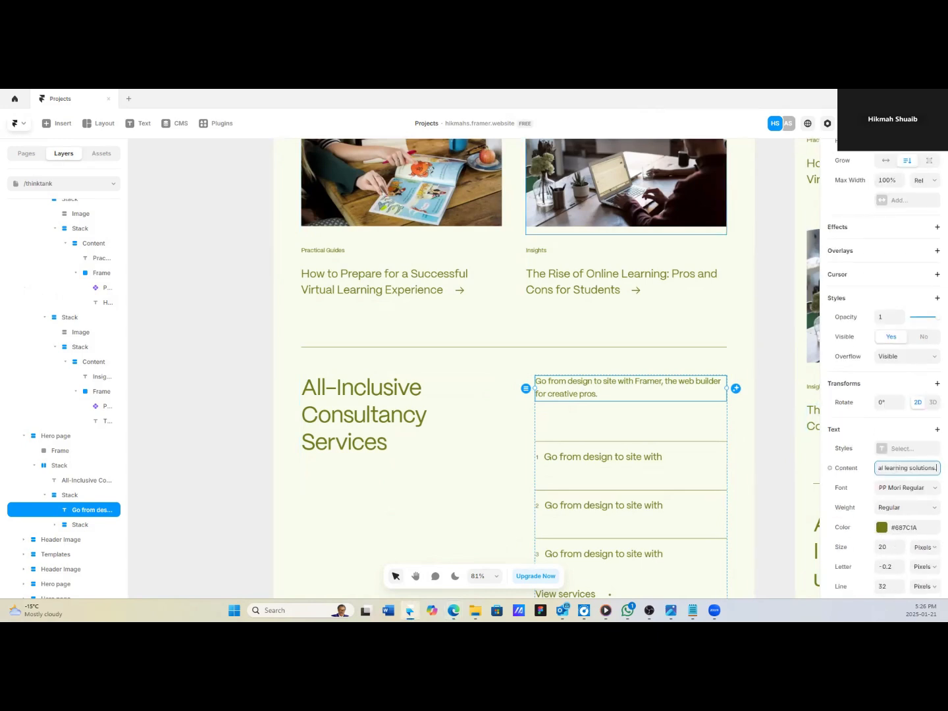
pyautogui.click(558, 395)
pyautogui.scroll(-2, 566, 445)
pyautogui.click(642, 421)
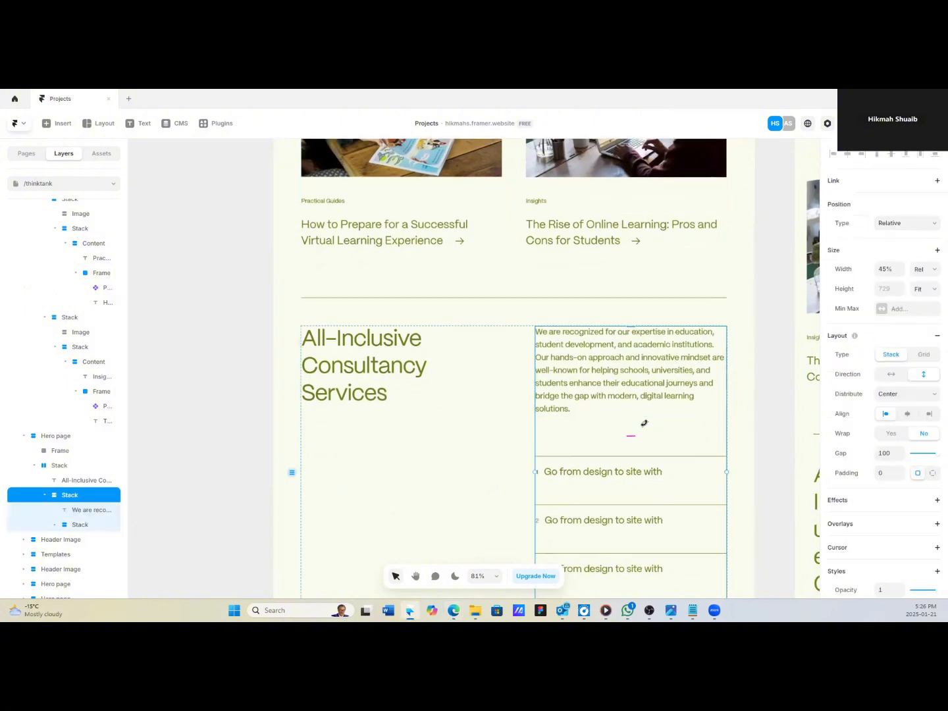
# Trim the intro paragraph by deleting "modern," and shortening "schools, universities, and students" to "schools and students".
pyautogui.doubleClick(610, 344)
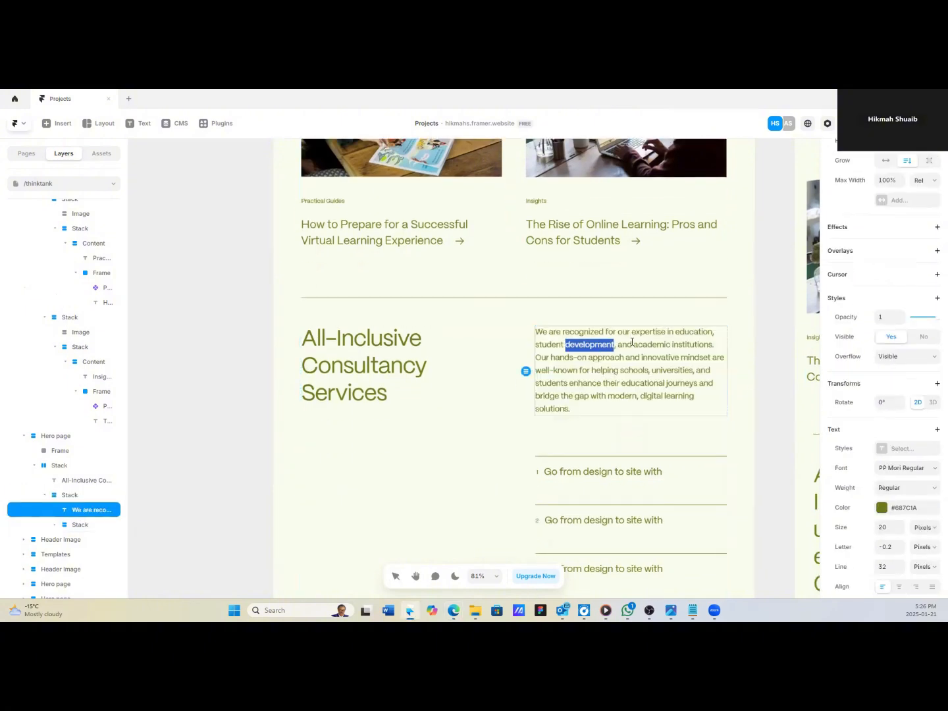
pyautogui.click(613, 343)
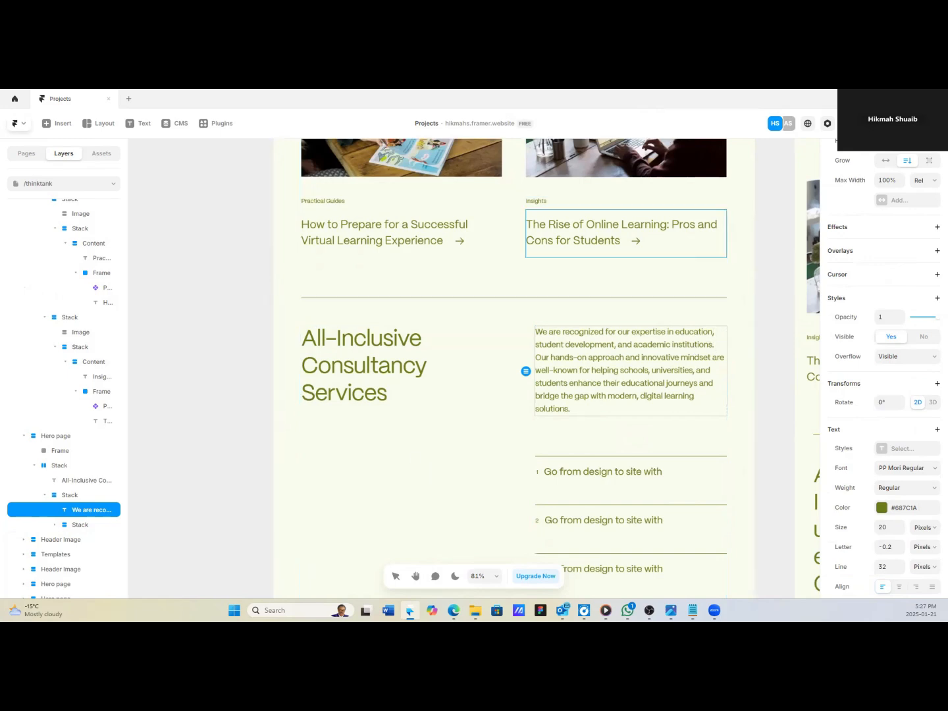
pyautogui.doubleClick(637, 396)
pyautogui.press('BackSpace')
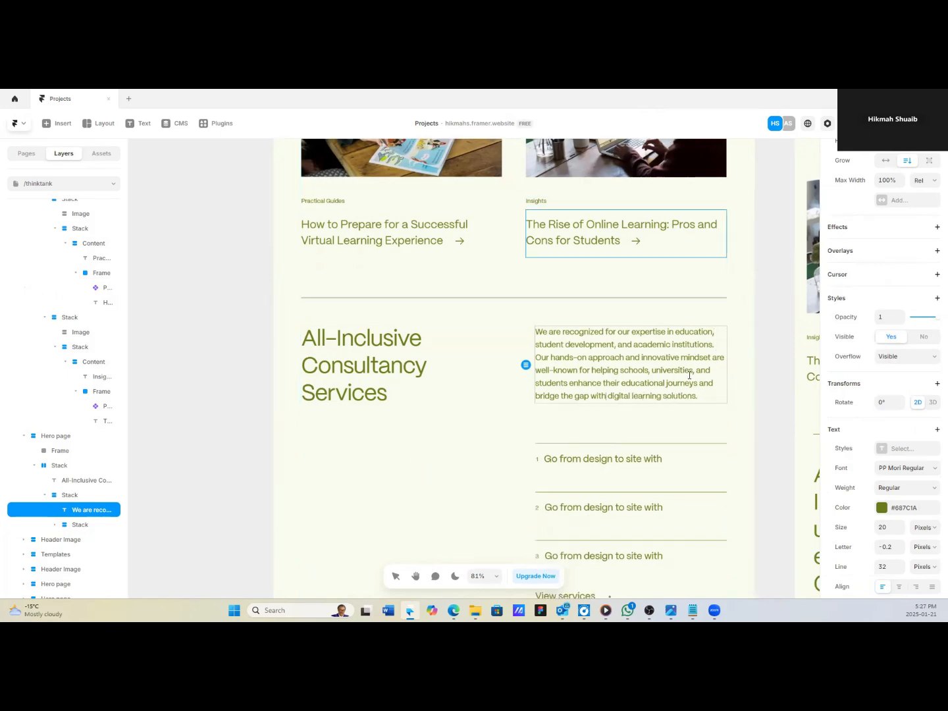
pyautogui.click(694, 370)
pyautogui.press('BackSpace')
pyautogui.press('BackSpace')
pyautogui.press('BackSpace')
pyautogui.press('BackSpace')
pyautogui.press('BackSpace')
pyautogui.press('BackSpace')
pyautogui.press('BackSpace')
pyautogui.press('BackSpace')
pyautogui.press('BackSpace')
pyautogui.press('BackSpace')
pyautogui.press('BackSpace')
pyautogui.press('BackSpace')
pyautogui.press('BackSpace')
pyautogui.press('BackSpace')
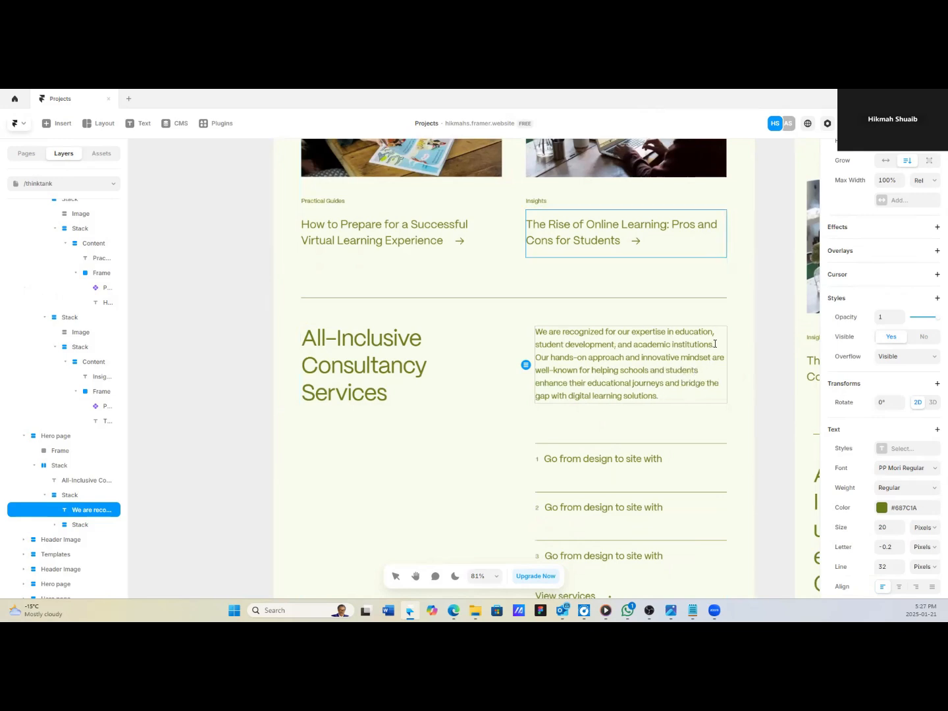
# Replace the second service item's text with "Product Engineering and Digital Development".
pyautogui.scroll(-2, 631, 548)
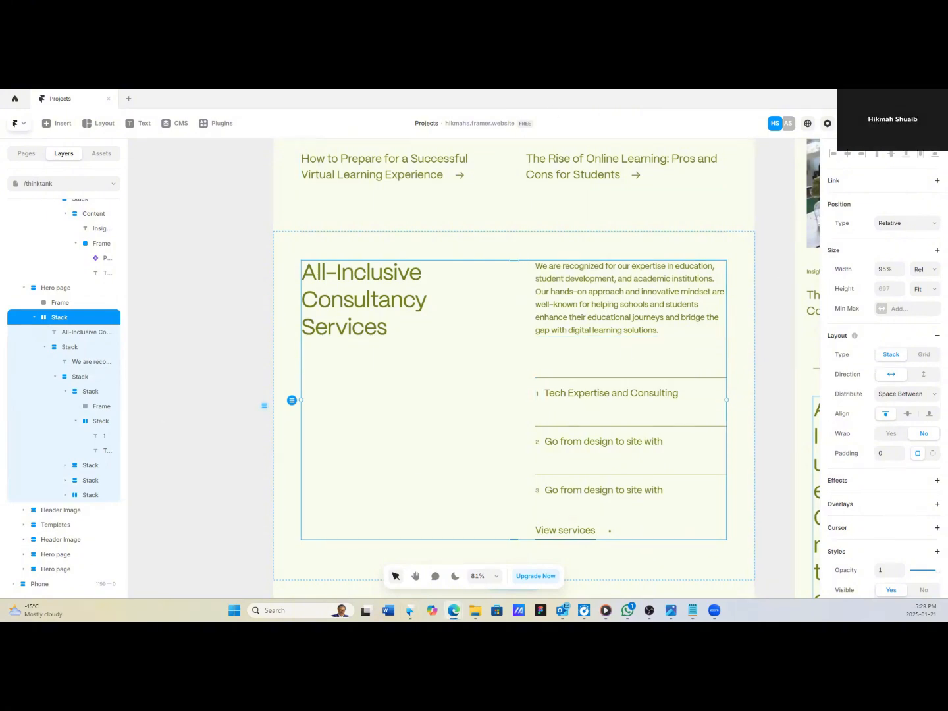
pyautogui.doubleClick(585, 443)
pyautogui.scroll(-3, 901, 422)
pyautogui.click(908, 418)
pyautogui.write('Product Engineering and Digital Development')
# Replace the third service item's text with "Behavioral Insights and Digital Product Design".
pyautogui.doubleClick(599, 506)
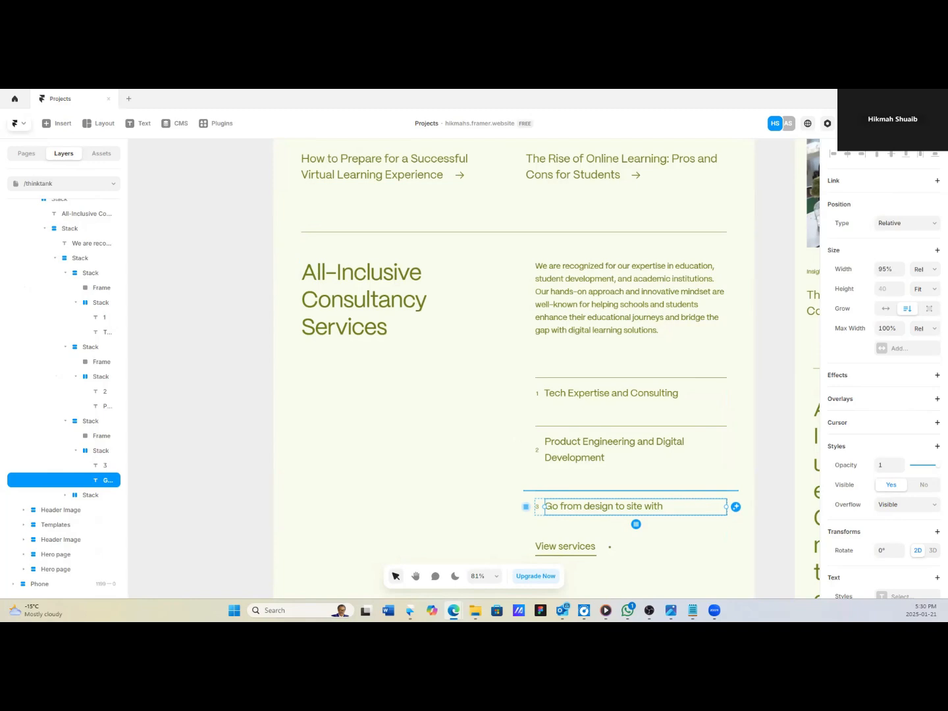
pyautogui.scroll(-2, 902, 421)
pyautogui.click(923, 517)
pyautogui.write('Behavioral Insights and Digital Product Design')
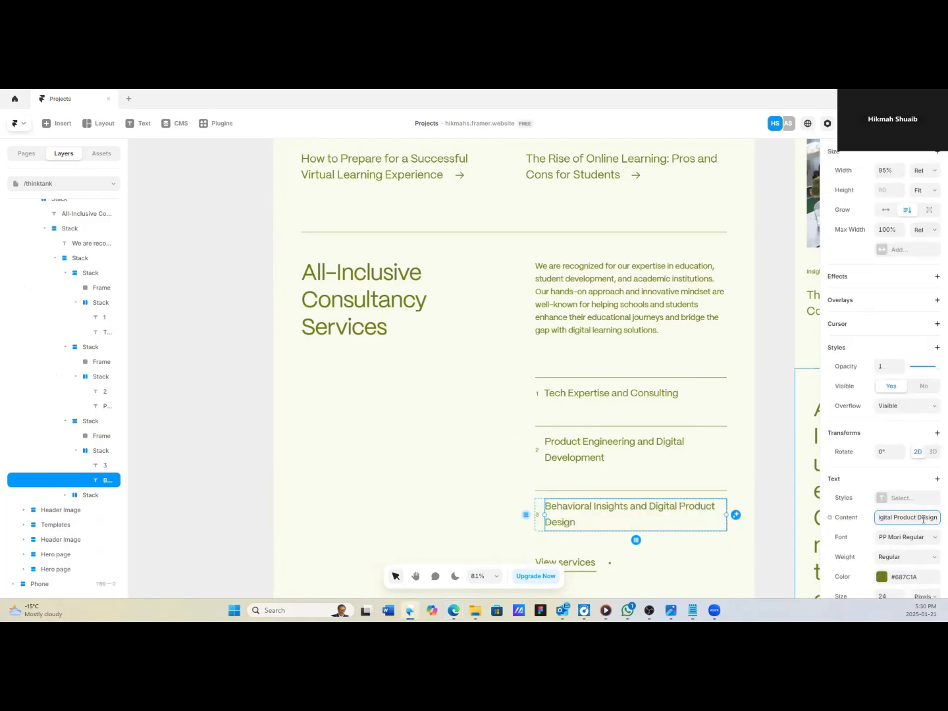
# Reword the third service item to "Behavioral Insights + Digital Design Solutions".
pyautogui.write('Solutions')
pyautogui.doubleClick(889, 518)
pyautogui.press('BackSpace')
pyautogui.write('+')
pyautogui.click(659, 546)
# Replace "and" with "+" in the second service item and align its number and text to the top.
pyautogui.click(611, 448)
pyautogui.scroll(-3, 913, 421)
pyautogui.click(913, 421)
pyautogui.press('BackSpace')
pyautogui.press('BackSpace')
pyautogui.press('BackSpace')
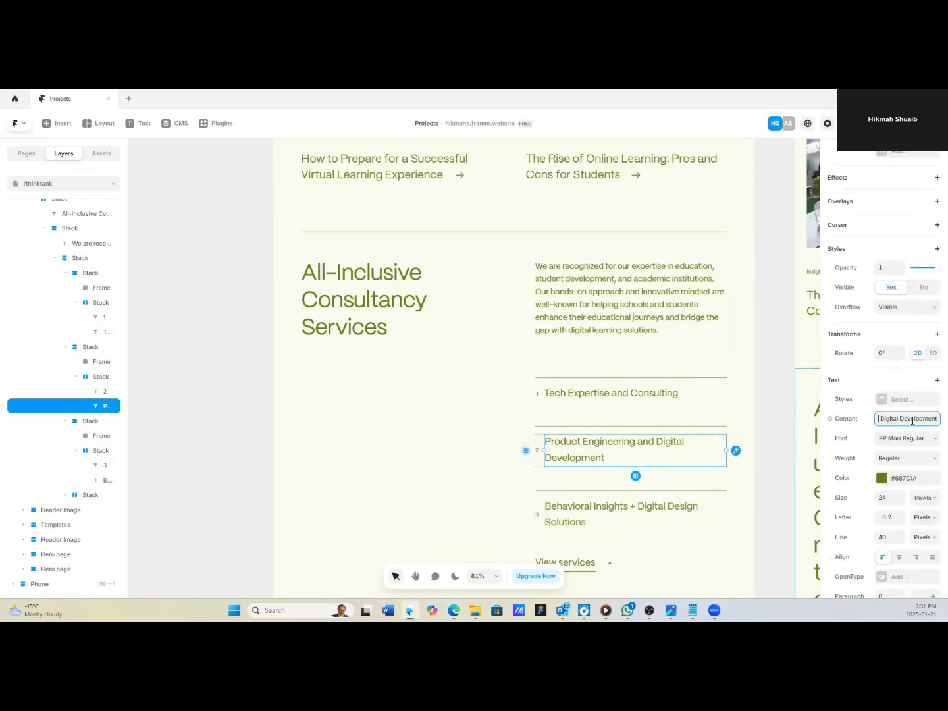
pyautogui.write('+')
pyautogui.click(772, 499)
pyautogui.click(540, 451)
pyautogui.click(885, 414)
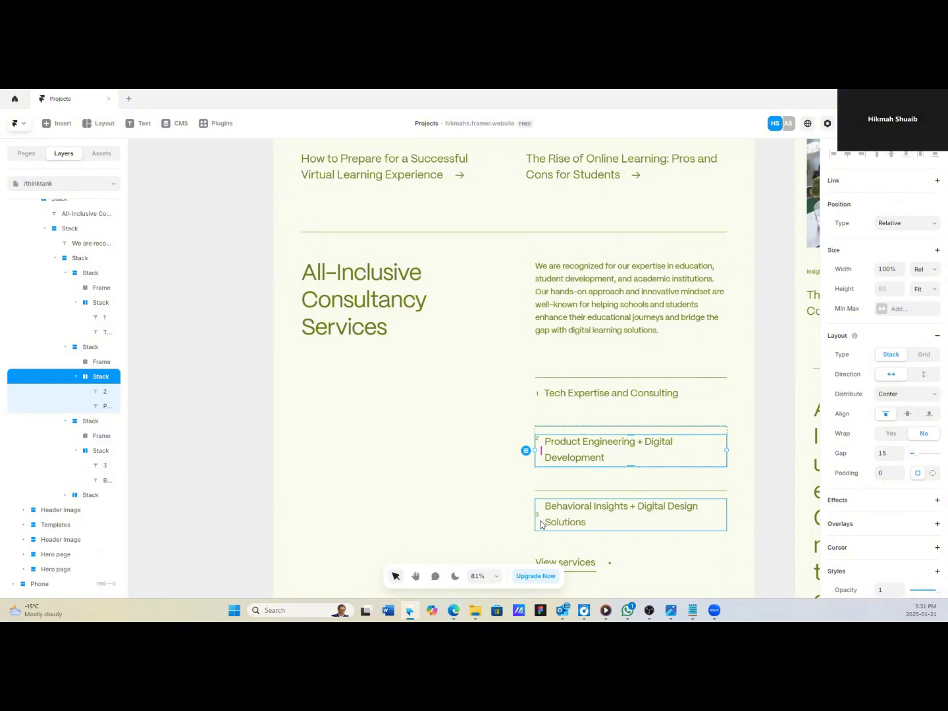
# Shorten the second service item to "Engineering + Digital Development".
pyautogui.doubleClick(592, 451)
pyautogui.scroll(-3, 905, 422)
pyautogui.click(902, 419)
pyautogui.press('BackSpace')
pyautogui.press('BackSpace')
pyautogui.press('BackSpace')
pyautogui.press('BackSpace')
pyautogui.press('BackSpace')
pyautogui.press('BackSpace')
pyautogui.press('BackSpace')
pyautogui.press('BackSpace')
# Shorten the third service item to "Behavioral Insights + Digital Solutions".
pyautogui.doubleClick(564, 514)
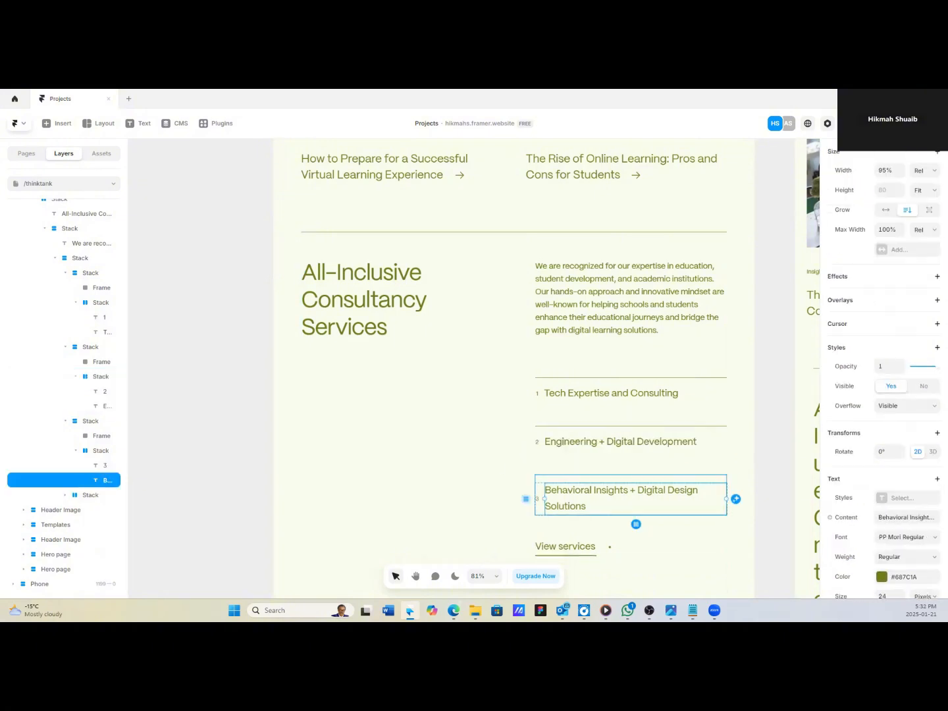
pyautogui.click(454, 610)
pyautogui.doubleClick(905, 518)
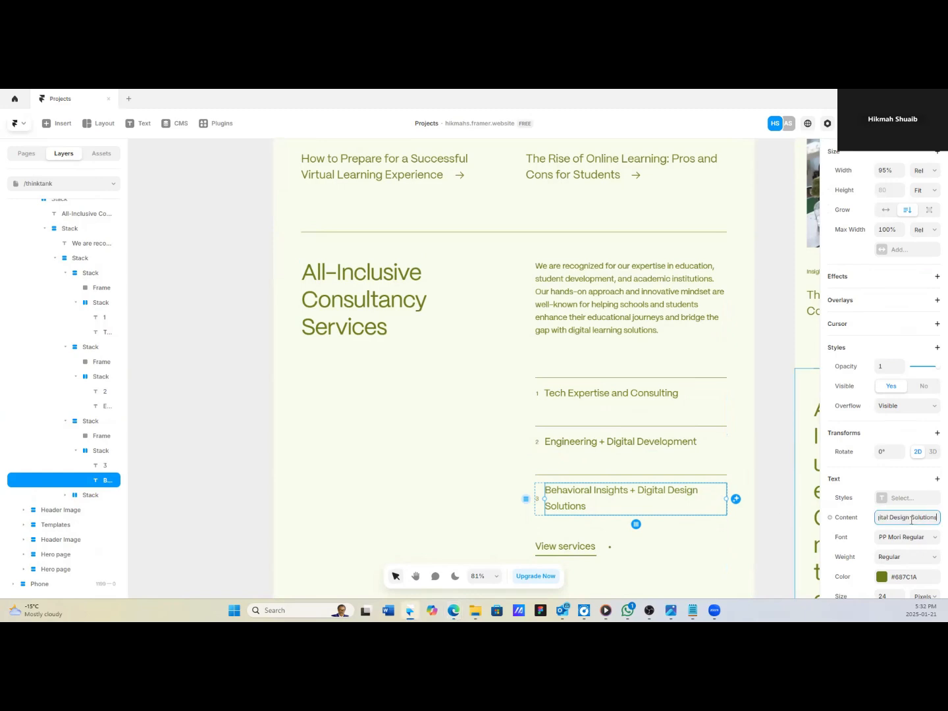
pyautogui.press('BackSpace')
pyautogui.click(704, 529)
pyautogui.scroll(-1, 513, 395)
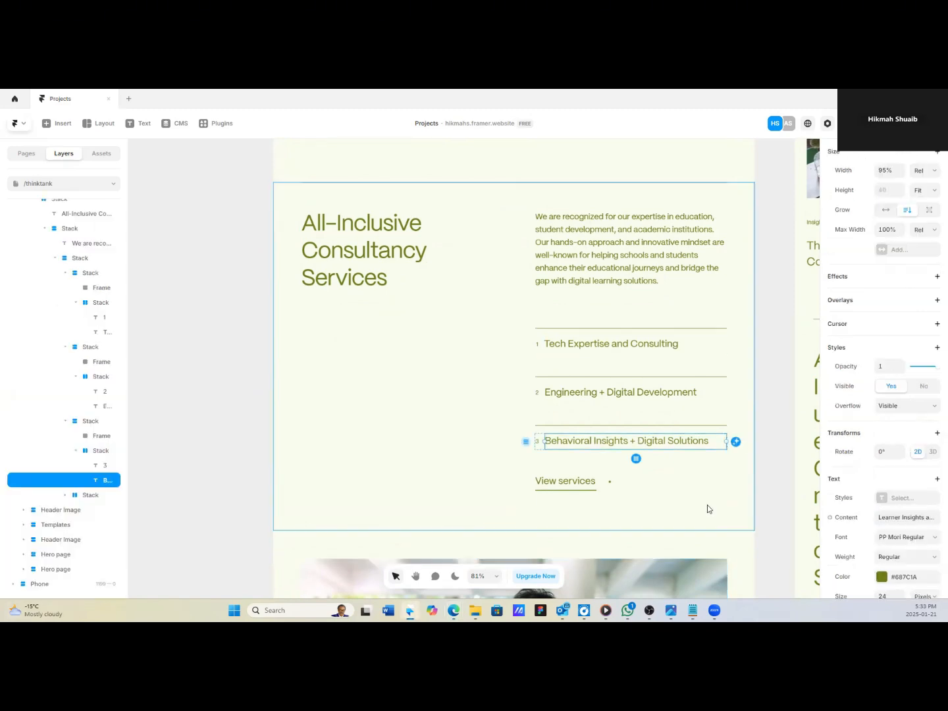
# Reword the three service items to "Educational Technology Consulting", "EdTech Engineering and Product Design" and "Learner Insights and Instructional Design".
pyautogui.click(709, 509)
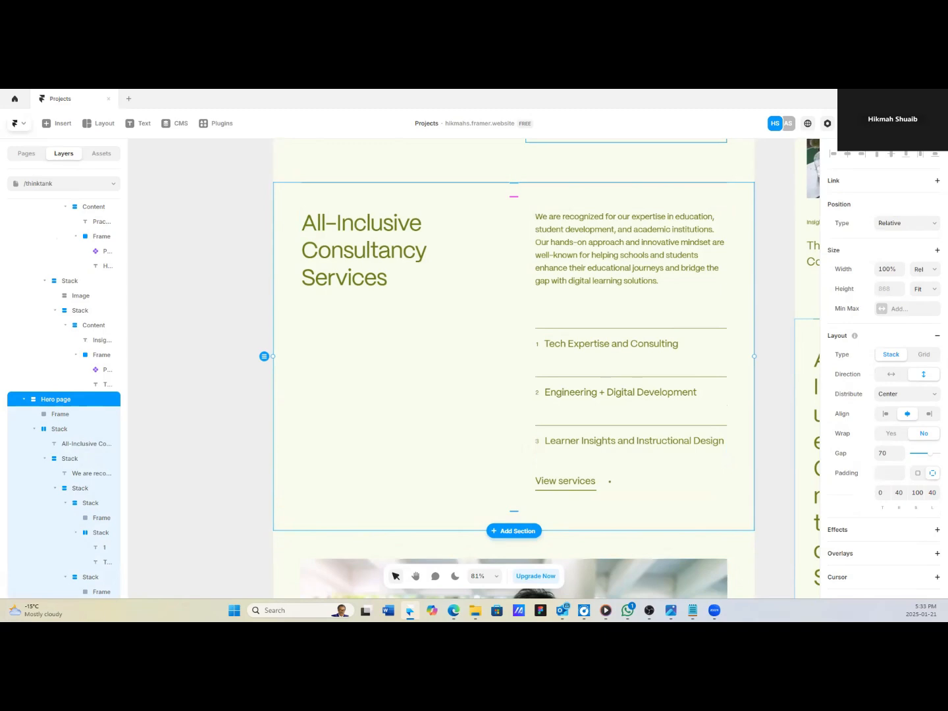
pyautogui.hotkey('alt', 'Tab')
pyautogui.click(620, 392)
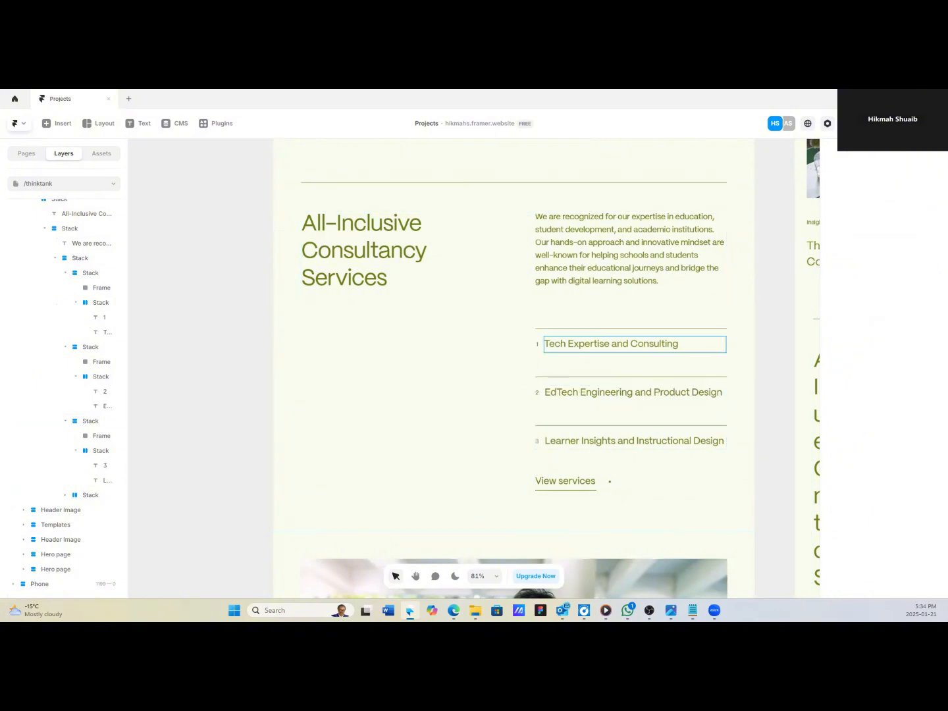
pyautogui.hotkey('alt', 'Tab')
pyautogui.click(611, 344)
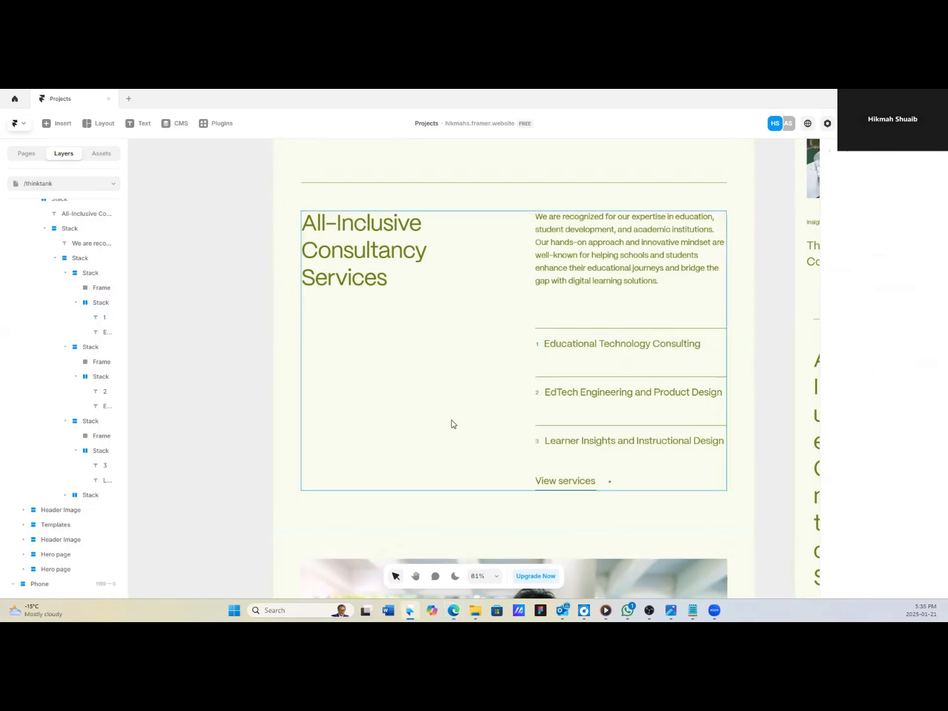
# Try an Unsplash "education" photo of a classroom as the fill of the header image below the consultancy services section.
pyautogui.scroll(-4, 512, 494)
pyautogui.click(513, 432)
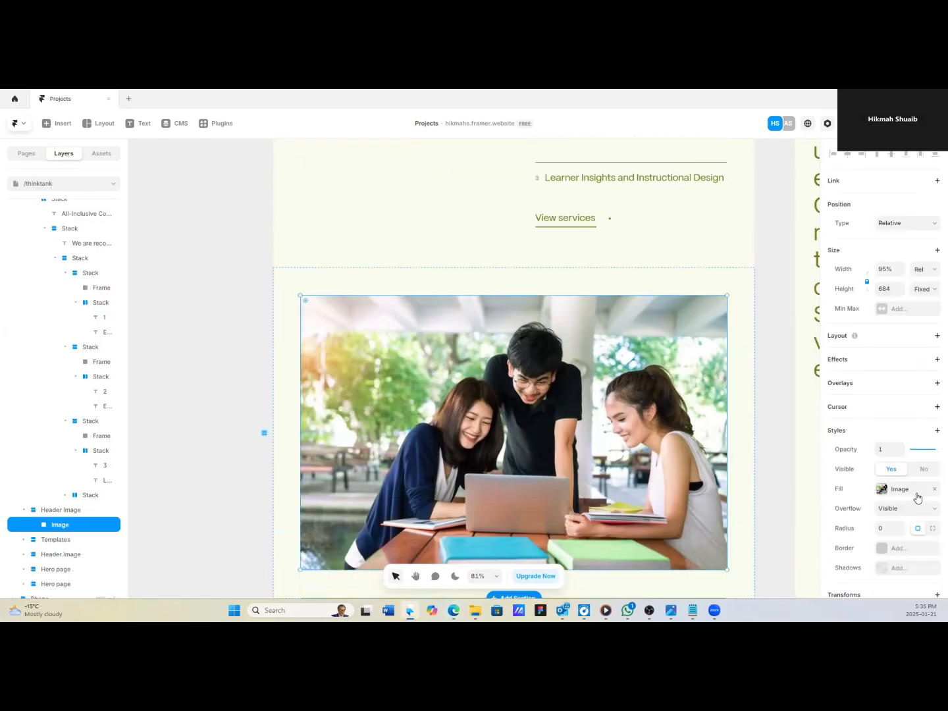
pyautogui.click(915, 492)
pyautogui.click(777, 525)
pyautogui.click(725, 415)
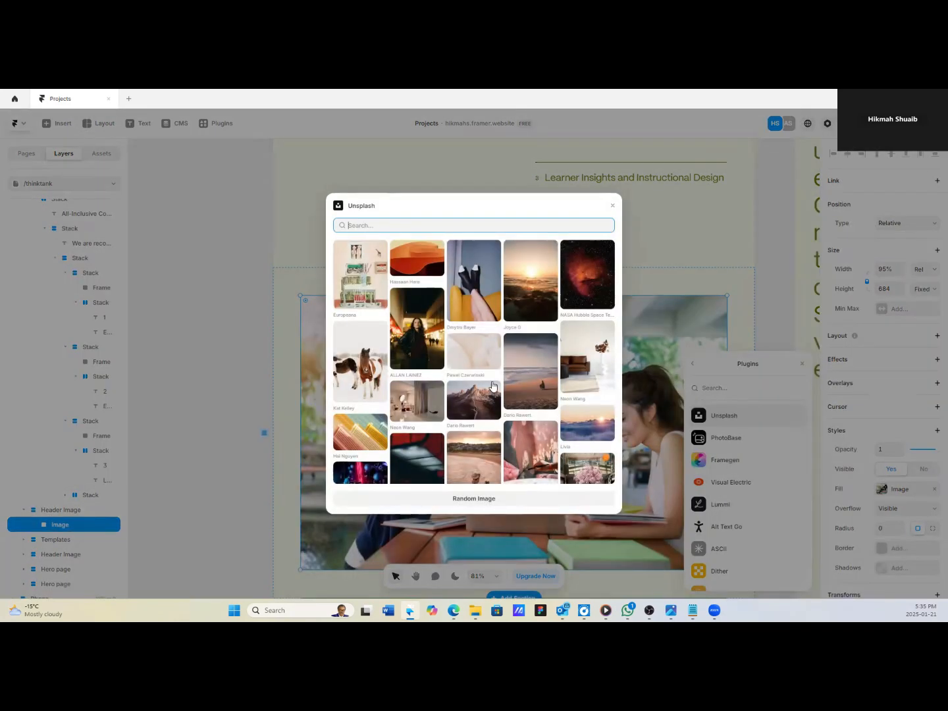
pyautogui.write('education')
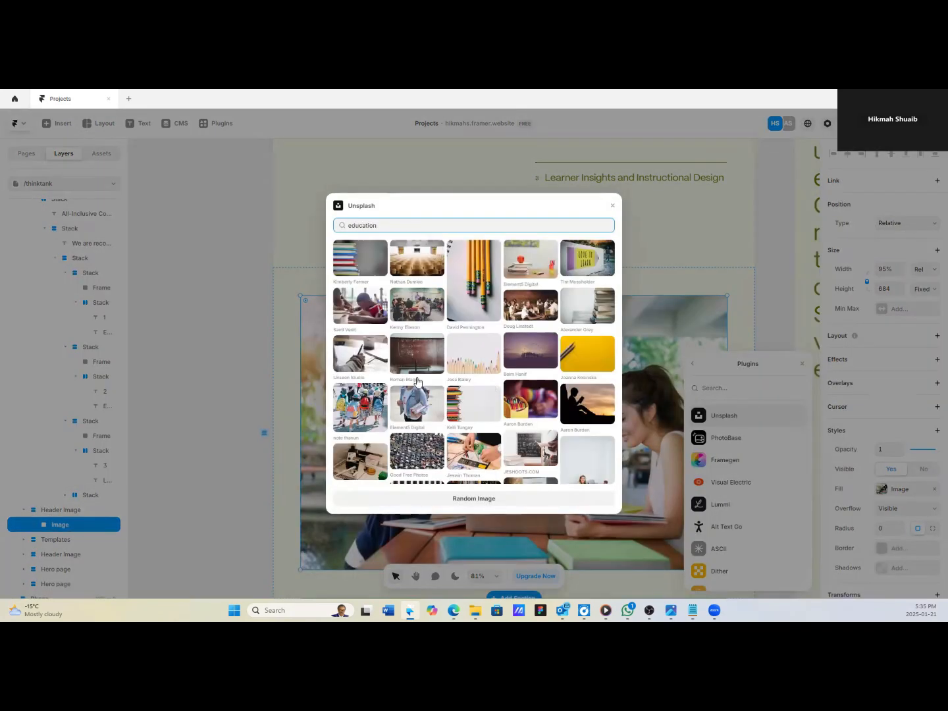
pyautogui.click(431, 314)
pyautogui.scroll(-1, 480, 428)
# Try another Unsplash "education" photo in the header image, showing three people with laptops at a table.
pyautogui.click(724, 416)
pyautogui.click(373, 225)
pyautogui.write('education')
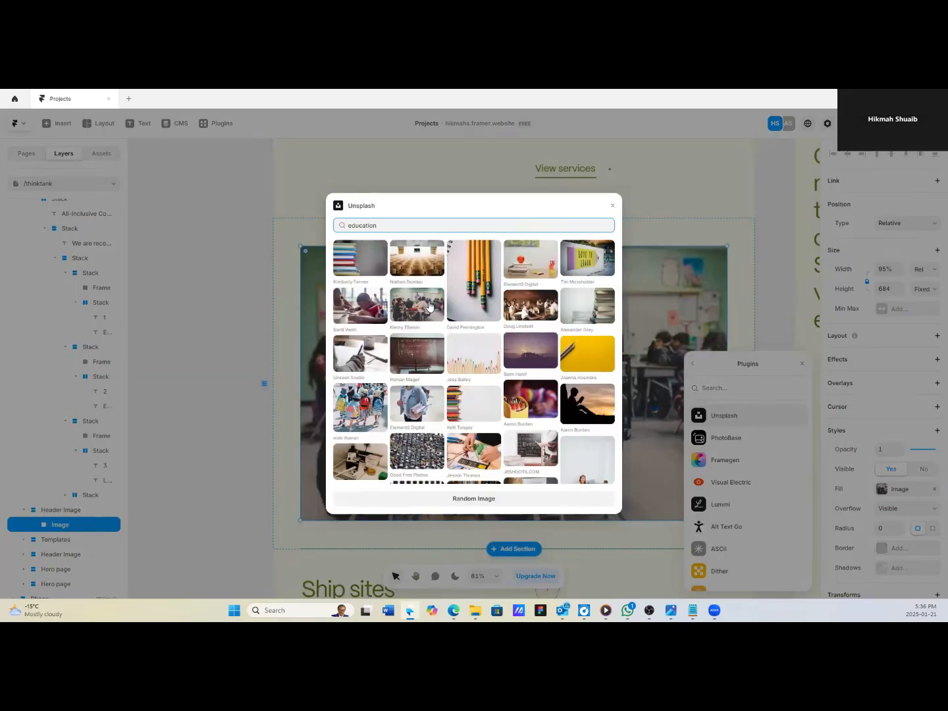
pyautogui.scroll(-4, 436, 313)
pyautogui.scroll(-5, 478, 397)
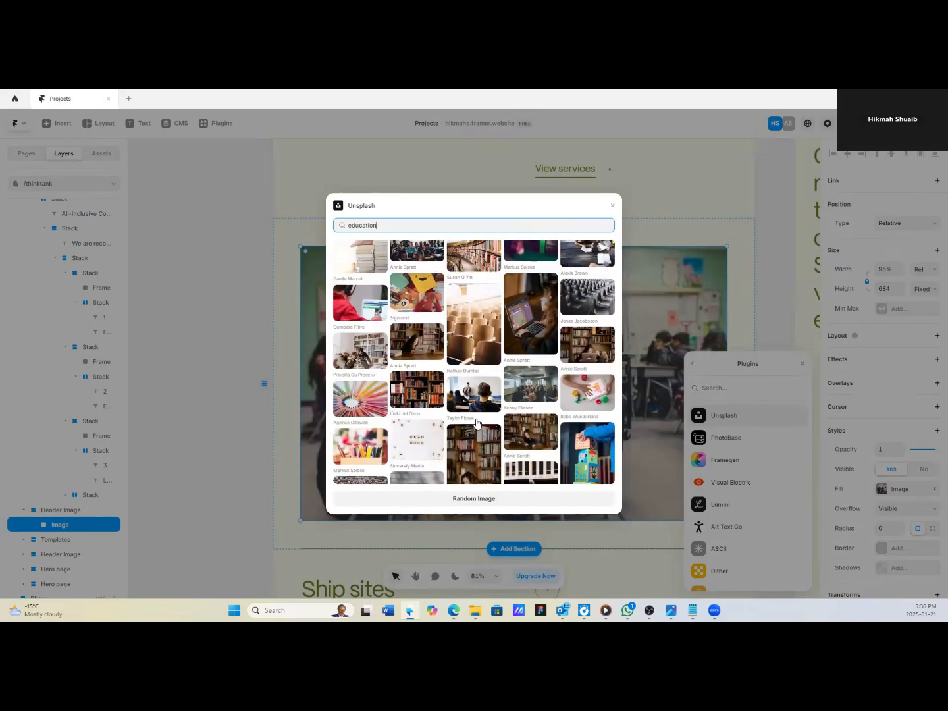
pyautogui.click(473, 304)
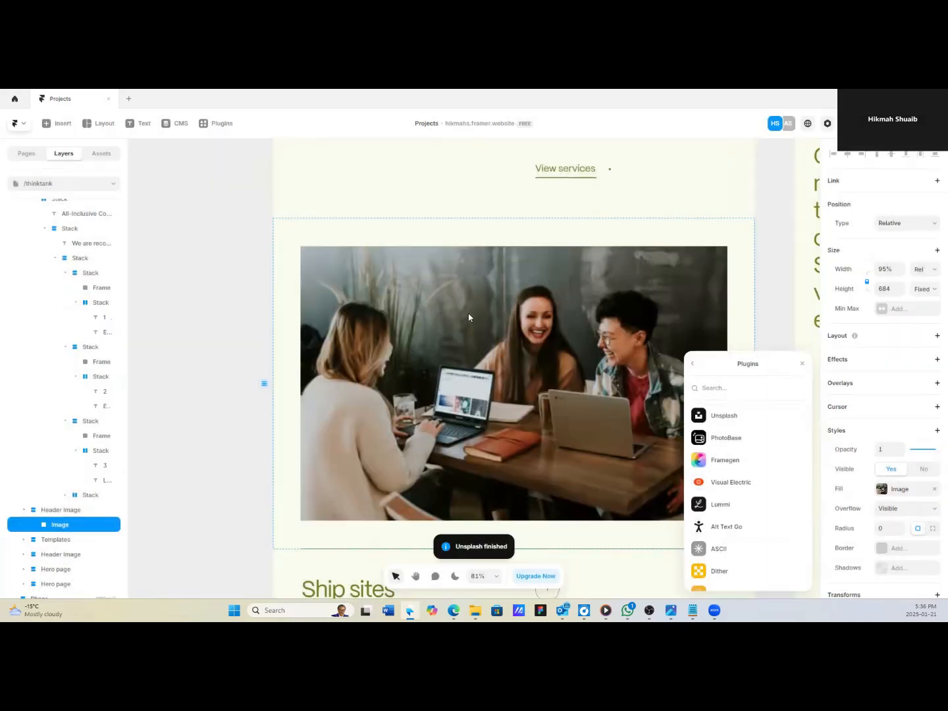
# Try a dark Unsplash "education" photo with a suited man in the background as the header image fill.
pyautogui.click(724, 415)
pyautogui.scroll(-10, 445, 317)
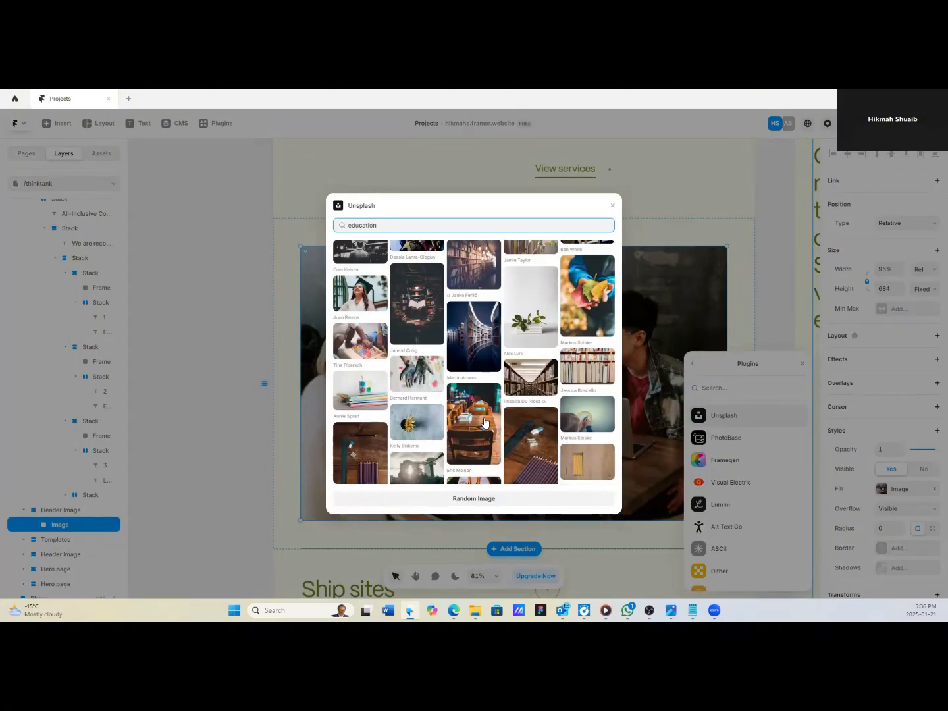
pyautogui.scroll(-1, 486, 422)
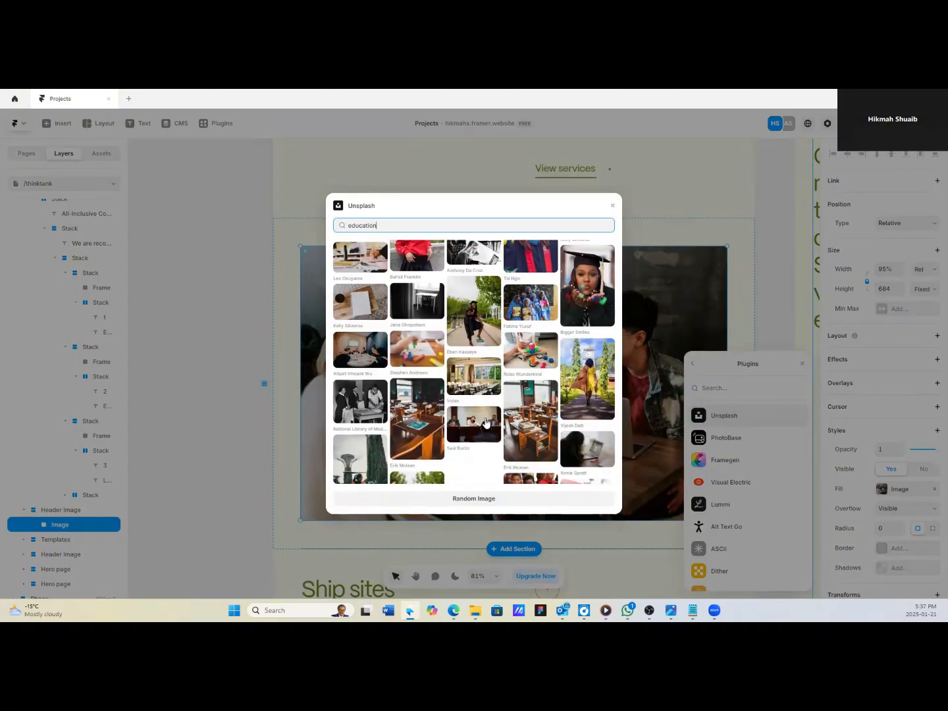
pyautogui.click(489, 433)
# Search Unsplash for "study group" and try the photo of people around high tables against a light wall in the header image.
pyautogui.click(712, 421)
pyautogui.click(426, 221)
pyautogui.write('educa')
pyautogui.press('BackSpace')
pyautogui.press('BackSpace')
pyautogui.press('BackSpace')
pyautogui.press('BackSpace')
pyautogui.press('BackSpace')
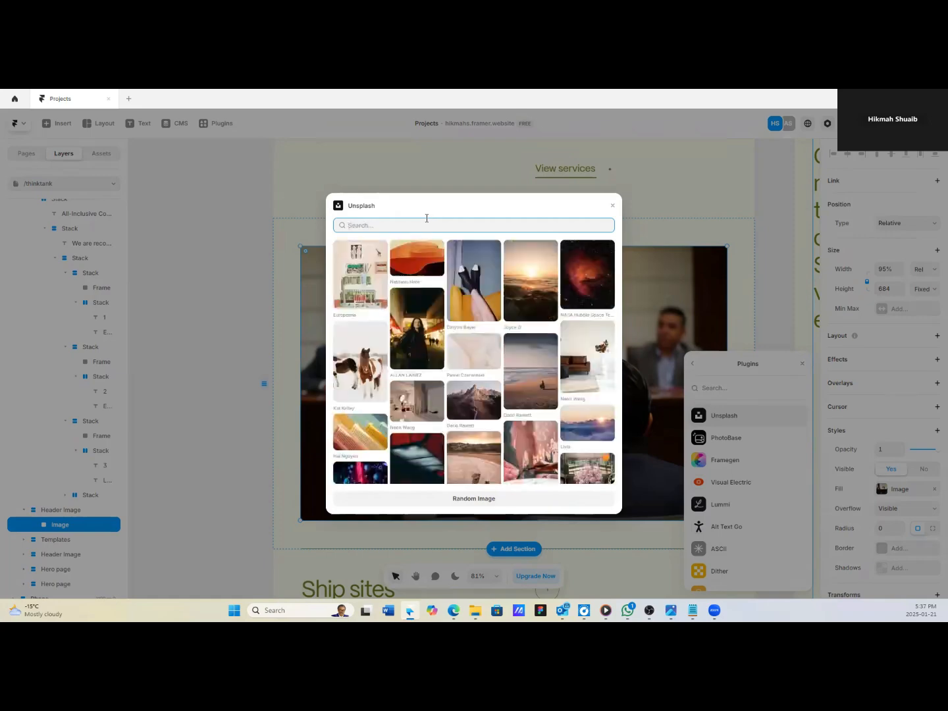
pyautogui.write('study group')
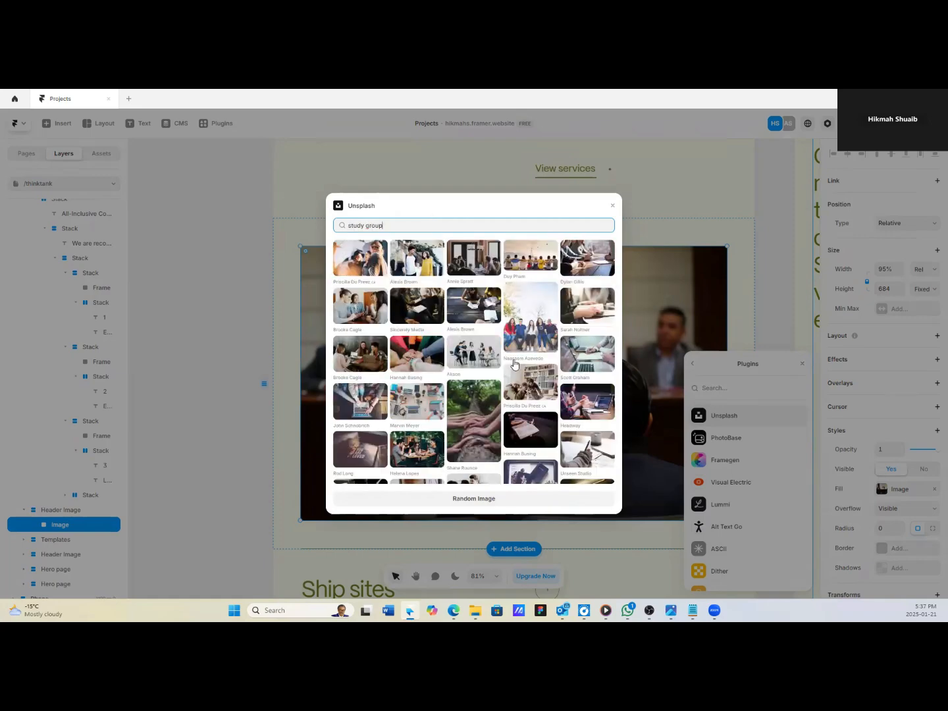
pyautogui.click(479, 363)
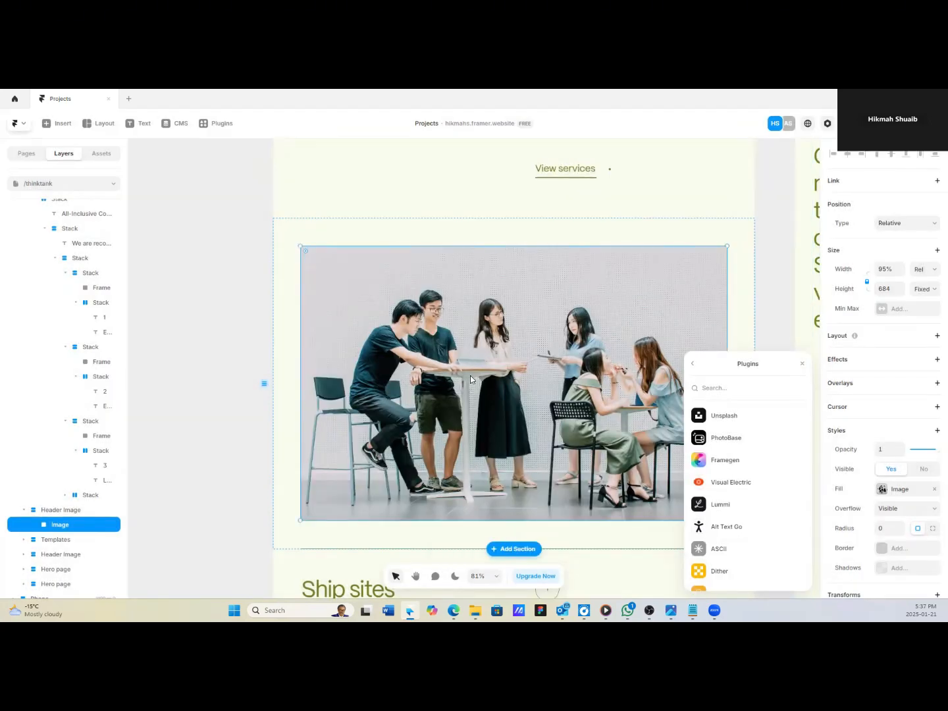
# Replace the header image with the copied picture of five students studying around a table.
pyautogui.hotkey('alt', 'Tab')
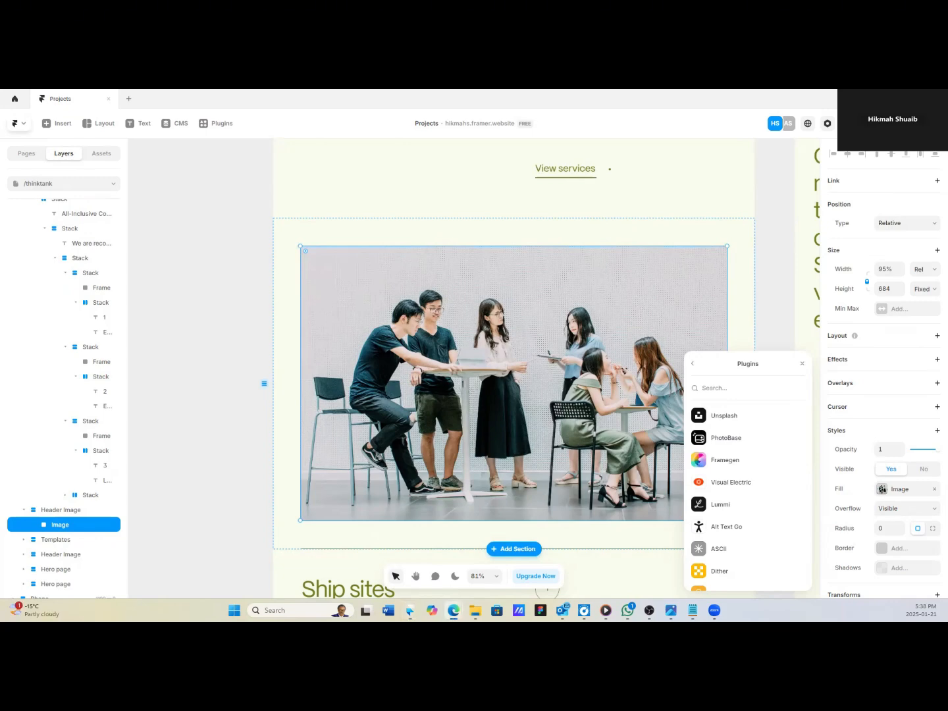
pyautogui.hotkey('alt', 'Tab')
pyautogui.hotkey('ctrl', 'v')
pyautogui.press('Escape')
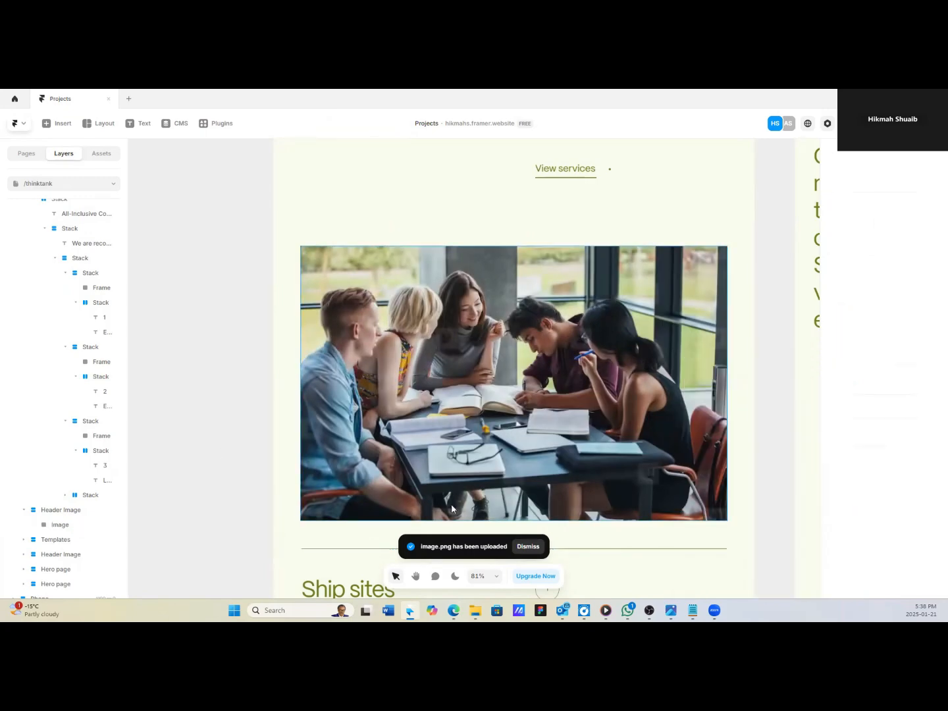
# Change the "Ship sites with style." heading to "Our Focus on Providing Tailored Educational Solutions" and widen its text box to 100%.
pyautogui.scroll(-3, 370, 389)
pyautogui.click(370, 389)
pyautogui.hotkey('alt', 'Tab')
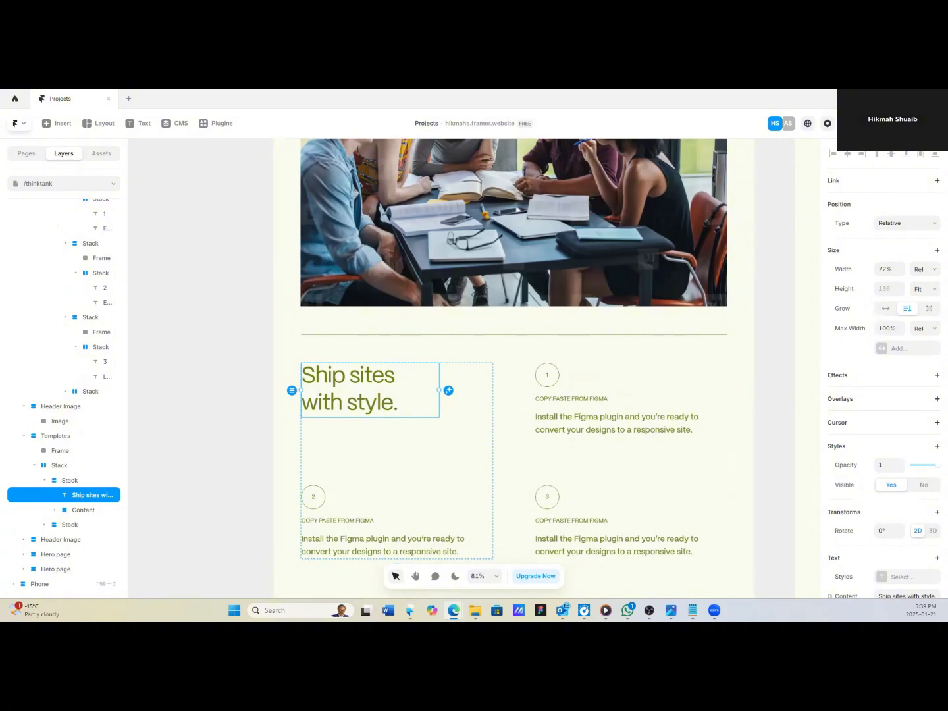
pyautogui.hotkey('alt', 'Tab')
pyautogui.write('Our Focus on Providing Tailored Educational Solutions')
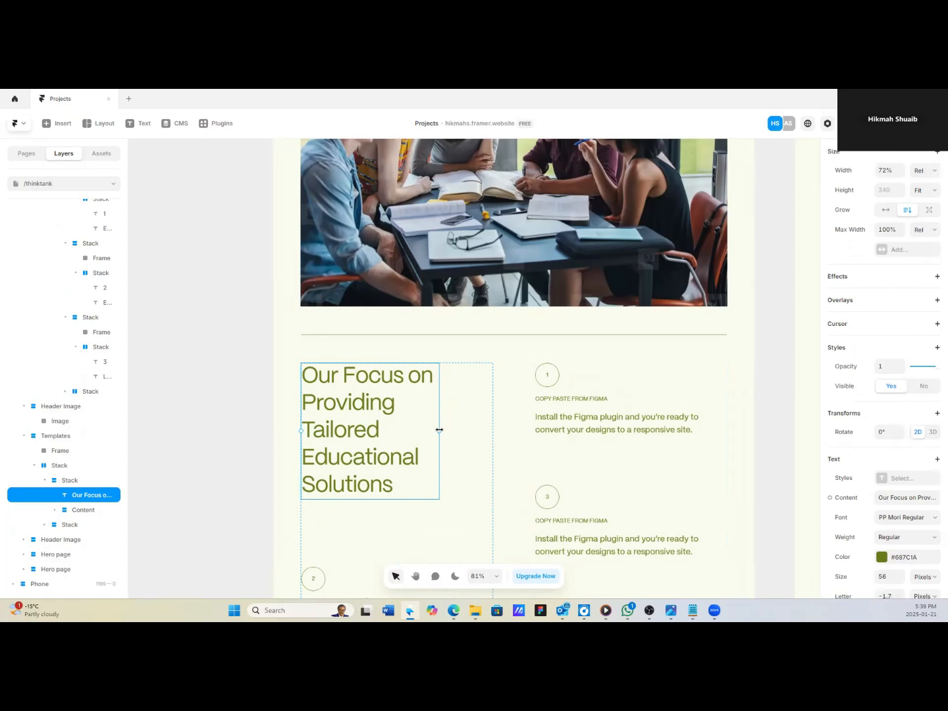
pyautogui.moveTo(439, 429); pyautogui.dragTo(492, 428)
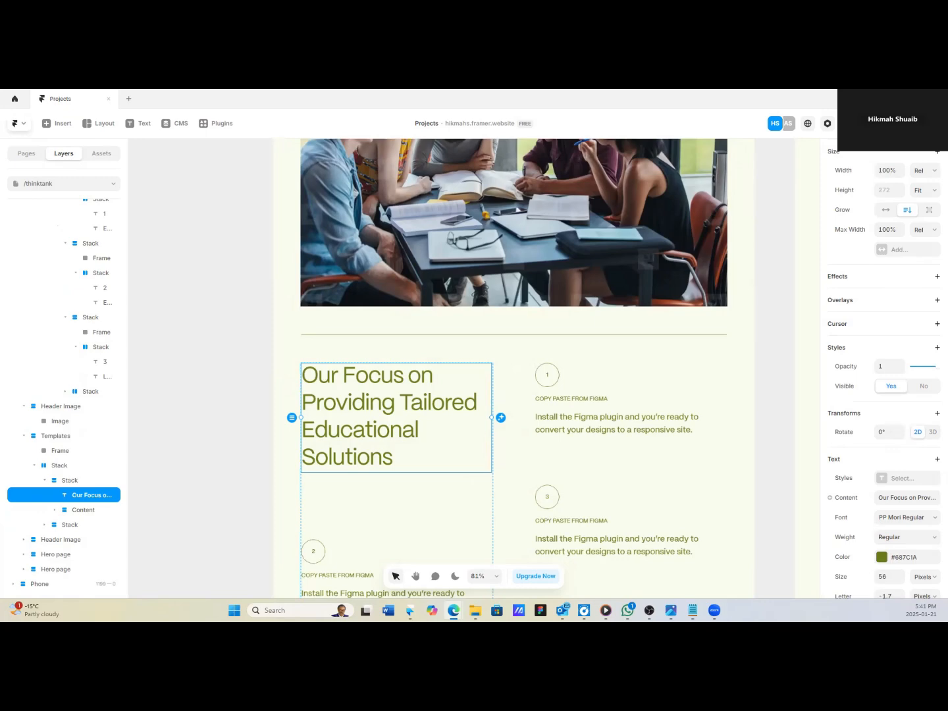
# Replace the "Copy paste from Figma" label of item 1 with "We Provide Expert Guidance".
pyautogui.click(572, 398)
pyautogui.click(898, 595)
pyautogui.write('We Provide Expert Guidance')
# Replace item 1's description with "We provide guidance and collaborate with you, your organization, and your teams to achieve success for both your students and stakeholders".
pyautogui.click(617, 423)
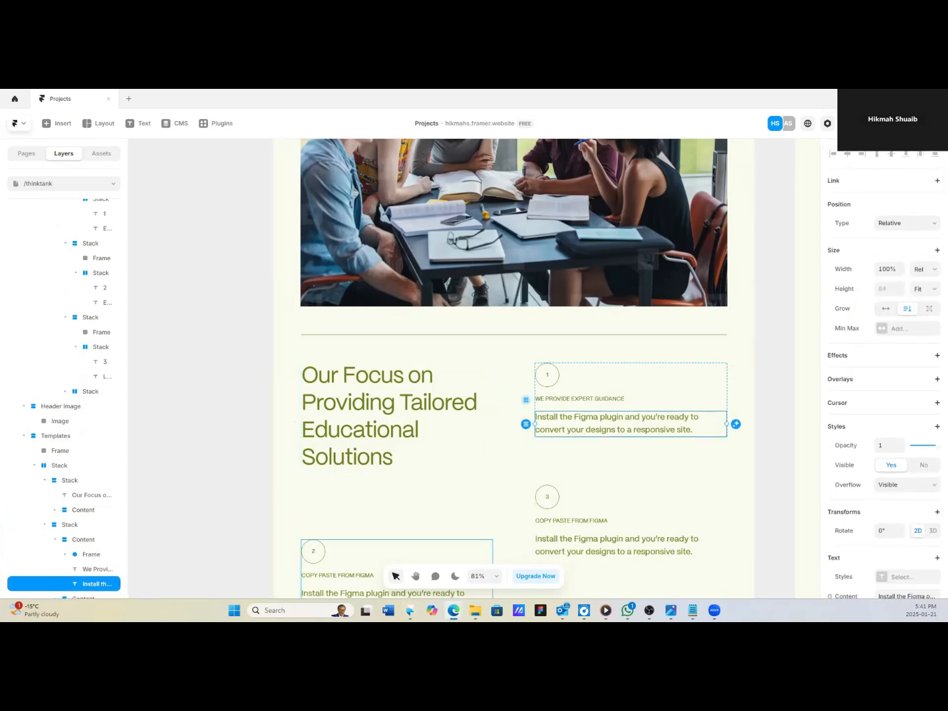
pyautogui.write('We provide guidance and collaborate with you, your organization, and your teams to achieve success for both your students and stakeholders')
pyautogui.click(532, 454)
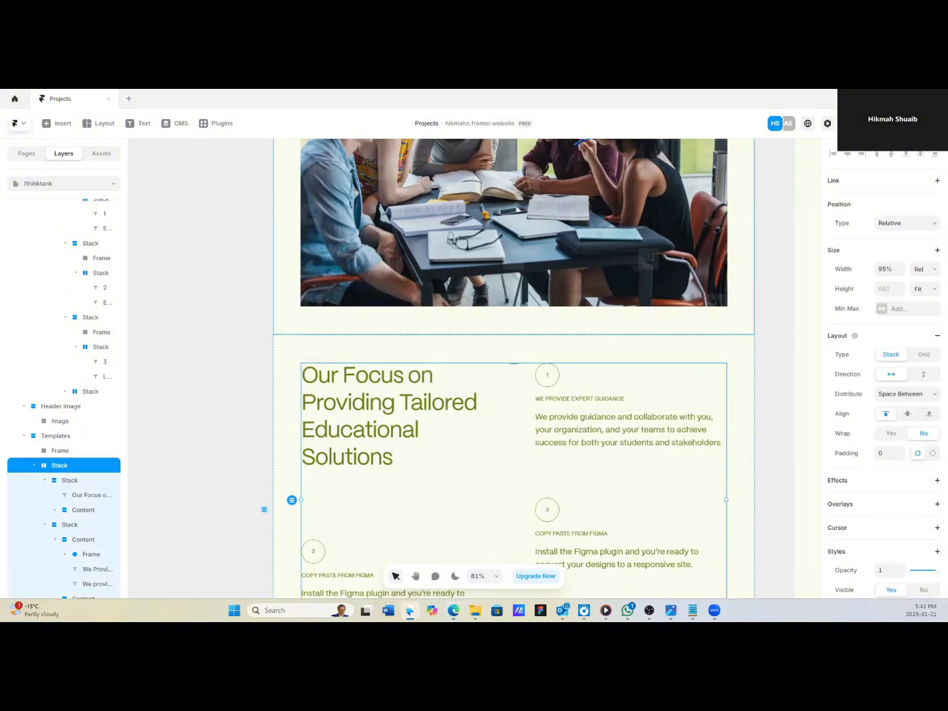
# Open the text content of item 1's "We Provide Expert Guidance" label for editing.
pyautogui.click(581, 400)
pyautogui.click(935, 546)
pyautogui.click(911, 546)
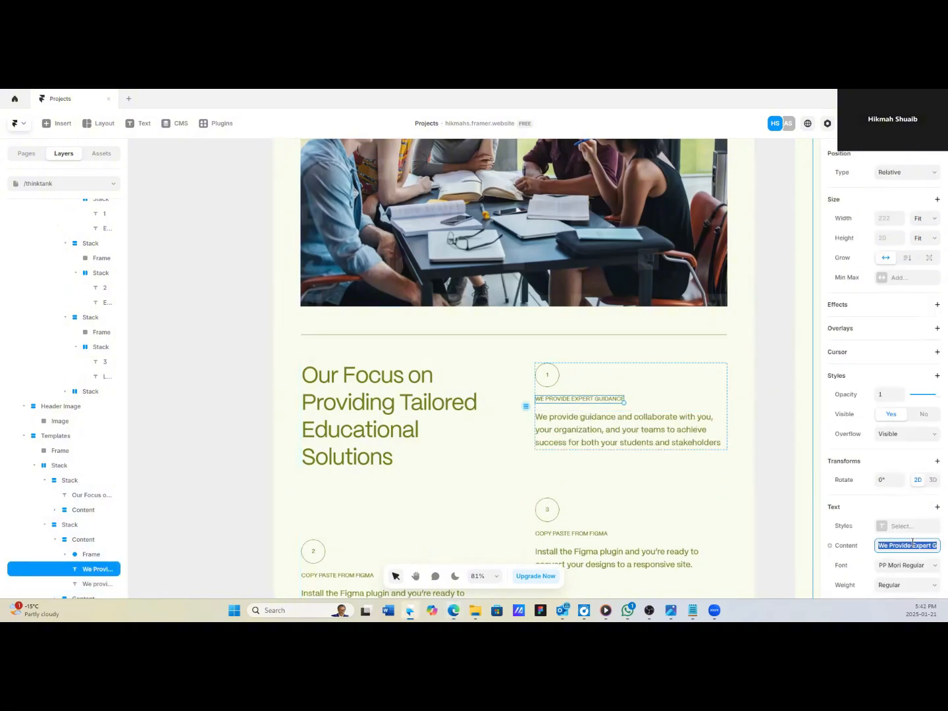